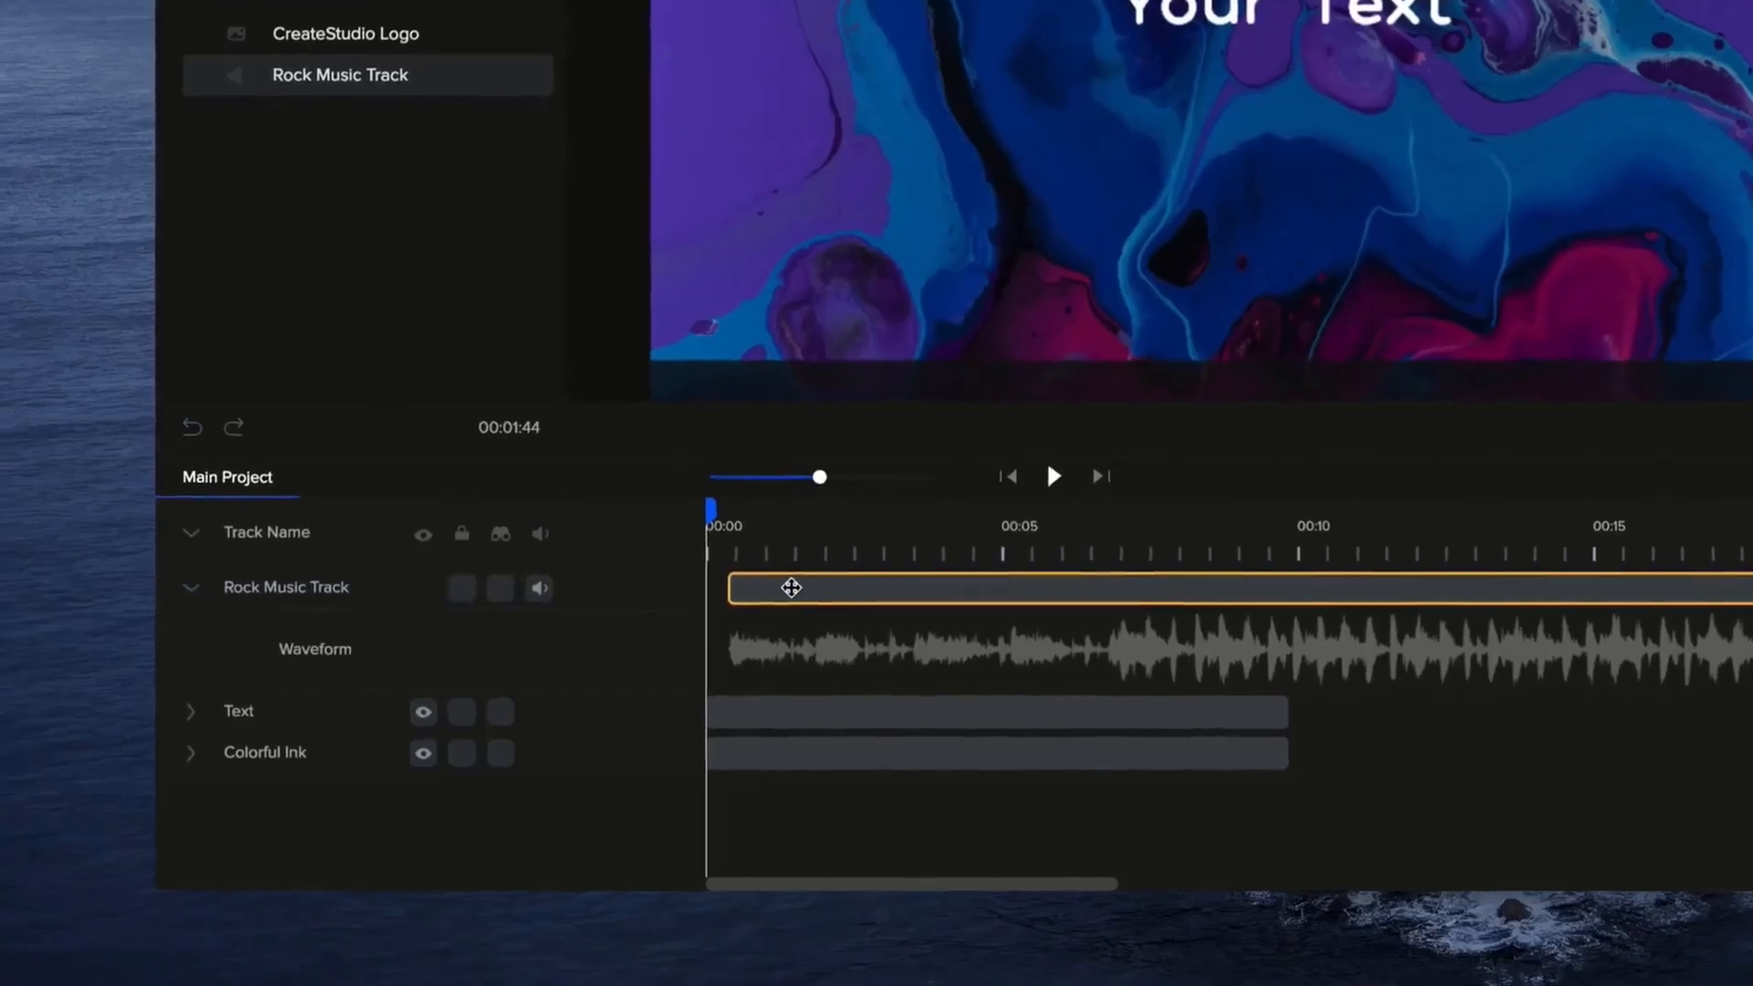
Select the Rock Music Track clip in the timeline.
{"action": "left_click", "coordinate": [755, 584]}
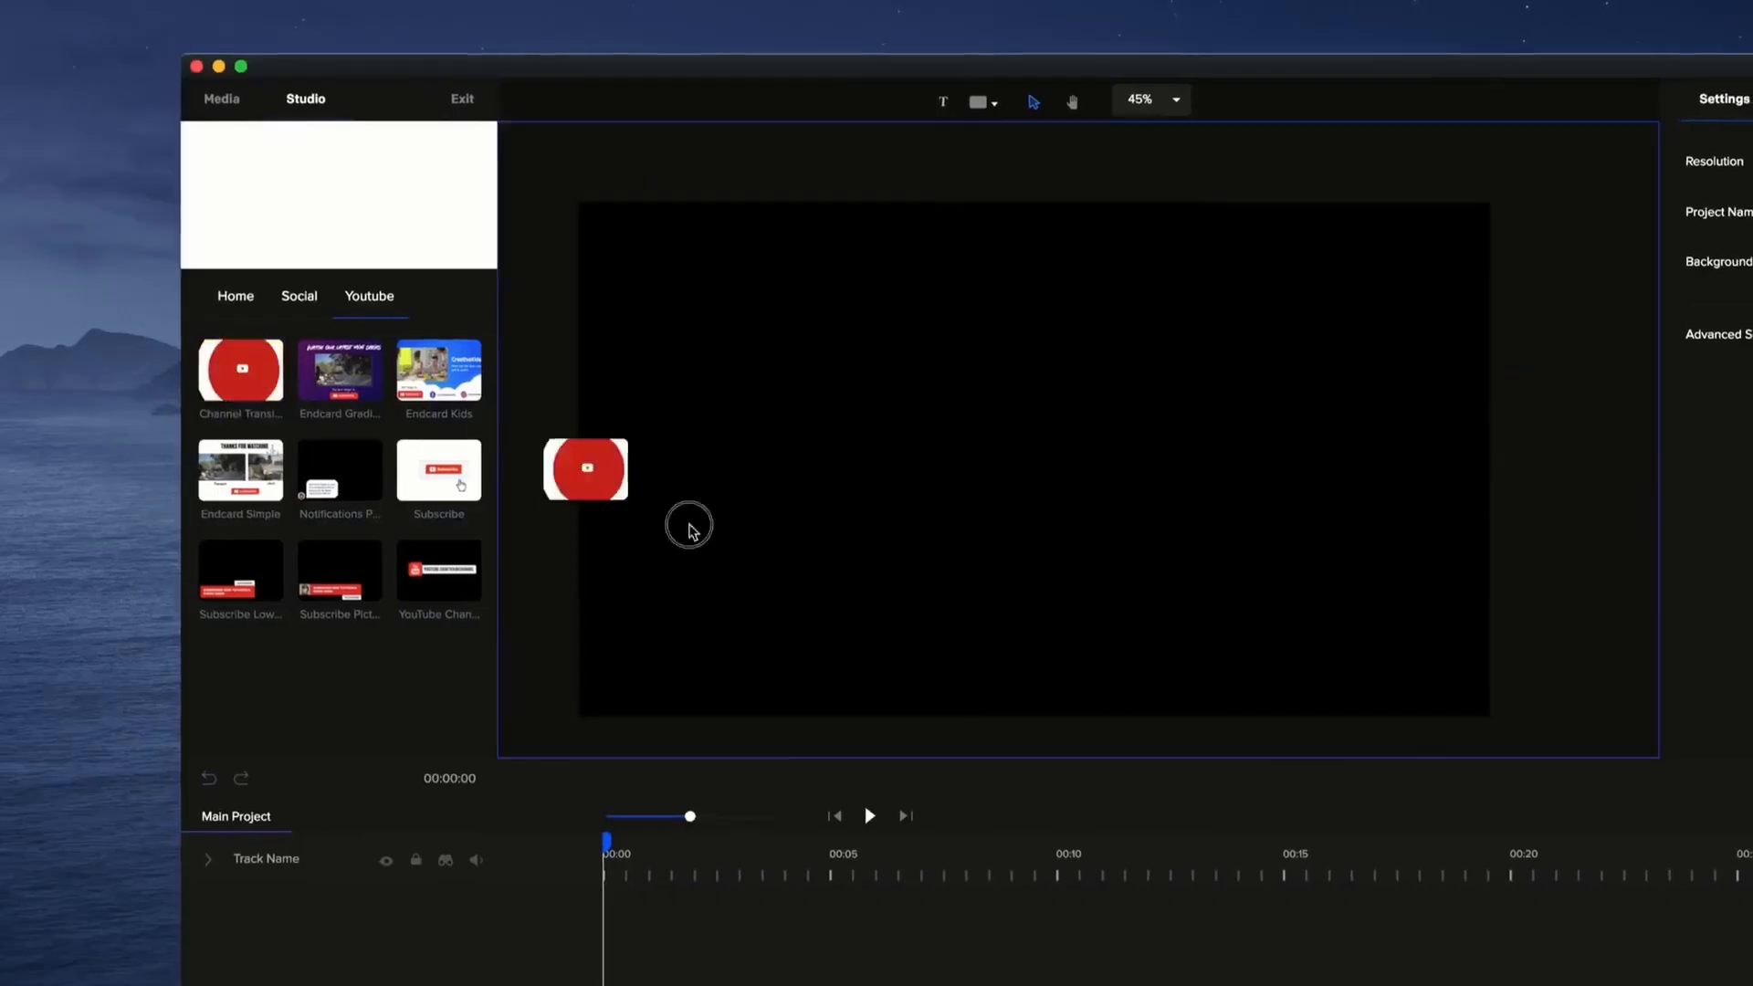
Add the YouTube channel template to the empty canvas and play it.
{"action": "left_click_drag", "start_coordinate": [689, 528], "coordinate": [813, 567]}
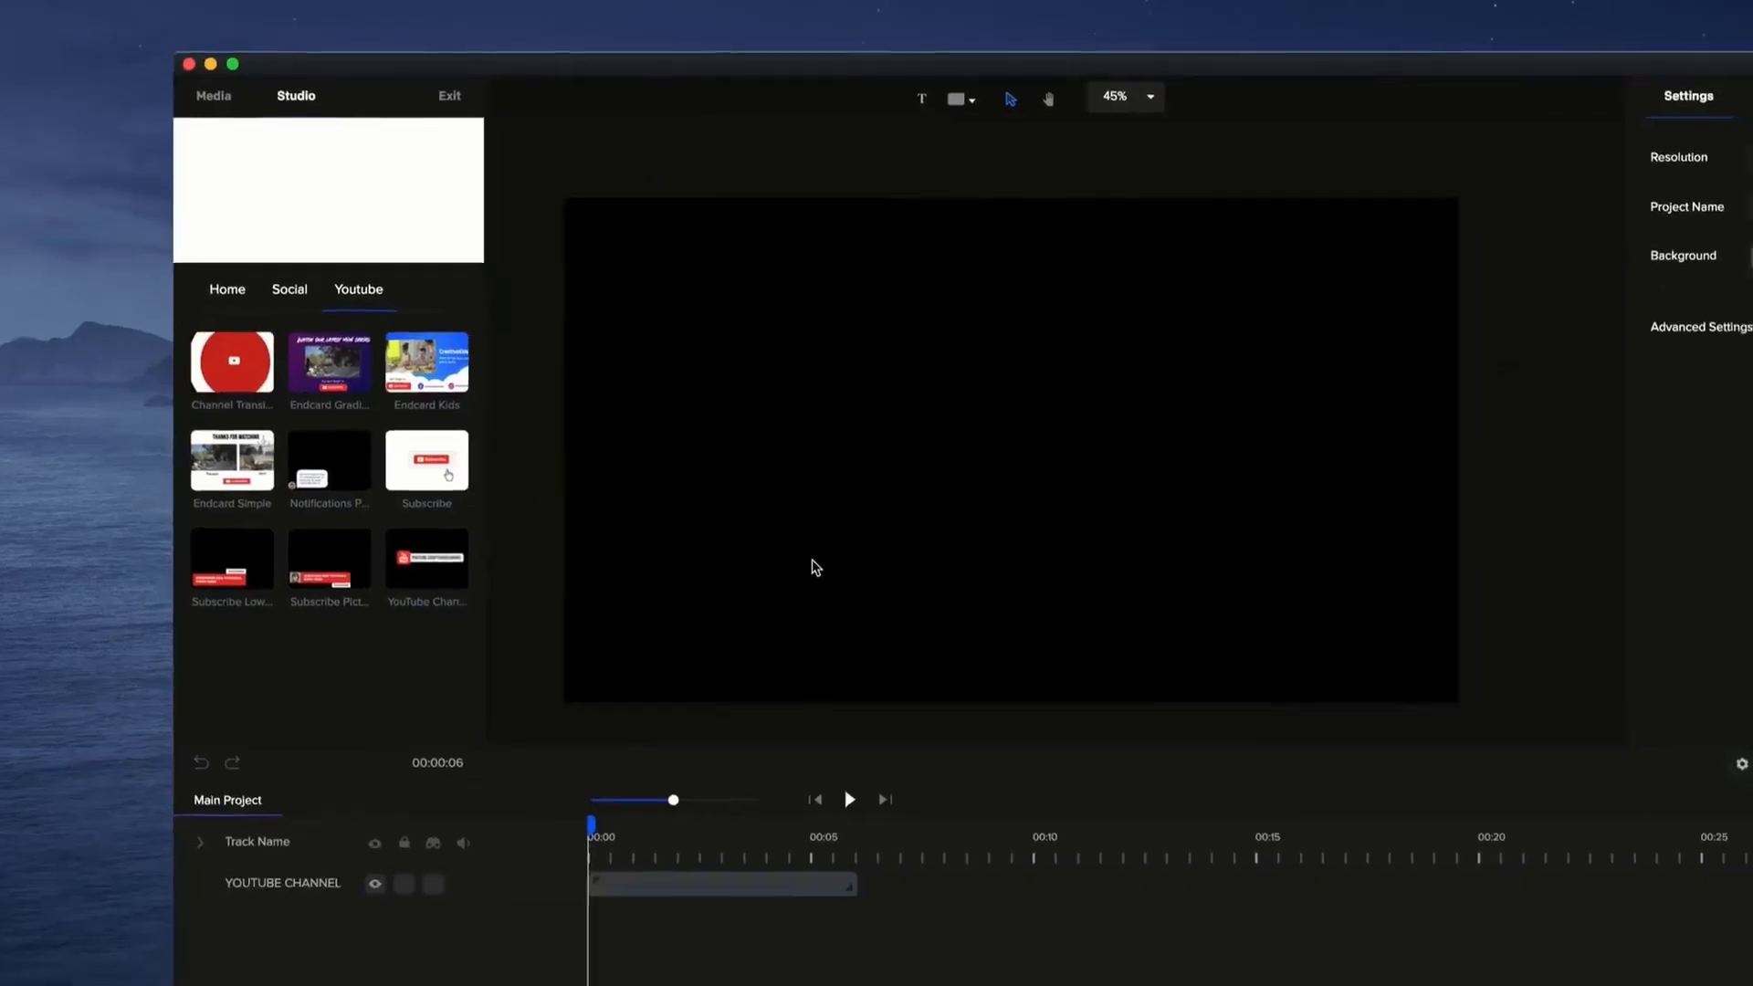
{"action": "left_click", "coordinate": [870, 815]}
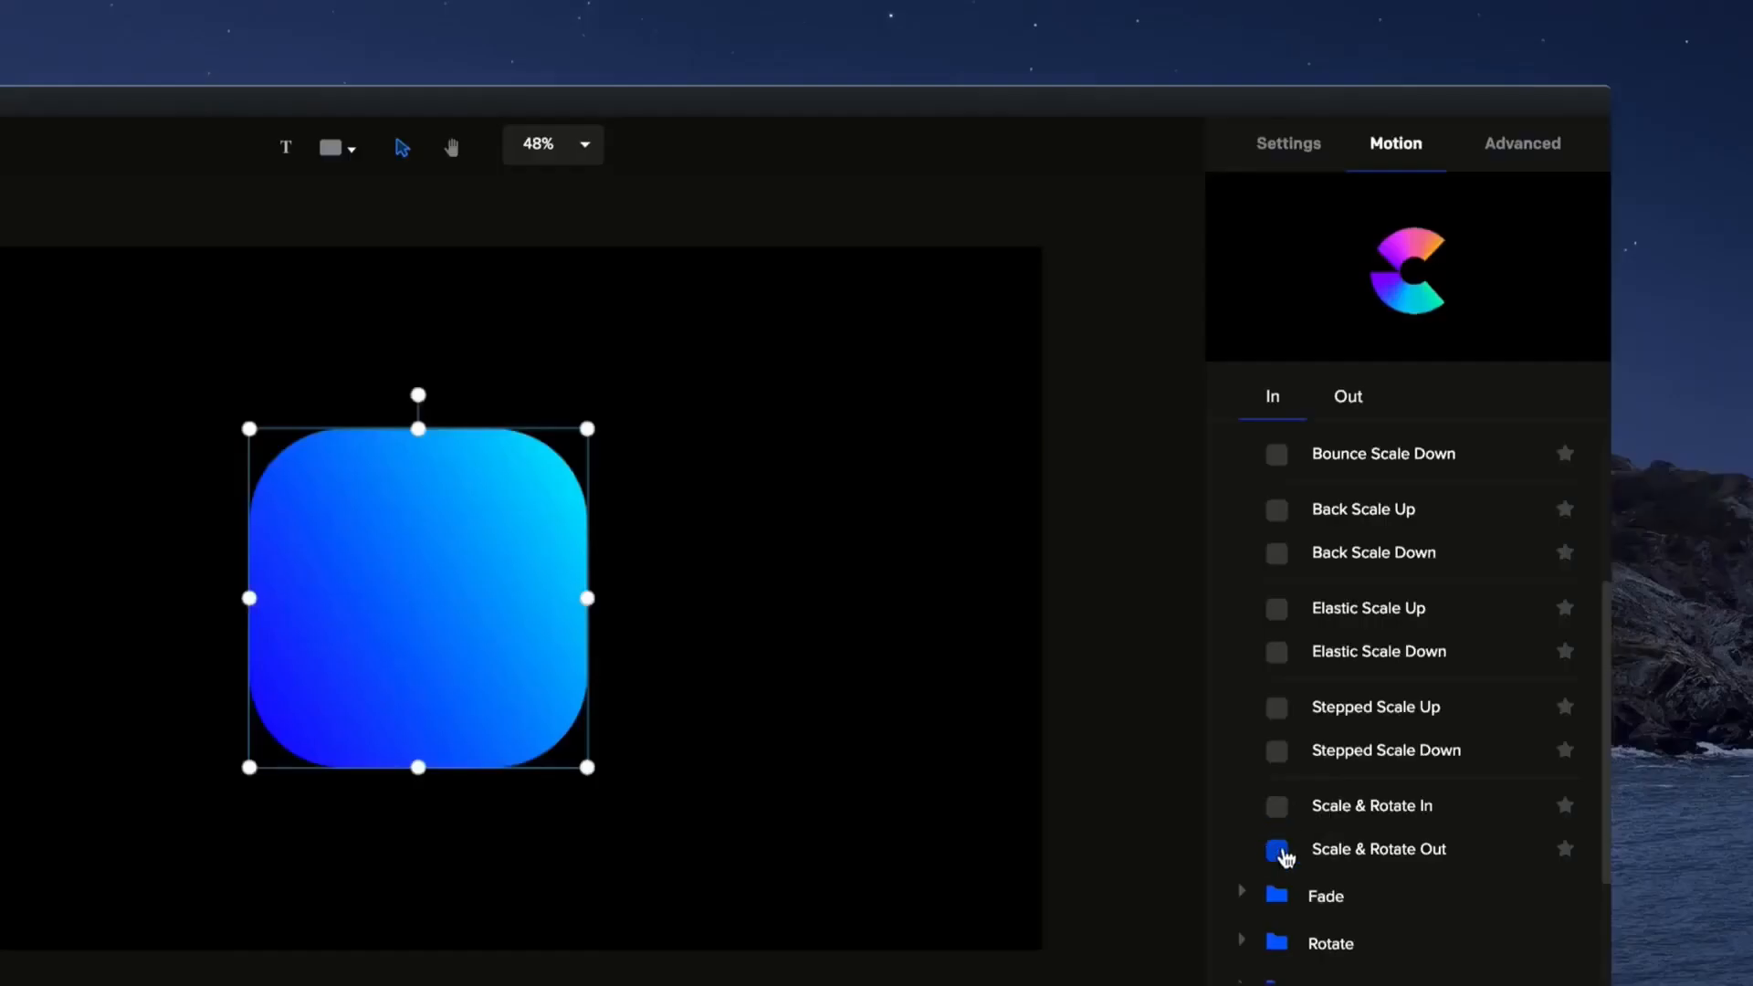
Apply the Scale & Rotate Out entrance motion to the blue rounded shape.
{"action": "left_click", "coordinate": [1277, 850]}
Enable the Scale and Rotation animation properties for the shape's animation.
{"action": "left_click", "coordinate": [194, 985]}
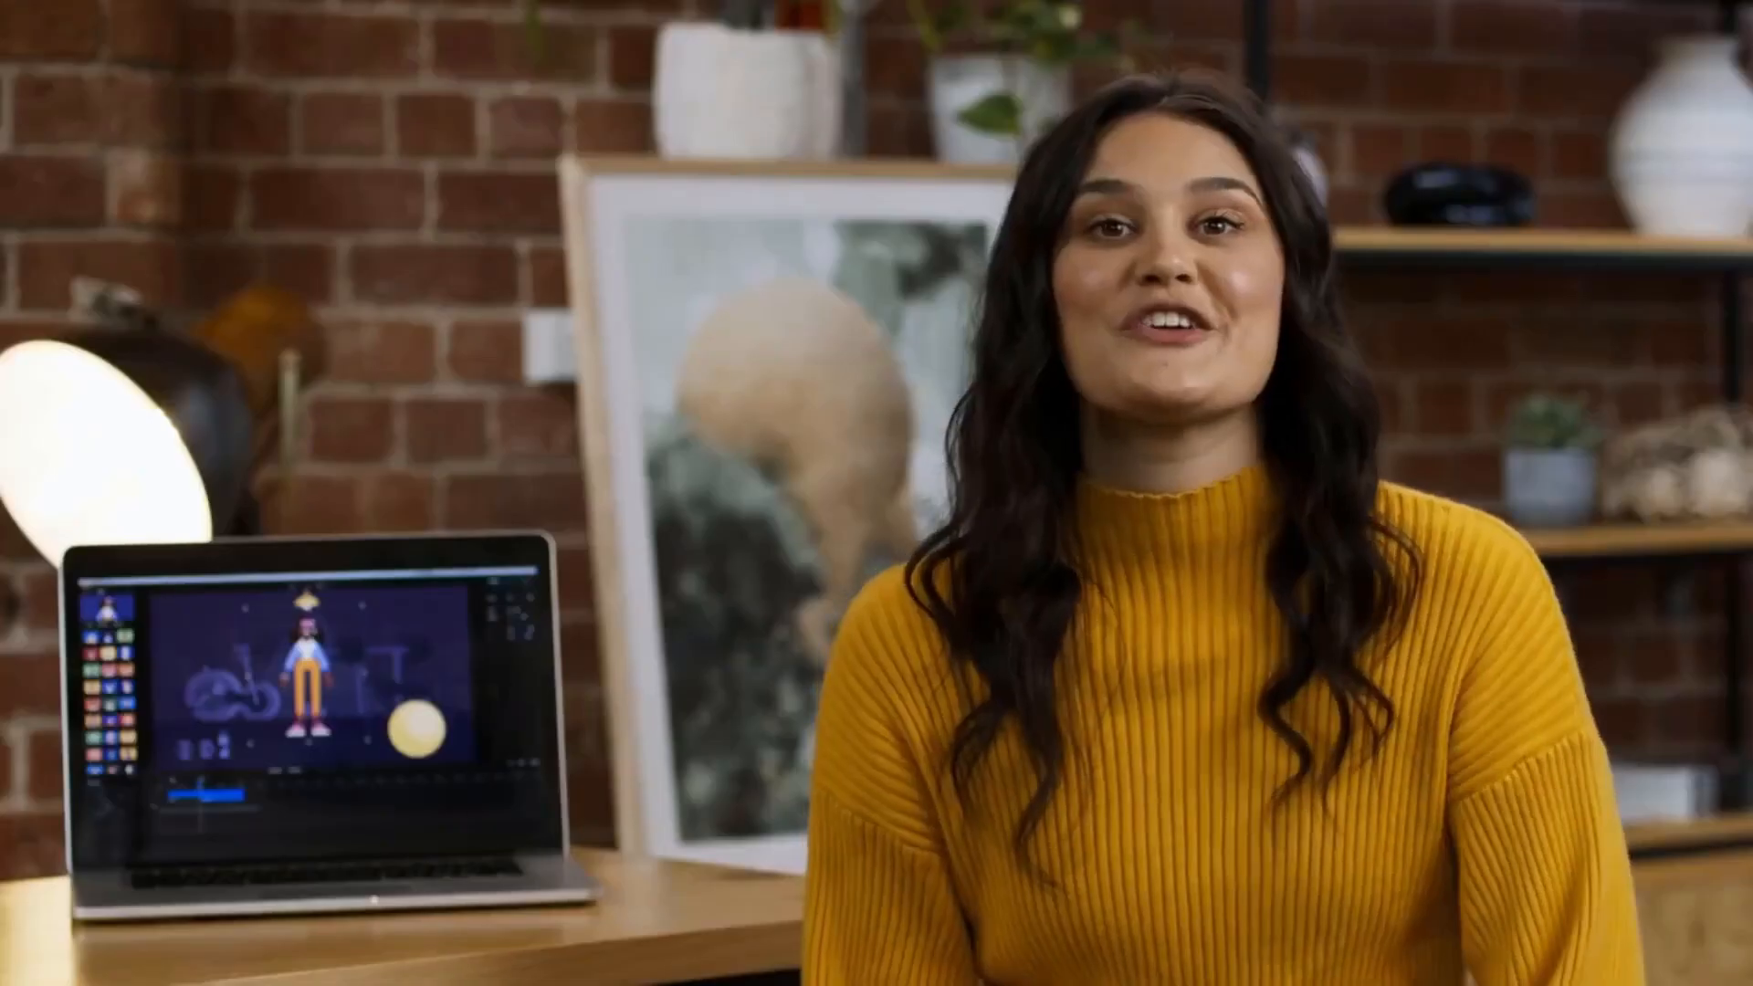
{"action": "left_click", "coordinate": [650, 677]}
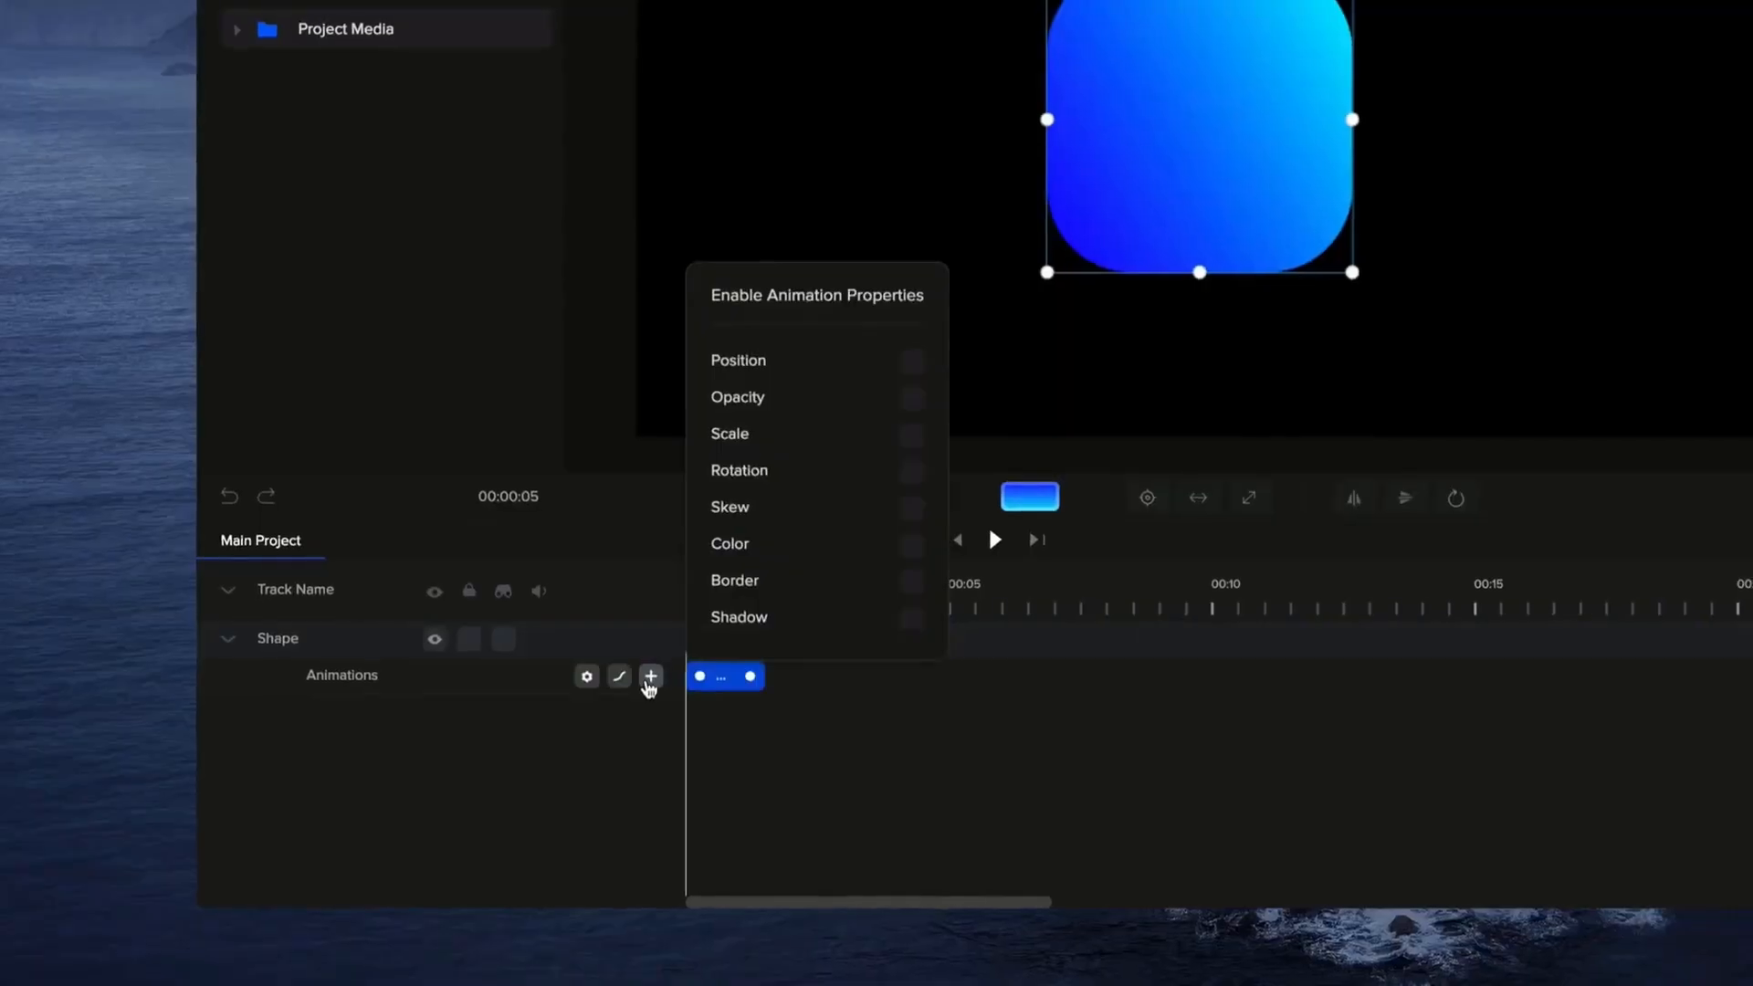
{"action": "left_click", "coordinate": [911, 433]}
{"action": "left_click", "coordinate": [911, 471]}
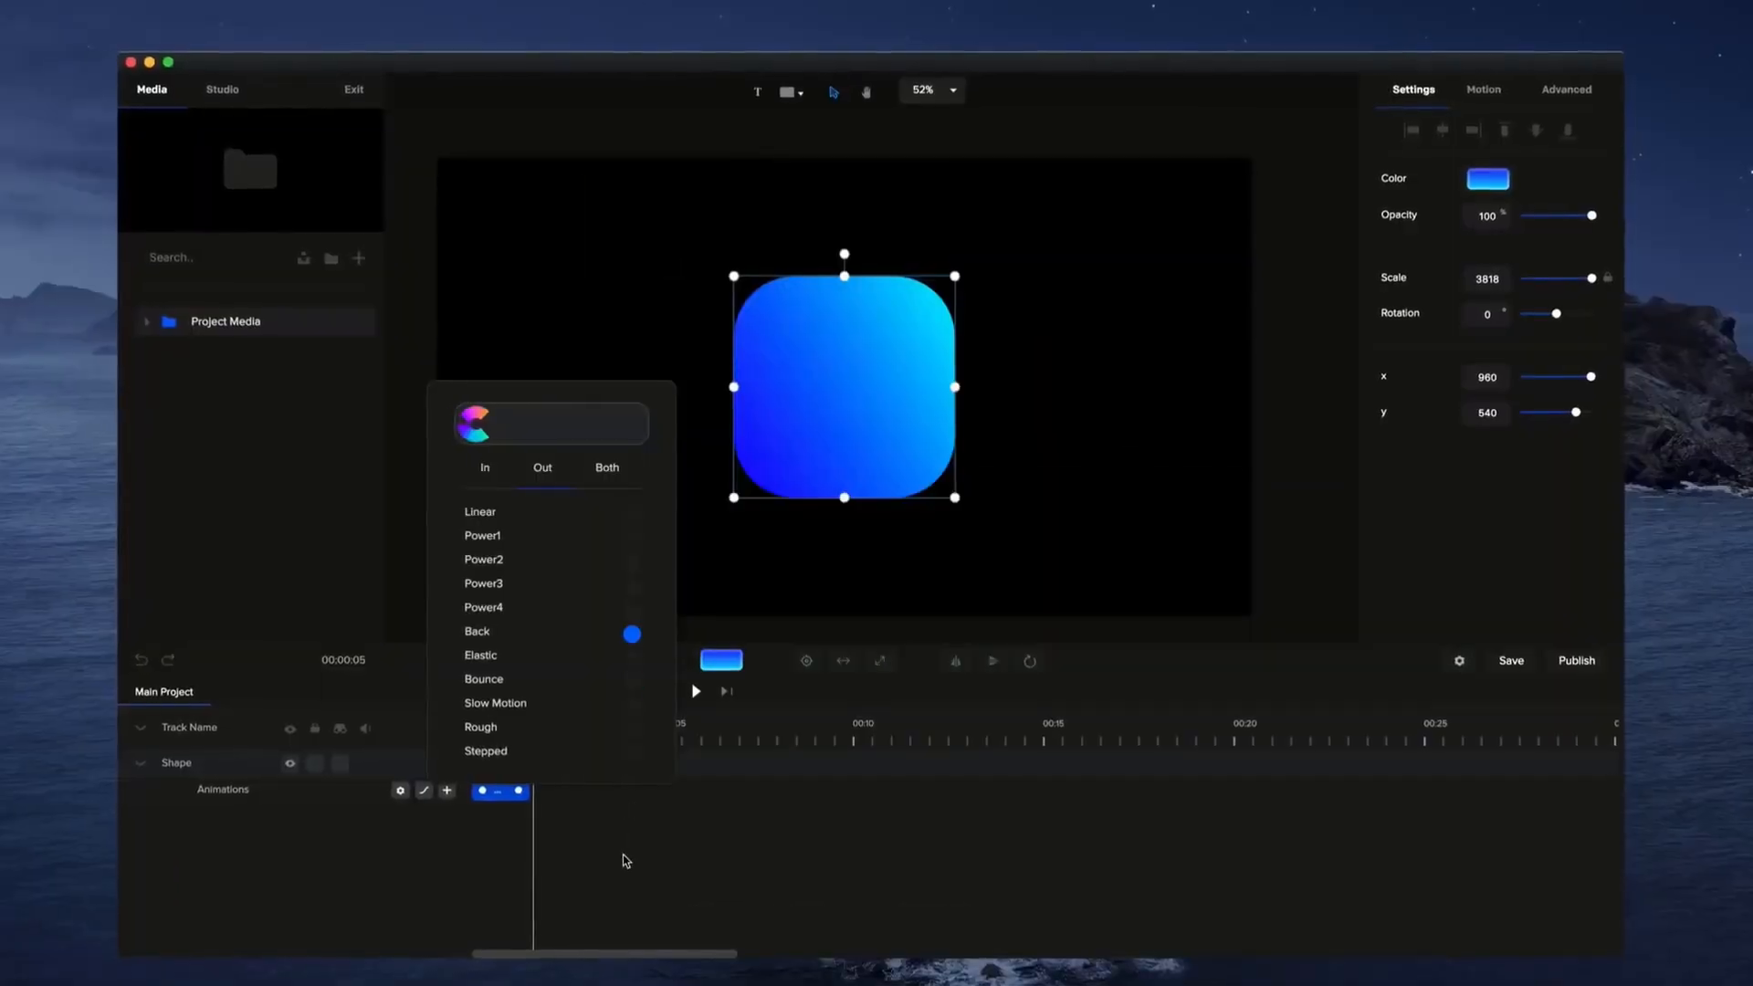
Play the shape's animation from the beginning of the timeline.
{"action": "left_click", "coordinate": [669, 699]}
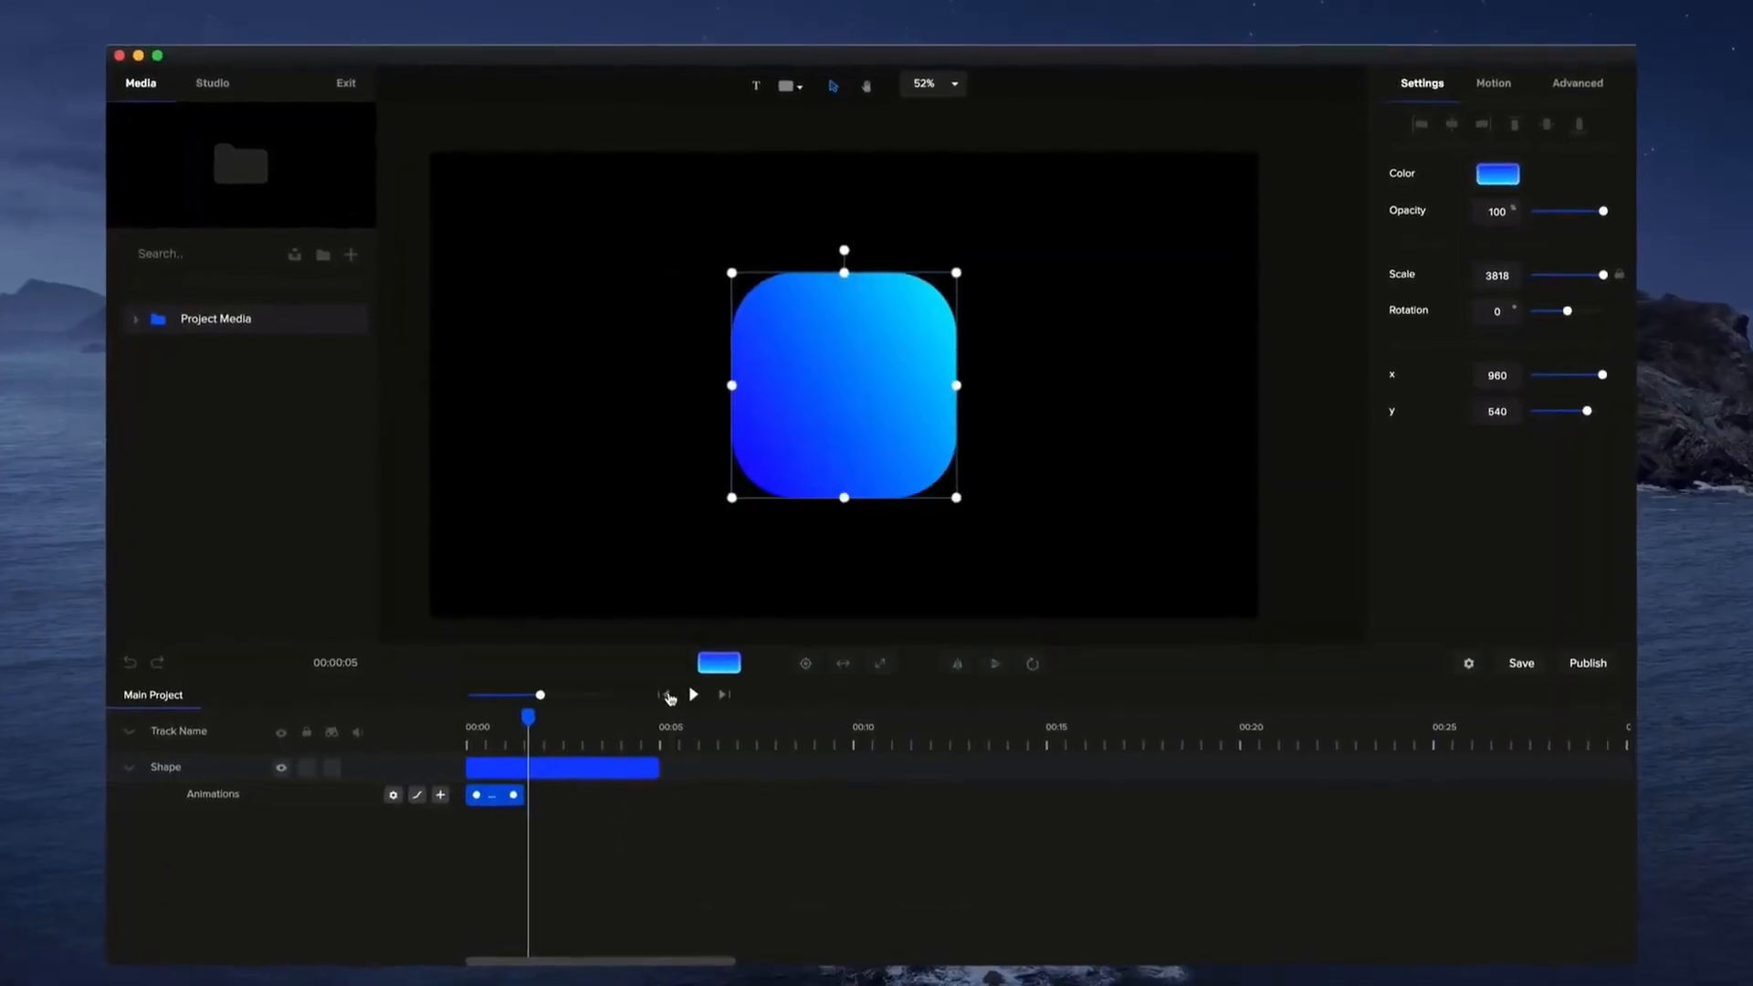
{"action": "left_click", "coordinate": [693, 696]}
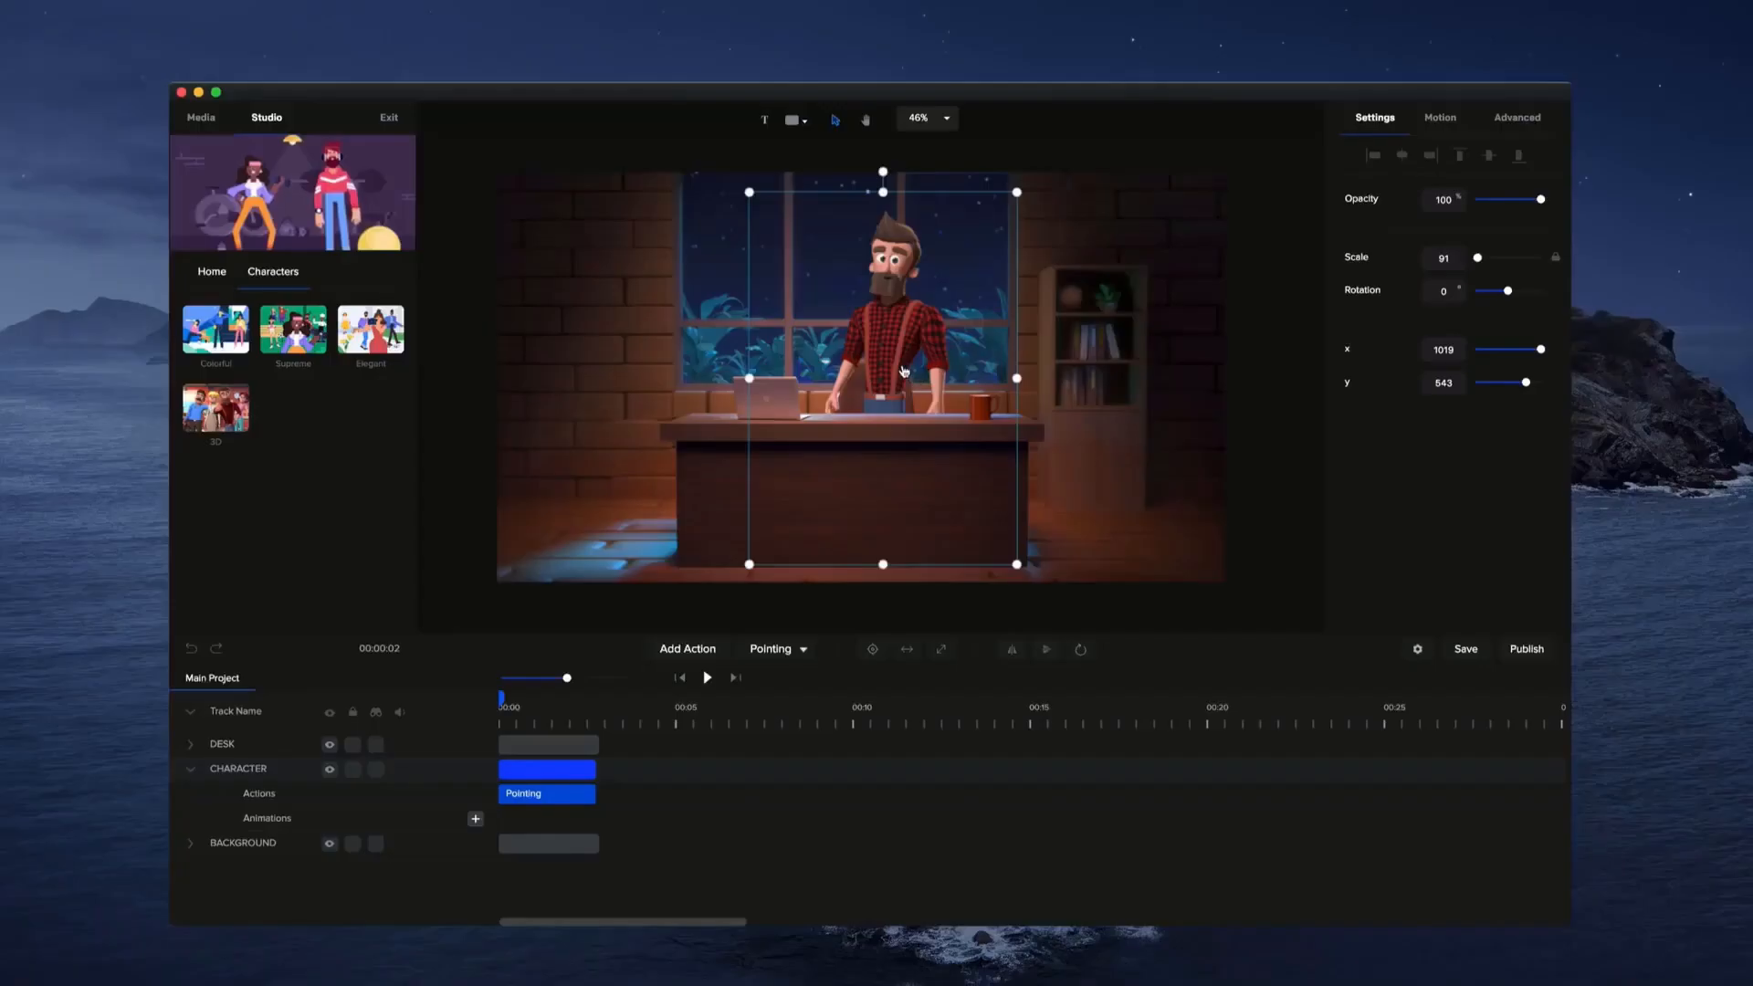
Move the bearded character to x 993, y 537 behind the desk and change its action to Thumbs Up.
{"action": "left_click_drag", "start_coordinate": [904, 372], "coordinate": [894, 369]}
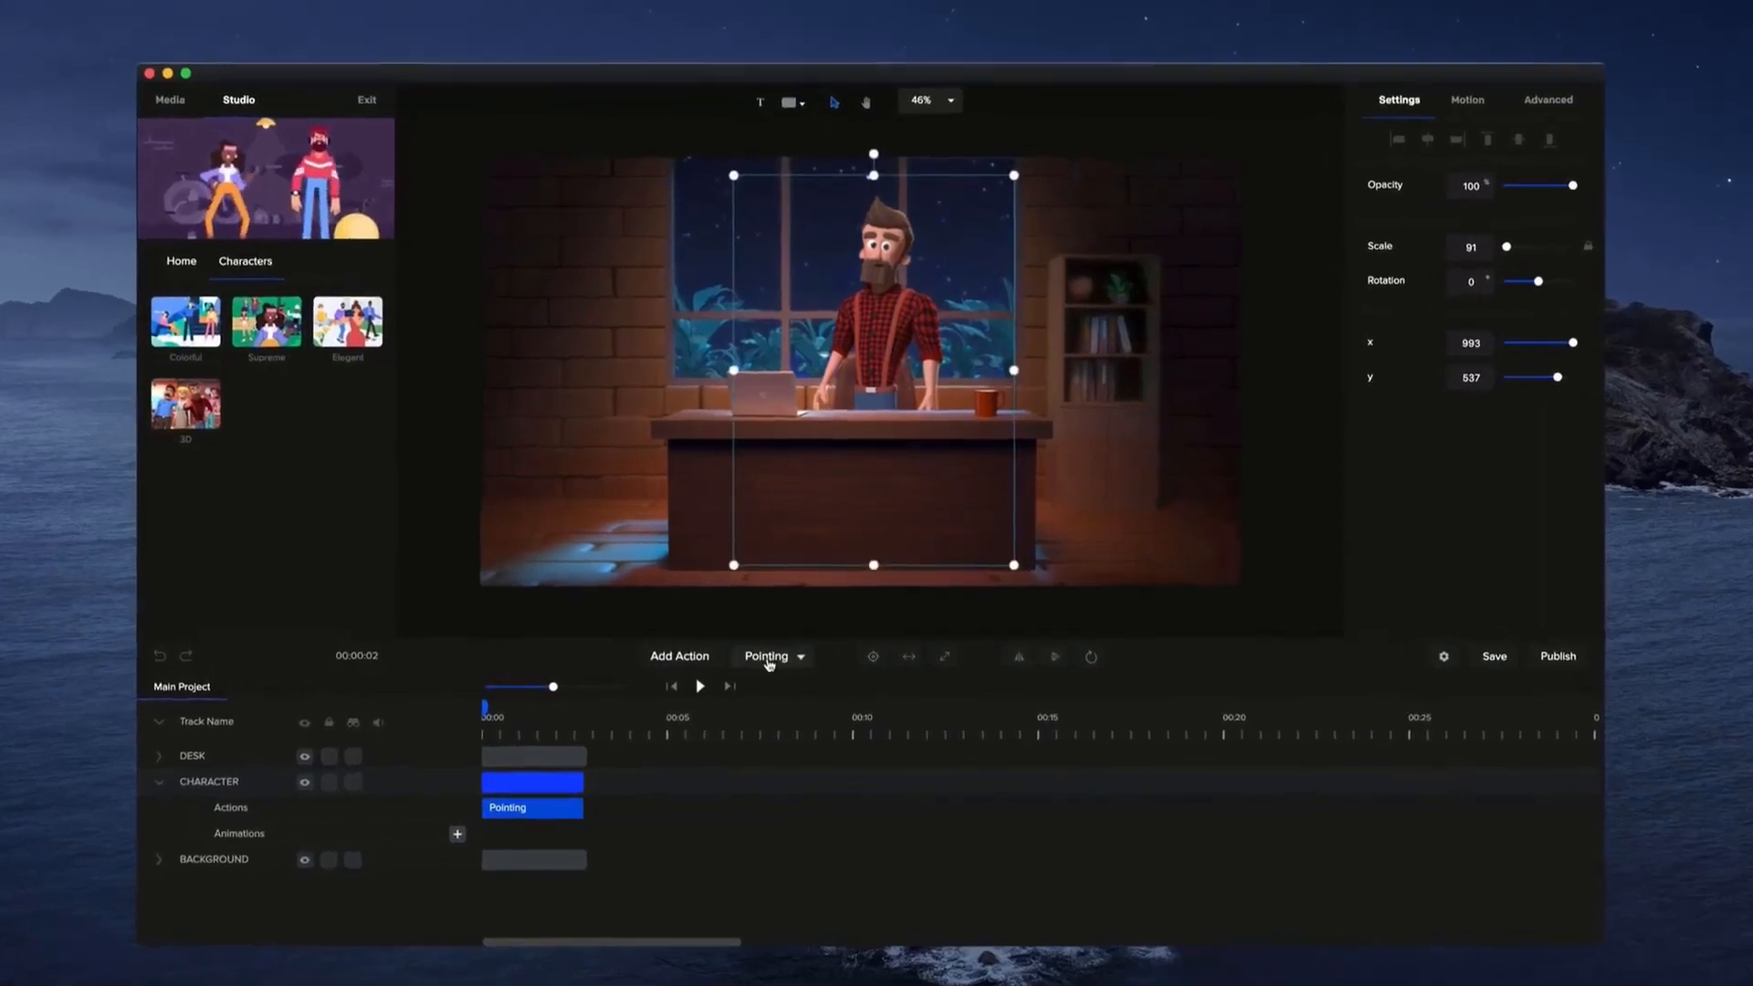
{"action": "left_click", "coordinate": [770, 657]}
{"action": "scroll", "coordinate": [785, 577], "scroll_direction": "down", "scroll_amount": 3}
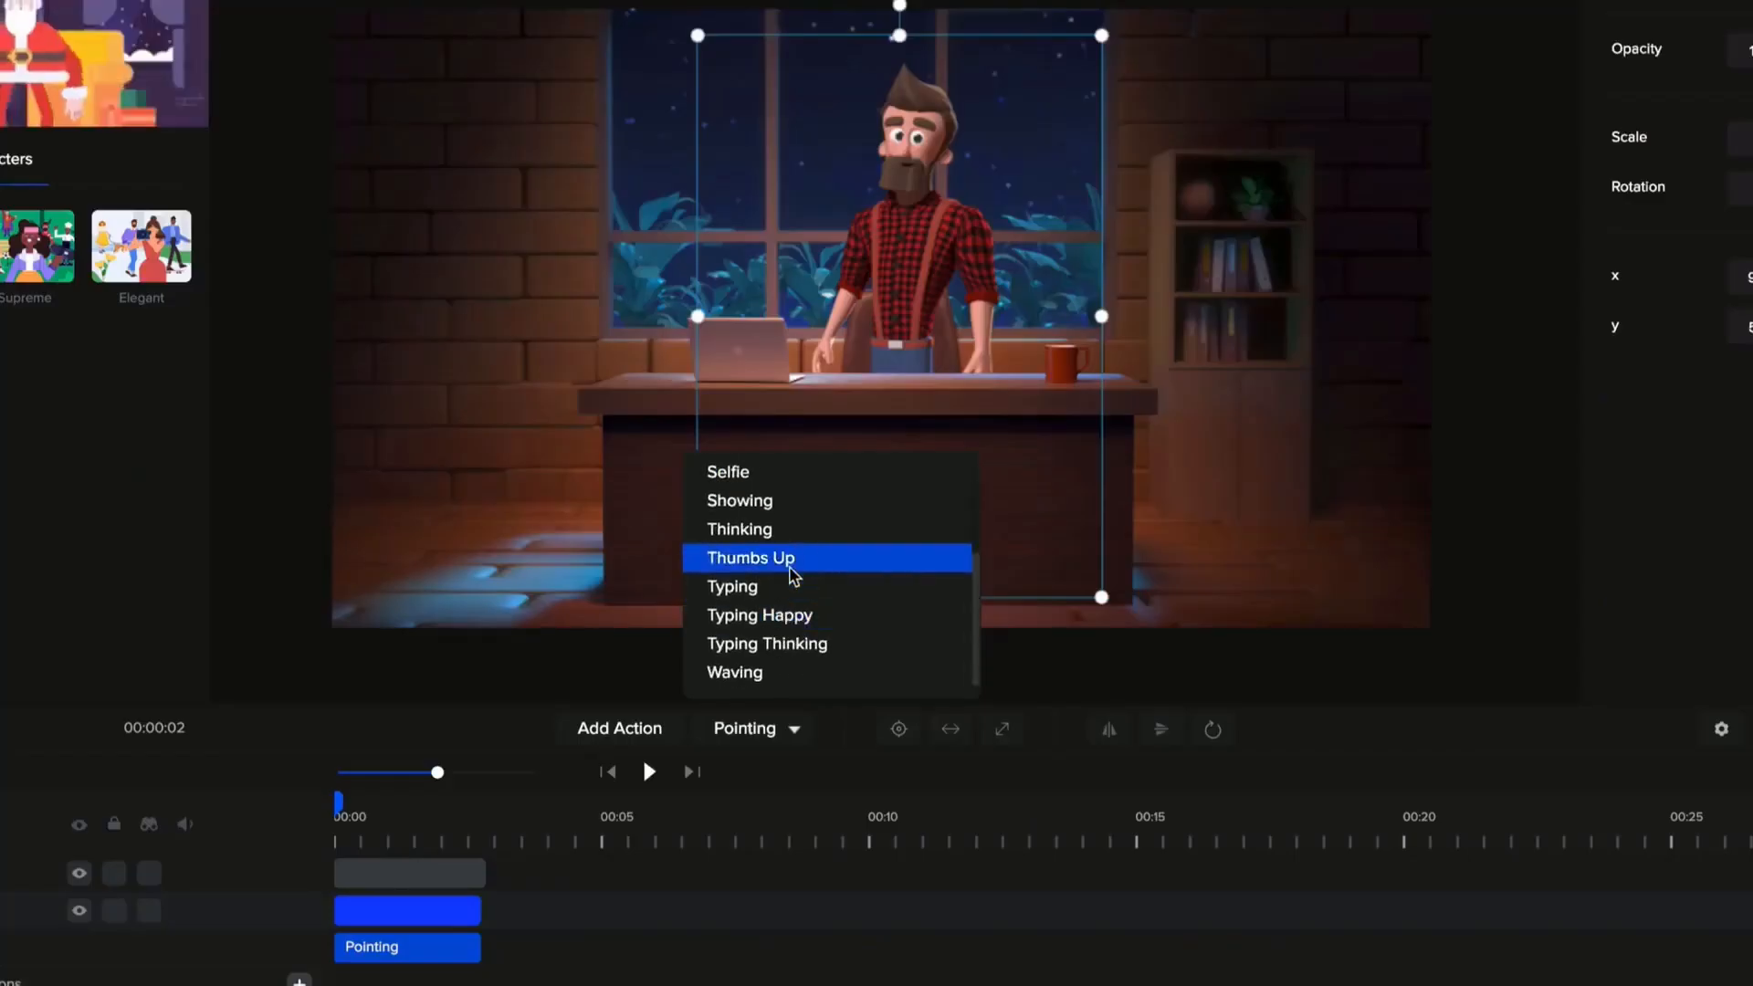
{"action": "left_click", "coordinate": [792, 575]}
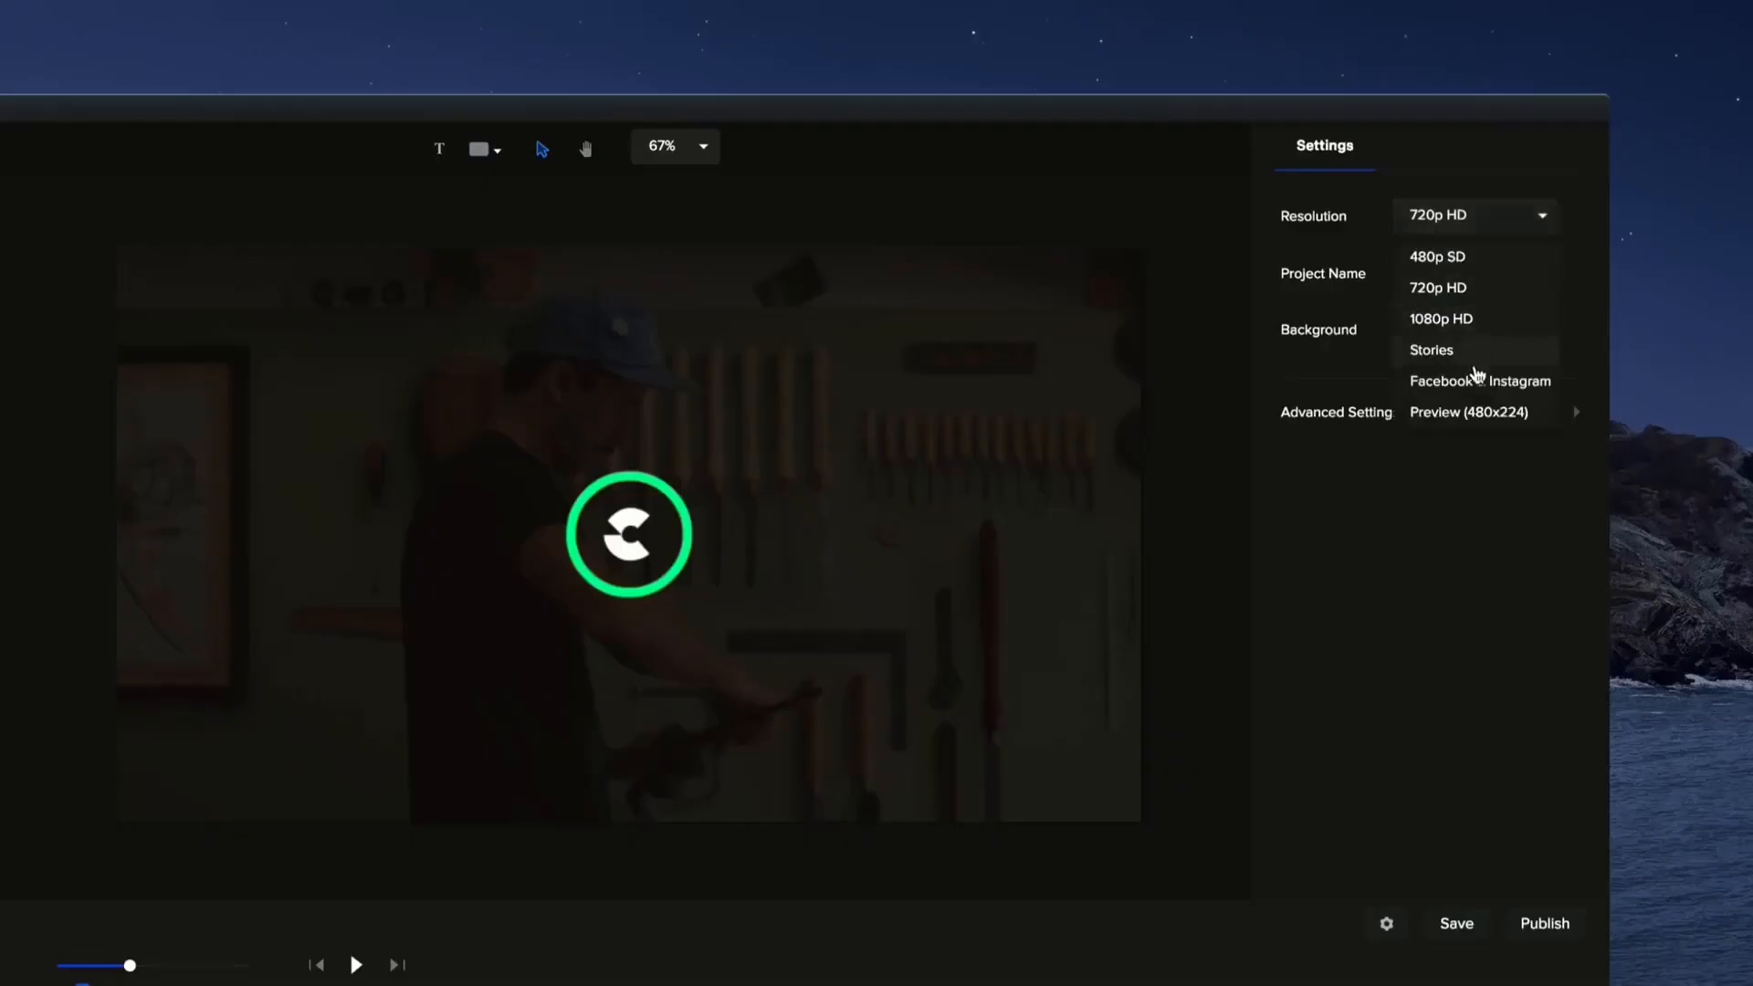
Set the project resolution to Facebook & Instagram and publish the video as Logo Opener.mp4.
{"action": "left_click", "coordinate": [1476, 378]}
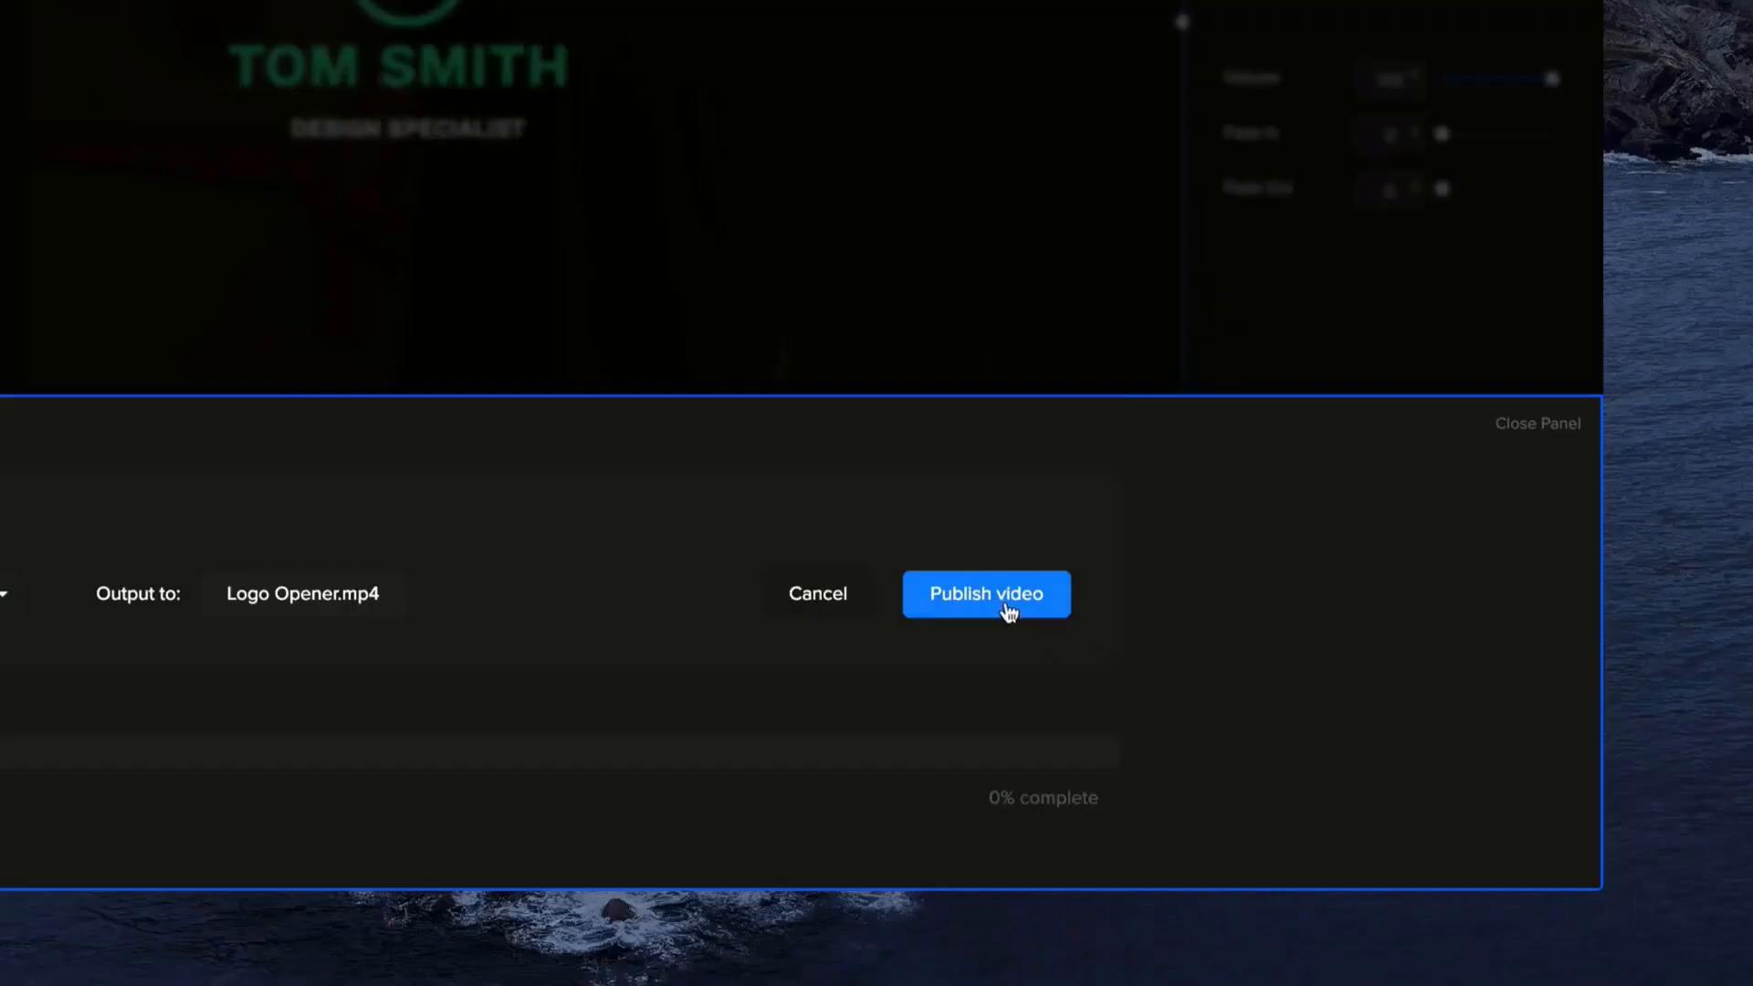
{"action": "left_click", "coordinate": [1008, 610]}
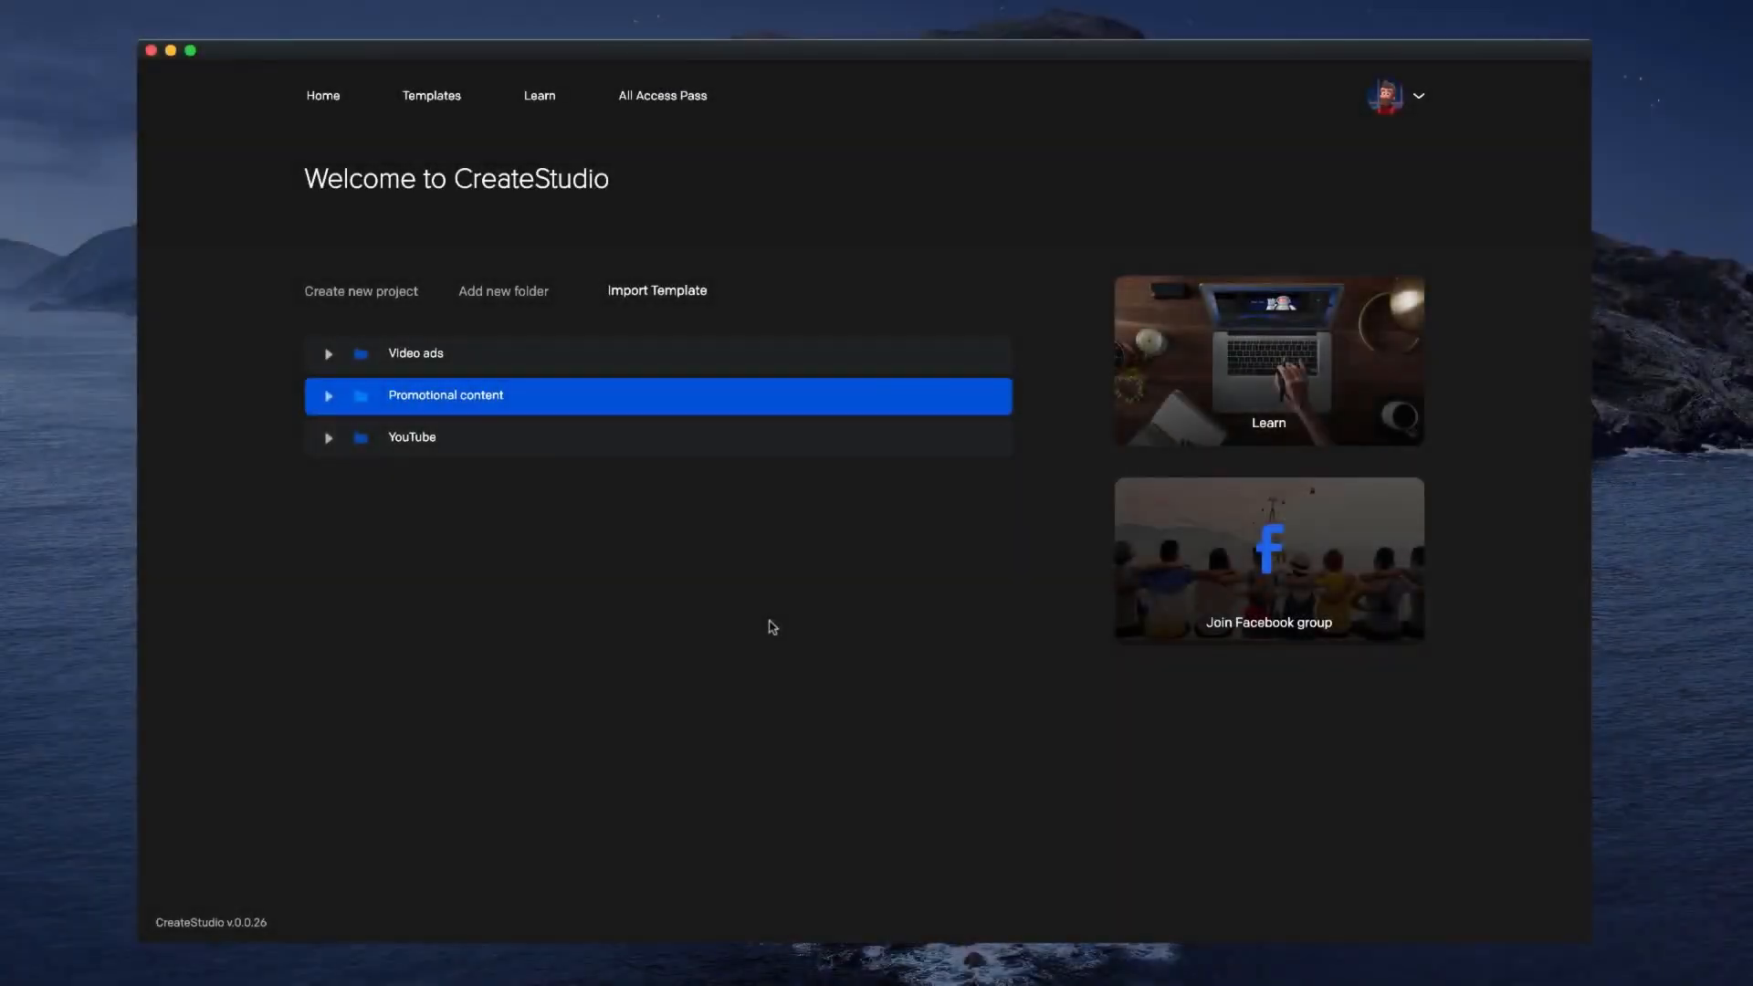
Start a new project named "Demo video" with the 1080p HD preset.
{"action": "left_click", "coordinate": [367, 292]}
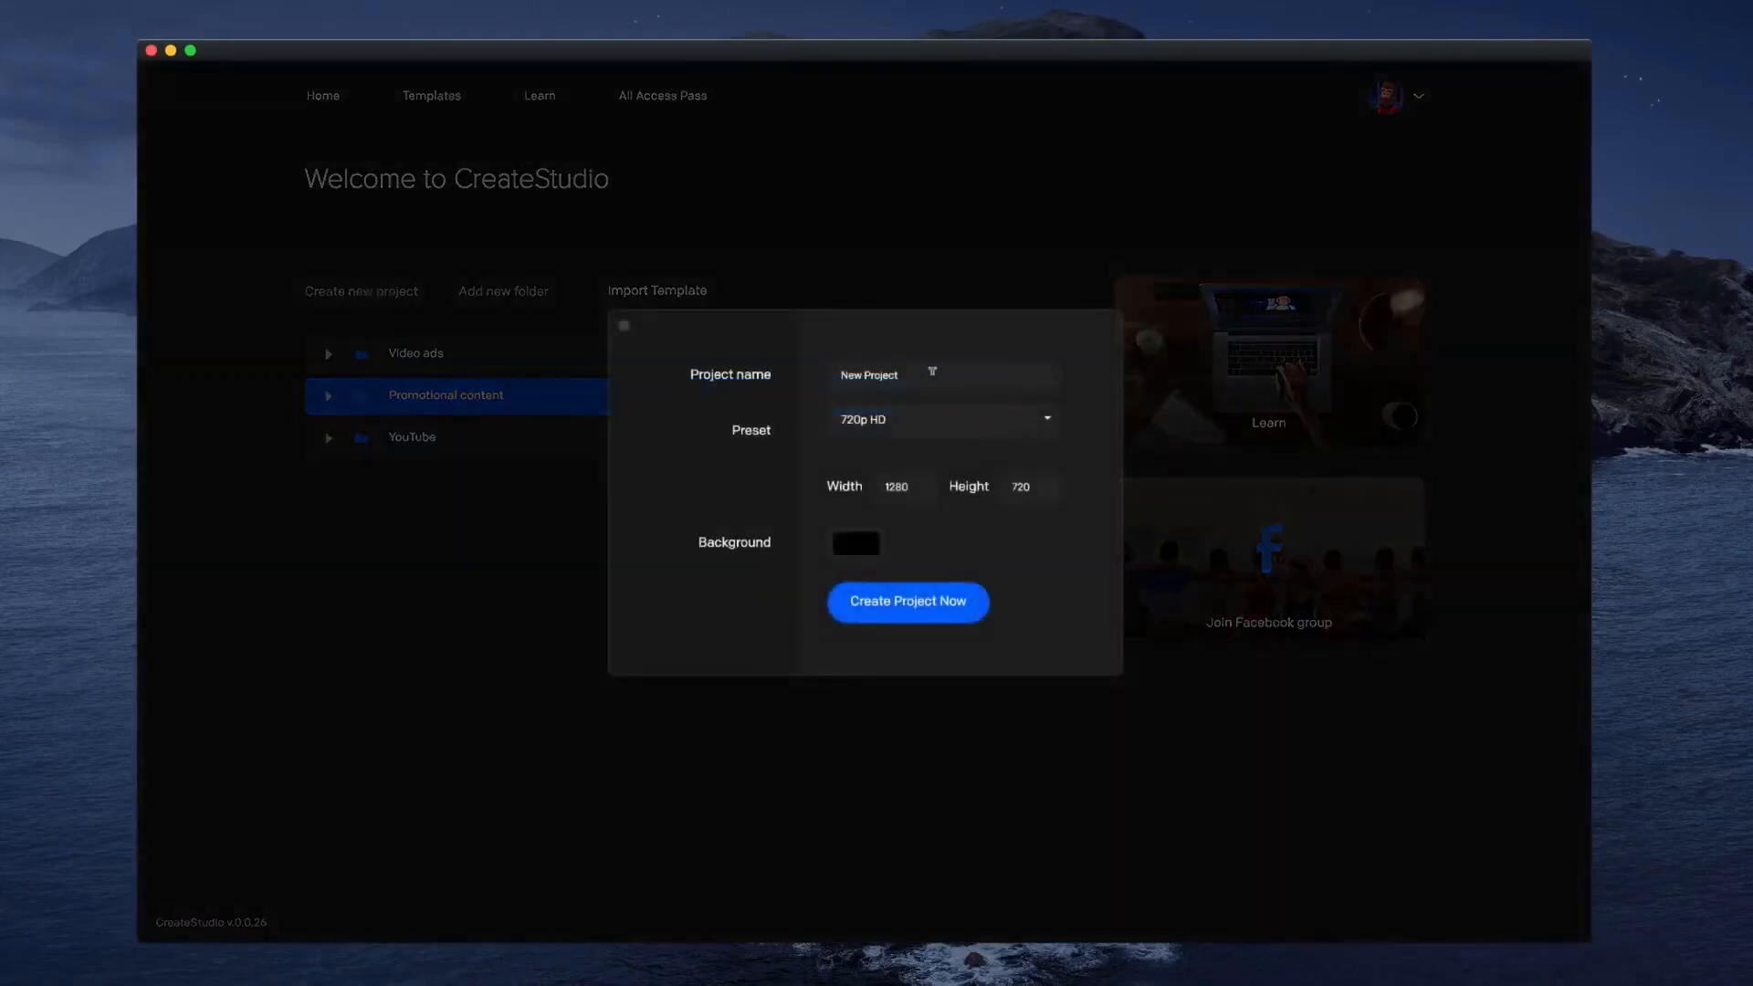
{"action": "type", "text": "Demo video"}
{"action": "left_click", "coordinate": [1039, 427]}
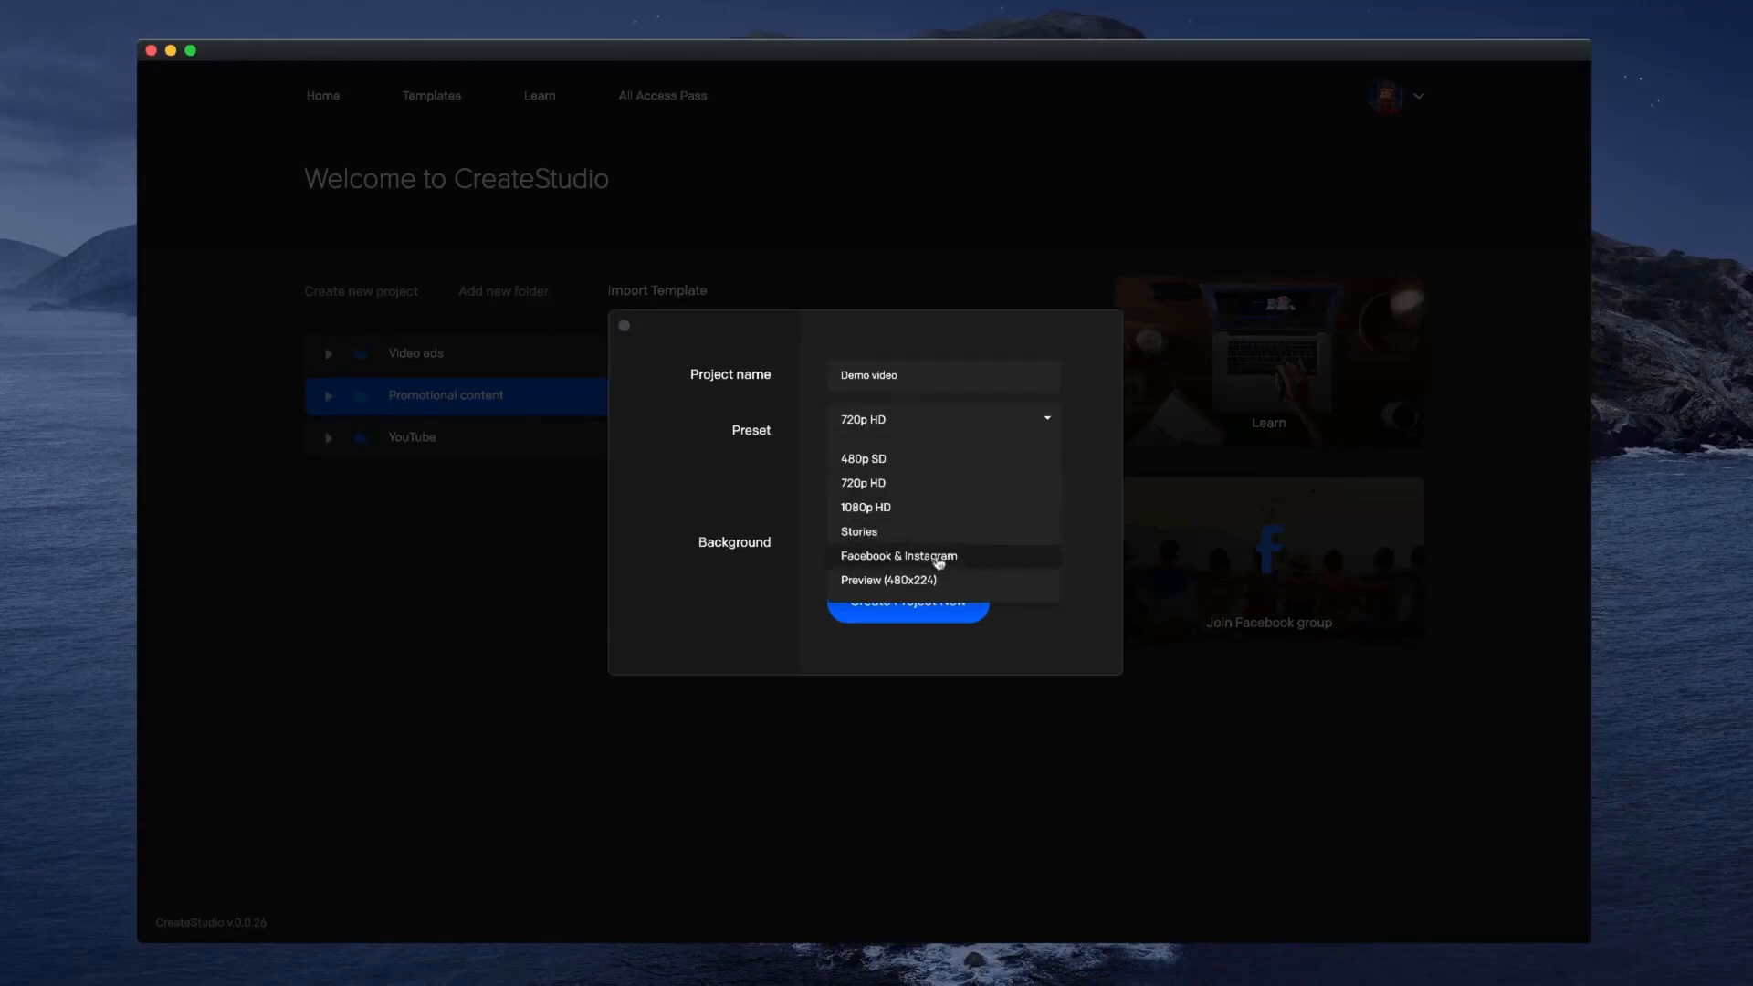
{"action": "left_click", "coordinate": [891, 517]}
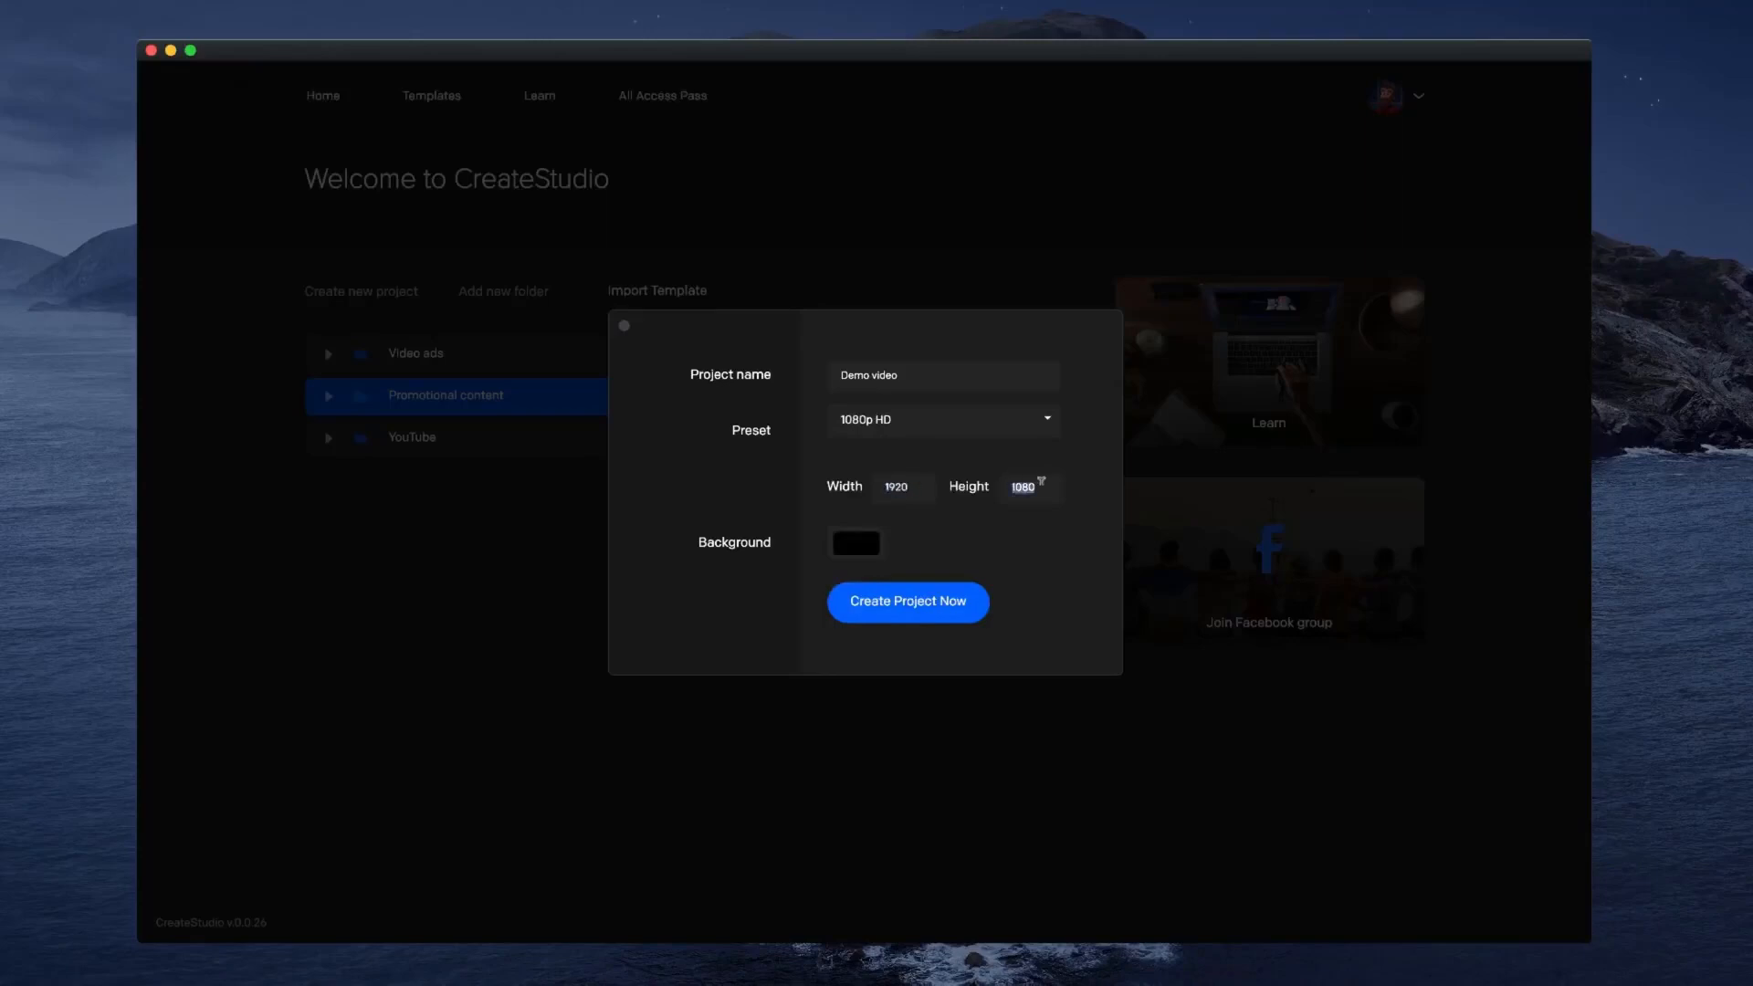
Set the new project's background to white and create the project.
{"action": "left_click", "coordinate": [863, 547]}
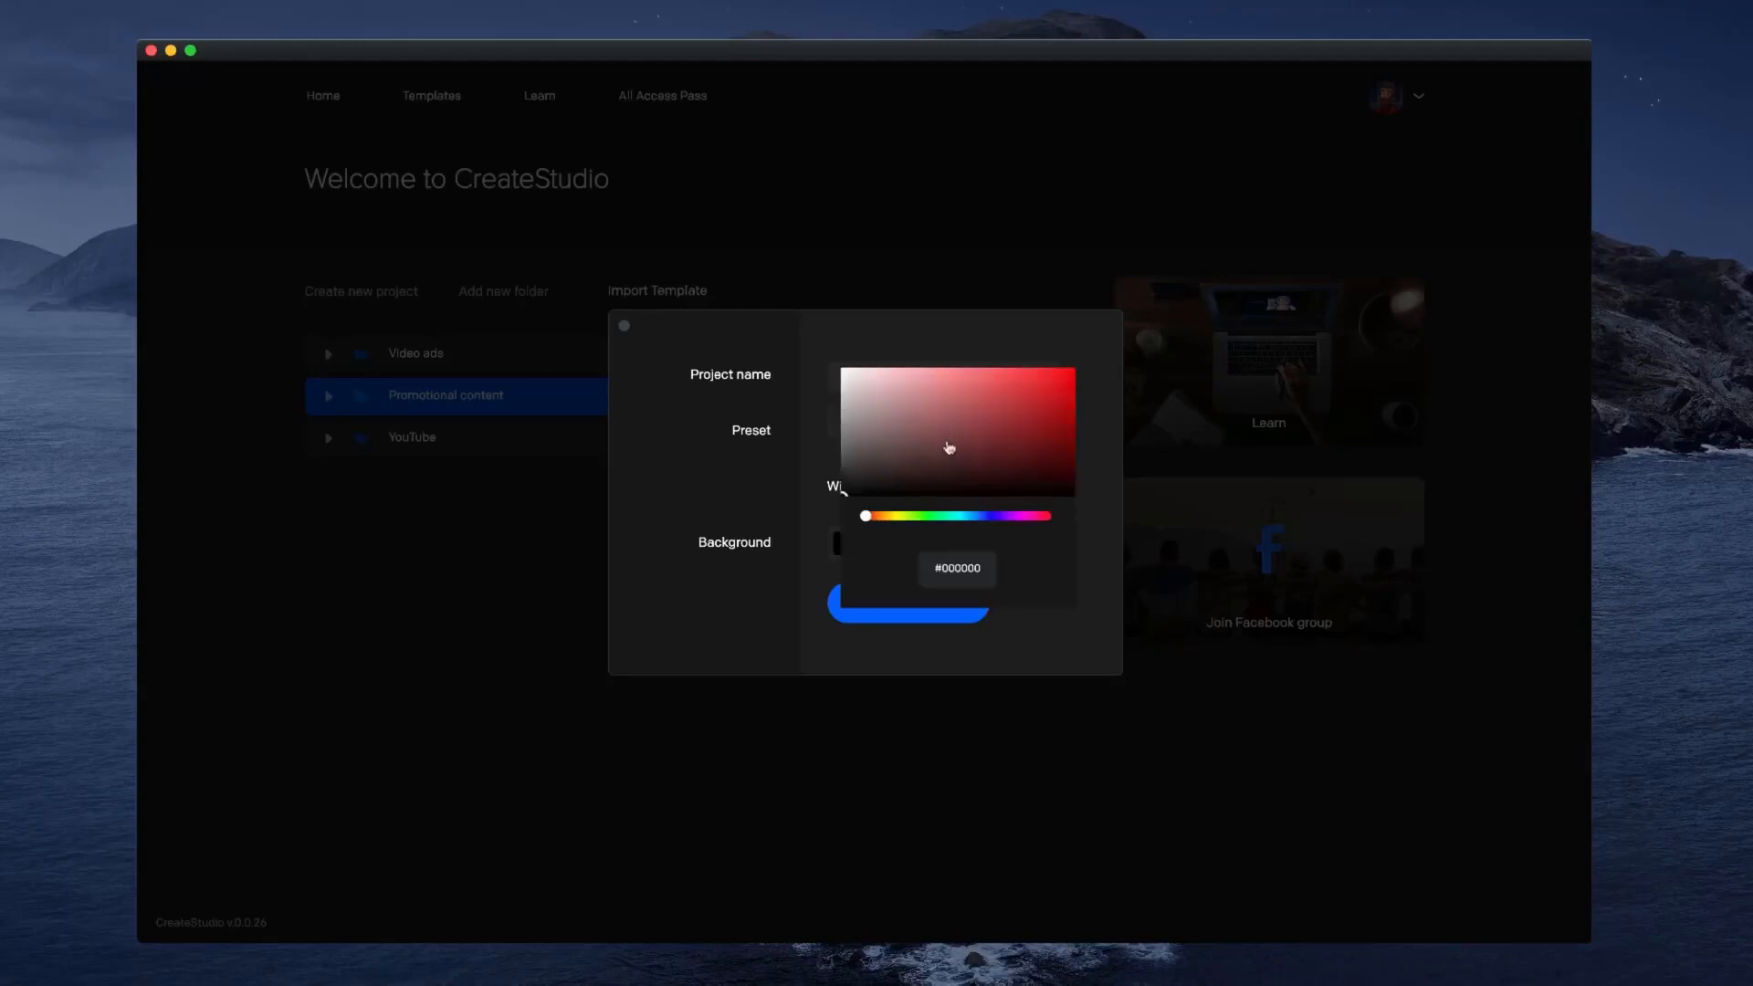
{"action": "left_click", "coordinate": [839, 367]}
{"action": "left_click", "coordinate": [820, 378]}
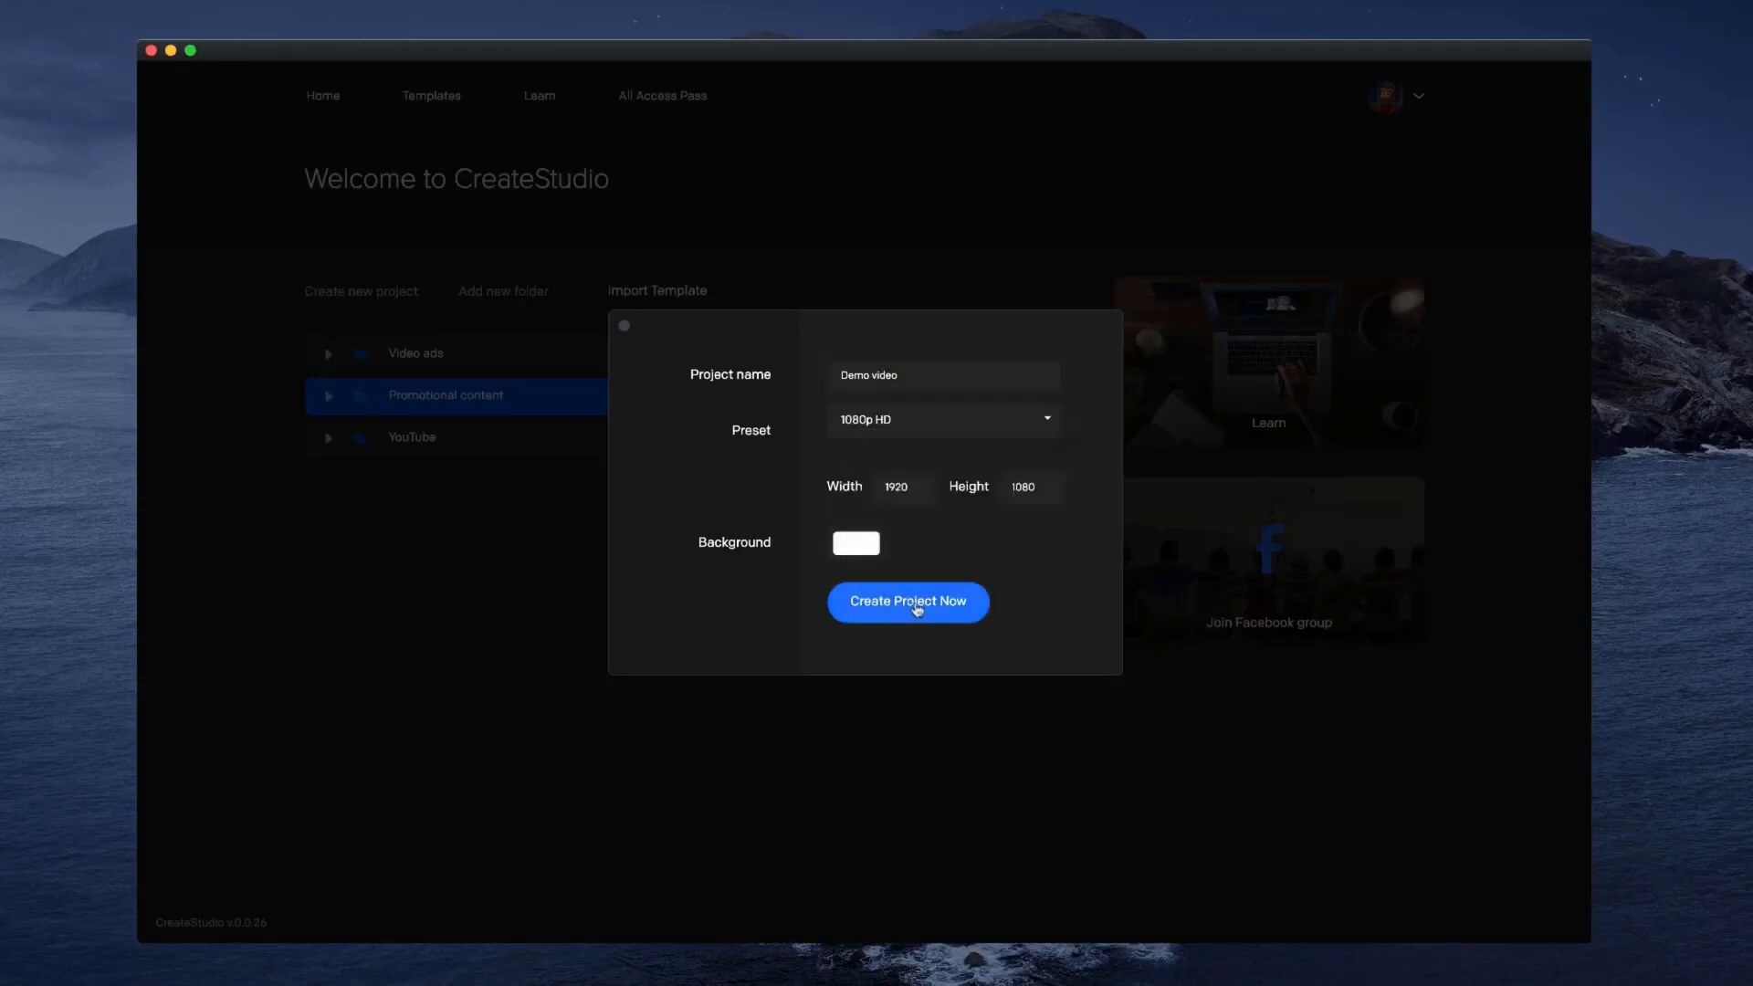
{"action": "left_click", "coordinate": [918, 607]}
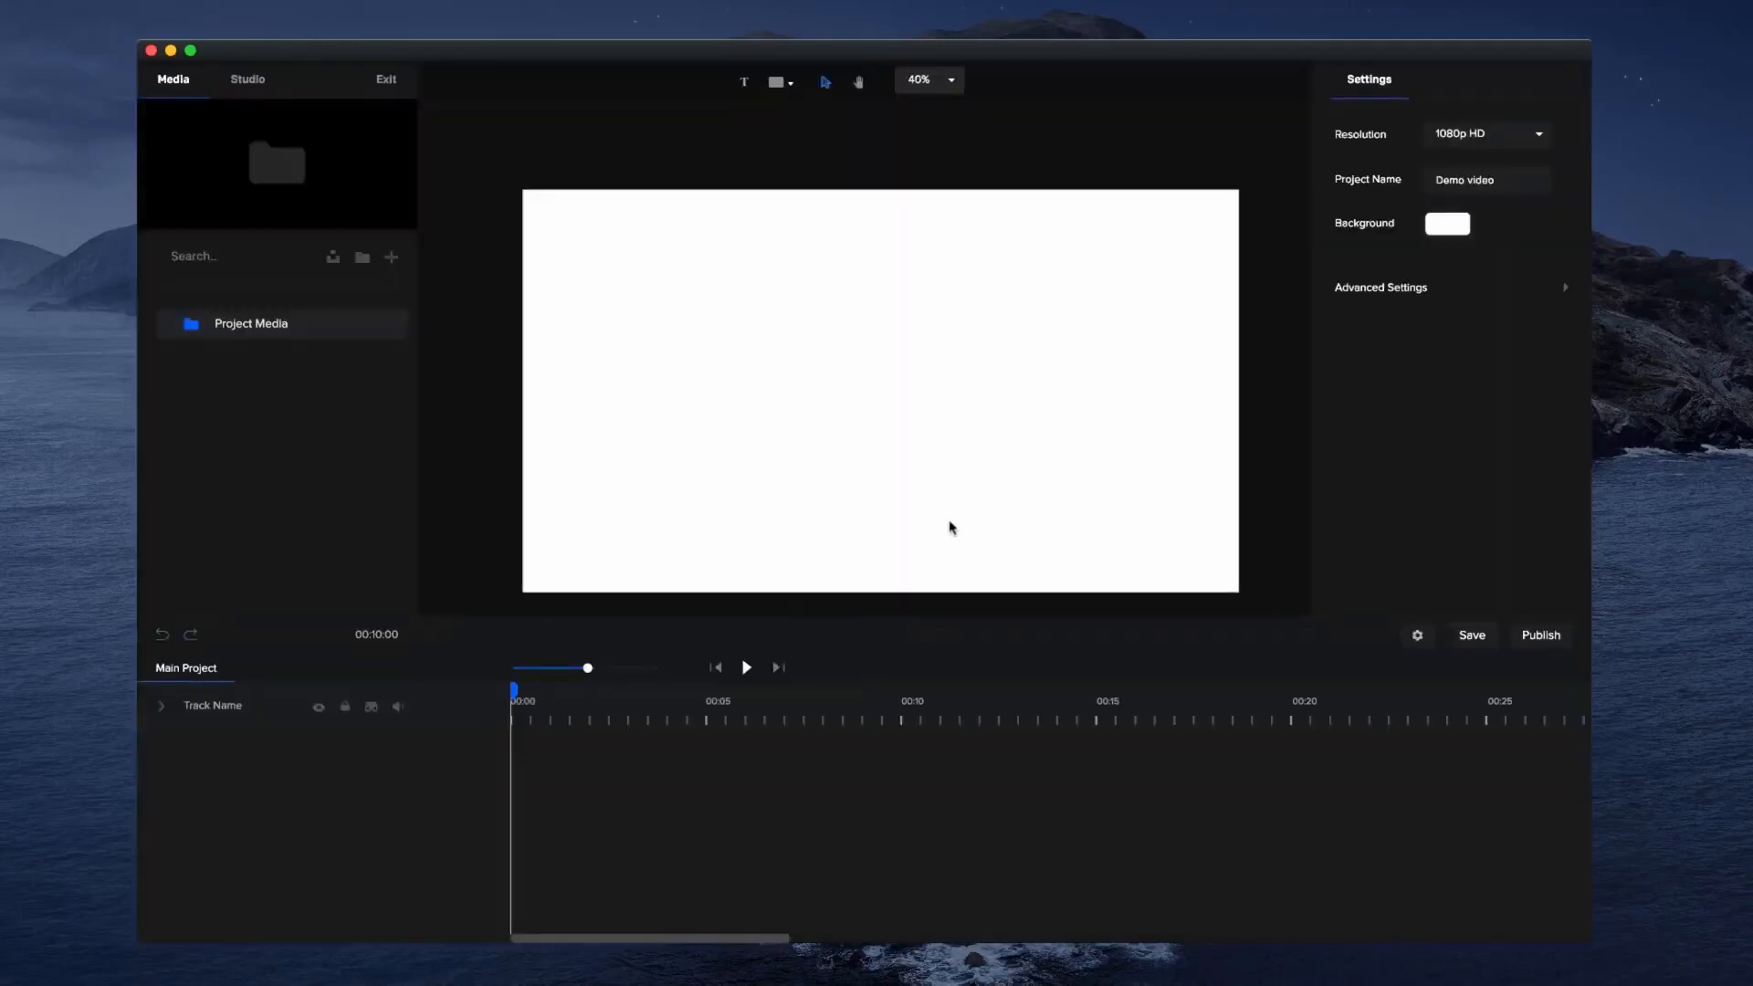
Change the project resolution to Facebook & Instagram.
{"action": "left_click", "coordinate": [858, 84]}
{"action": "left_click_drag", "start_coordinate": [876, 255], "coordinate": [877, 228]}
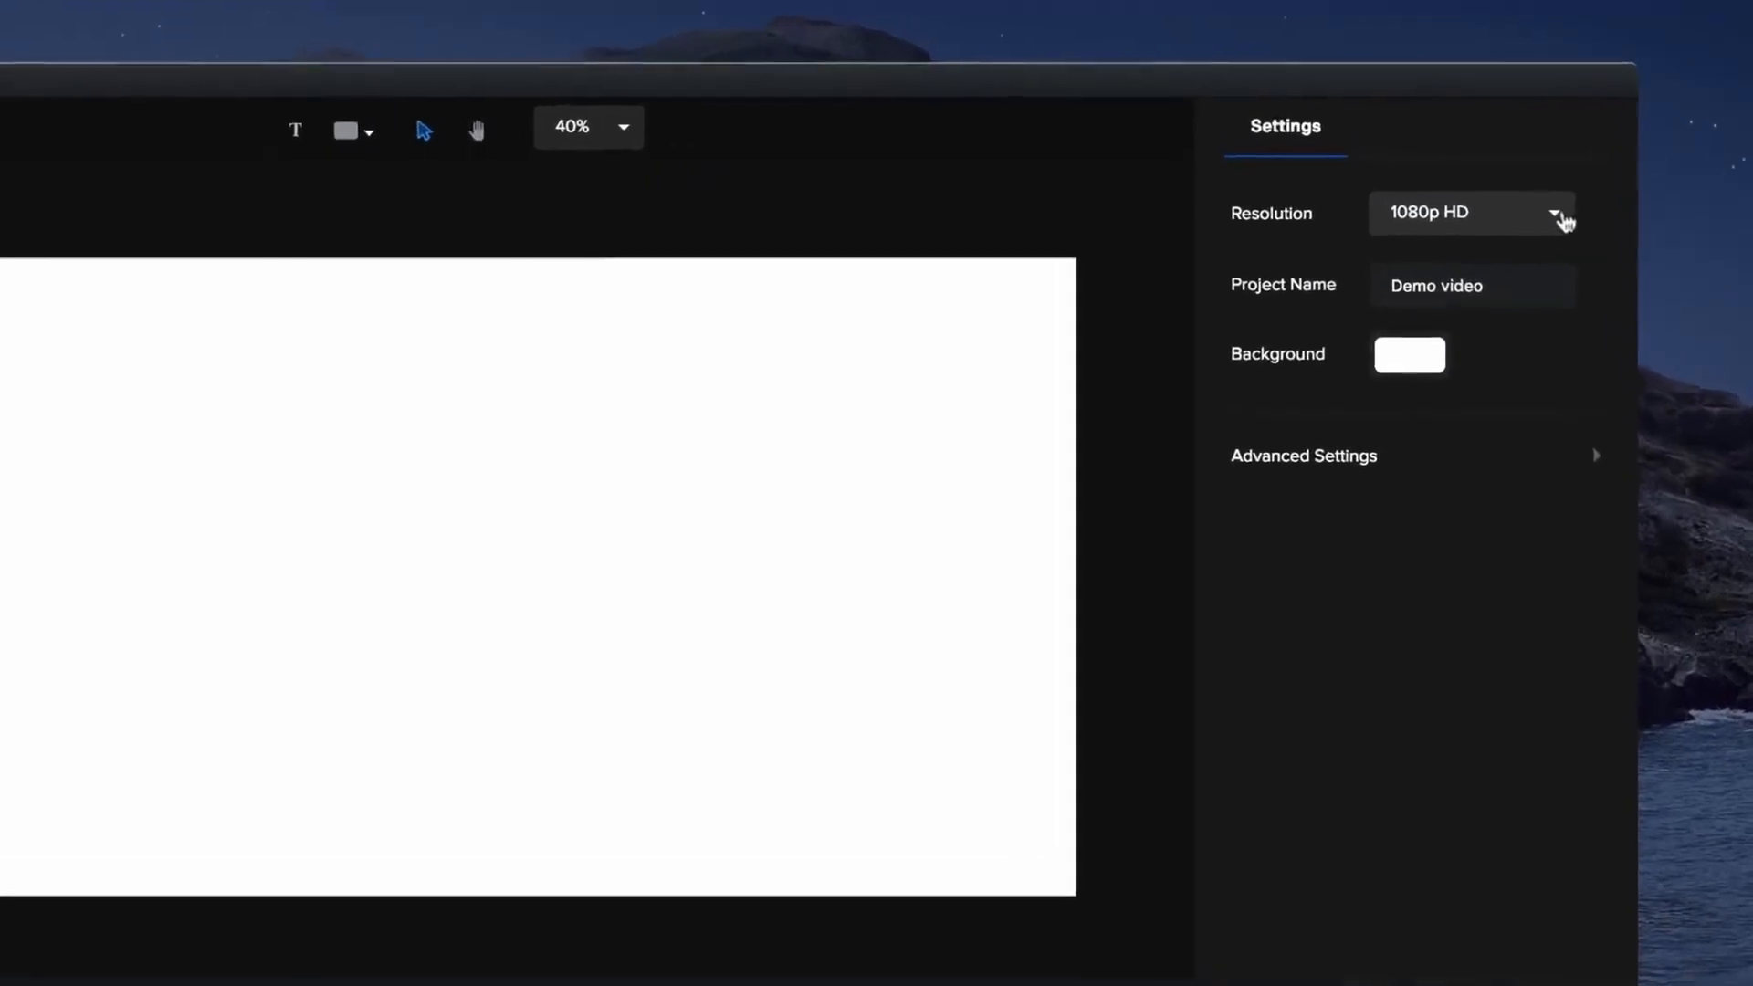
{"action": "left_click", "coordinate": [1565, 222]}
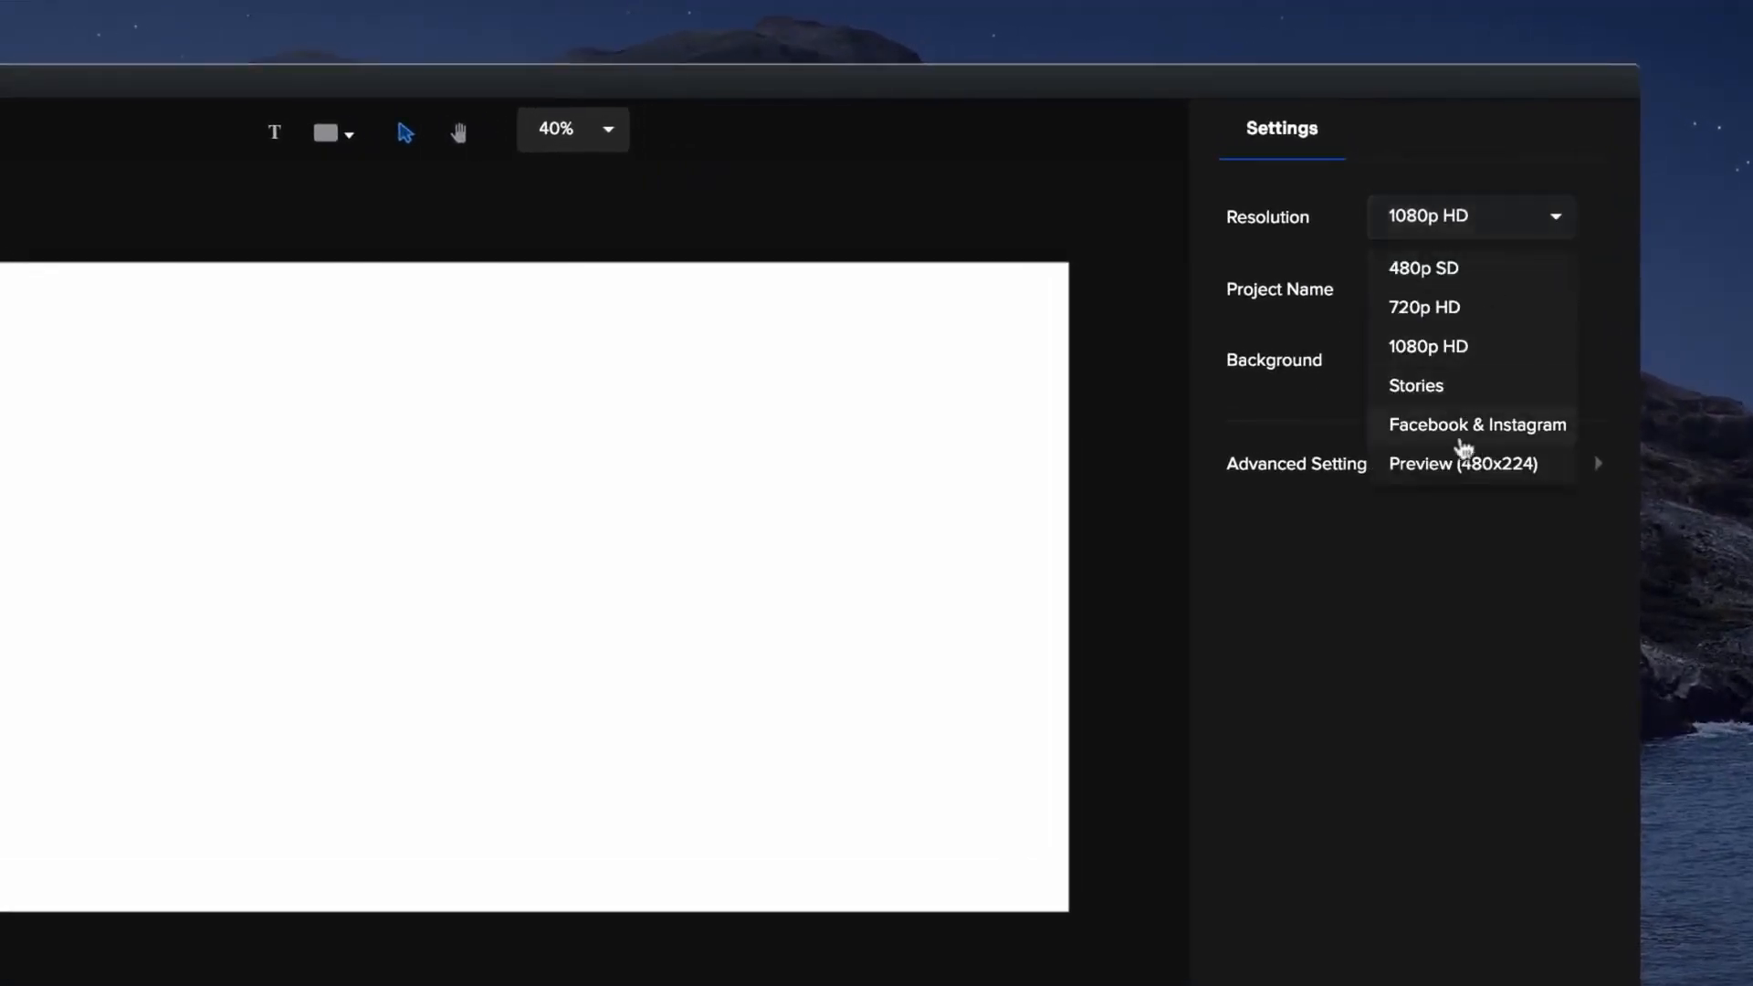
{"action": "left_click", "coordinate": [1455, 427]}
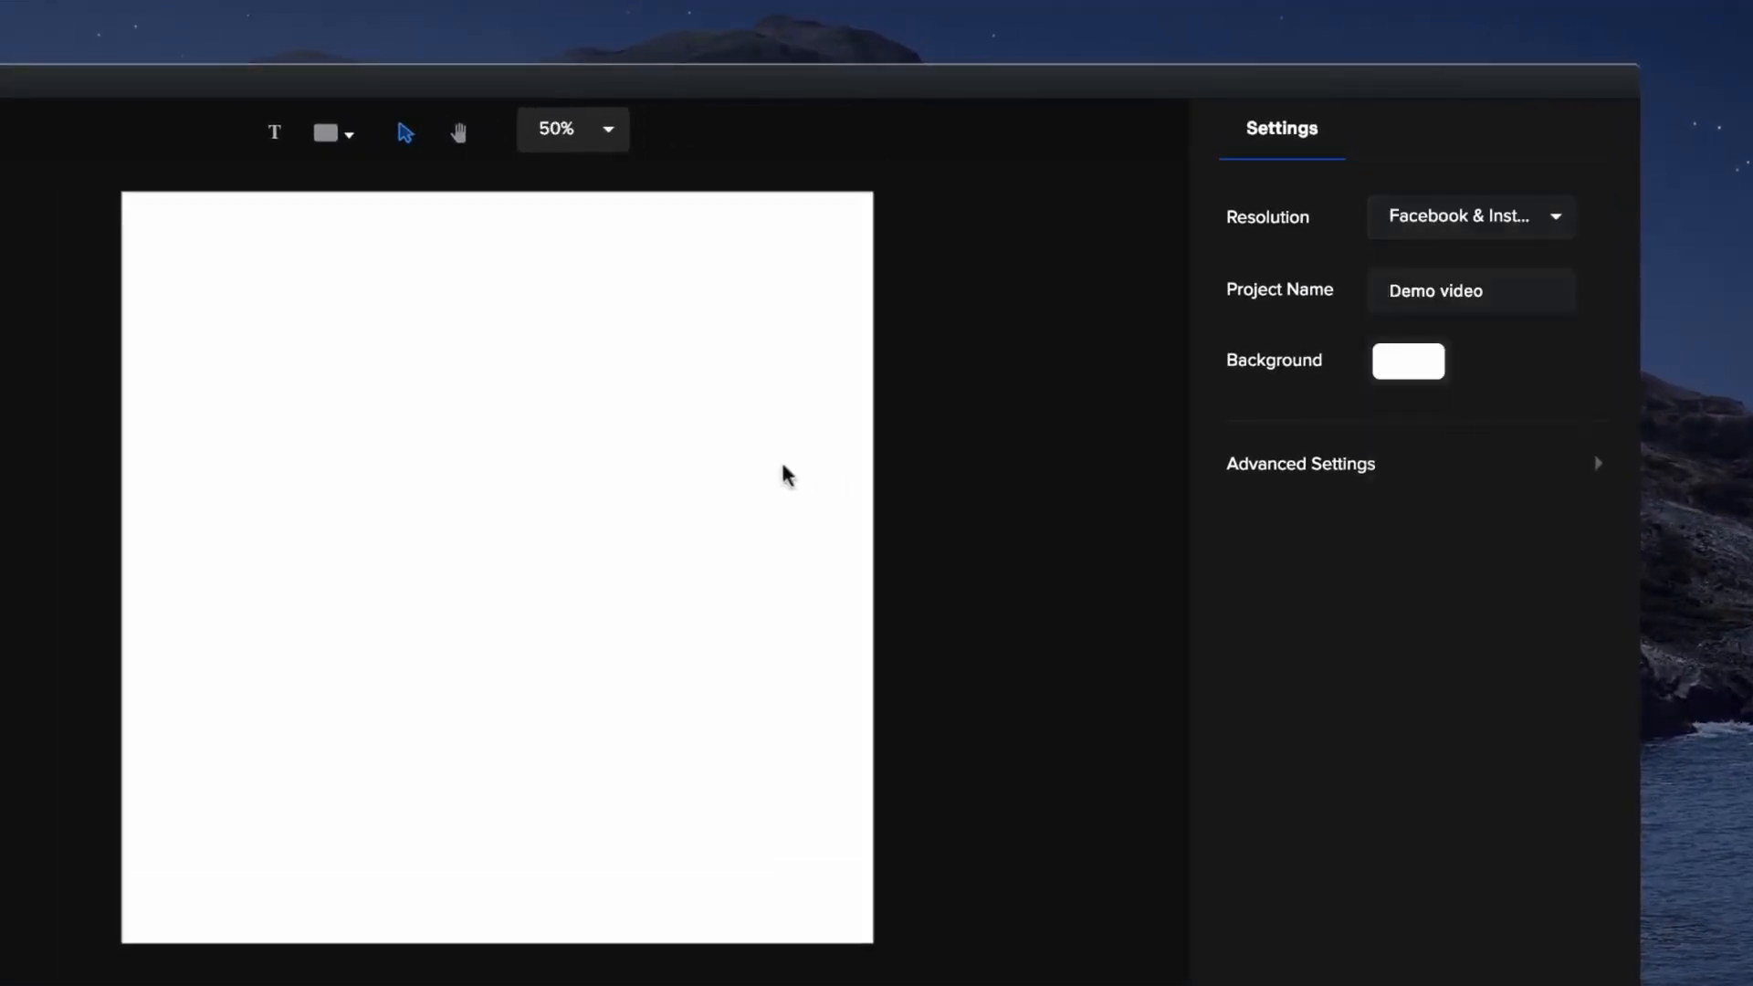
Inspect the project name and the background colour options in the project settings.
{"action": "left_click_drag", "start_coordinate": [1426, 294], "coordinate": [1455, 290]}
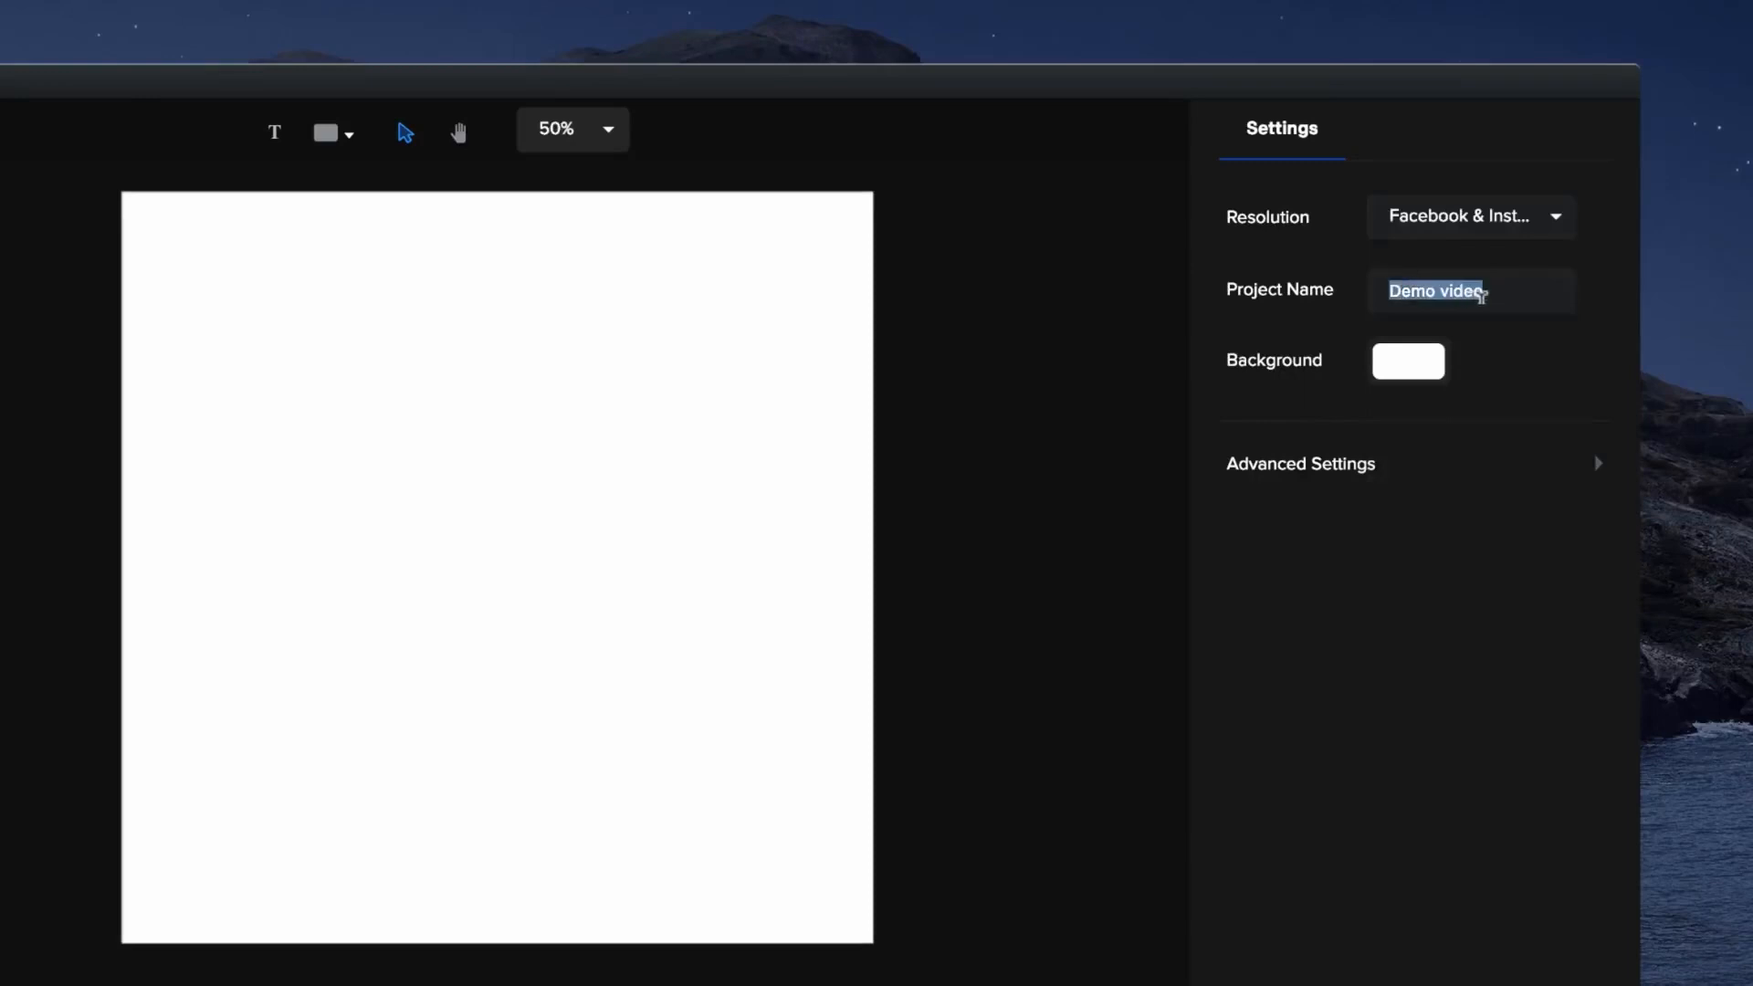
{"action": "left_click", "coordinate": [1416, 364]}
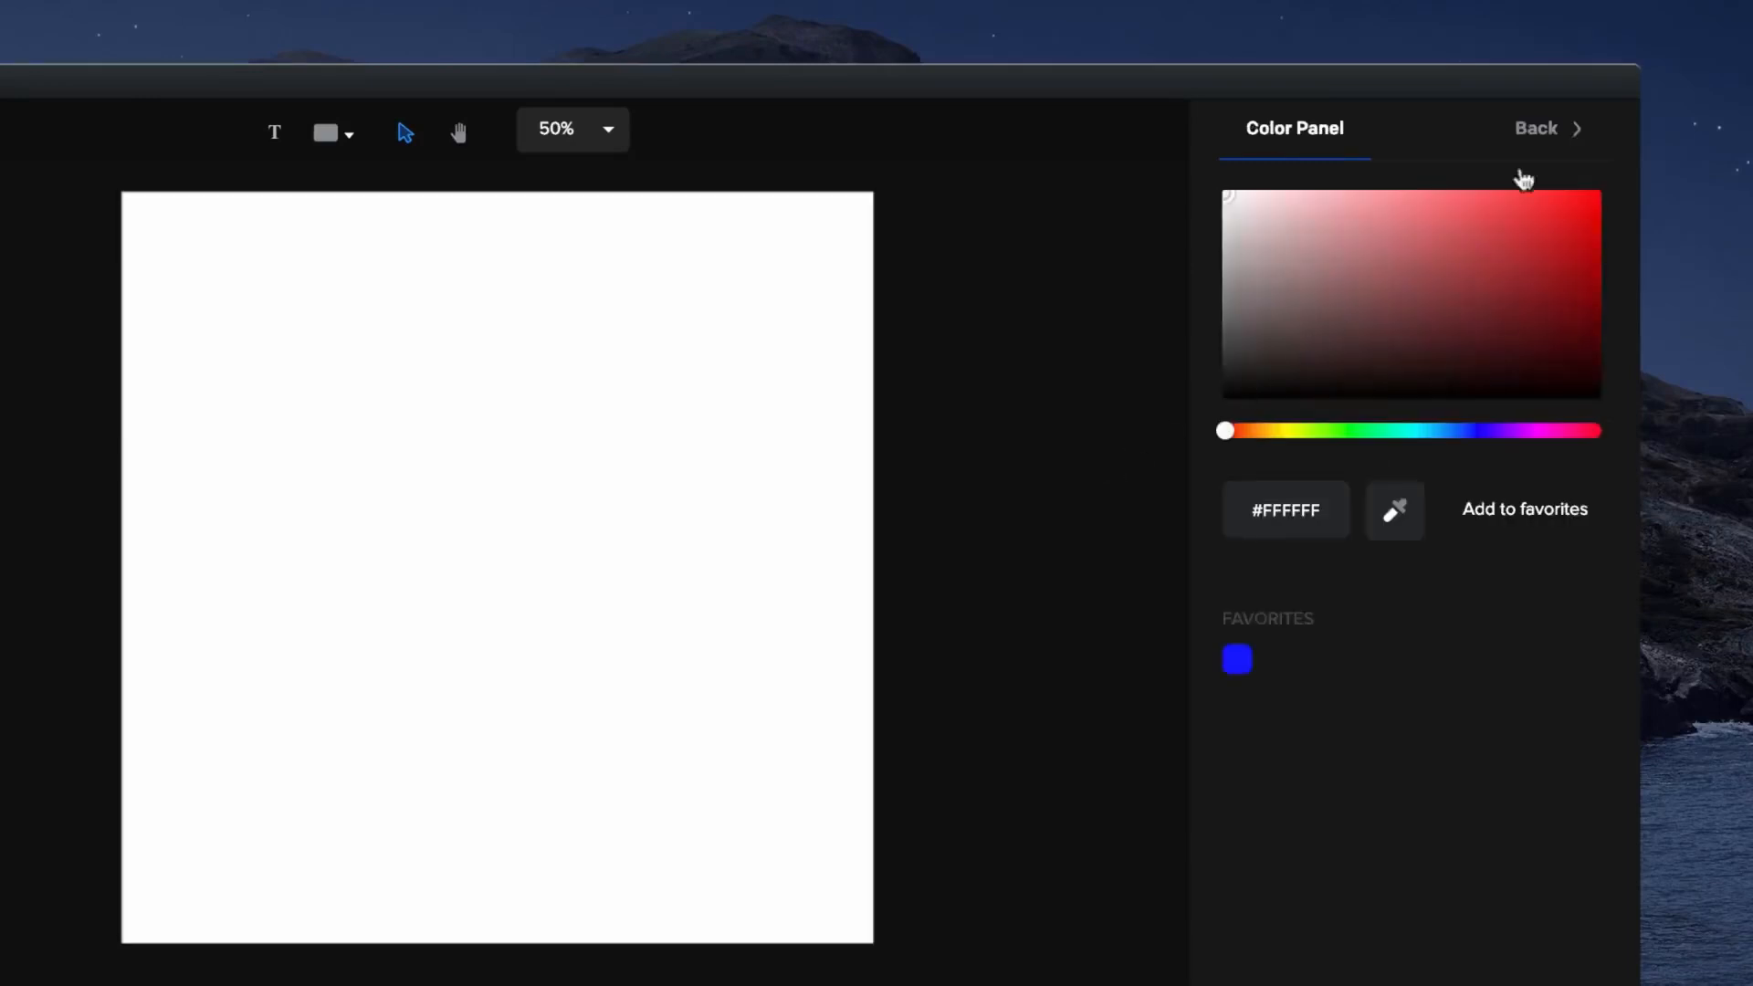
{"action": "left_click", "coordinate": [1543, 128]}
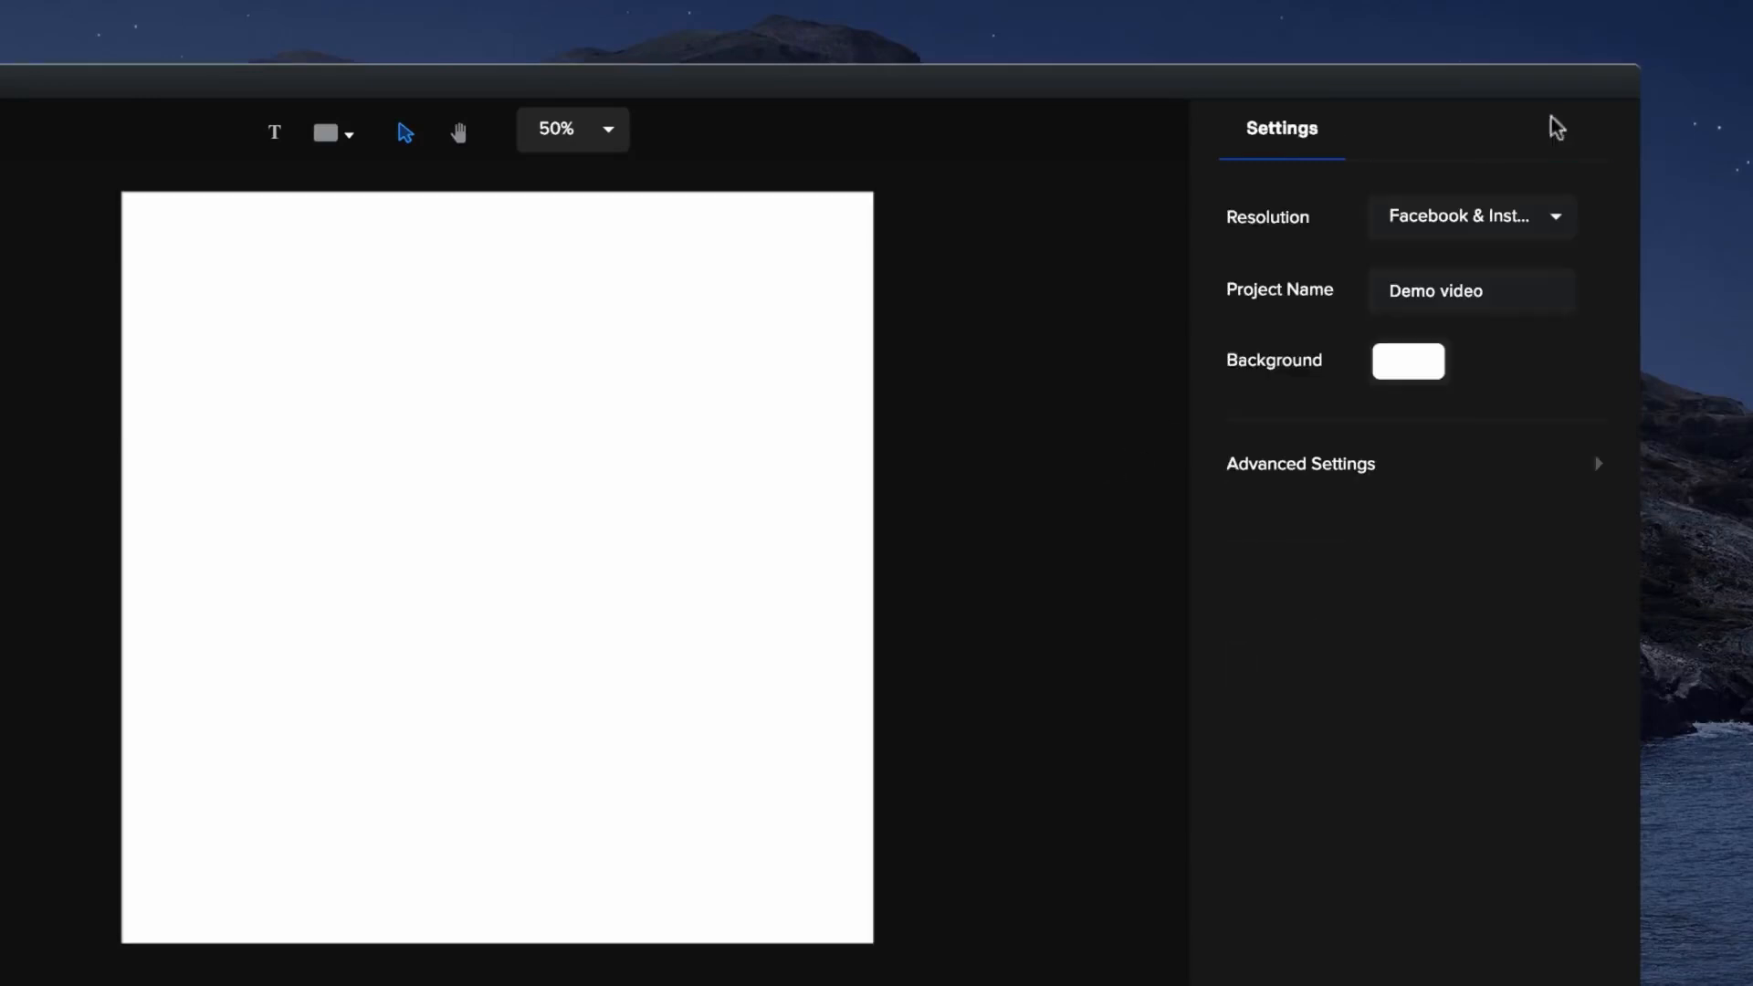
In the advanced project settings, set autosave to every 2 minutes and the canvas color to Light.
{"action": "left_click", "coordinate": [1315, 468]}
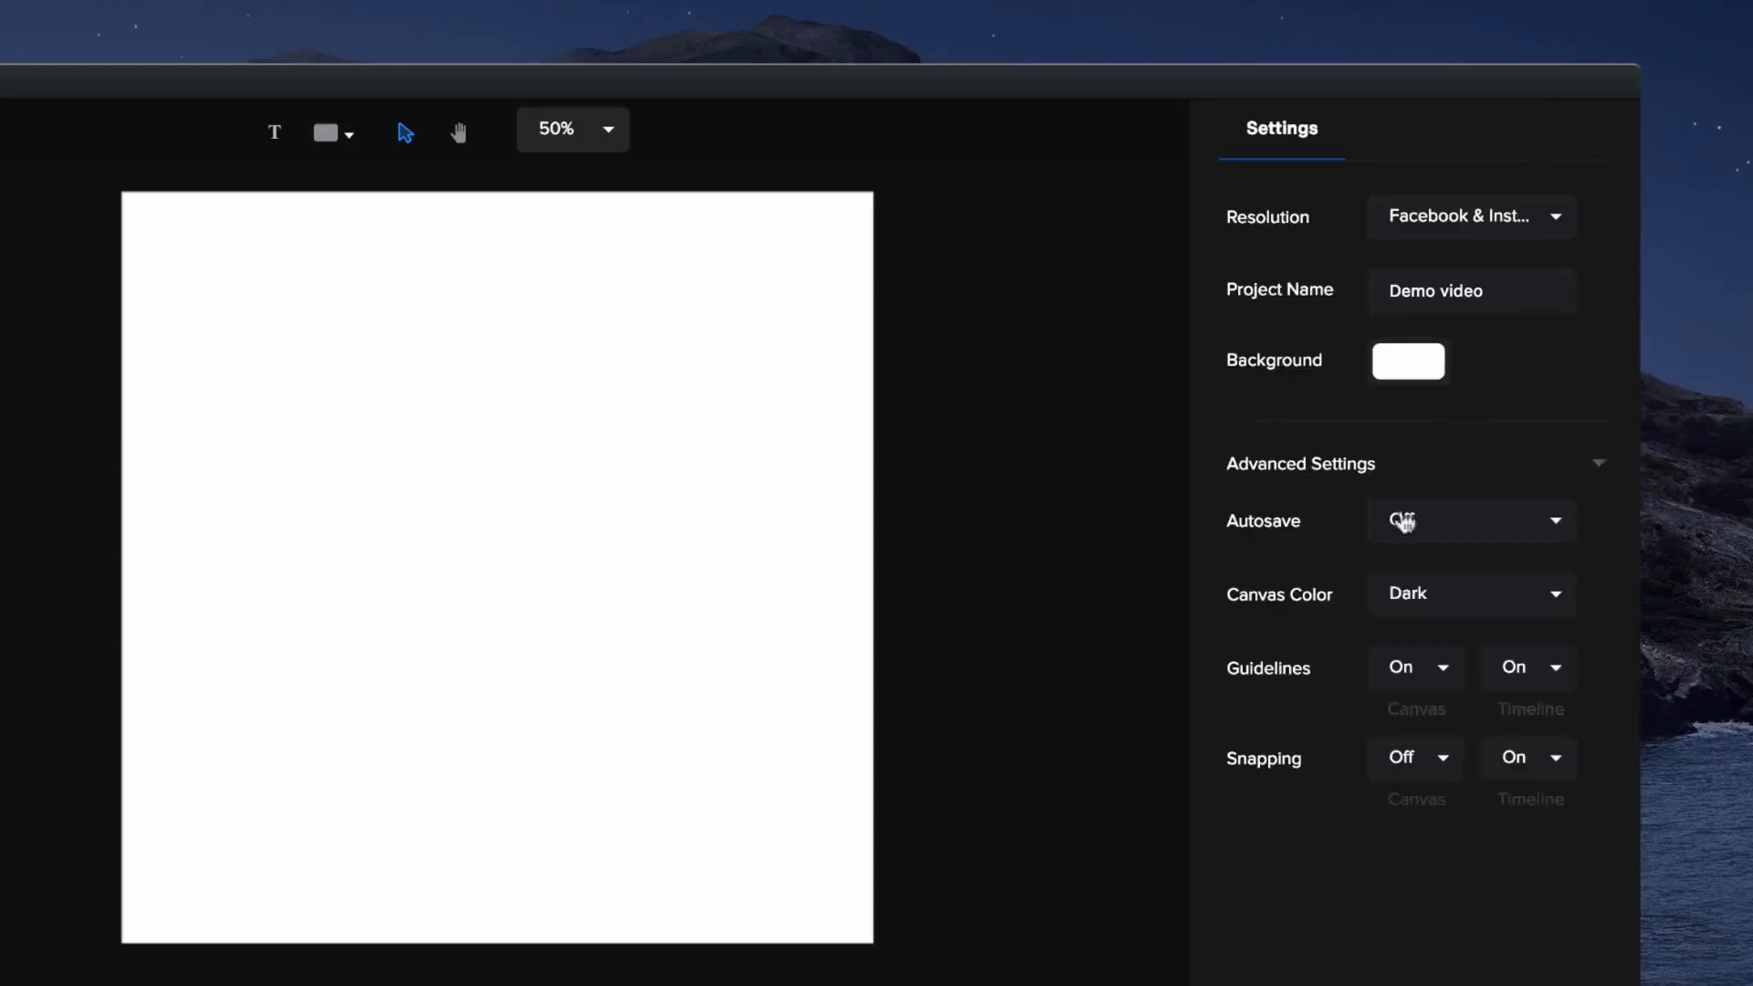
{"action": "left_click", "coordinate": [1559, 527]}
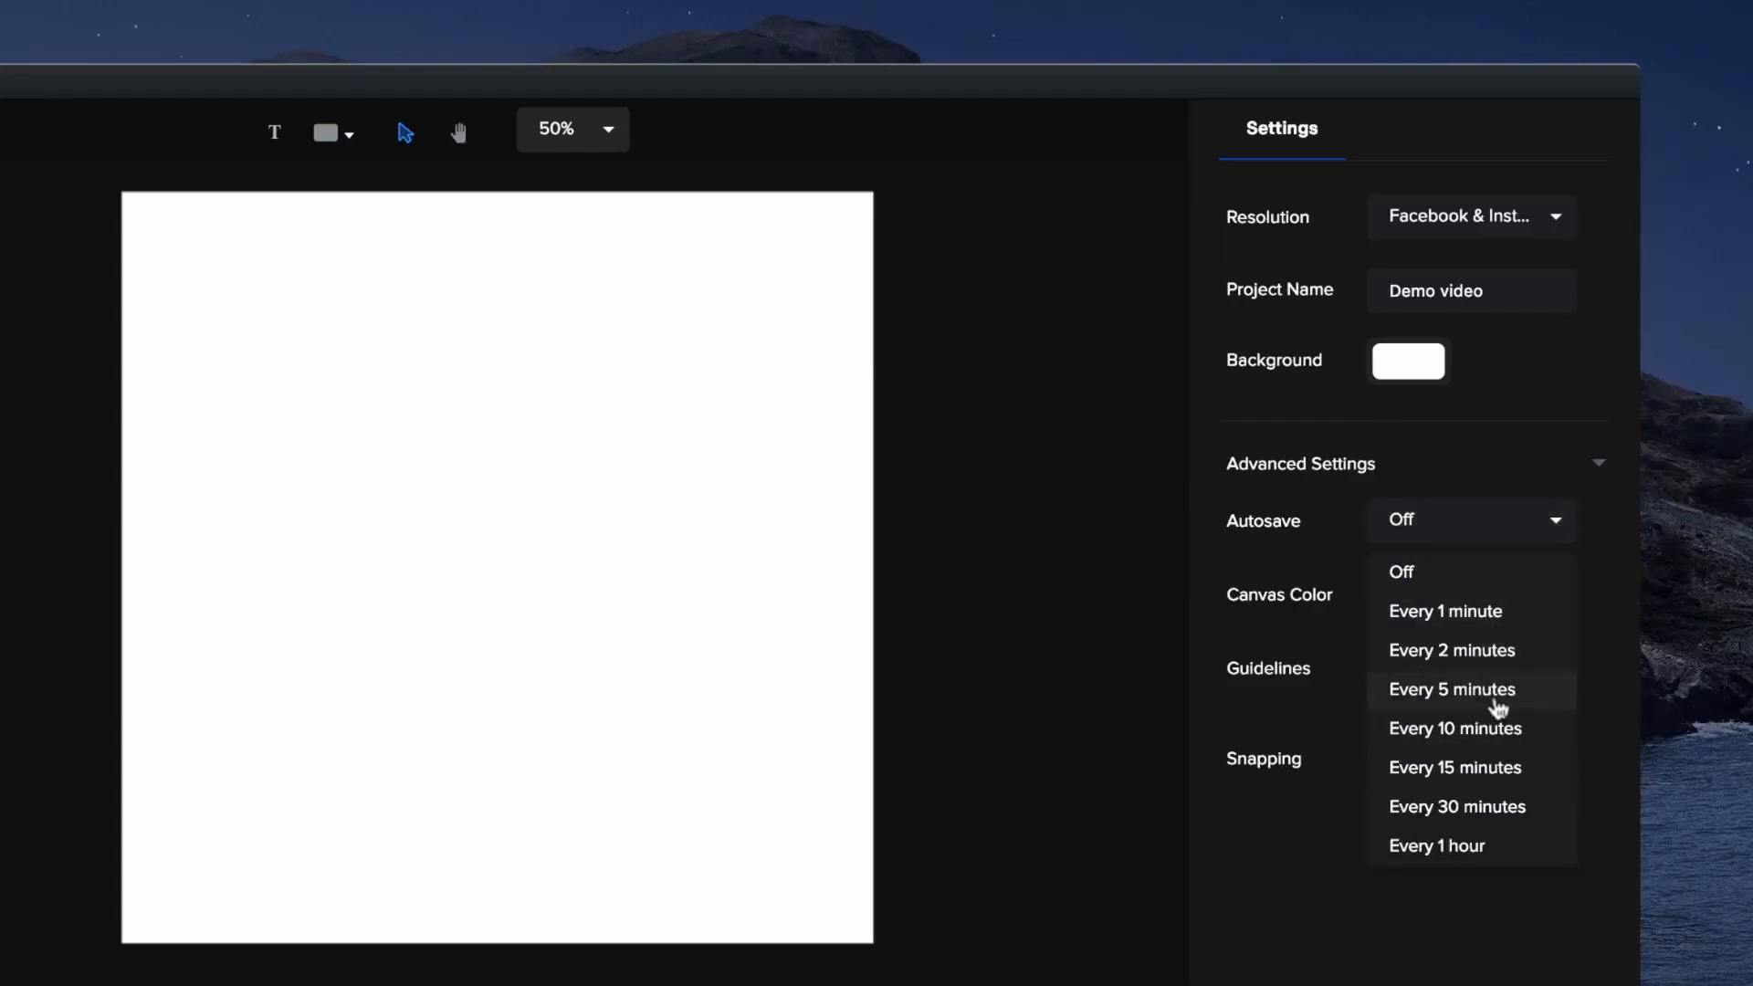
{"action": "left_click", "coordinate": [1502, 650]}
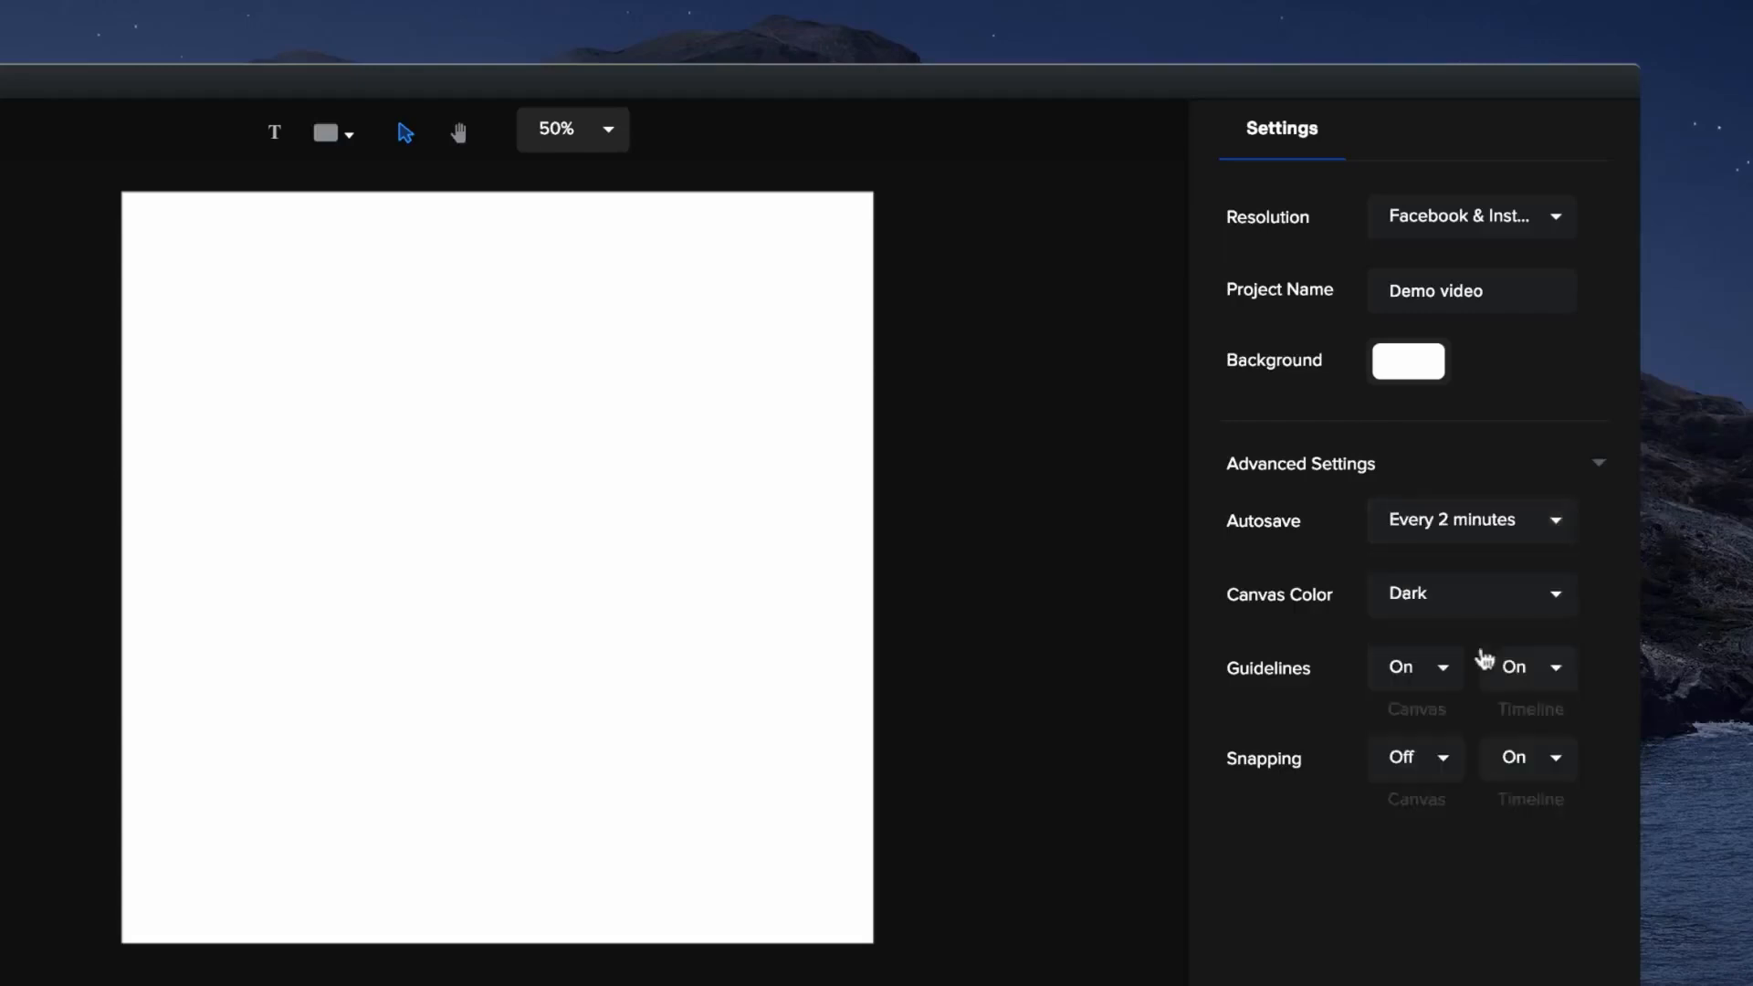
{"action": "left_click", "coordinate": [1542, 605]}
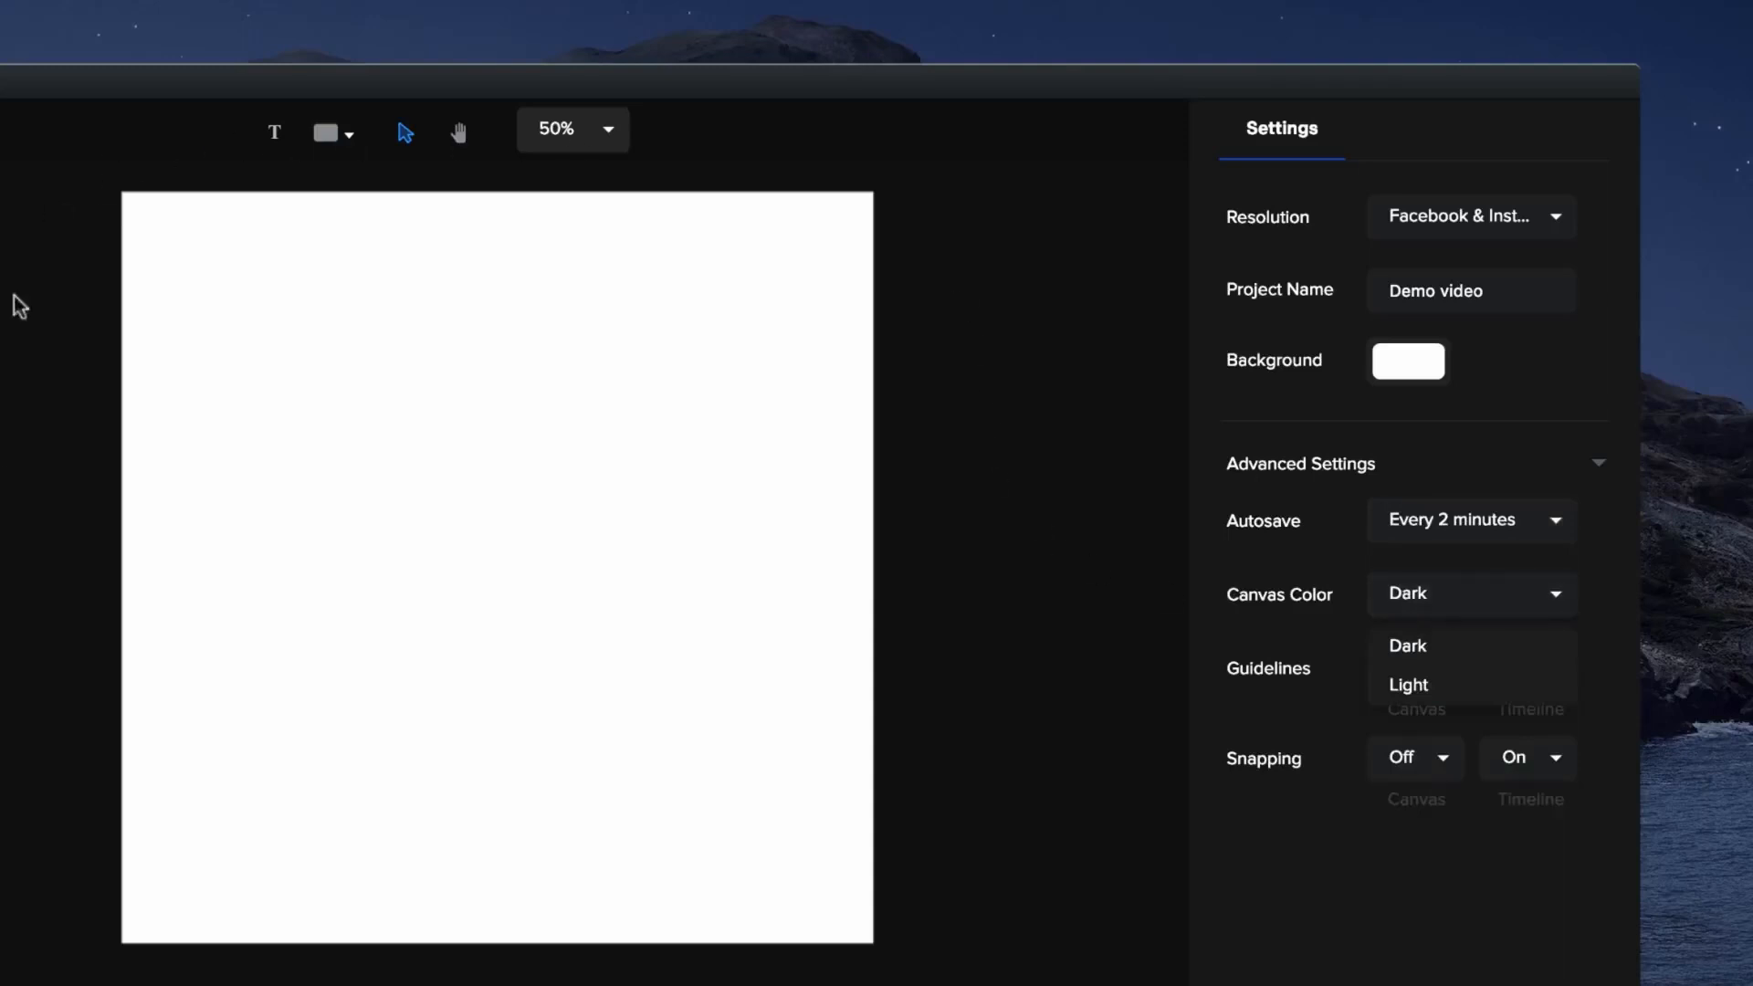
{"action": "left_click", "coordinate": [1407, 685]}
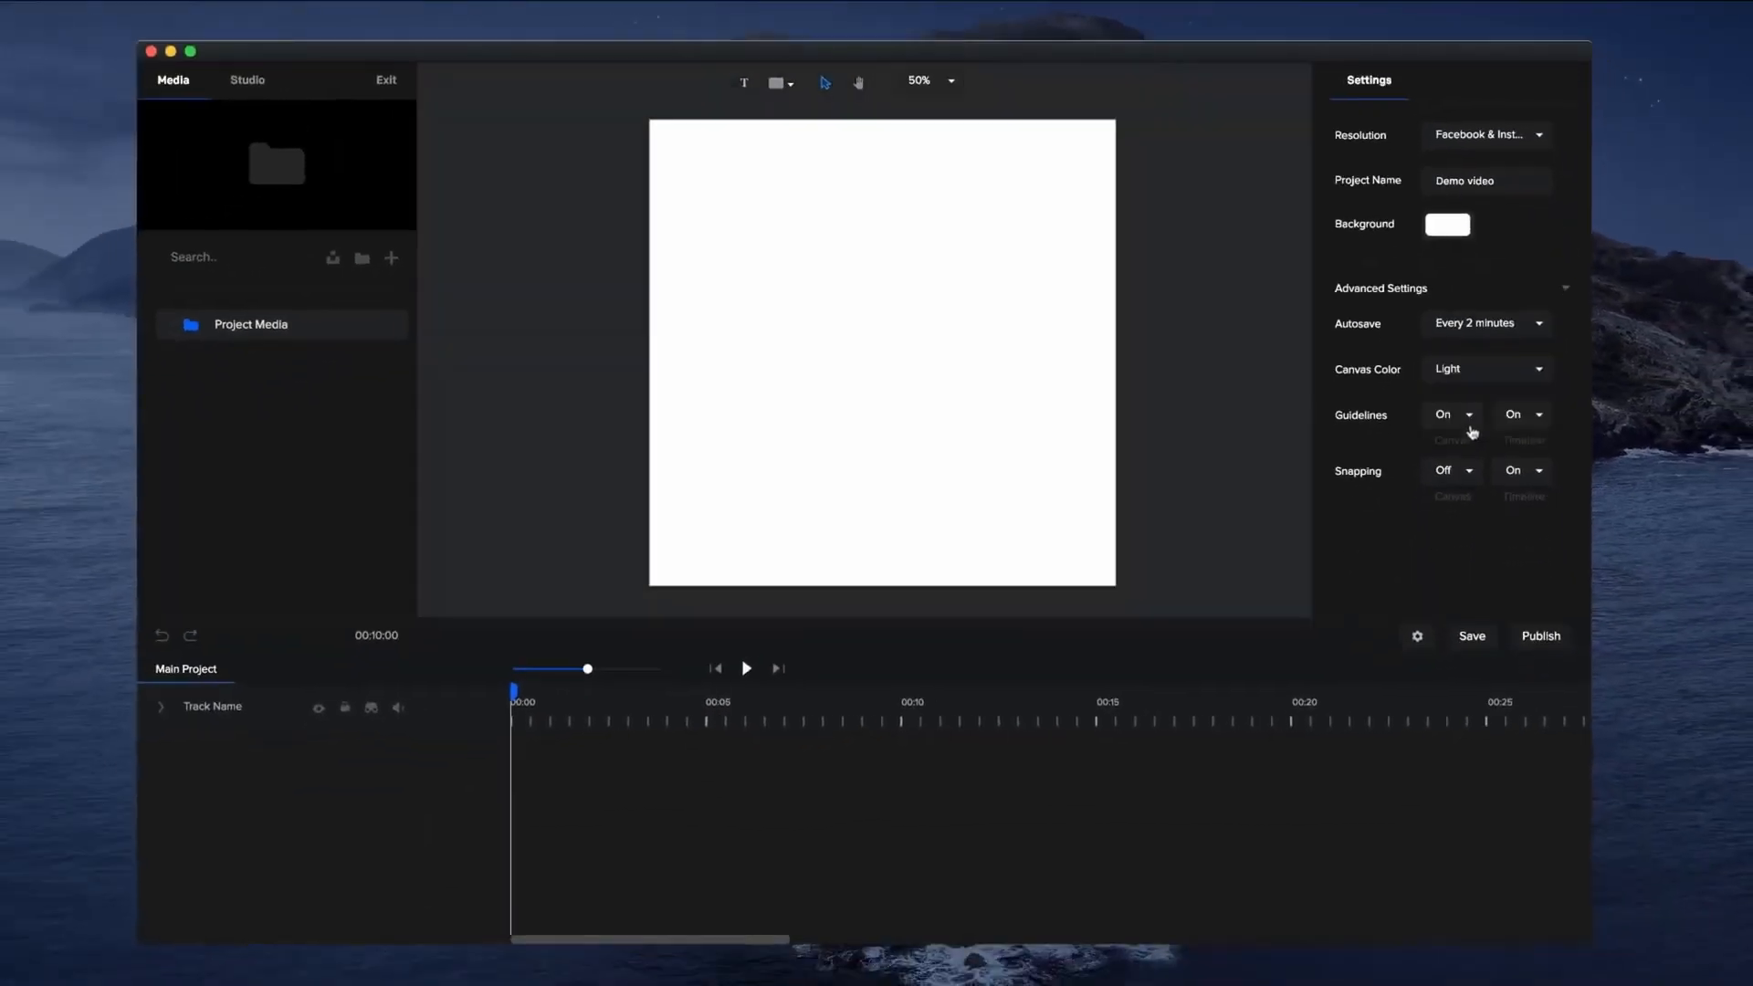
Choose the snapping options for the timeline and the canvas in the advanced settings.
{"action": "scroll", "coordinate": [1108, 380], "scroll_direction": "down", "scroll_amount": 3}
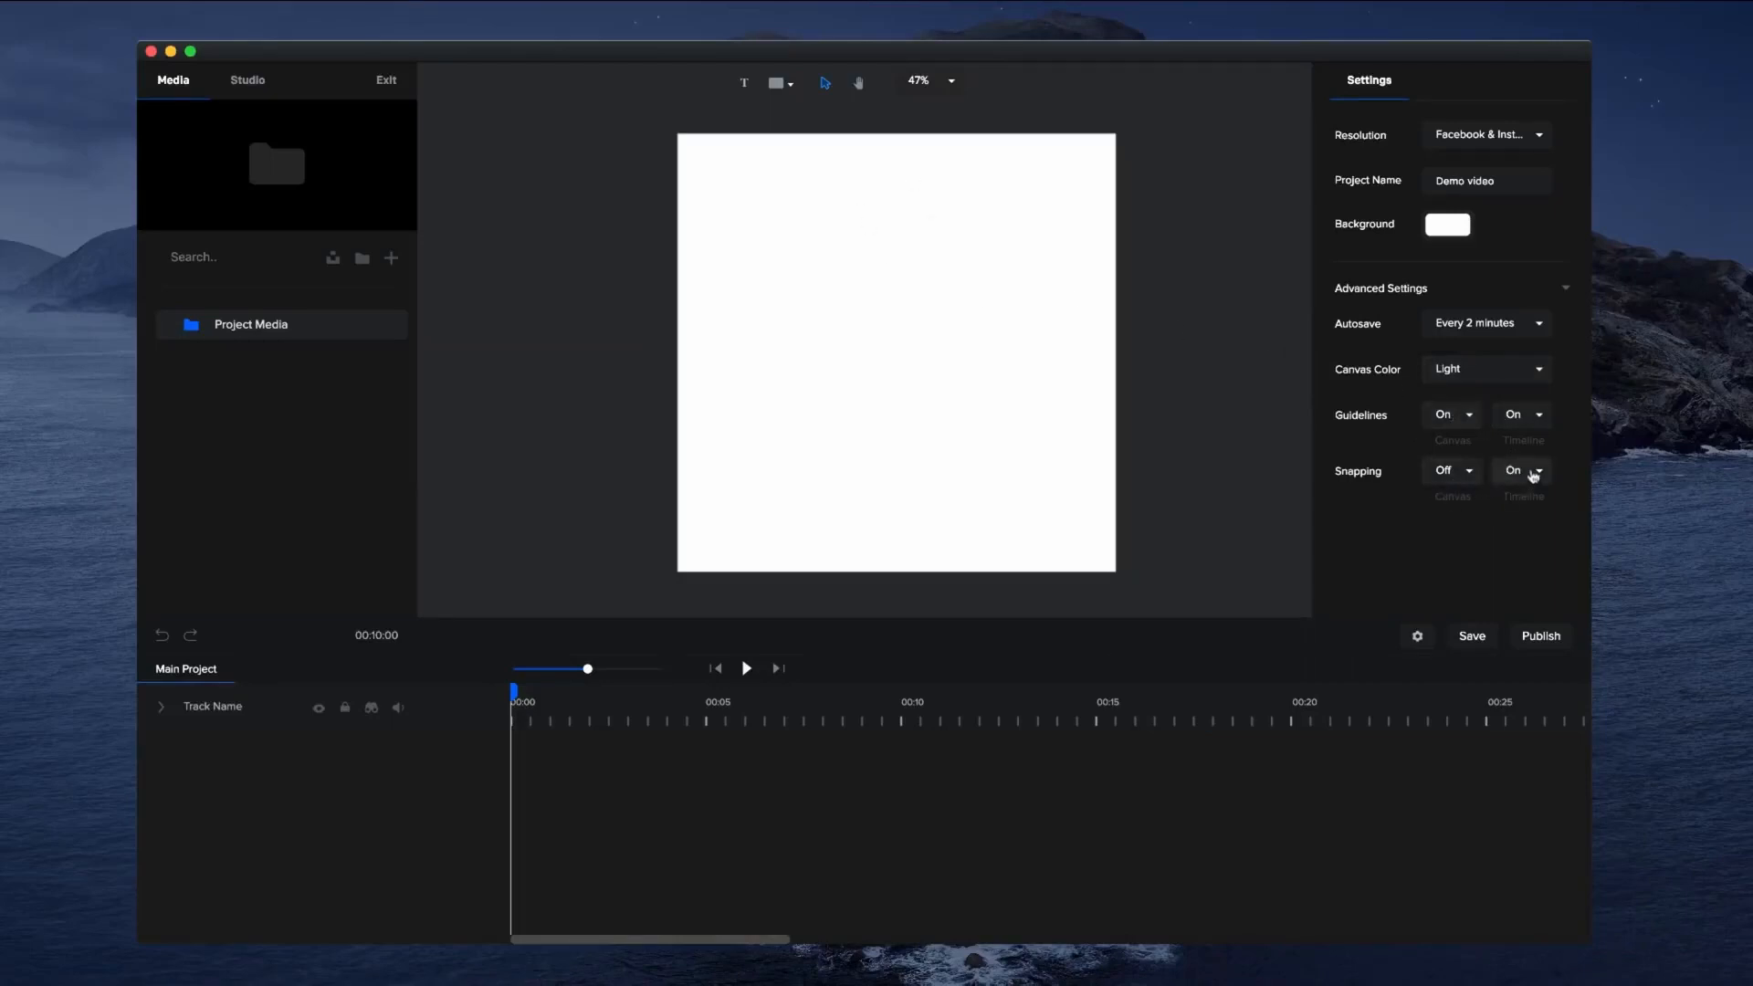
{"action": "left_click", "coordinate": [1513, 504]}
{"action": "left_click", "coordinate": [1457, 474]}
{"action": "left_click", "coordinate": [1445, 504]}
Add a circle from the shape library to the canvas.
{"action": "left_click", "coordinate": [772, 89]}
{"action": "left_click", "coordinate": [792, 184]}
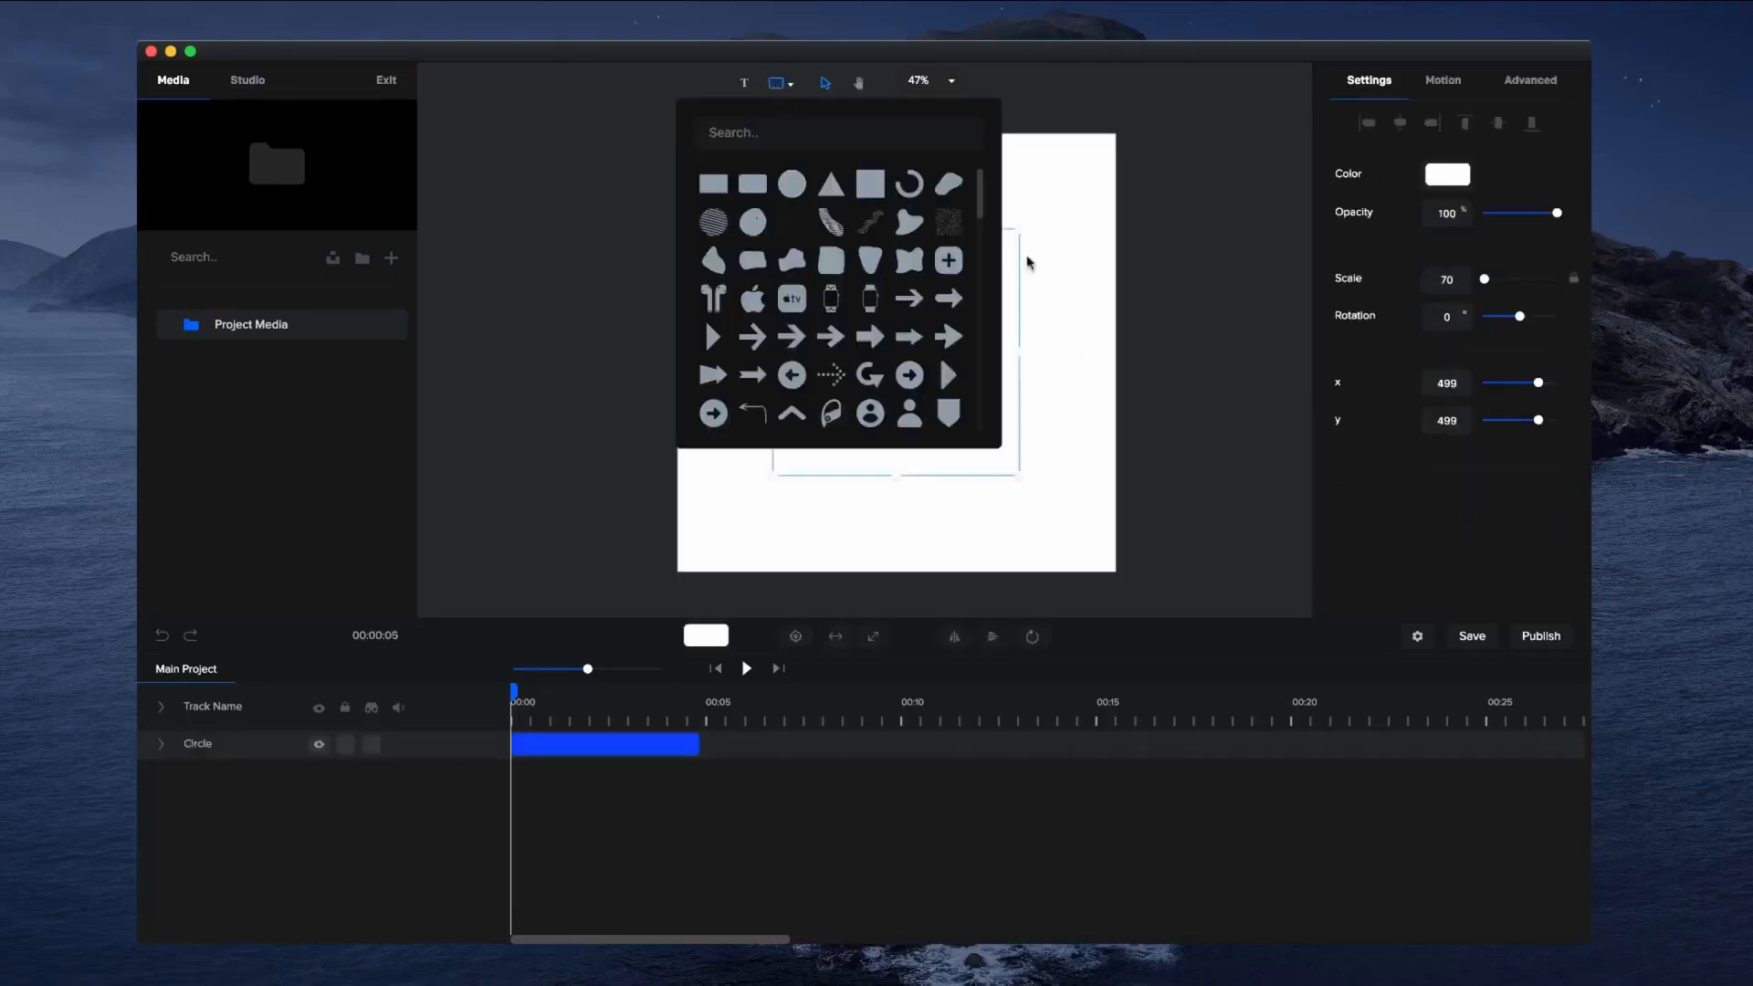
{"action": "left_click", "coordinate": [984, 303]}
{"action": "left_click", "coordinate": [951, 308]}
Colour the circle black and move it to about x 499, y 524, leaving it deselected.
{"action": "left_click", "coordinate": [1461, 179]}
{"action": "left_click_drag", "start_coordinate": [1401, 224], "coordinate": [1335, 289]}
{"action": "mouse_move", "coordinate": [919, 334]}
{"action": "left_mouse_down"}
{"action": "mouse_move", "coordinate": [820, 327]}
{"action": "mouse_move", "coordinate": [1020, 332]}
{"action": "mouse_move", "coordinate": [936, 429]}
{"action": "mouse_move", "coordinate": [914, 343]}
{"action": "left_mouse_up"}
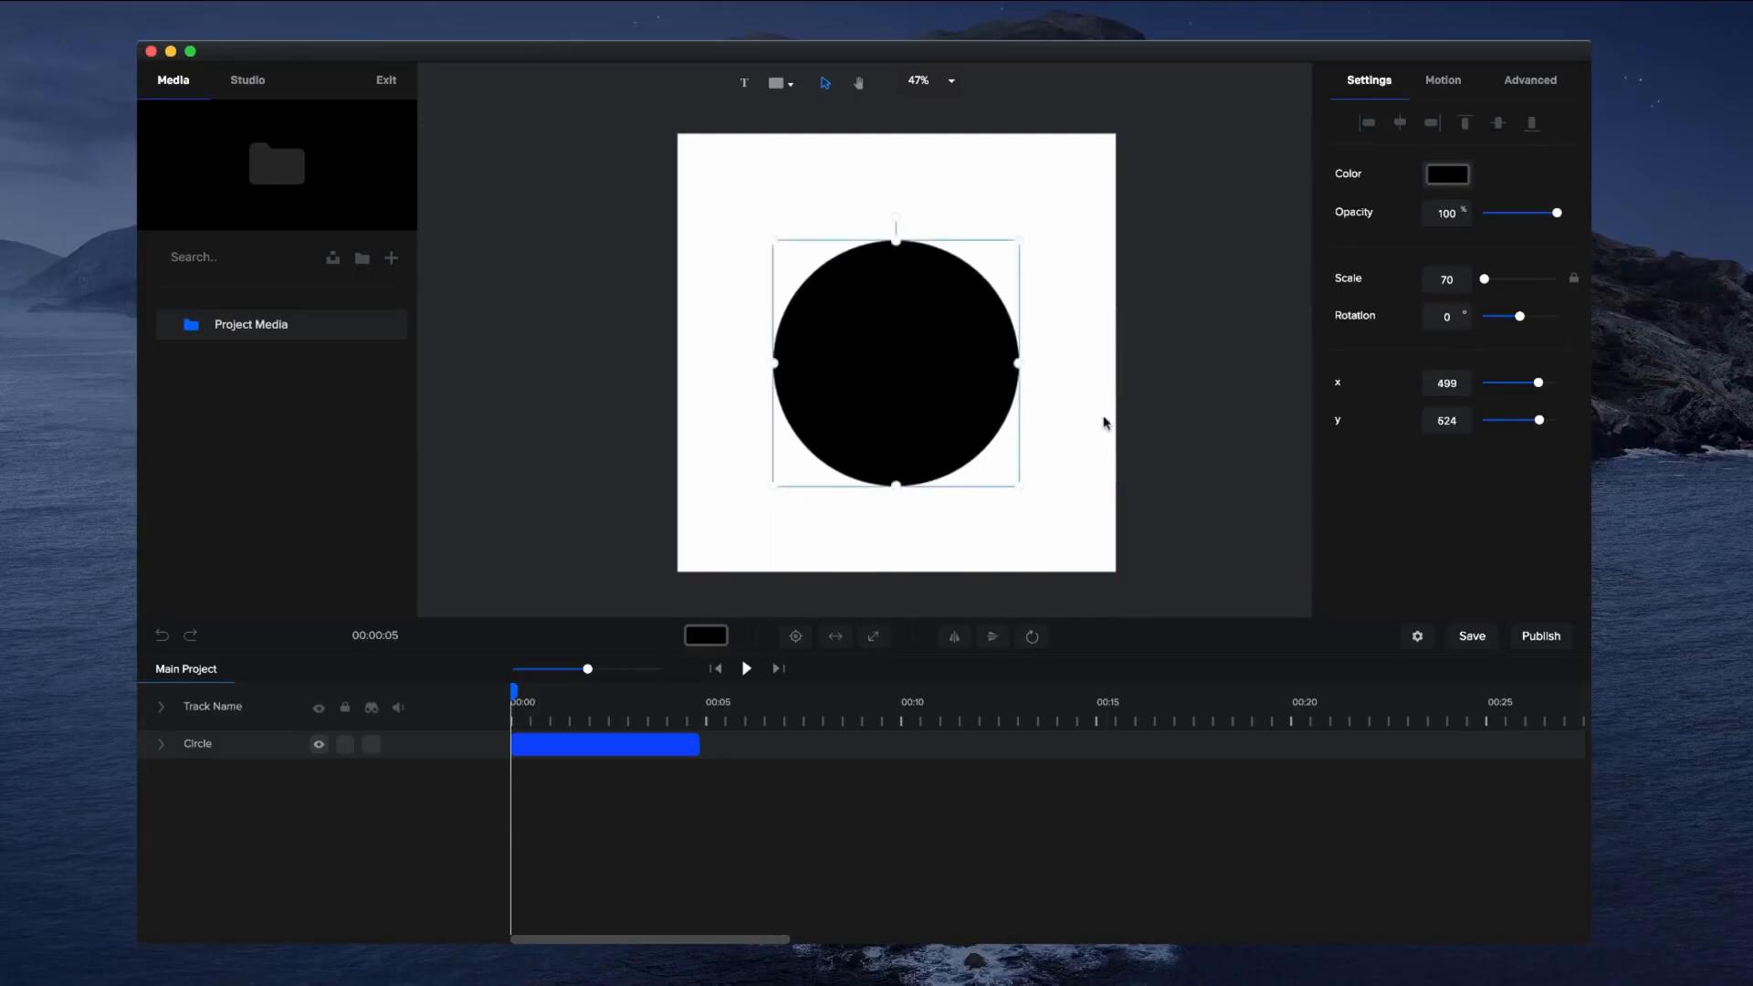
{"action": "left_click", "coordinate": [1128, 357]}
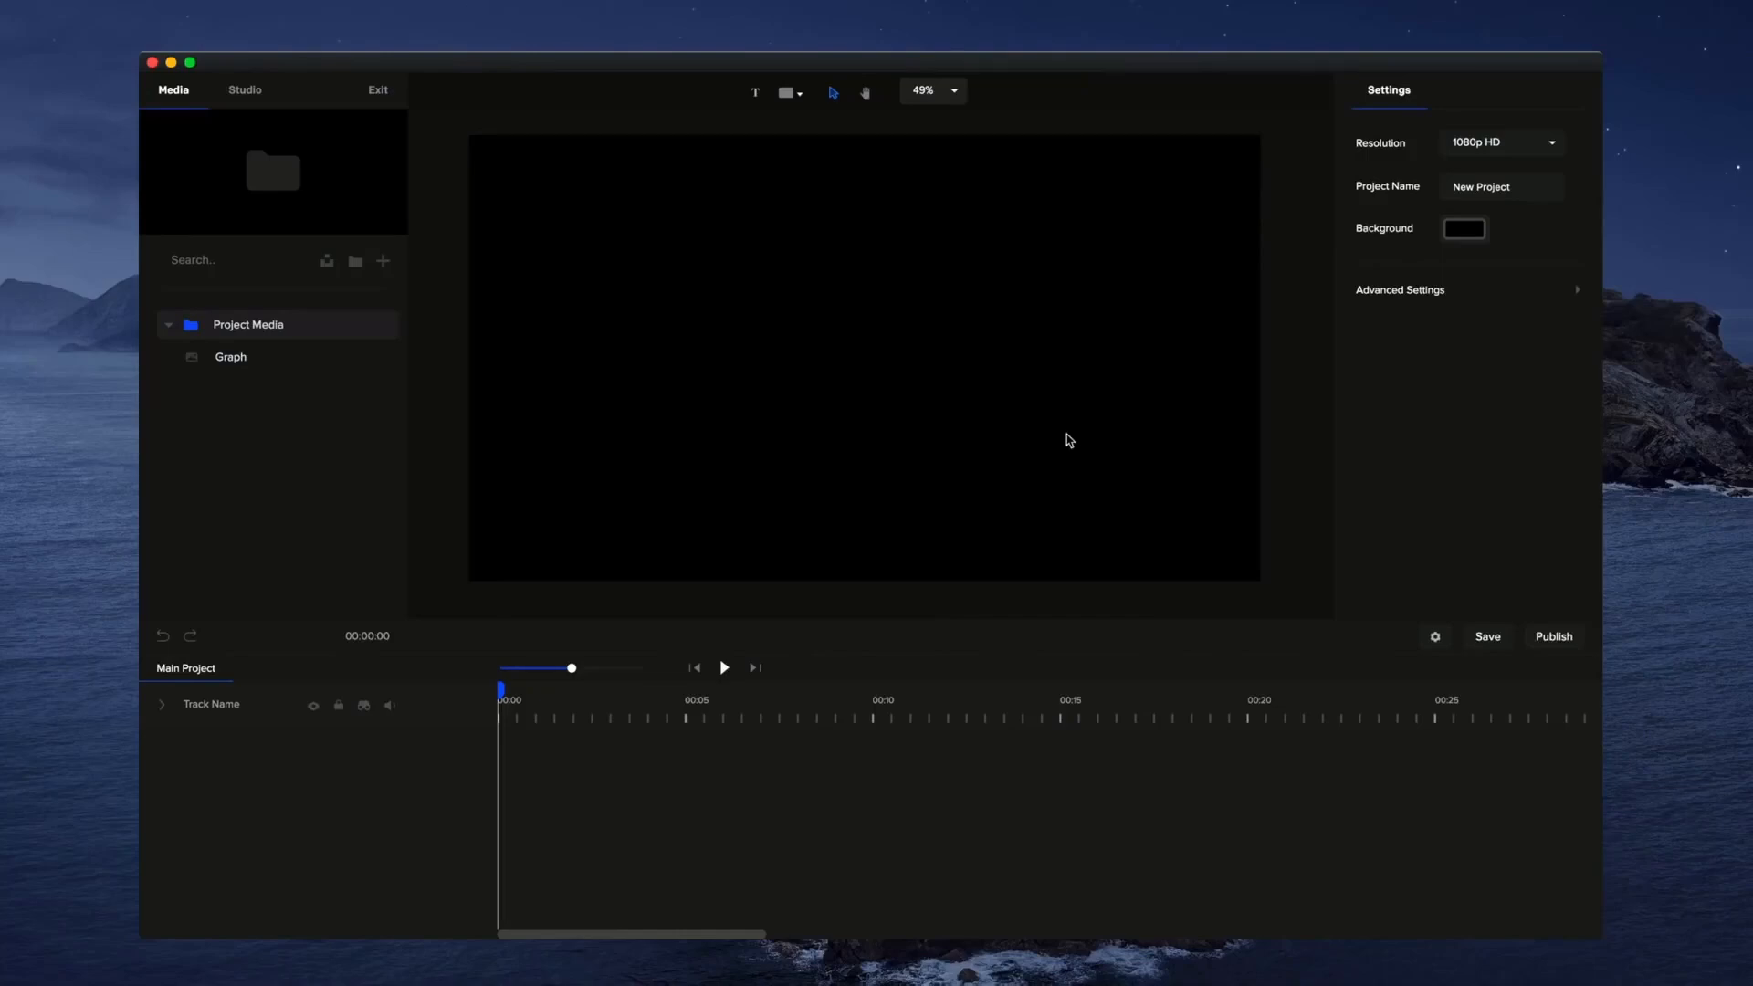
Place the Graph SVG from the project media on the canvas, importing it as separate elements.
{"action": "left_click", "coordinate": [242, 360]}
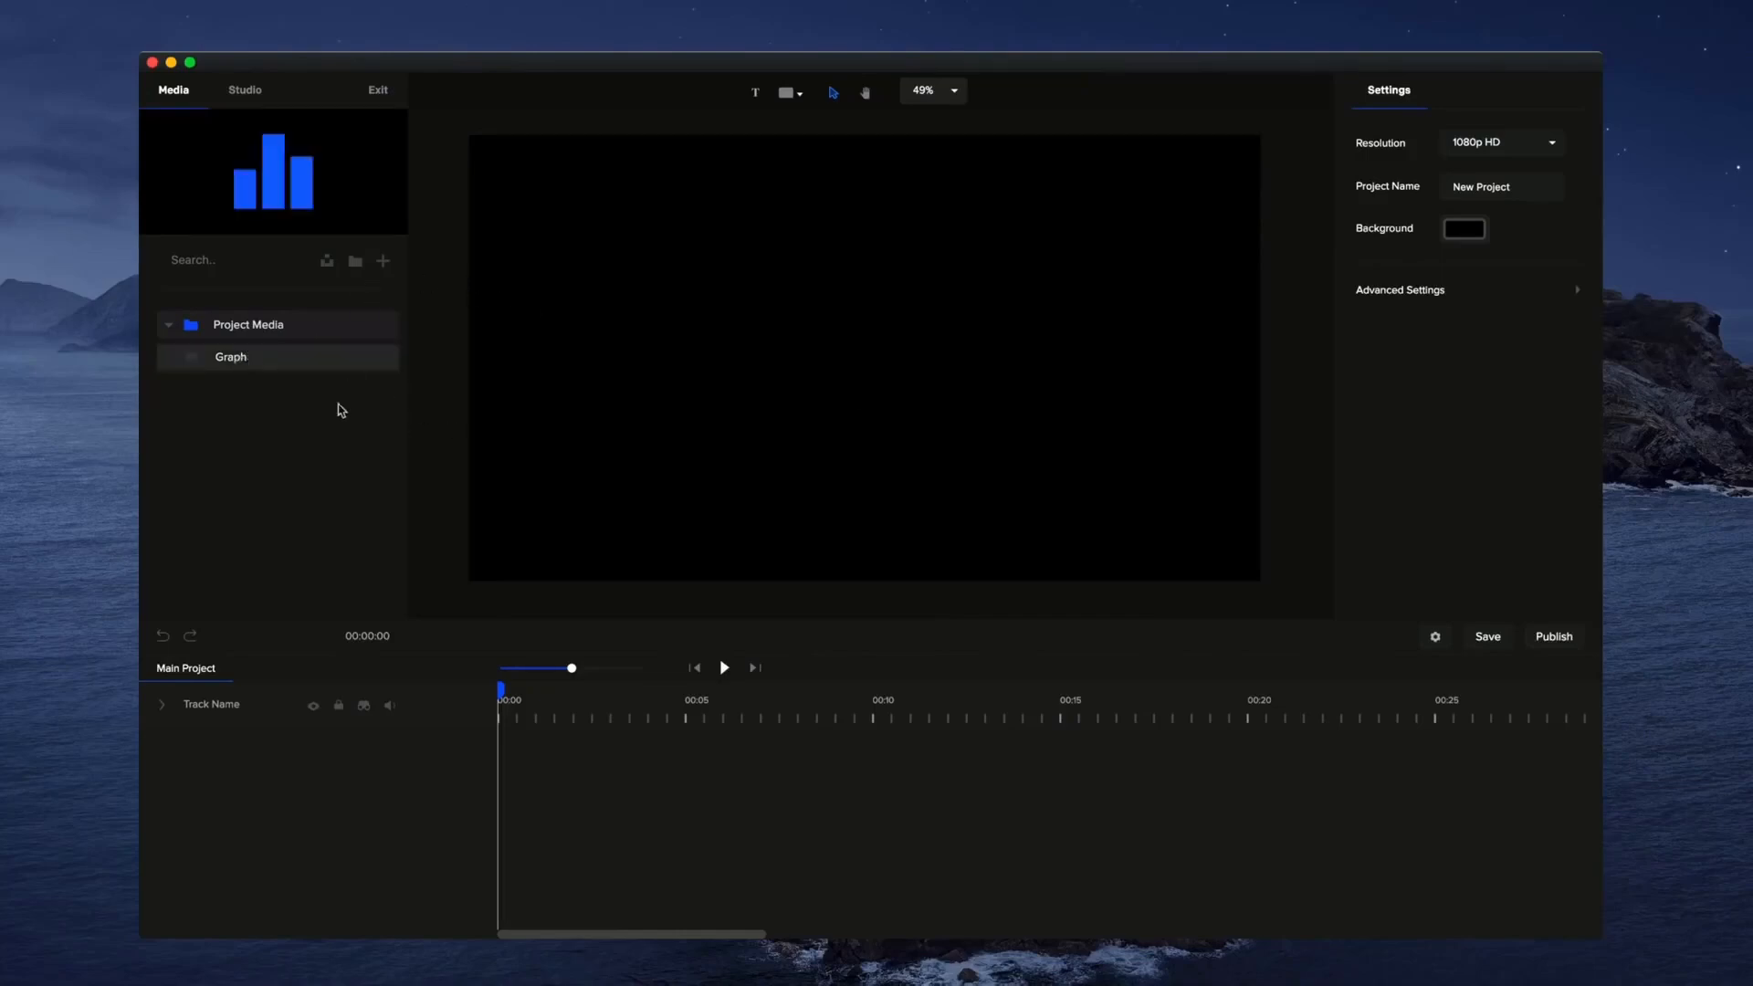
{"action": "left_click_drag", "start_coordinate": [219, 359], "coordinate": [965, 327]}
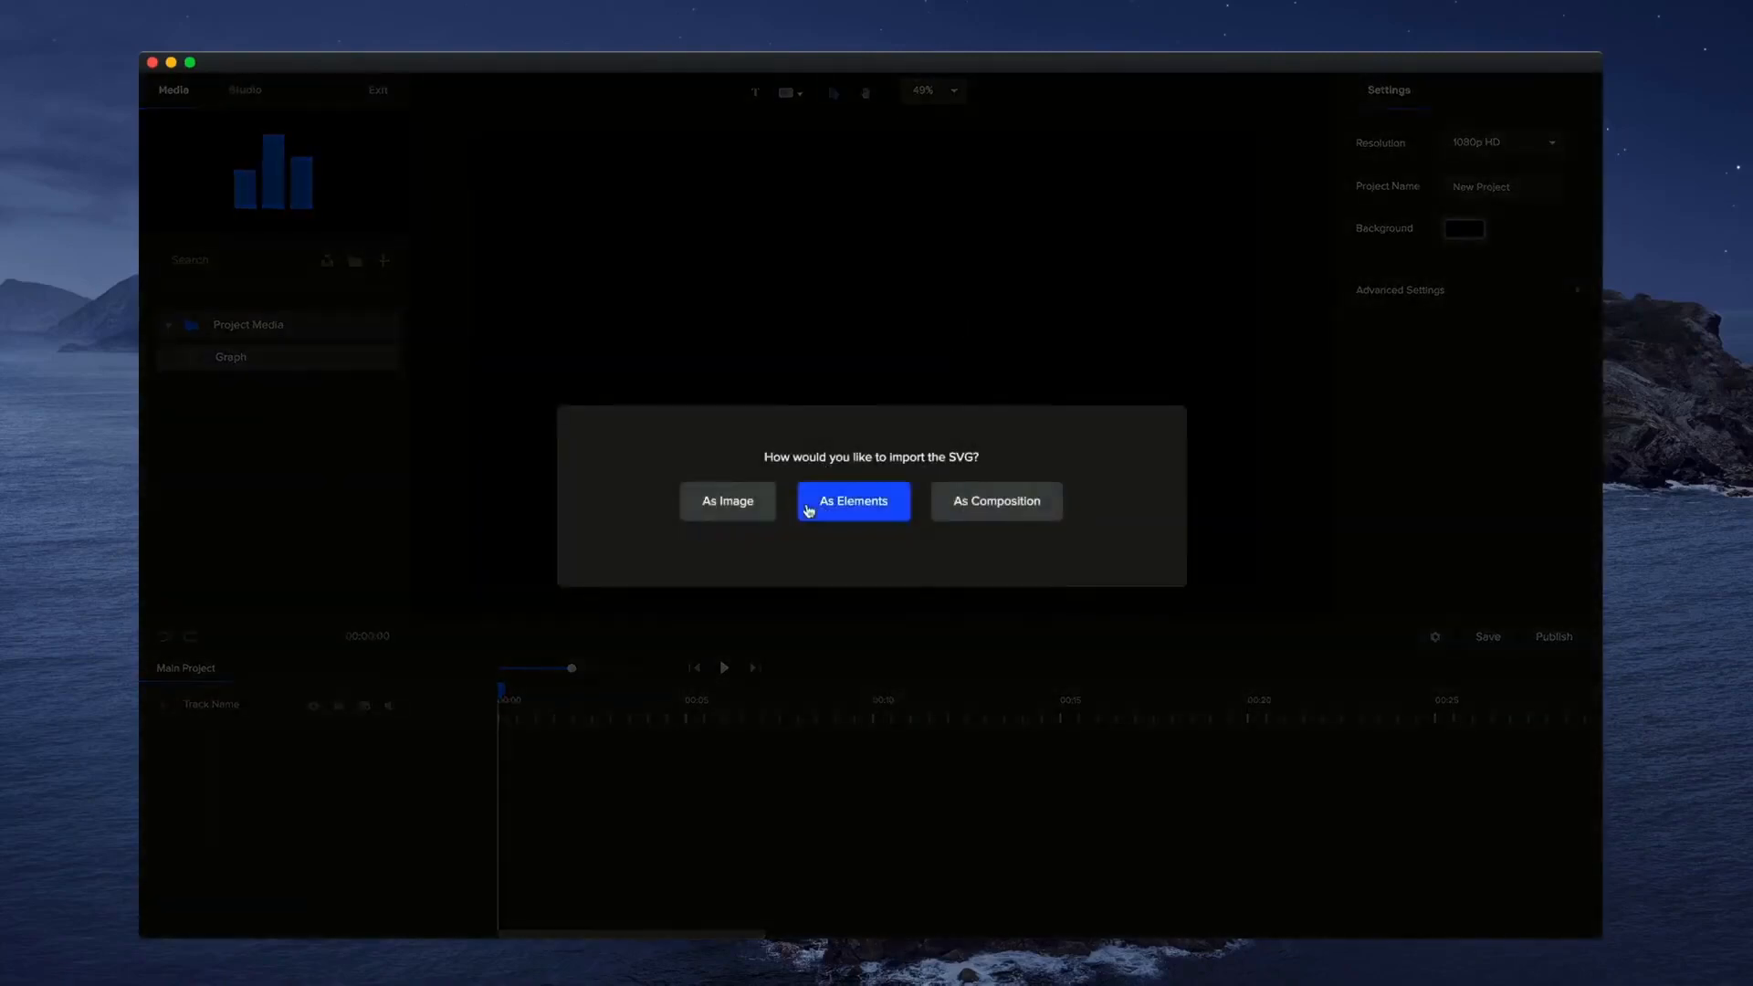
{"action": "left_click", "coordinate": [859, 507]}
{"action": "left_click_drag", "start_coordinate": [572, 667], "coordinate": [599, 660]}
{"action": "left_click", "coordinate": [1068, 430]}
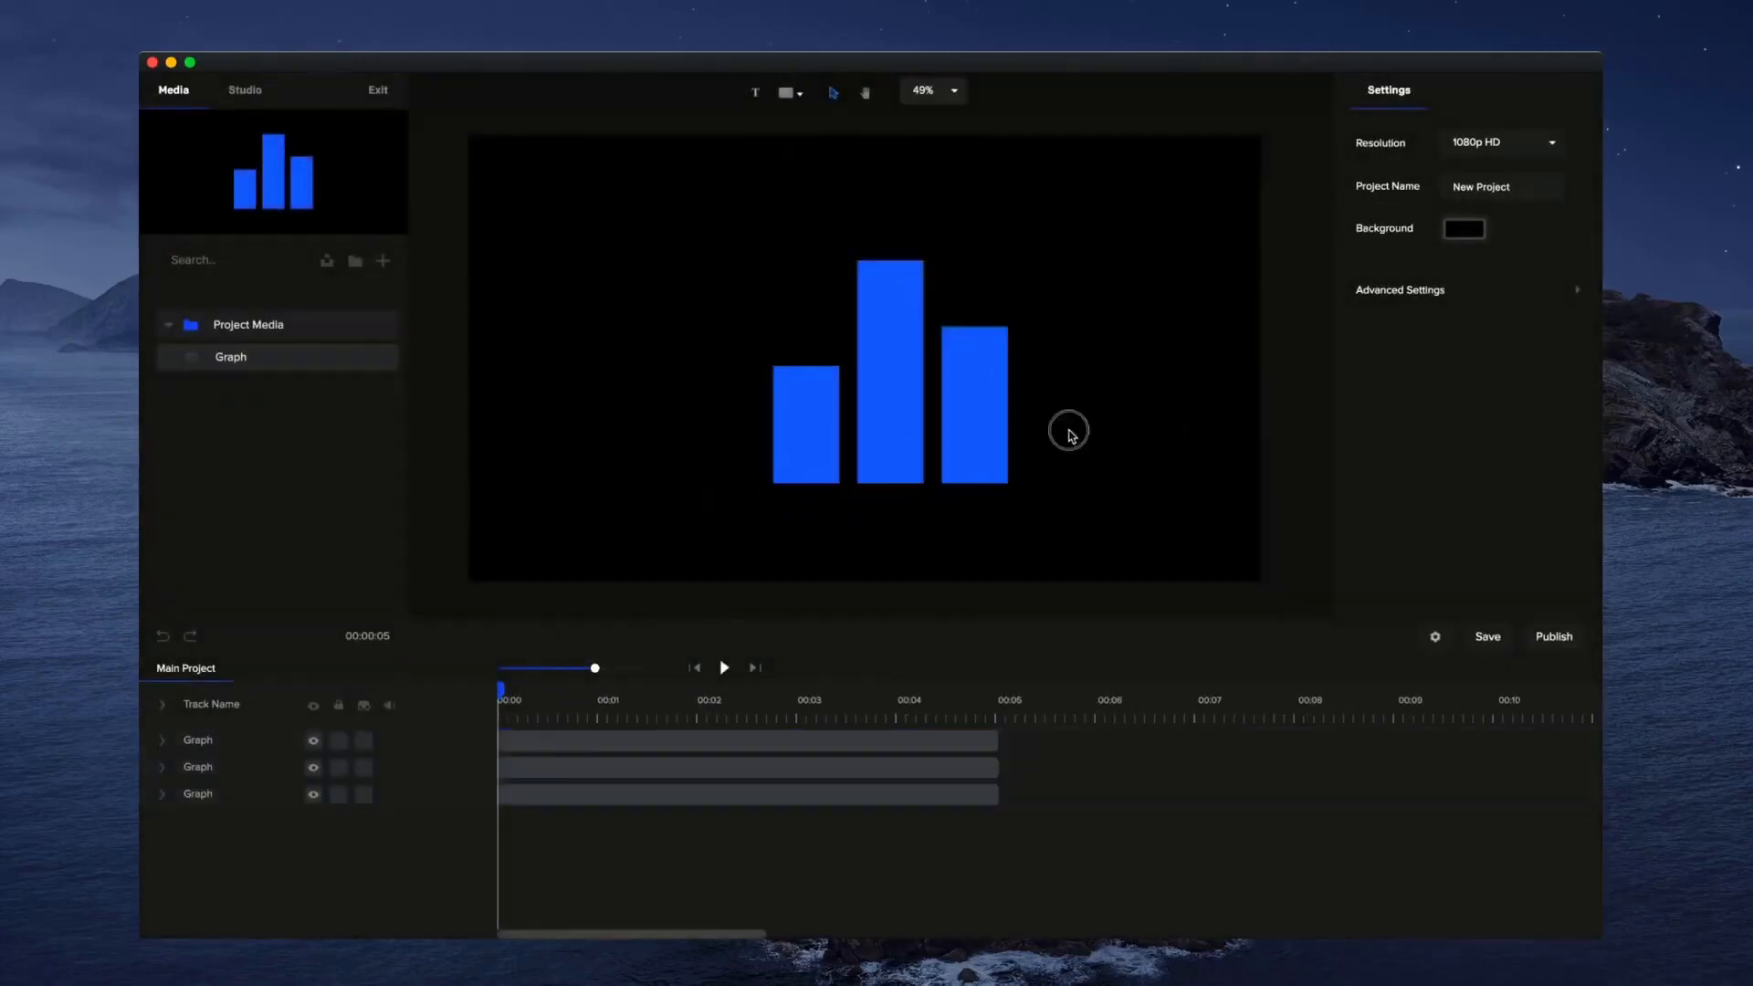
Rename the three Graph tracks Left, Middle and Right to match the bars they hold.
{"action": "left_click", "coordinate": [837, 434]}
{"action": "left_click", "coordinate": [918, 430]}
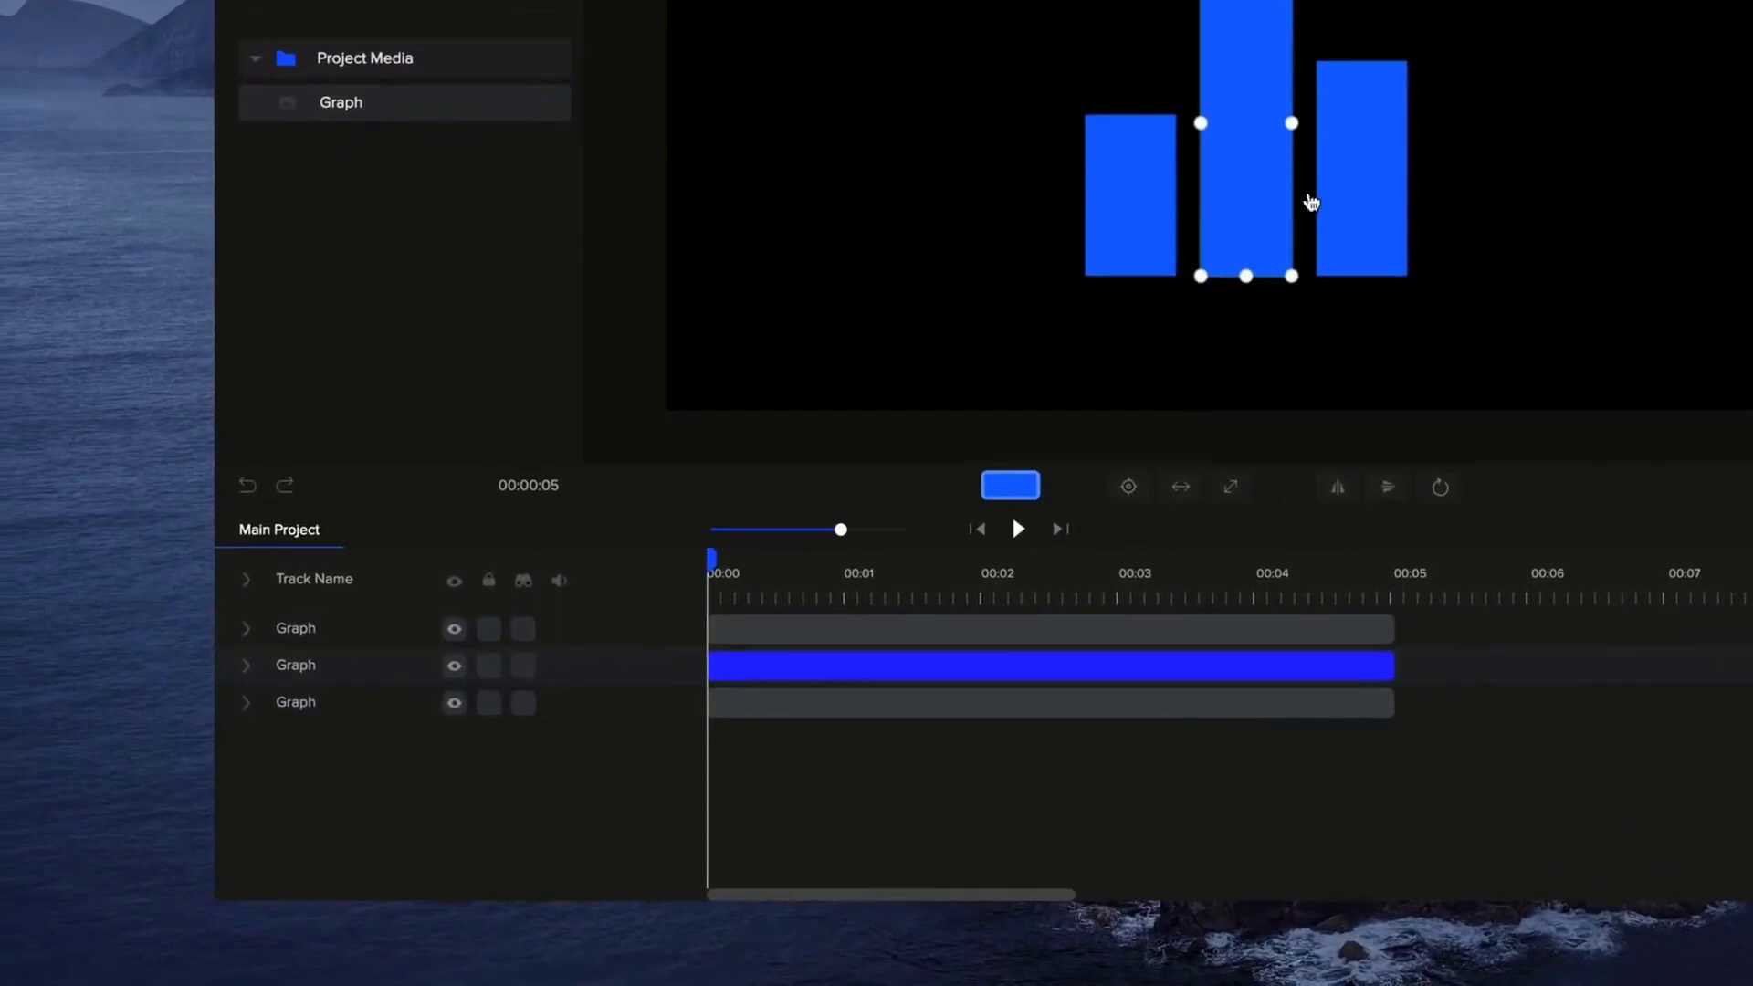
{"action": "left_click", "coordinate": [1360, 204]}
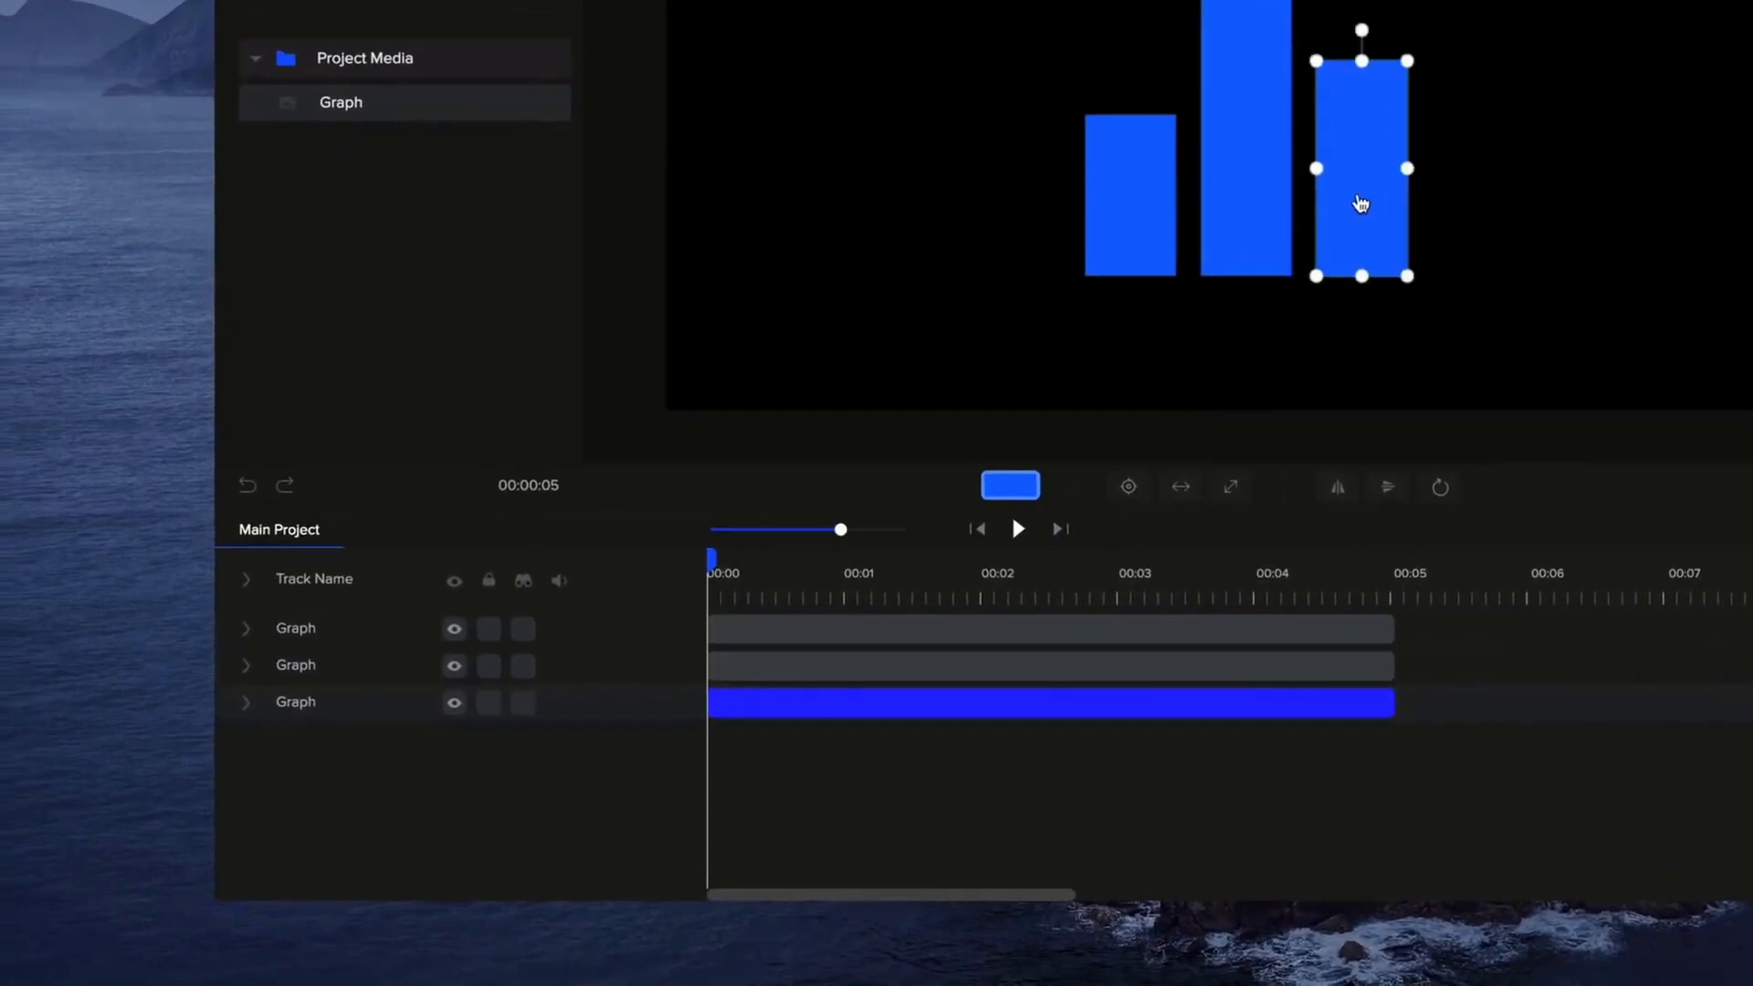
{"action": "double_click", "coordinate": [312, 703]}
{"action": "double_click", "coordinate": [294, 665]}
{"action": "type", "text": "Mid"}
{"action": "double_click", "coordinate": [302, 630]}
{"action": "type", "text": "Left"}
Hide the Left track, show it again and leave the bars deselected.
{"action": "left_click", "coordinate": [454, 629]}
{"action": "left_click", "coordinate": [454, 629]}
{"action": "left_click", "coordinate": [1409, 306]}
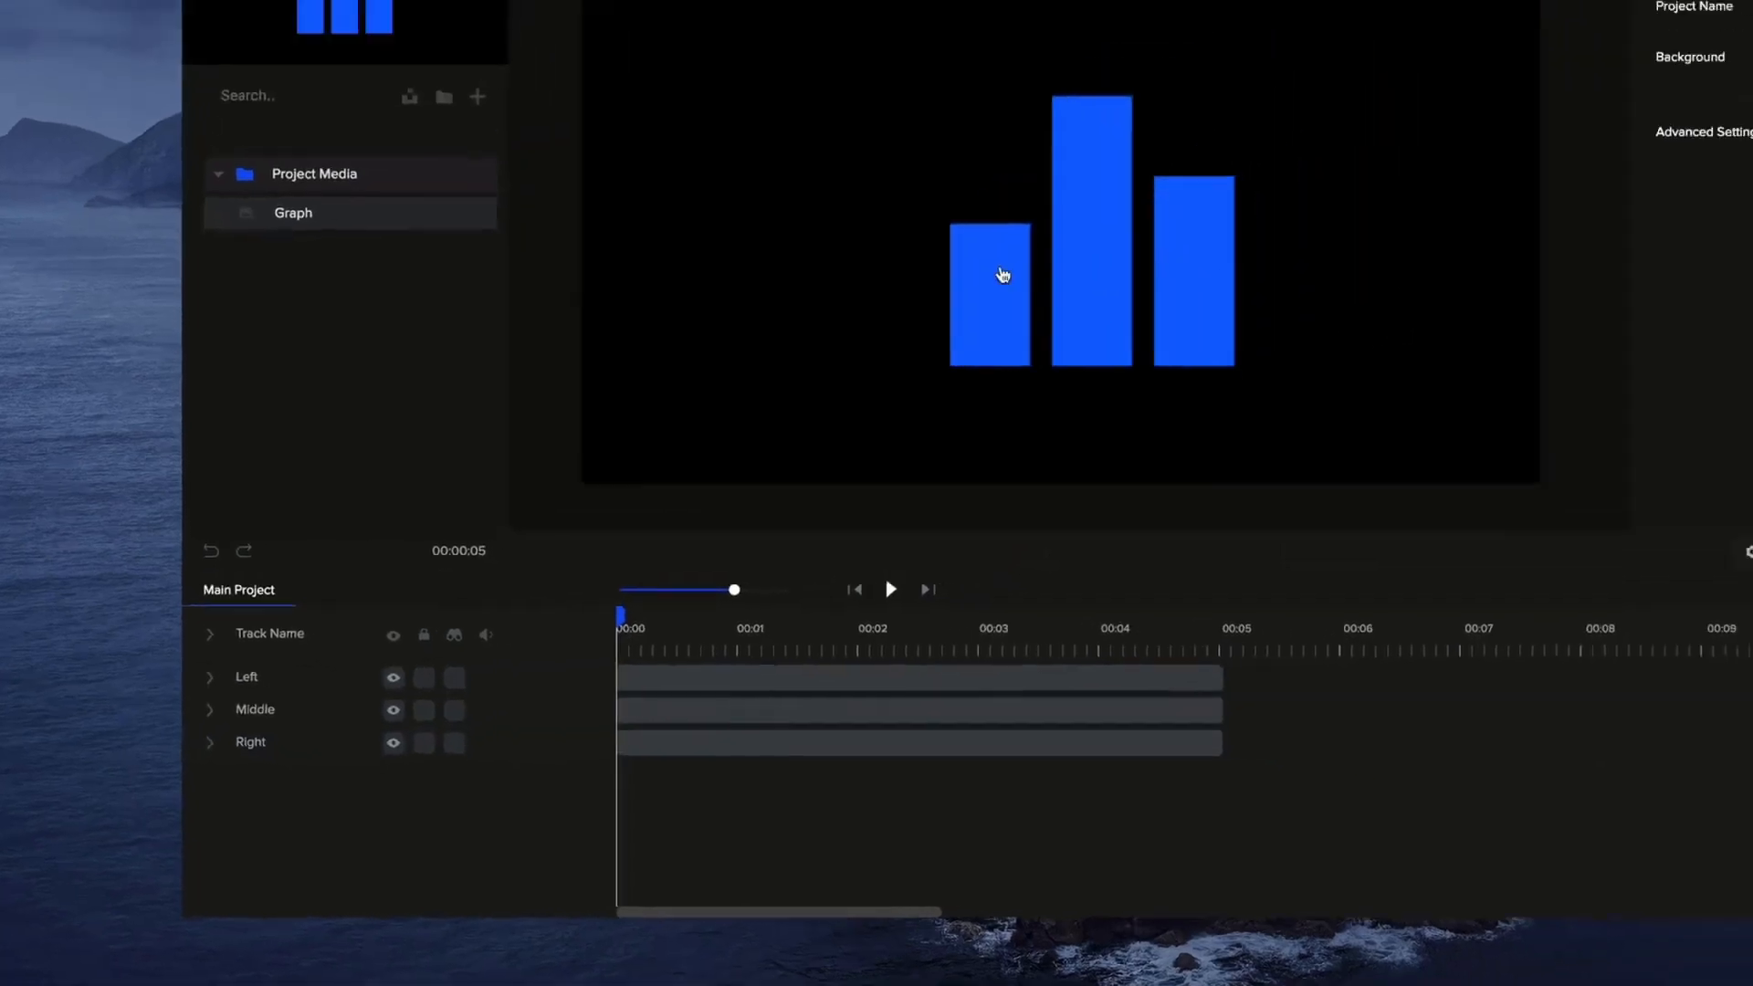
Set the left bar's solid fill colour to a slightly lighter blue, #157BFF.
{"action": "left_click", "coordinate": [1003, 274]}
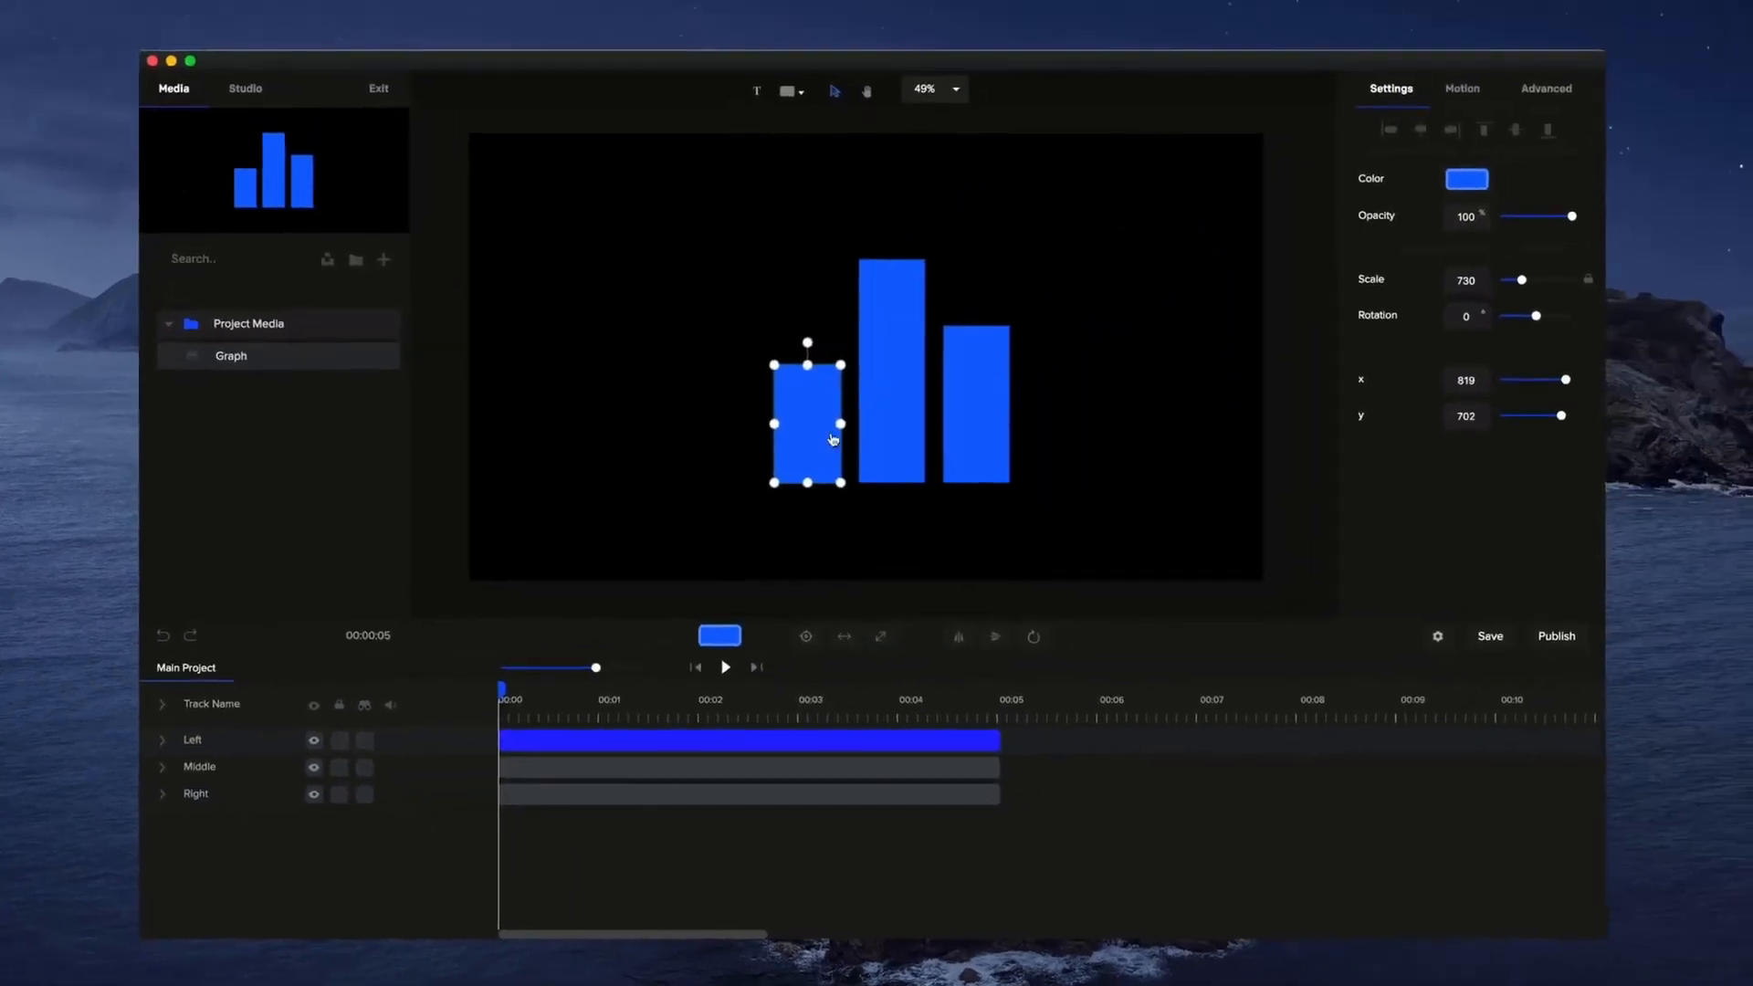
{"action": "left_click", "coordinate": [727, 640]}
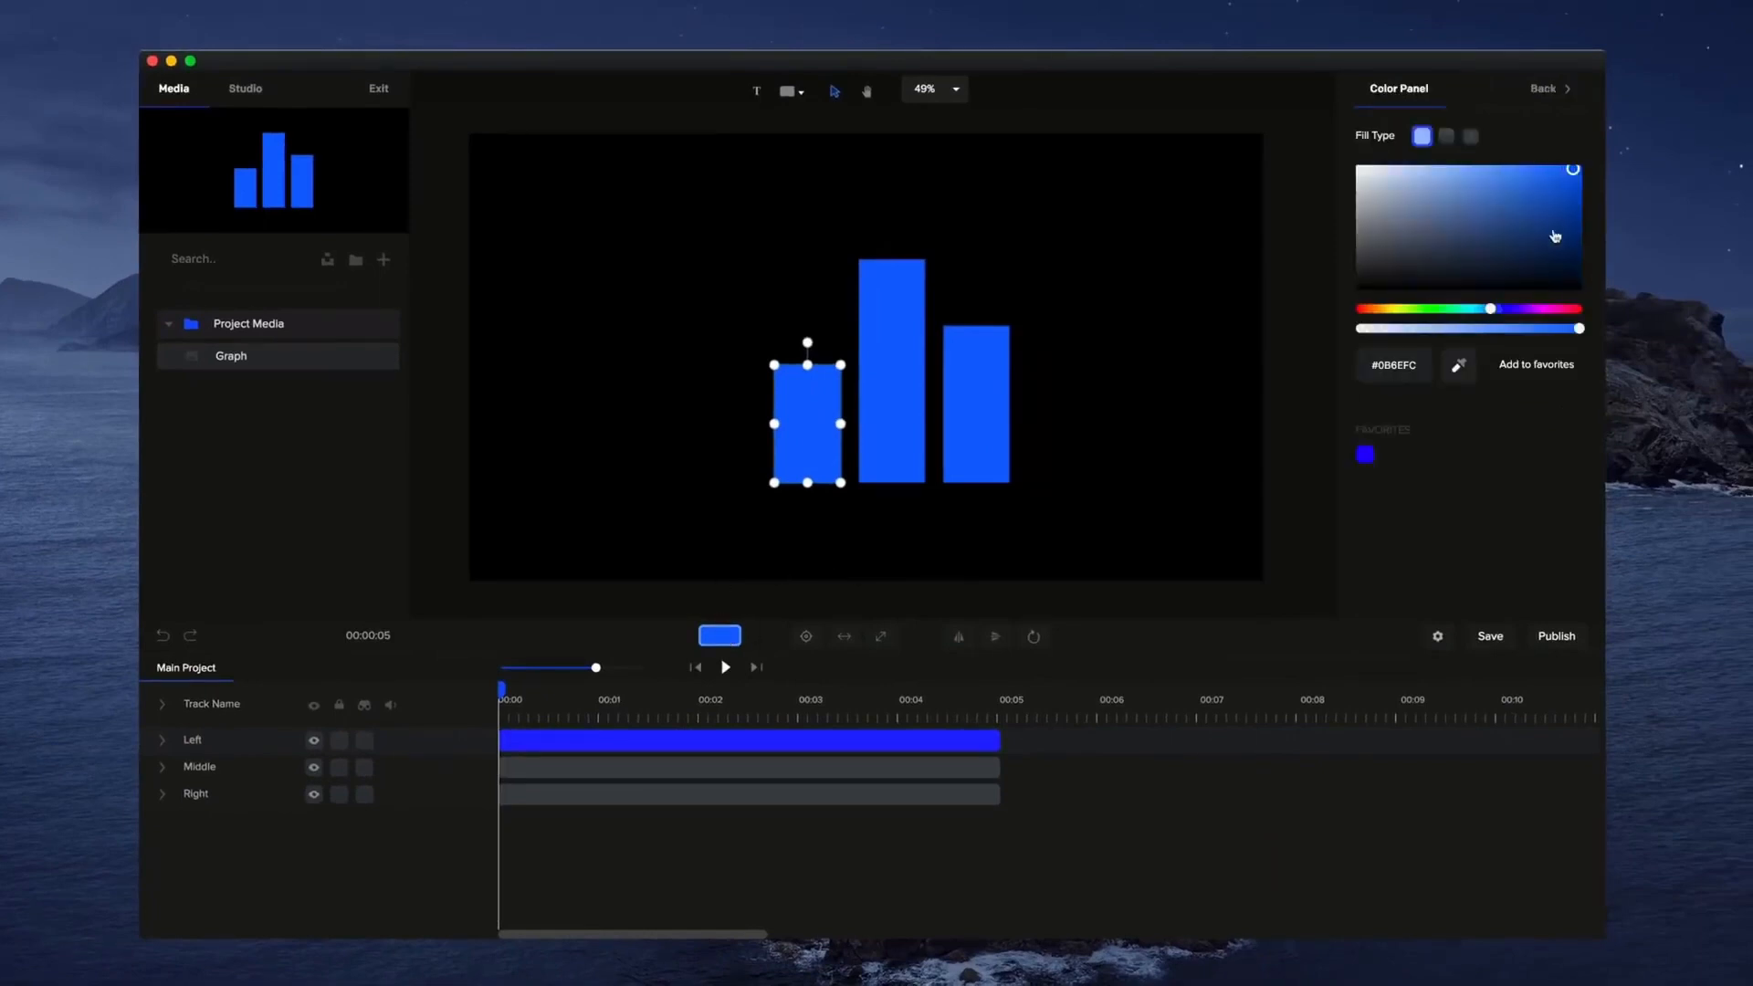
{"action": "mouse_move", "coordinate": [1550, 201]}
{"action": "left_mouse_down"}
{"action": "mouse_move", "coordinate": [1483, 156]}
{"action": "mouse_move", "coordinate": [1479, 173]}
{"action": "mouse_move", "coordinate": [1560, 171]}
{"action": "left_mouse_up"}
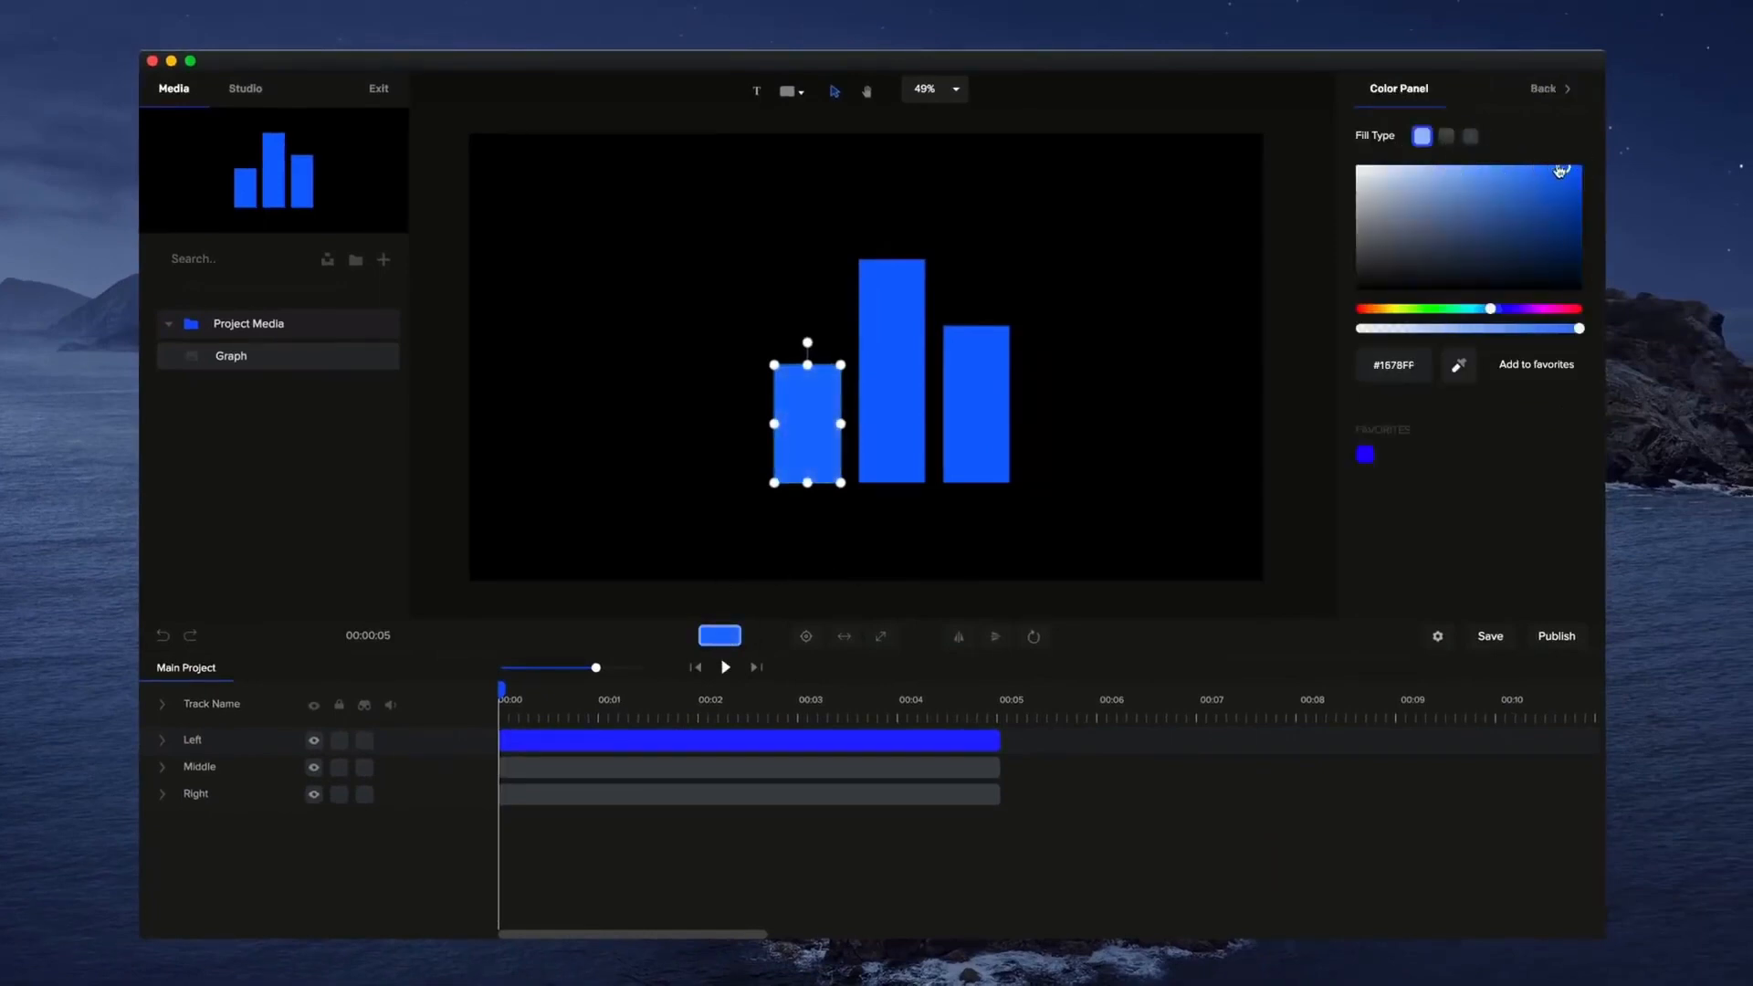
Give the middle bar a linear gradient fill running from blue #0B6EFC to a vivid purple.
{"action": "left_click", "coordinate": [911, 370]}
{"action": "left_click", "coordinate": [1470, 181]}
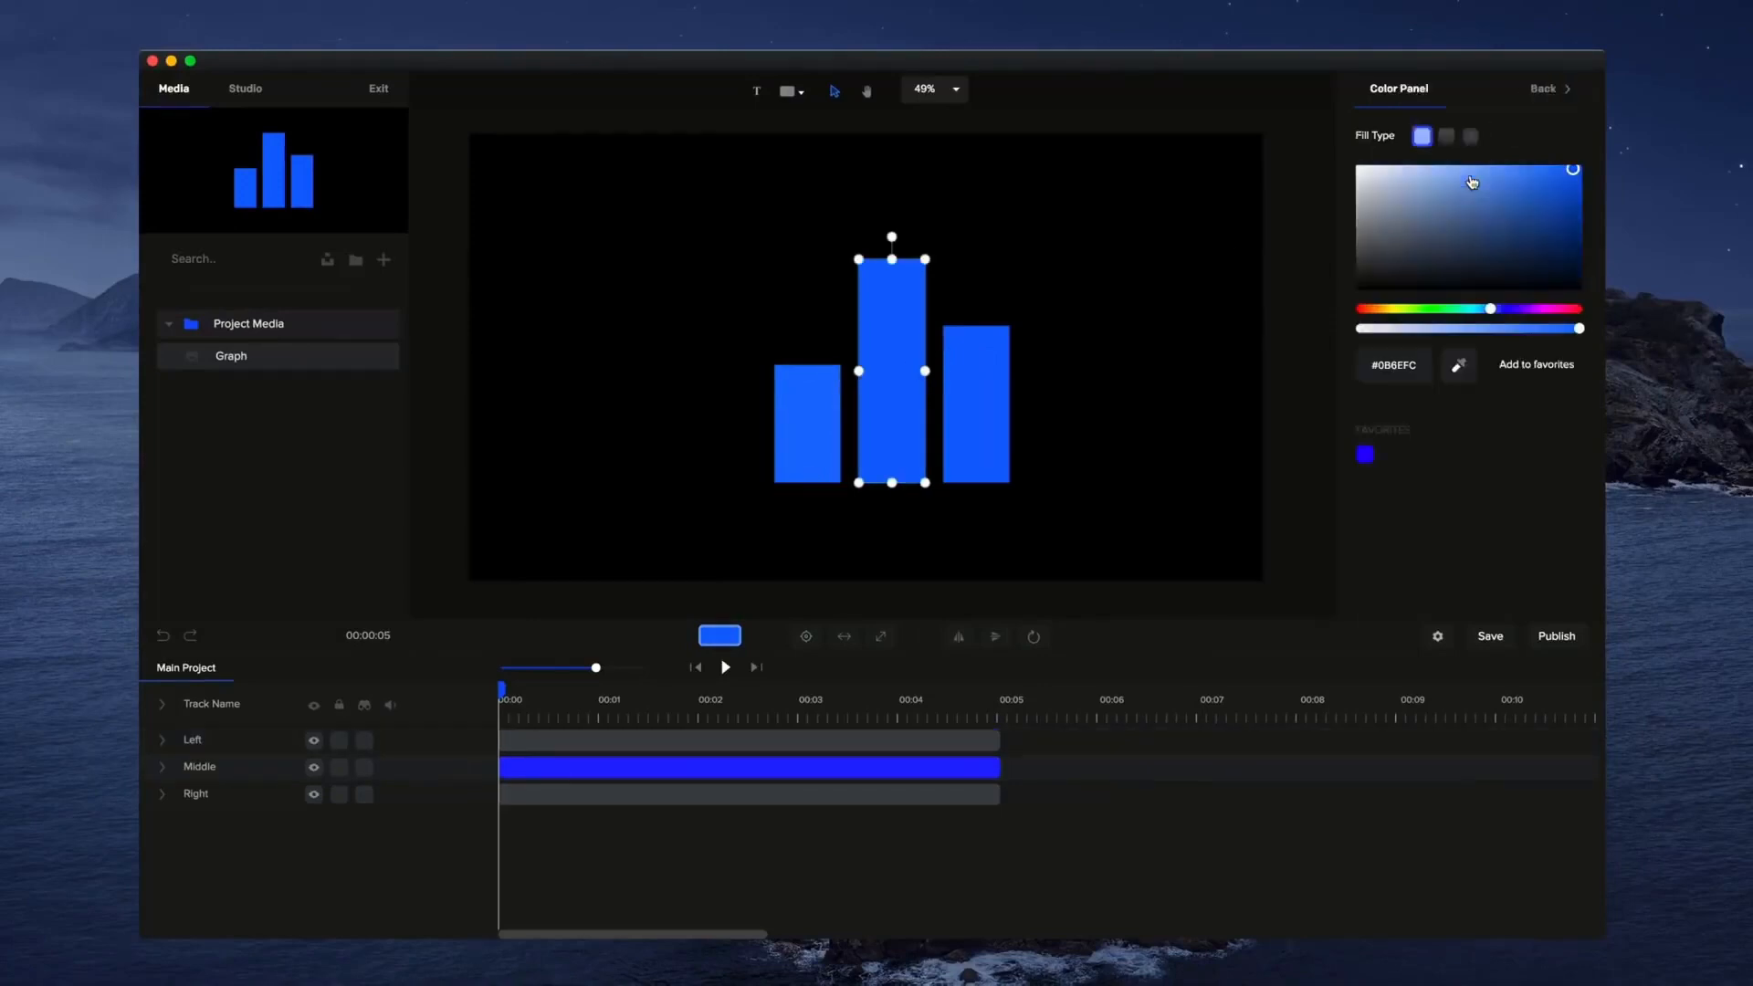
{"action": "left_click", "coordinate": [1447, 136]}
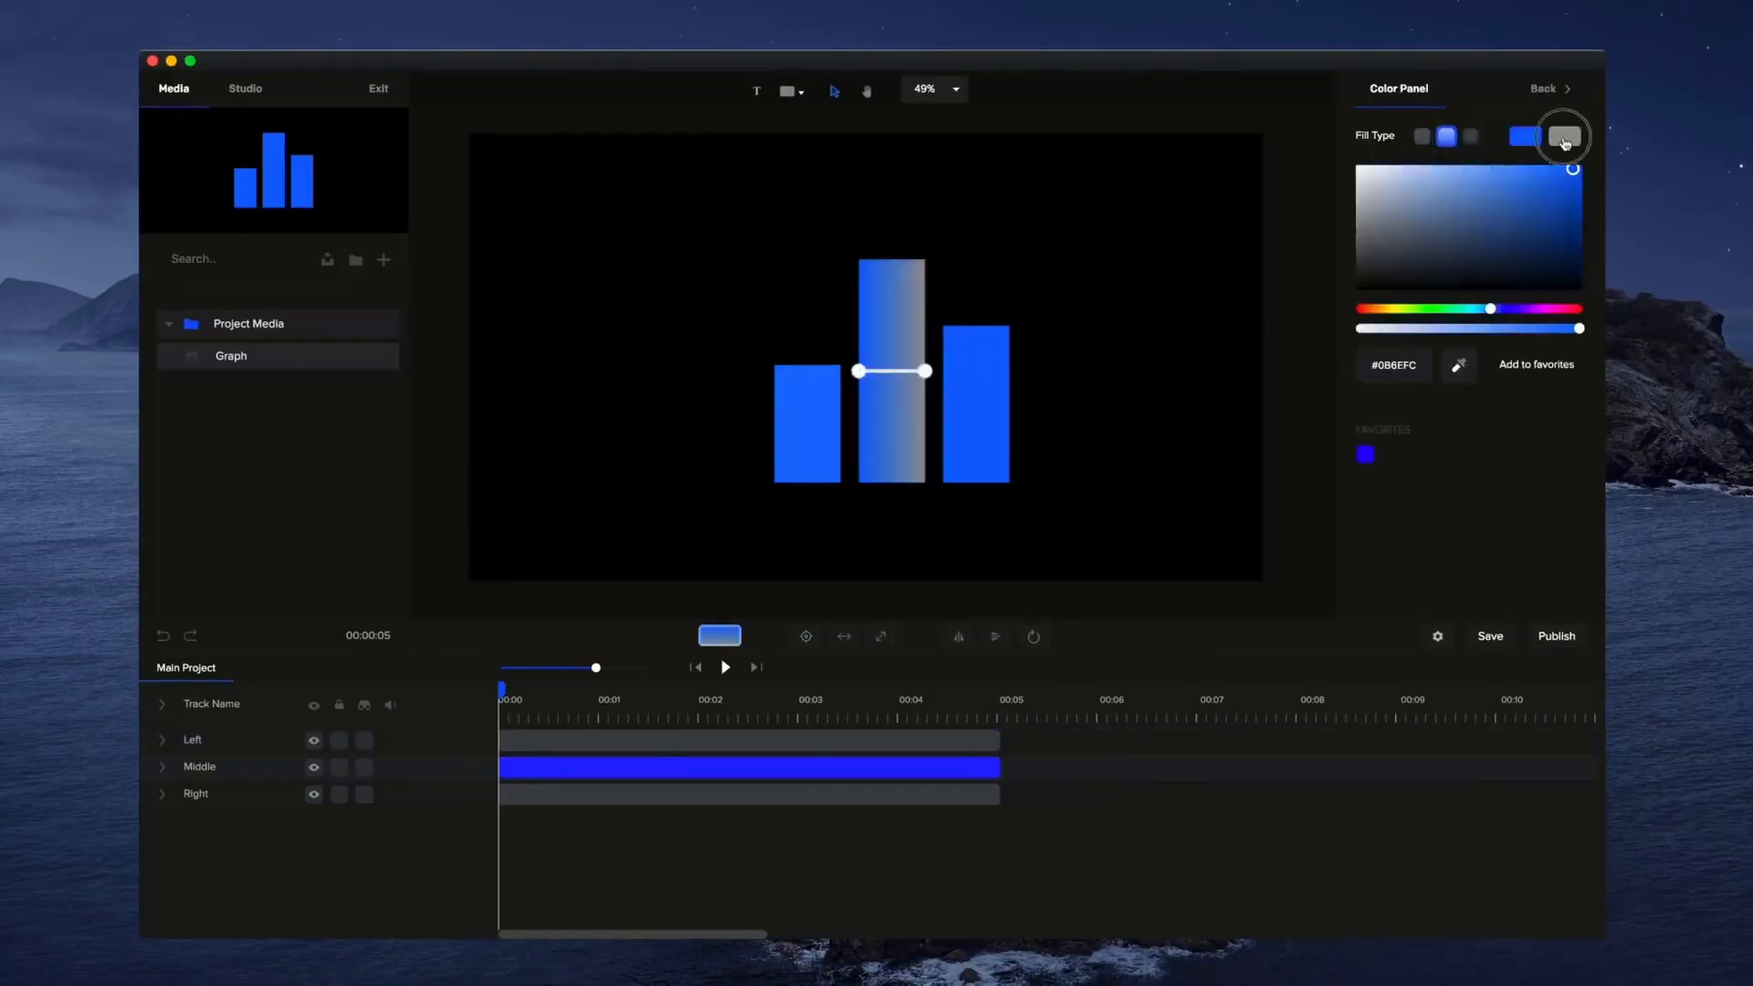
{"action": "left_click", "coordinate": [1564, 136]}
{"action": "left_click", "coordinate": [1516, 308]}
{"action": "left_click_drag", "start_coordinate": [1549, 187], "coordinate": [1567, 166]}
Give the right bar a linear gradient fill from blue to purple.
{"action": "left_click", "coordinate": [971, 411]}
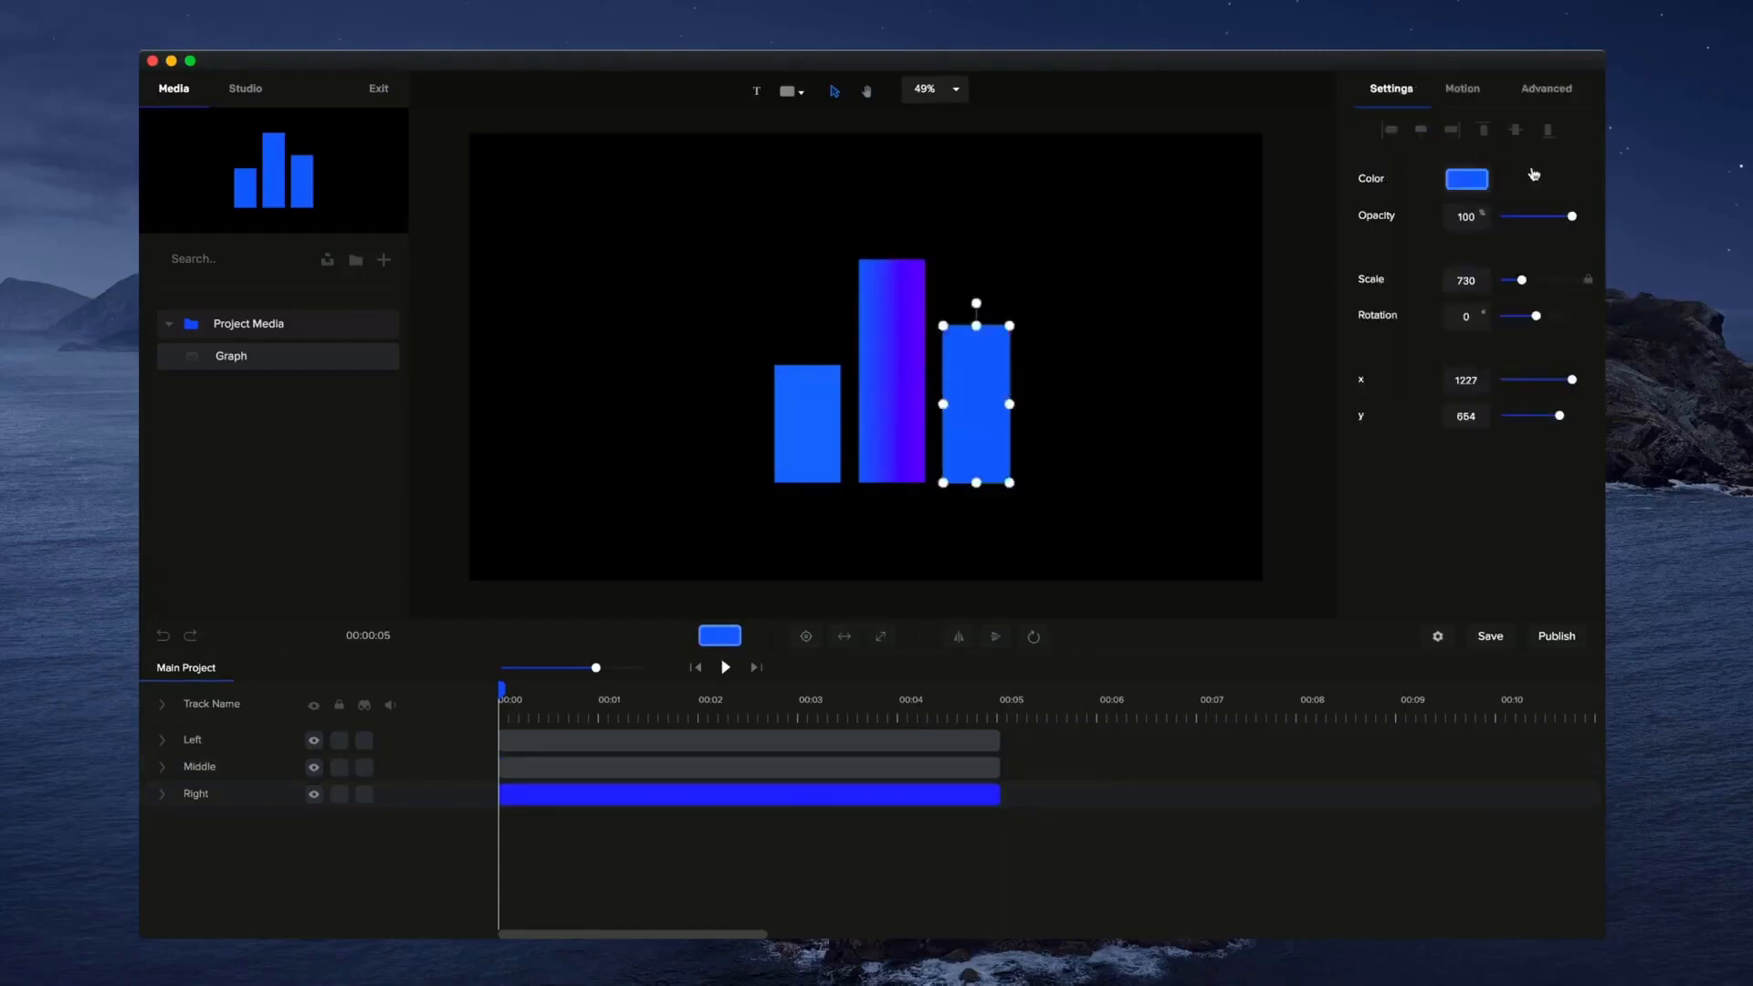
{"action": "left_click", "coordinate": [1468, 179]}
{"action": "left_click", "coordinate": [1446, 136]}
{"action": "left_click", "coordinate": [1564, 137]}
{"action": "left_click", "coordinate": [1523, 308]}
{"action": "left_click_drag", "start_coordinate": [1558, 185], "coordinate": [1579, 166]}
Change the left bar's fill to a linear gradient from blue to purple.
{"action": "left_click", "coordinate": [791, 405]}
{"action": "left_click", "coordinate": [1468, 178]}
{"action": "left_click", "coordinate": [1446, 136]}
{"action": "left_click", "coordinate": [1568, 143]}
{"action": "left_click", "coordinate": [1522, 307]}
Select all three bars together and move them so the middle bar sits at about x 942, y 543, leaving them deselected.
{"action": "left_click", "coordinate": [1115, 275]}
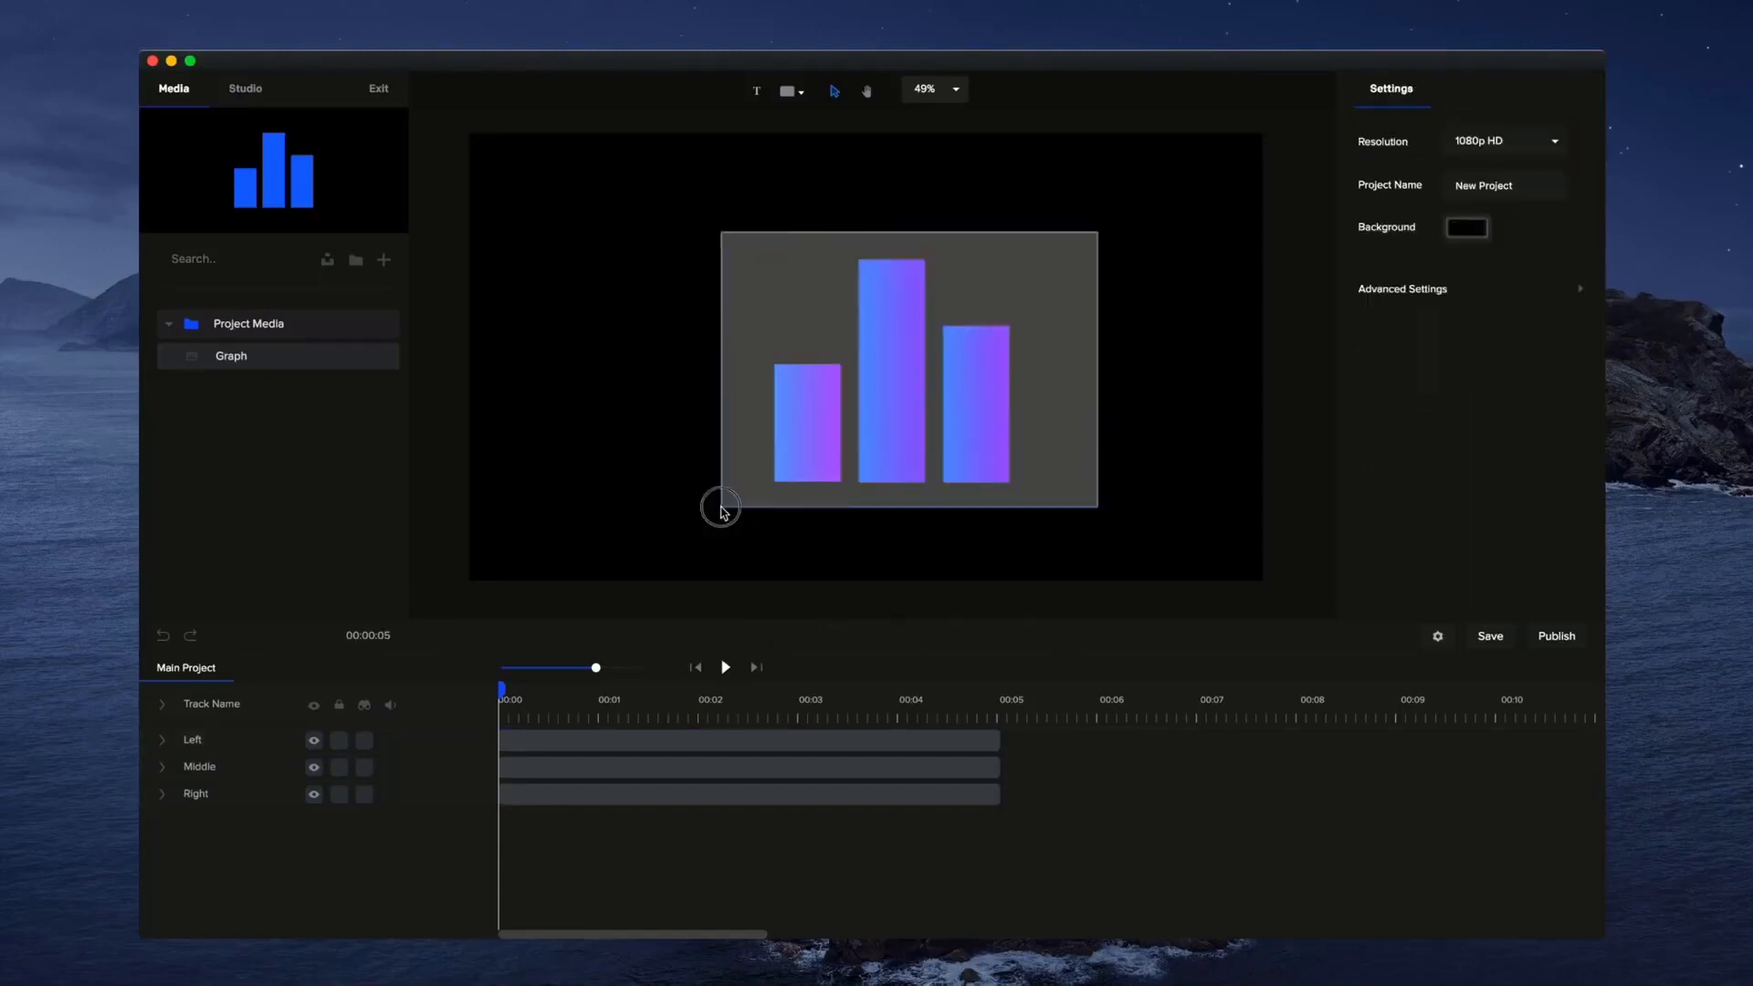
{"action": "left_click", "coordinate": [716, 505]}
{"action": "left_click_drag", "start_coordinate": [877, 438], "coordinate": [849, 430]}
{"action": "left_click", "coordinate": [1110, 457]}
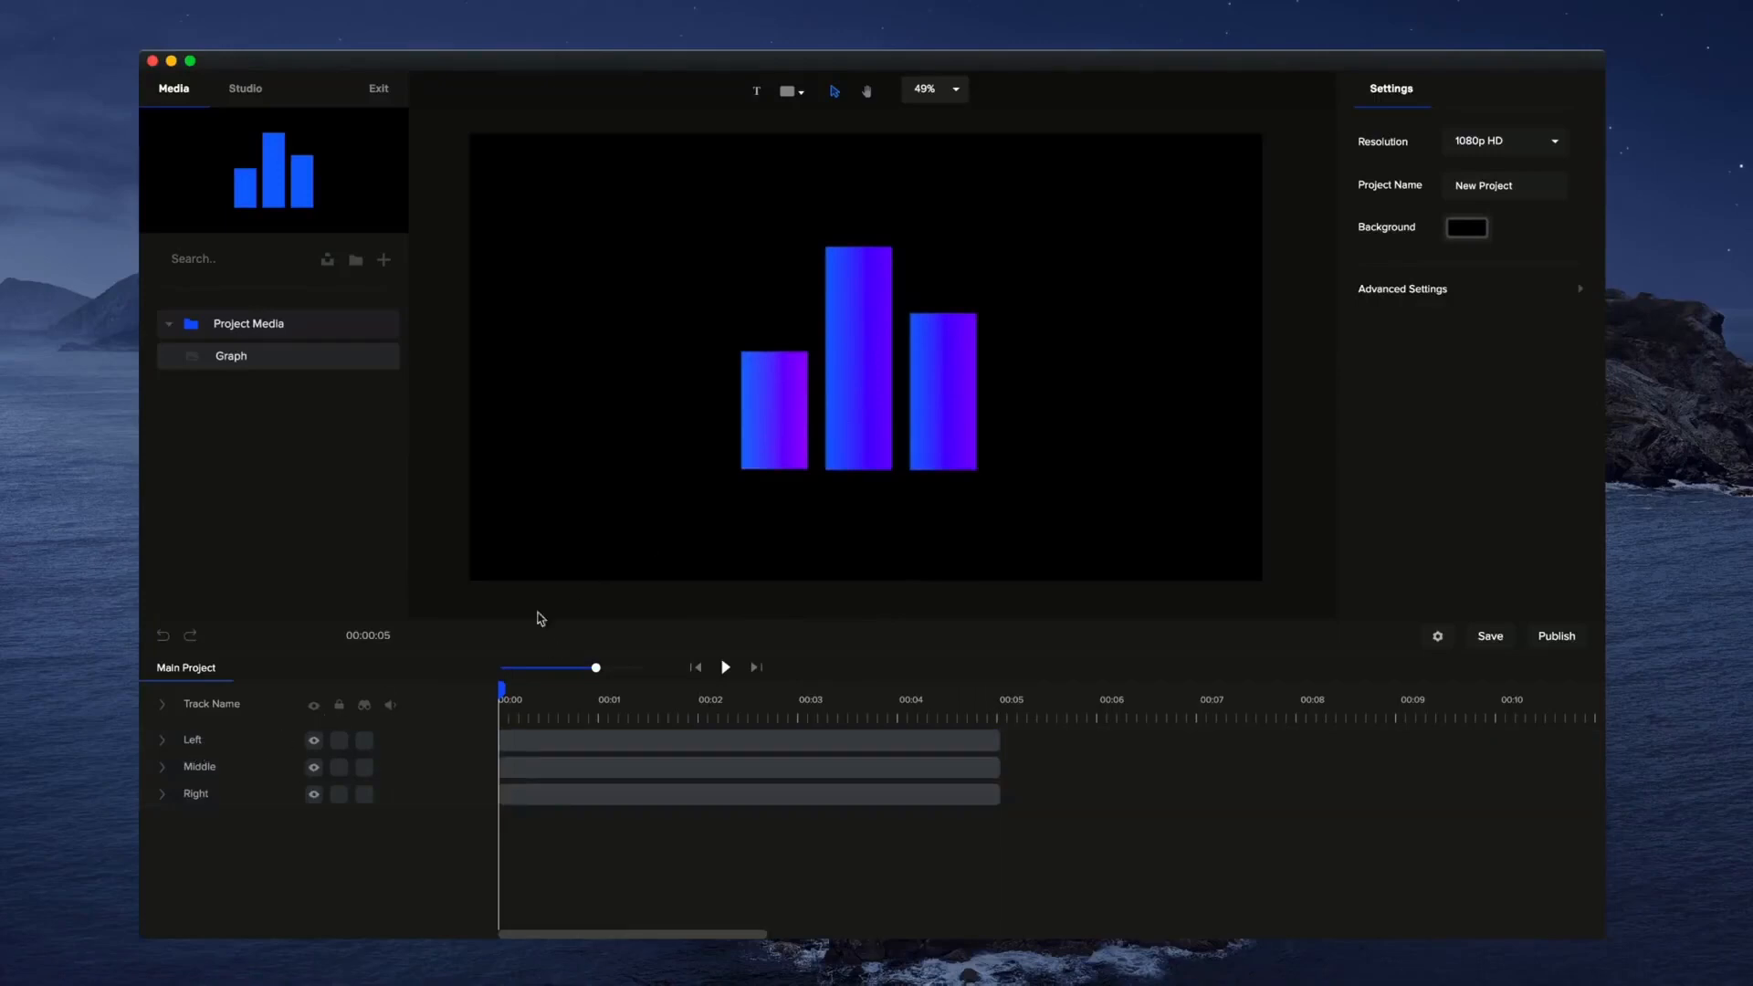
Apply the Scale Up entrance animation from the Zoom group to the middle bar and preview it.
{"action": "left_click", "coordinate": [831, 410]}
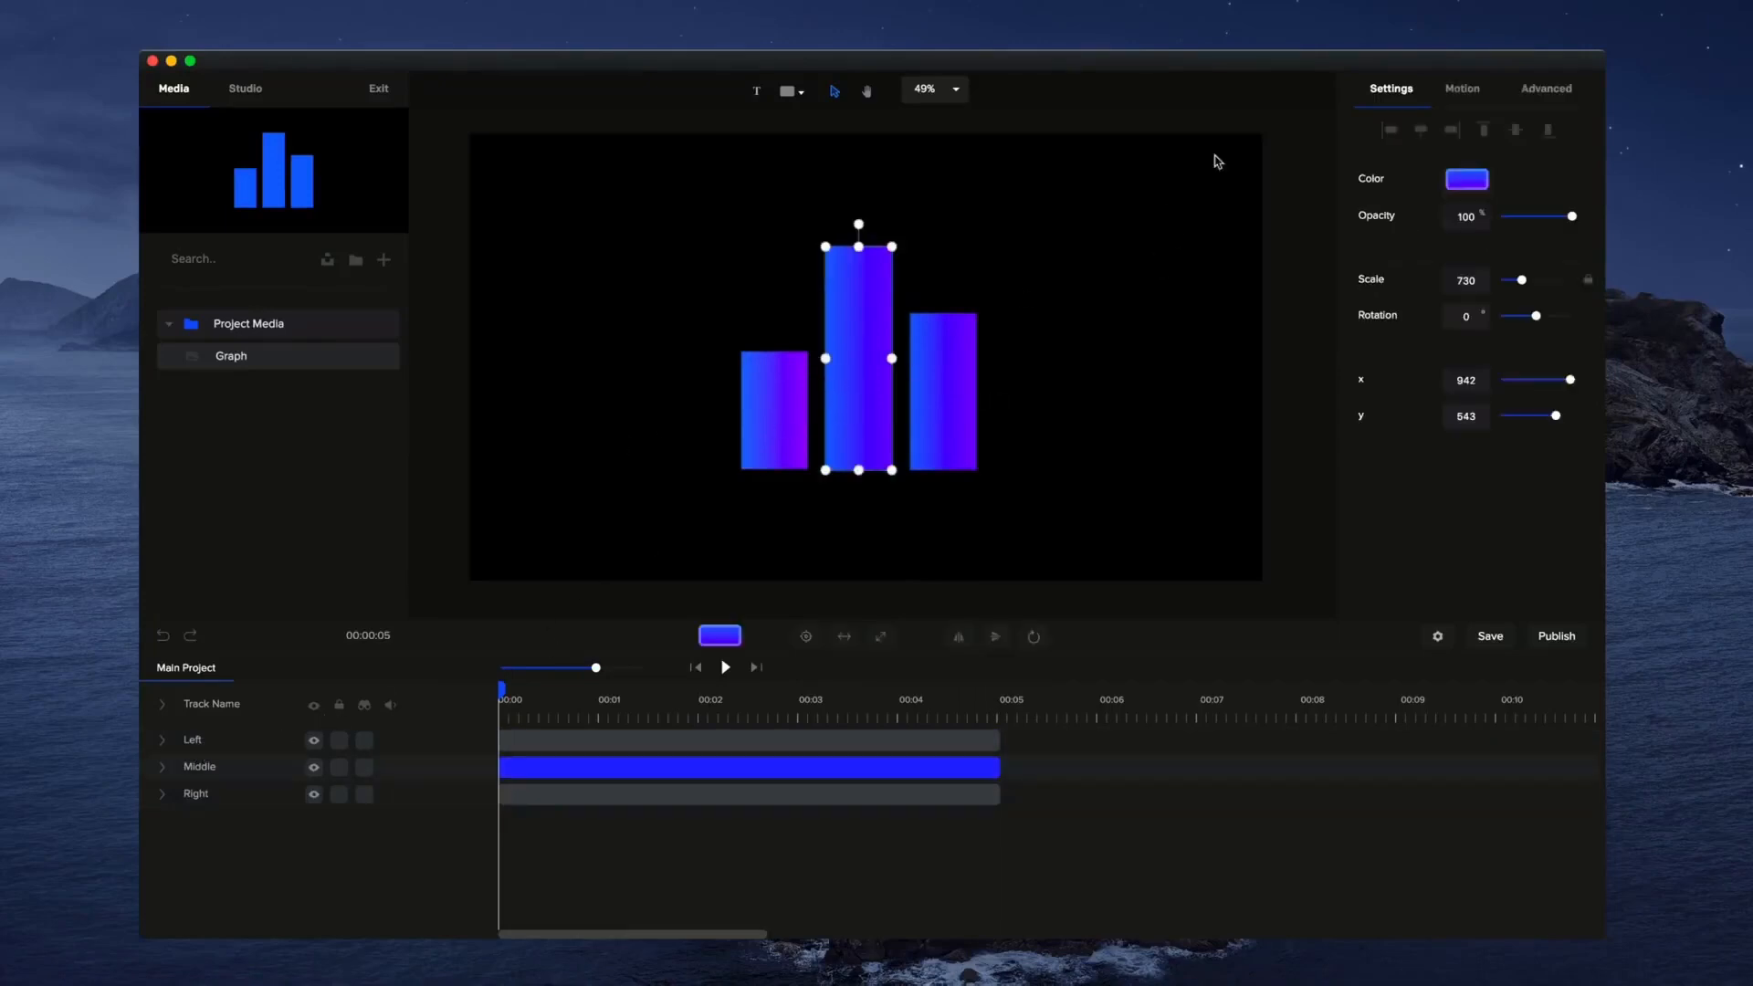
{"action": "left_click", "coordinate": [1470, 89]}
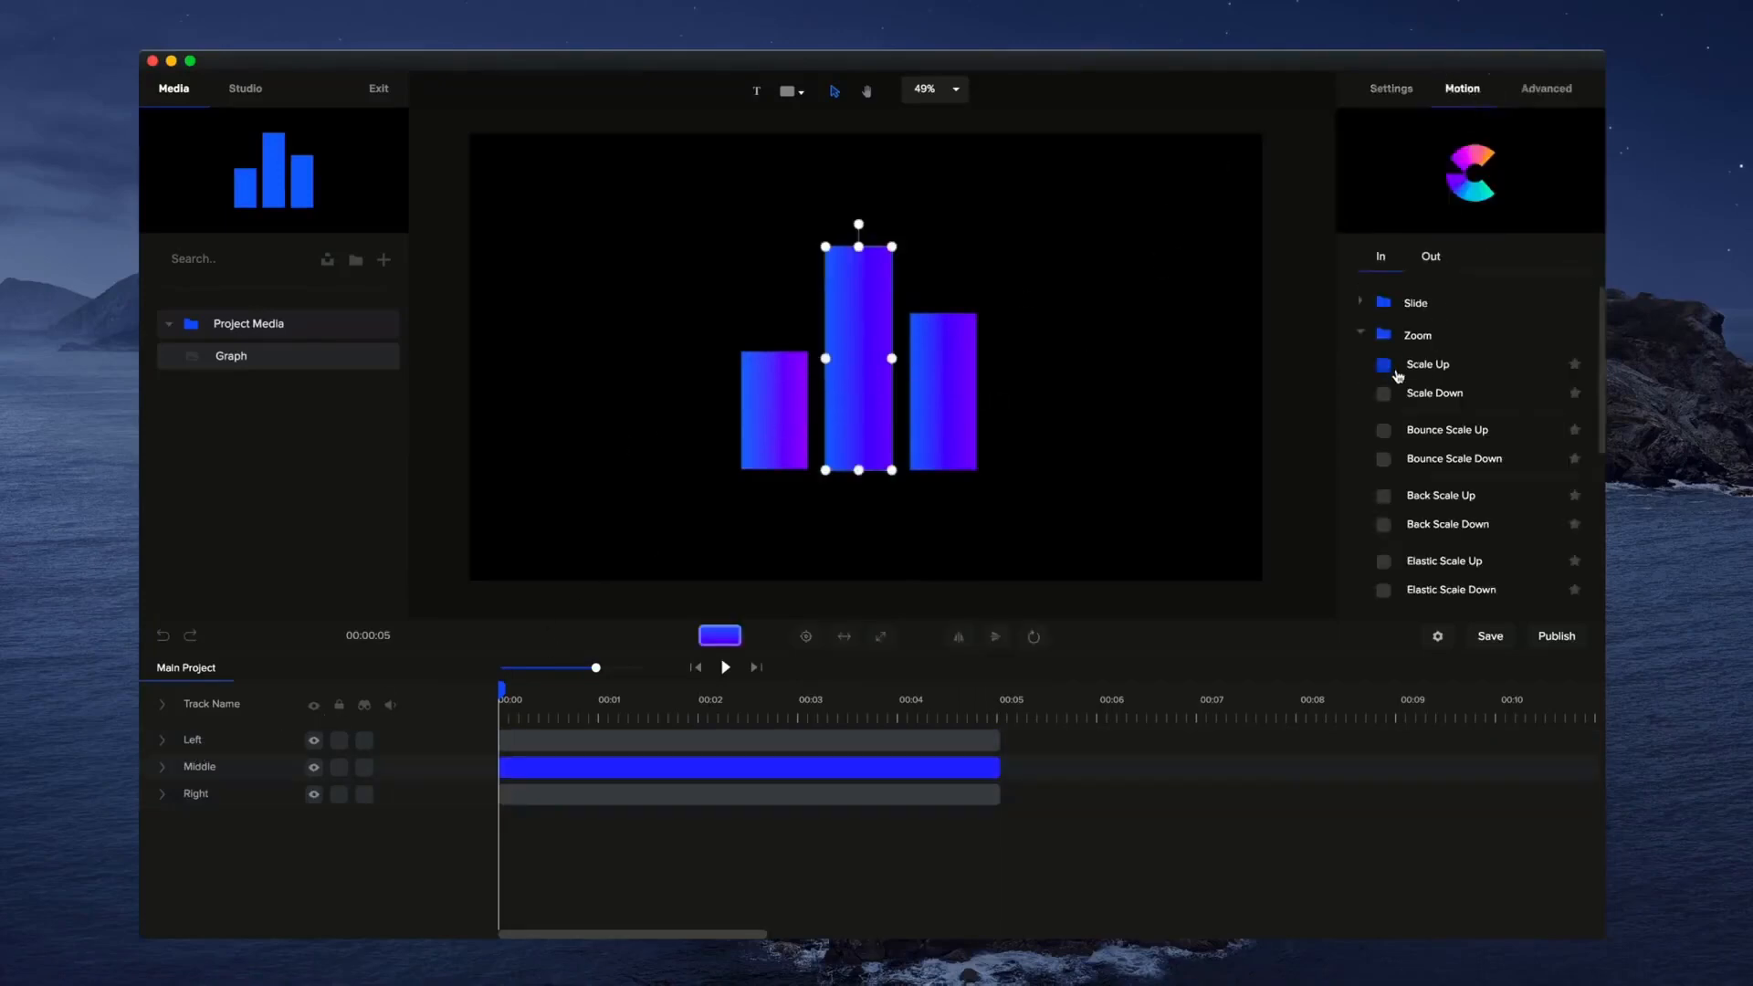
{"action": "scroll", "coordinate": [1396, 375], "scroll_direction": "down", "scroll_amount": 1}
{"action": "left_click", "coordinate": [1384, 362]}
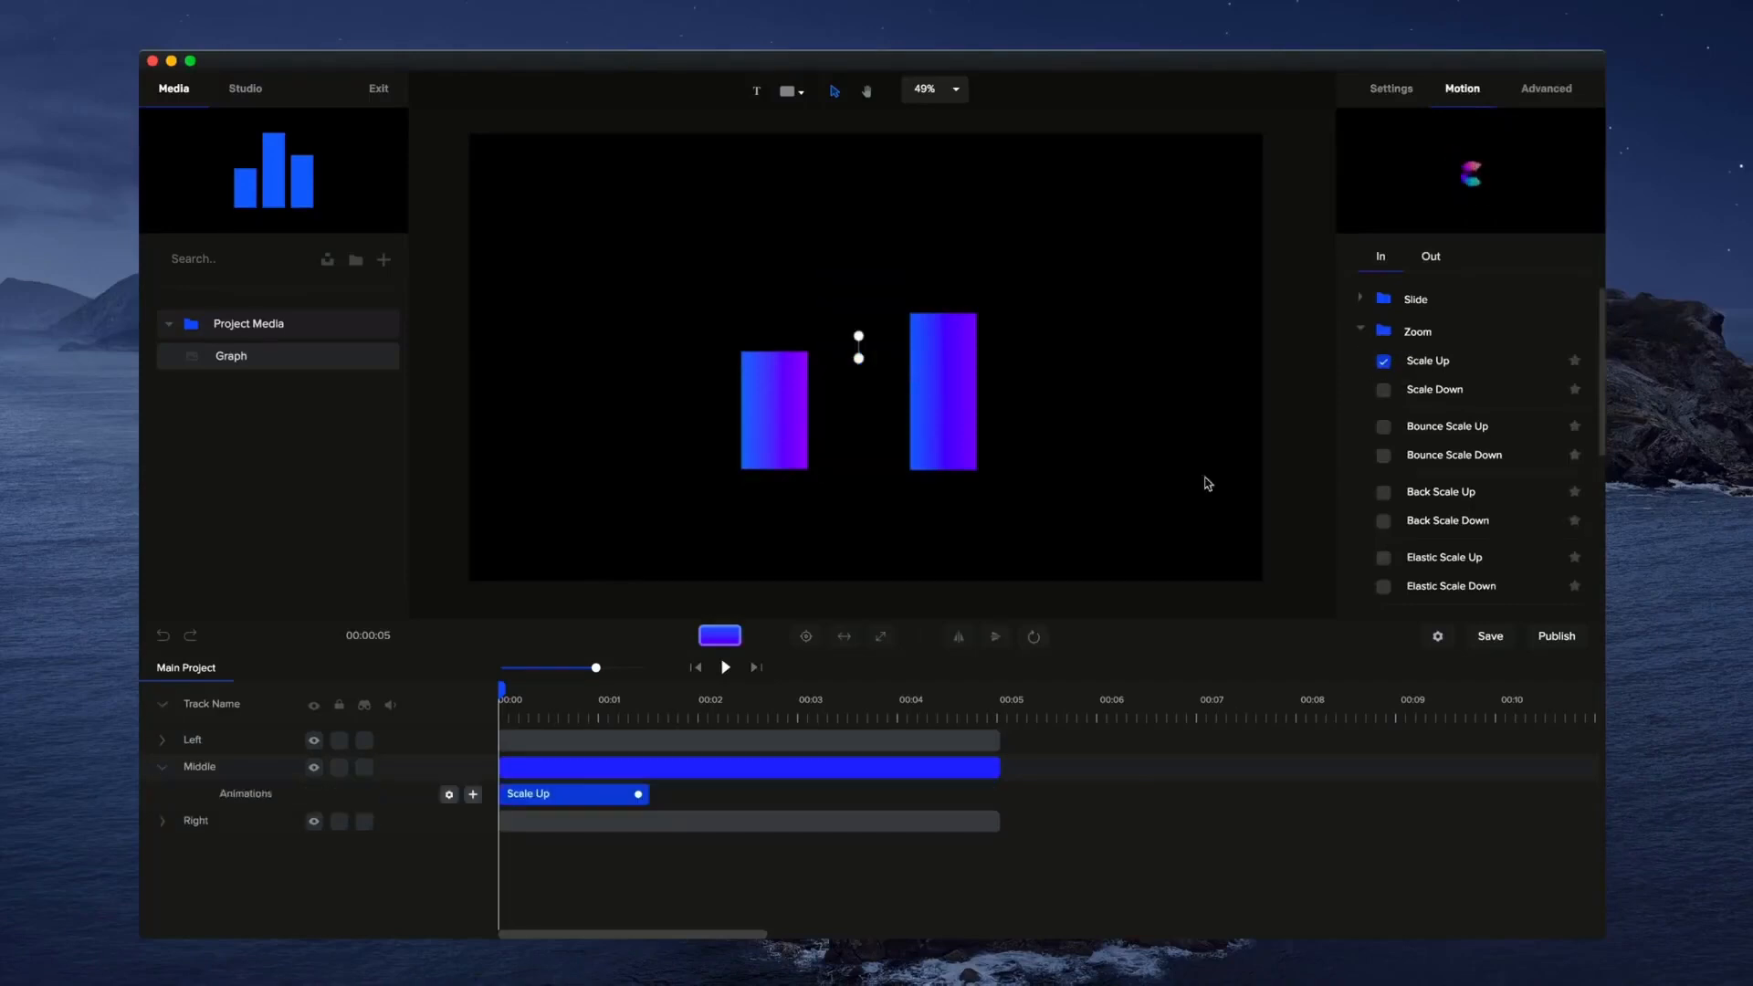
{"action": "left_click", "coordinate": [726, 667]}
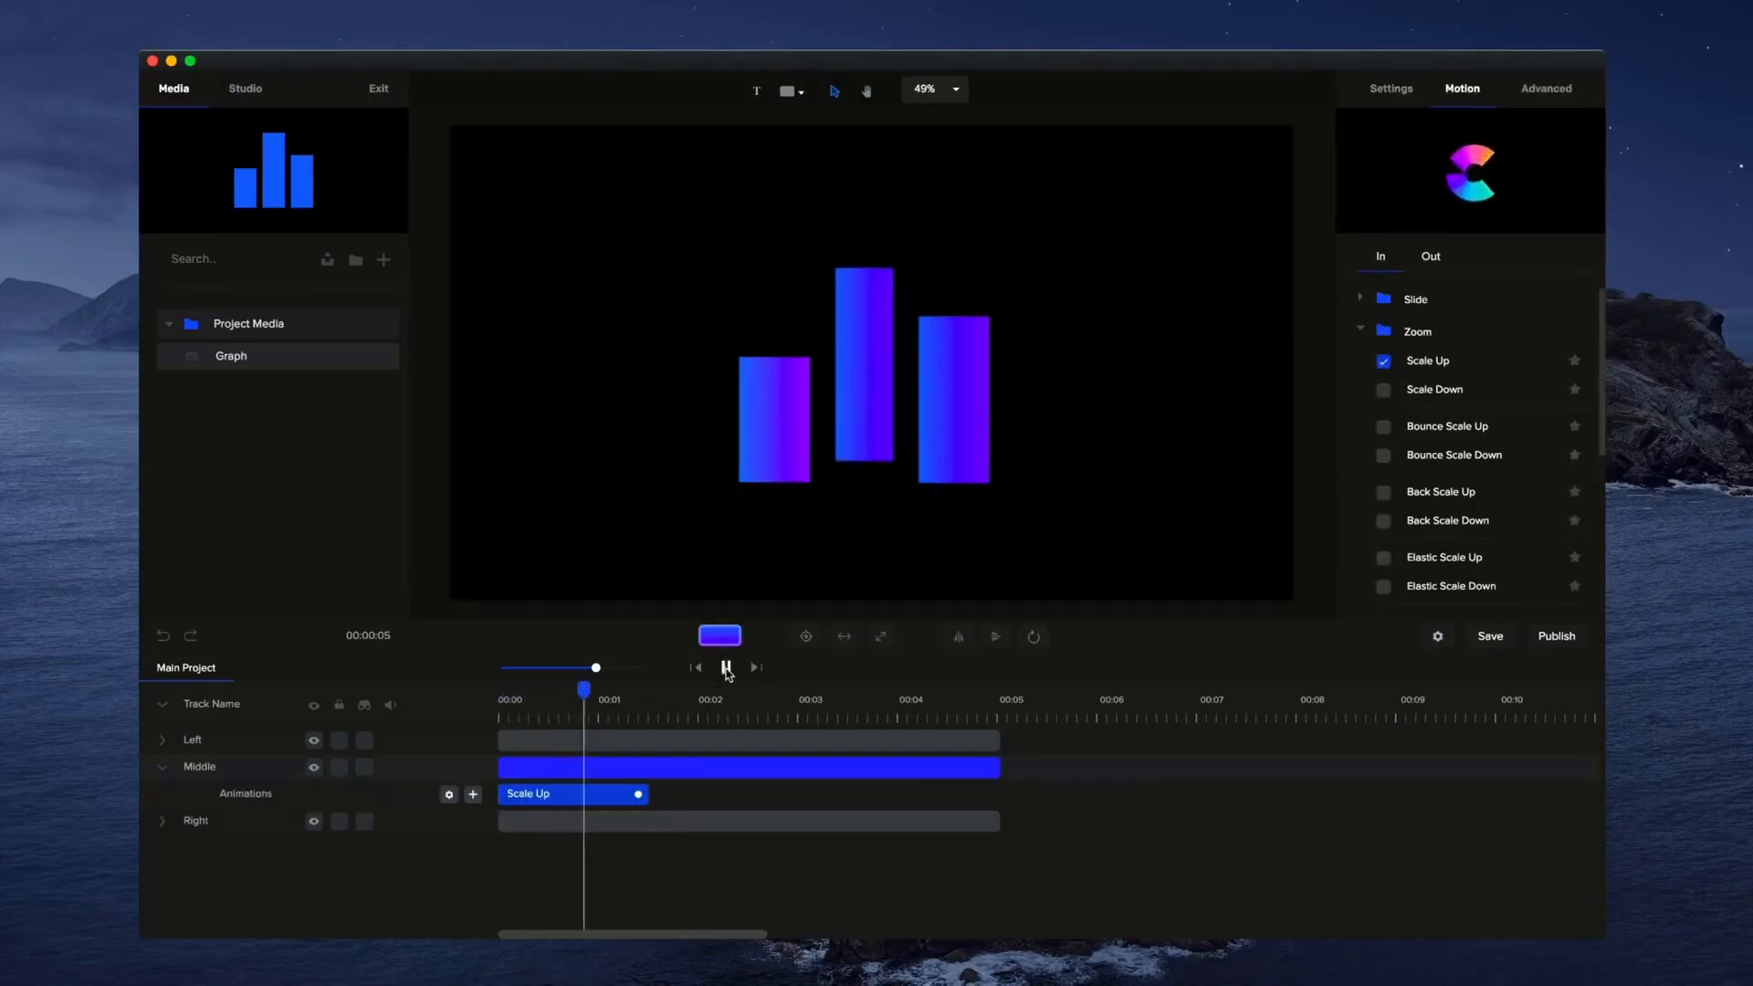
{"action": "left_click", "coordinate": [725, 667]}
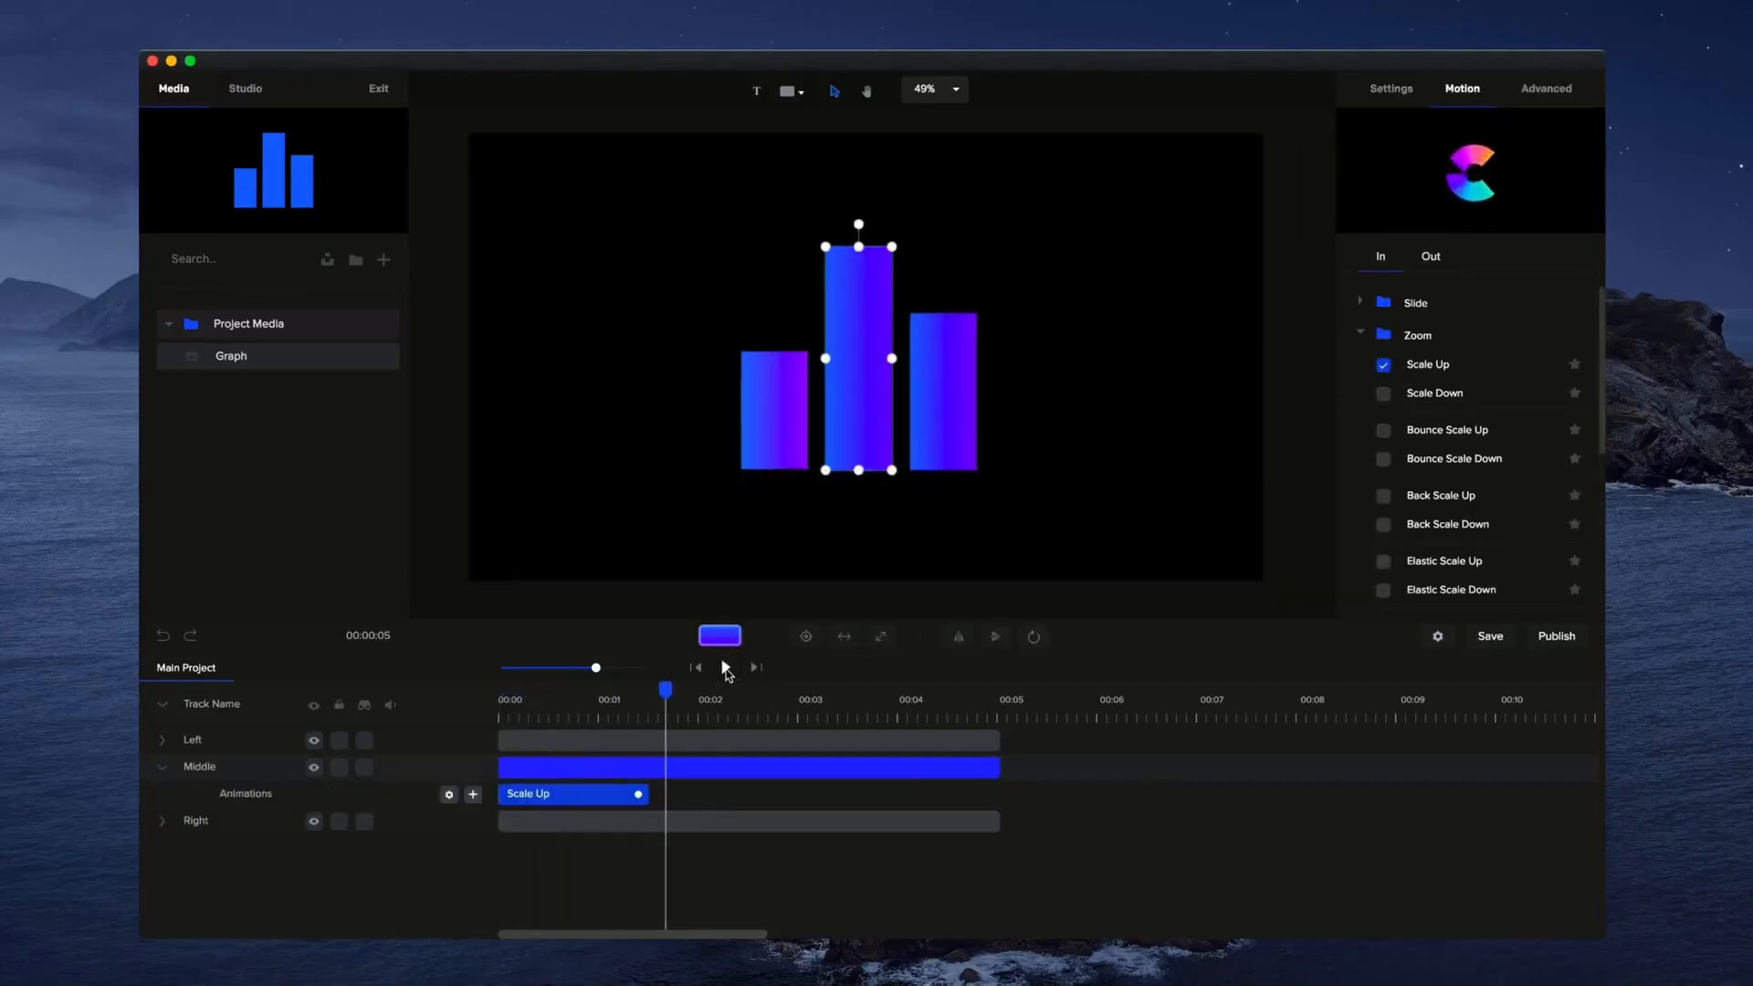
Set the middle bar's transform origin to its bottom centre and preview the animation from the start.
{"action": "left_click", "coordinate": [1035, 636]}
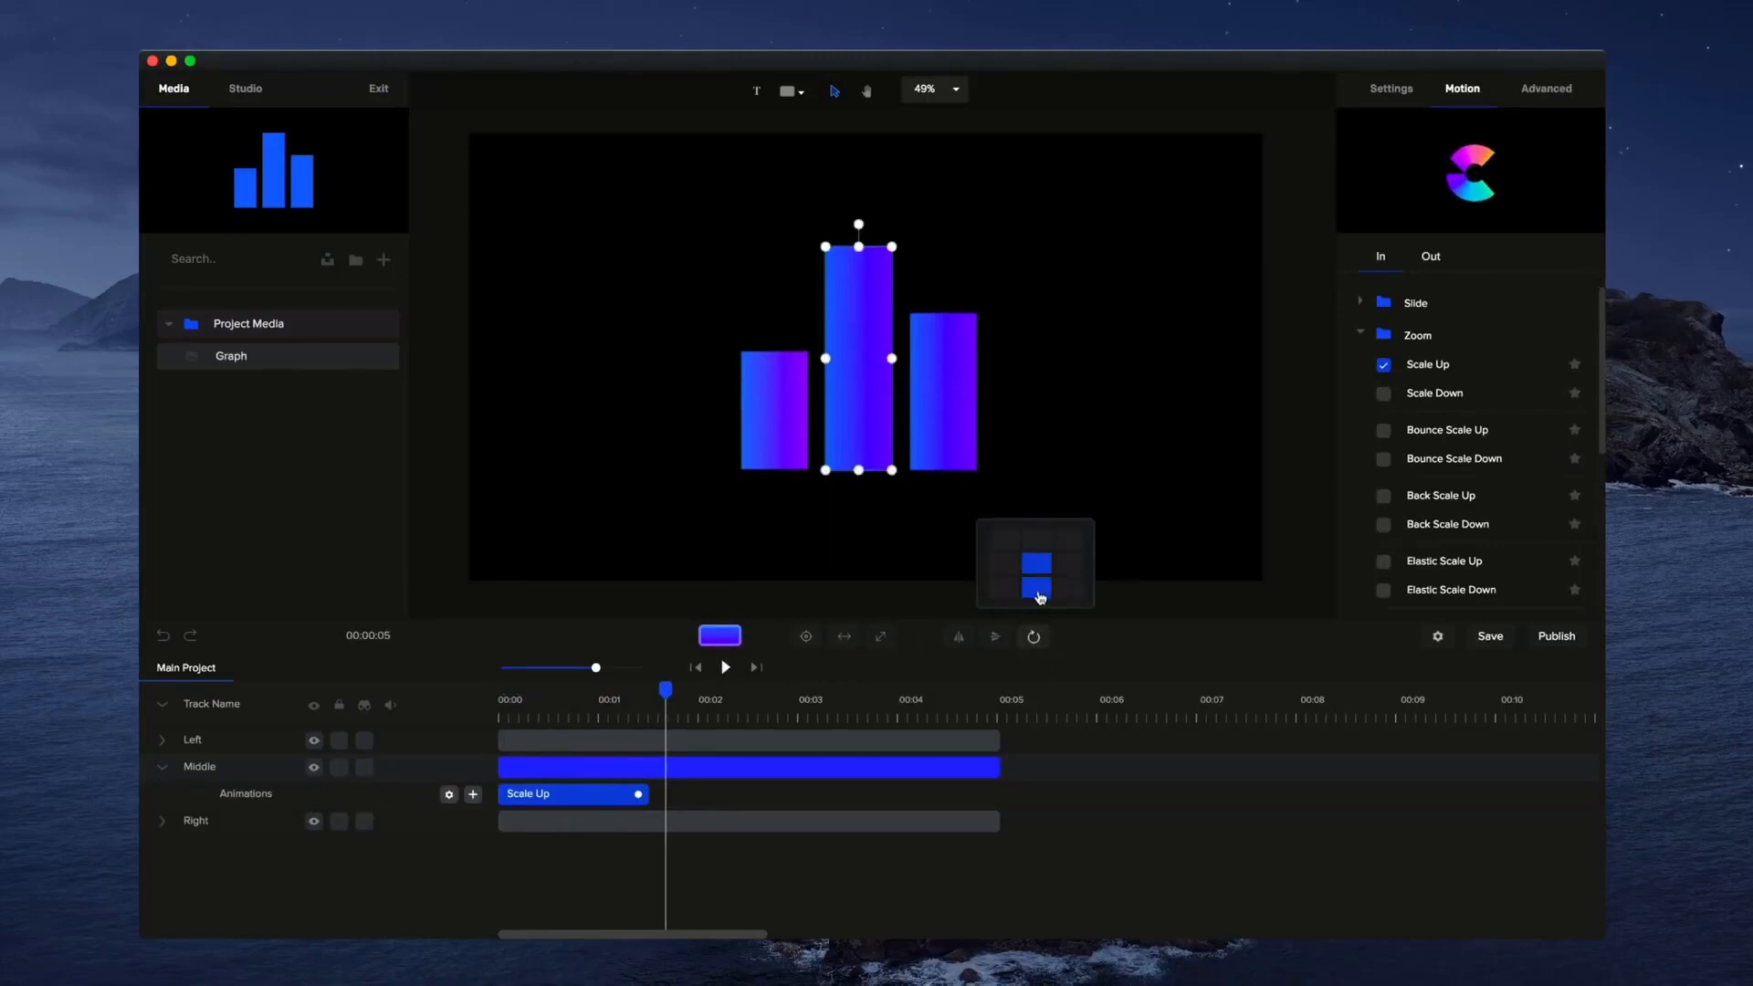
{"action": "left_click_drag", "start_coordinate": [669, 689], "coordinate": [479, 703]}
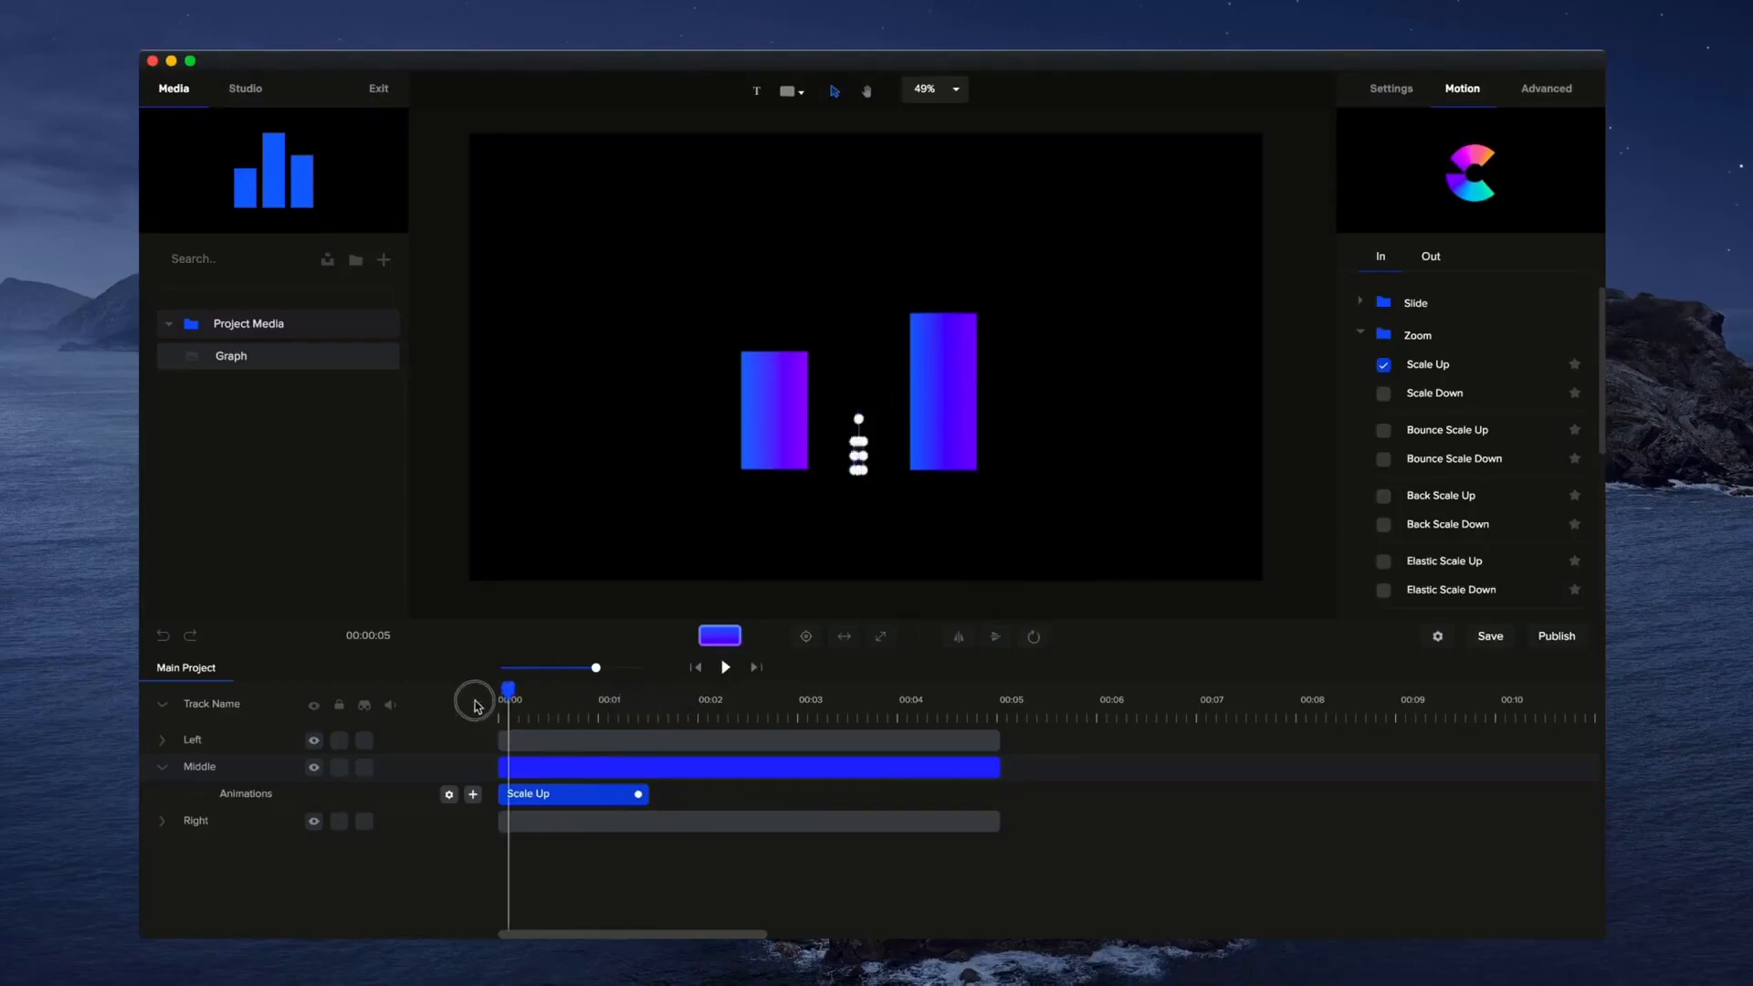
{"action": "left_click", "coordinate": [725, 667]}
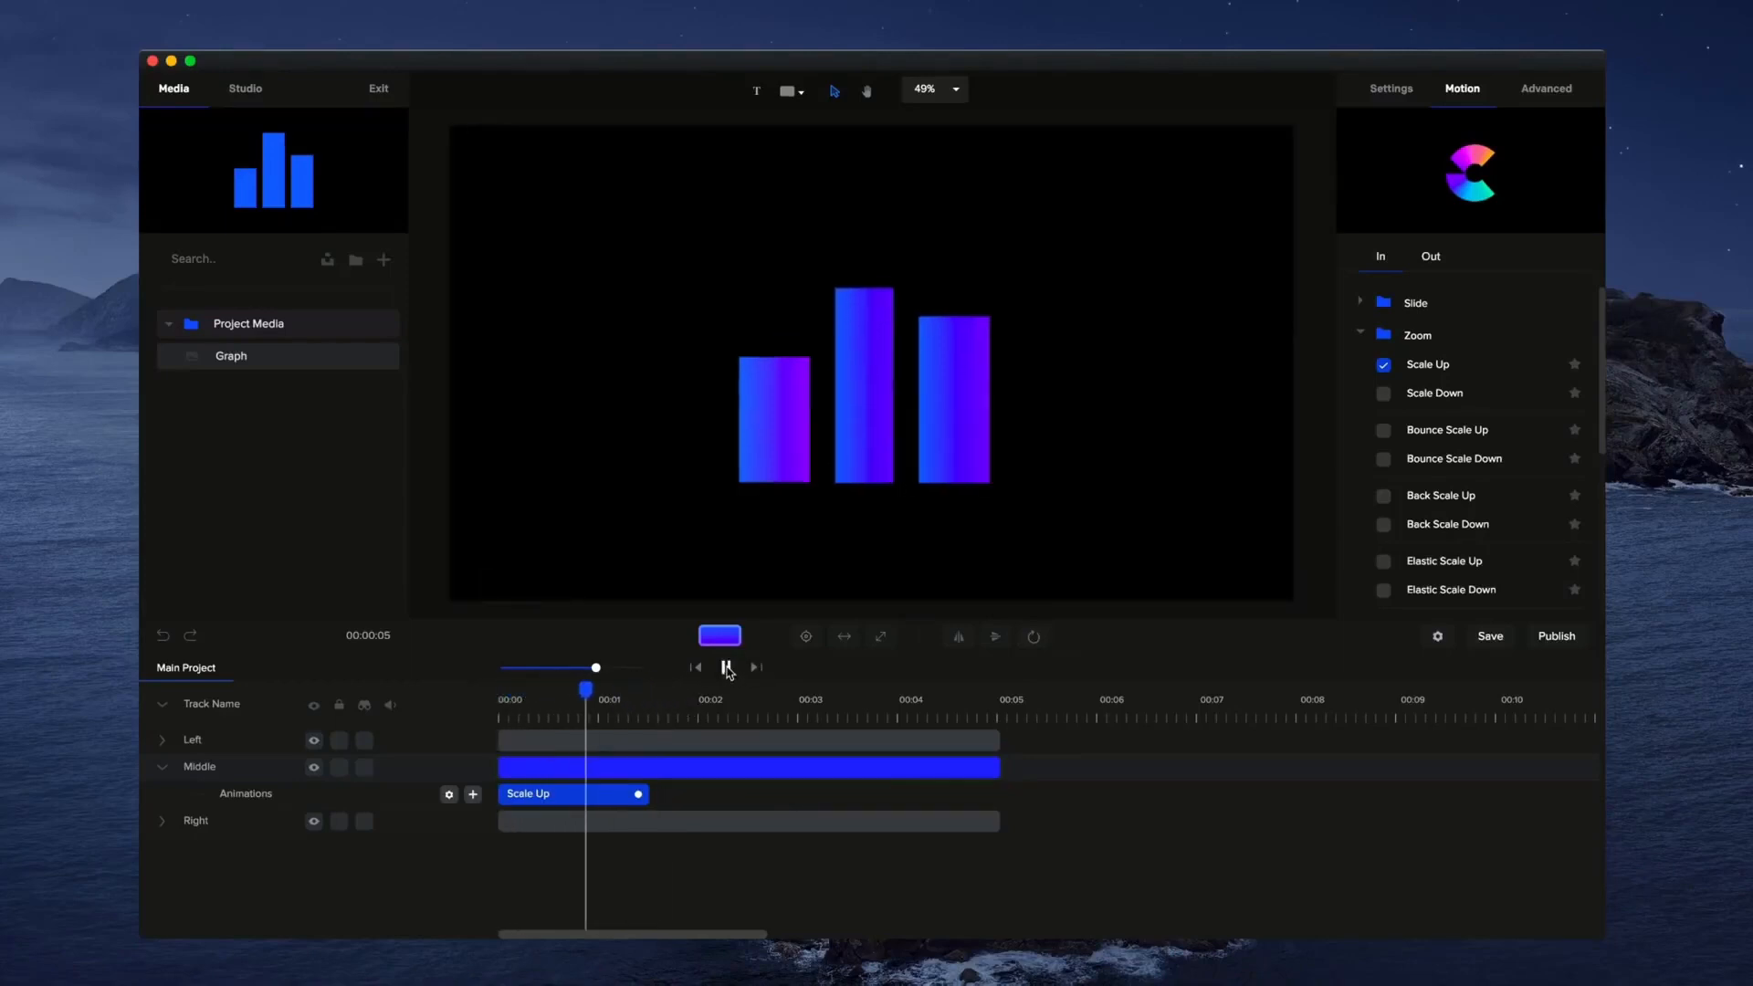
{"action": "left_click", "coordinate": [726, 667]}
Replace the middle bar's Scale Up animation with the Distort Vertical entrance animation.
{"action": "right_click", "coordinate": [614, 792]}
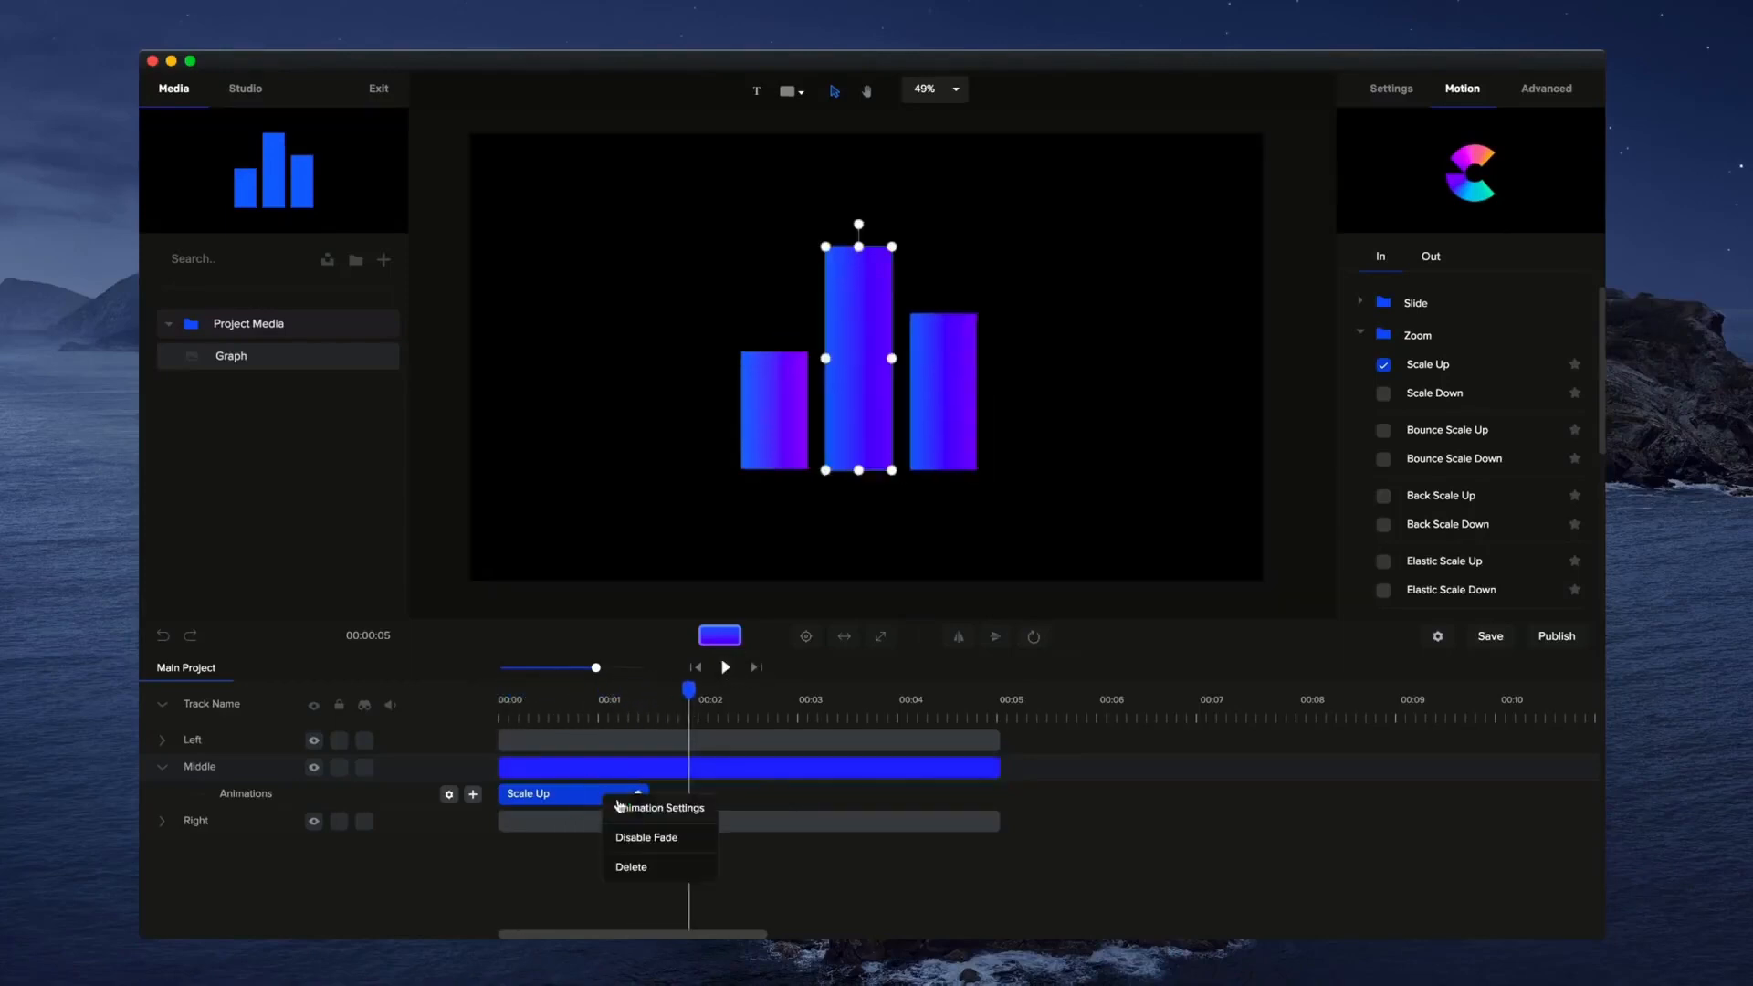
{"action": "left_click", "coordinate": [659, 867]}
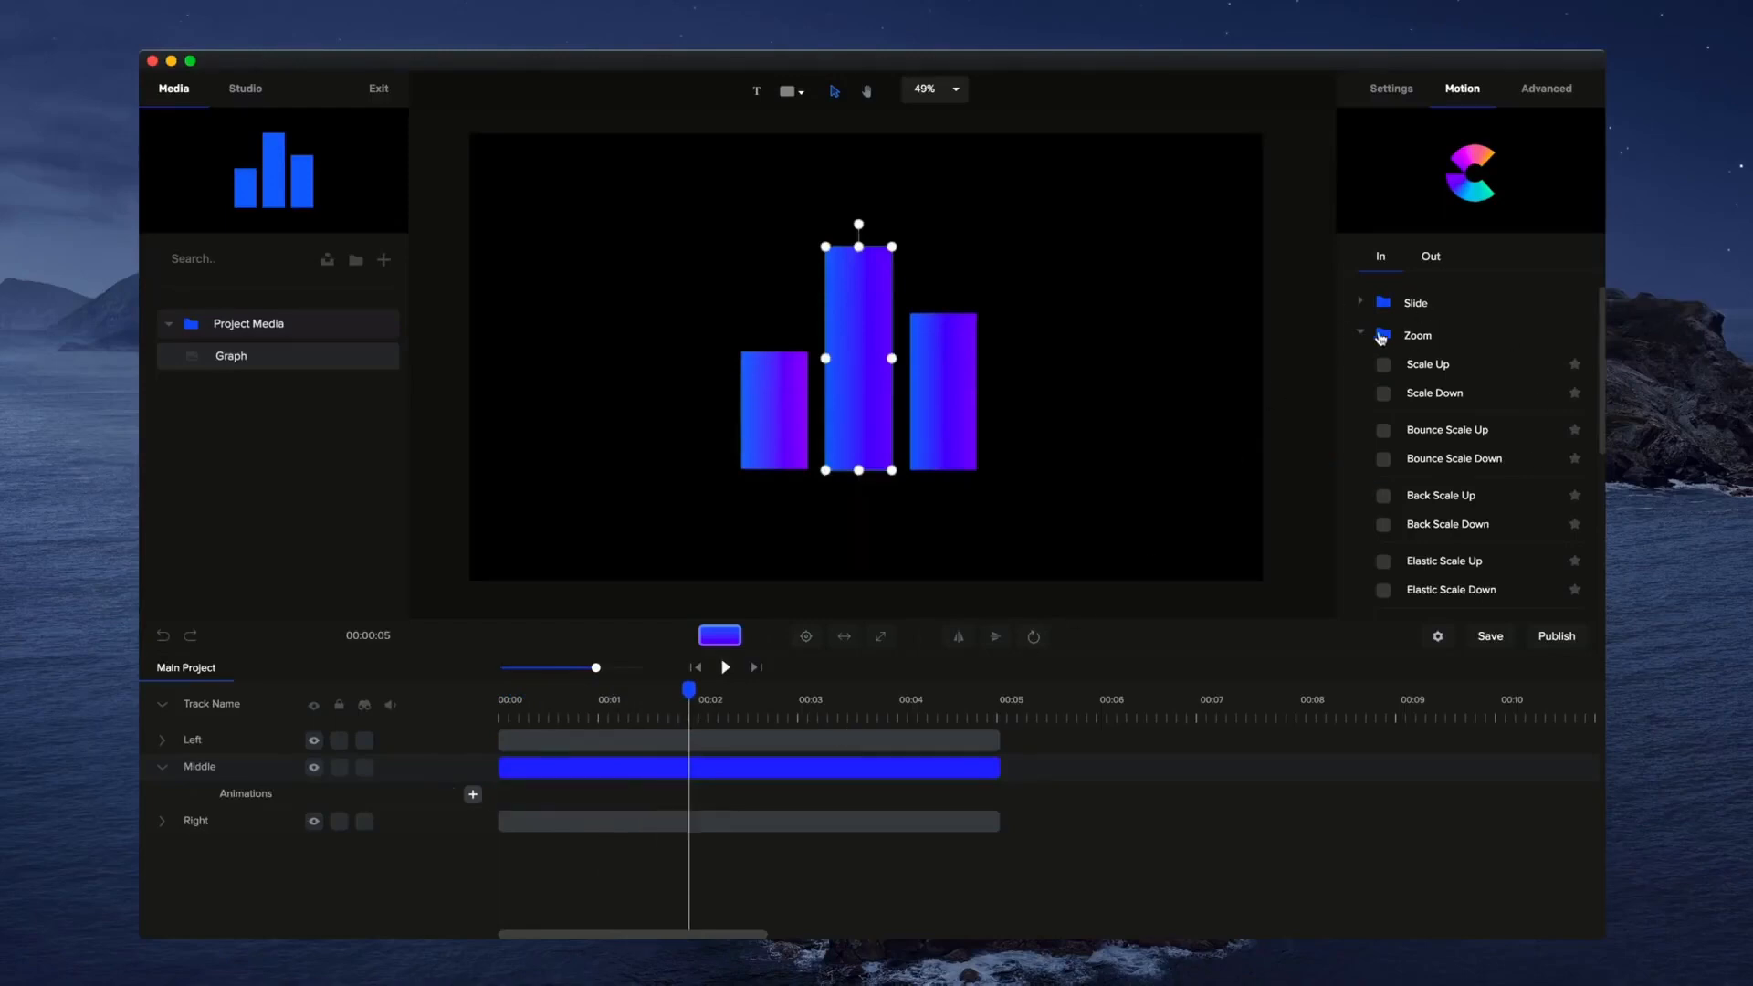
{"action": "left_click", "coordinate": [1360, 335]}
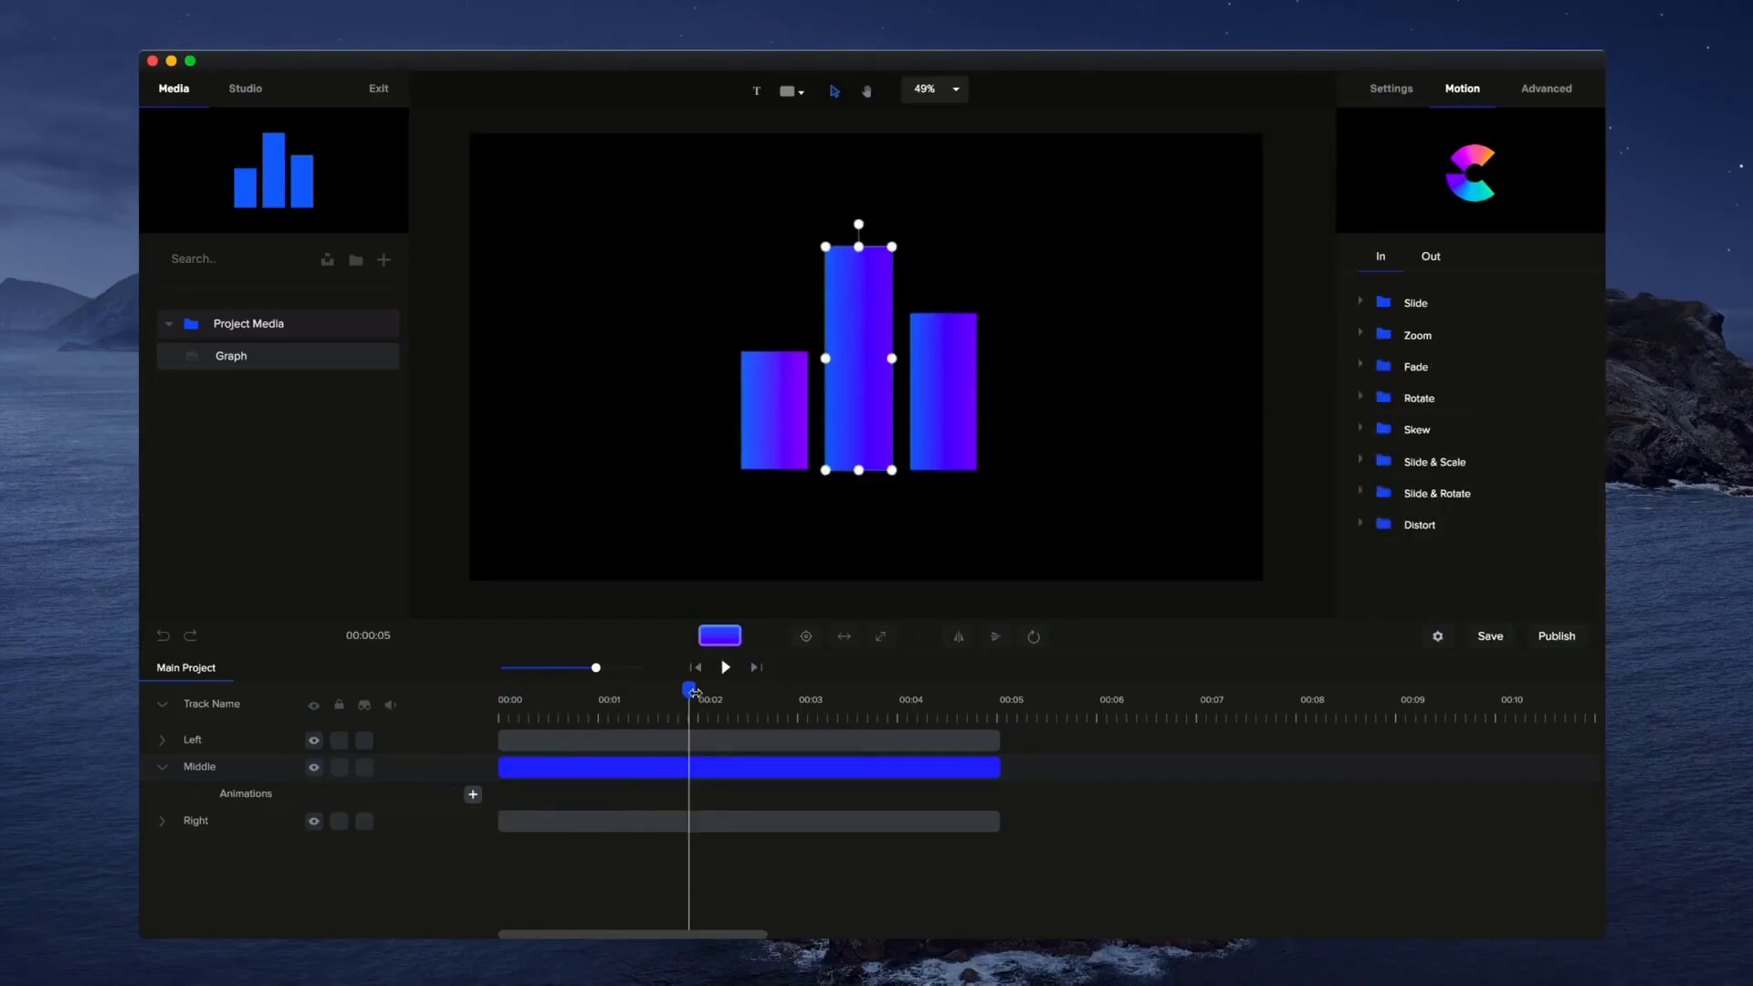
{"action": "left_click", "coordinate": [1362, 526]}
{"action": "scroll", "coordinate": [1436, 538], "scroll_direction": "down", "scroll_amount": 1}
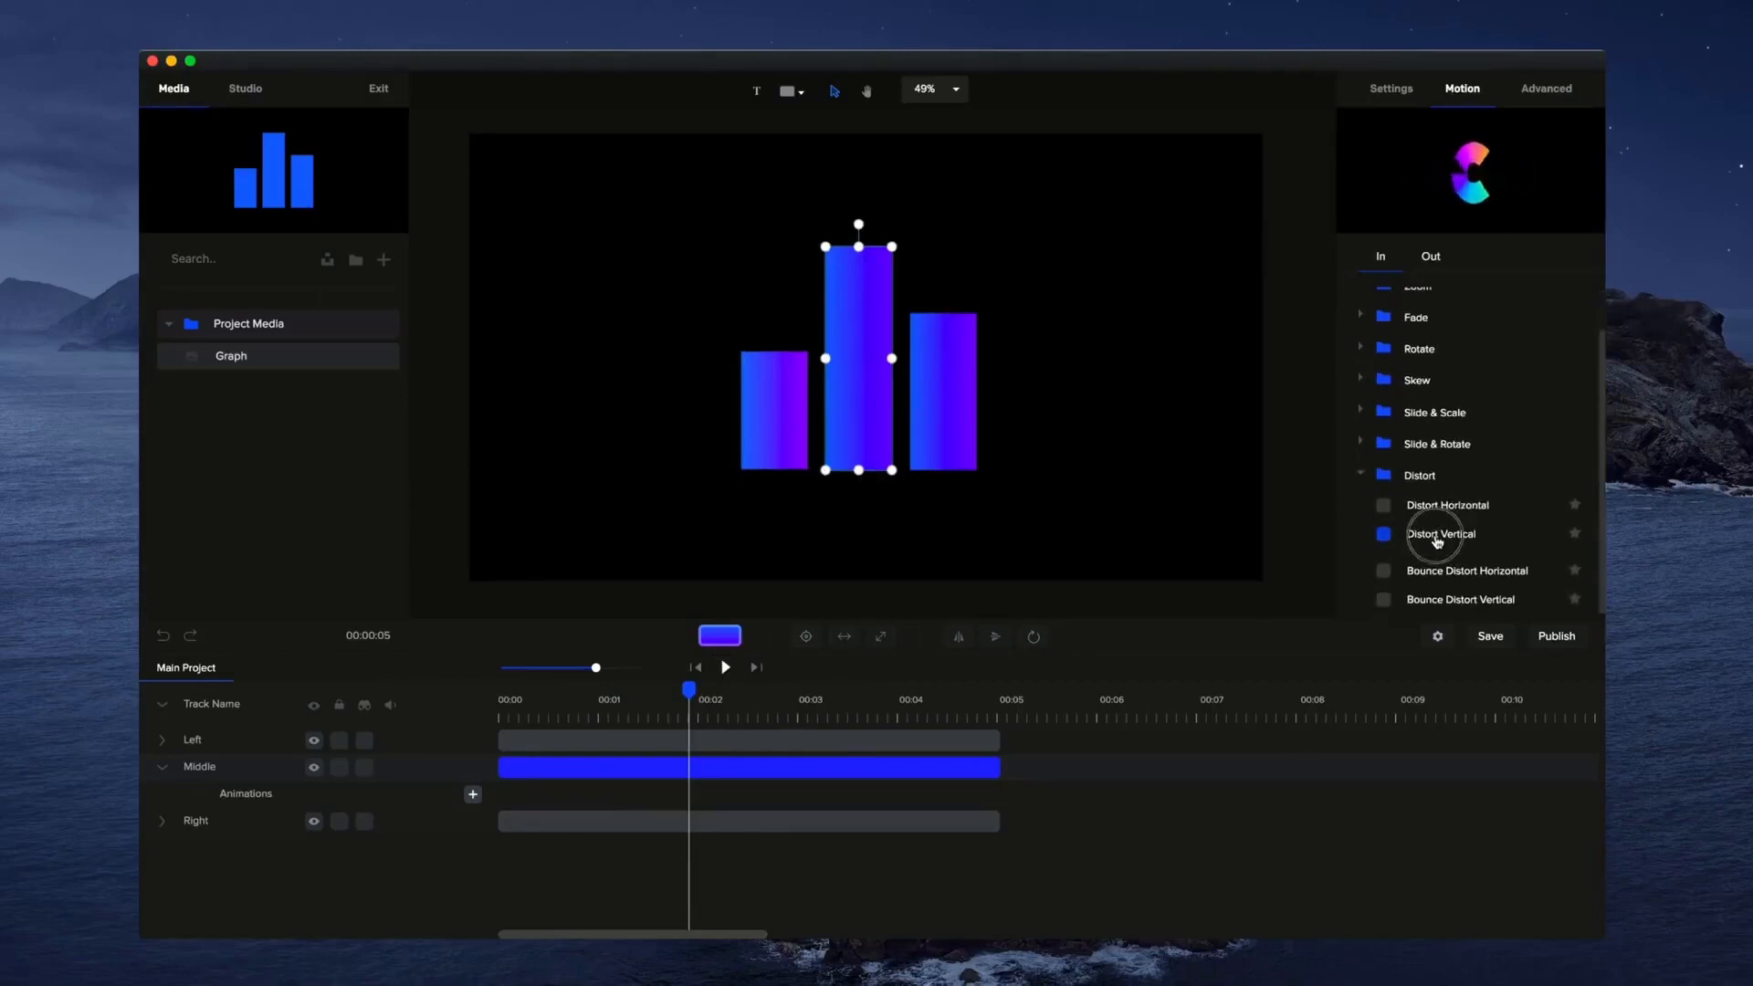
{"action": "left_click", "coordinate": [1384, 535]}
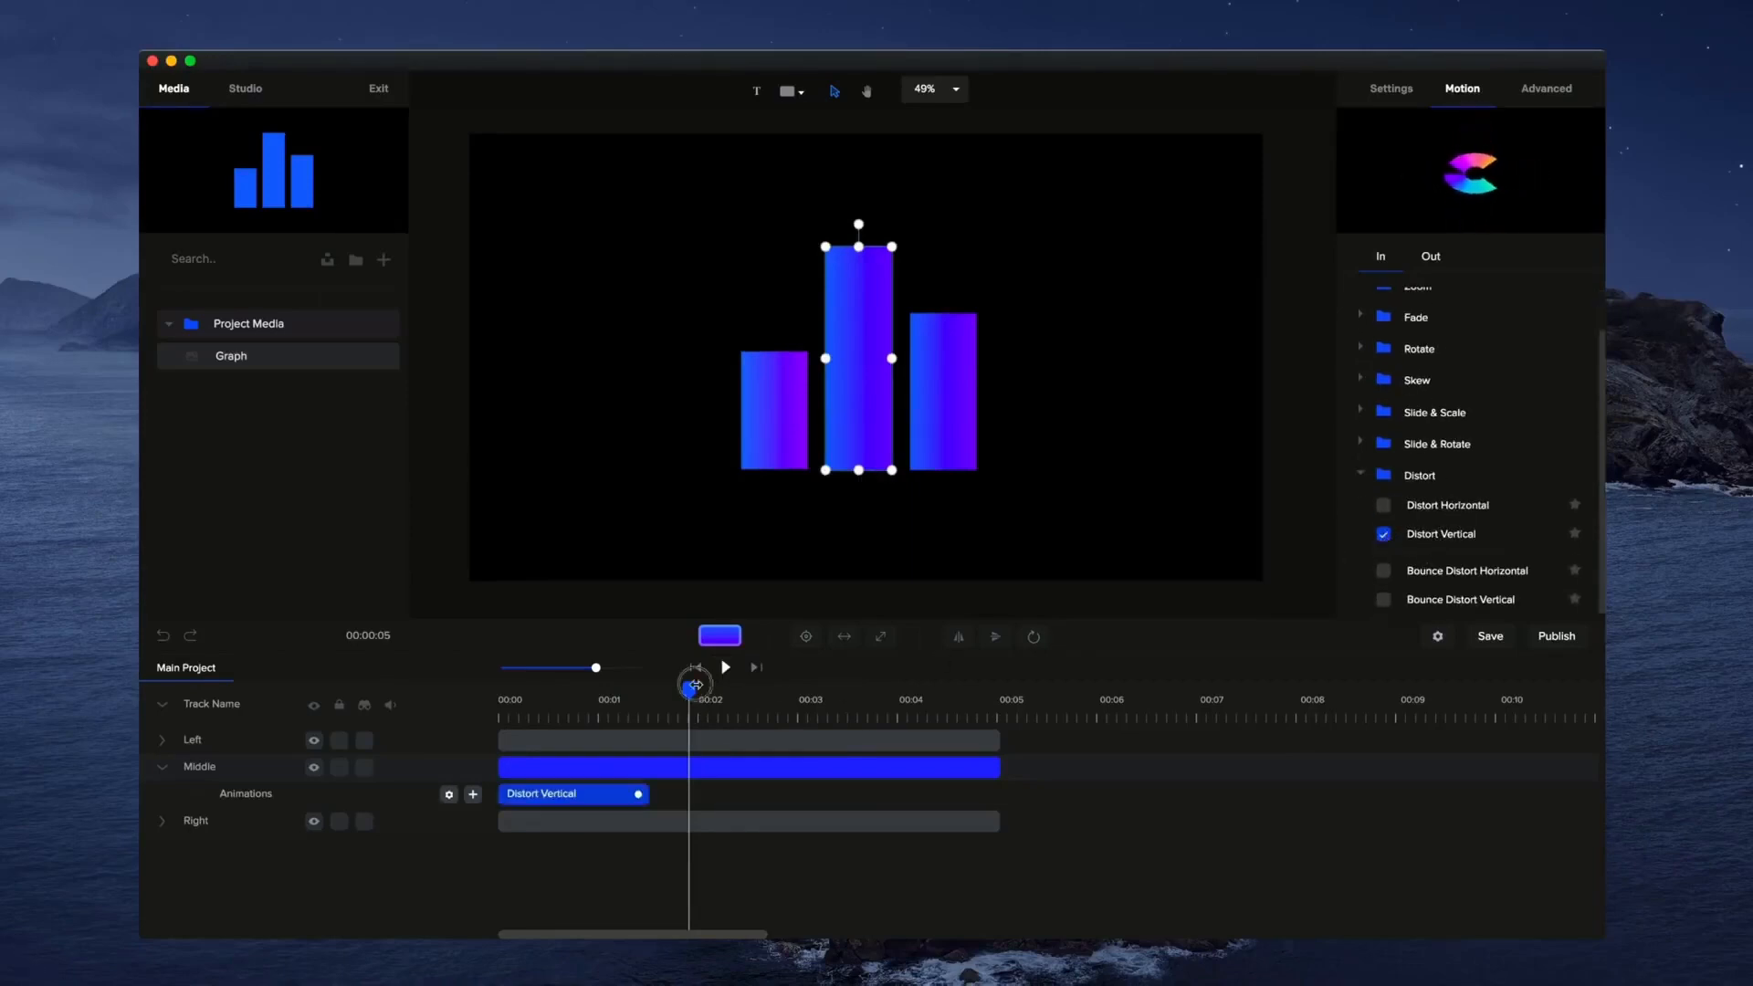
Preview the middle bar's Distort Vertical animation, shorten it to about 0.8 seconds and return the playhead to the start.
{"action": "left_click_drag", "start_coordinate": [689, 689], "coordinate": [457, 688]}
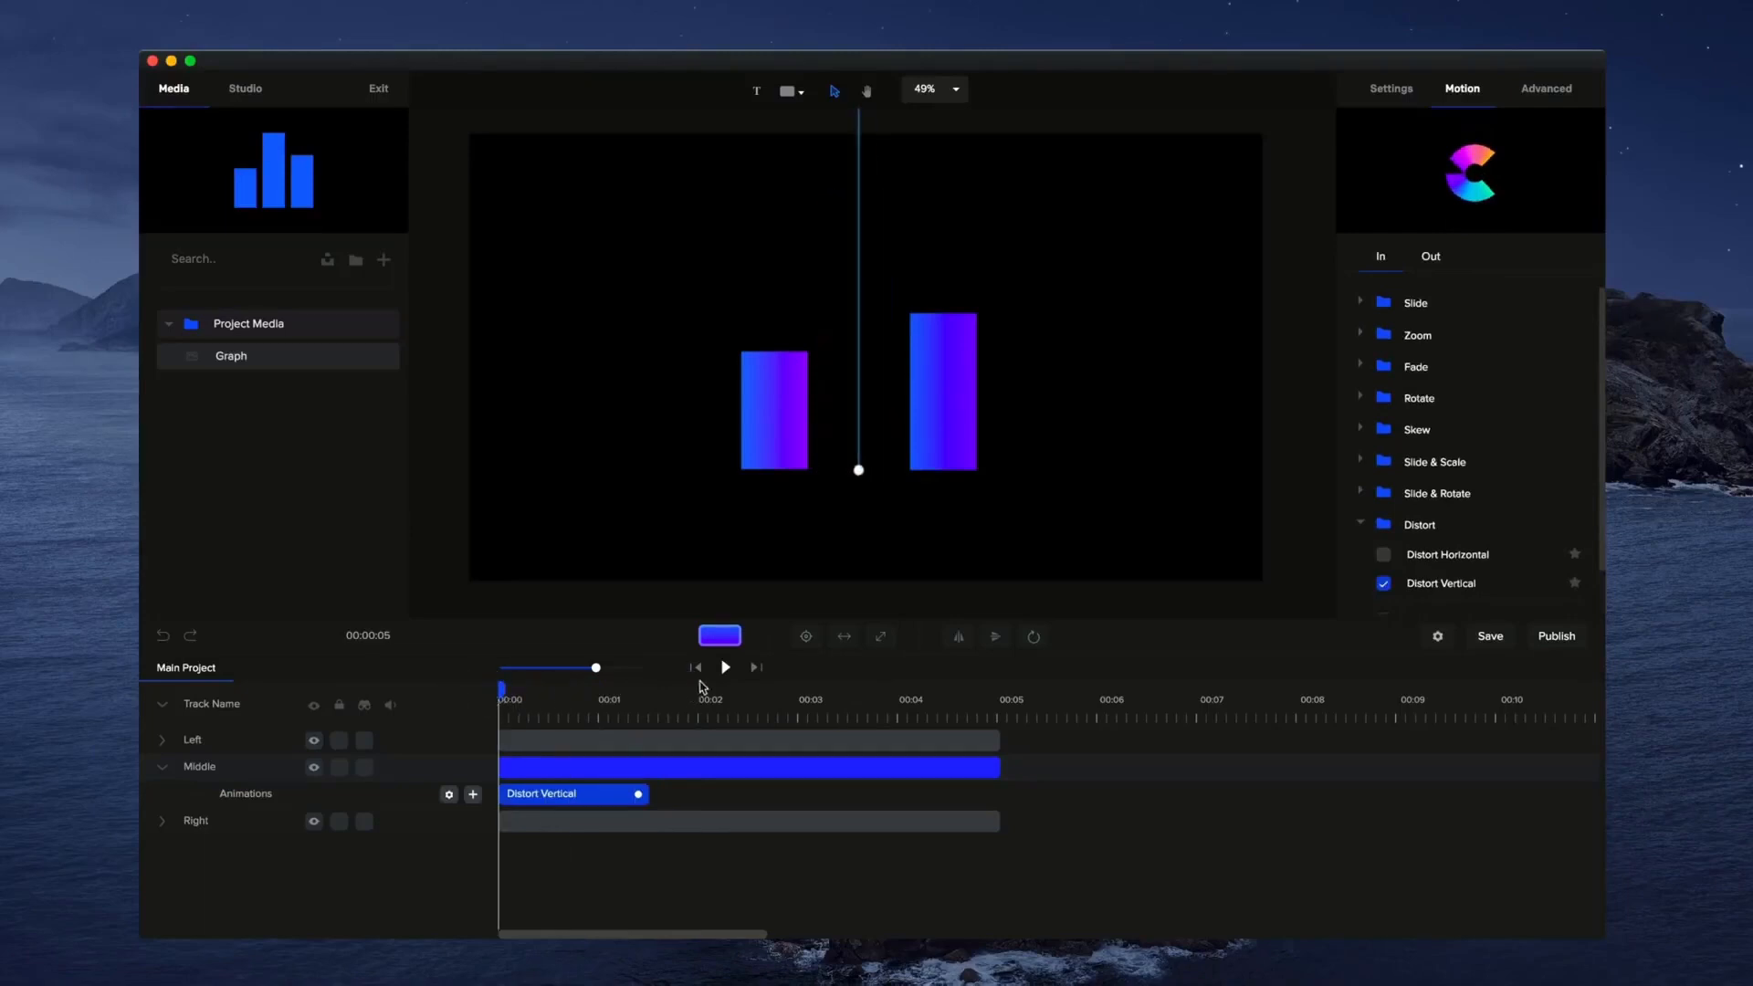
{"action": "left_click", "coordinate": [726, 667]}
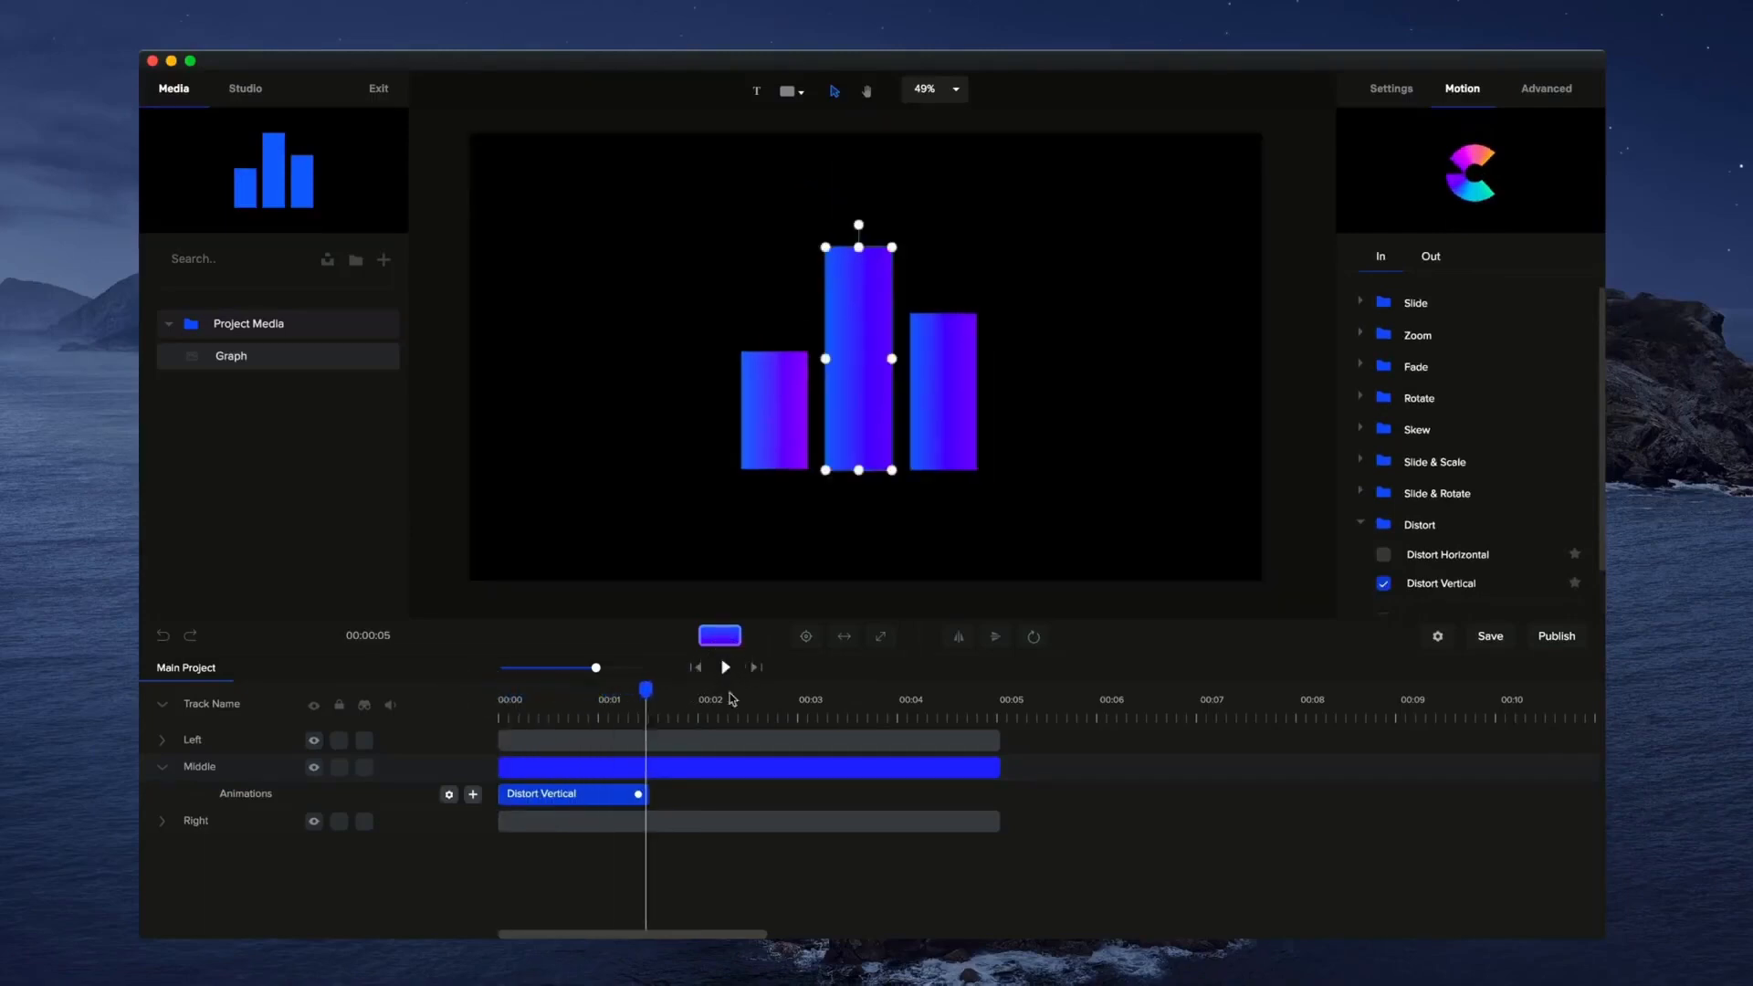
{"action": "left_click_drag", "start_coordinate": [638, 793], "coordinate": [584, 798]}
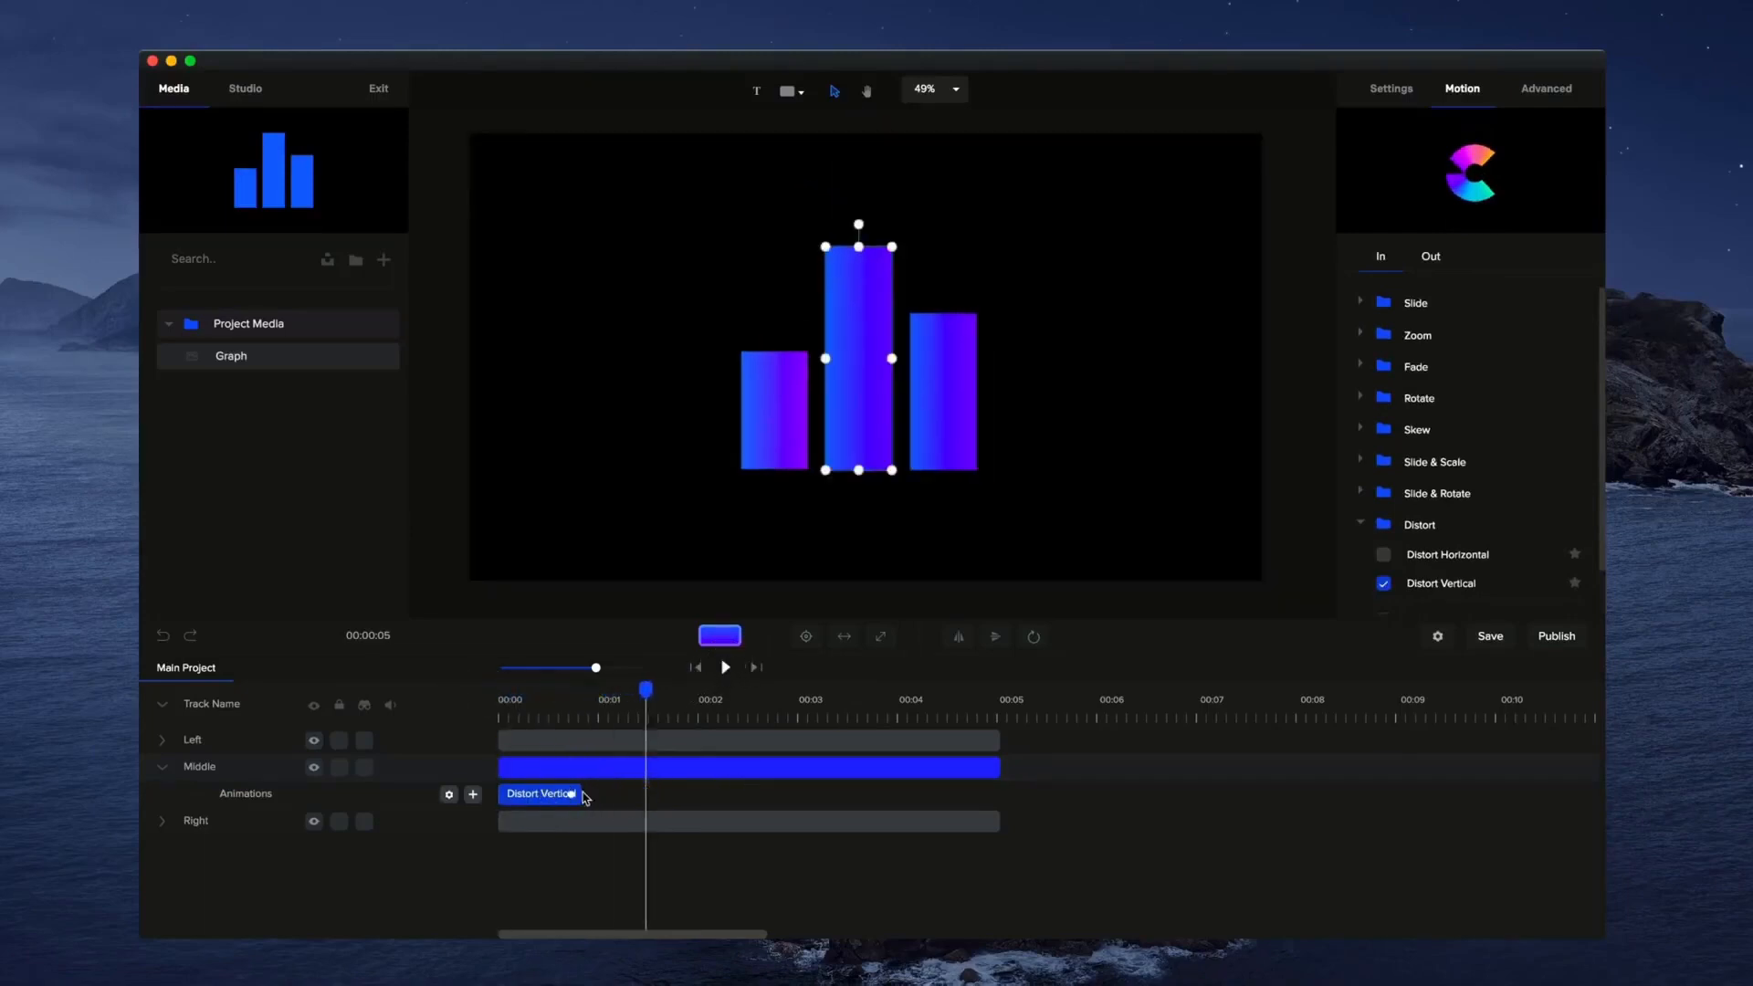
{"action": "left_click", "coordinate": [696, 668]}
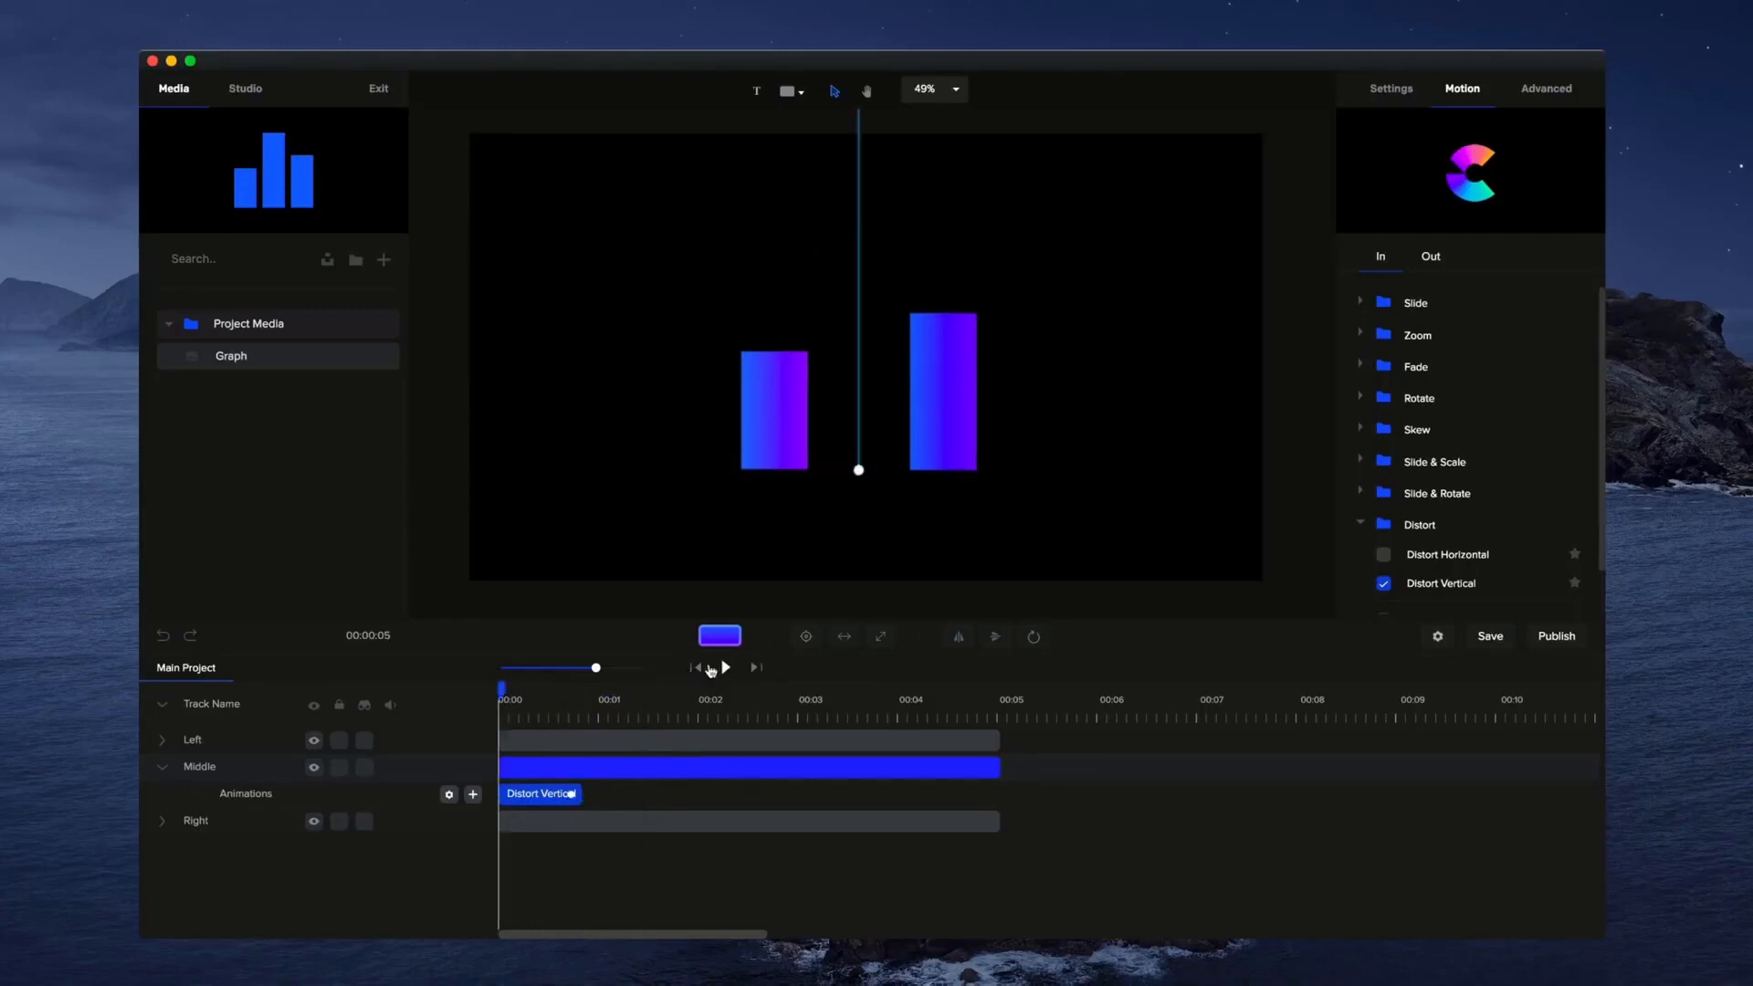
Apply the Distort Vertical entrance animation to the bar on the Right track.
{"action": "left_click", "coordinate": [527, 739]}
{"action": "scroll", "coordinate": [1443, 566], "scroll_direction": "down", "scroll_amount": 2}
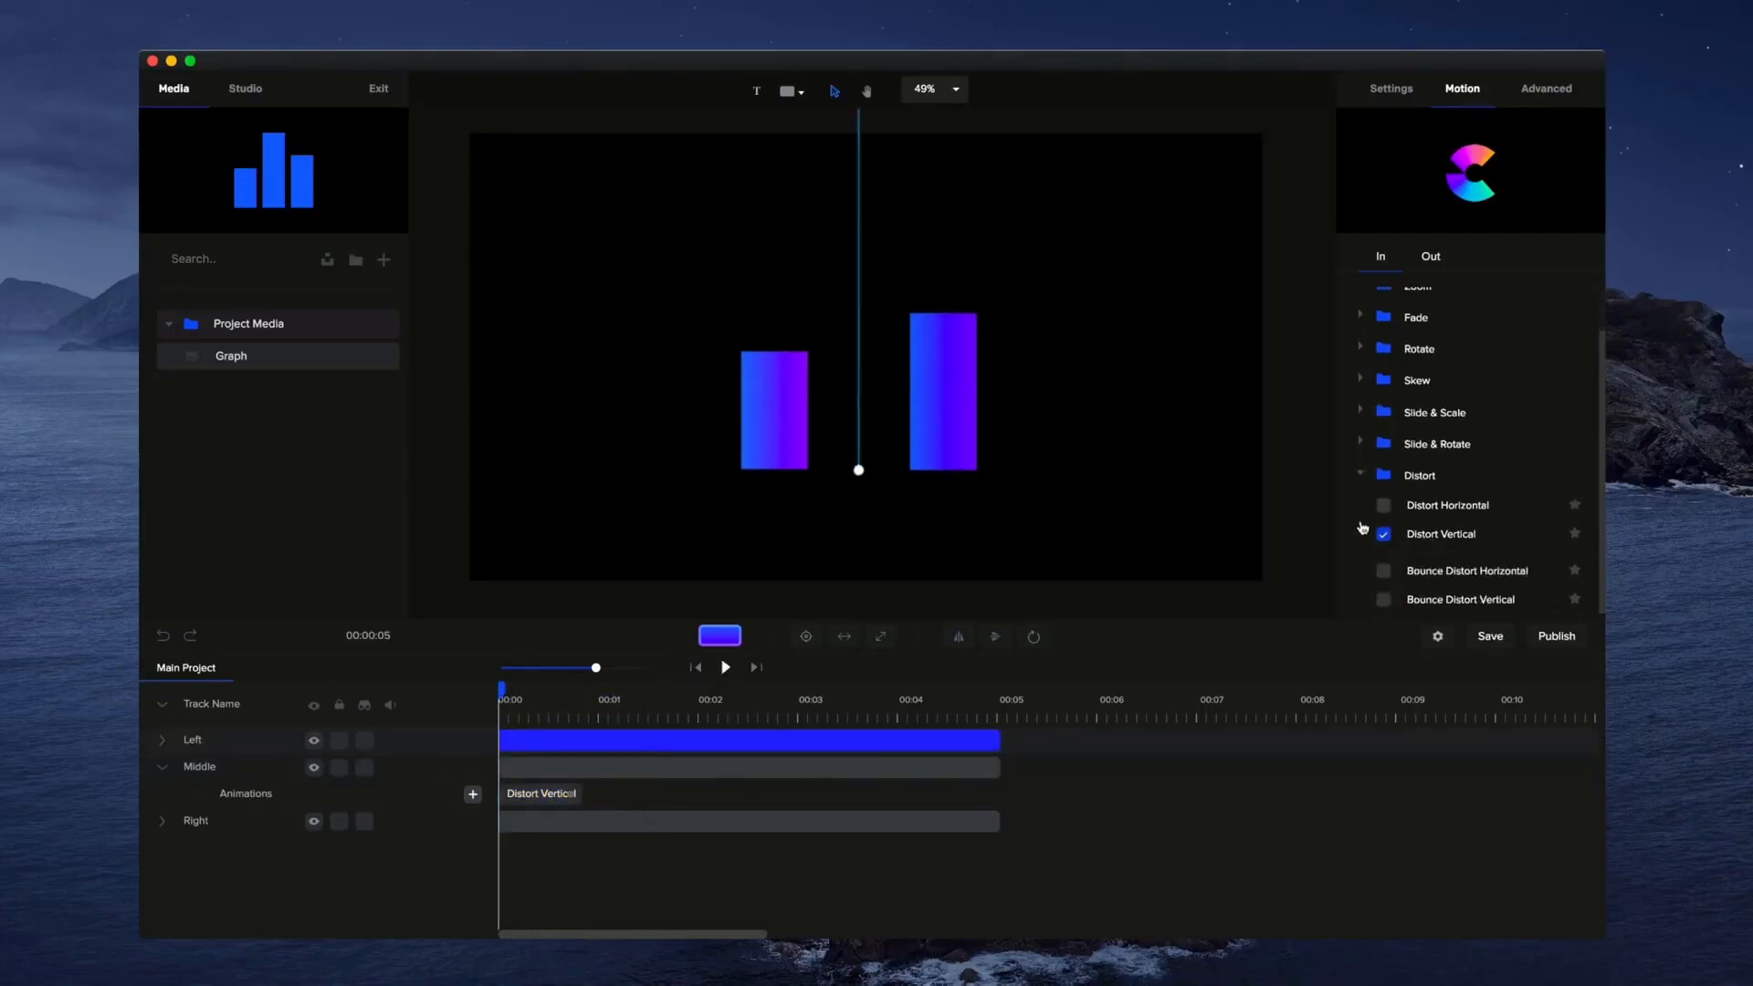
{"action": "left_click", "coordinate": [591, 820]}
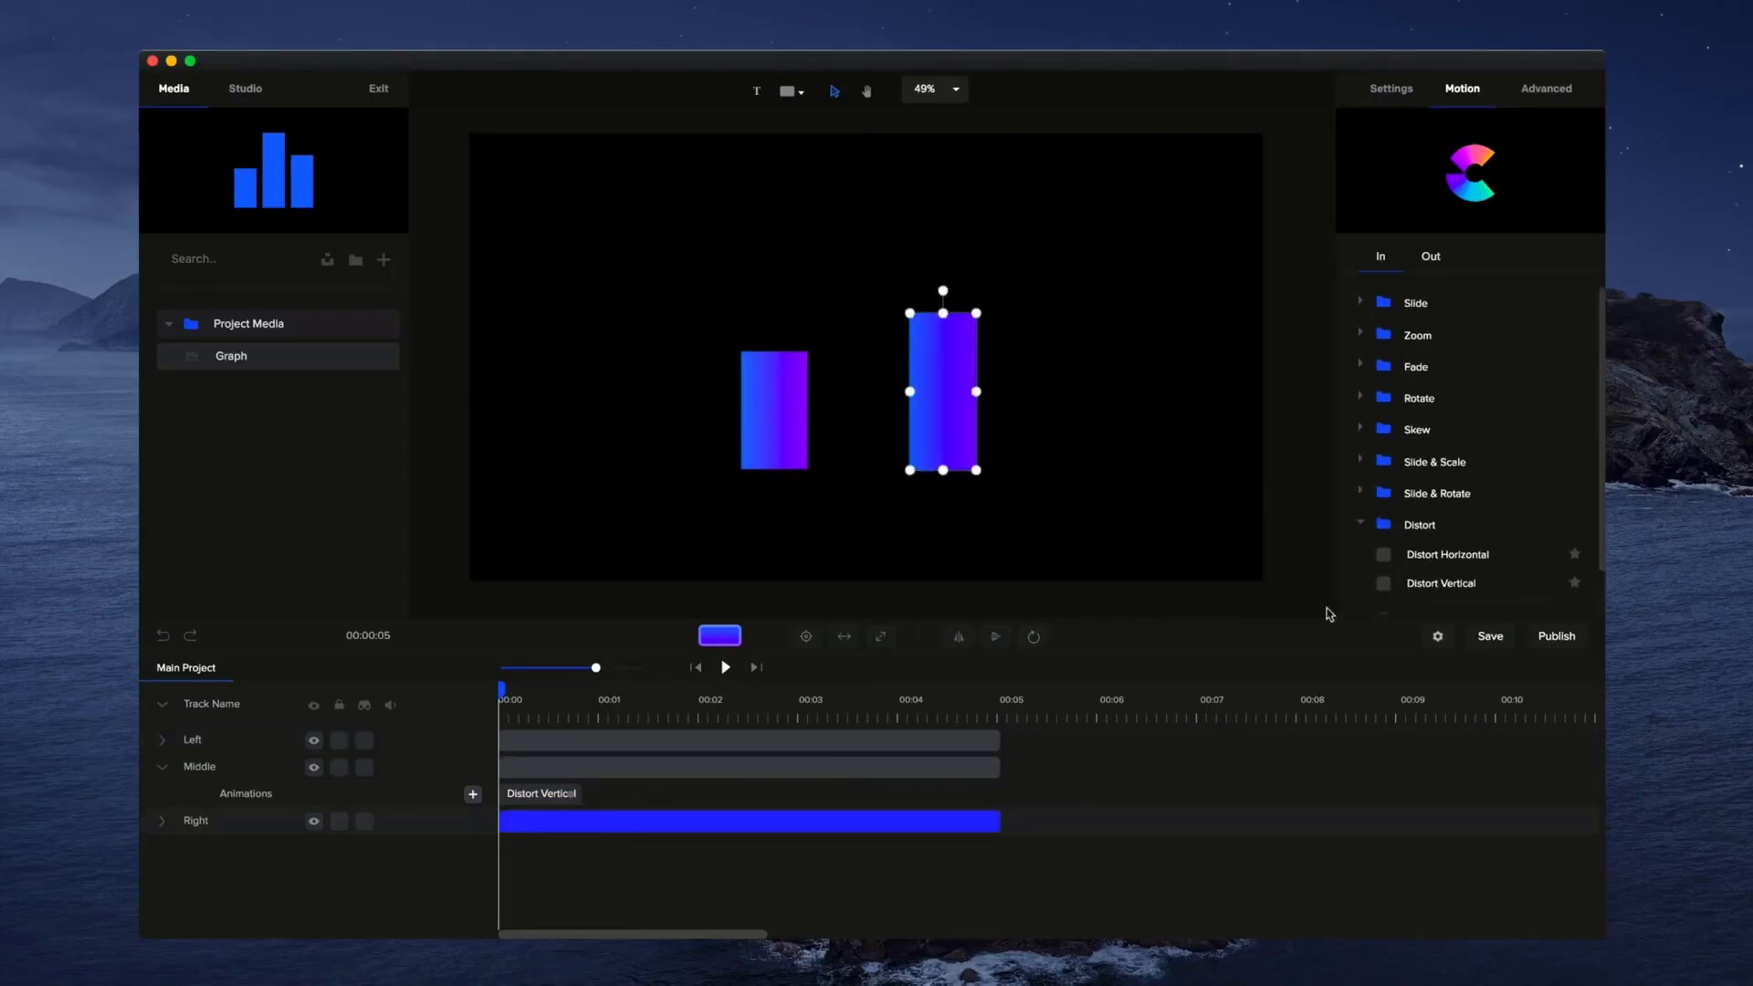
{"action": "scroll", "coordinate": [1448, 538], "scroll_direction": "down", "scroll_amount": 1}
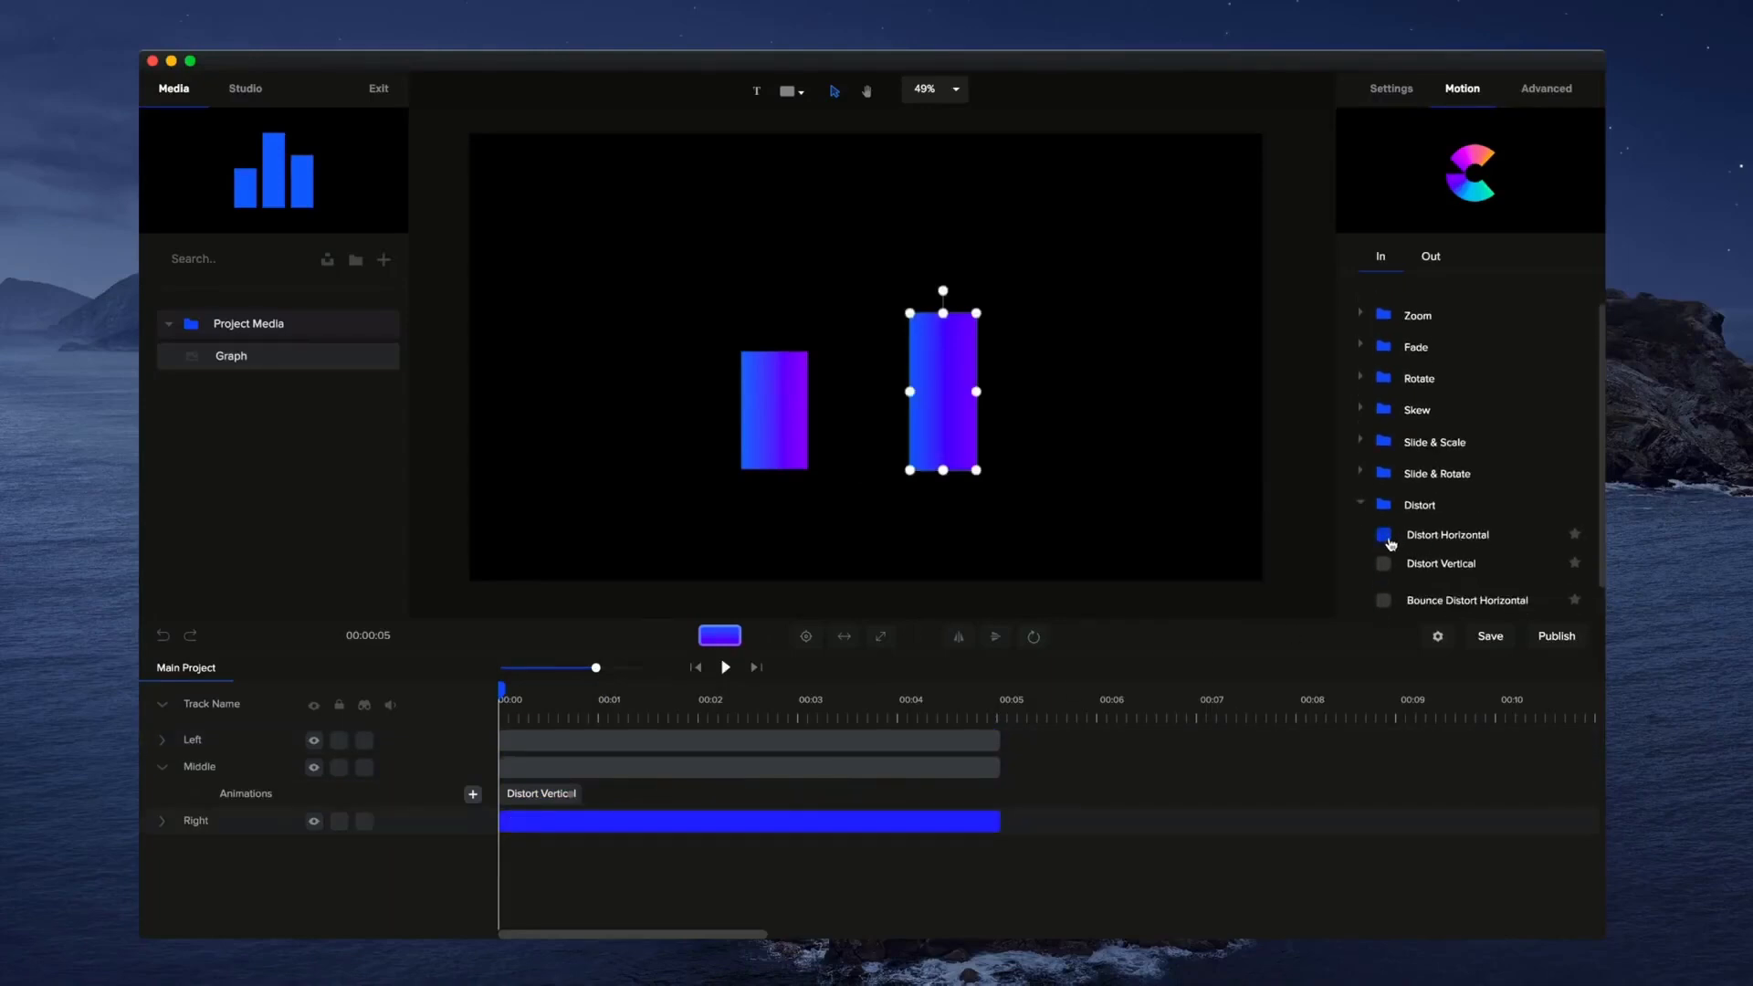
{"action": "left_click", "coordinate": [1385, 537]}
{"action": "left_click", "coordinate": [1384, 564]}
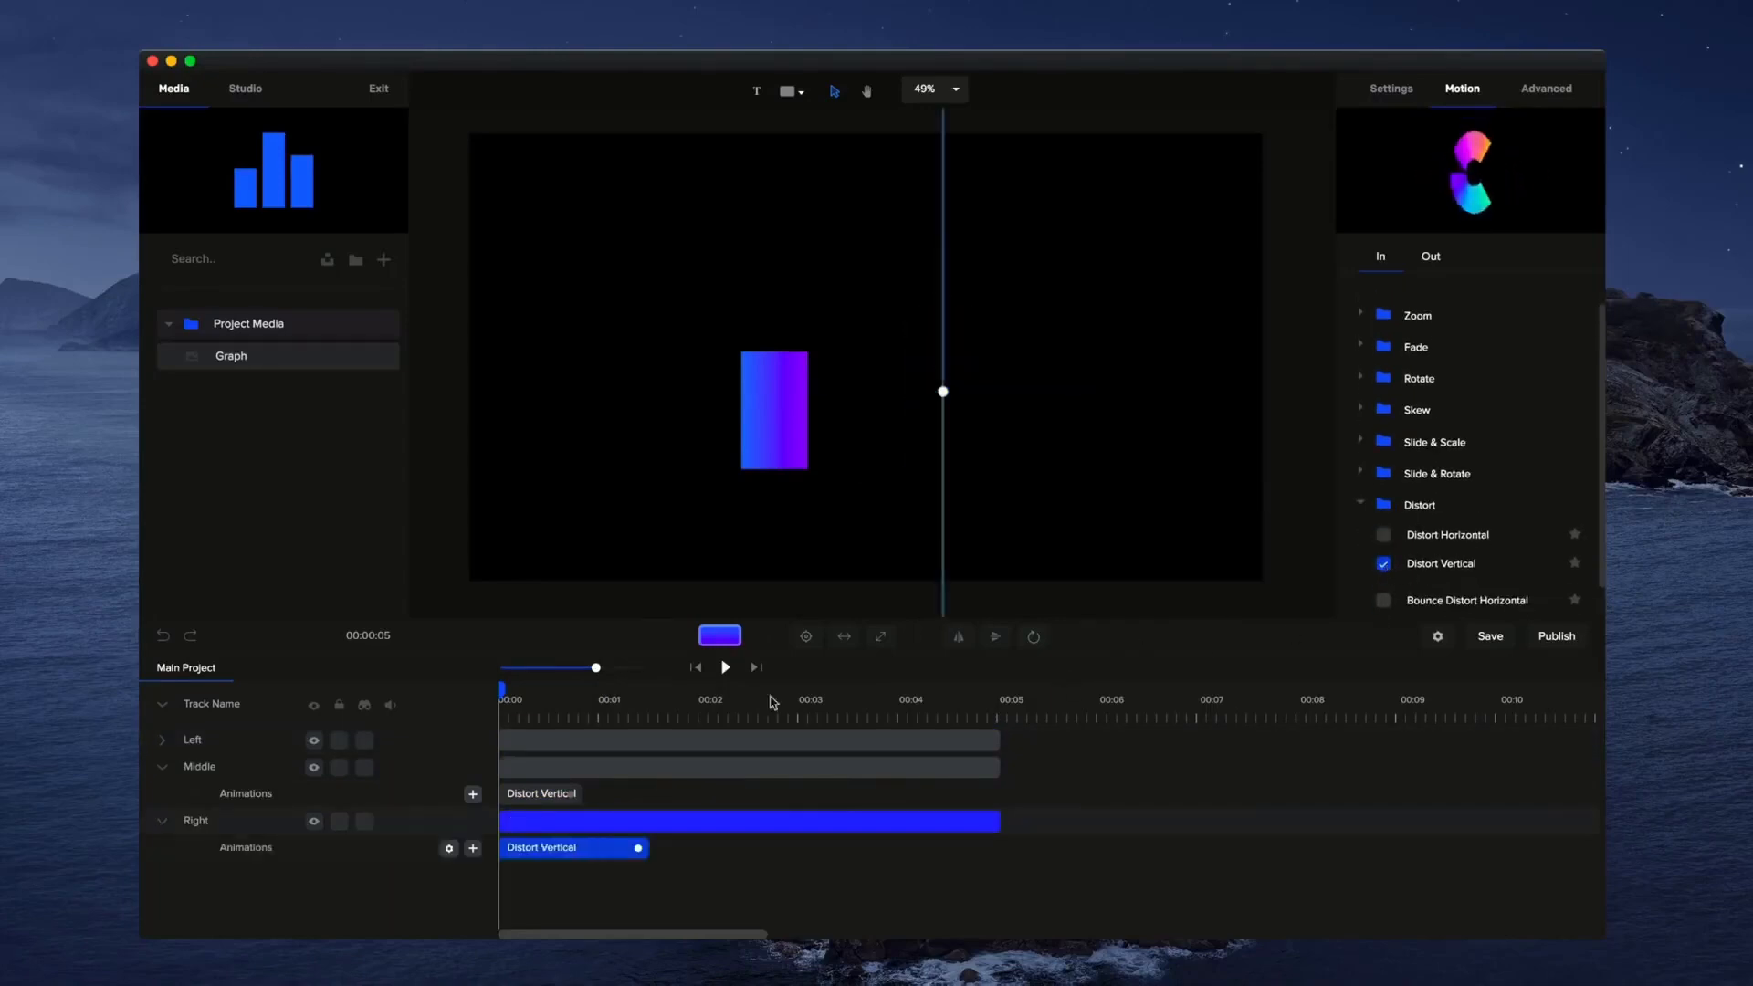
Apply the Distort Horizontal entrance animation to the bar on the Left track.
{"action": "left_click", "coordinate": [657, 735]}
{"action": "left_click", "coordinate": [673, 735]}
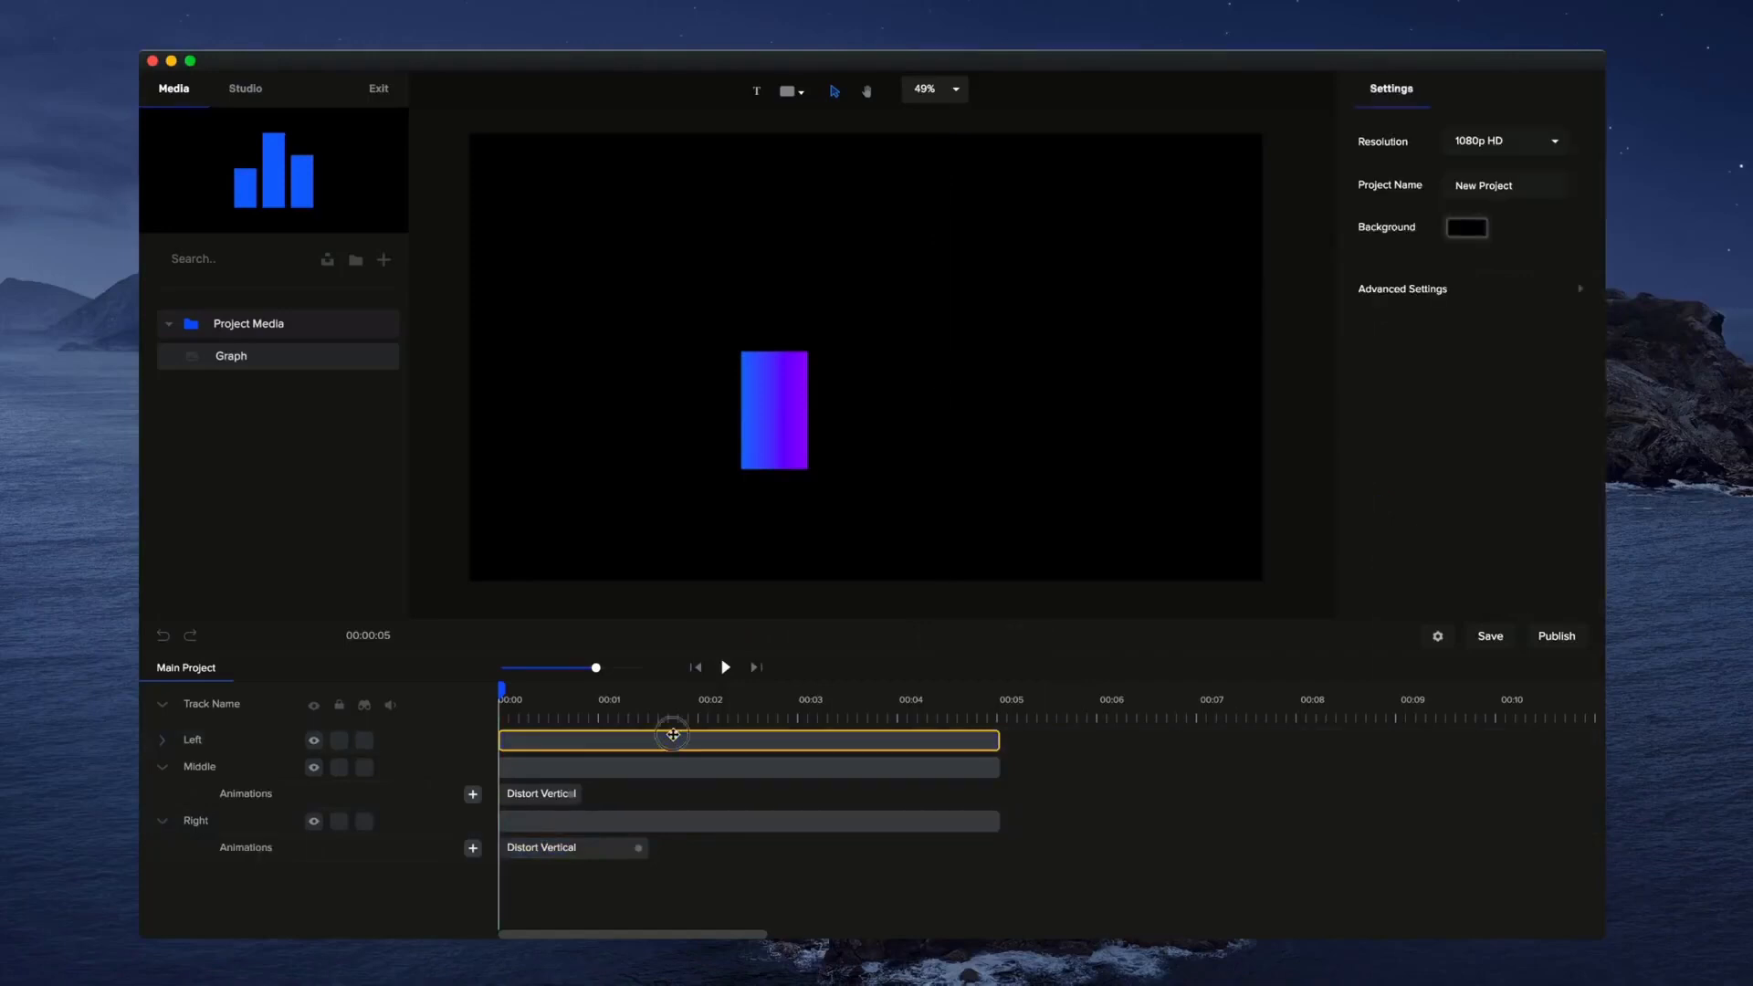
{"action": "left_click", "coordinate": [673, 734]}
{"action": "left_click", "coordinate": [1462, 88]}
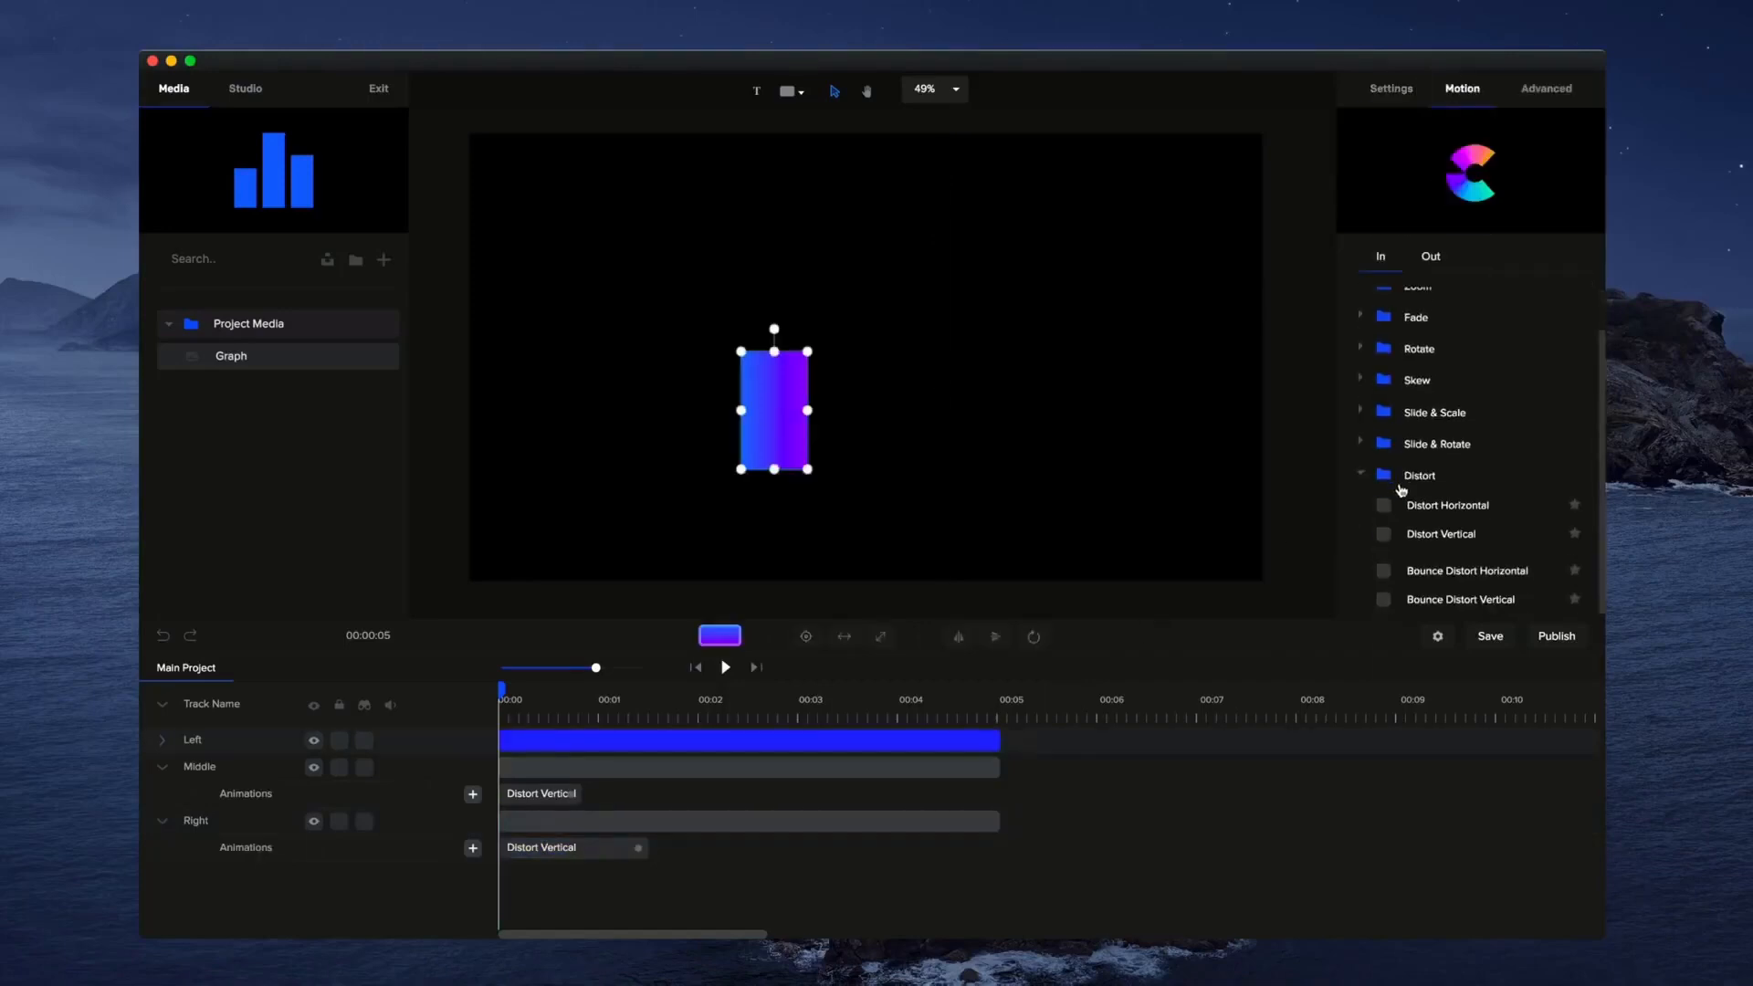
{"action": "left_click", "coordinate": [1384, 505]}
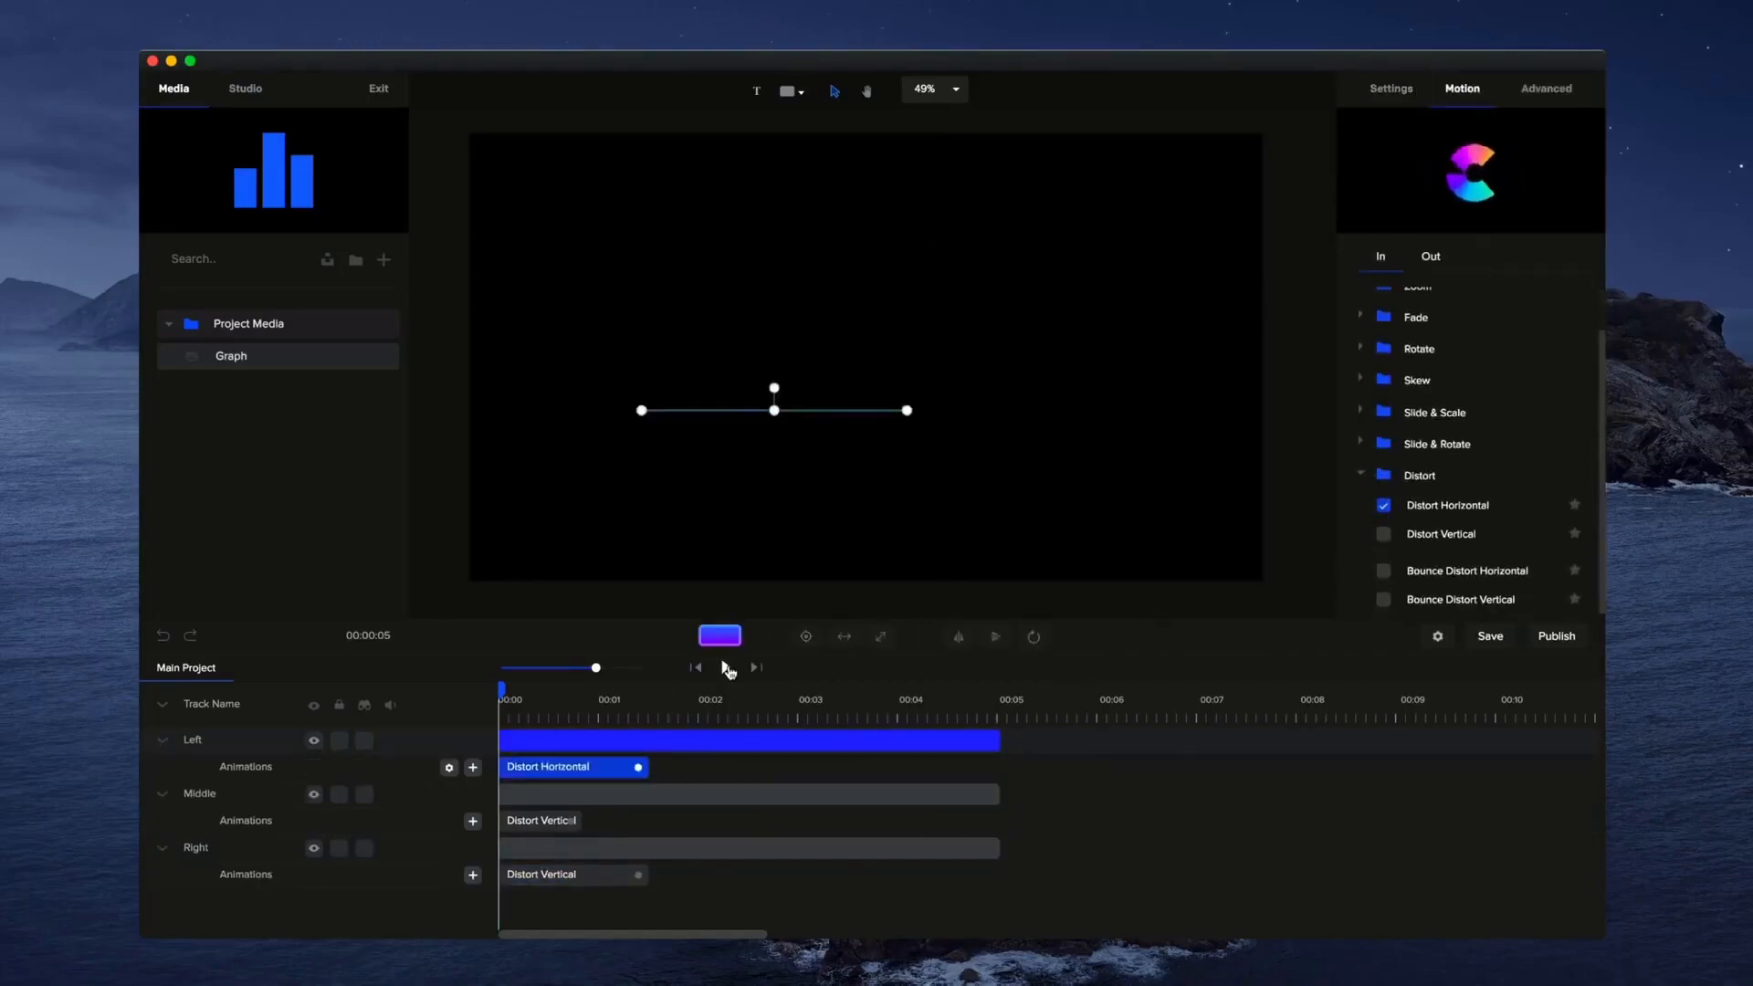
Shorten the Left and Right bars' distort animations to about 0.8 seconds each and preview all three bars.
{"action": "left_click_drag", "start_coordinate": [638, 767], "coordinate": [566, 769]}
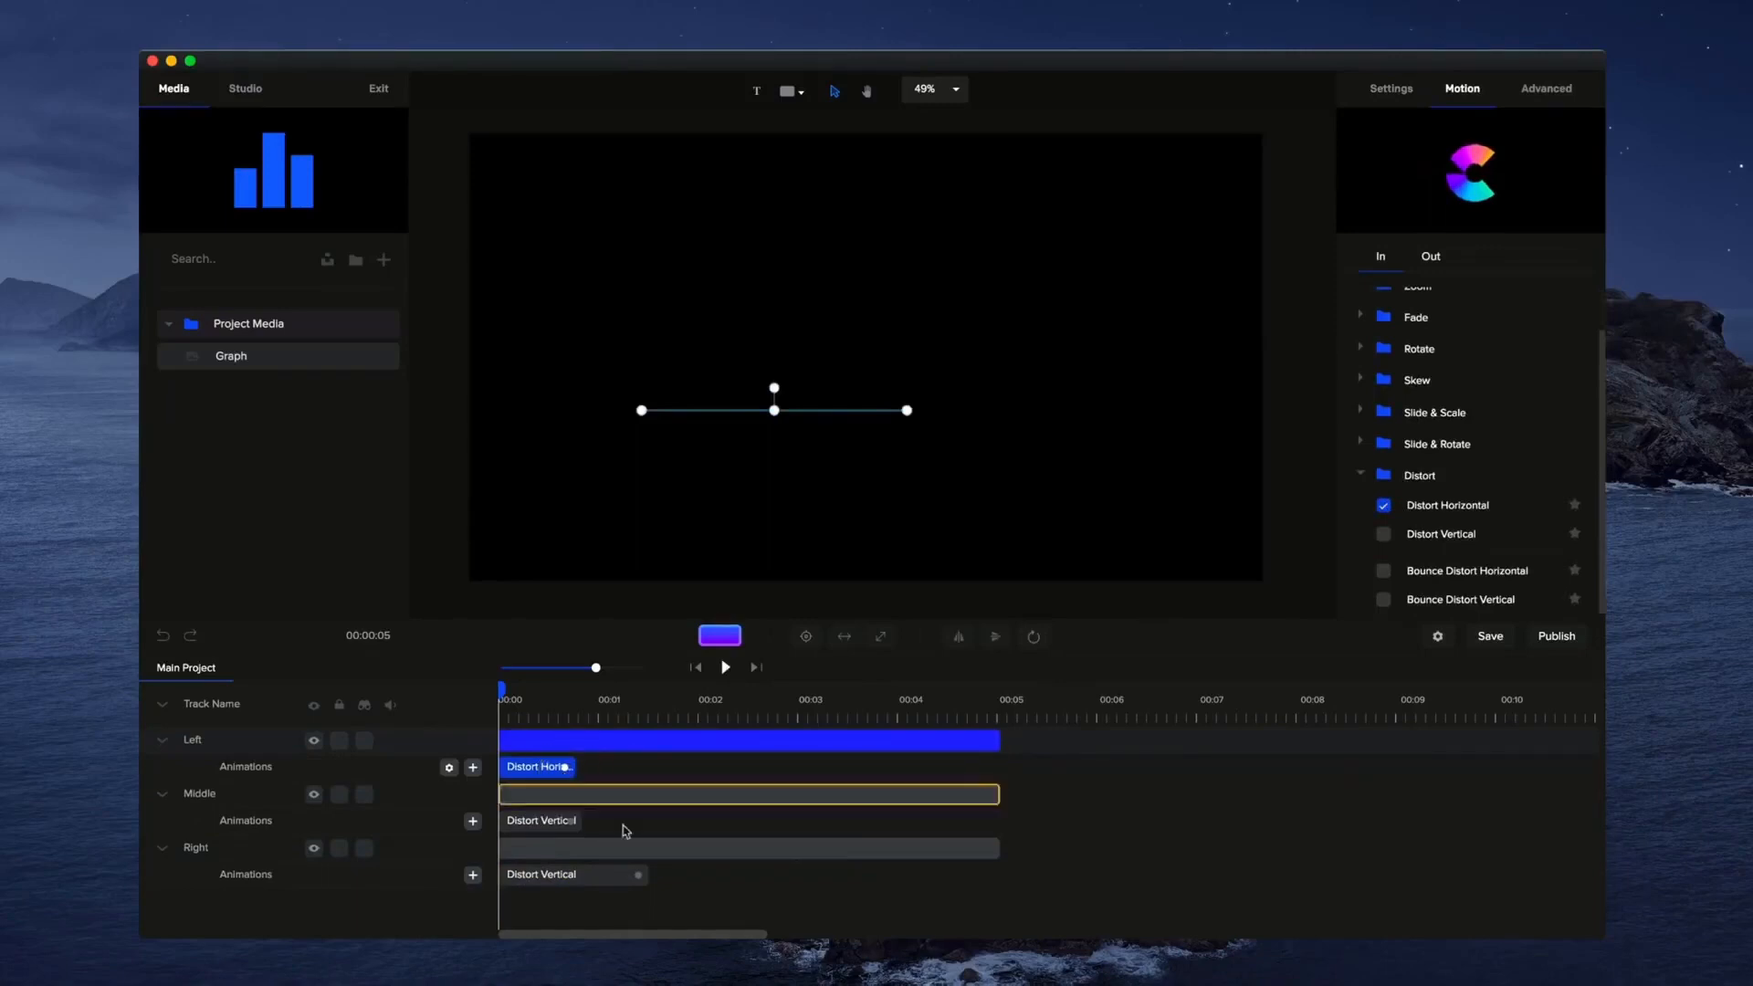
{"action": "left_click_drag", "start_coordinate": [649, 882], "coordinate": [568, 875]}
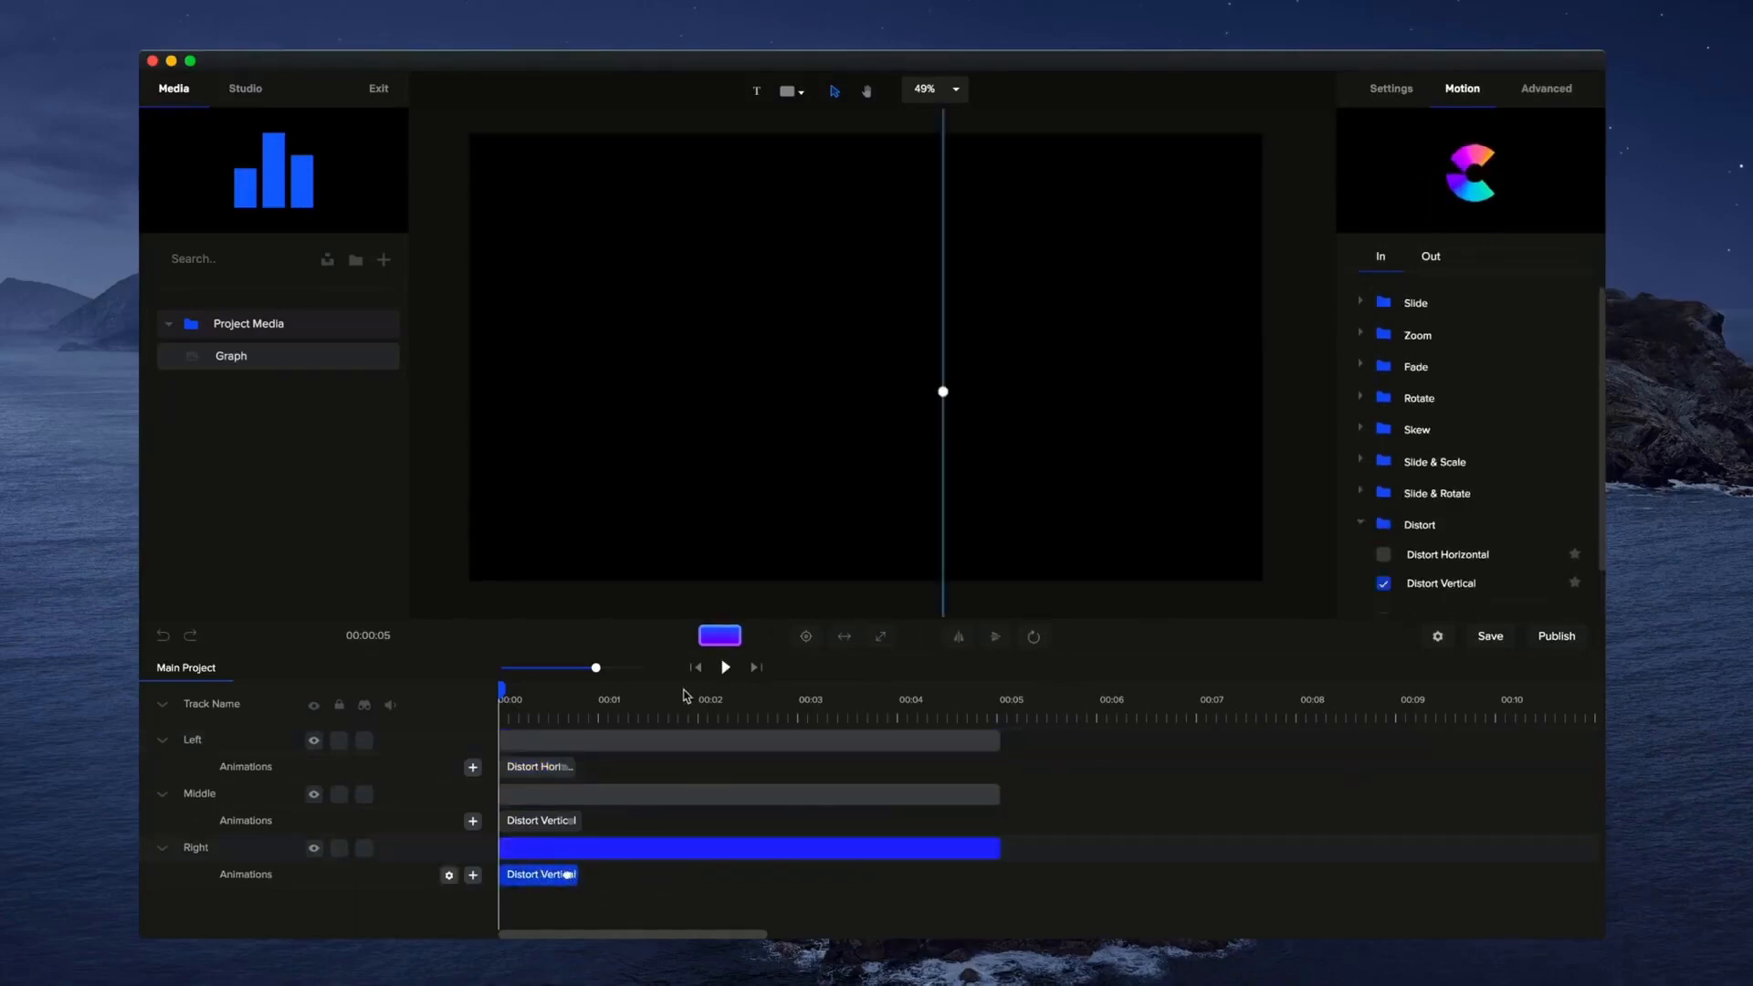
{"action": "left_click", "coordinate": [723, 670]}
{"action": "left_click", "coordinate": [724, 669]}
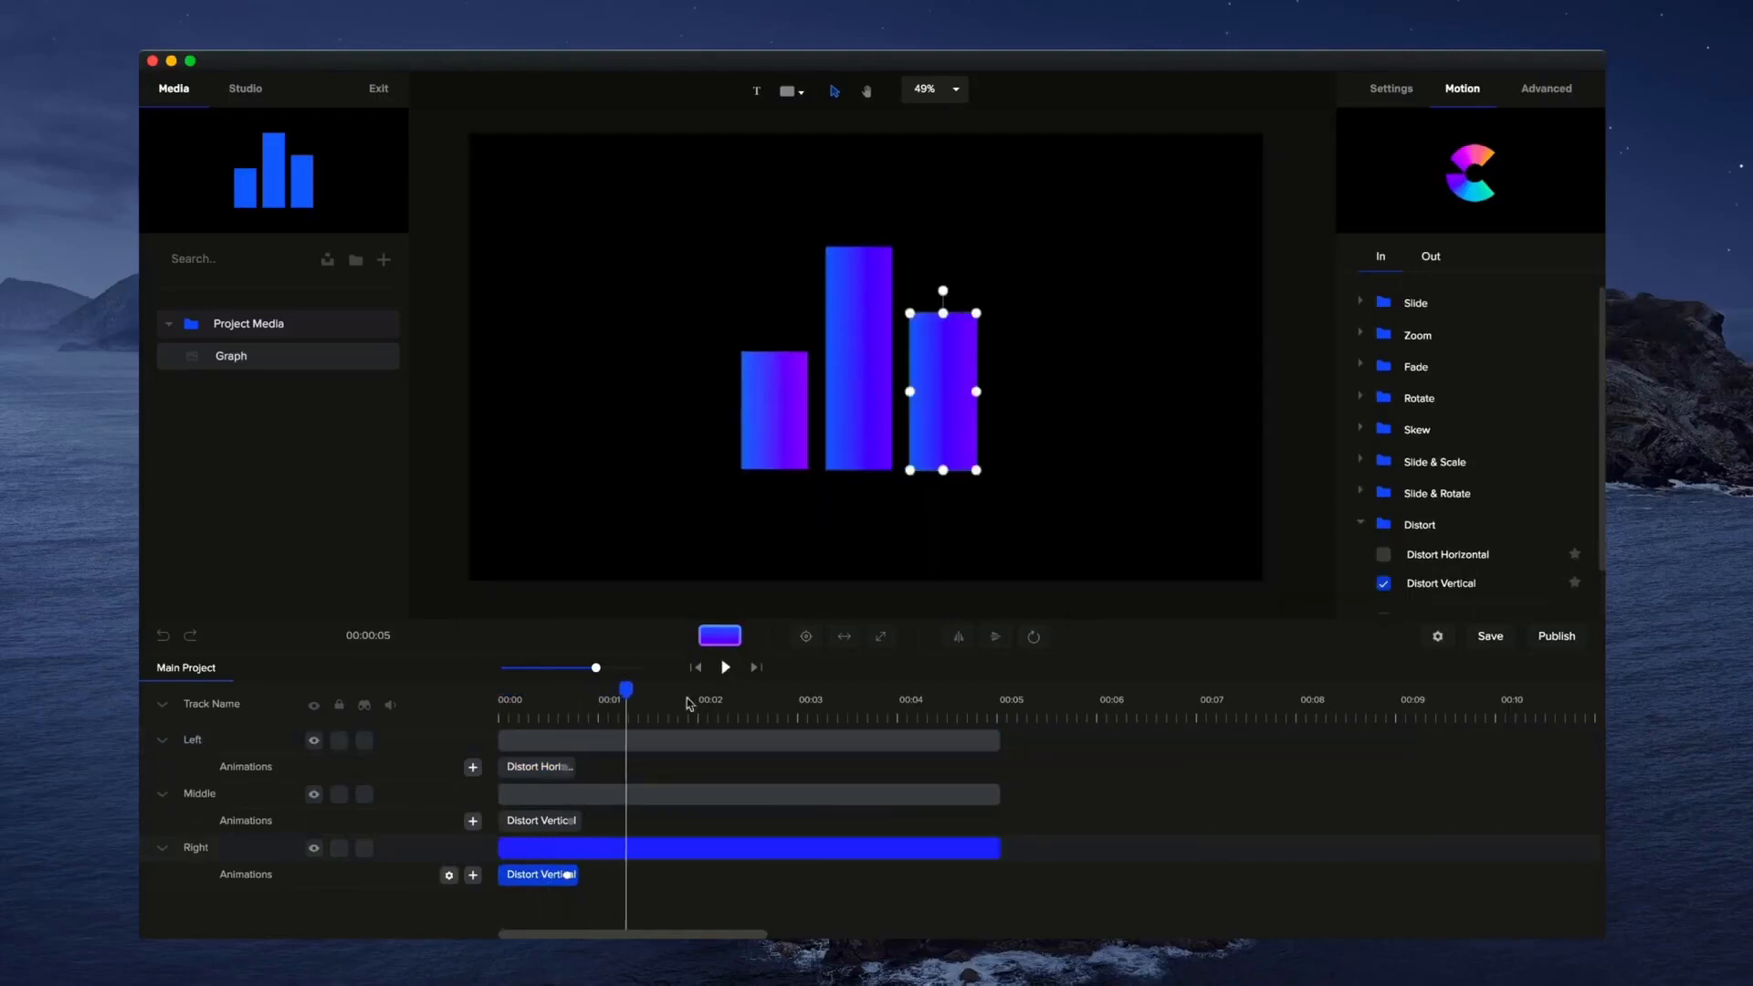
Stagger the clips by trimming the Middle track's start to about 0.17 seconds and the Right track's to about 0.33 seconds.
{"action": "left_click_drag", "start_coordinate": [514, 801], "coordinate": [531, 801]}
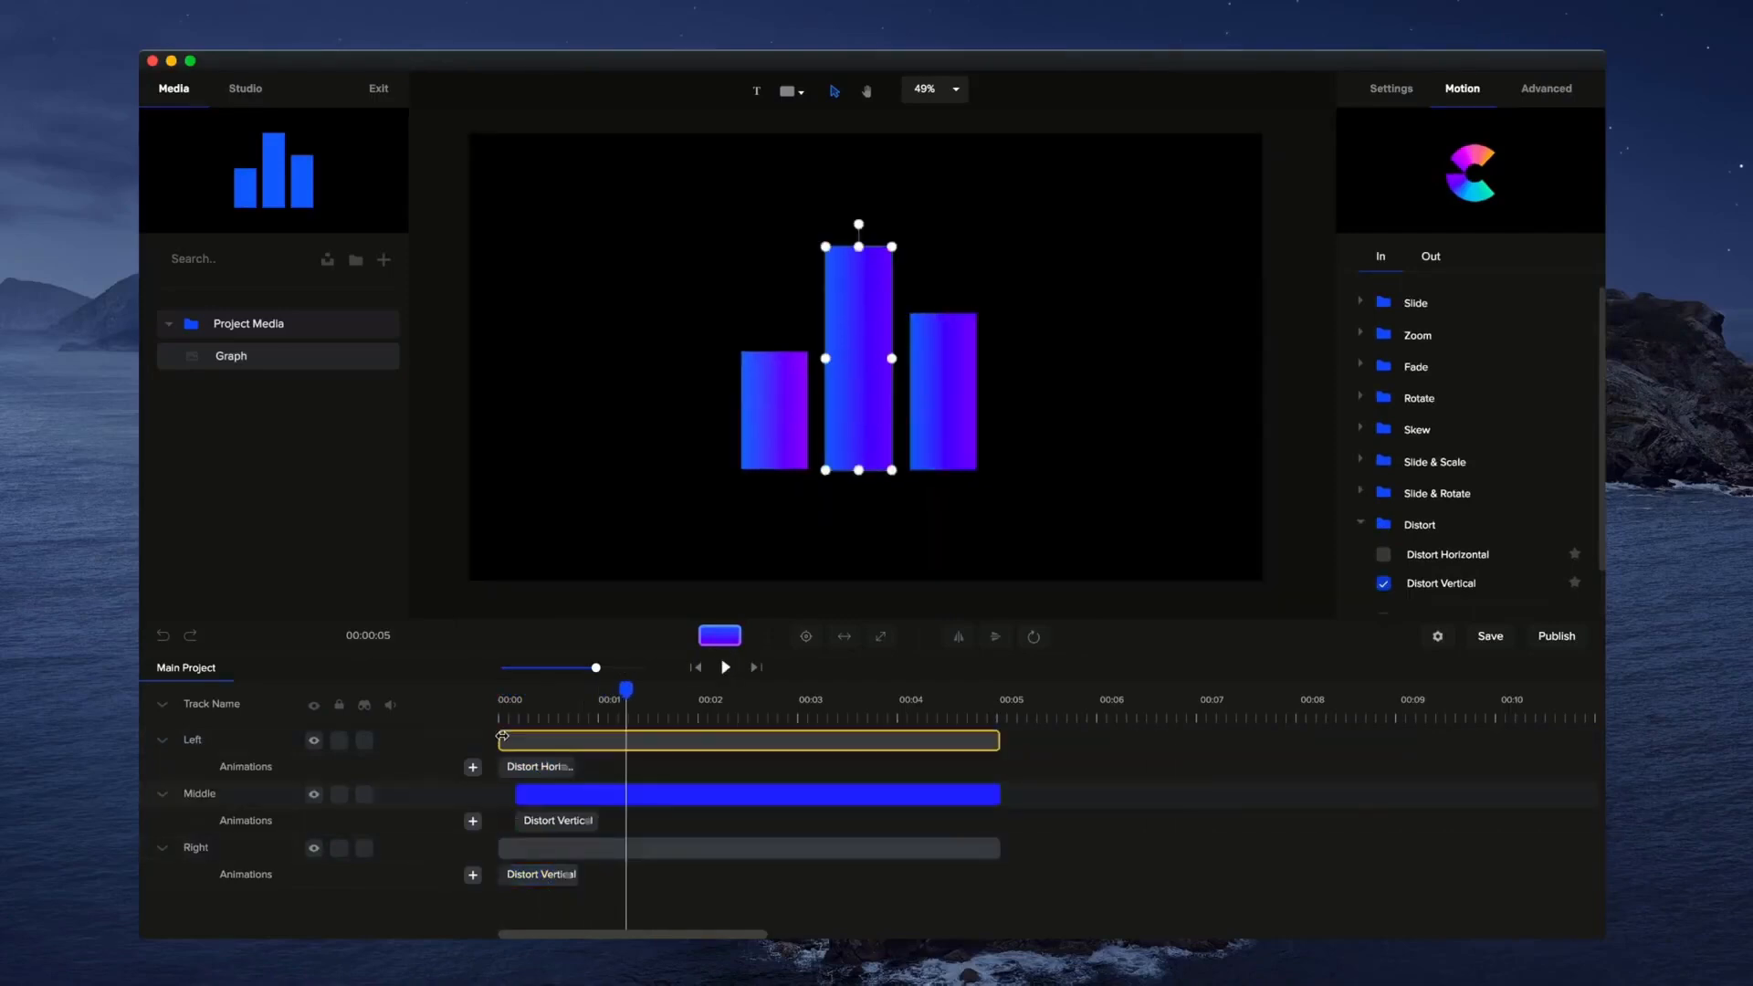
{"action": "left_click", "coordinate": [502, 736]}
{"action": "left_click", "coordinate": [505, 846]}
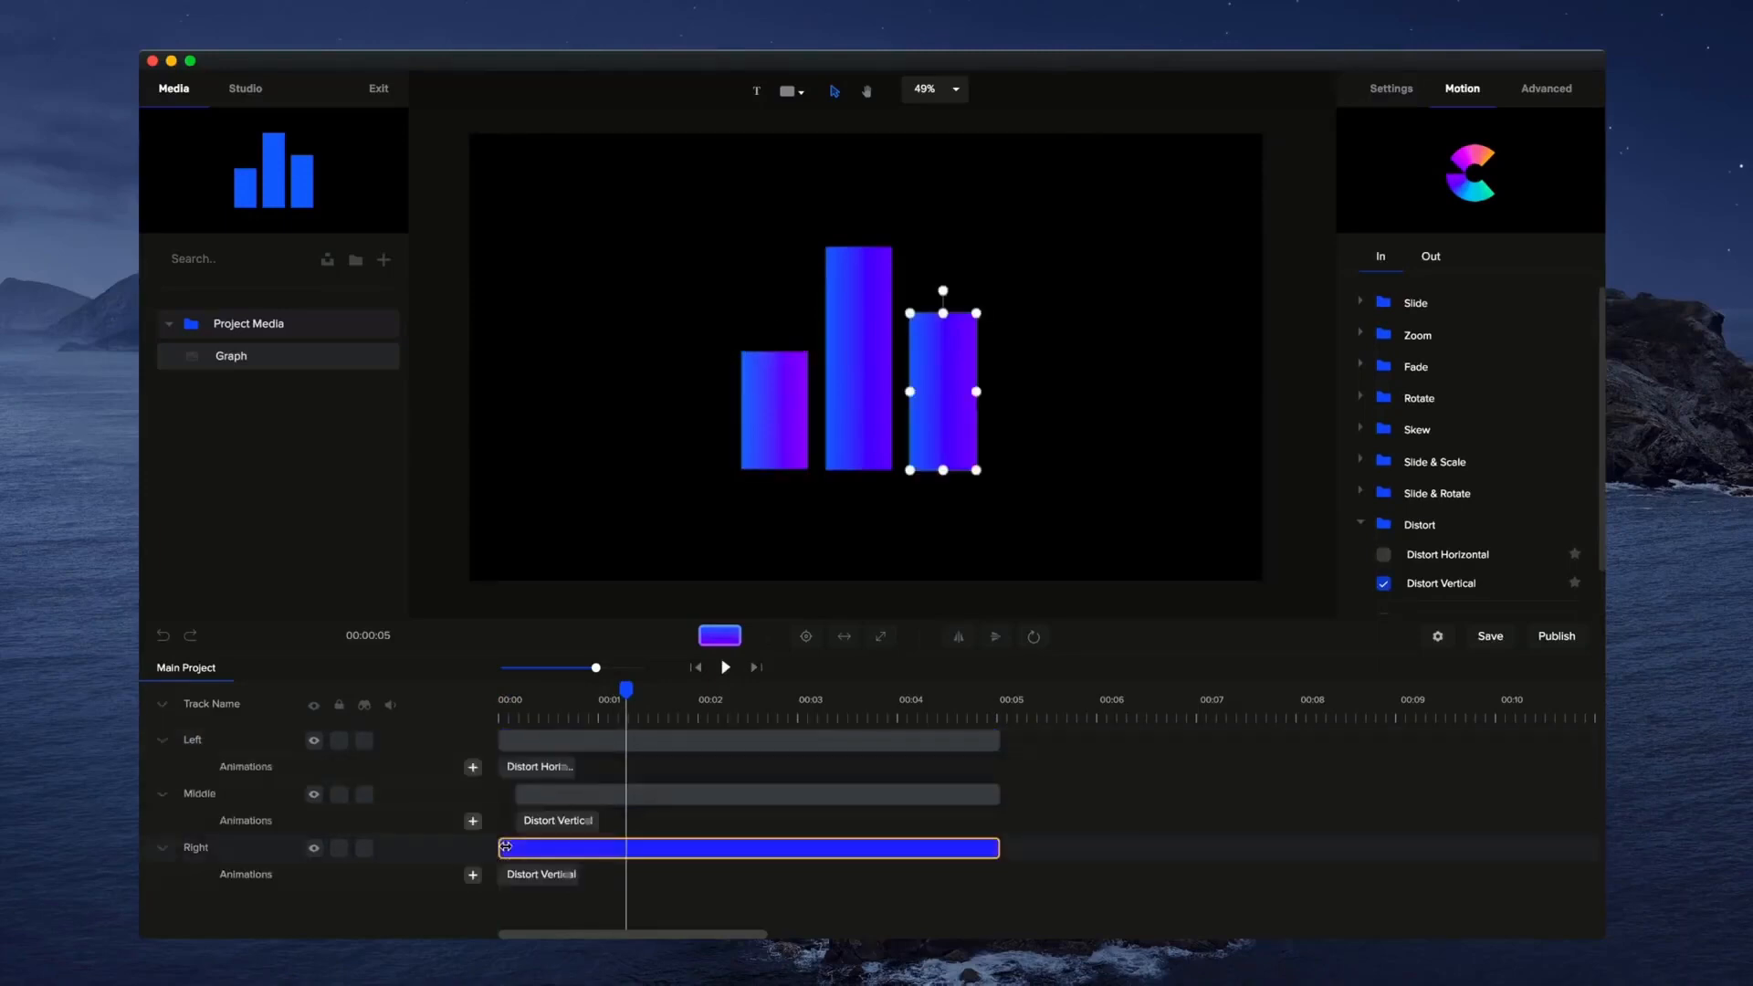
{"action": "left_click_drag", "start_coordinate": [500, 846], "coordinate": [531, 846]}
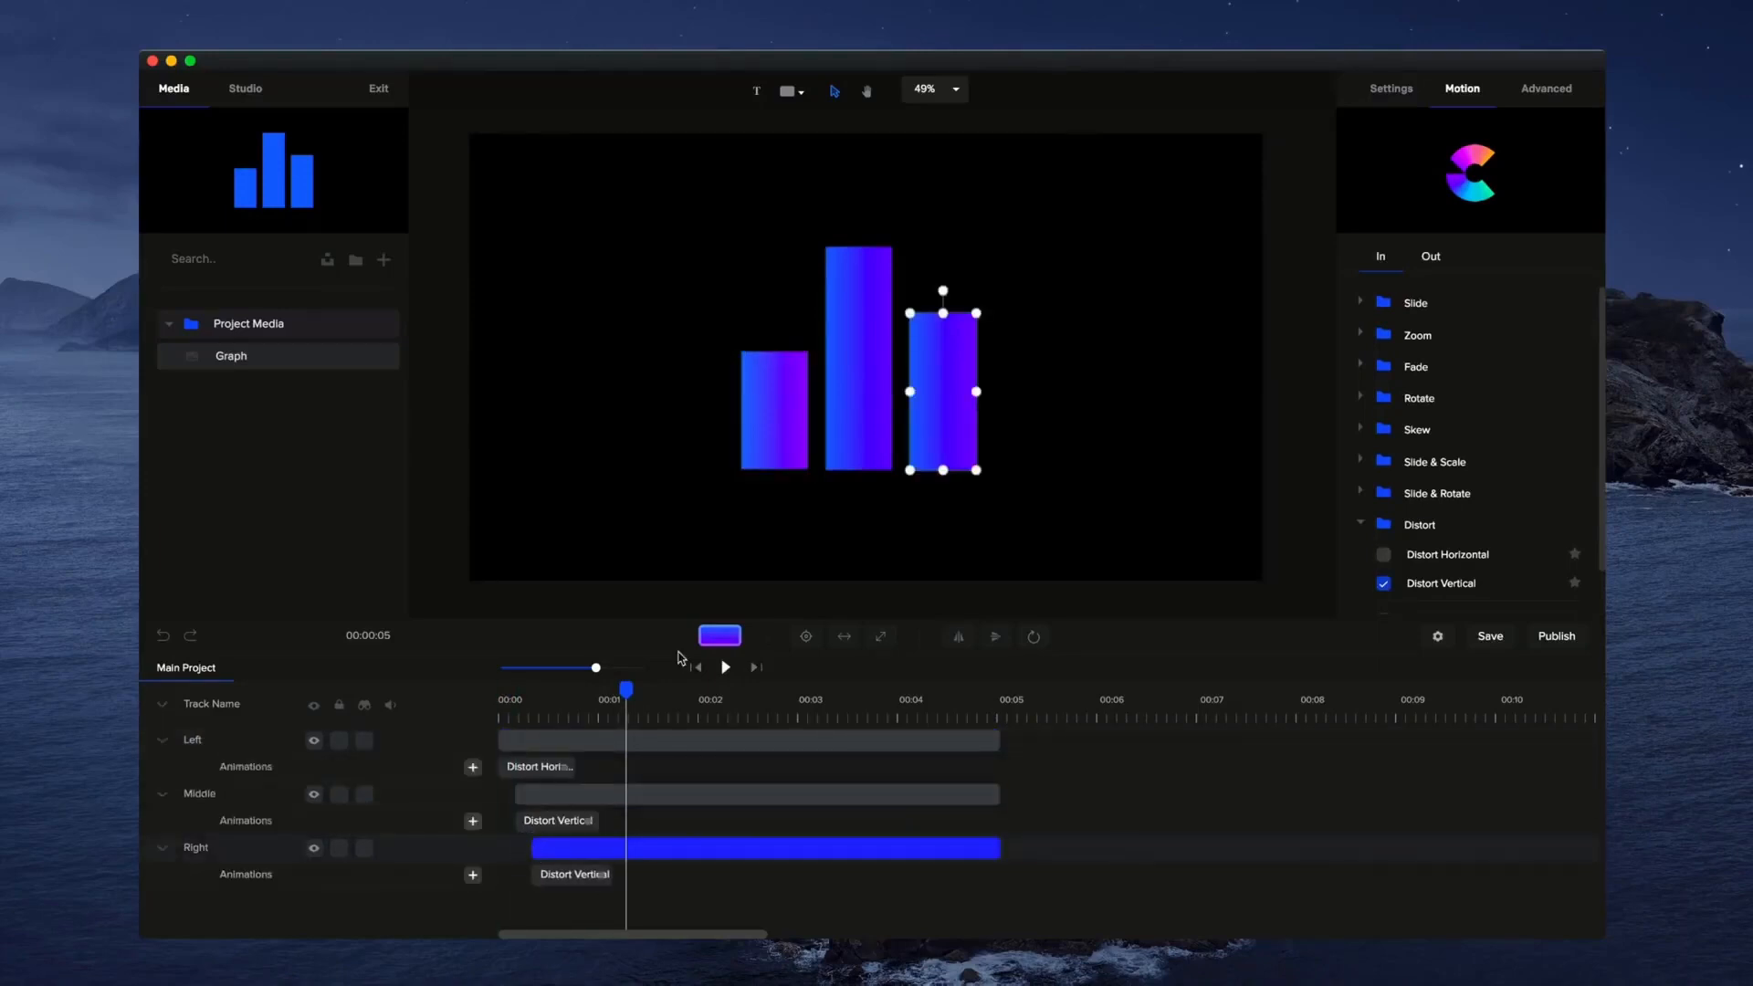
Preview the staggered bar animations, replaying them from the start with the left bar selected.
{"action": "left_click", "coordinate": [724, 668]}
{"action": "left_click", "coordinate": [725, 667]}
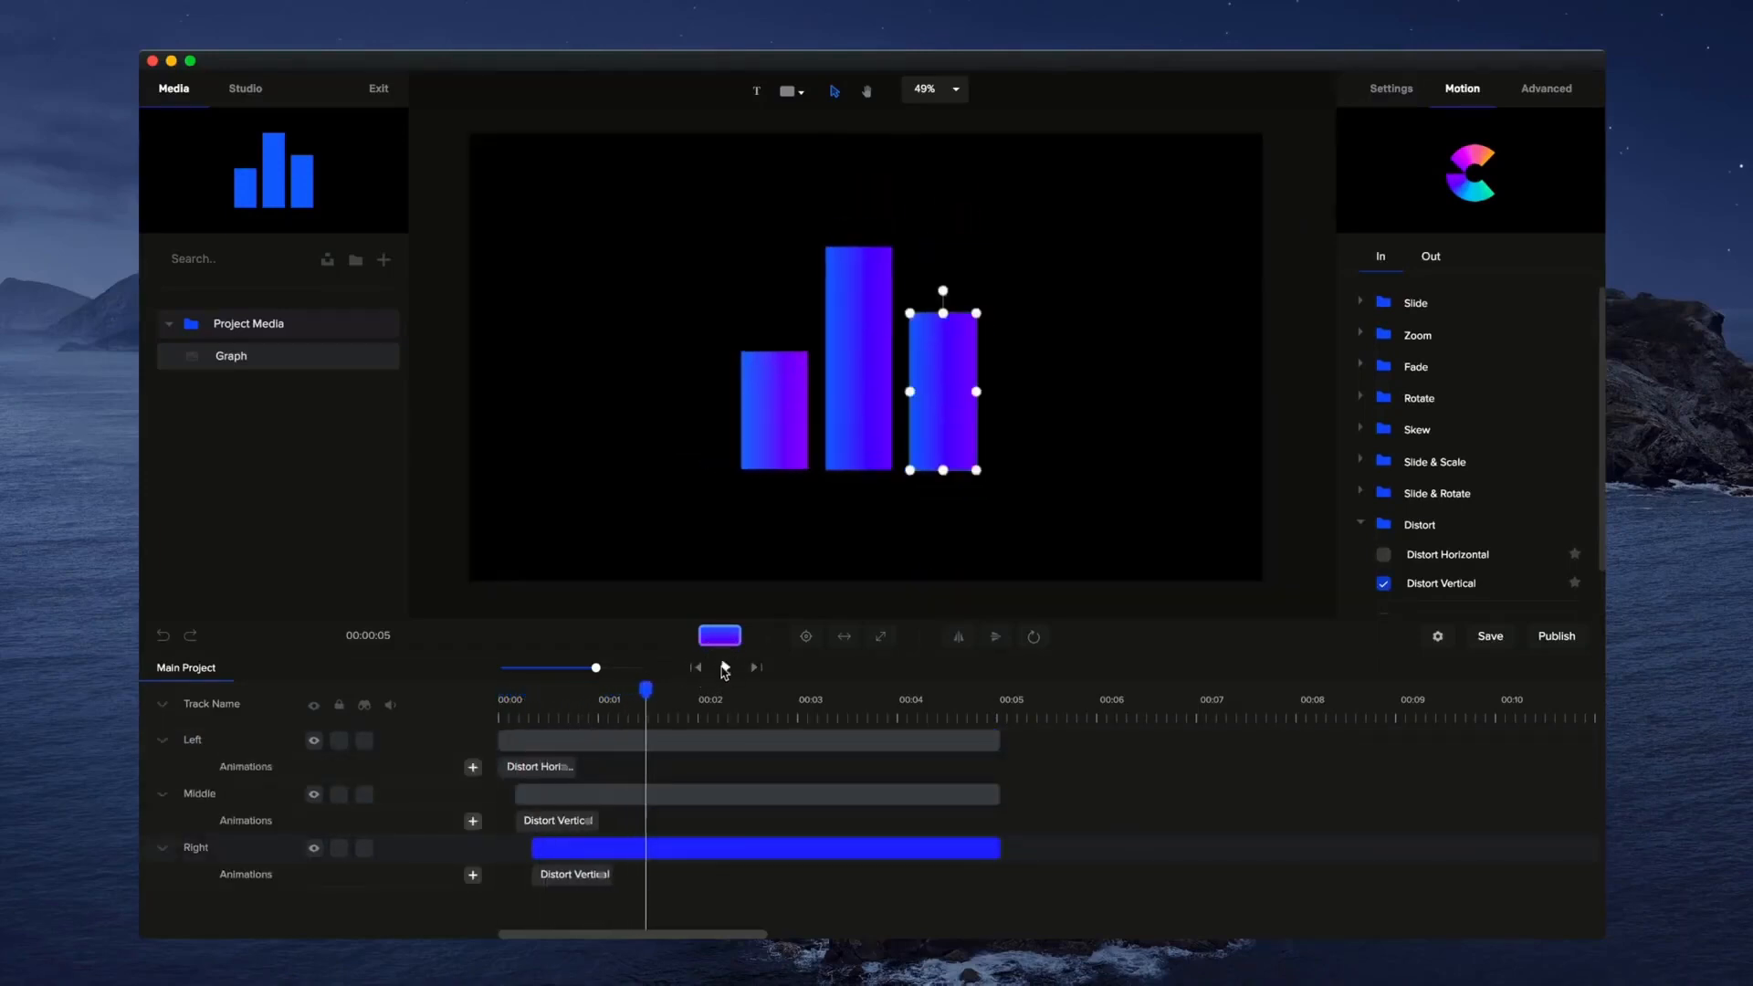
{"action": "left_click", "coordinate": [803, 452]}
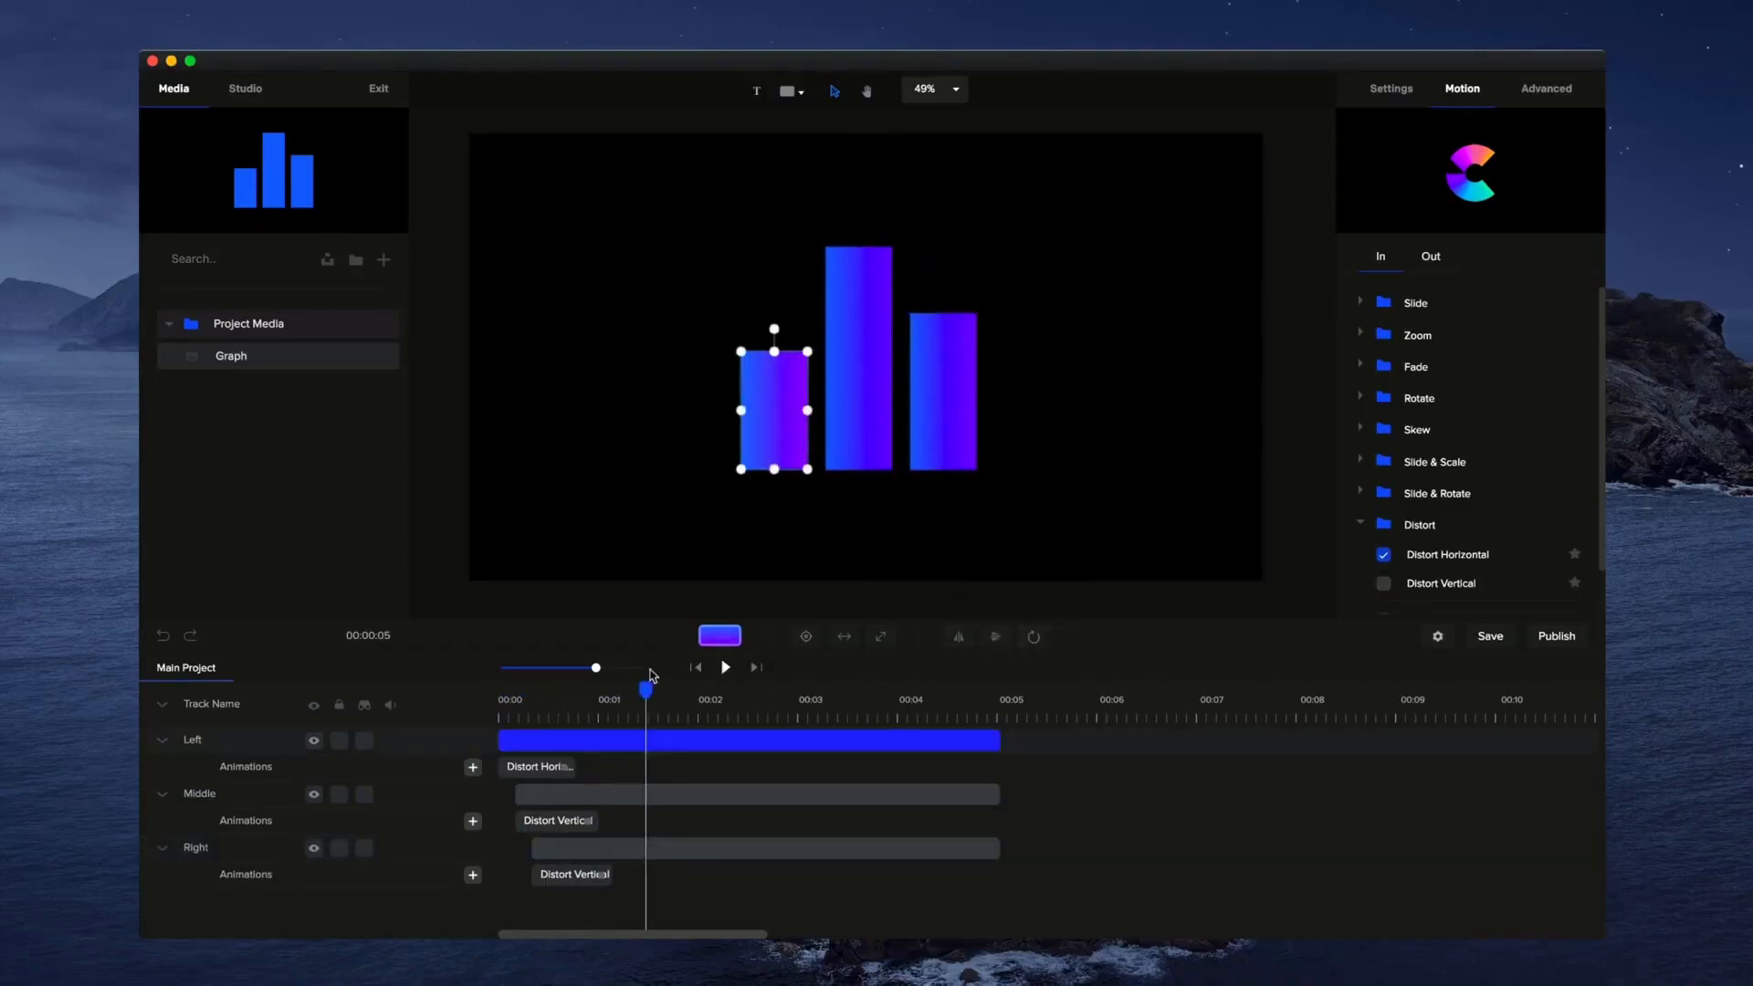
{"action": "left_click", "coordinate": [698, 668]}
{"action": "left_click", "coordinate": [725, 668]}
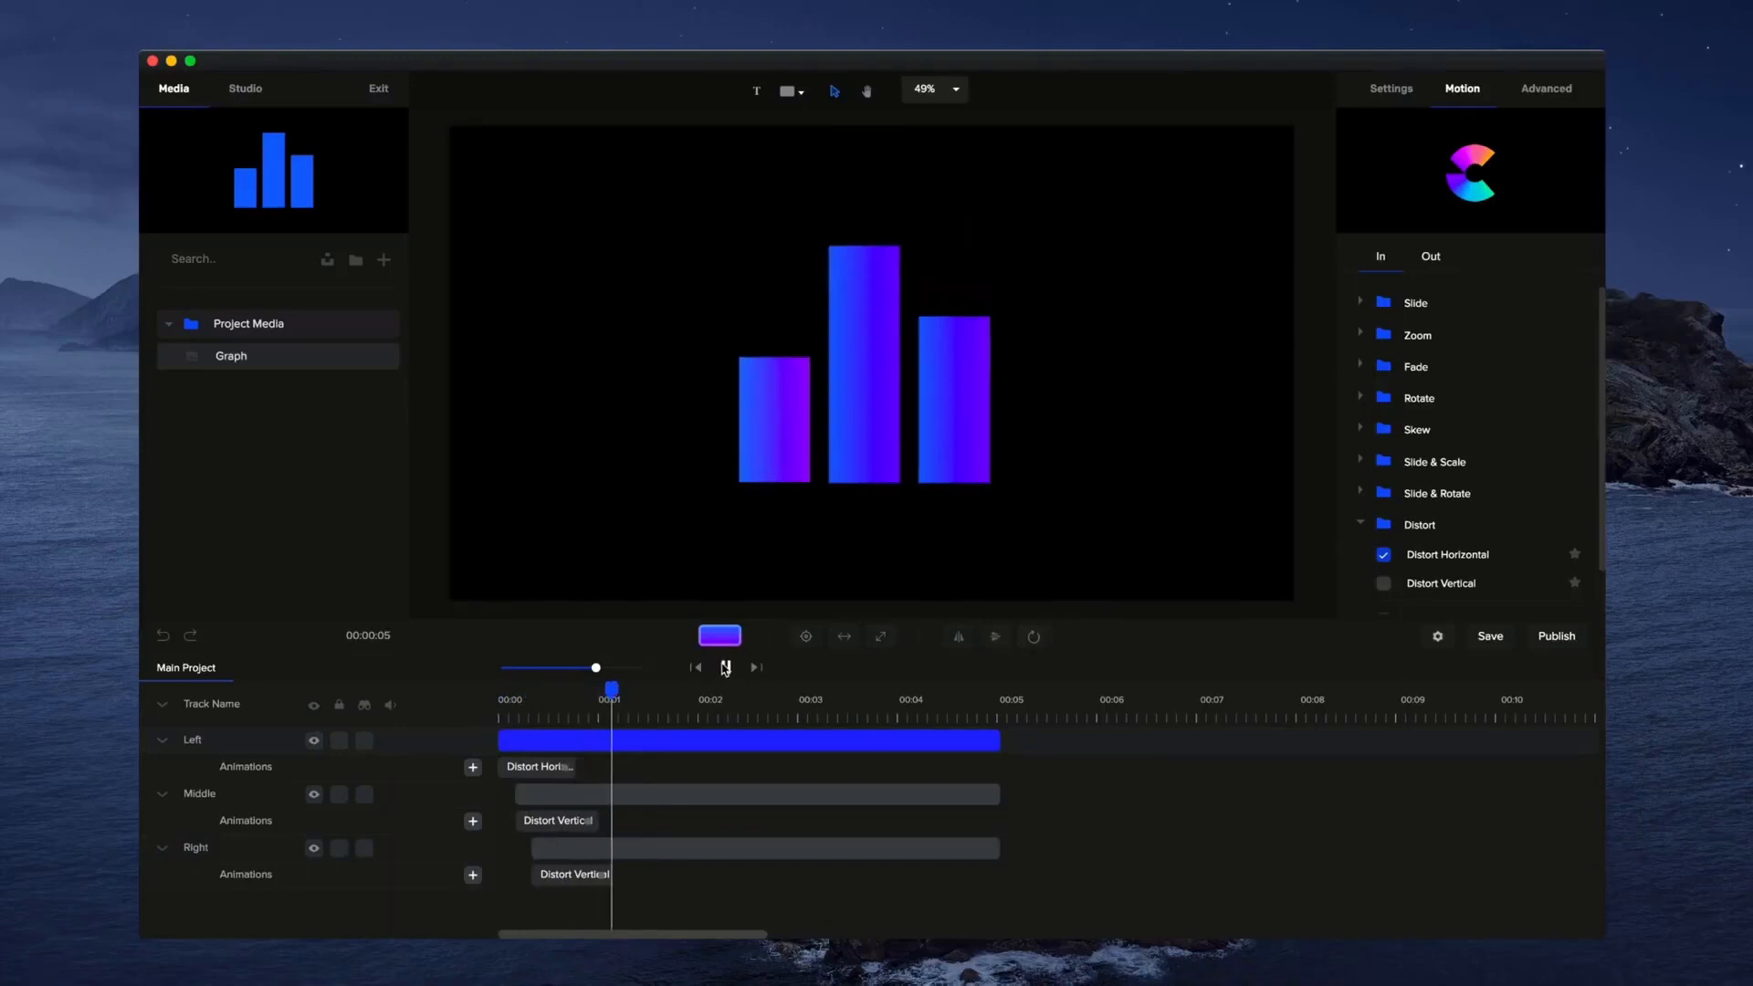
{"action": "left_click", "coordinate": [725, 667]}
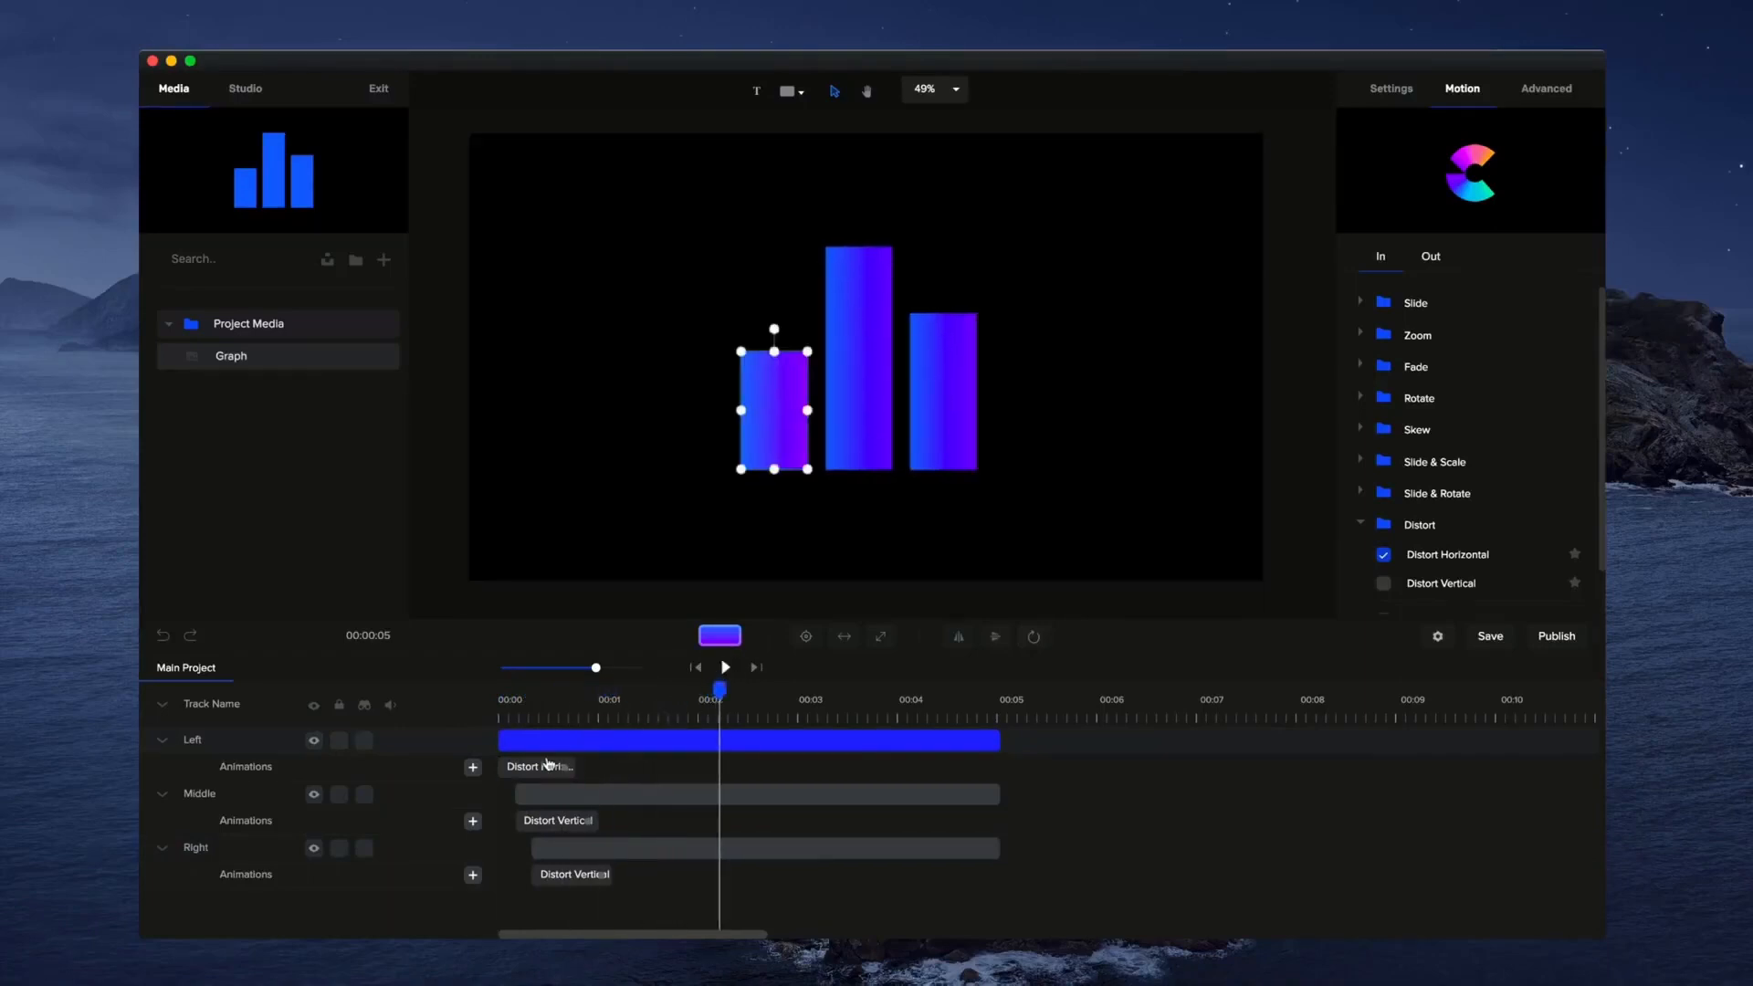
Delete the distort animations from the Left, Middle and Right tracks.
{"action": "right_click", "coordinate": [547, 764]}
{"action": "right_click", "coordinate": [572, 820]}
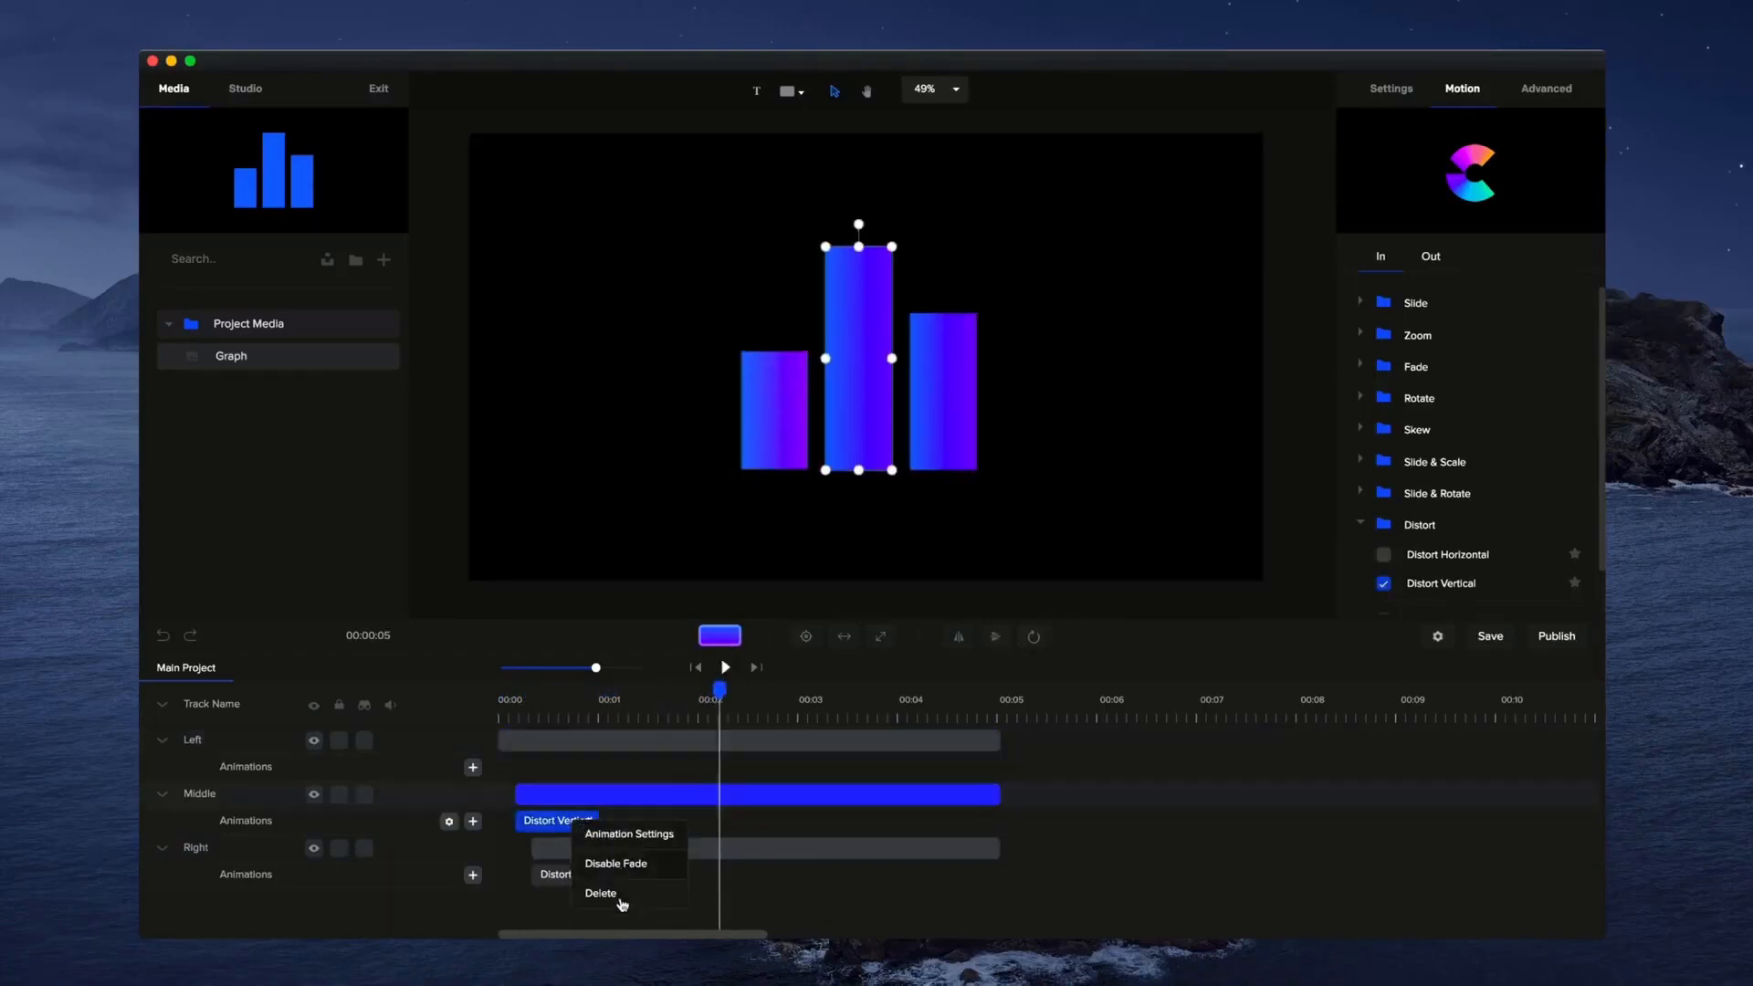
{"action": "left_click", "coordinate": [620, 895]}
{"action": "right_click", "coordinate": [591, 878]}
{"action": "left_click", "coordinate": [587, 855]}
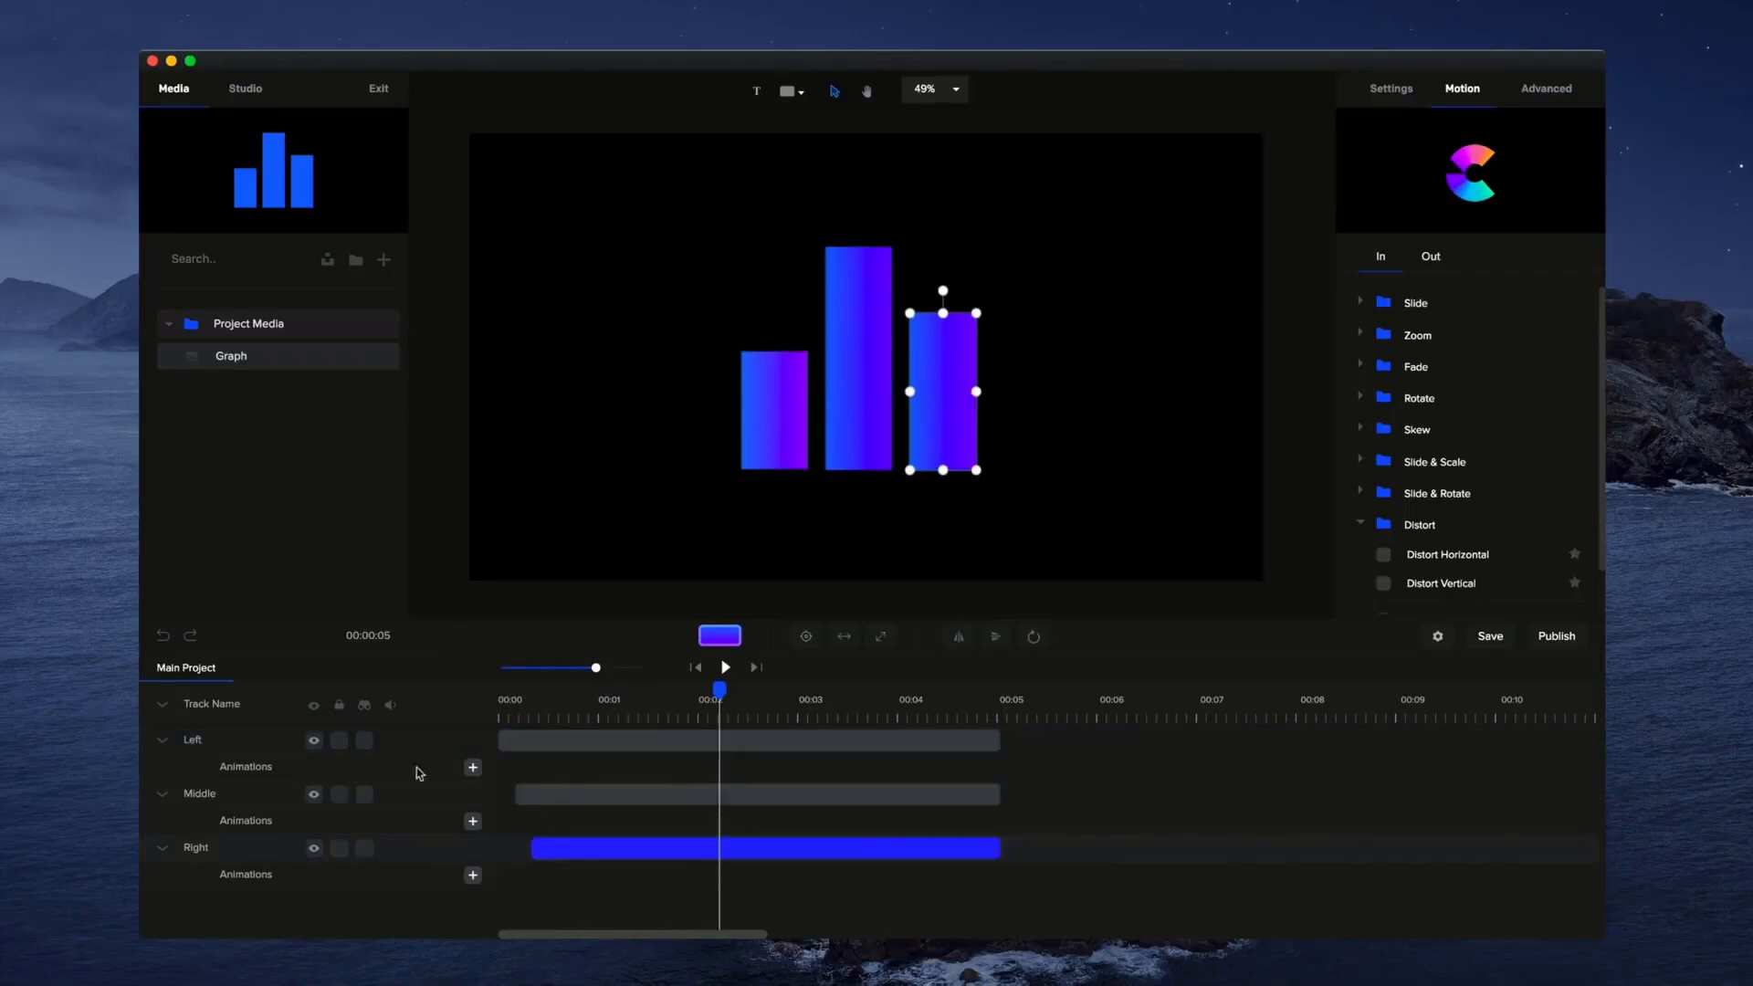
Collapse the tracks, reorder them as Right, Middle, Left, and enlarge the timeline scale with the playhead at the start.
{"action": "left_click", "coordinate": [161, 707]}
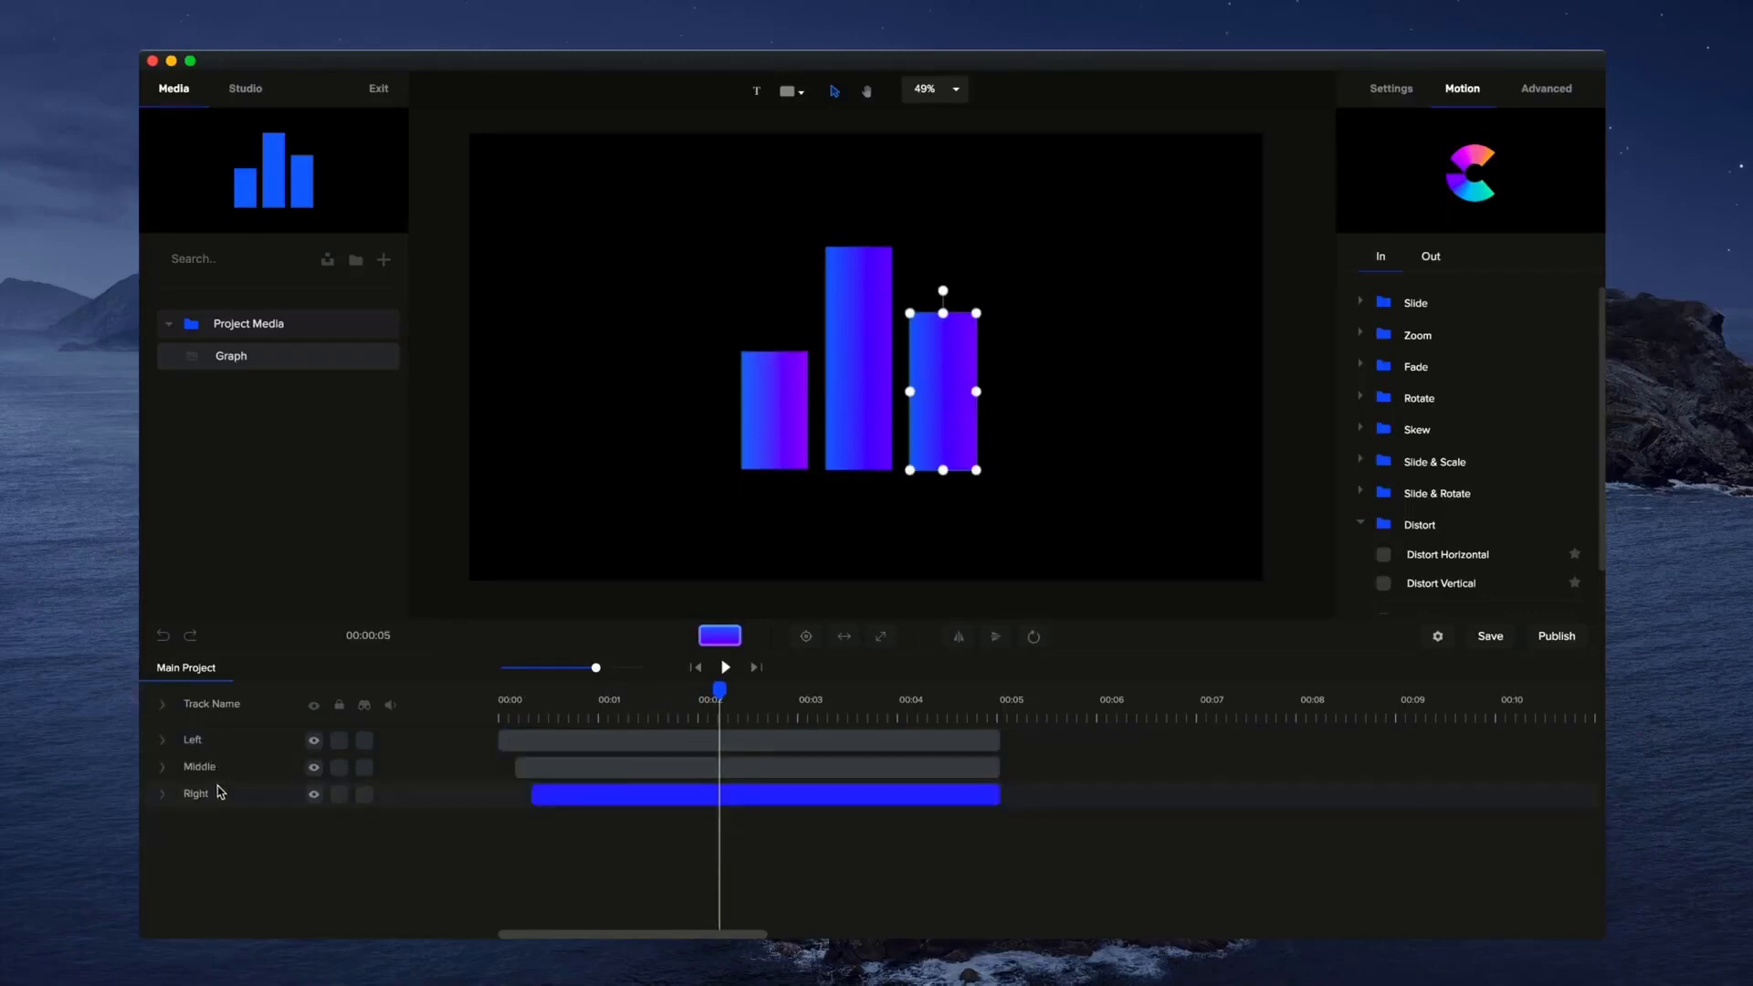
{"action": "mouse_move", "coordinate": [219, 792]}
{"action": "left_mouse_down"}
{"action": "mouse_move", "coordinate": [206, 744]}
{"action": "mouse_move", "coordinate": [224, 767]}
{"action": "left_mouse_up"}
{"action": "left_click", "coordinate": [694, 670]}
{"action": "left_click_drag", "start_coordinate": [595, 670], "coordinate": [621, 670]}
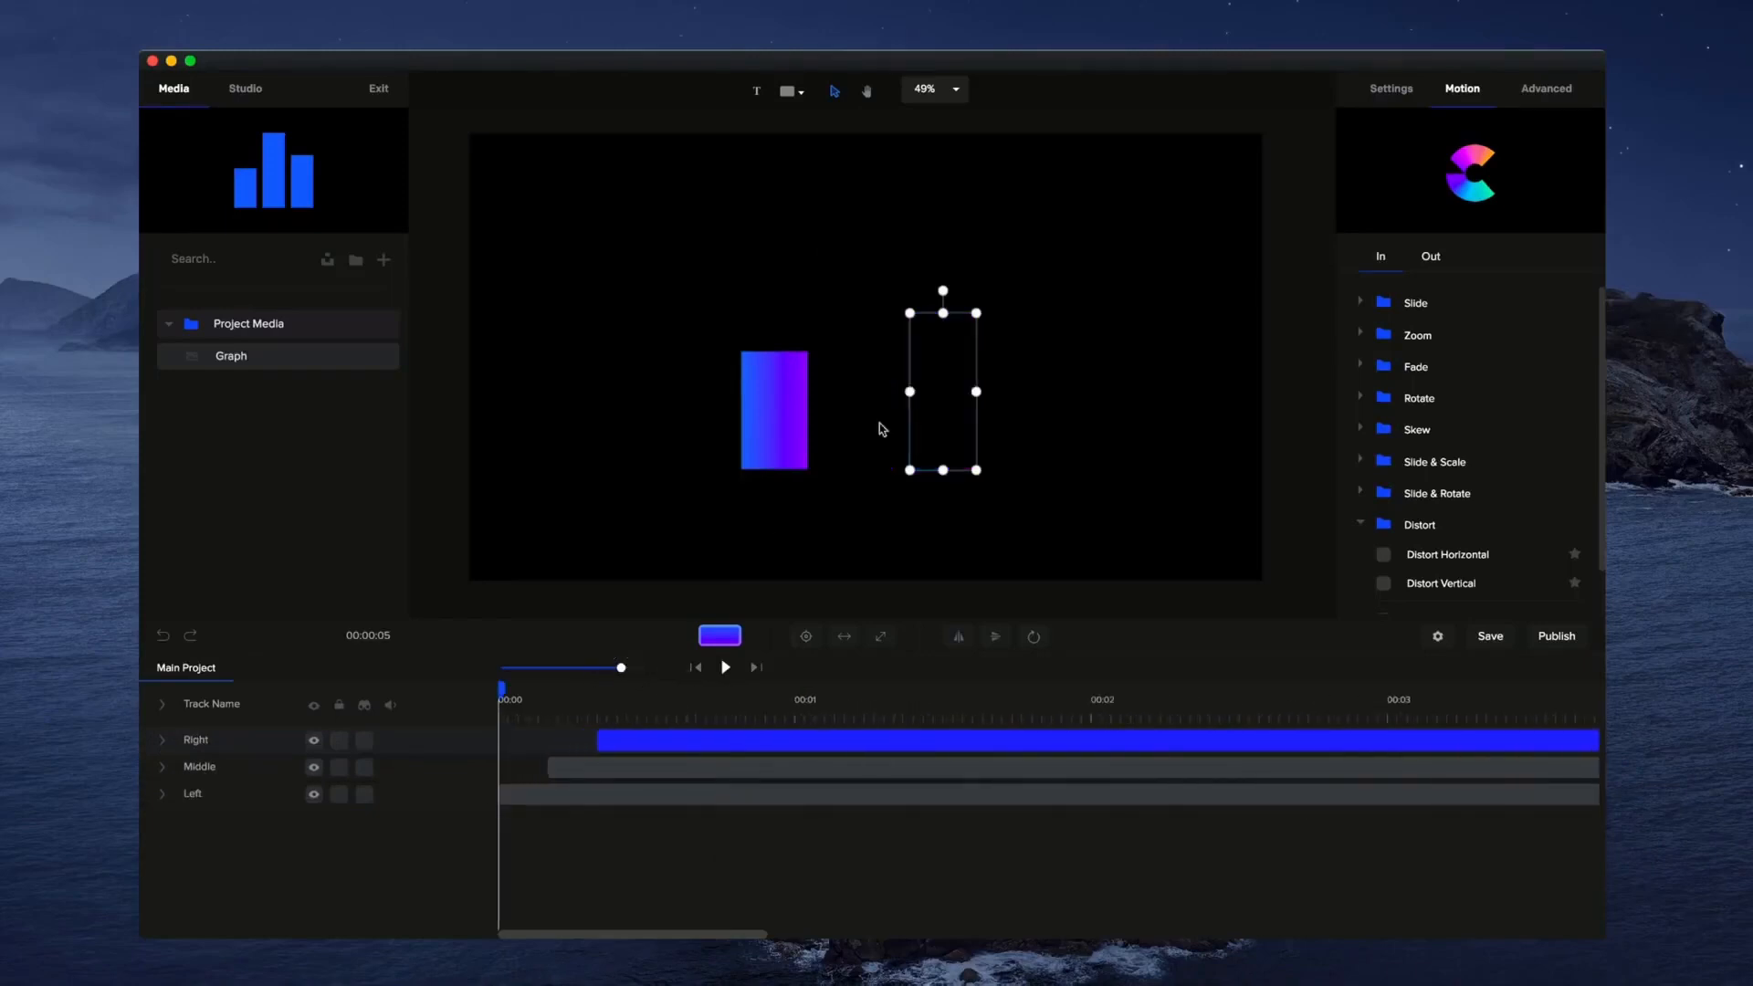
Add a custom animation with Scale enabled to the Left bar and shorten it to about 0.9 seconds.
{"action": "left_click", "coordinate": [162, 793]}
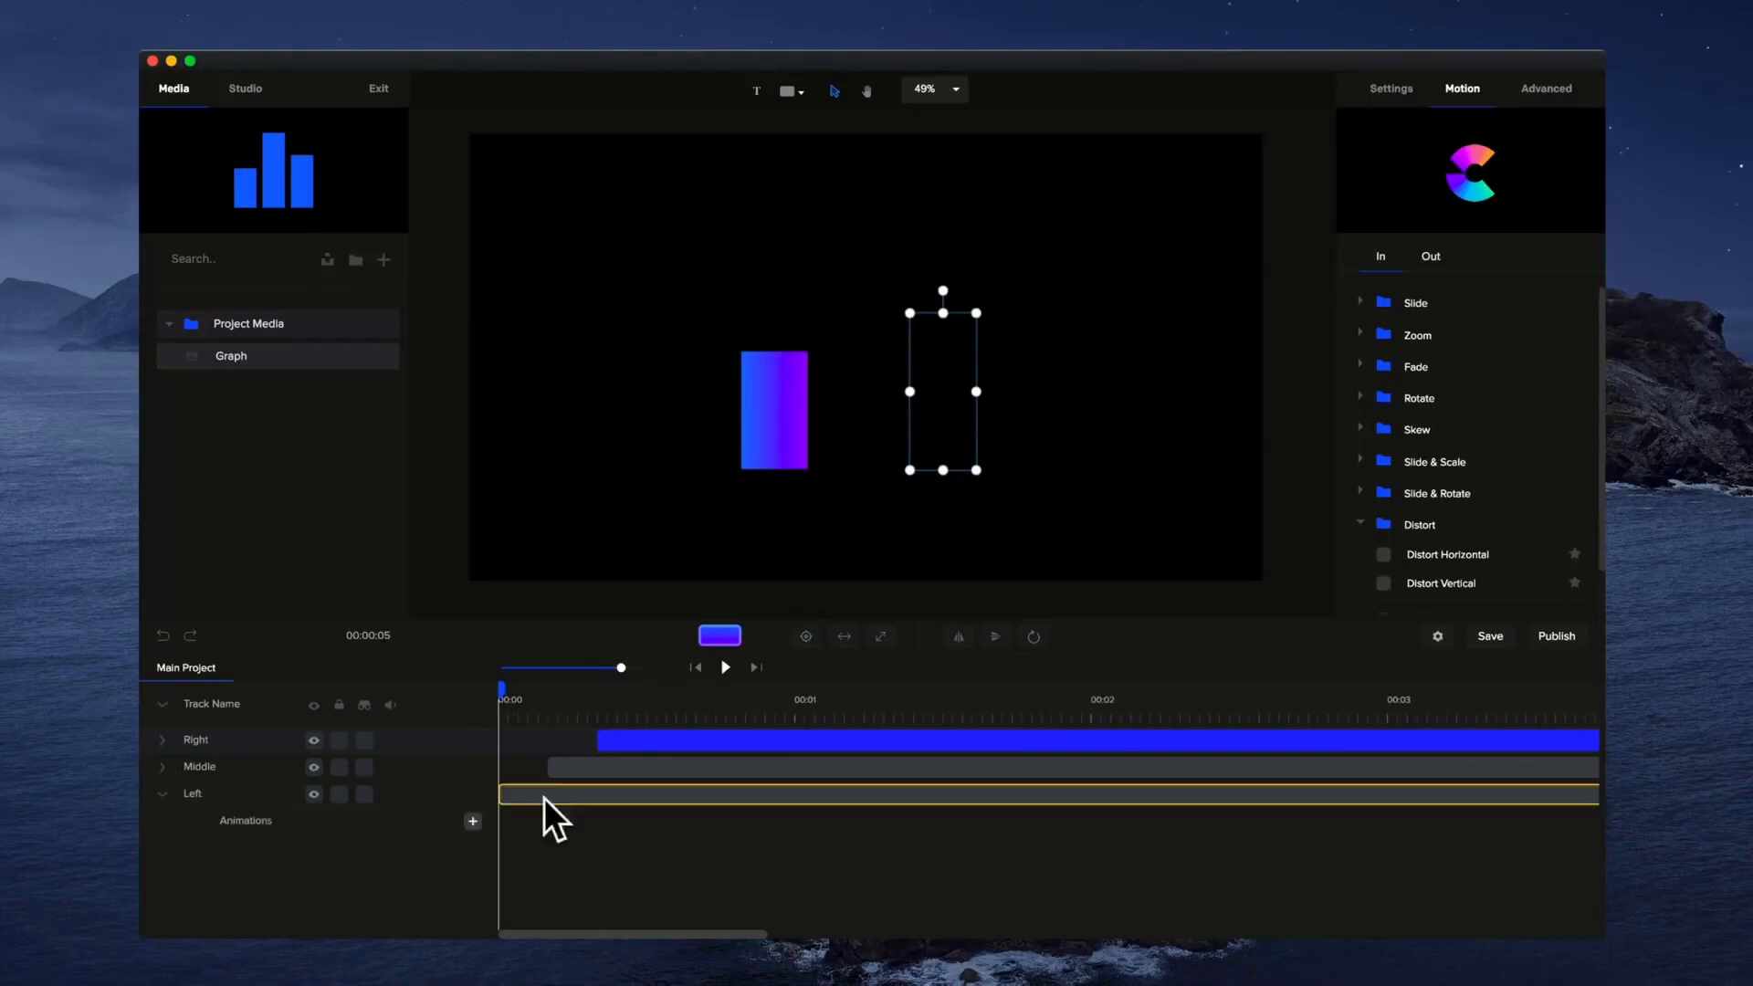
{"action": "left_click", "coordinate": [754, 431]}
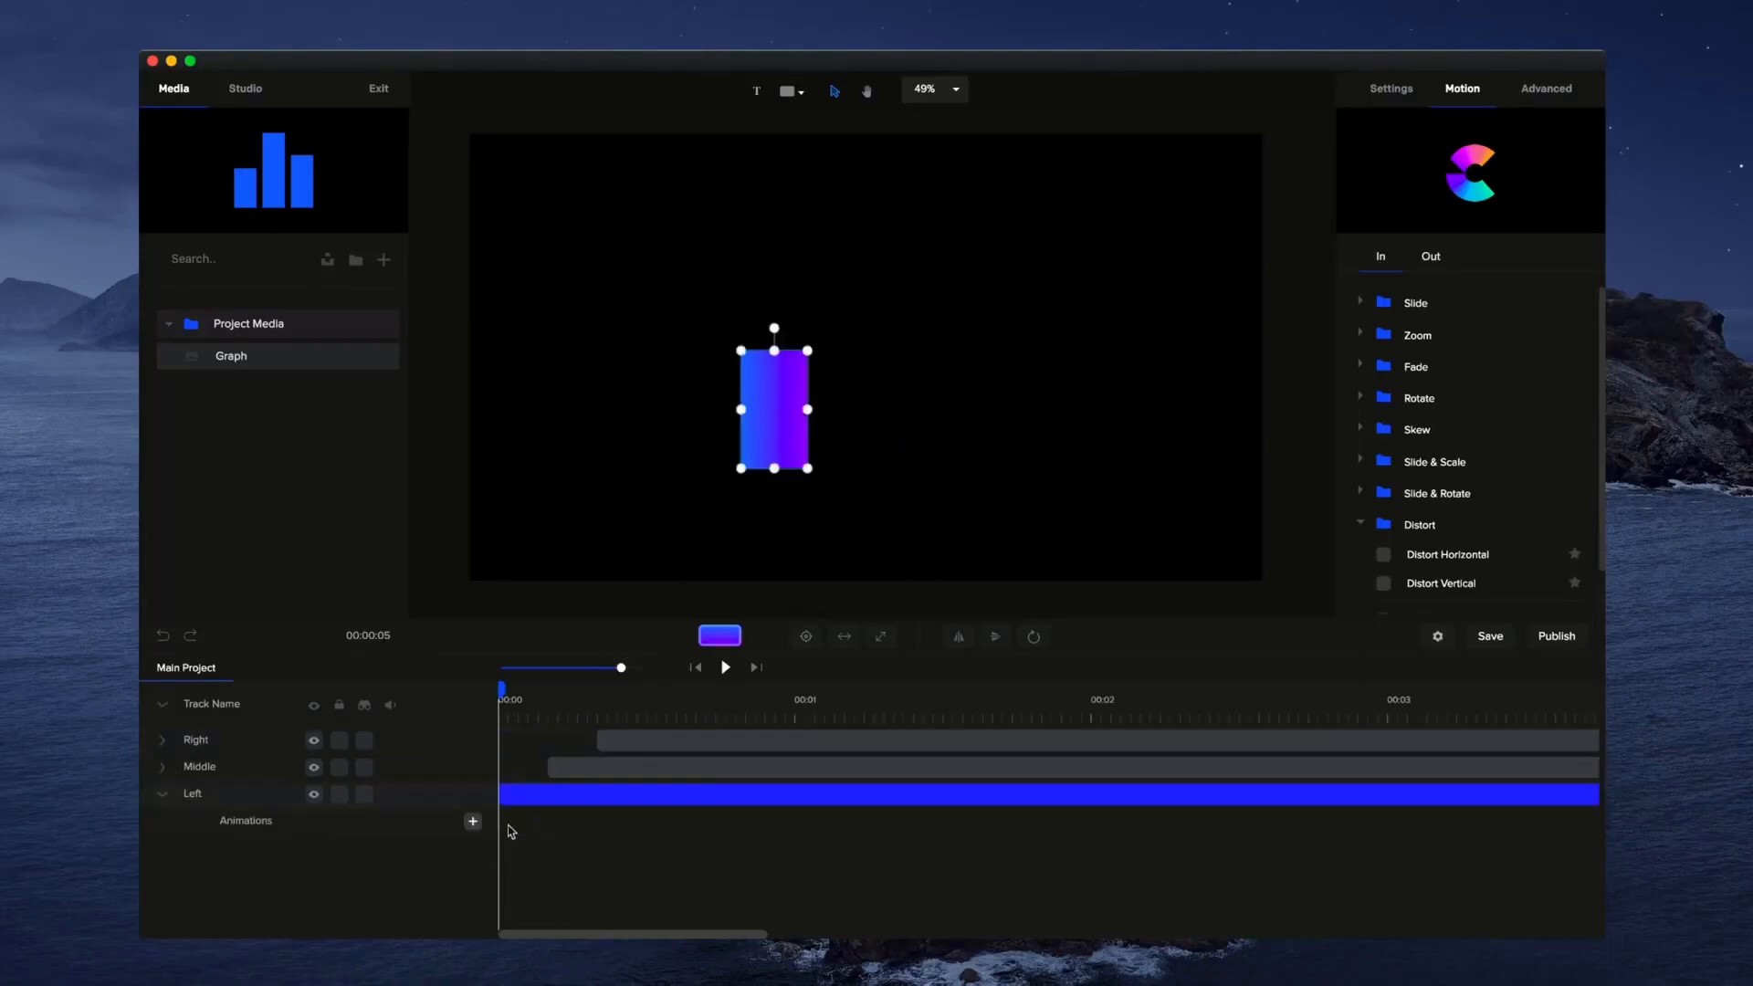
{"action": "left_click", "coordinate": [471, 822]}
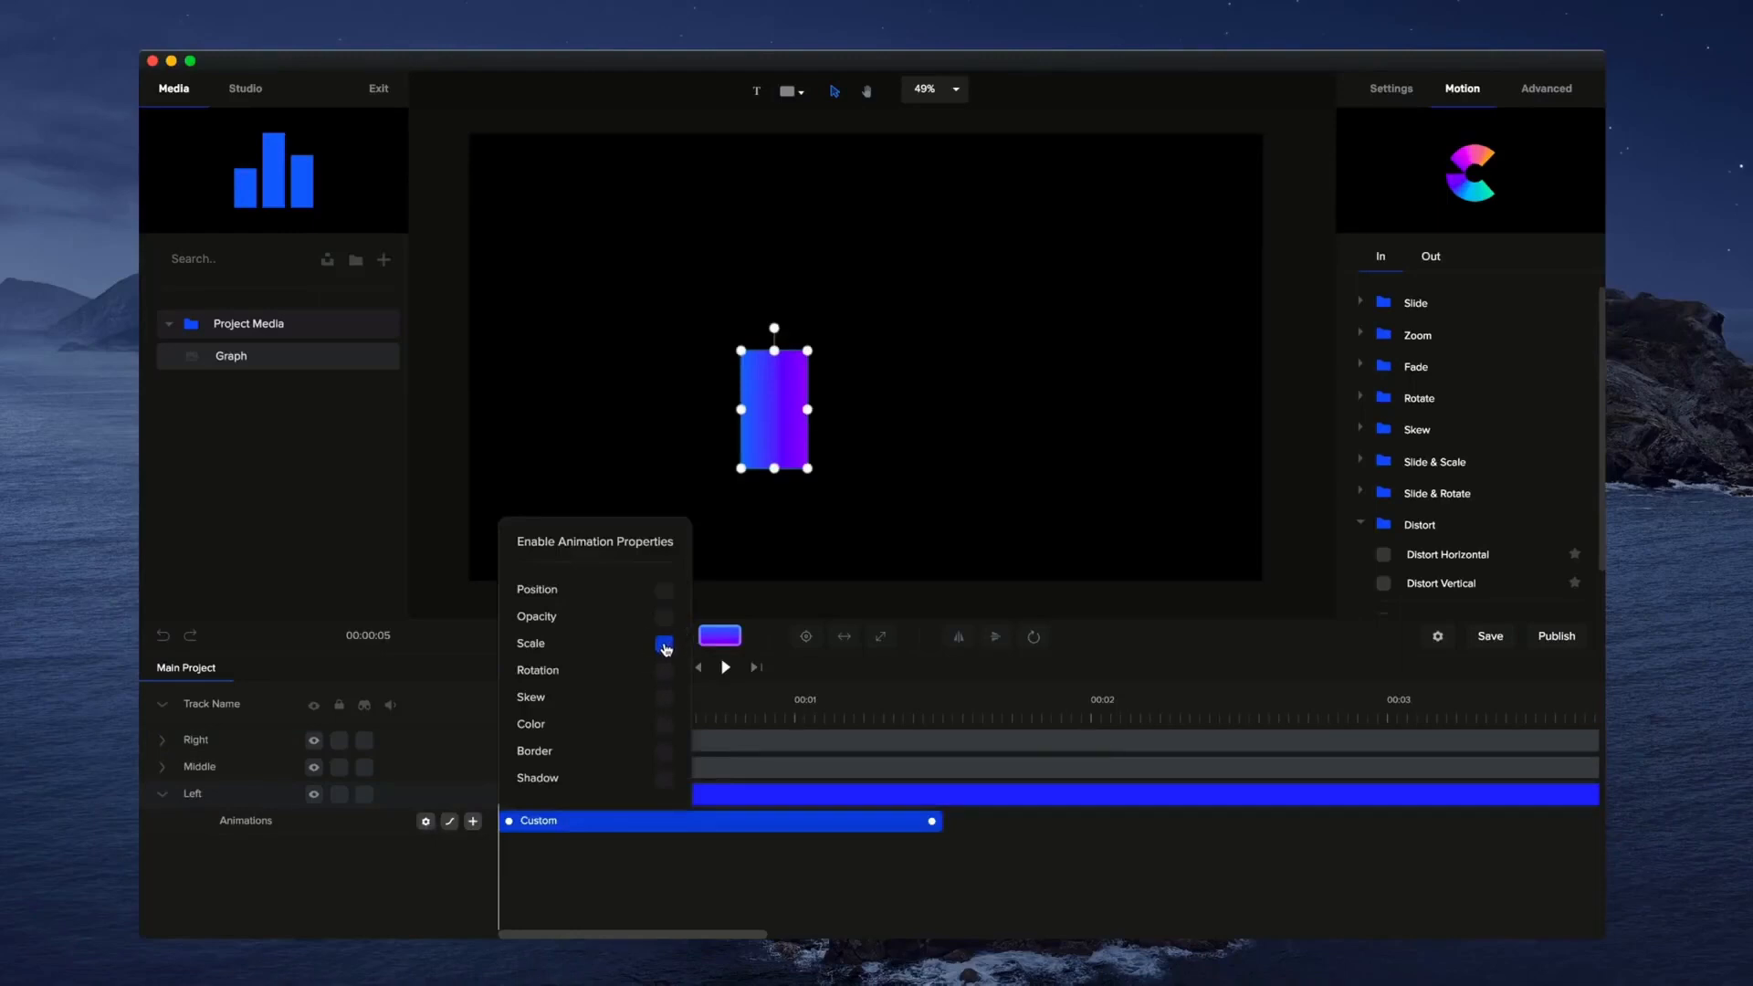
{"action": "left_click_drag", "start_coordinate": [939, 825], "coordinate": [756, 819]}
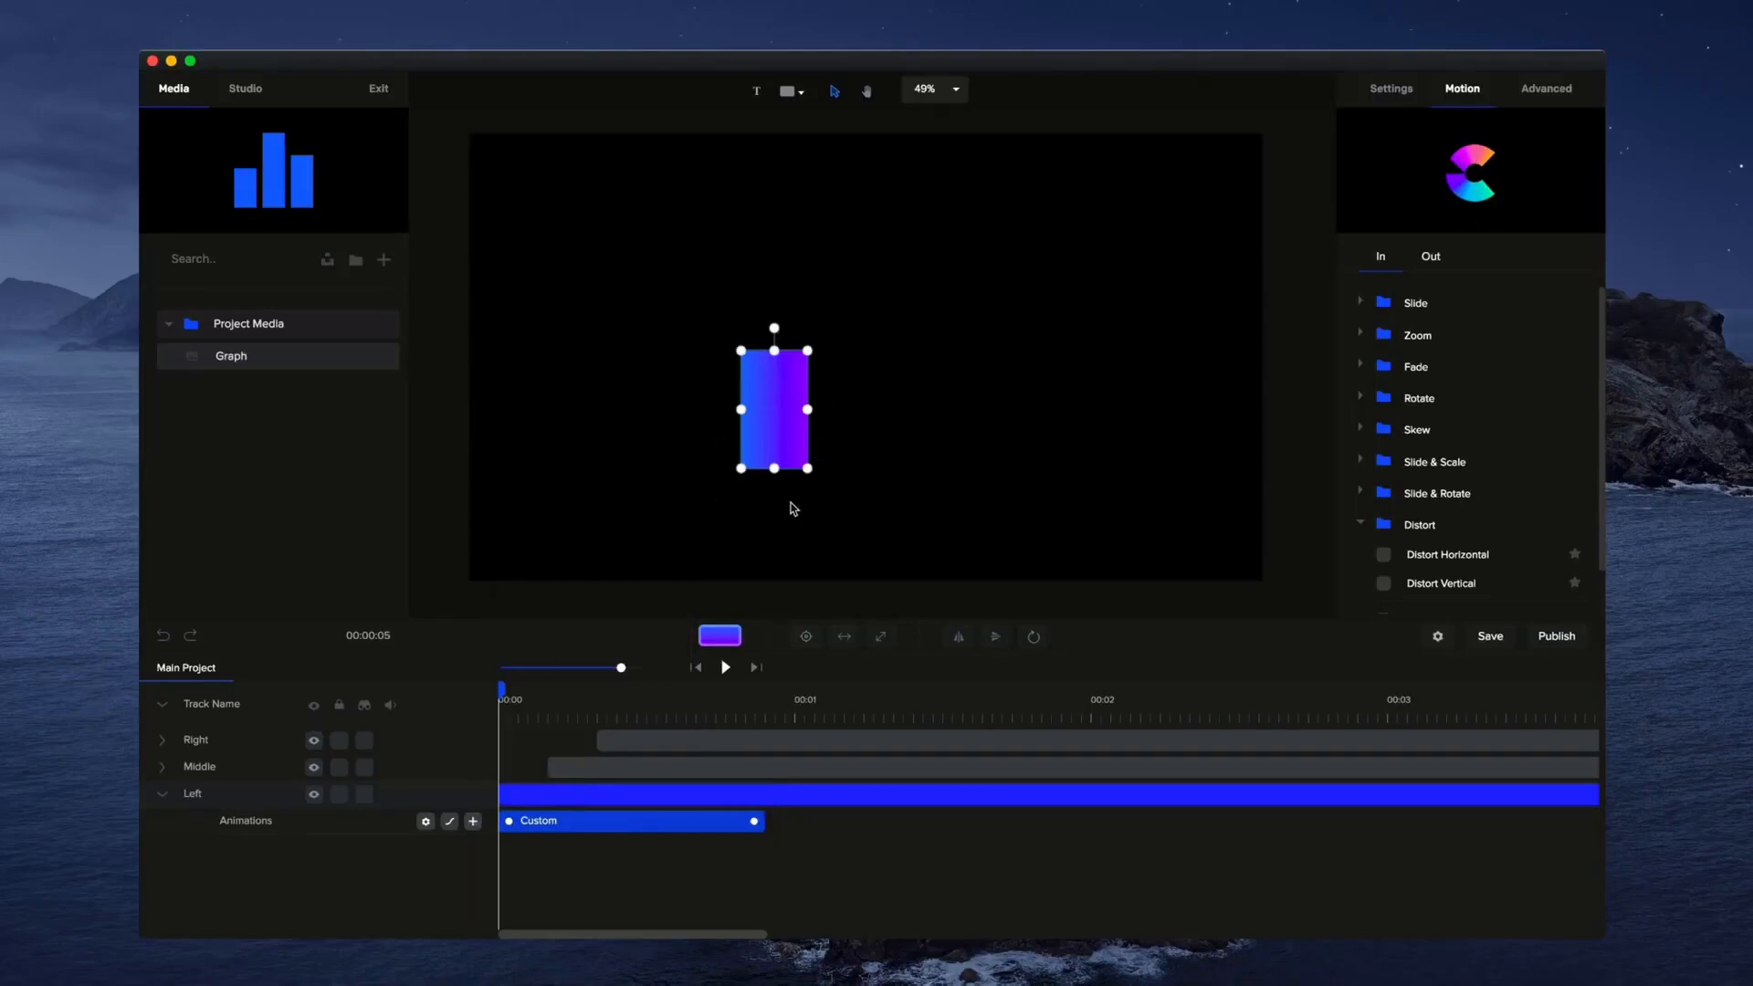
Unlink the Left bar's horizontal and vertical scale and flatten its Scale Y to zero height at the animation's start.
{"action": "left_click", "coordinate": [1388, 91]}
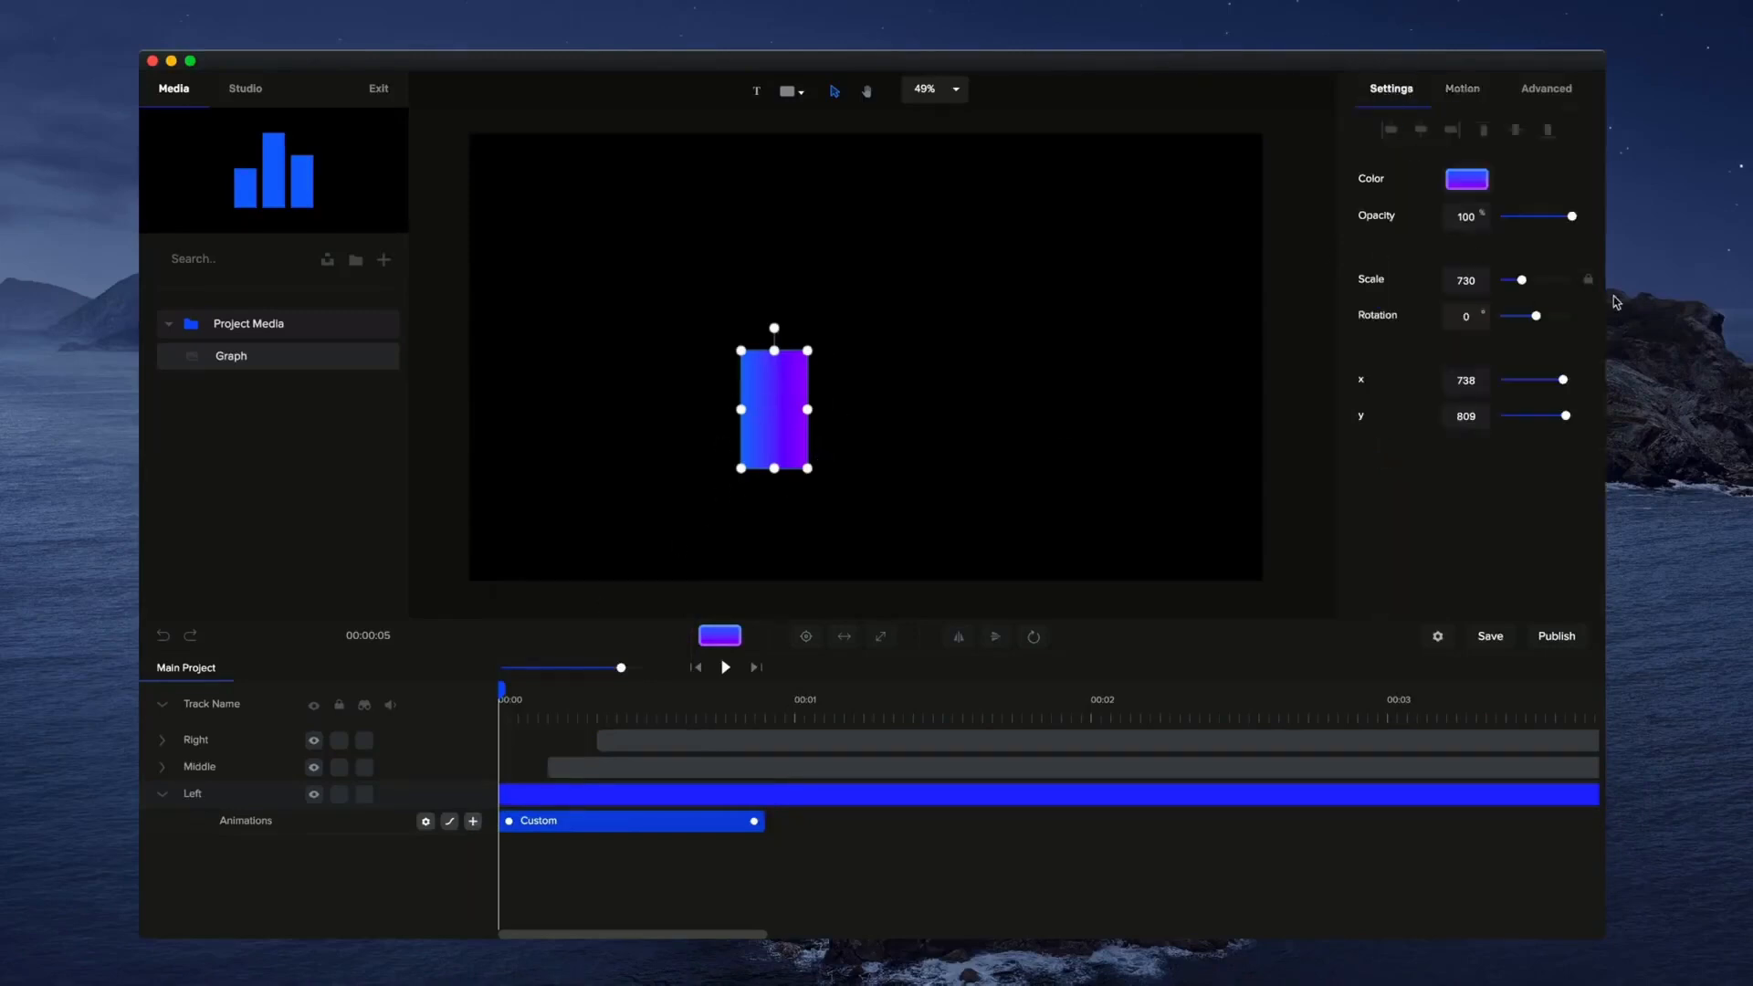
{"action": "left_click", "coordinate": [1590, 282]}
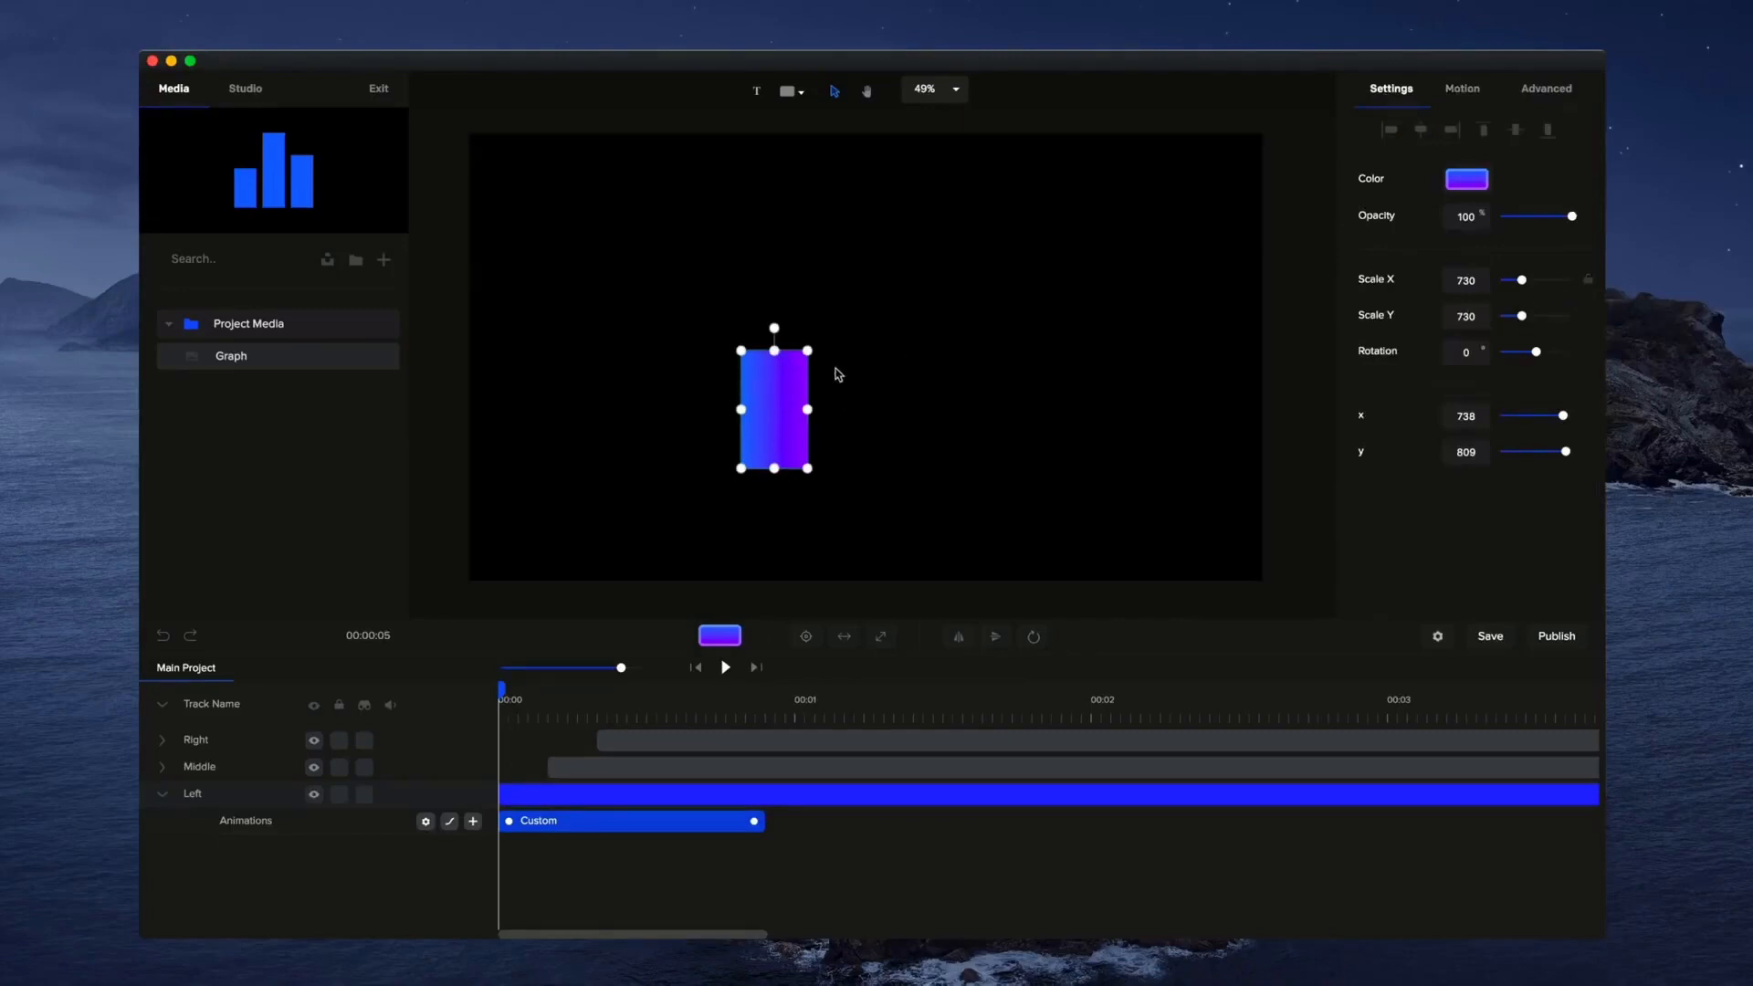
{"action": "mouse_move", "coordinate": [774, 351]}
{"action": "left_mouse_down"}
{"action": "mouse_move", "coordinate": [774, 403]}
{"action": "mouse_move", "coordinate": [774, 361]}
{"action": "left_mouse_up"}
{"action": "left_click_drag", "start_coordinate": [1520, 313], "coordinate": [1488, 315]}
{"action": "left_click", "coordinate": [1076, 397]}
Give the Middle bar a custom Scale animation of about 1 second from its clip start, beginning flattened to zero height.
{"action": "left_click_drag", "start_coordinate": [500, 689], "coordinate": [548, 691]}
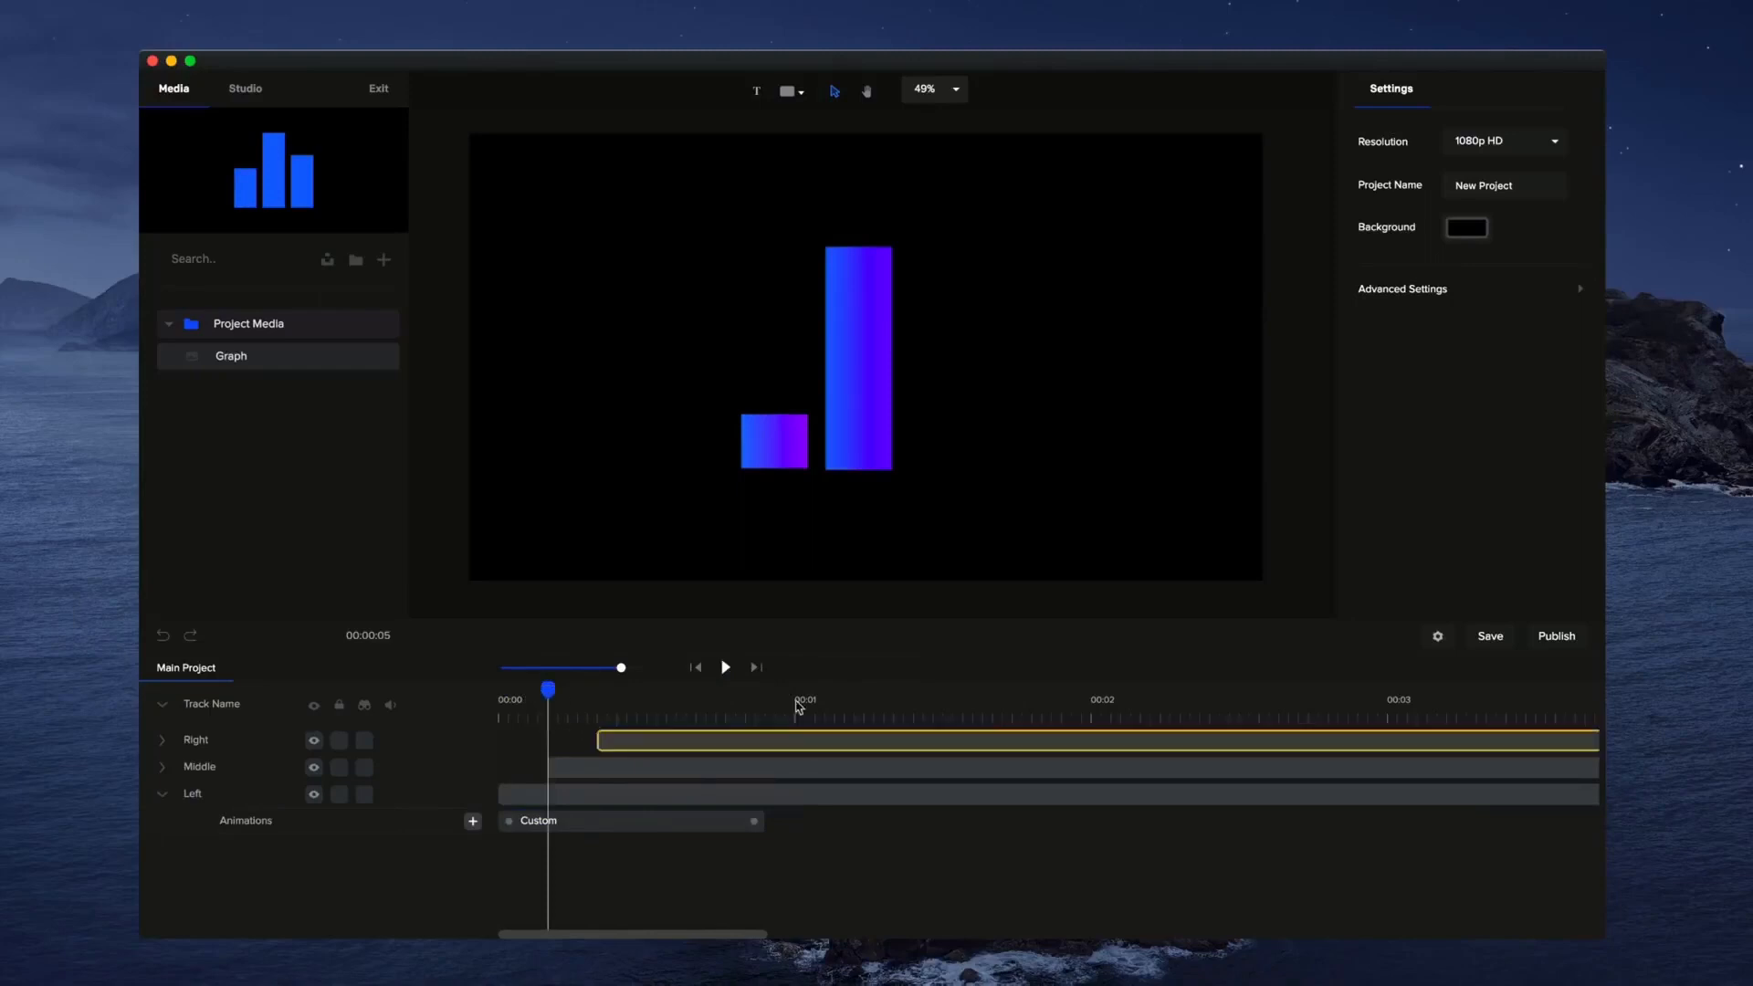
{"action": "left_click", "coordinate": [862, 374]}
{"action": "left_click", "coordinate": [166, 769]}
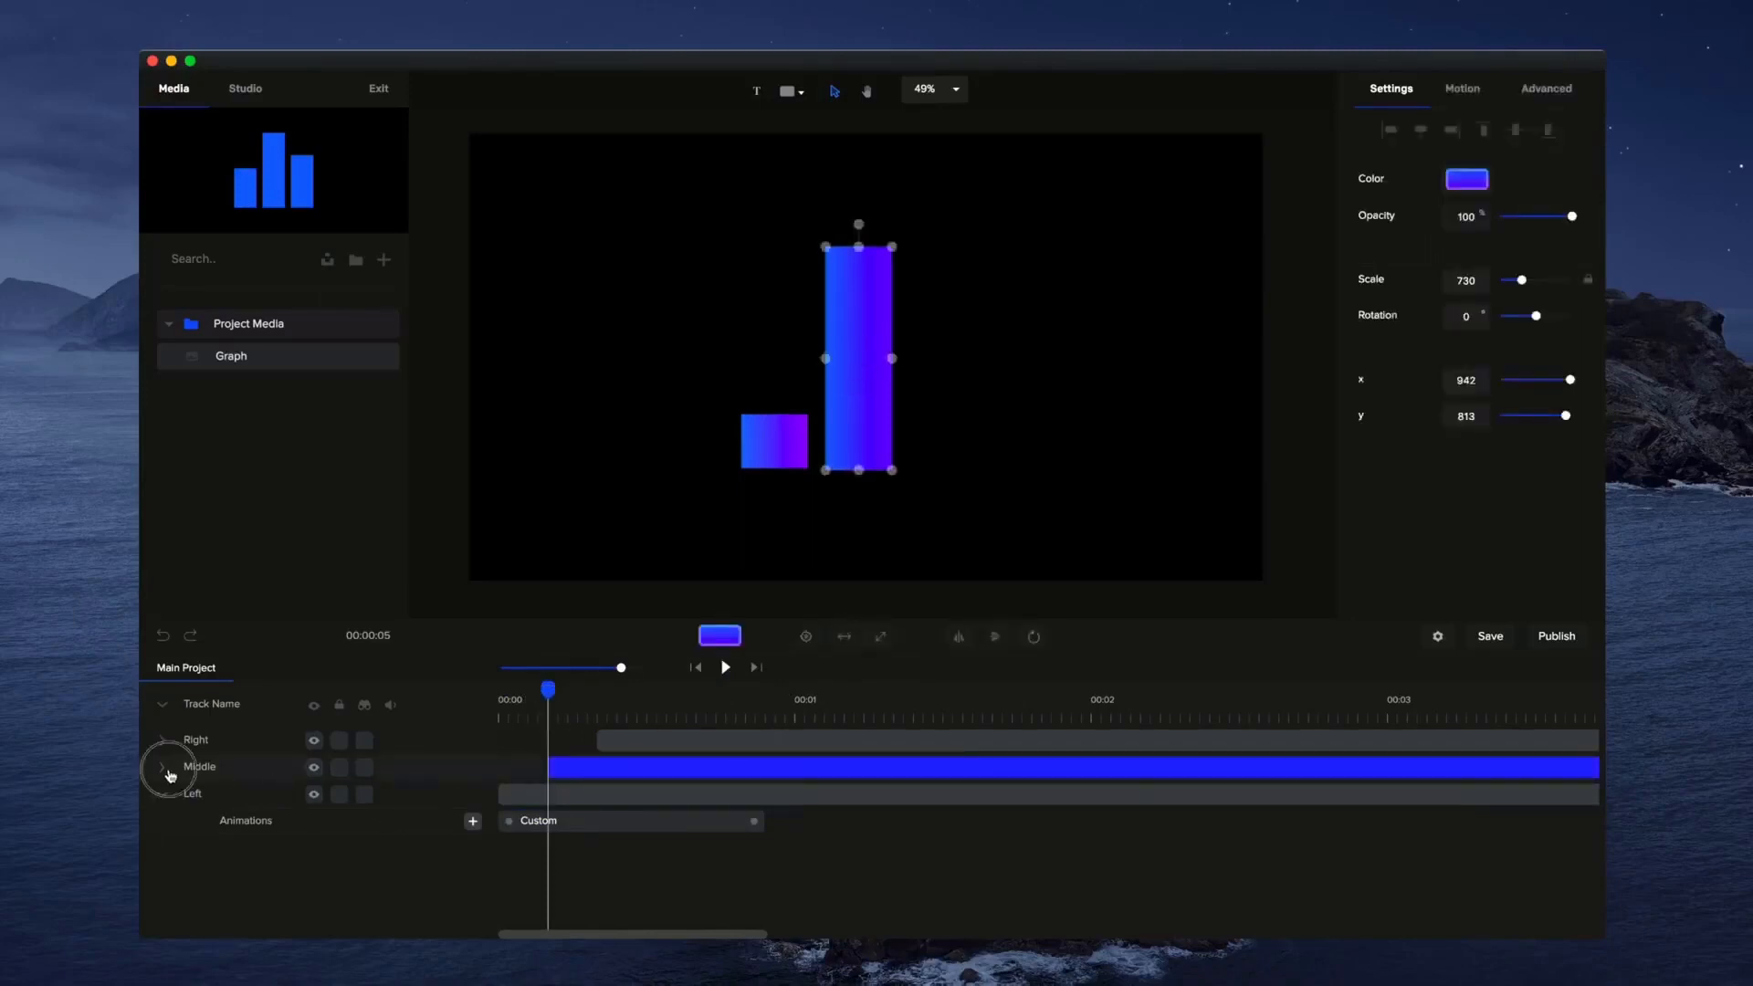
{"action": "left_click", "coordinate": [473, 795]}
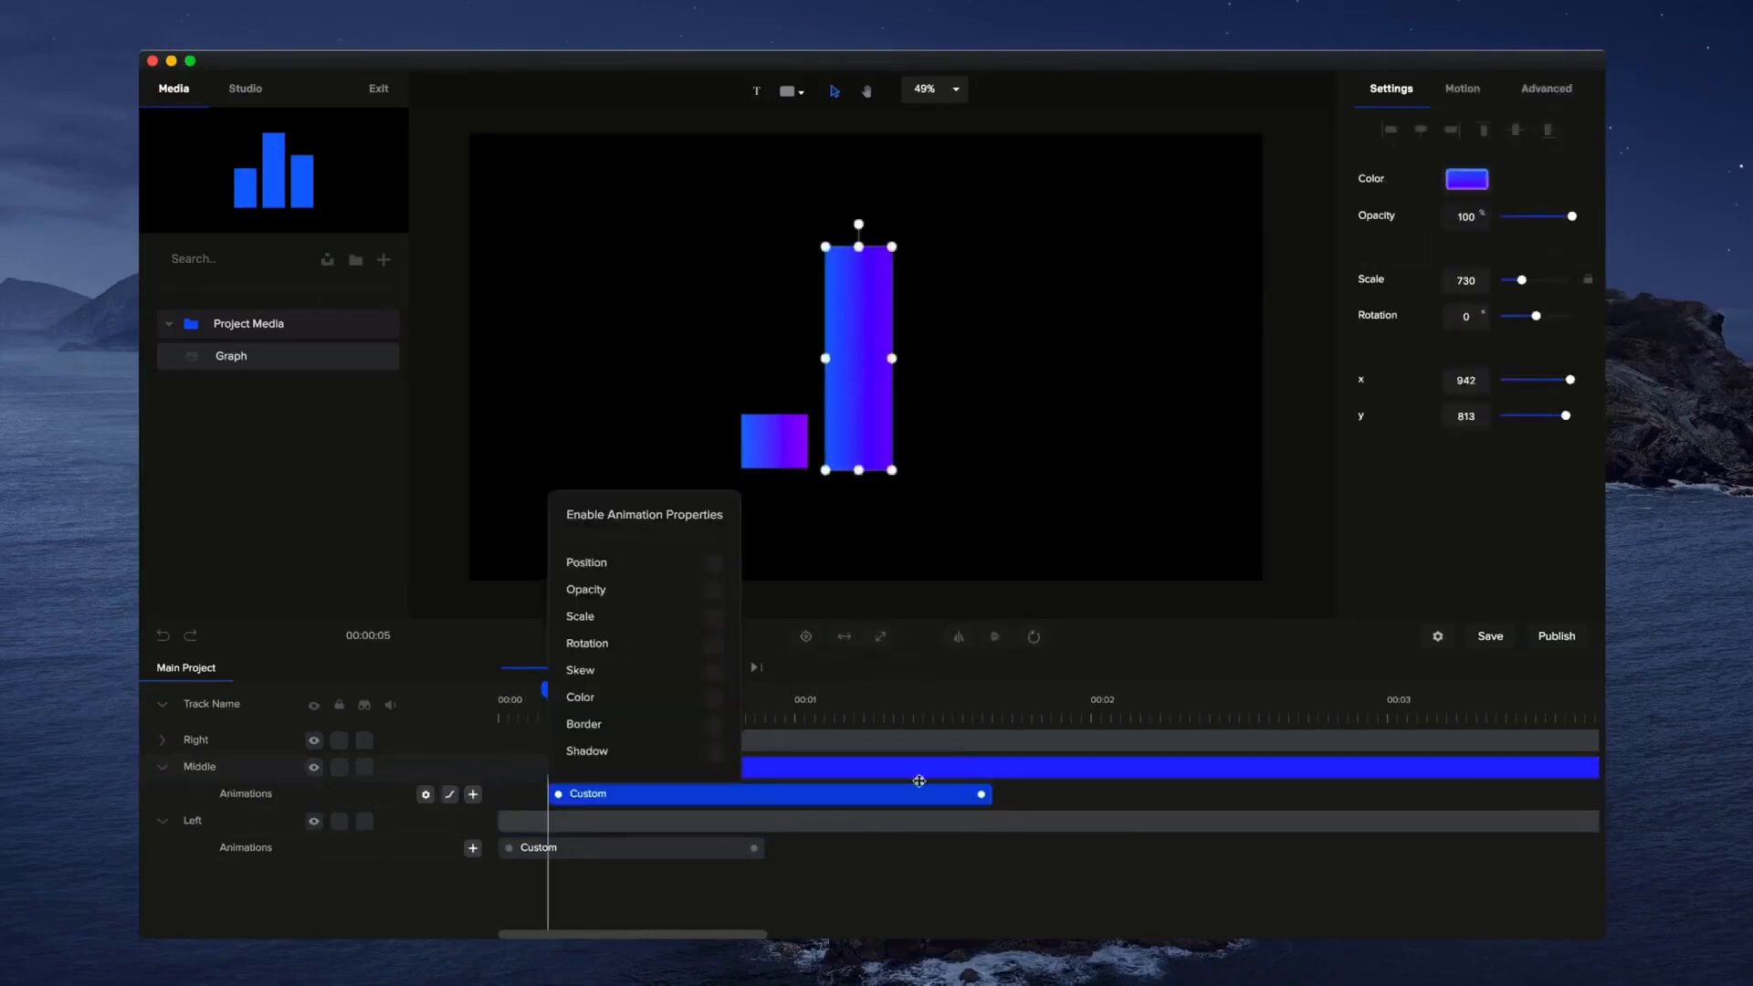
{"action": "left_click", "coordinate": [710, 619]}
{"action": "left_click_drag", "start_coordinate": [983, 794], "coordinate": [828, 801]}
{"action": "left_click_drag", "start_coordinate": [858, 247], "coordinate": [855, 471]}
Add a custom Scale animation lasting about 1 second to the Right bar at its clip start, flattening its starting height to zero.
{"action": "left_click_drag", "start_coordinate": [547, 689], "coordinate": [597, 676]}
{"action": "left_click", "coordinate": [933, 388]}
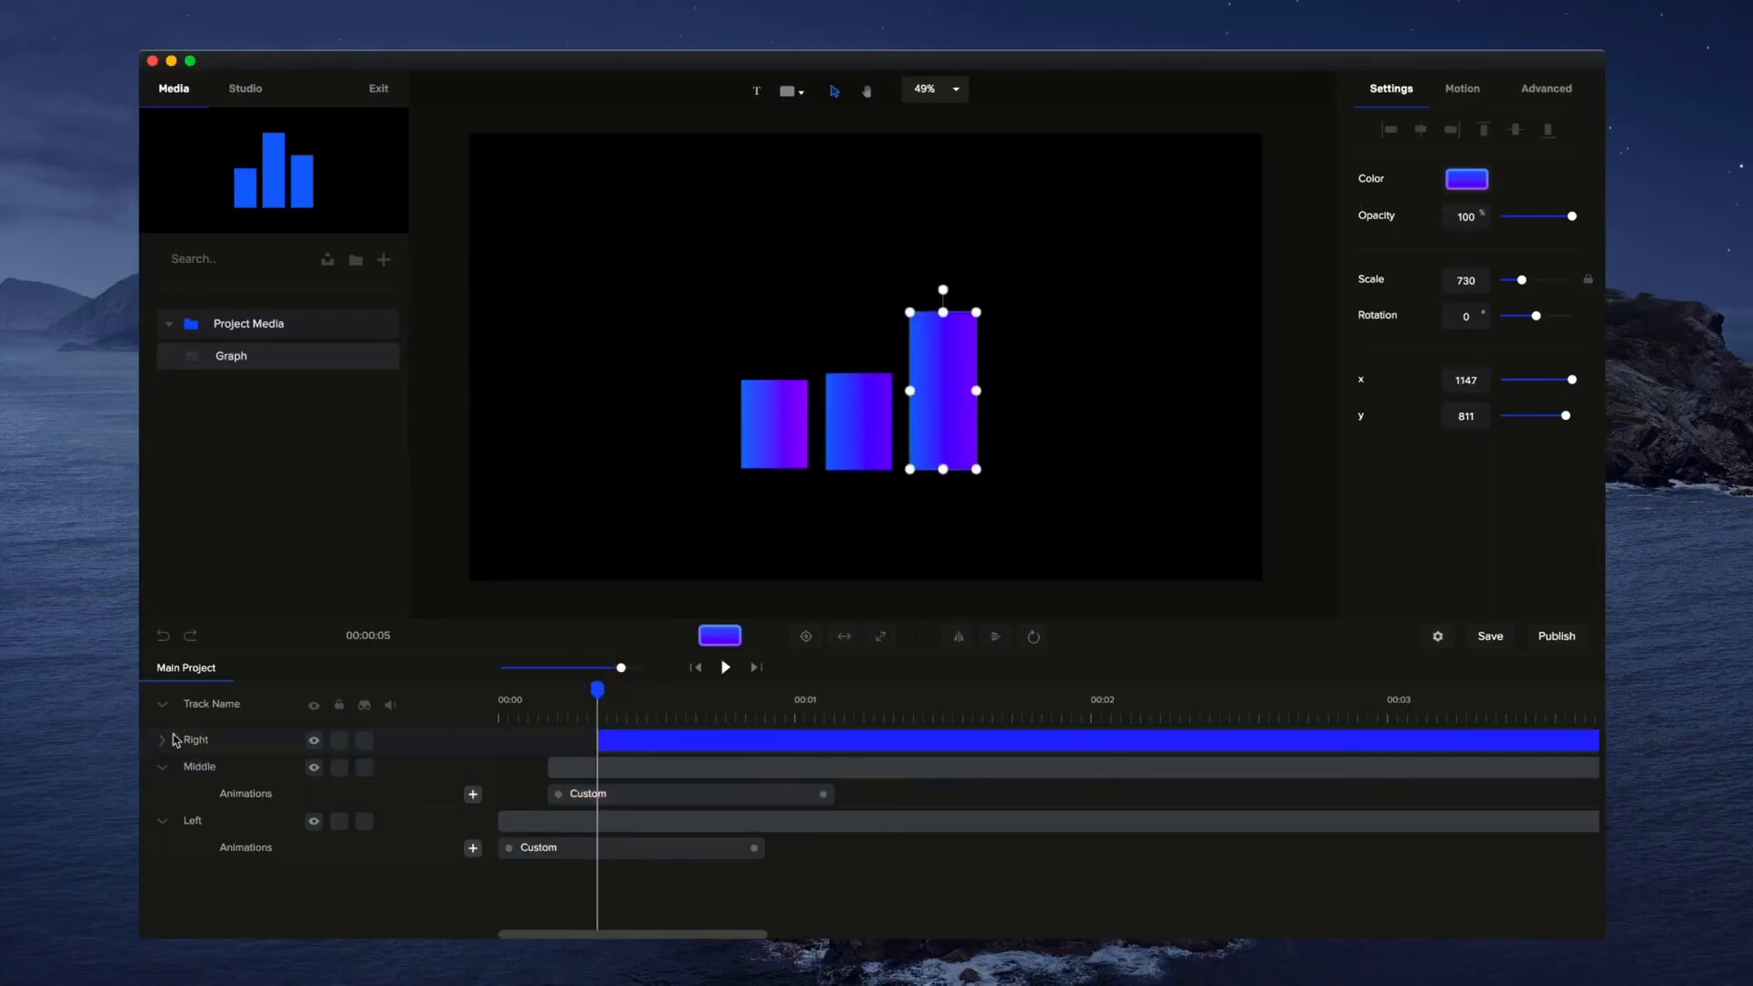
{"action": "left_click", "coordinate": [163, 742]}
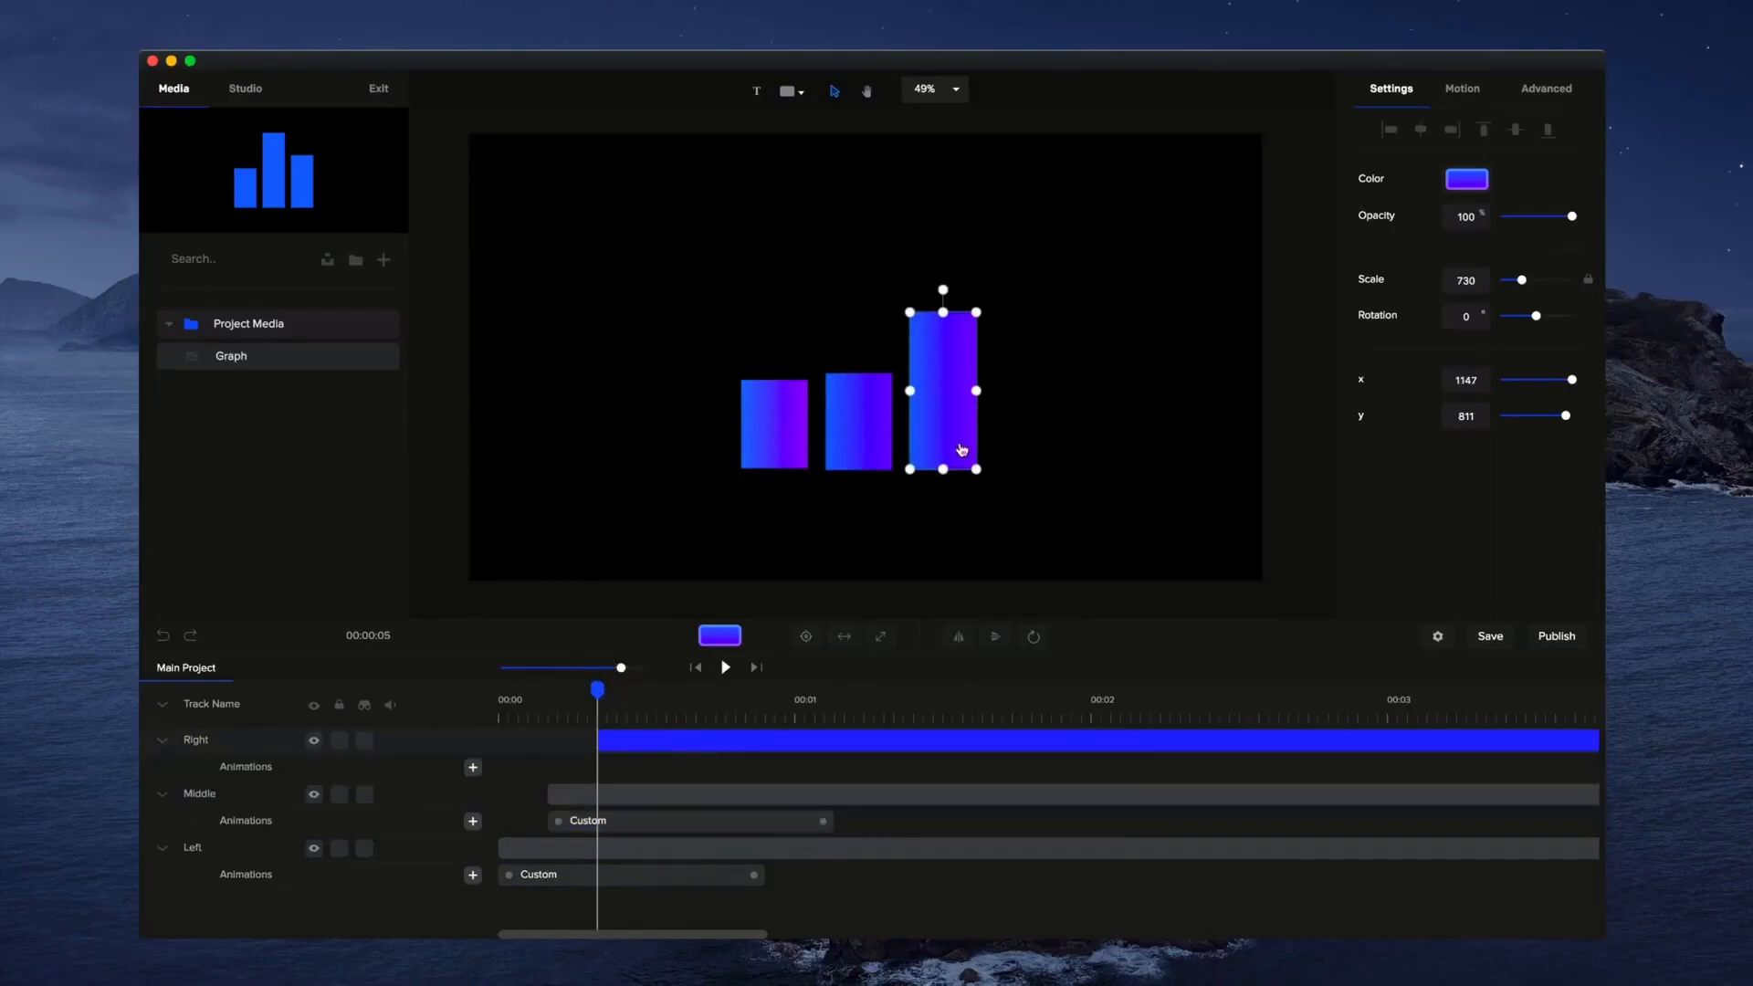
{"action": "left_click", "coordinate": [473, 766]}
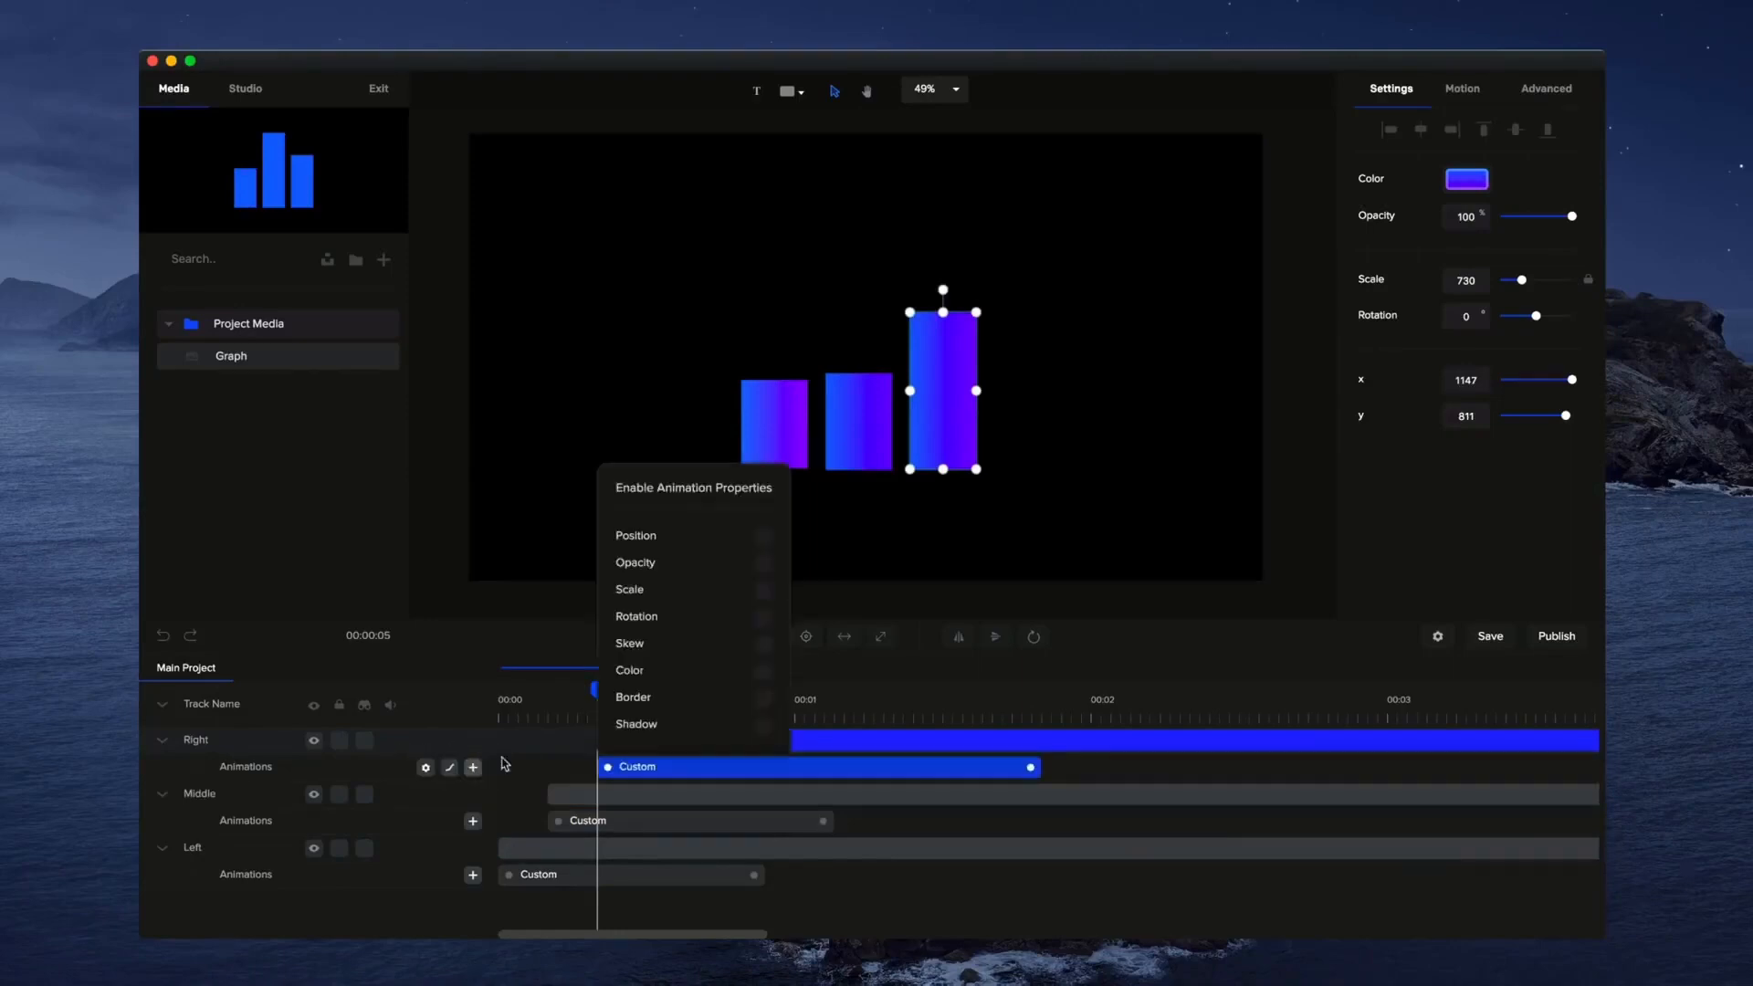
{"action": "left_click", "coordinate": [764, 590]}
{"action": "left_click_drag", "start_coordinate": [1032, 774], "coordinate": [893, 769]}
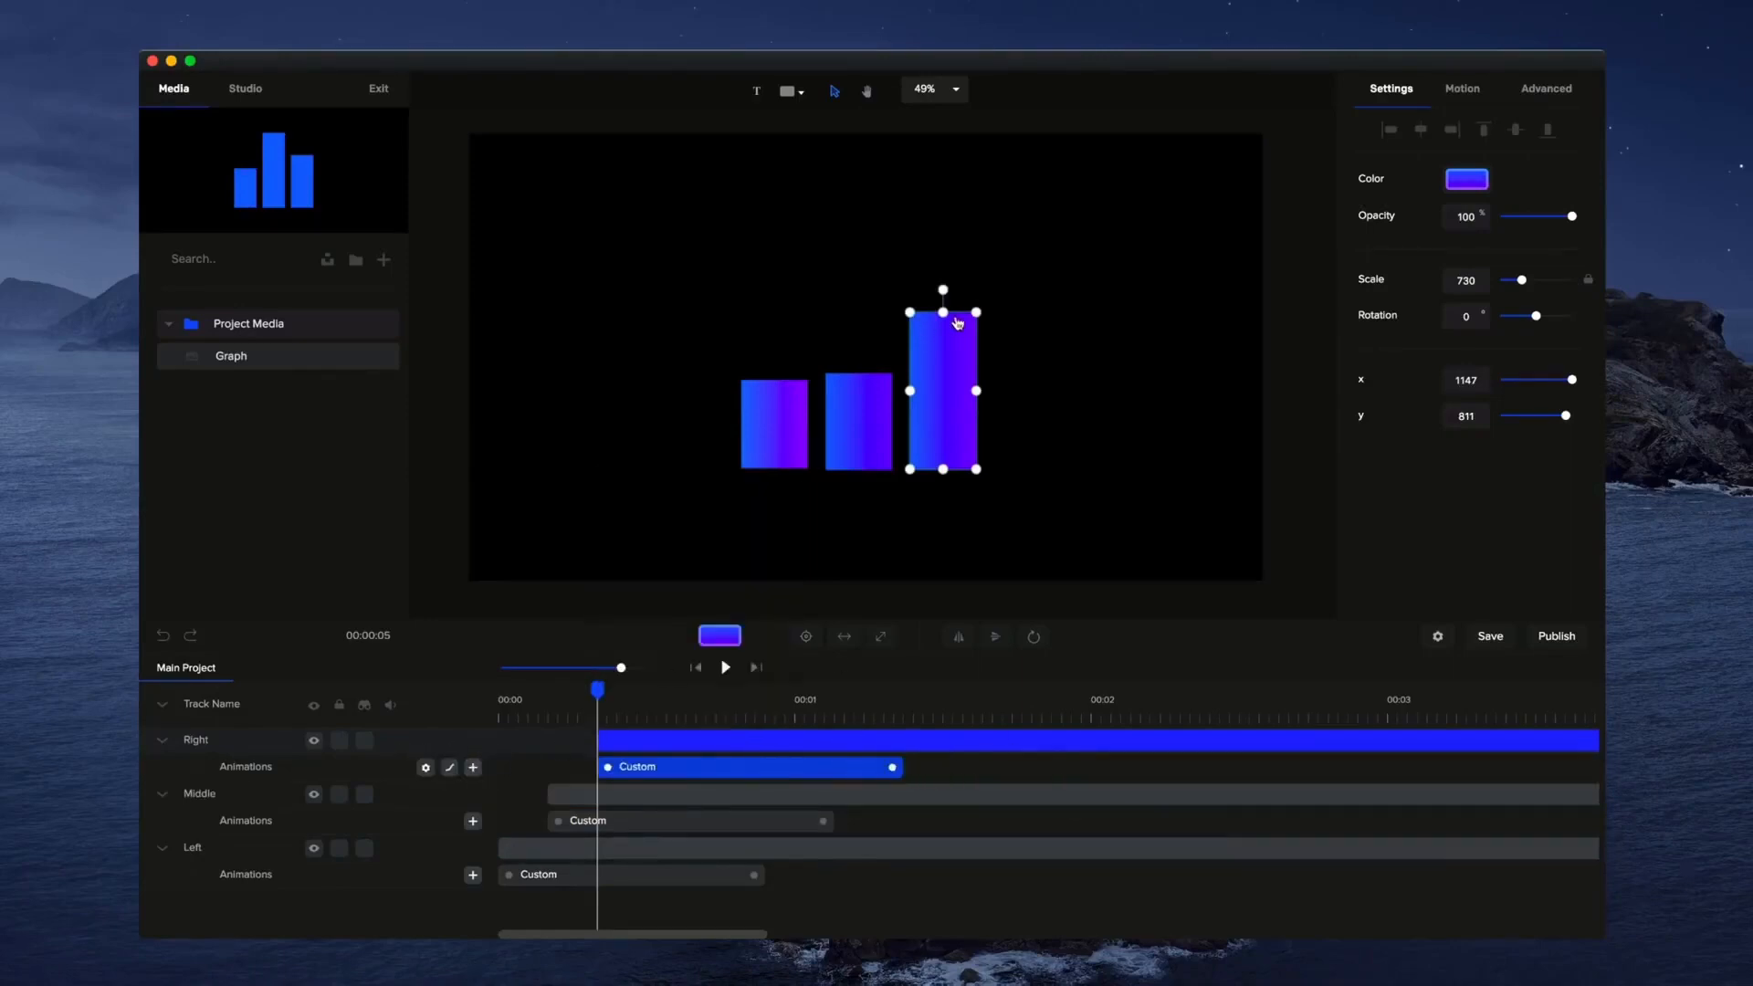
{"action": "left_click_drag", "start_coordinate": [950, 323], "coordinate": [944, 484]}
Play the three custom bar animations from the beginning of the timeline.
{"action": "left_click_drag", "start_coordinate": [561, 686], "coordinate": [449, 693]}
{"action": "left_click", "coordinate": [725, 668]}
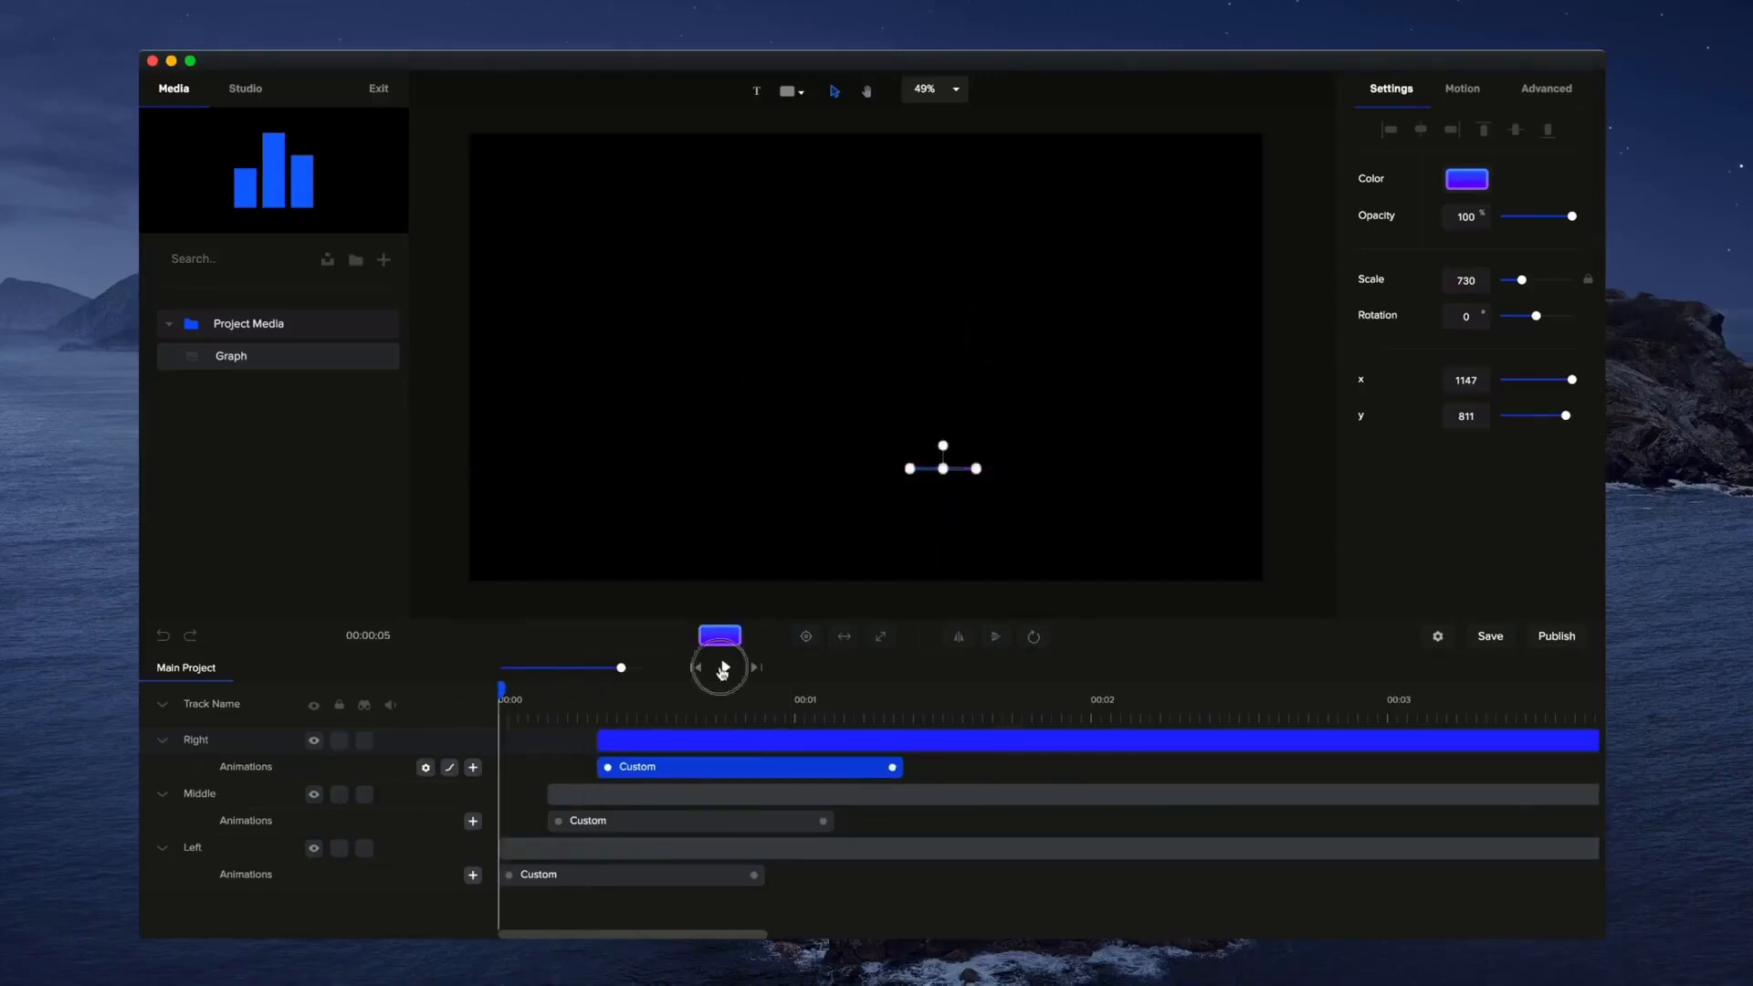
{"action": "left_click", "coordinate": [725, 668]}
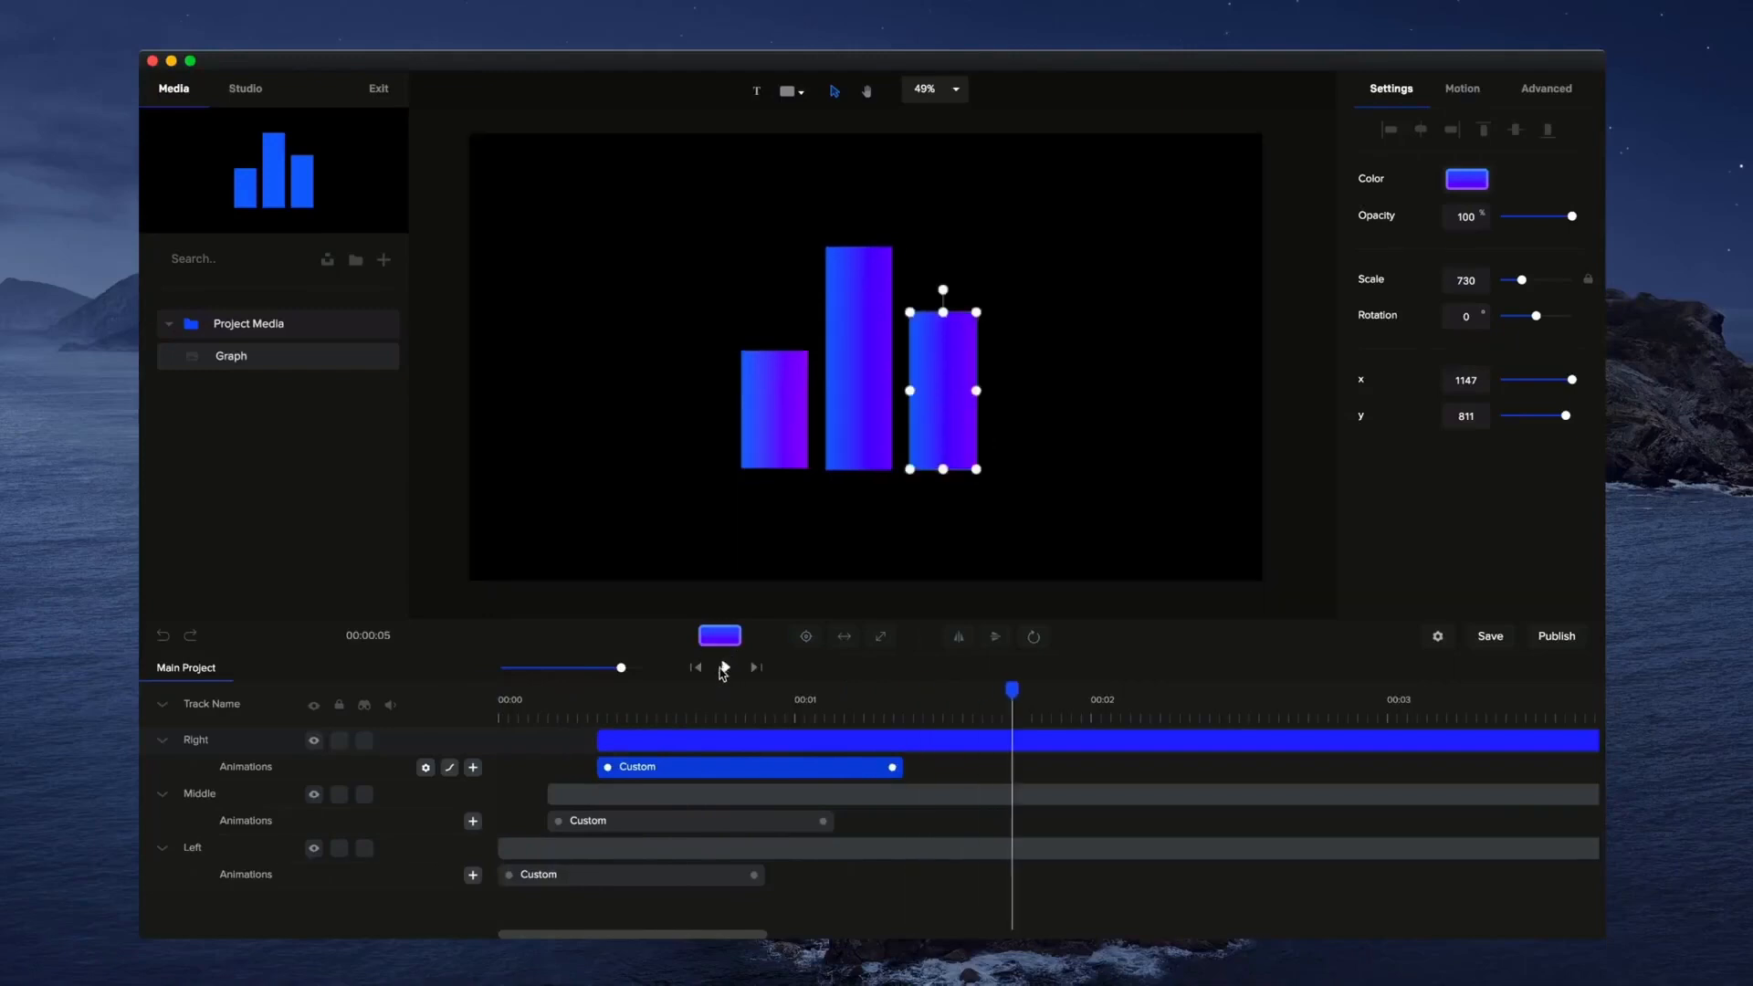
{"action": "right_click", "coordinate": [667, 770]}
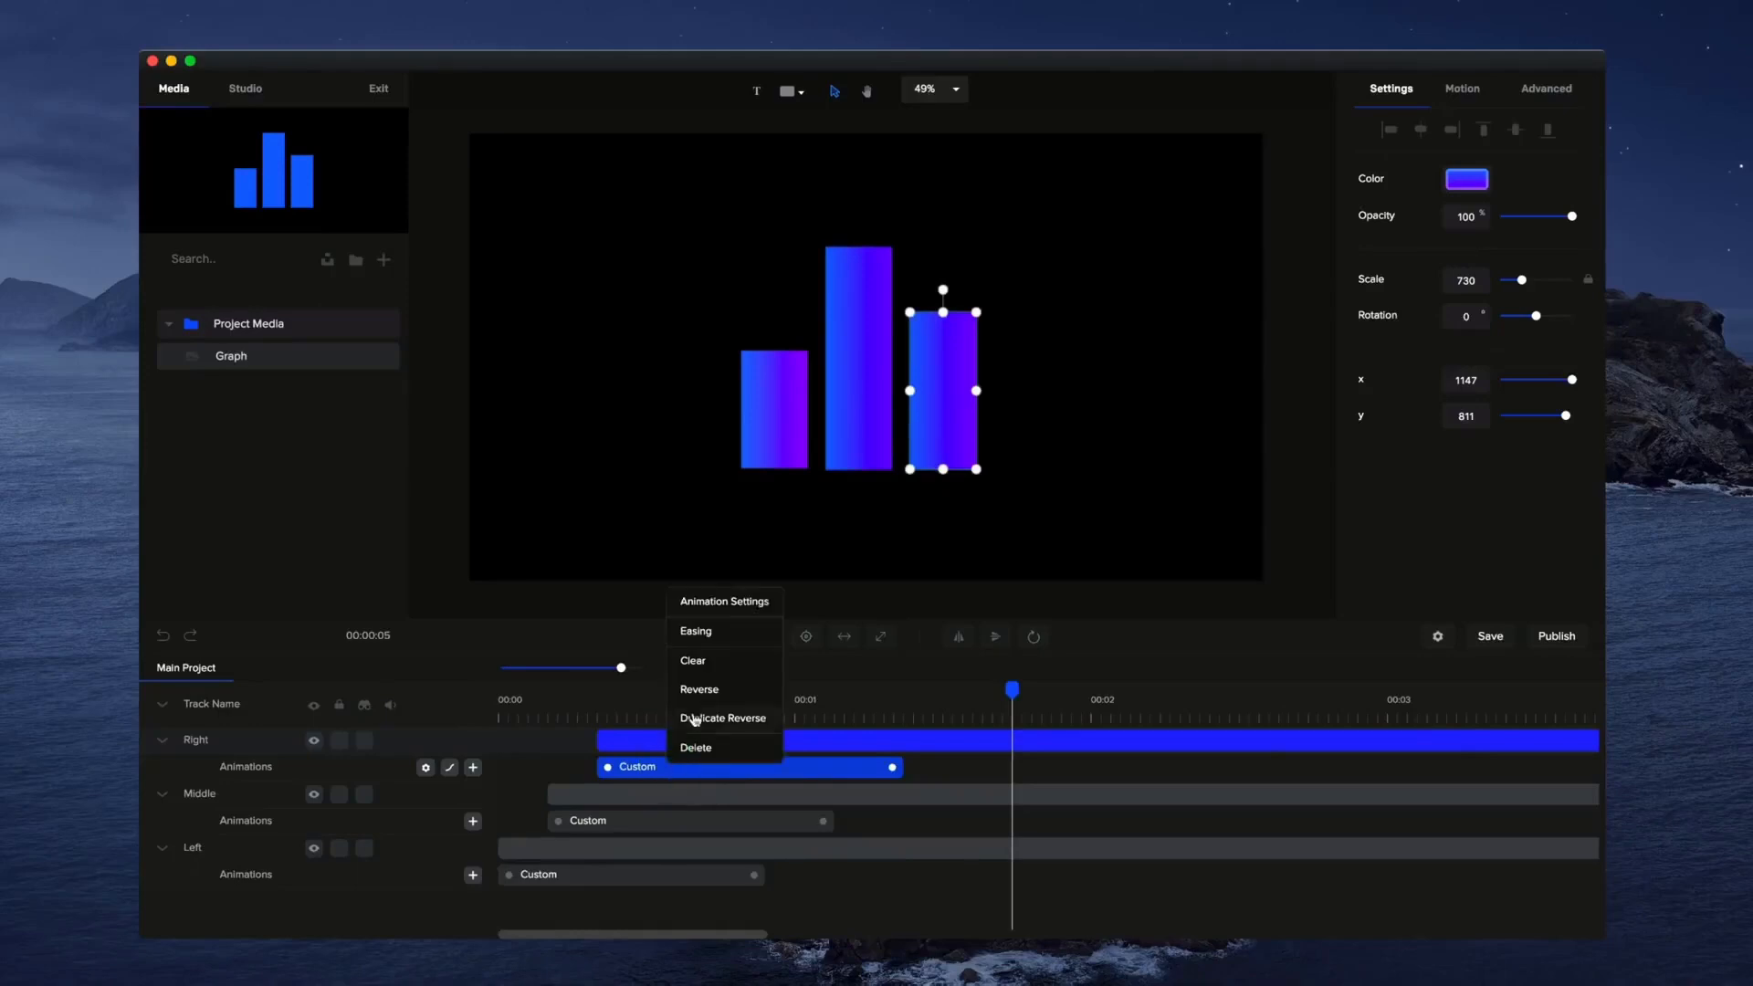
{"action": "left_click", "coordinate": [696, 632]}
{"action": "left_click", "coordinate": [1056, 546]}
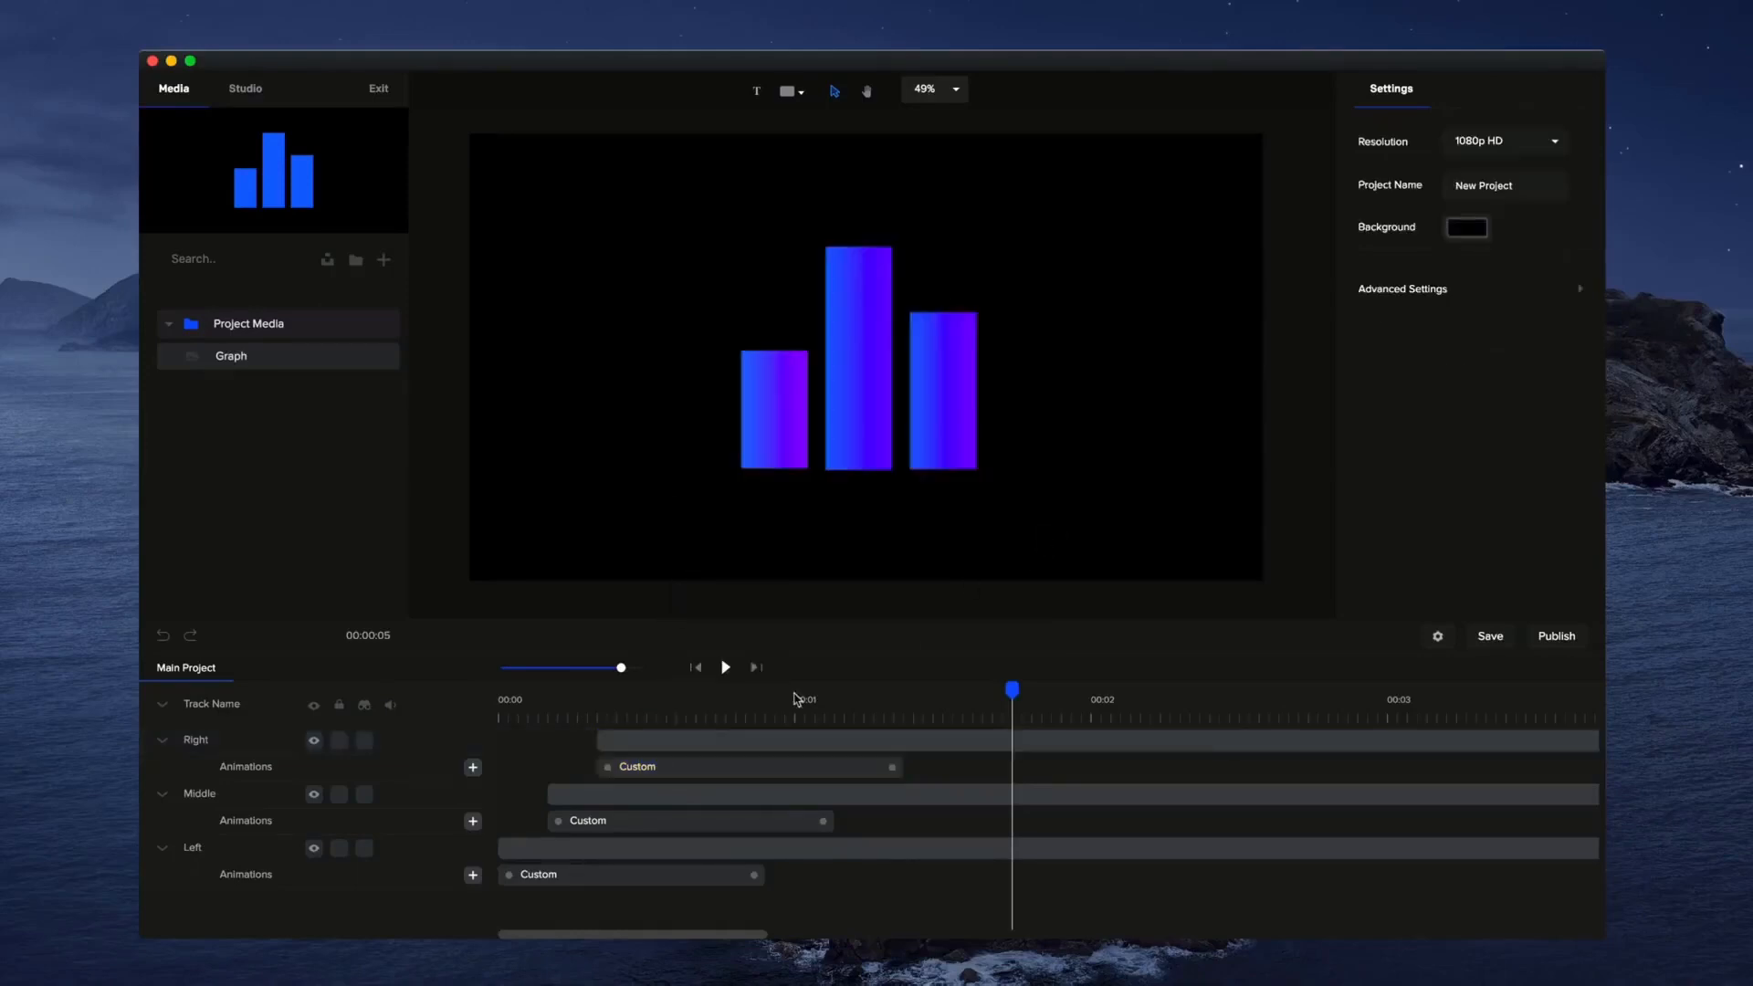
Compare the Power1, Power4 and Back easings on the Right bar's custom animation and keep Back with the Out variant.
{"action": "left_click", "coordinate": [723, 769]}
{"action": "left_click", "coordinate": [451, 768]}
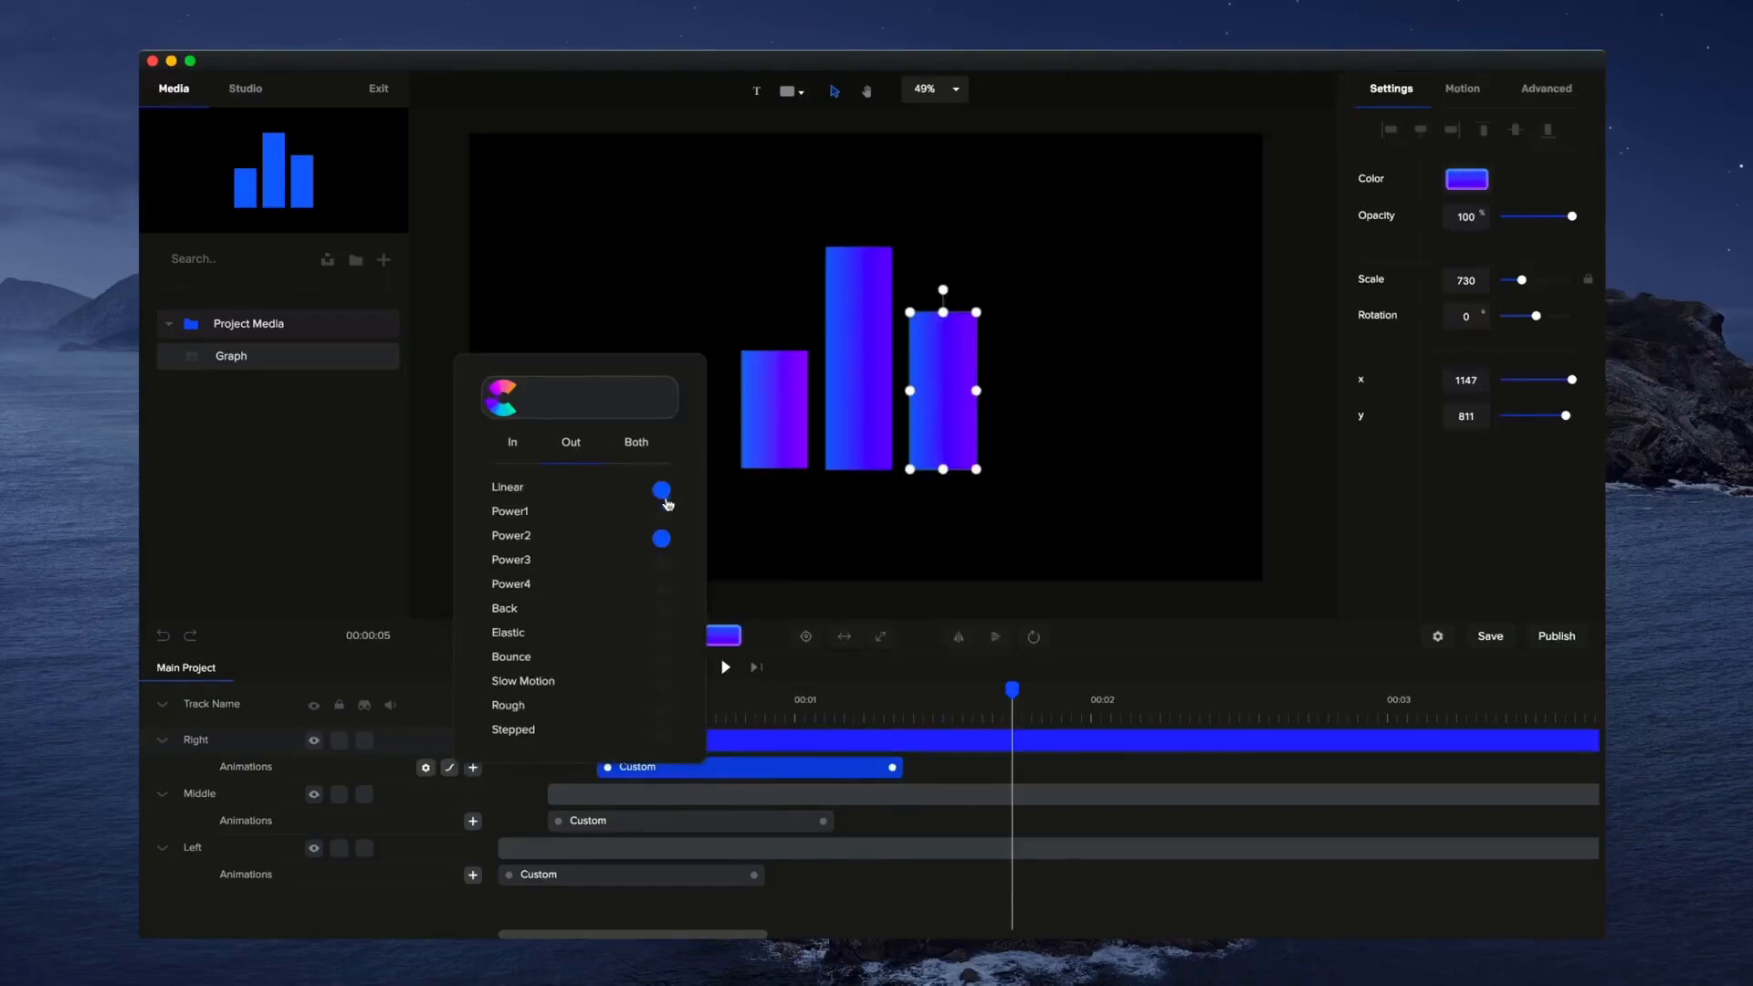
{"action": "left_click", "coordinate": [663, 513]}
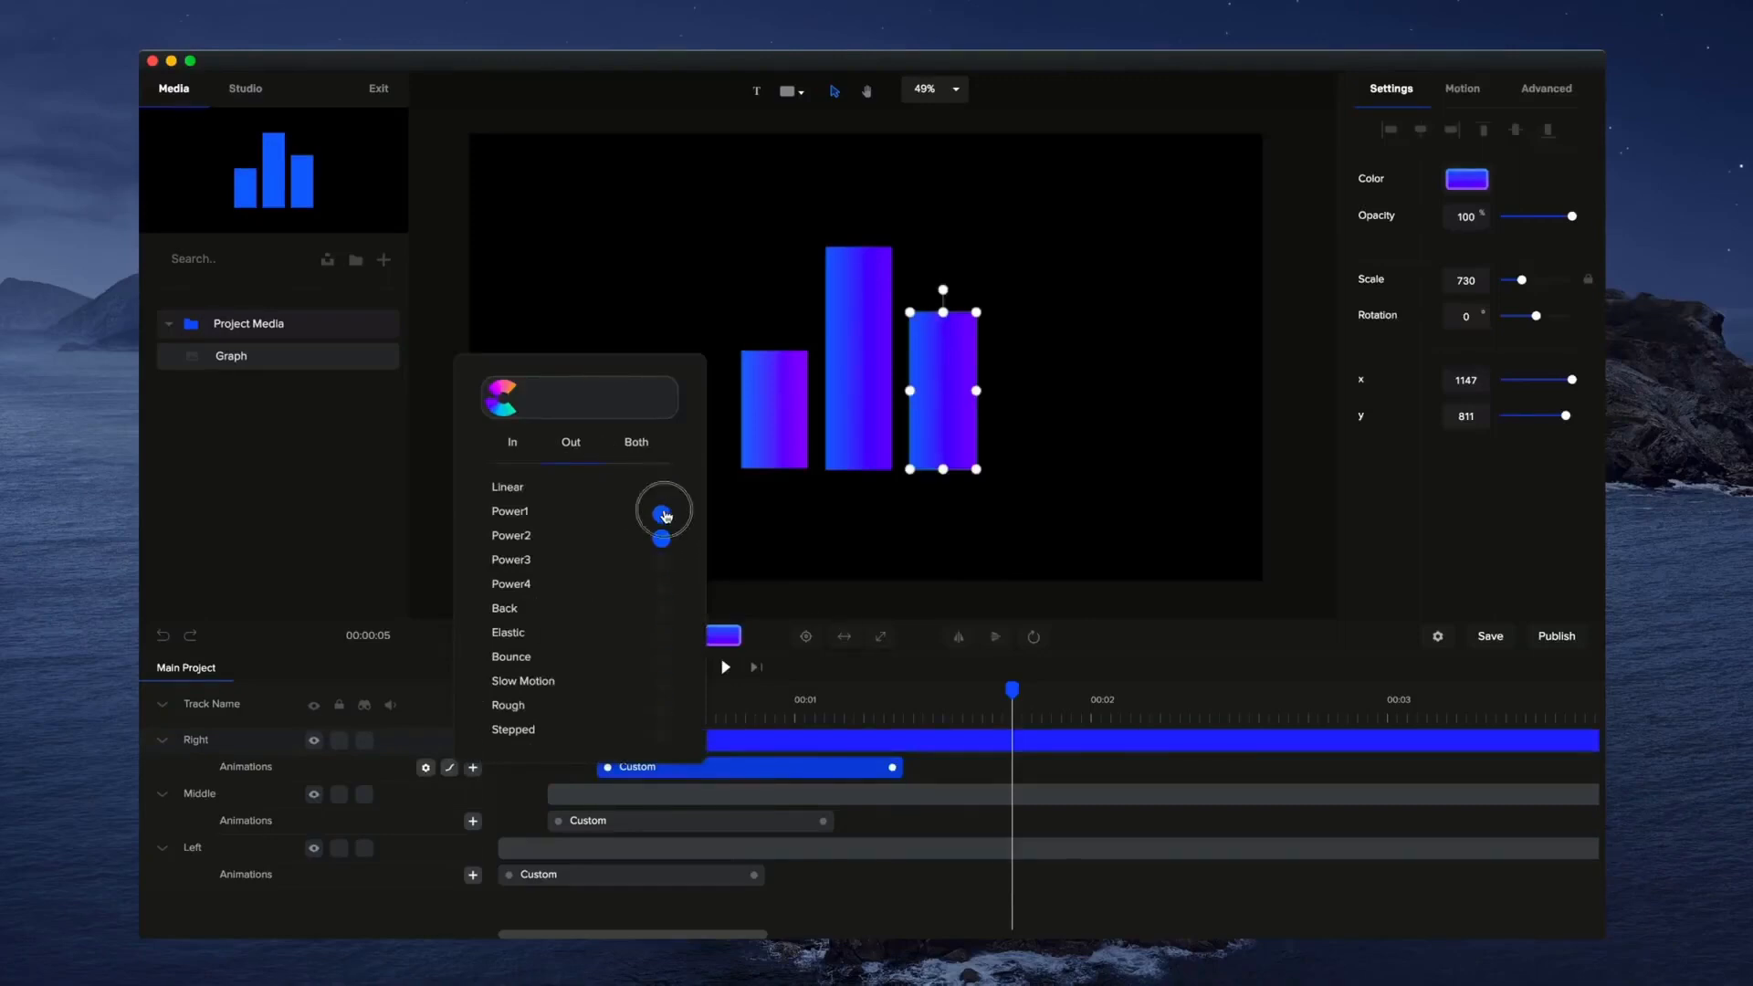
{"action": "left_click", "coordinate": [661, 585]}
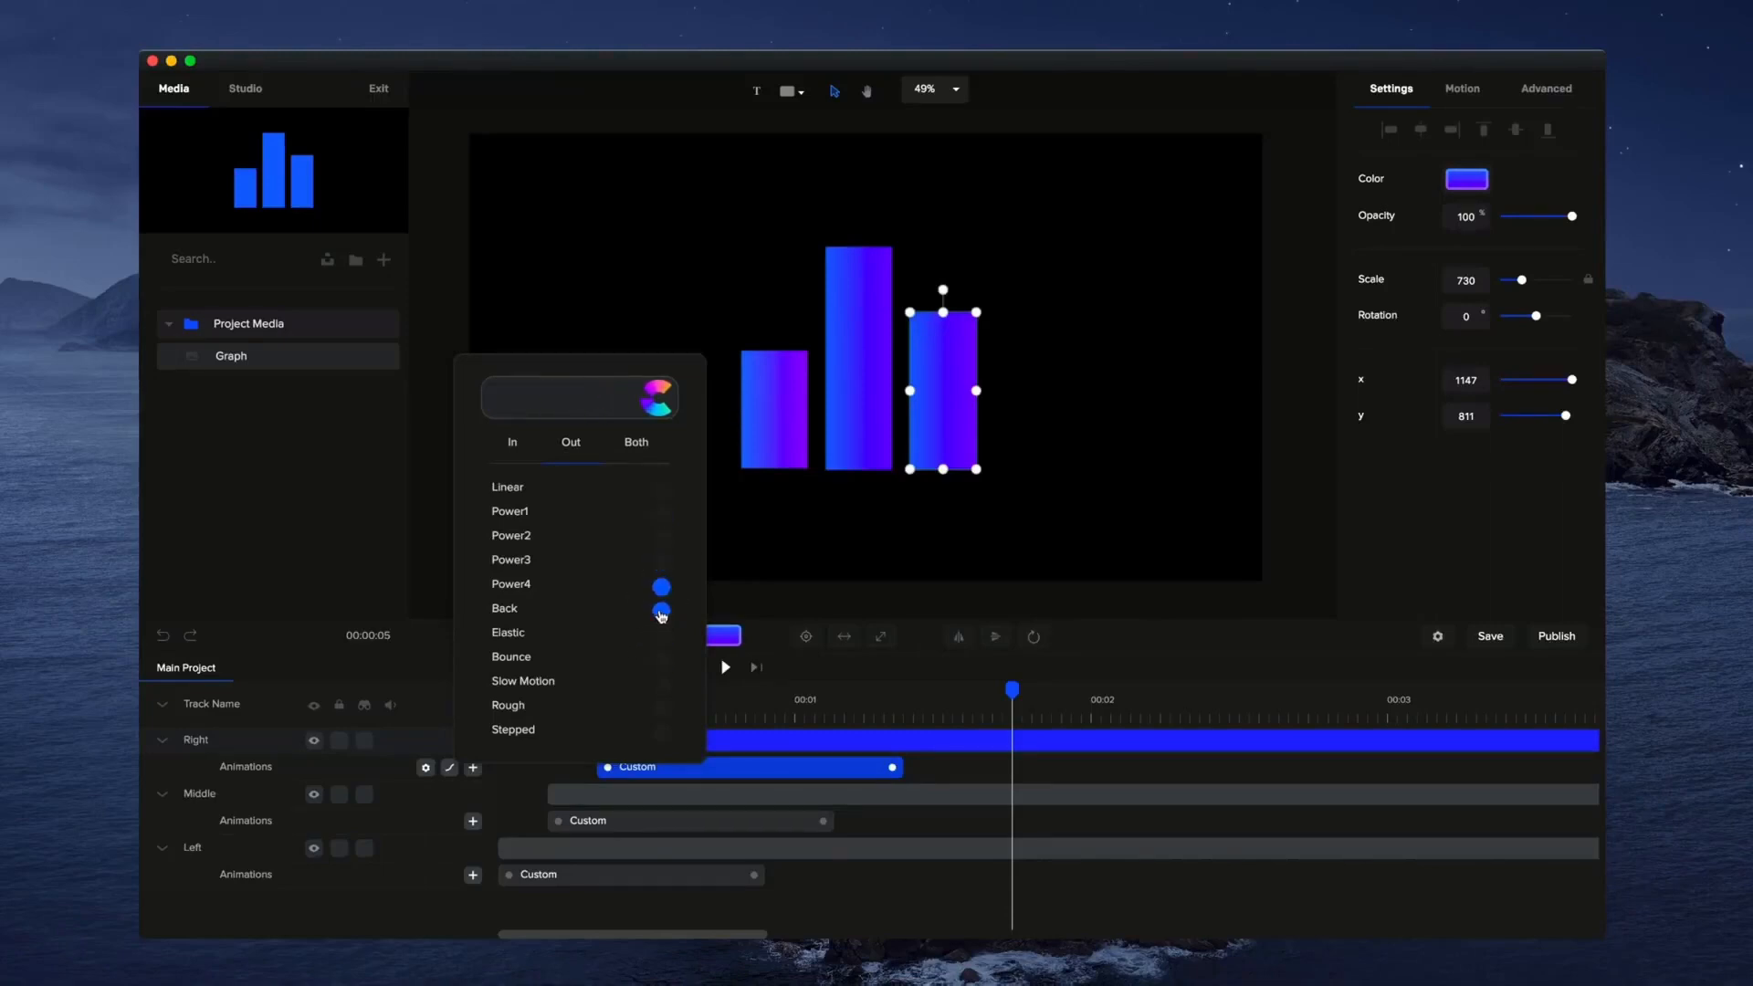
{"action": "left_click", "coordinate": [661, 613]}
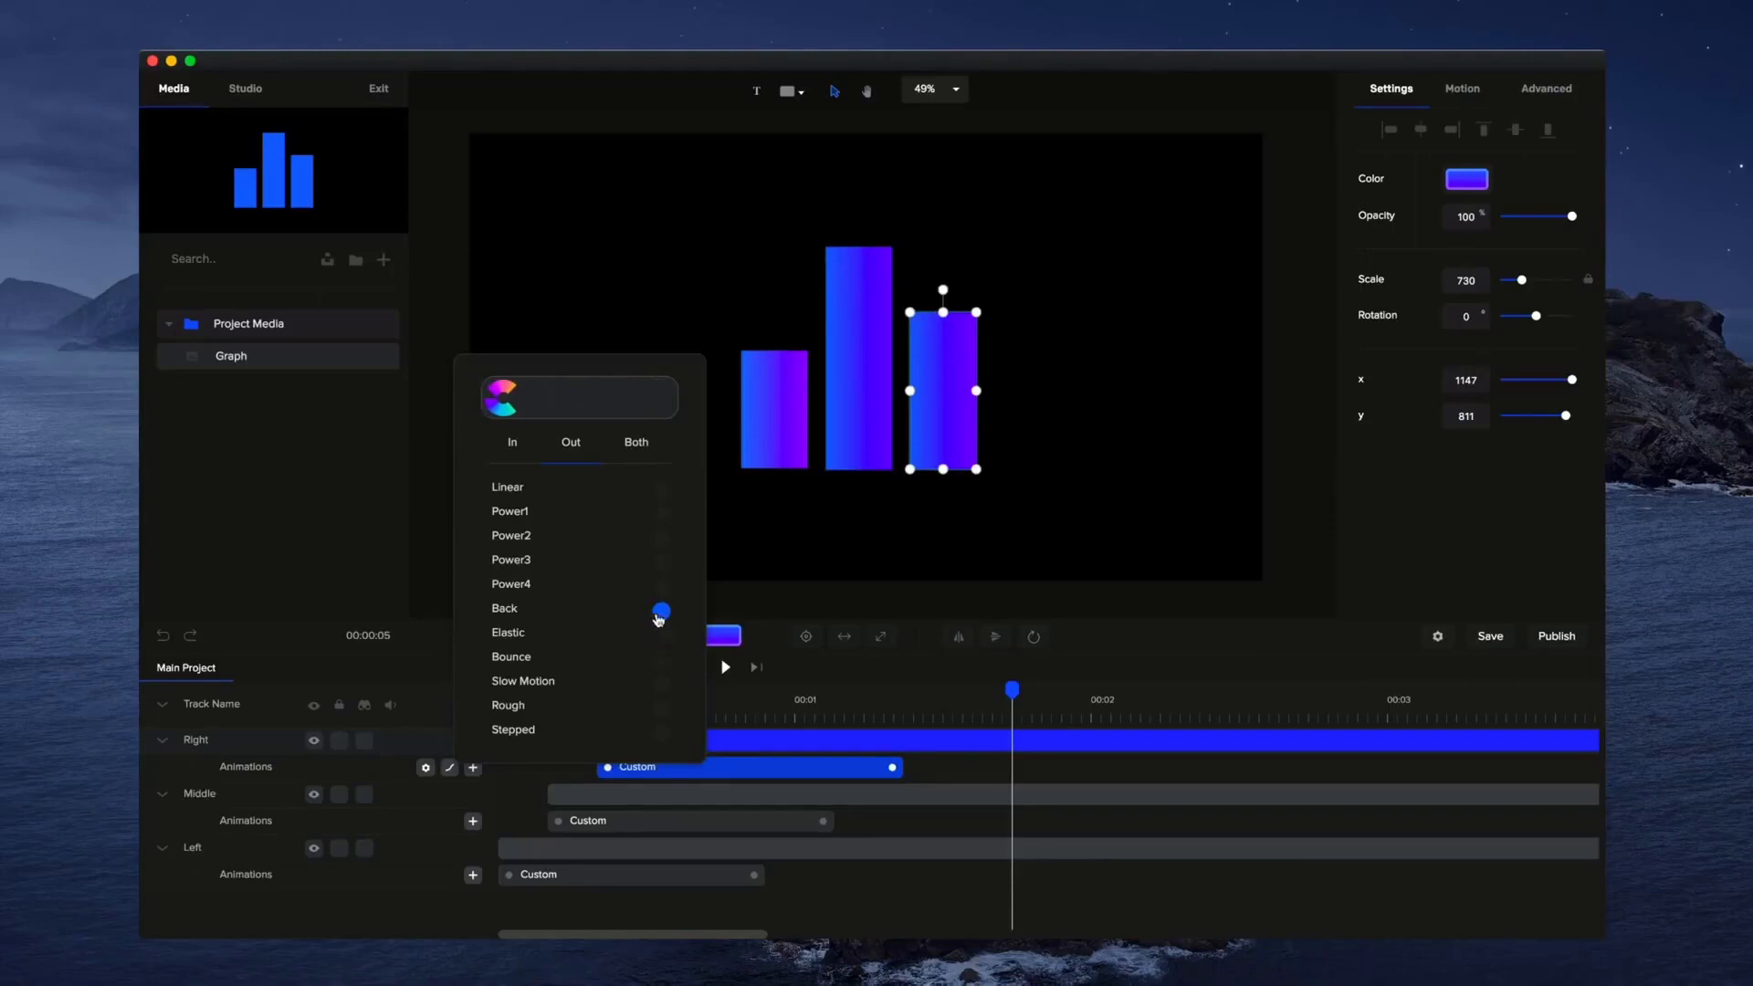
{"action": "left_click", "coordinate": [869, 566]}
Set the Middle and Left bars' custom animations to Back easing with the Out variant.
{"action": "right_click", "coordinate": [707, 819]}
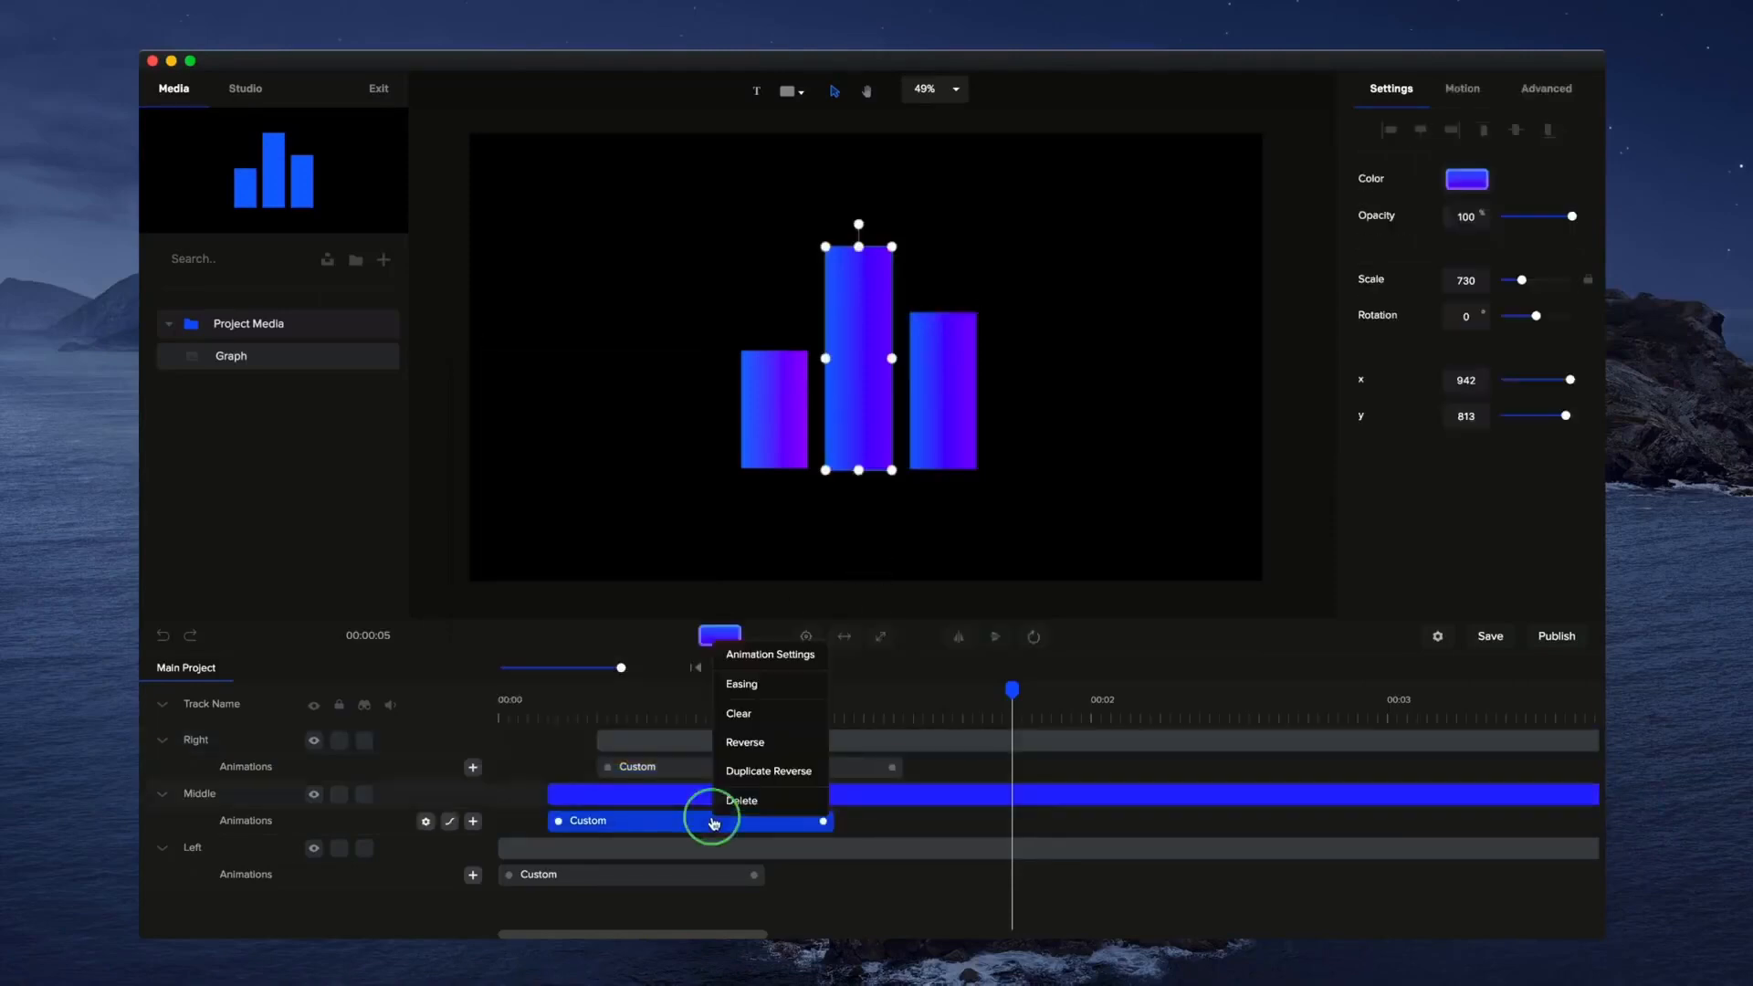
{"action": "left_click", "coordinate": [742, 683]}
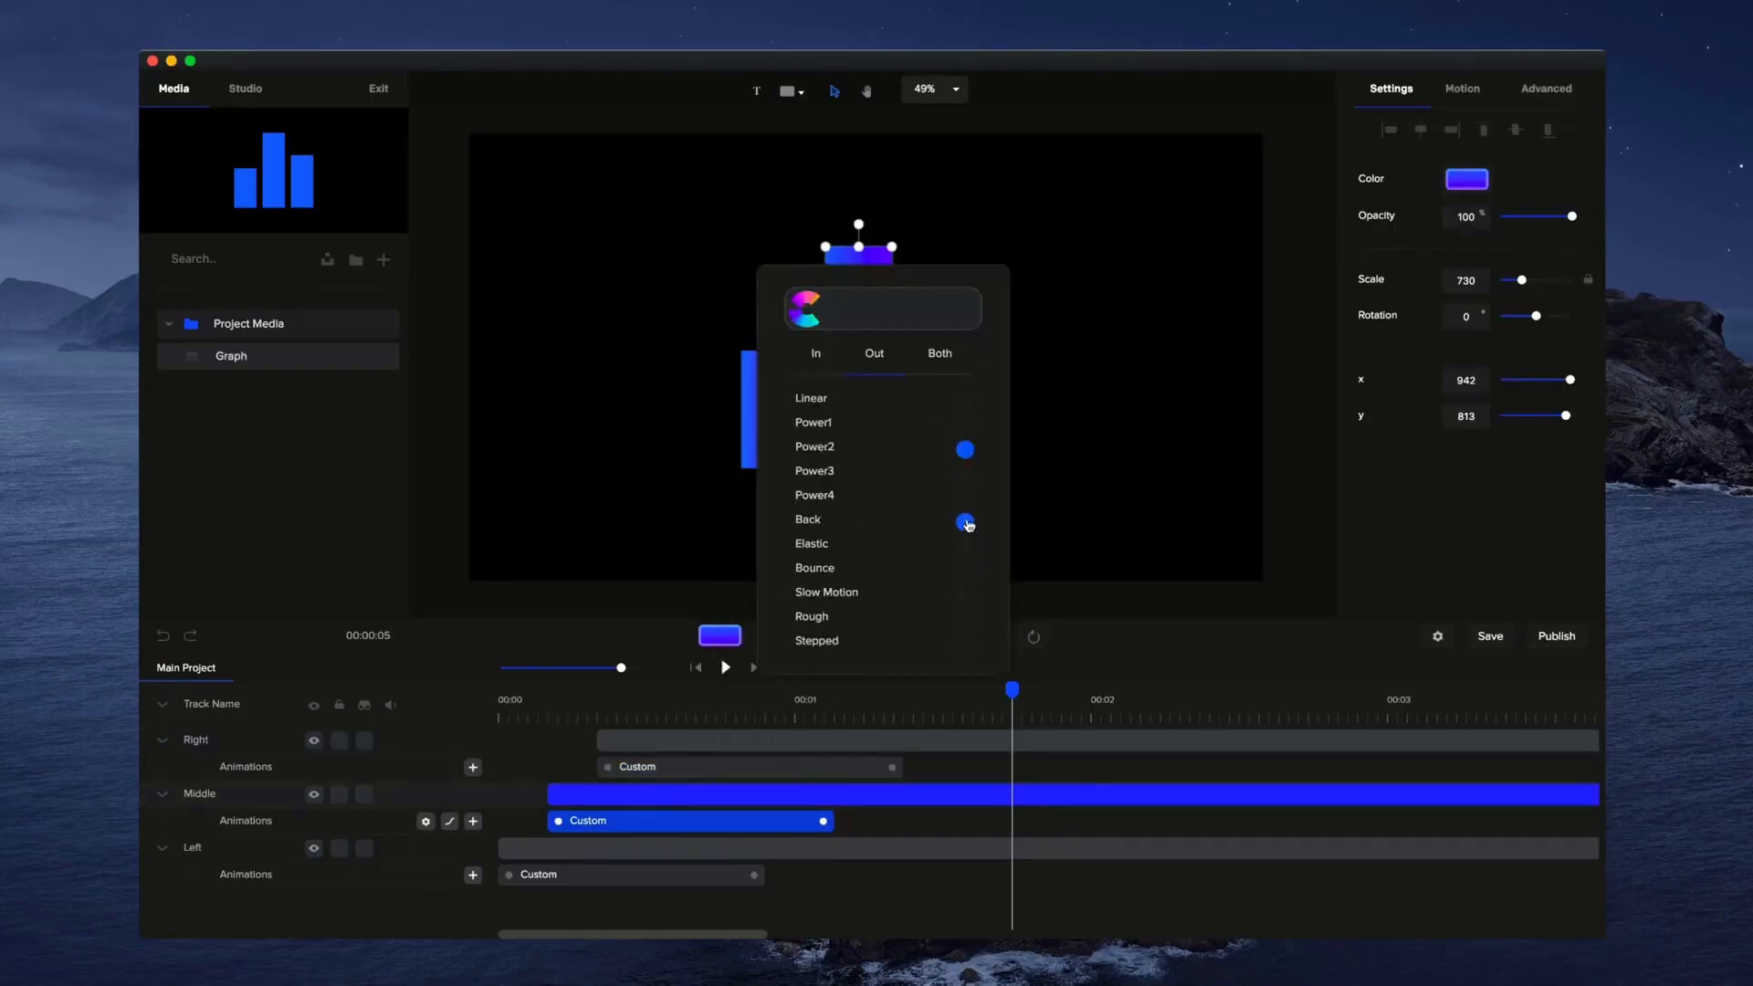
{"action": "left_click", "coordinate": [642, 878]}
{"action": "right_click", "coordinate": [644, 880]}
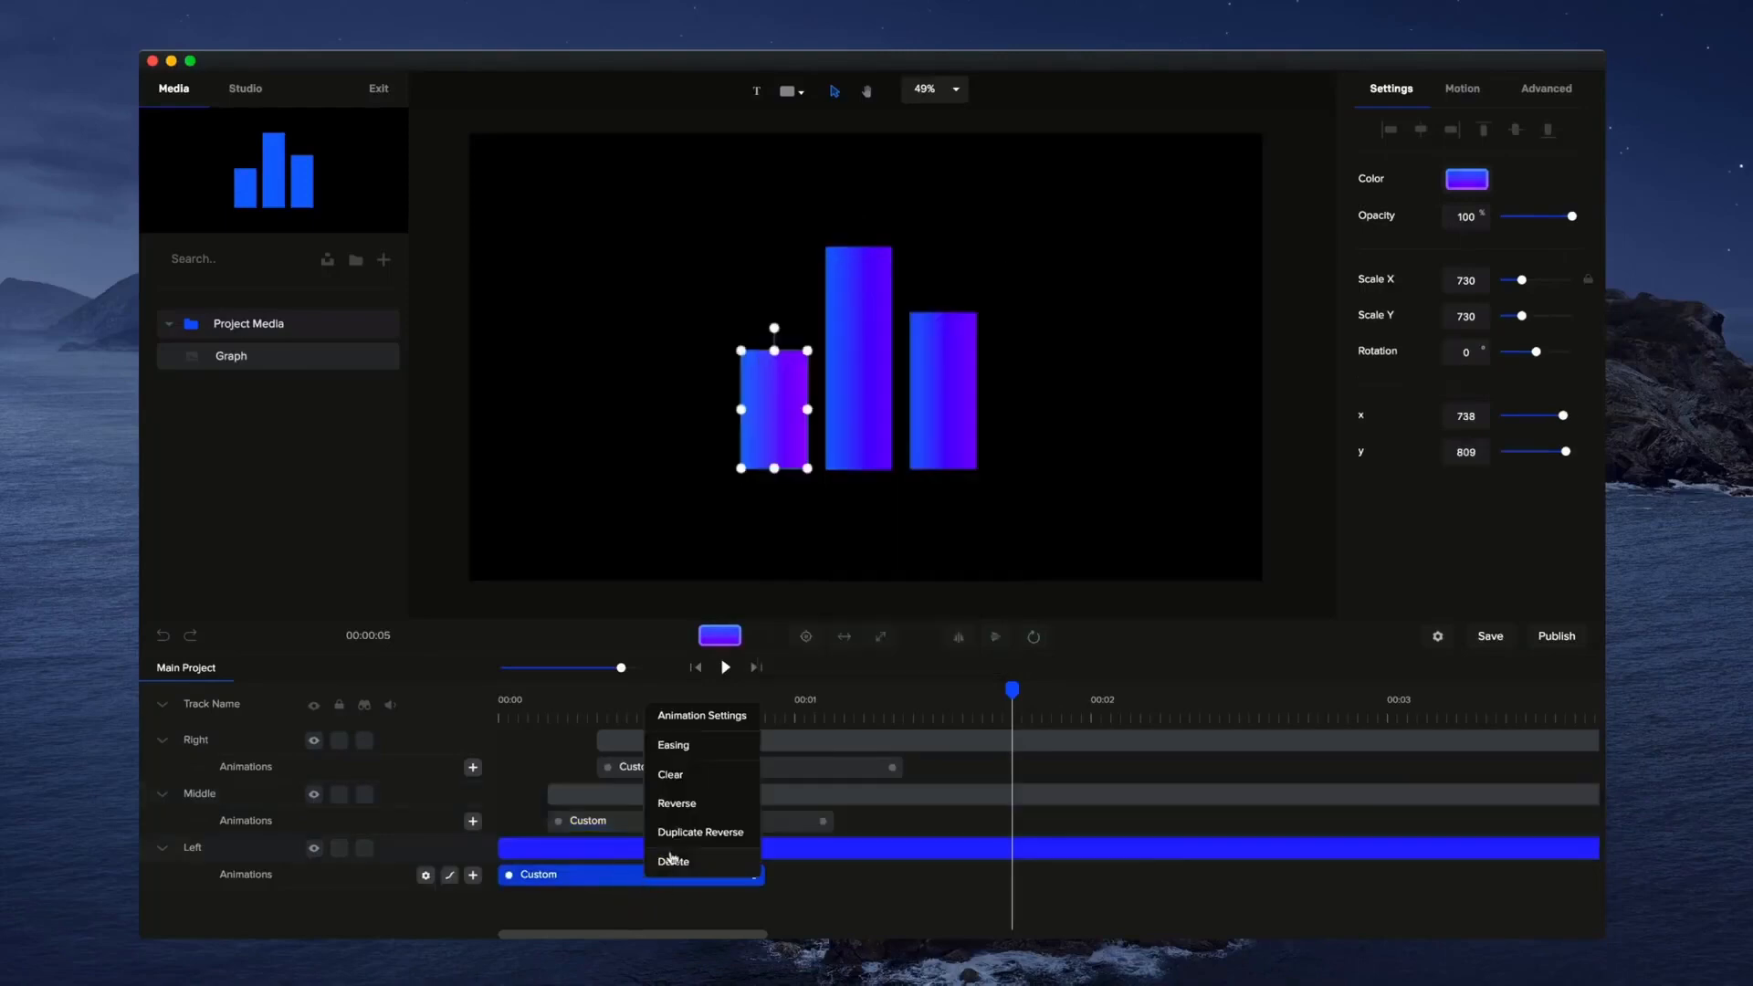
{"action": "left_click", "coordinate": [696, 754]}
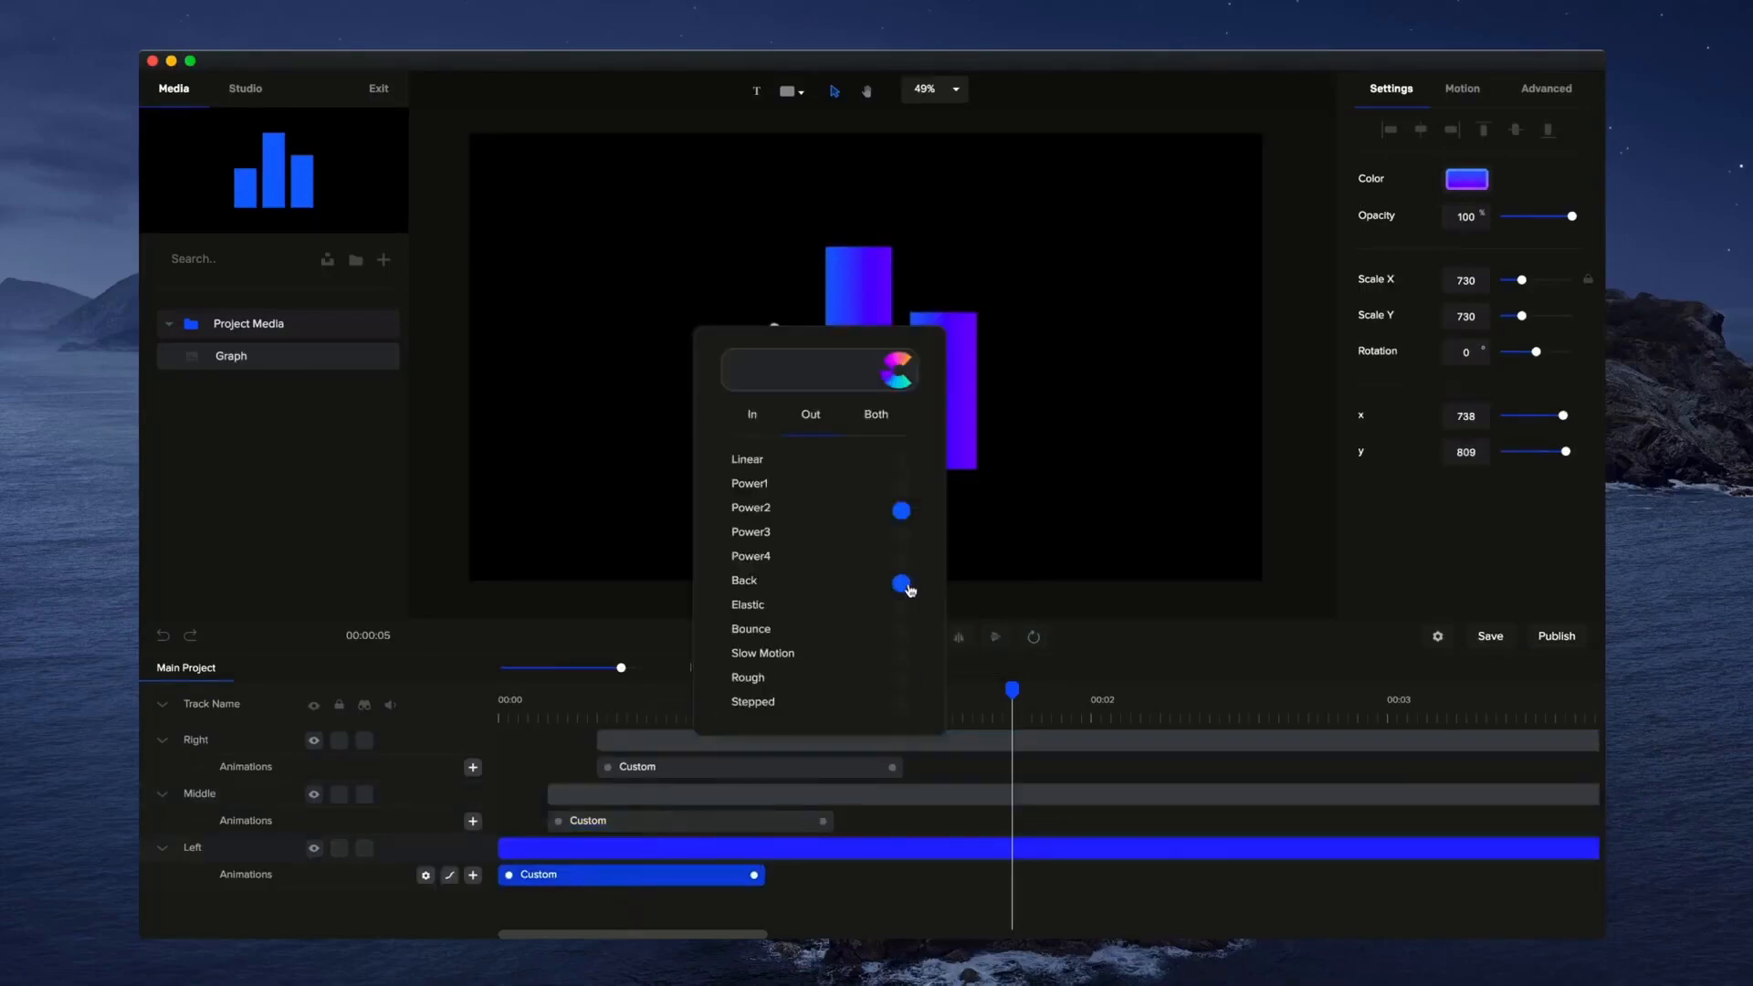
{"action": "left_click", "coordinate": [904, 585]}
{"action": "left_click", "coordinate": [1069, 580]}
Play the eased bar animations from the start of the timeline and stop playback.
{"action": "left_click", "coordinate": [695, 667]}
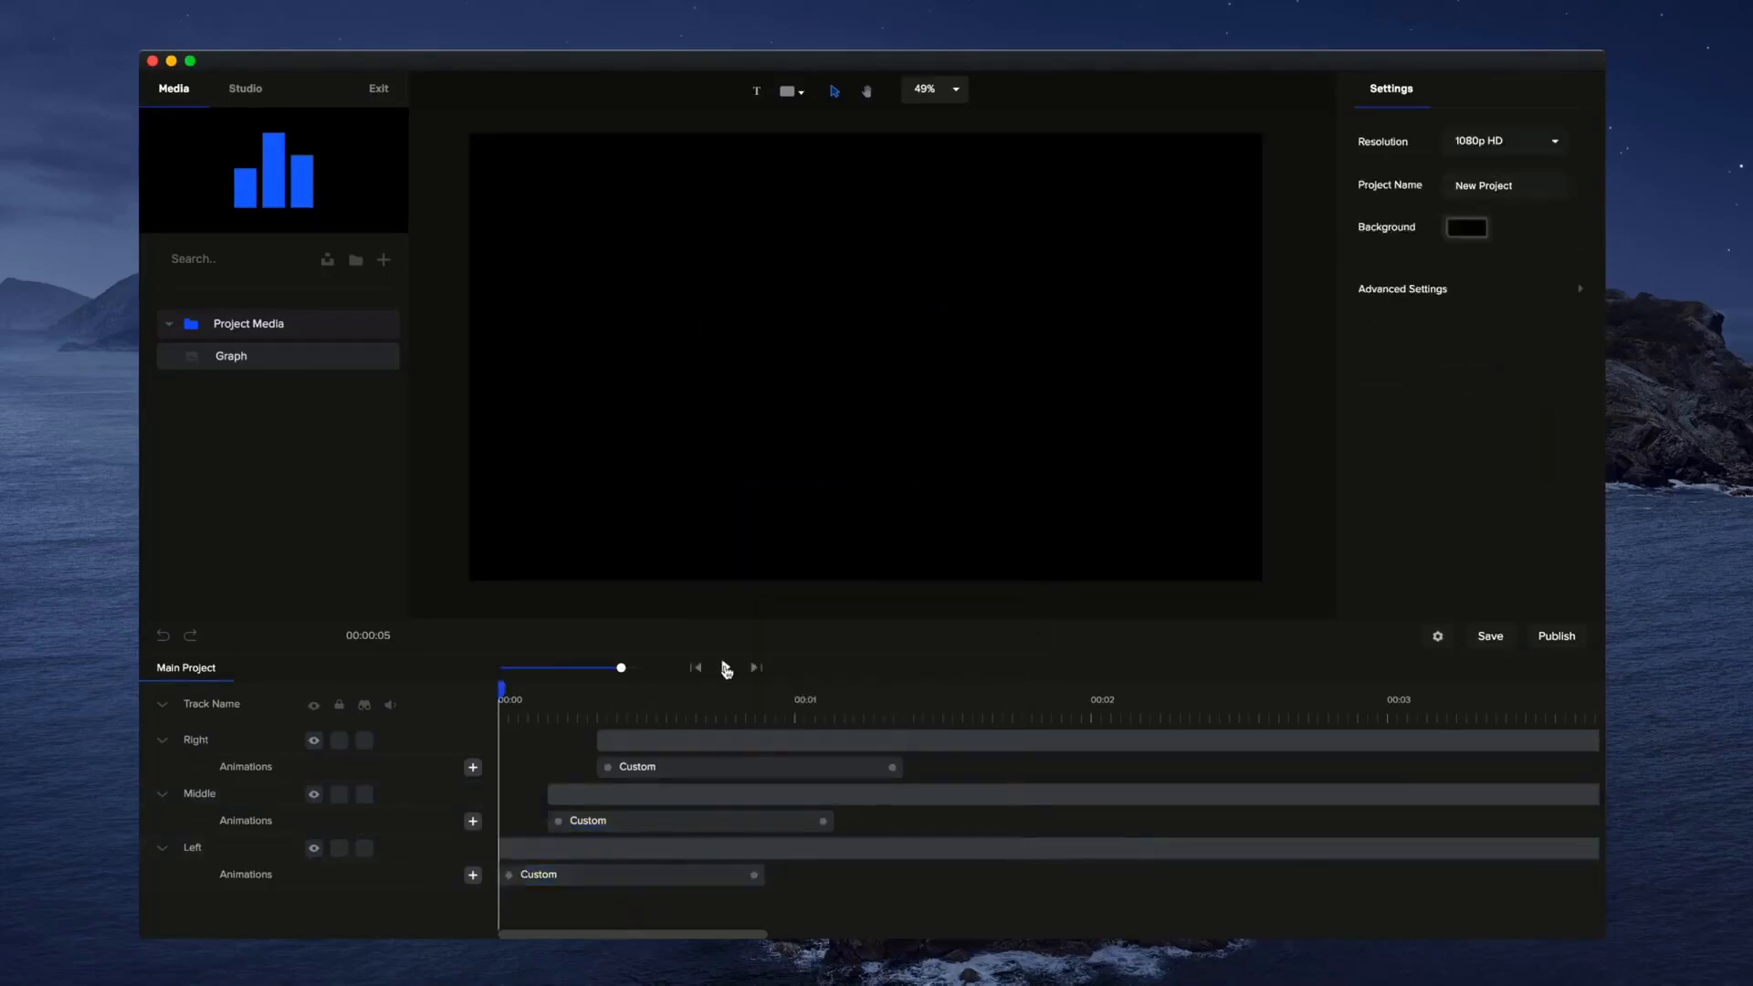
{"action": "left_click", "coordinate": [726, 668]}
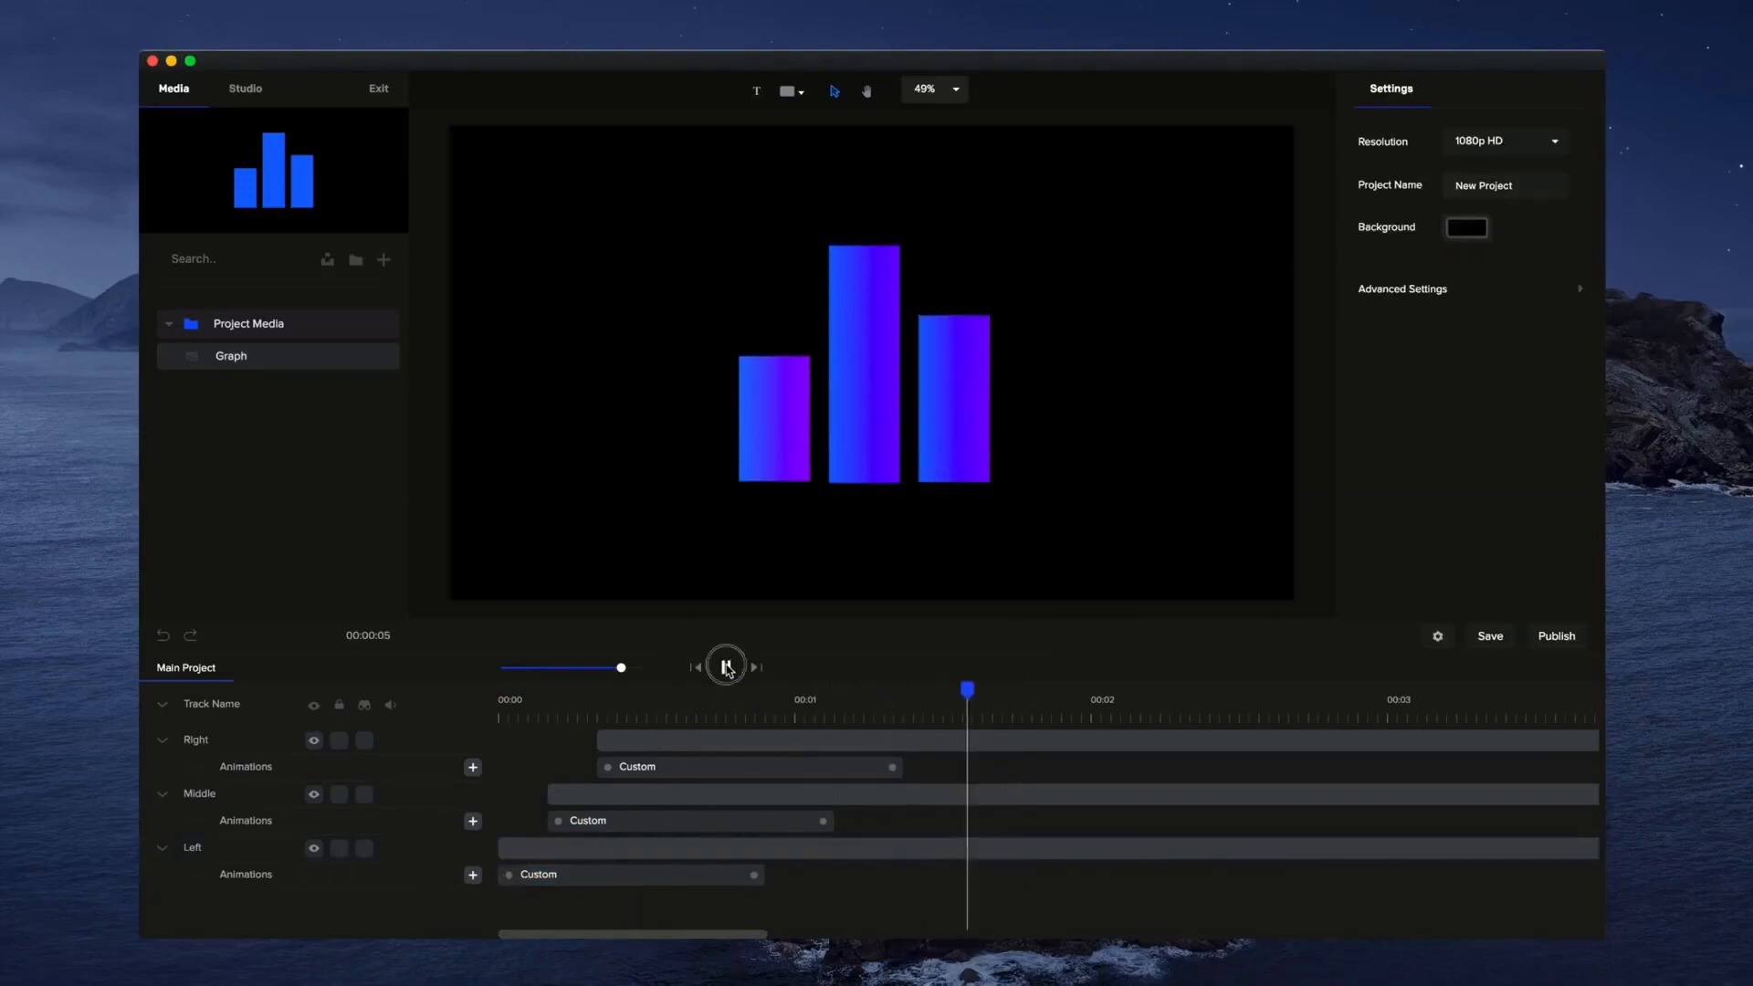
{"action": "left_click", "coordinate": [725, 667]}
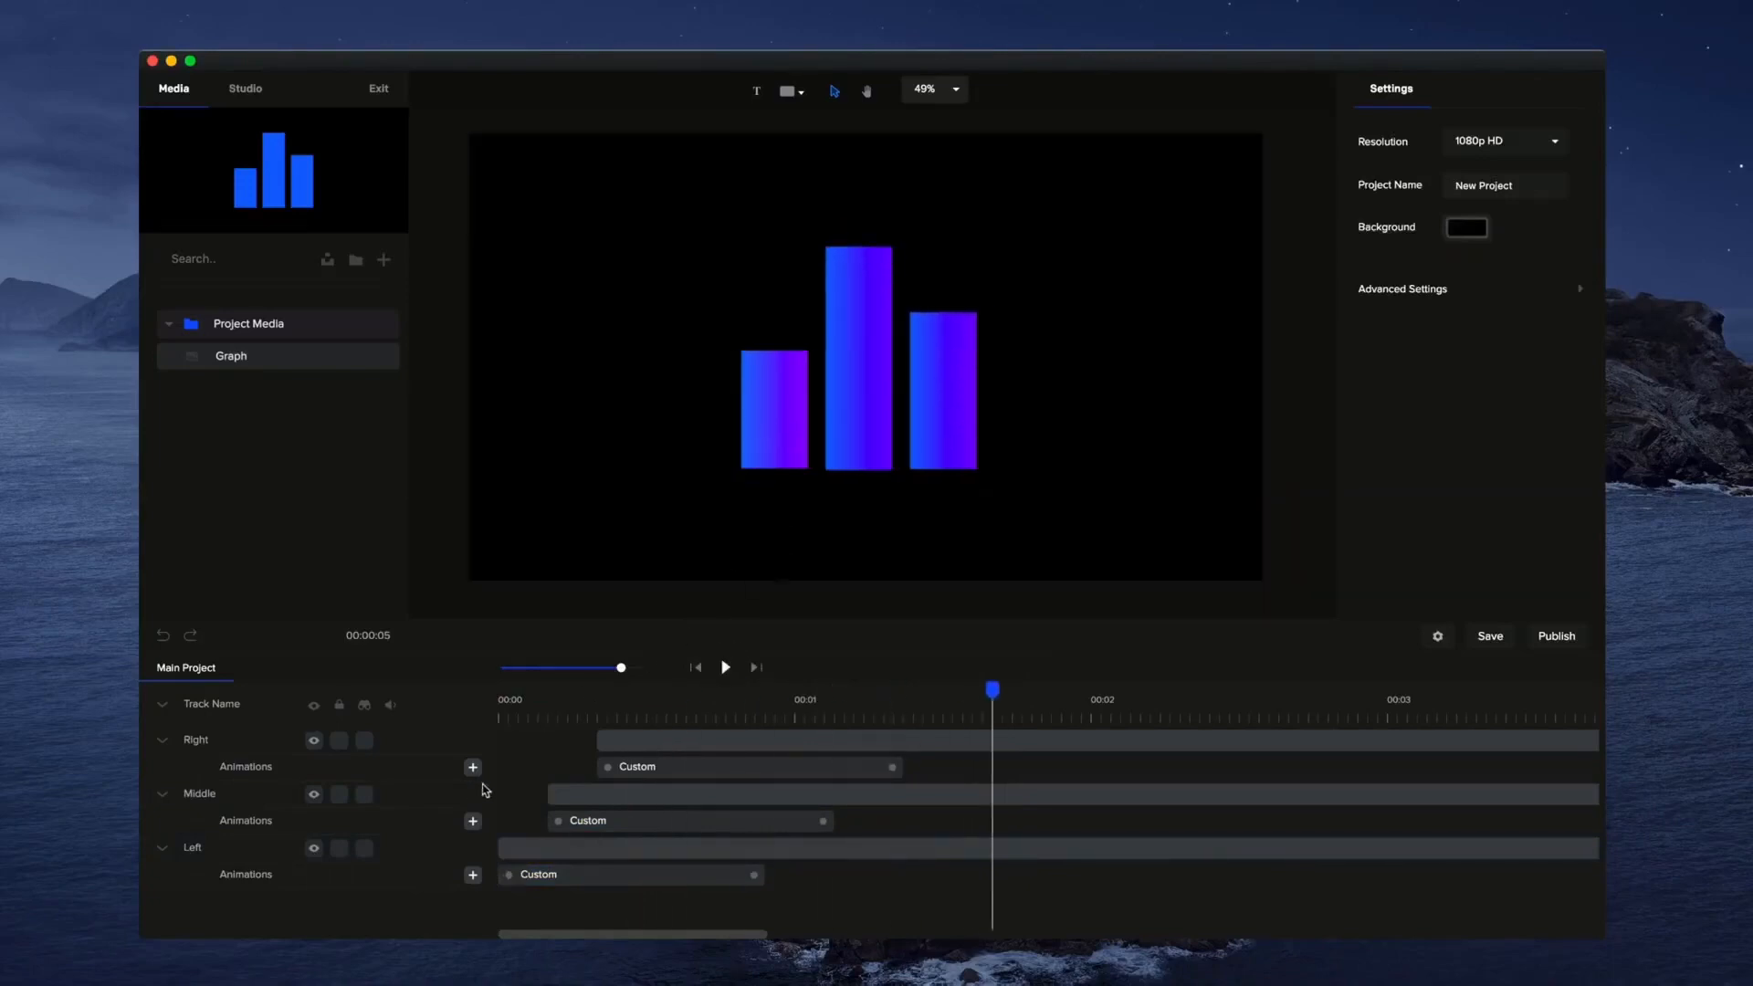
Review the easing variants and curves available for the Right bar's custom animation without changing them.
{"action": "right_click", "coordinate": [724, 770]}
{"action": "left_click", "coordinate": [767, 635]}
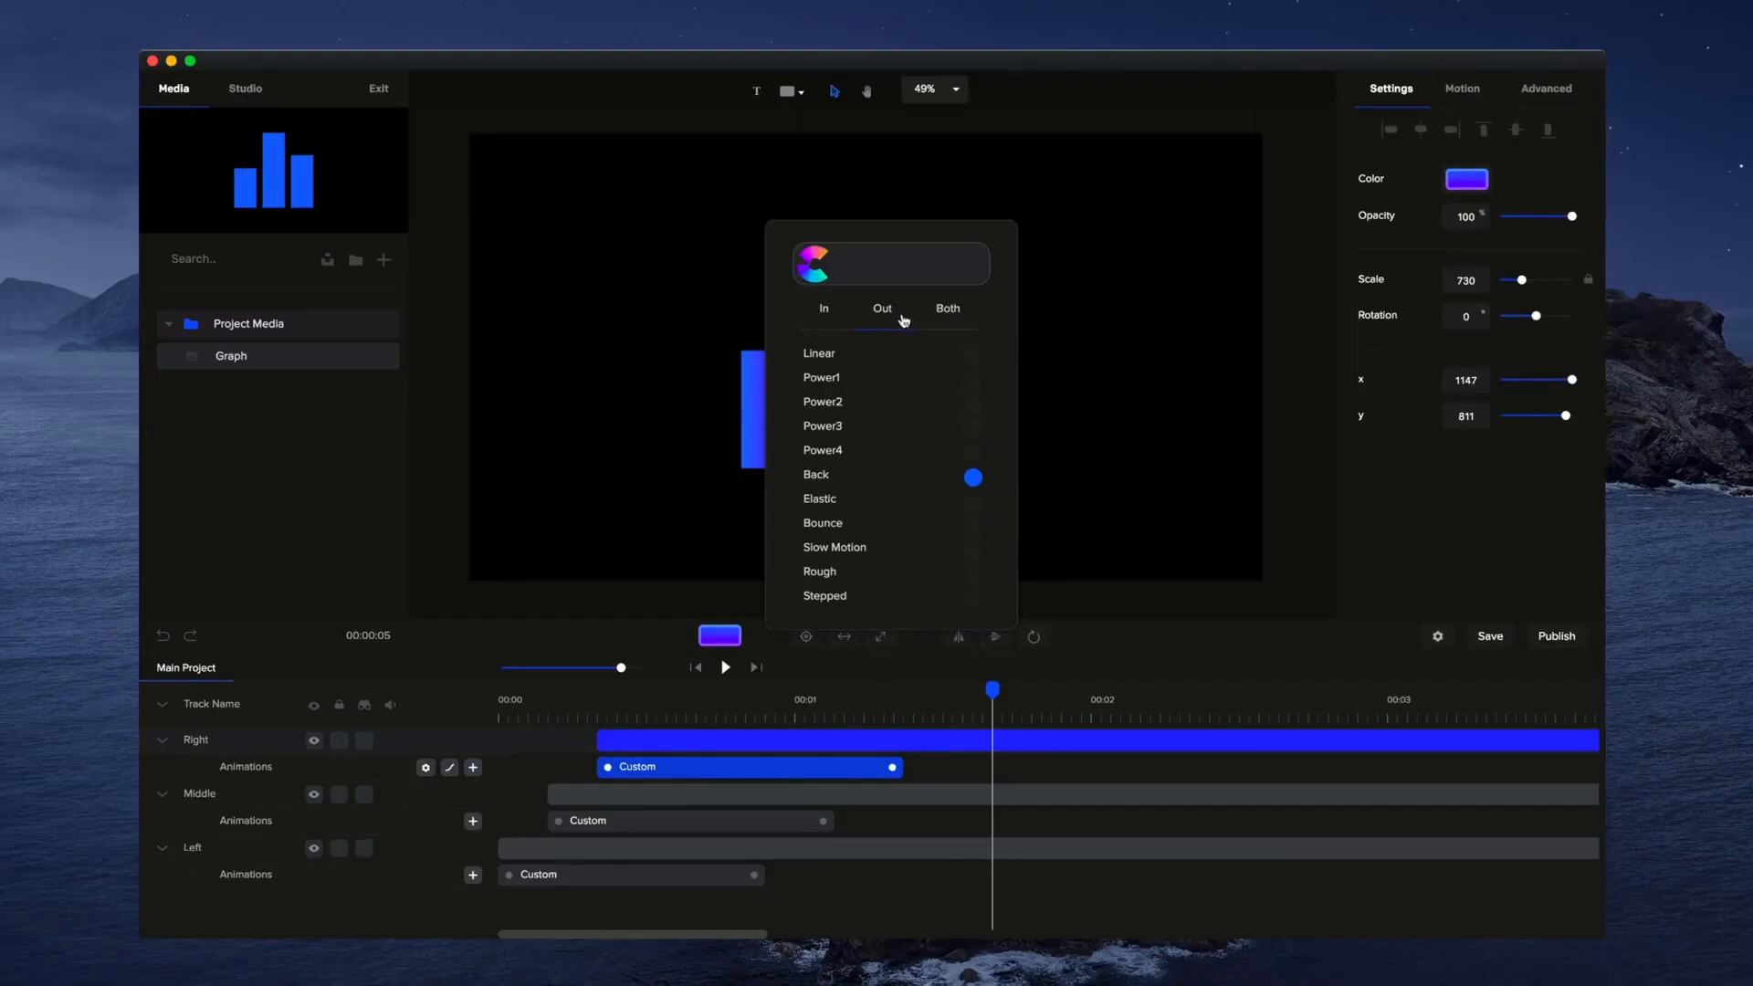
{"action": "left_click", "coordinate": [1213, 437]}
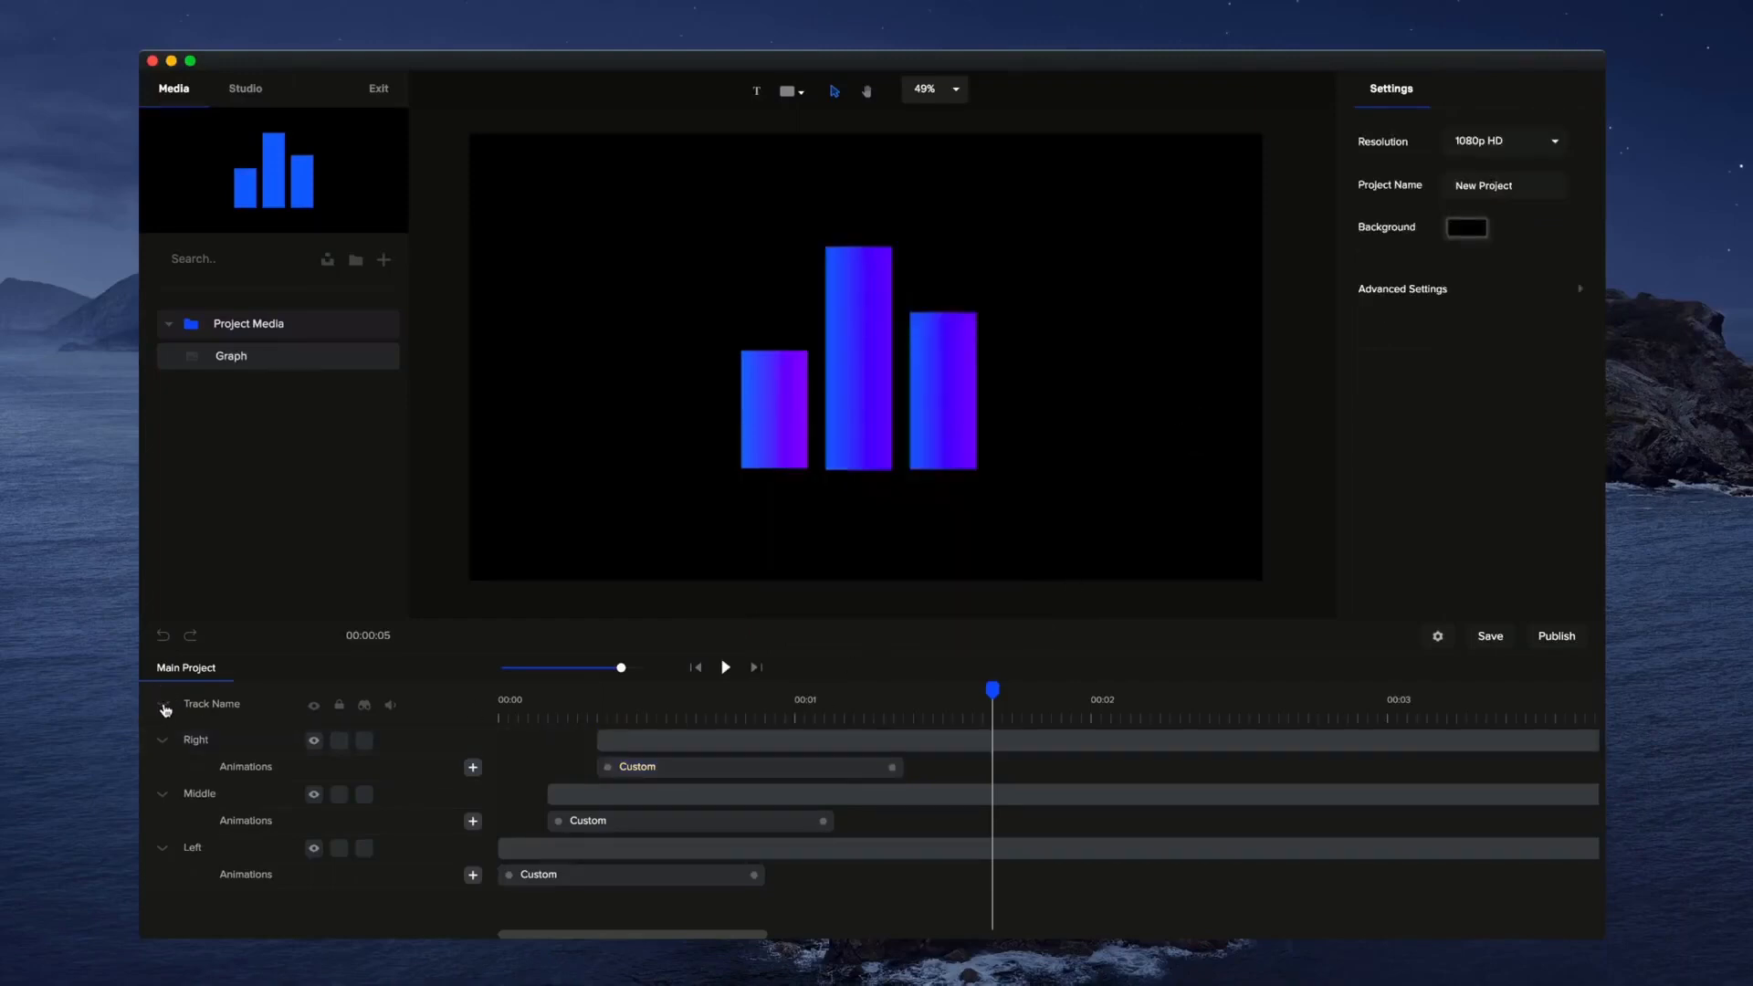
Collapse the animation rows of all tracks and replay the bar graph animation from the beginning.
{"action": "left_click", "coordinate": [163, 704]}
{"action": "left_click", "coordinate": [701, 675]}
{"action": "left_click", "coordinate": [726, 667]}
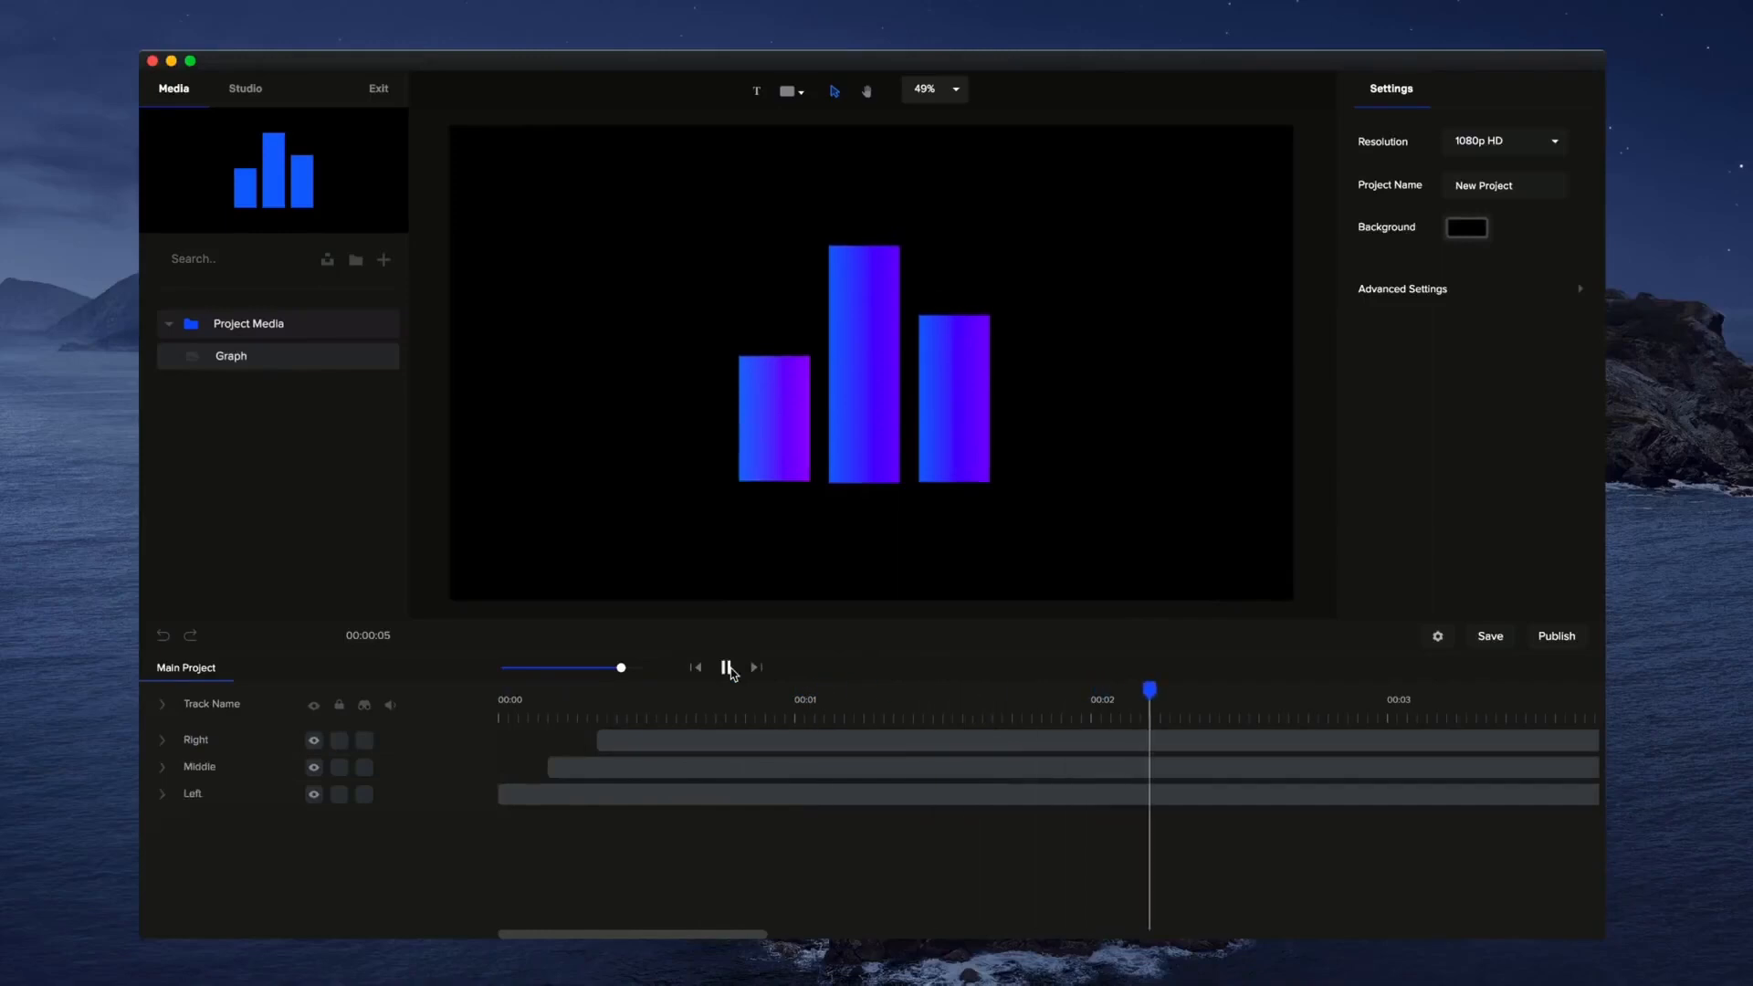
{"action": "left_click", "coordinate": [728, 668]}
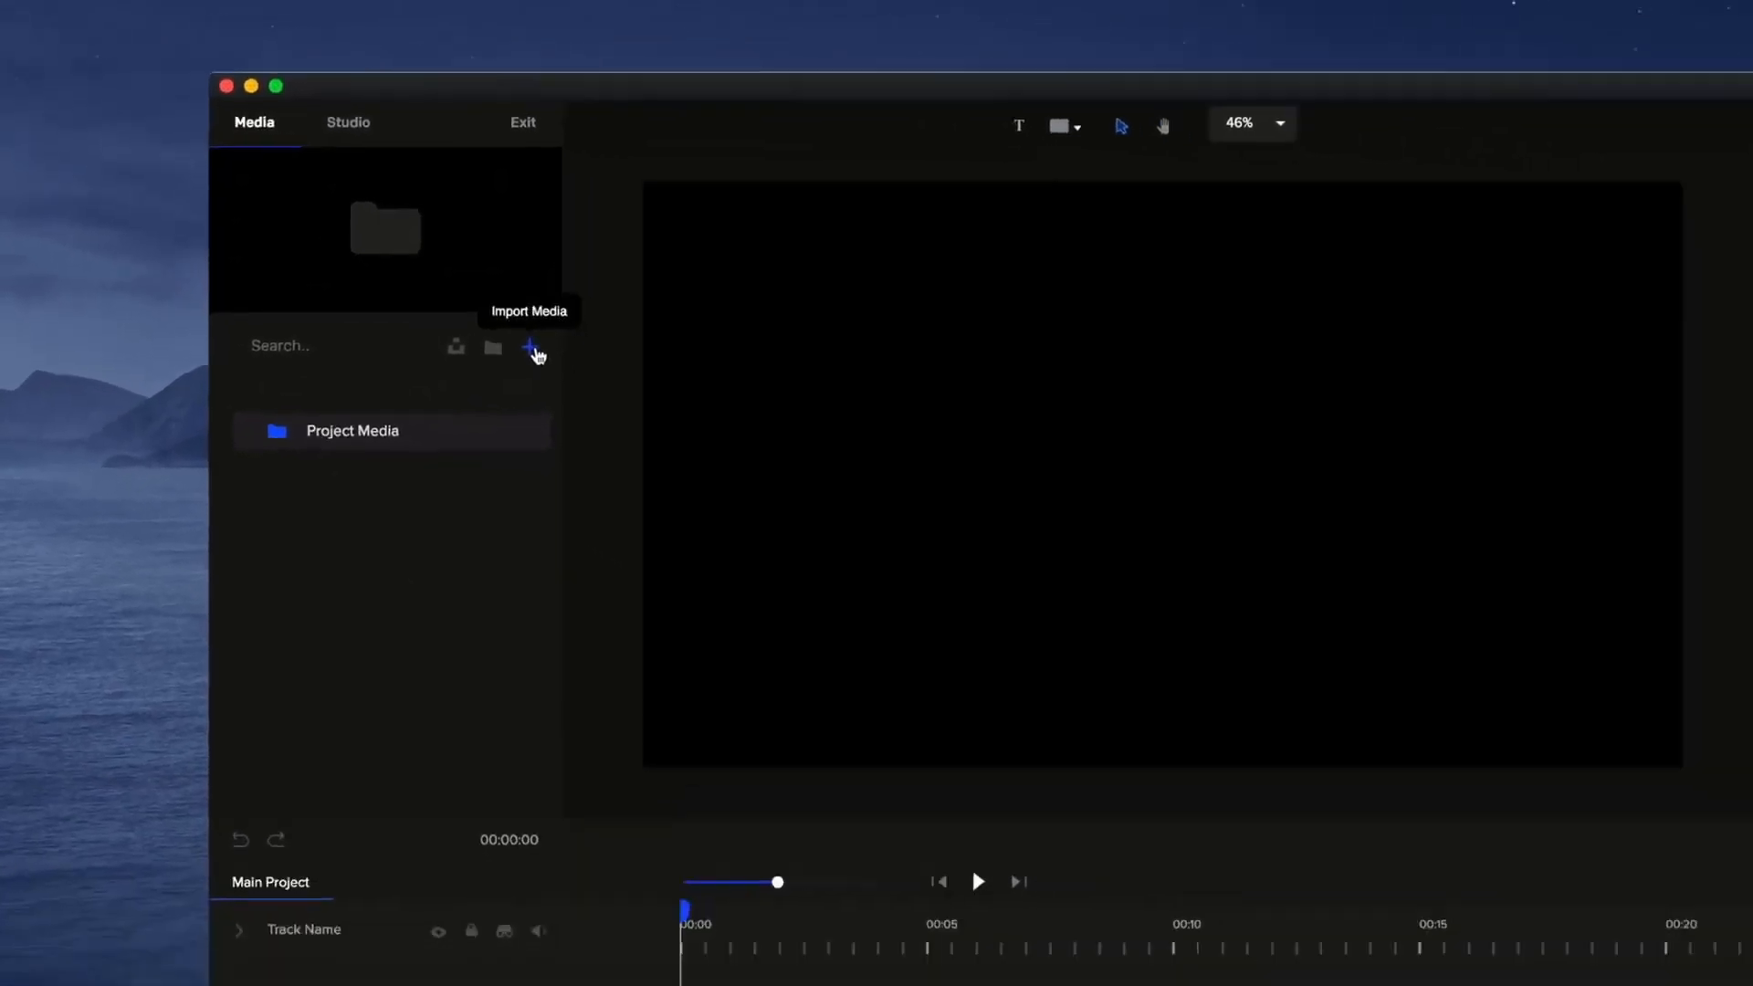
Import all the sample media files from the CreateStudio Resources folder into the new project.
{"action": "left_click", "coordinate": [620, 408]}
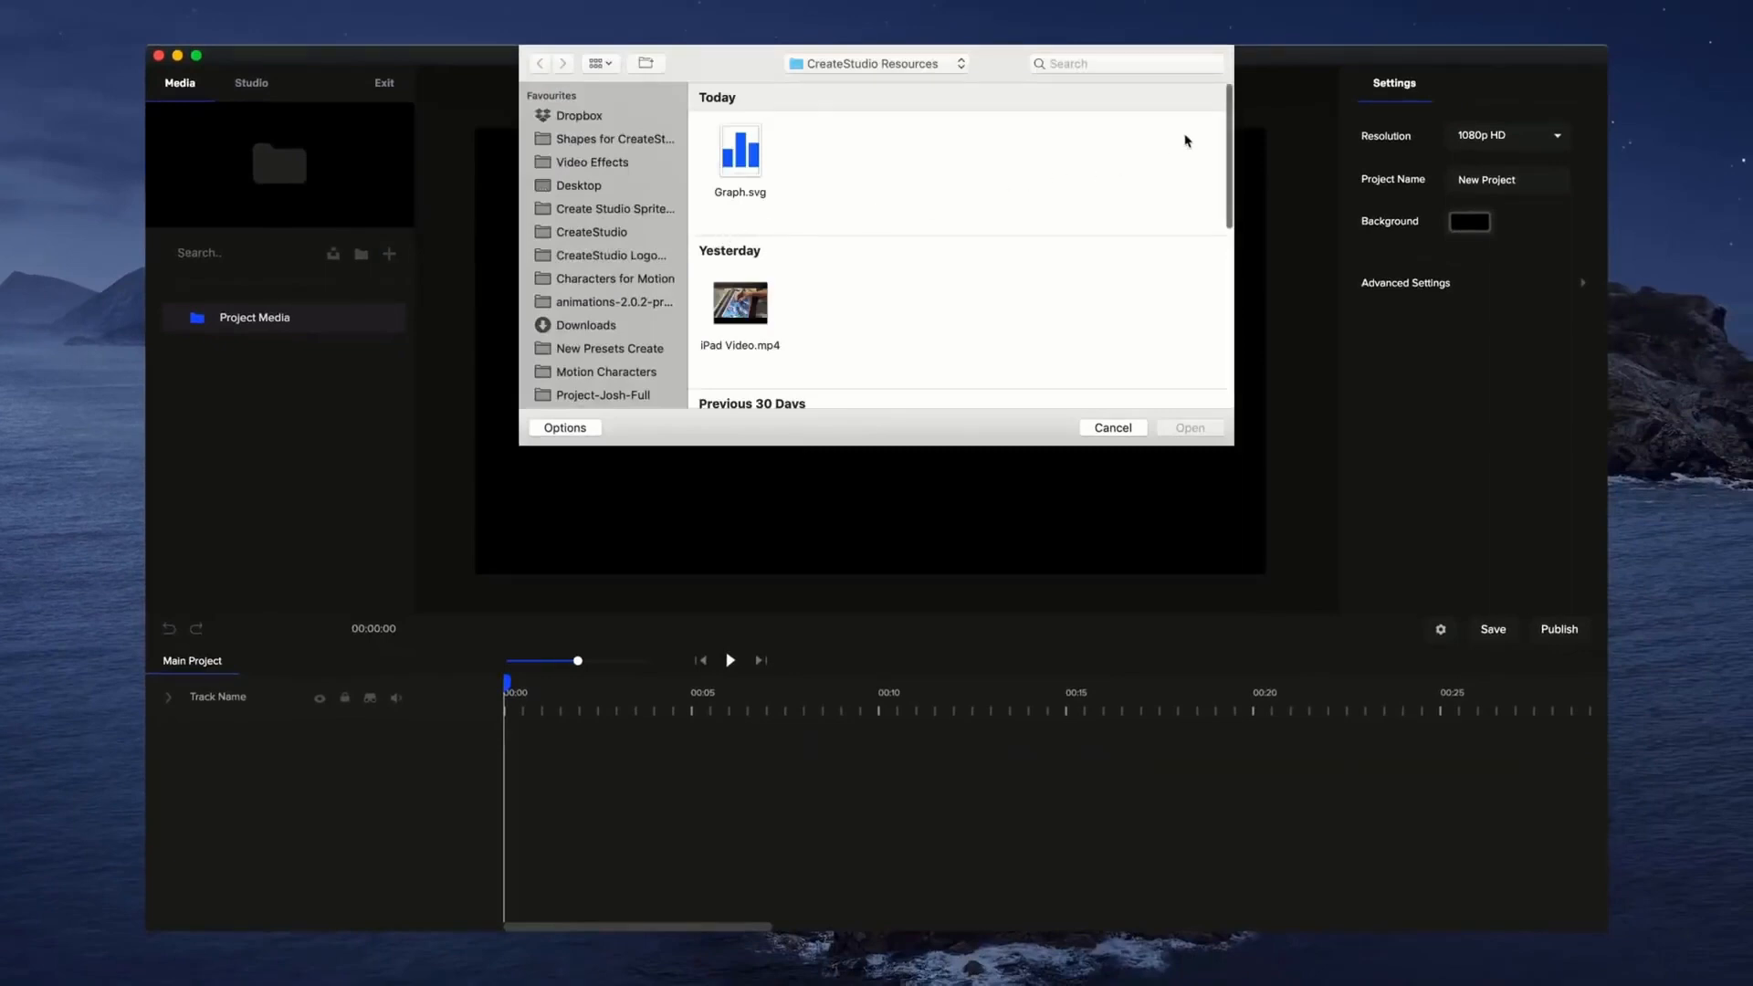
{"action": "mouse_move", "coordinate": [1185, 140]}
{"action": "left_mouse_down"}
{"action": "mouse_move", "coordinate": [912, 174]}
{"action": "mouse_move", "coordinate": [698, 324]}
{"action": "mouse_move", "coordinate": [685, 434]}
{"action": "left_mouse_up"}
{"action": "left_click", "coordinate": [1187, 428]}
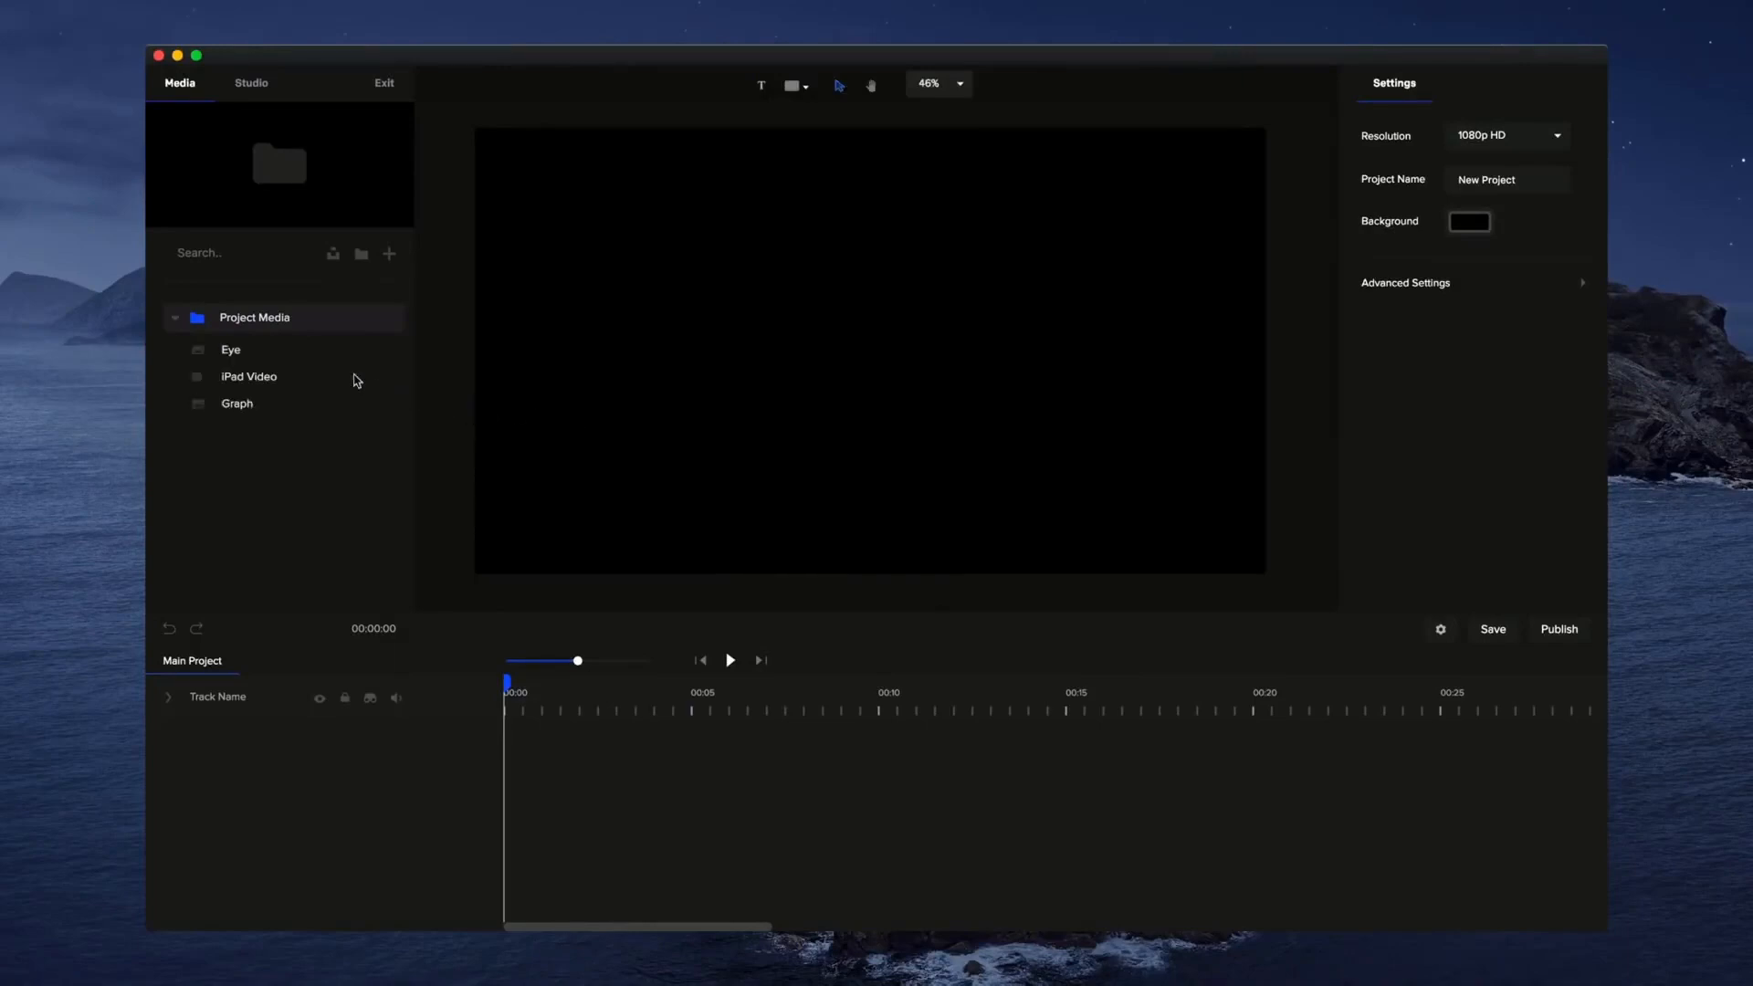
Preview the imported Eye, iPad Video, Graph, Colorful Ink, CS_Logo and Ink media one after another.
{"action": "left_click", "coordinate": [254, 352]}
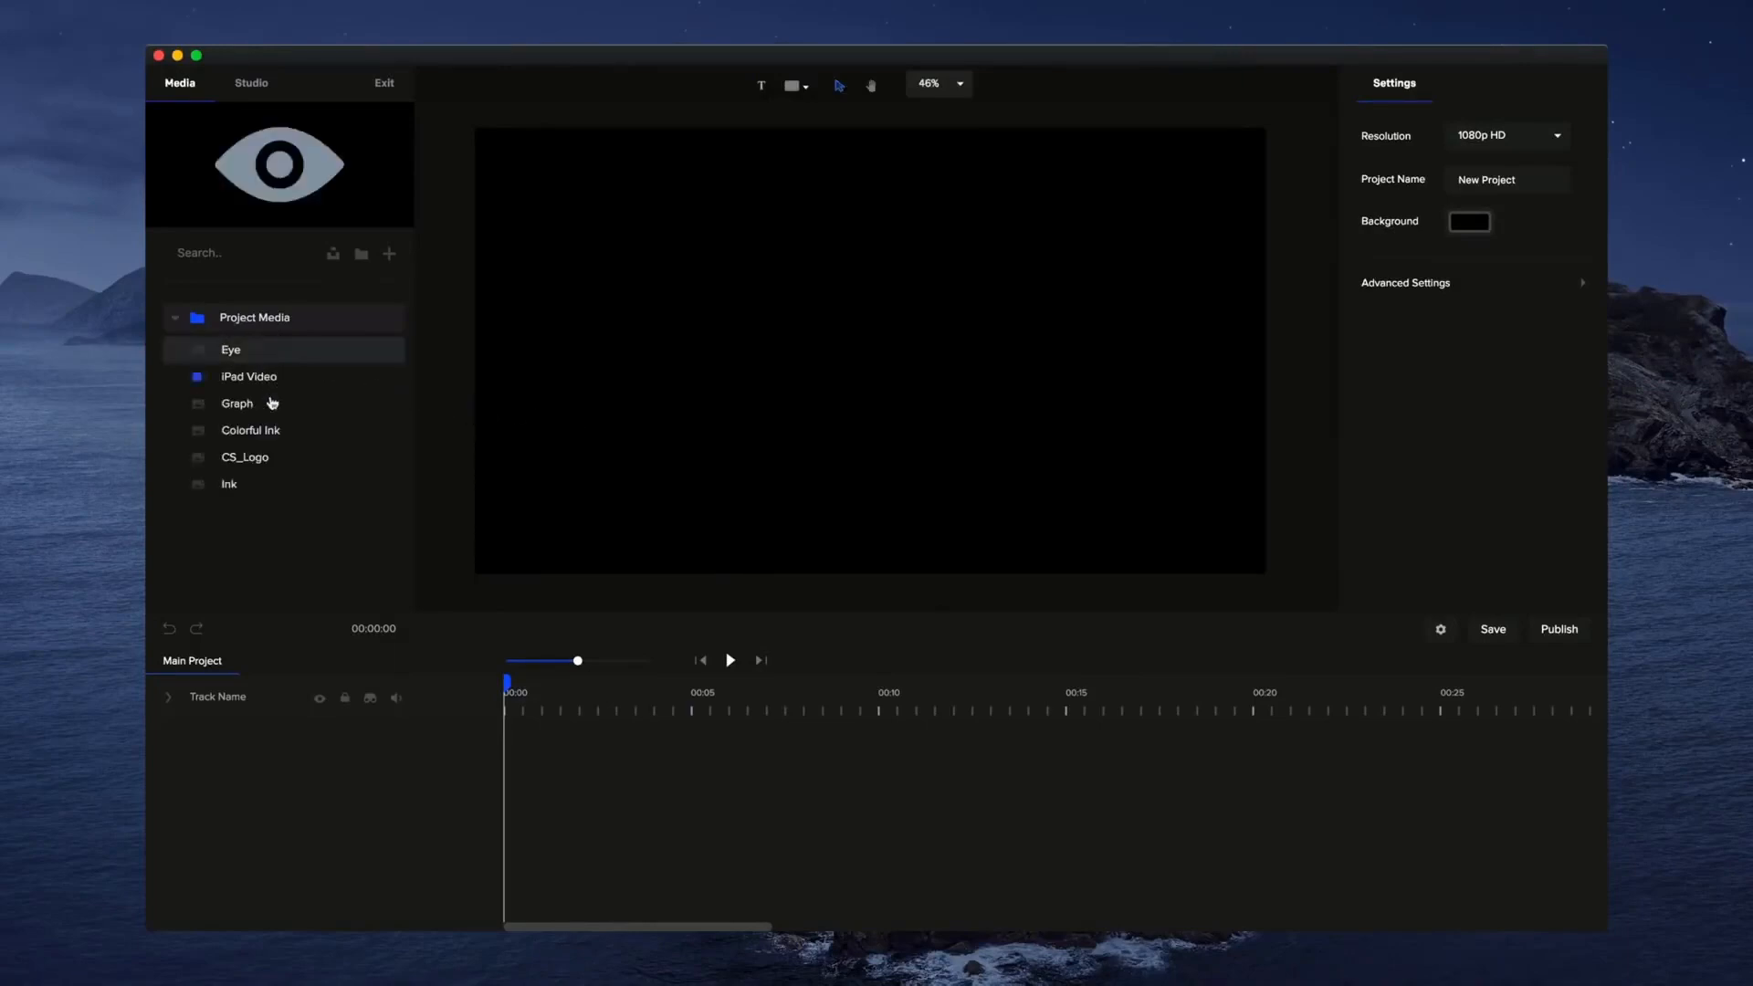
{"action": "left_click", "coordinate": [238, 378]}
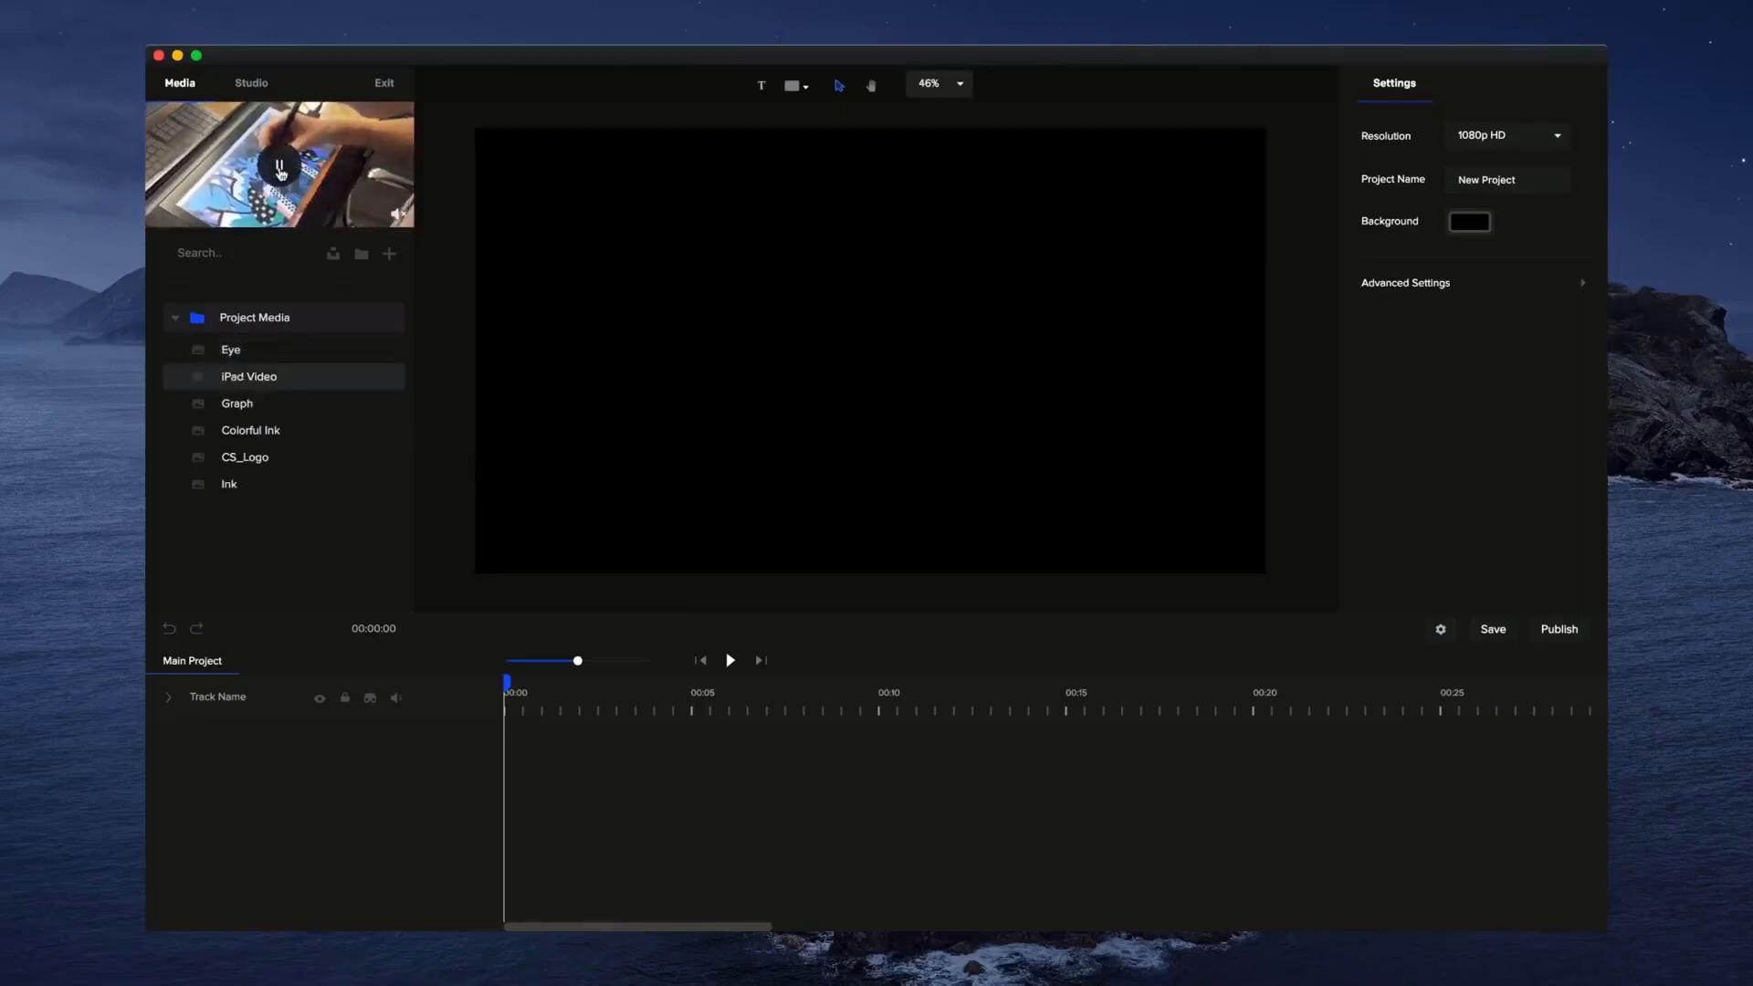
{"action": "left_click", "coordinate": [271, 412]}
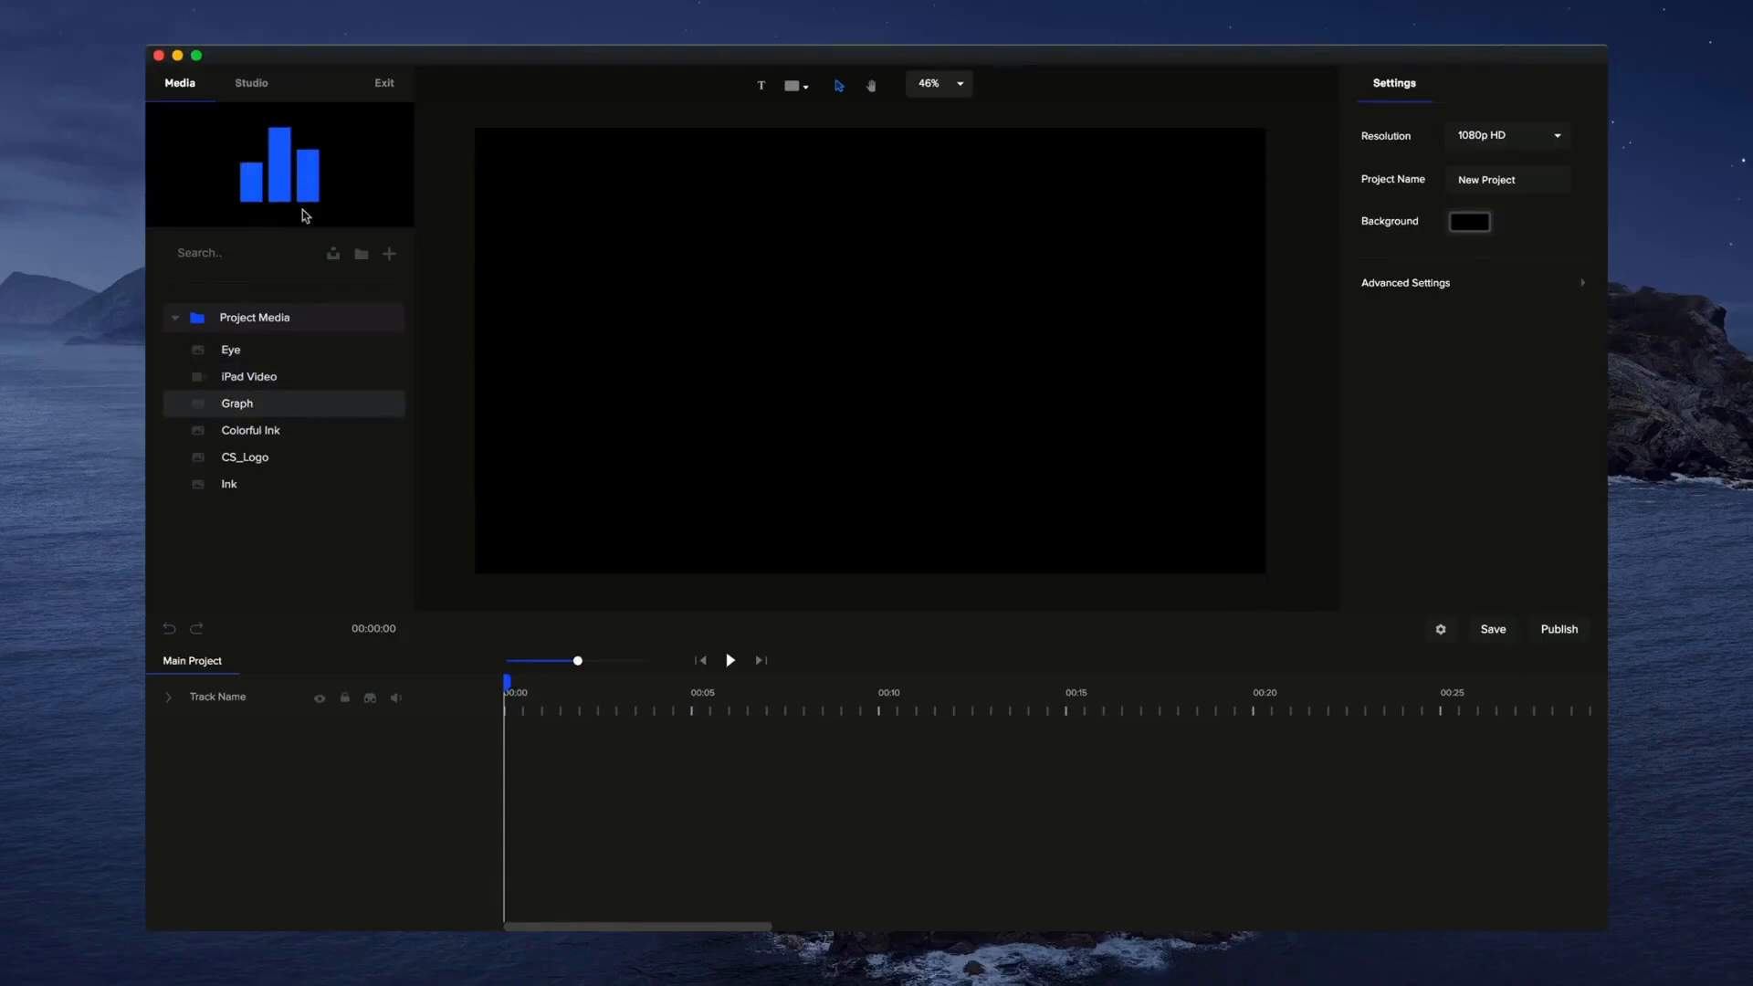
{"action": "left_click", "coordinate": [271, 435]}
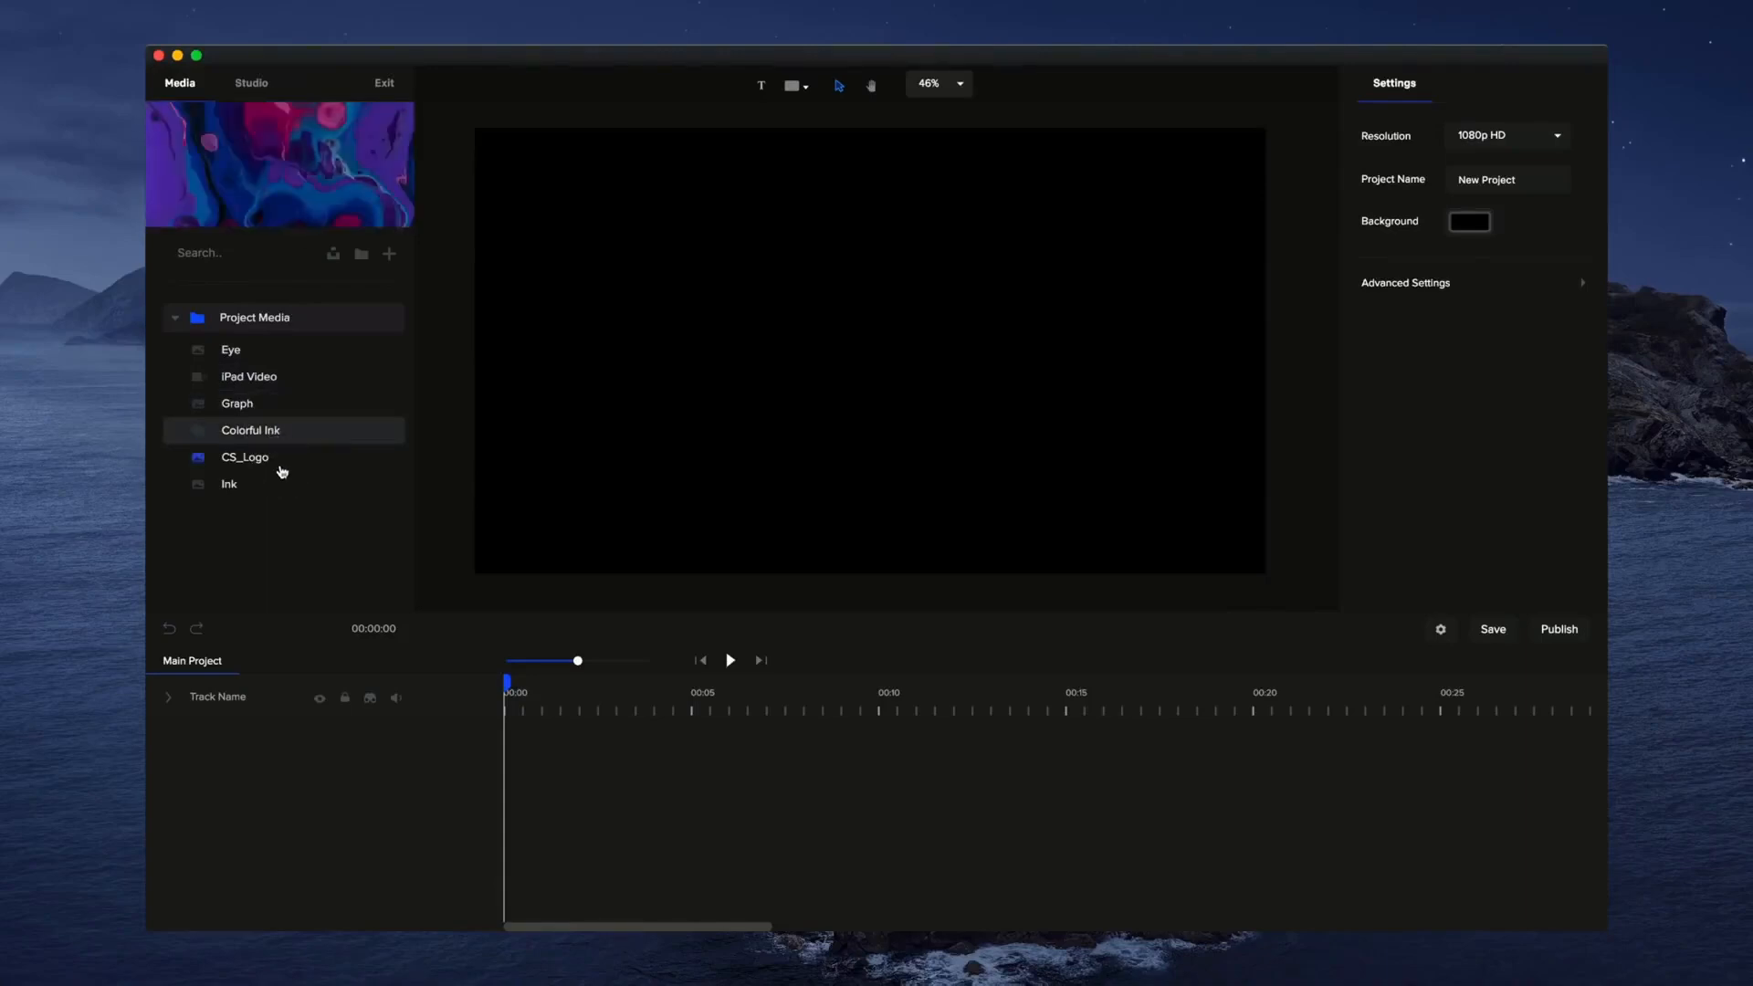
{"action": "left_click", "coordinate": [279, 463]}
{"action": "left_click", "coordinate": [272, 491]}
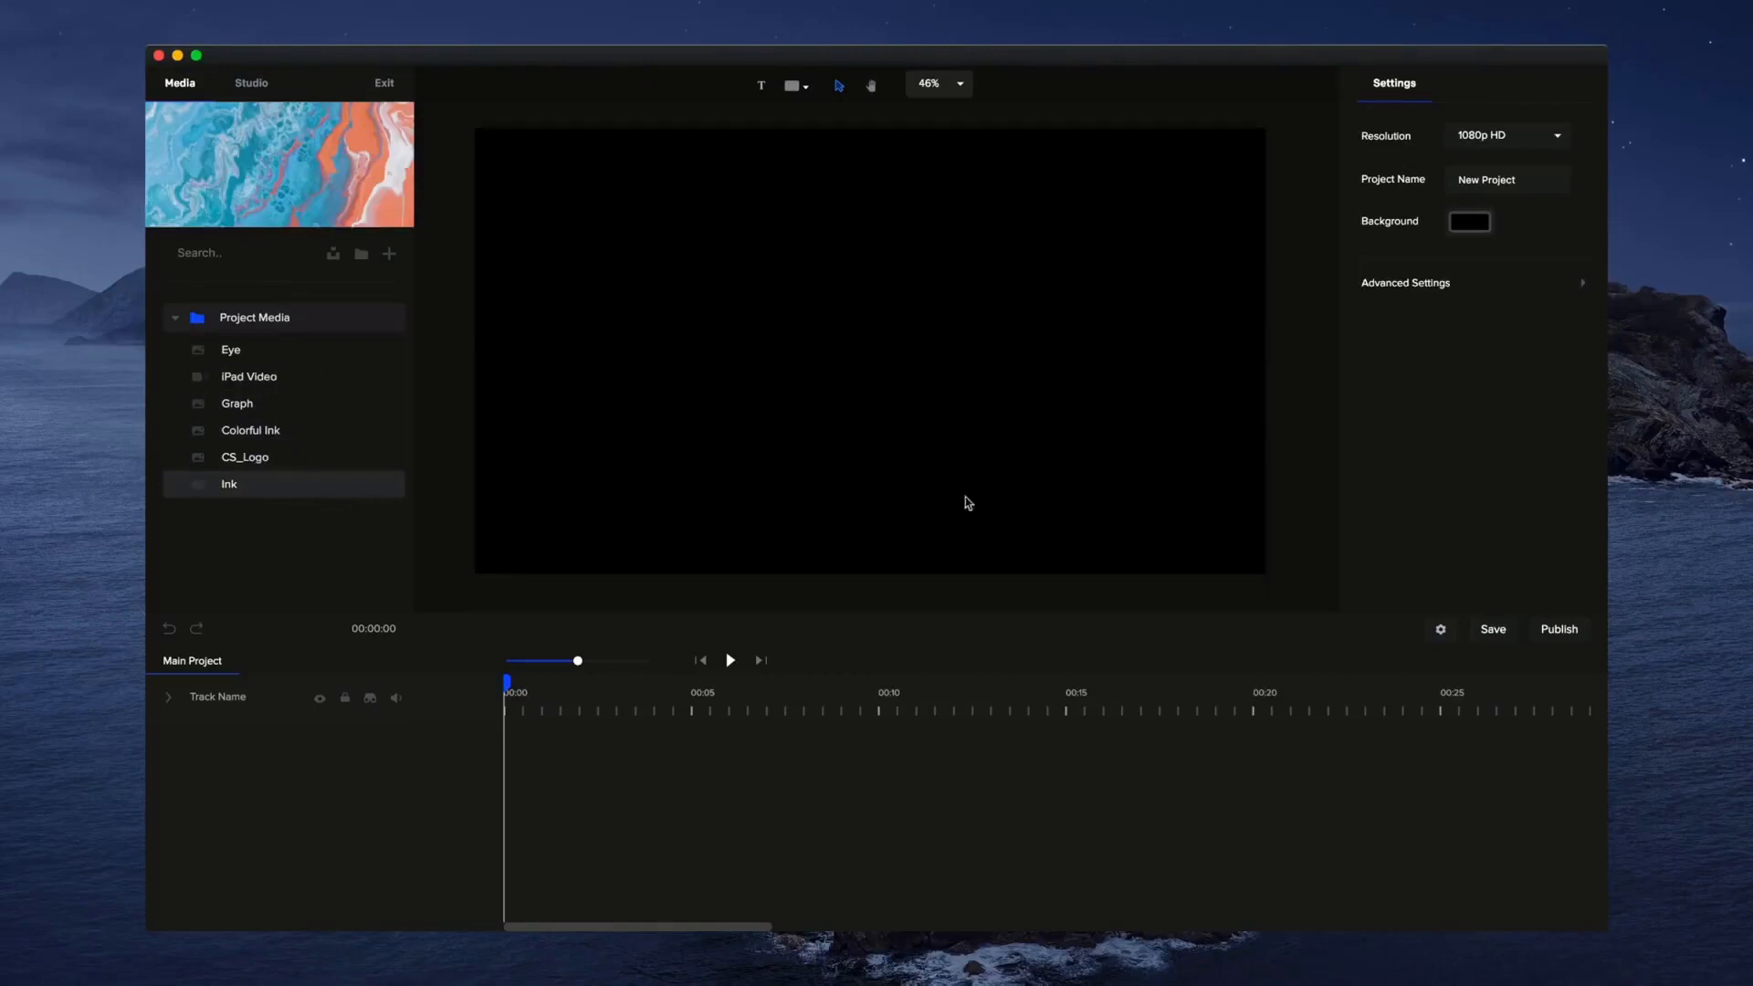
Place the Eye graphic in the middle of the canvas and recolor it solid blue #28A3FF.
{"action": "left_click_drag", "start_coordinate": [229, 353], "coordinate": [742, 404]}
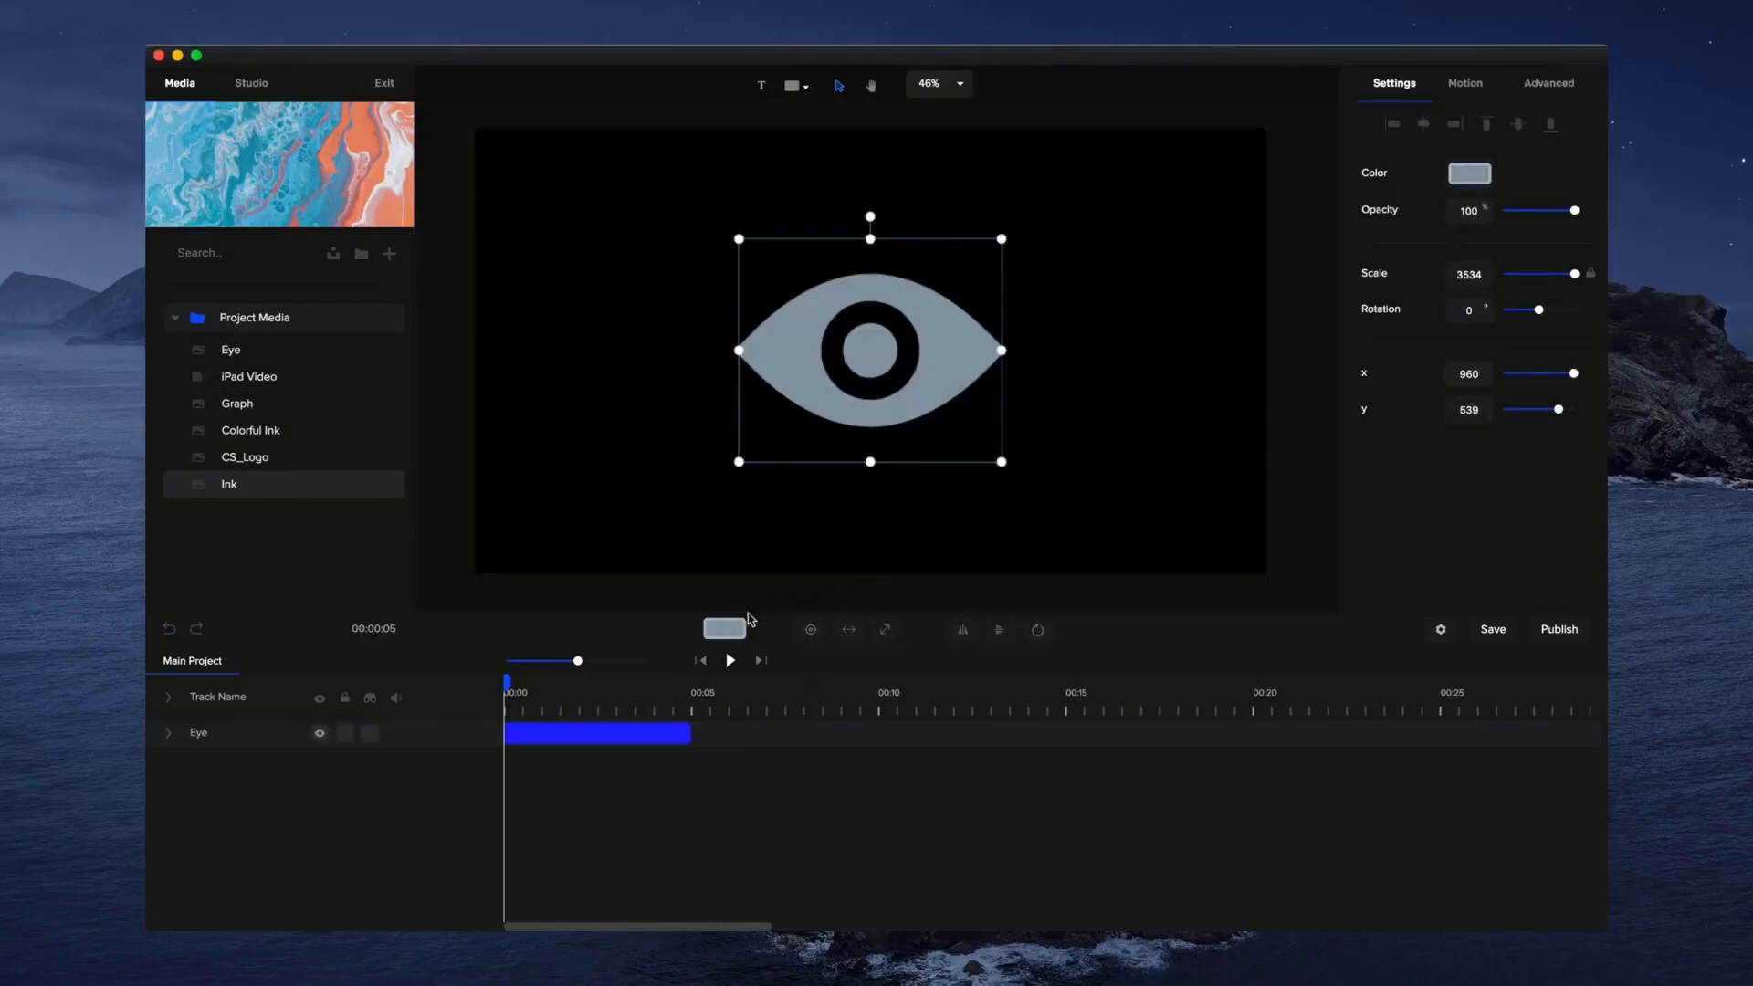
{"action": "left_click", "coordinate": [741, 626]}
{"action": "left_click_drag", "start_coordinate": [1488, 200], "coordinate": [1549, 163]}
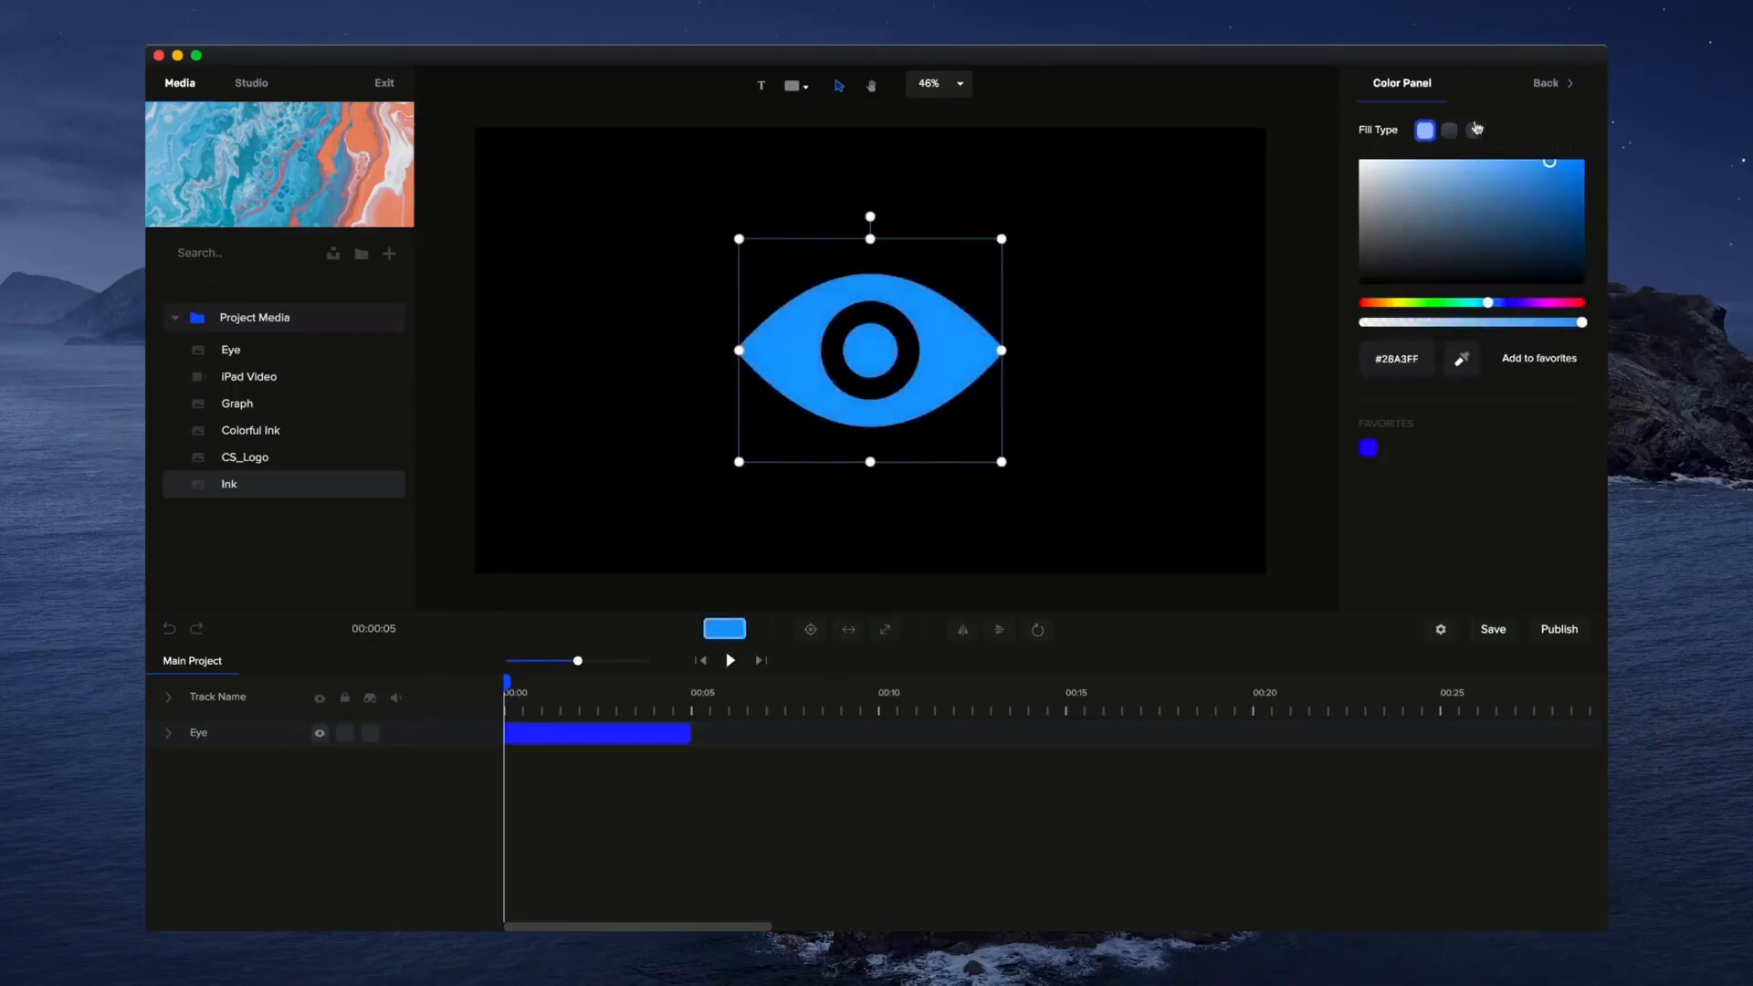
Change the Eye's fill to a linear gradient running from blue to a vivid magenta-purple.
{"action": "left_click", "coordinate": [1449, 129]}
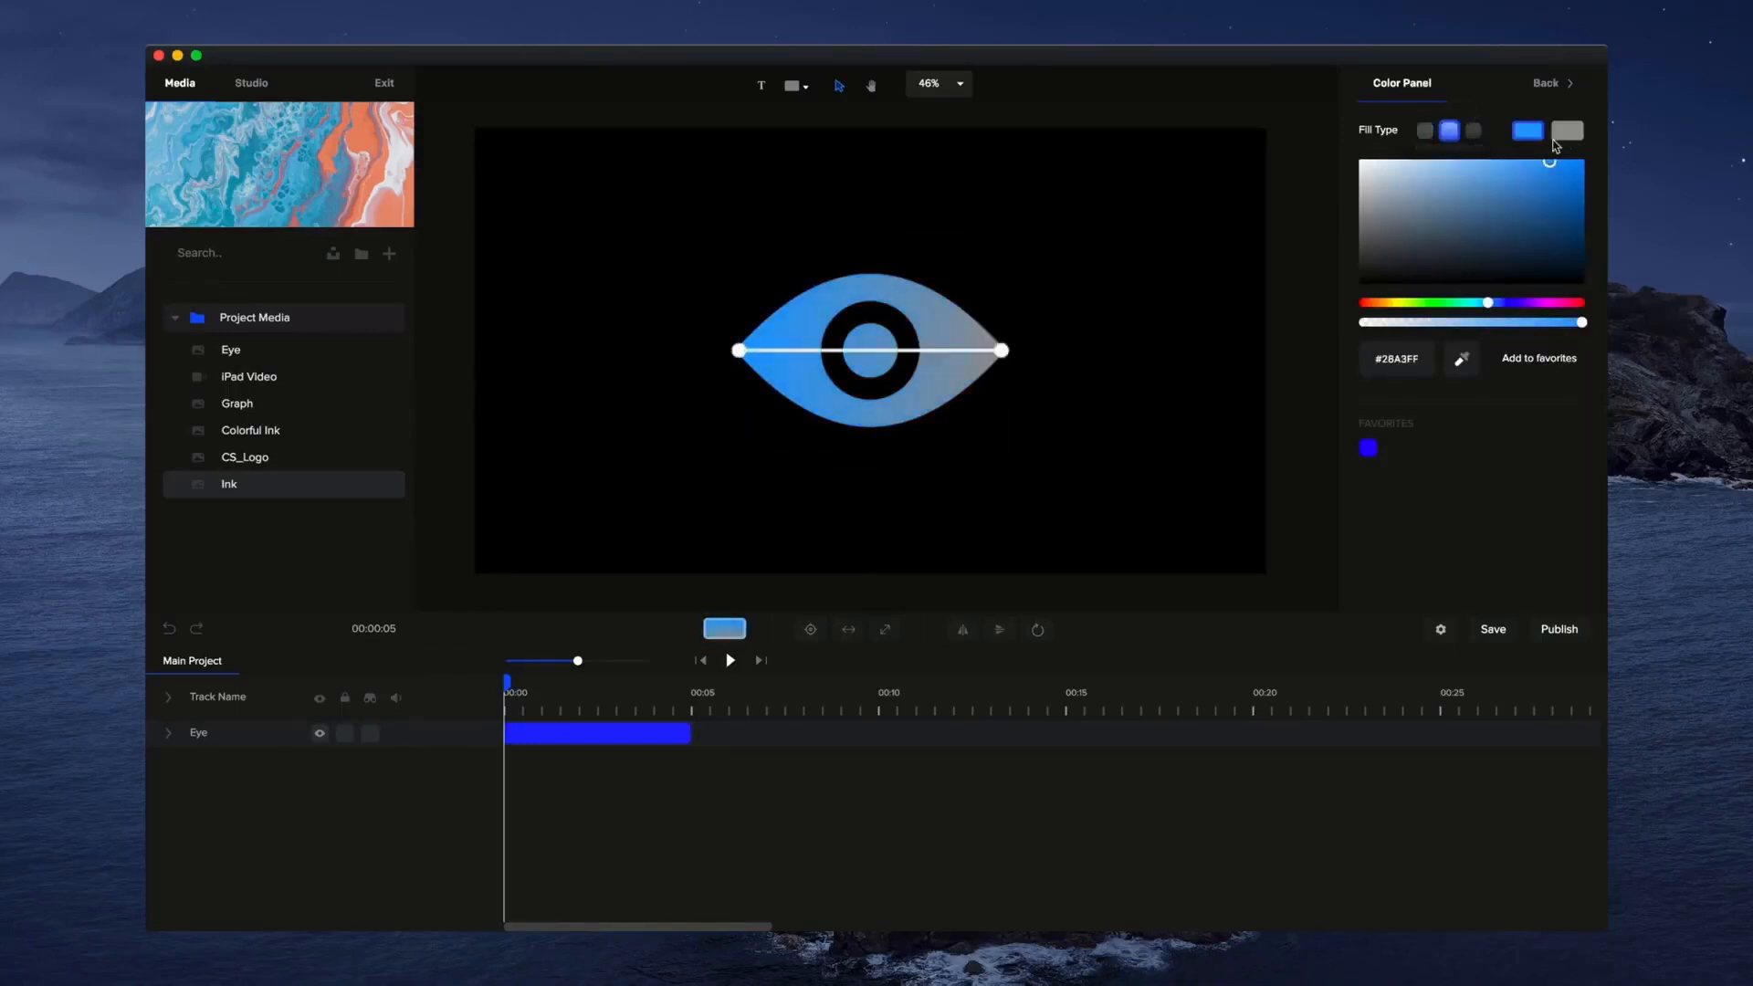
{"action": "left_click", "coordinate": [1567, 130]}
{"action": "left_click_drag", "start_coordinate": [1552, 235], "coordinate": [1566, 162]}
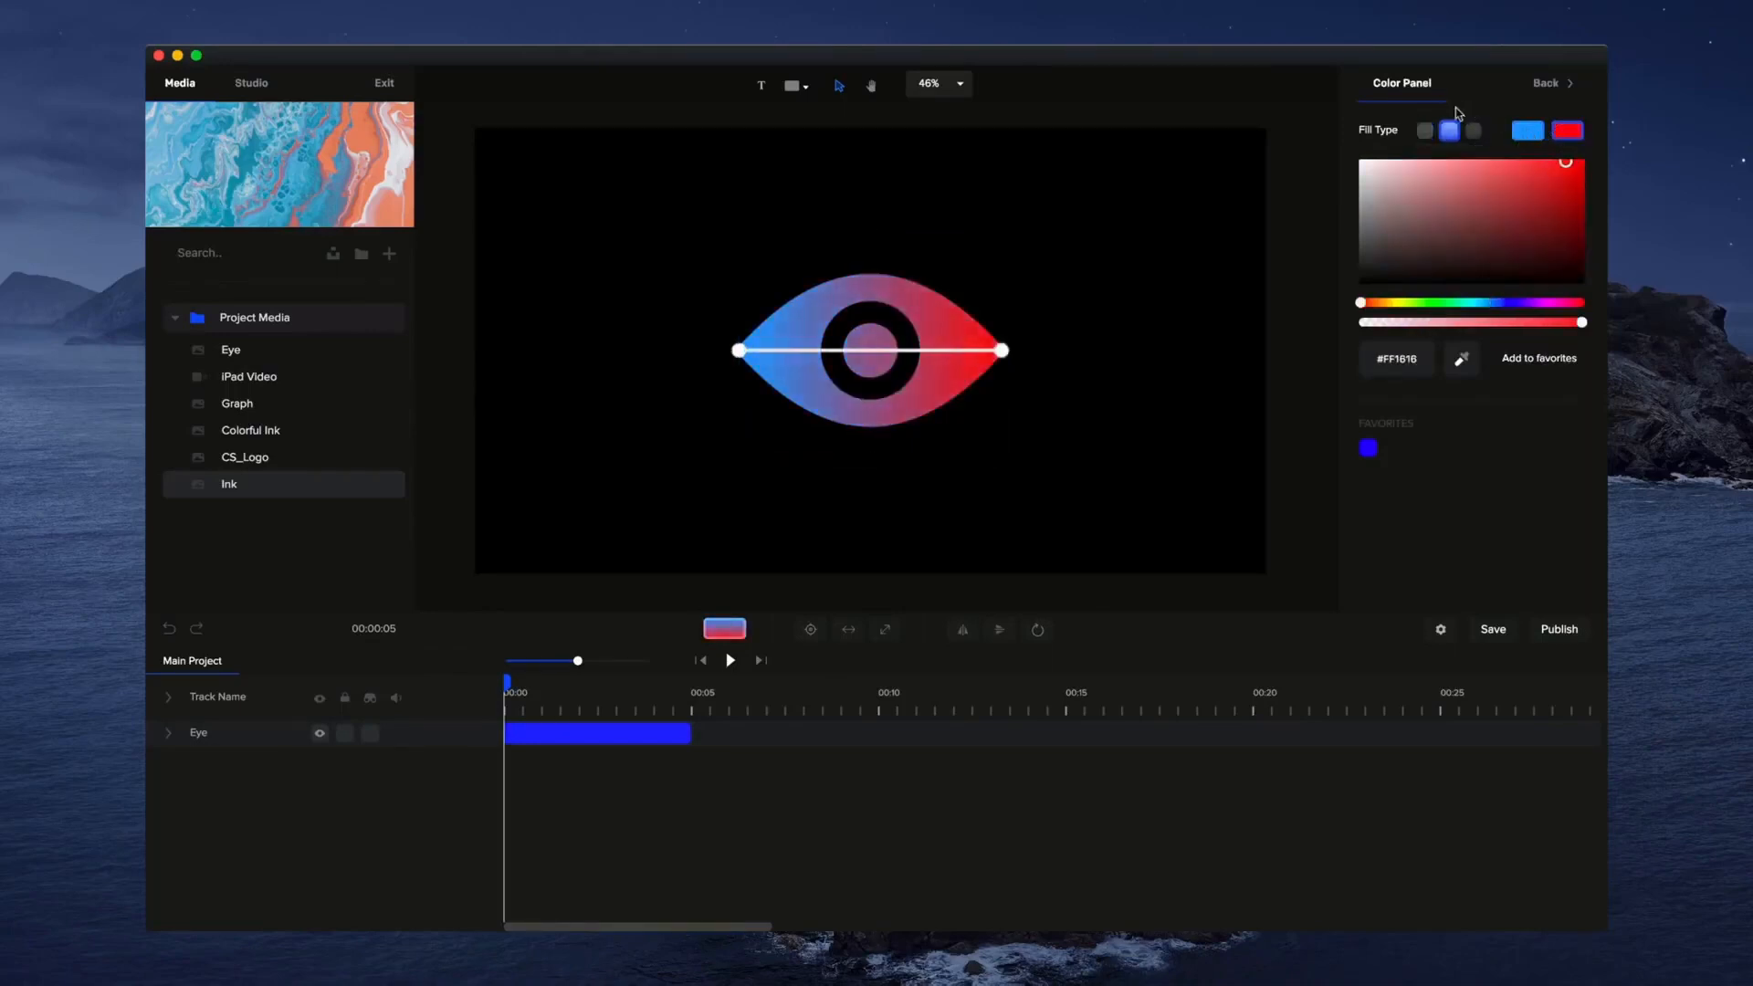
{"action": "left_click_drag", "start_coordinate": [1526, 301], "coordinate": [1536, 302]}
{"action": "left_click", "coordinate": [995, 249]}
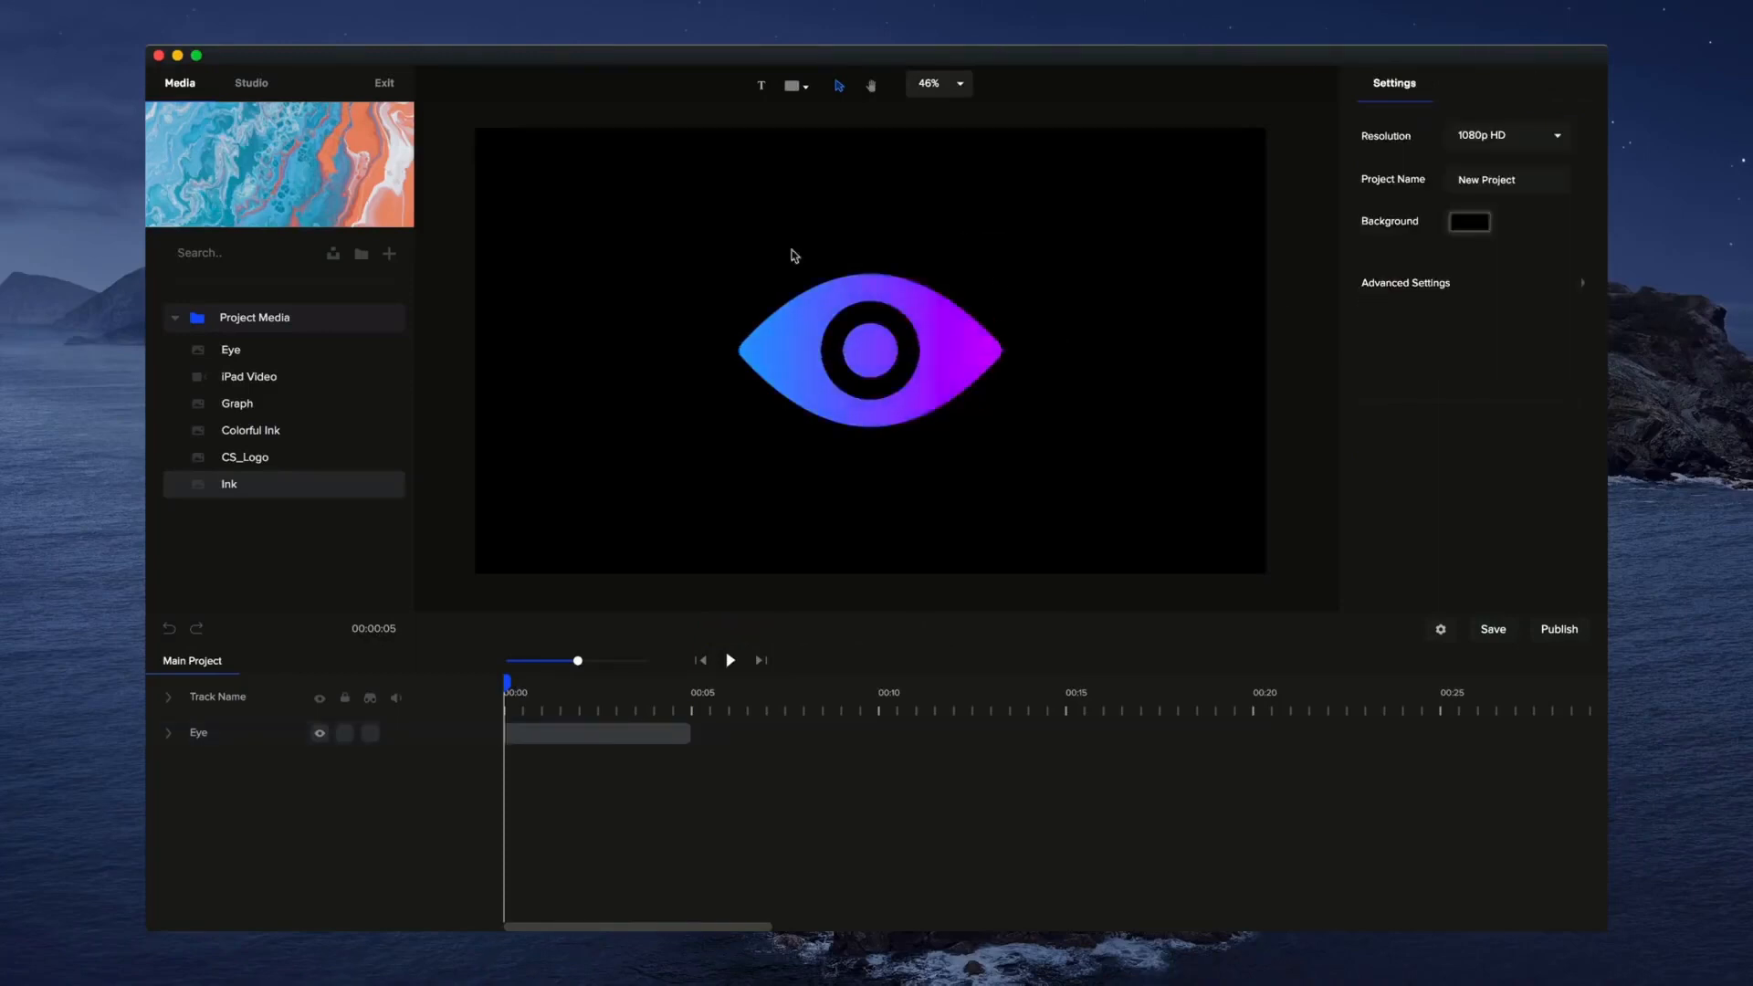
Apply the Bounce Scale Up entrance animation from the Zoom presets to the Eye and play it.
{"action": "left_click", "coordinate": [956, 360]}
{"action": "left_click", "coordinate": [1466, 86]}
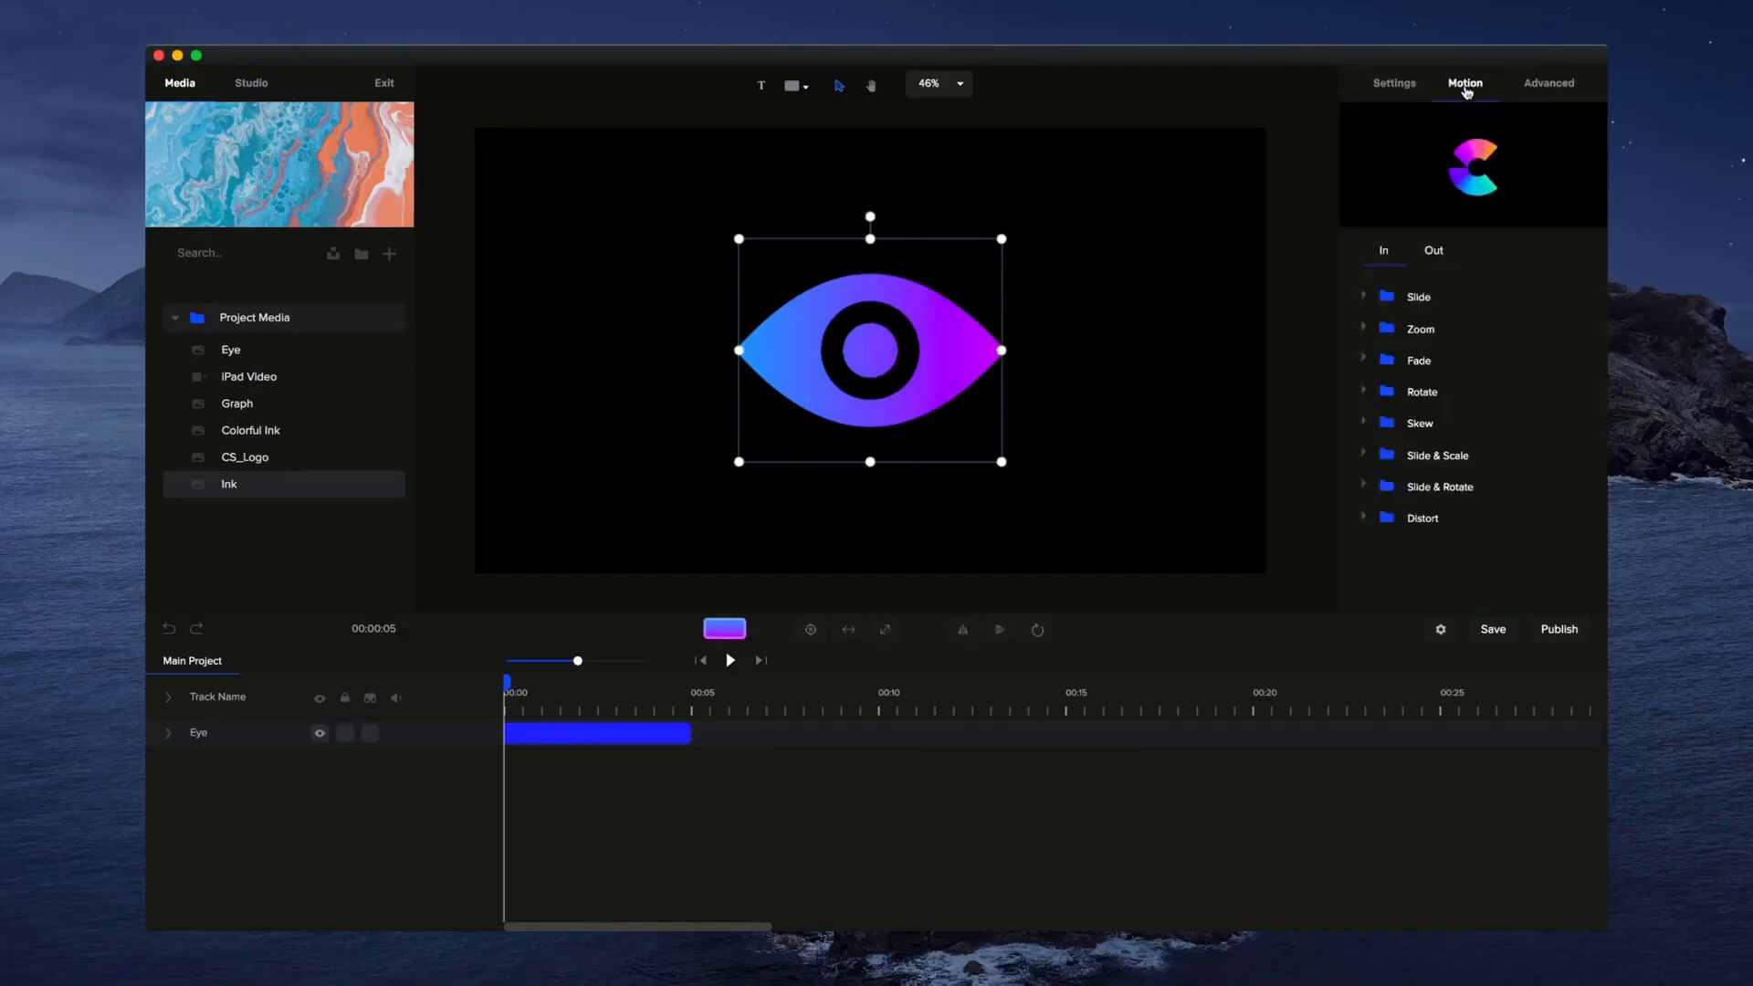
{"action": "left_click", "coordinate": [1364, 329]}
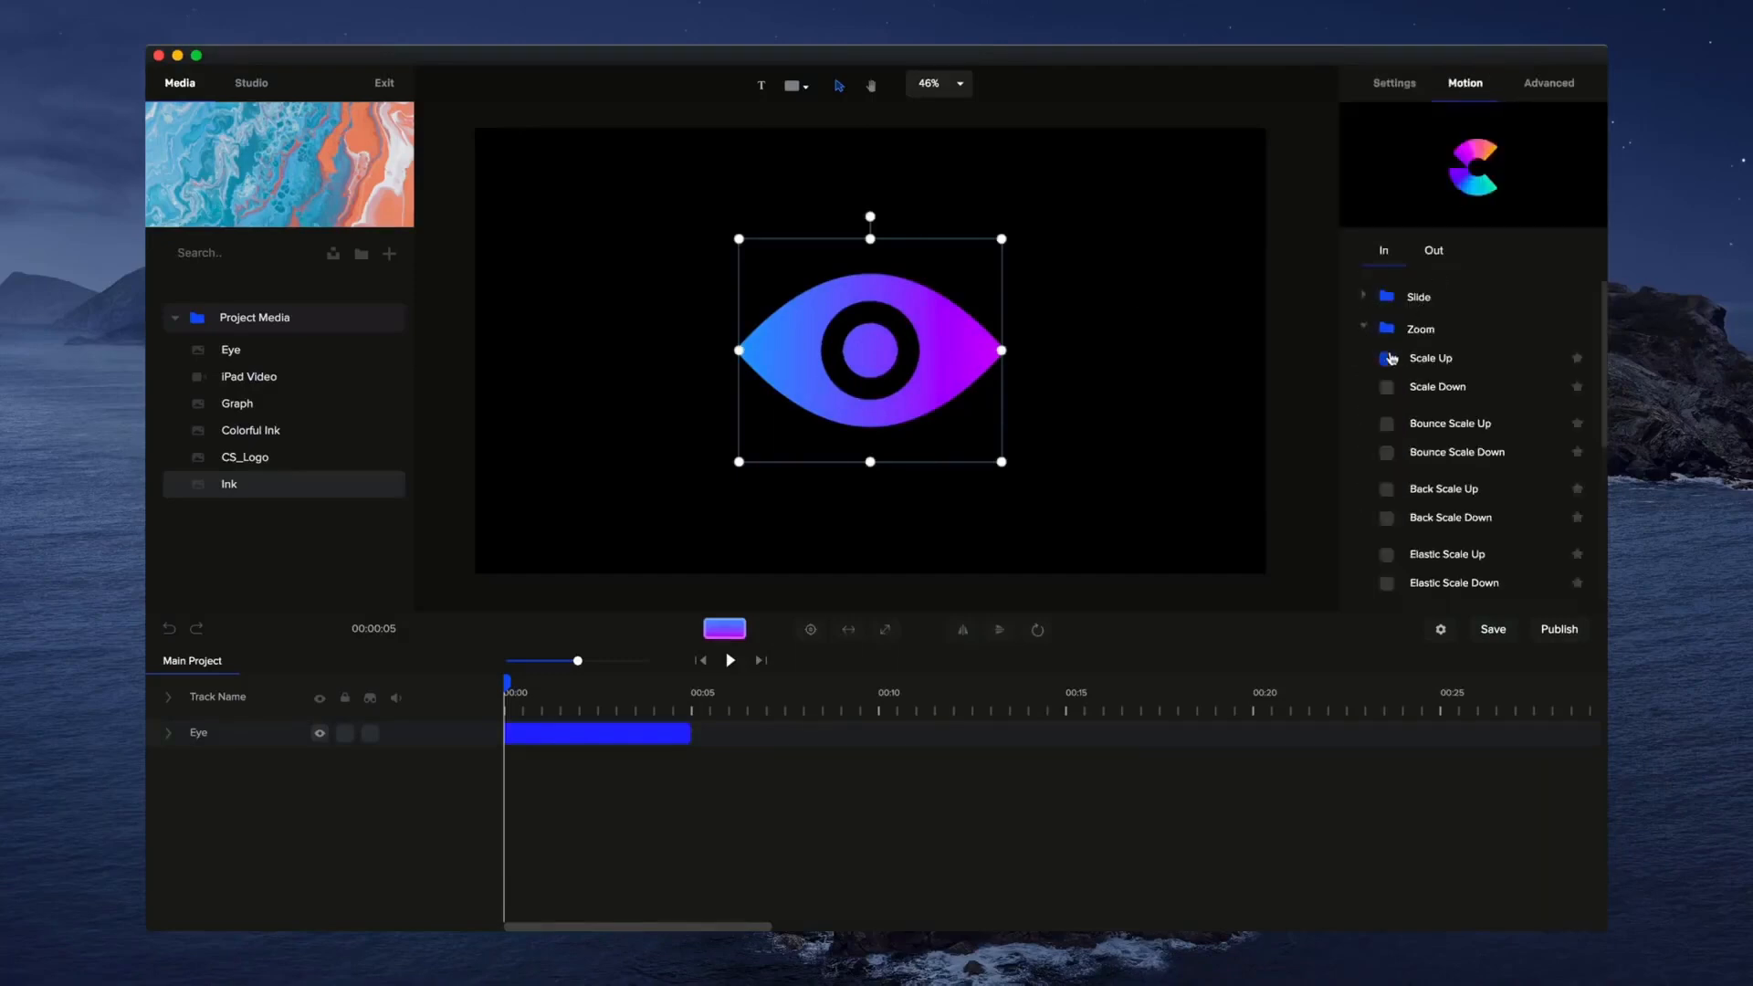
{"action": "left_click", "coordinate": [1389, 429]}
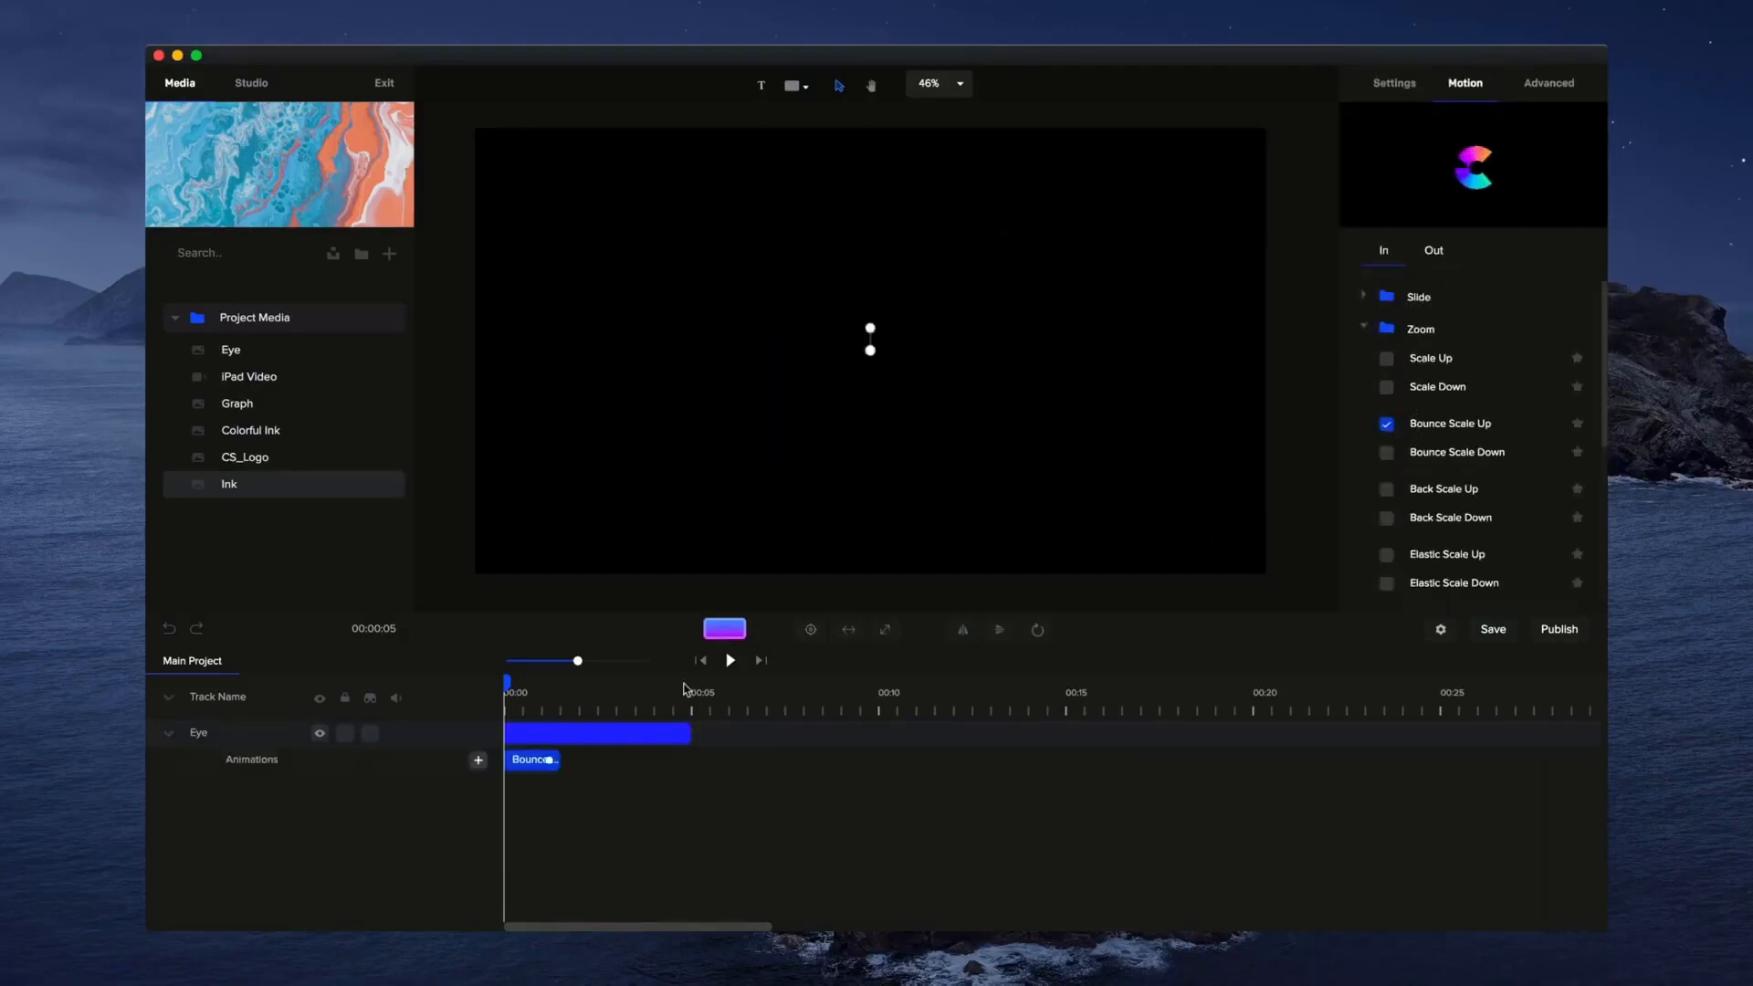
{"action": "left_click", "coordinate": [732, 661]}
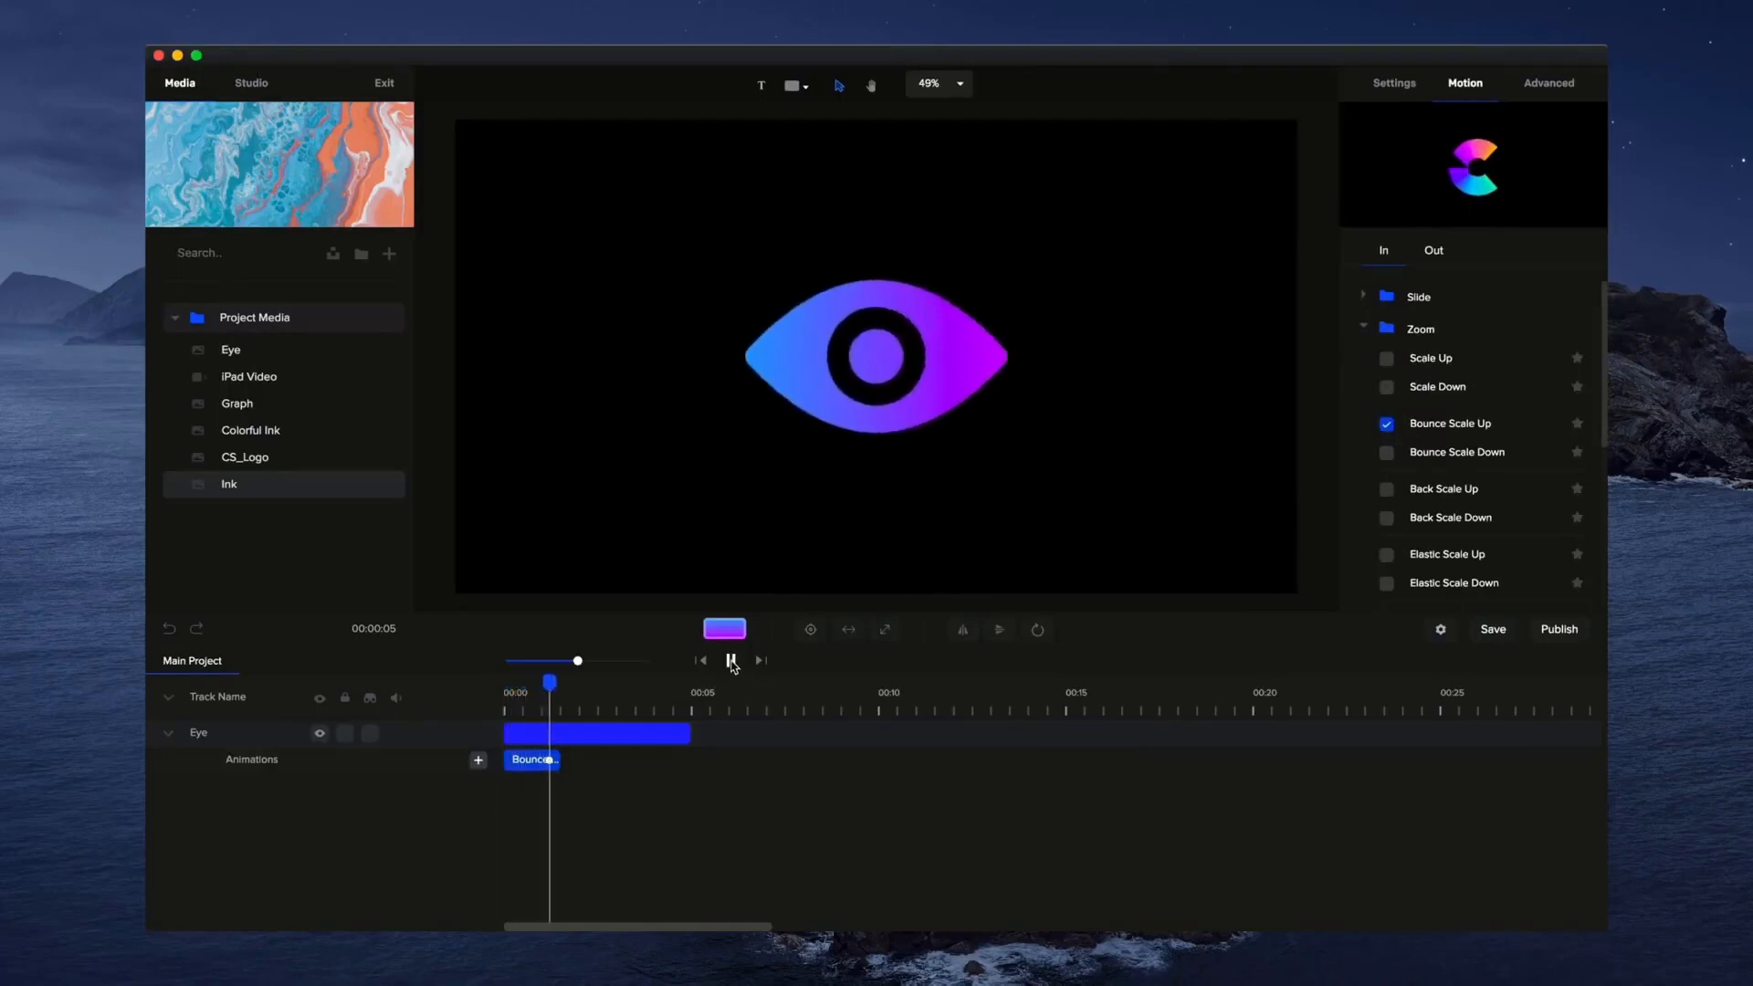
Undo the Eye's Bounce Scale Up animation and remove the Eye from the timeline.
{"action": "key", "text": "super+z"}
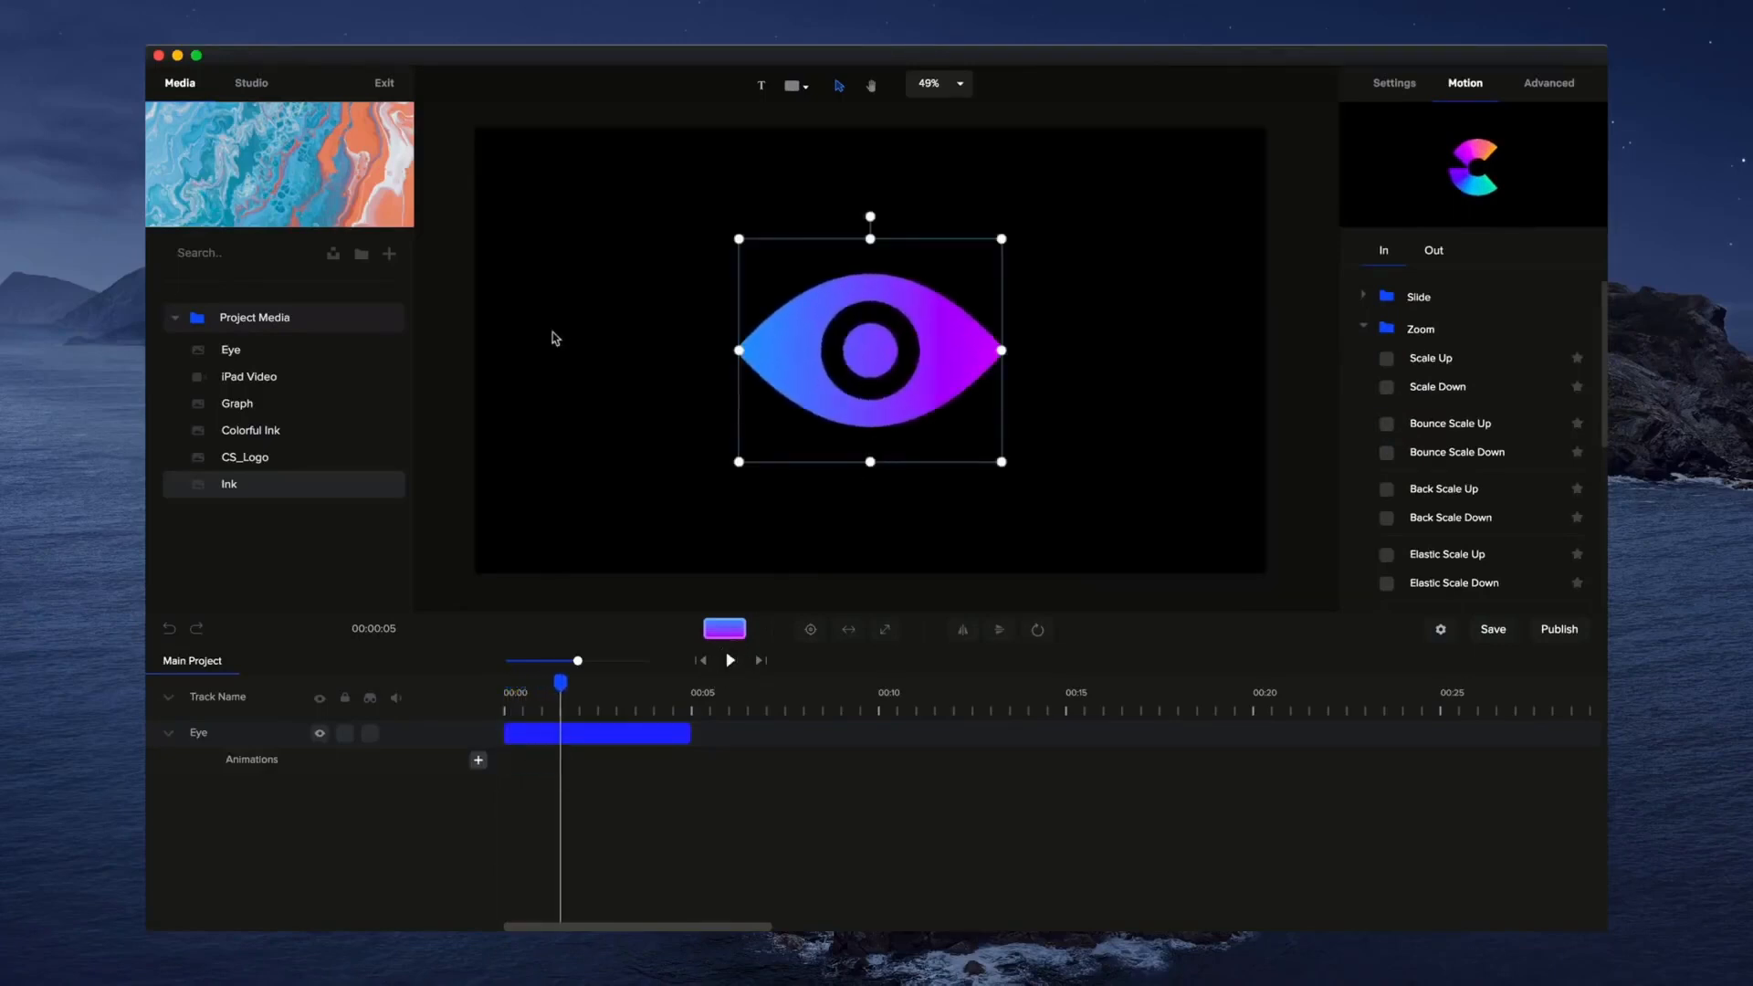
{"action": "left_click", "coordinate": [240, 354]}
{"action": "left_click", "coordinate": [285, 411]}
{"action": "key", "text": "super+z"}
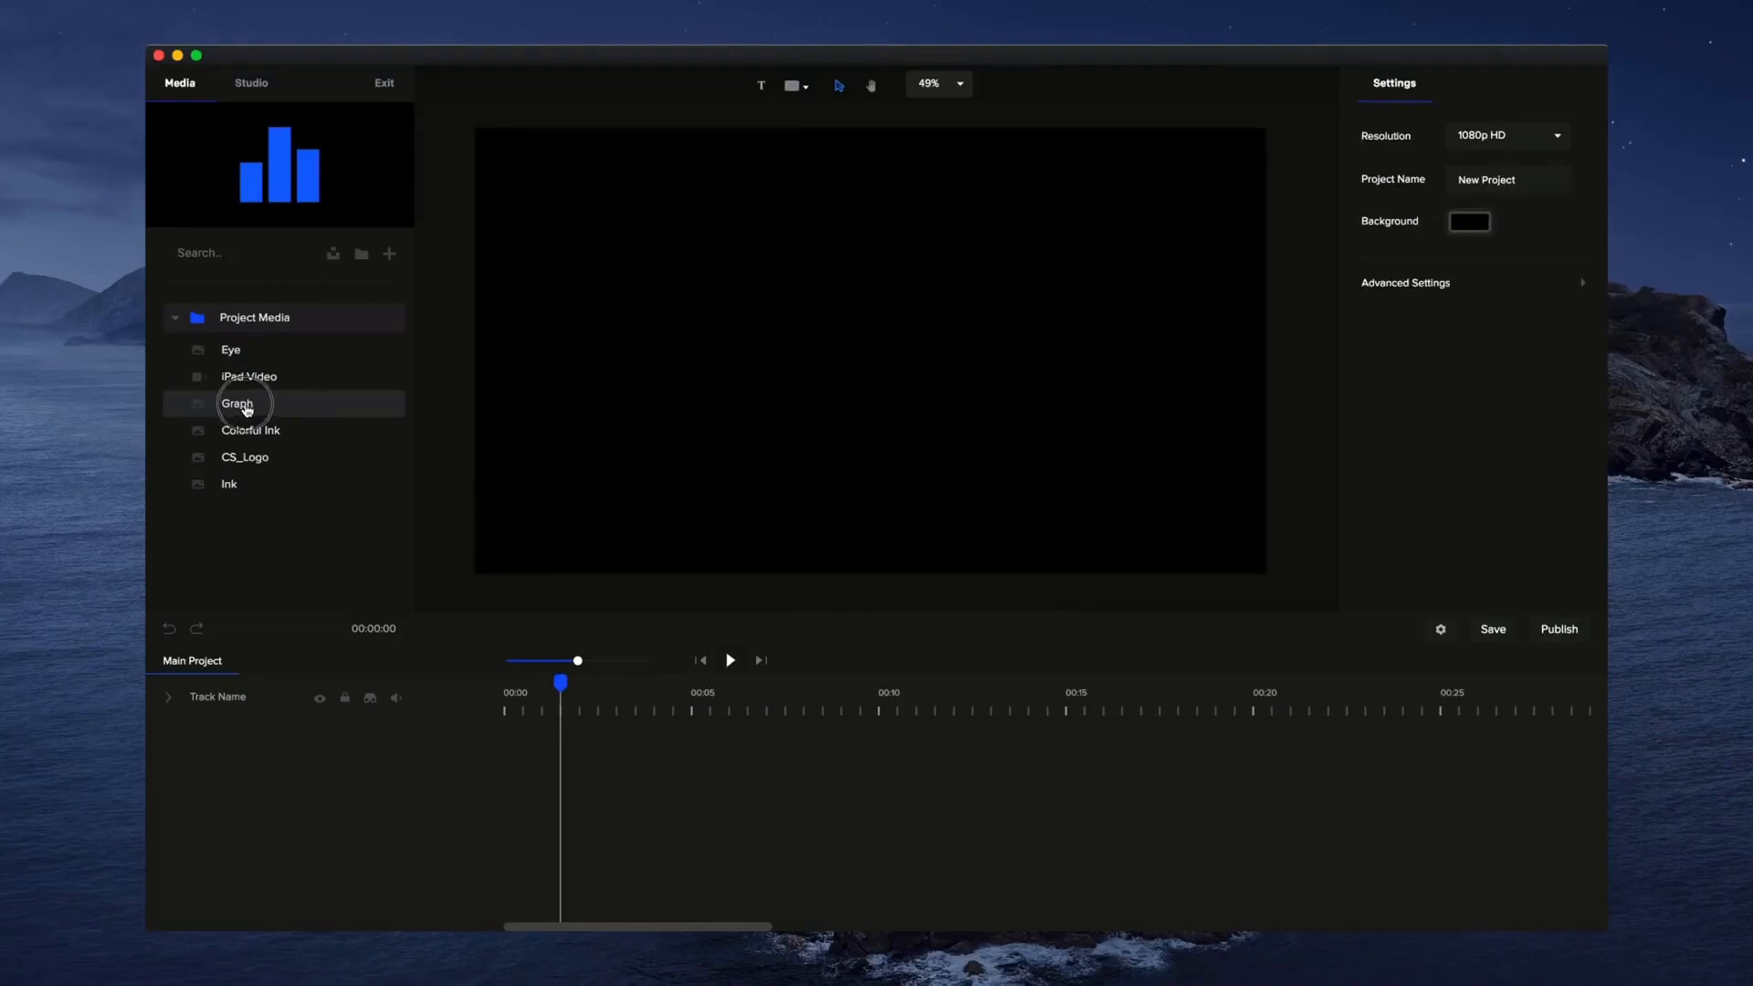
Add the Graph SVG near the middle of the canvas, importing it as an image.
{"action": "left_click_drag", "start_coordinate": [245, 408], "coordinate": [749, 454]}
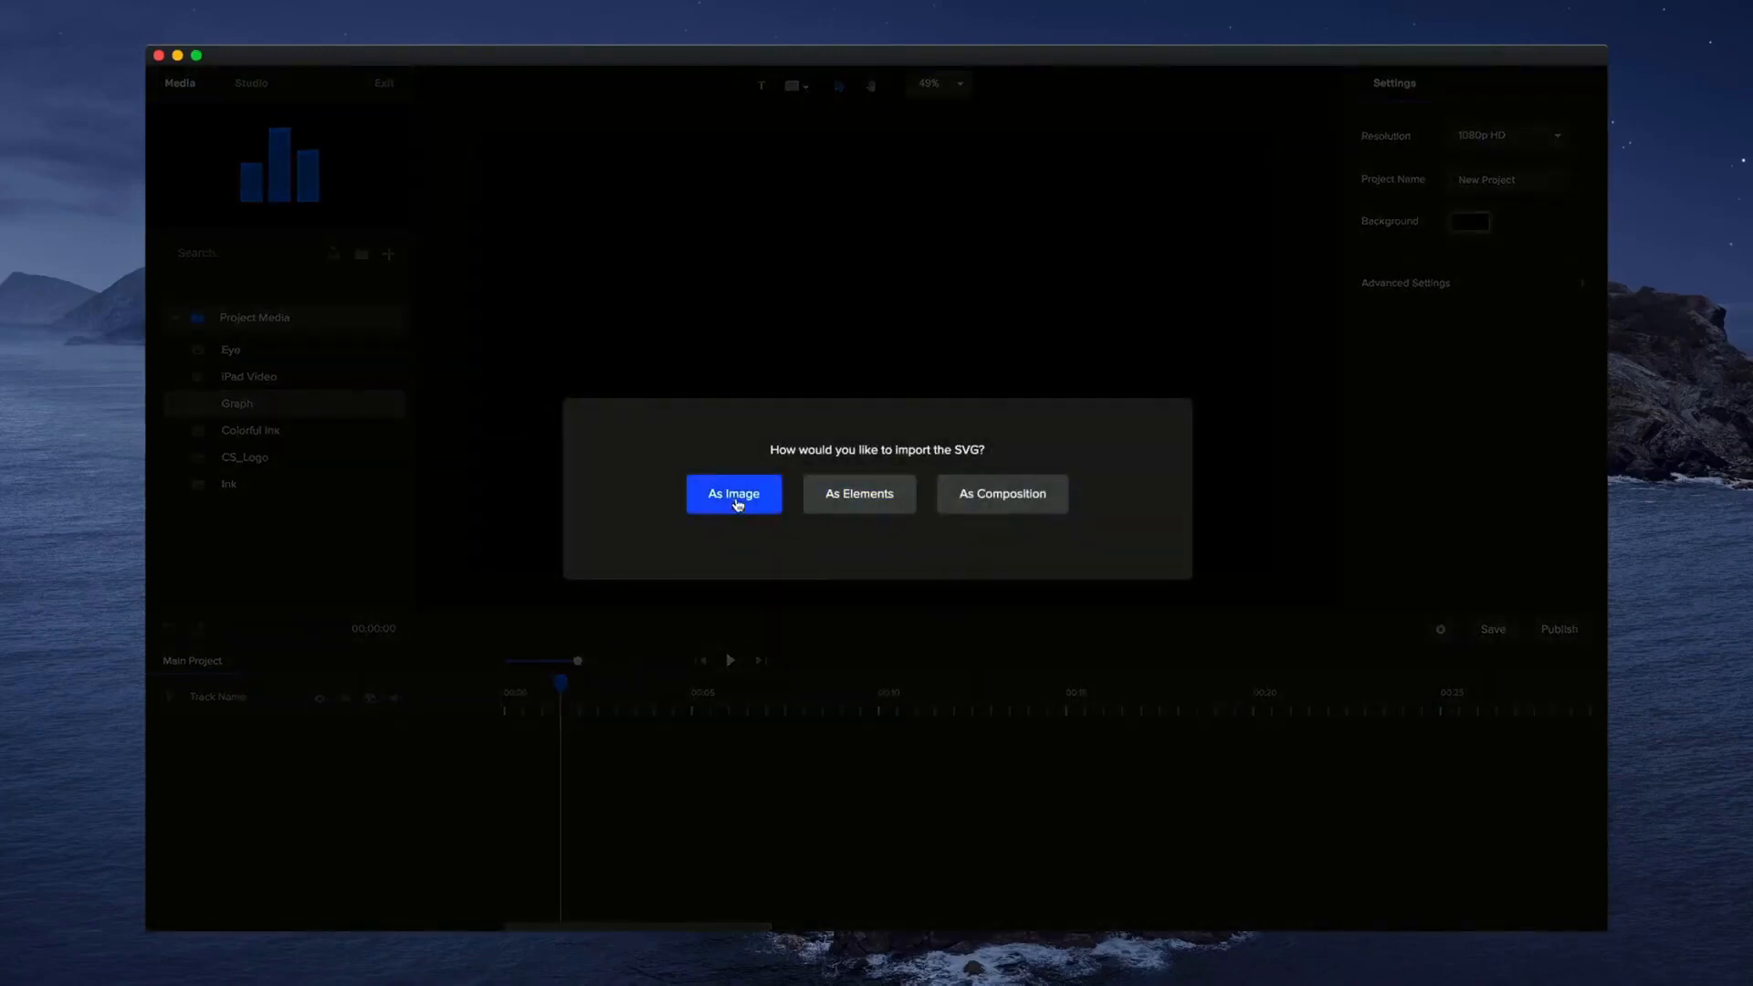
{"action": "left_click", "coordinate": [765, 501]}
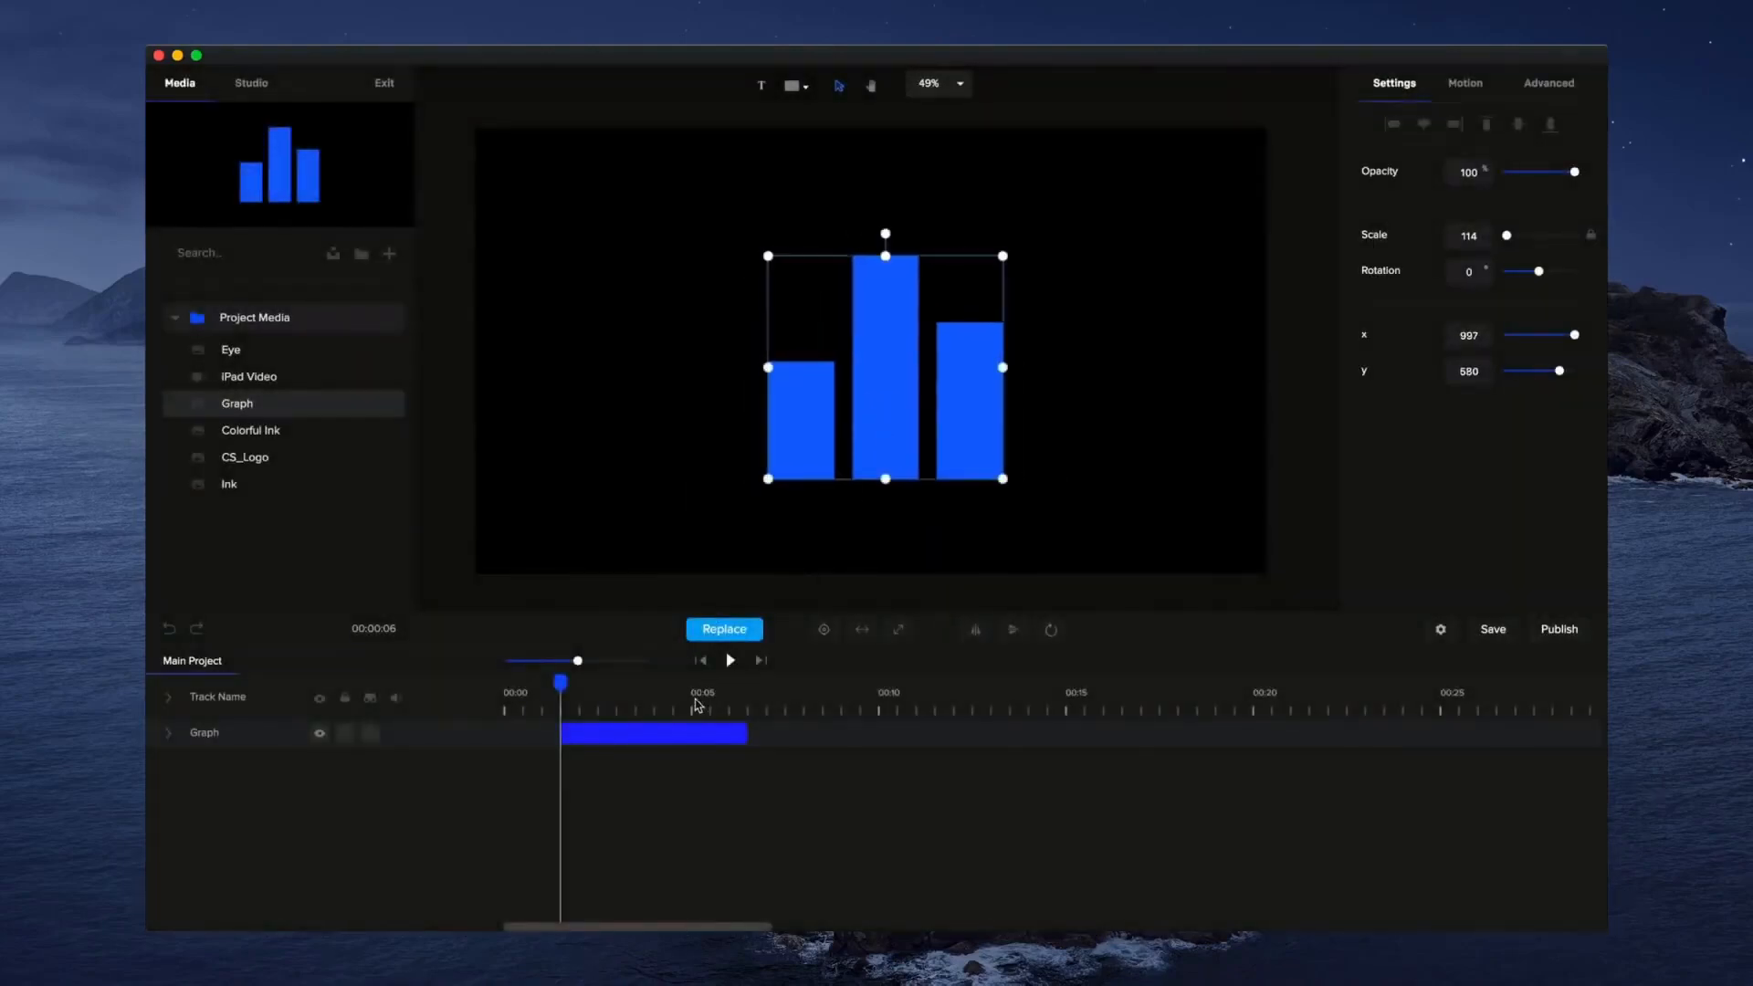
Move the Graph clip and the playhead to 00:00, then delete the Graph image.
{"action": "left_click_drag", "start_coordinate": [654, 733], "coordinate": [598, 733]}
{"action": "left_click", "coordinate": [508, 684]}
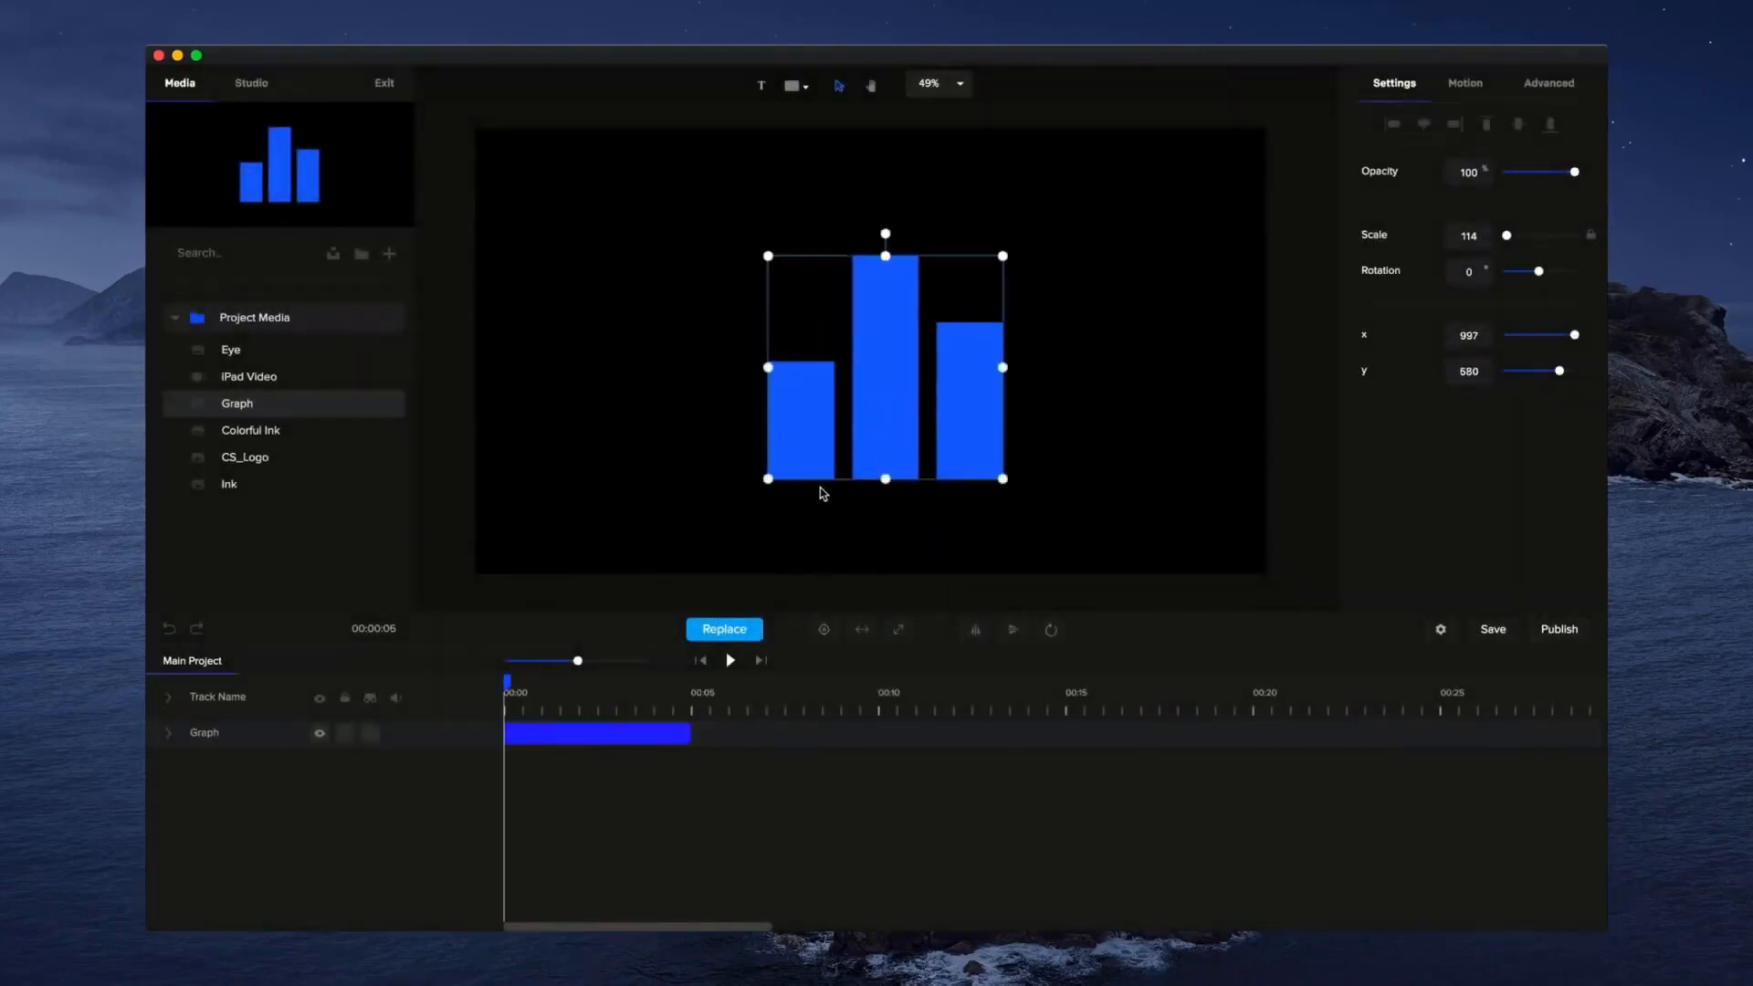
{"action": "key", "text": "Delete"}
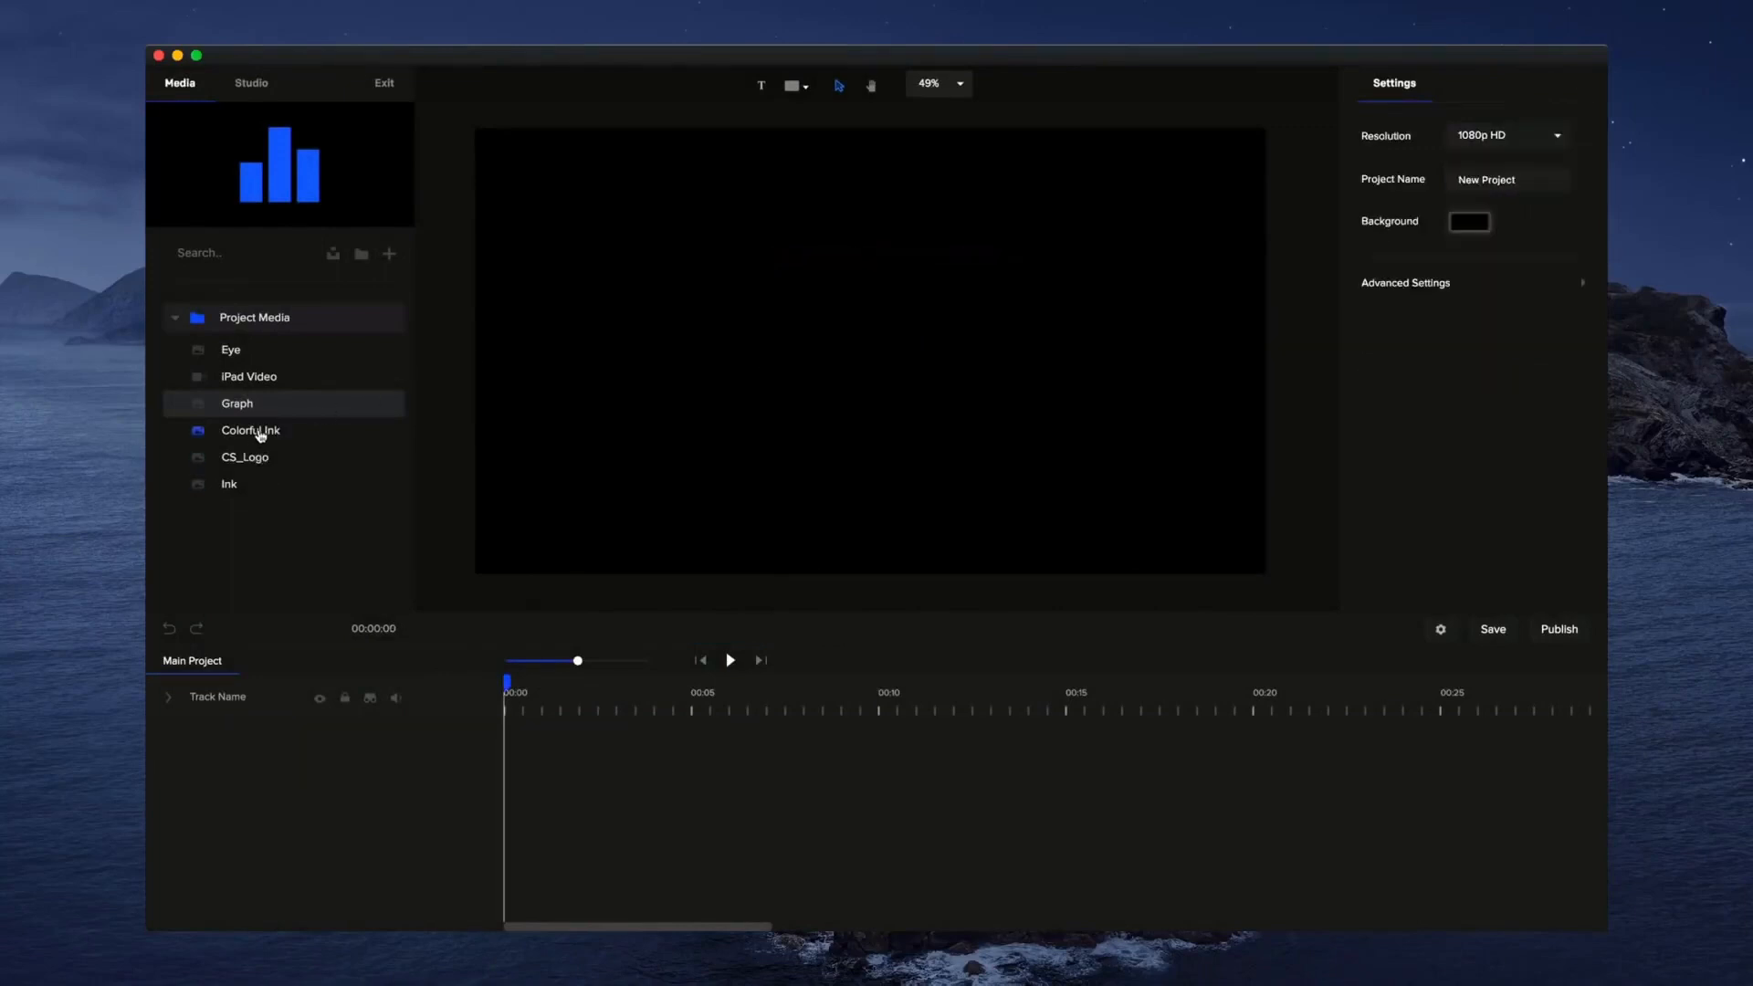
Add the Graph SVG near the middle of the canvas, importing it as separate elements, and select the middle bar.
{"action": "left_click_drag", "start_coordinate": [245, 402], "coordinate": [704, 418]}
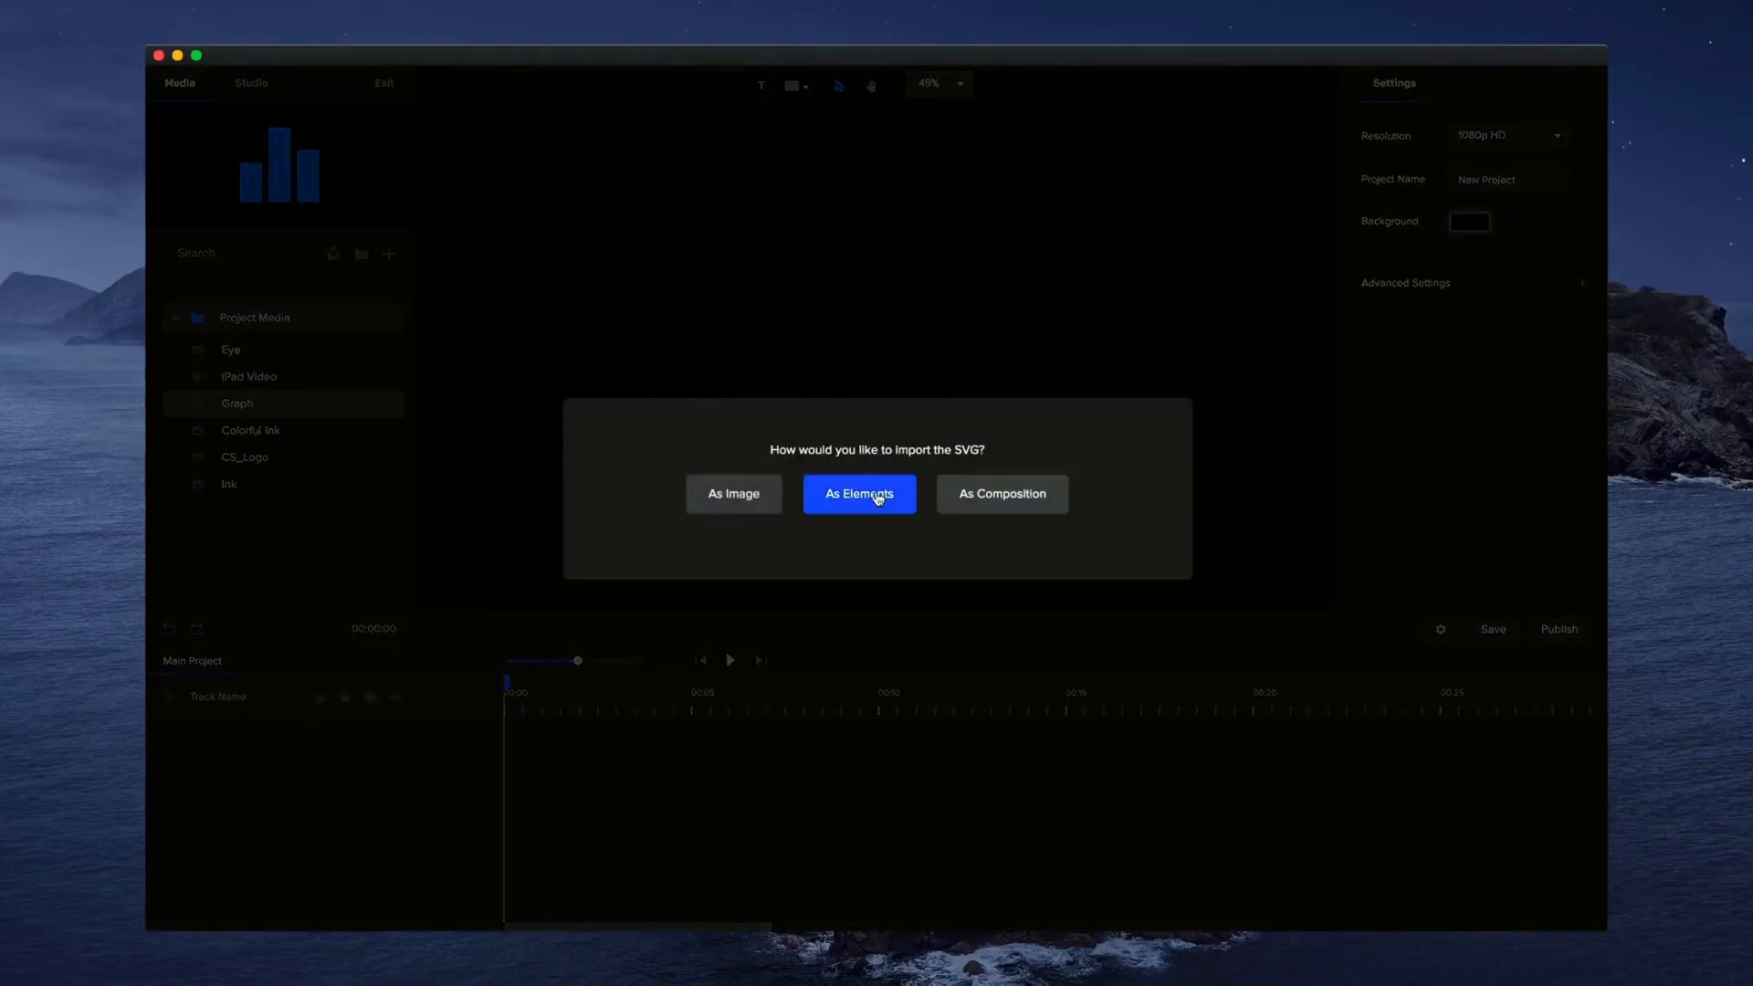
{"action": "left_click", "coordinate": [878, 498]}
{"action": "left_click", "coordinate": [895, 336]}
{"action": "left_click", "coordinate": [896, 336]}
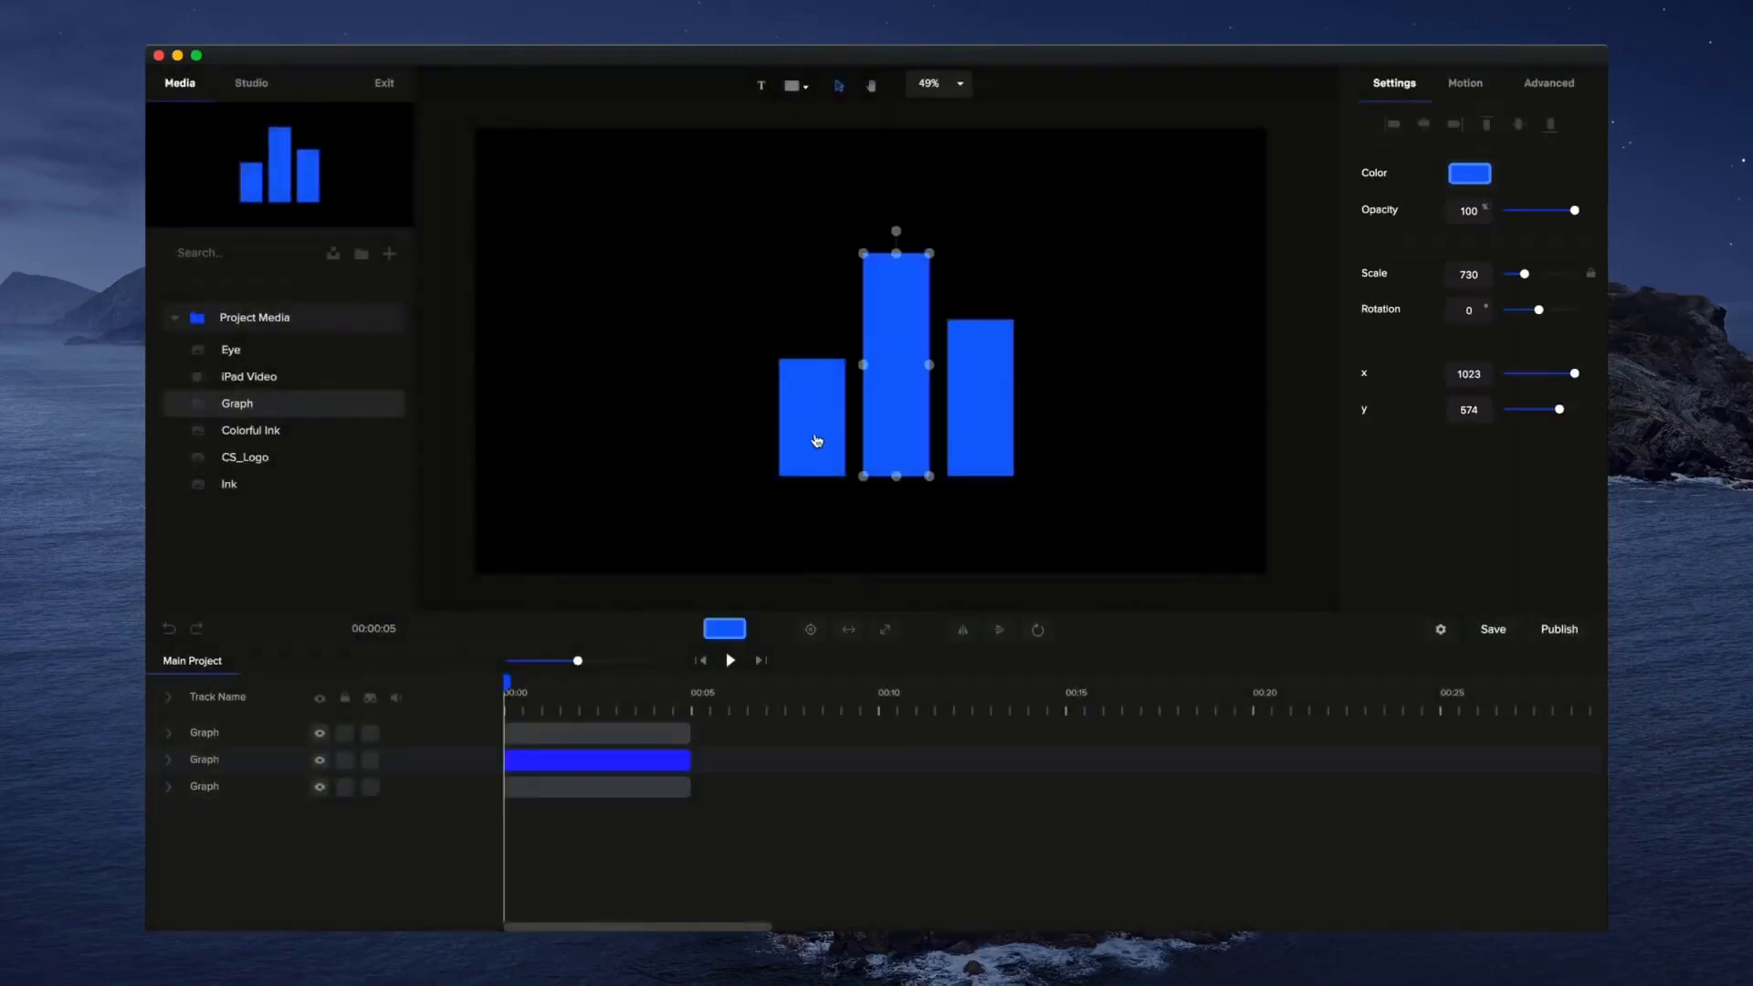
Change the leftmost bar's fill to white and try resizing the middle bar from its upper edge.
{"action": "left_click", "coordinate": [817, 441]}
{"action": "left_click", "coordinate": [1471, 176]}
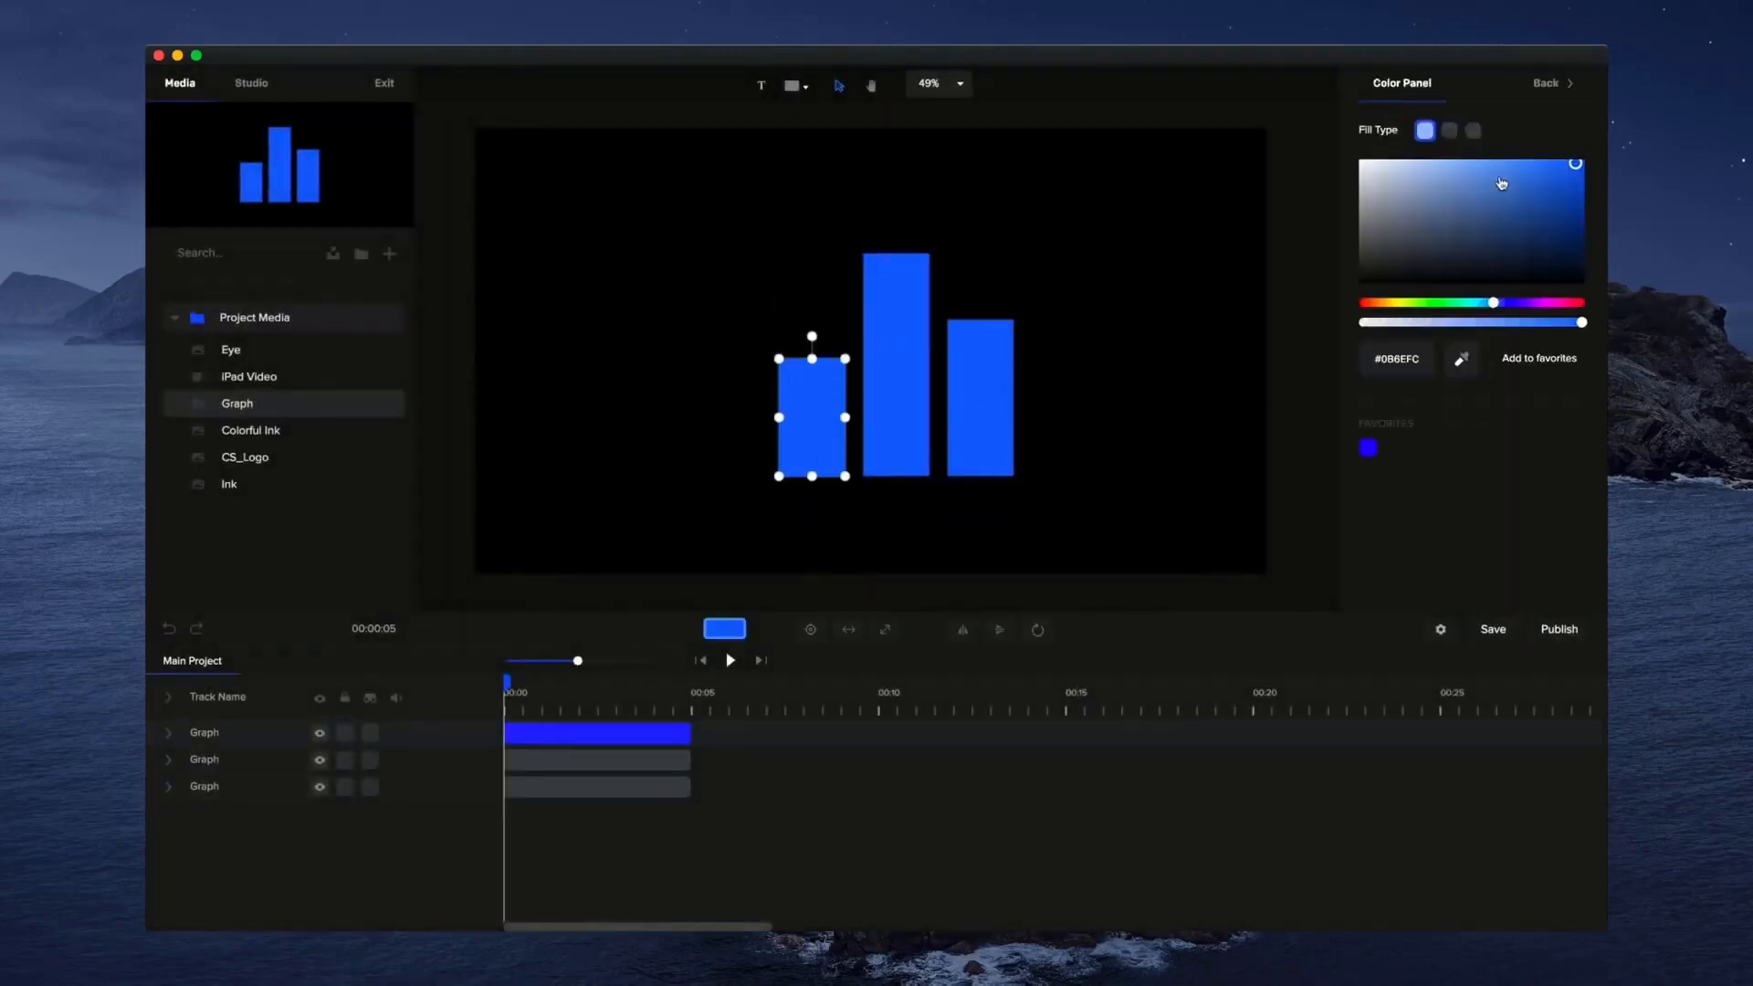
{"action": "left_click_drag", "start_coordinate": [1502, 183], "coordinate": [1356, 135]}
{"action": "left_click", "coordinate": [908, 292]}
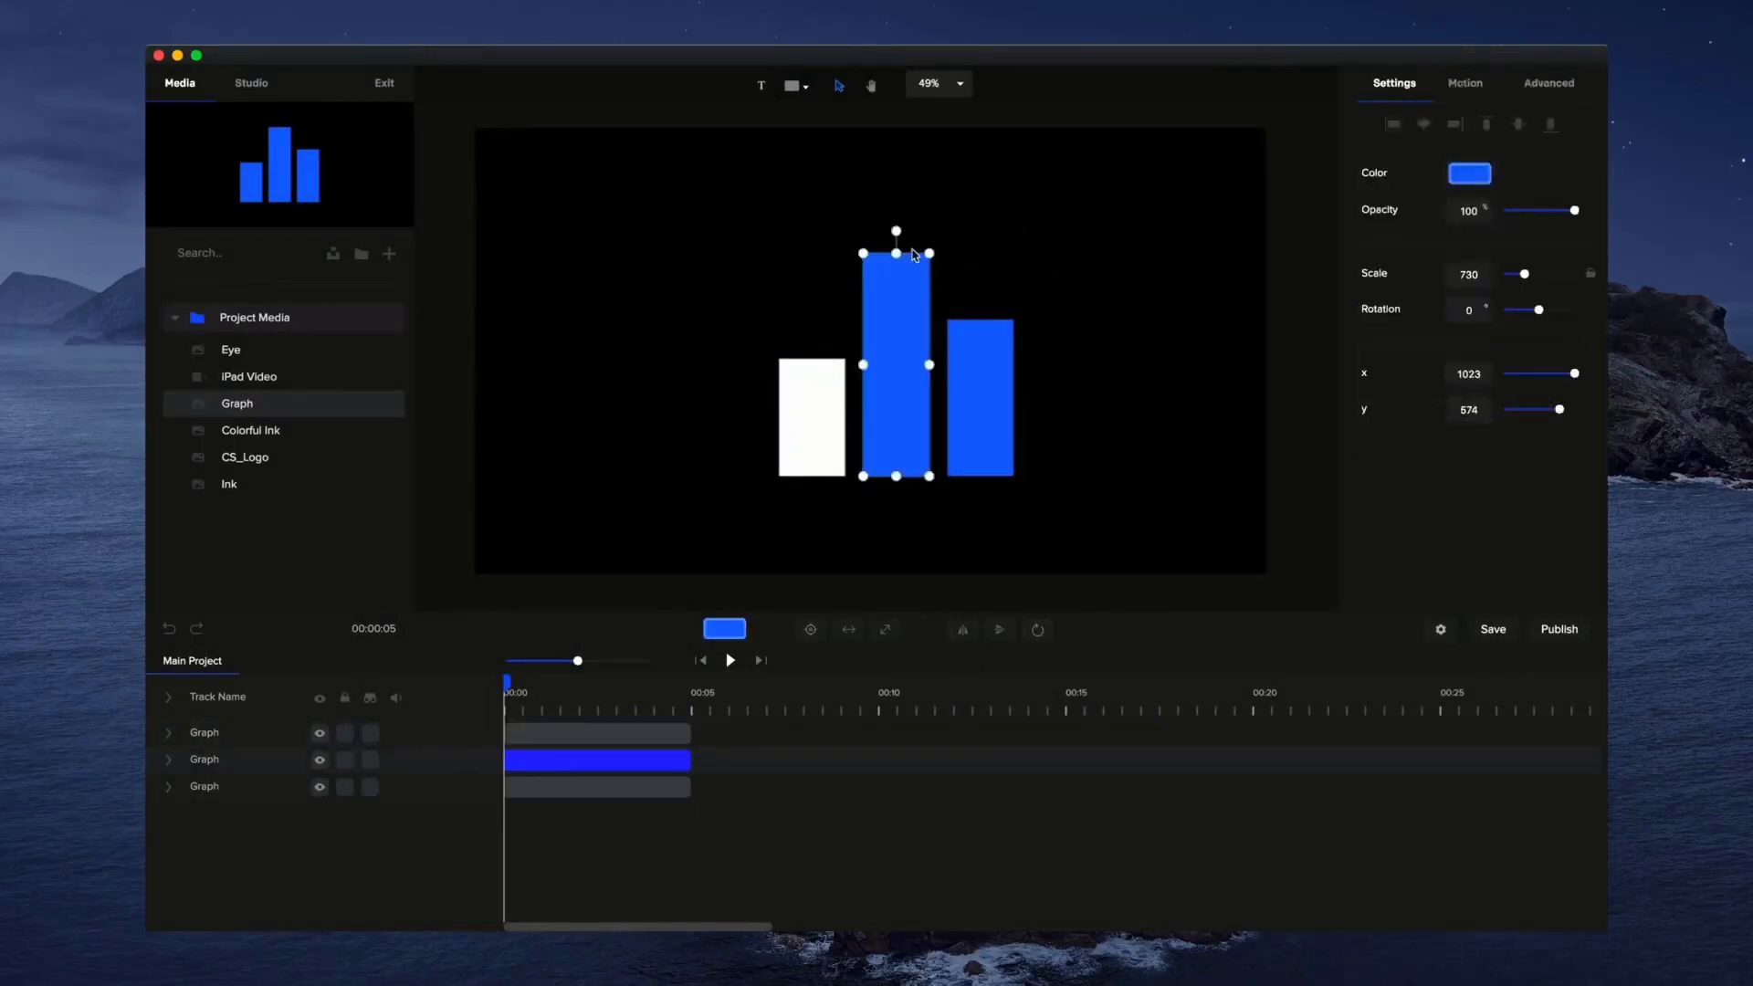
{"action": "mouse_move", "coordinate": [896, 253]}
{"action": "left_mouse_down"}
{"action": "mouse_move", "coordinate": [895, 284]}
{"action": "mouse_move", "coordinate": [896, 254]}
{"action": "left_mouse_up"}
{"action": "left_click", "coordinate": [1096, 316]}
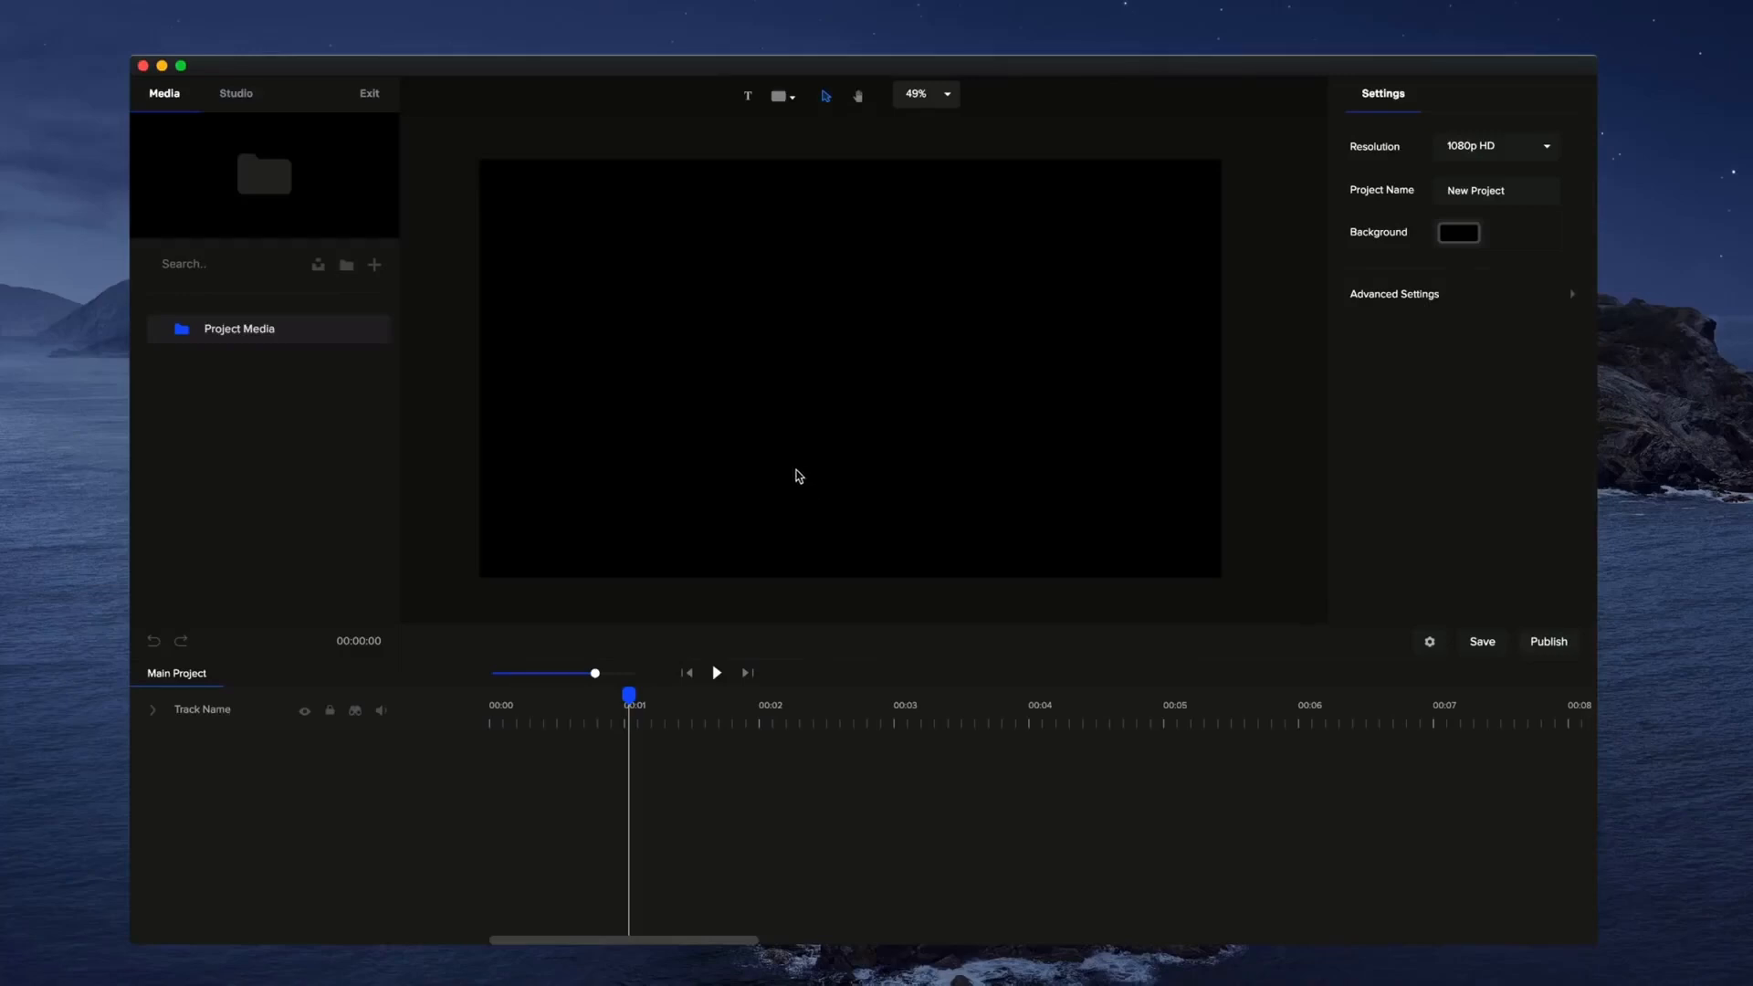
Add a Circle shape and centre it on the canvas.
{"action": "left_click", "coordinate": [782, 100]}
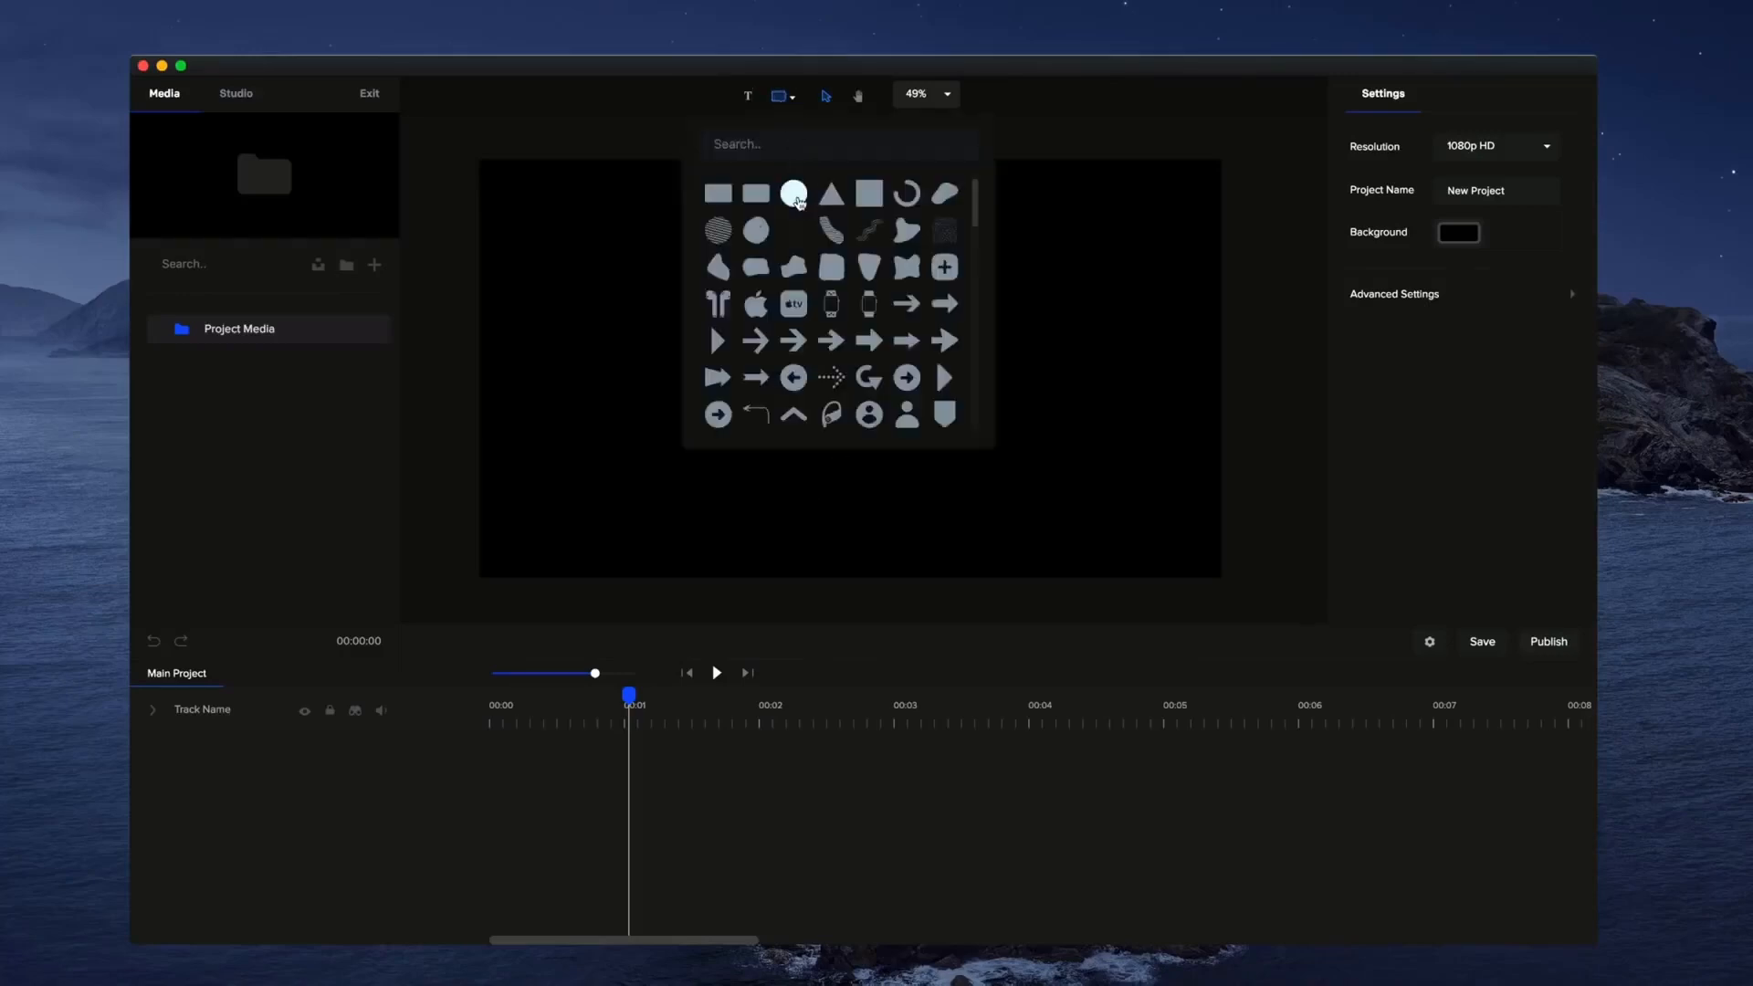
{"action": "left_click", "coordinate": [794, 195]}
{"action": "left_click", "coordinate": [1142, 408]}
{"action": "left_click", "coordinate": [846, 376]}
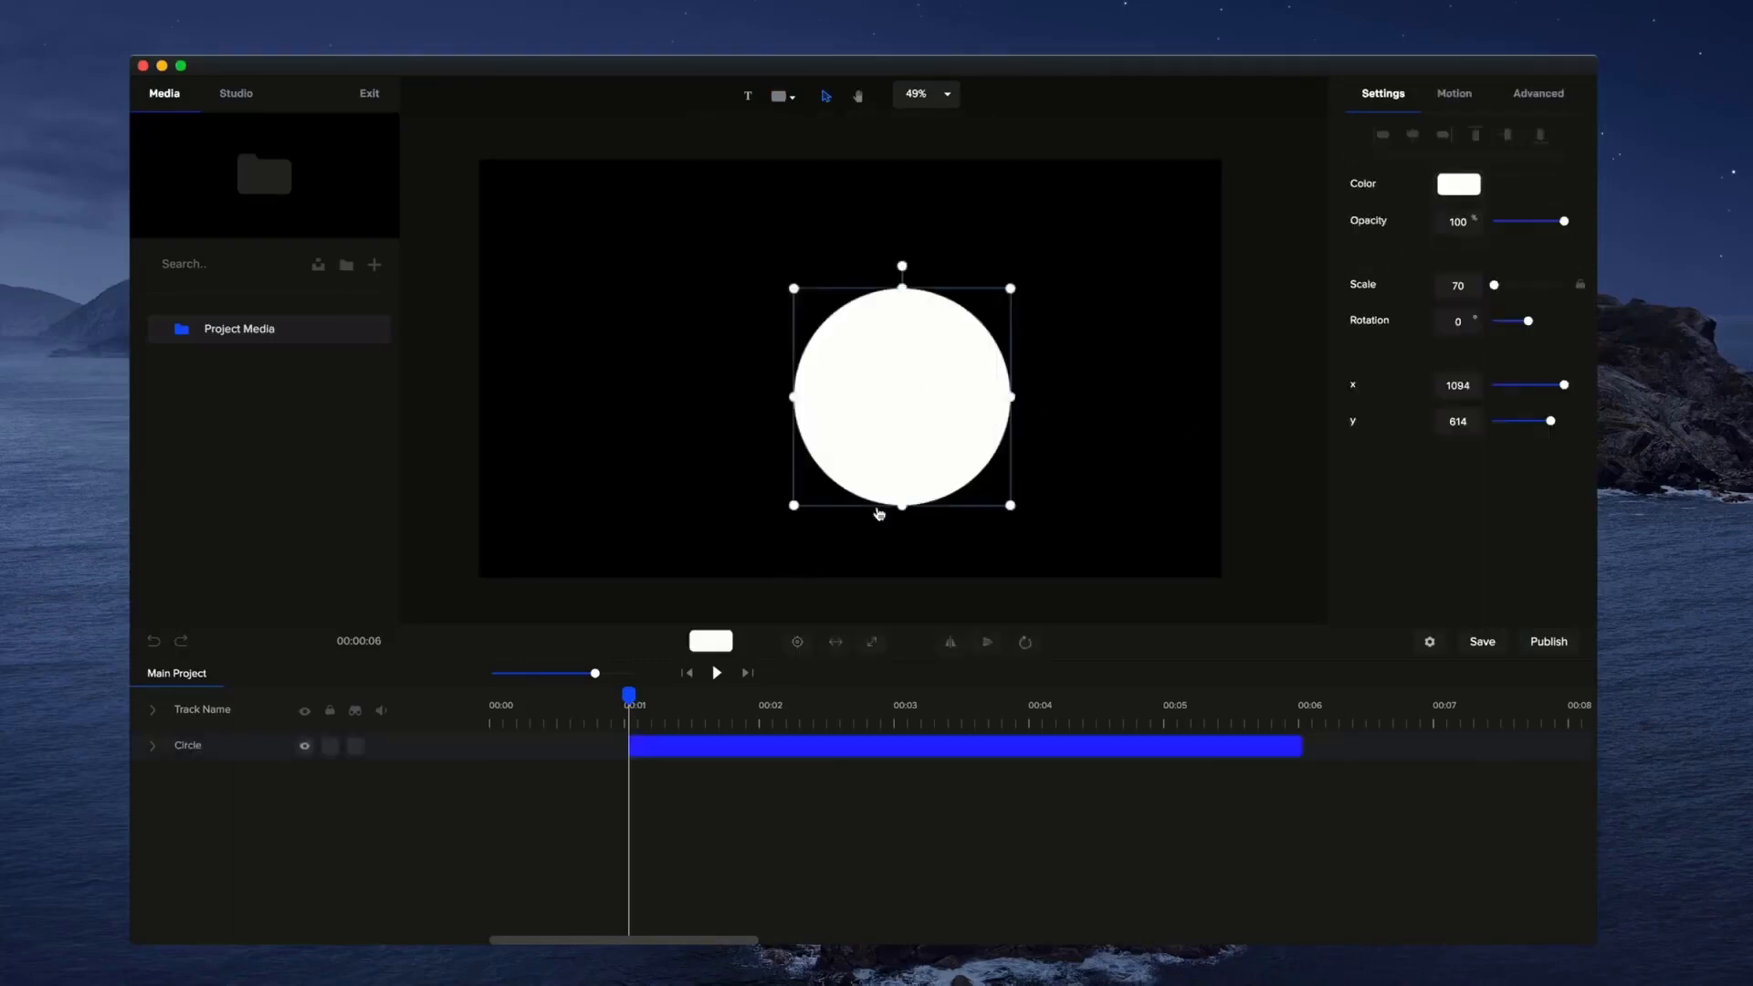
{"action": "left_click", "coordinate": [795, 639]}
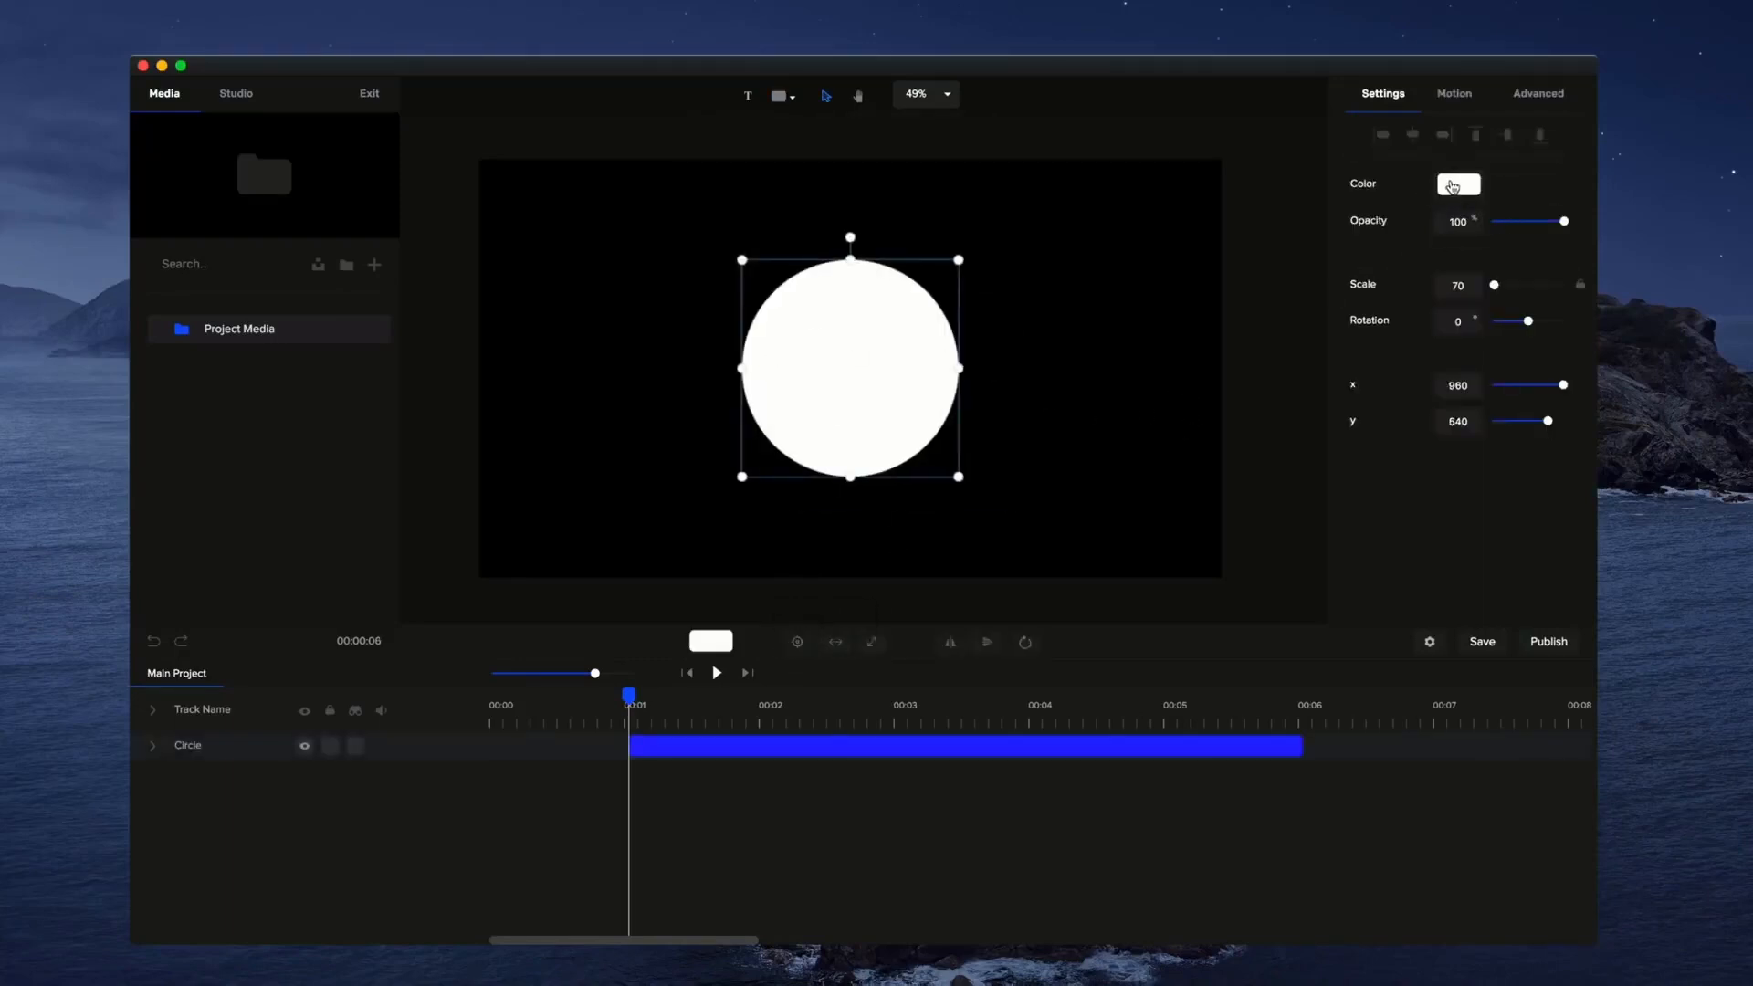
Give the circle a linear gradient fill running from violet-blue to a bright sky blue.
{"action": "left_click", "coordinate": [1455, 186]}
{"action": "left_click", "coordinate": [1438, 140]}
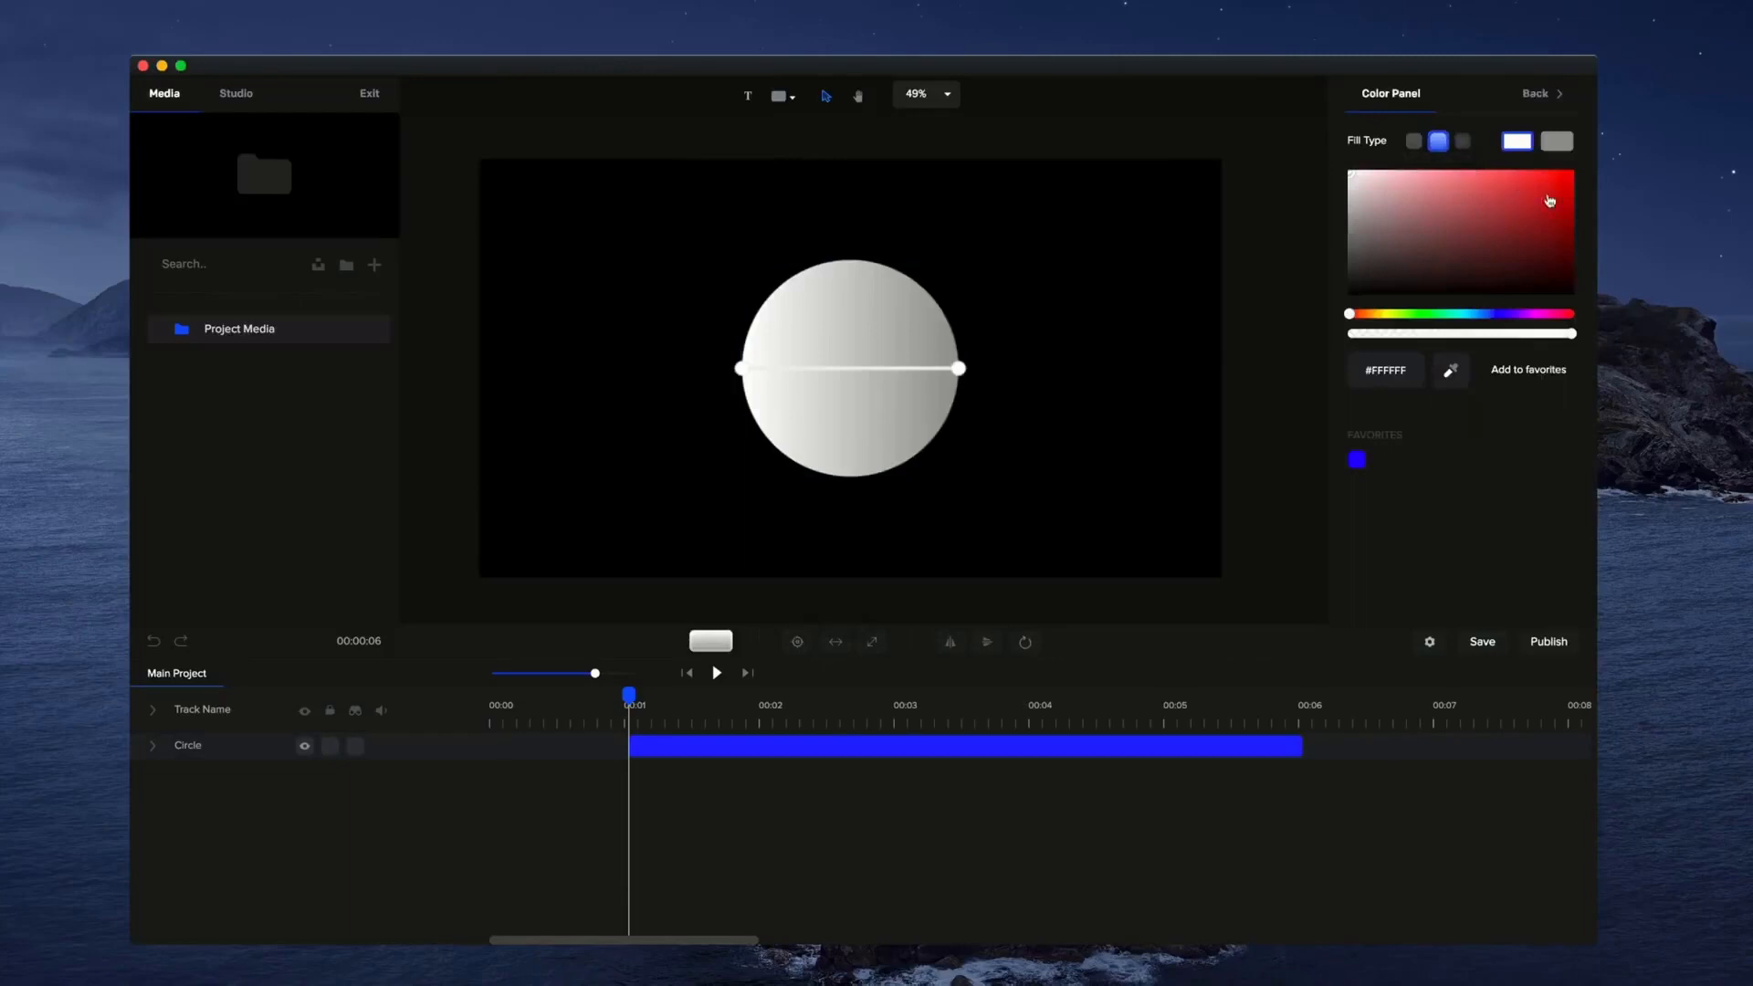
{"action": "left_click", "coordinate": [1498, 314]}
{"action": "left_click", "coordinate": [1530, 171]}
{"action": "left_click", "coordinate": [1557, 141]}
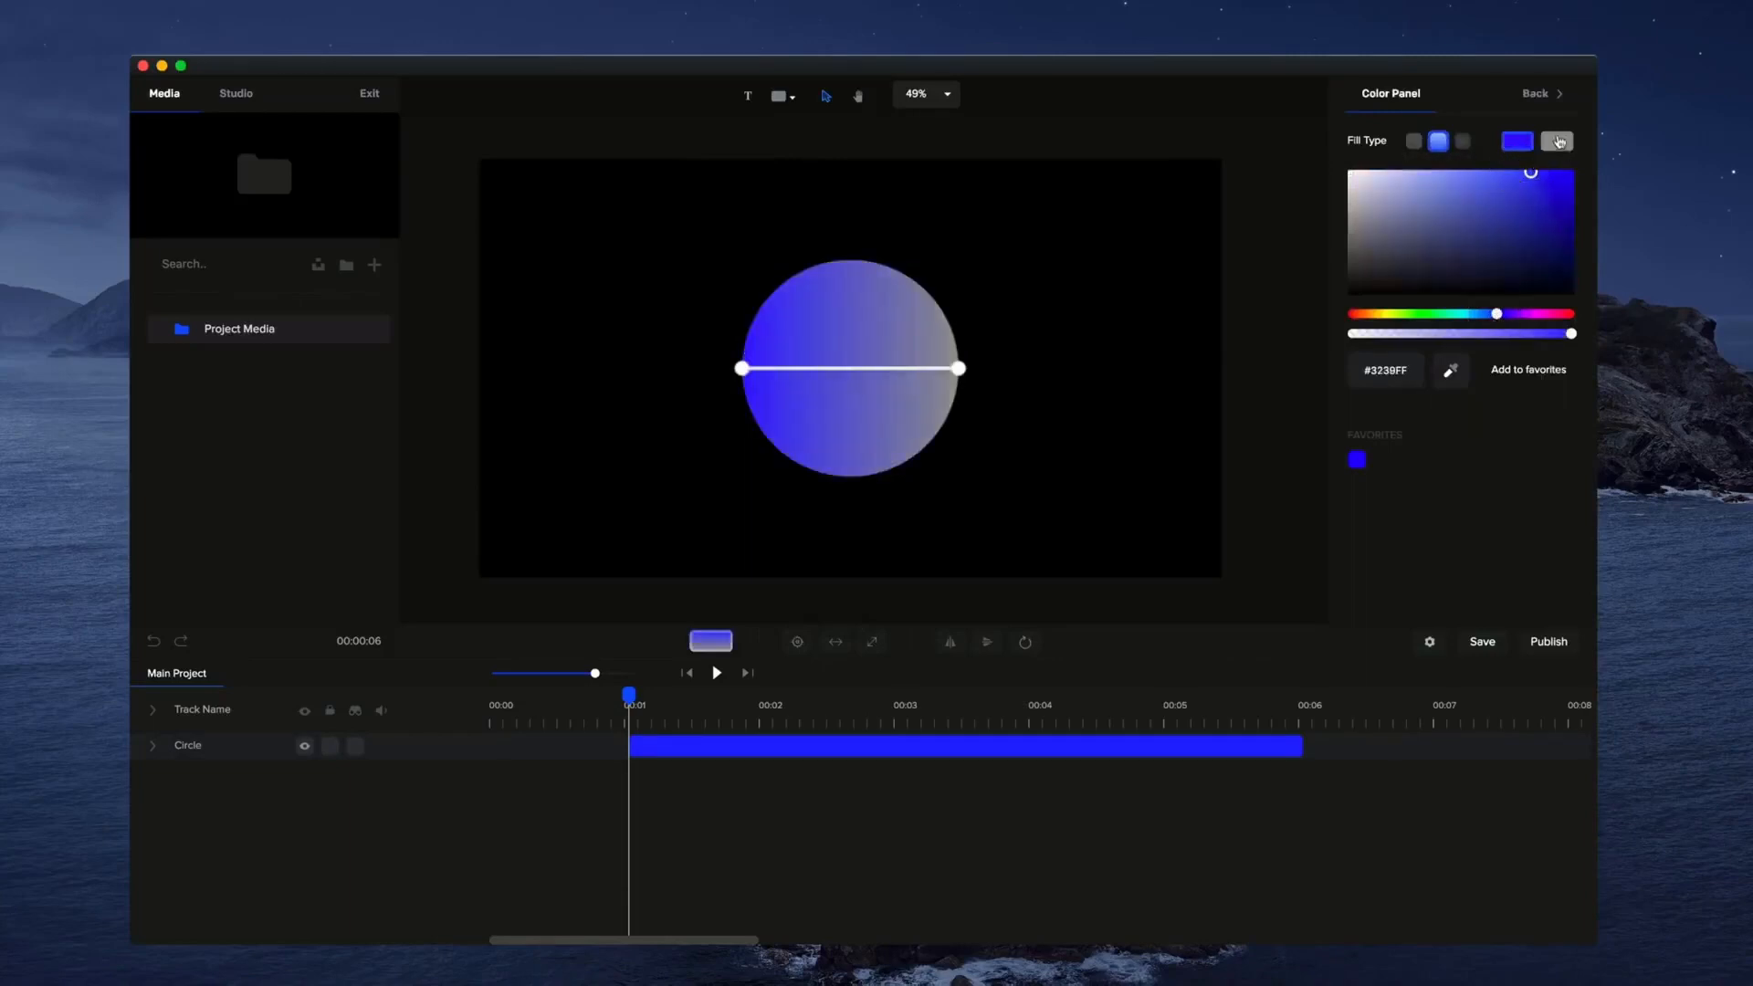
{"action": "left_click", "coordinate": [1469, 314]}
{"action": "left_click", "coordinate": [1568, 174]}
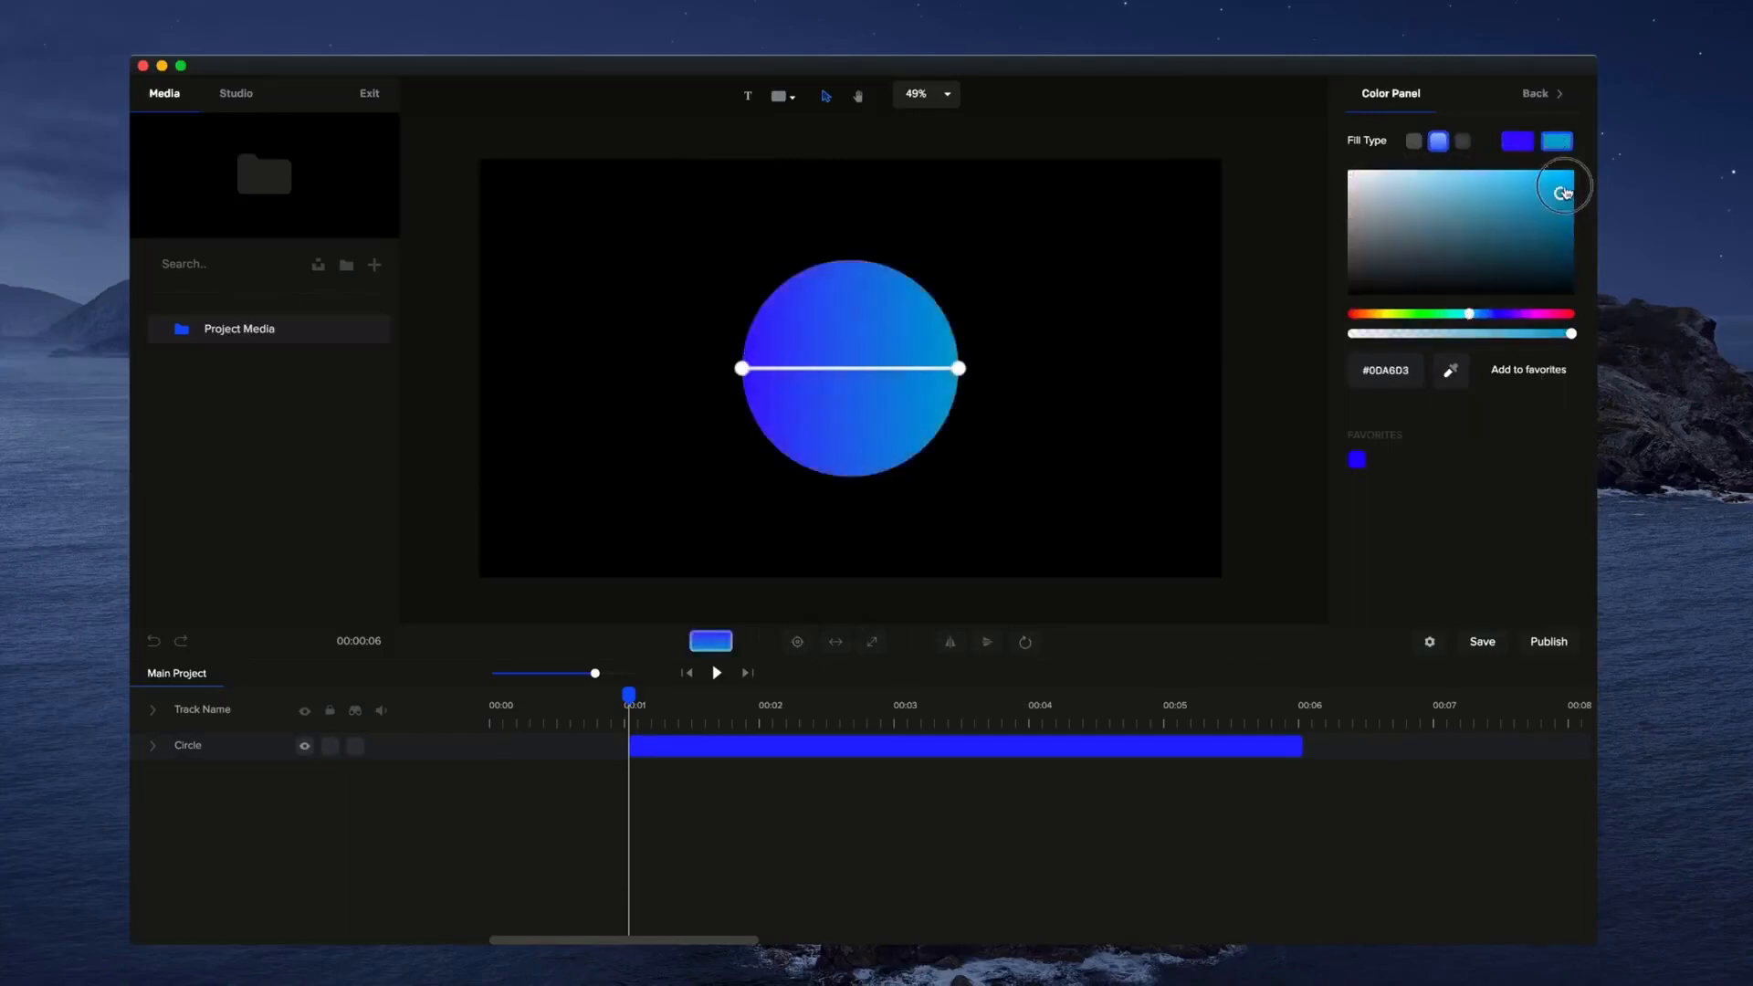
{"action": "left_click", "coordinate": [1107, 315]}
{"action": "left_click", "coordinate": [868, 440]}
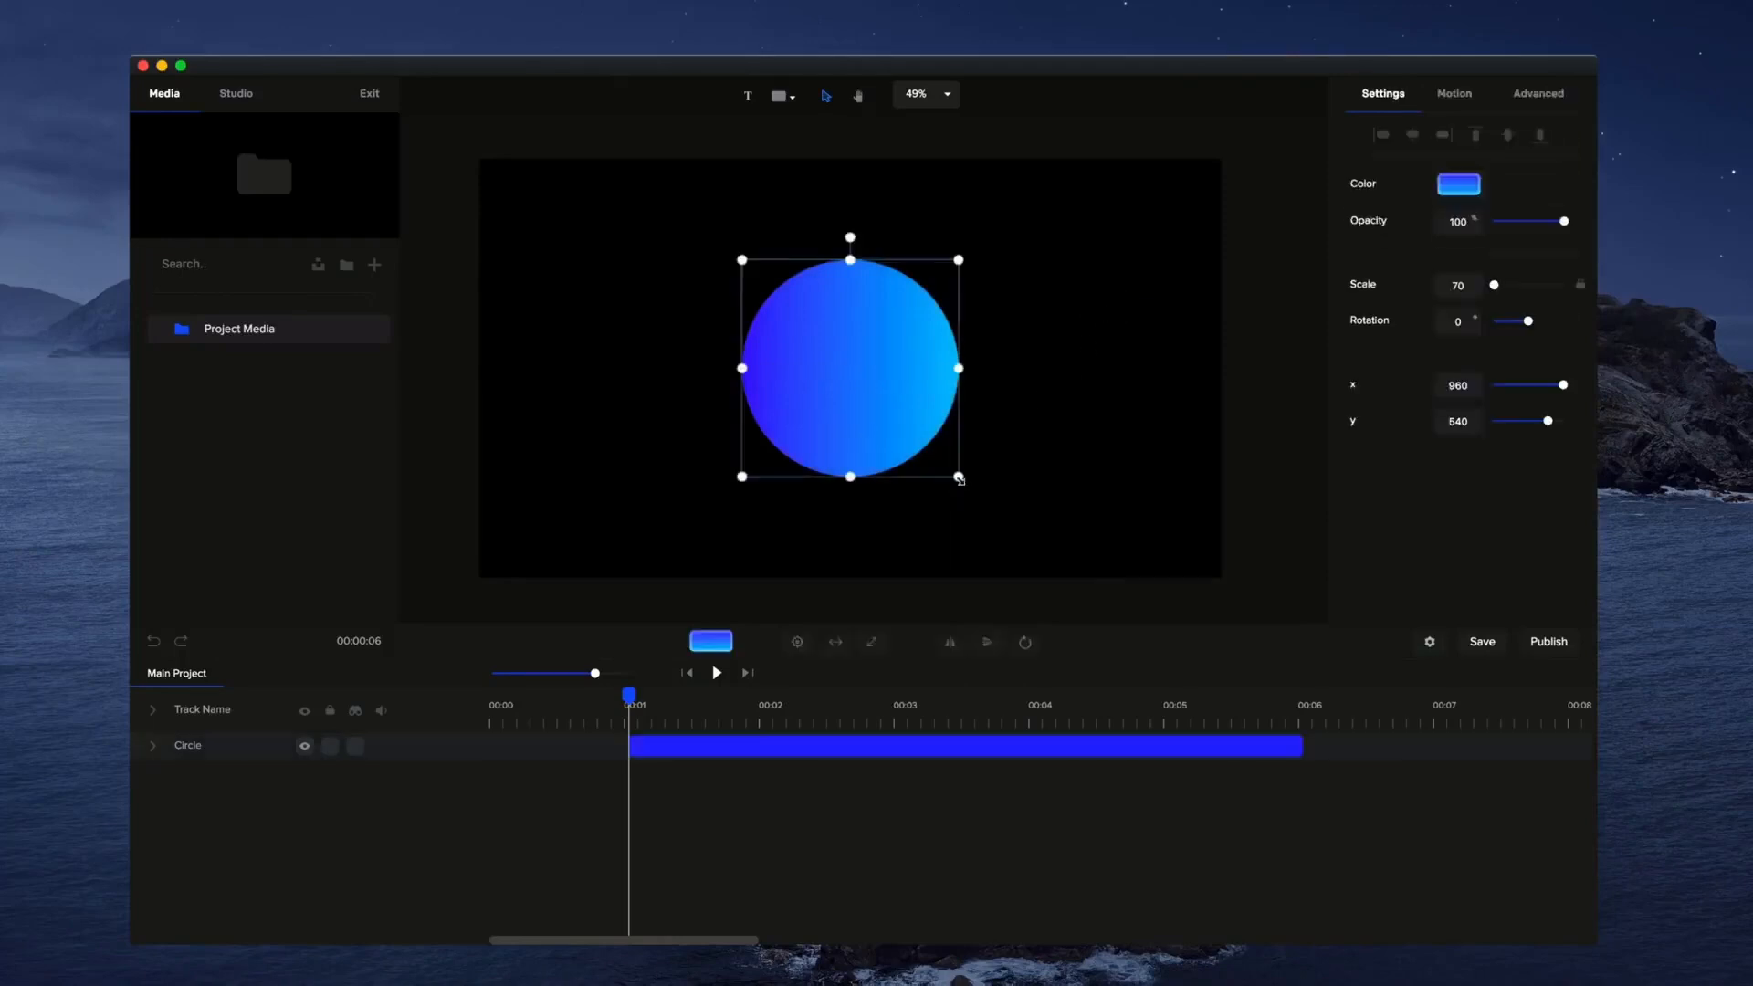
Move the Circle clip and playhead to 00:00 and add a custom animation with the Scale property enabled.
{"action": "left_click_drag", "start_coordinate": [701, 752], "coordinate": [544, 727]}
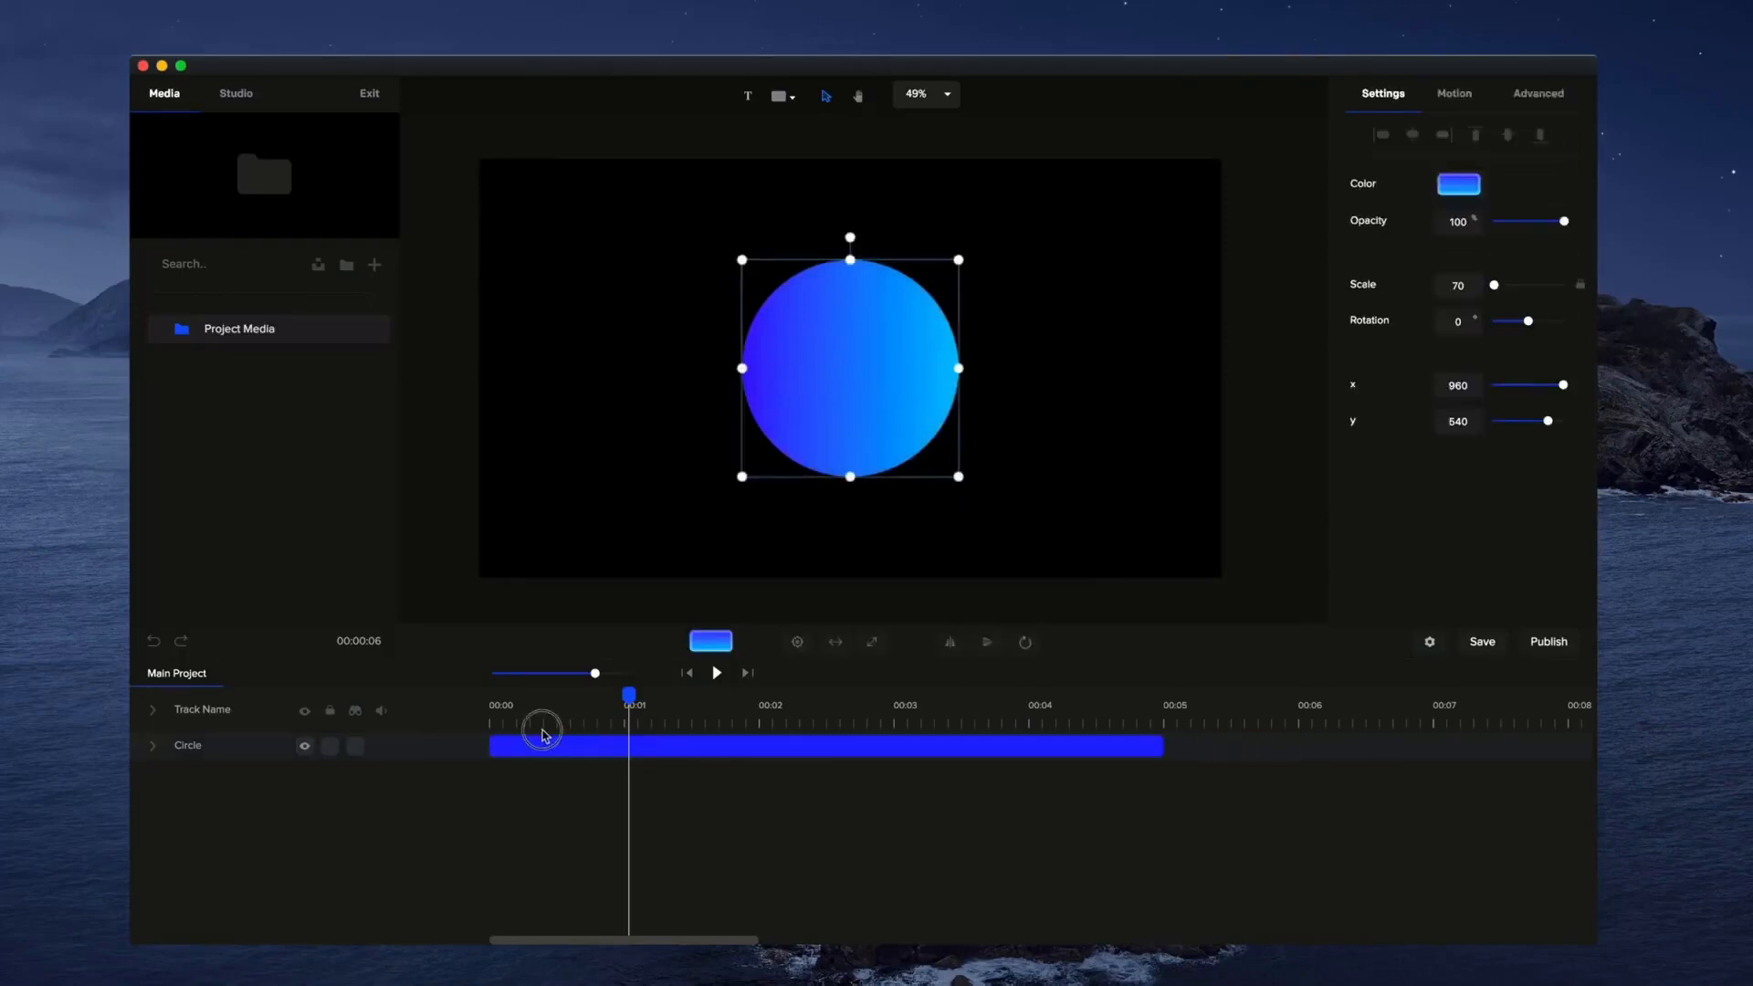
{"action": "left_click", "coordinate": [687, 673]}
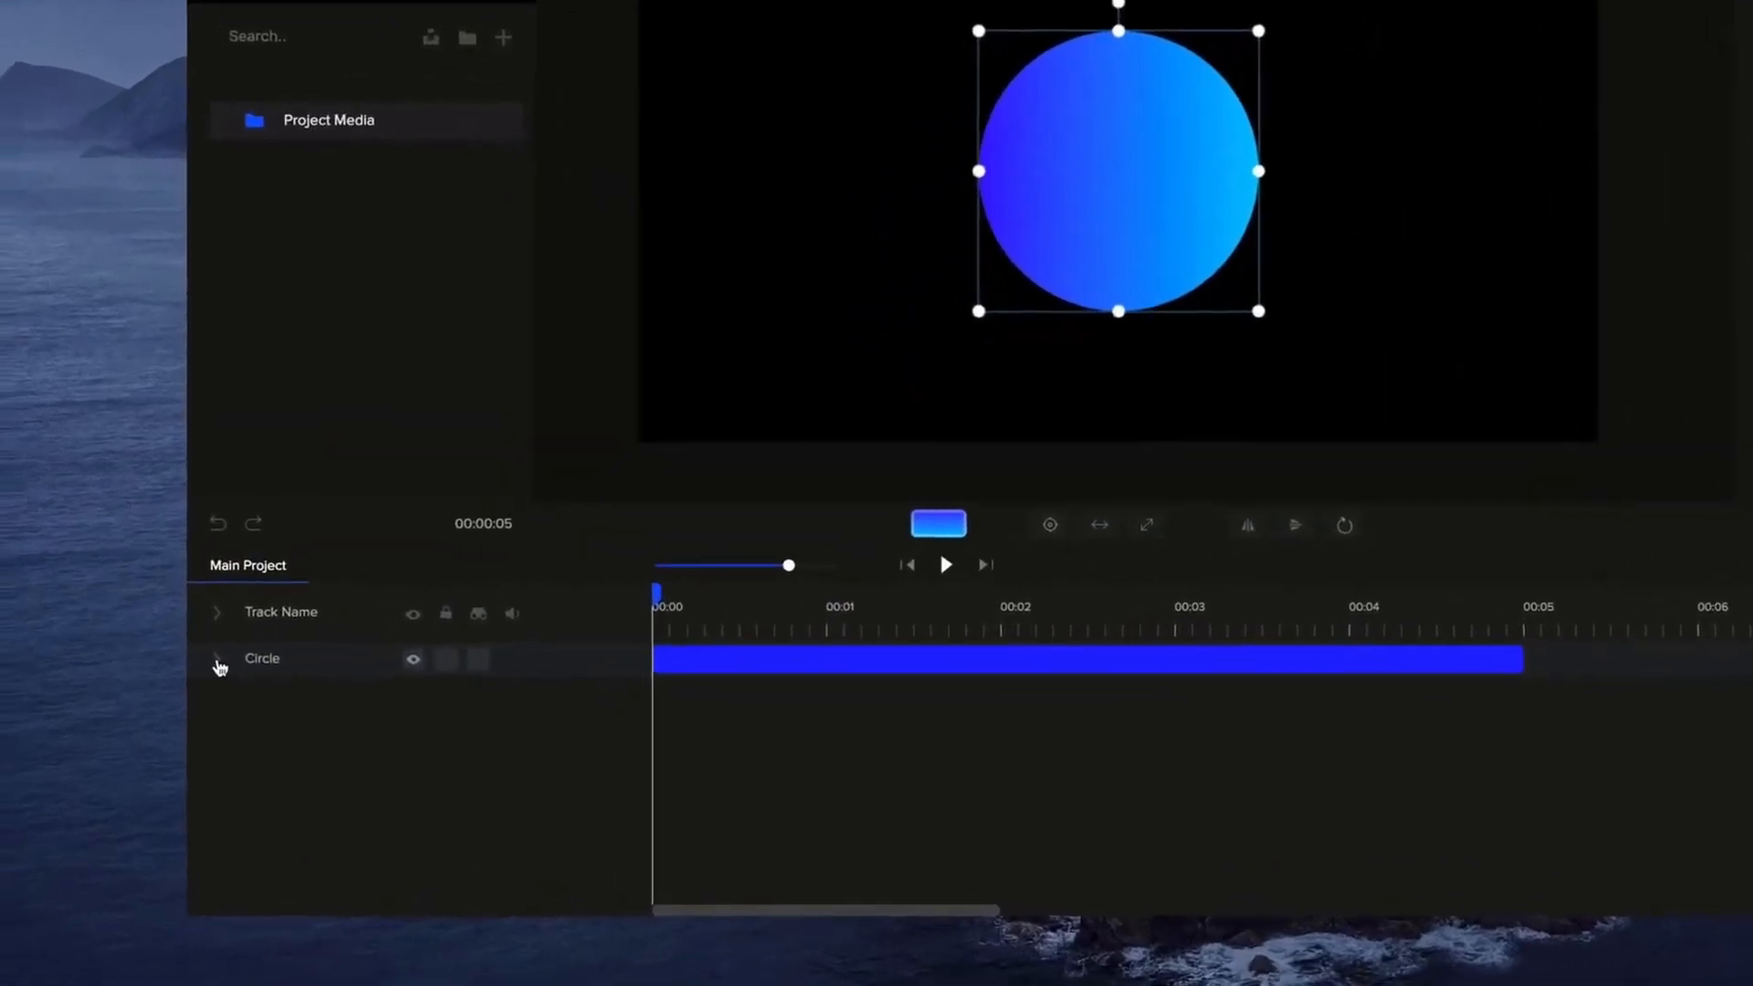
{"action": "left_click", "coordinate": [218, 661]}
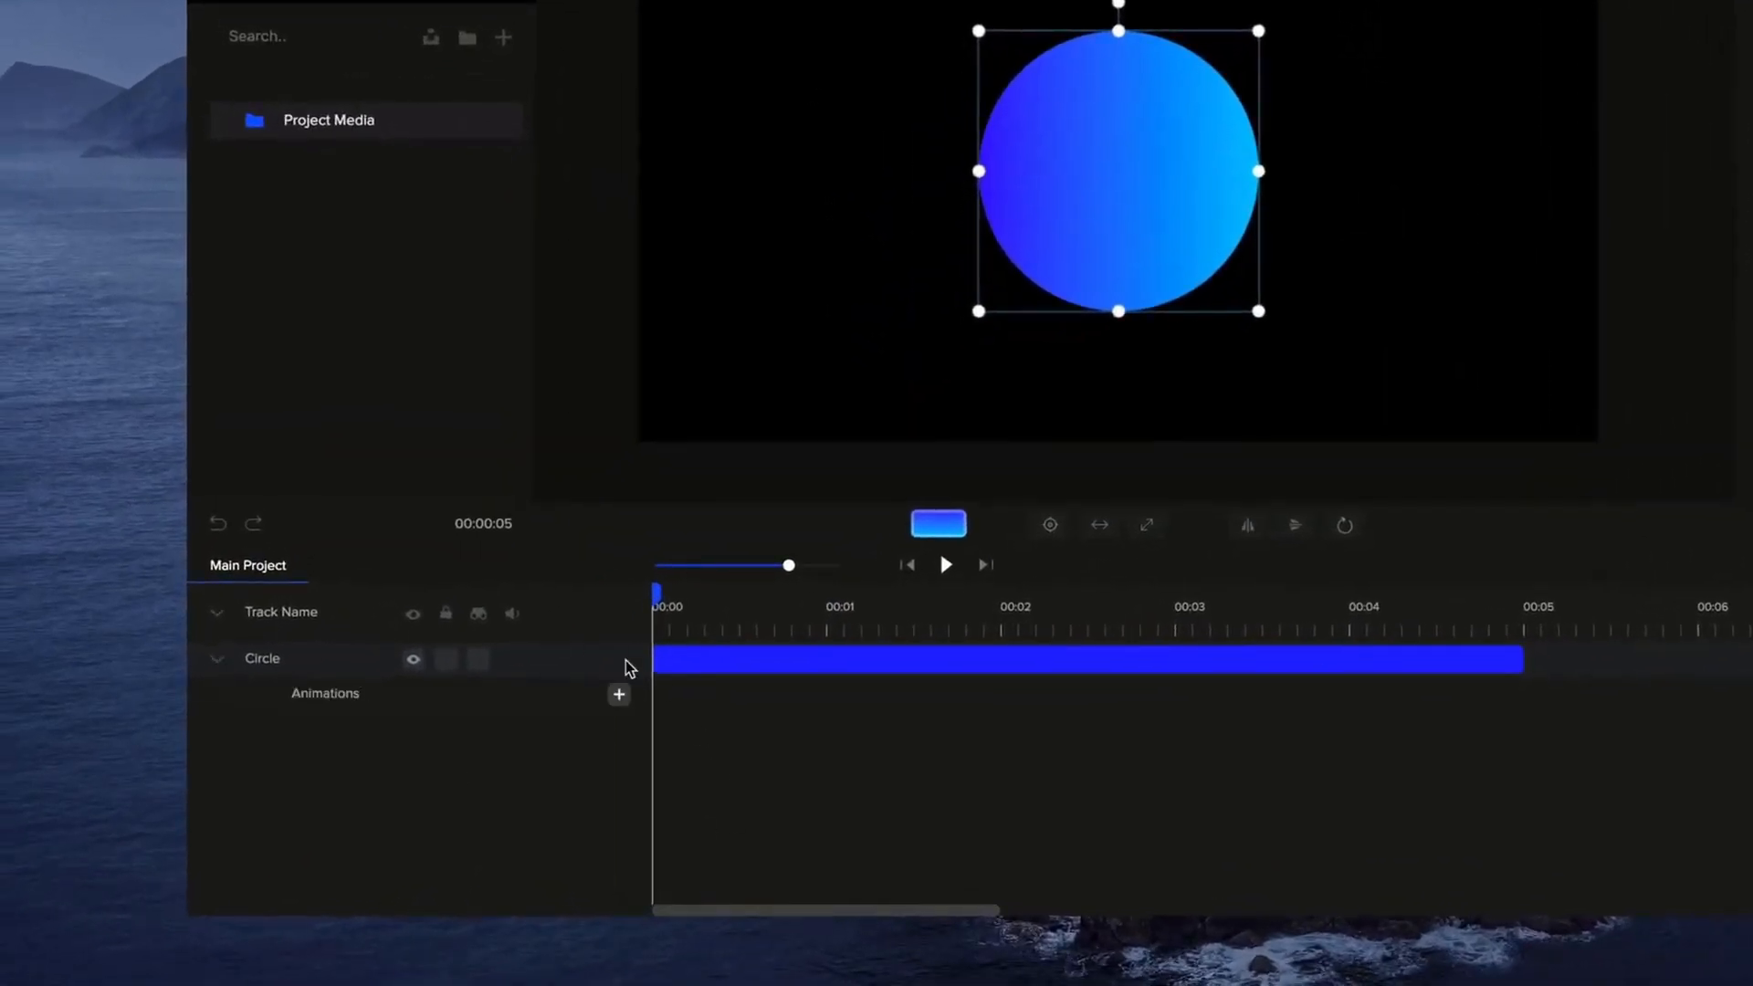
{"action": "left_click", "coordinate": [620, 698]}
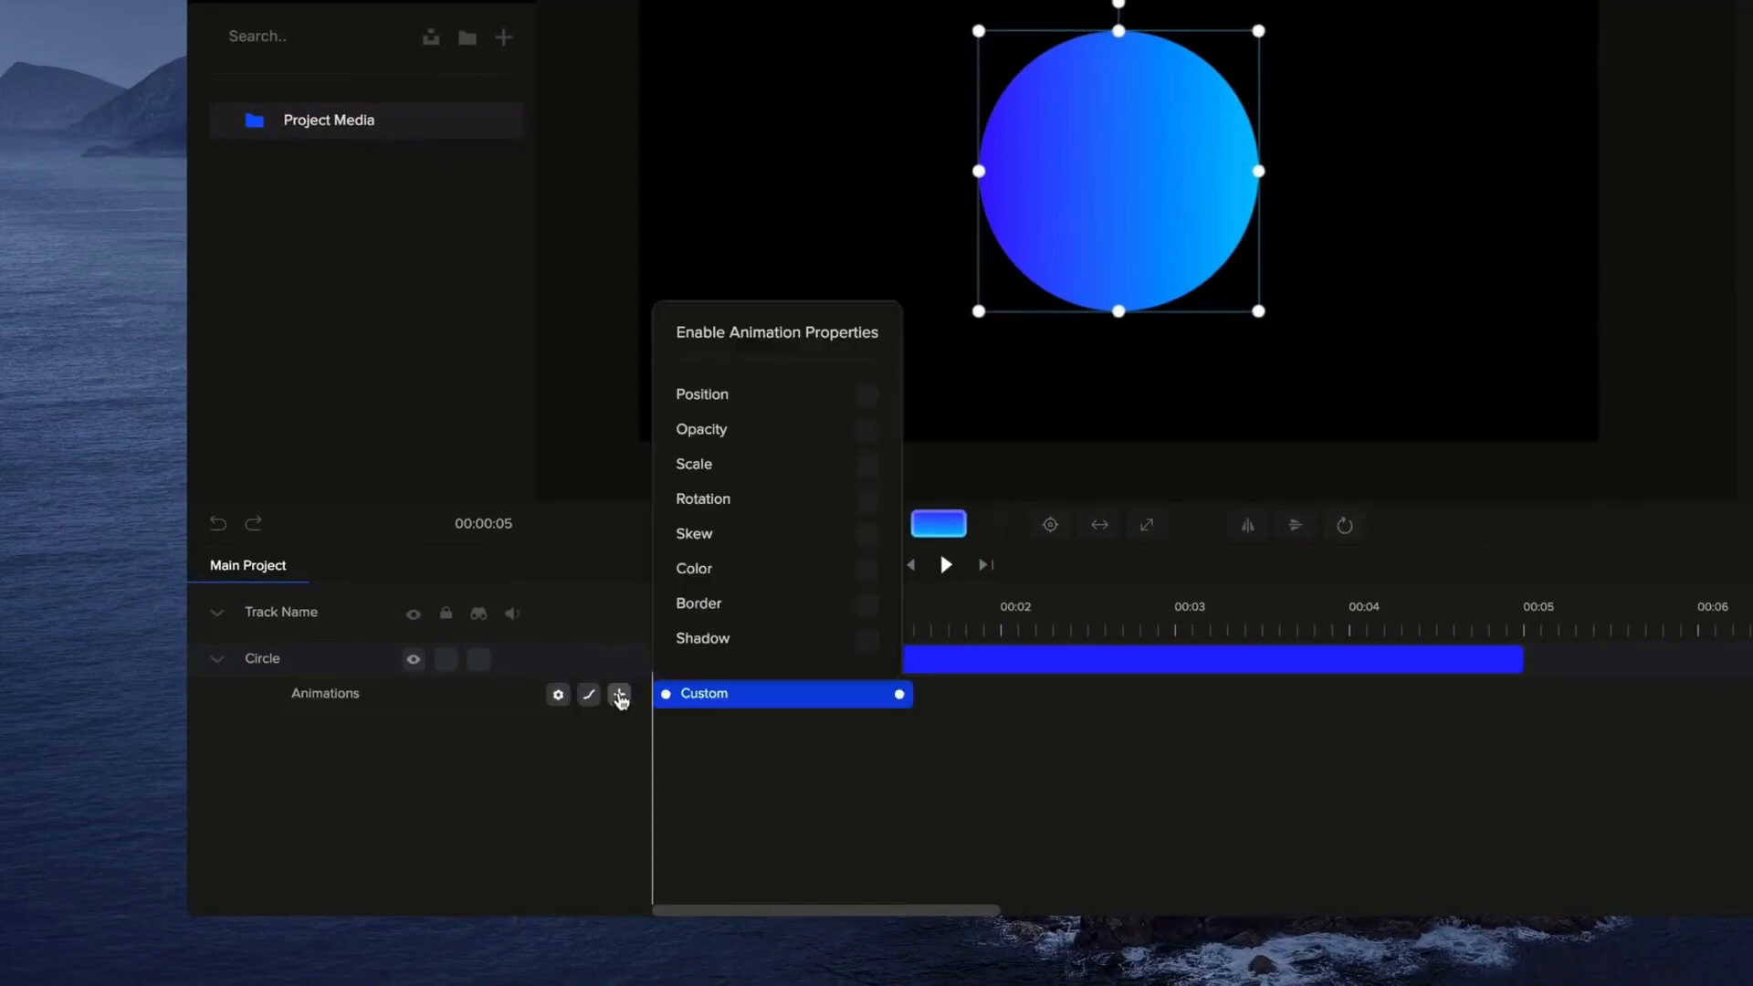
{"action": "left_click", "coordinate": [867, 467]}
{"action": "left_click", "coordinate": [997, 726]}
Shorten the Circle's custom animation to about one second and keep the playhead at its start.
{"action": "left_click_drag", "start_coordinate": [902, 693], "coordinate": [824, 694]}
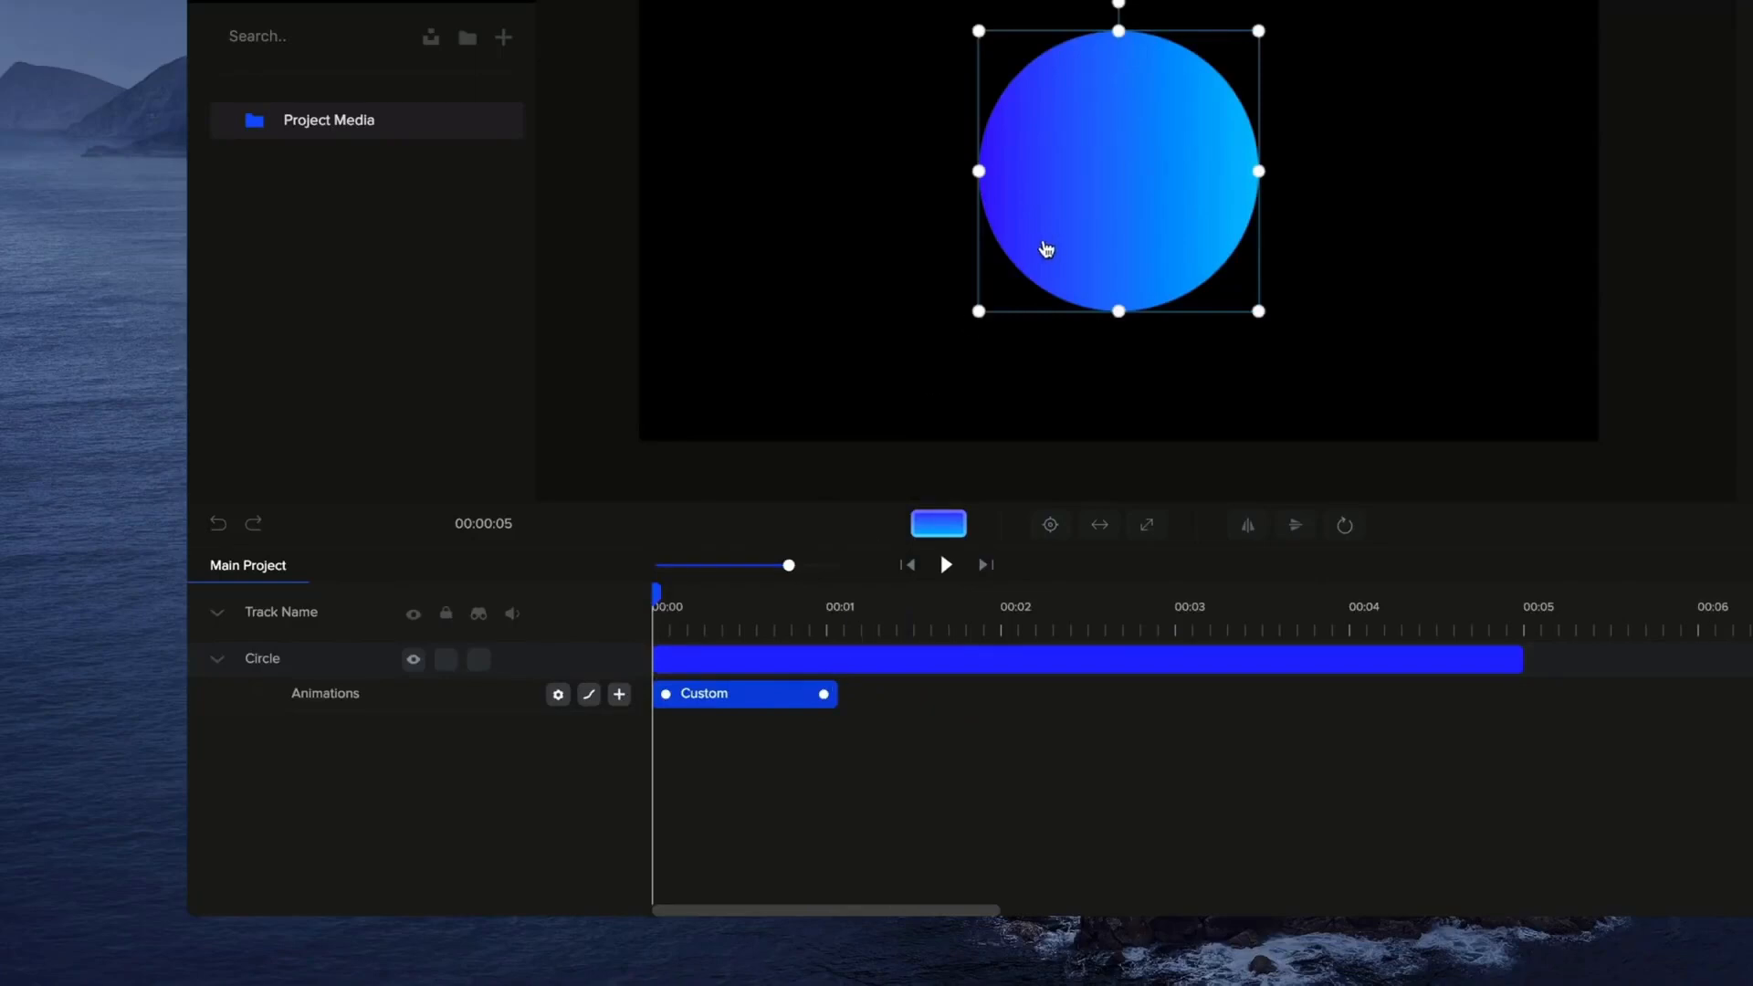
{"action": "left_click_drag", "start_coordinate": [824, 697], "coordinate": [819, 696]}
{"action": "left_click", "coordinate": [659, 598]}
{"action": "mouse_move", "coordinate": [659, 598]}
{"action": "left_mouse_down"}
{"action": "mouse_move", "coordinate": [845, 610]}
{"action": "mouse_move", "coordinate": [655, 598]}
{"action": "left_mouse_up"}
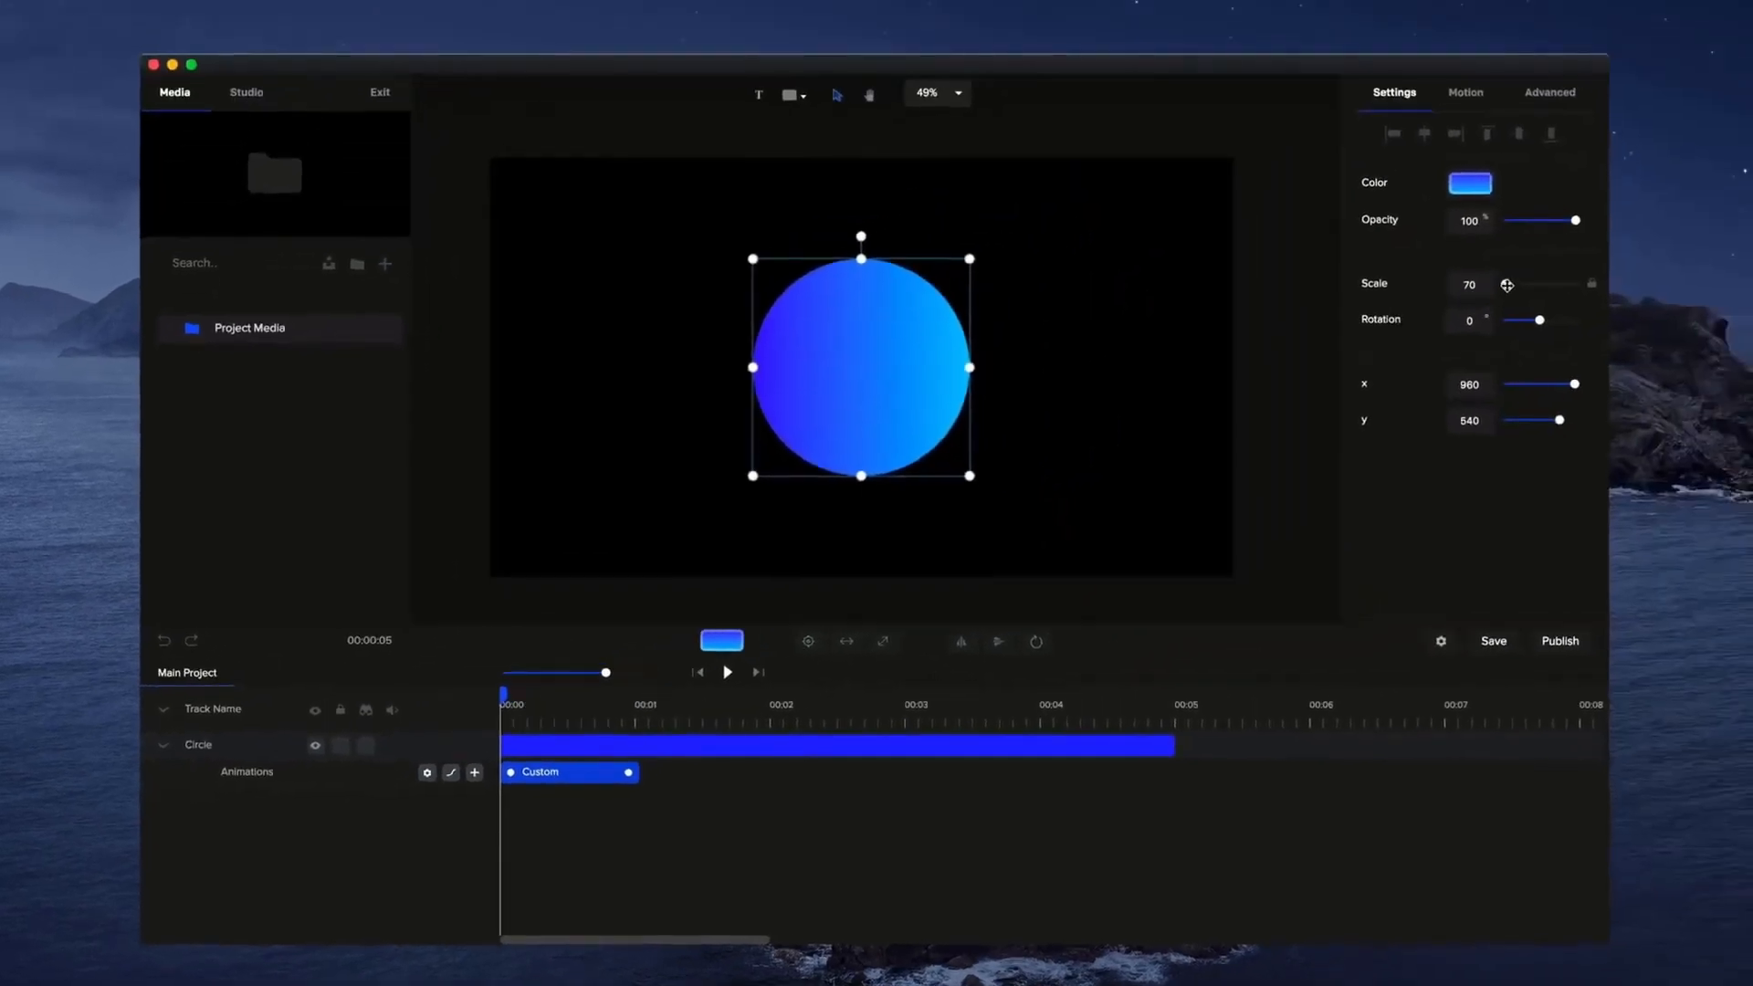
Set the circle's scale at the start of the custom animation to 30.
{"action": "left_click", "coordinate": [1505, 284]}
{"action": "left_click_drag", "start_coordinate": [1505, 284], "coordinate": [1501, 284]}
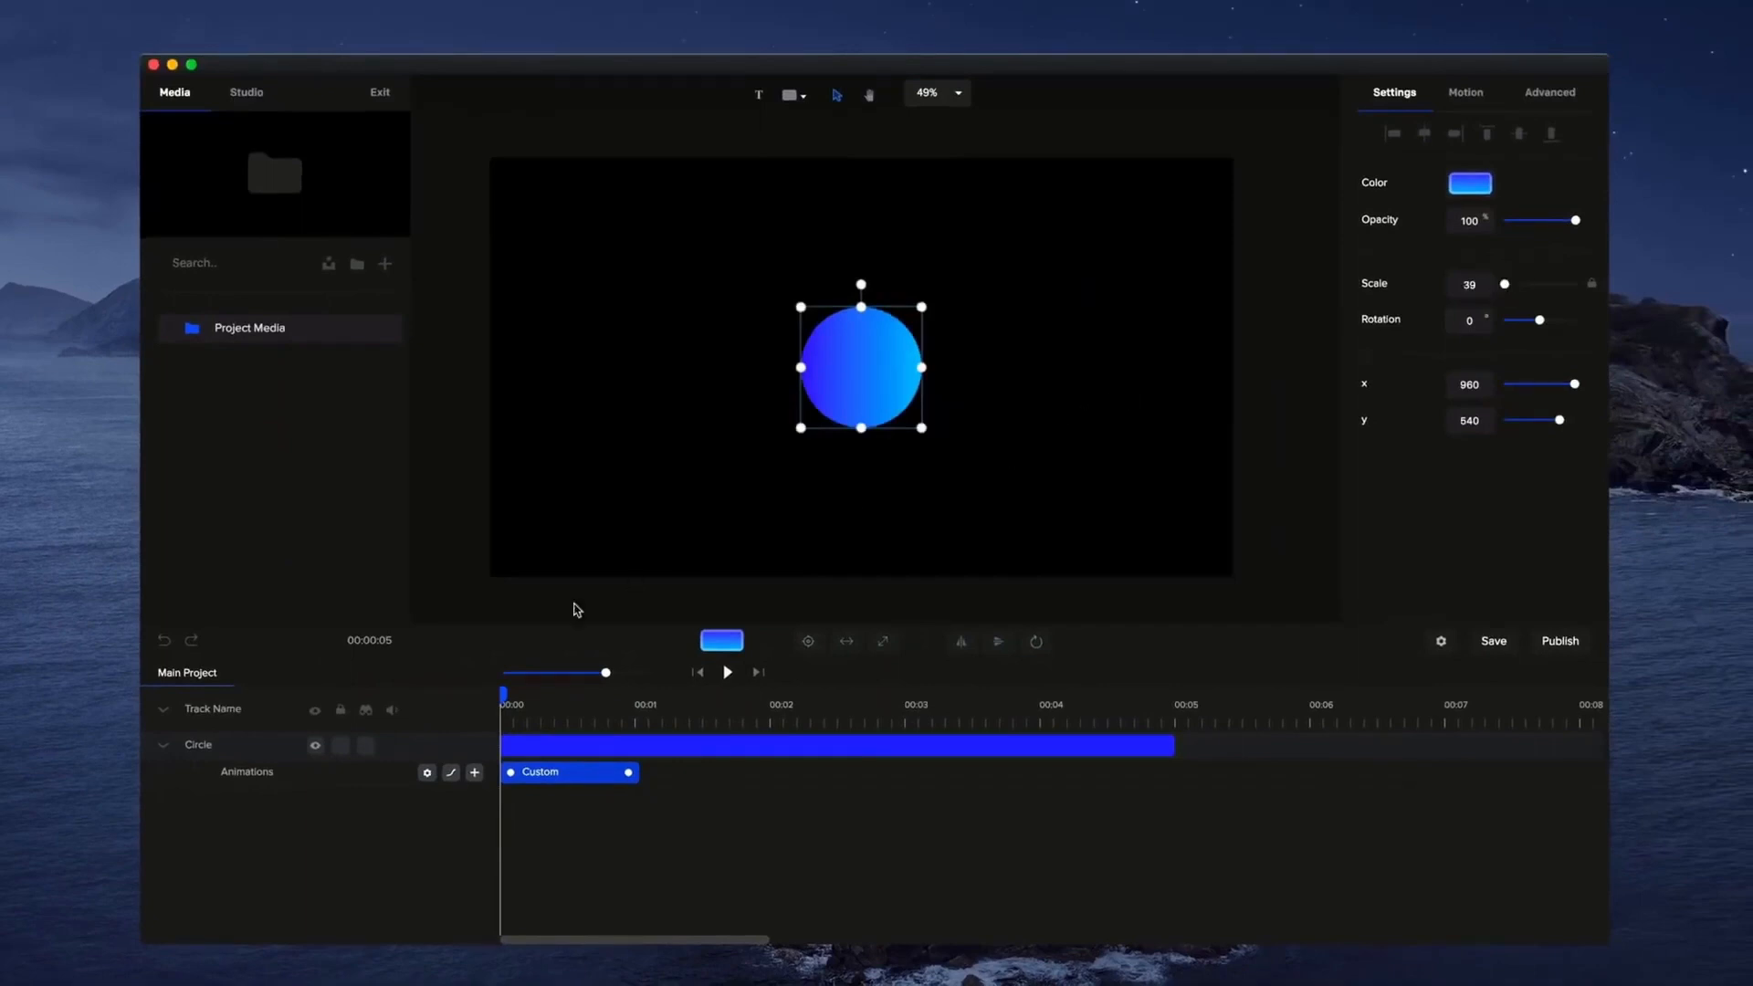
{"action": "left_click_drag", "start_coordinate": [546, 706], "coordinate": [472, 704]}
{"action": "double_click", "coordinate": [1479, 284]}
{"action": "type", "text": "30"}
{"action": "left_click", "coordinate": [874, 462]}
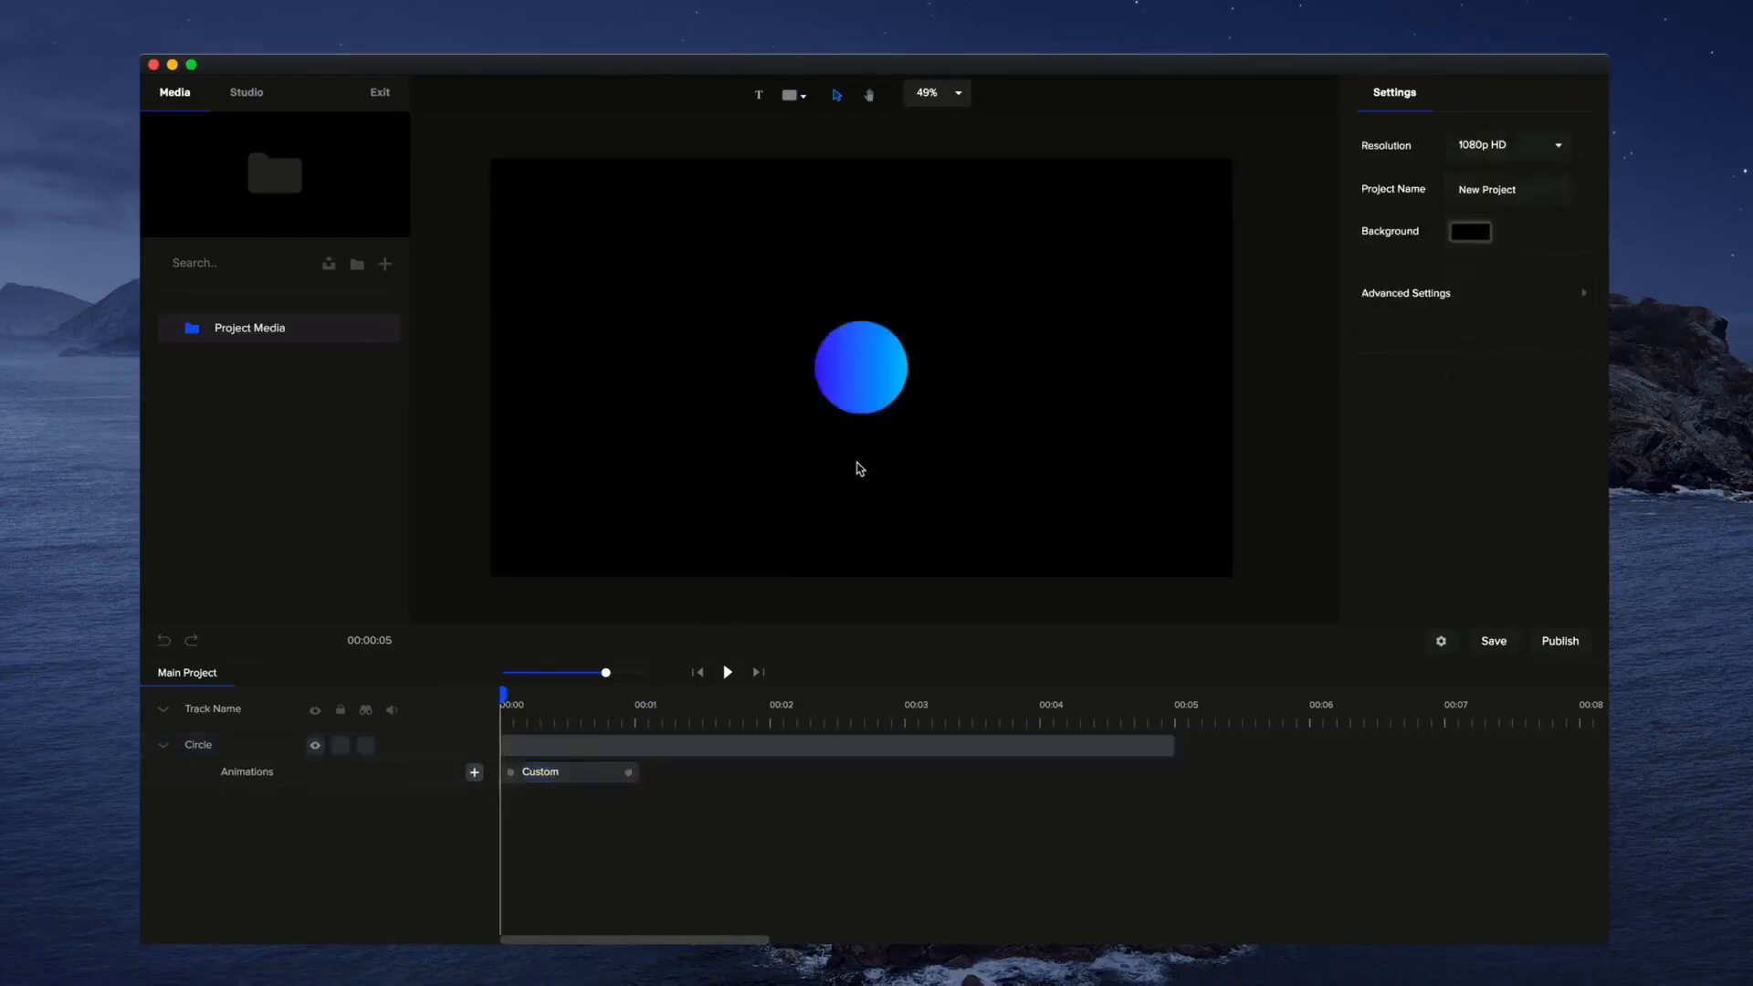
Change the custom animation's easing direction to Both and play the animation.
{"action": "left_click", "coordinate": [566, 772]}
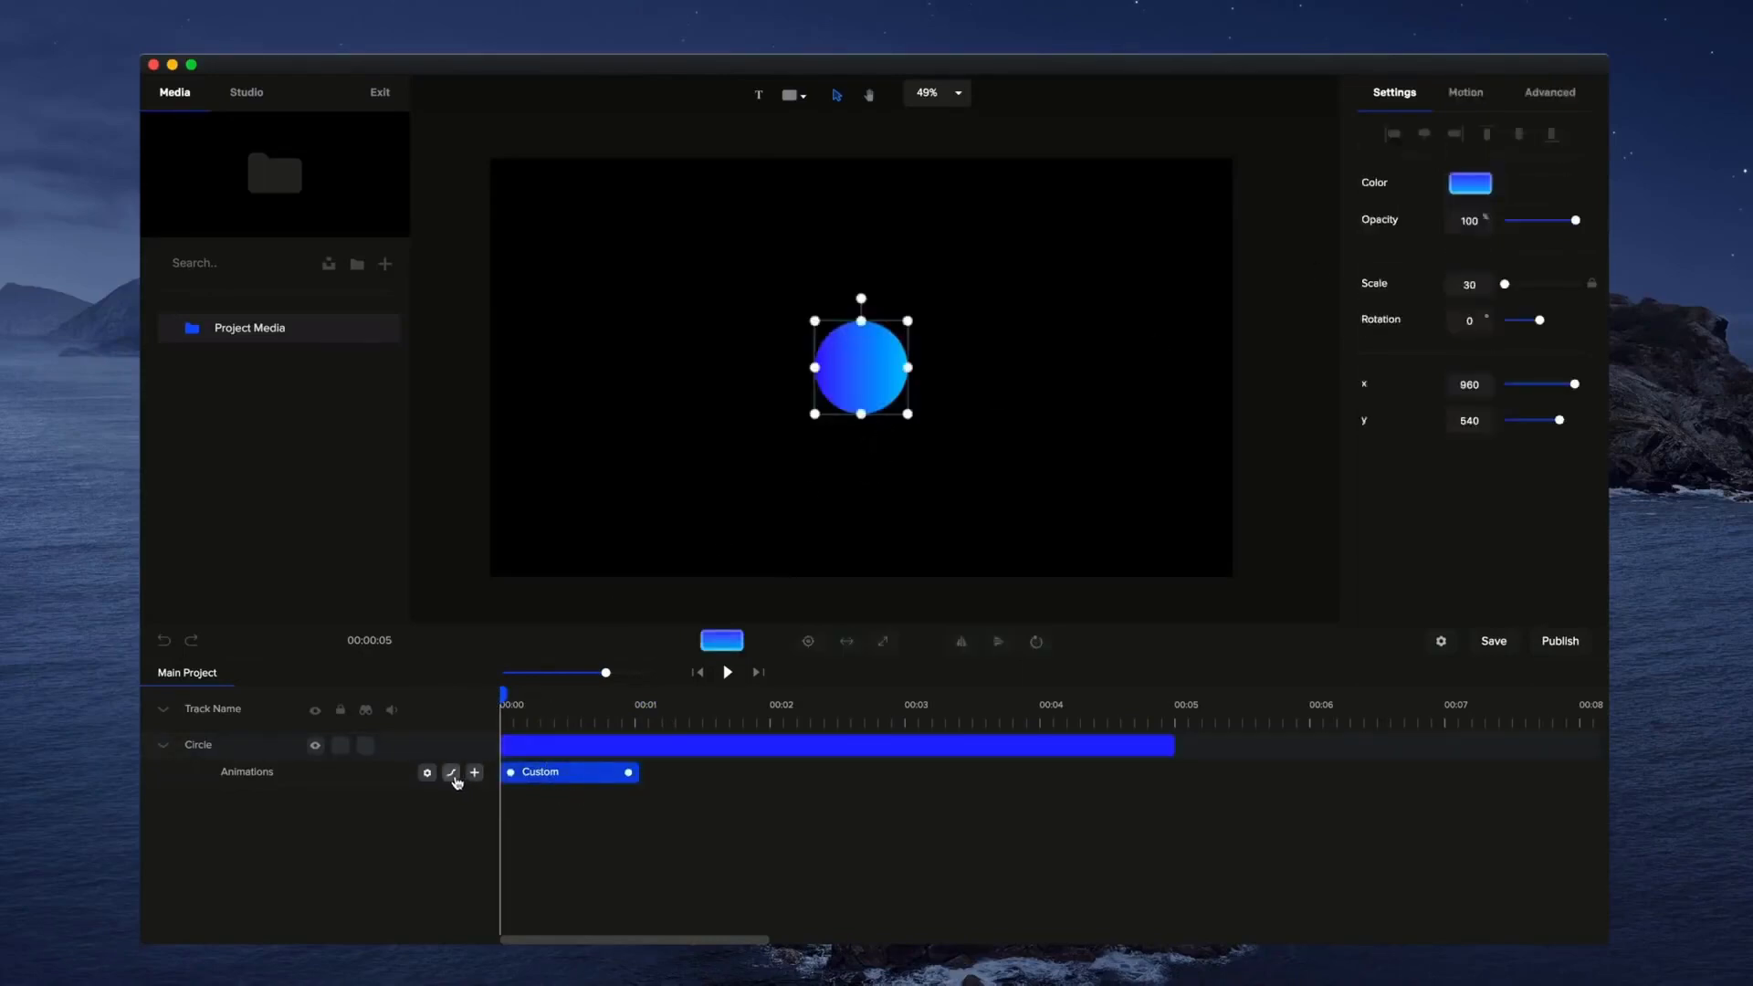
{"action": "left_click", "coordinate": [451, 773]}
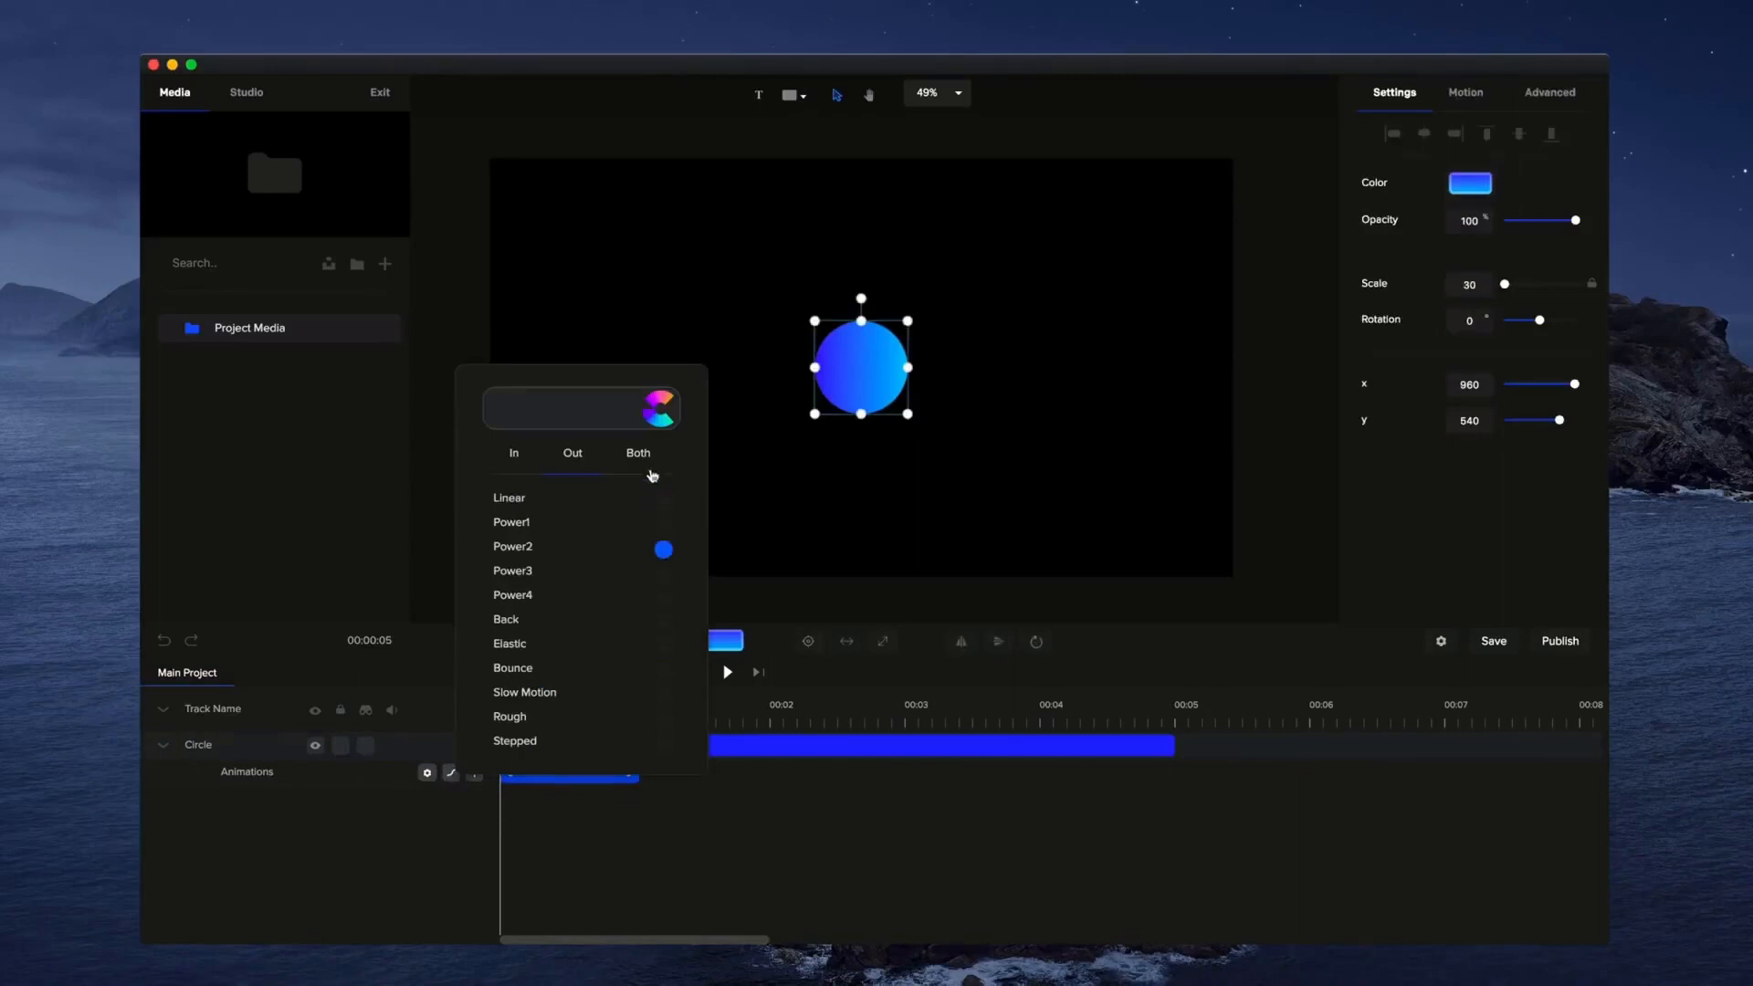
{"action": "left_click", "coordinate": [639, 458]}
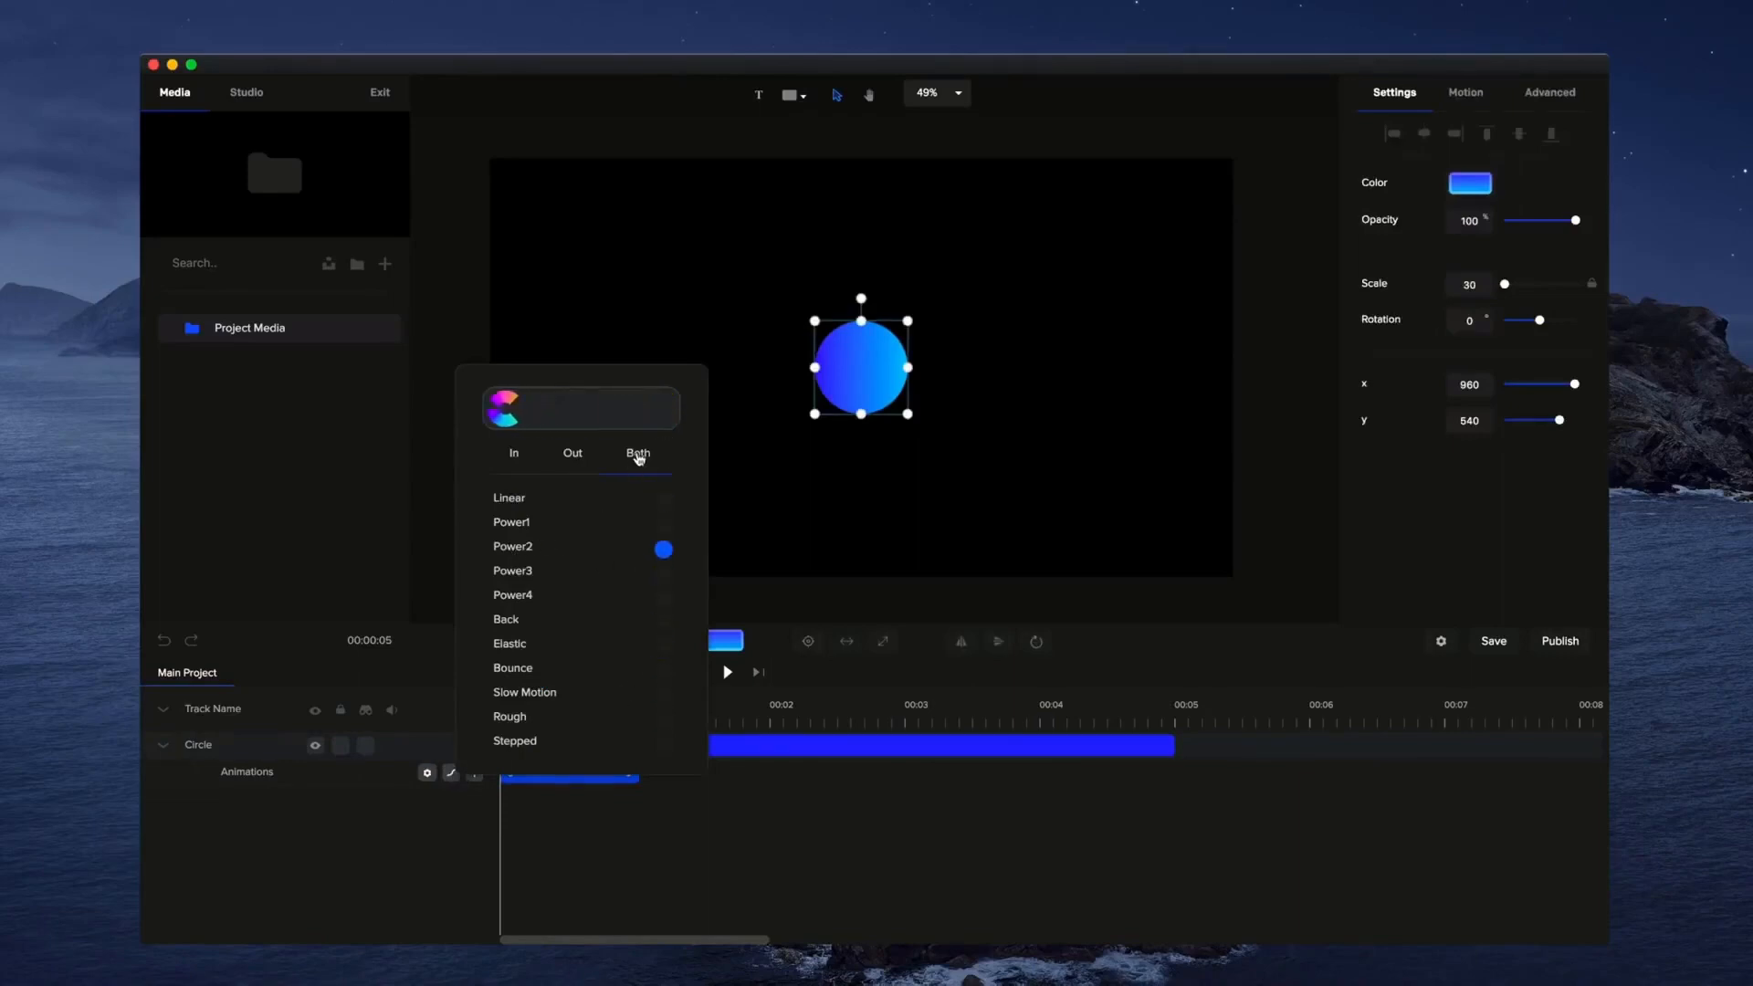
{"action": "left_click", "coordinate": [700, 894]}
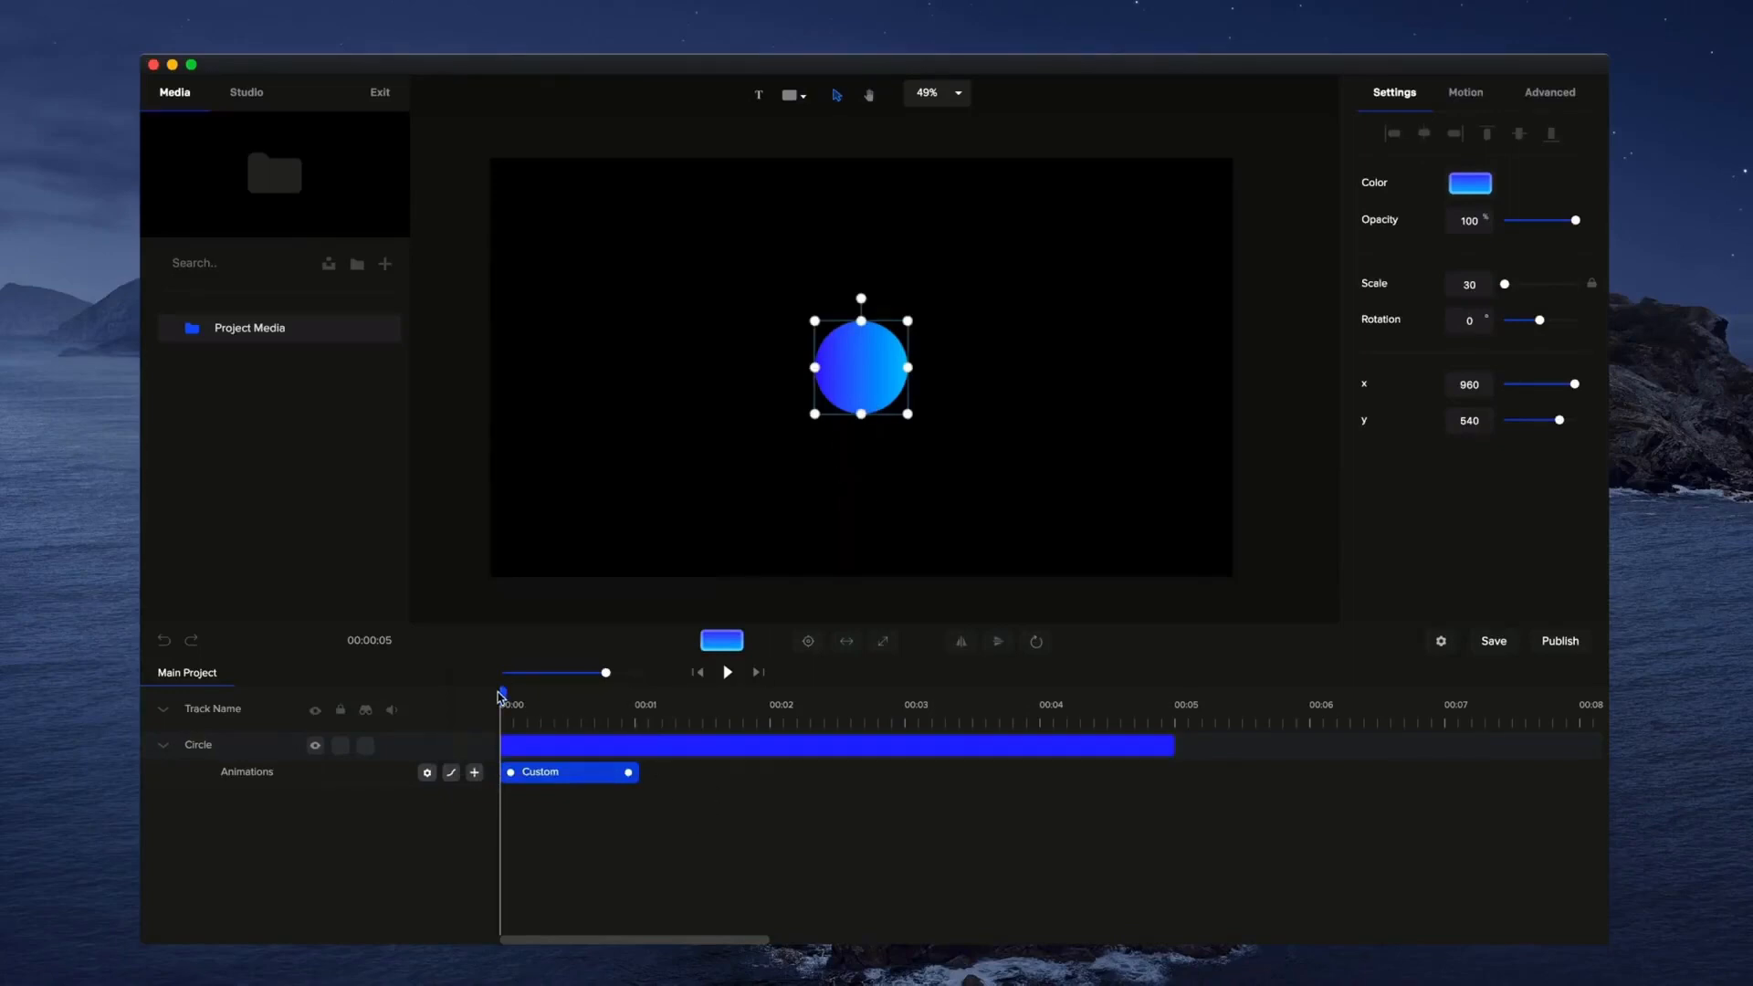
{"action": "left_click", "coordinate": [729, 674]}
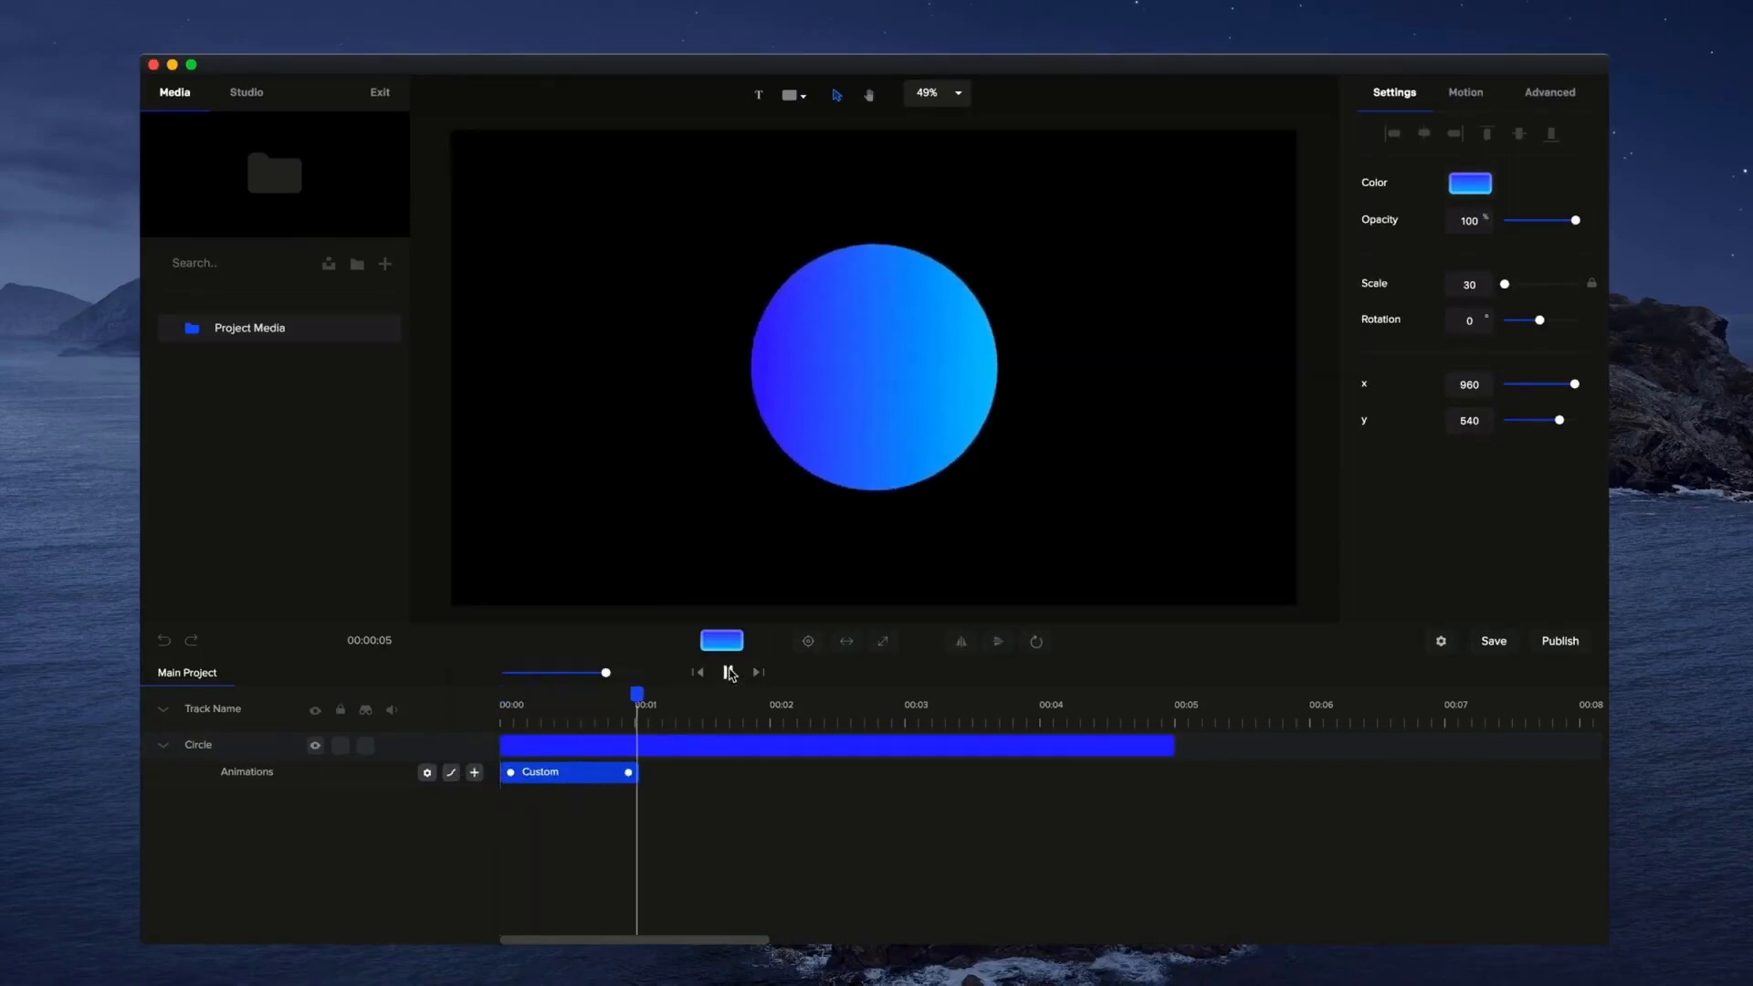
Duplicate the scale animation in reverse four times, each copy made from the last one on the Circle's track.
{"action": "right_click", "coordinate": [571, 774]}
{"action": "left_click", "coordinate": [618, 723]}
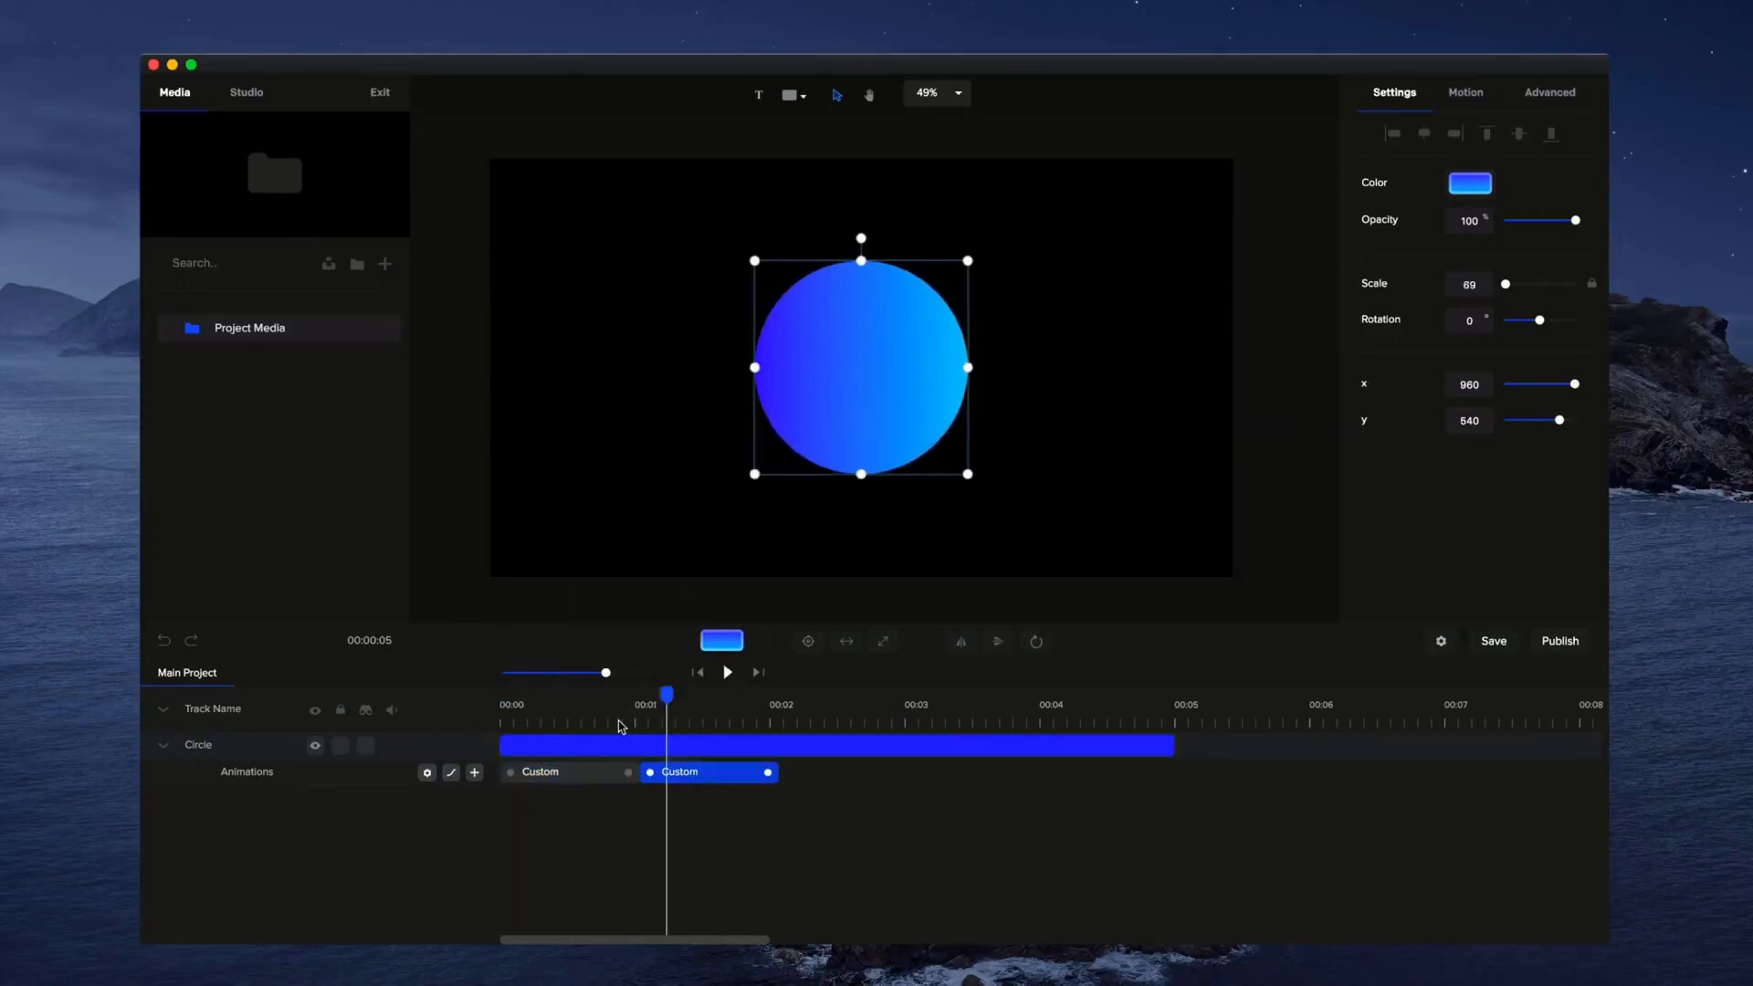
{"action": "right_click", "coordinate": [728, 776]}
{"action": "left_click", "coordinate": [786, 720]}
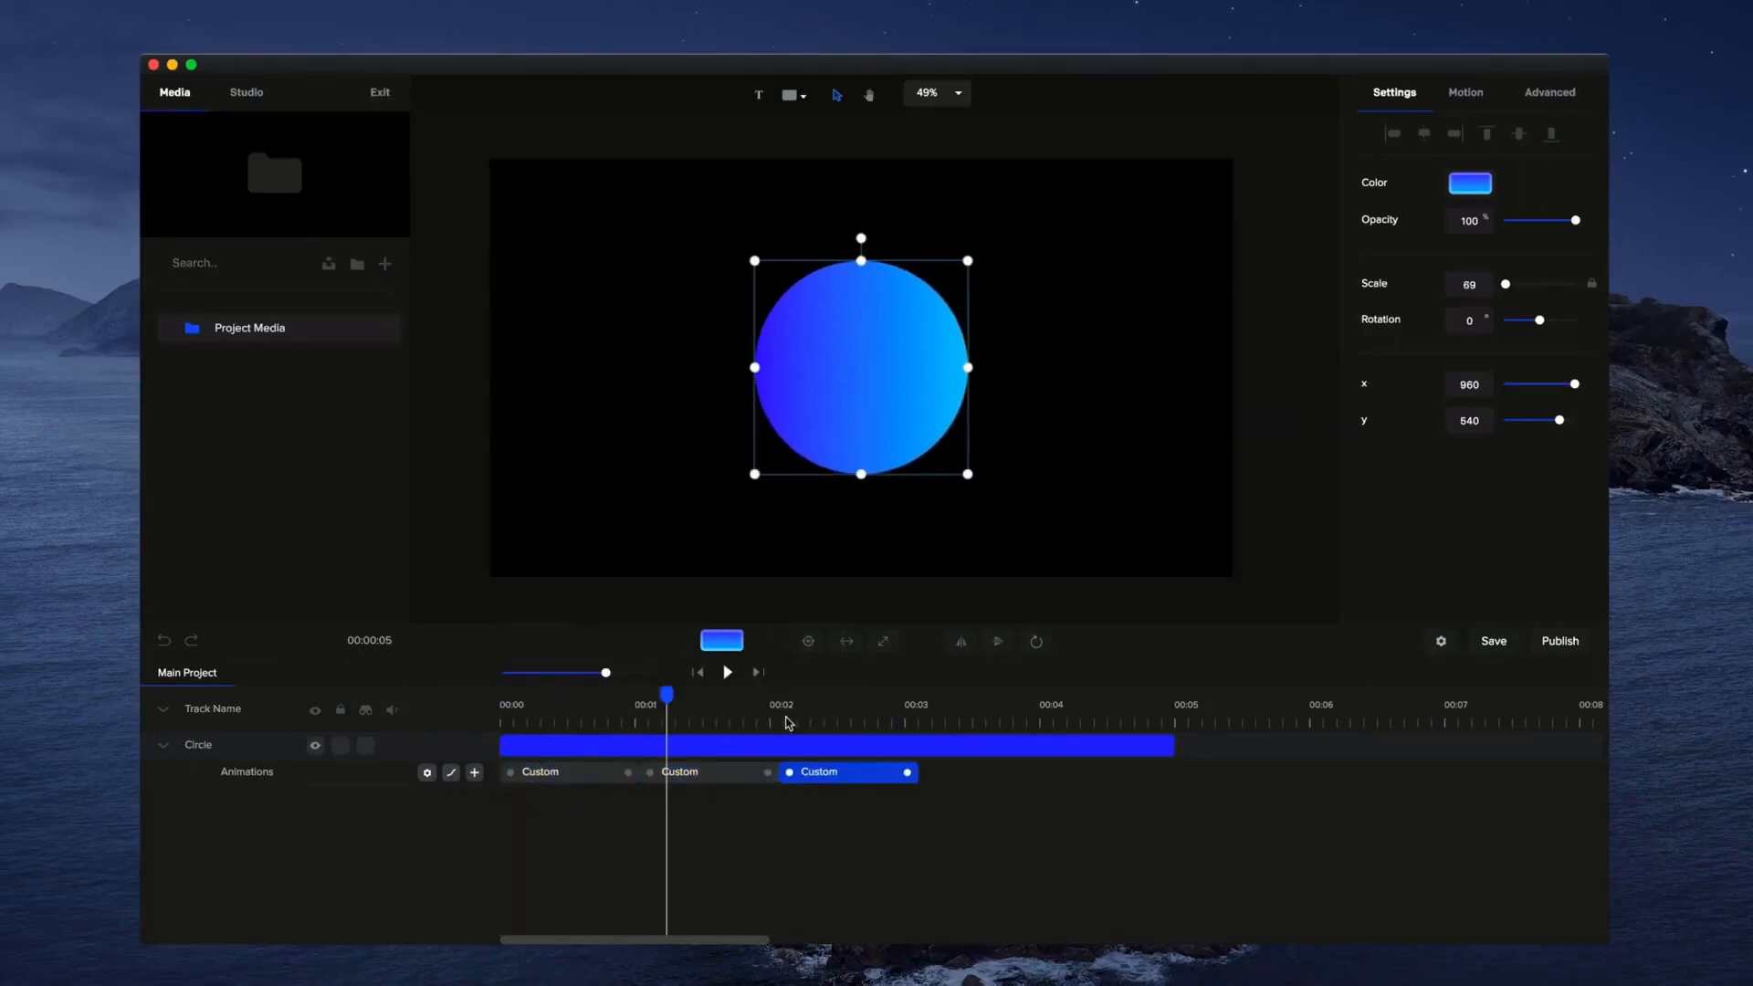
{"action": "right_click", "coordinate": [836, 774]}
{"action": "left_click", "coordinate": [875, 723]}
{"action": "right_click", "coordinate": [973, 783]}
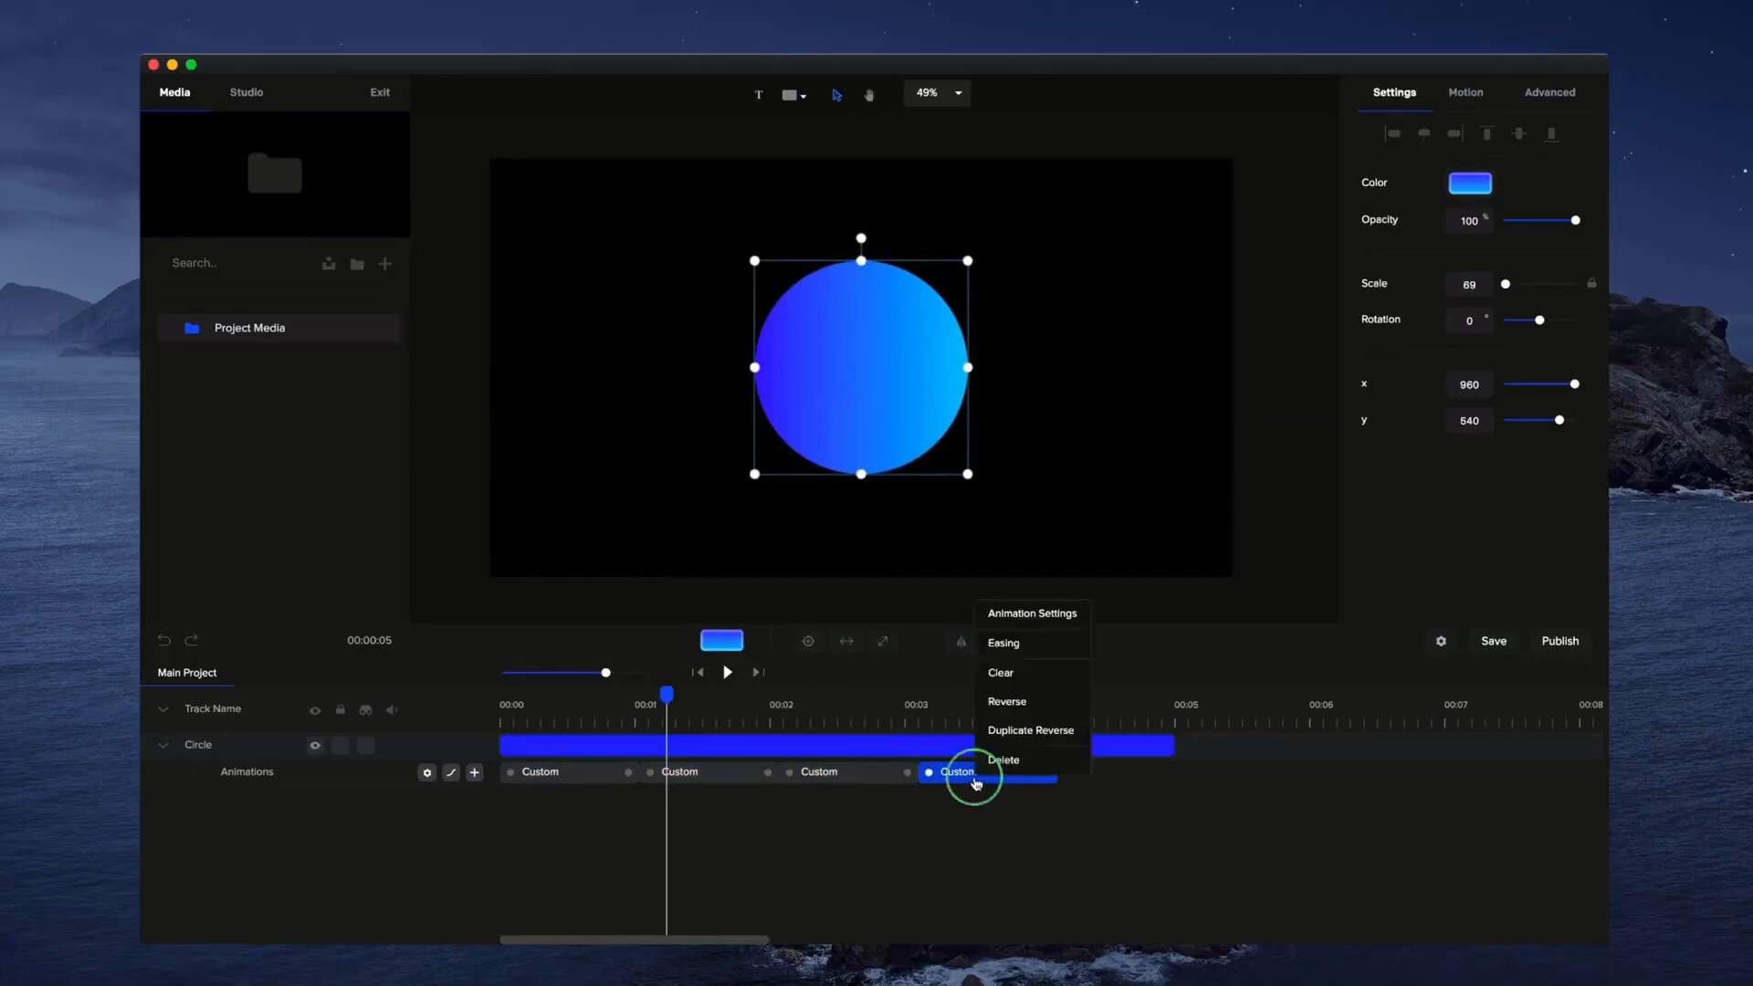
{"action": "left_click", "coordinate": [1013, 725]}
Extend the Circle clip to the end of its last animation and play the sequence from 00:00.
{"action": "left_click_drag", "start_coordinate": [1178, 746], "coordinate": [1196, 744]}
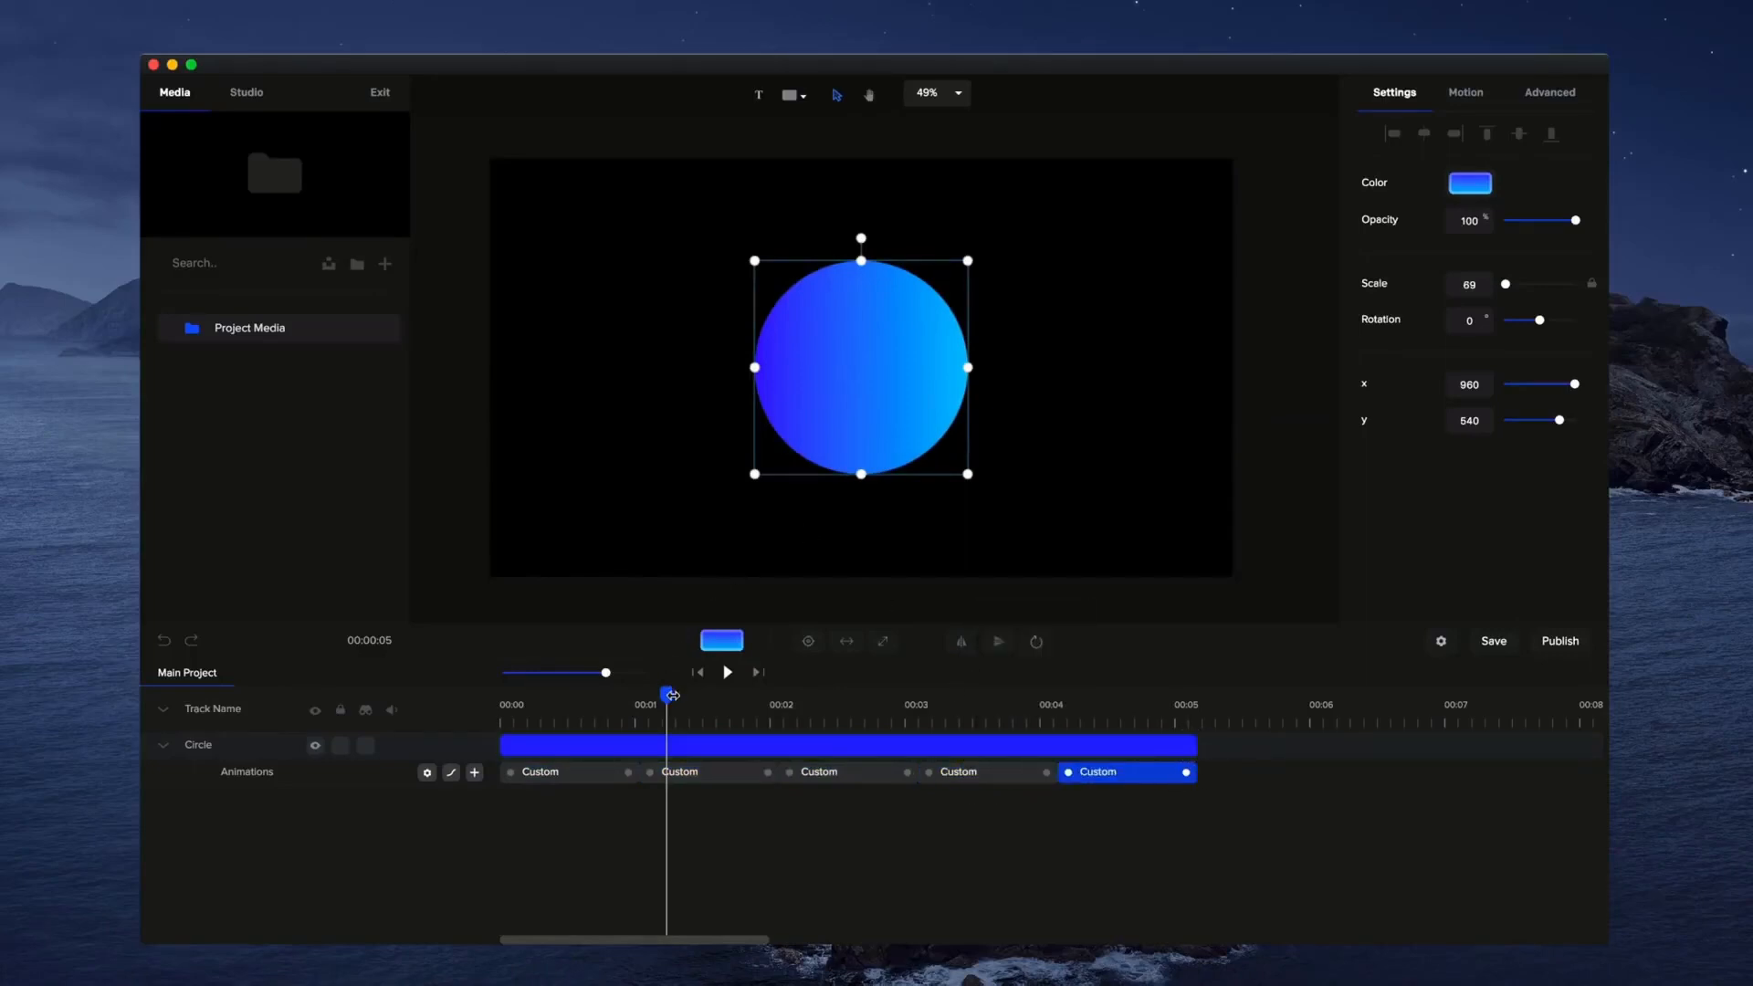
{"action": "left_click_drag", "start_coordinate": [672, 695], "coordinate": [455, 691]}
{"action": "left_click", "coordinate": [726, 673]}
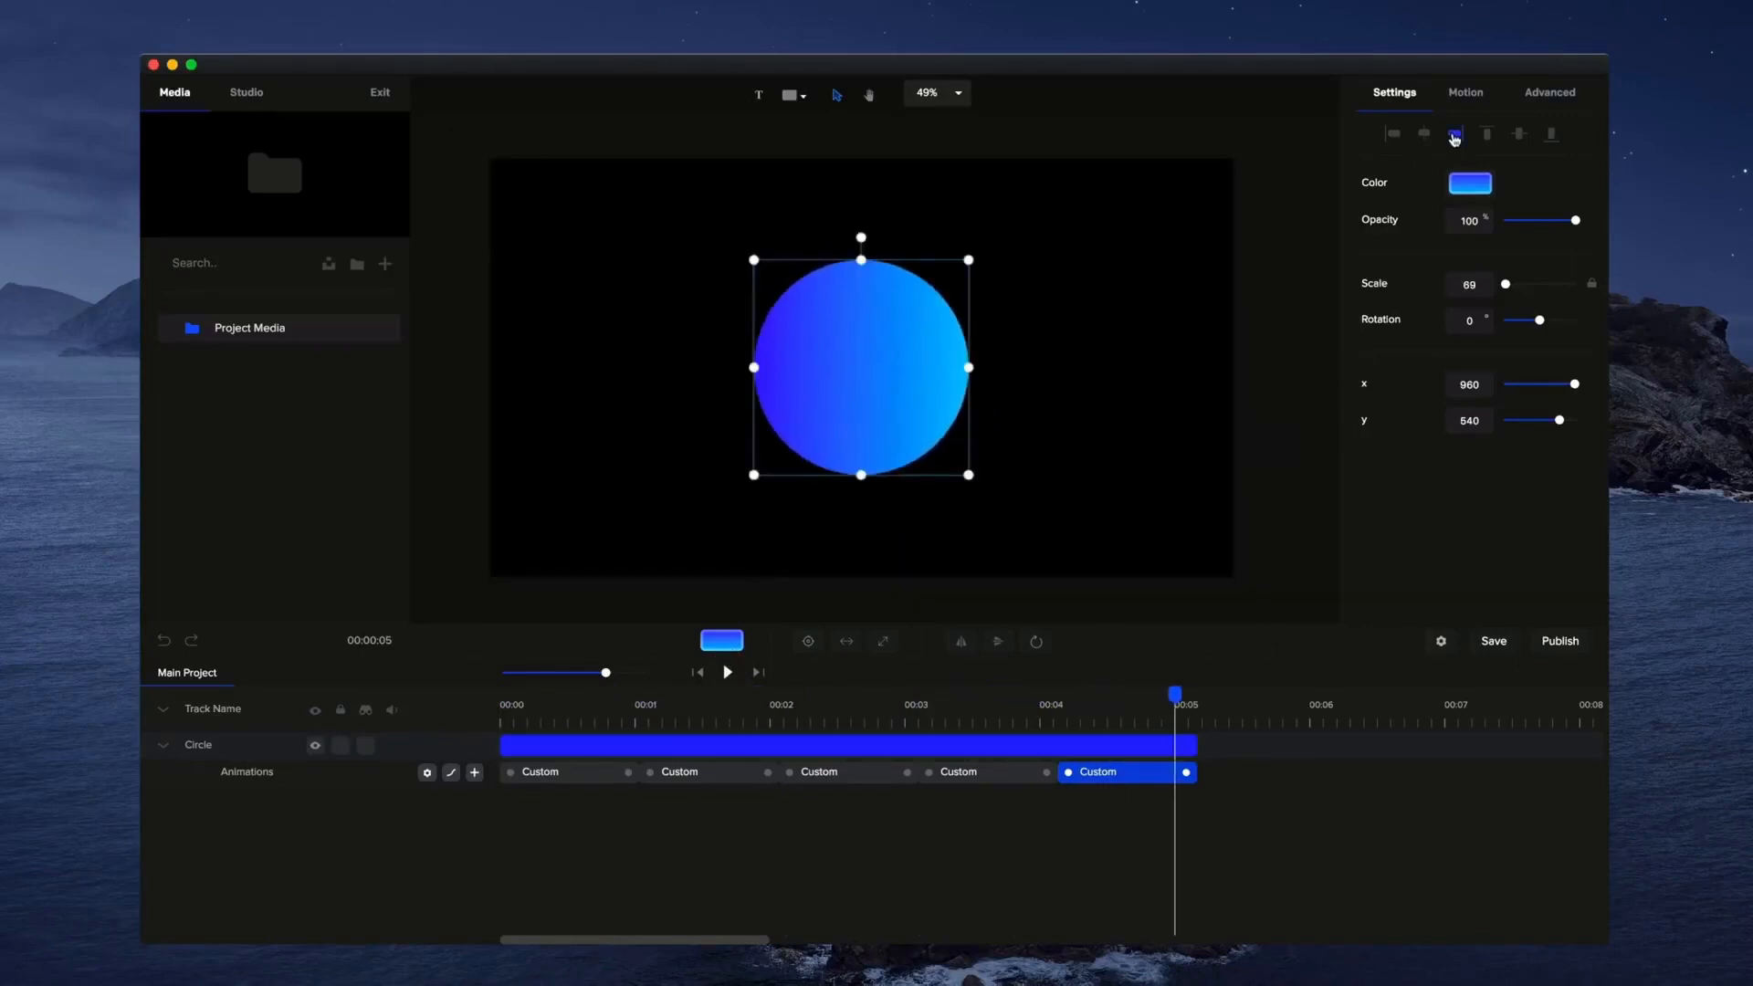
Show the entrance motion presets for the circle and return the playhead to 00:00.
{"action": "left_click", "coordinate": [1464, 107]}
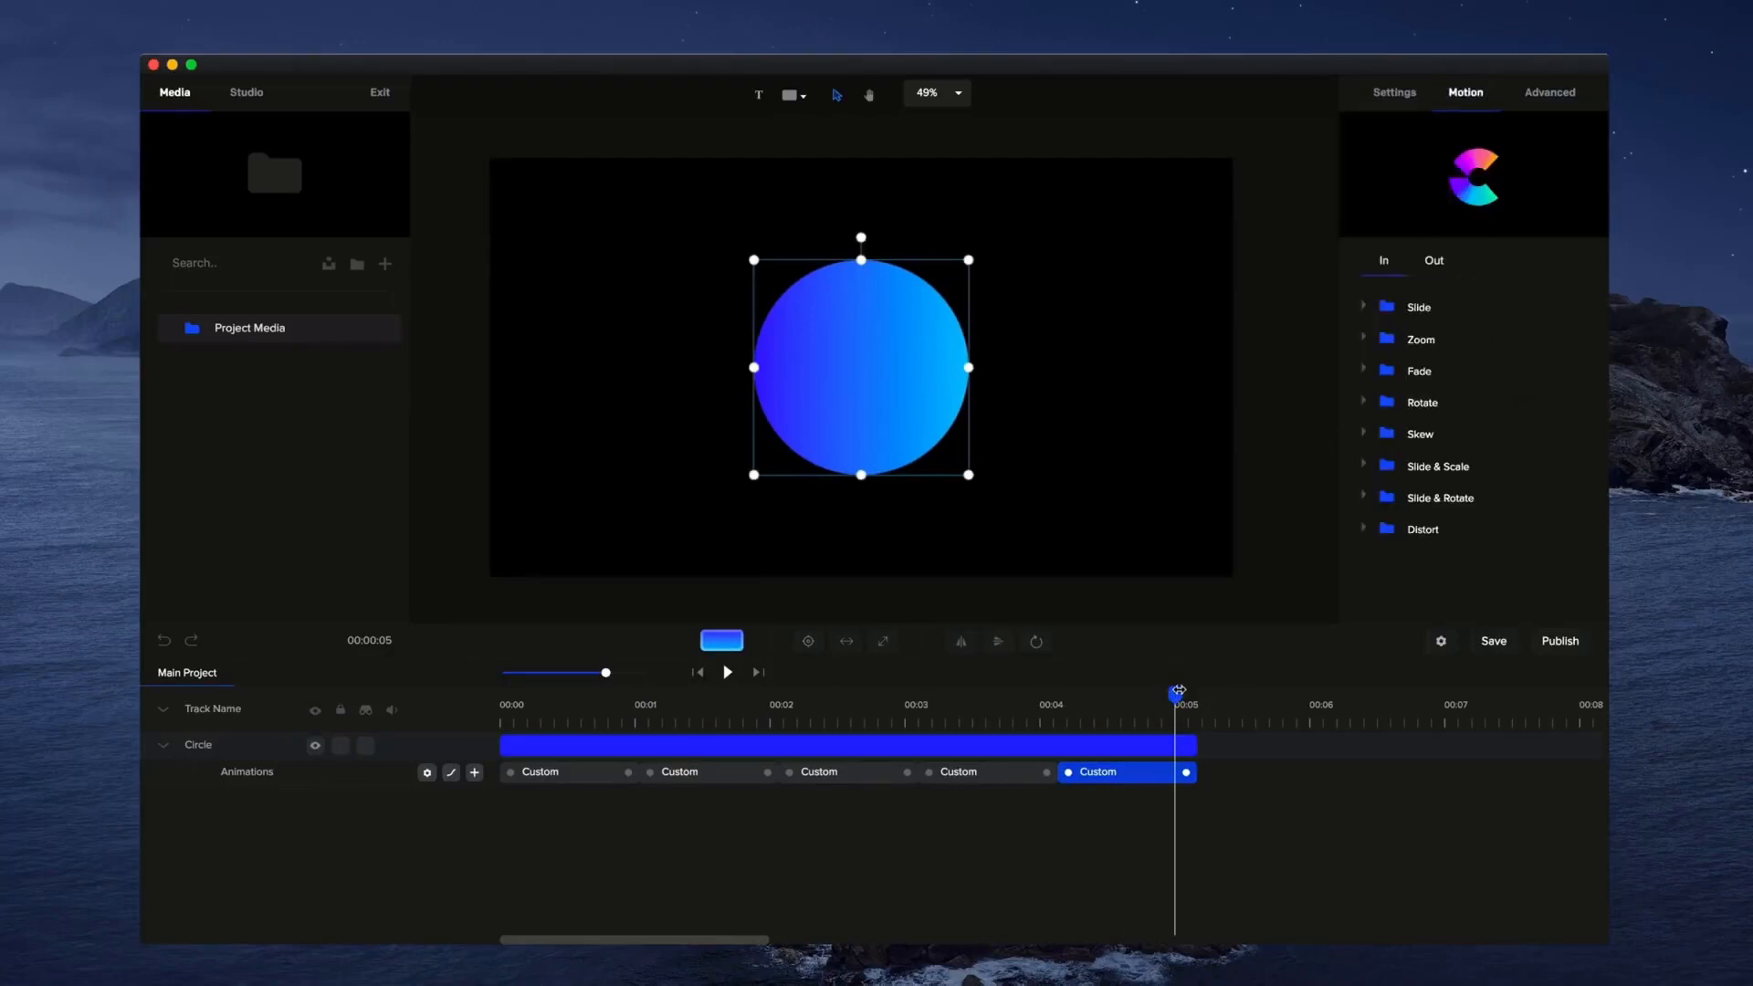
{"action": "left_click_drag", "start_coordinate": [1179, 691], "coordinate": [469, 728]}
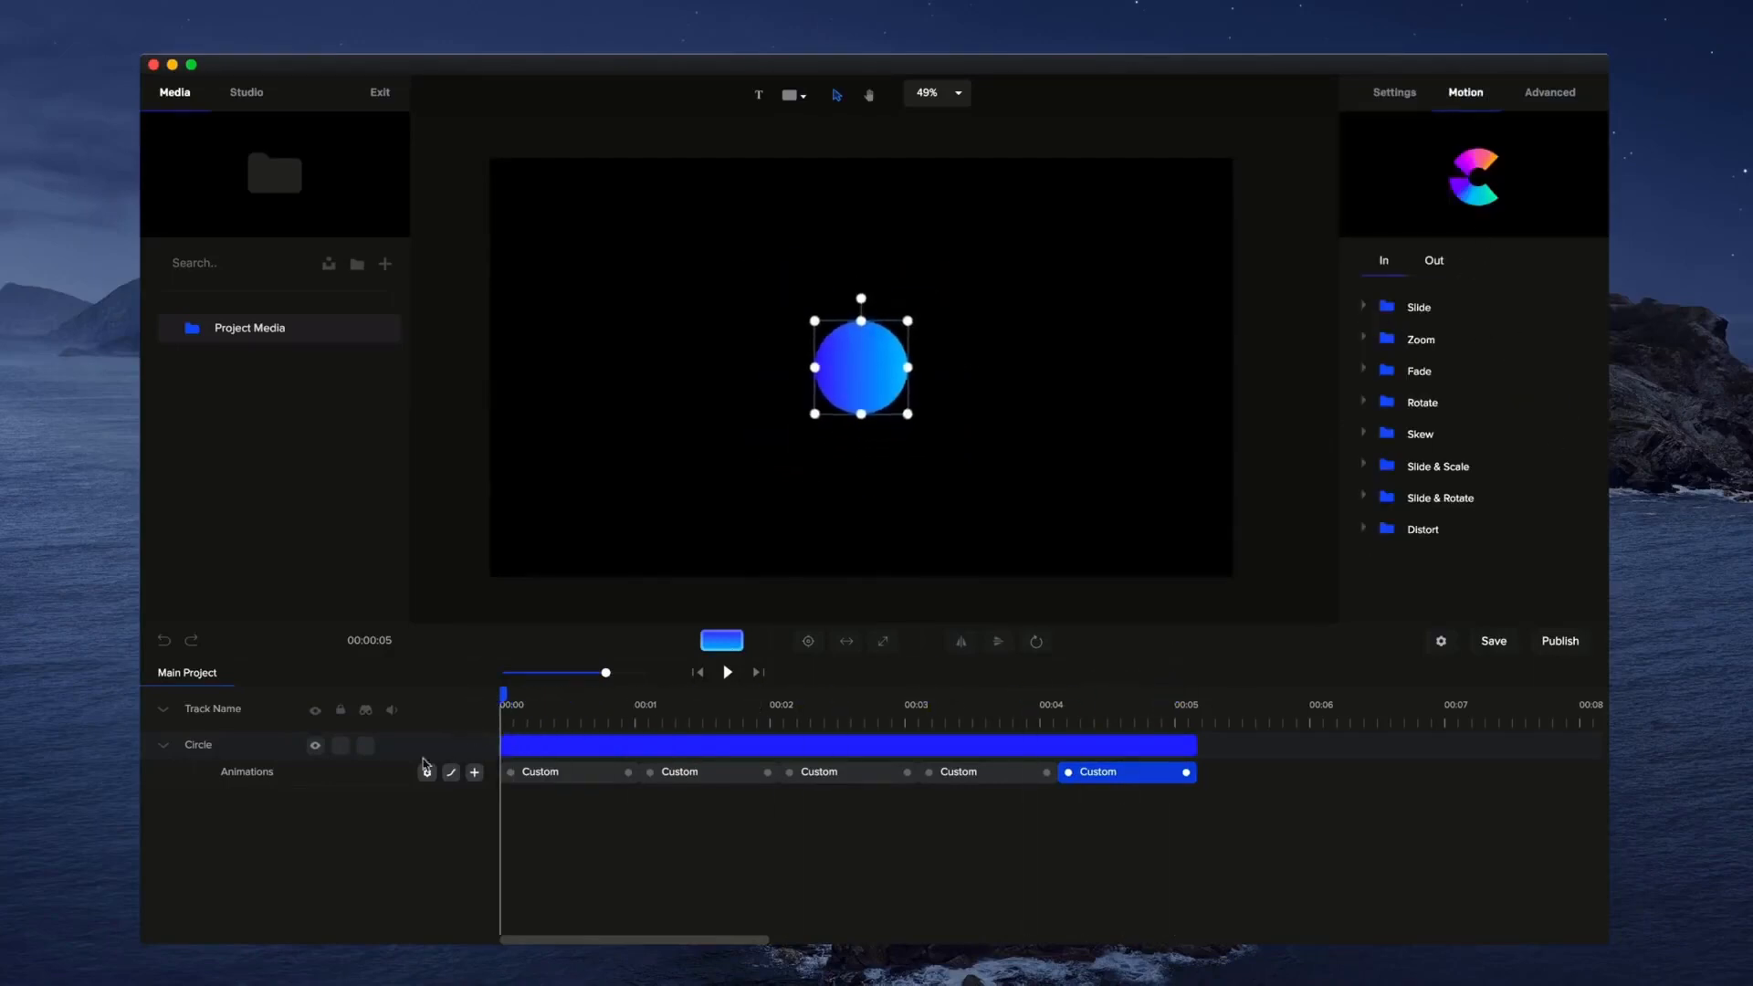
{"action": "left_click", "coordinate": [177, 747]}
{"action": "left_click", "coordinate": [914, 459]}
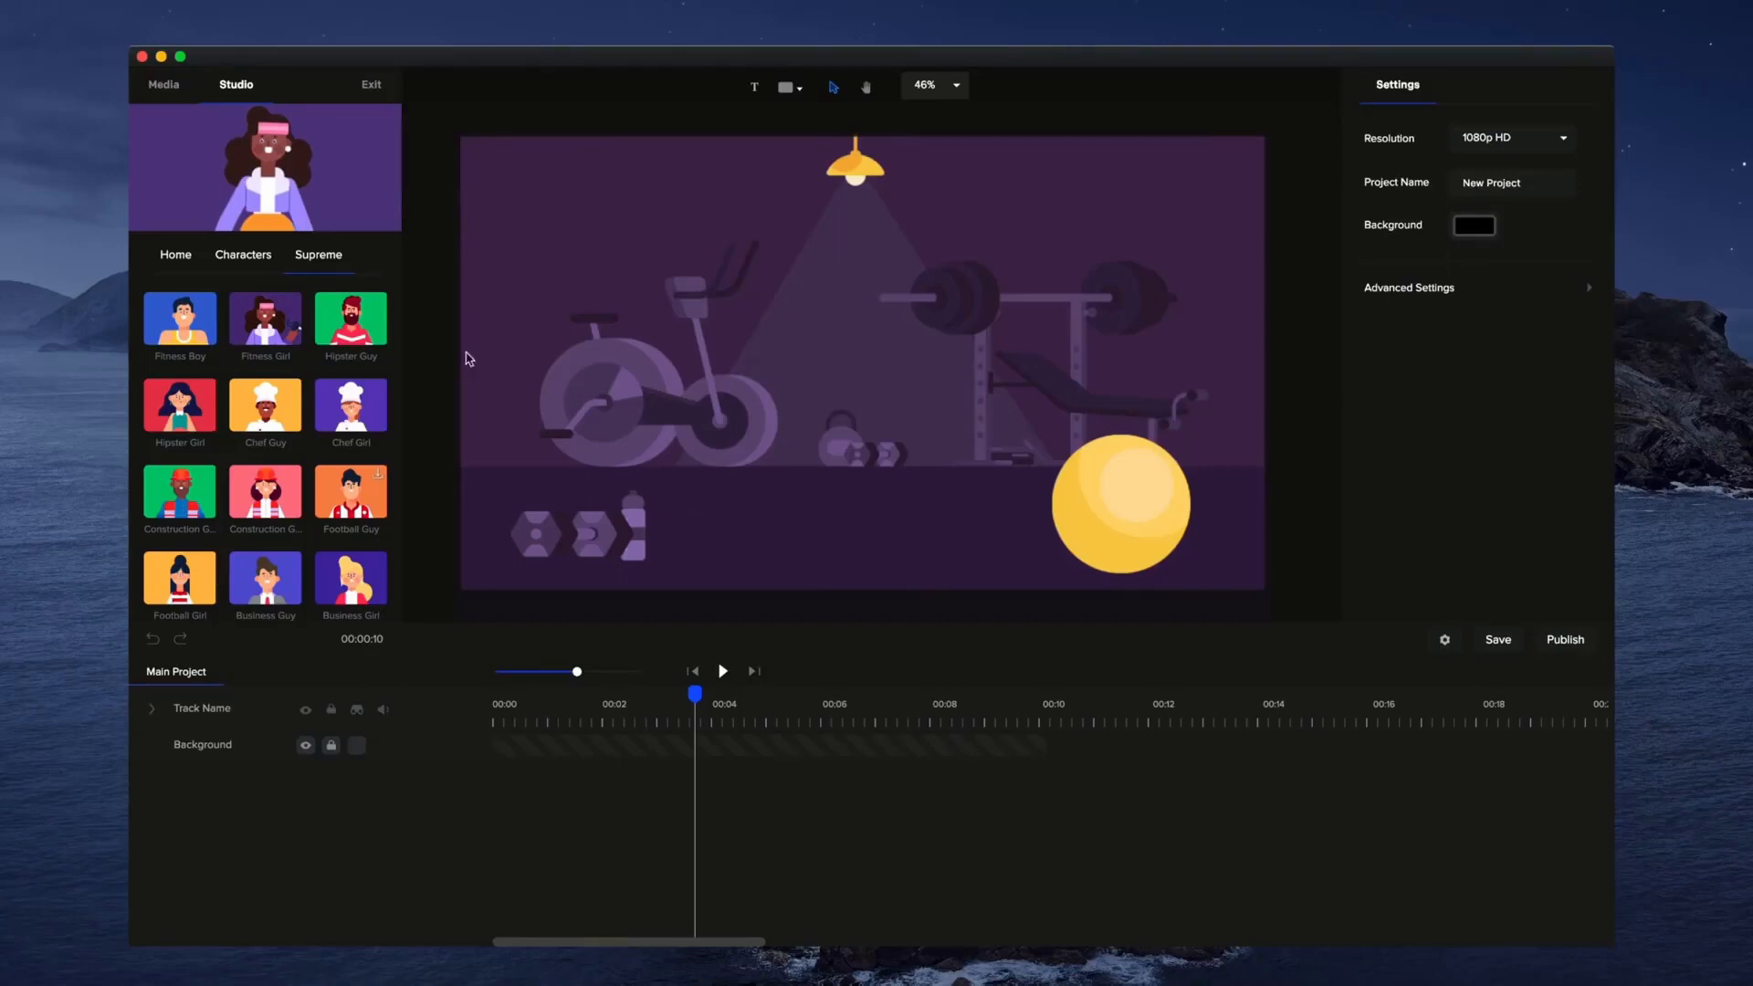
Add the Fitness Girl character to the gym scene and move her clip to start at 00:00.
{"action": "left_click_drag", "start_coordinate": [265, 318], "coordinate": [727, 429]}
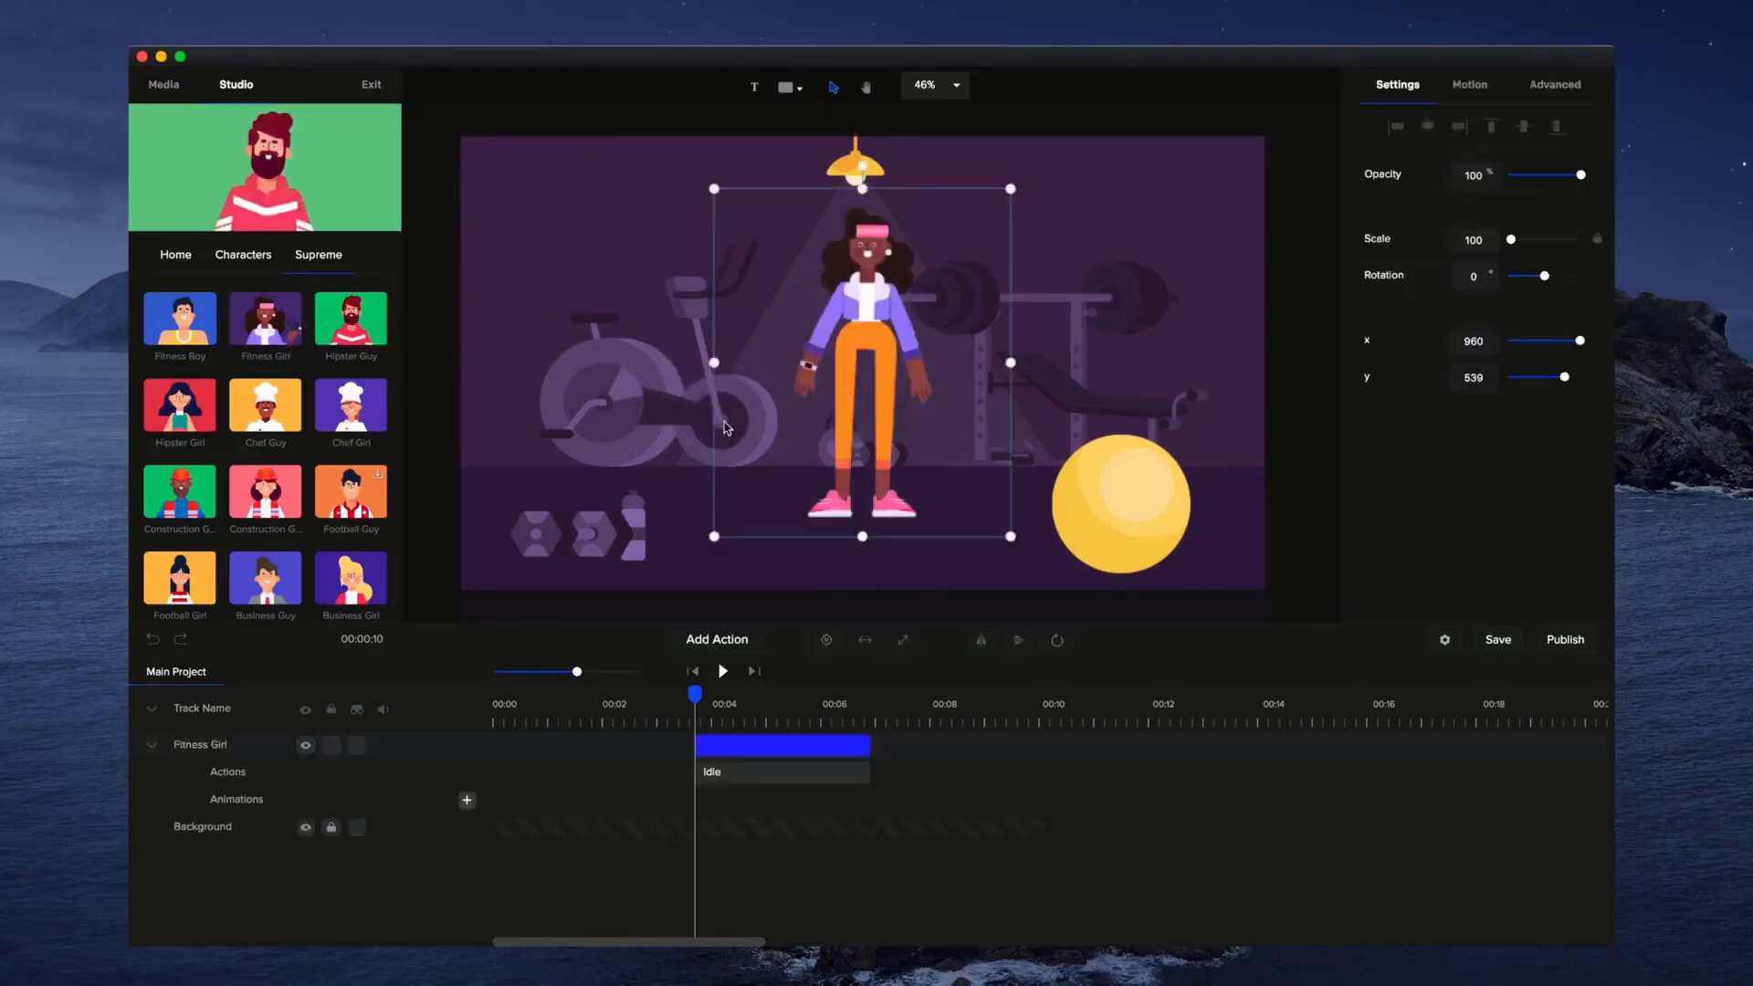
{"action": "left_click_drag", "start_coordinate": [775, 742], "coordinate": [539, 742]}
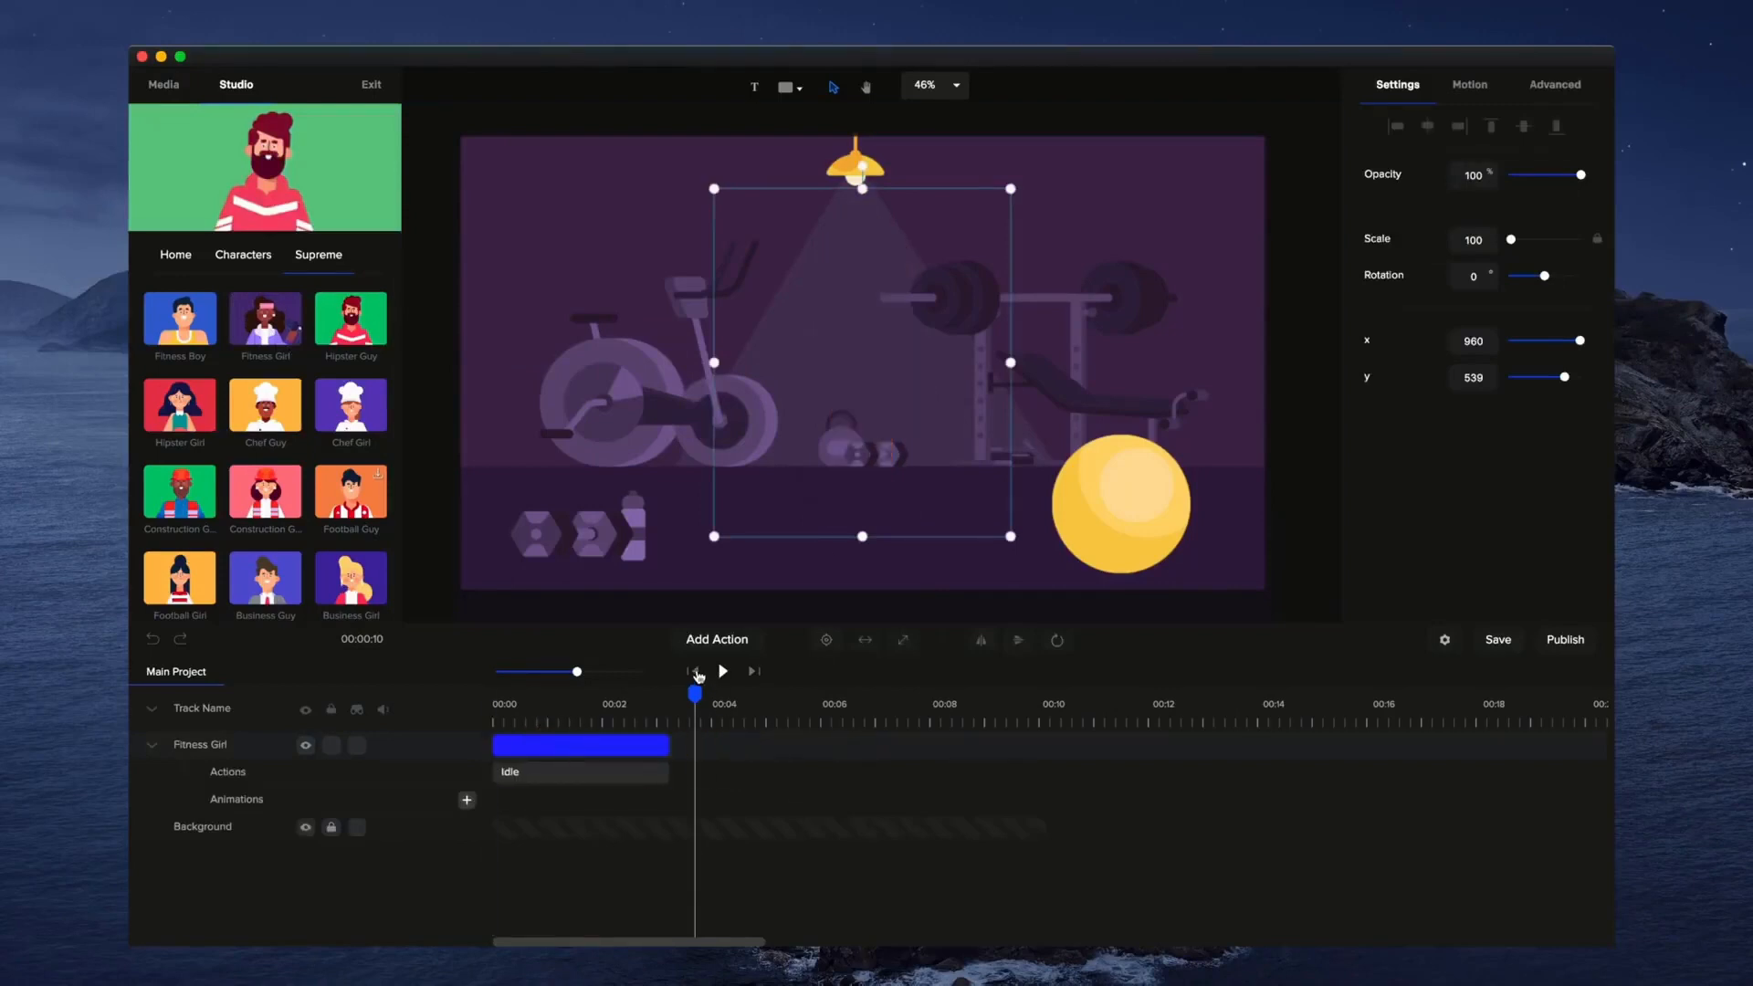
{"action": "left_click", "coordinate": [693, 671]}
Change the Fitness Girl's Idle action to Walk In and play the scene.
{"action": "left_click", "coordinate": [623, 778]}
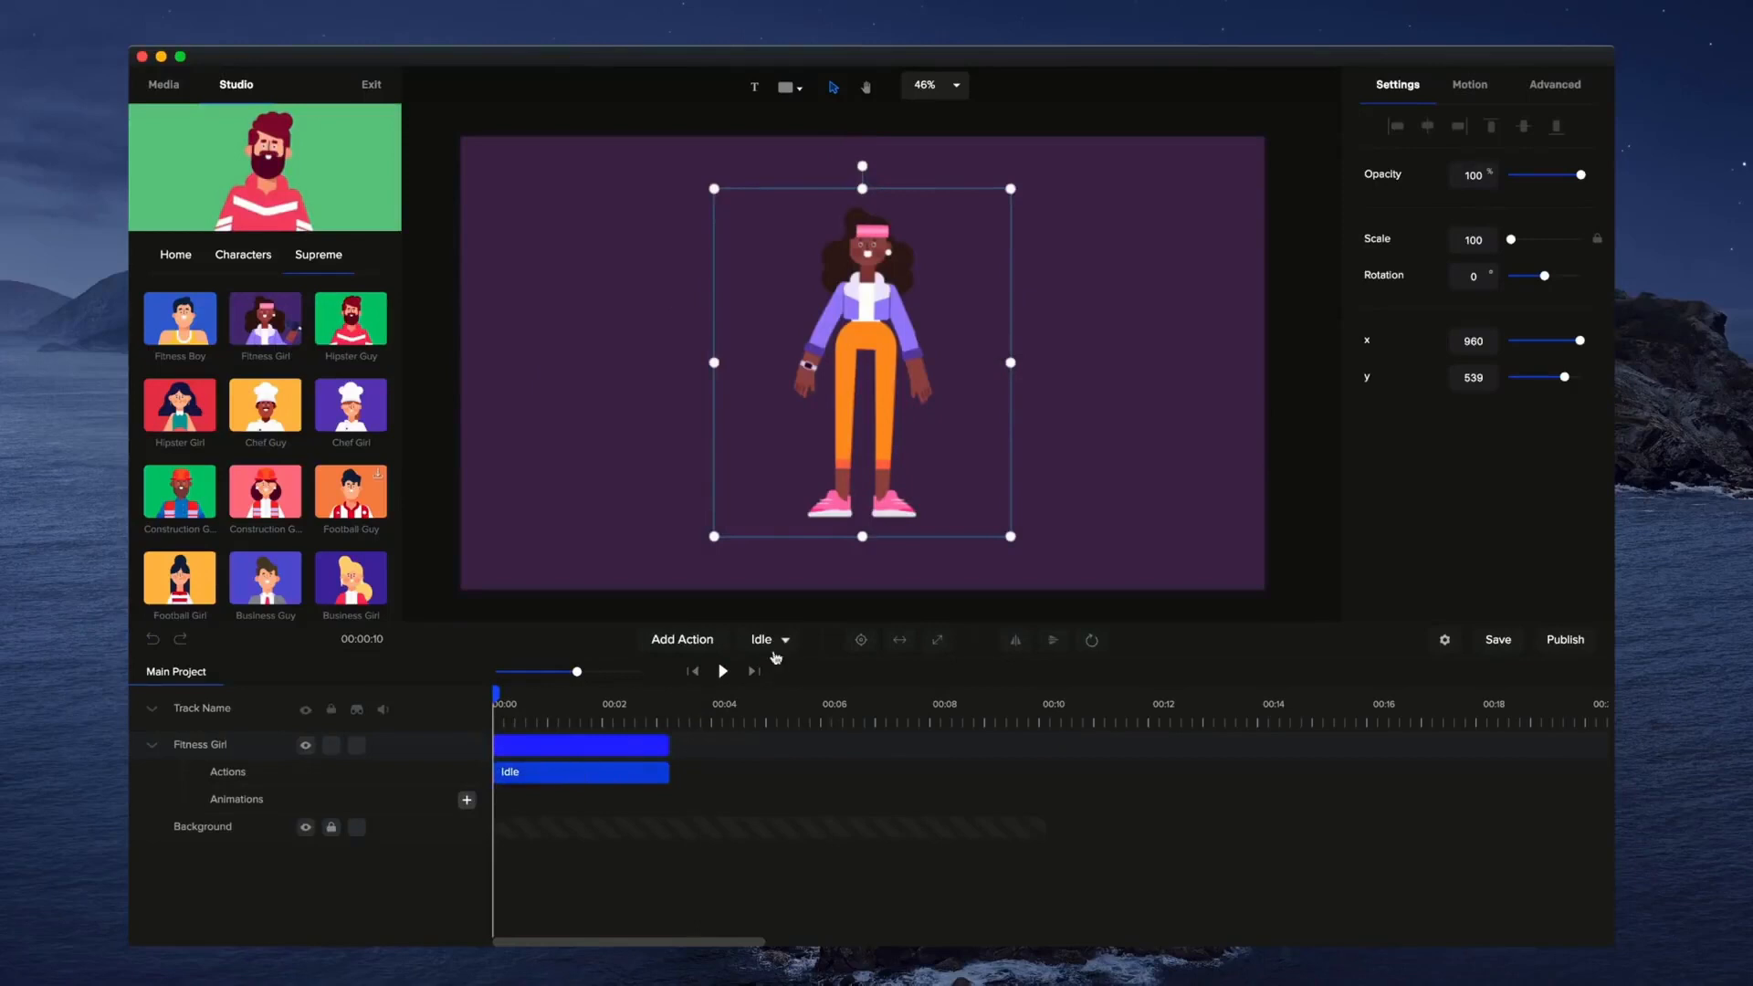
{"action": "left_click", "coordinate": [781, 641]}
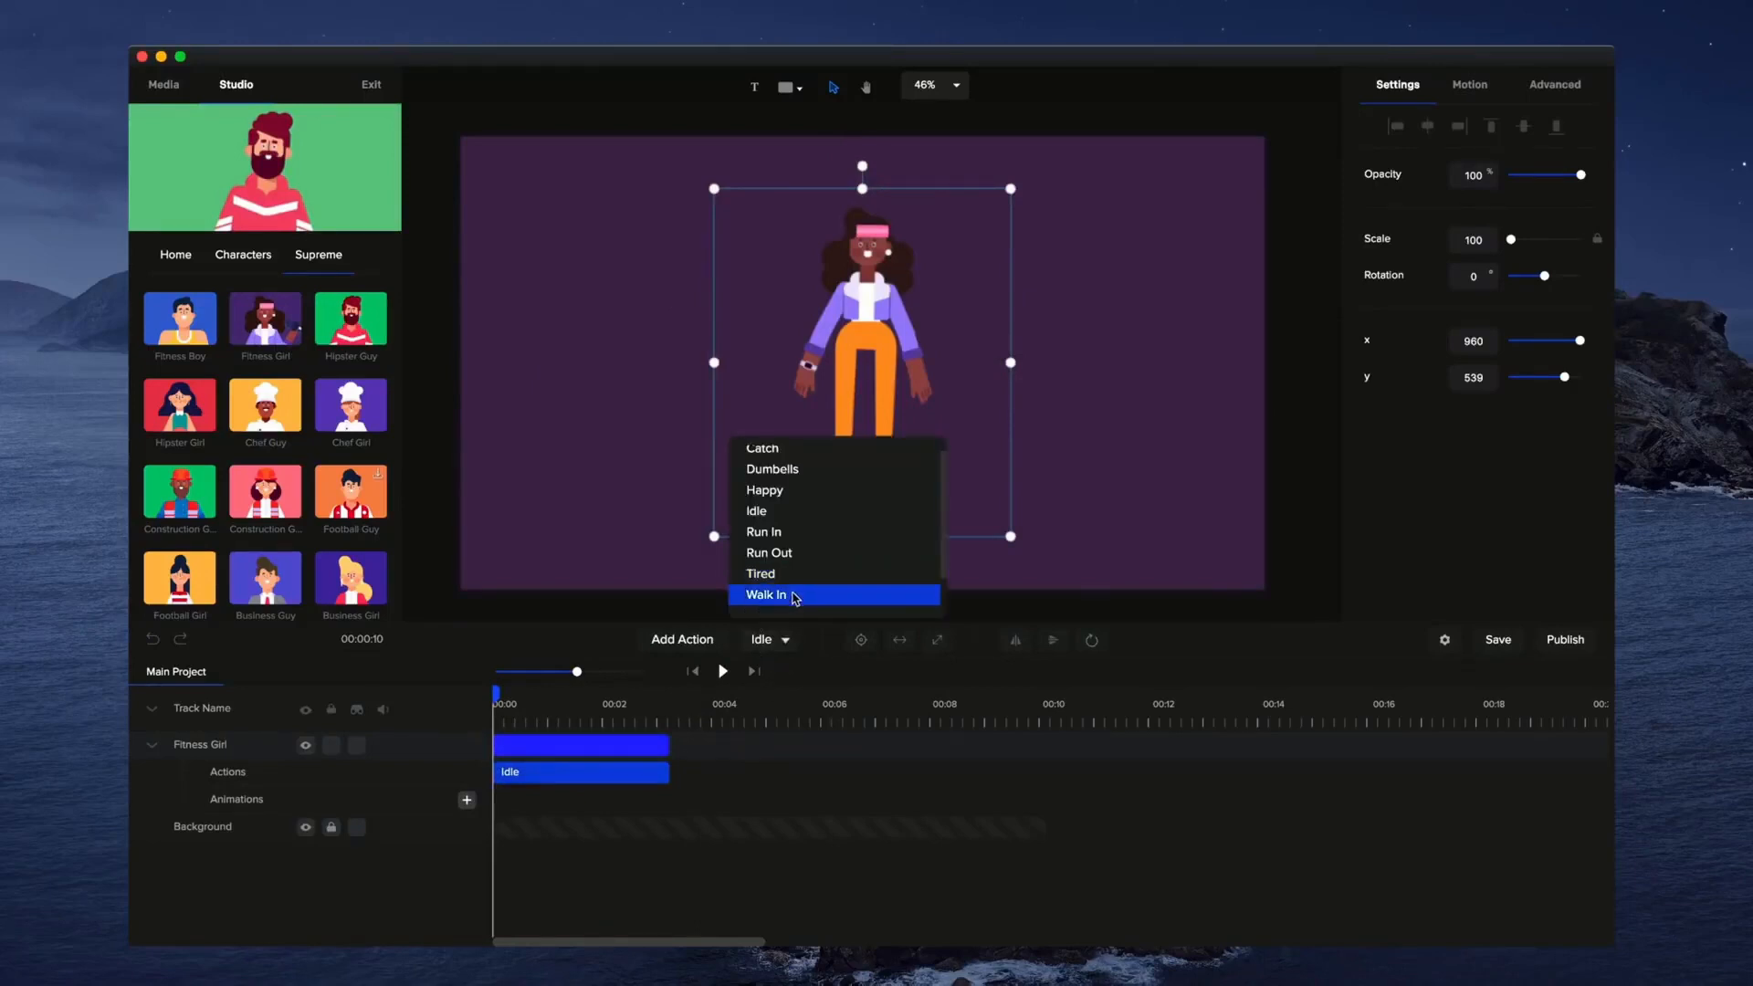
{"action": "left_click", "coordinate": [788, 596]}
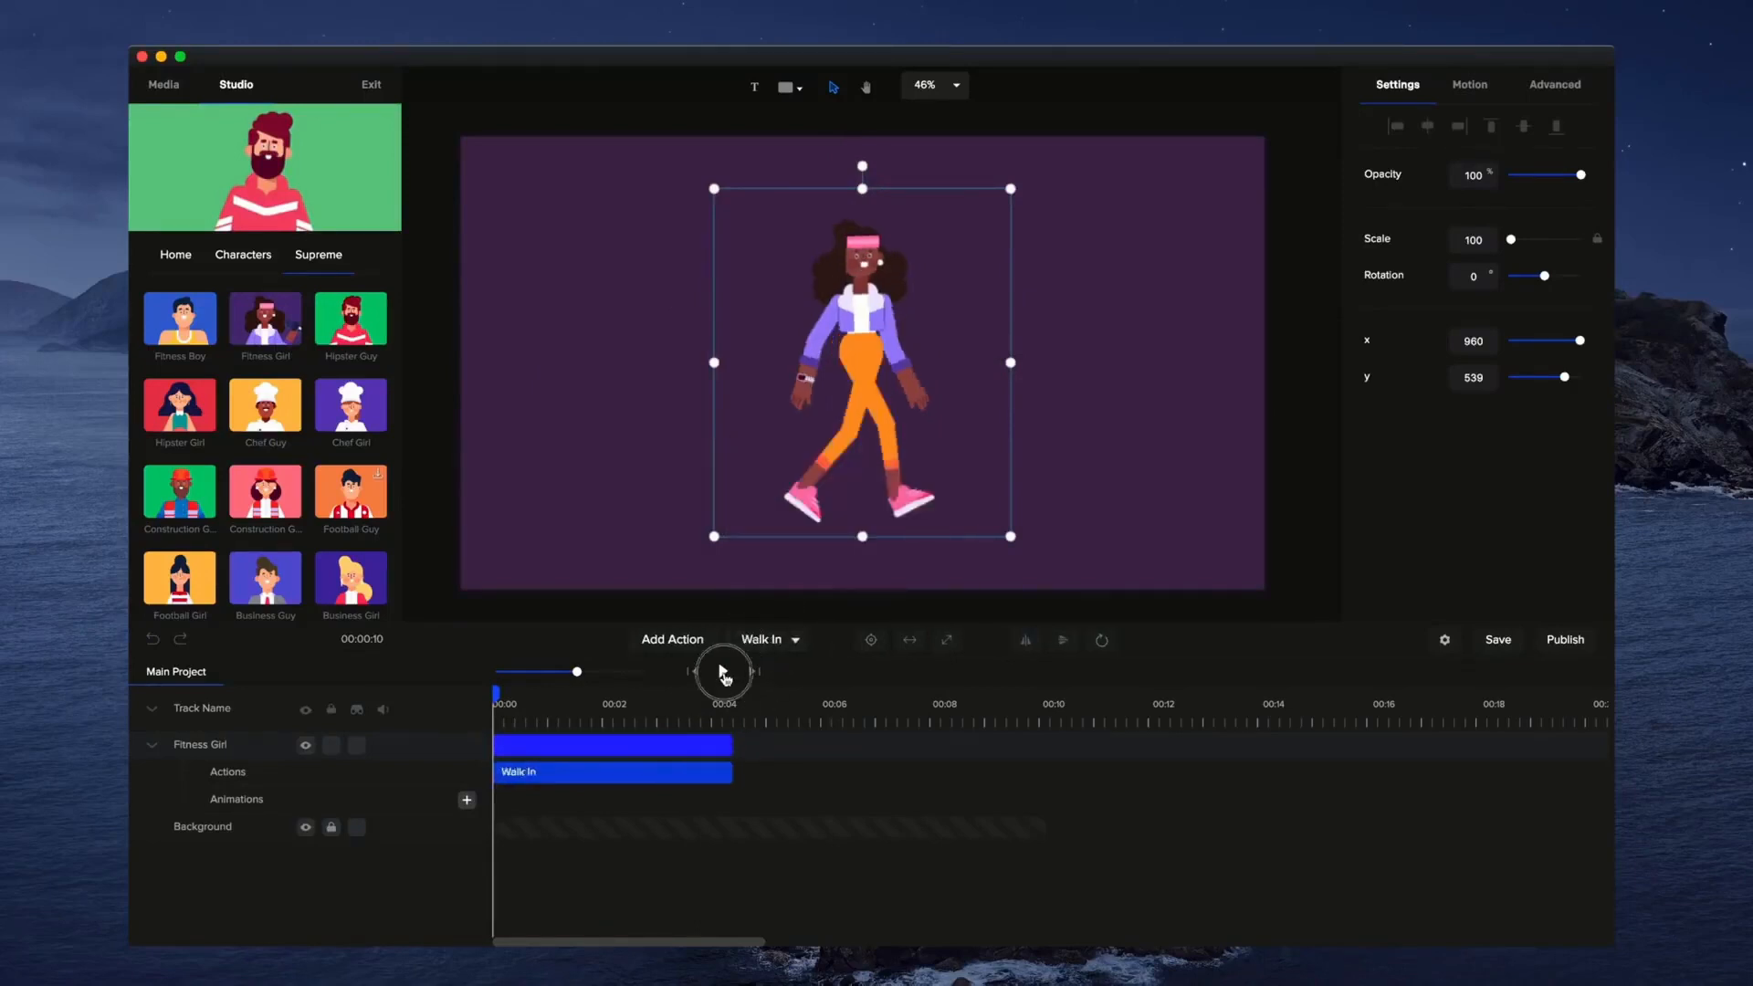
{"action": "left_click", "coordinate": [723, 671]}
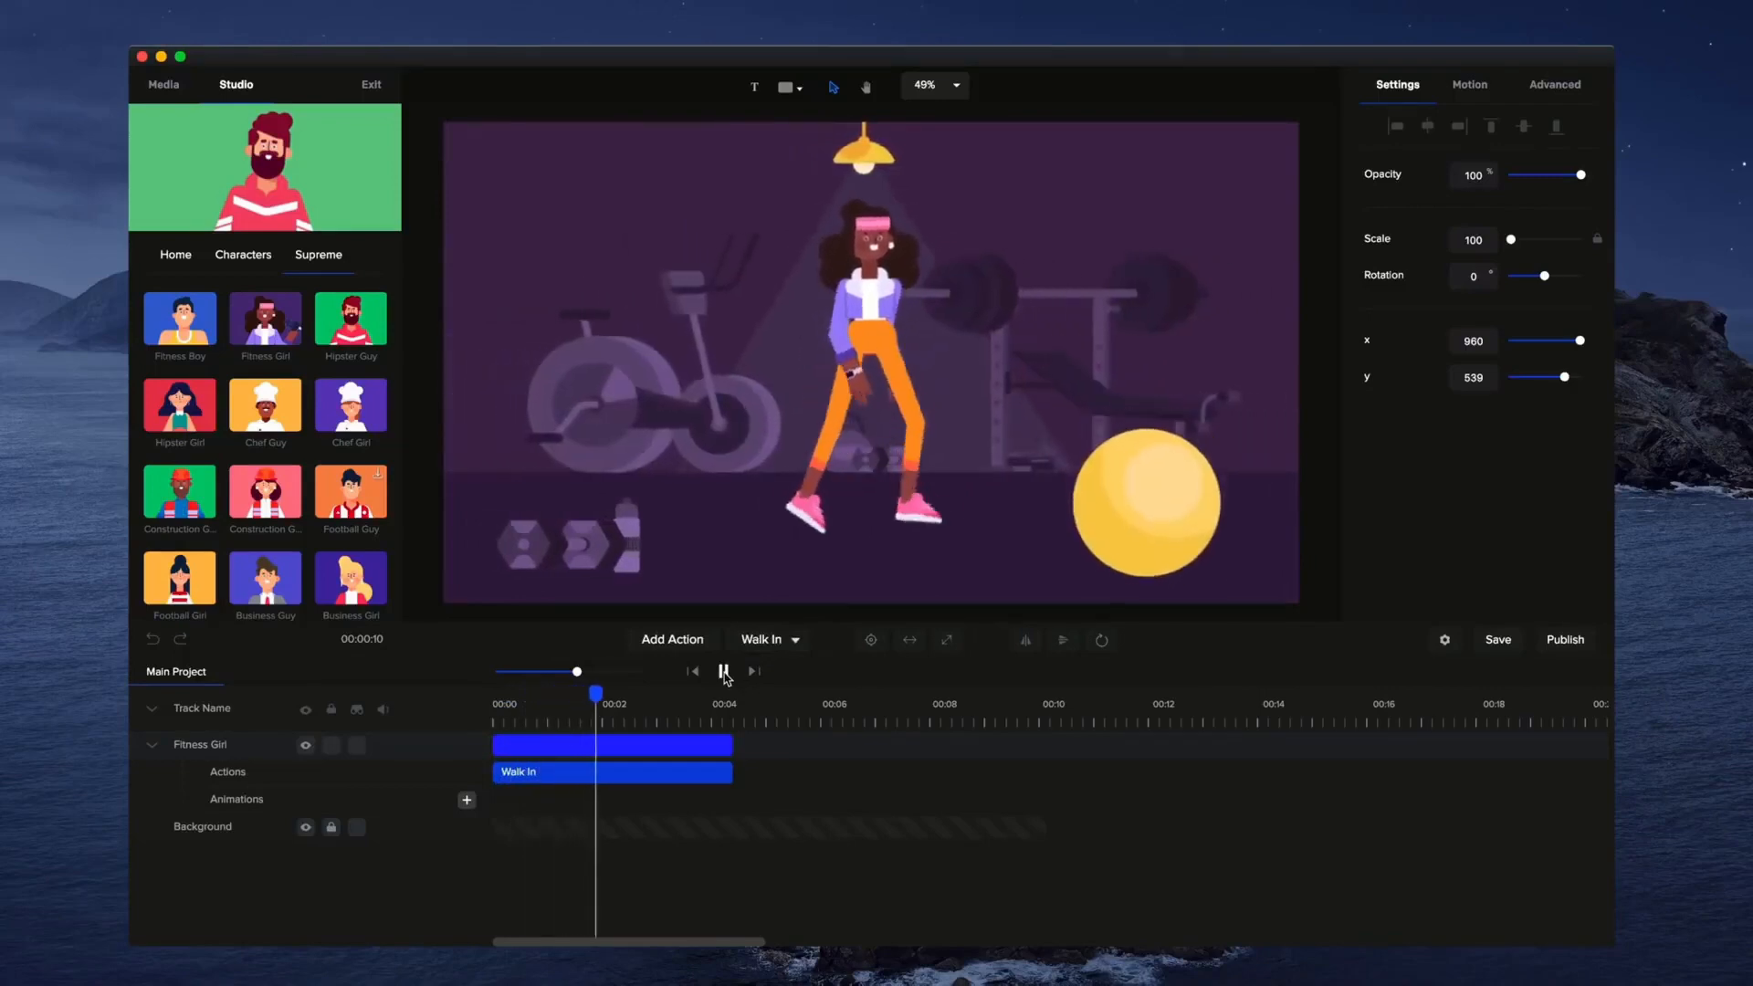
{"action": "left_click", "coordinate": [724, 671]}
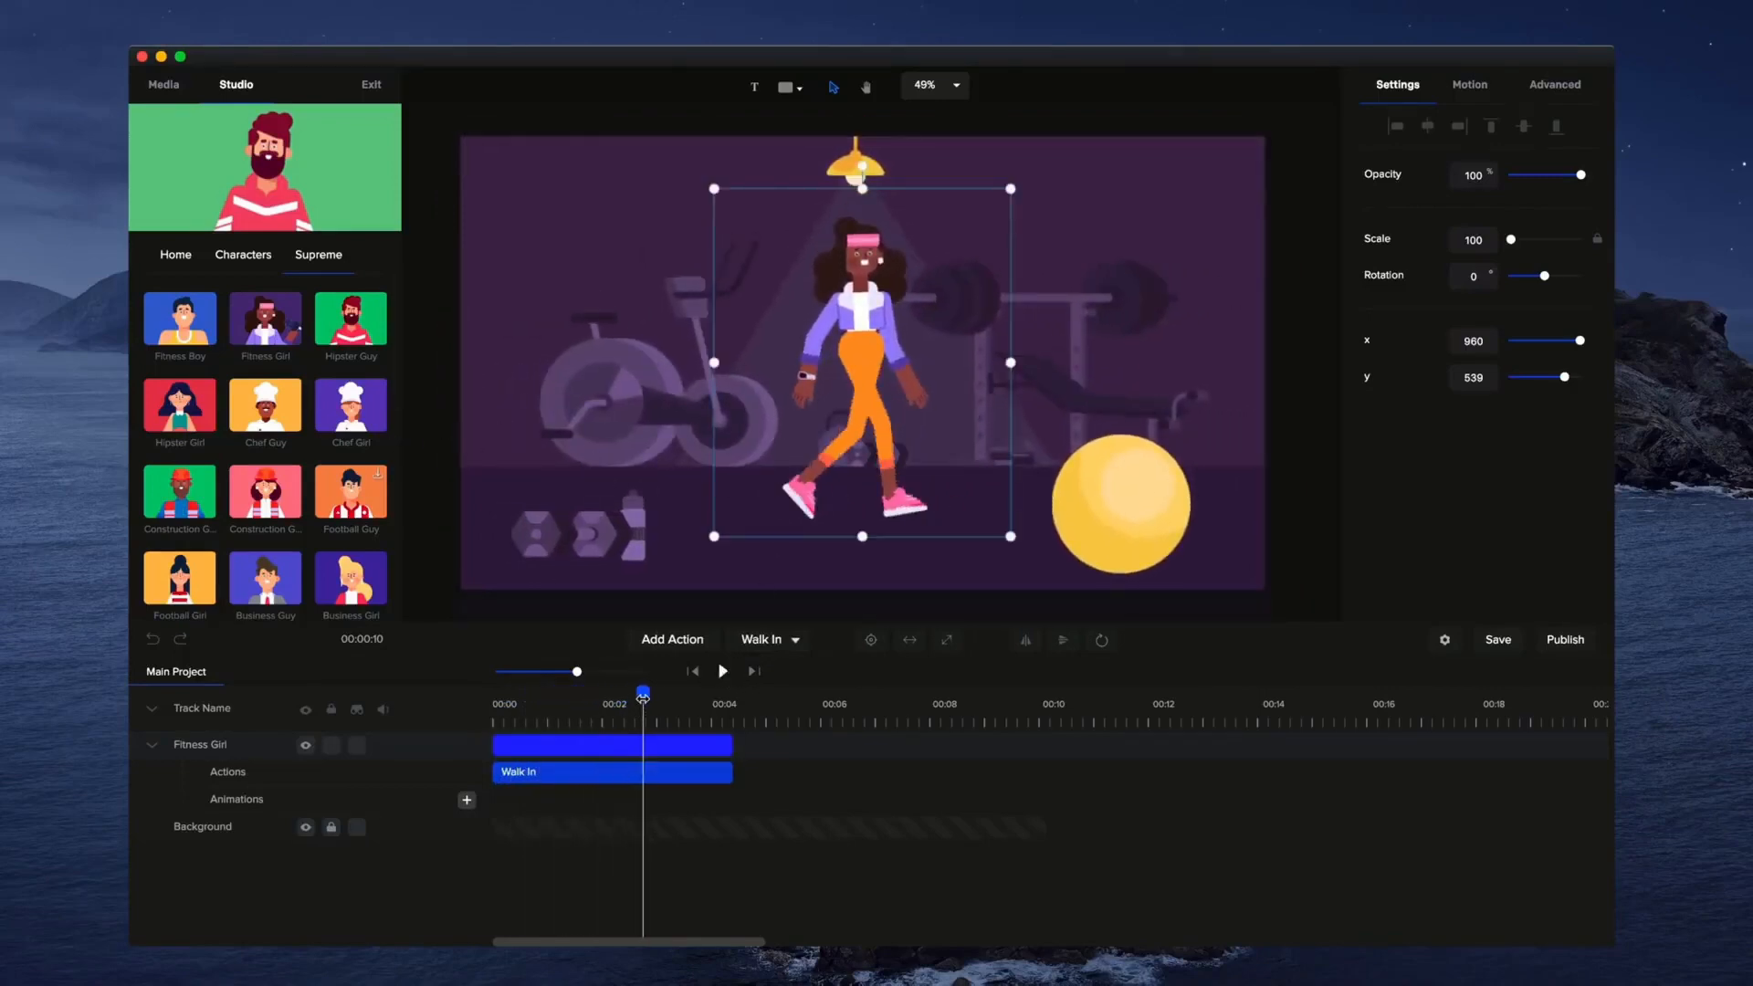
Trim the Fitness Girl clip to about 2 seconds, starting at 00:00.
{"action": "left_click_drag", "start_coordinate": [643, 696], "coordinate": [599, 696]}
{"action": "left_click", "coordinate": [513, 744]}
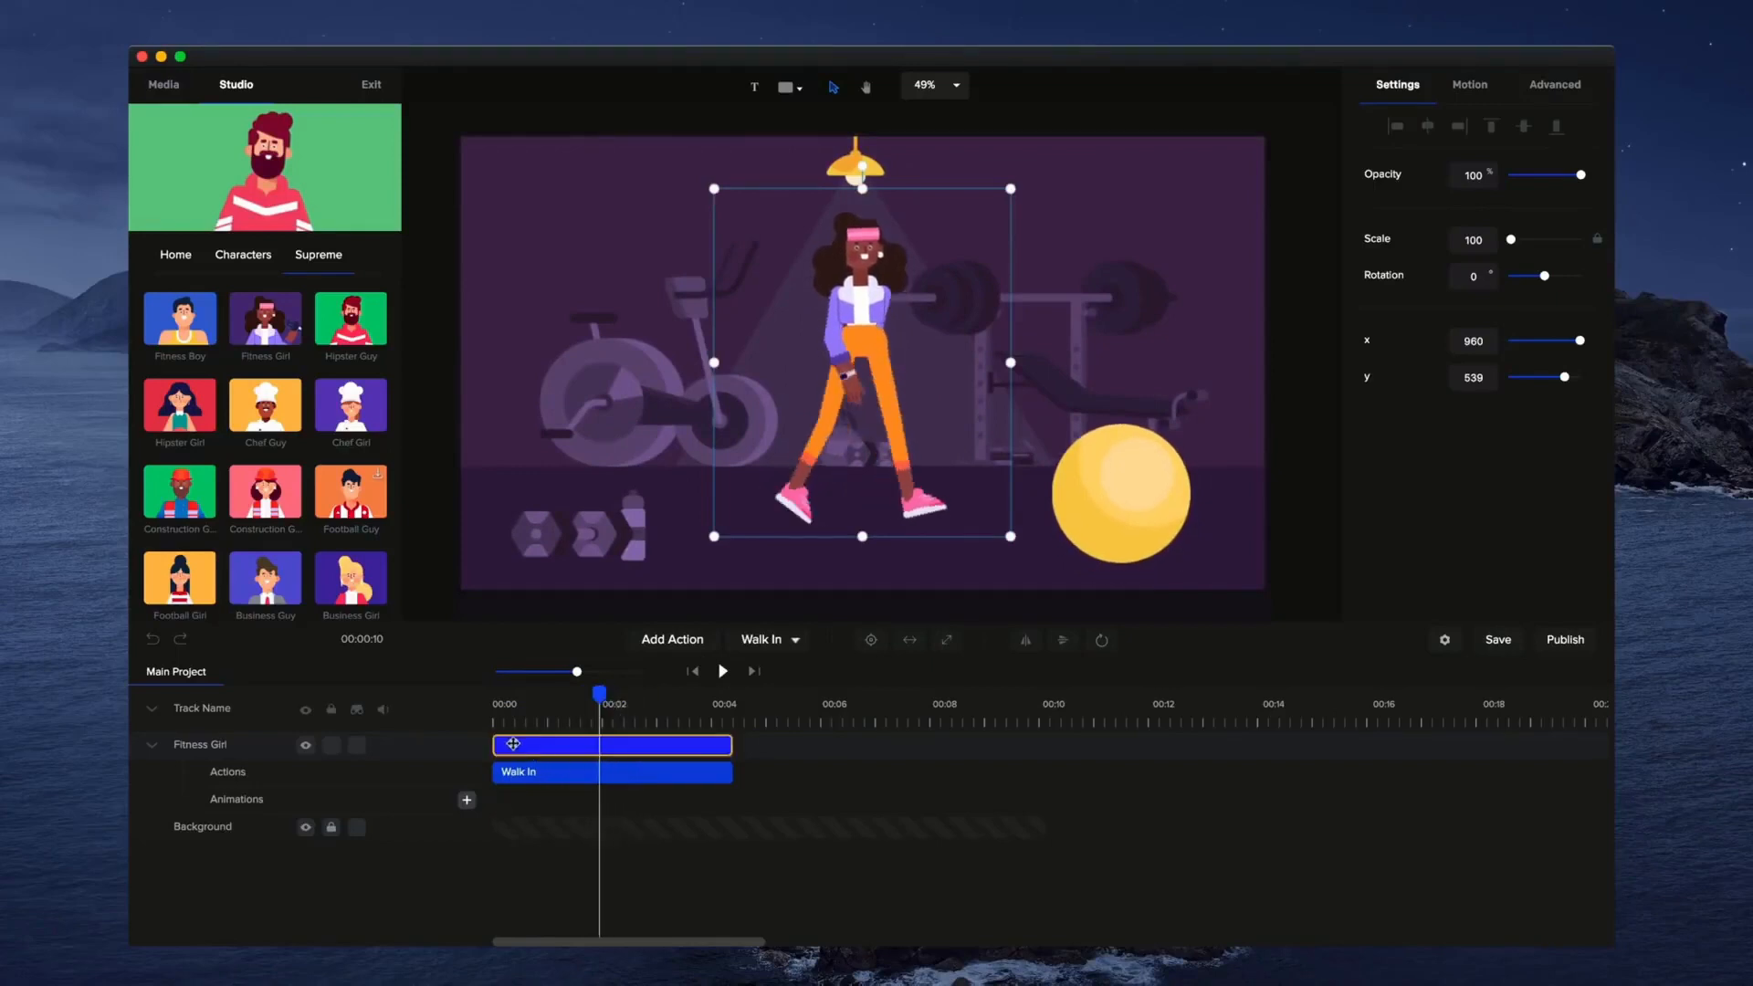
{"action": "mouse_move", "coordinate": [493, 745]}
{"action": "left_mouse_down"}
{"action": "mouse_move", "coordinate": [607, 744]}
{"action": "mouse_move", "coordinate": [501, 745]}
{"action": "mouse_move", "coordinate": [523, 745]}
{"action": "left_mouse_up"}
{"action": "left_click", "coordinate": [690, 671]}
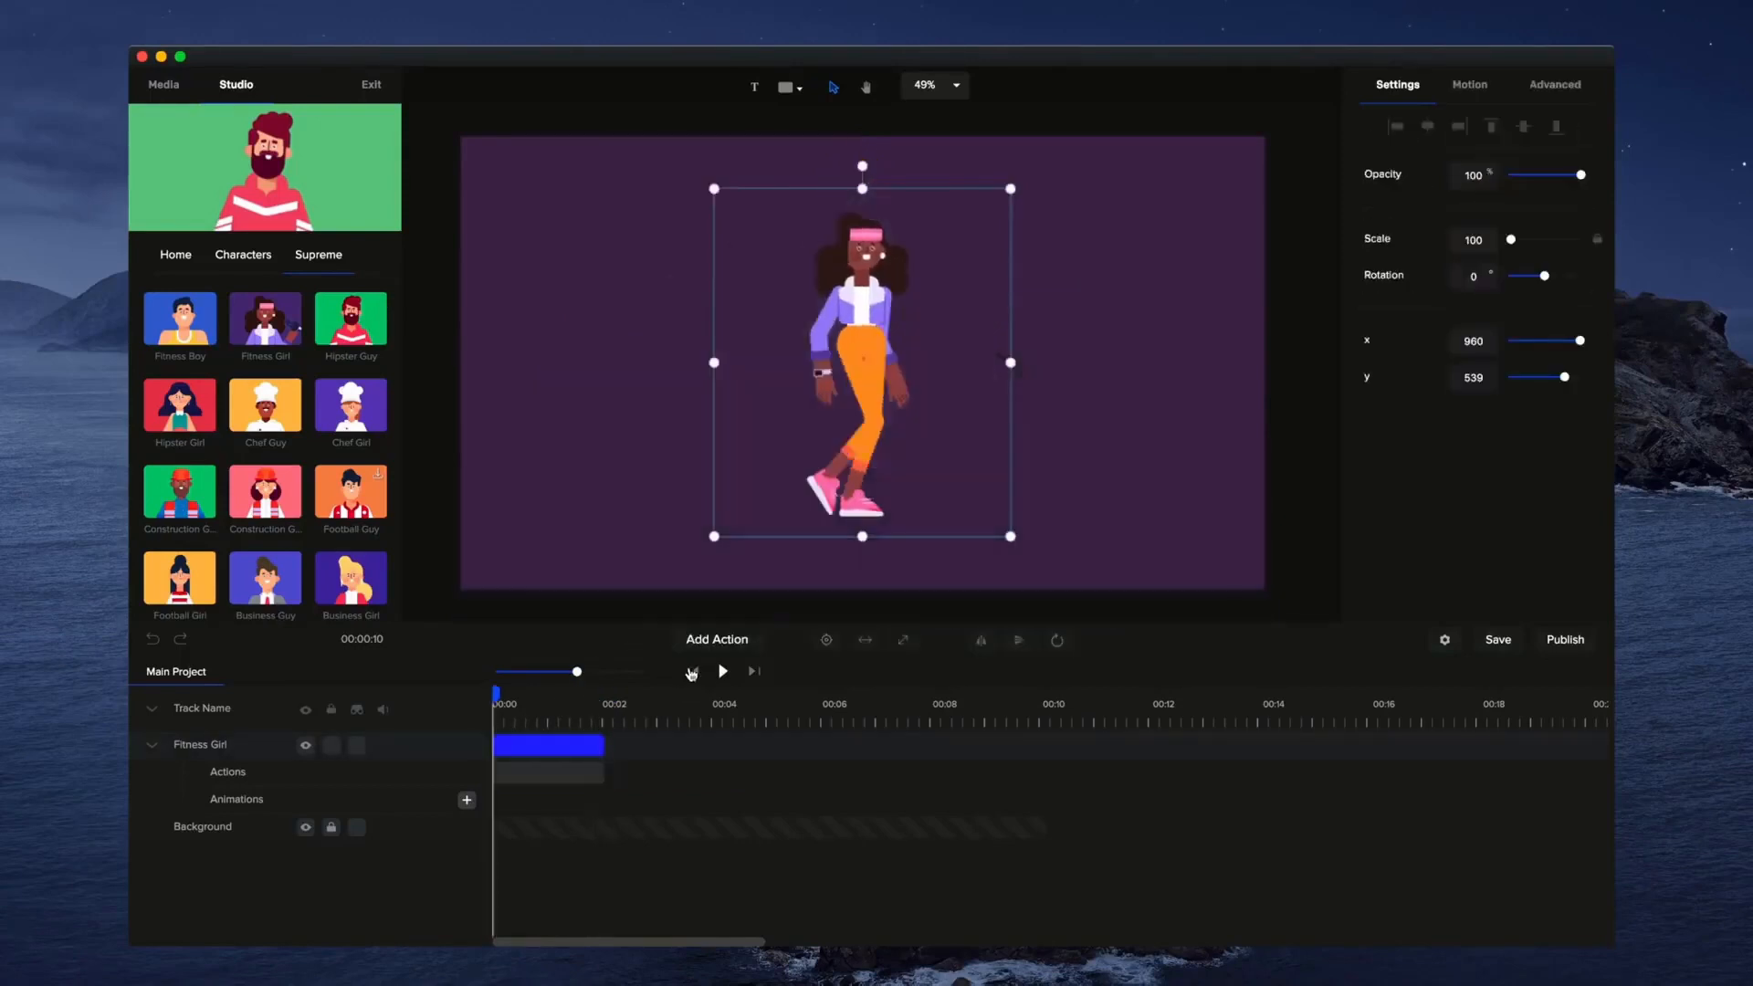
{"action": "left_click_drag", "start_coordinate": [577, 671], "coordinate": [606, 673]}
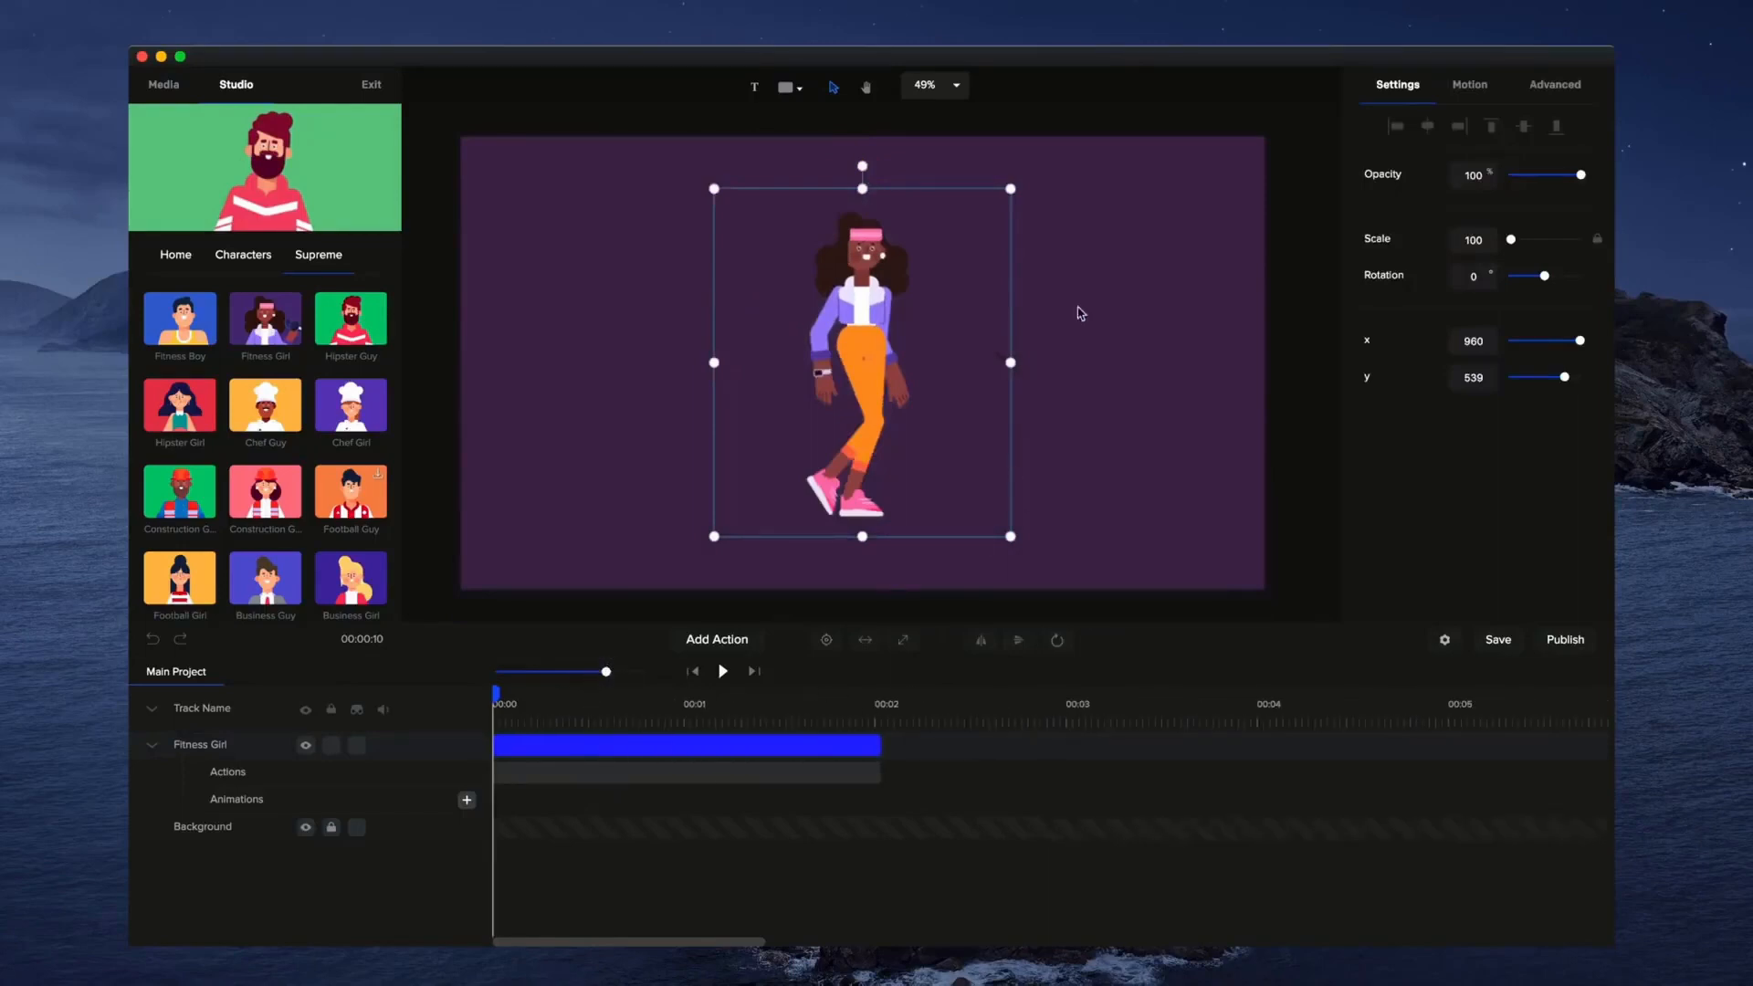
Apply the Slide Right entrance motion to the Fitness Girl and extend it to nearly the end of her clip.
{"action": "left_click", "coordinate": [1486, 93]}
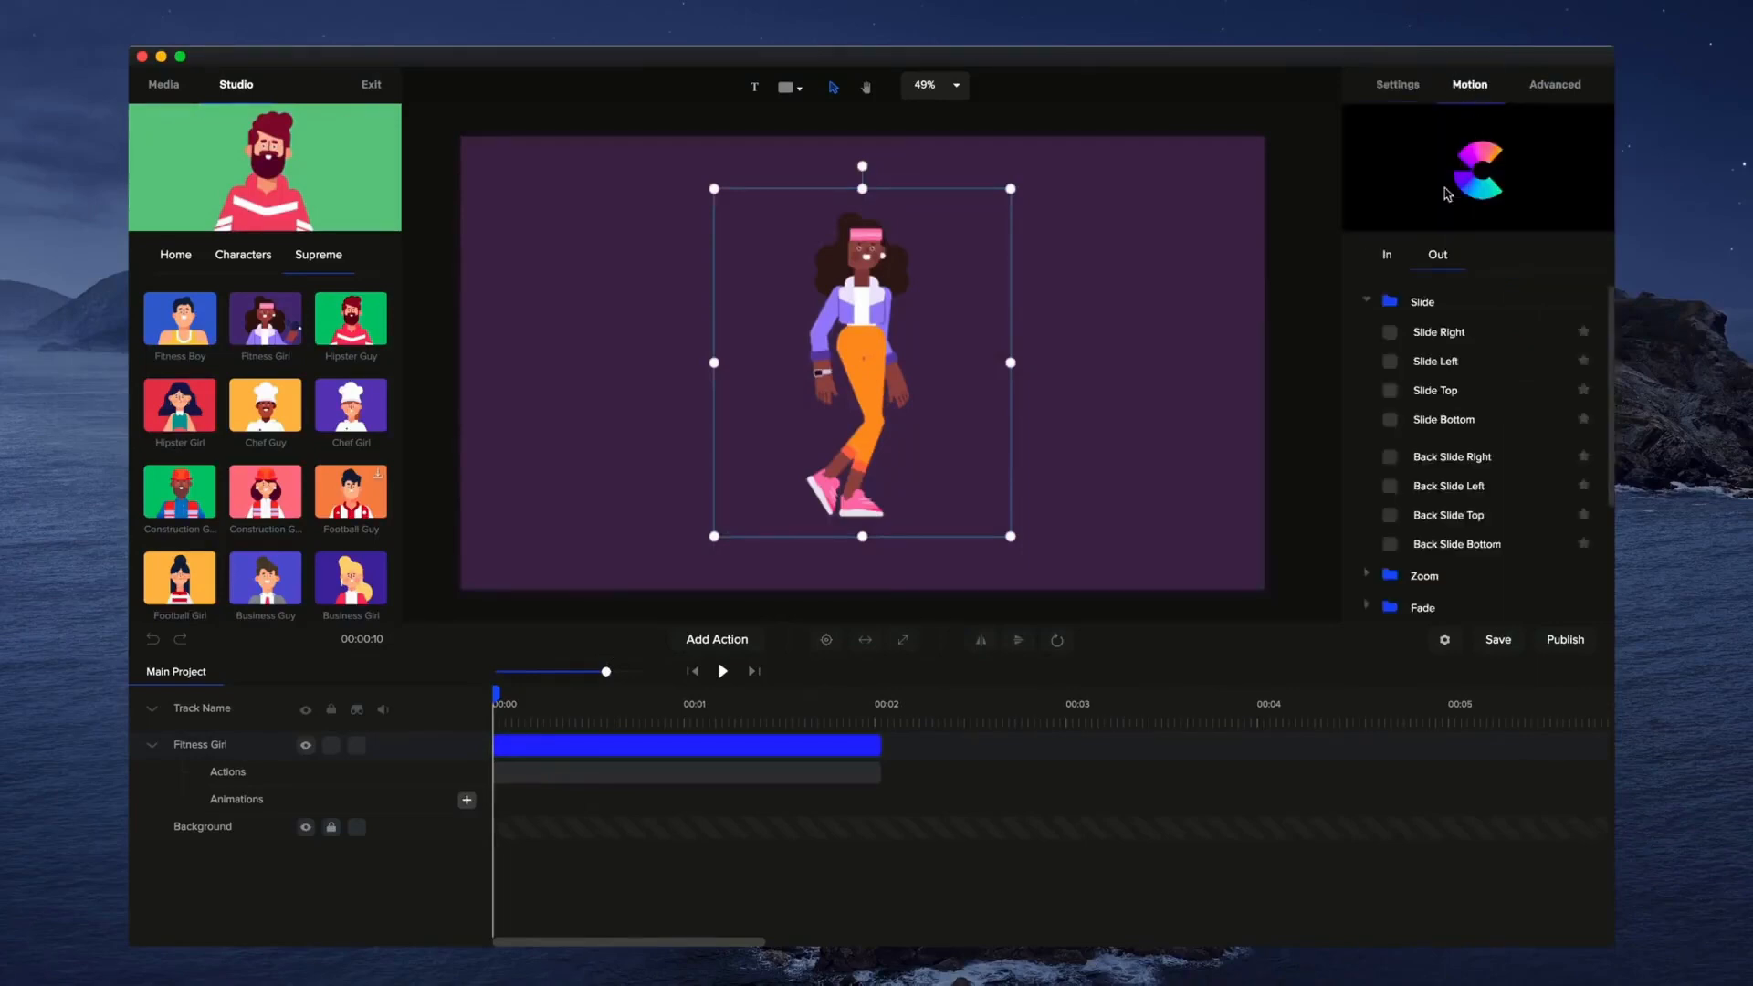
{"action": "left_click", "coordinate": [1394, 267]}
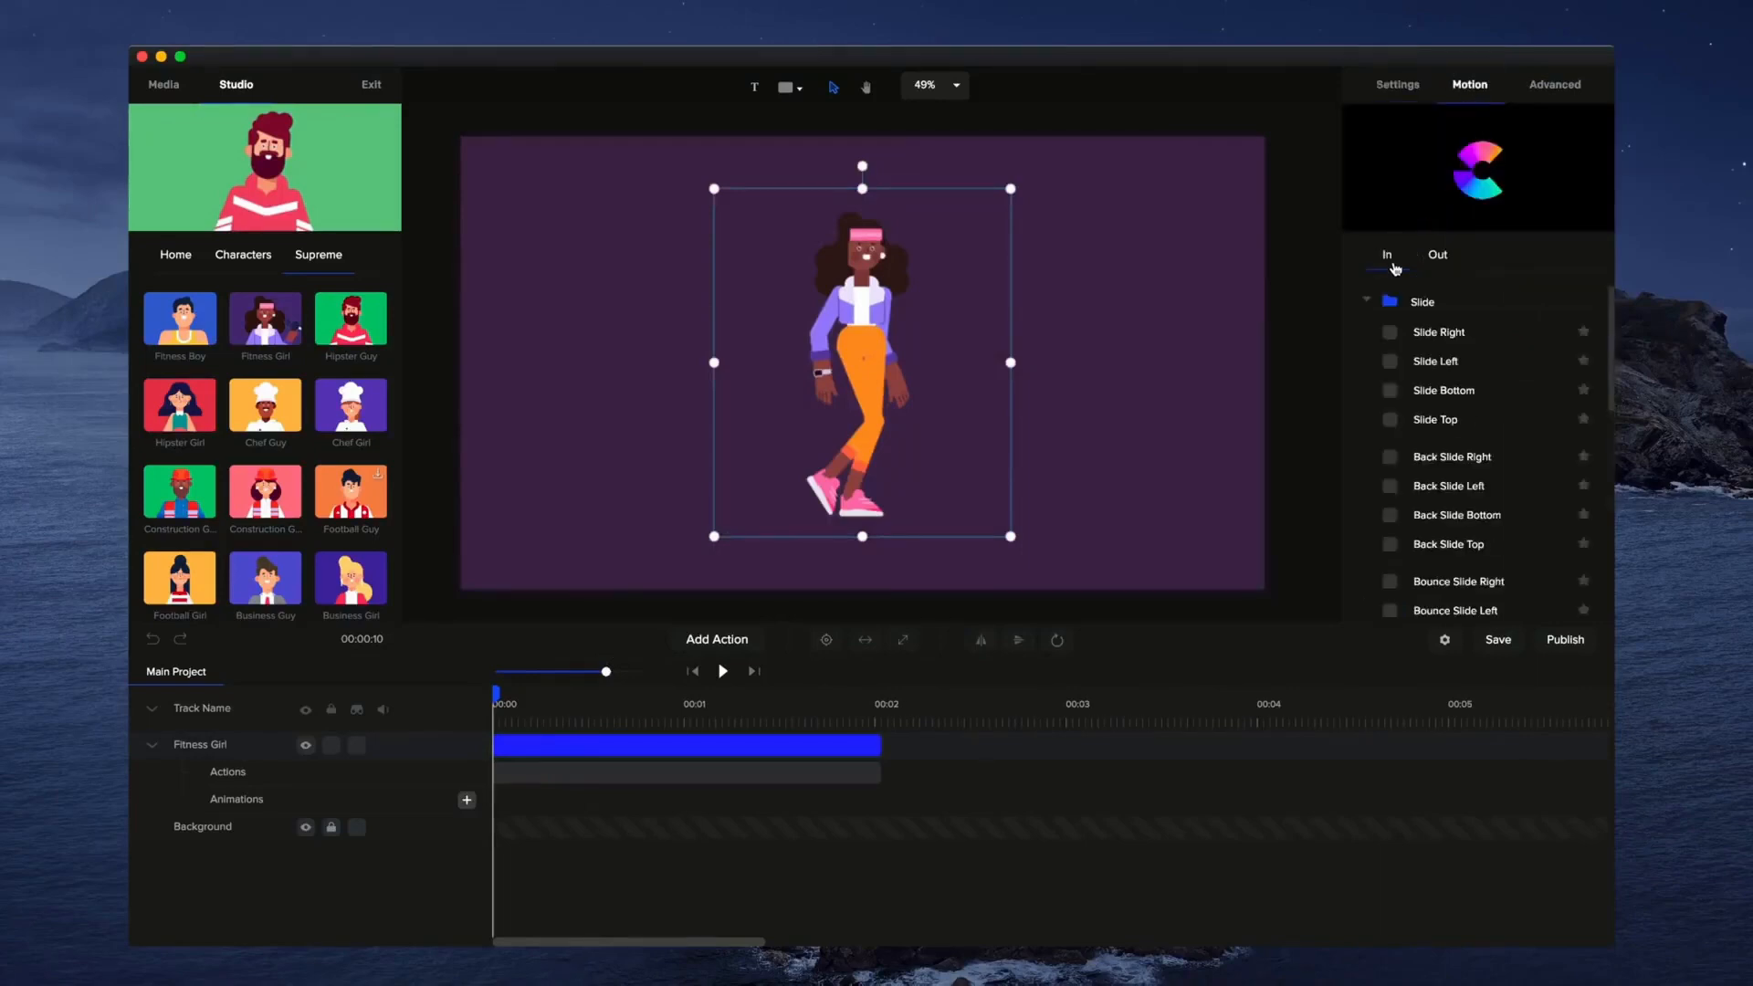
{"action": "left_click", "coordinate": [1391, 340]}
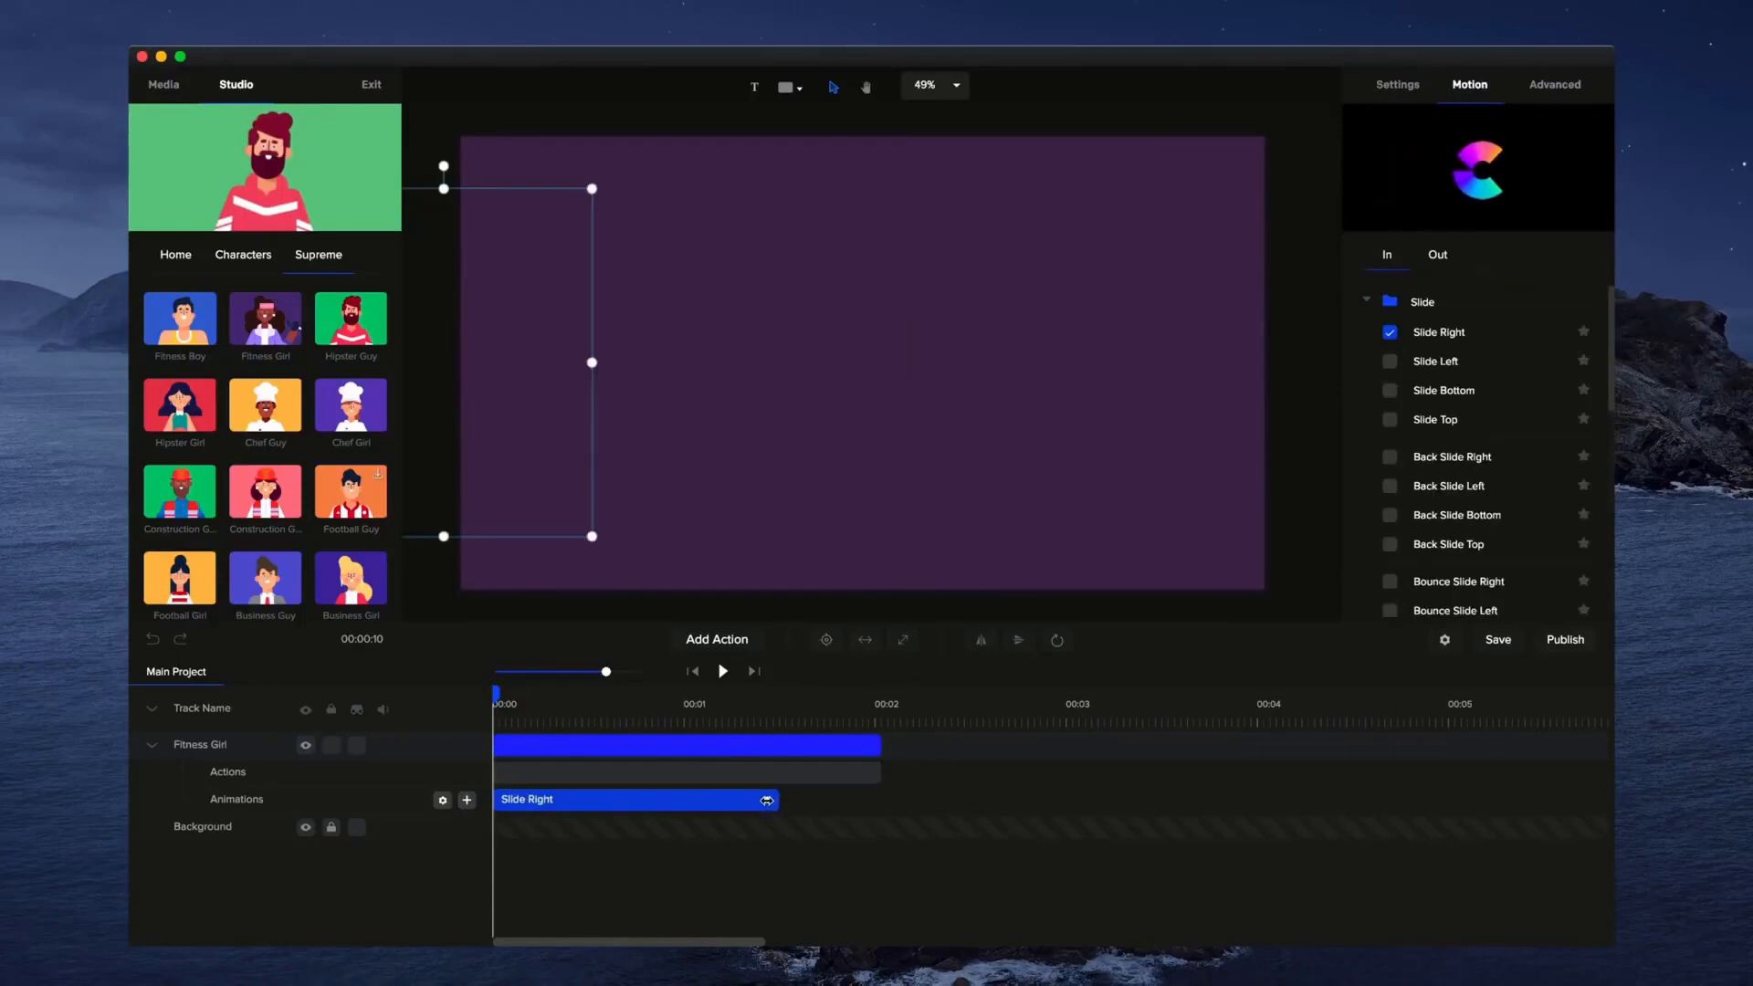
{"action": "left_click_drag", "start_coordinate": [767, 801], "coordinate": [856, 800]}
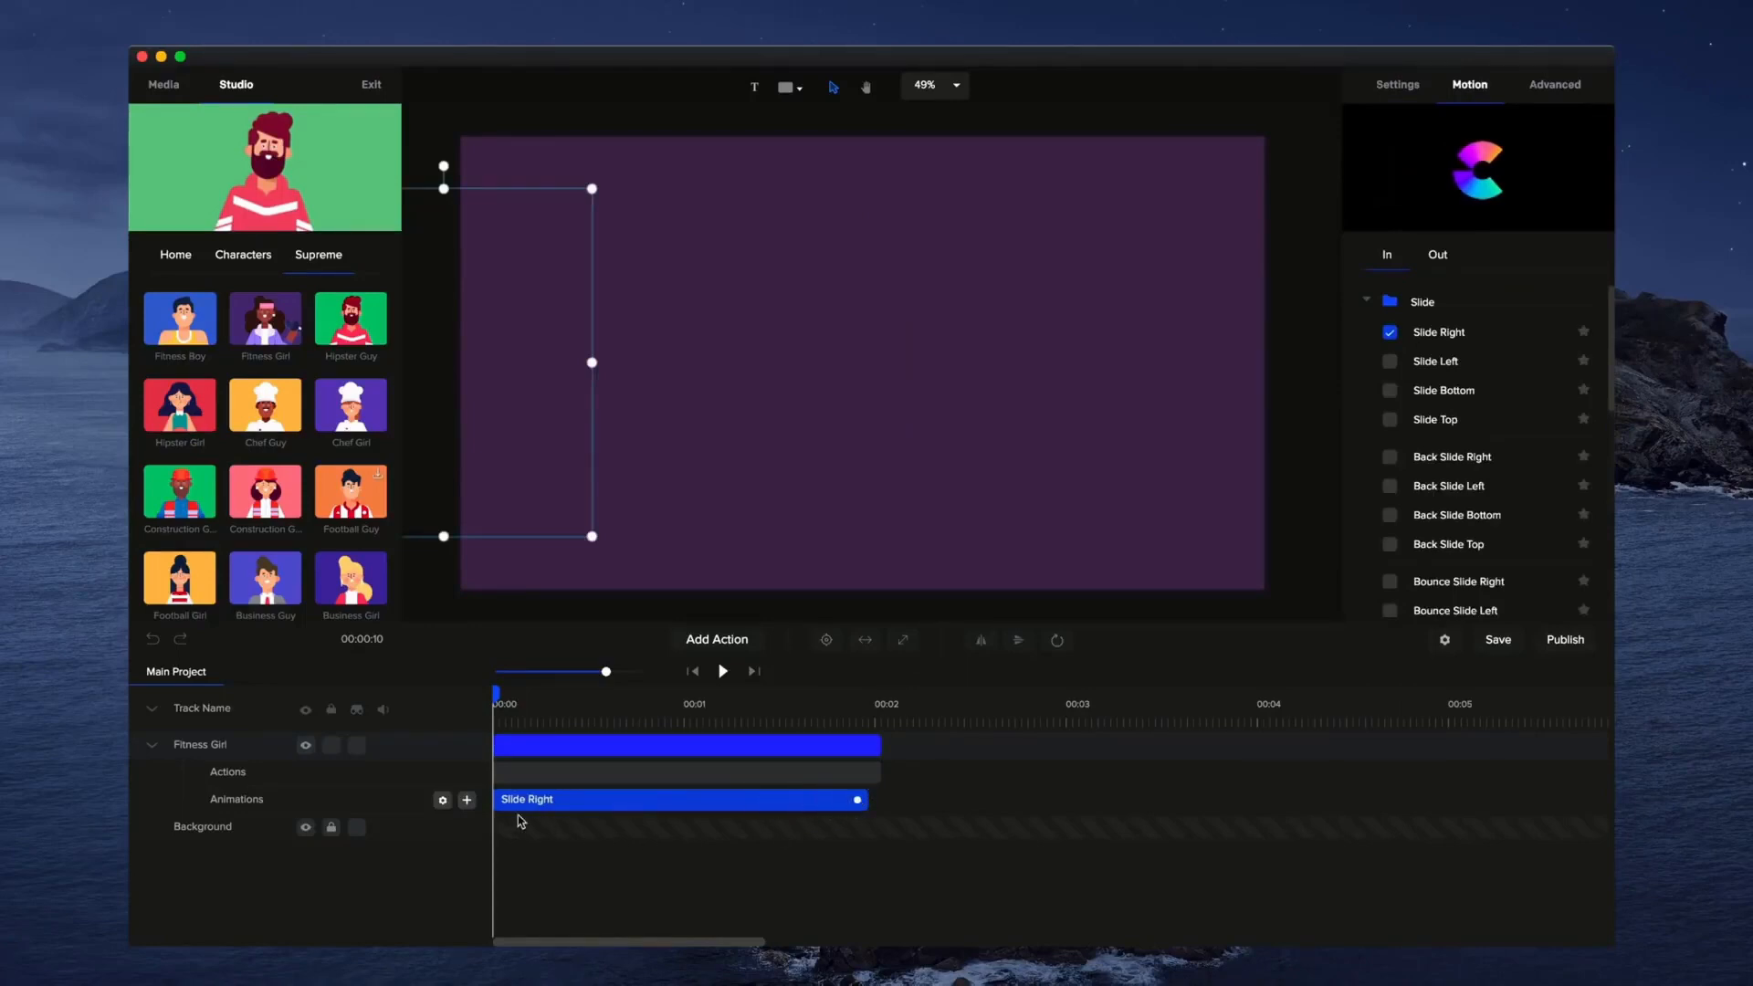
Disable the fade on the Slide Right animation and play the scene from 00:00.
{"action": "right_click", "coordinate": [555, 799]}
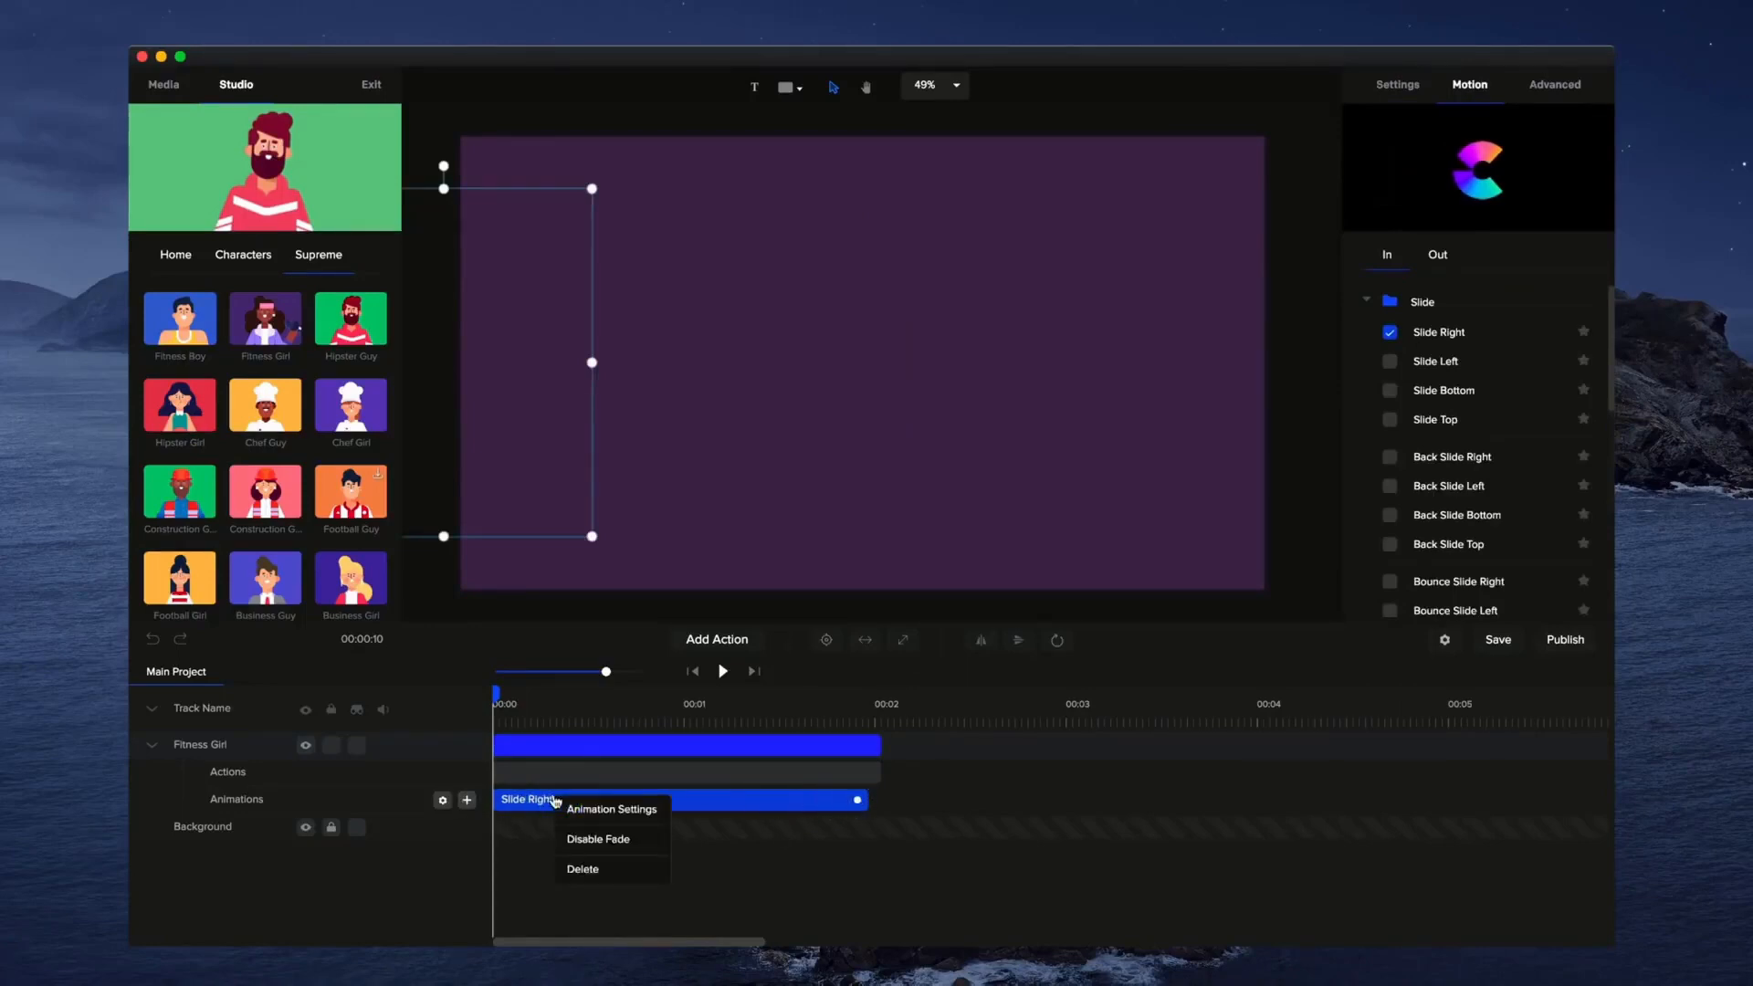
{"action": "left_click", "coordinate": [589, 836]}
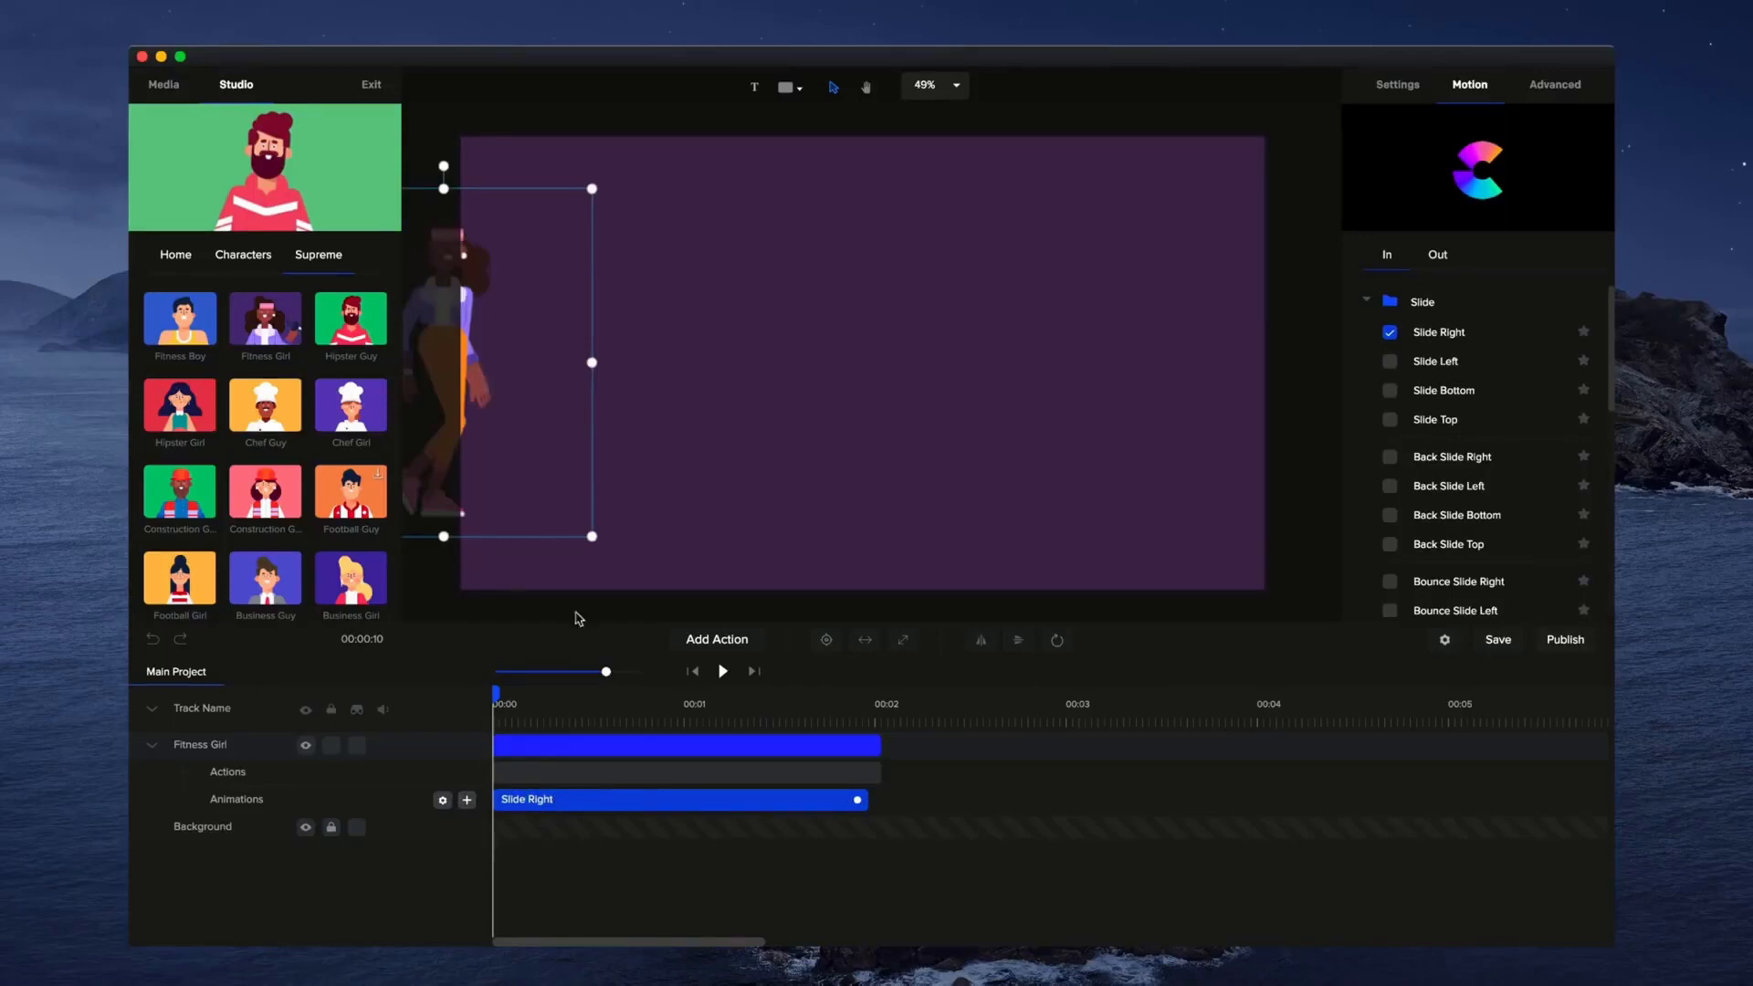
{"action": "left_click_drag", "start_coordinate": [495, 701], "coordinate": [455, 696]}
{"action": "left_click", "coordinate": [722, 671]}
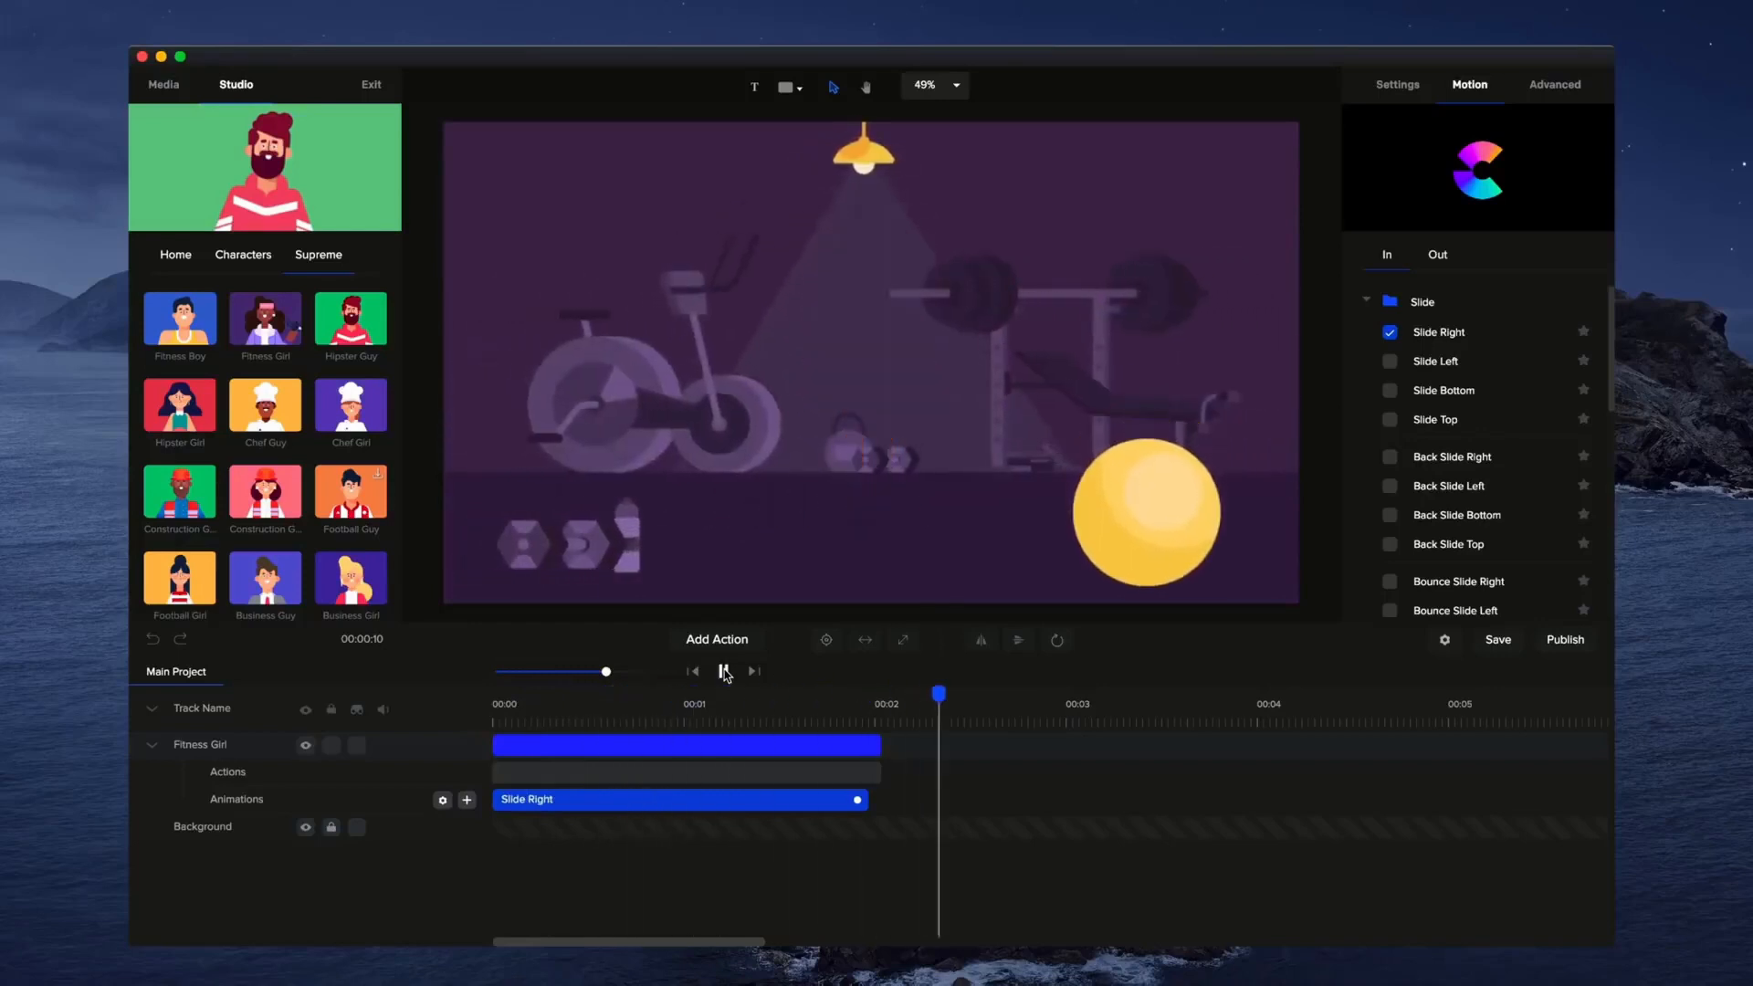
{"action": "left_click", "coordinate": [724, 672]}
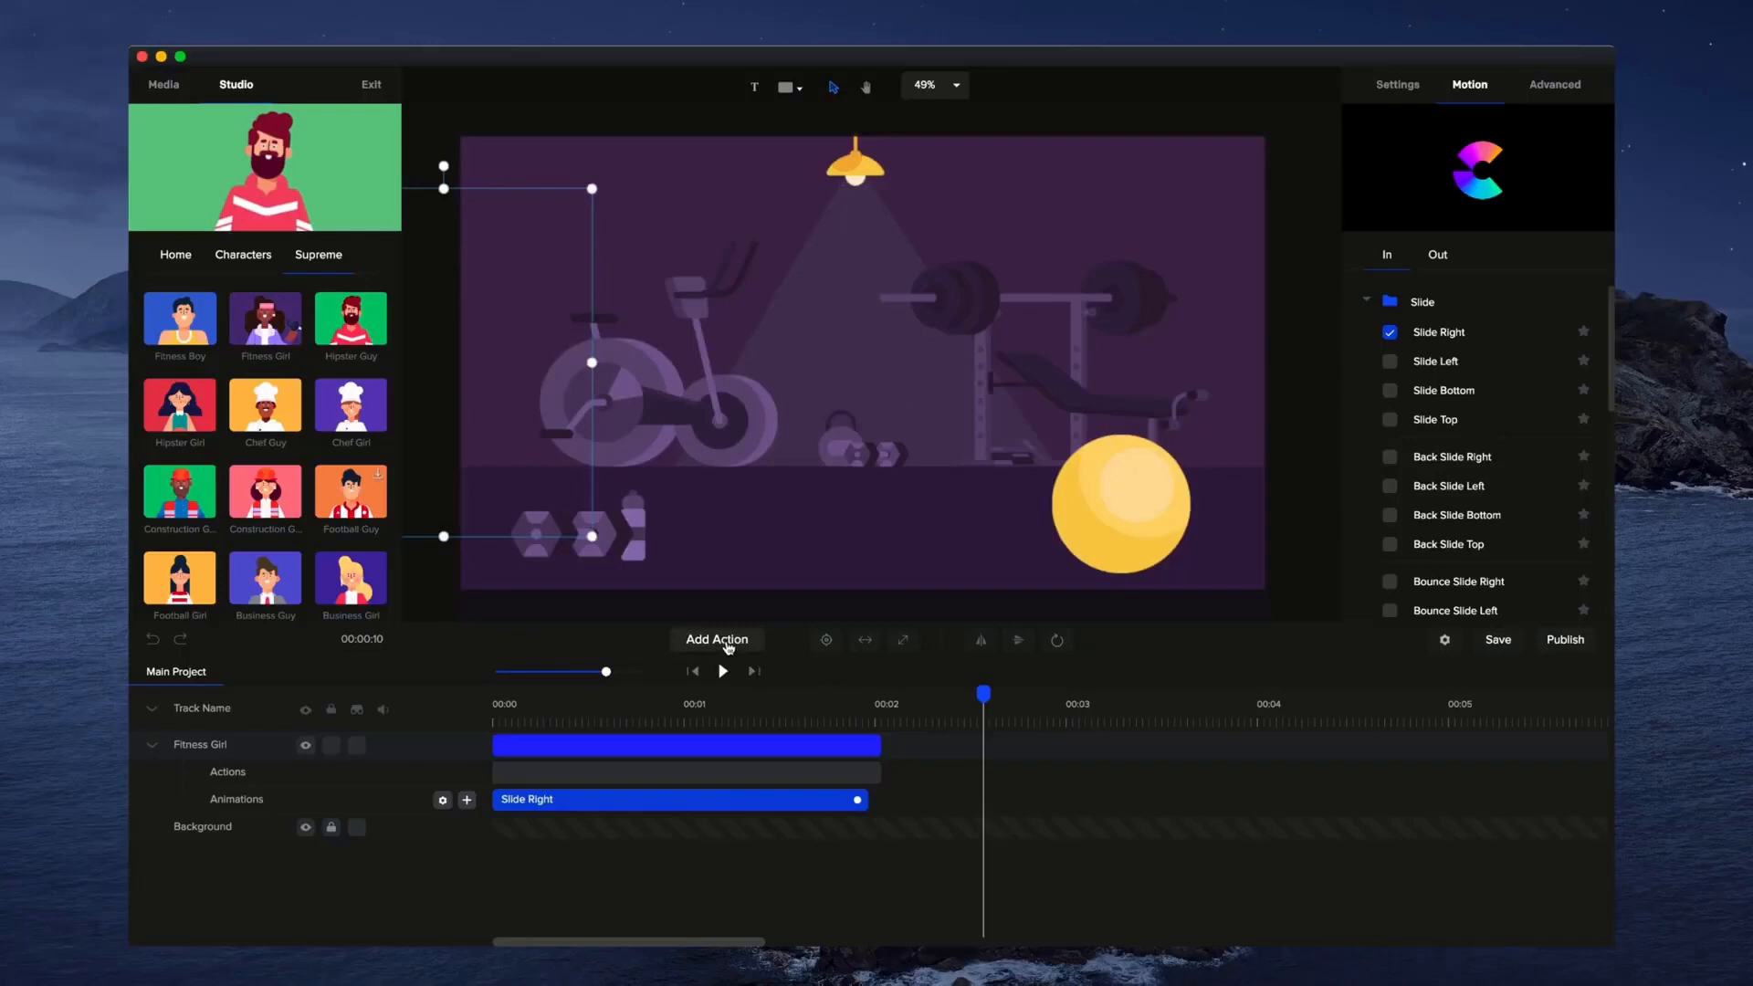
Add a Wave action to the Fitness Girl after her walk-in.
{"action": "left_click", "coordinate": [729, 643]}
{"action": "scroll", "coordinate": [771, 555], "scroll_direction": "down", "scroll_amount": 2}
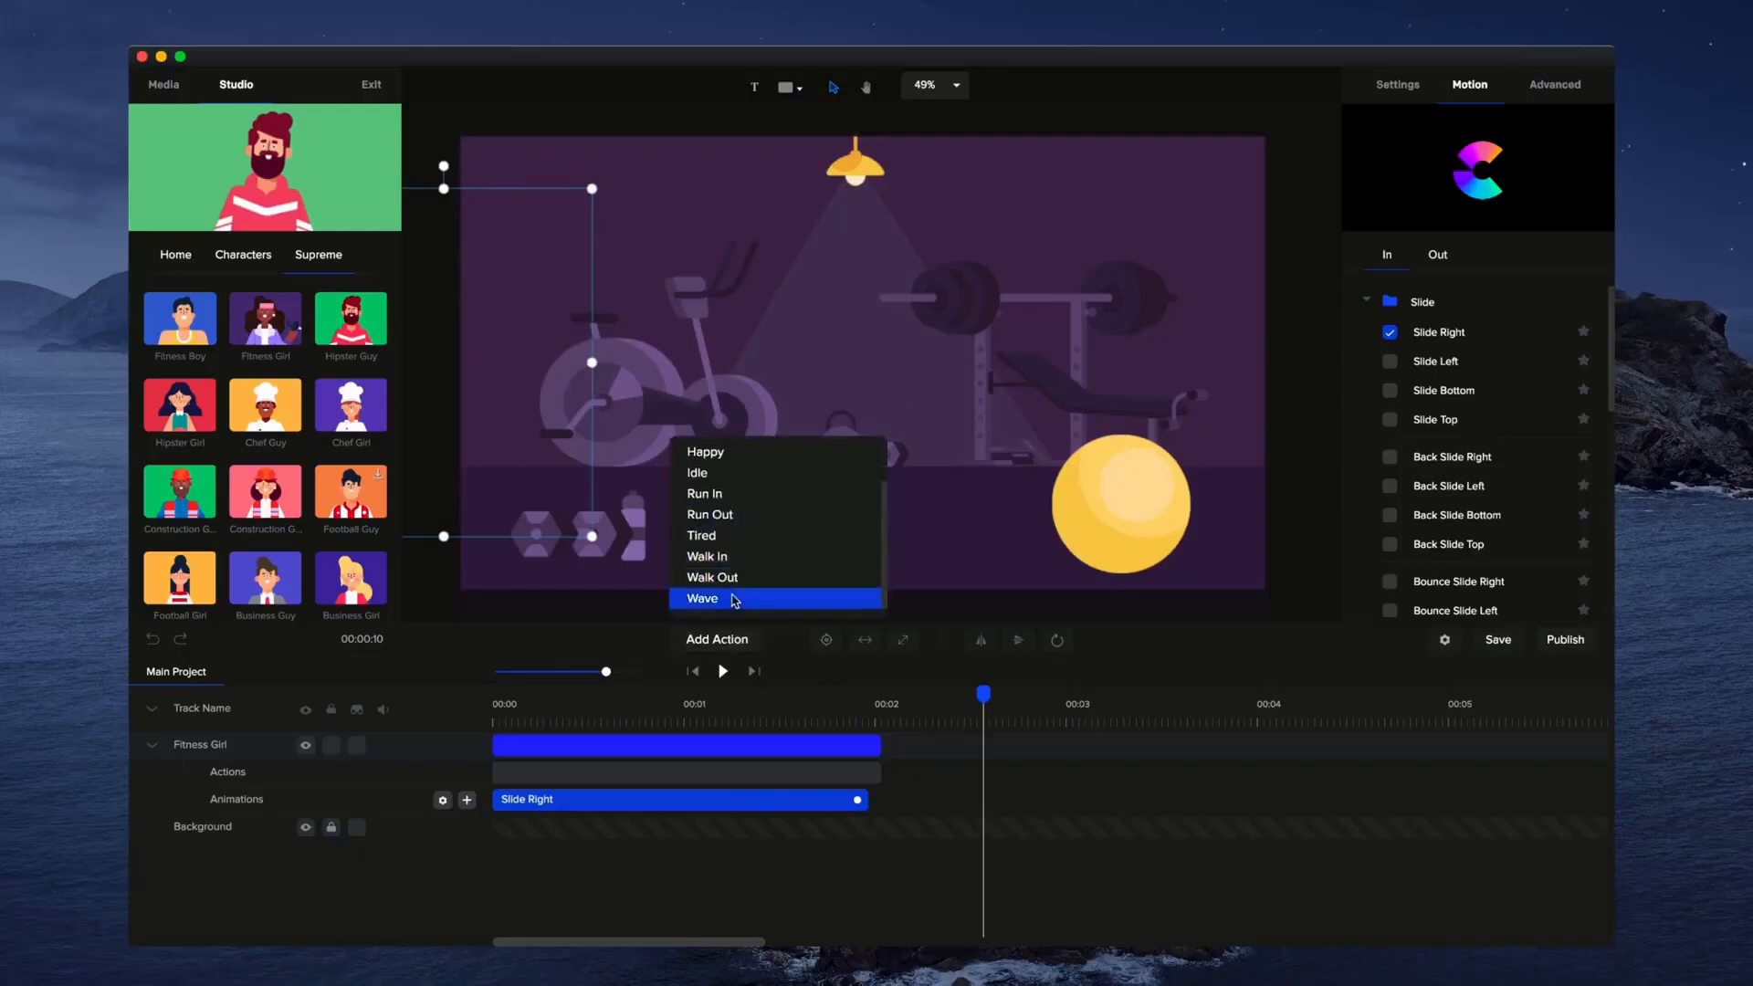
{"action": "left_click", "coordinate": [733, 599]}
Set the Slide Right animation's Starting X to -1150 and play the sequence from 00:00.
{"action": "left_click_drag", "start_coordinate": [984, 693], "coordinate": [430, 716]}
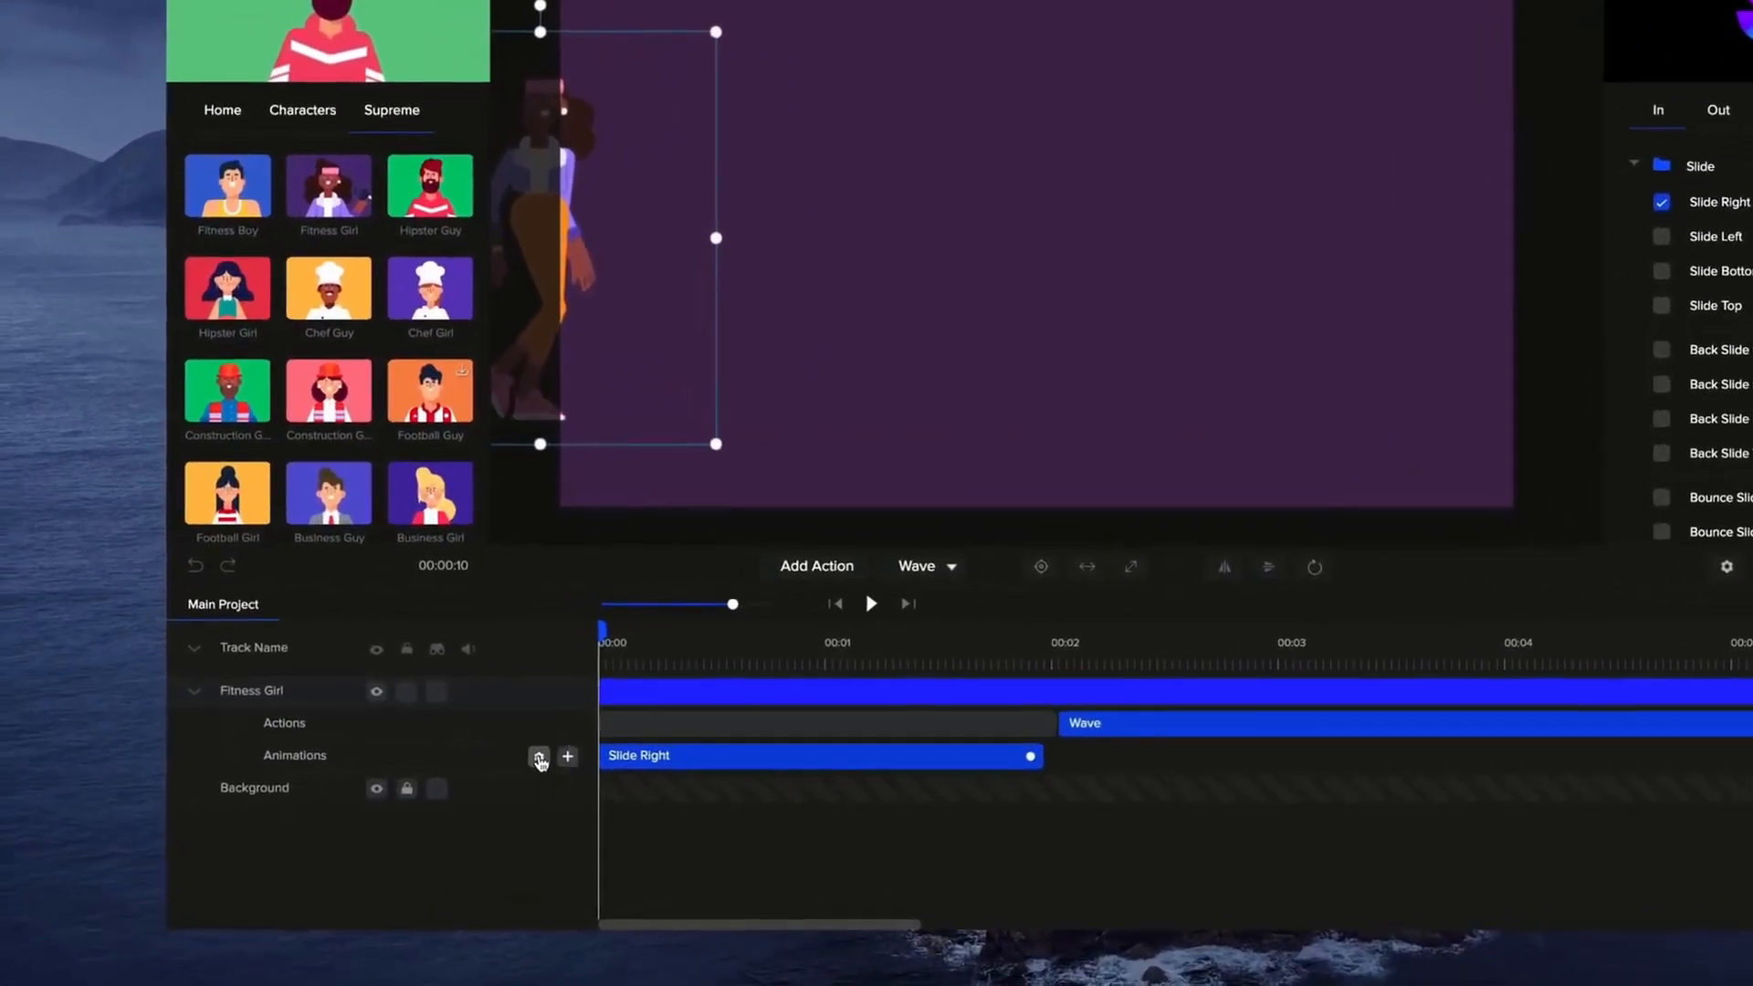
{"action": "left_click", "coordinate": [443, 802]}
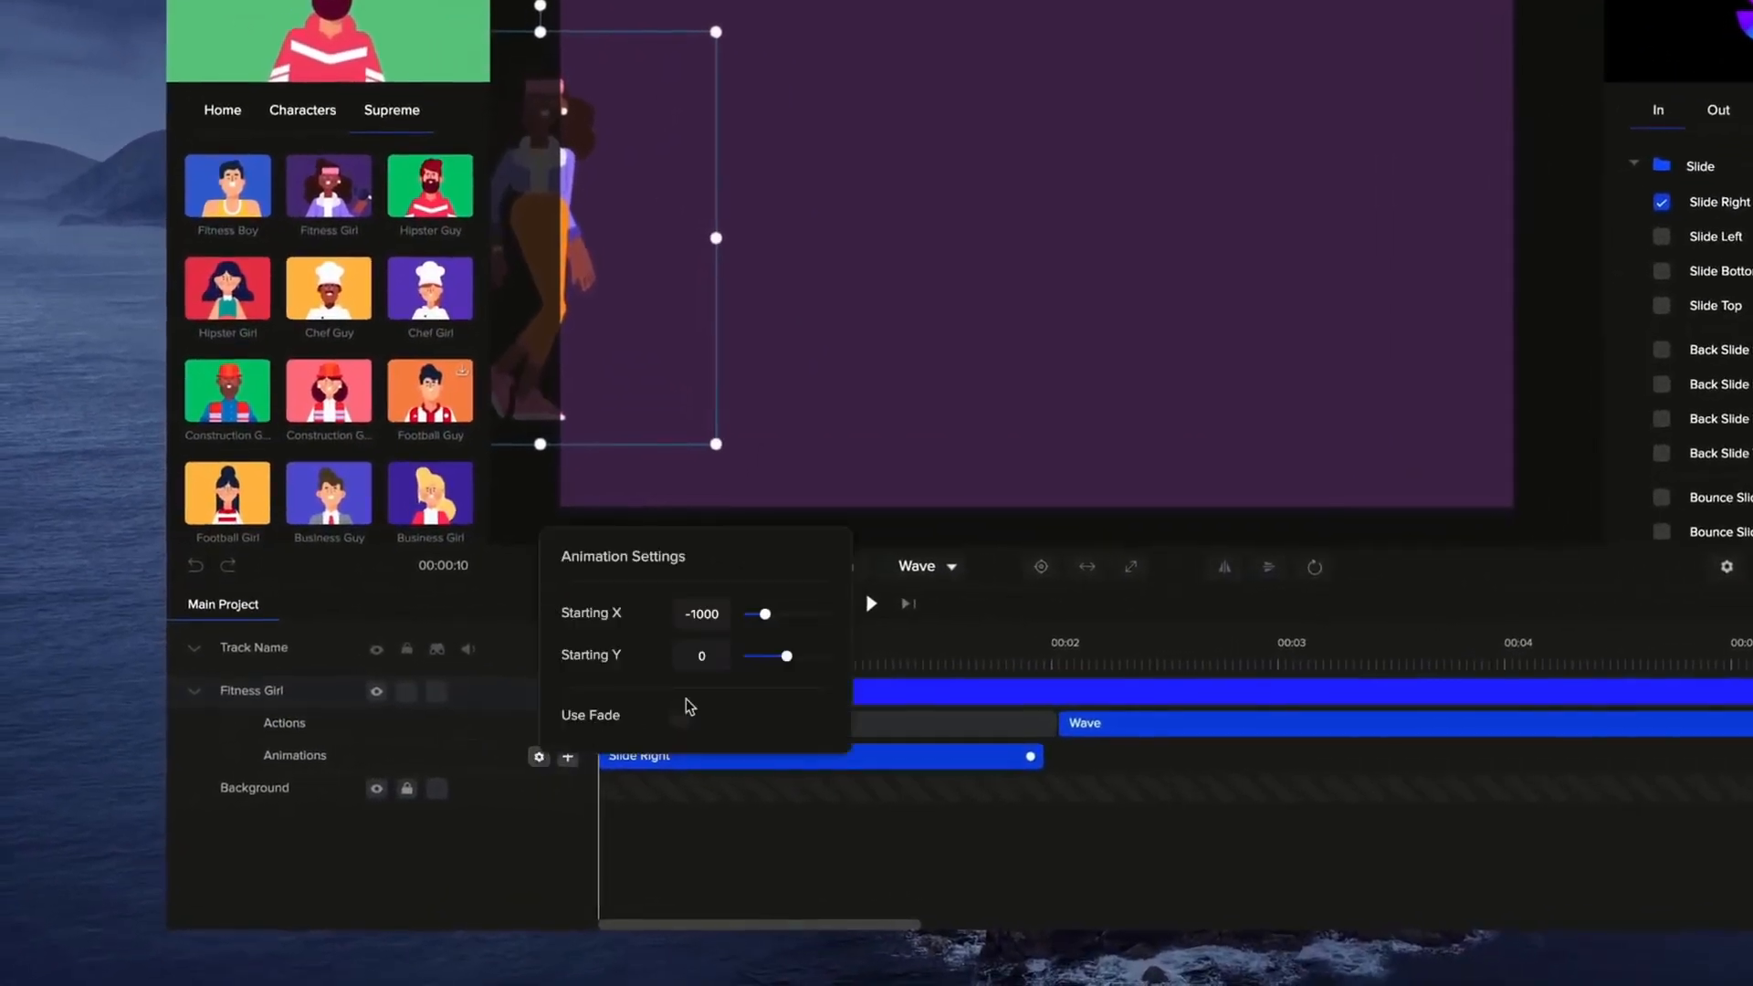
{"action": "left_click_drag", "start_coordinate": [766, 614], "coordinate": [763, 613]}
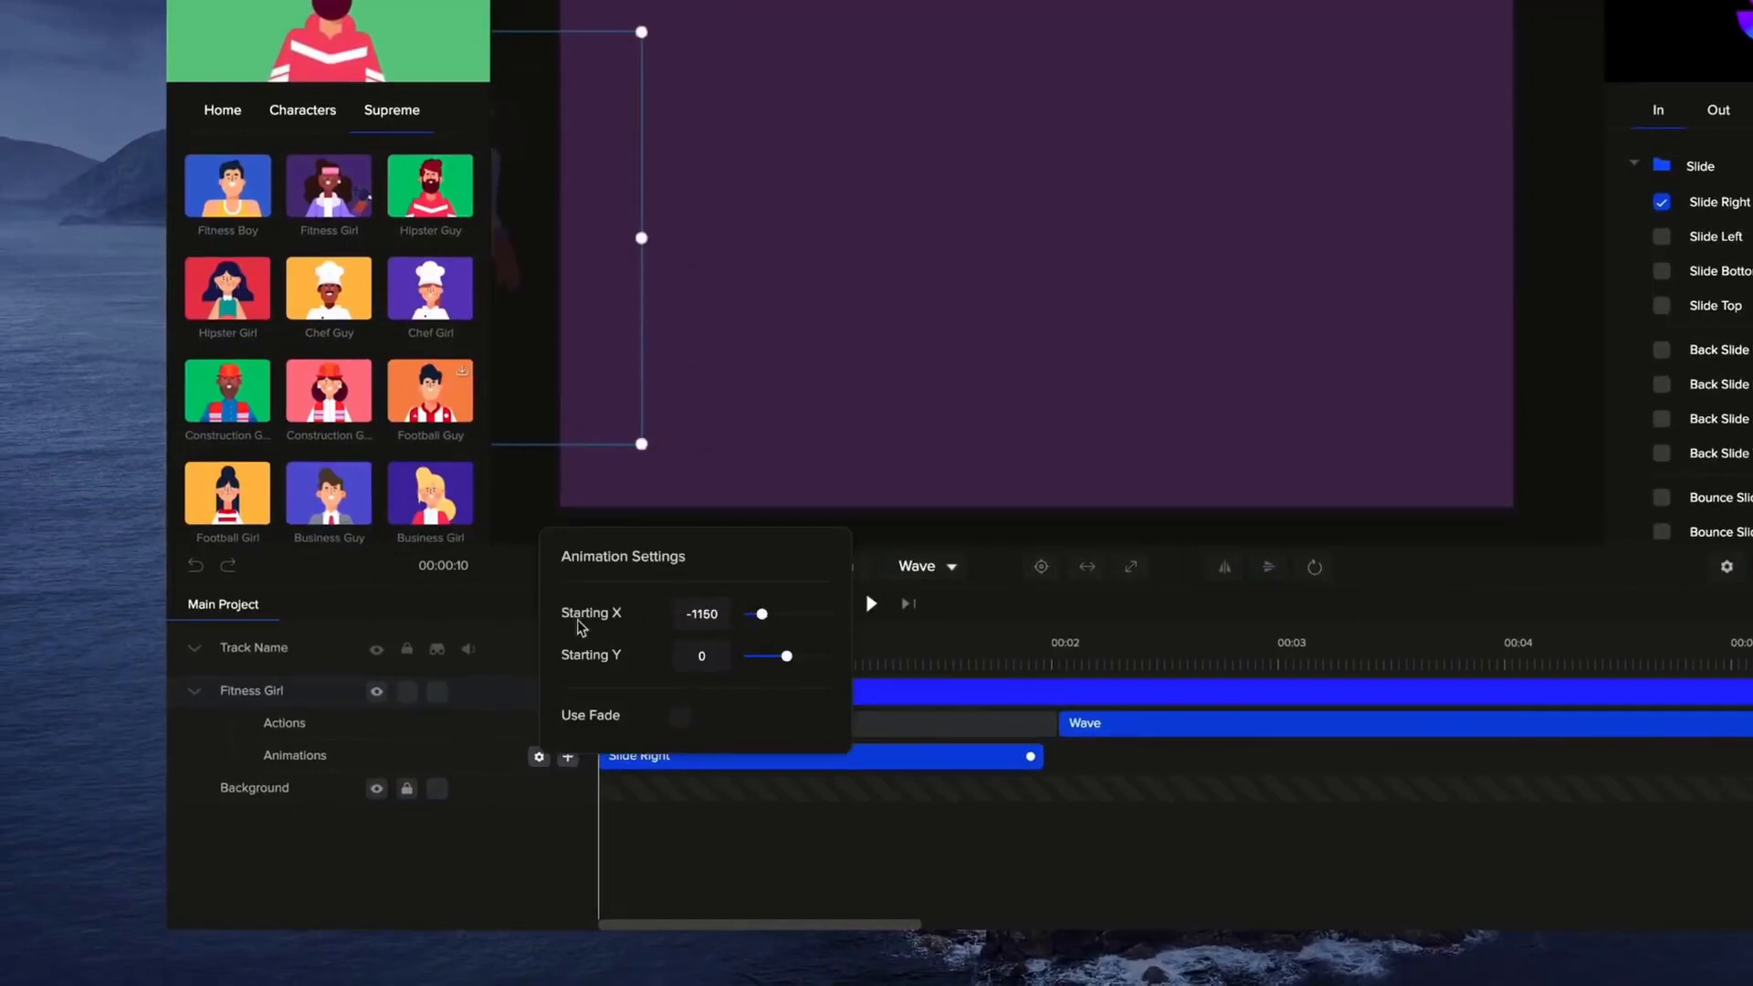
{"action": "left_click", "coordinate": [774, 863]}
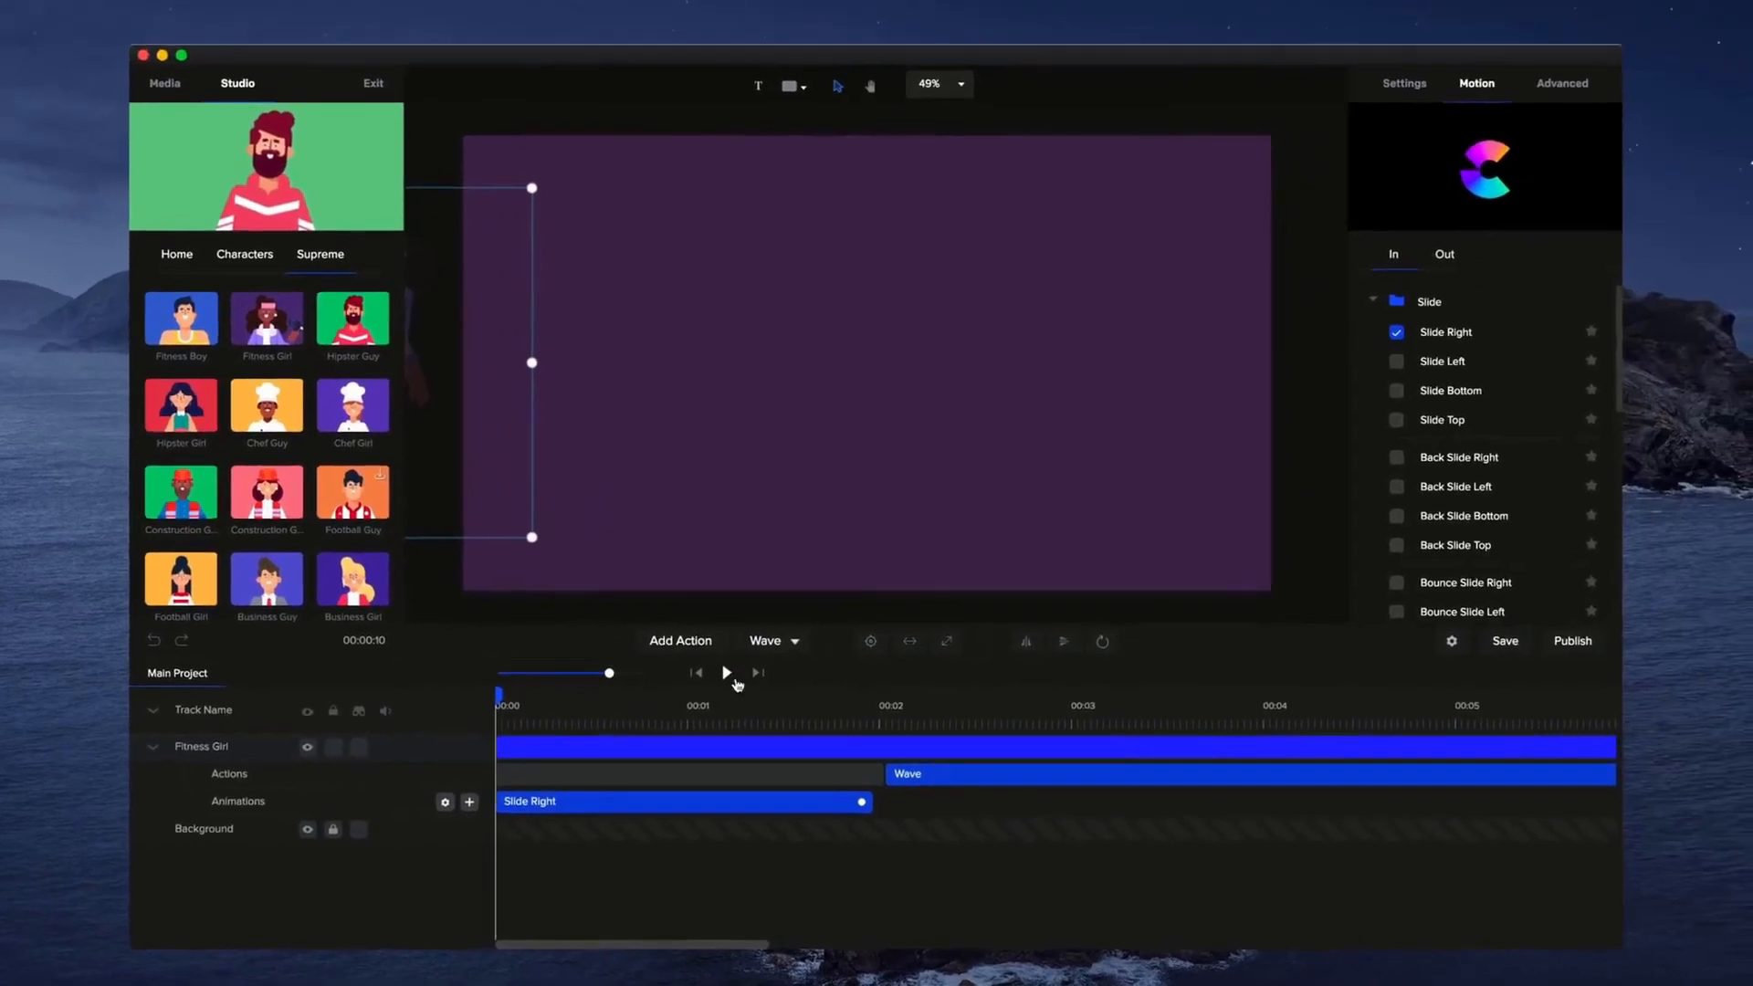
{"action": "left_click", "coordinate": [871, 603]}
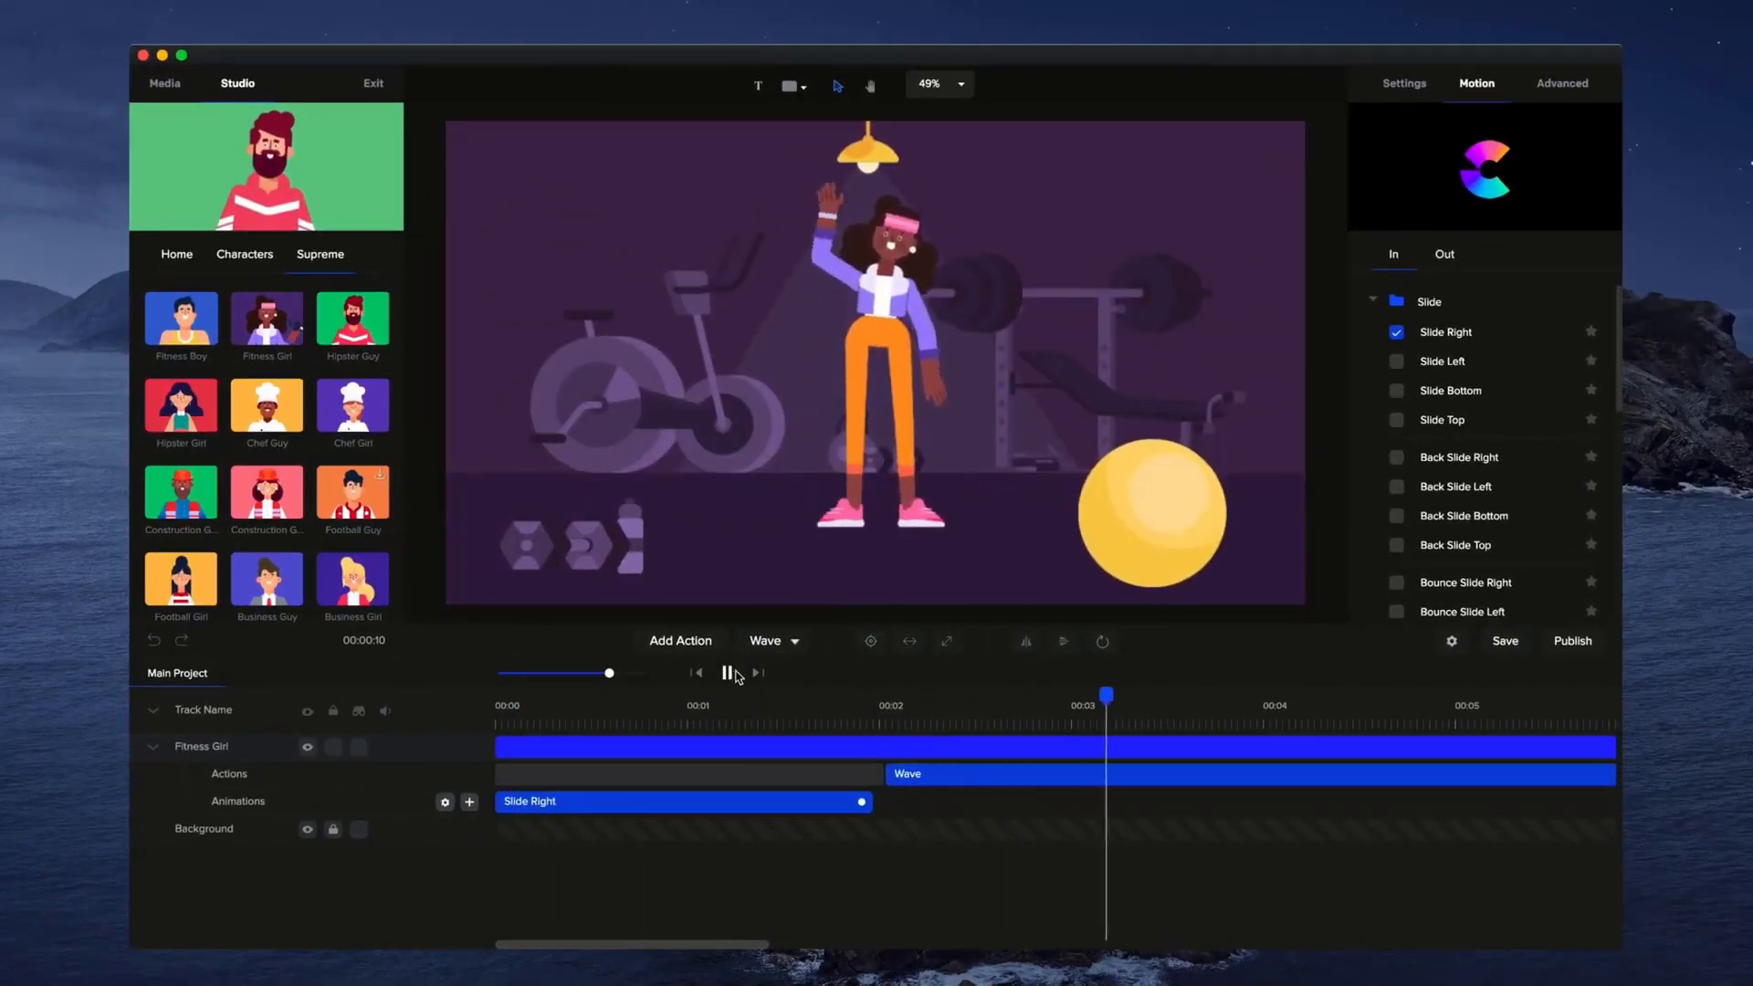
{"action": "left_click", "coordinate": [728, 674]}
Add a Walk Out action after the Wave and trim the Fitness Girl clip to end at about 00:08.
{"action": "left_click_drag", "start_coordinate": [609, 673], "coordinate": [579, 675]}
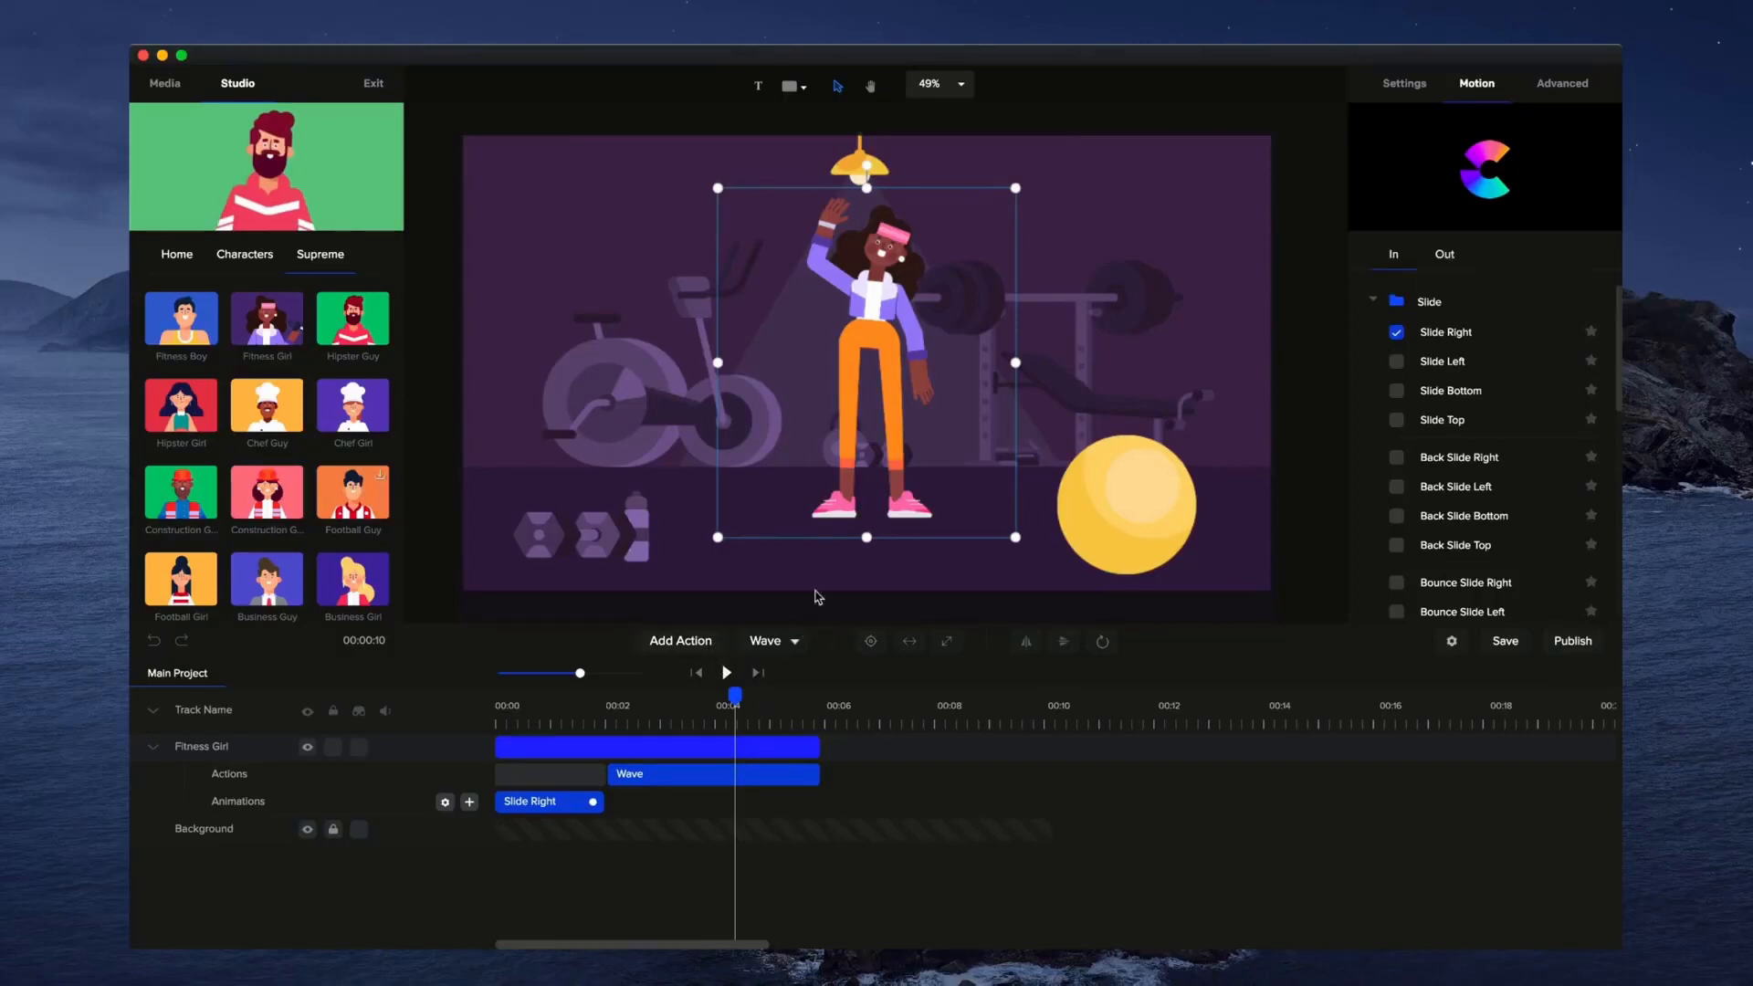
{"action": "left_click", "coordinate": [714, 647]}
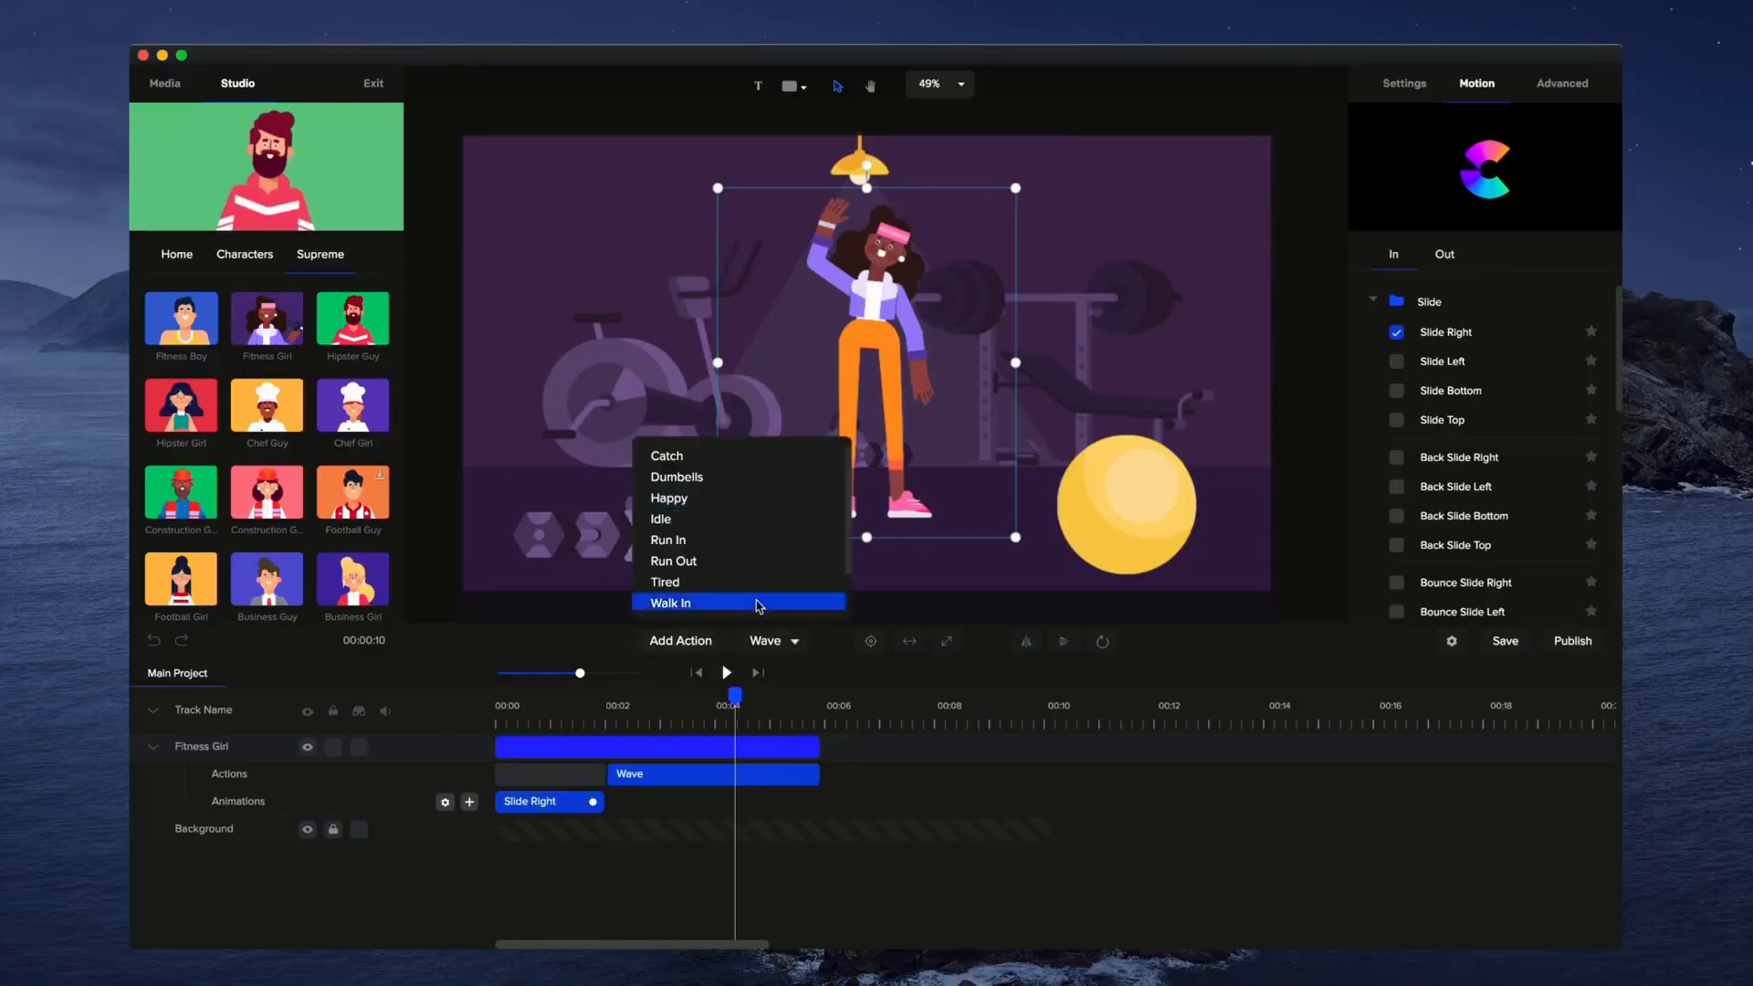
{"action": "scroll", "coordinate": [744, 589], "scroll_direction": "down", "scroll_amount": 2}
{"action": "left_click", "coordinate": [710, 587]}
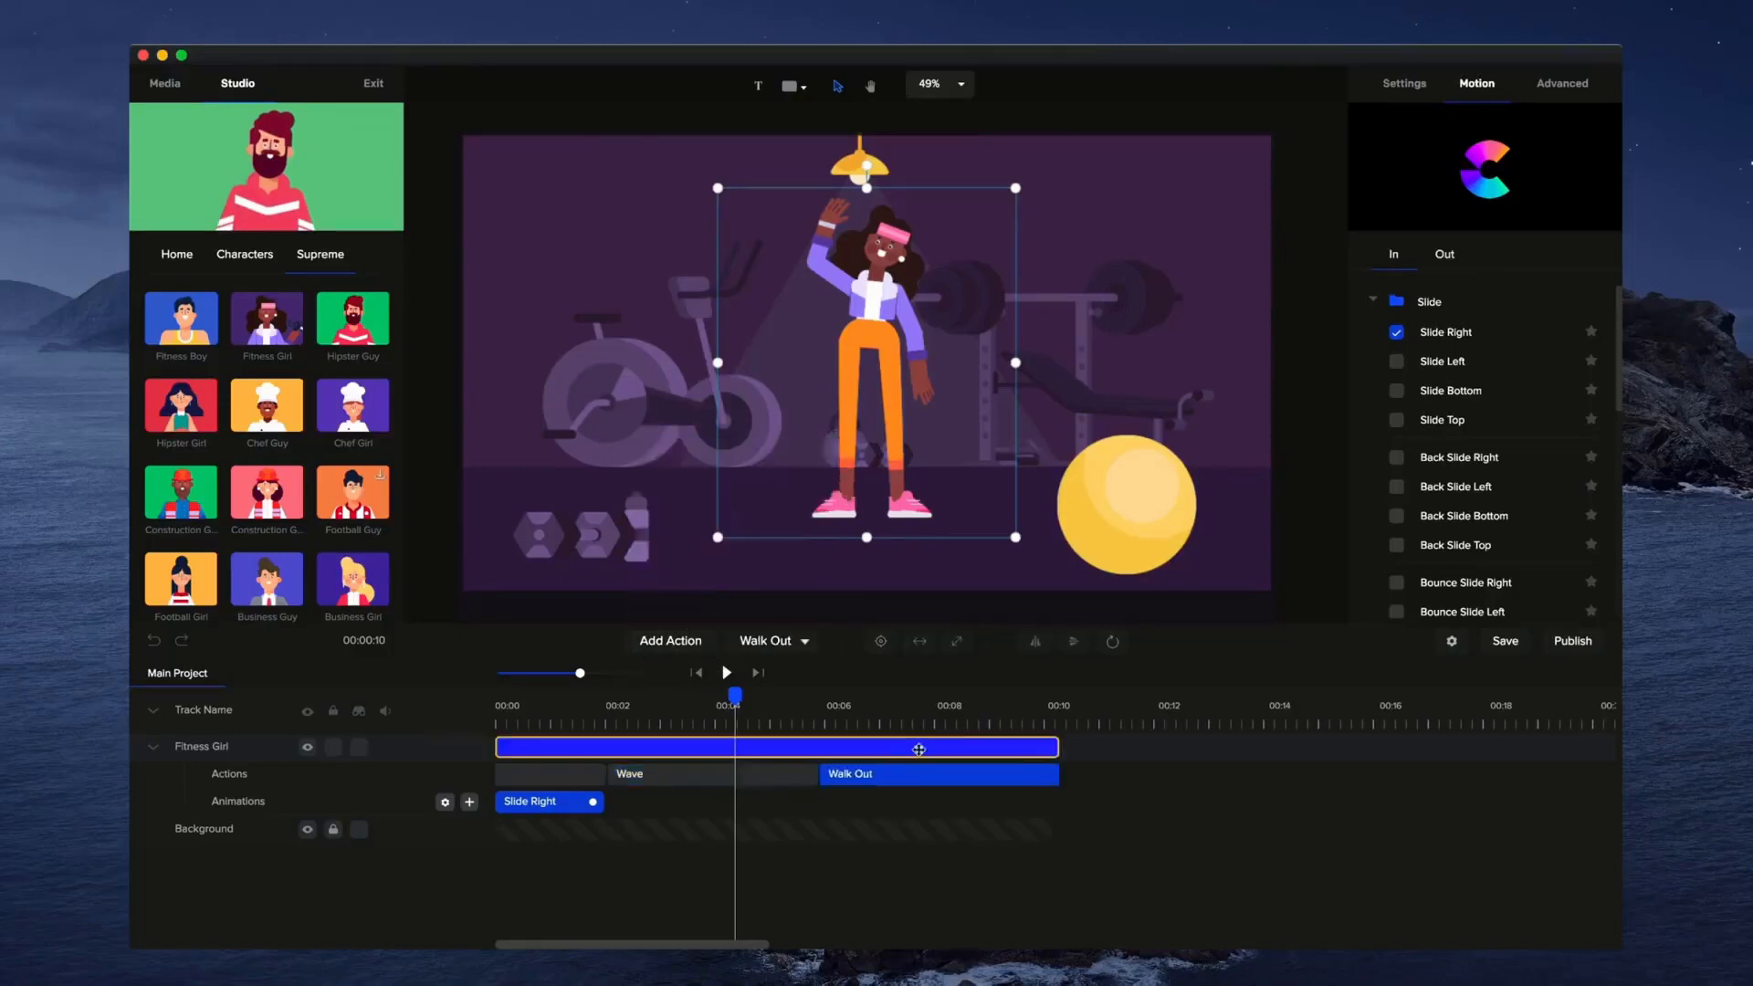
{"action": "left_click_drag", "start_coordinate": [1062, 749], "coordinate": [941, 750]}
Add a custom animation with Position enabled to the Fitness Girl shortly after 00:06, once her walk-out has begun.
{"action": "left_click", "coordinate": [818, 708]}
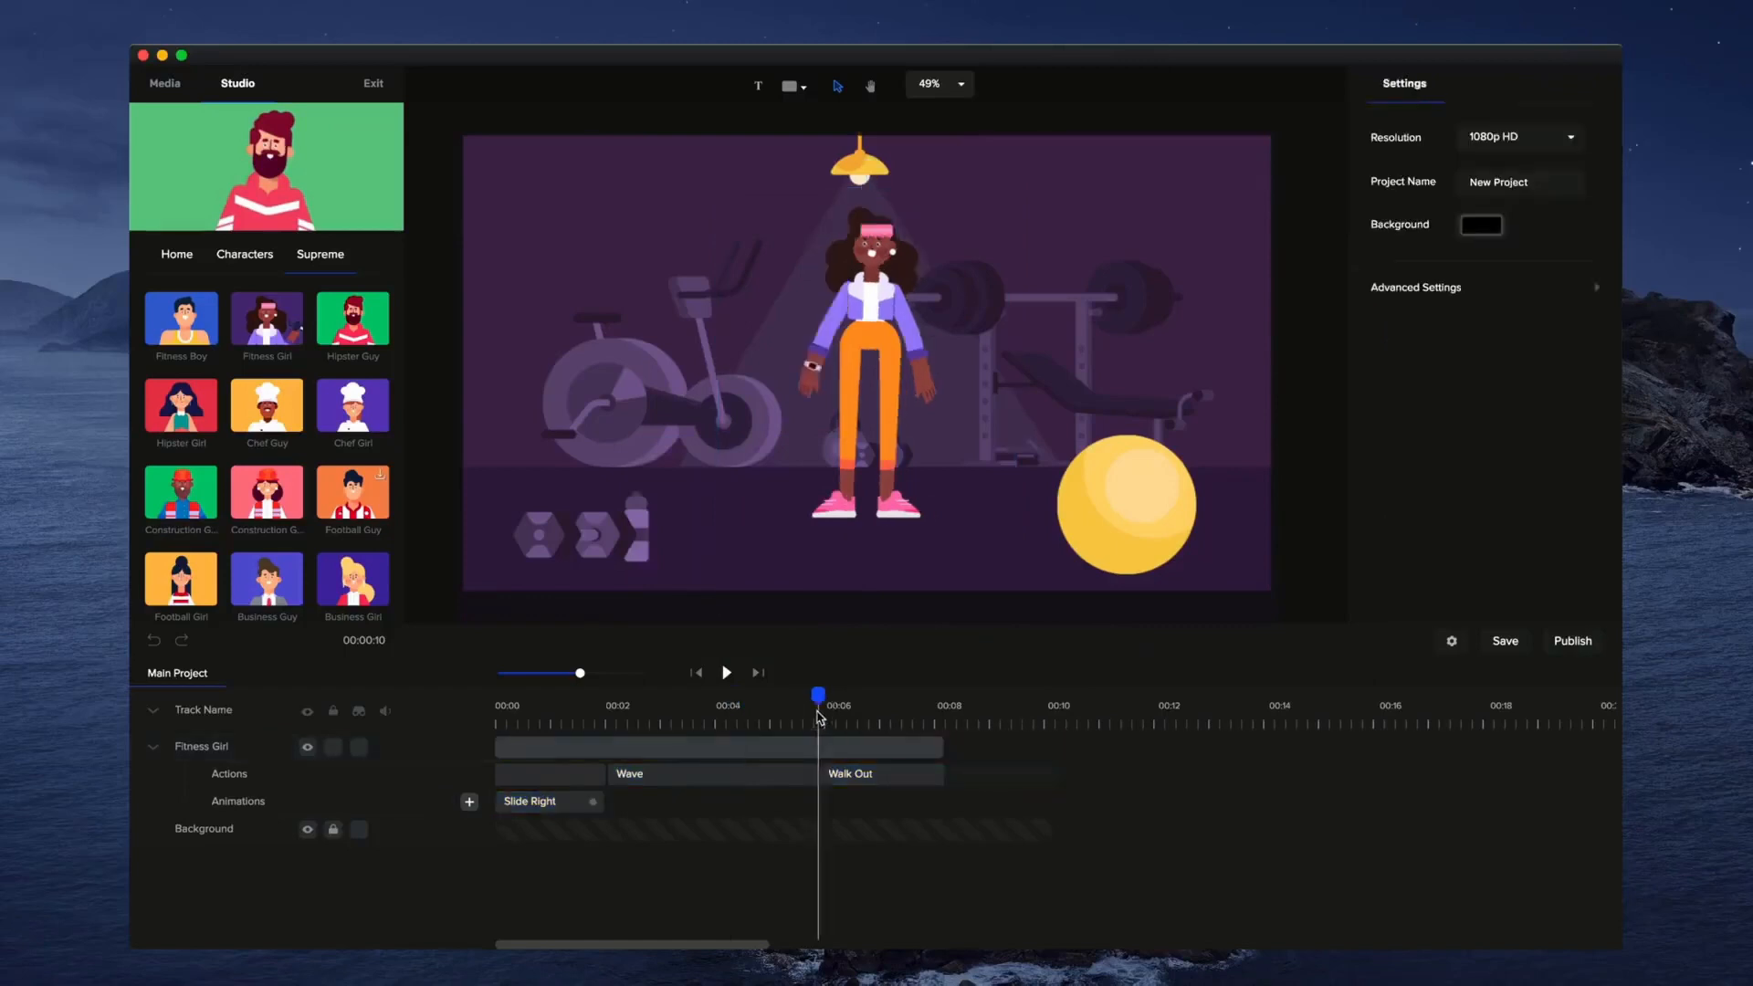
{"action": "left_click_drag", "start_coordinate": [580, 674], "coordinate": [599, 675]}
{"action": "left_click_drag", "start_coordinate": [815, 700], "coordinate": [863, 700]}
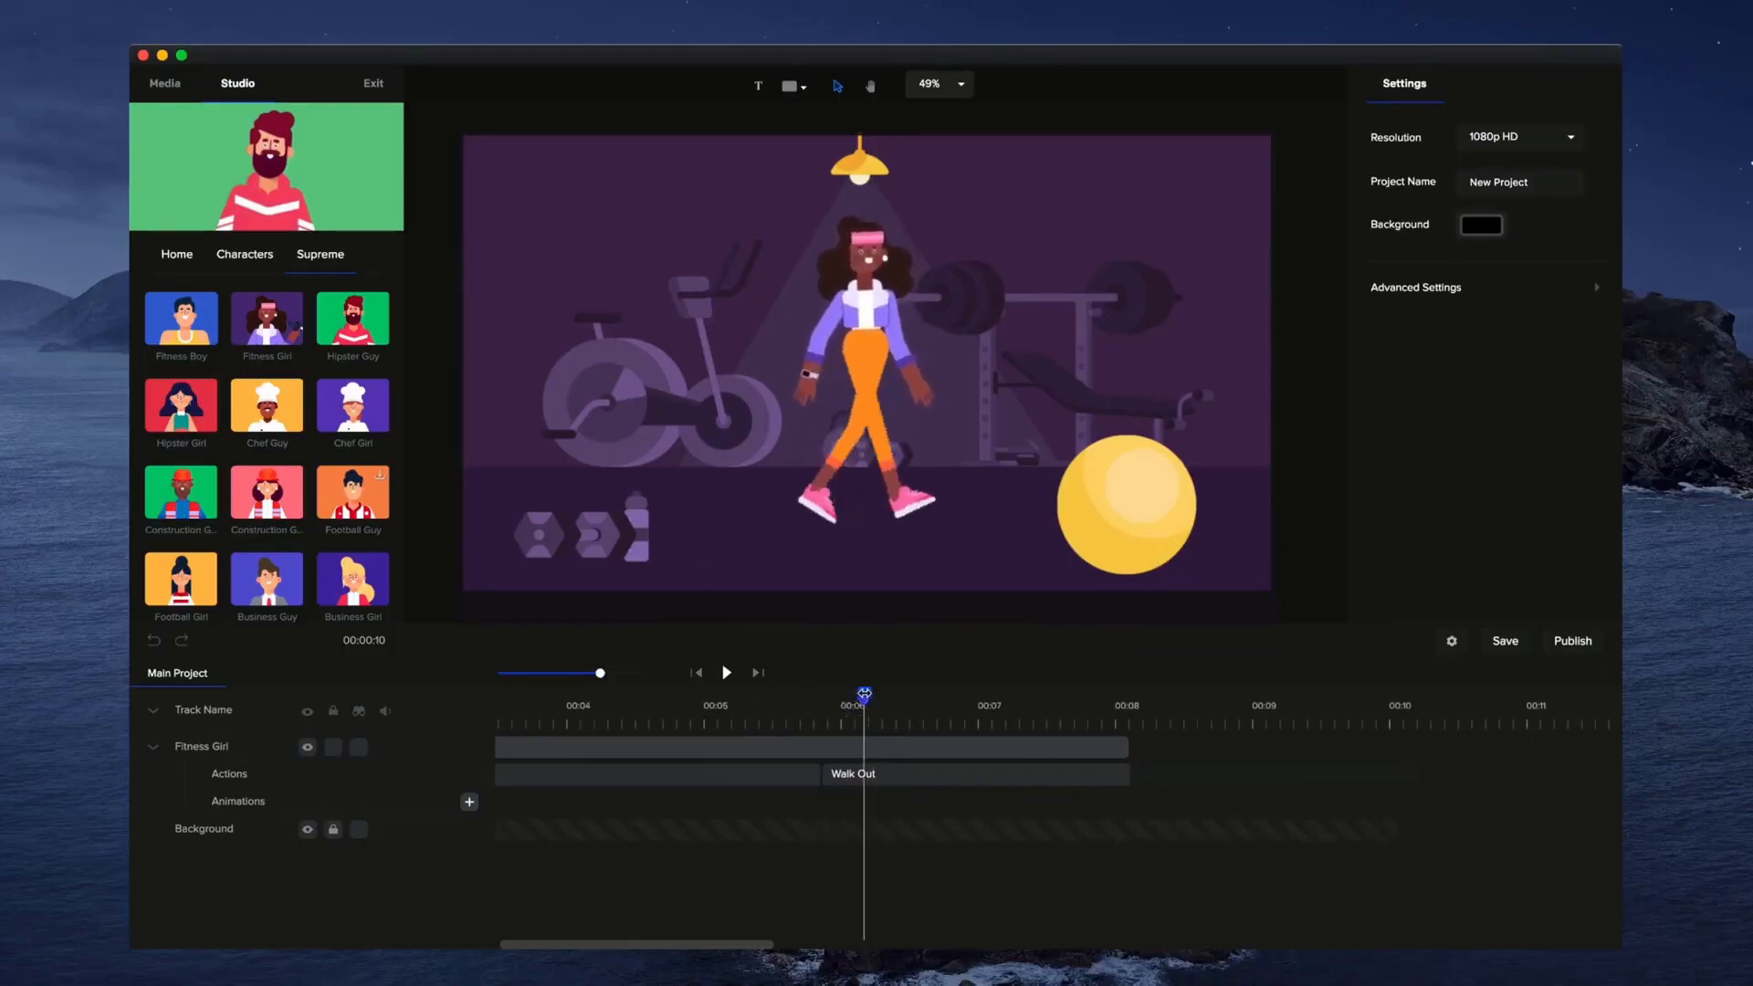
{"action": "left_click", "coordinate": [468, 803]}
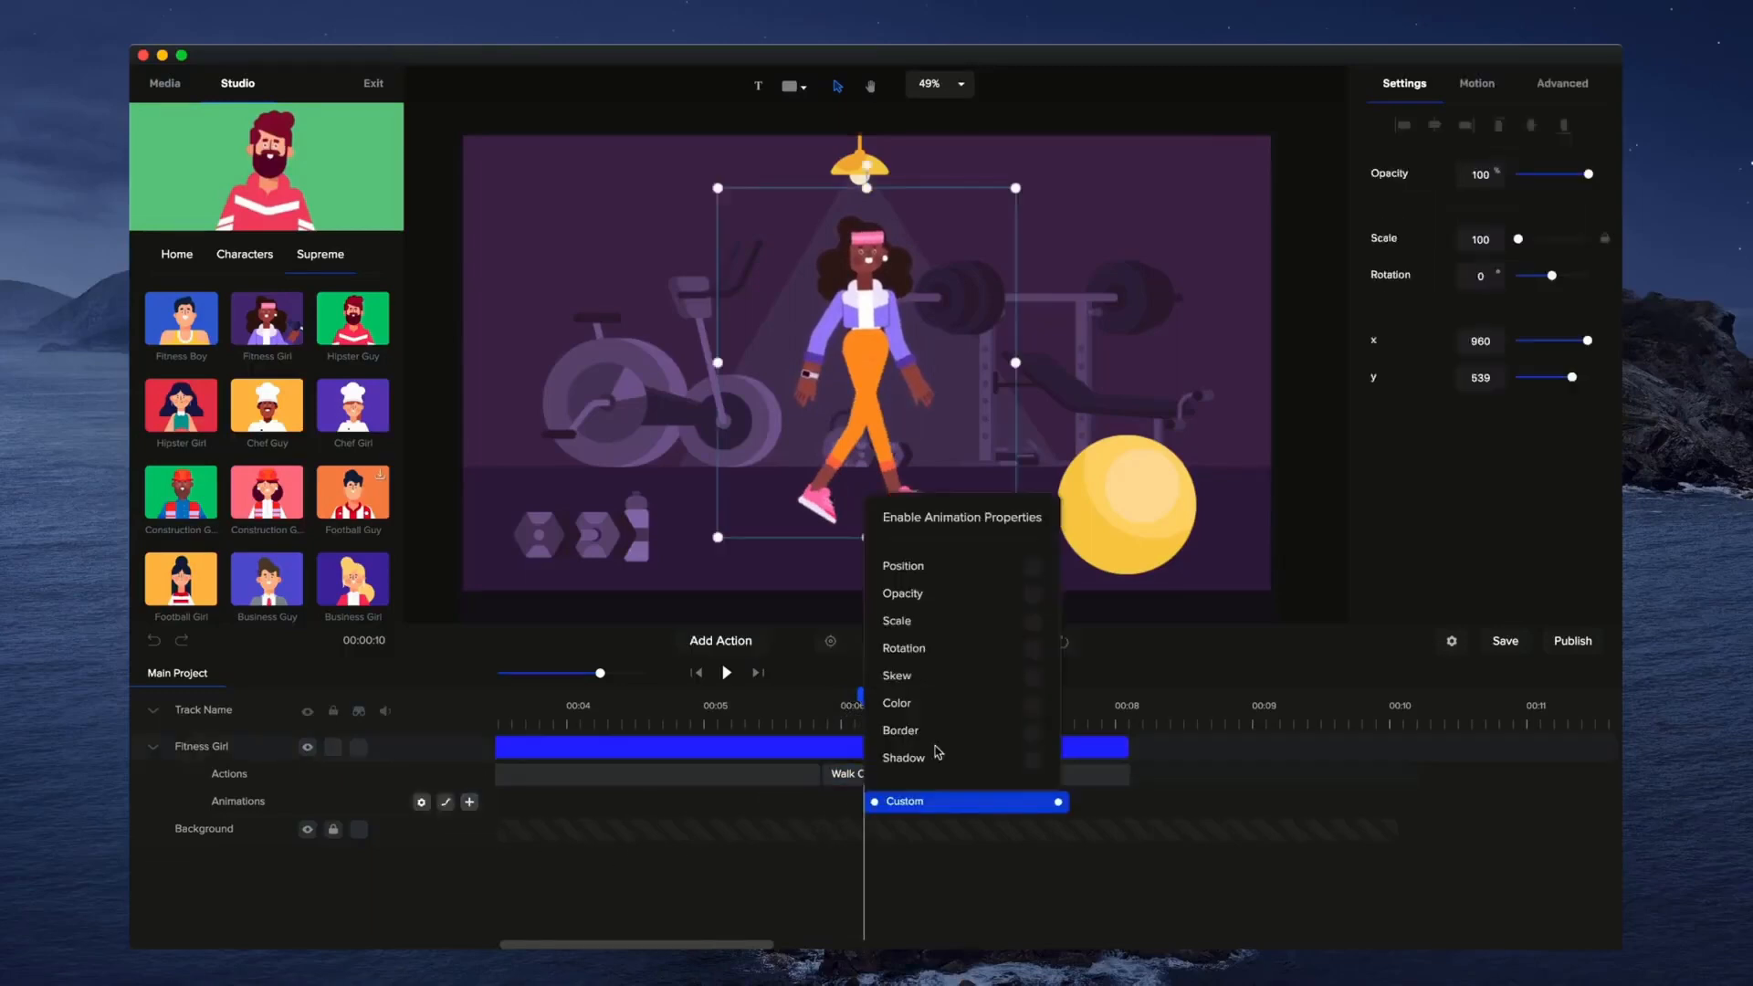
{"action": "left_click", "coordinate": [1032, 567]}
{"action": "left_click", "coordinate": [1097, 829]}
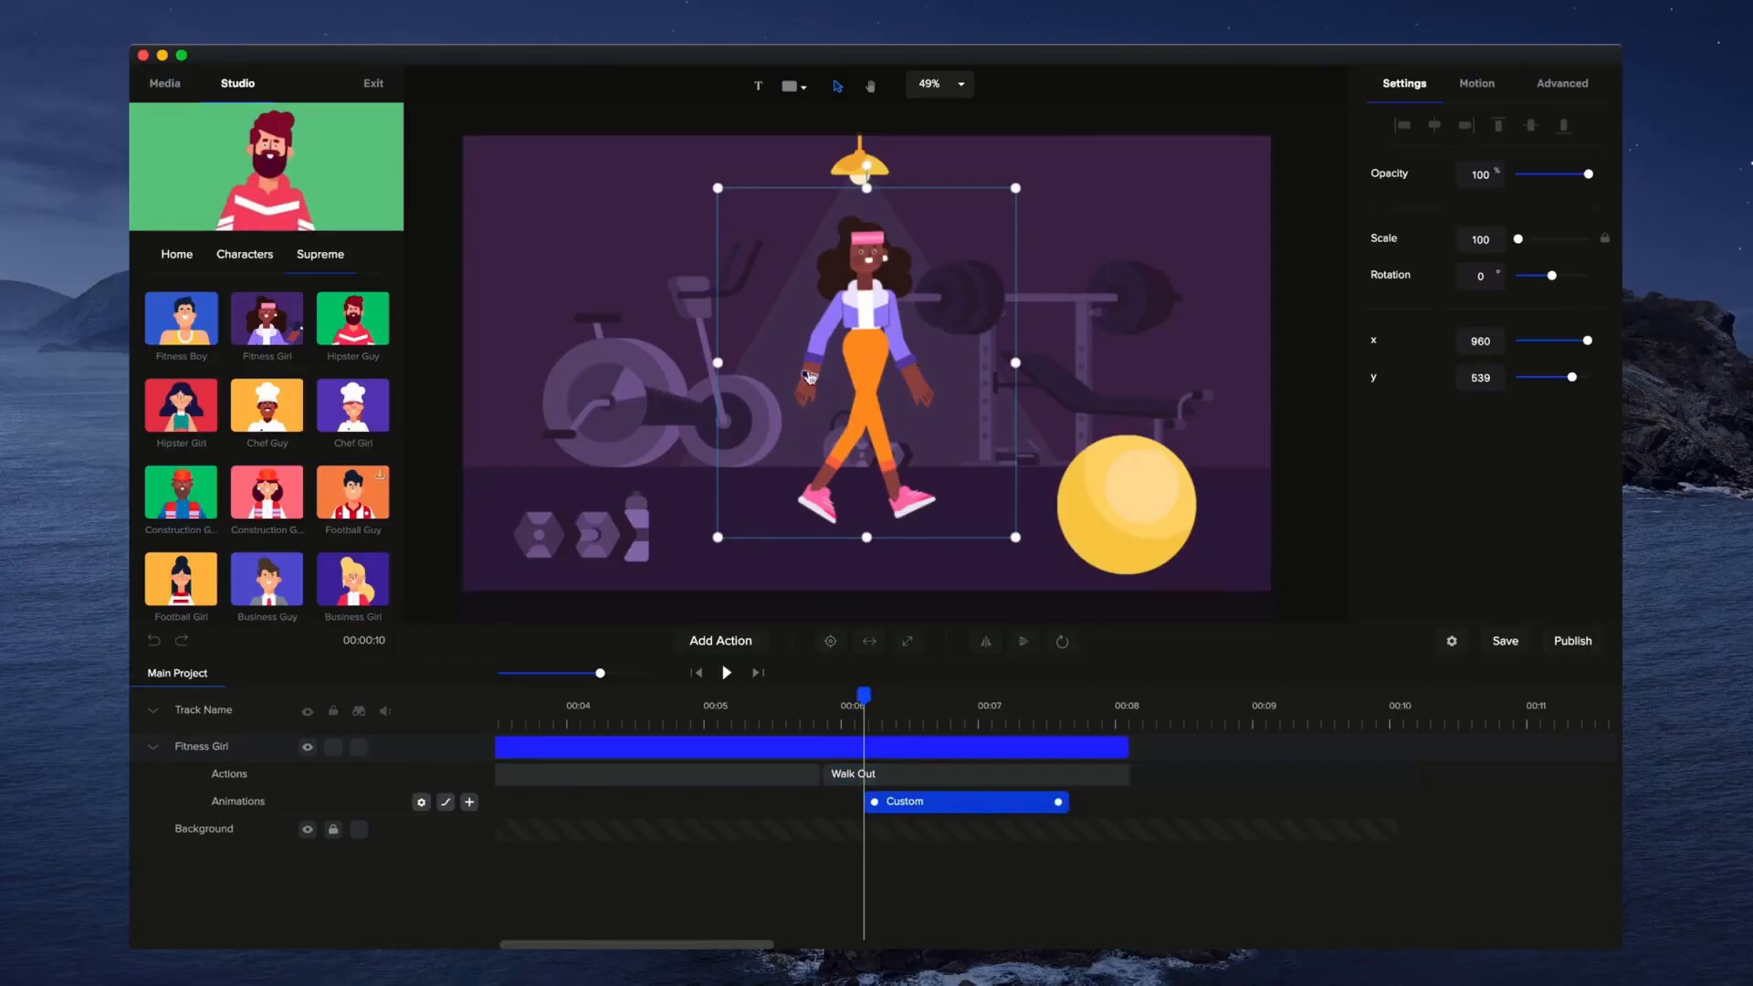
At about 00:07.6, just past the end of the custom animation, place the Fitness Girl beyond the canvas's right edge, at about x 2233, y 530.
{"action": "left_click_drag", "start_coordinate": [870, 695], "coordinate": [1083, 696]}
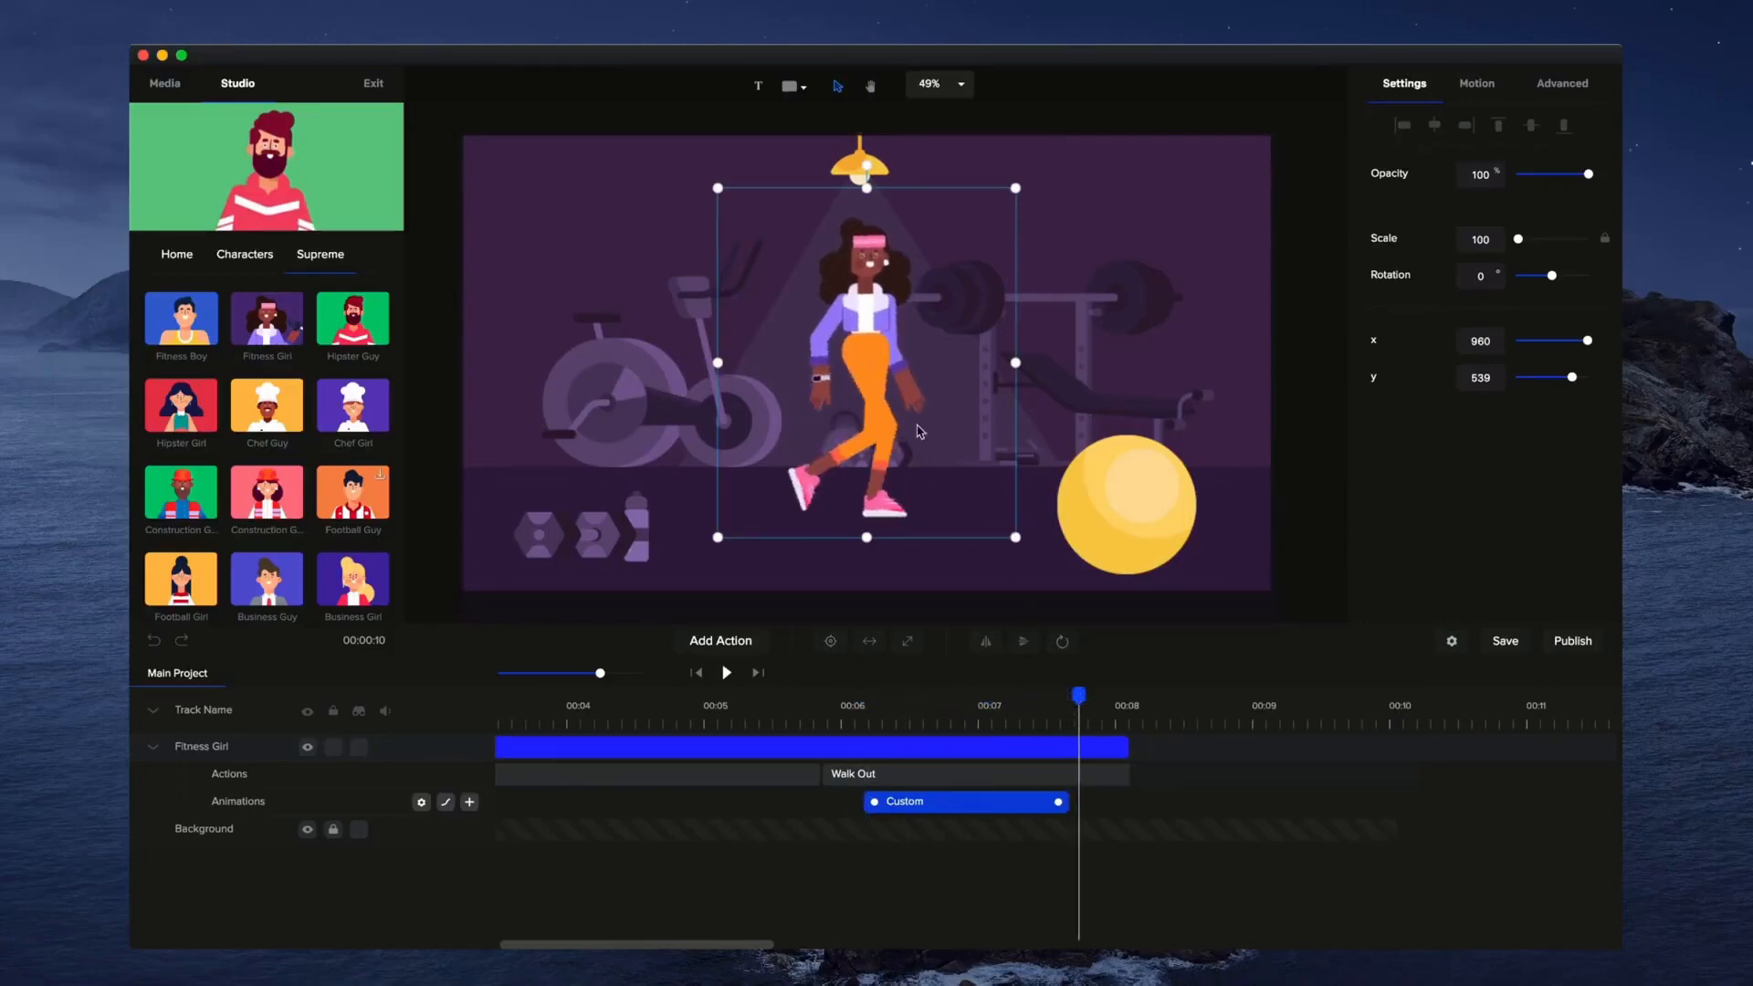
{"action": "scroll", "coordinate": [1080, 386], "scroll_direction": "down", "scroll_amount": 1}
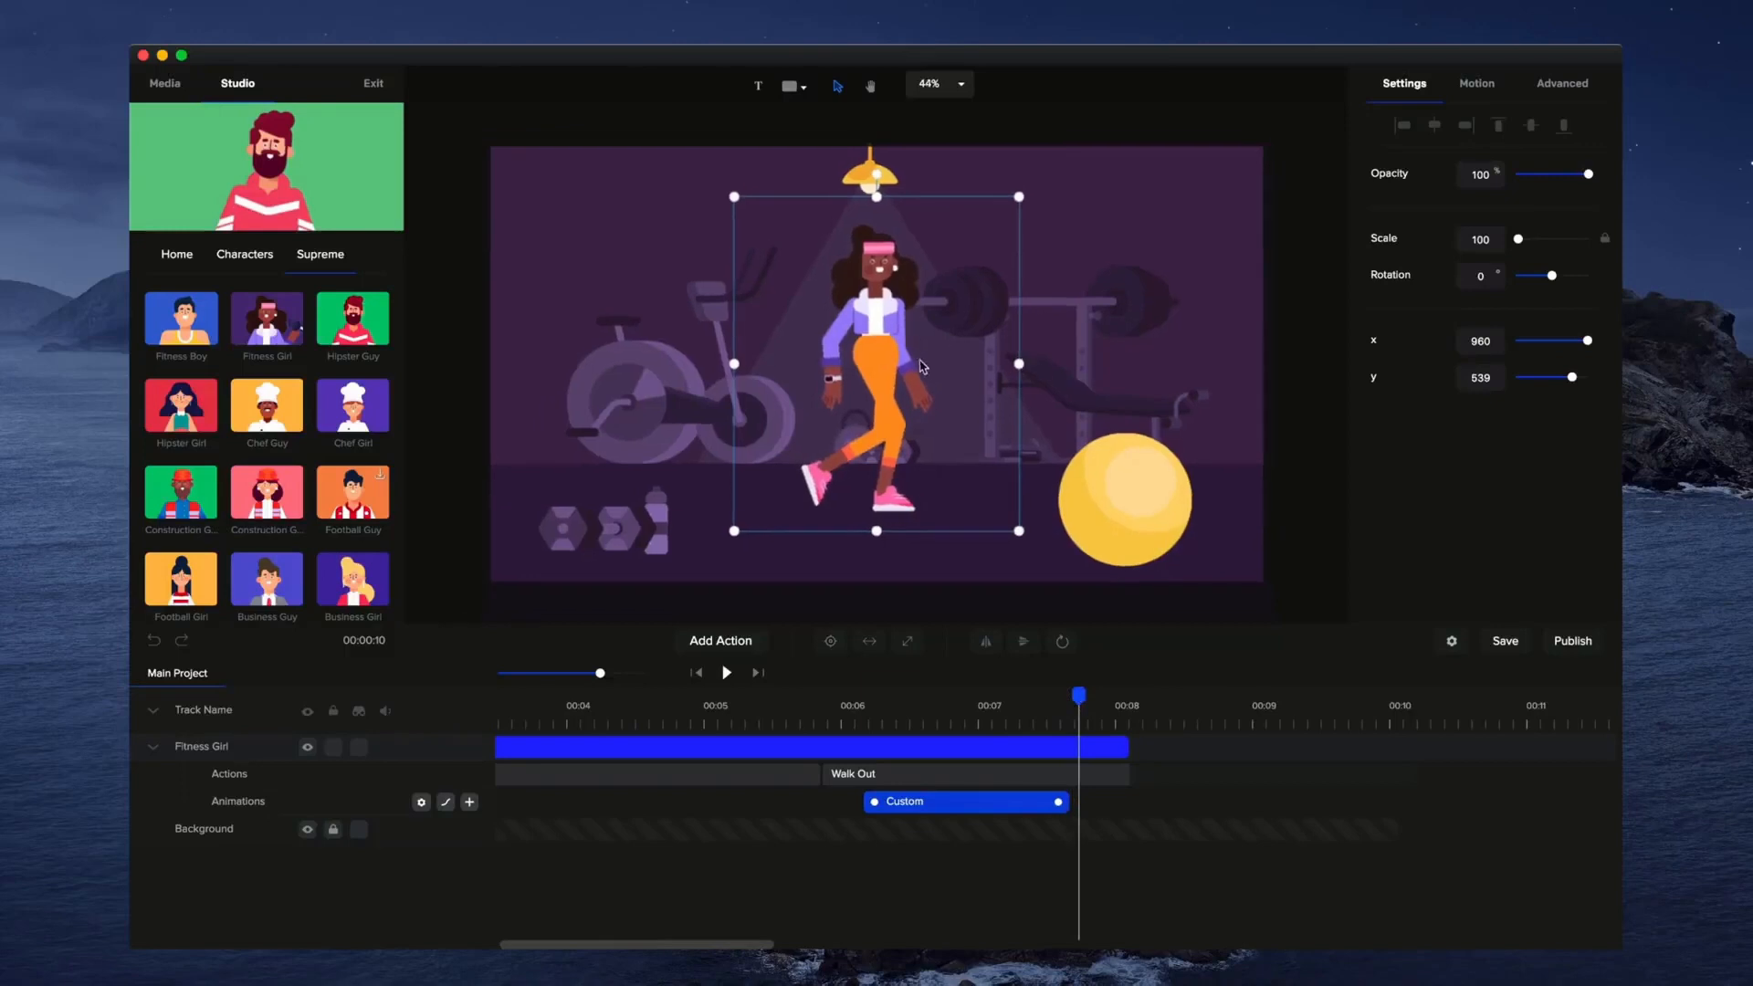
{"action": "mouse_move", "coordinate": [870, 357]}
{"action": "left_mouse_down"}
{"action": "mouse_move", "coordinate": [1335, 341]}
{"action": "mouse_move", "coordinate": [884, 354]}
{"action": "left_mouse_up"}
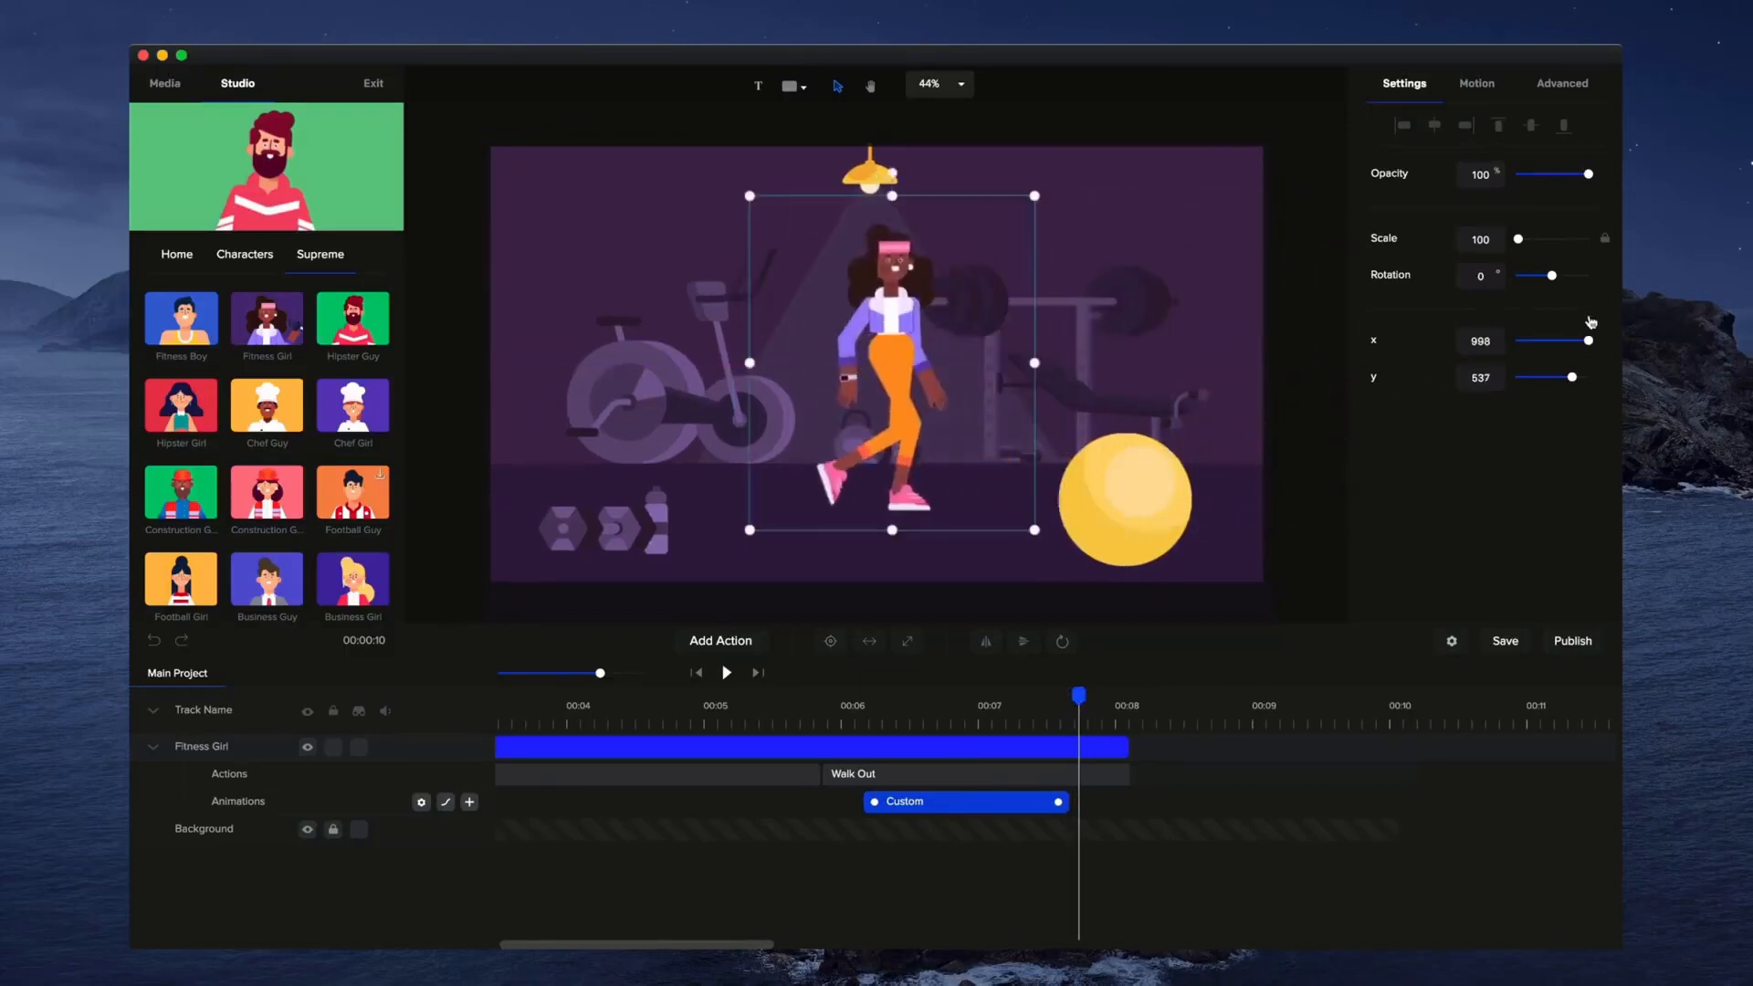
{"action": "left_click_drag", "start_coordinate": [1590, 340], "coordinate": [1604, 347]}
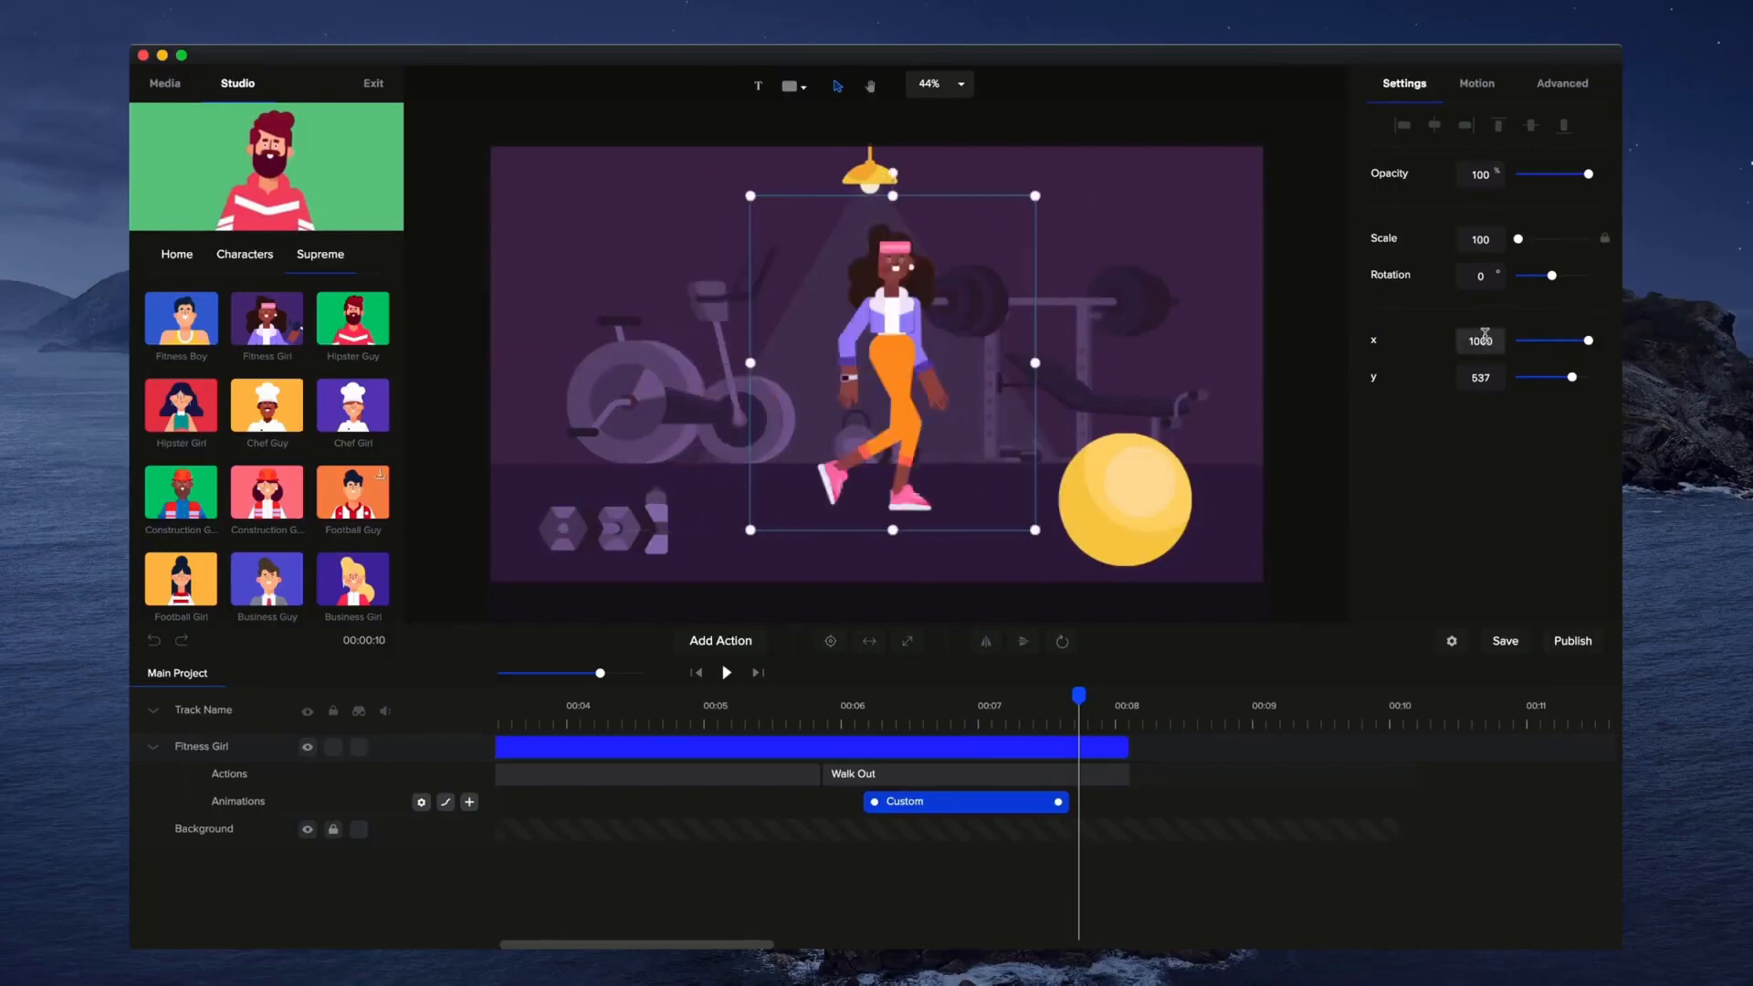
{"action": "double_click", "coordinate": [1485, 339]}
{"action": "type", "text": "3000"}
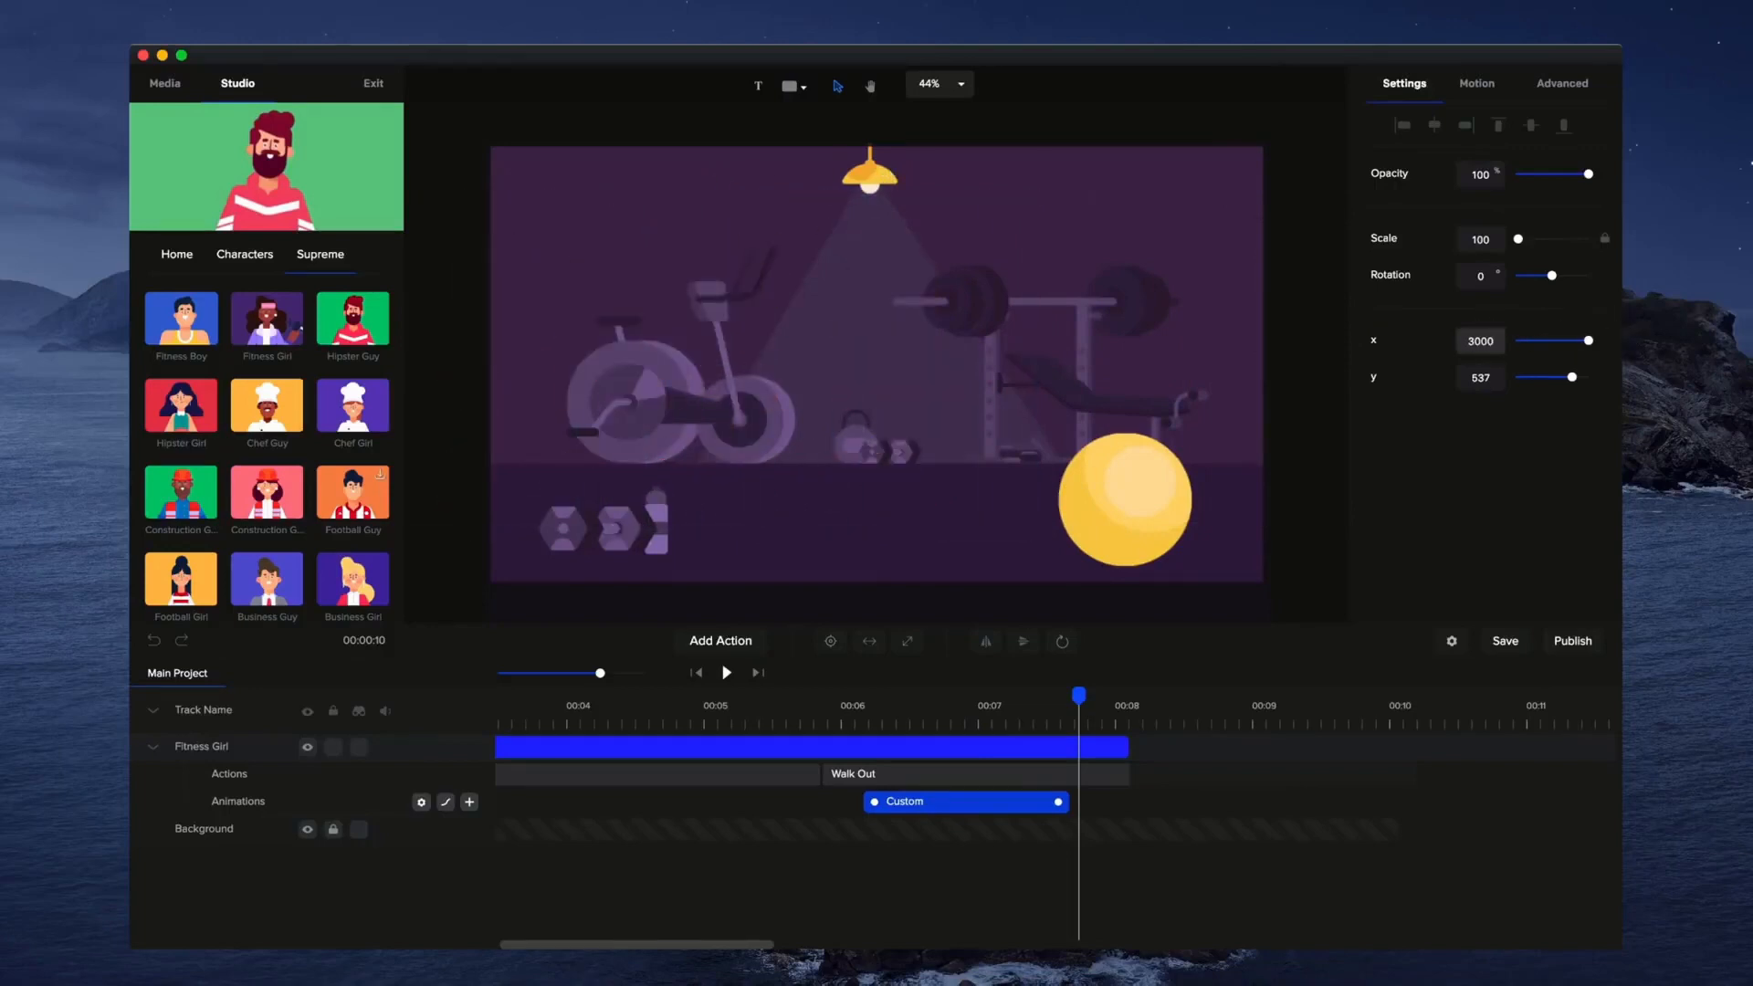
{"action": "key", "text": "BackSpace"}
{"action": "key", "text": "BackSpace"}
{"action": "key", "text": "BackSpace"}
{"action": "key", "text": "Return"}
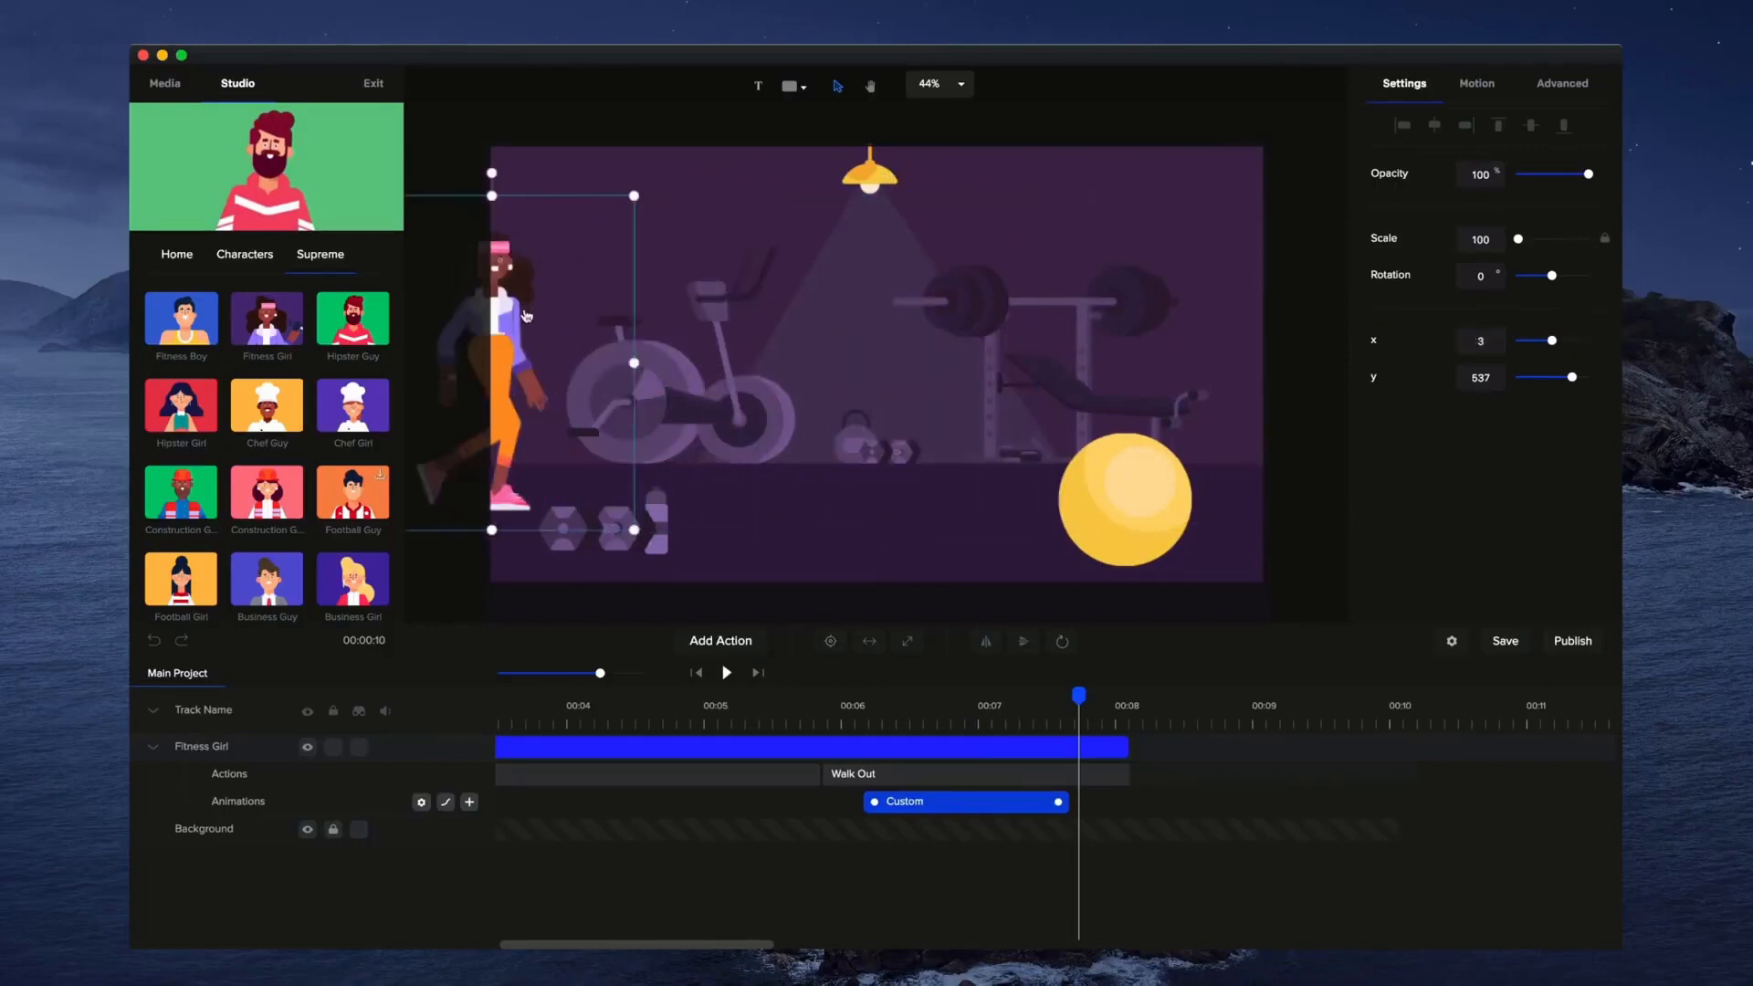
{"action": "left_click_drag", "start_coordinate": [513, 368], "coordinate": [1401, 372]}
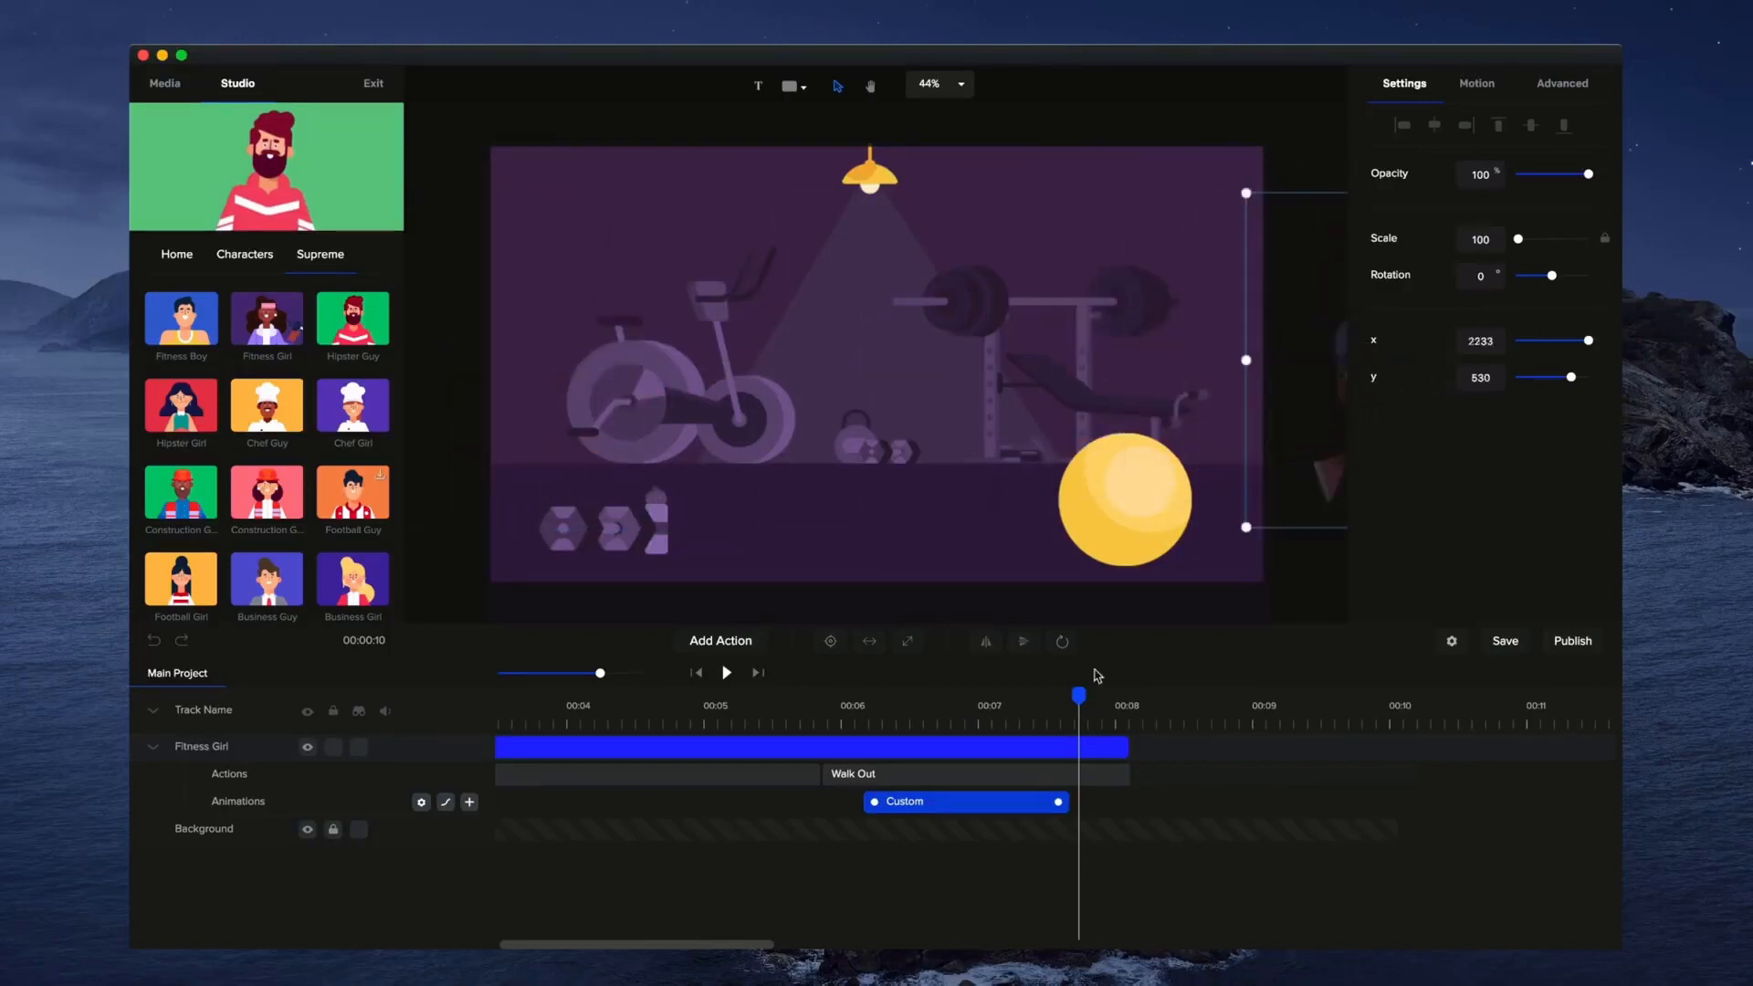
Play the Fitness Girl's walk-out from shortly before 00:06.
{"action": "left_click_drag", "start_coordinate": [1080, 703], "coordinate": [810, 717]}
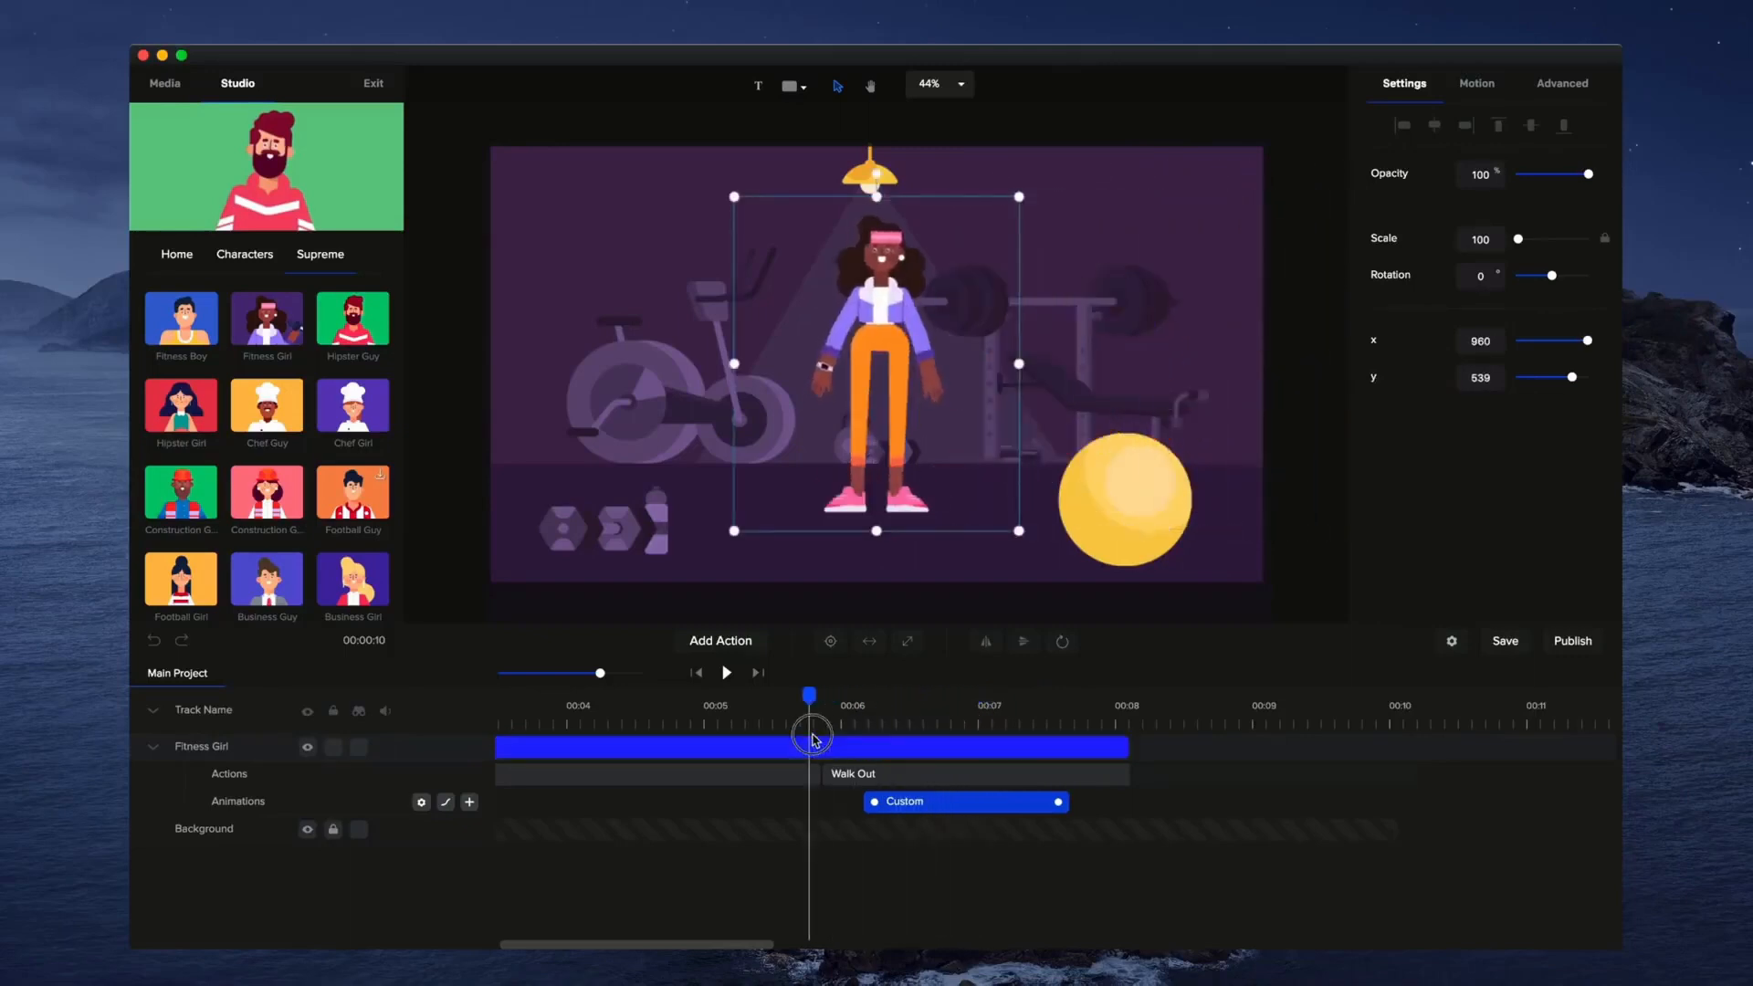
{"action": "left_click", "coordinate": [727, 674]}
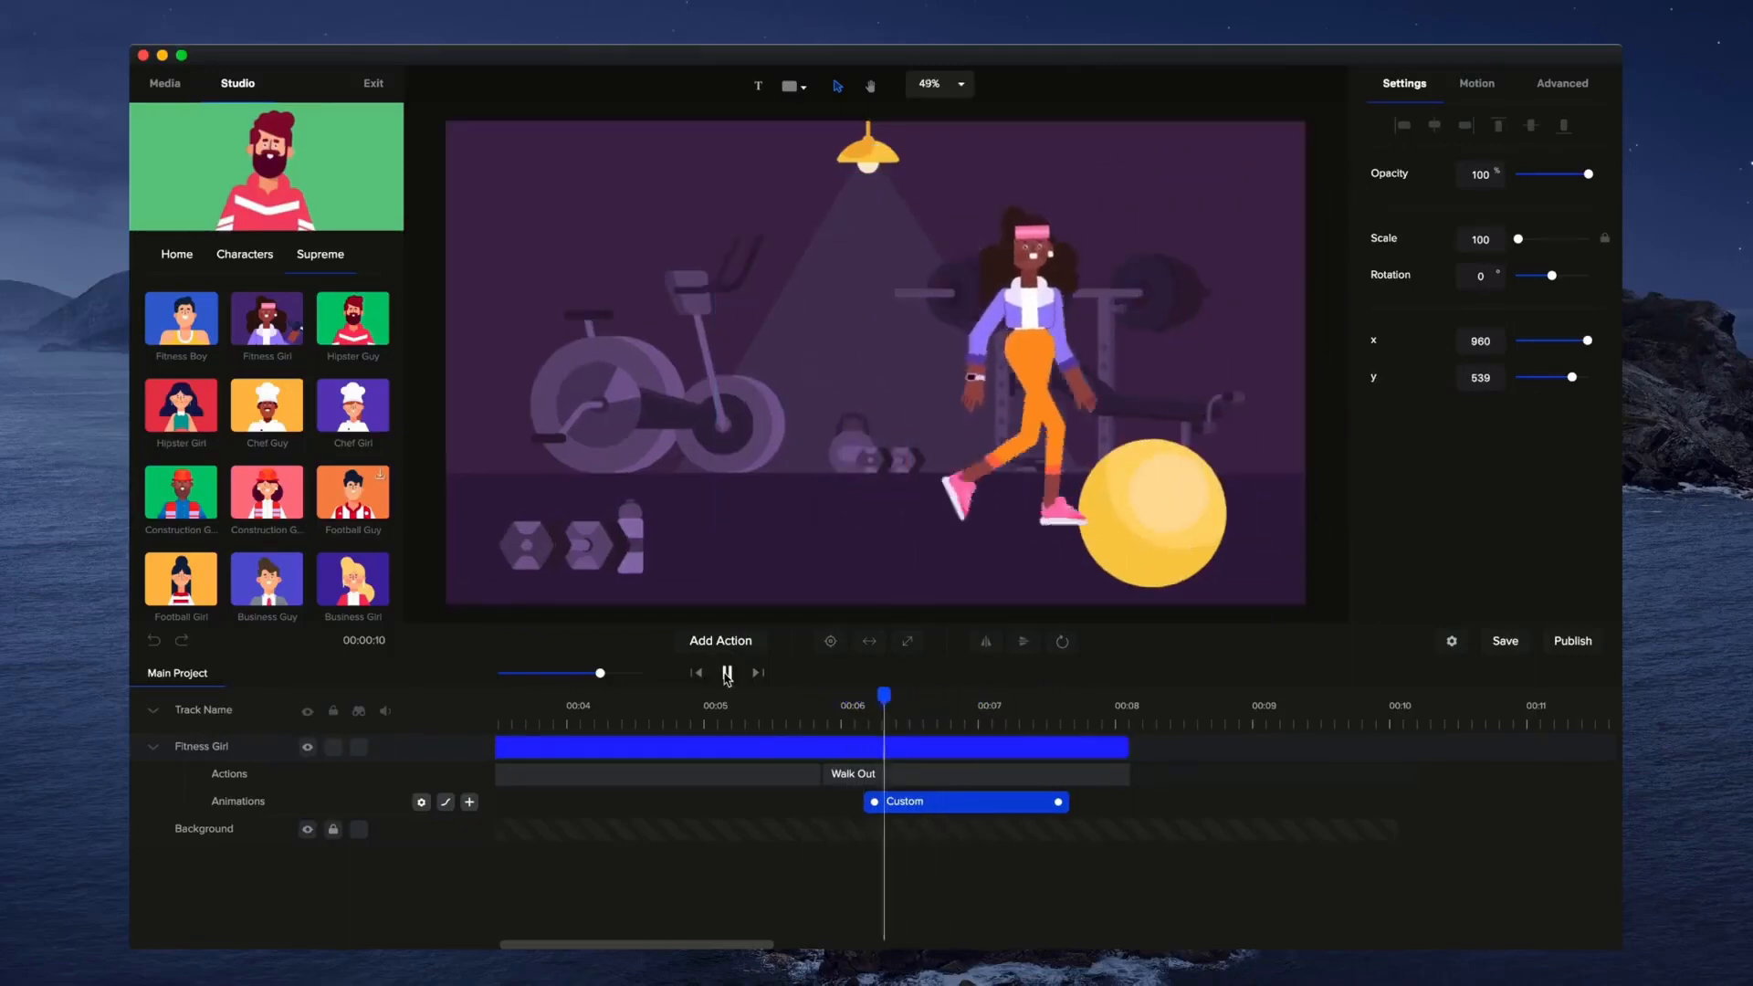
{"action": "left_click", "coordinate": [725, 675]}
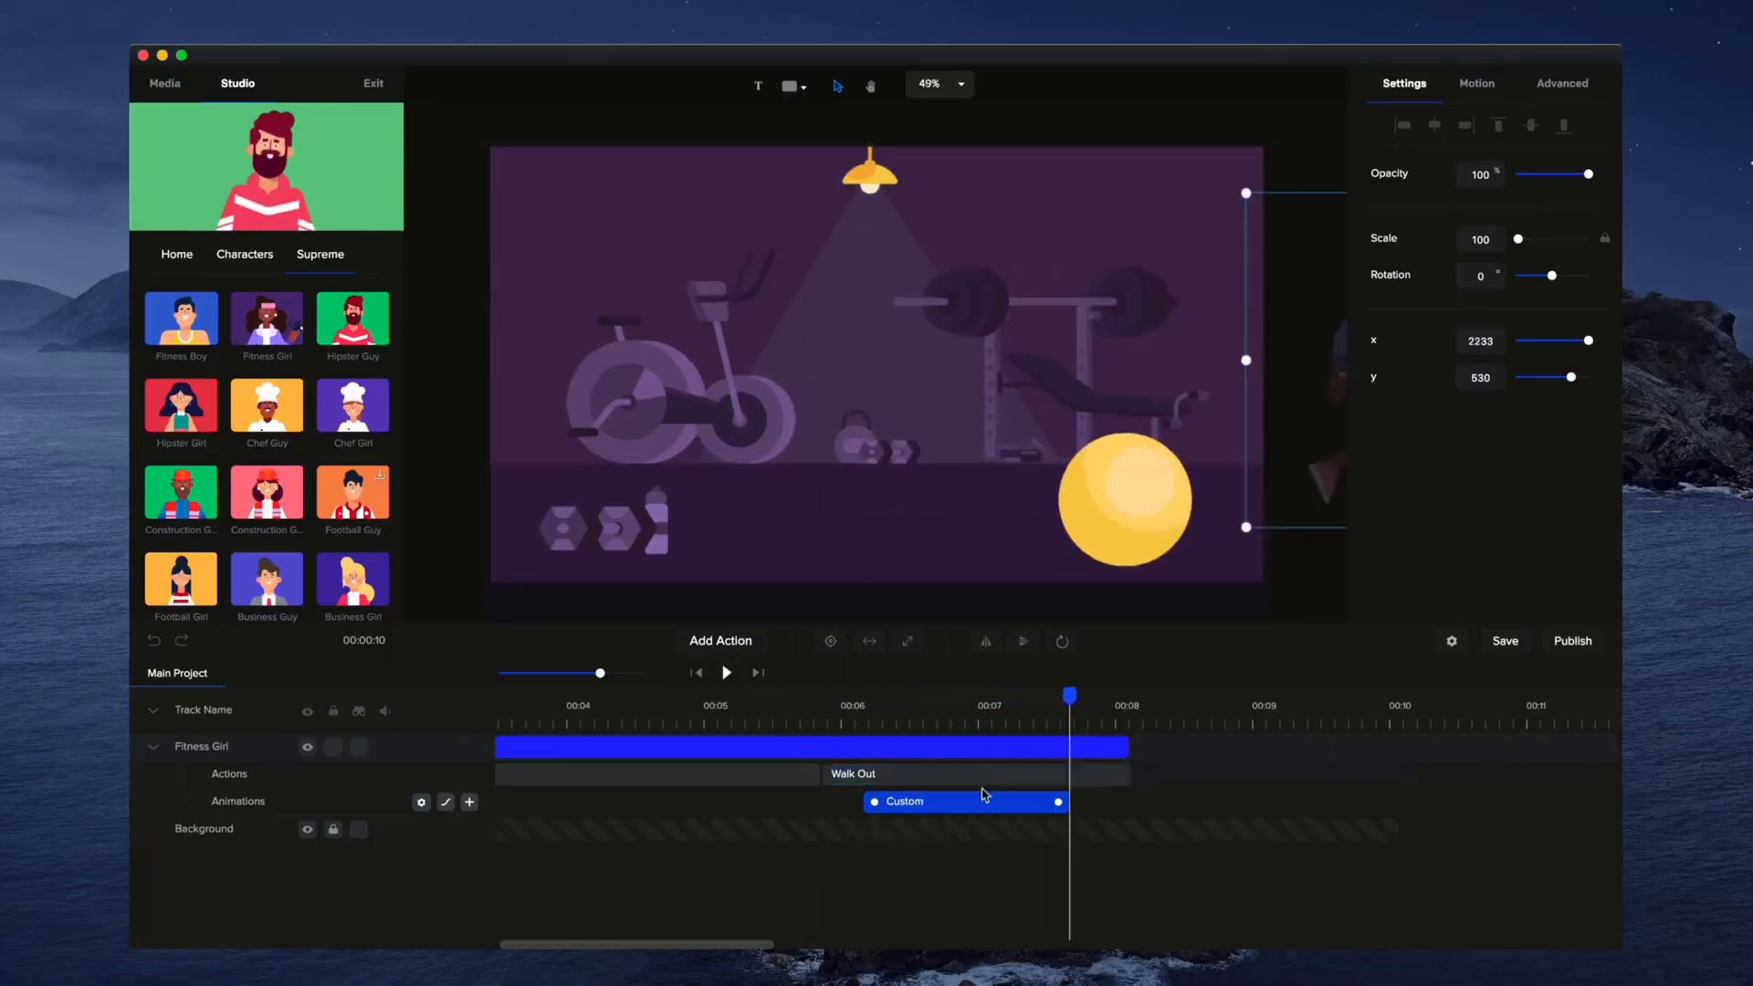
Make the Fitness Girl's custom animation start slightly earlier, just after 00:06, and set its easing to Linear with Both.
{"action": "left_click_drag", "start_coordinate": [1072, 696], "coordinate": [855, 725]}
{"action": "left_click_drag", "start_coordinate": [874, 802], "coordinate": [865, 802]}
{"action": "right_click", "coordinate": [900, 803]}
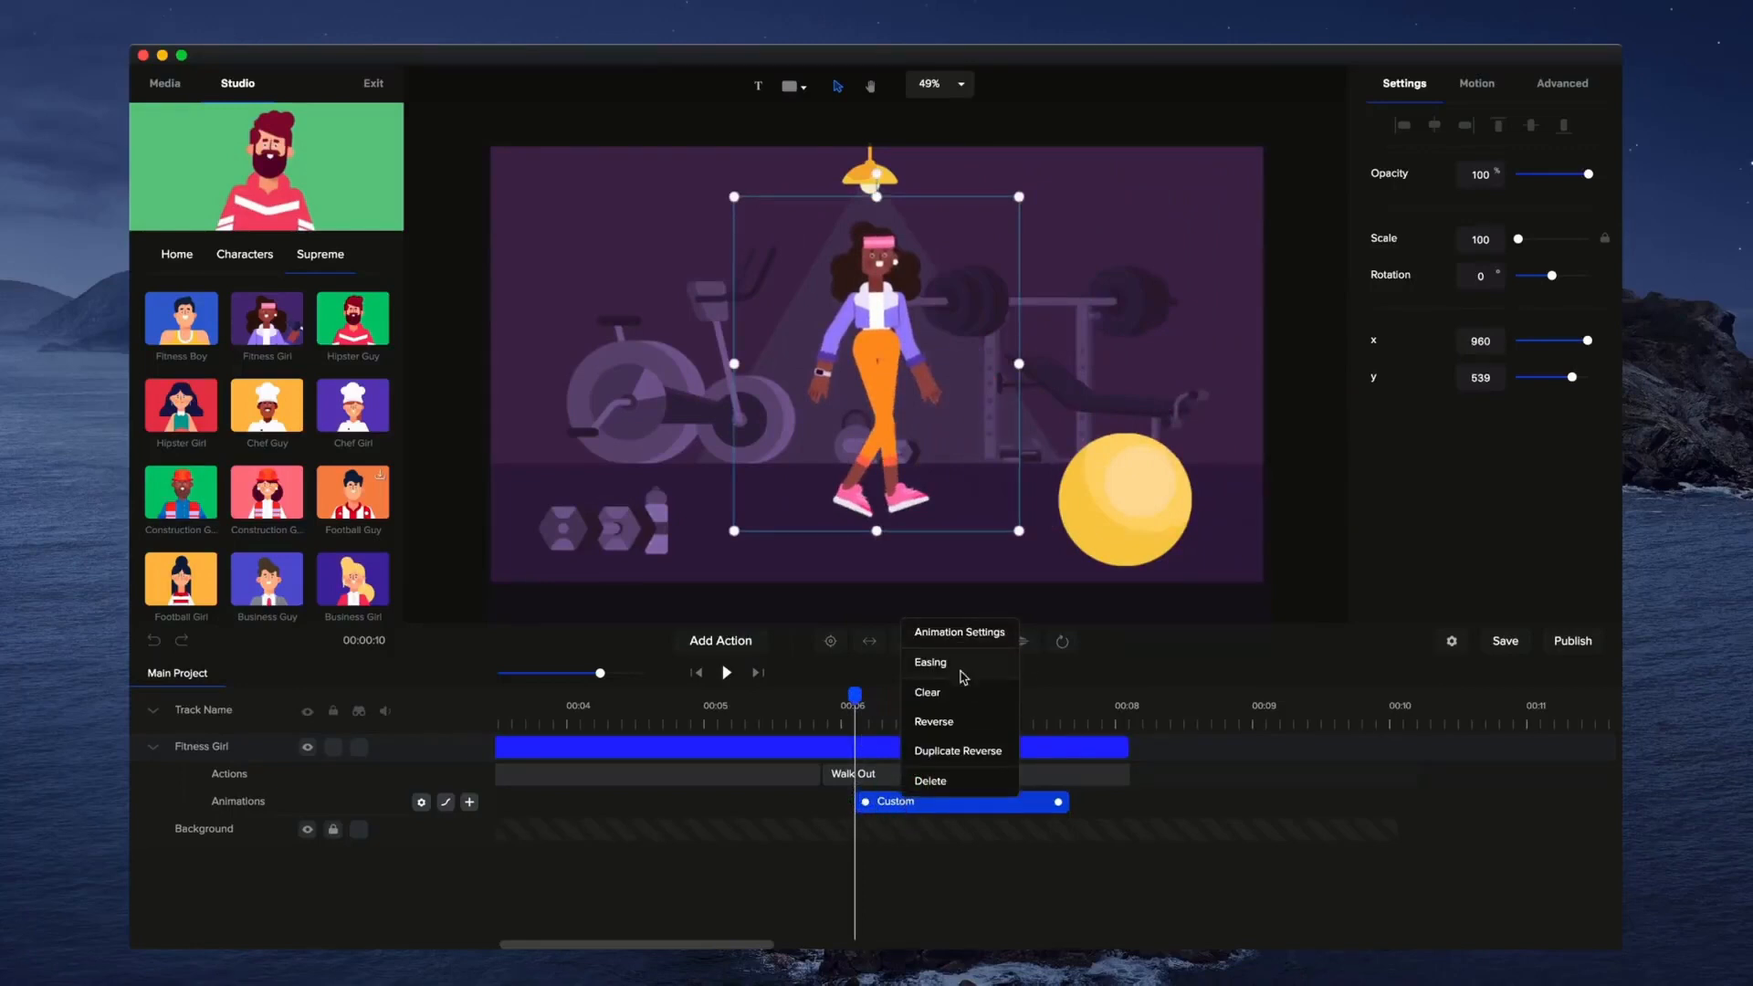
{"action": "left_click", "coordinate": [961, 672]}
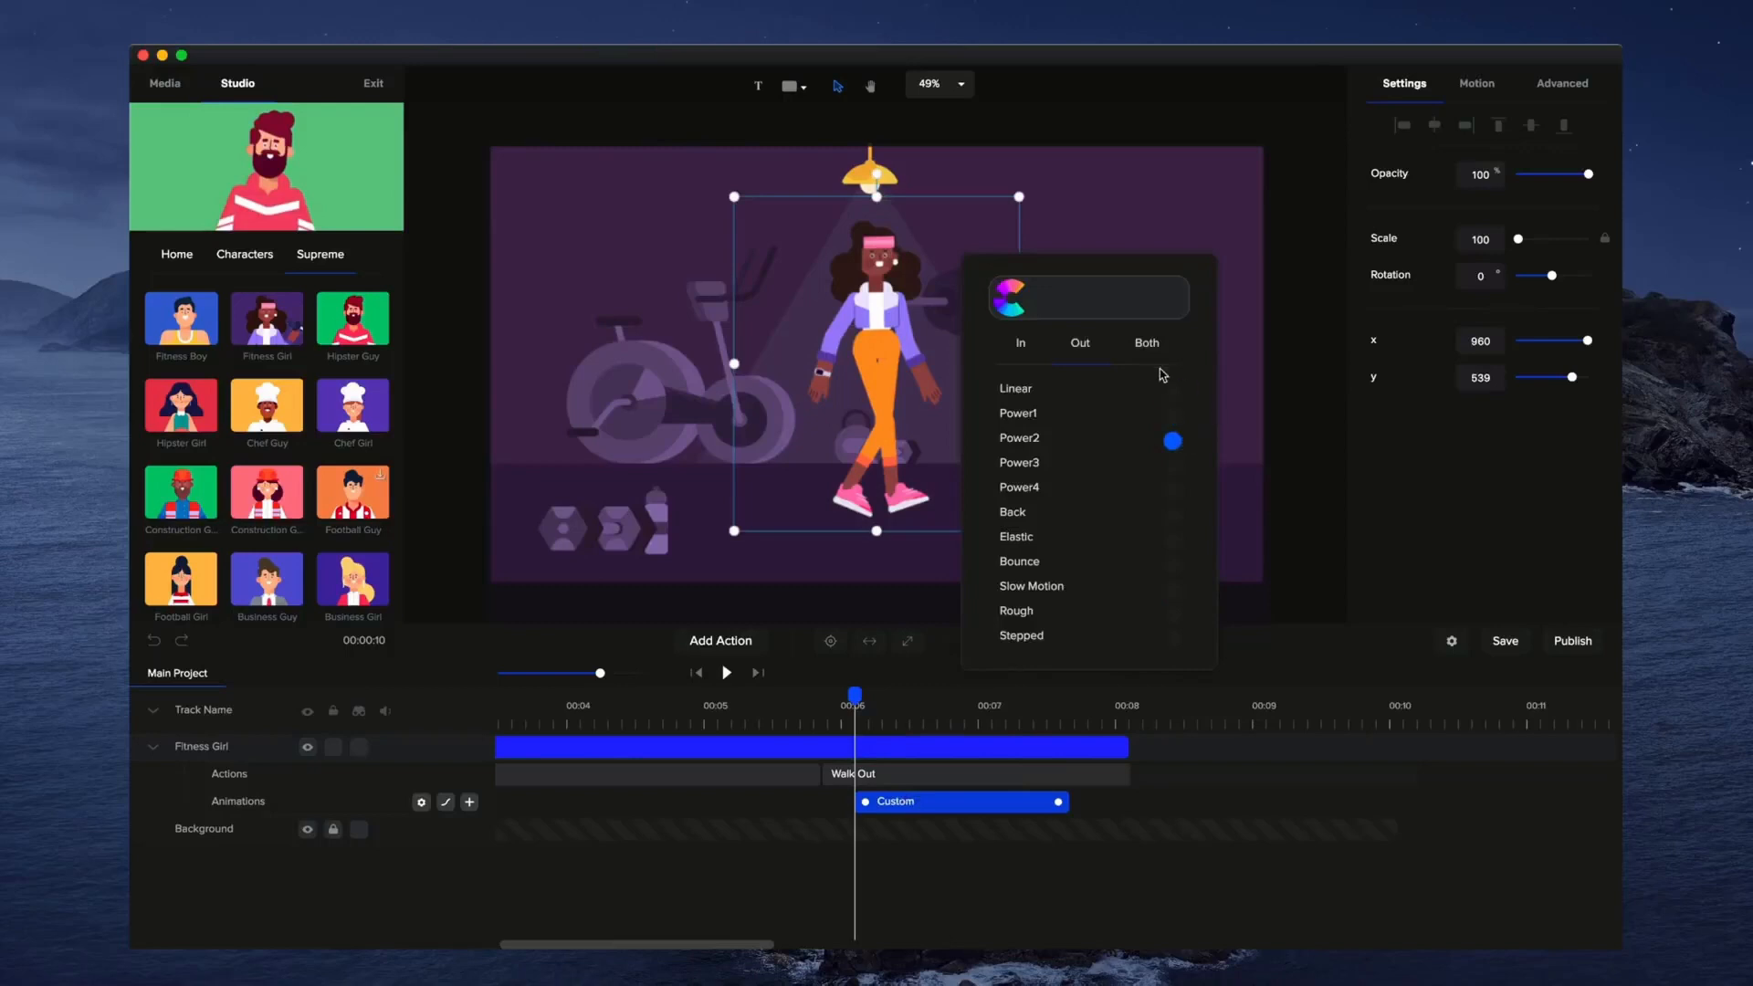
{"action": "left_click", "coordinate": [1173, 392]}
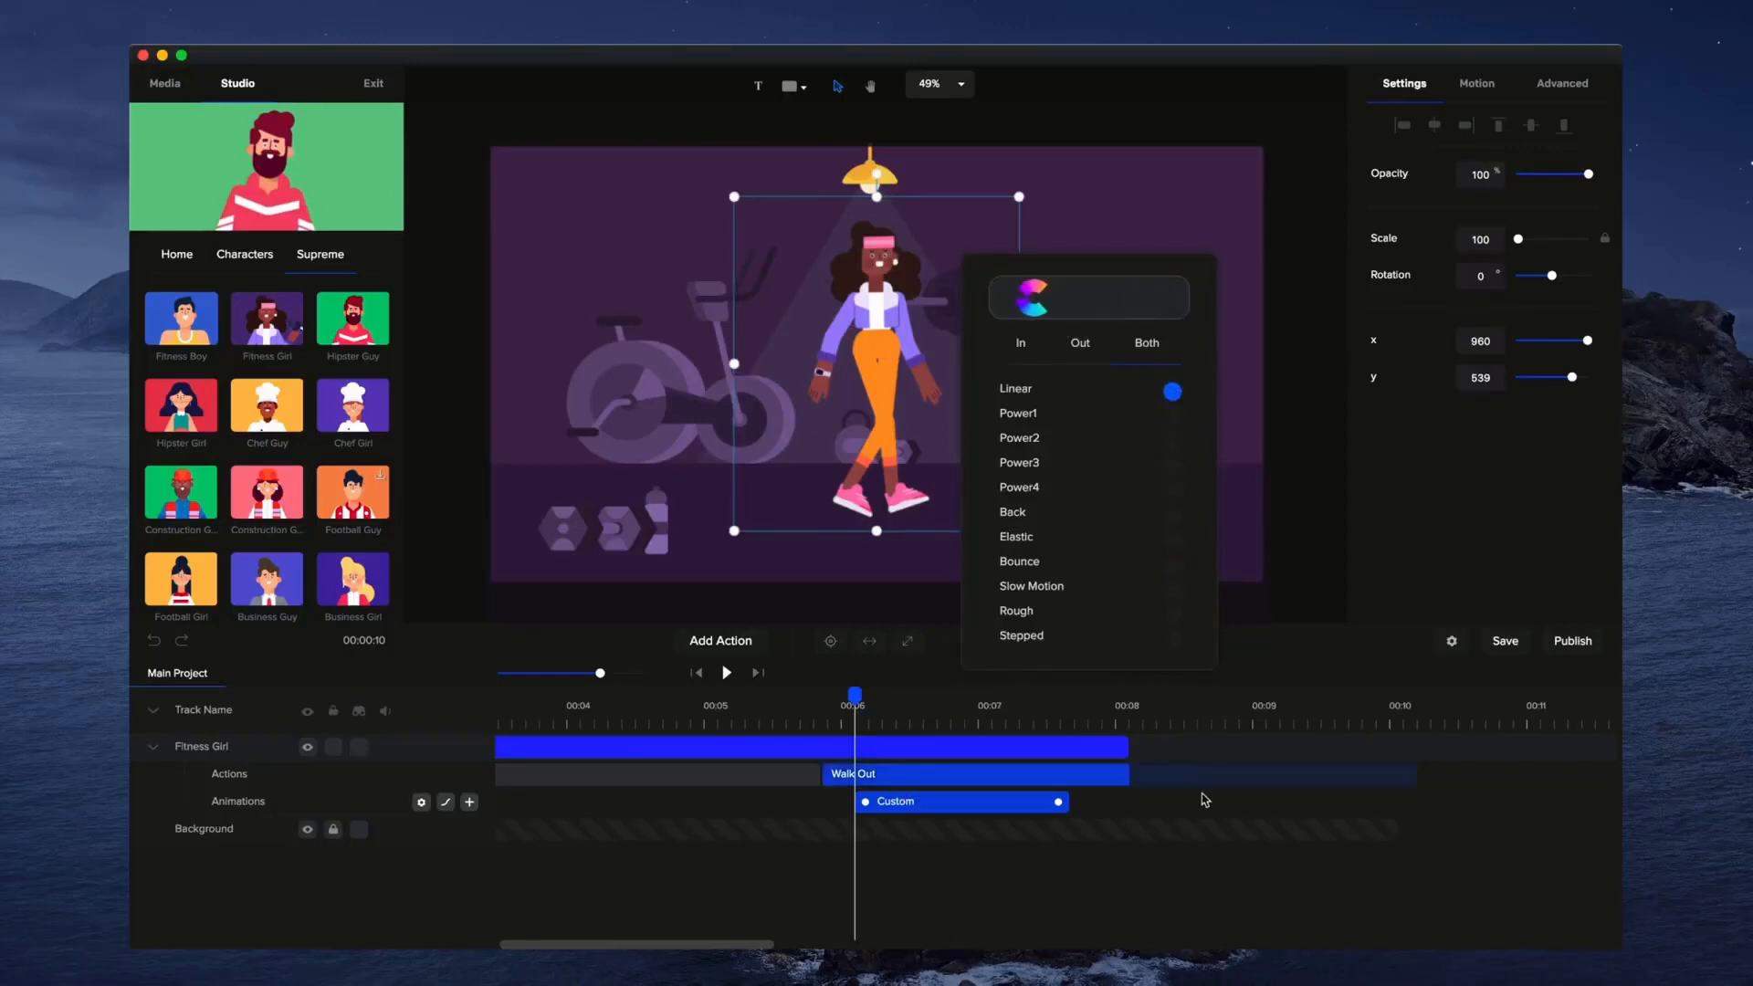
{"action": "left_click", "coordinate": [1195, 803]}
Review the eased walk-out from about 00:06, and collapse the Fitness Girl's track.
{"action": "left_click", "coordinate": [724, 673]}
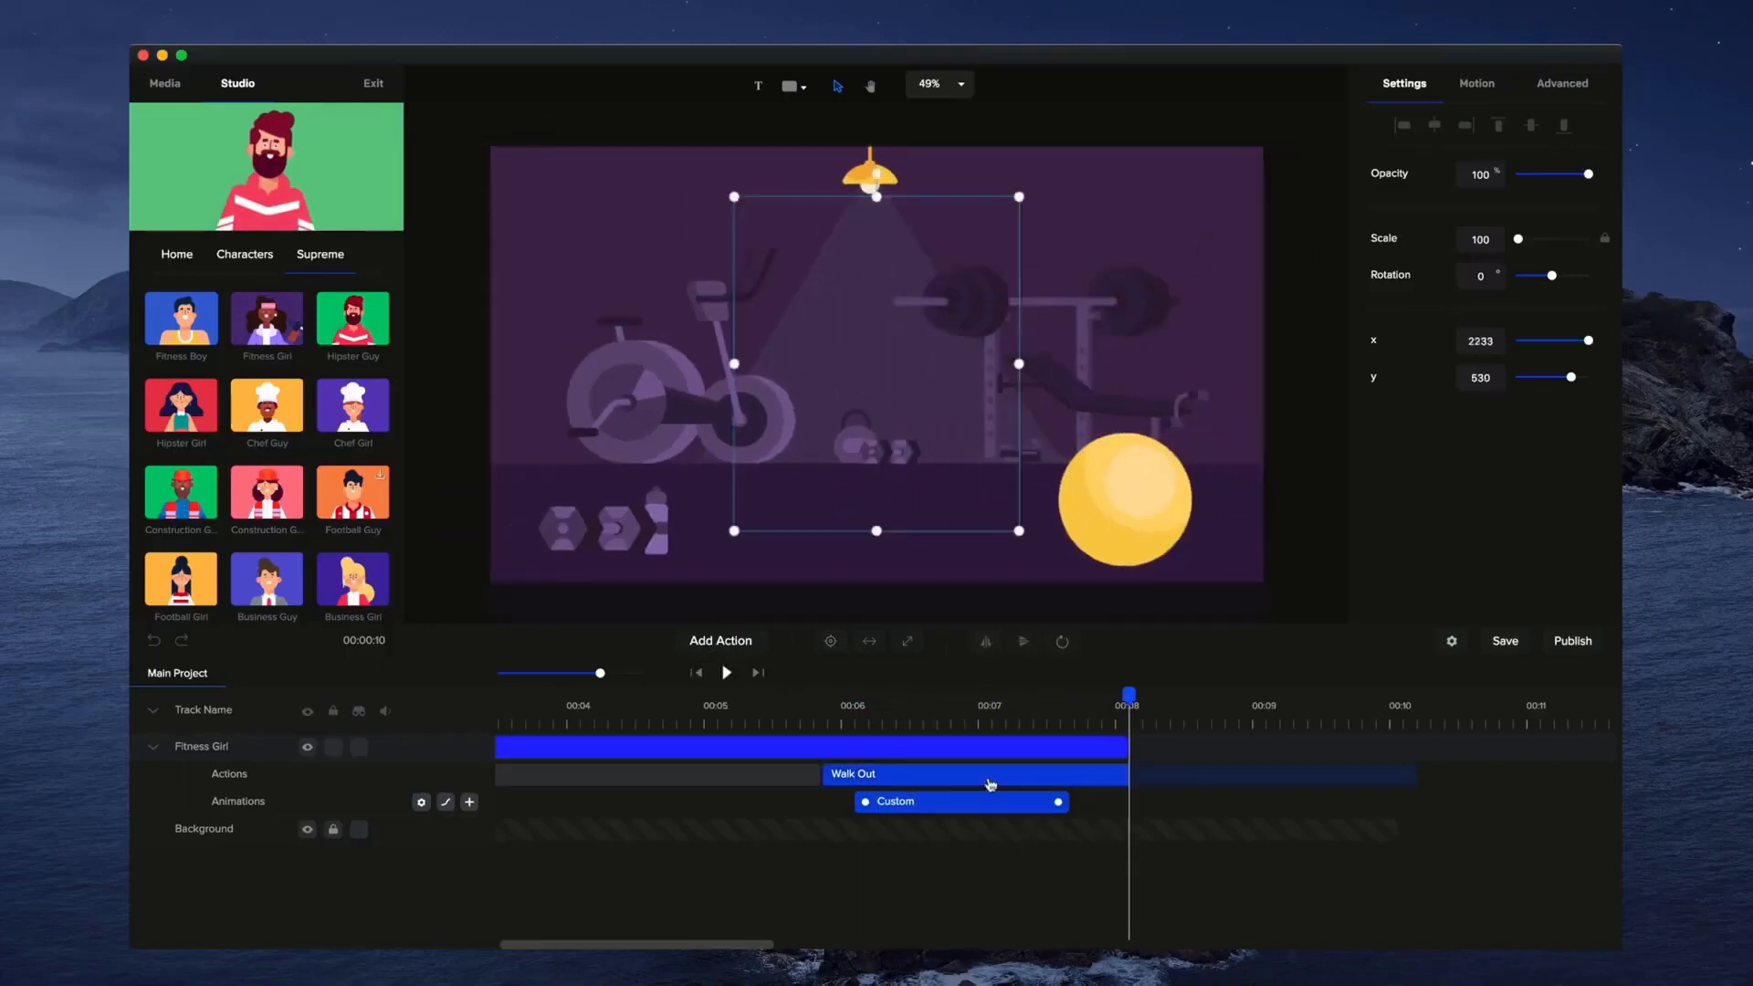
{"action": "left_click", "coordinate": [850, 699]}
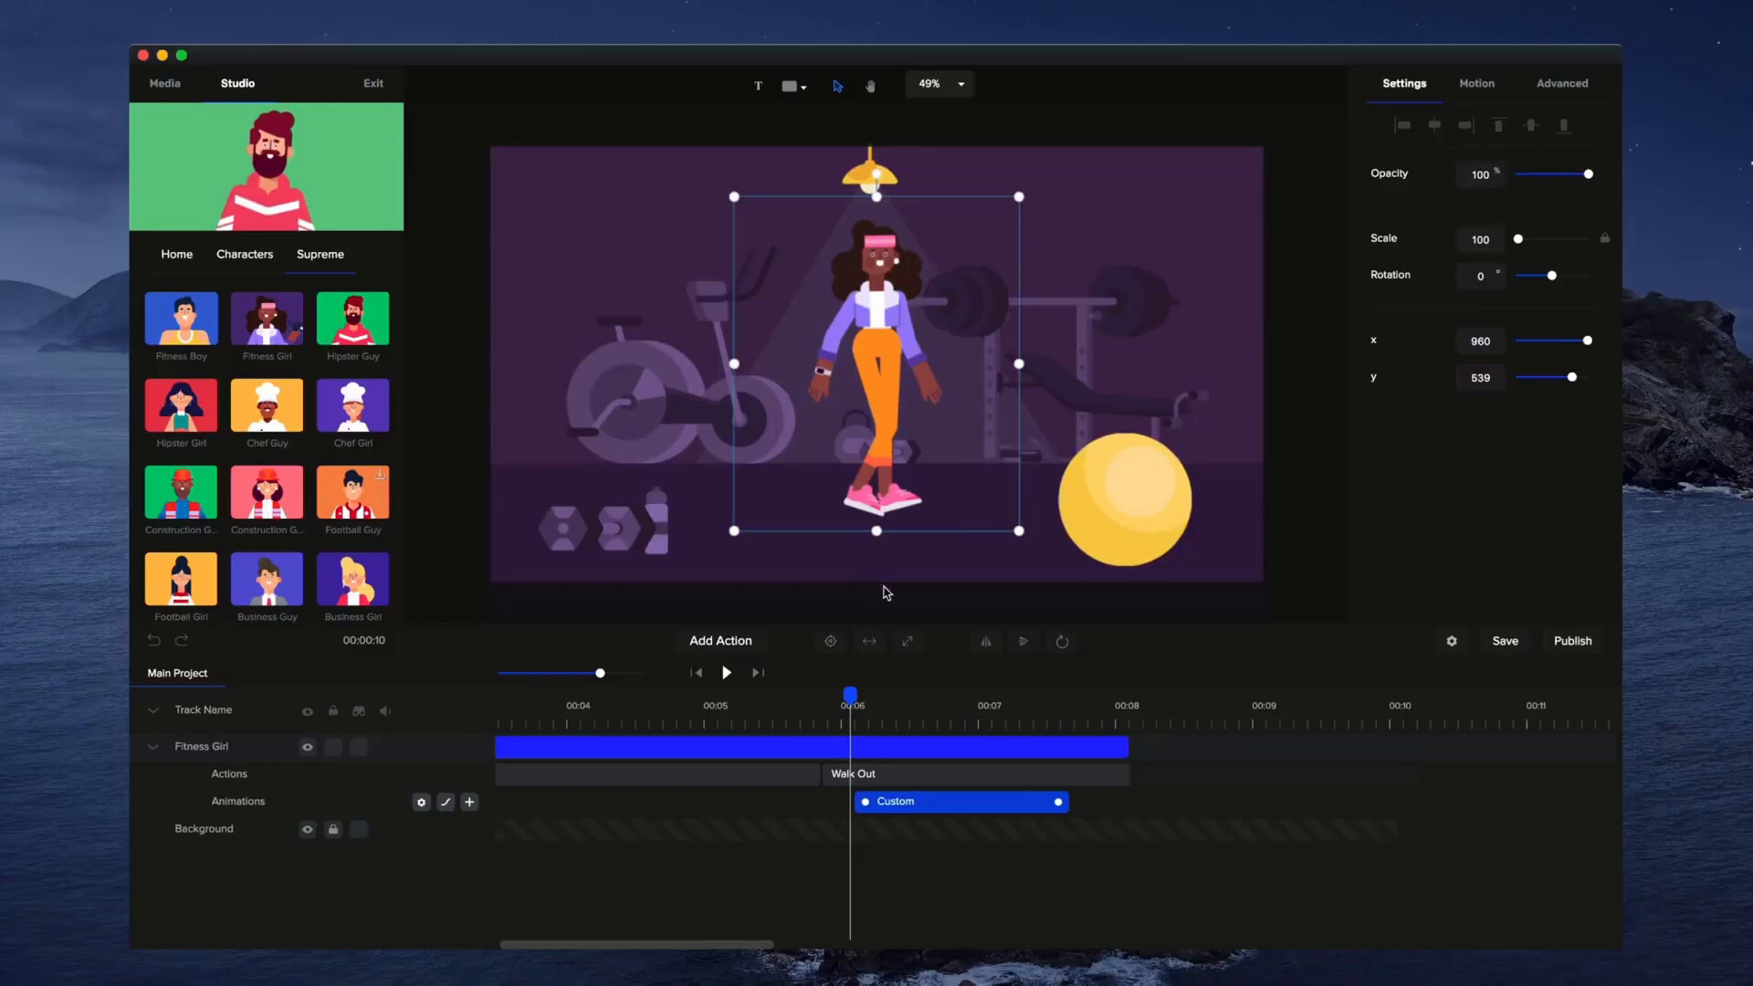
{"action": "left_click_drag", "start_coordinate": [852, 702], "coordinate": [1078, 711]}
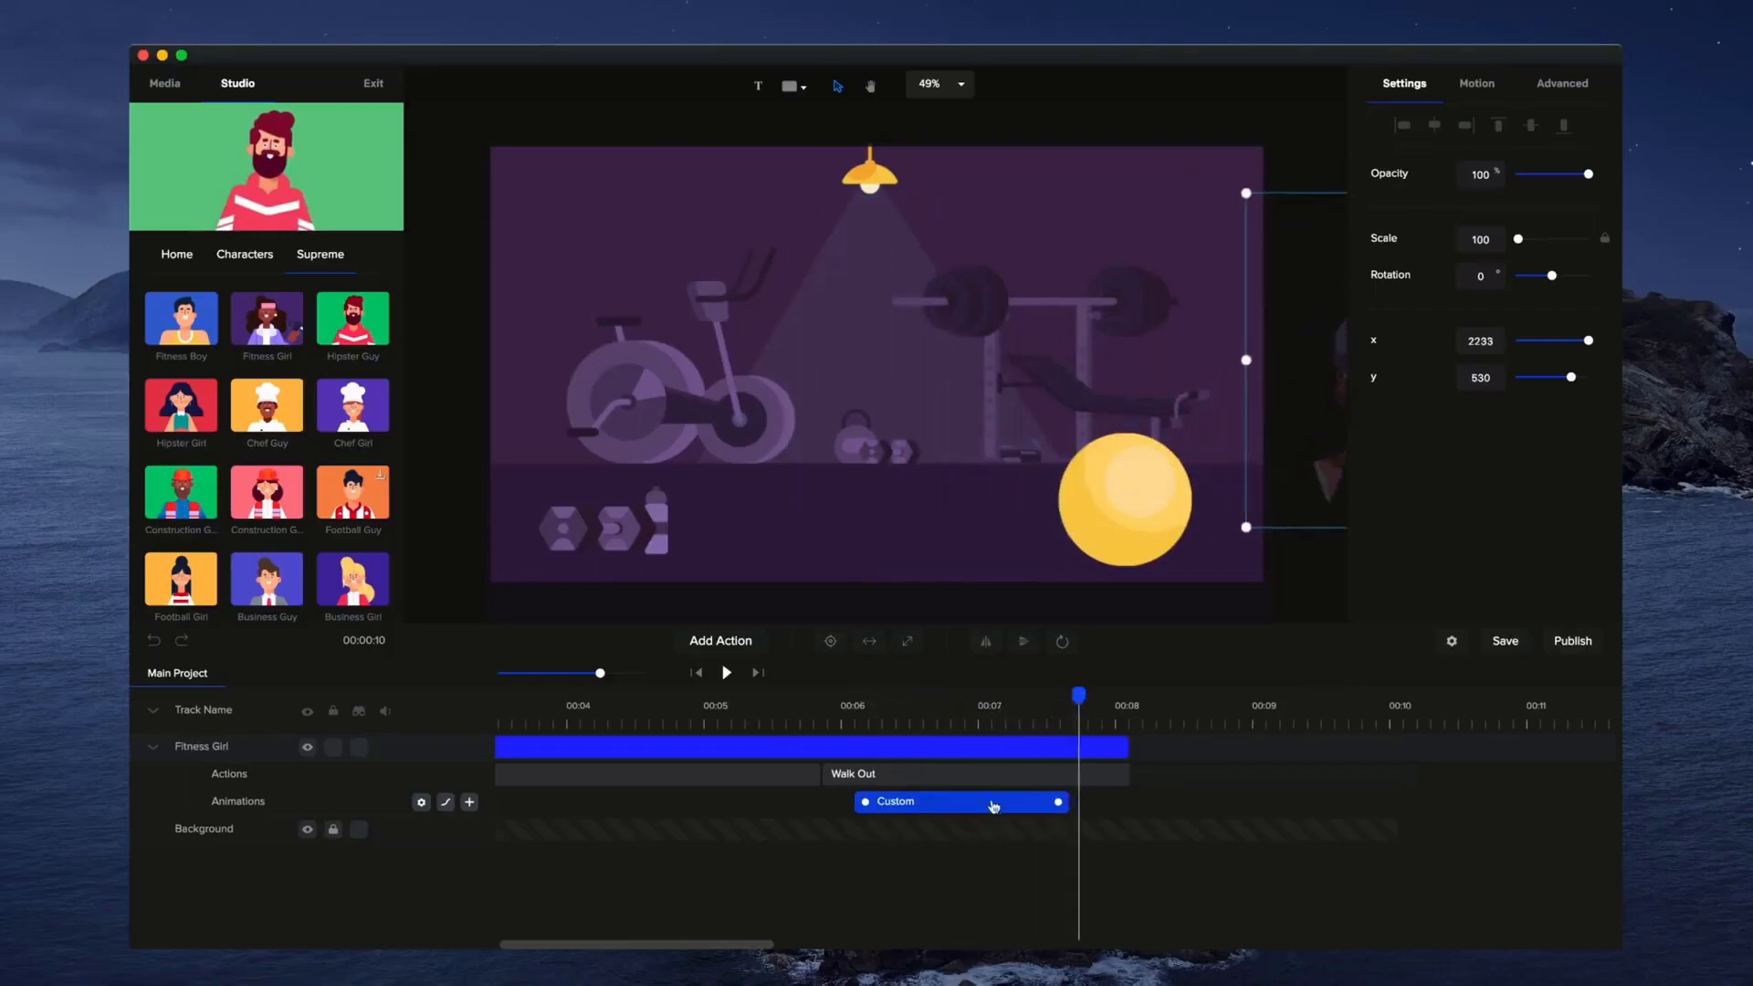
{"action": "left_click", "coordinate": [157, 748]}
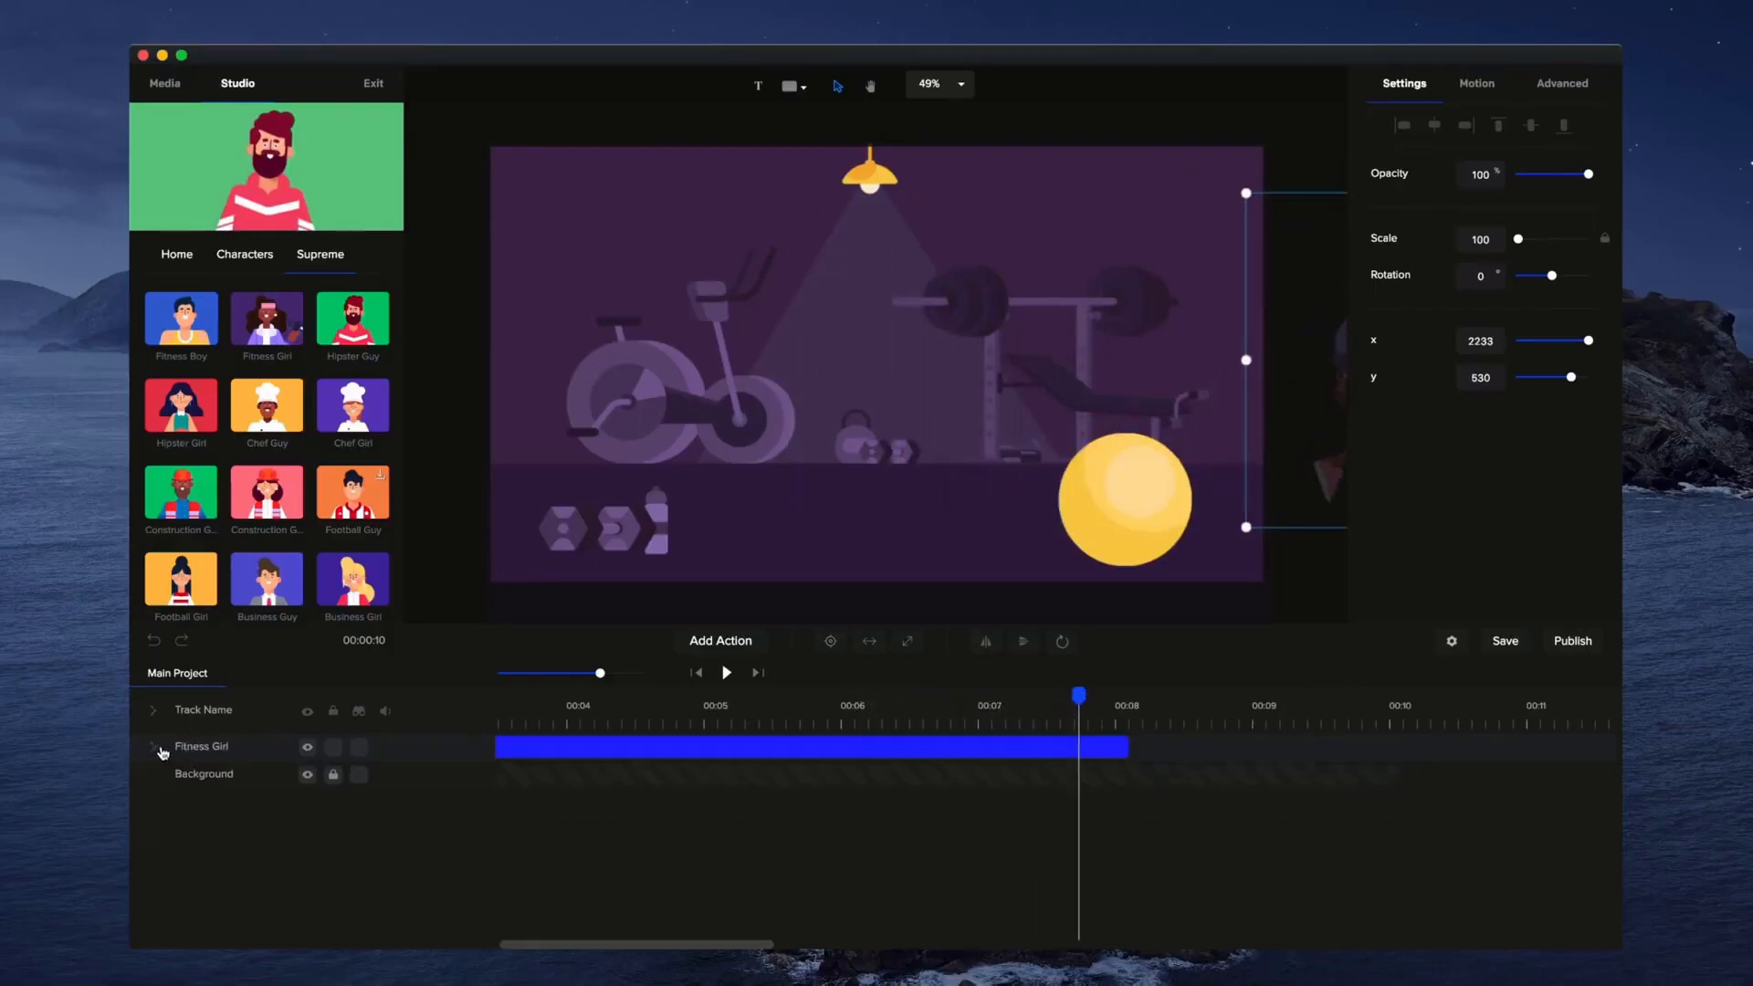
{"action": "left_click", "coordinate": [698, 673]}
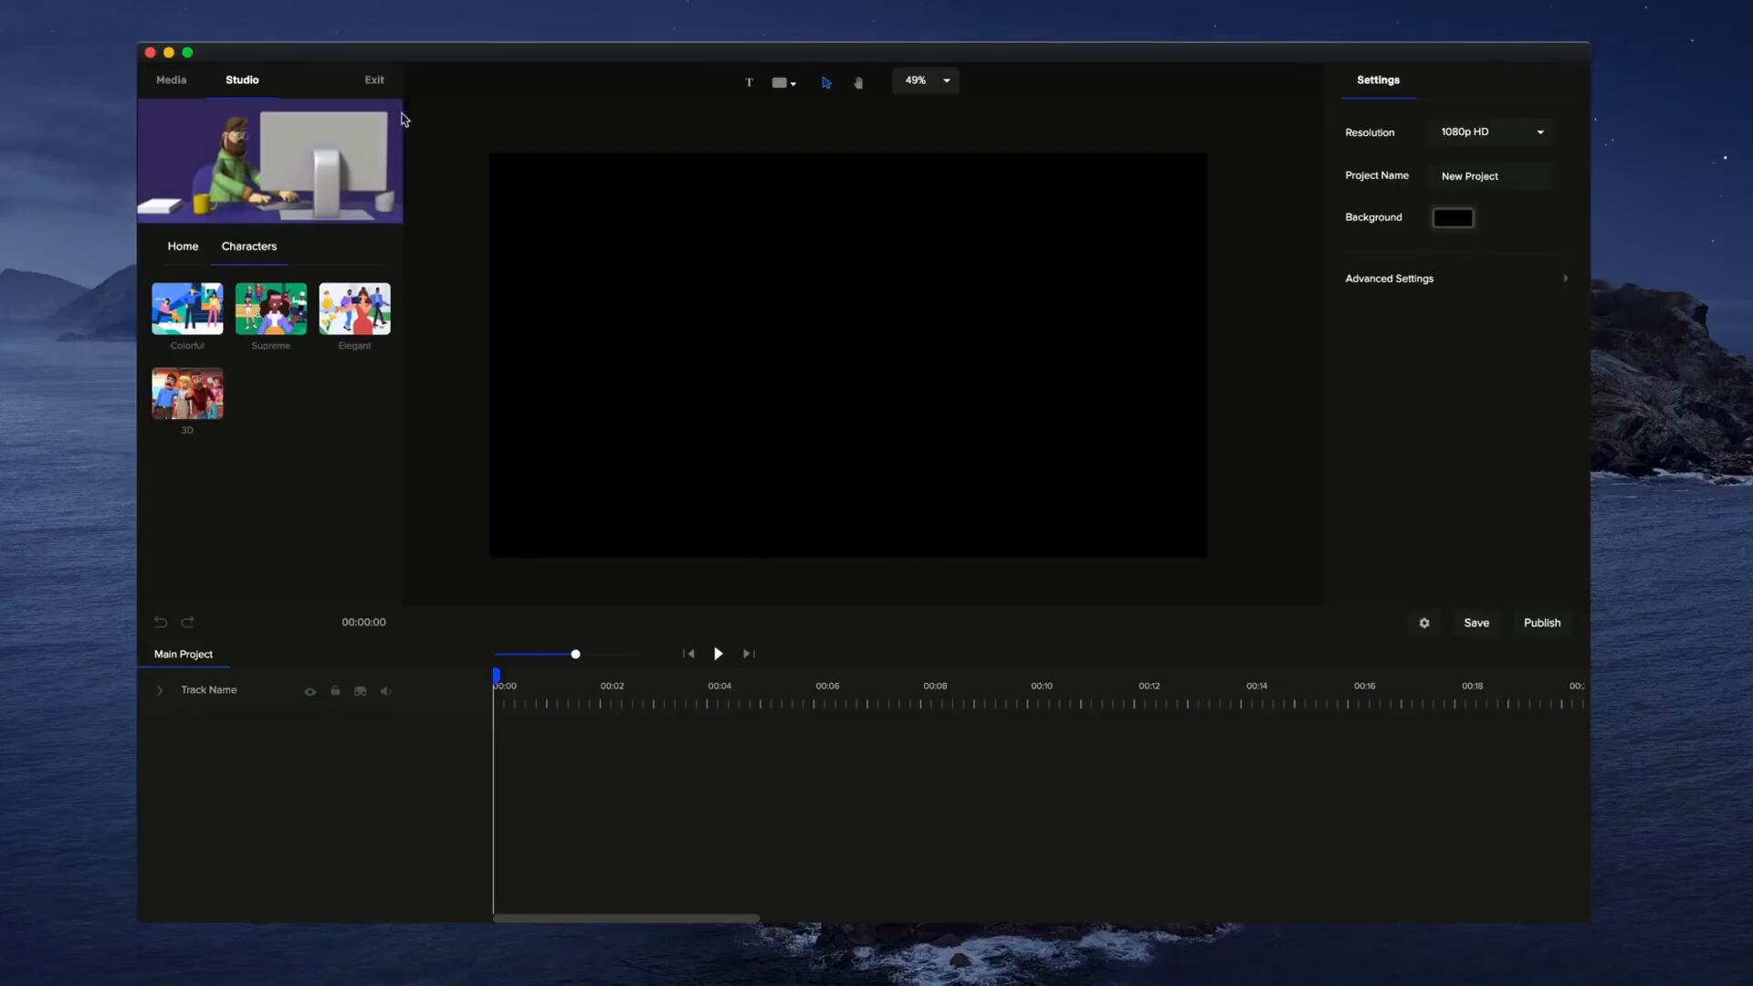
Add the Gym background from the Studio's Supreme backgrounds to the empty project and play its intro to about 00:02.
{"action": "left_click", "coordinate": [172, 82]}
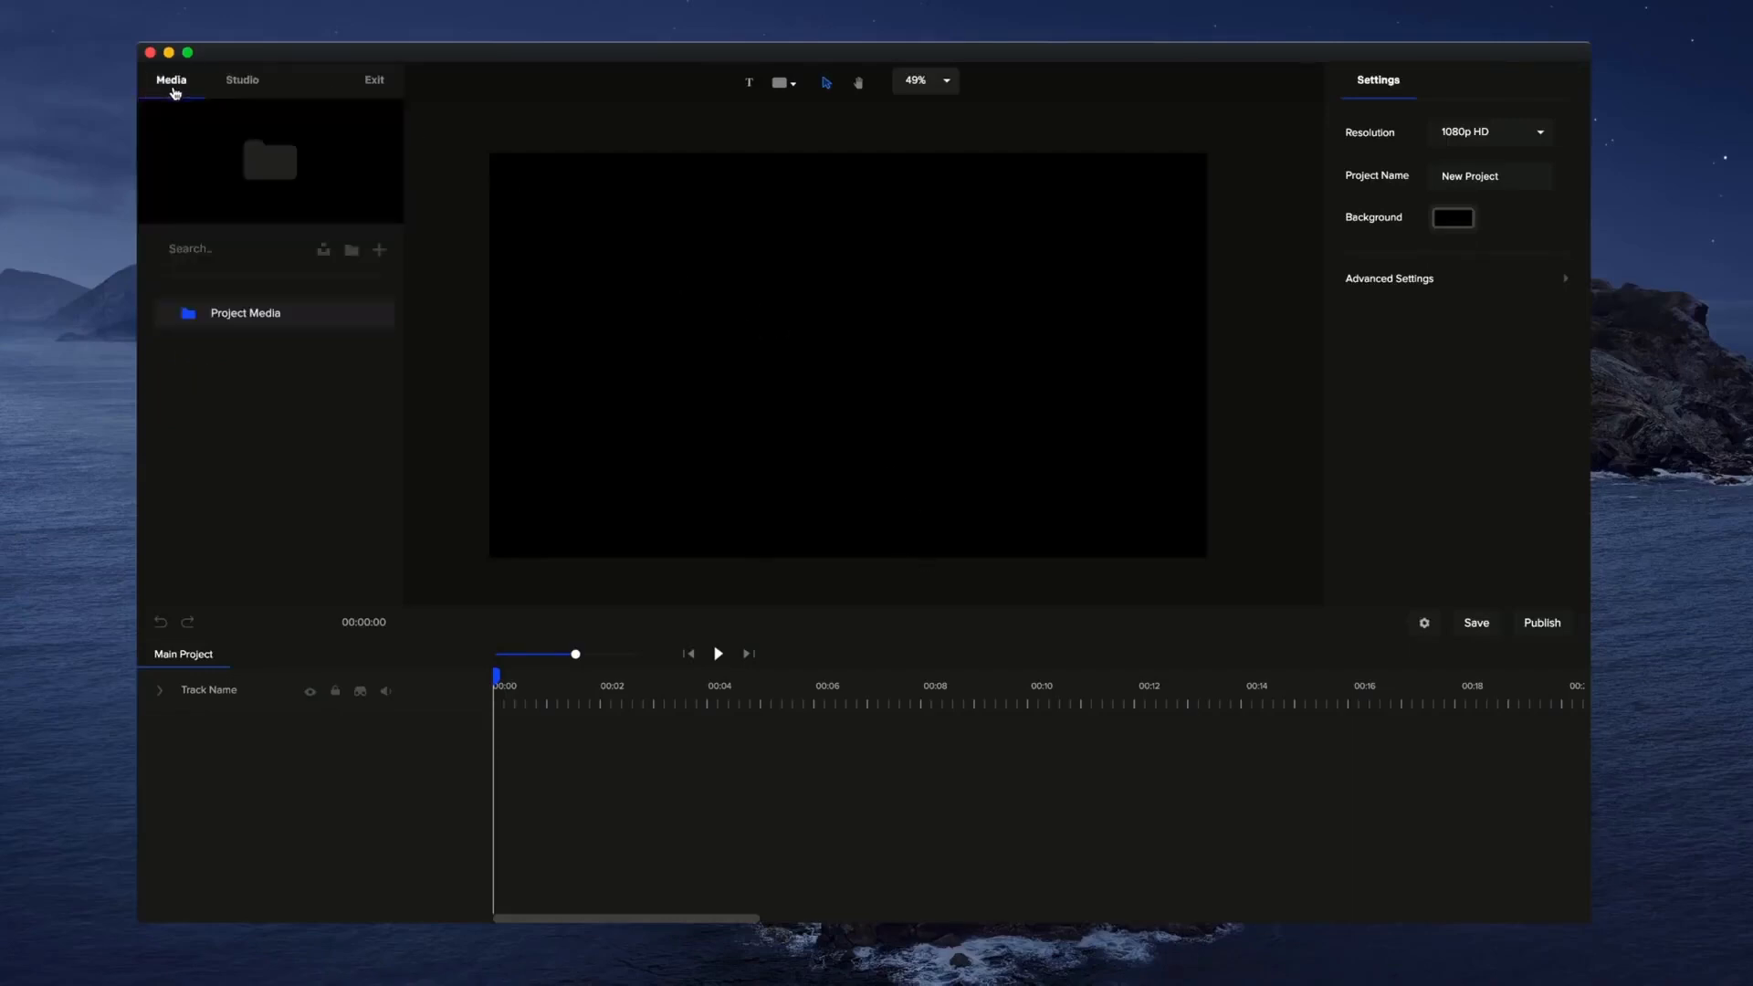
{"action": "left_click", "coordinate": [244, 82]}
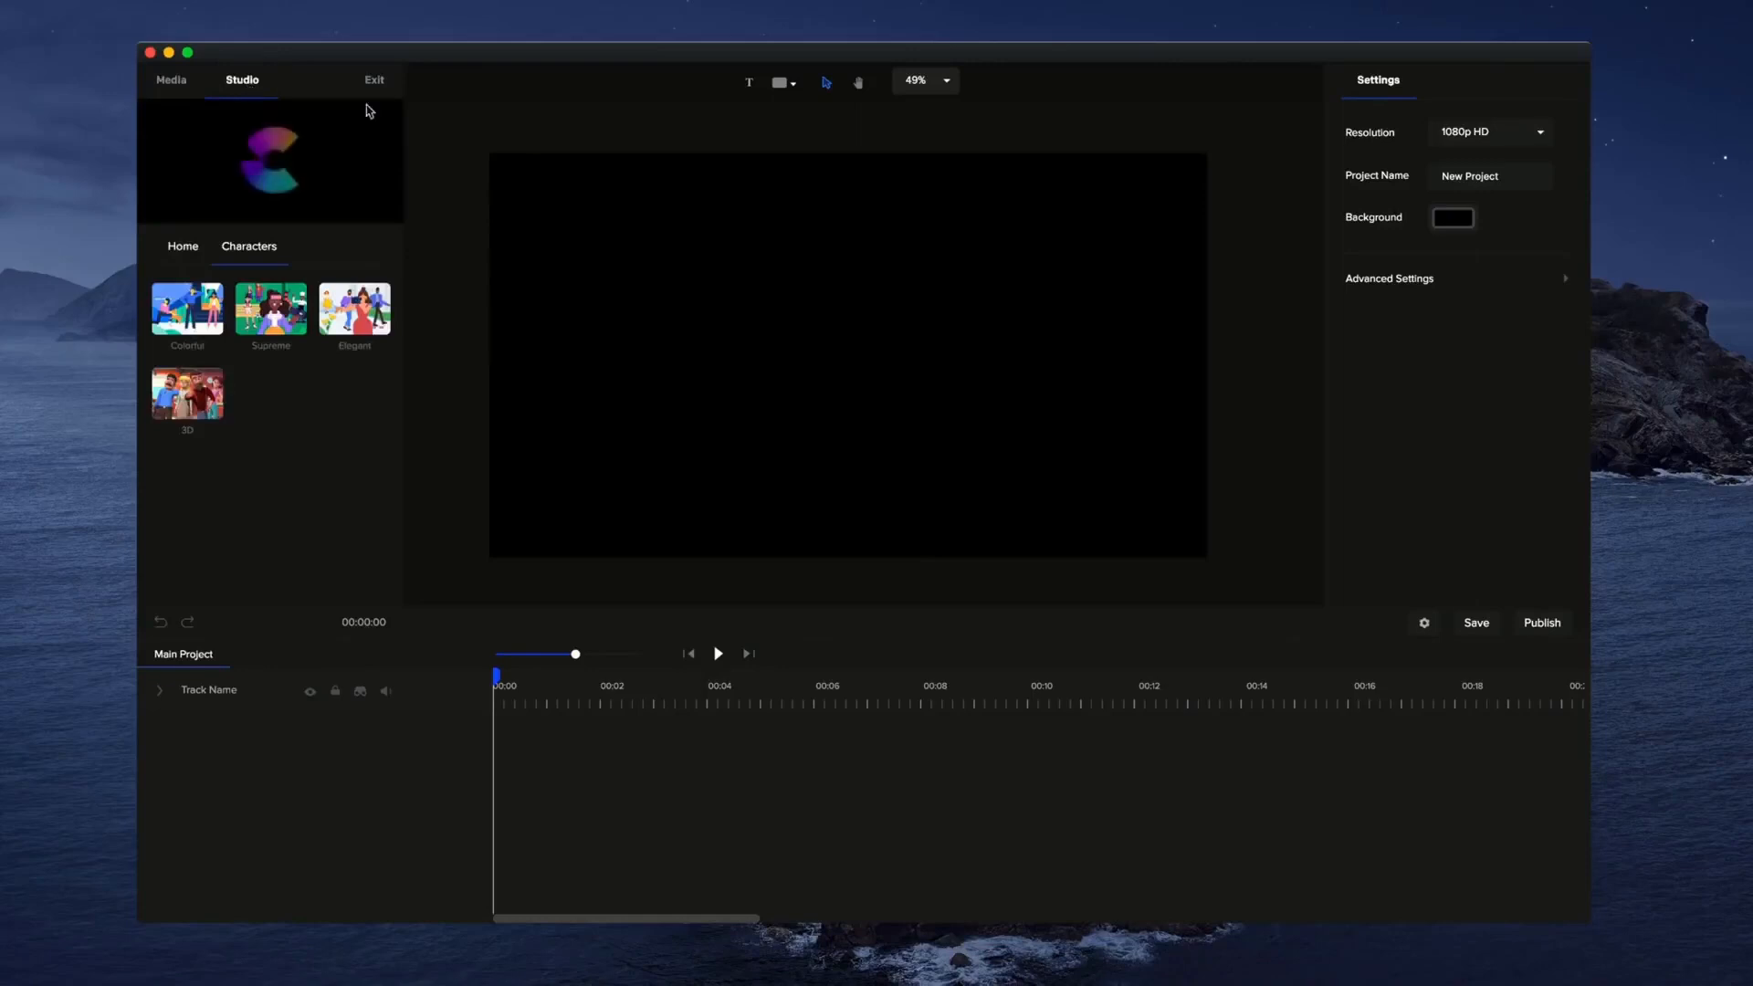
{"action": "left_click", "coordinate": [177, 247]}
{"action": "left_click", "coordinate": [262, 391]}
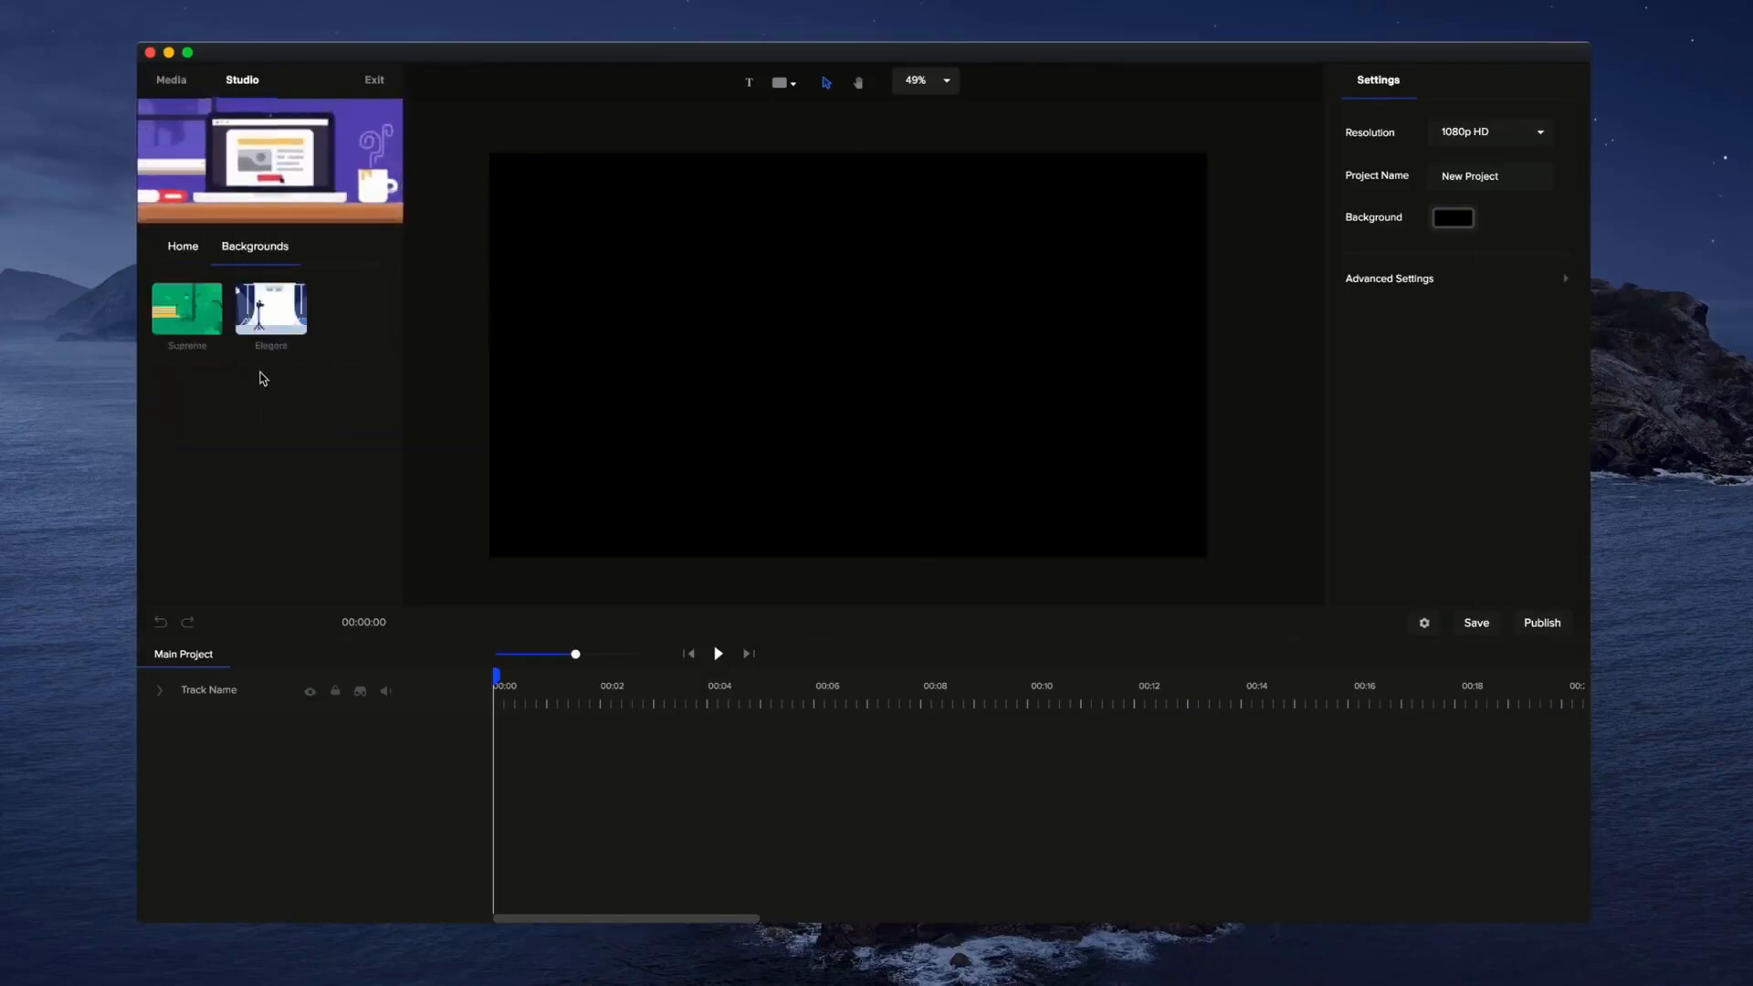
{"action": "left_click", "coordinate": [187, 309]}
{"action": "scroll", "coordinate": [301, 459], "scroll_direction": "down", "scroll_amount": 1}
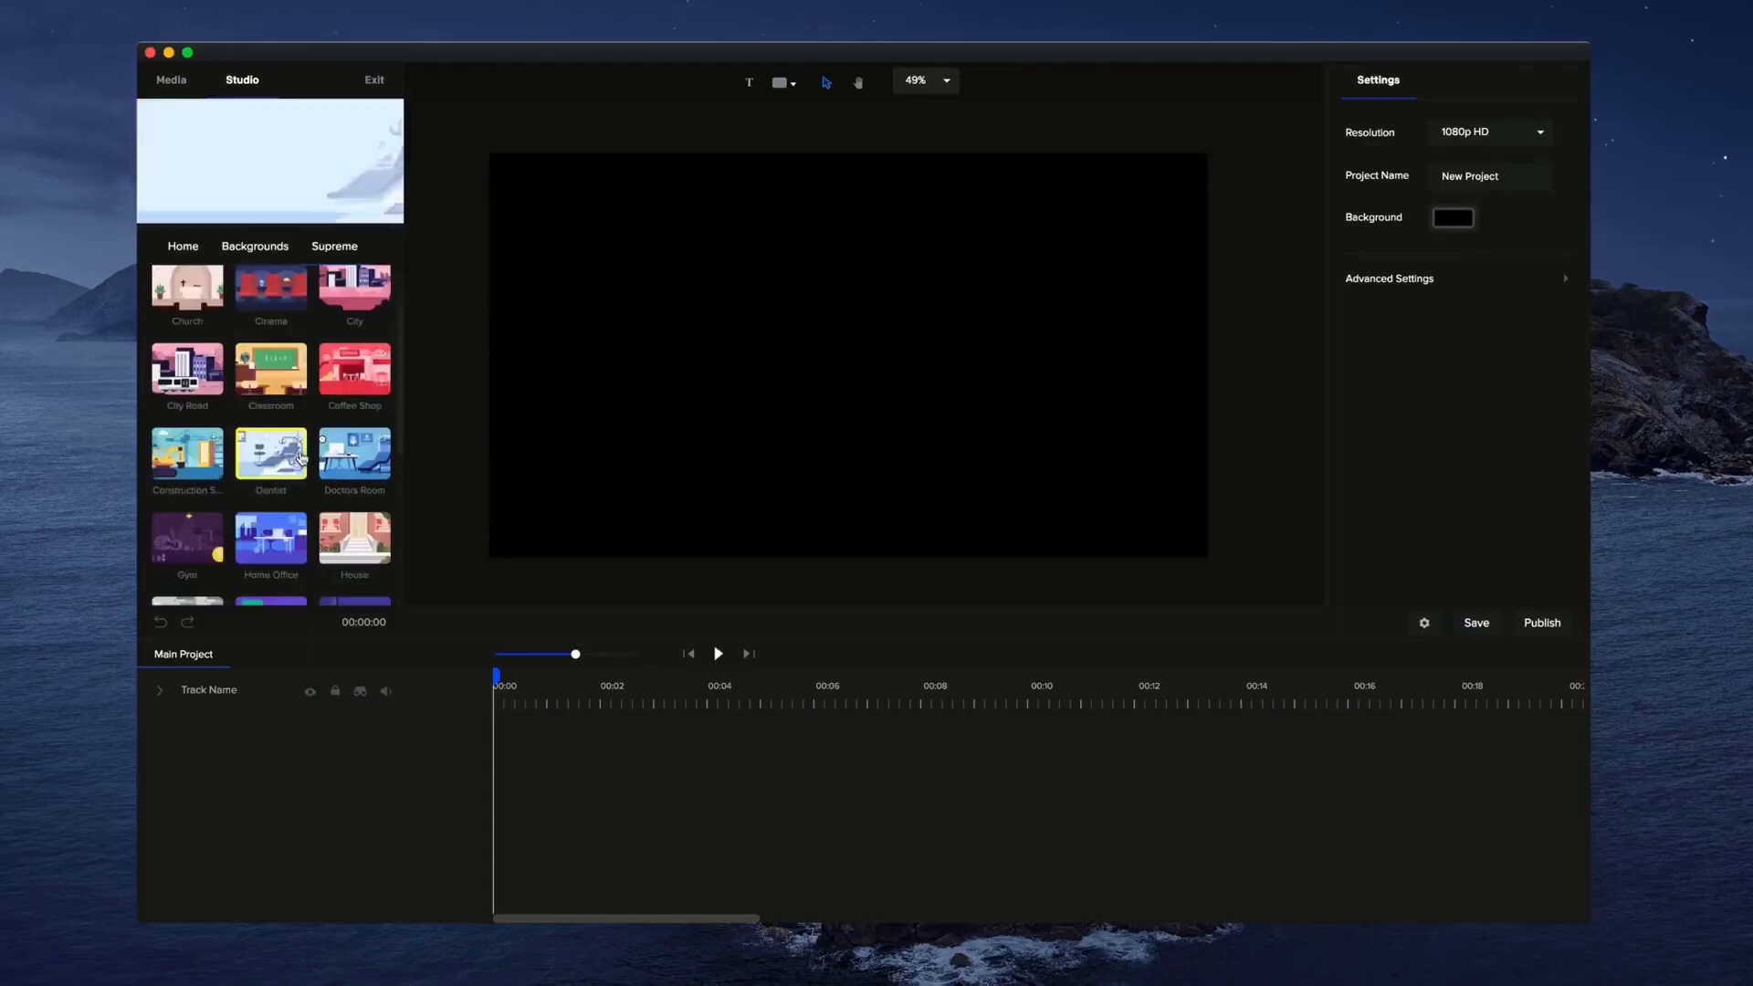
{"action": "scroll", "coordinate": [301, 458], "scroll_direction": "down", "scroll_amount": 1}
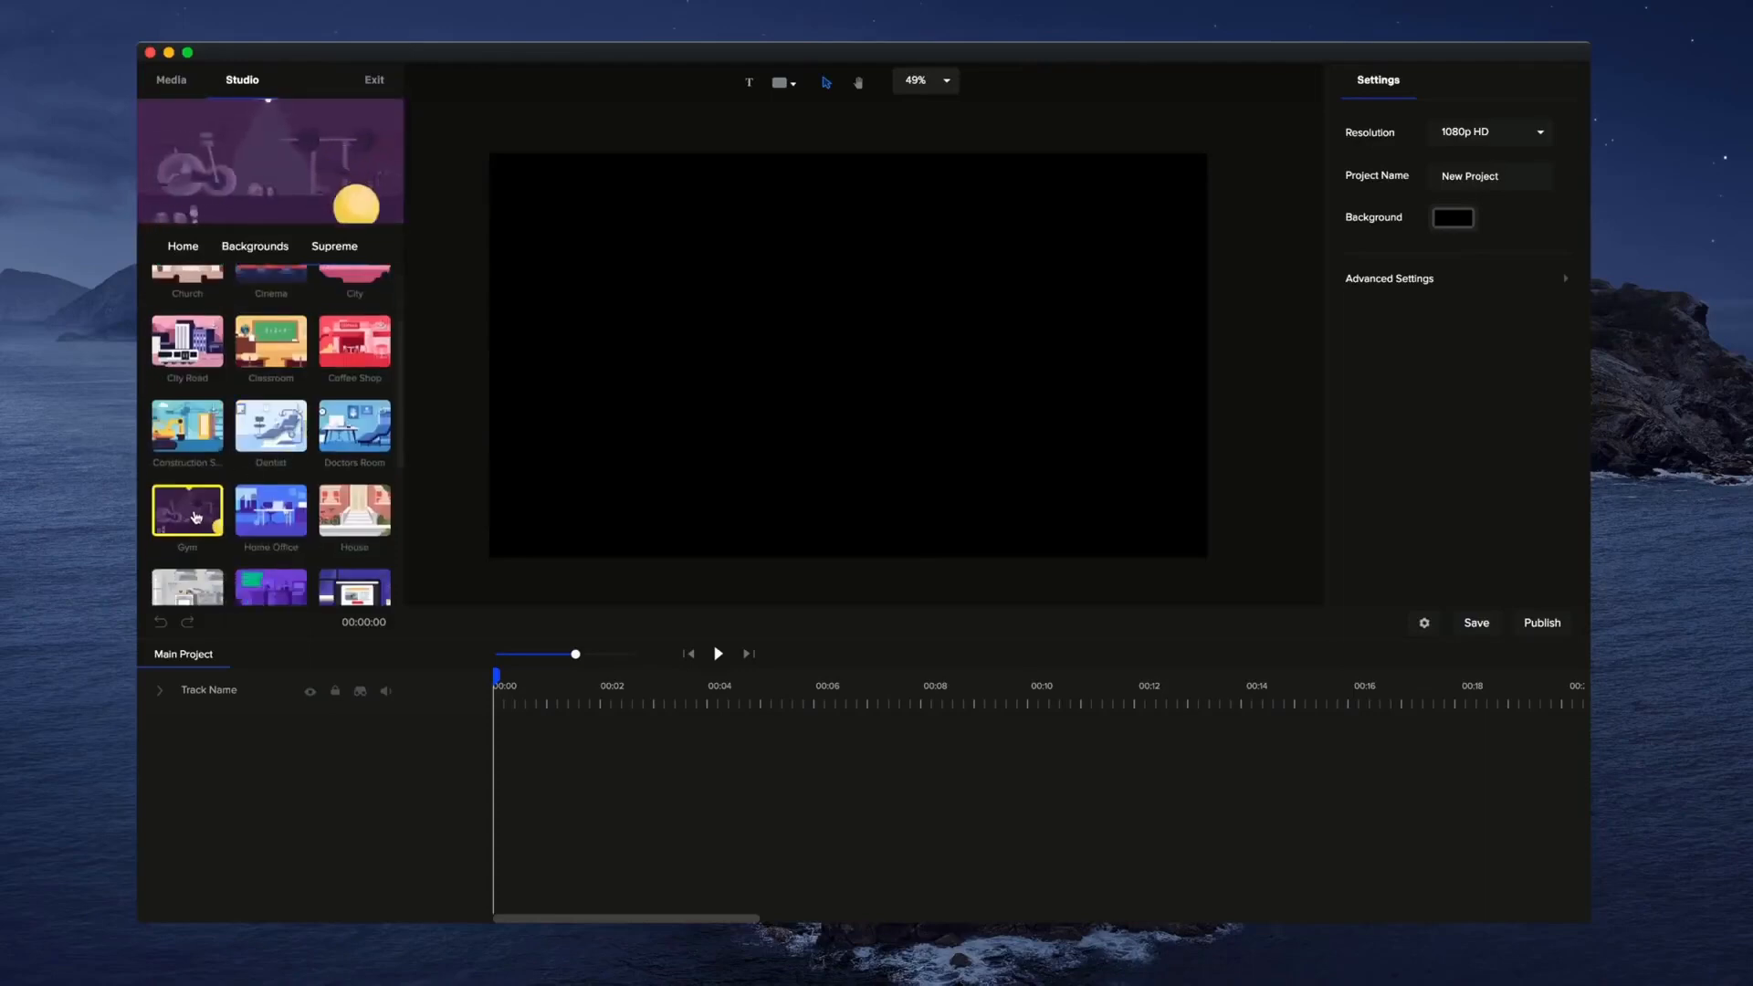
{"action": "left_click_drag", "start_coordinate": [195, 517], "coordinate": [685, 449]}
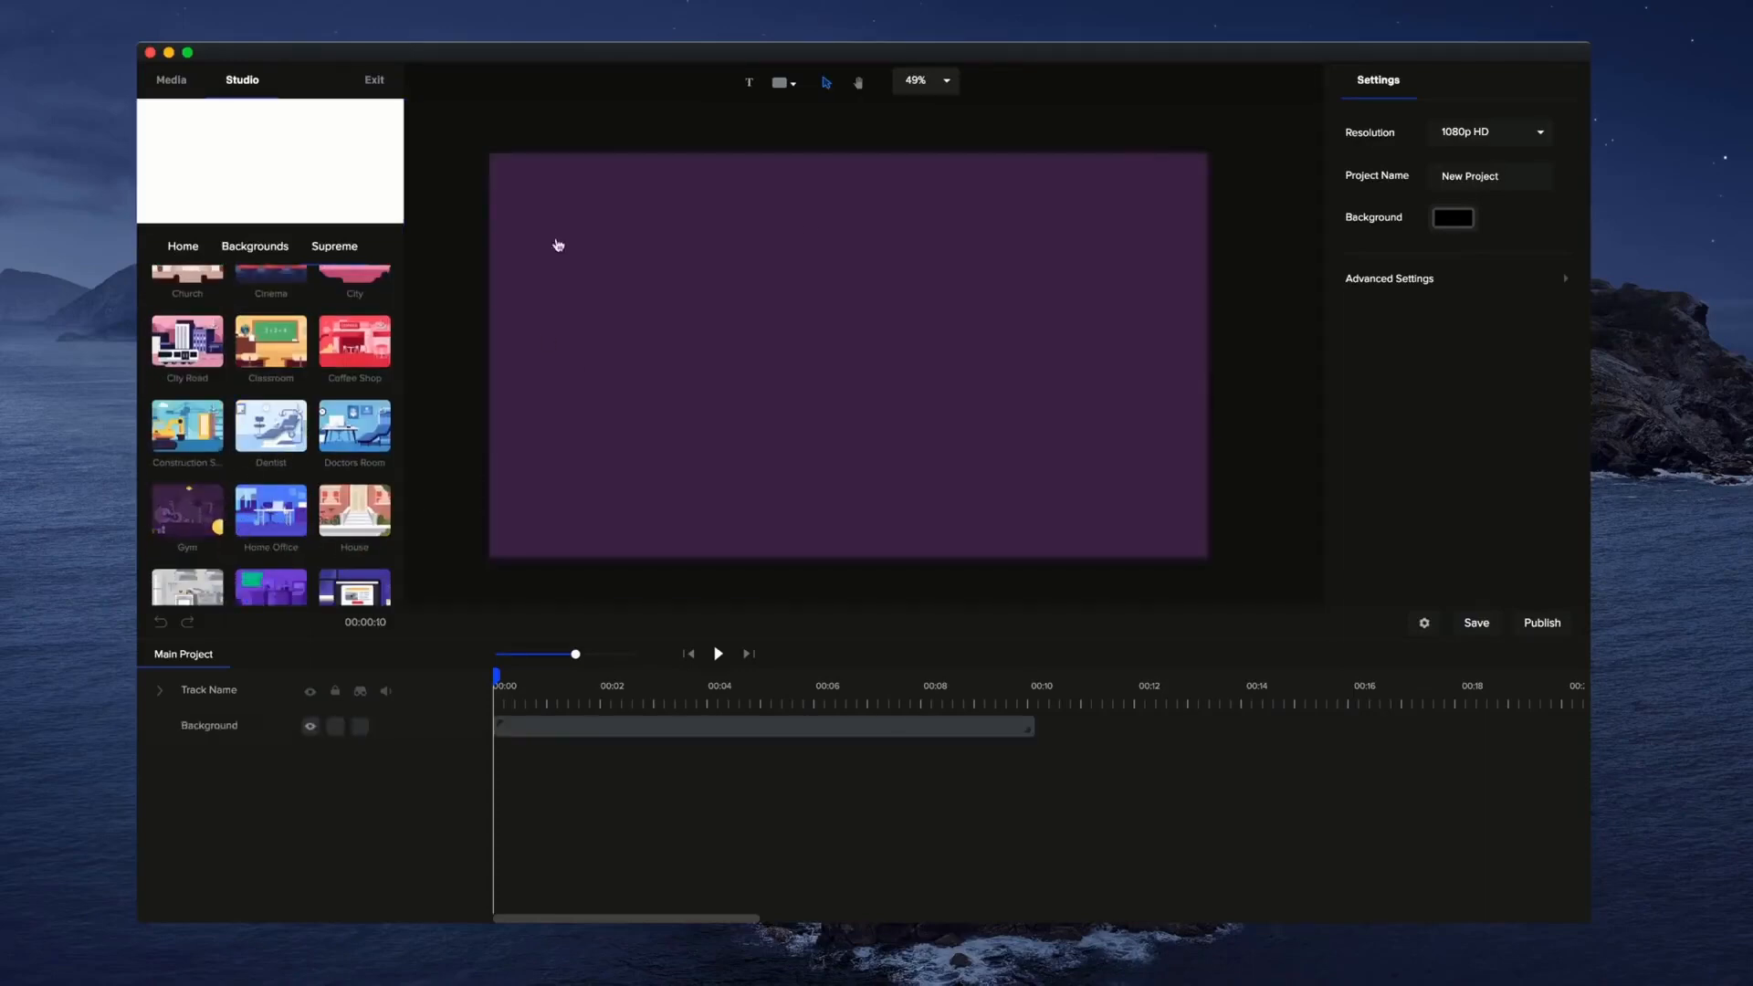
{"action": "left_click", "coordinate": [728, 654]}
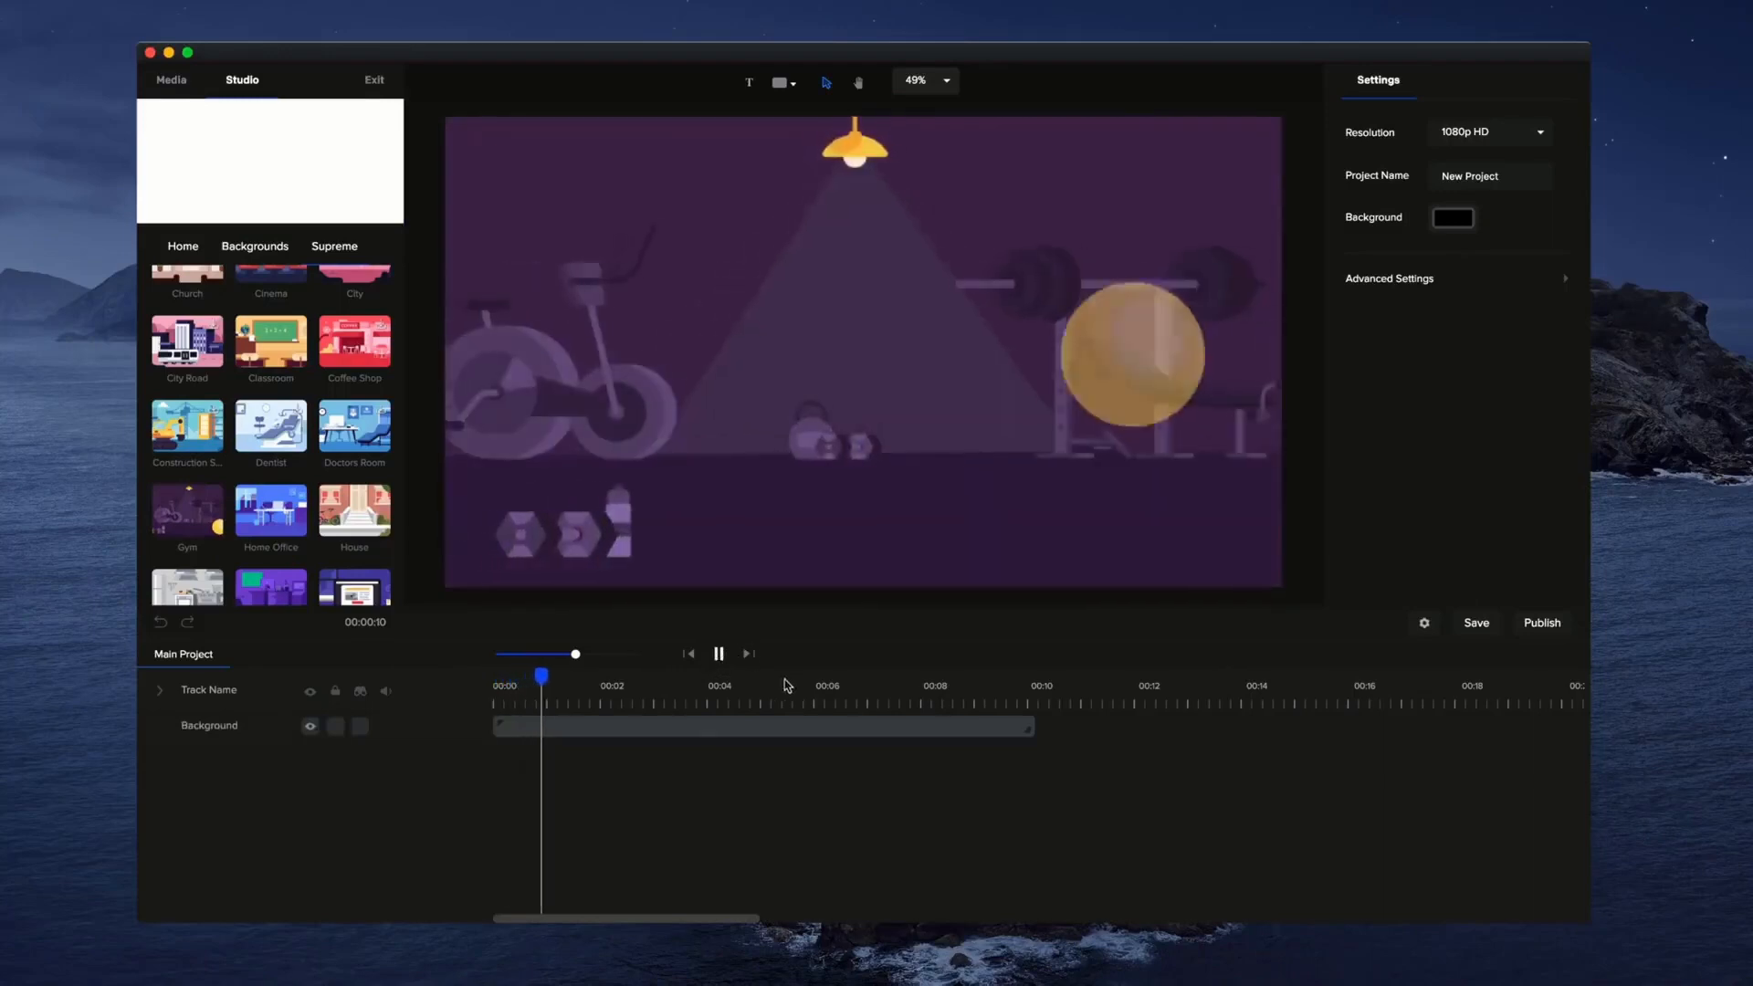
{"action": "left_click", "coordinate": [721, 654]}
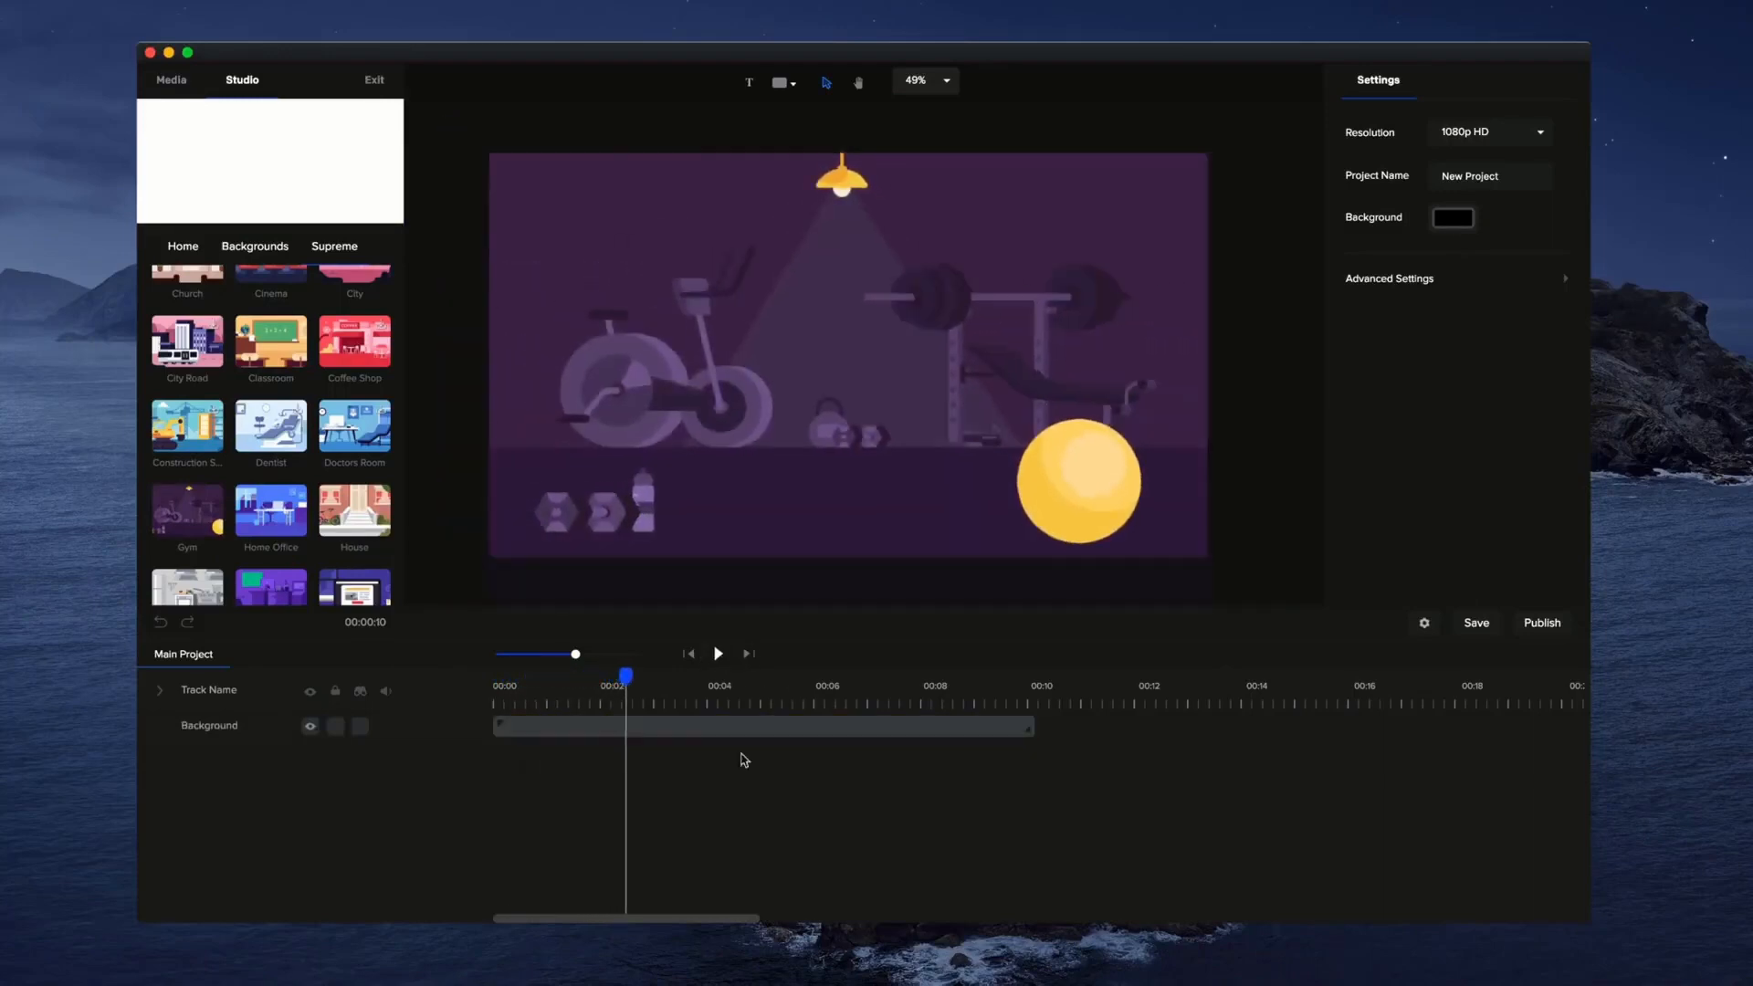
Open the Background track's own layers and resize the Dumbell to a scale of about 59.
{"action": "left_click", "coordinate": [612, 723]}
{"action": "double_click", "coordinate": [611, 724]}
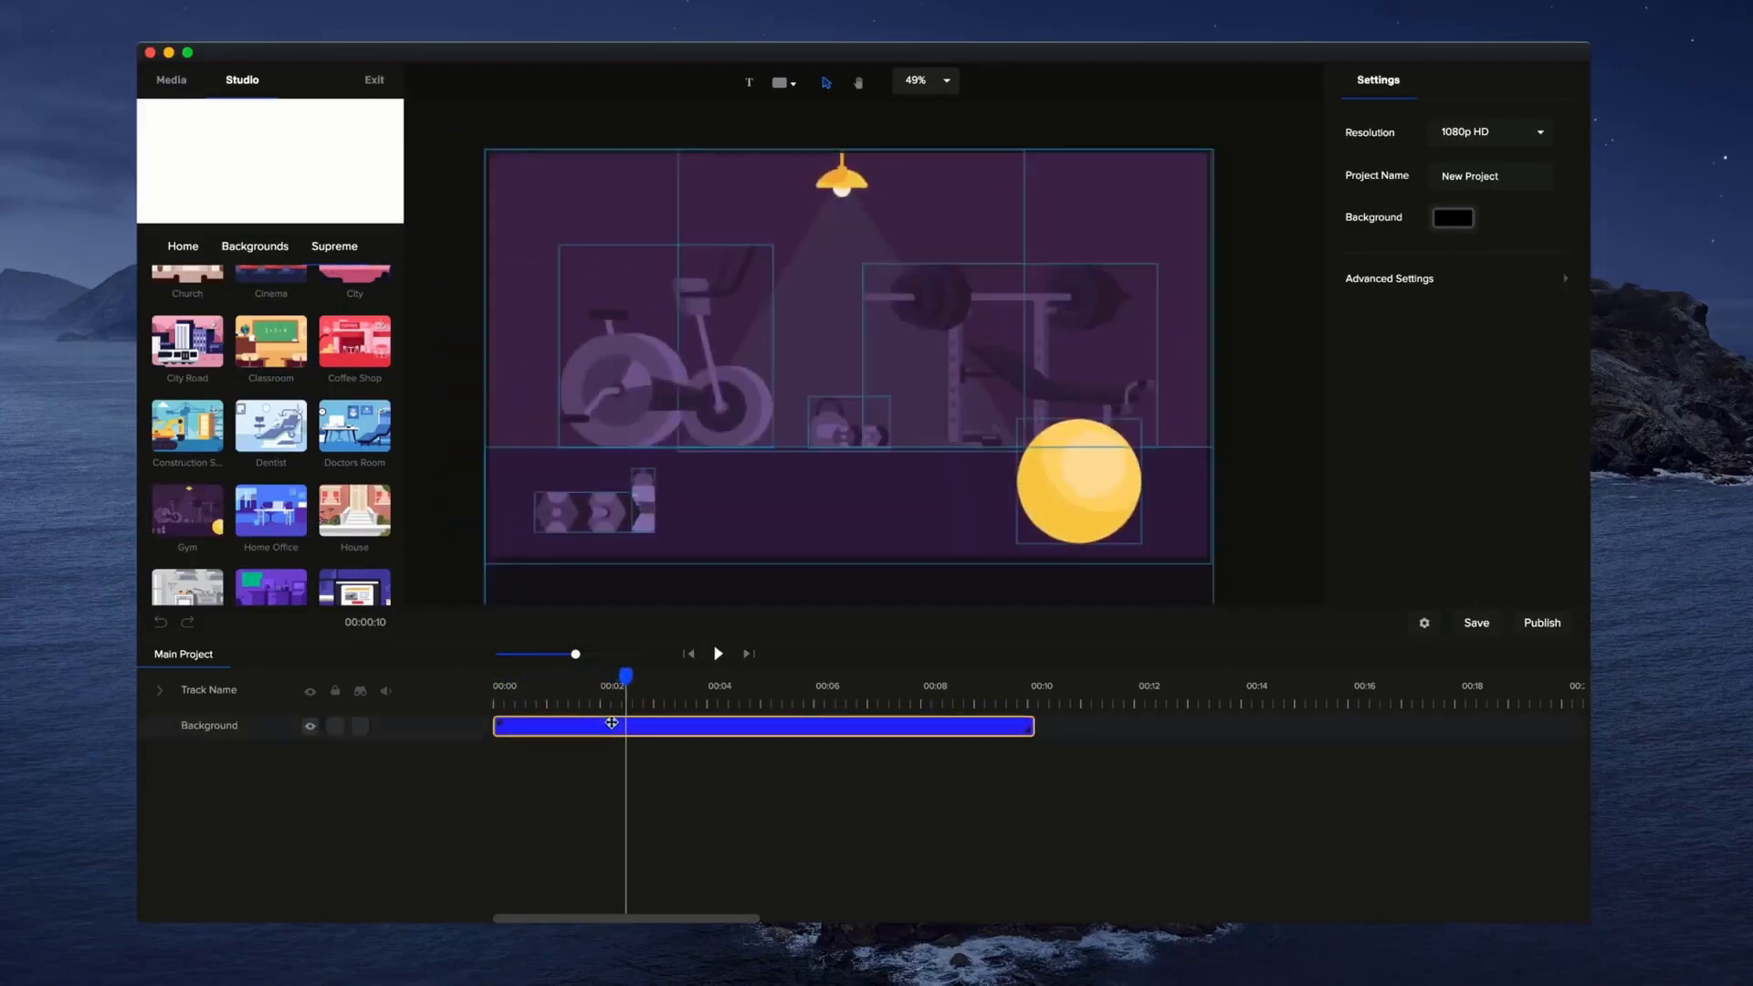
{"action": "mouse_move", "coordinate": [626, 677]}
{"action": "left_mouse_down"}
{"action": "mouse_move", "coordinate": [512, 684]}
{"action": "mouse_move", "coordinate": [594, 683]}
{"action": "left_mouse_up"}
{"action": "left_click", "coordinate": [587, 522]}
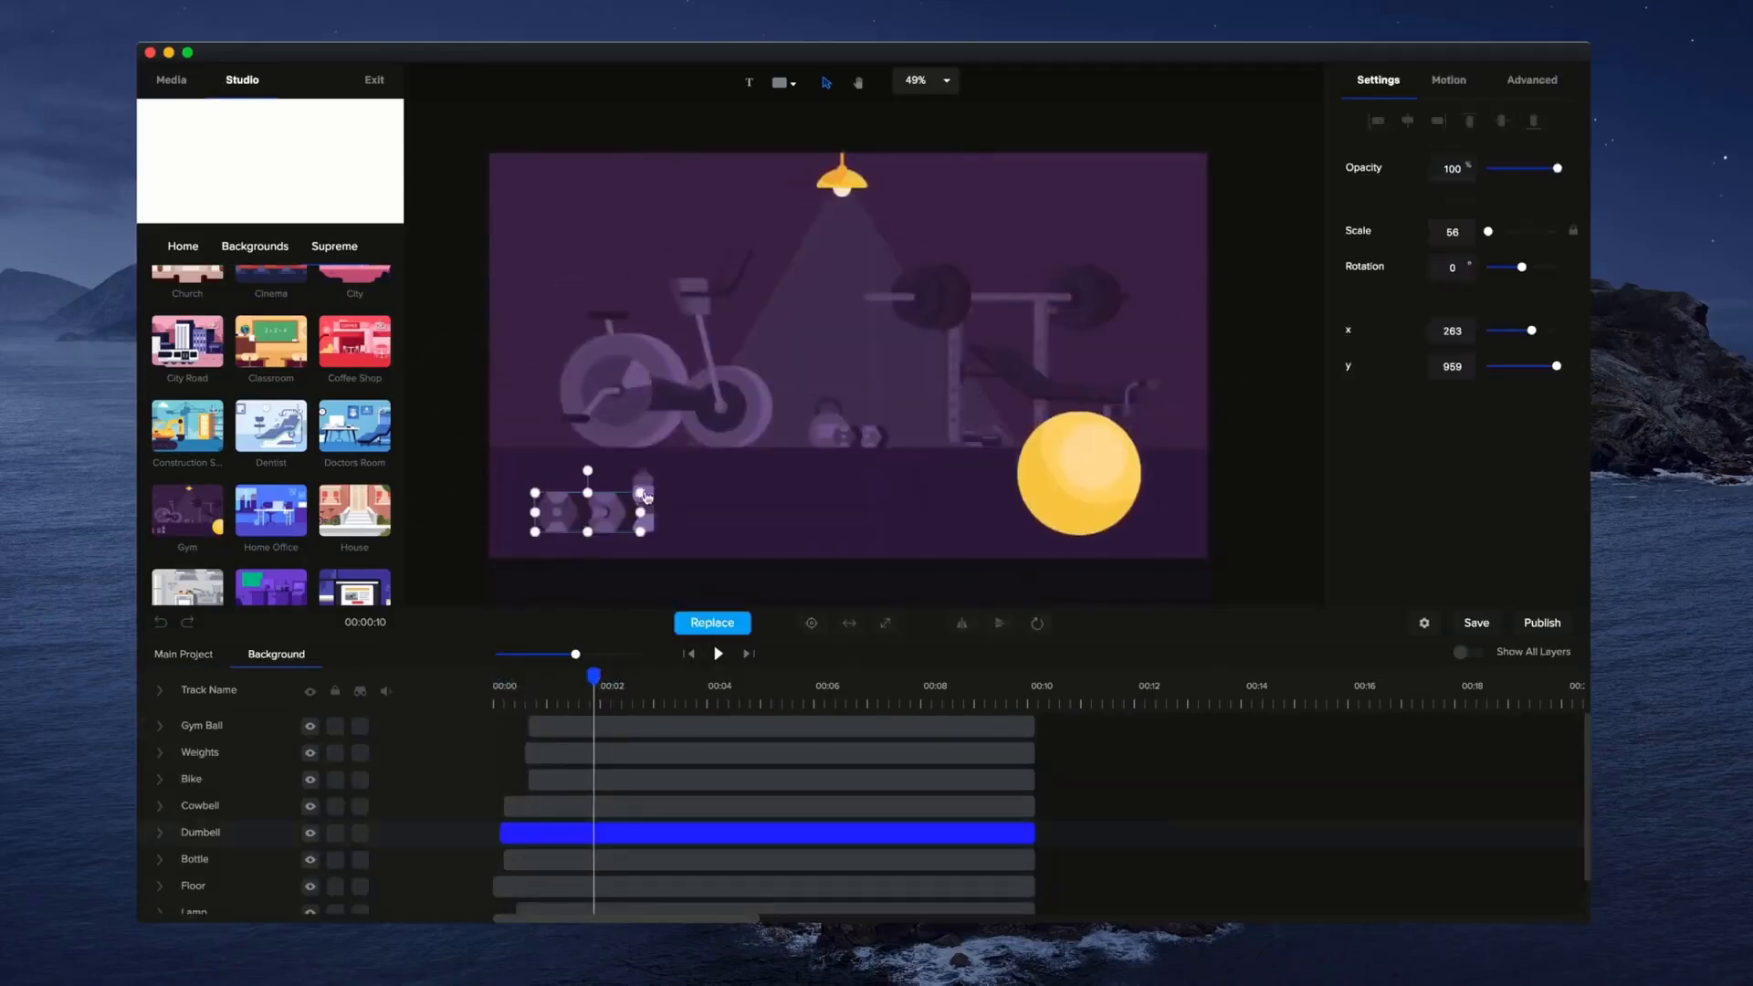
{"action": "left_click_drag", "start_coordinate": [646, 496], "coordinate": [599, 504]}
{"action": "mouse_move", "coordinate": [607, 671]}
{"action": "left_mouse_down"}
{"action": "mouse_move", "coordinate": [496, 684]}
{"action": "mouse_move", "coordinate": [617, 685]}
{"action": "left_mouse_up"}
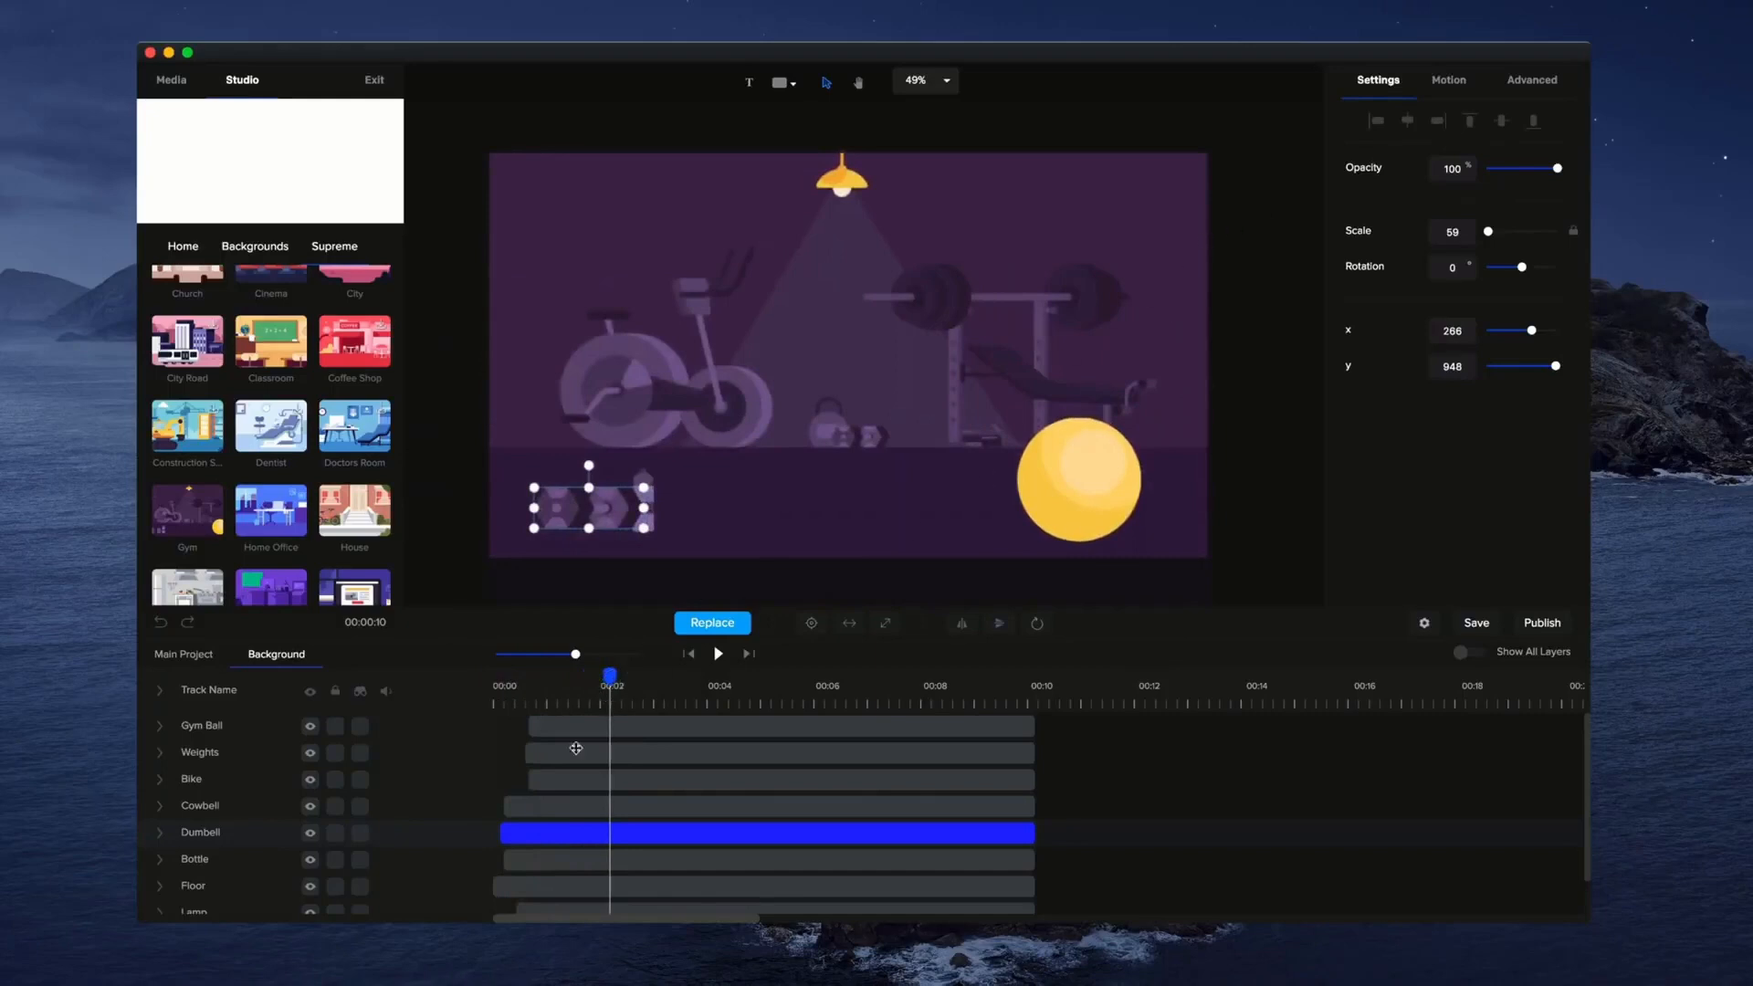
Examine the Dumbell layer's slide-in animation and the motion presets, scrubbing back to 00:00.
{"action": "left_click", "coordinate": [158, 832]}
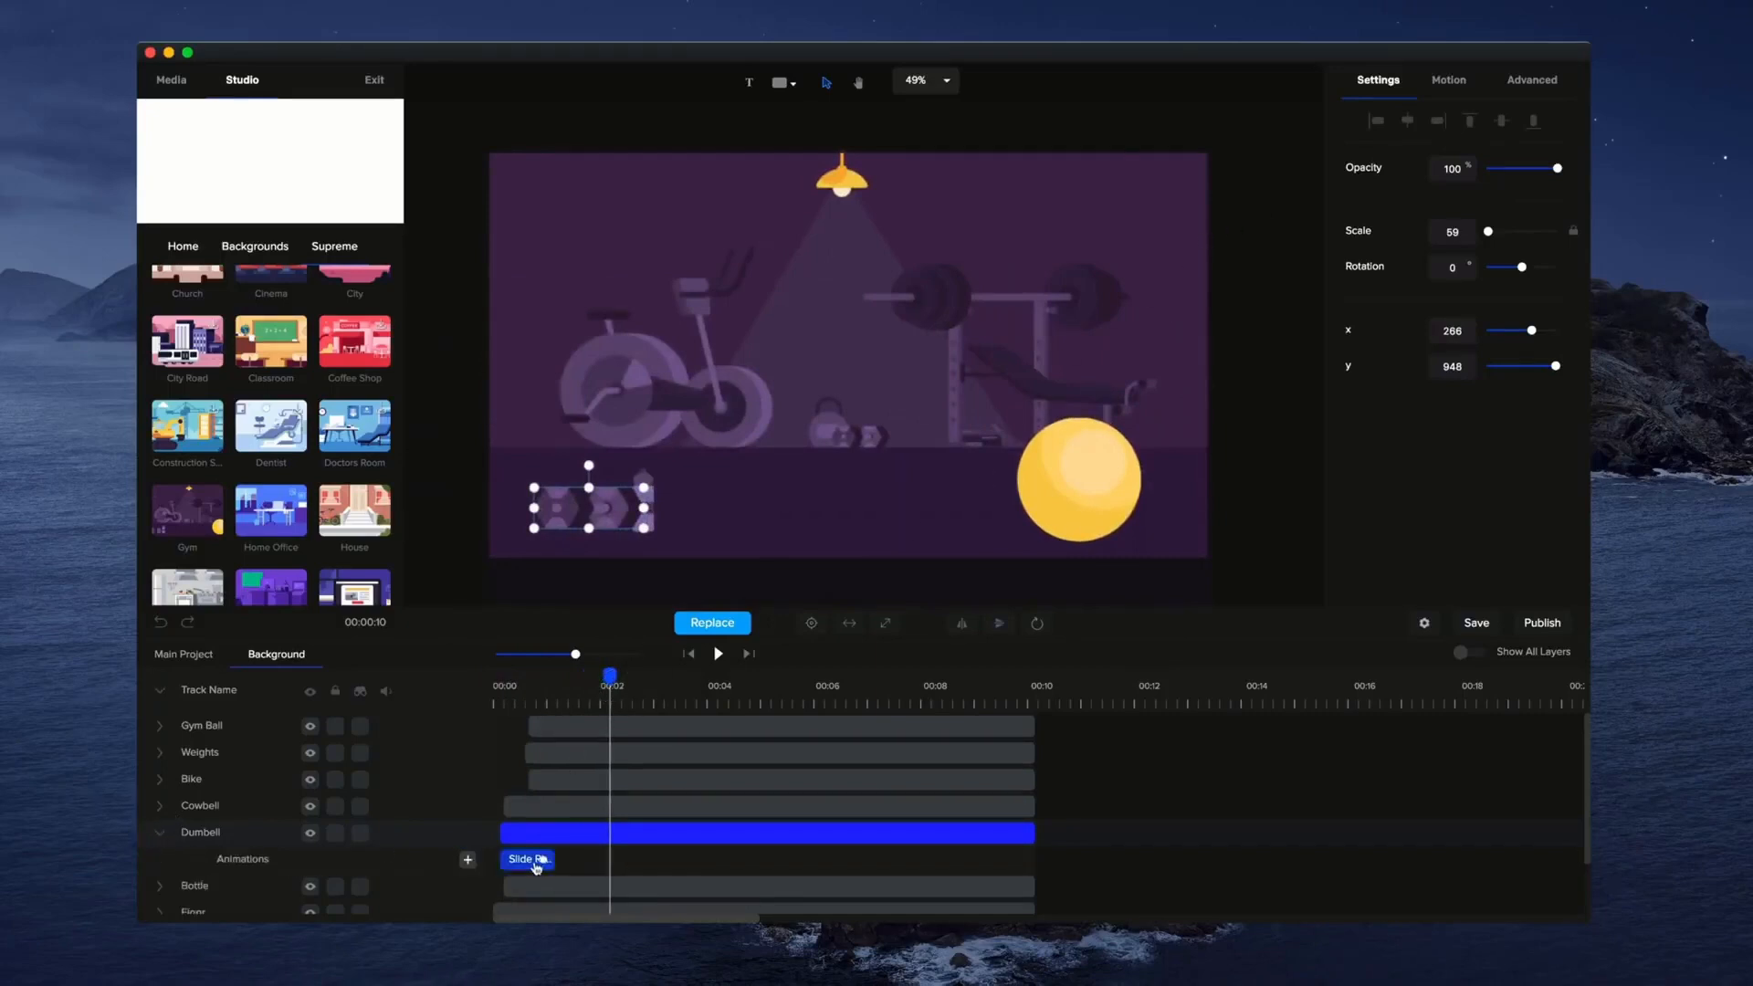
{"action": "left_click", "coordinate": [1449, 80]}
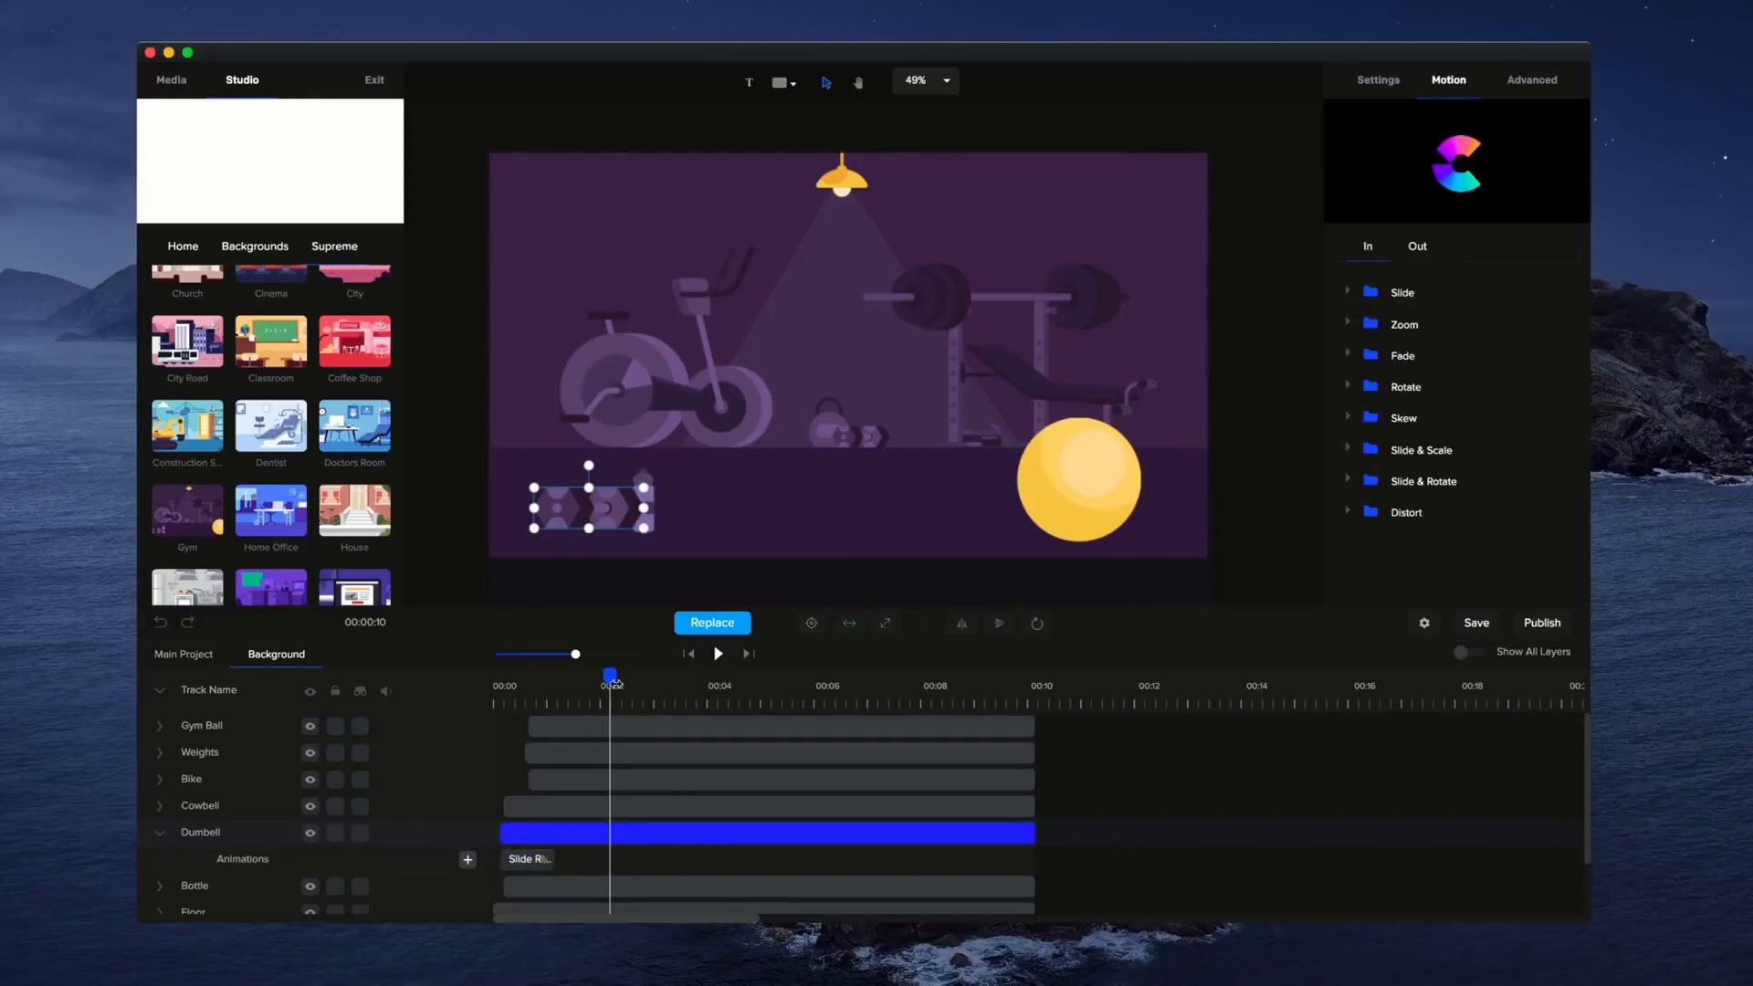
{"action": "left_click_drag", "start_coordinate": [610, 678], "coordinate": [466, 685]}
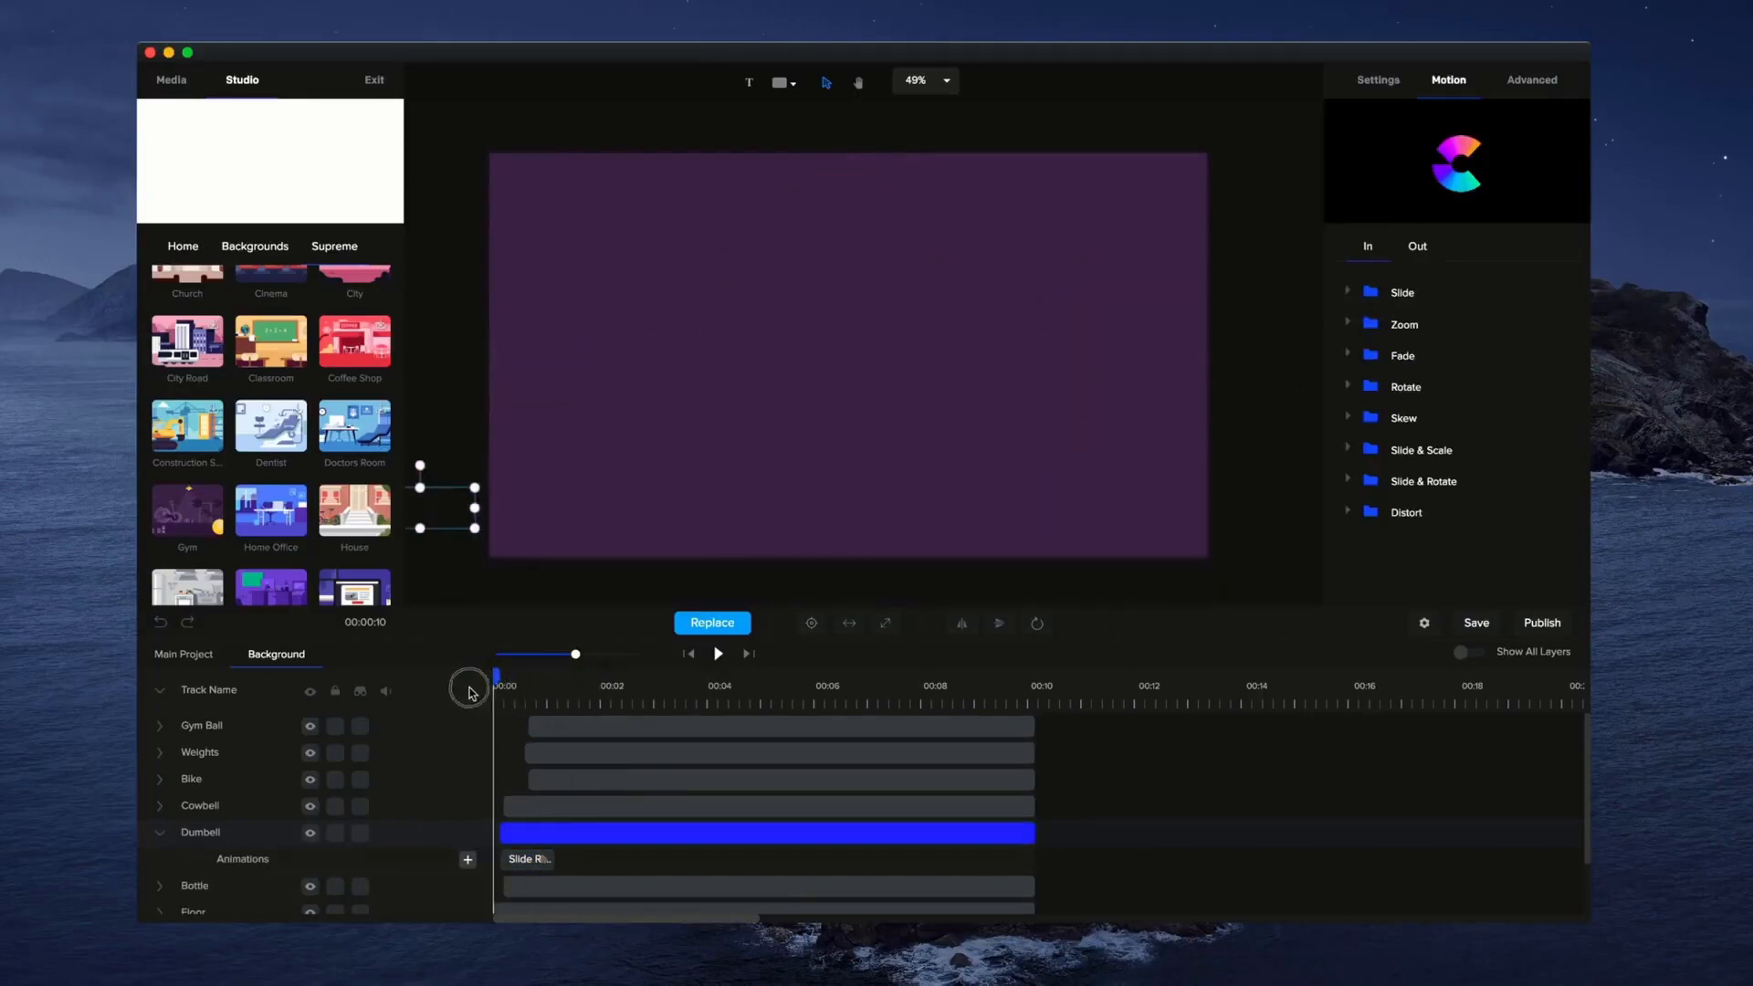
Return to the main project, move the playhead to about 00:01.5 and lock the Background track.
{"action": "left_click", "coordinate": [192, 654]}
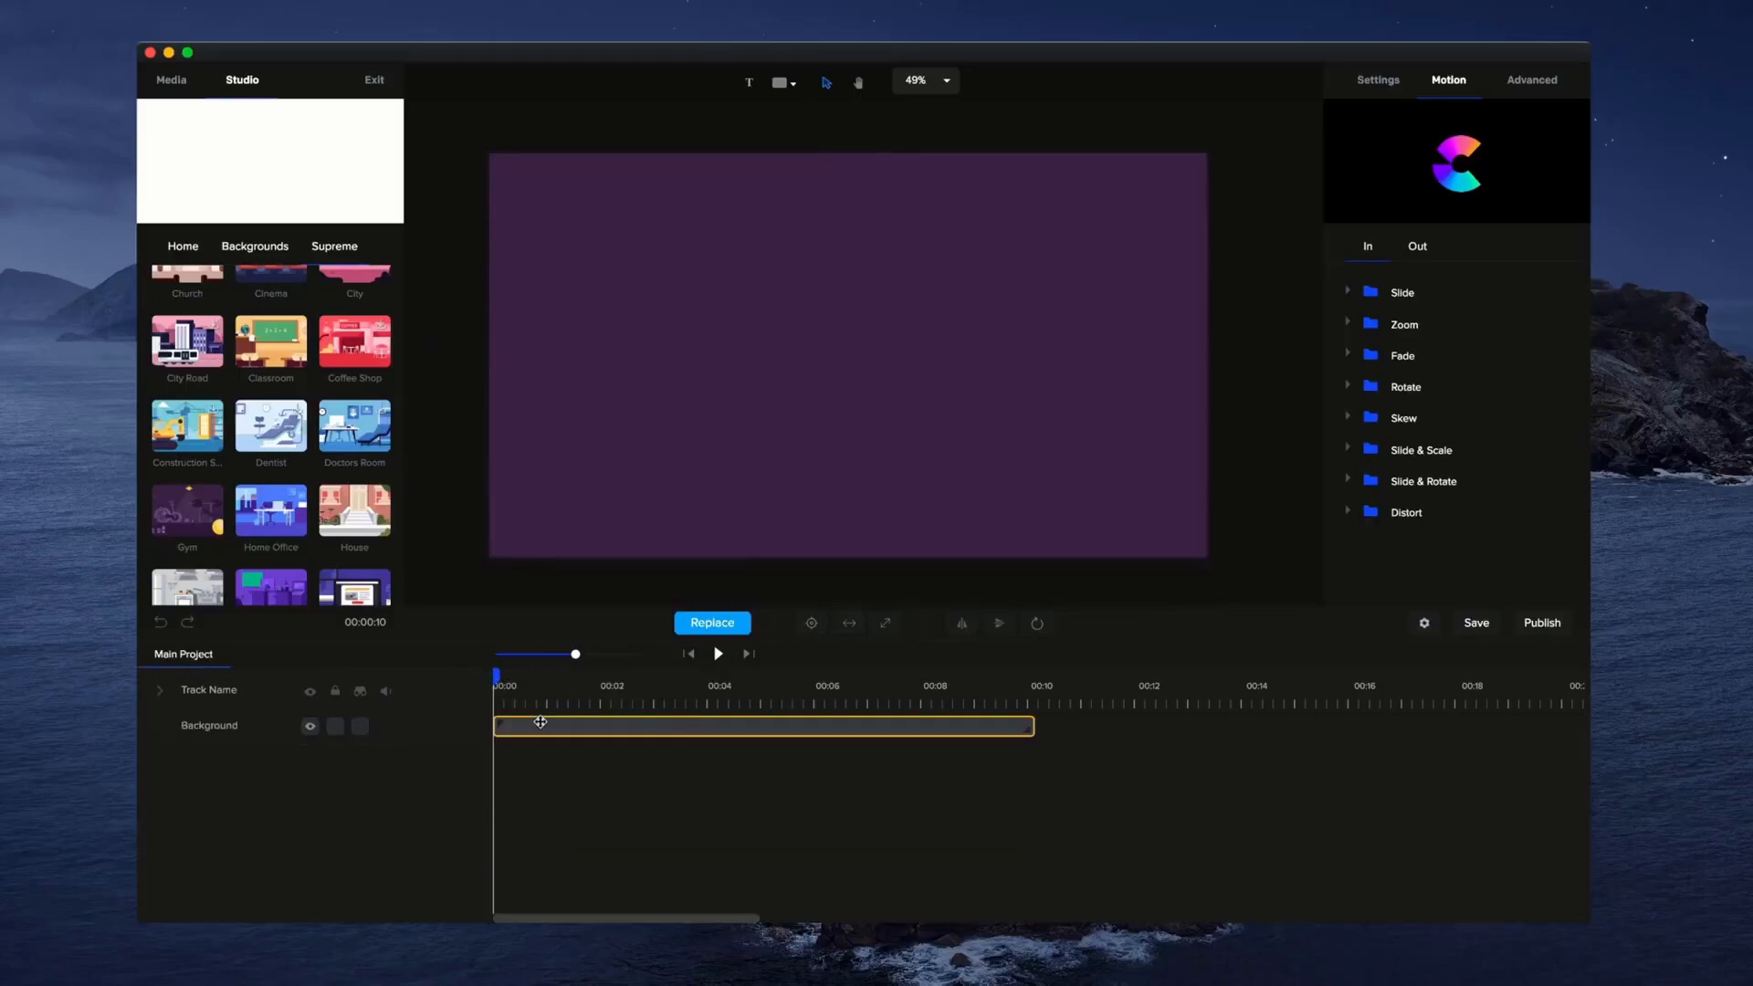
{"action": "left_click_drag", "start_coordinate": [493, 676], "coordinate": [575, 678]}
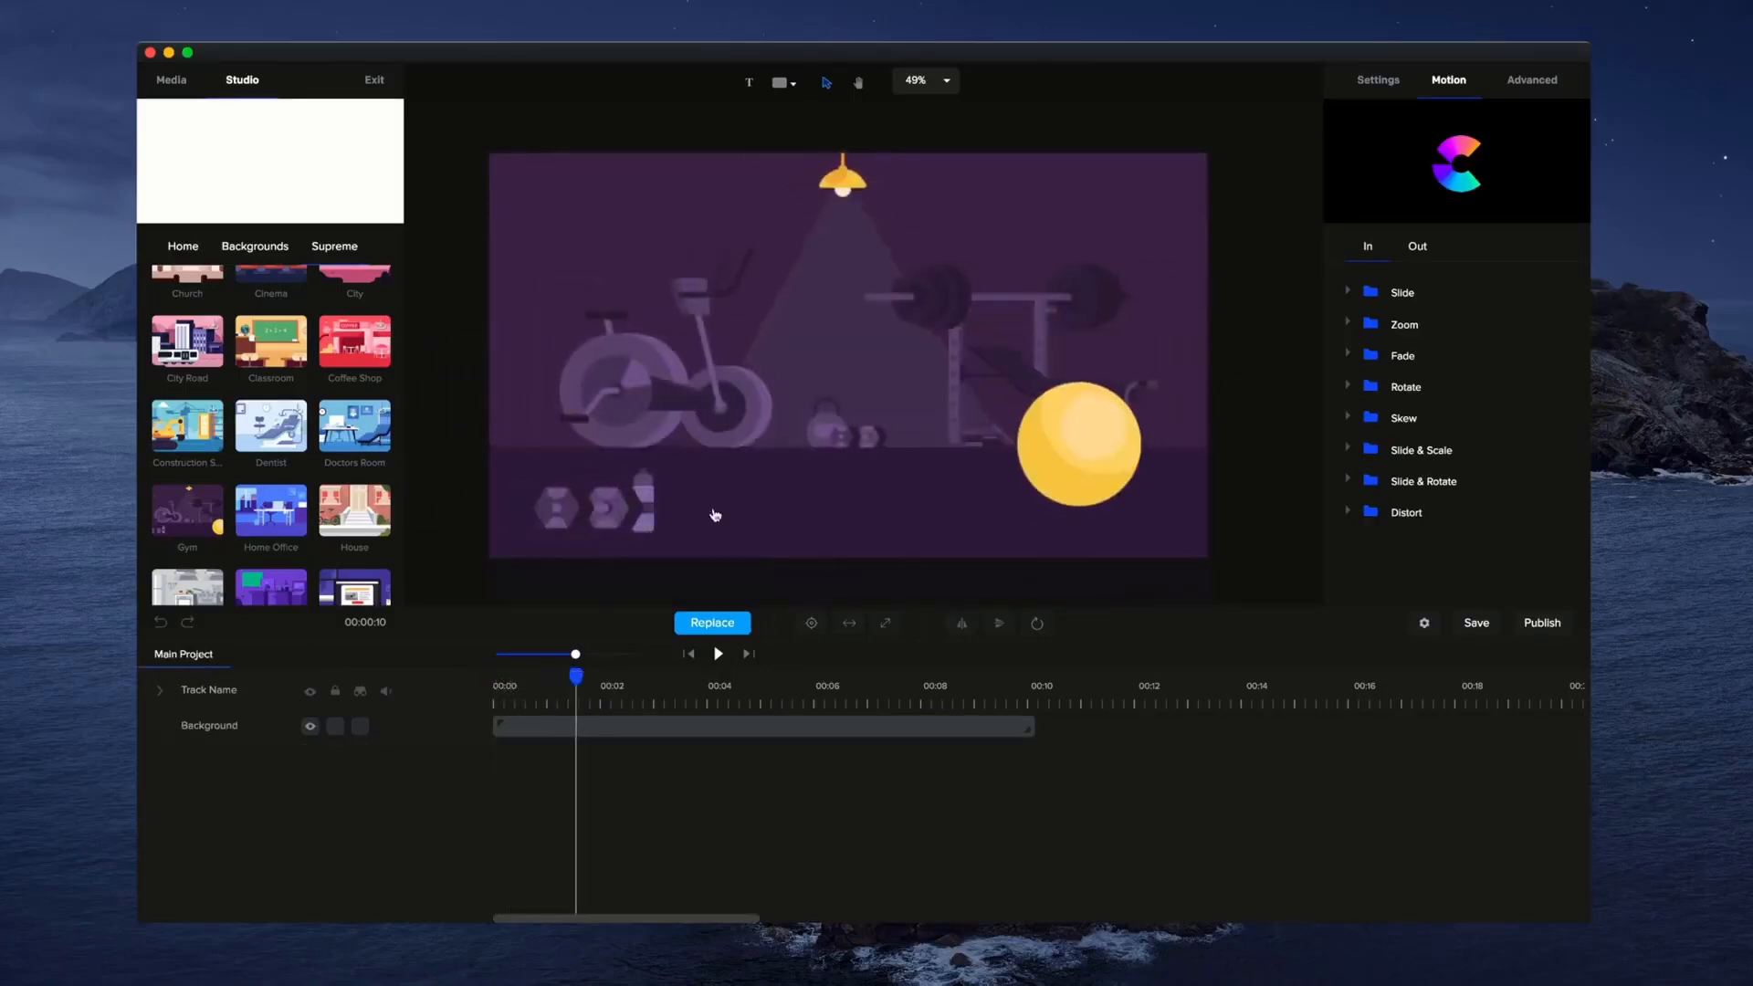
{"action": "left_click", "coordinate": [335, 728]}
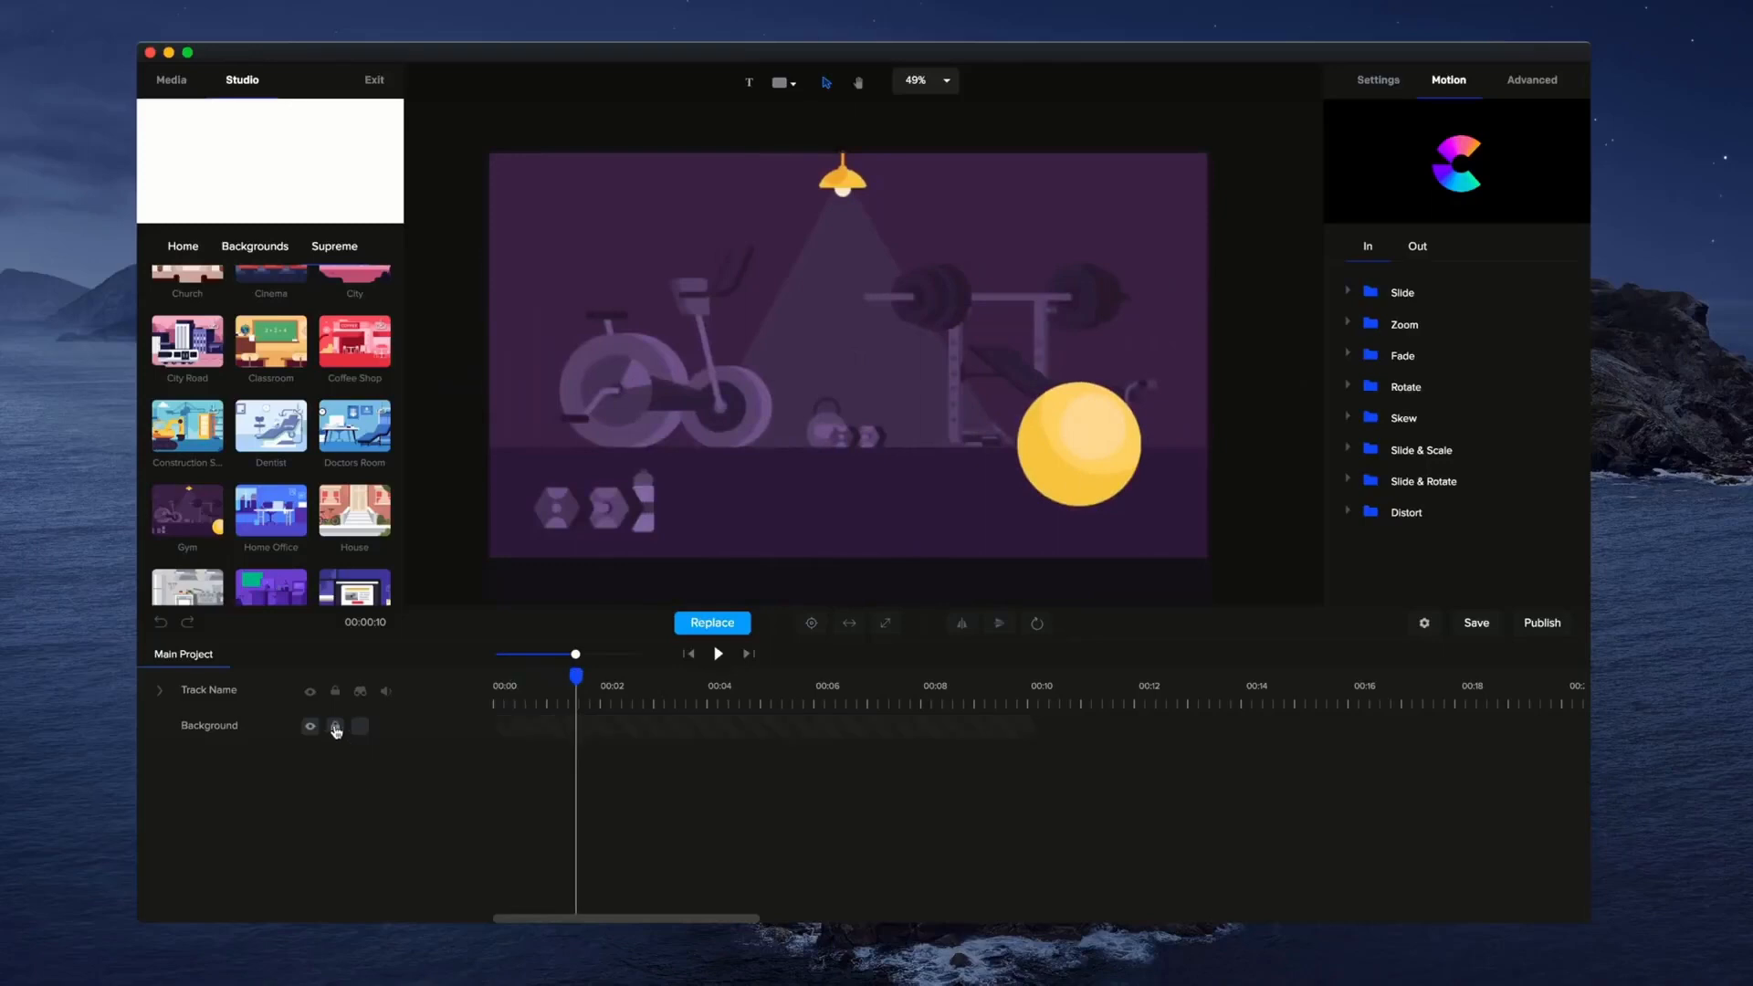
Try to move the exercise bike, weights and other gym elements on the canvas while the Background track is locked.
{"action": "left_click_drag", "start_coordinate": [720, 462], "coordinate": [639, 500]}
{"action": "left_click_drag", "start_coordinate": [595, 359], "coordinate": [928, 466]}
{"action": "left_click_drag", "start_coordinate": [947, 398], "coordinate": [858, 420]}
{"action": "left_click_drag", "start_coordinate": [660, 464], "coordinate": [763, 444]}
Add the Fitness Girl from the Studio's Supreme characters to the gym scene.
{"action": "scroll", "coordinate": [346, 395], "scroll_direction": "up", "scroll_amount": 3}
{"action": "left_click", "coordinate": [185, 248]}
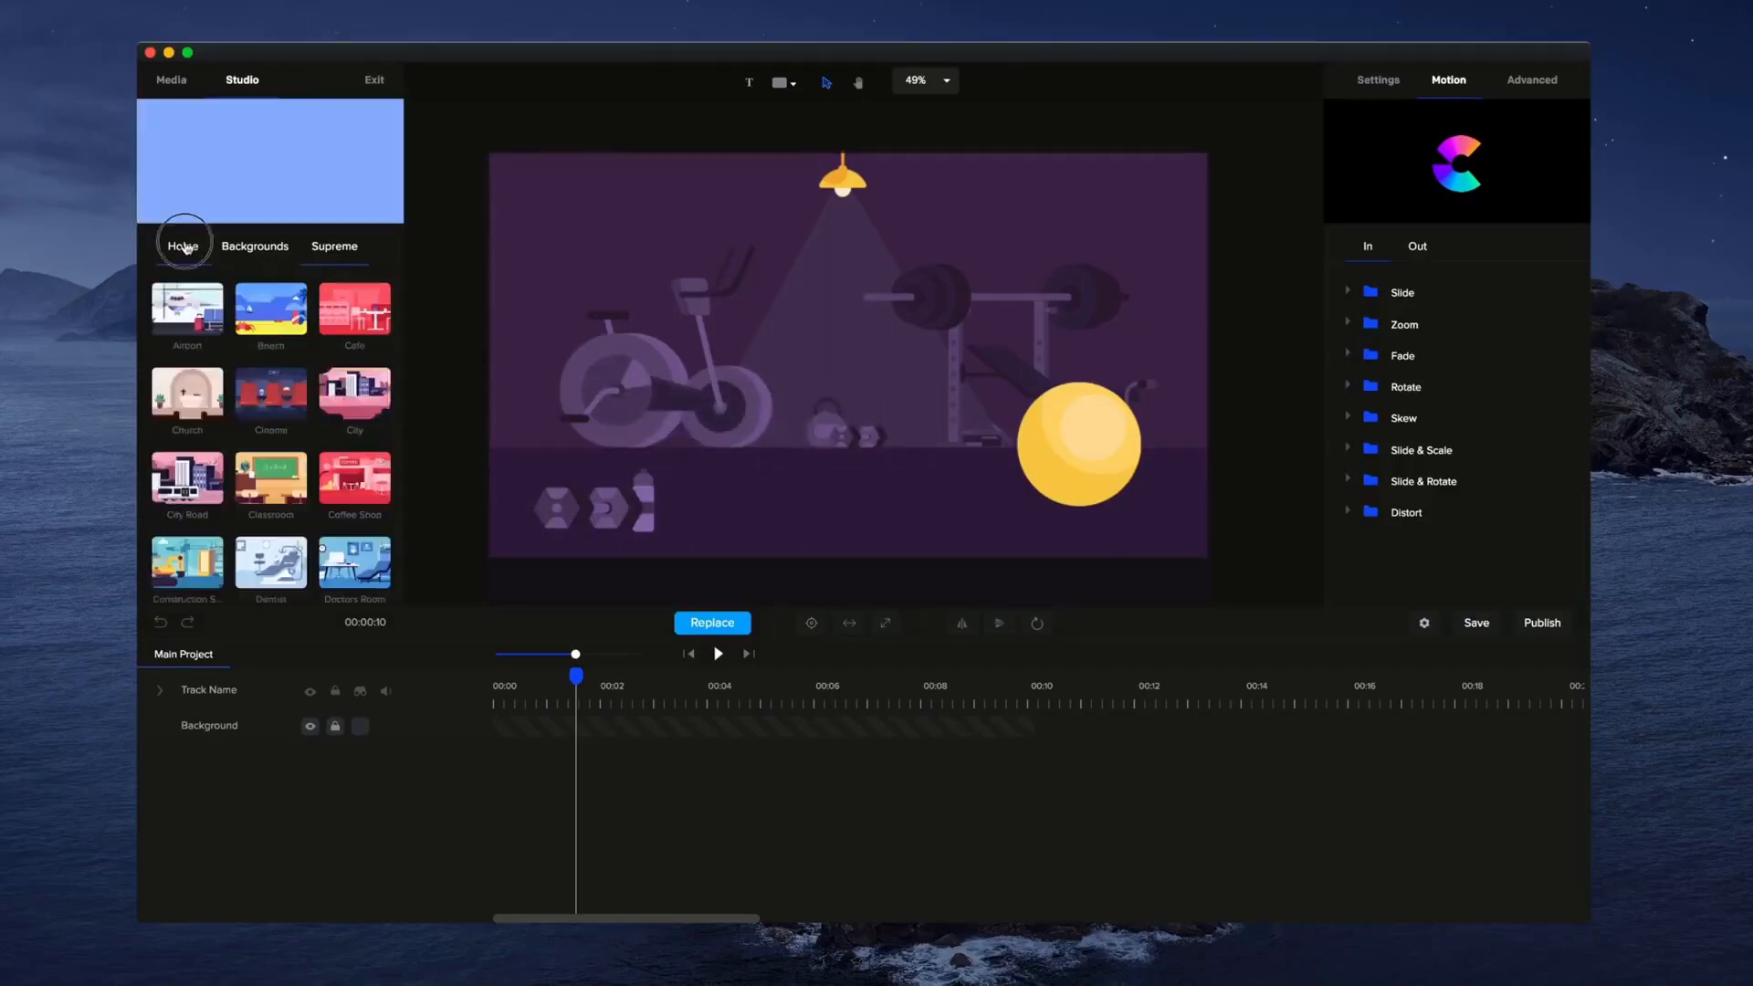
{"action": "left_click", "coordinate": [257, 334]}
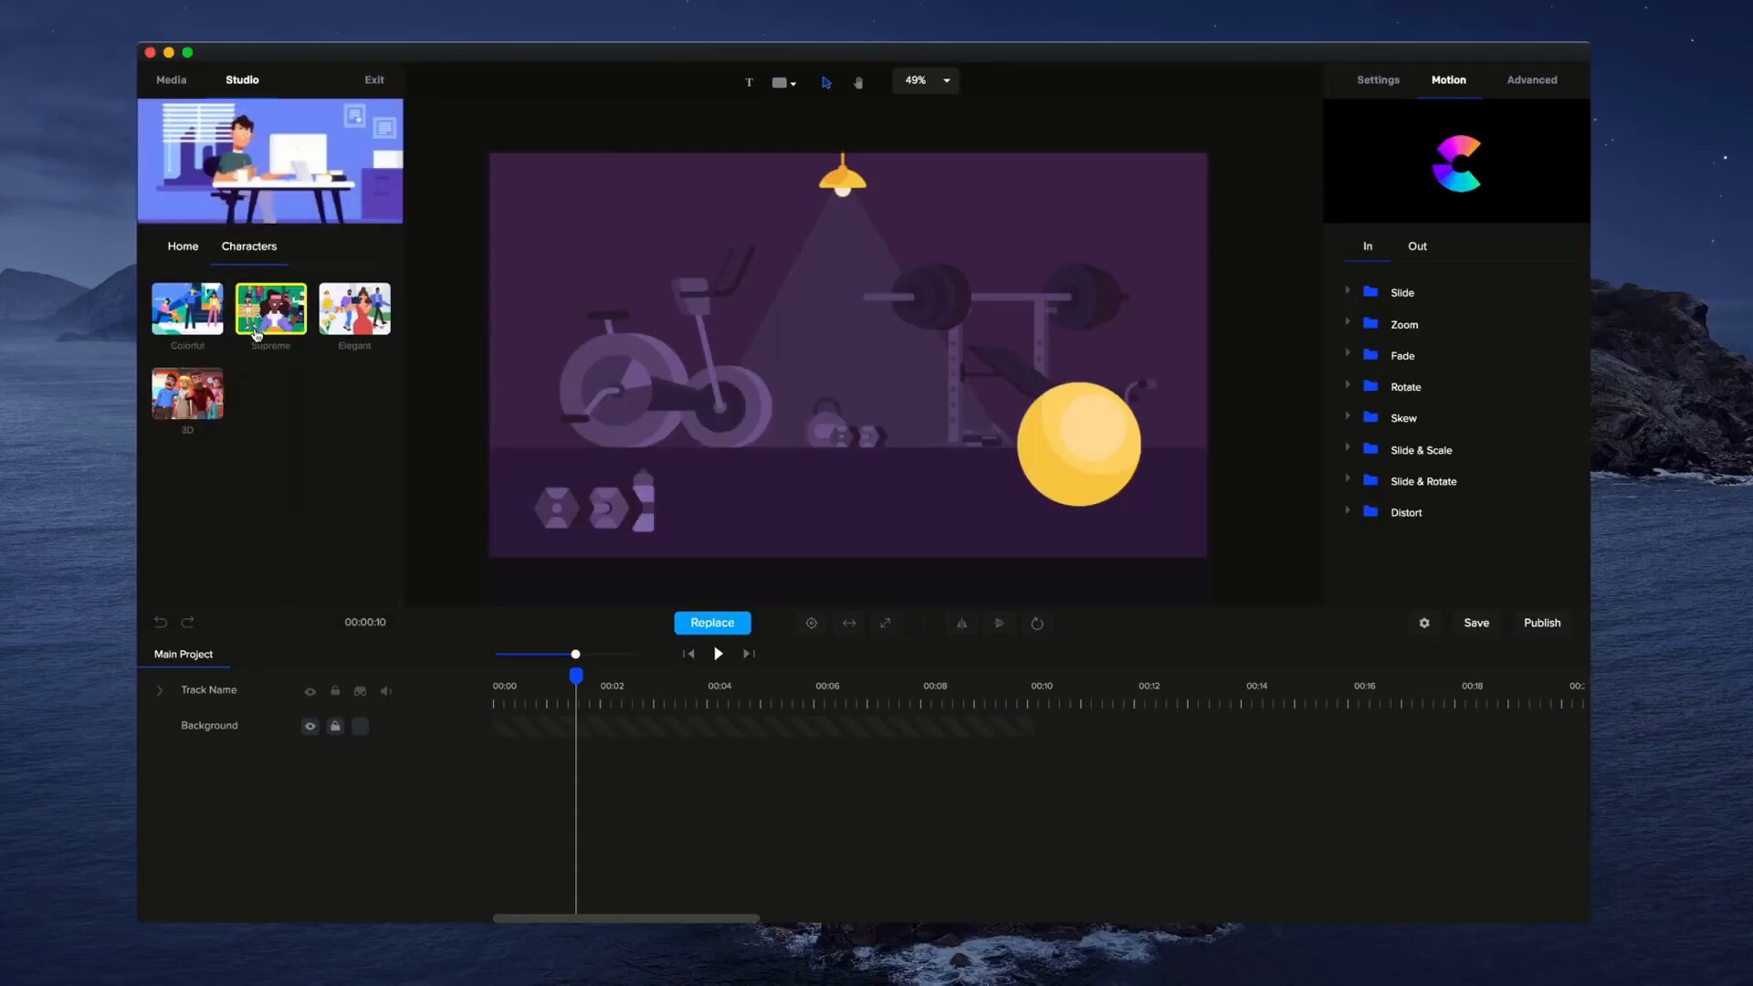
{"action": "left_click", "coordinate": [266, 331]}
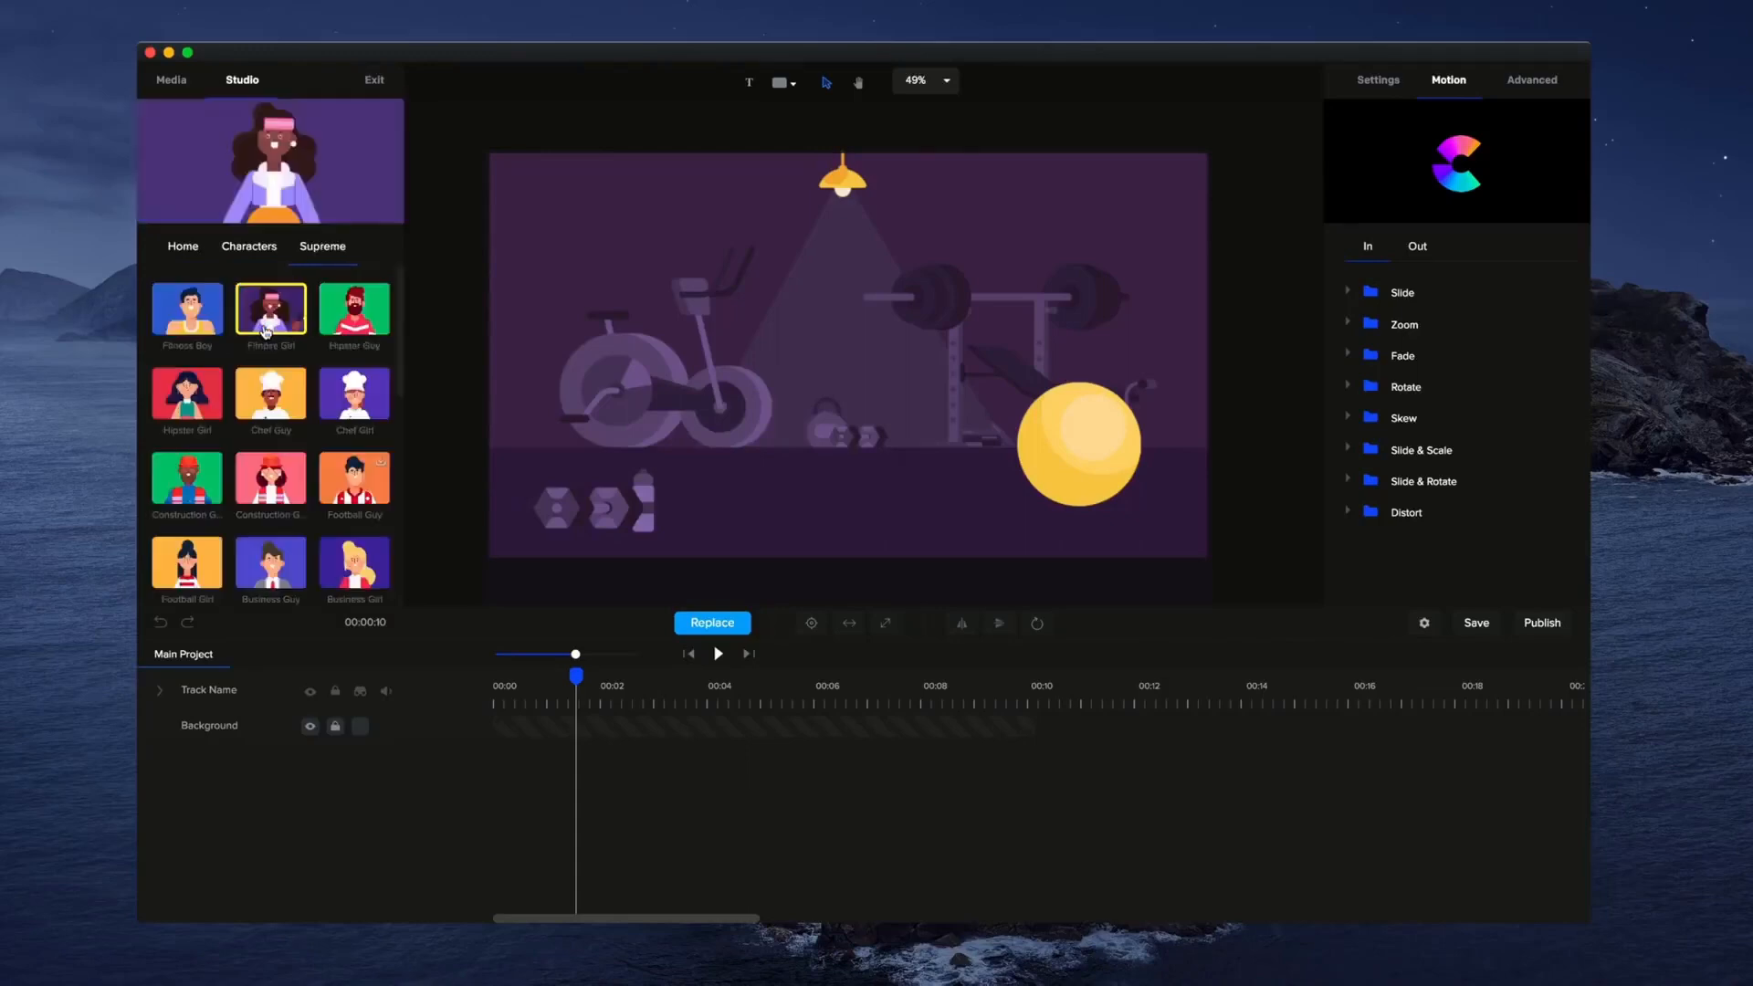
{"action": "left_click_drag", "start_coordinate": [266, 328], "coordinate": [755, 413]}
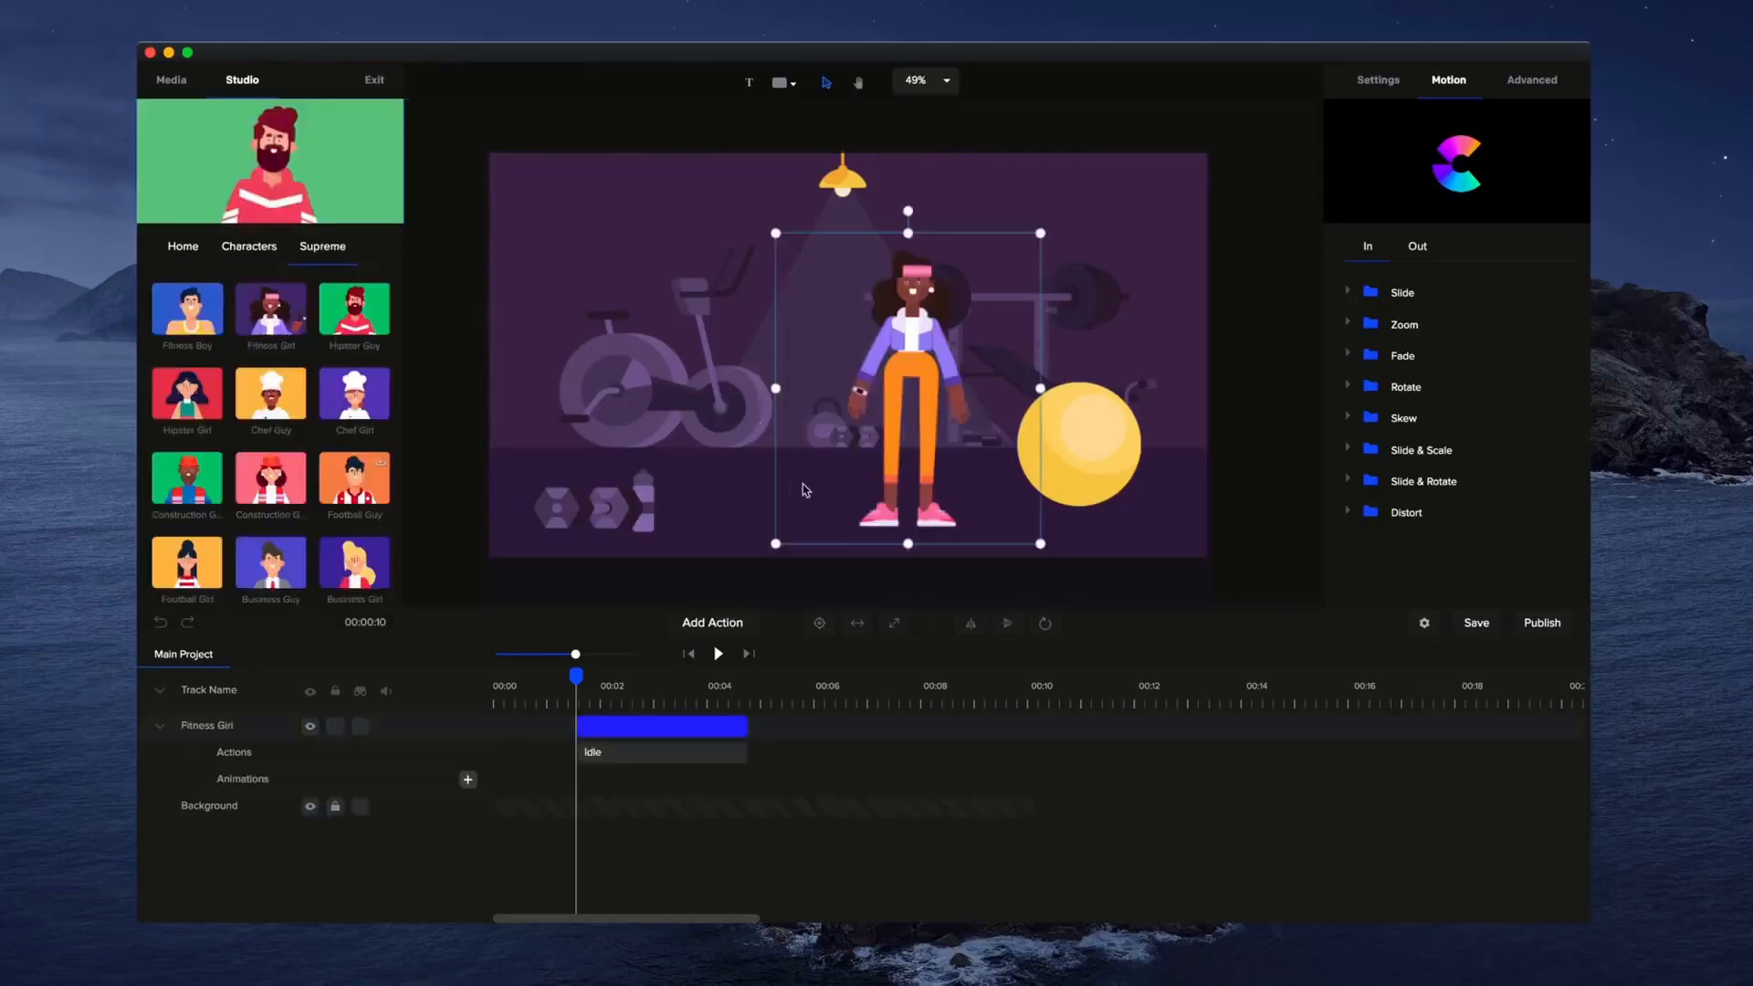
Move the Fitness Girl beside the exercise bike with her feet on the gym floor, and enlarge her slightly.
{"action": "left_click_drag", "start_coordinate": [891, 429], "coordinate": [717, 390]}
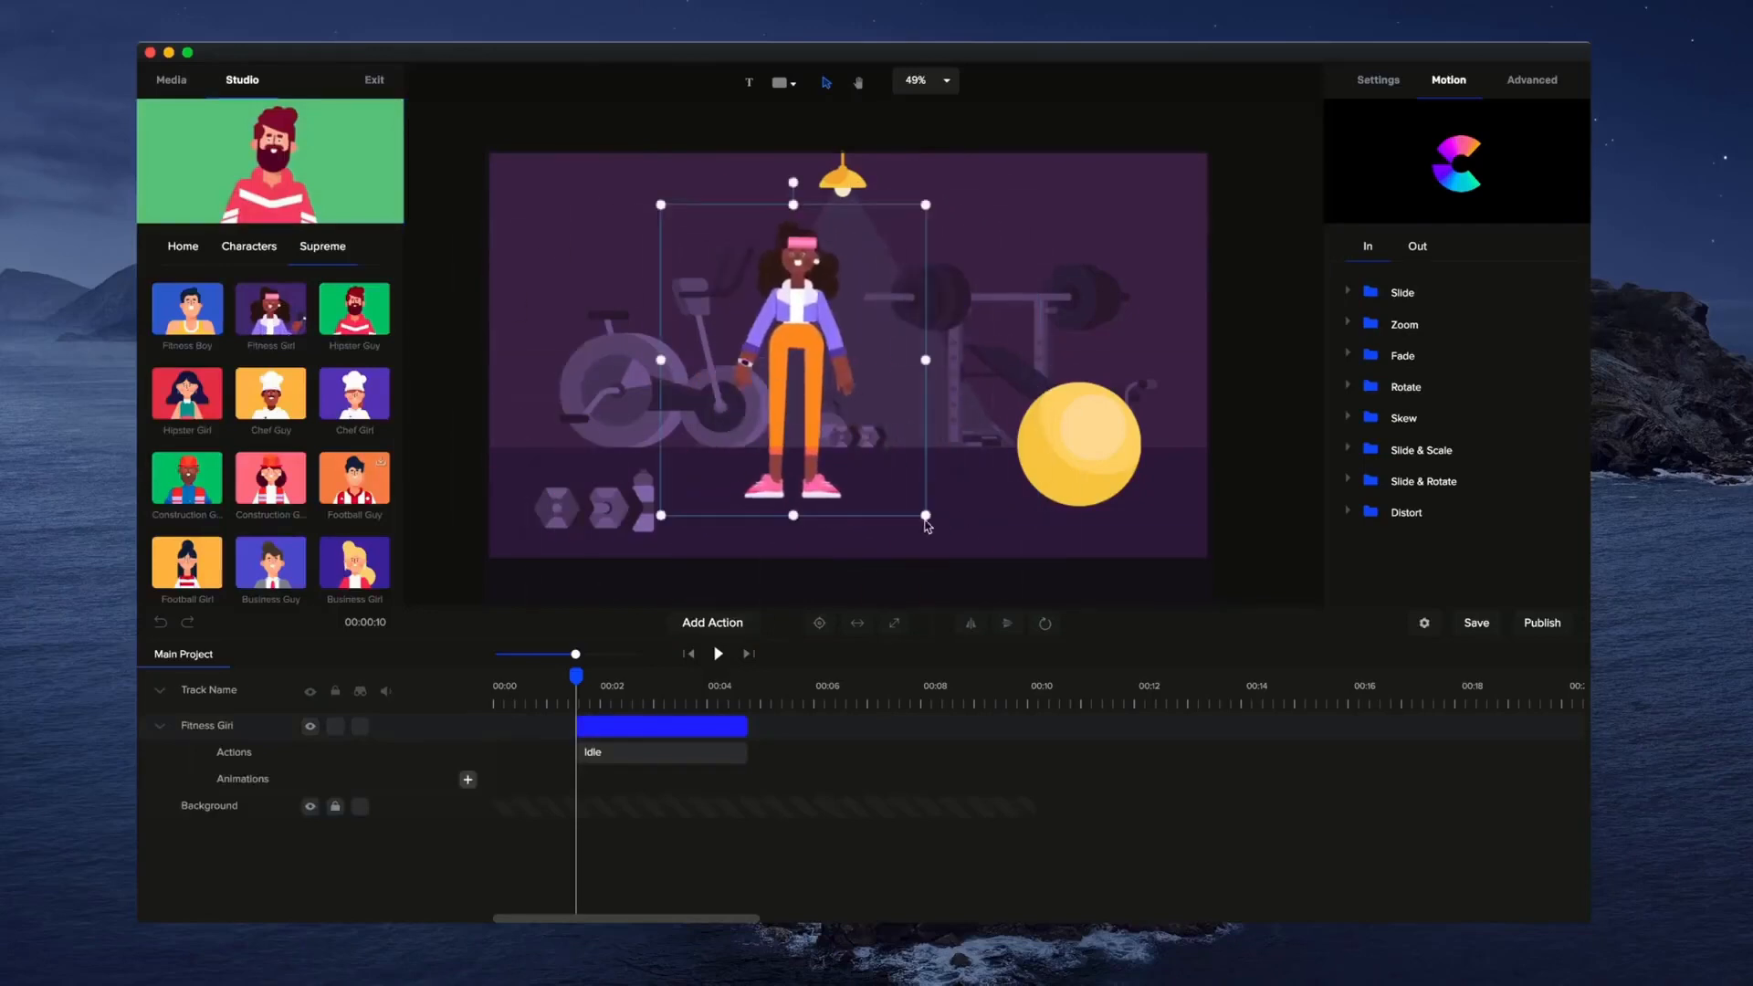
{"action": "mouse_move", "coordinate": [925, 517]}
{"action": "left_mouse_down"}
{"action": "mouse_move", "coordinate": [846, 424]}
{"action": "mouse_move", "coordinate": [947, 509]}
{"action": "left_mouse_up"}
{"action": "left_click_drag", "start_coordinate": [811, 413], "coordinate": [820, 418]}
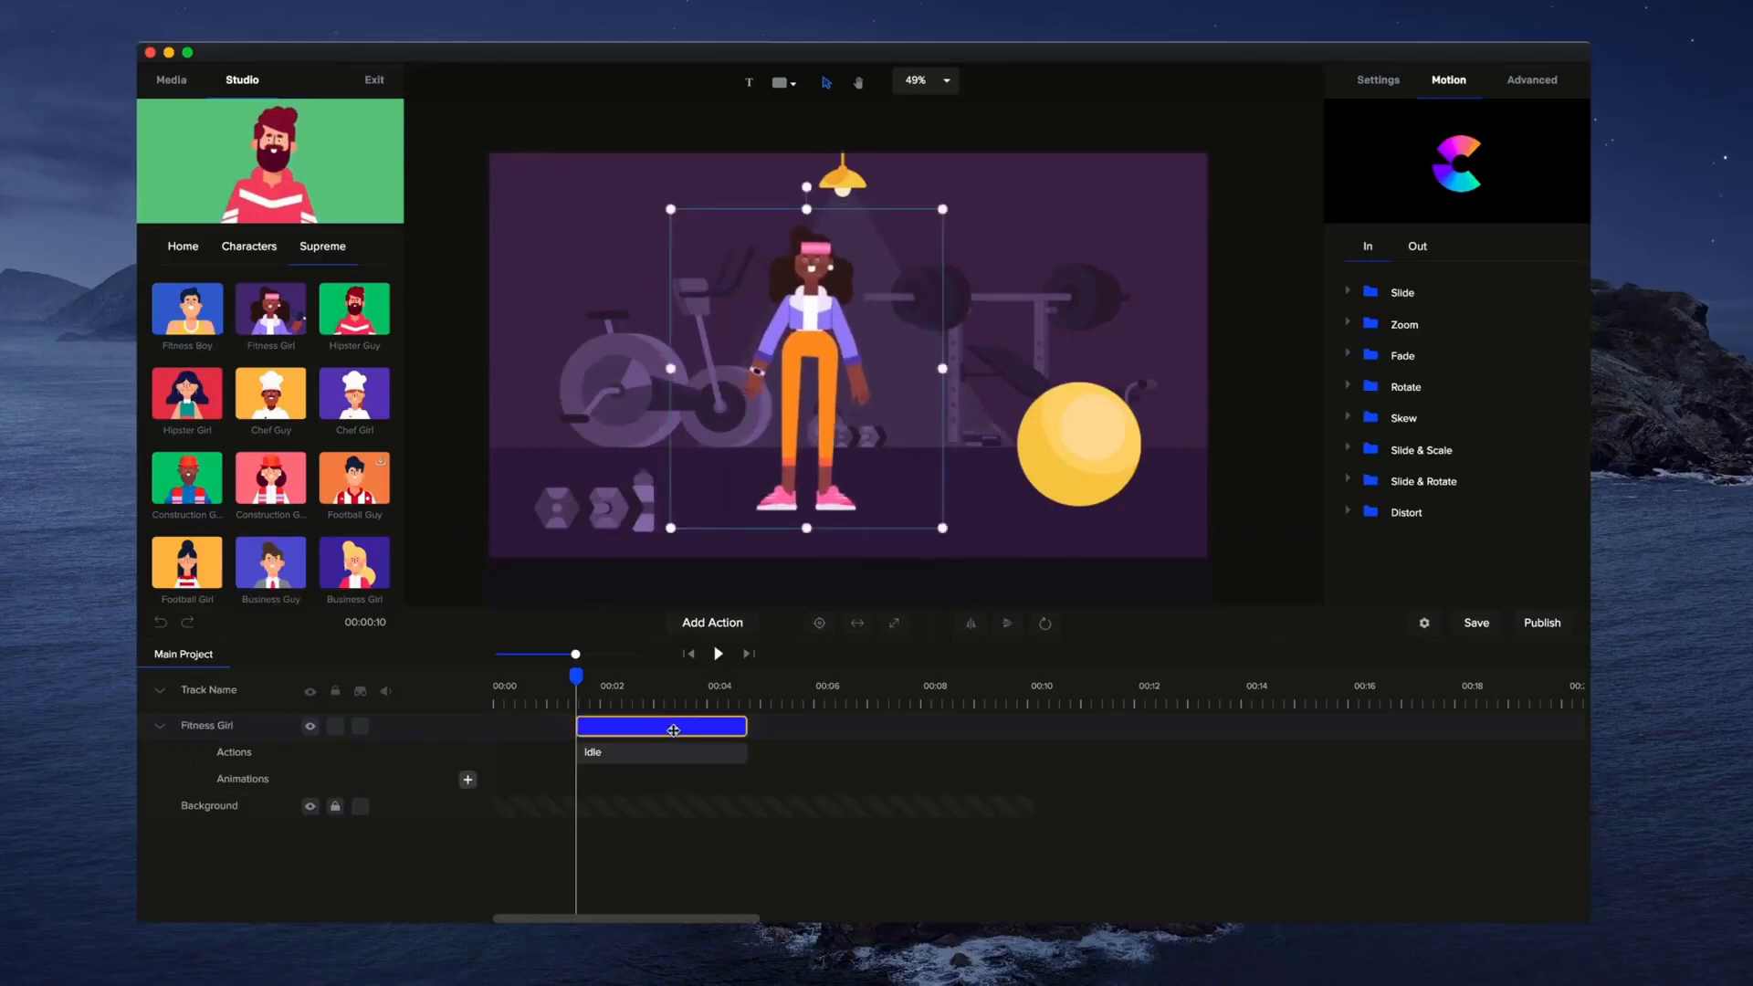
Shift the Fitness Girl clip to start at 00:00 and play the scene to about 00:02.
{"action": "left_click_drag", "start_coordinate": [696, 735], "coordinate": [493, 681]}
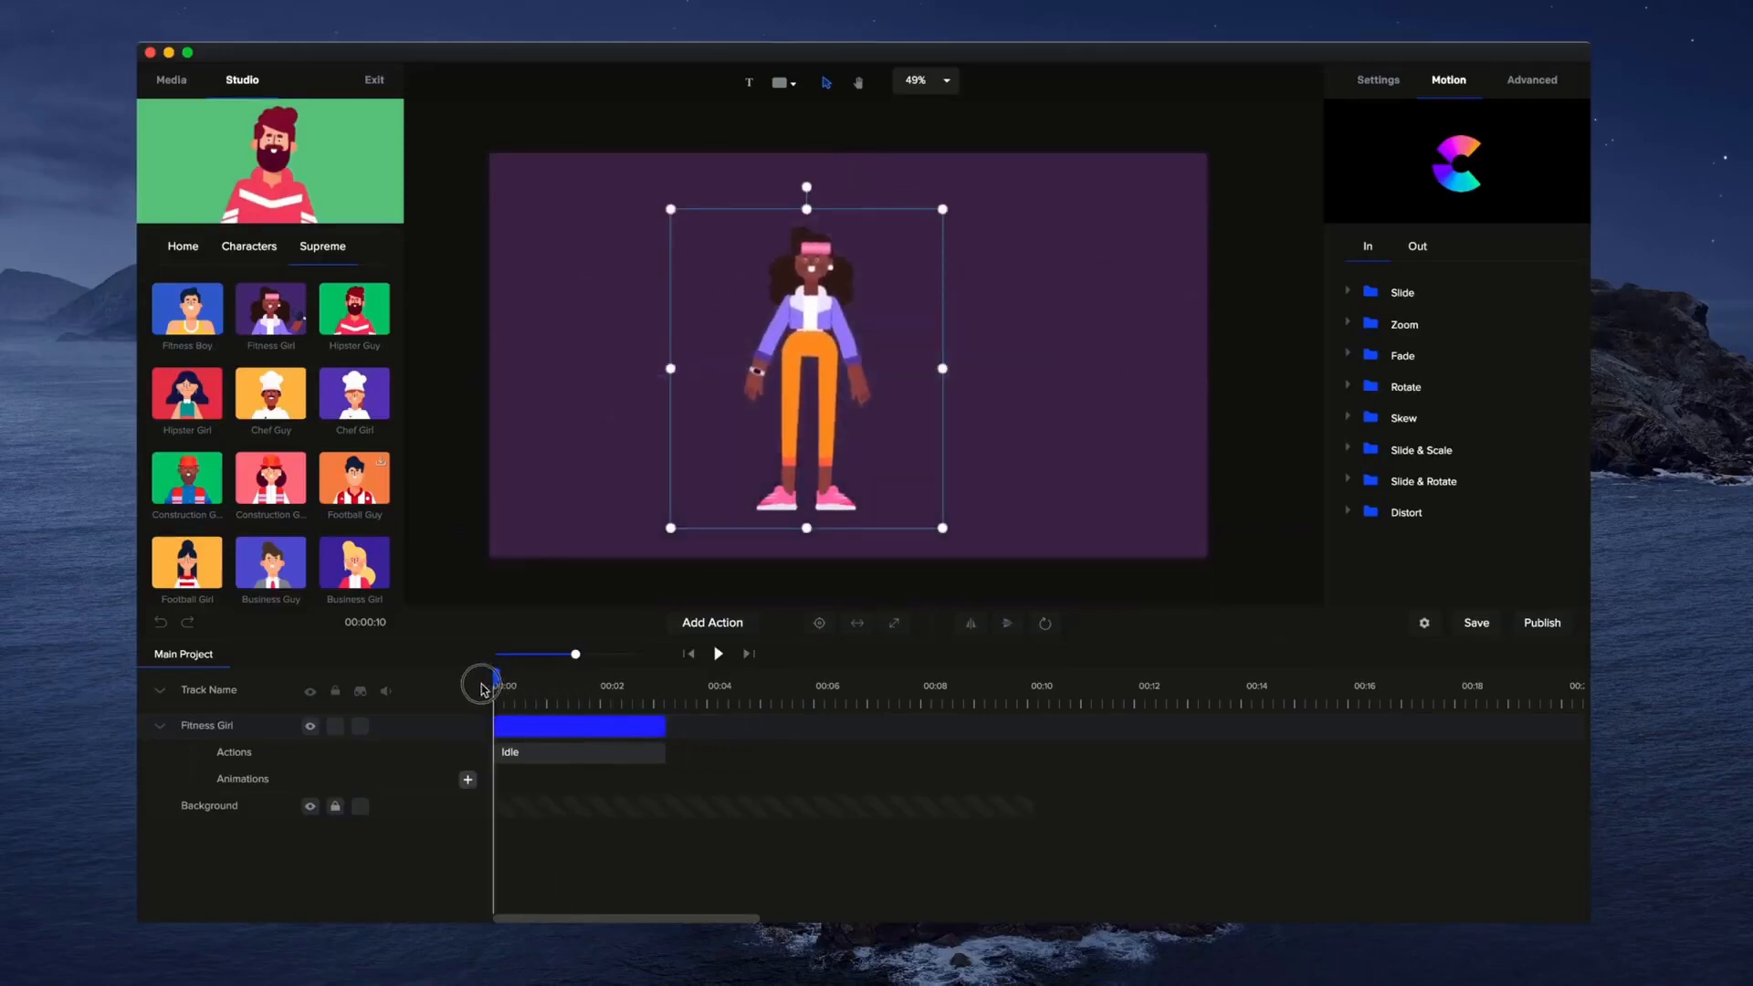
{"action": "left_click", "coordinate": [718, 653]}
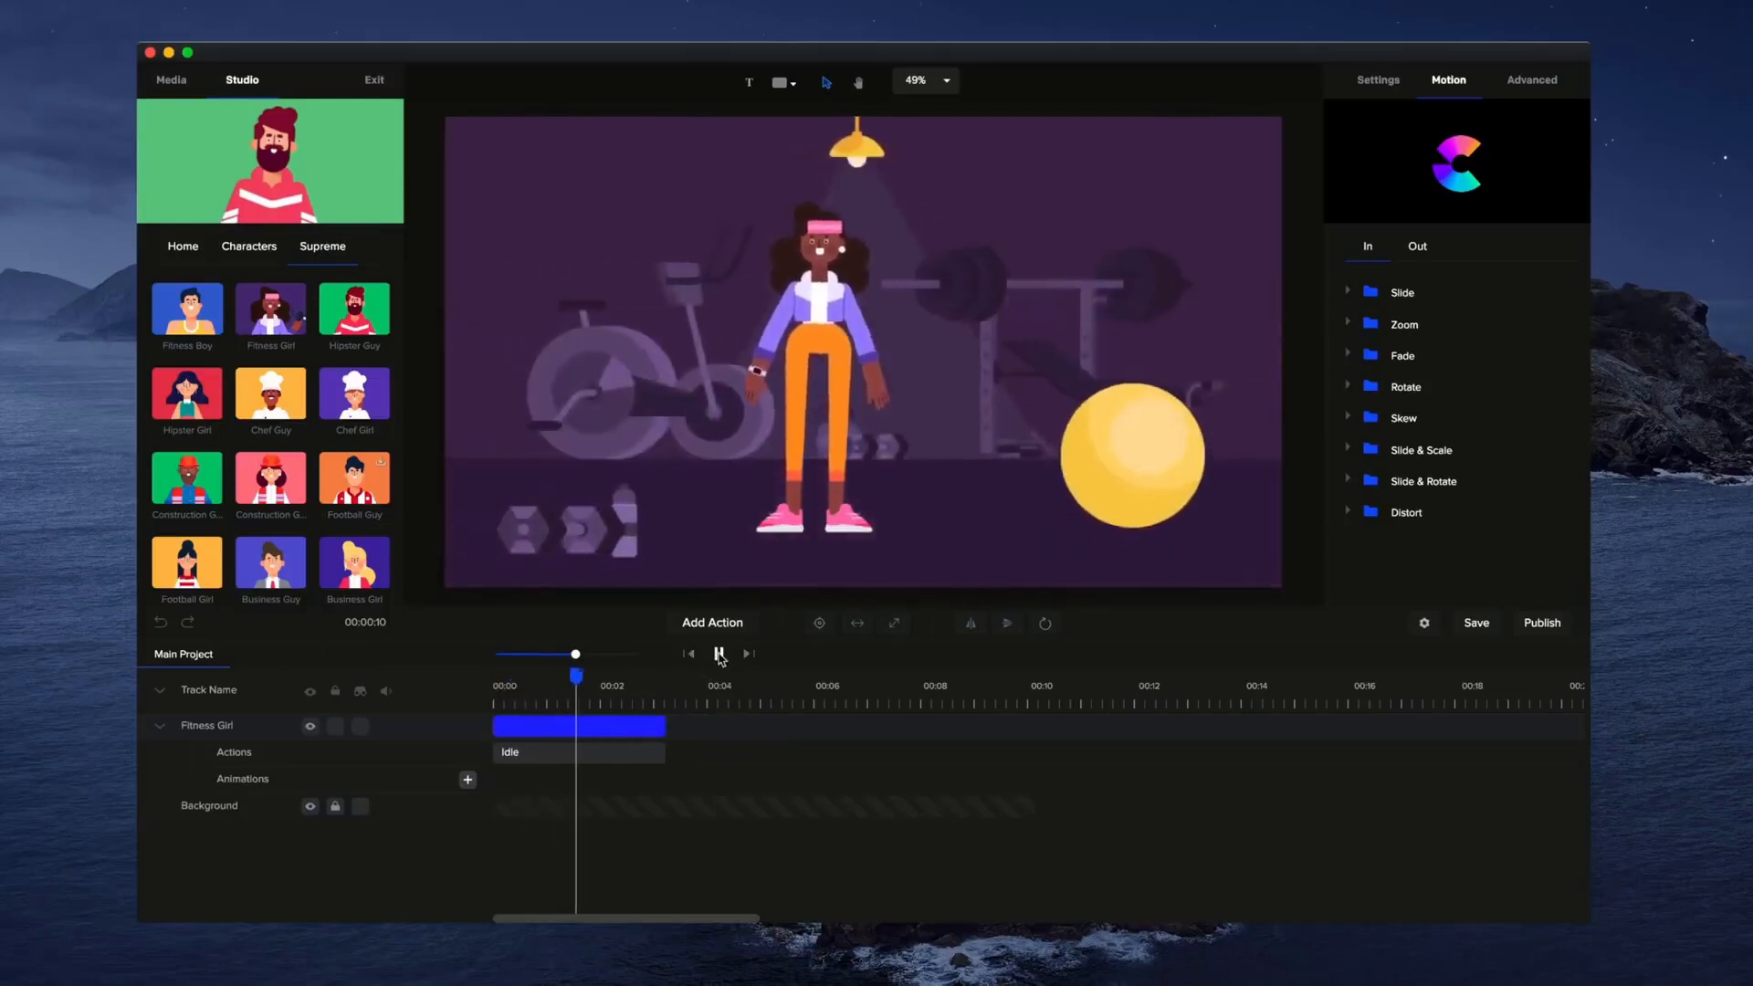
{"action": "left_click", "coordinate": [719, 654]}
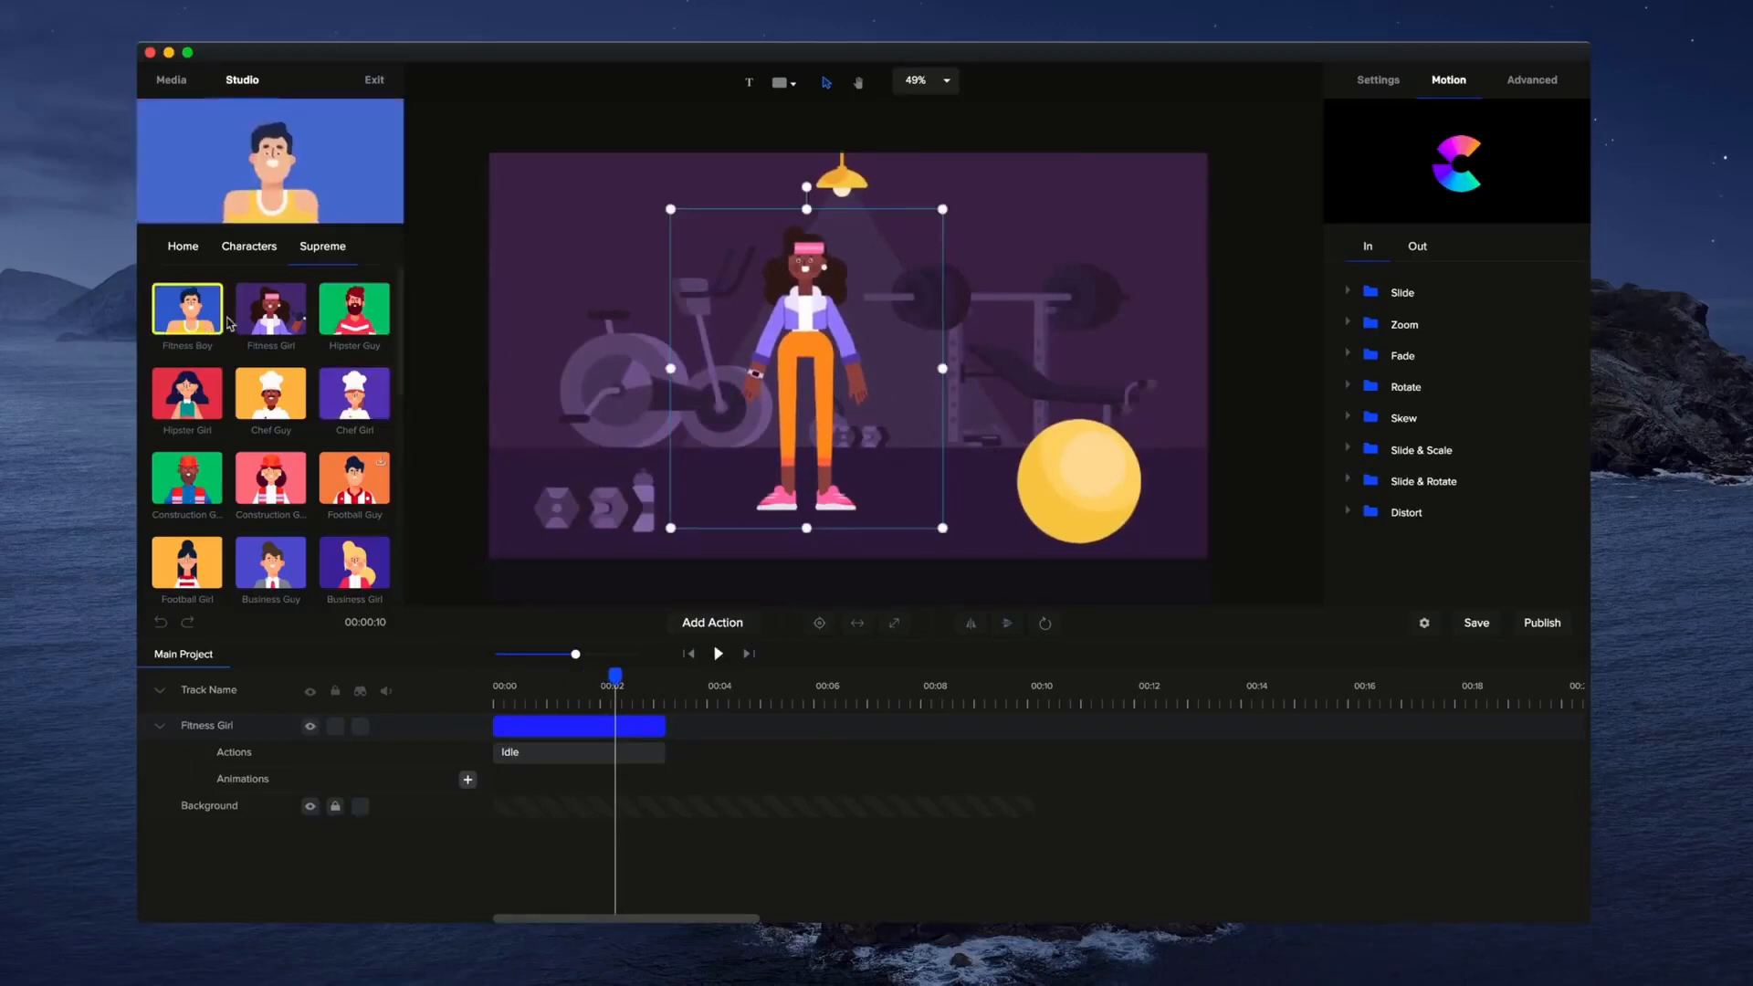
Review the Studio's available character styles and reopen the Supreme character set.
{"action": "left_click", "coordinate": [245, 254]}
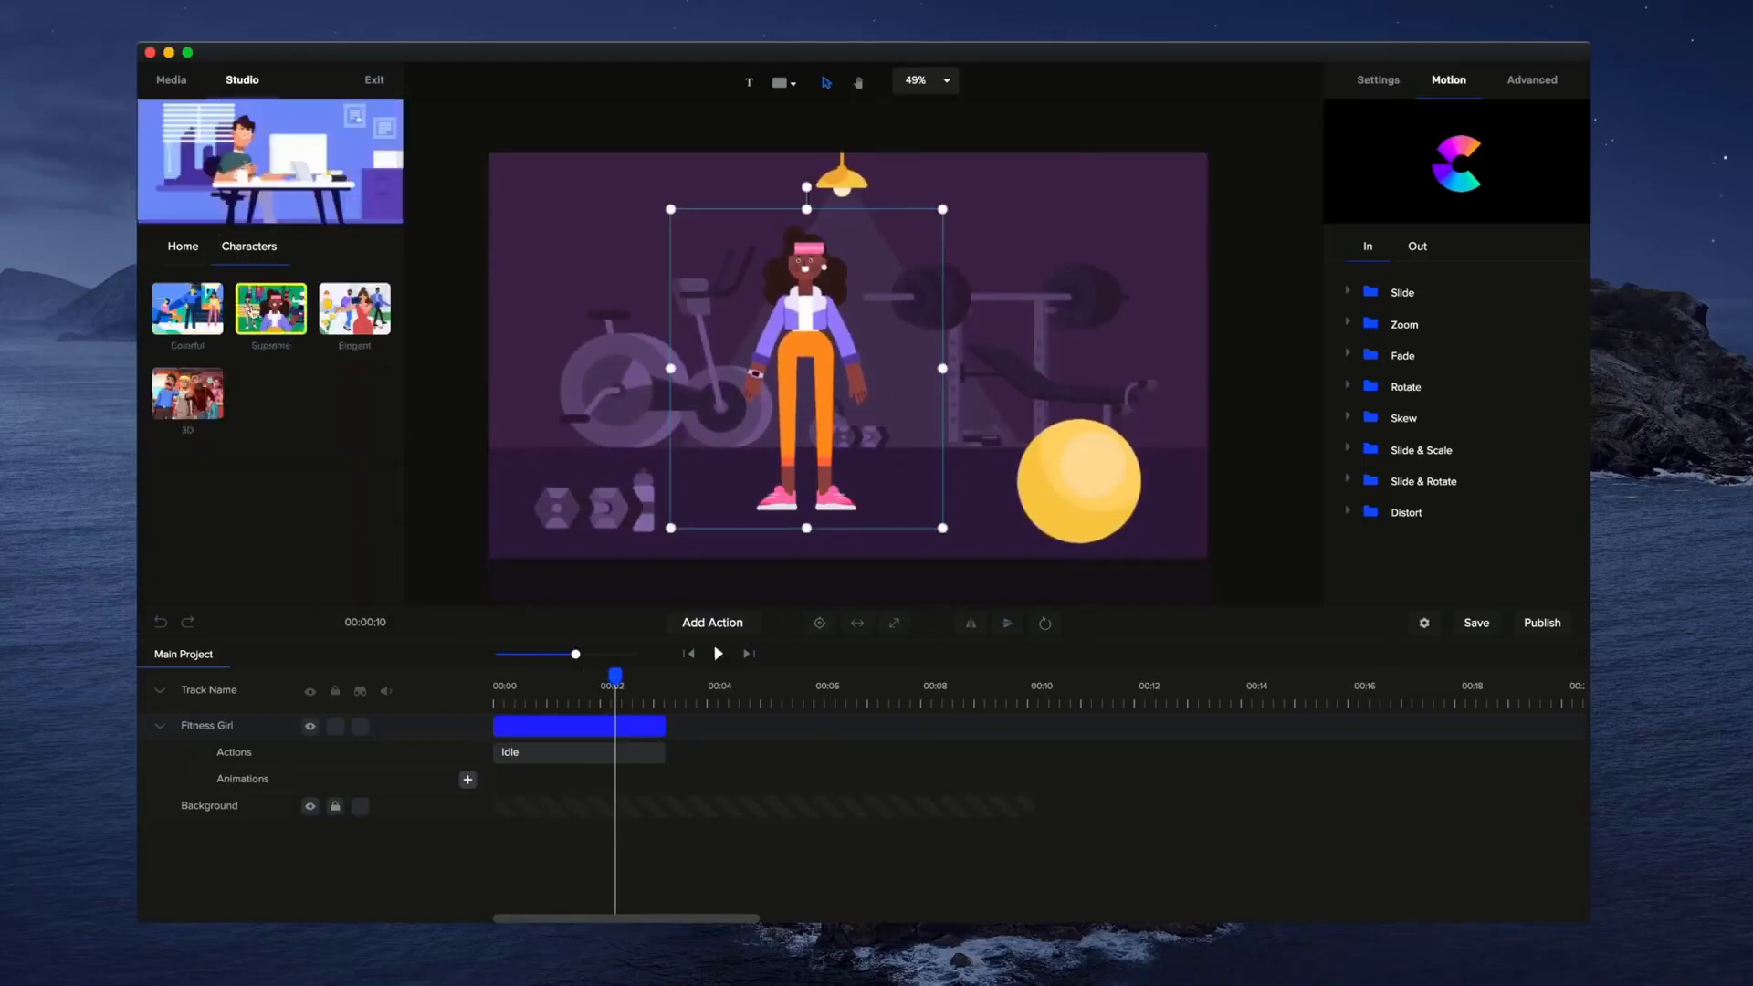
{"action": "left_click", "coordinate": [271, 336]}
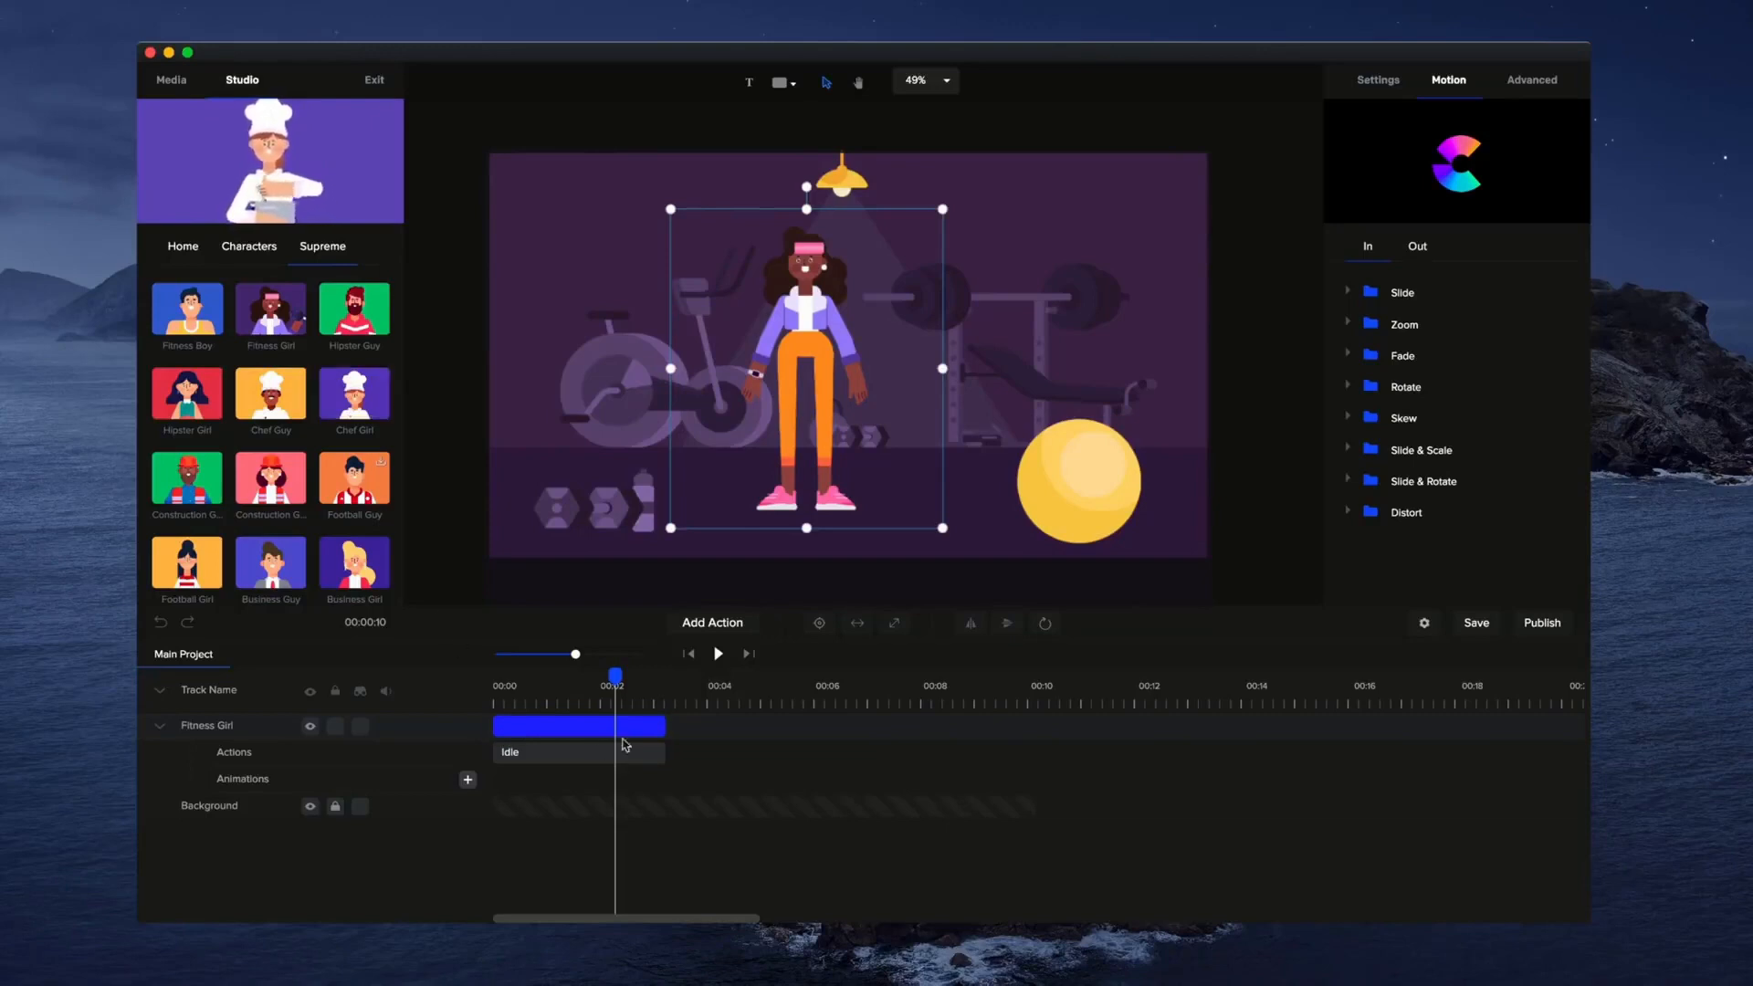
Return the playhead to 00:00, then collapse and re-expand the Fitness Girl track to show its Actions and Animations rows.
{"action": "left_click", "coordinate": [658, 751]}
{"action": "left_click_drag", "start_coordinate": [614, 675], "coordinate": [494, 676]}
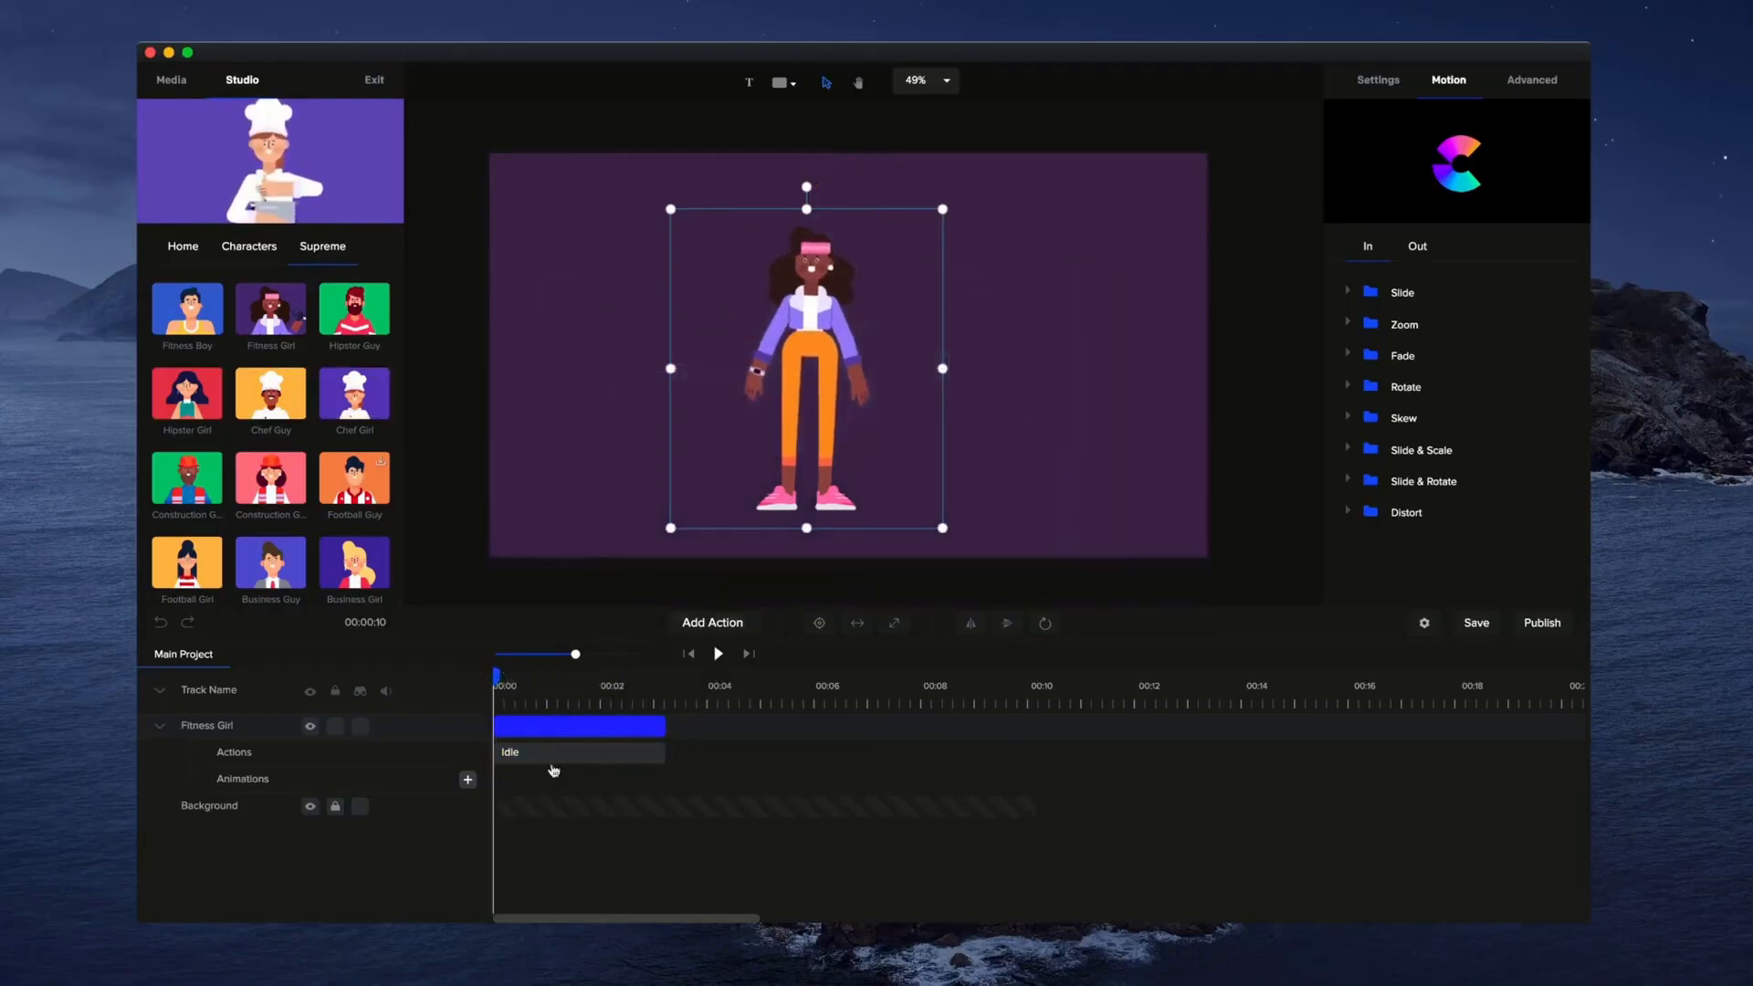
{"action": "left_click", "coordinate": [159, 725]}
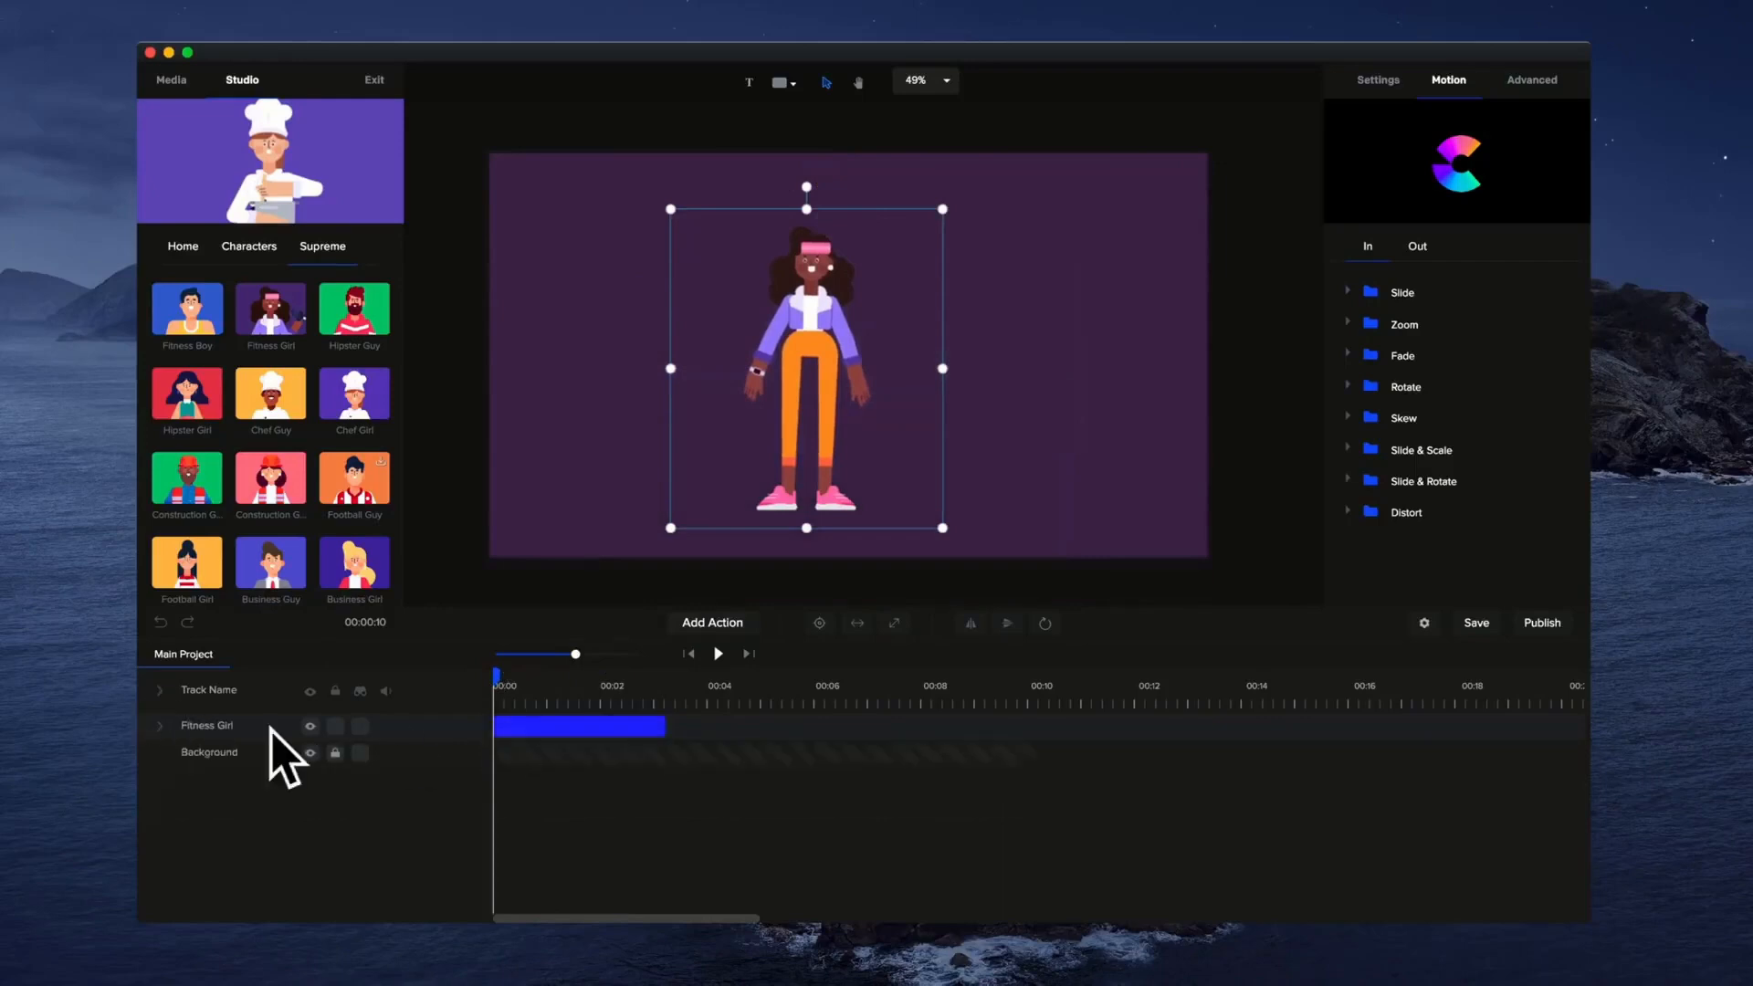
{"action": "left_click", "coordinate": [162, 727]}
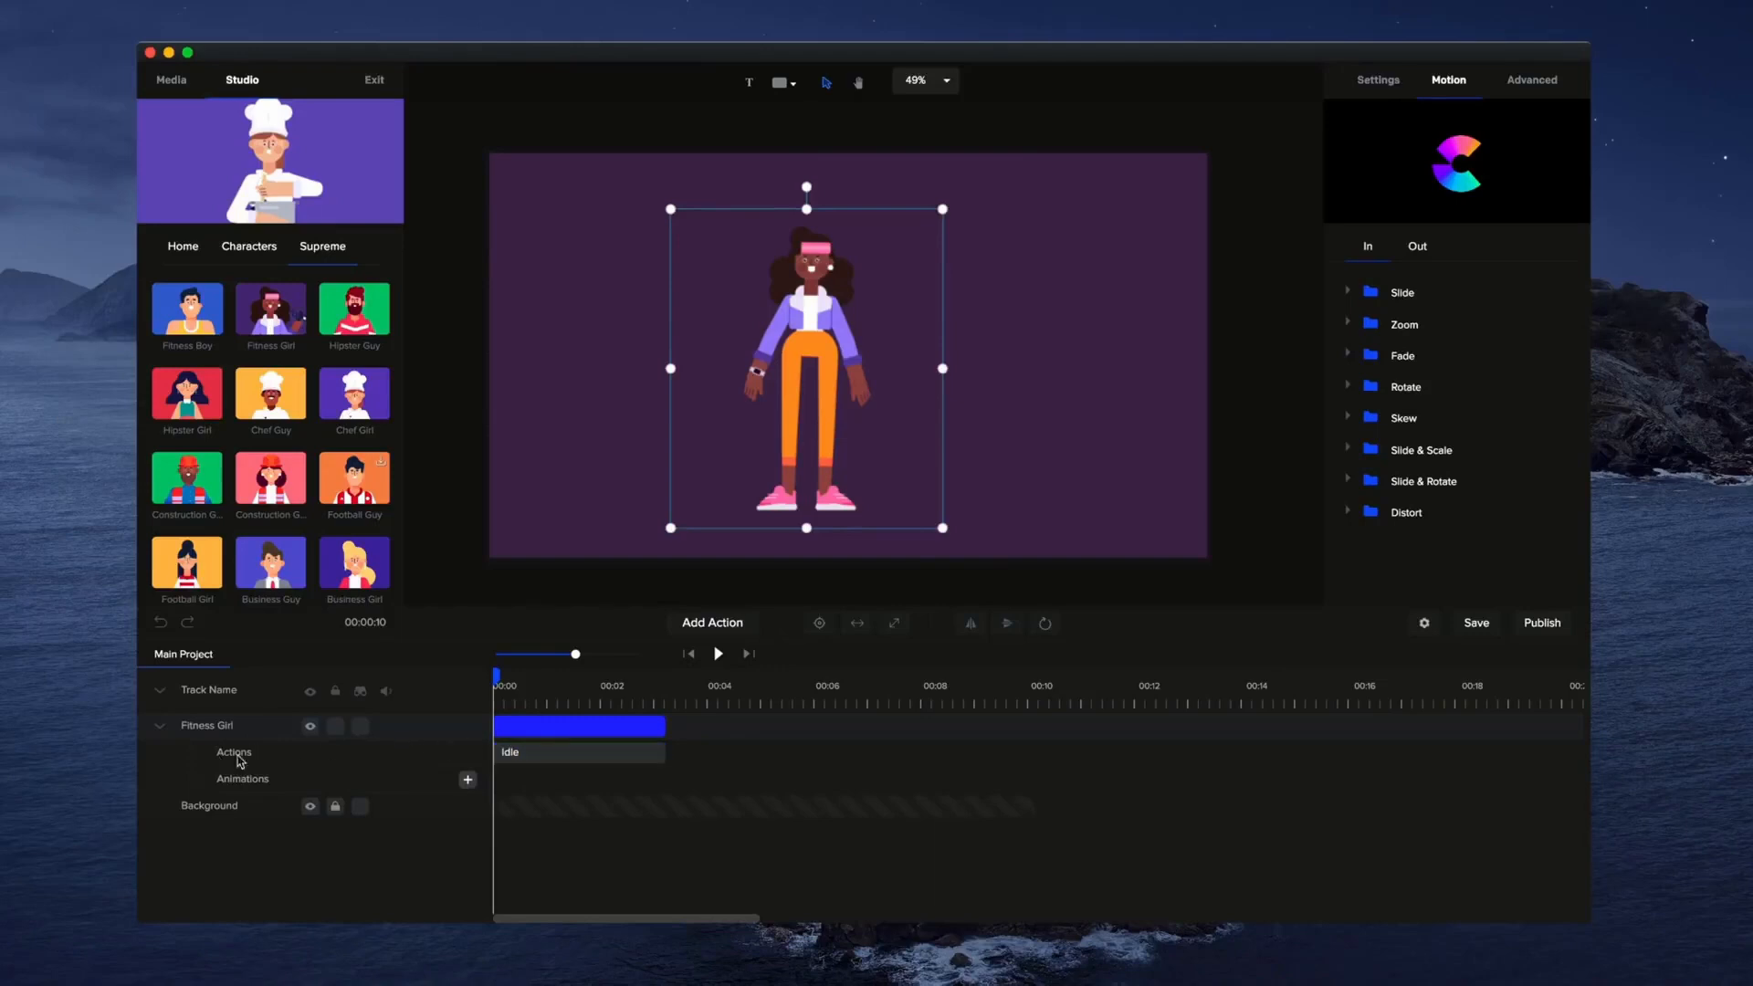
Change the Fitness Girl's Idle action to Wave.
{"action": "left_click", "coordinate": [585, 760]}
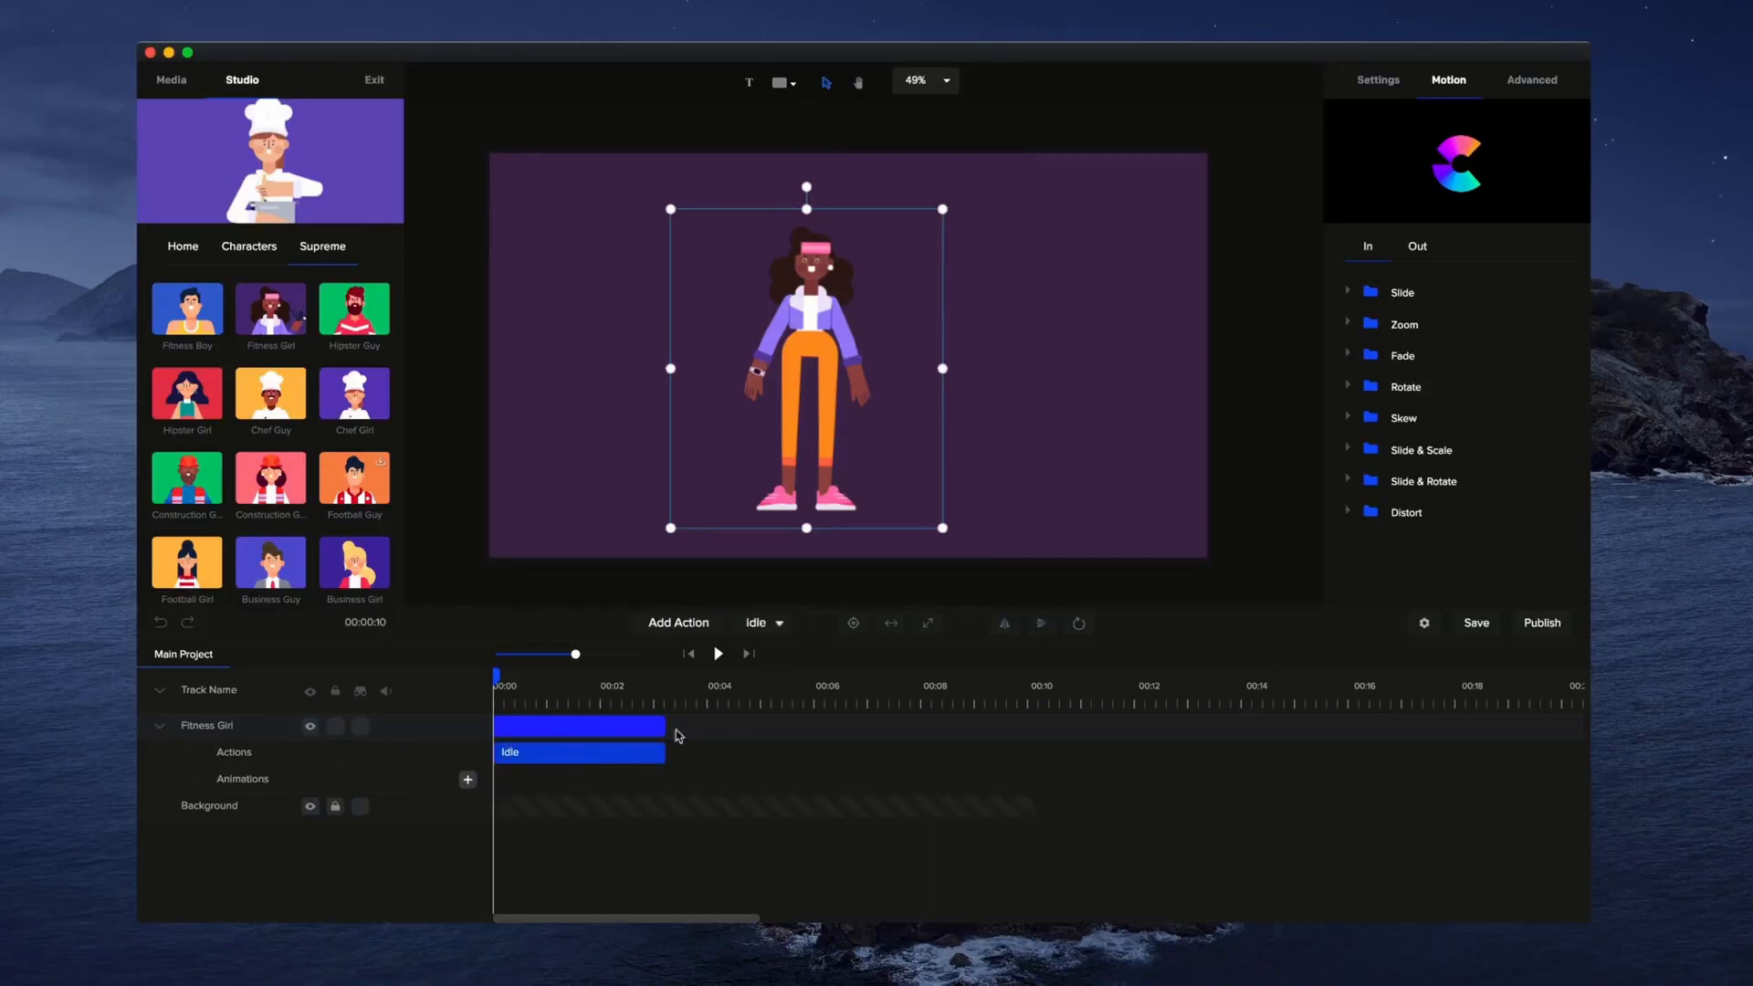
{"action": "left_click", "coordinate": [779, 624]}
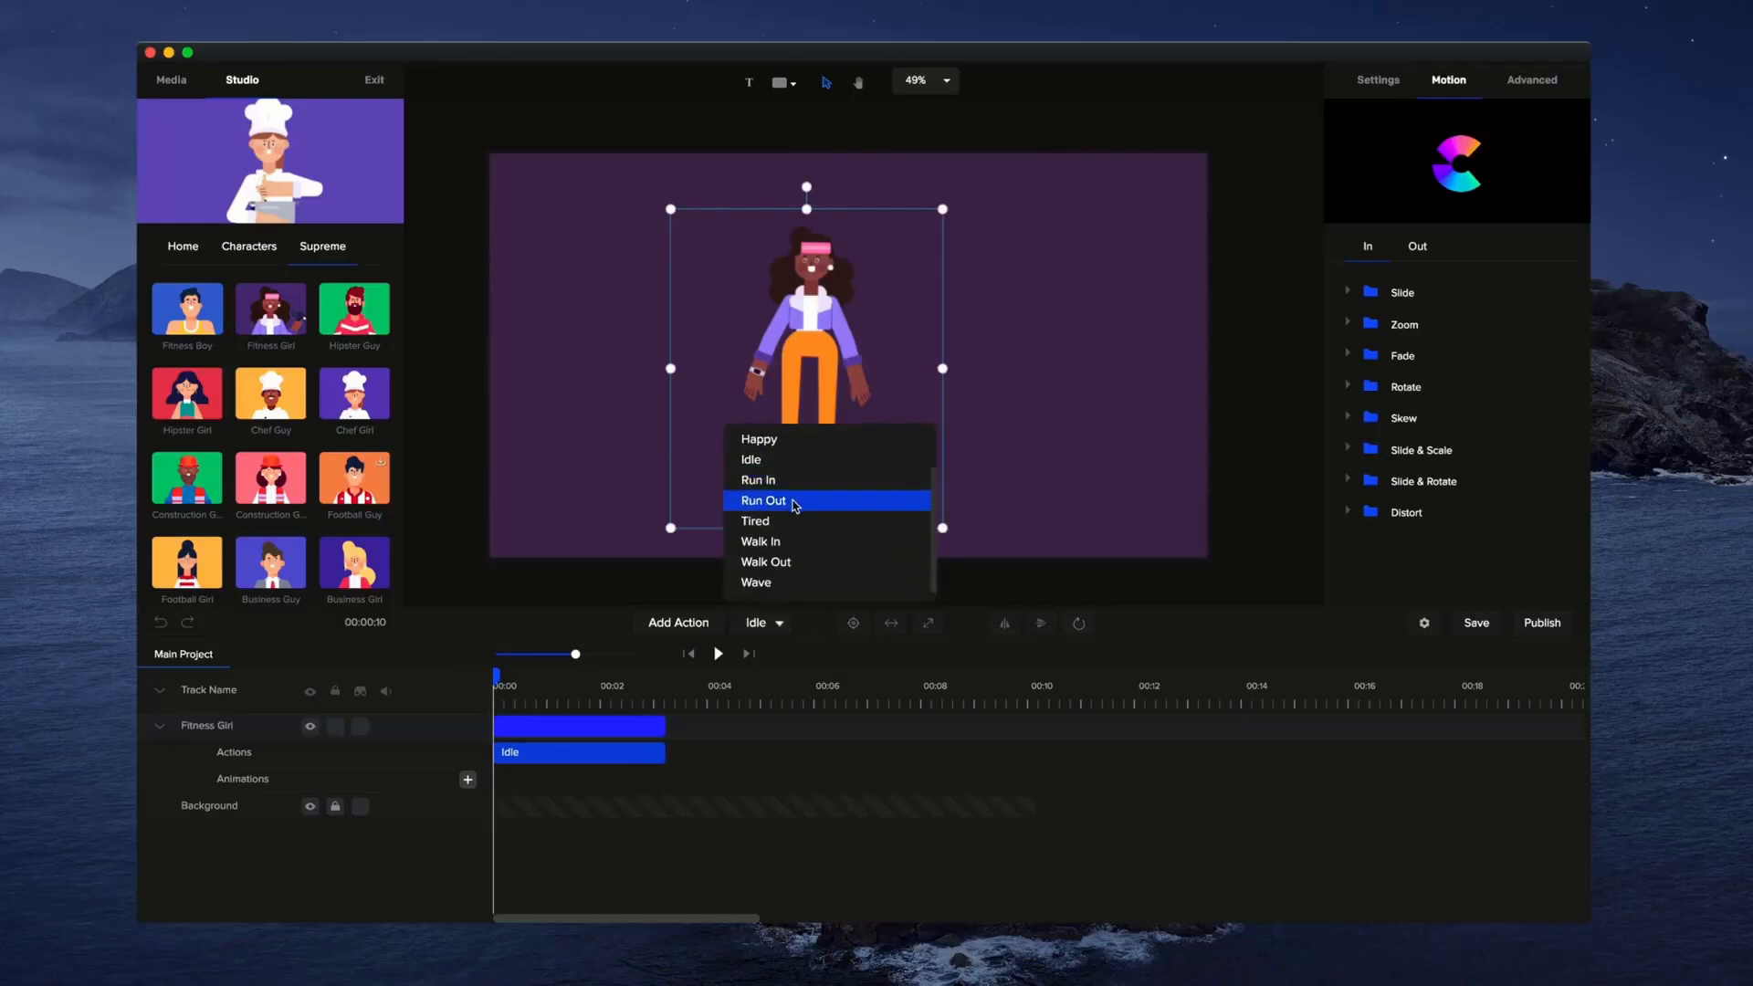
{"action": "scroll", "coordinate": [807, 585], "scroll_direction": "down", "scroll_amount": 1}
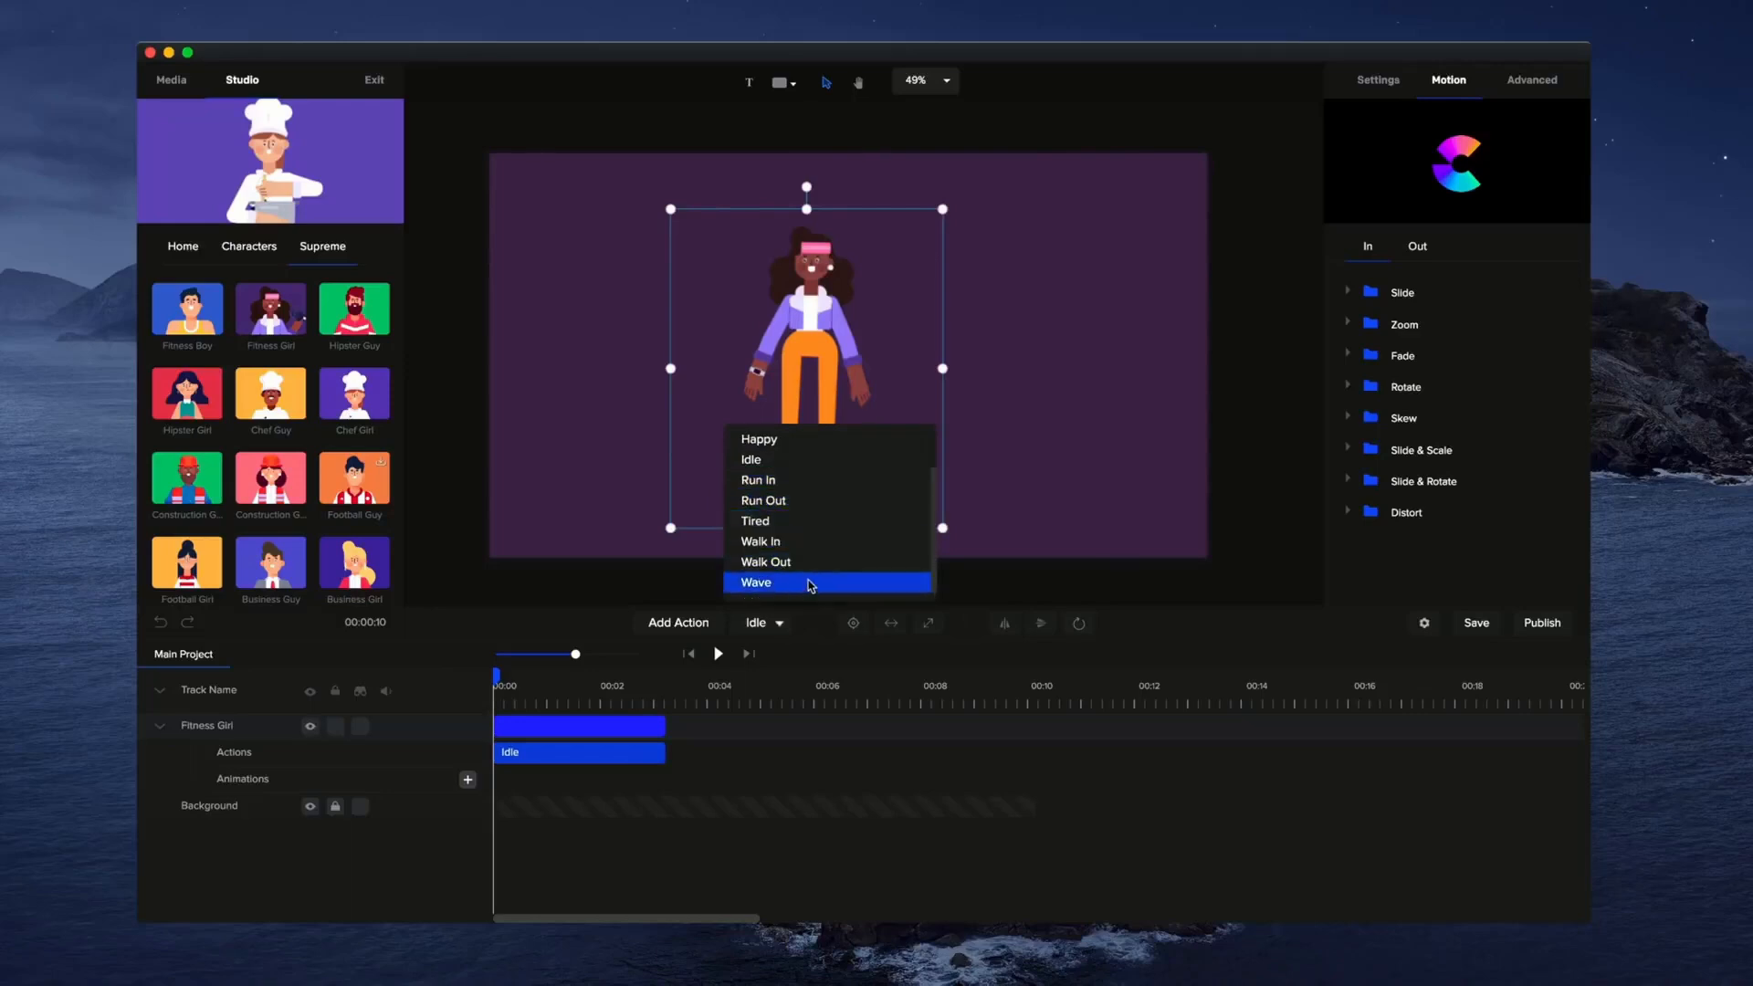
{"action": "left_click", "coordinate": [810, 583]}
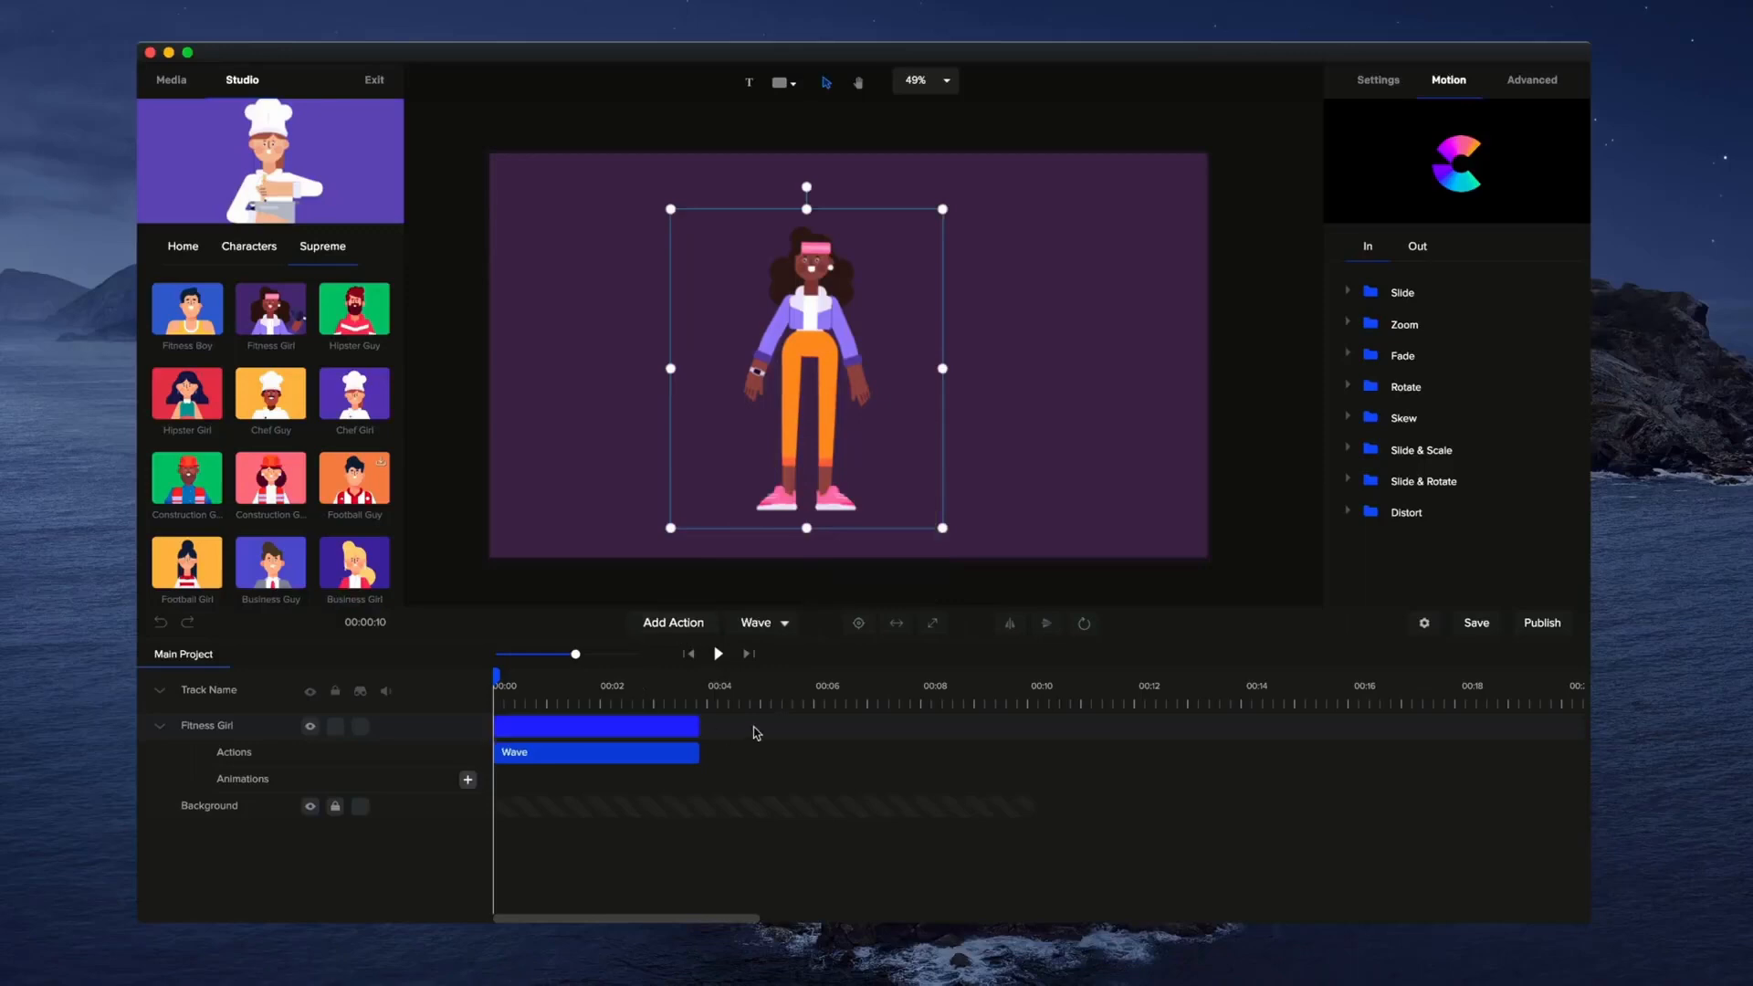
Add a Dumbells action after the Fitness Girl's Wave and play both actions through to about 00:08.
{"action": "left_click", "coordinate": [680, 627]}
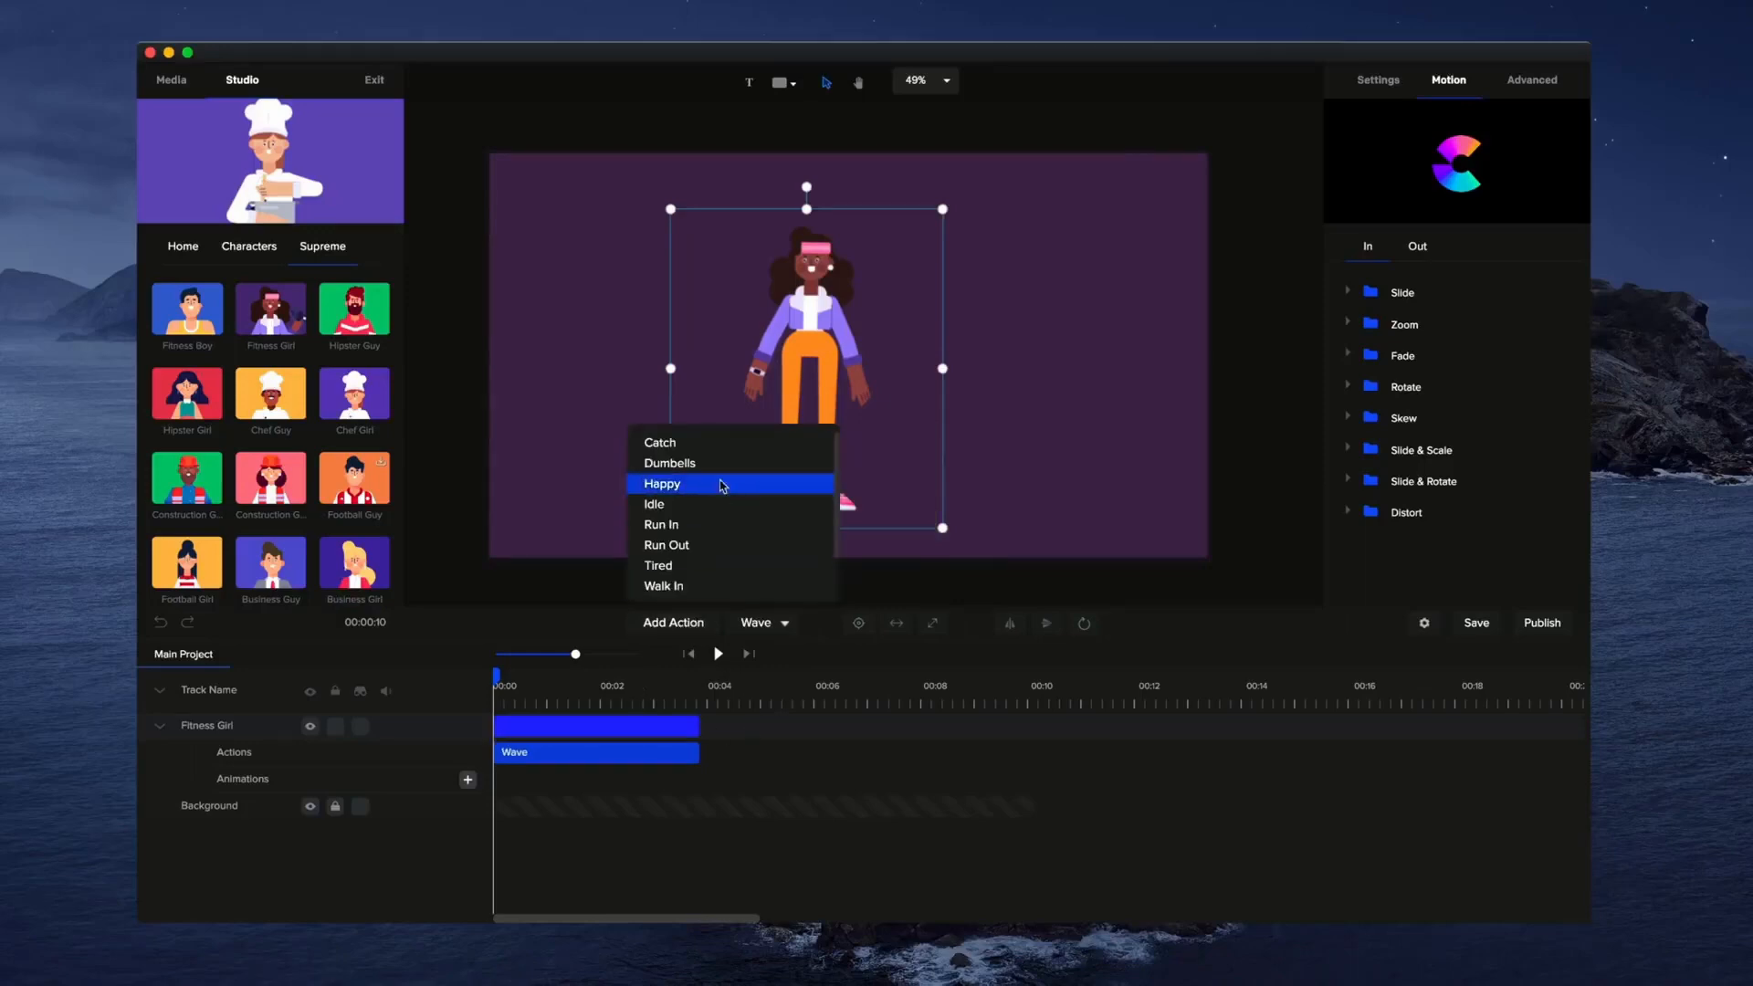
{"action": "left_click", "coordinate": [713, 464]}
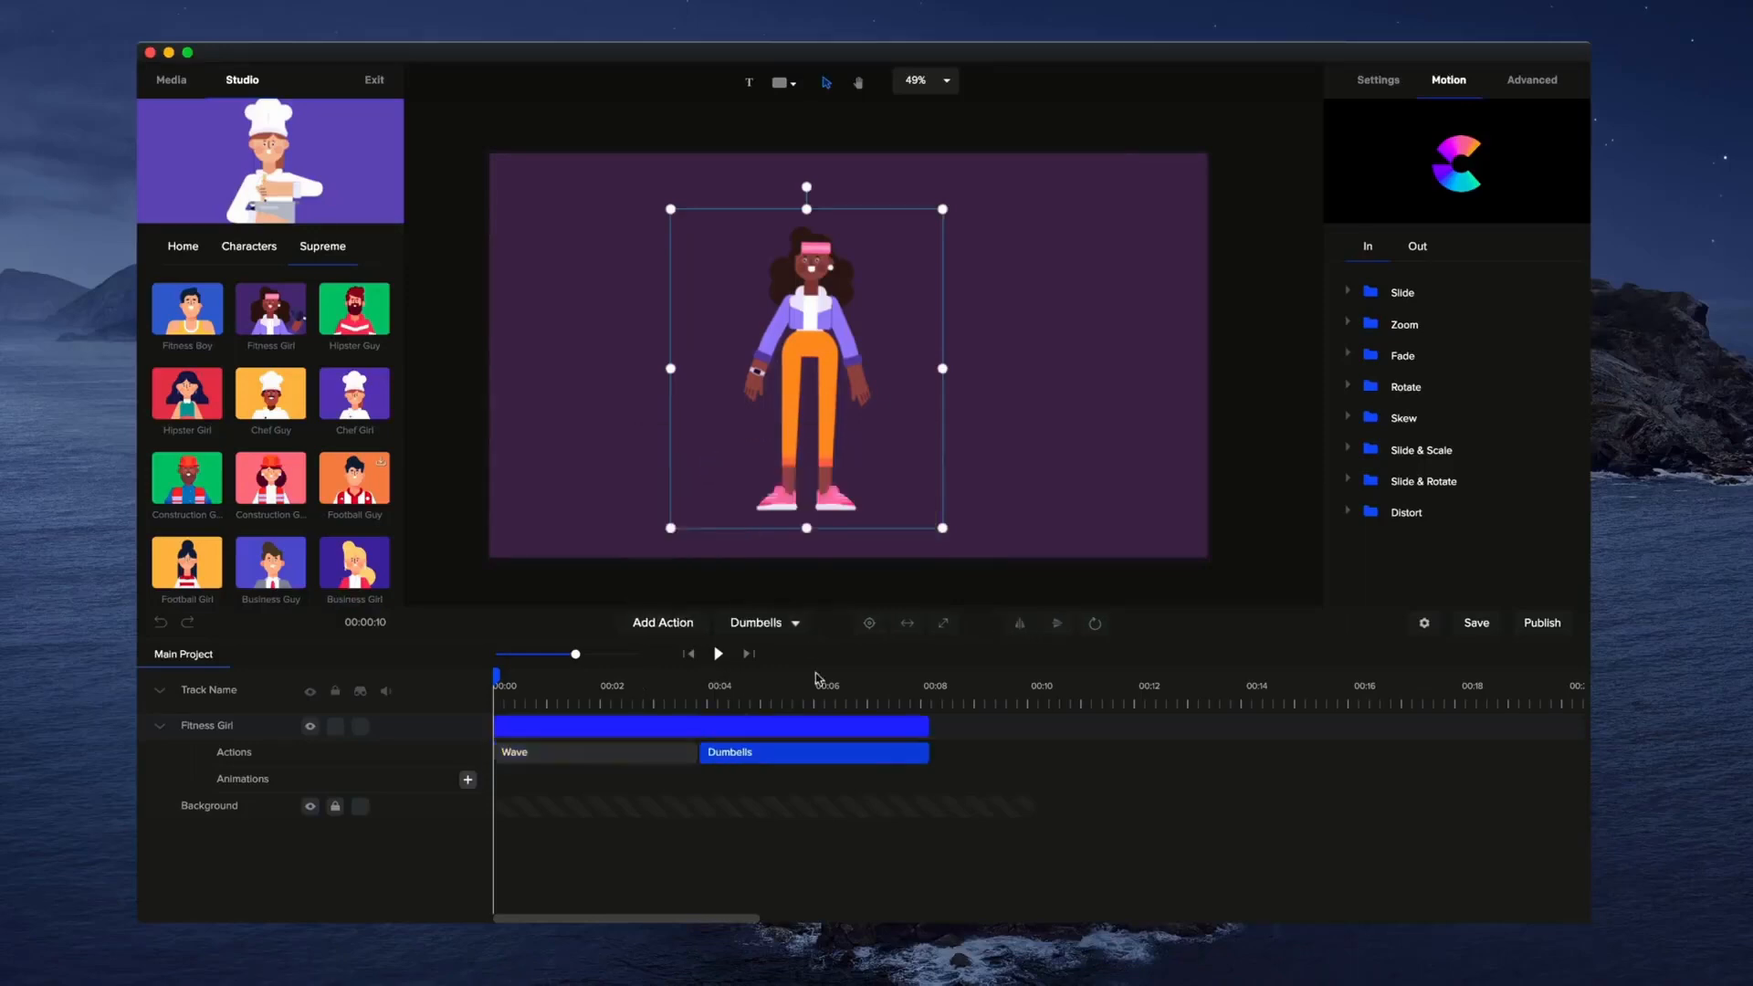
{"action": "left_click", "coordinate": [718, 653]}
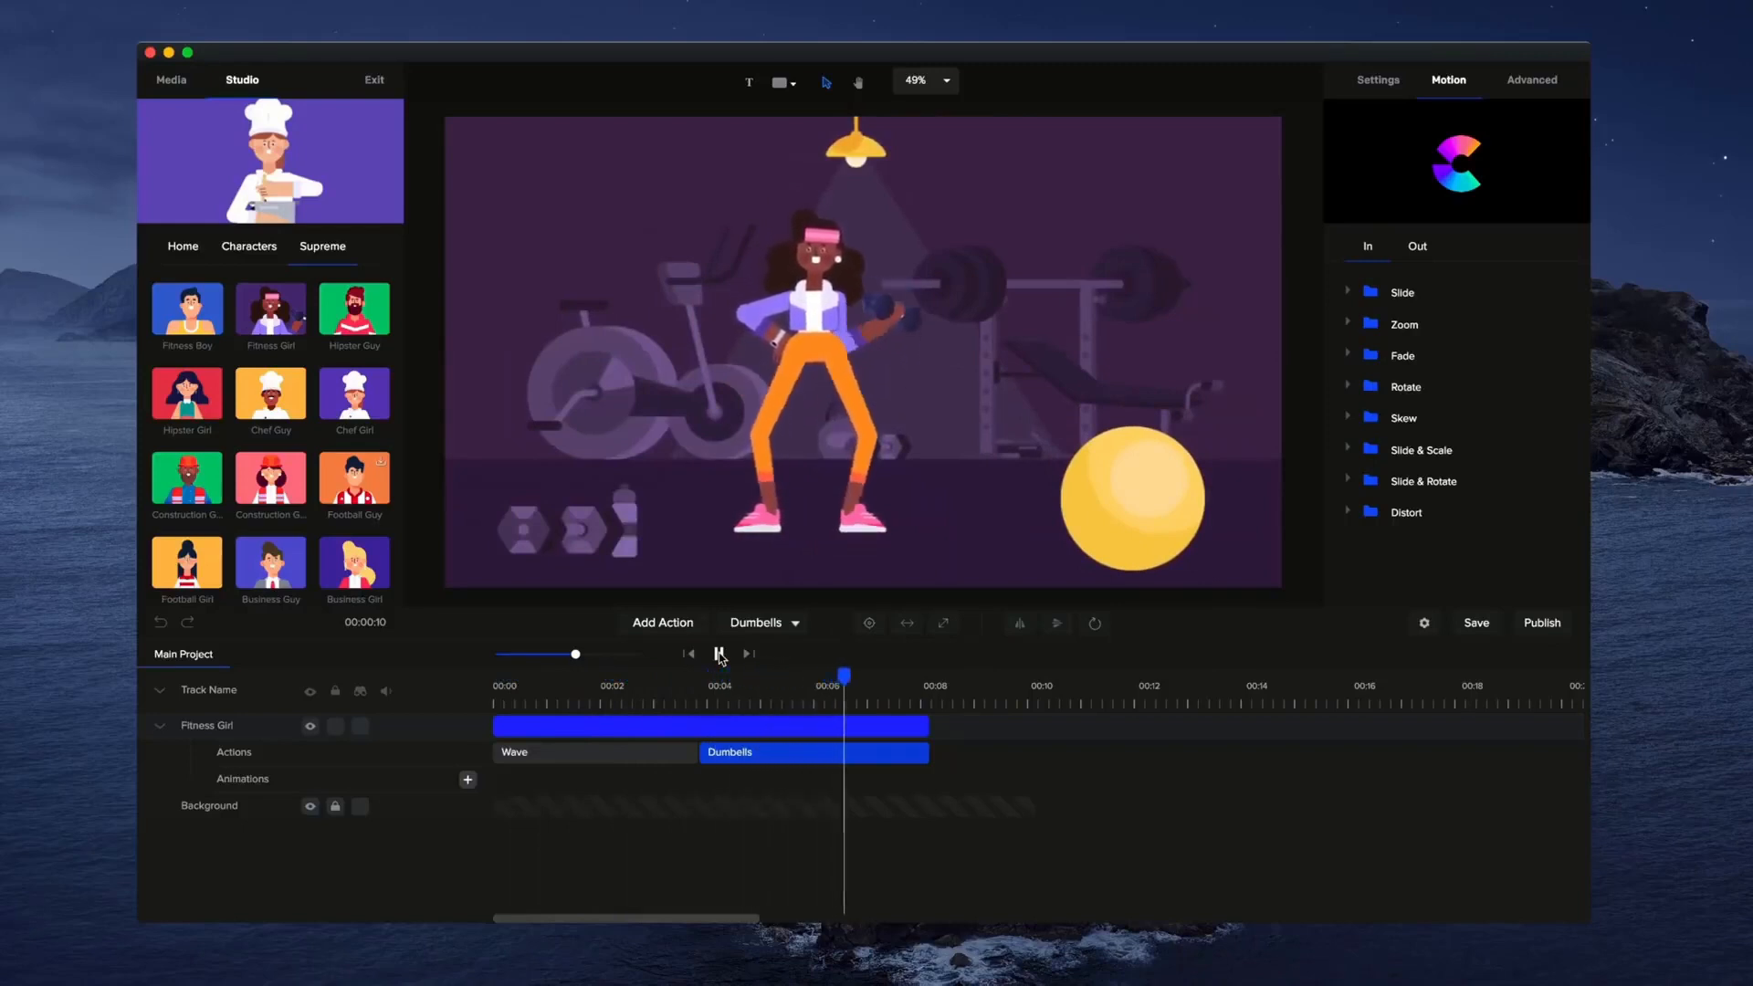
{"action": "left_click", "coordinate": [719, 654]}
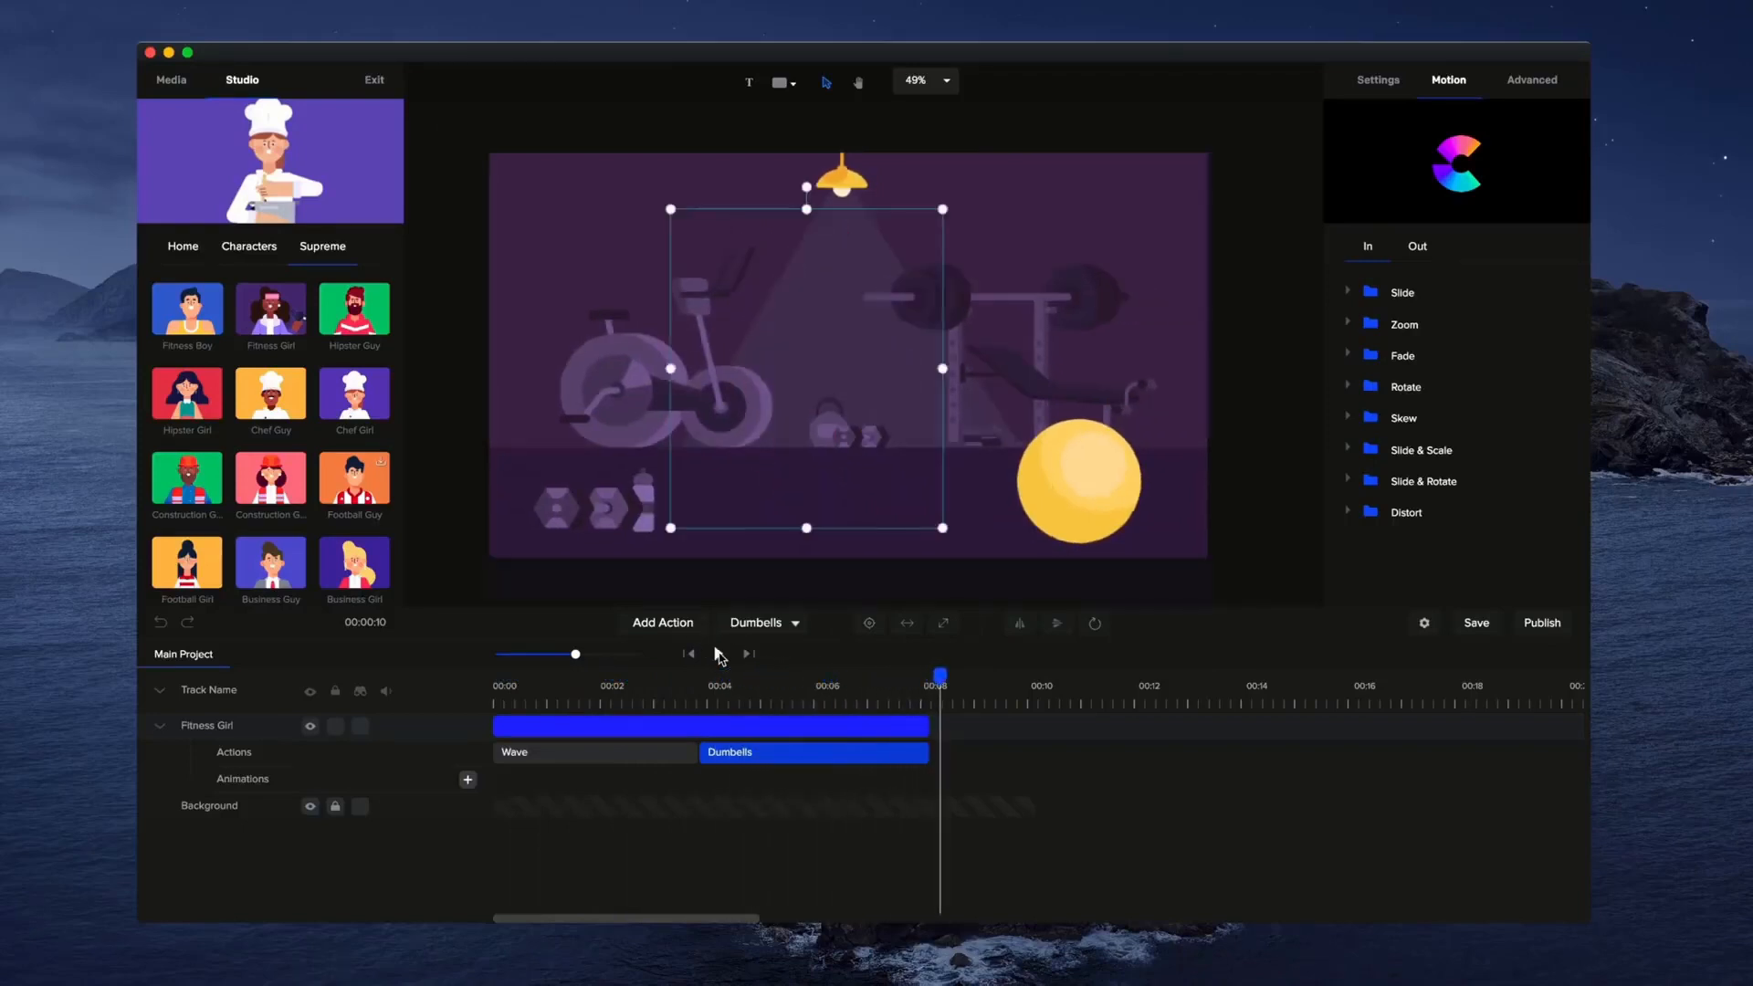
Go back to the Wave action, flip the Fitness Girl horizontally and flip her back, with her track collapsed.
{"action": "left_click_drag", "start_coordinate": [945, 676], "coordinate": [608, 683]}
{"action": "left_click", "coordinate": [162, 727]}
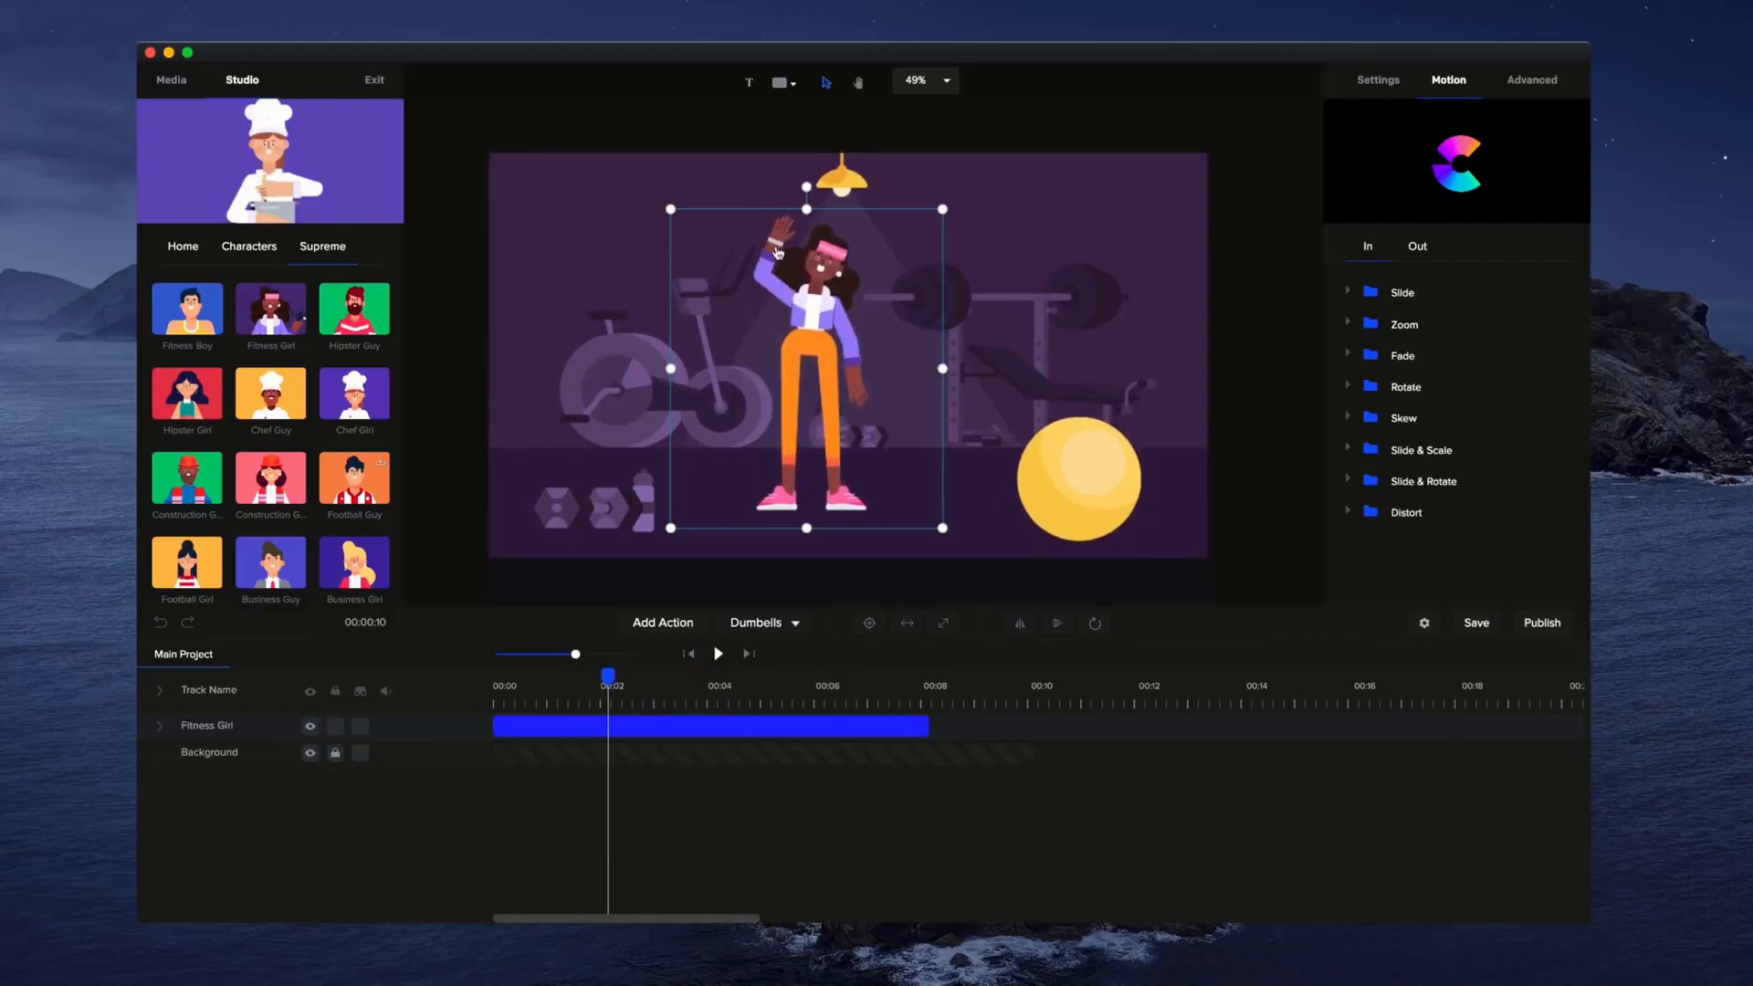
{"action": "left_click", "coordinate": [1022, 623]}
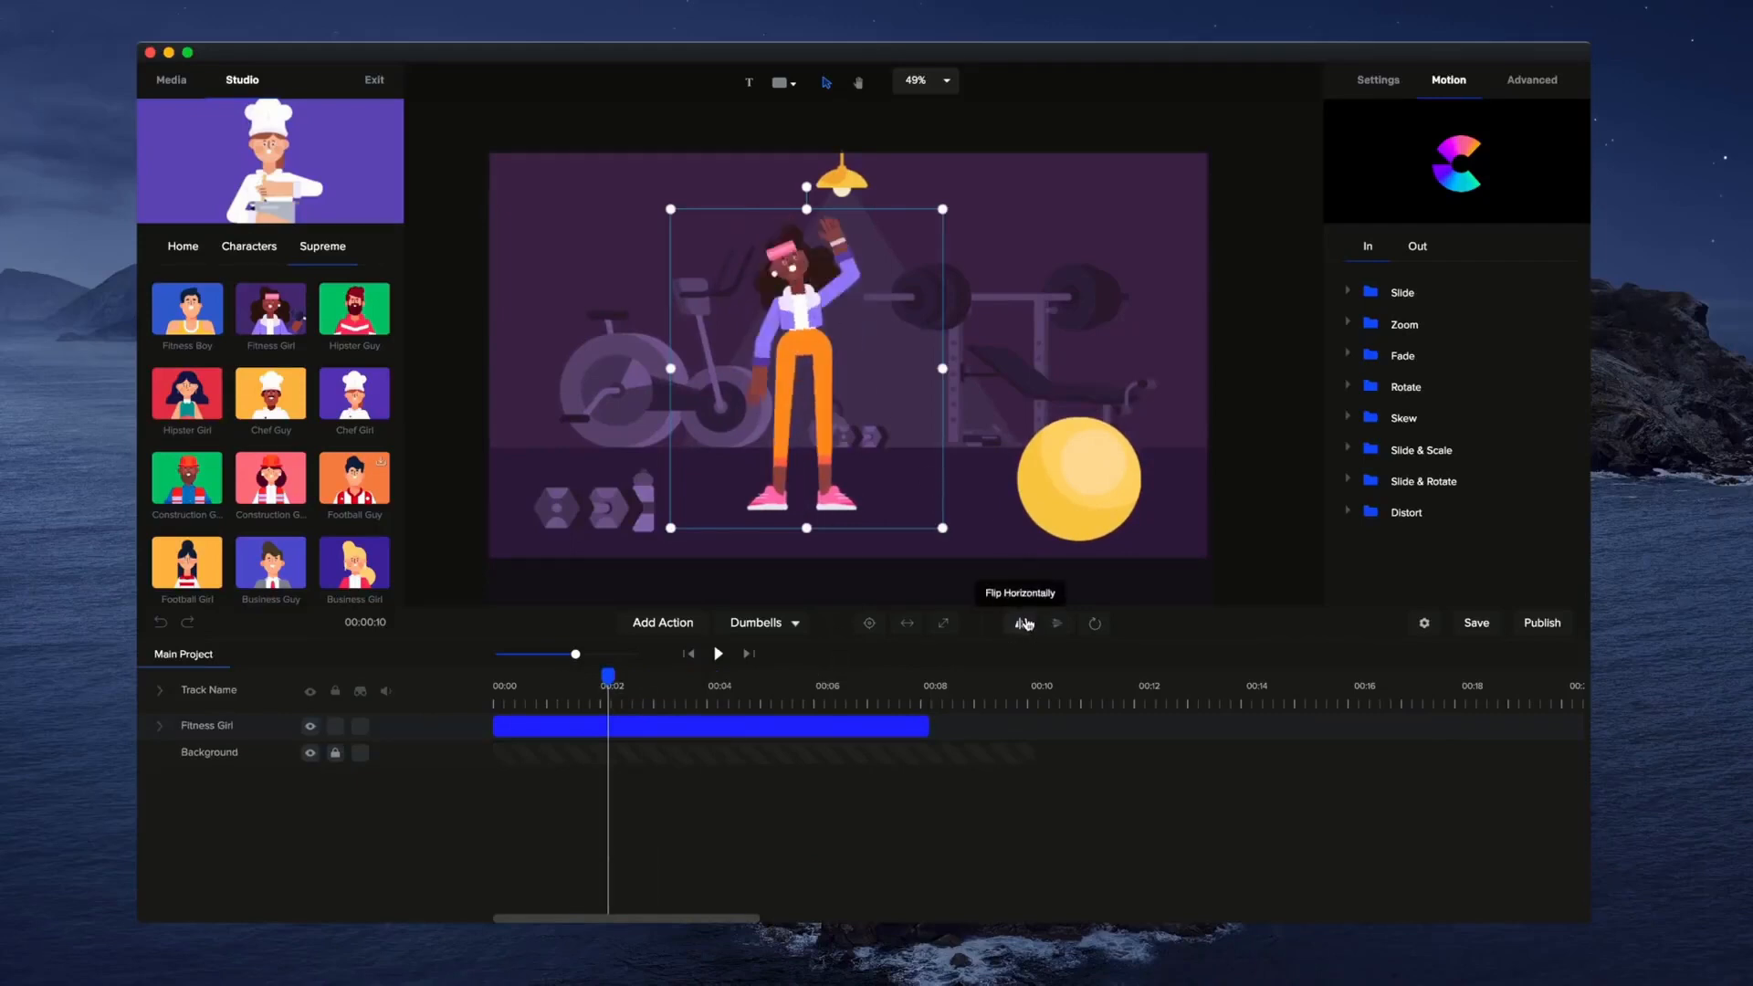
{"action": "mouse_move", "coordinate": [608, 676]}
{"action": "left_mouse_down"}
{"action": "mouse_move", "coordinate": [508, 676]}
{"action": "mouse_move", "coordinate": [731, 685]}
{"action": "mouse_move", "coordinate": [774, 708]}
{"action": "mouse_move", "coordinate": [595, 699]}
{"action": "mouse_move", "coordinate": [575, 680]}
{"action": "left_mouse_up"}
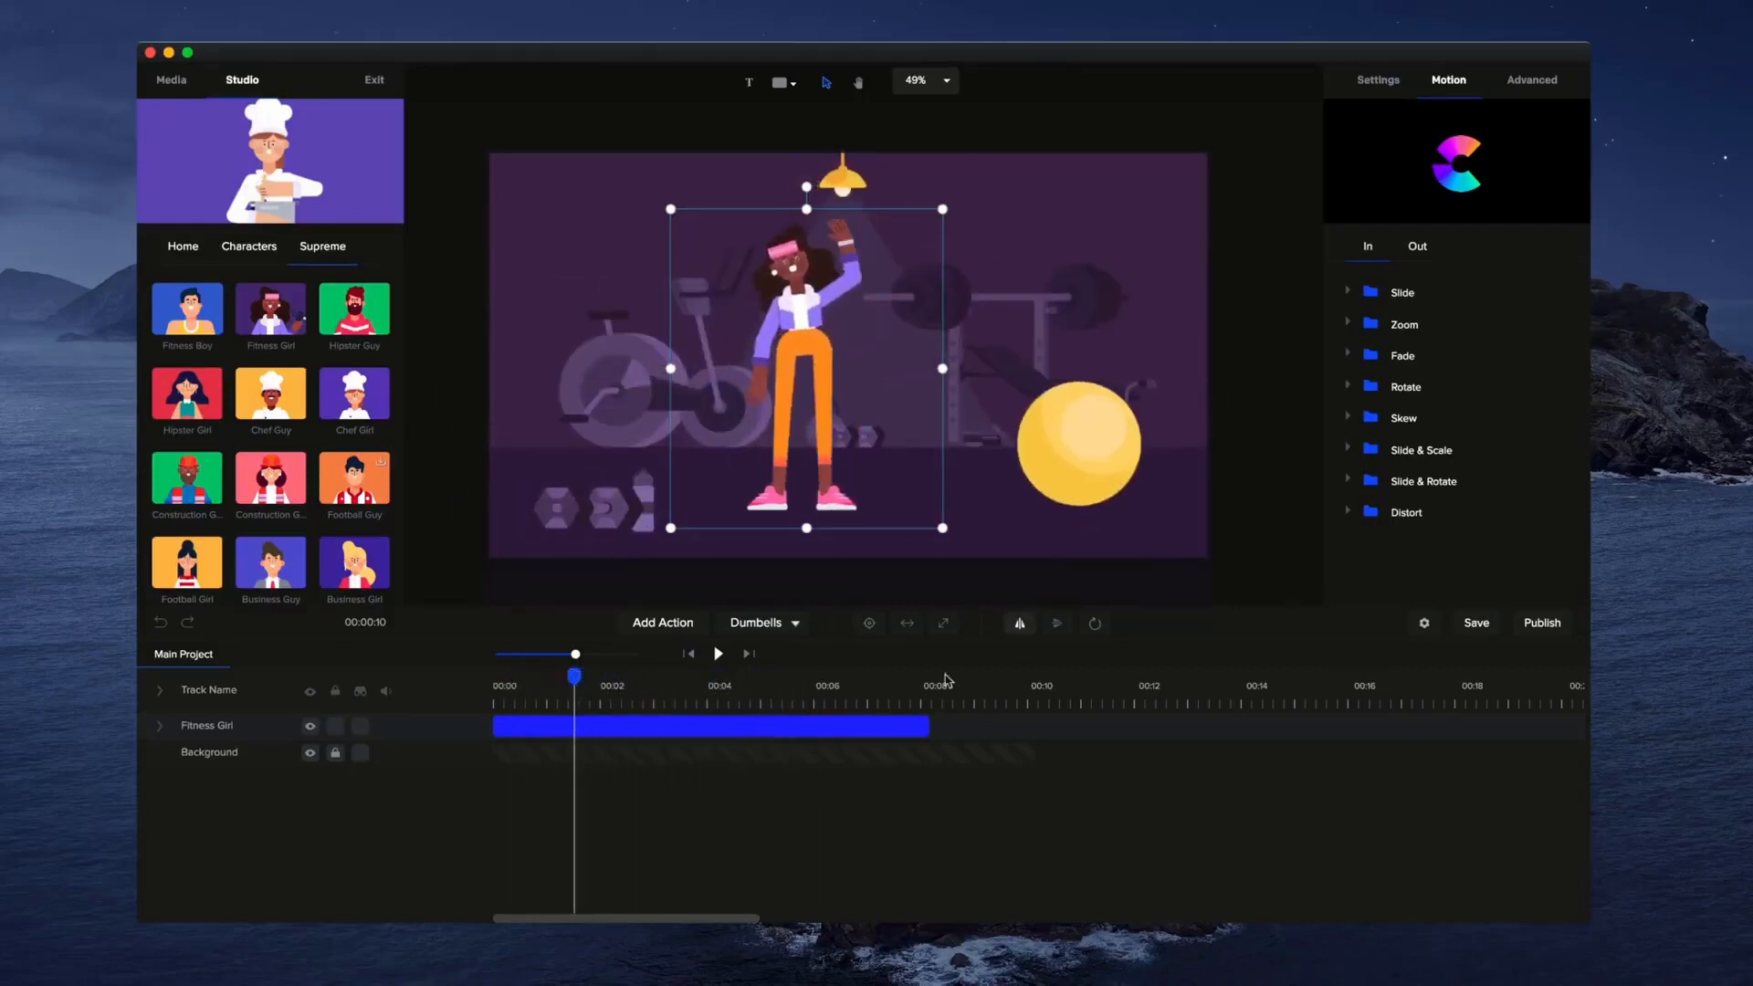
{"action": "left_click", "coordinate": [1020, 625]}
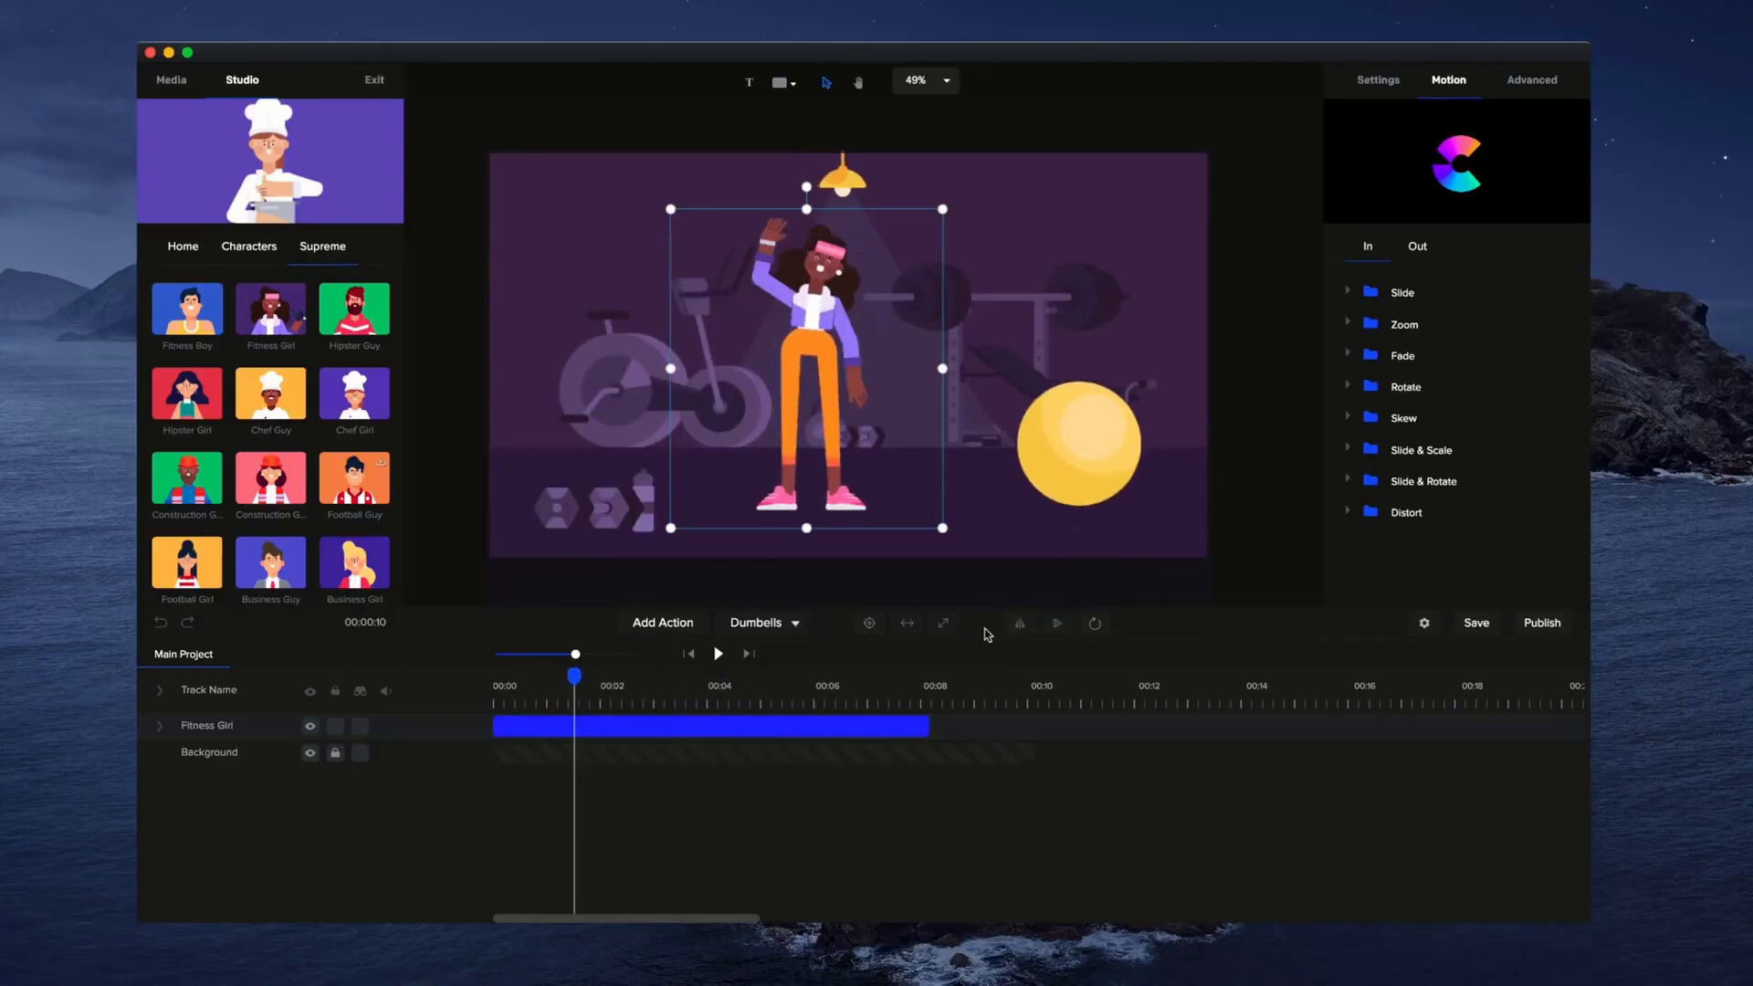
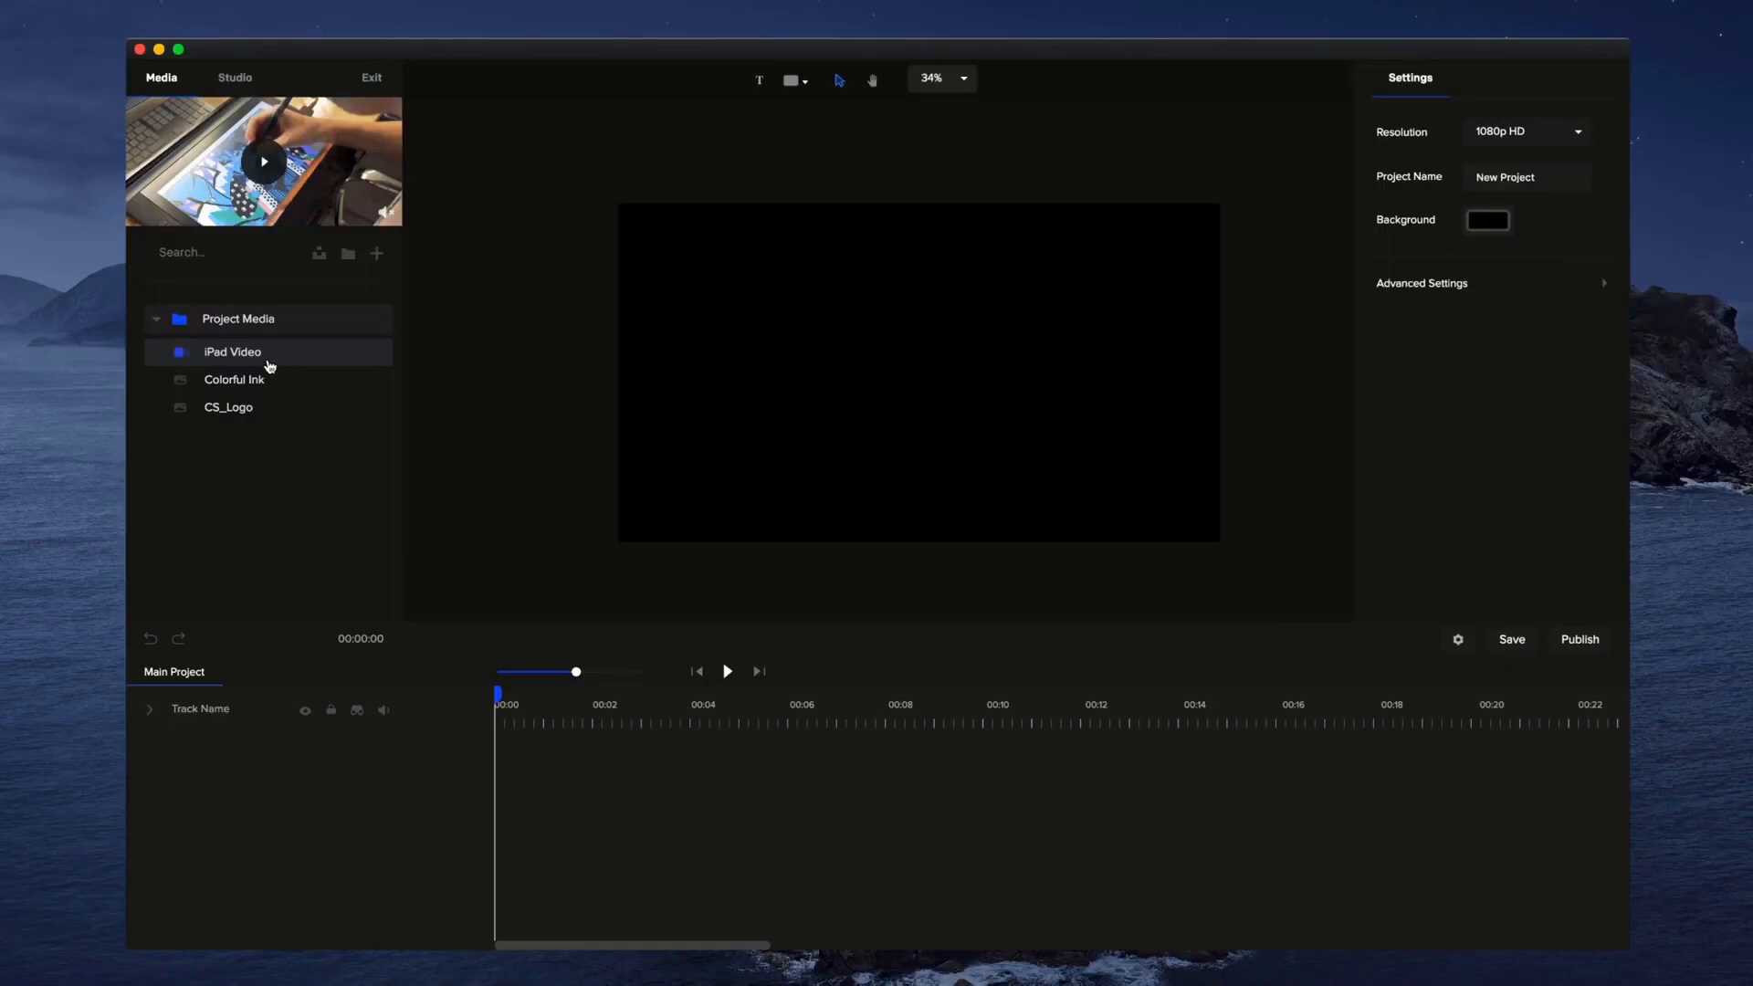
Place CS_Logo from the project media in the empty project and magnify the timeline to show about 10 seconds.
{"action": "left_click_drag", "start_coordinate": [274, 403], "coordinate": [845, 395]}
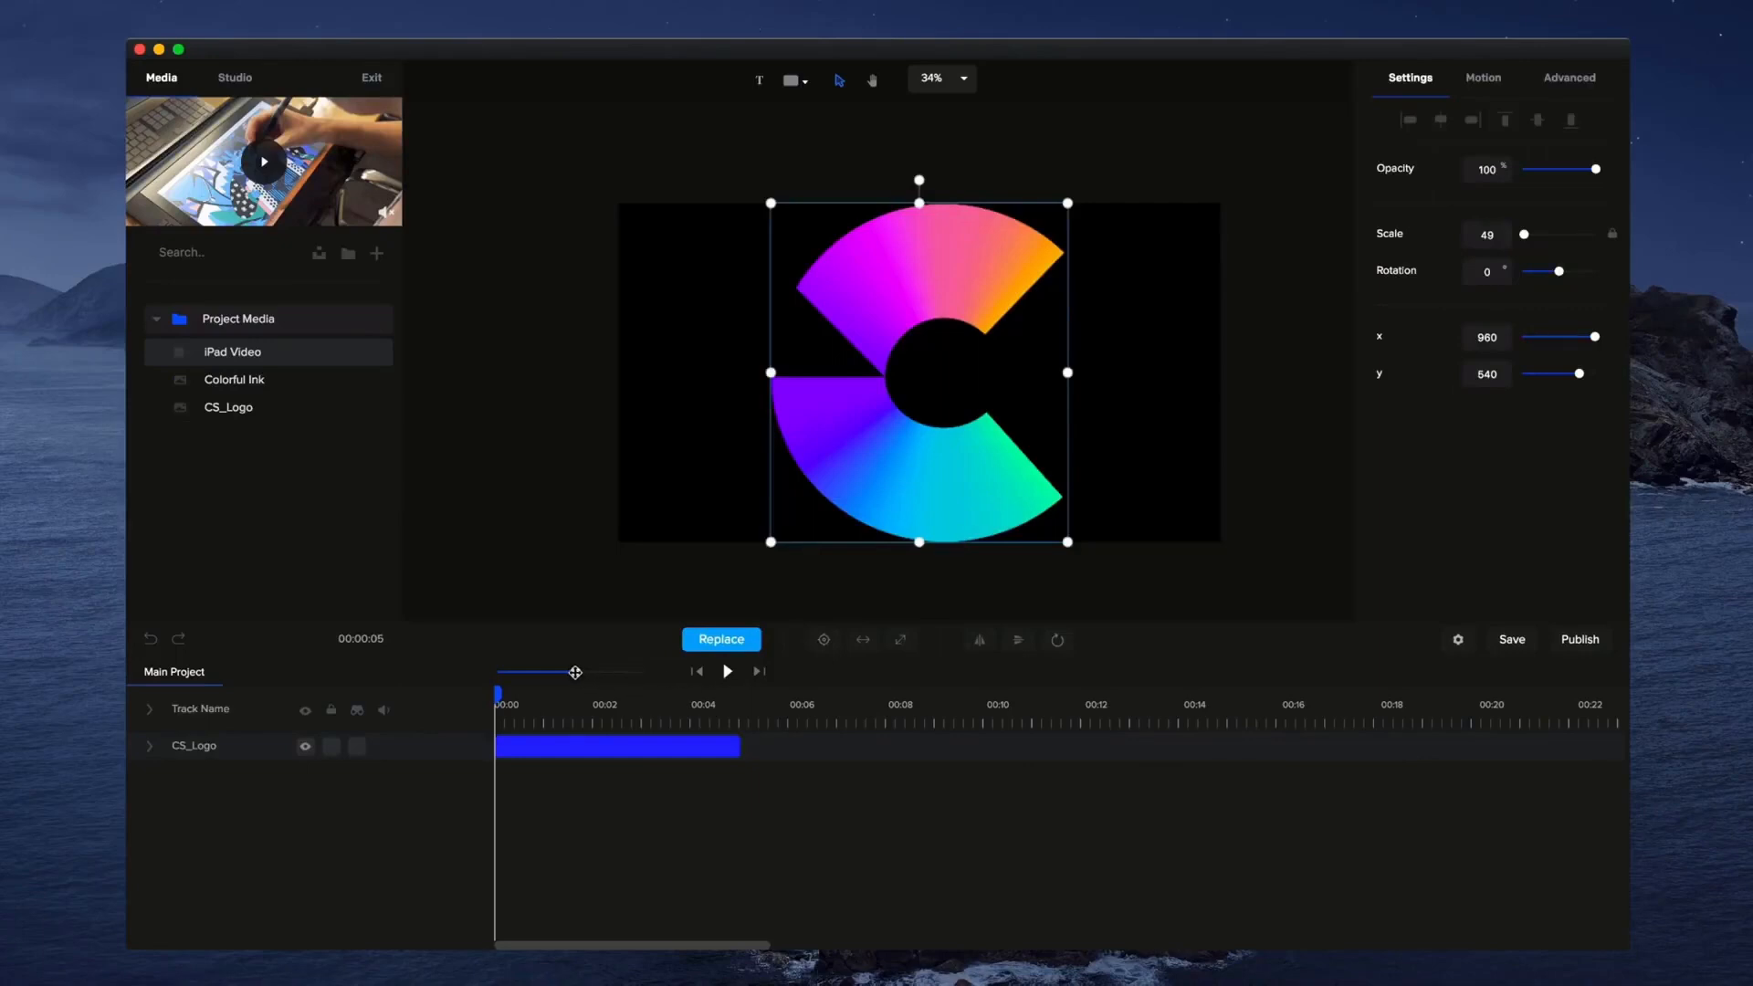
{"action": "mouse_move", "coordinate": [575, 672]}
{"action": "left_mouse_down"}
{"action": "mouse_move", "coordinate": [619, 680]}
{"action": "mouse_move", "coordinate": [560, 676]}
{"action": "mouse_move", "coordinate": [599, 673]}
{"action": "left_mouse_up"}
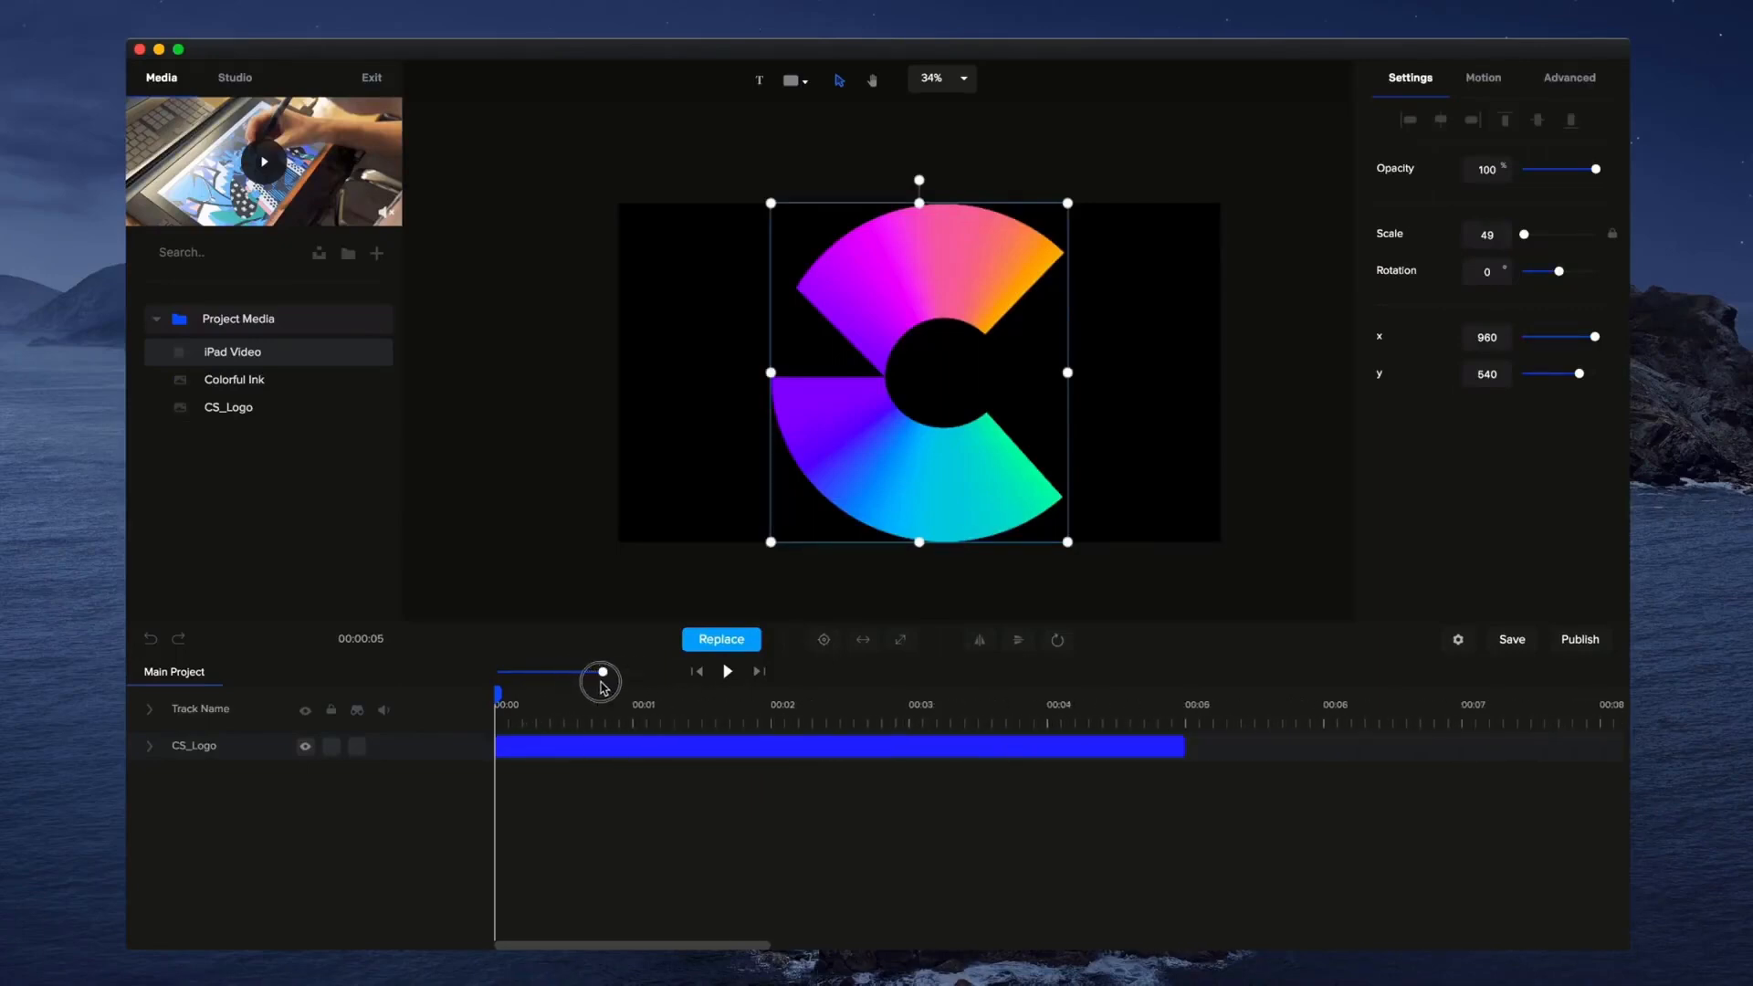
{"action": "left_click", "coordinate": [916, 709]}
{"action": "mouse_move", "coordinate": [610, 674]}
{"action": "left_mouse_down"}
{"action": "mouse_move", "coordinate": [571, 673]}
{"action": "mouse_move", "coordinate": [685, 681]}
{"action": "mouse_move", "coordinate": [581, 701]}
{"action": "mouse_move", "coordinate": [605, 710]}
{"action": "mouse_move", "coordinate": [462, 697]}
{"action": "mouse_move", "coordinate": [630, 670]}
{"action": "mouse_move", "coordinate": [594, 674]}
{"action": "left_mouse_up"}
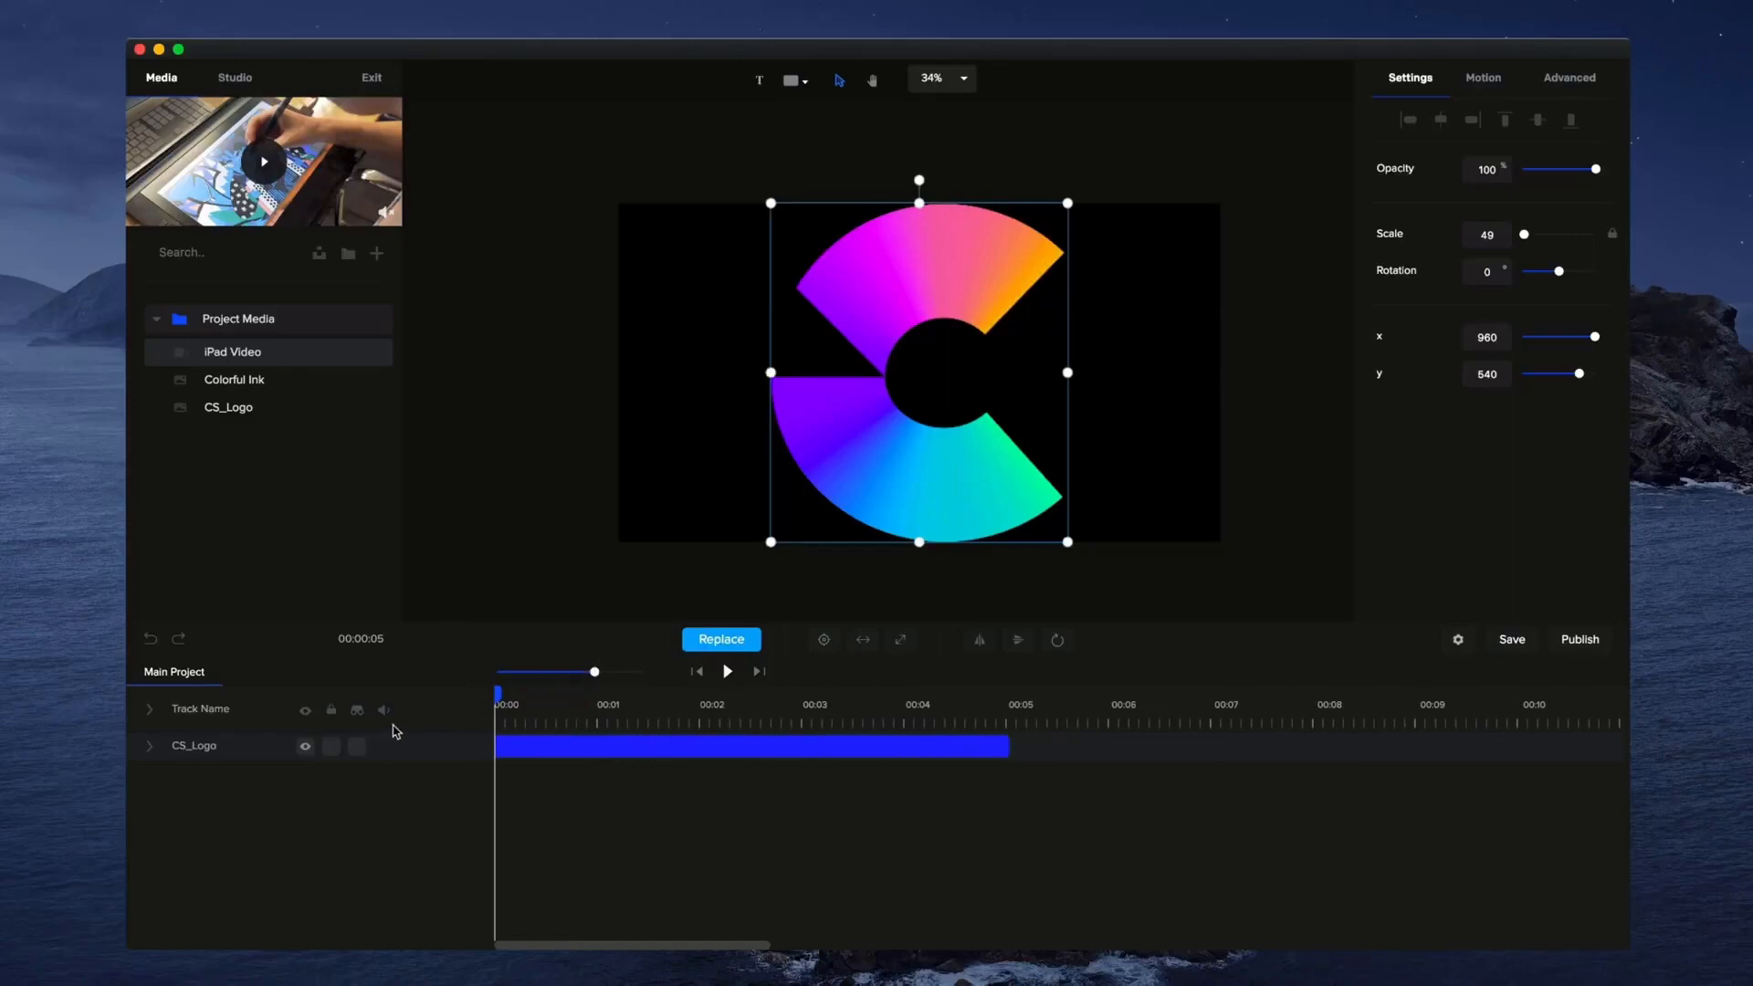
Rename the CS_Logo track to LOGO.
{"action": "double_click", "coordinate": [211, 748]}
{"action": "type", "text": "LOGO"}
{"action": "key", "text": "Return"}
Hide the LOGO track and show it again.
{"action": "left_click", "coordinate": [307, 747]}
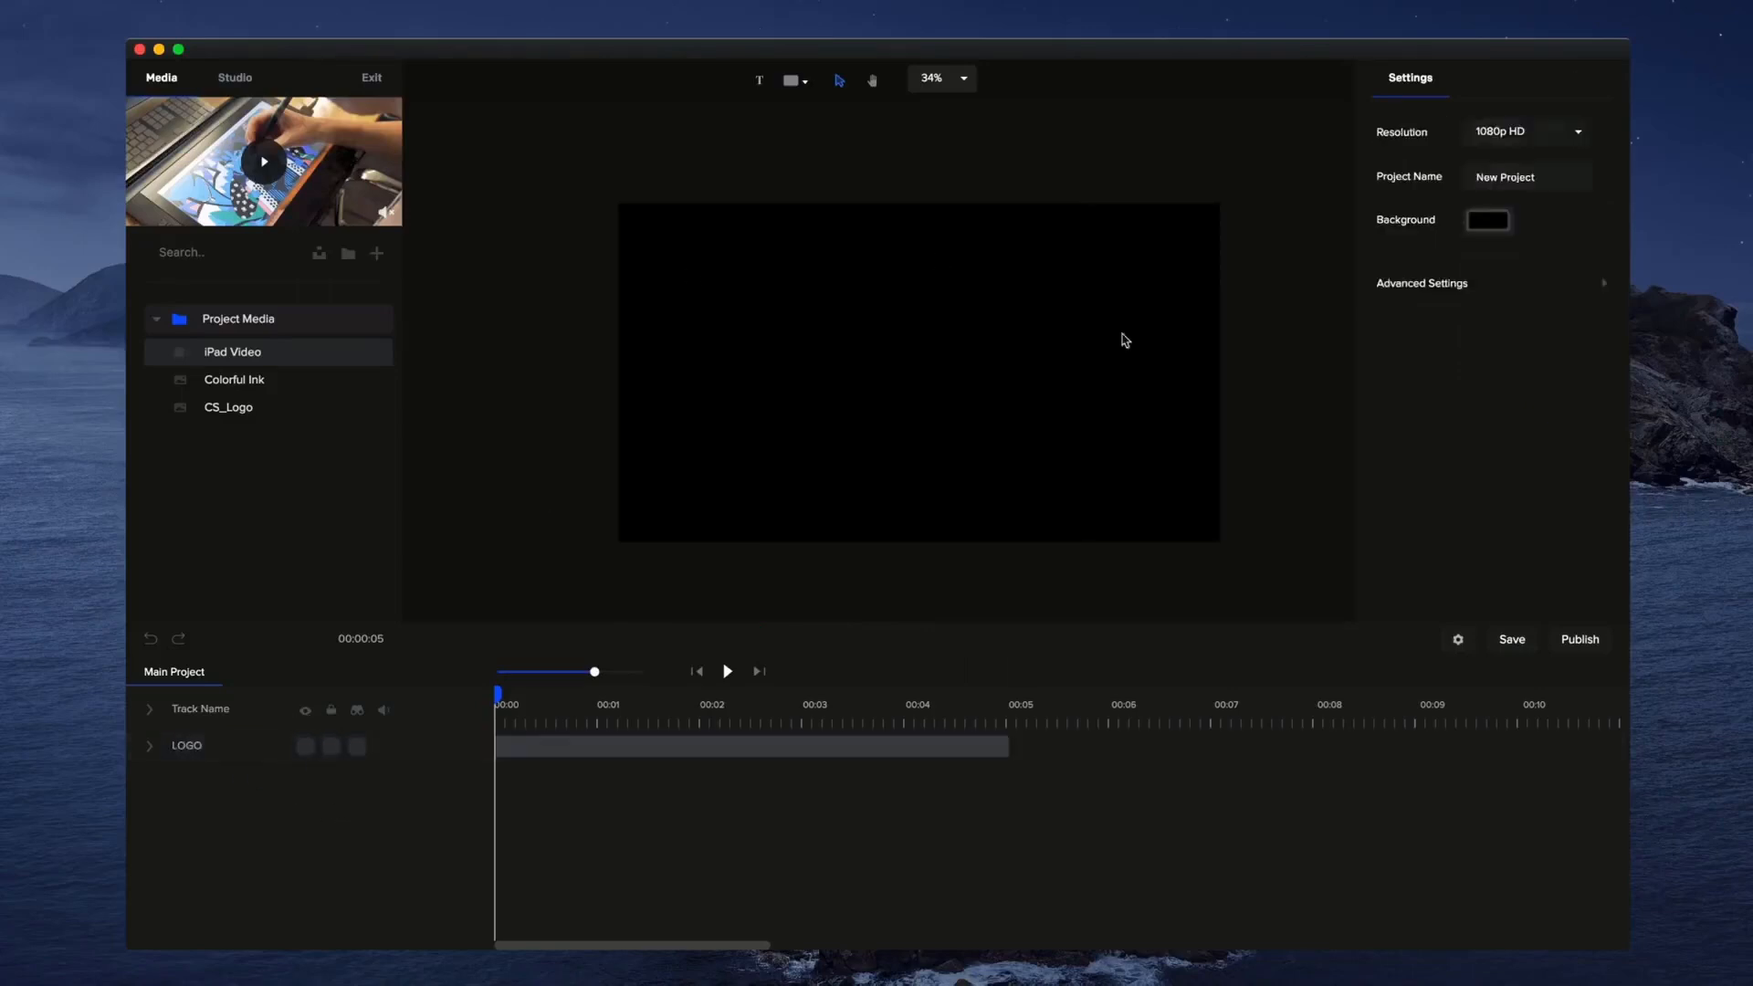
{"action": "left_click", "coordinate": [305, 748]}
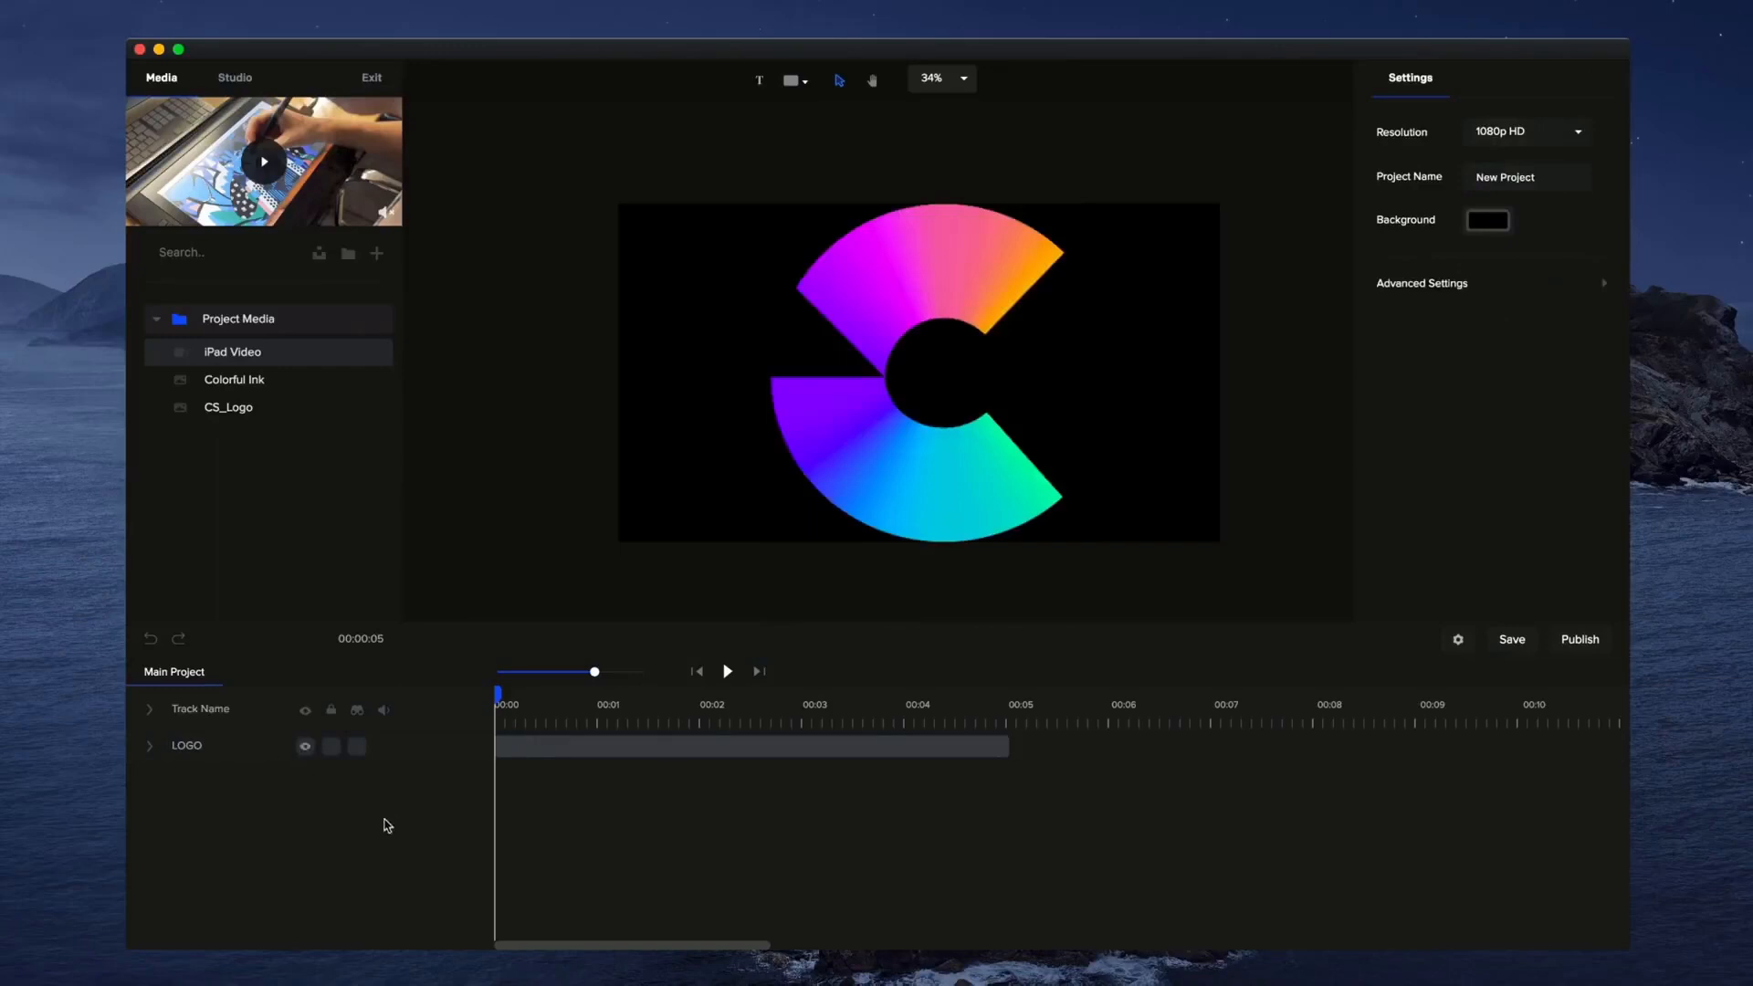
Lock the LOGO track, try selecting the logo on the canvas, and unlock the track.
{"action": "left_click", "coordinate": [331, 748]}
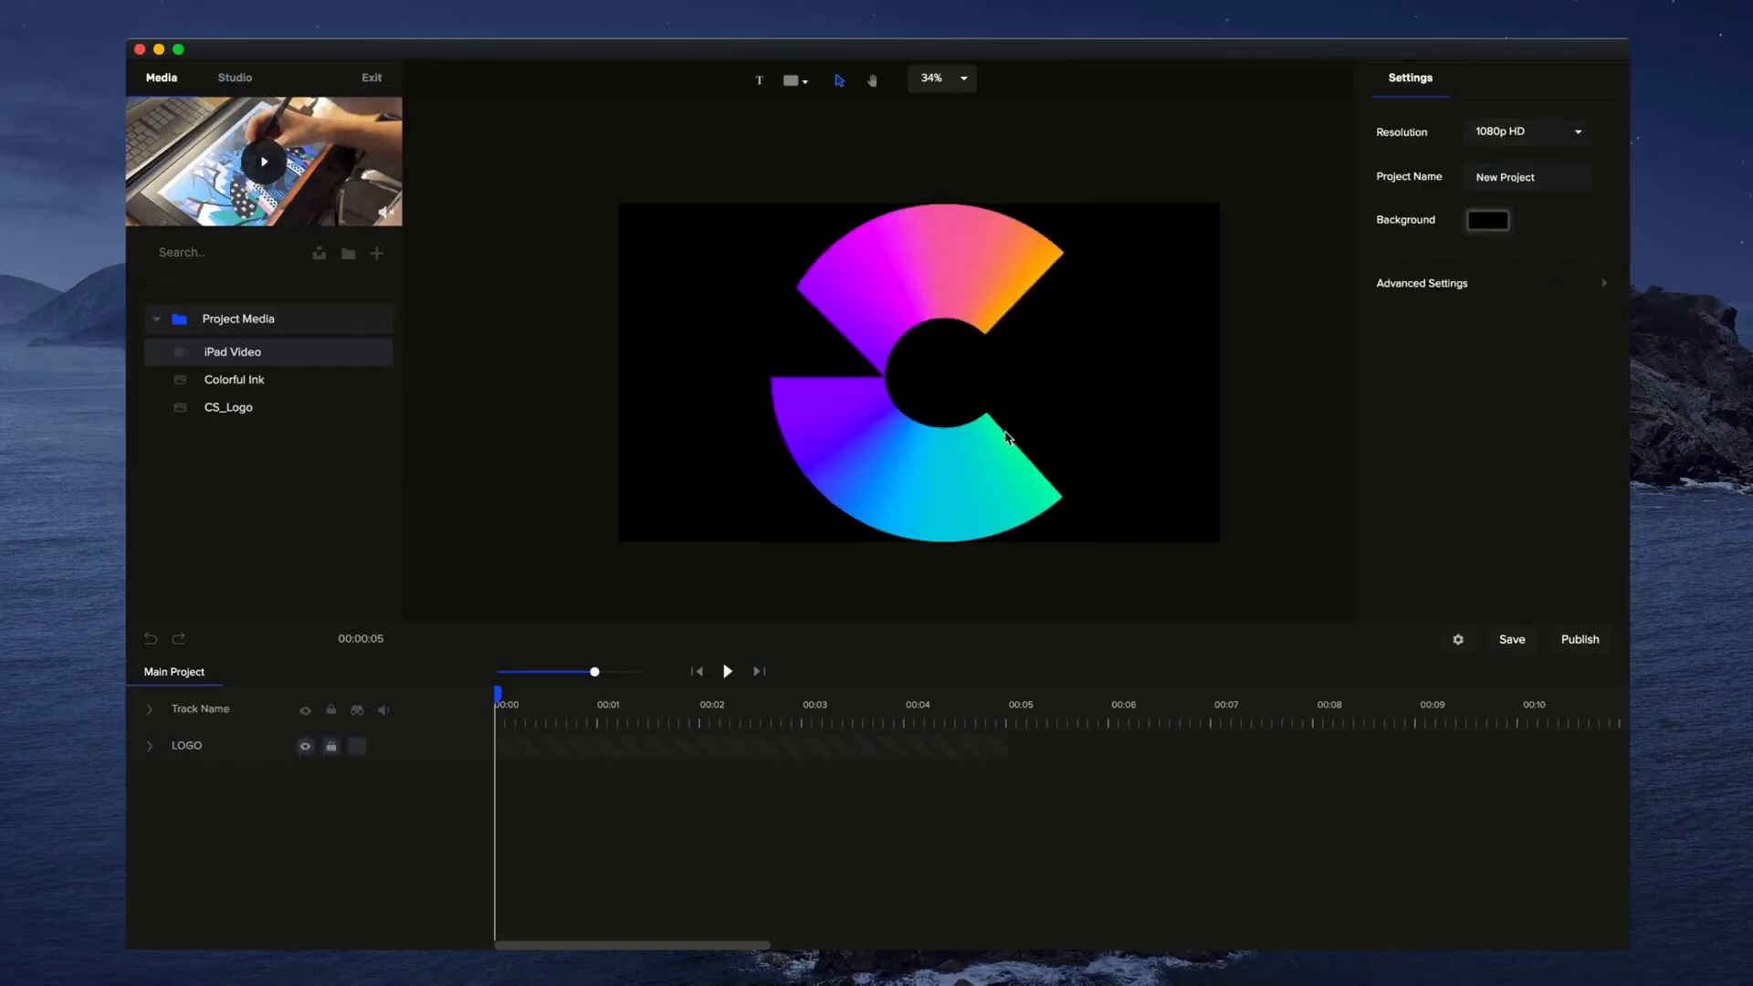
{"action": "left_click", "coordinate": [1147, 453]}
{"action": "left_click", "coordinate": [909, 472]}
{"action": "left_click", "coordinate": [925, 494]}
{"action": "left_click", "coordinate": [884, 415]}
{"action": "left_click", "coordinate": [334, 749]}
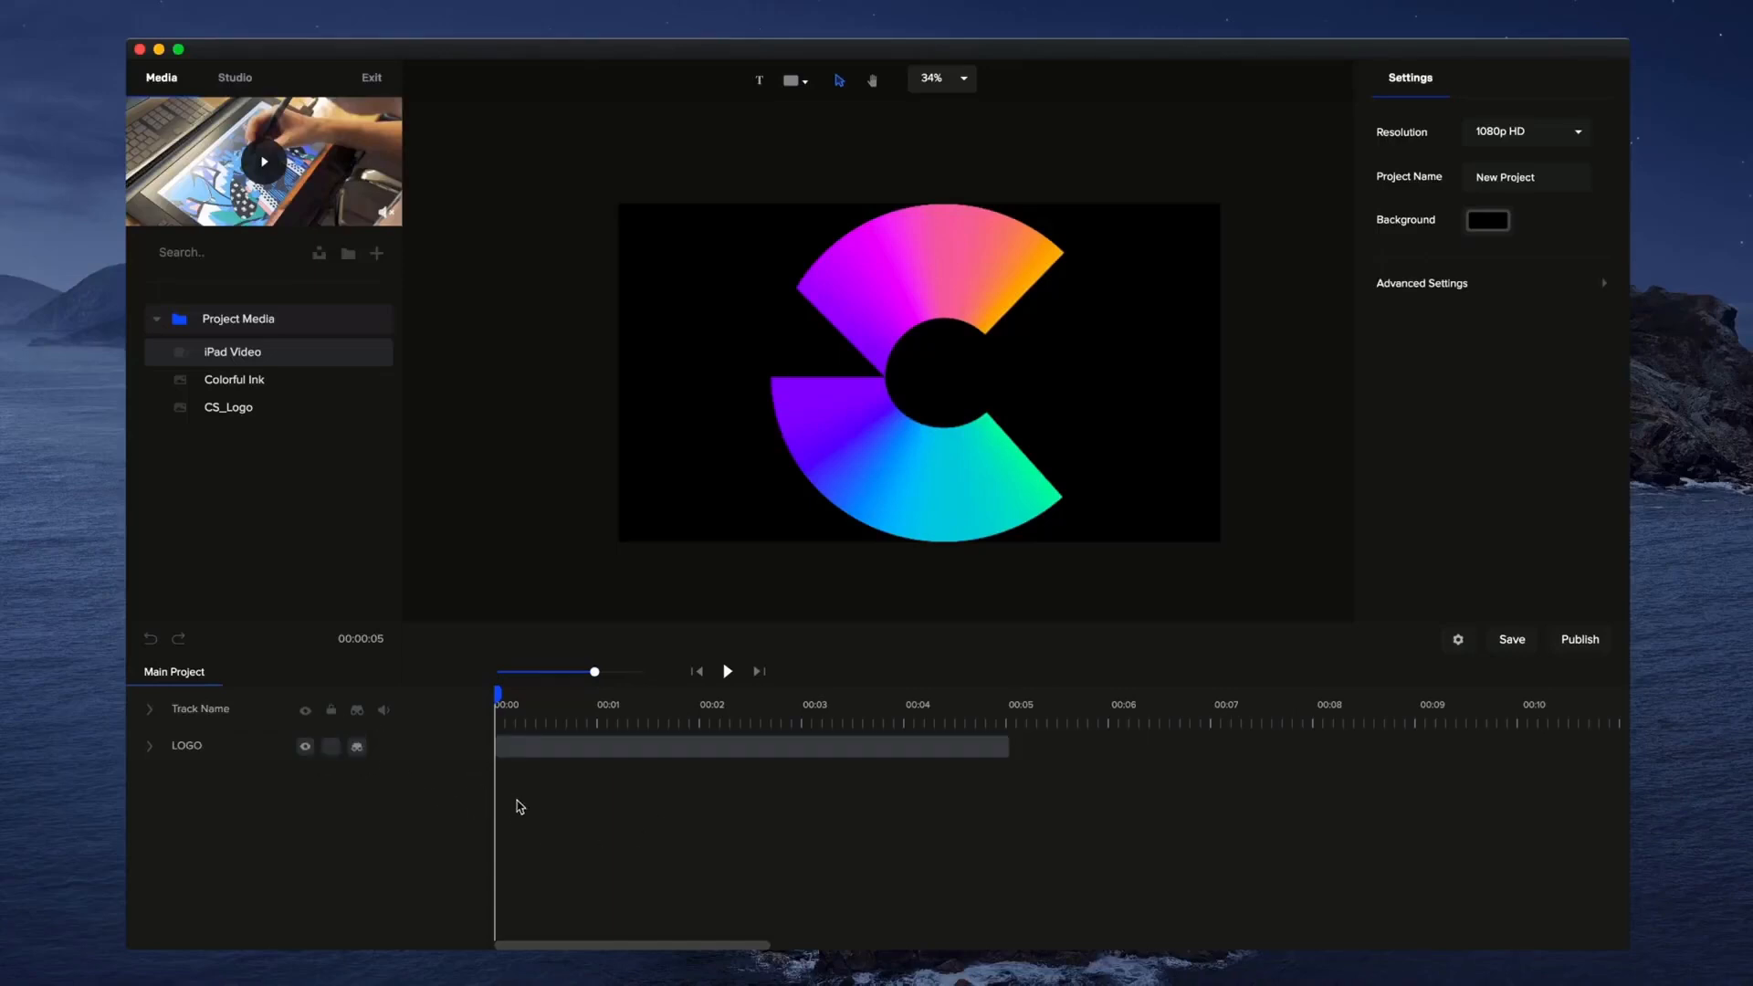
Add a text layer and a circle shape to the project.
{"action": "left_click", "coordinate": [759, 84]}
{"action": "left_click", "coordinate": [794, 80]}
{"action": "left_click", "coordinate": [814, 169]}
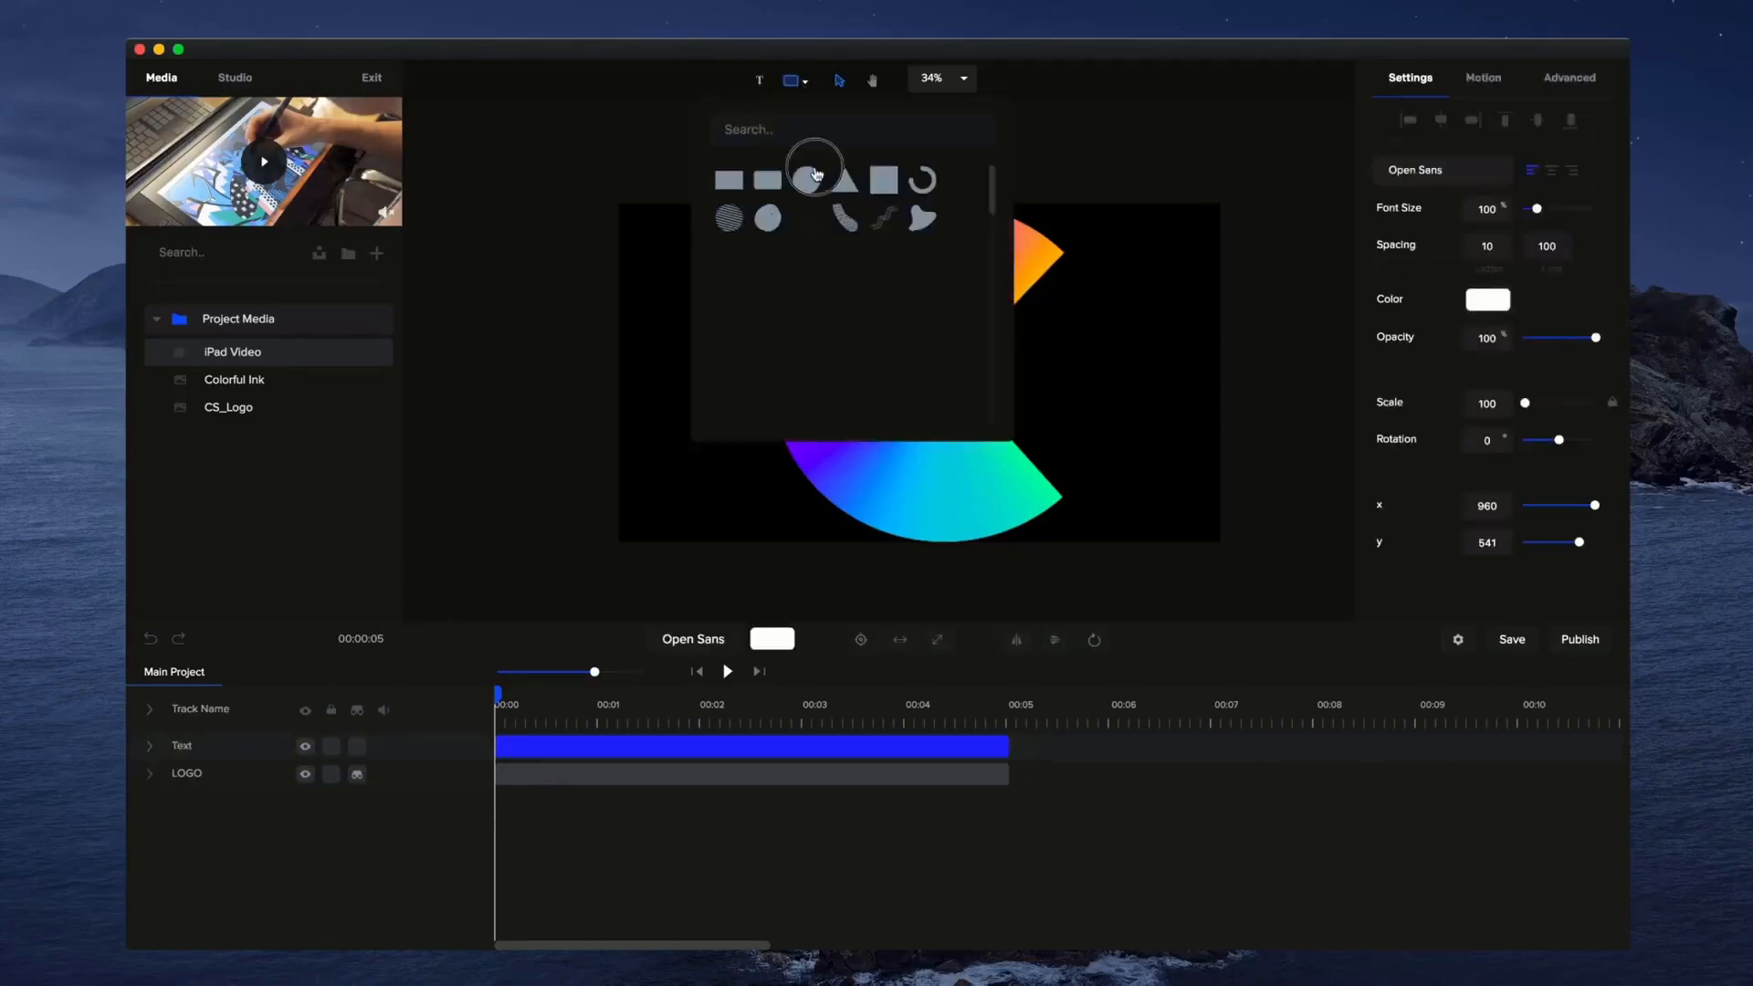
Add a triangle, an arc, a line-pattern shape and a right-pointing arrow to the project, then close the shape library.
{"action": "left_click", "coordinate": [851, 183]}
{"action": "left_click", "coordinate": [938, 184]}
{"action": "left_click", "coordinate": [954, 222]}
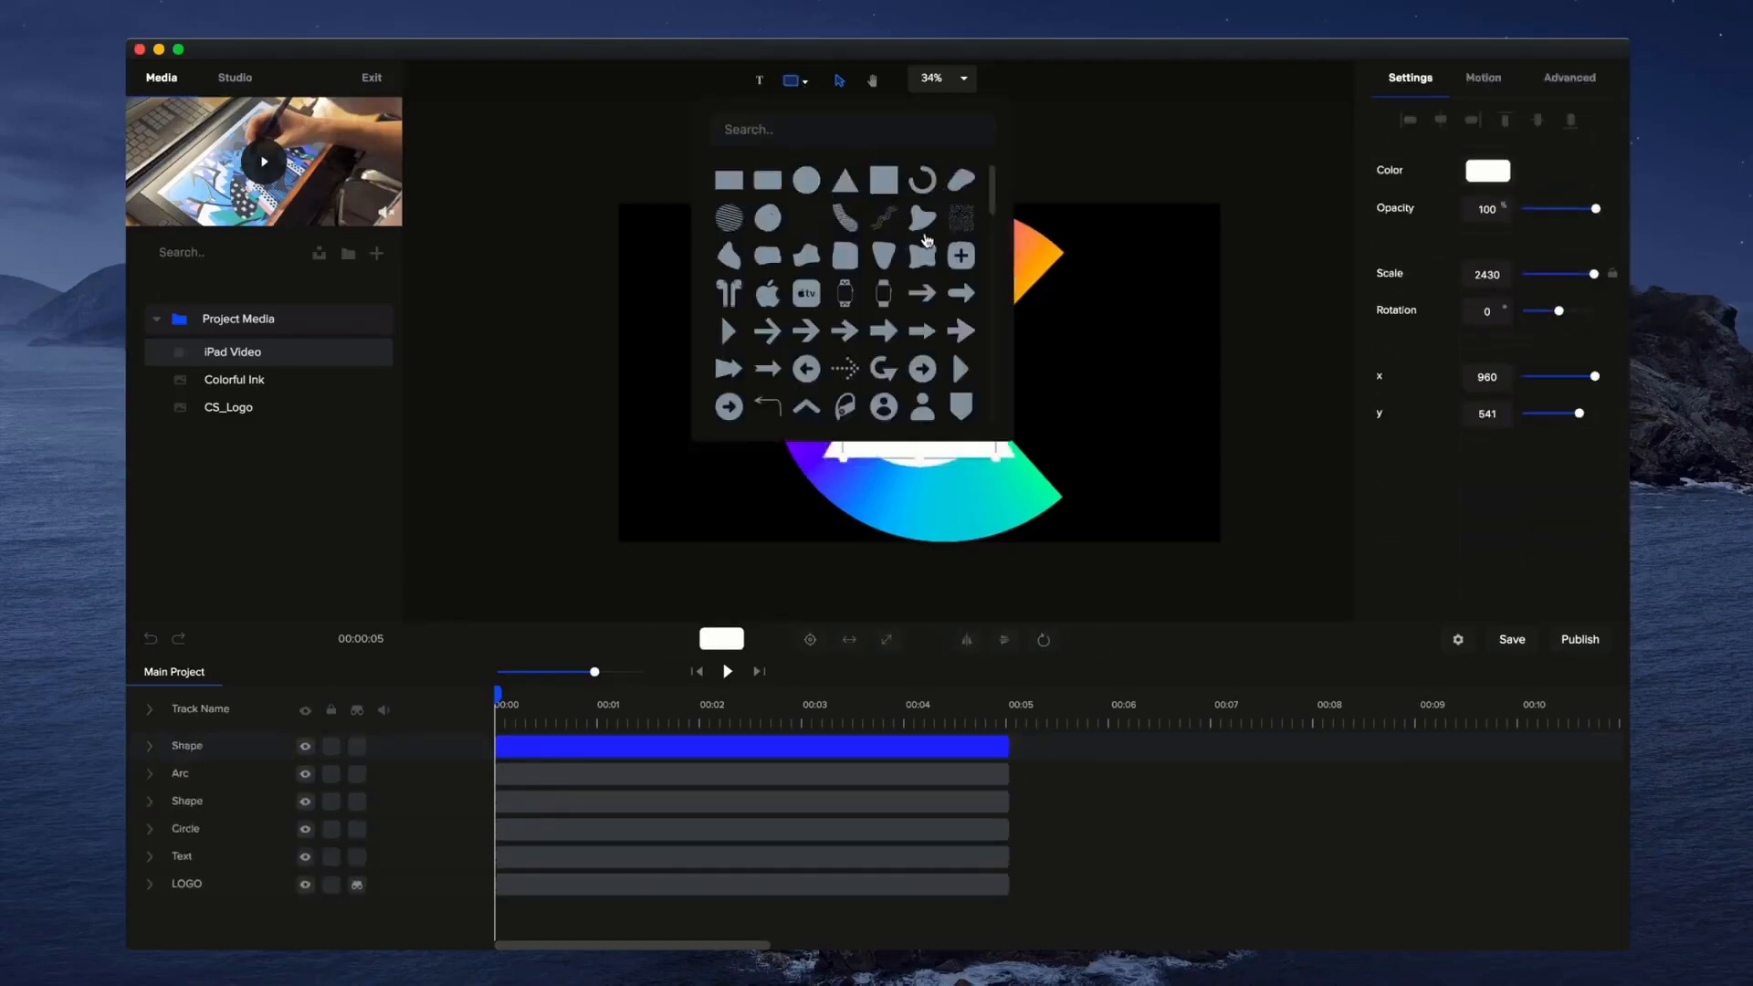
{"action": "left_click", "coordinate": [922, 294]}
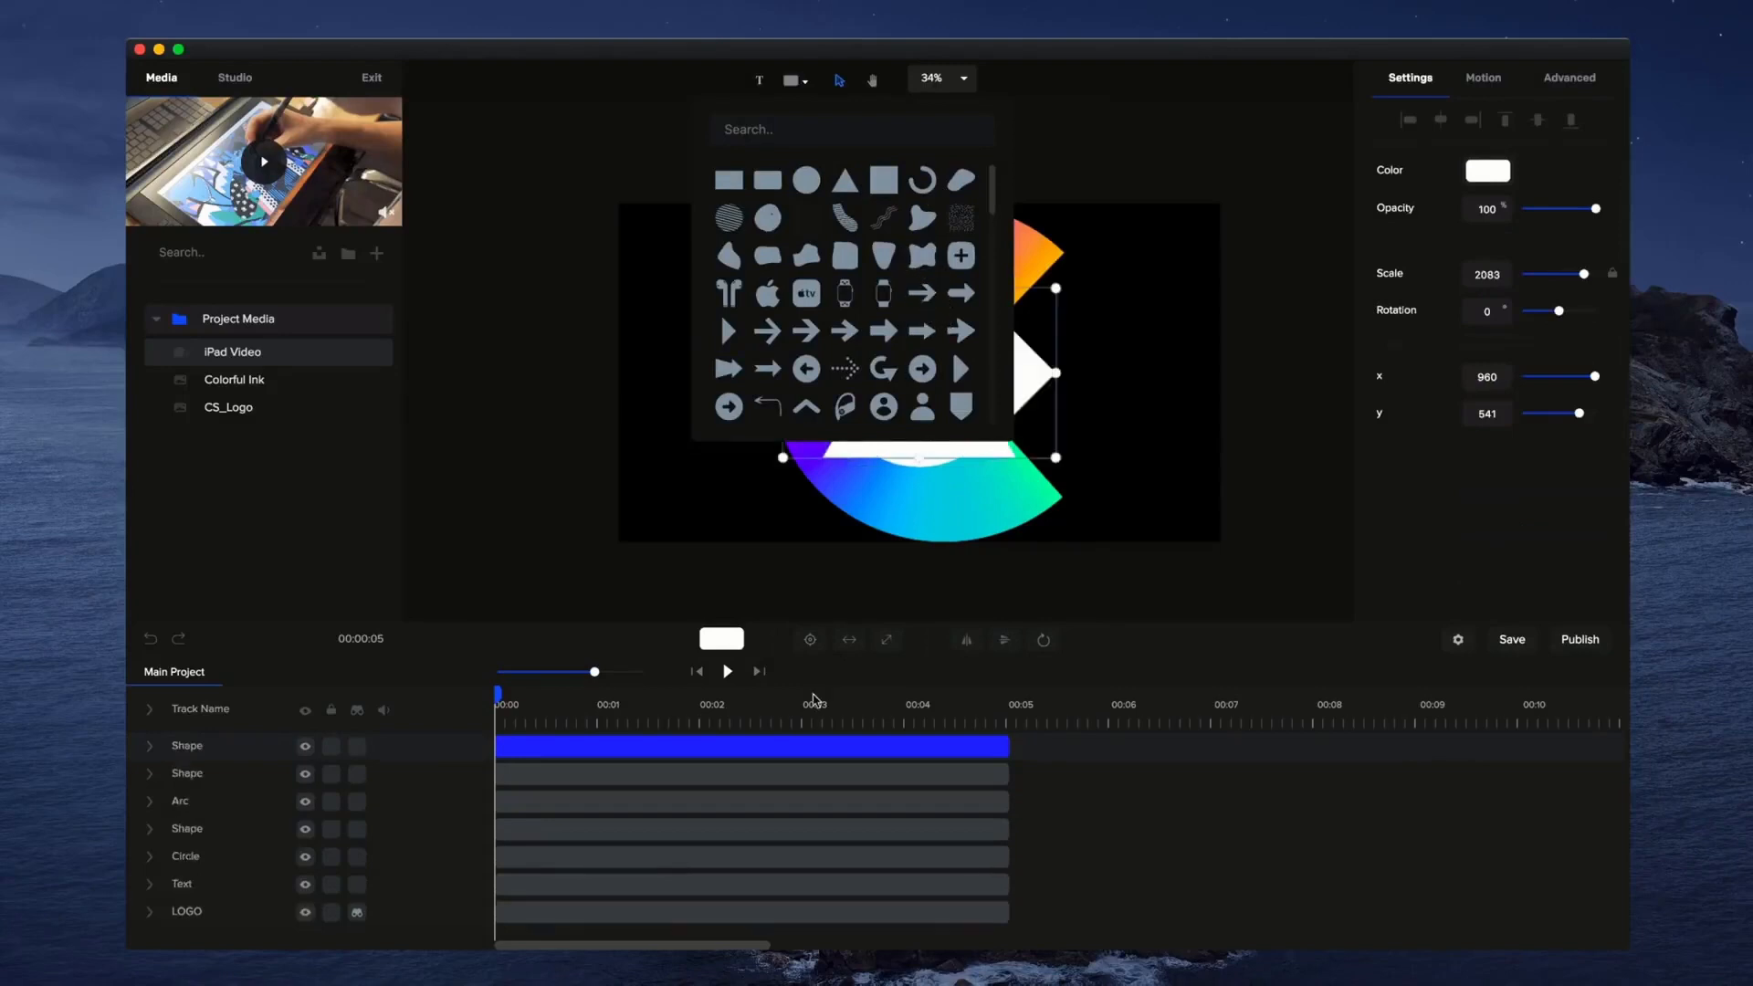
{"action": "left_click", "coordinate": [1112, 584]}
Spread the arrow, triangle, line-pattern shape, circle and arc apart on the canvas.
{"action": "left_click_drag", "start_coordinate": [892, 415], "coordinate": [648, 466]}
{"action": "left_click_drag", "start_coordinate": [987, 368], "coordinate": [1110, 406]}
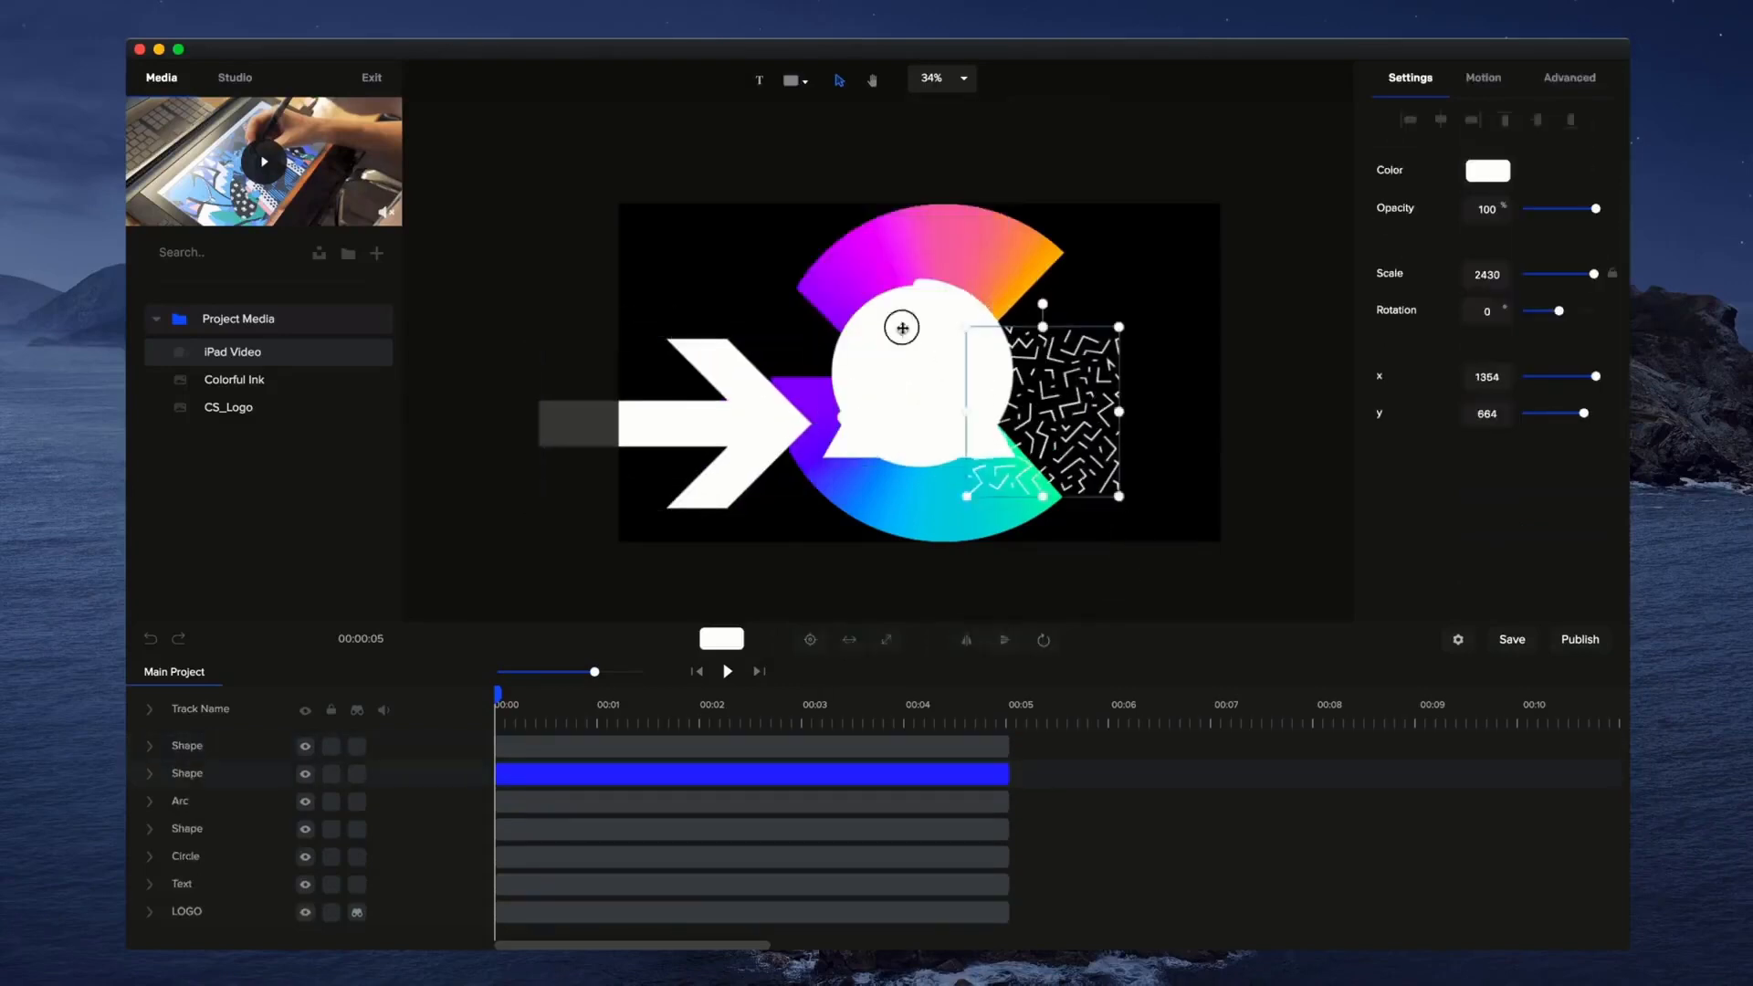
{"action": "left_click_drag", "start_coordinate": [901, 328], "coordinate": [1042, 288]}
{"action": "left_click_drag", "start_coordinate": [882, 460], "coordinate": [968, 532]}
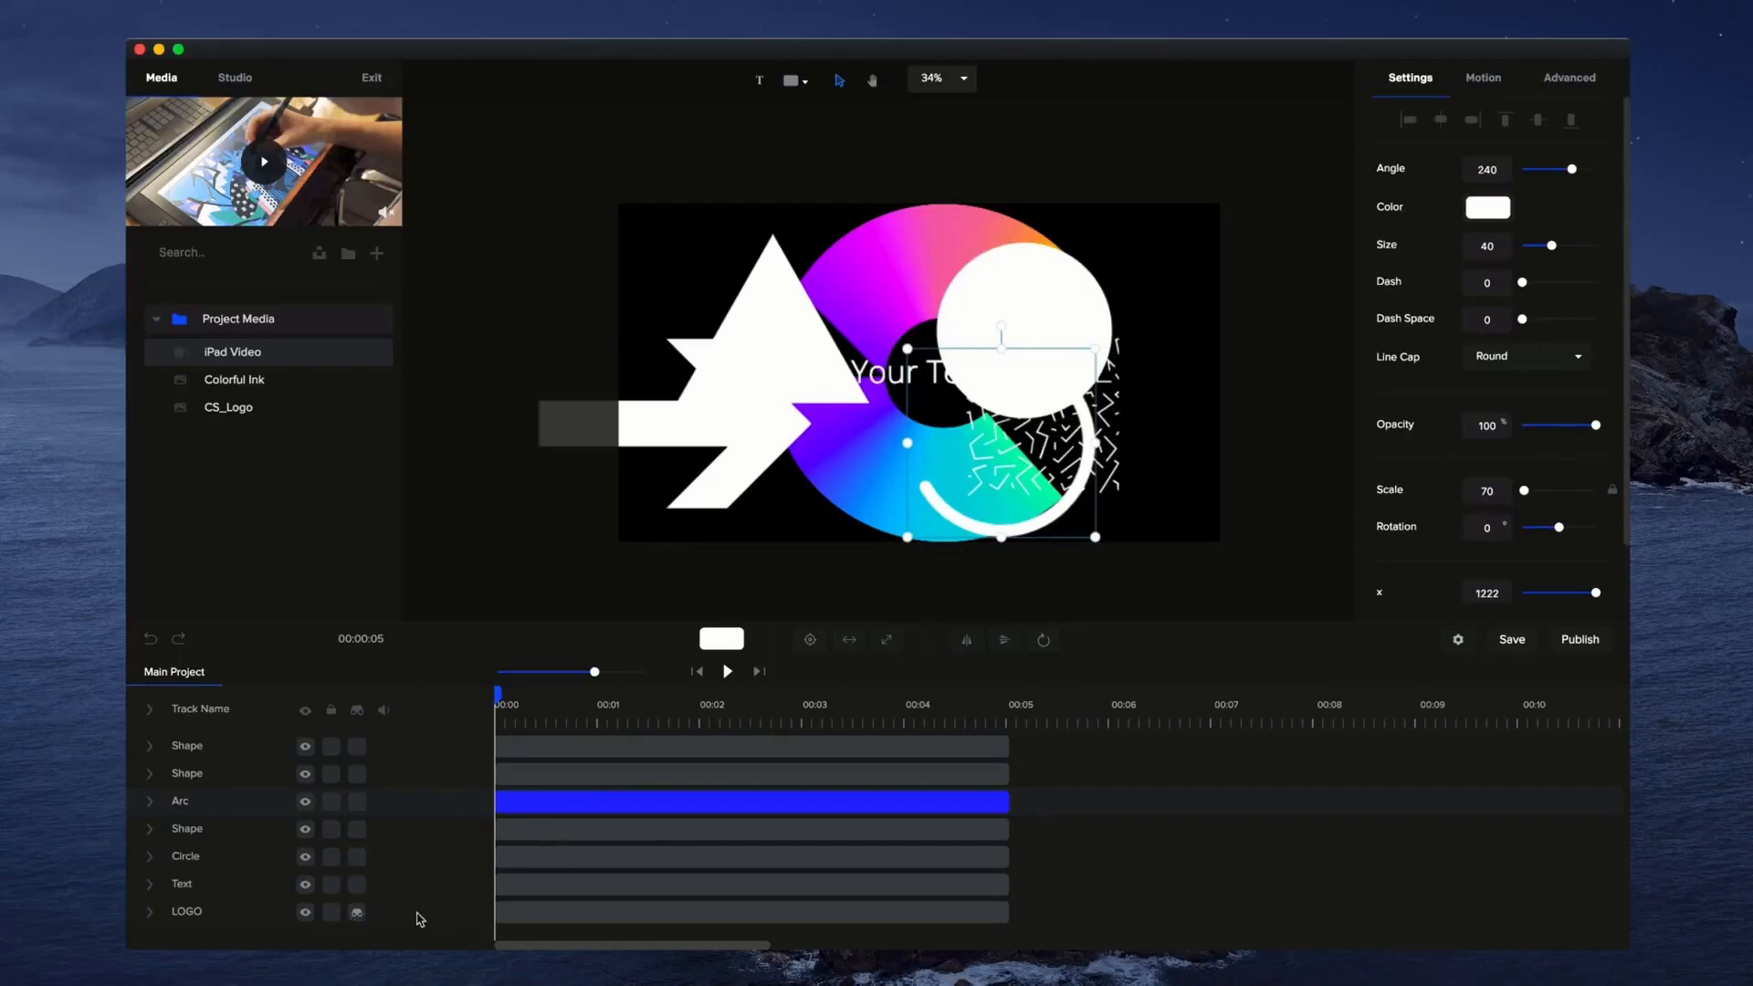
Unmark the LOGO track, mark all the Shape, Arc, Circle and Text tracks, and hide the marked tracks in the timeline.
{"action": "left_click", "coordinate": [357, 911]}
{"action": "left_click", "coordinate": [358, 859]}
{"action": "left_click", "coordinate": [358, 829]}
{"action": "left_click", "coordinate": [358, 800]}
{"action": "left_click", "coordinate": [358, 774]}
{"action": "left_click", "coordinate": [360, 748]}
{"action": "left_click", "coordinate": [362, 719]}
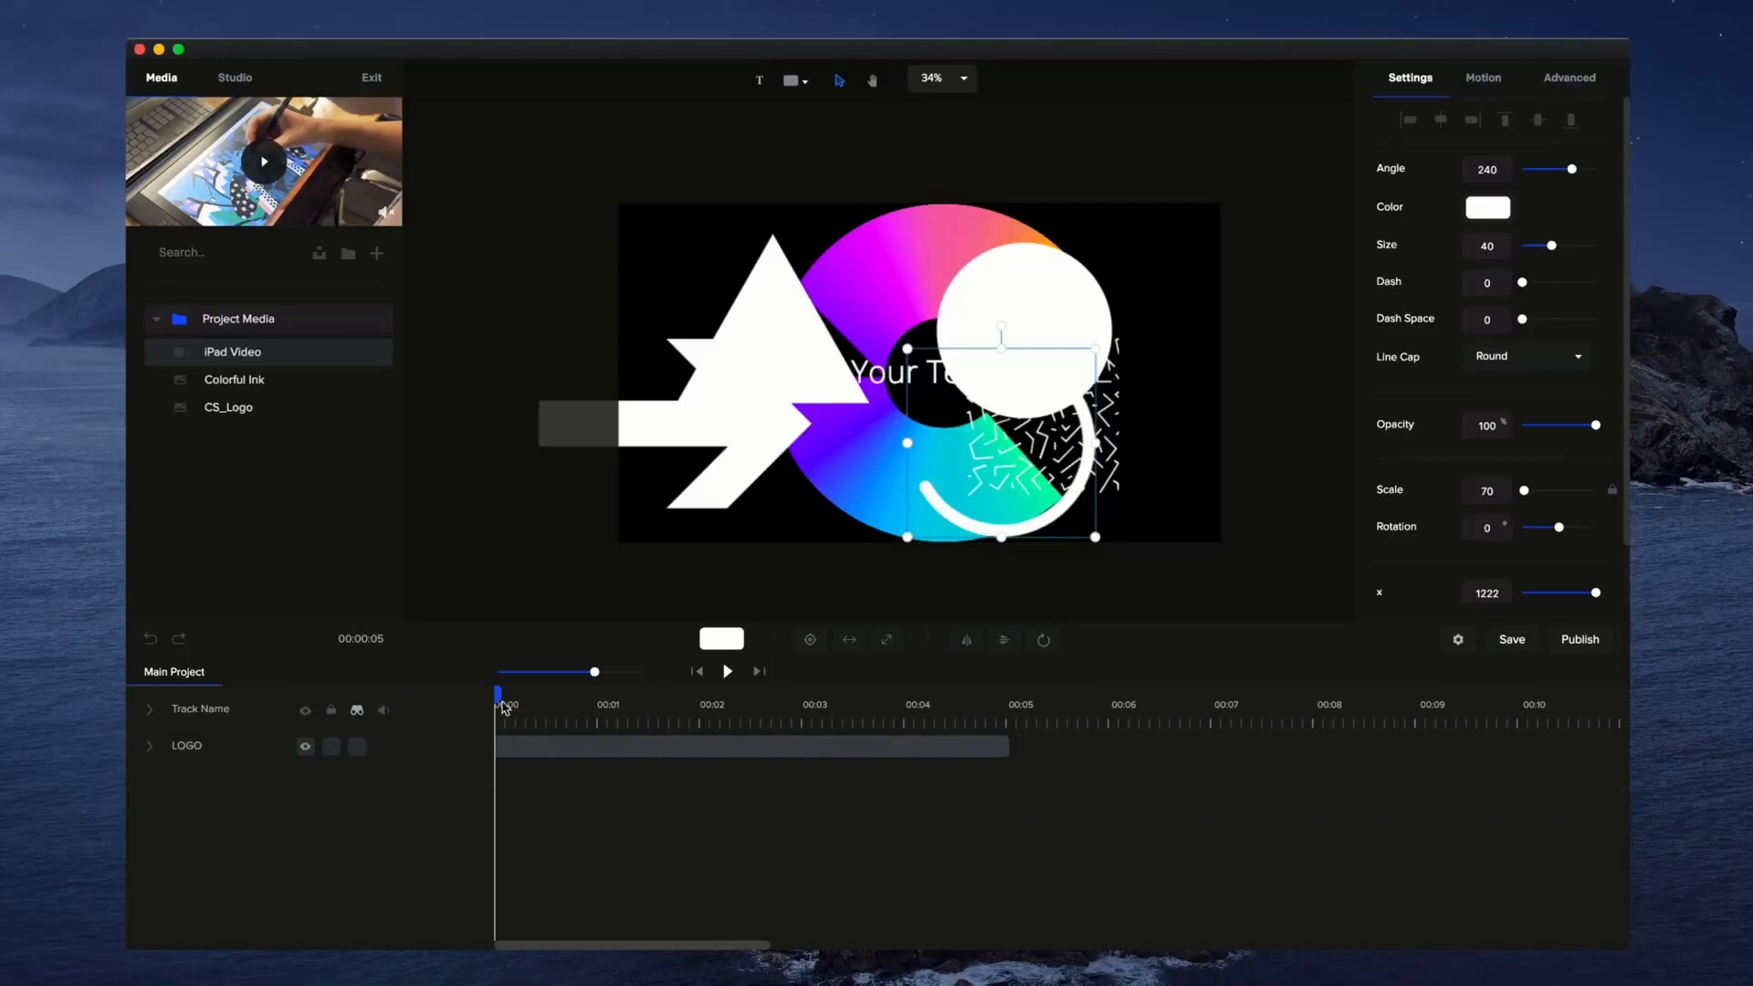
Bring back the marked tracks, unmark the Text, Circle and triangle Shape tracks, and hide the tracks still marked.
{"action": "left_click_drag", "start_coordinate": [503, 697], "coordinate": [448, 724]}
{"action": "left_click_drag", "start_coordinate": [594, 673], "coordinate": [600, 672]}
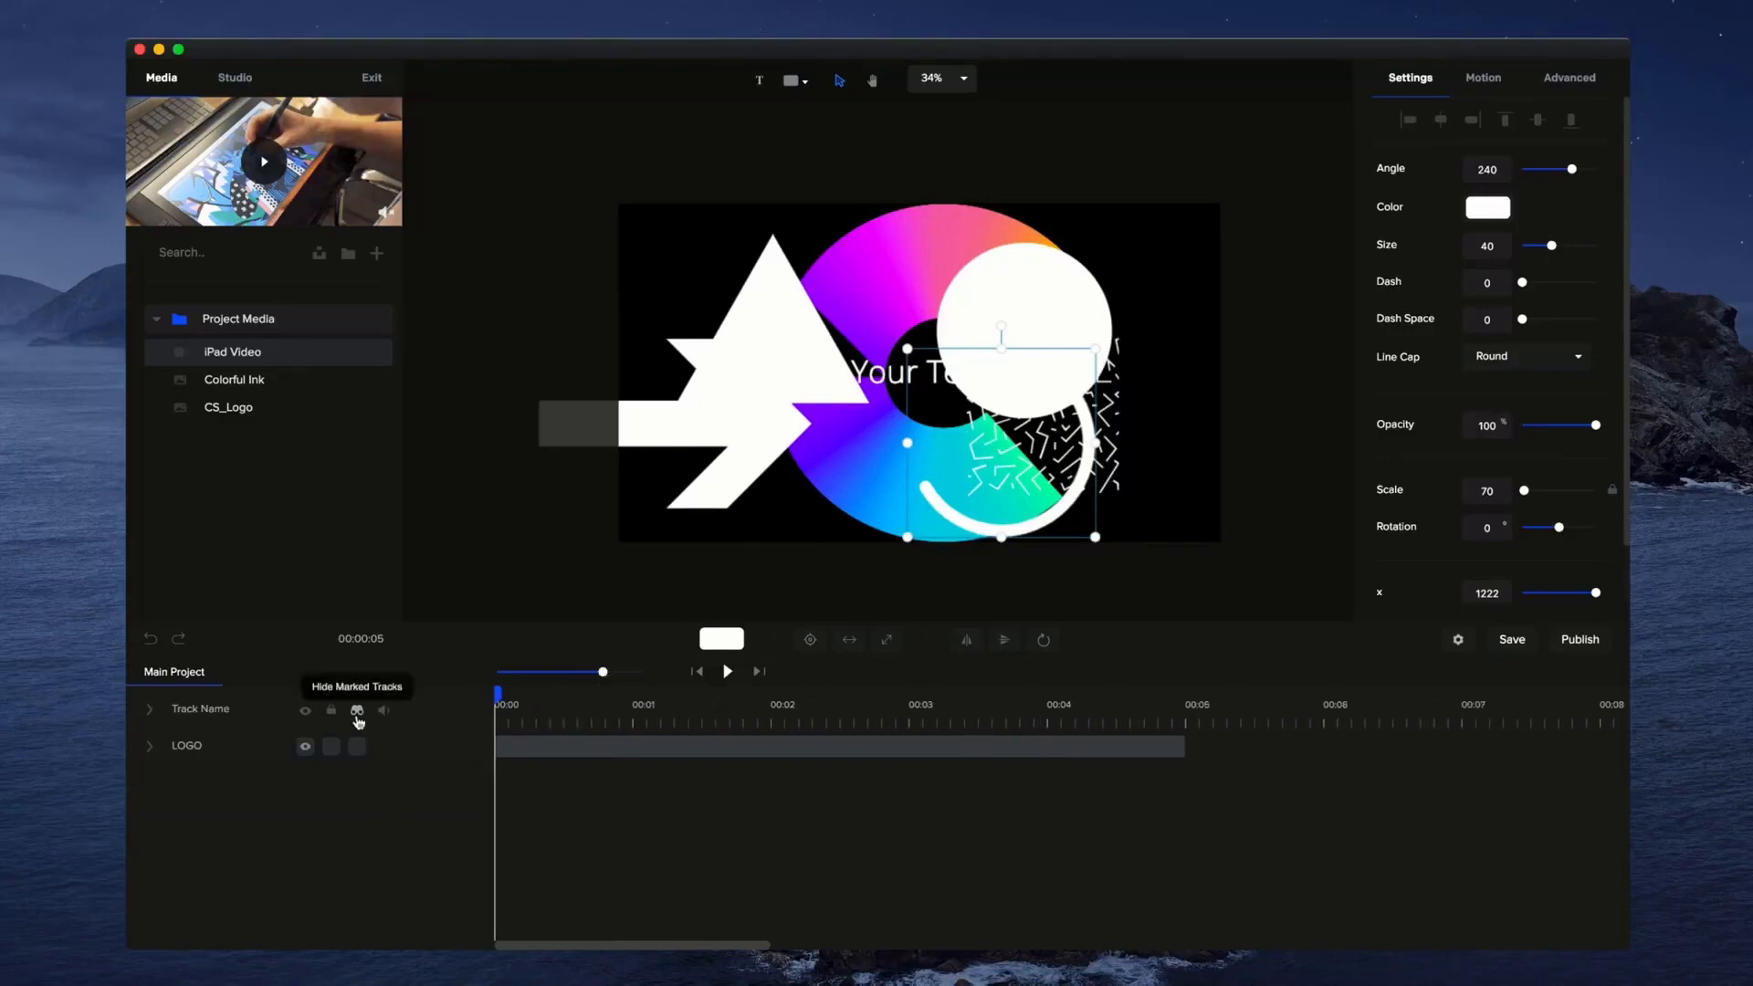
{"action": "left_click", "coordinate": [357, 711]}
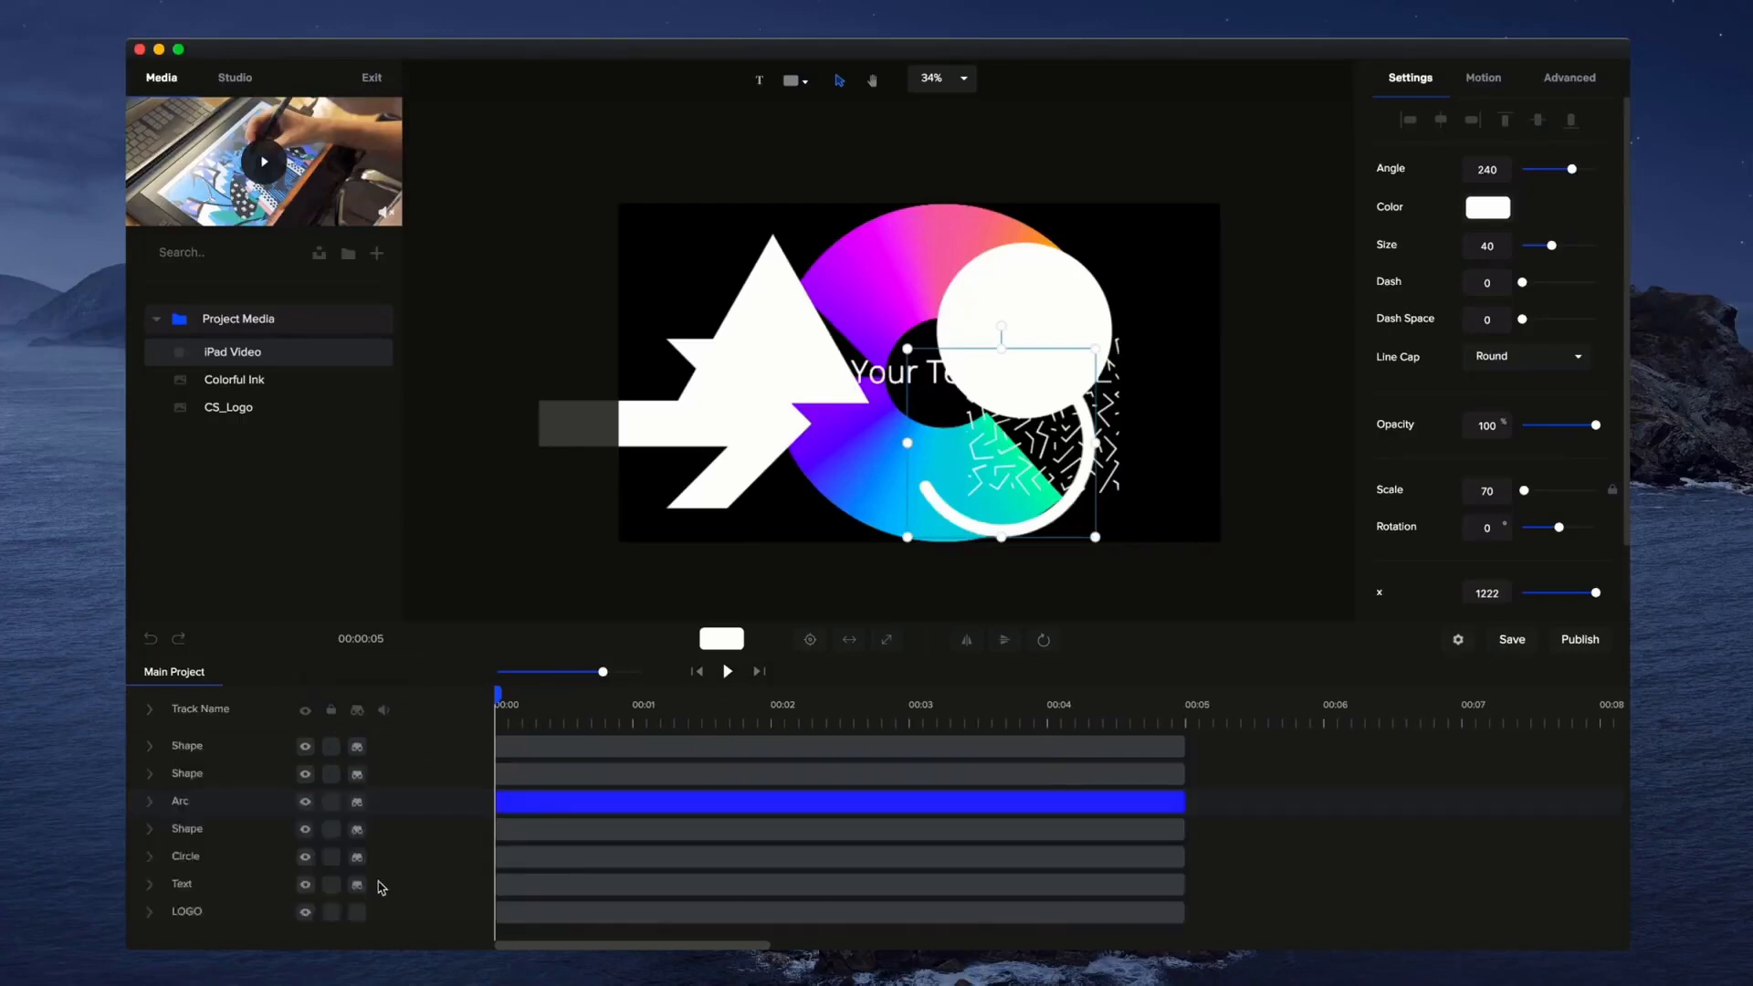
{"action": "left_click", "coordinate": [358, 887]}
{"action": "left_click", "coordinate": [357, 859]}
{"action": "left_click", "coordinate": [357, 829]}
{"action": "left_click", "coordinate": [364, 713]}
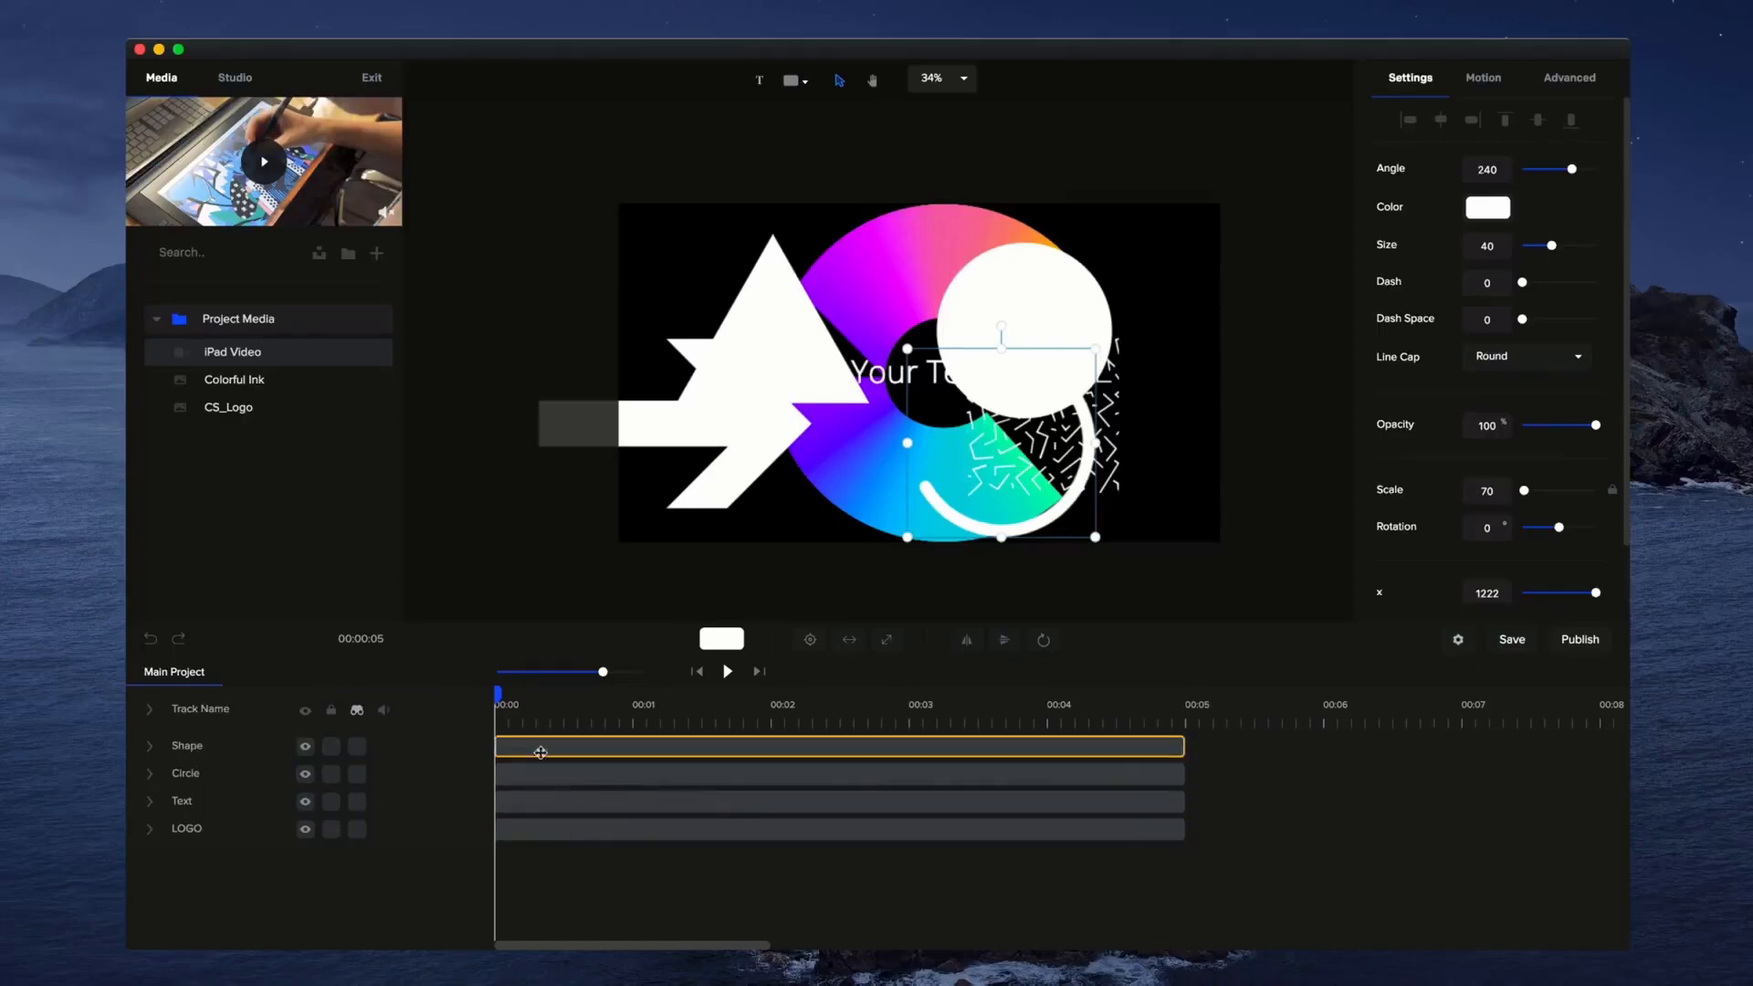
Shorten the Shape clip and place it at about 3 to 7 seconds, and trim the Circle clip's start to about 2 seconds.
{"action": "left_click_drag", "start_coordinate": [1184, 741], "coordinate": [1115, 740]}
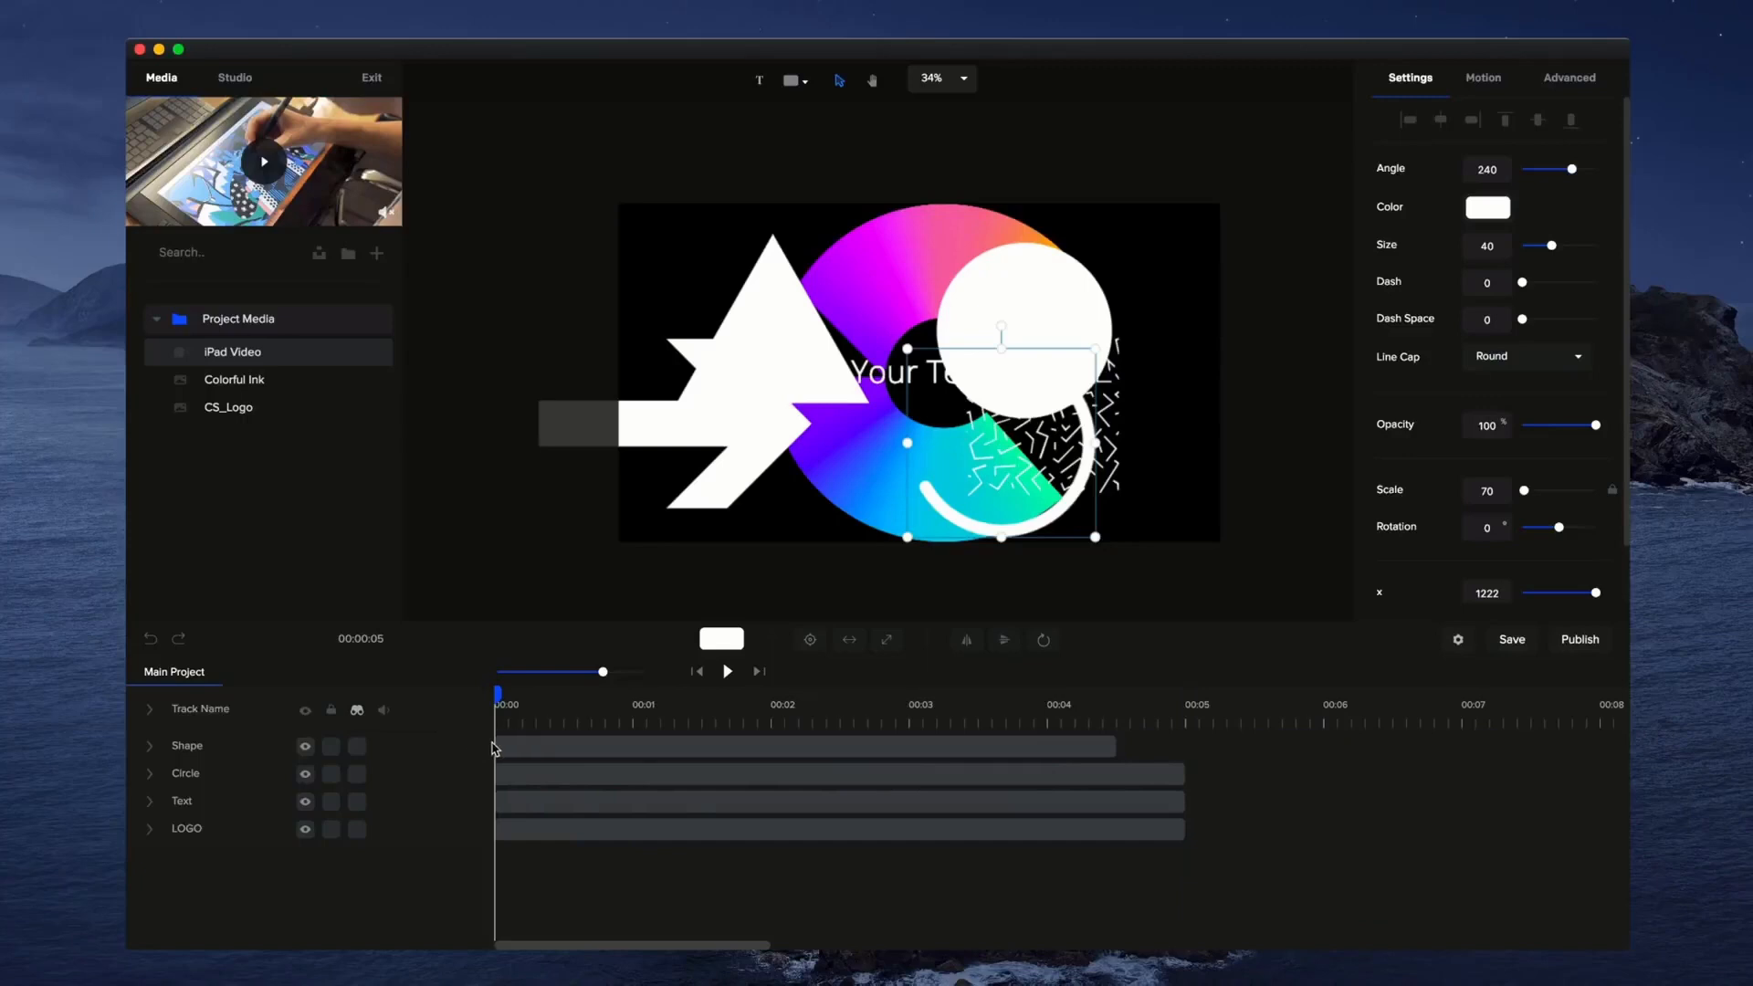
{"action": "left_click_drag", "start_coordinate": [493, 748], "coordinate": [964, 743]}
{"action": "left_click", "coordinate": [613, 773]}
{"action": "left_click_drag", "start_coordinate": [505, 774], "coordinate": [761, 774]}
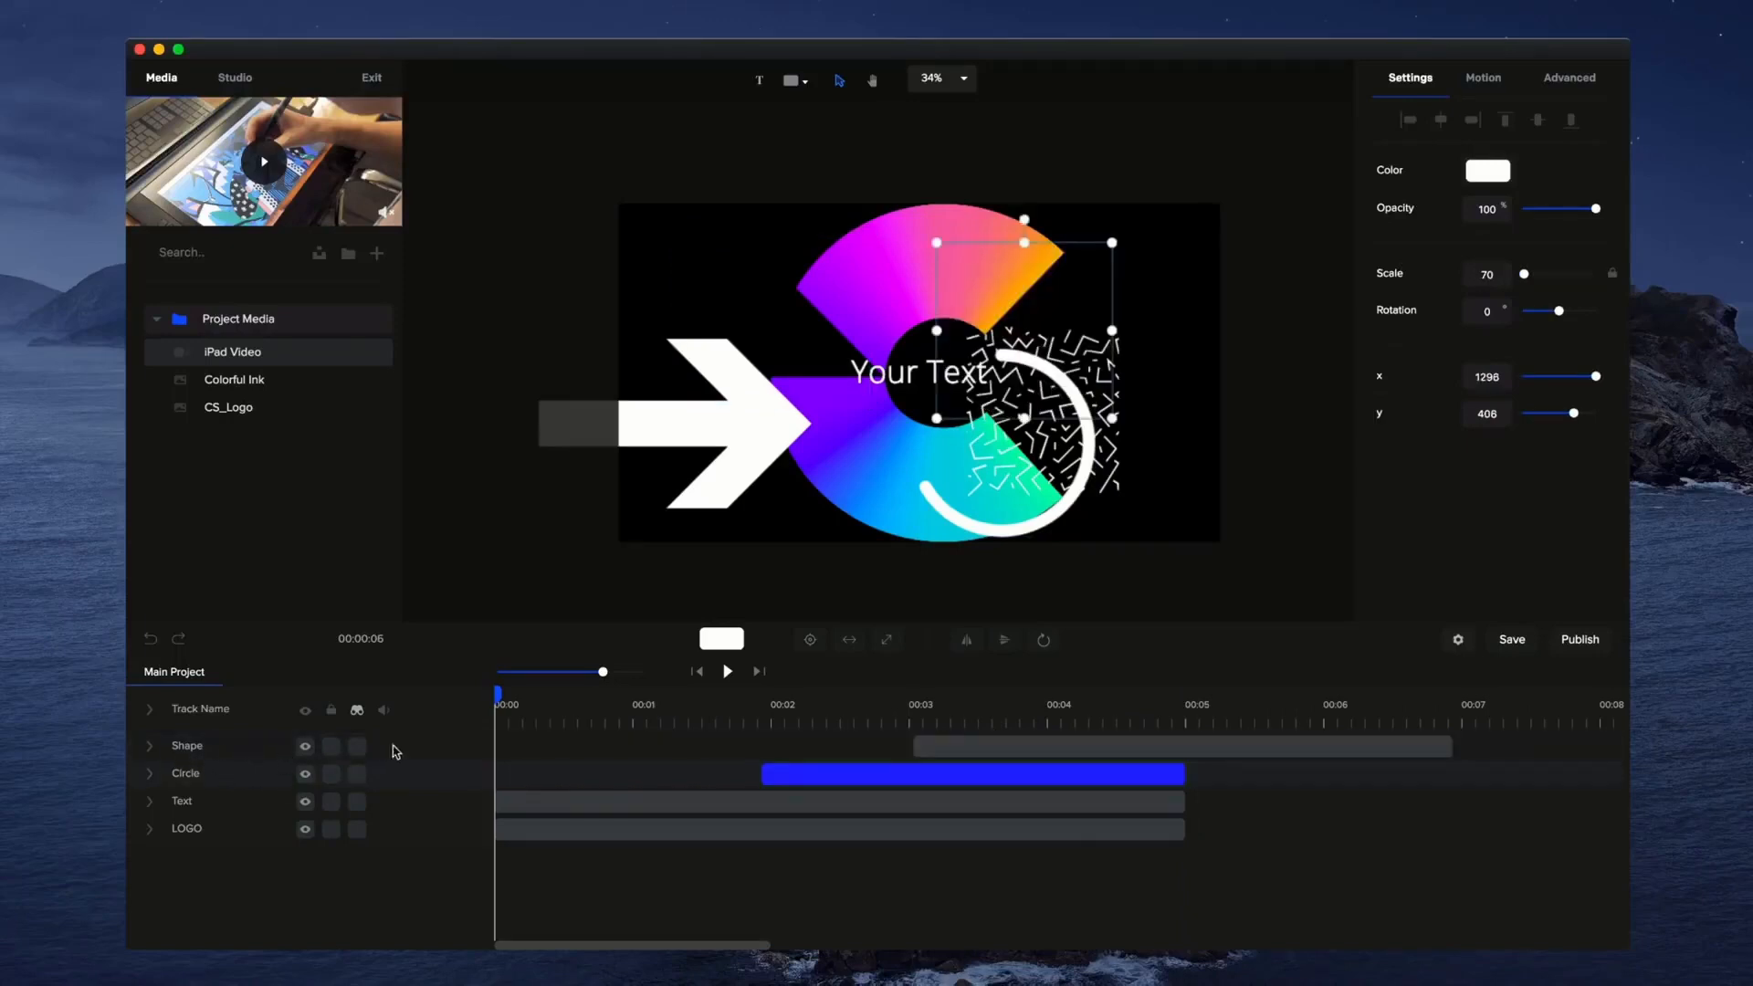
Expand the Shape track to its Animations row and move the playhead to about 2 seconds.
{"action": "left_click", "coordinate": [150, 747]}
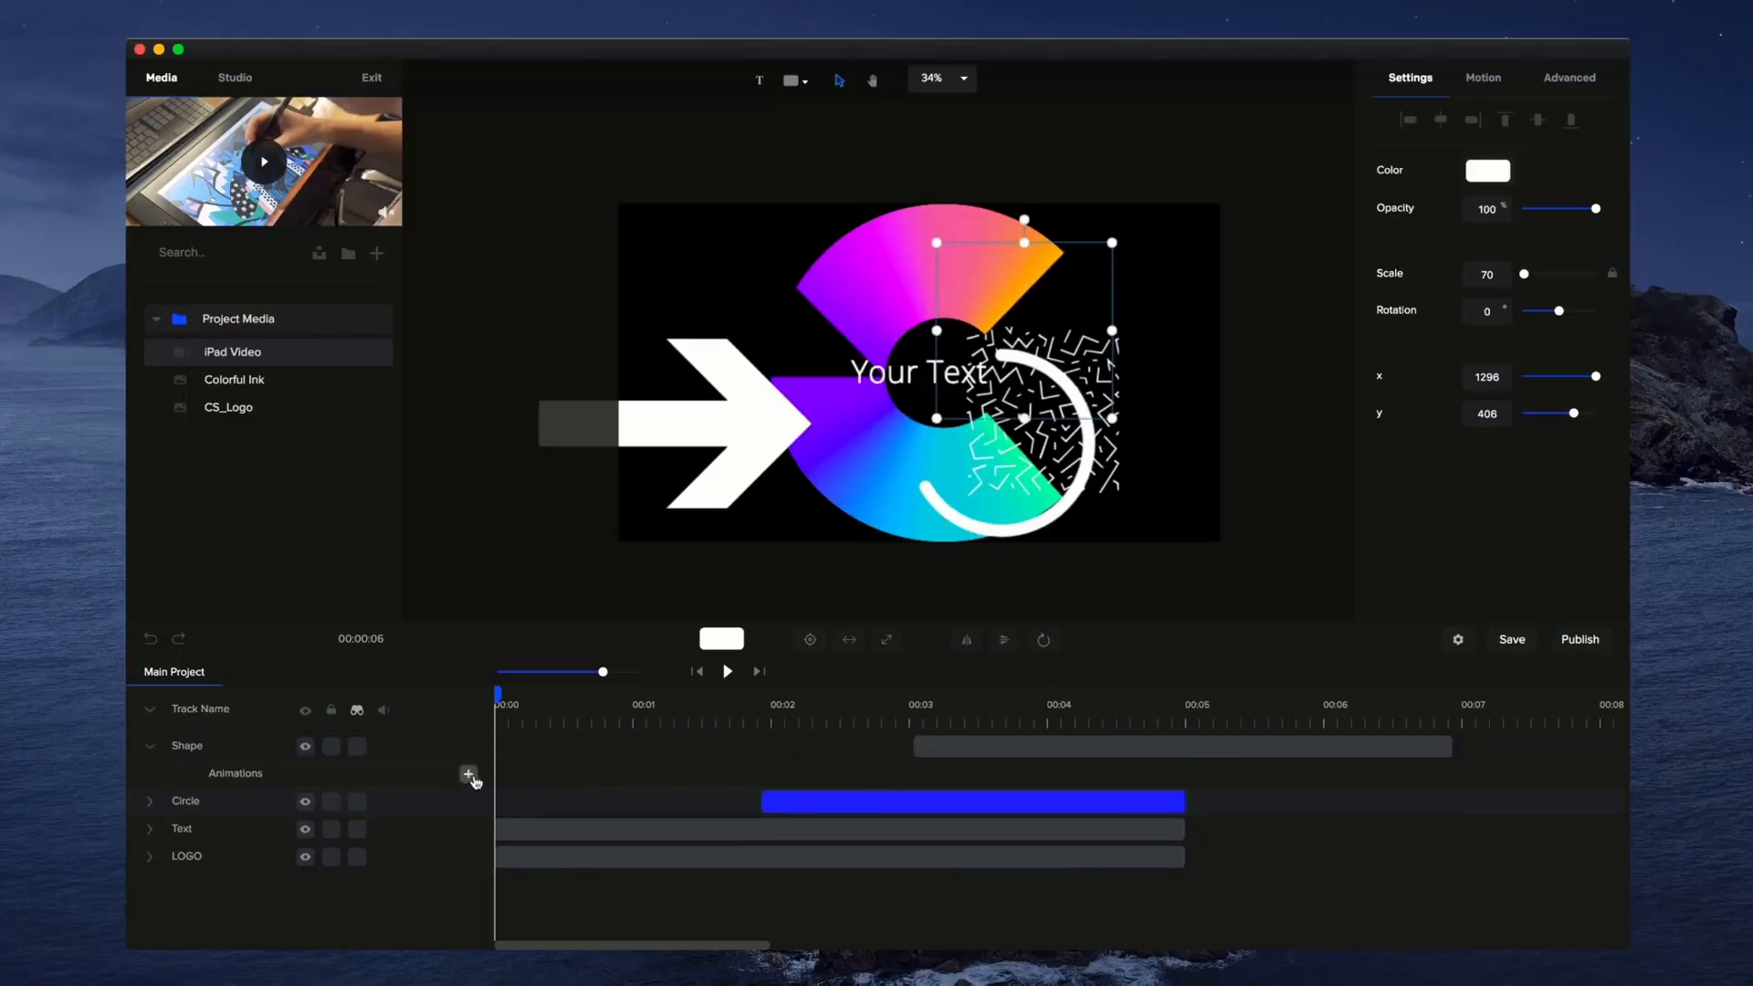
{"action": "left_click", "coordinate": [775, 712]}
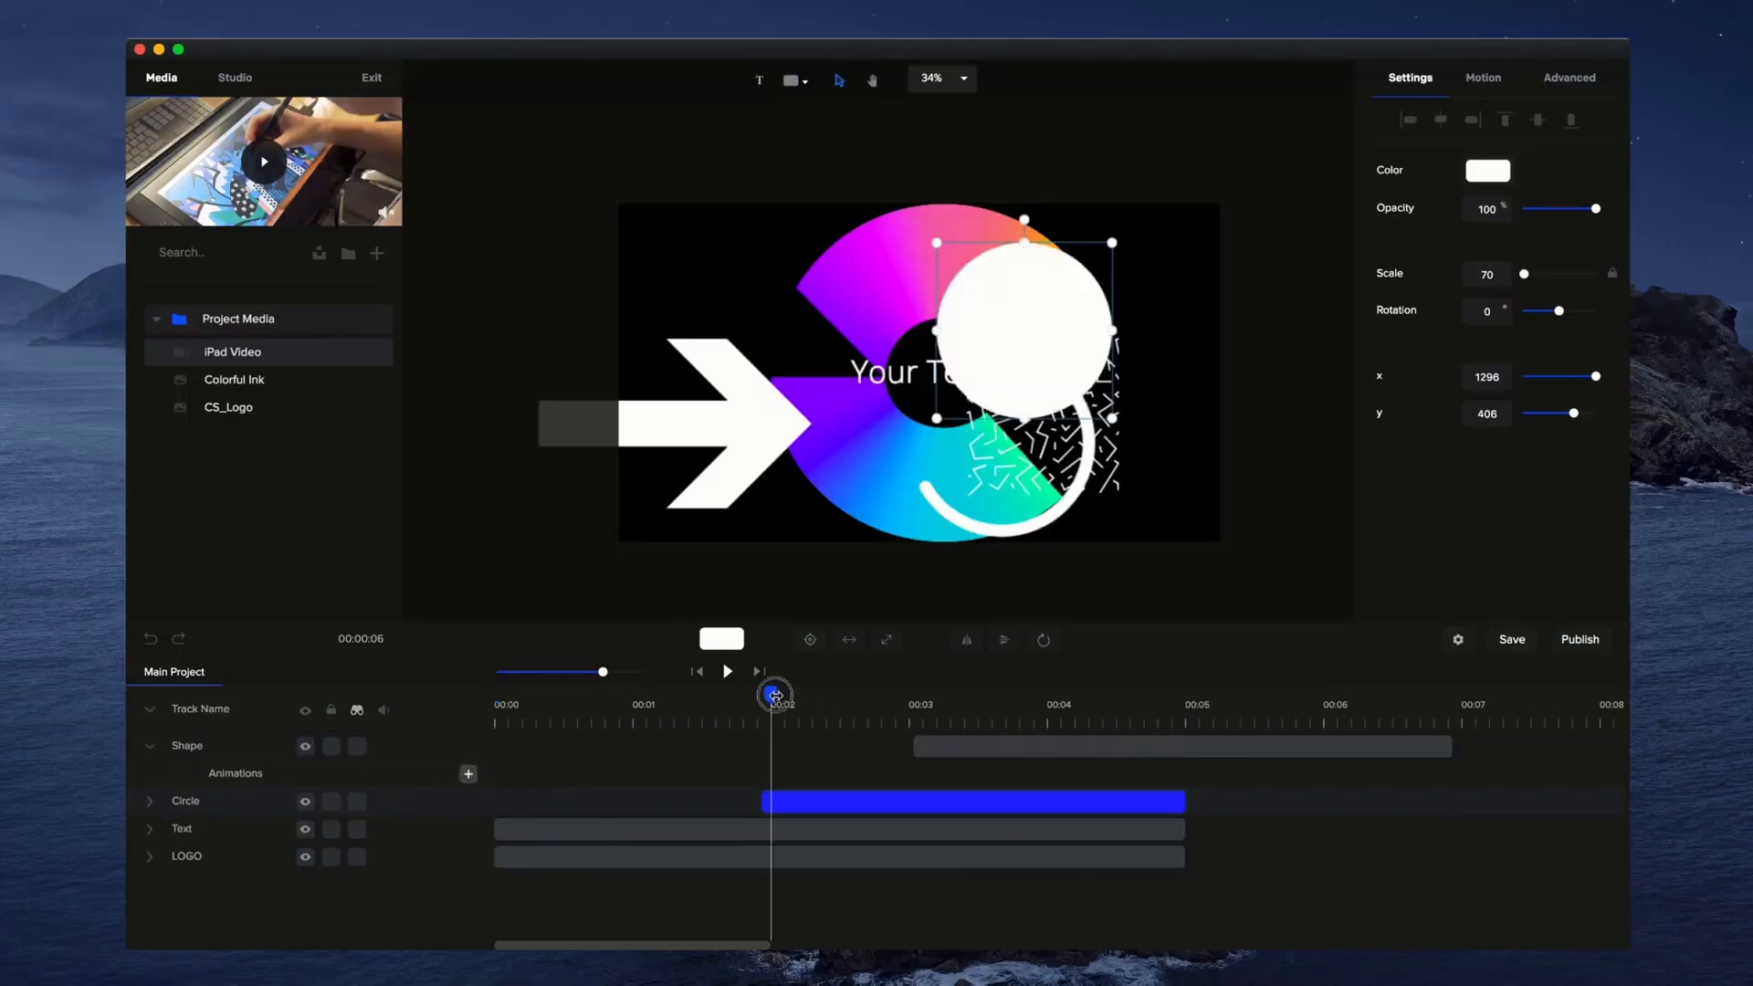
Apply the Slide Right entrance motion to the Circle, preview it, and shorten it to end at about 3 seconds.
{"action": "left_click_drag", "start_coordinate": [770, 695], "coordinate": [761, 694]}
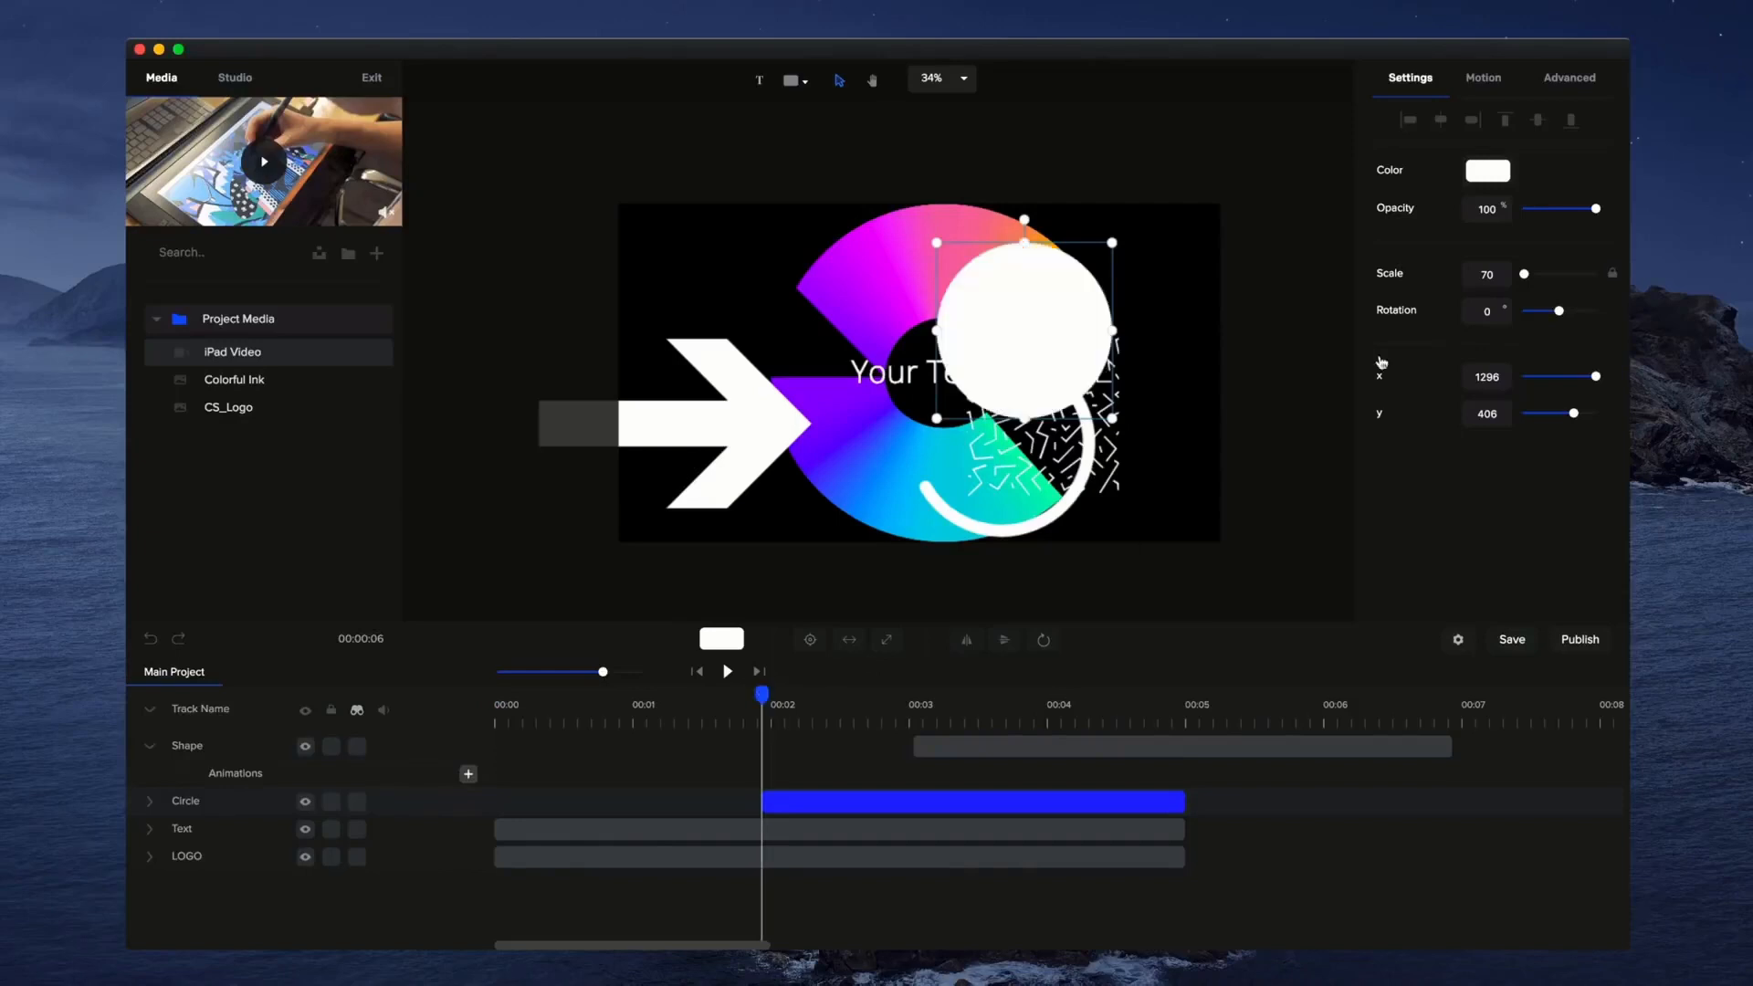
{"action": "left_click", "coordinate": [1482, 78]}
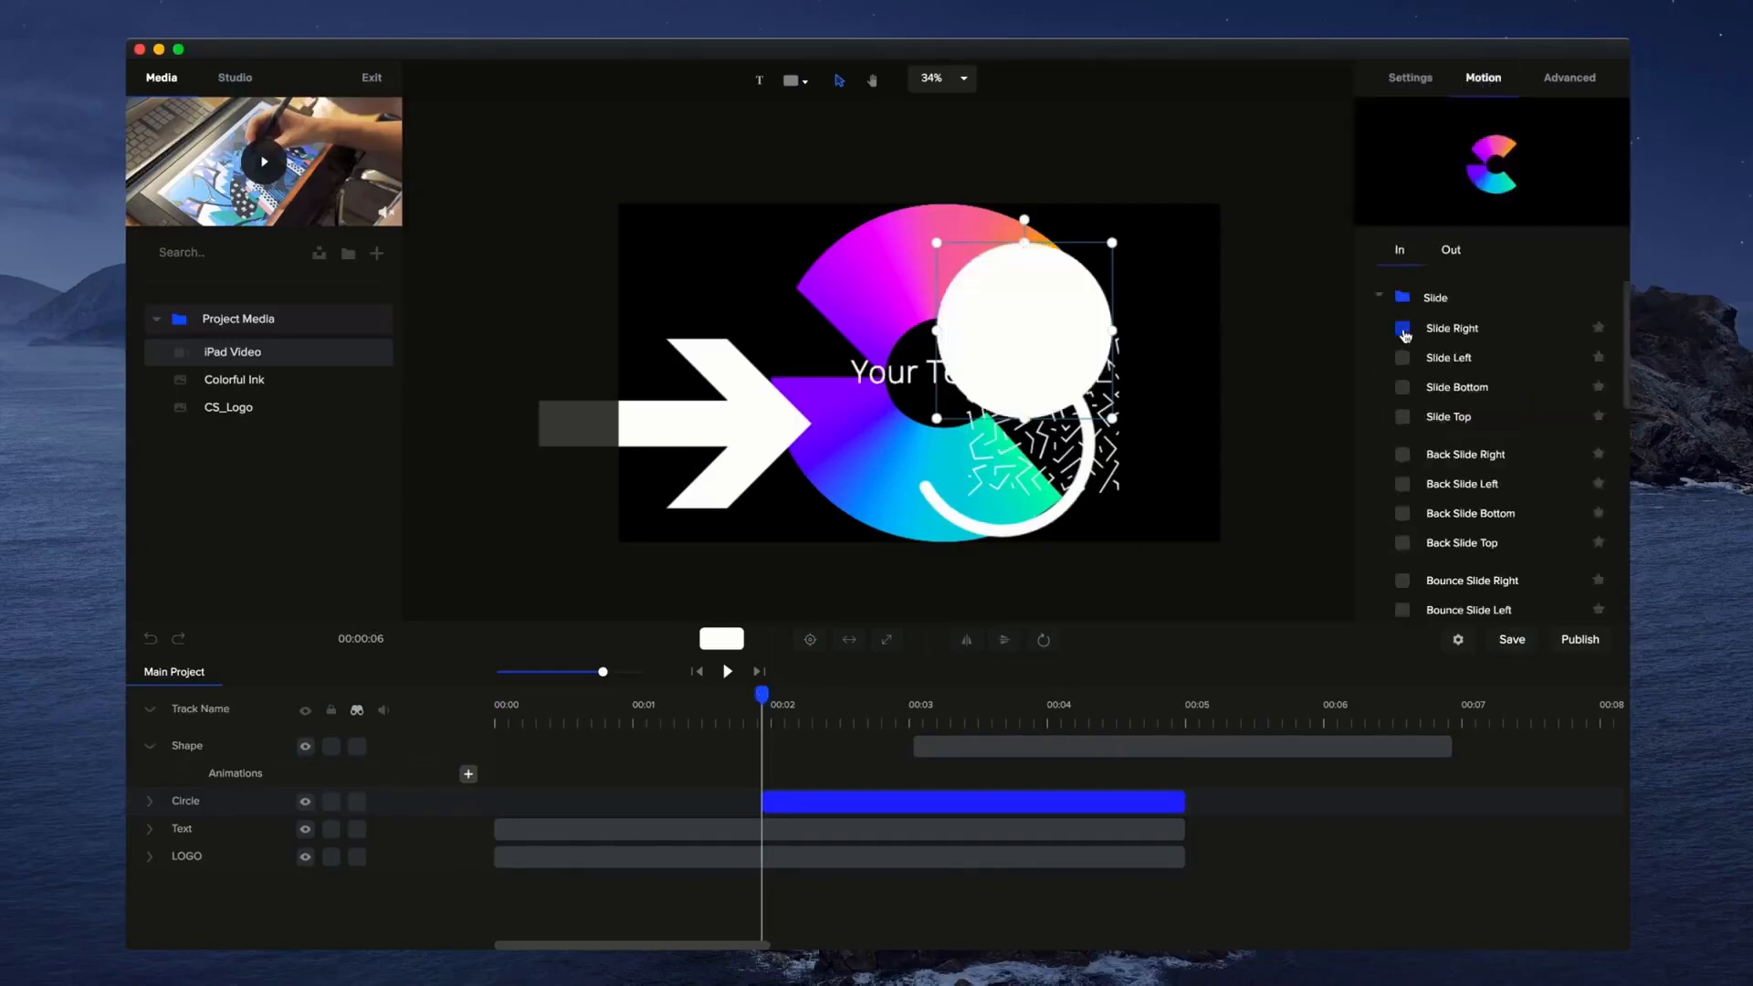
{"action": "left_click", "coordinate": [1403, 331]}
{"action": "left_click_drag", "start_coordinate": [763, 695], "coordinate": [817, 708]}
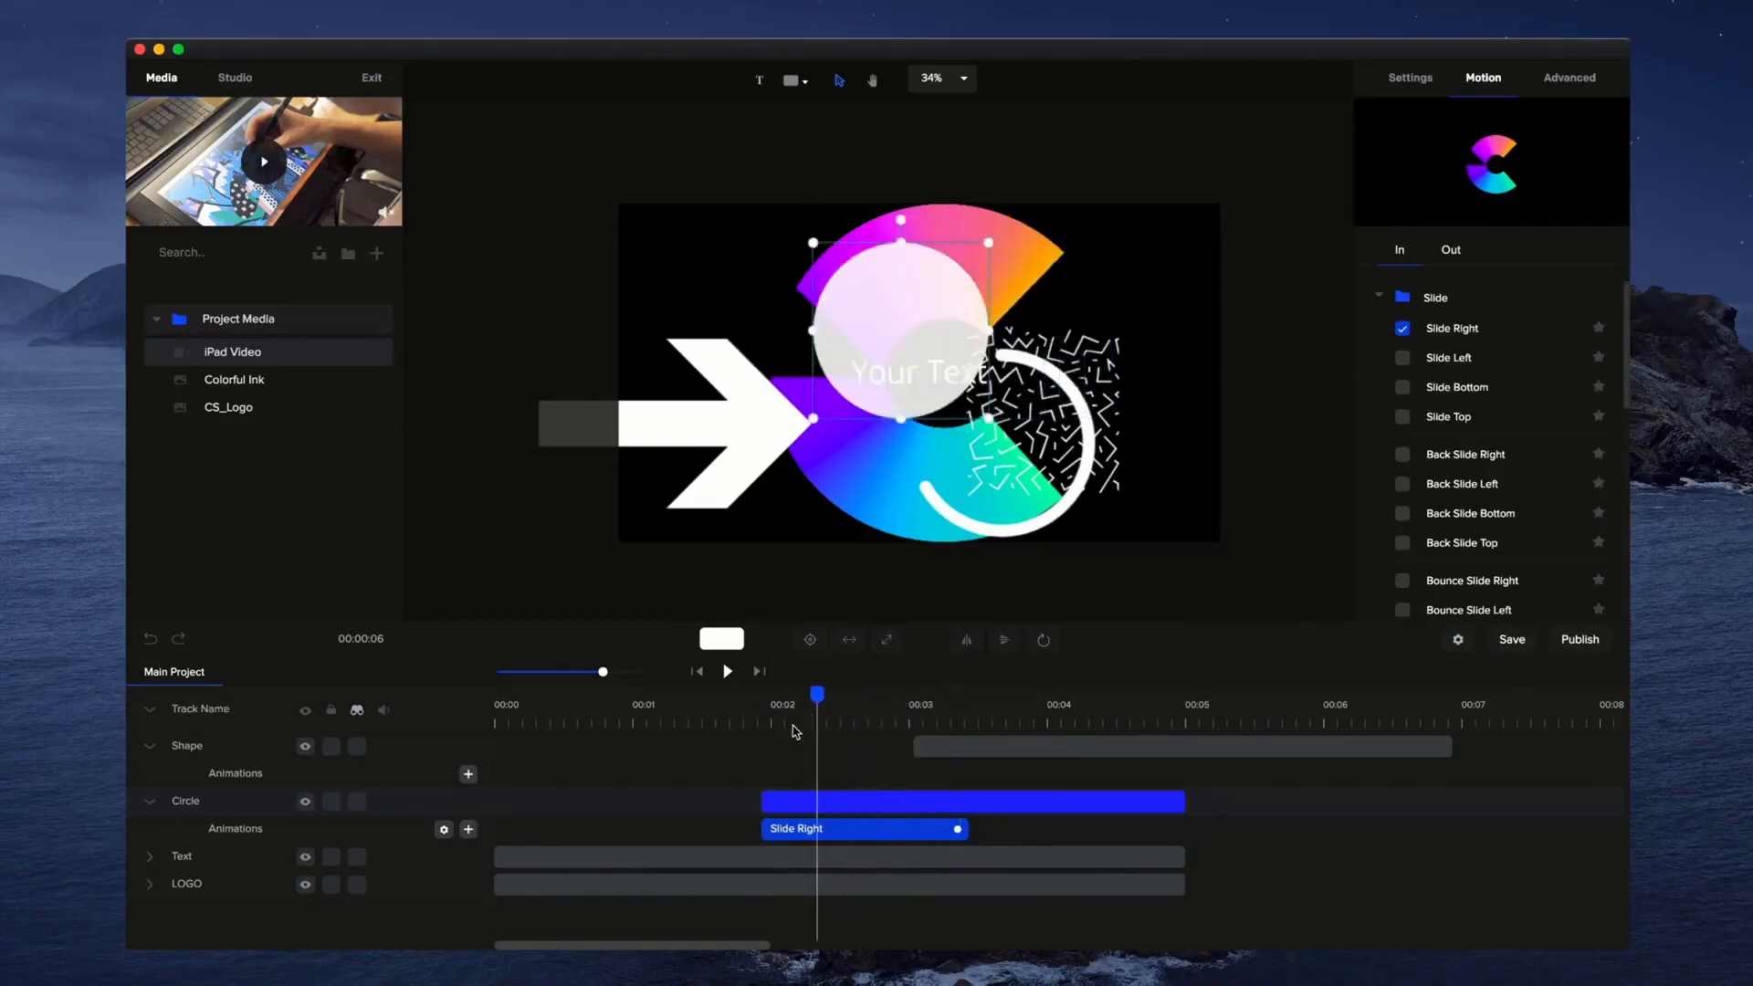
{"action": "left_click_drag", "start_coordinate": [956, 828], "coordinate": [904, 830]}
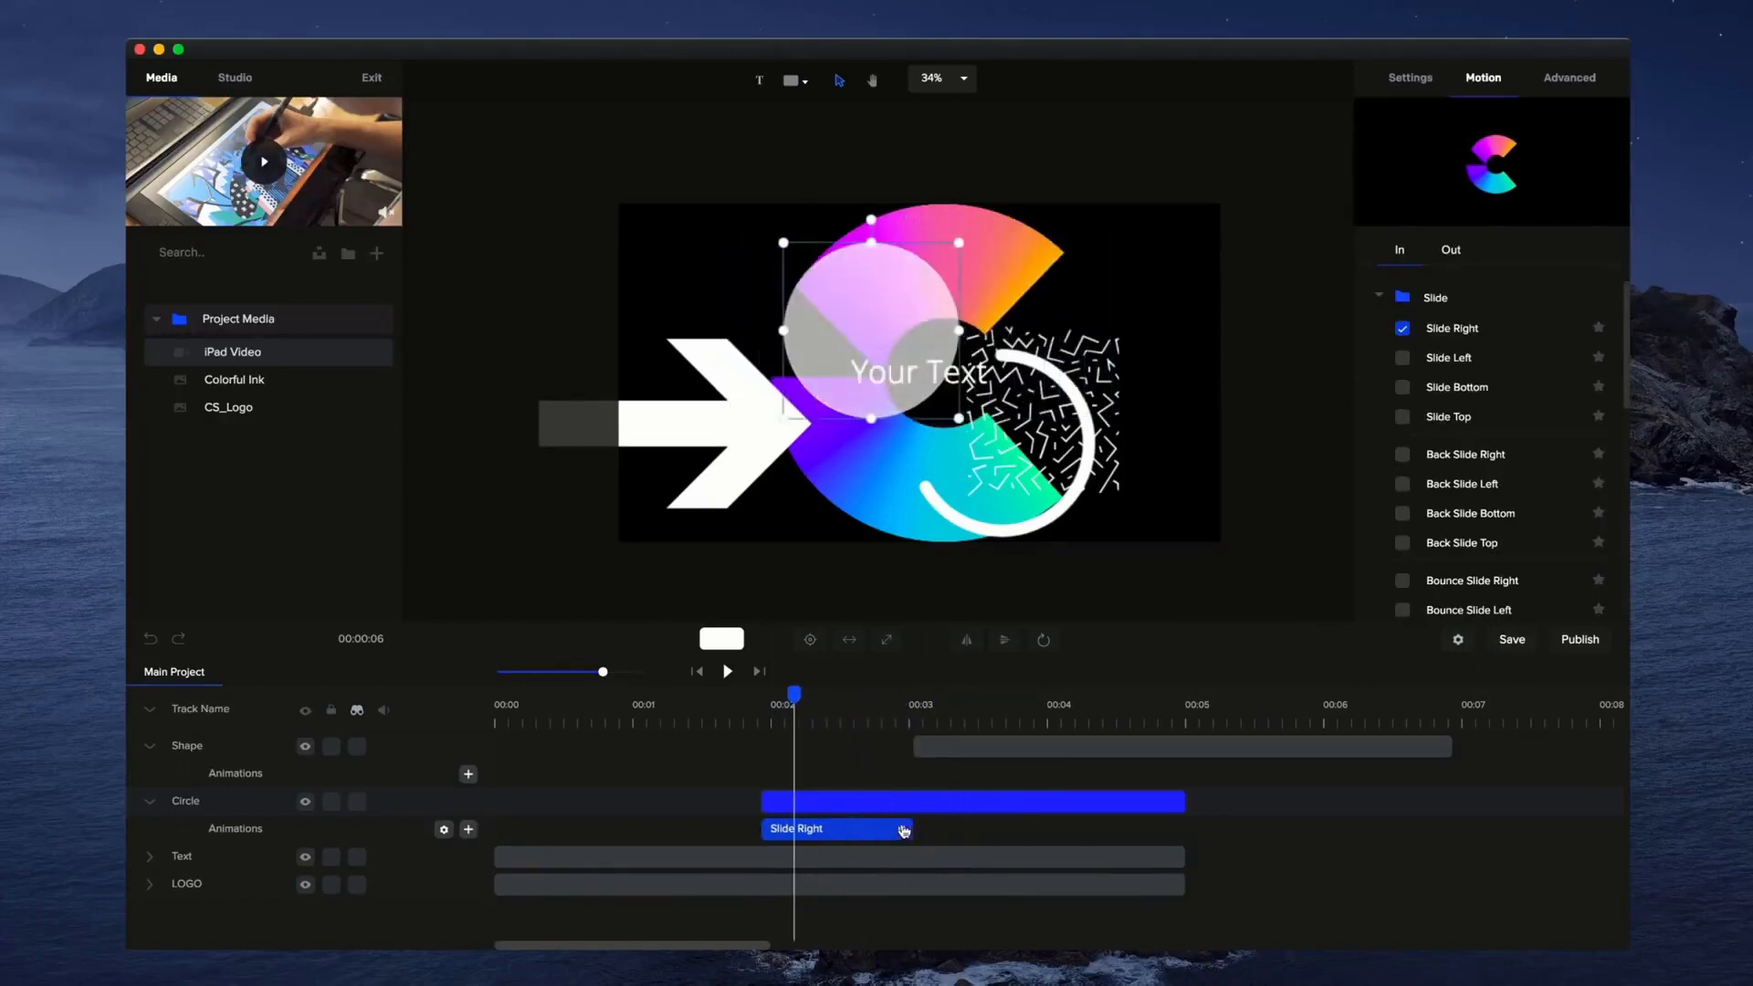
Replace the Circle's Slide Right motion with a custom Scale animation starting just after 2 seconds.
{"action": "right_click", "coordinate": [904, 830]}
{"action": "left_click", "coordinate": [944, 901]}
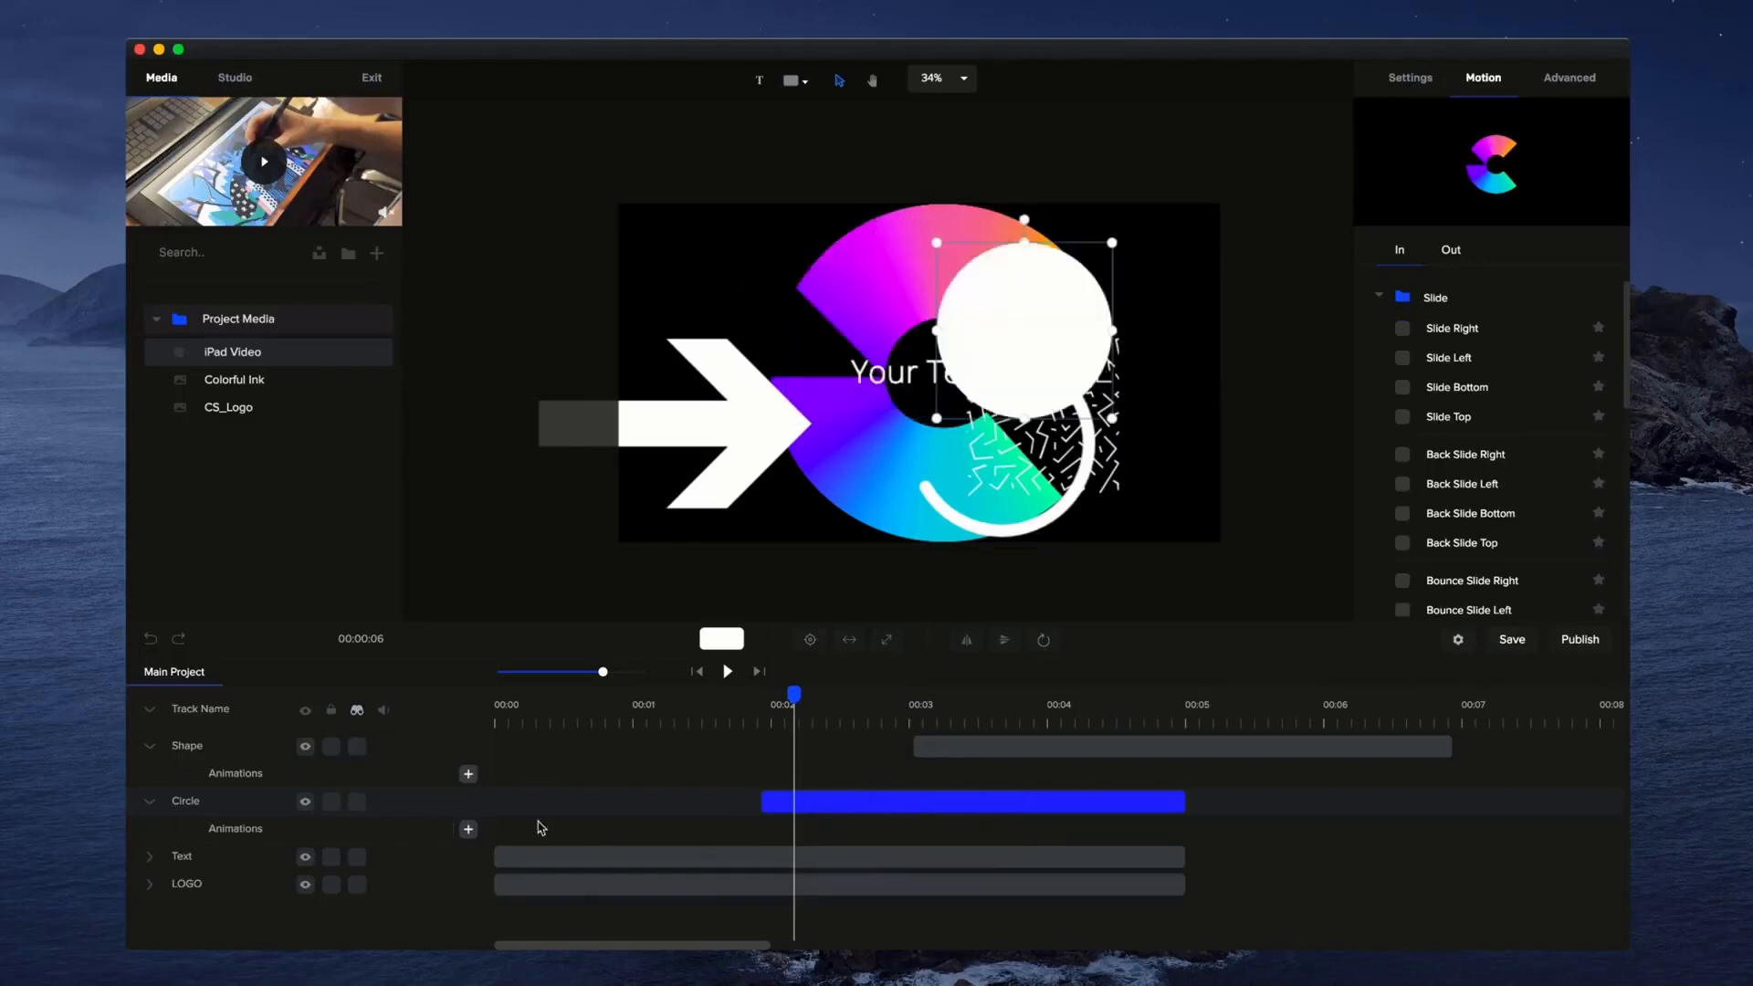
{"action": "left_click", "coordinate": [468, 828]}
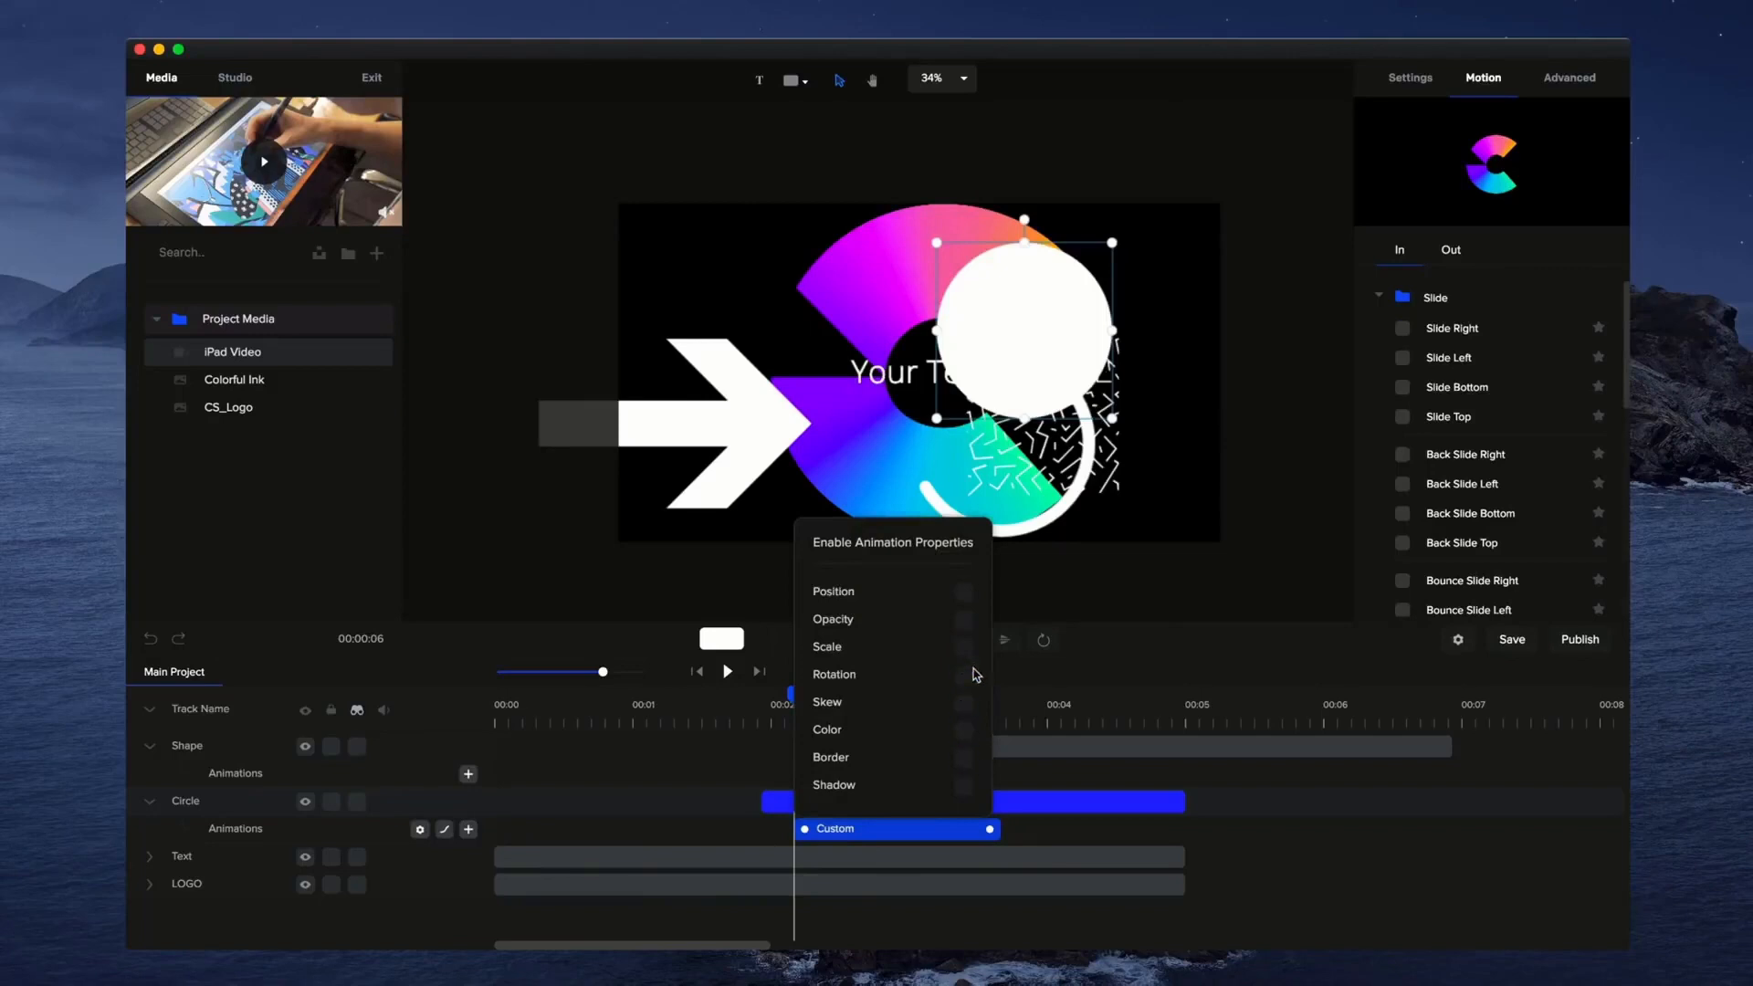
{"action": "left_click", "coordinate": [963, 647]}
{"action": "left_click", "coordinate": [1033, 812]}
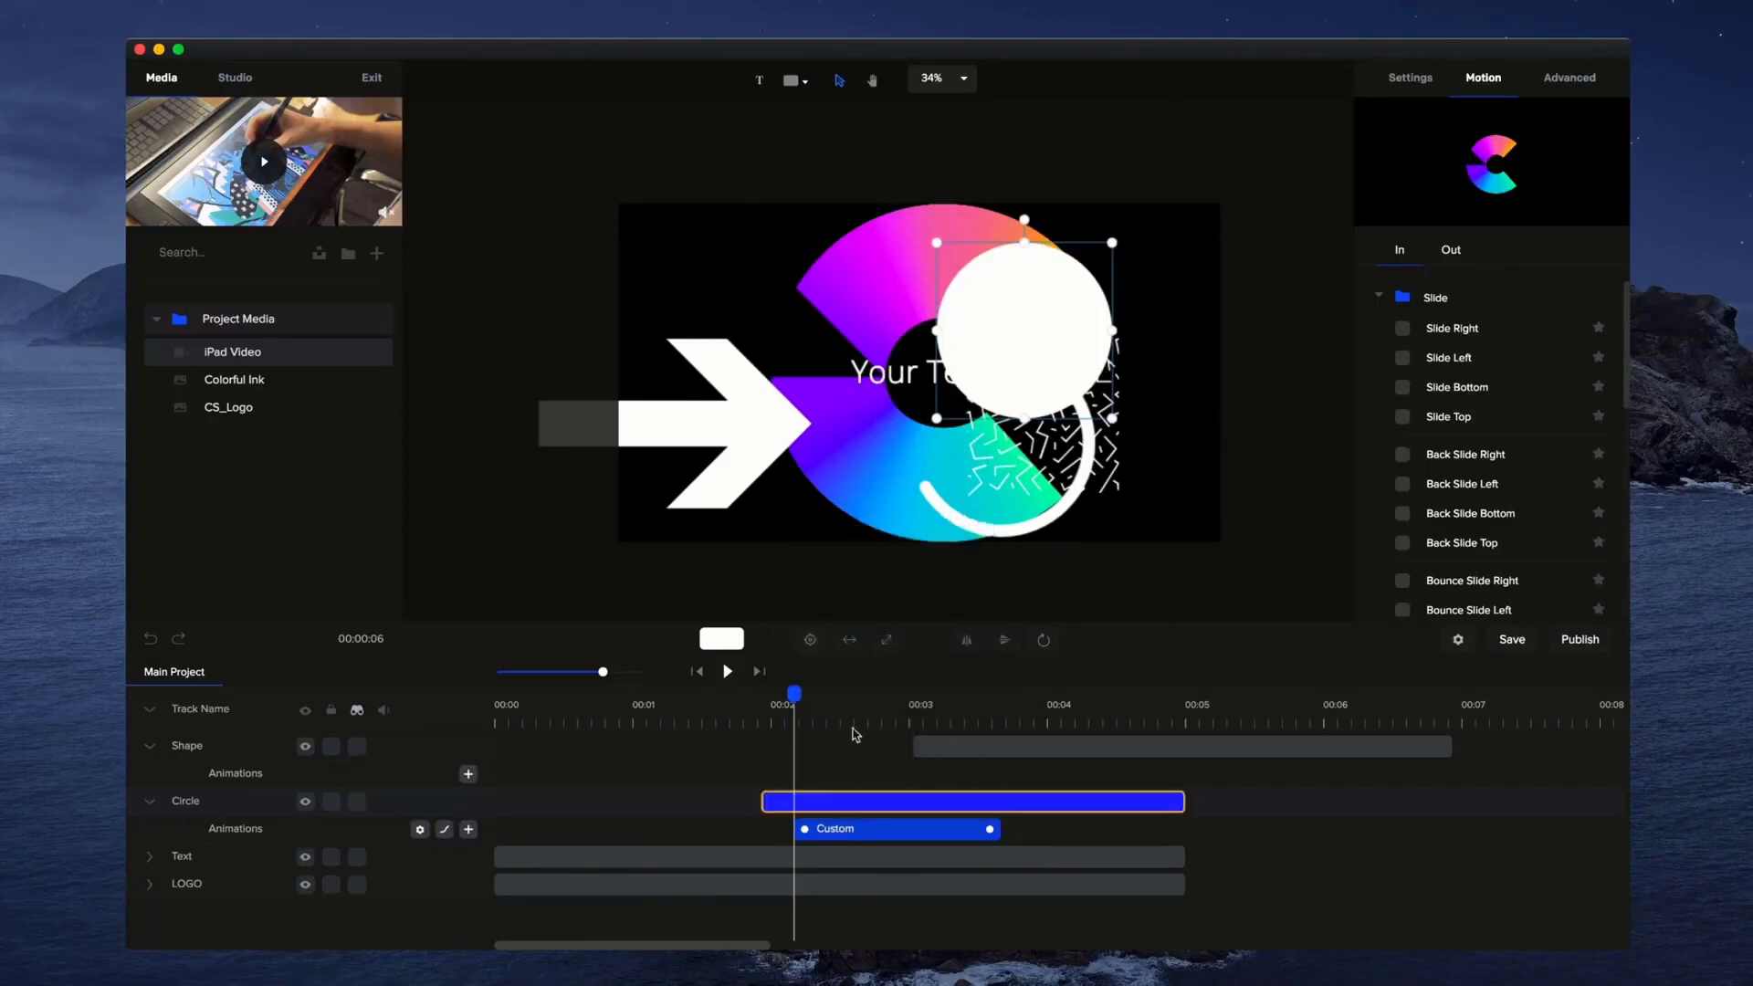
Shrink the Circle at the start of its custom animation, preview the growth, and move the Circle to about the canvas centre.
{"action": "left_click_drag", "start_coordinate": [1112, 243], "coordinate": [967, 385]}
{"action": "left_click_drag", "start_coordinate": [801, 687], "coordinate": [1017, 686]}
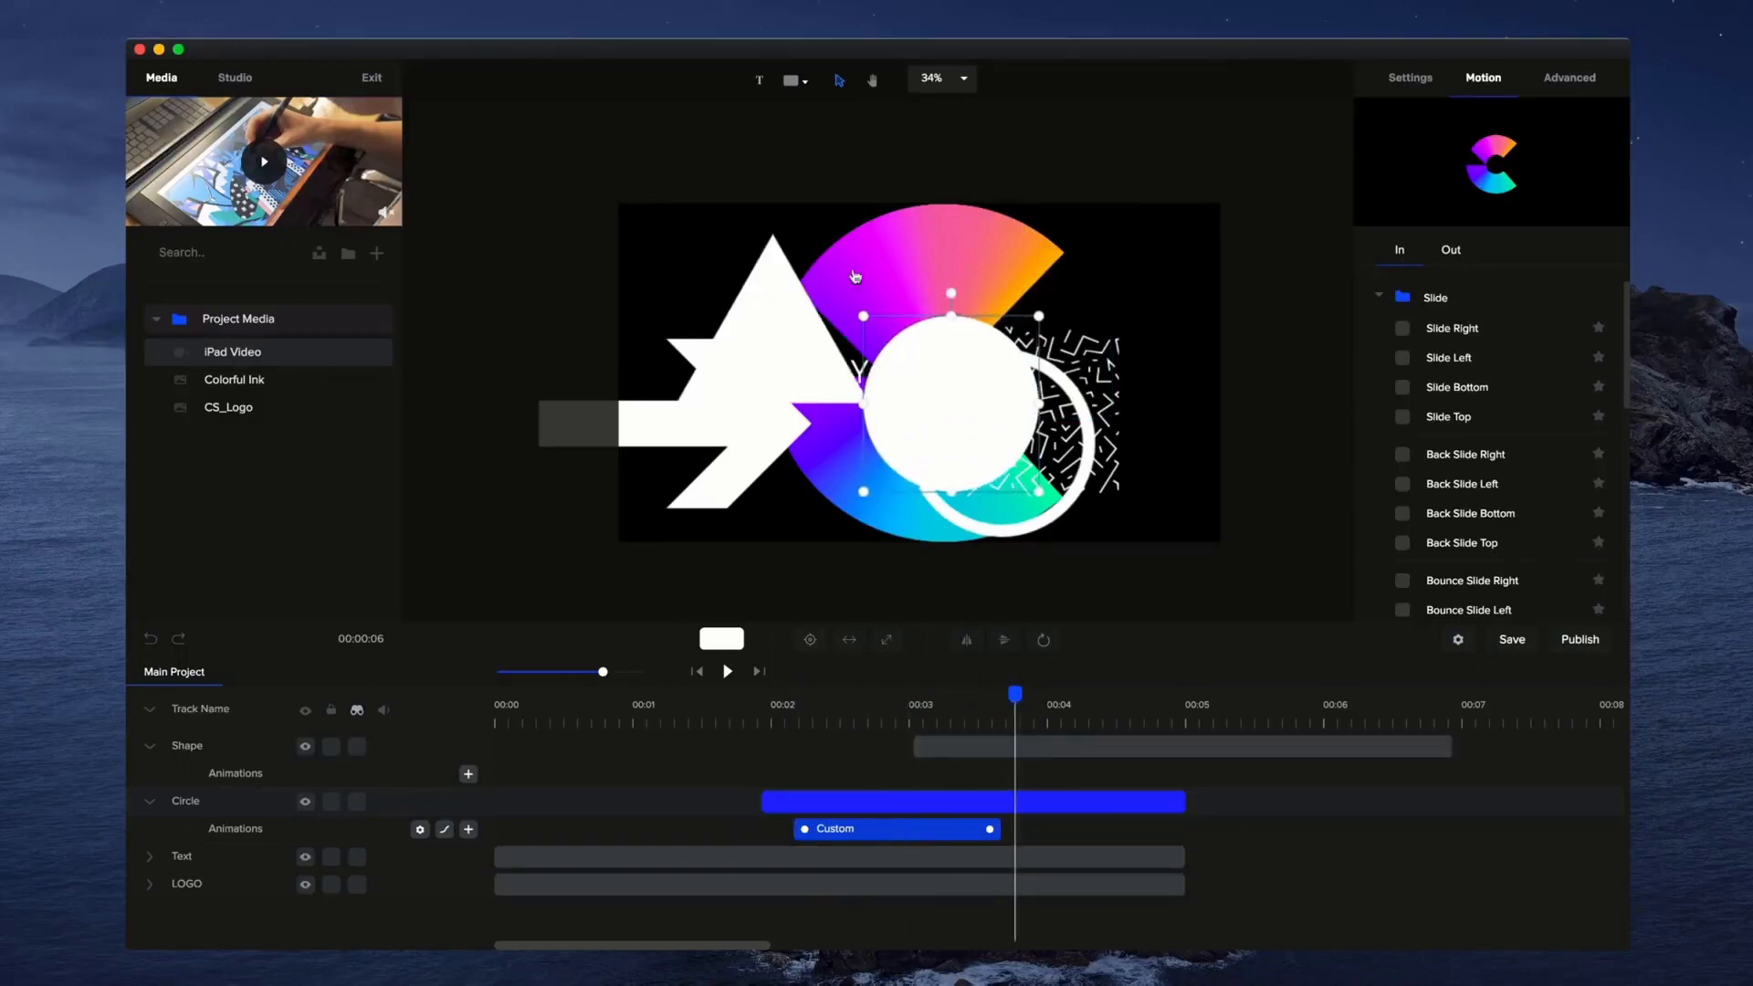
{"action": "left_click_drag", "start_coordinate": [937, 381], "coordinate": [897, 350]}
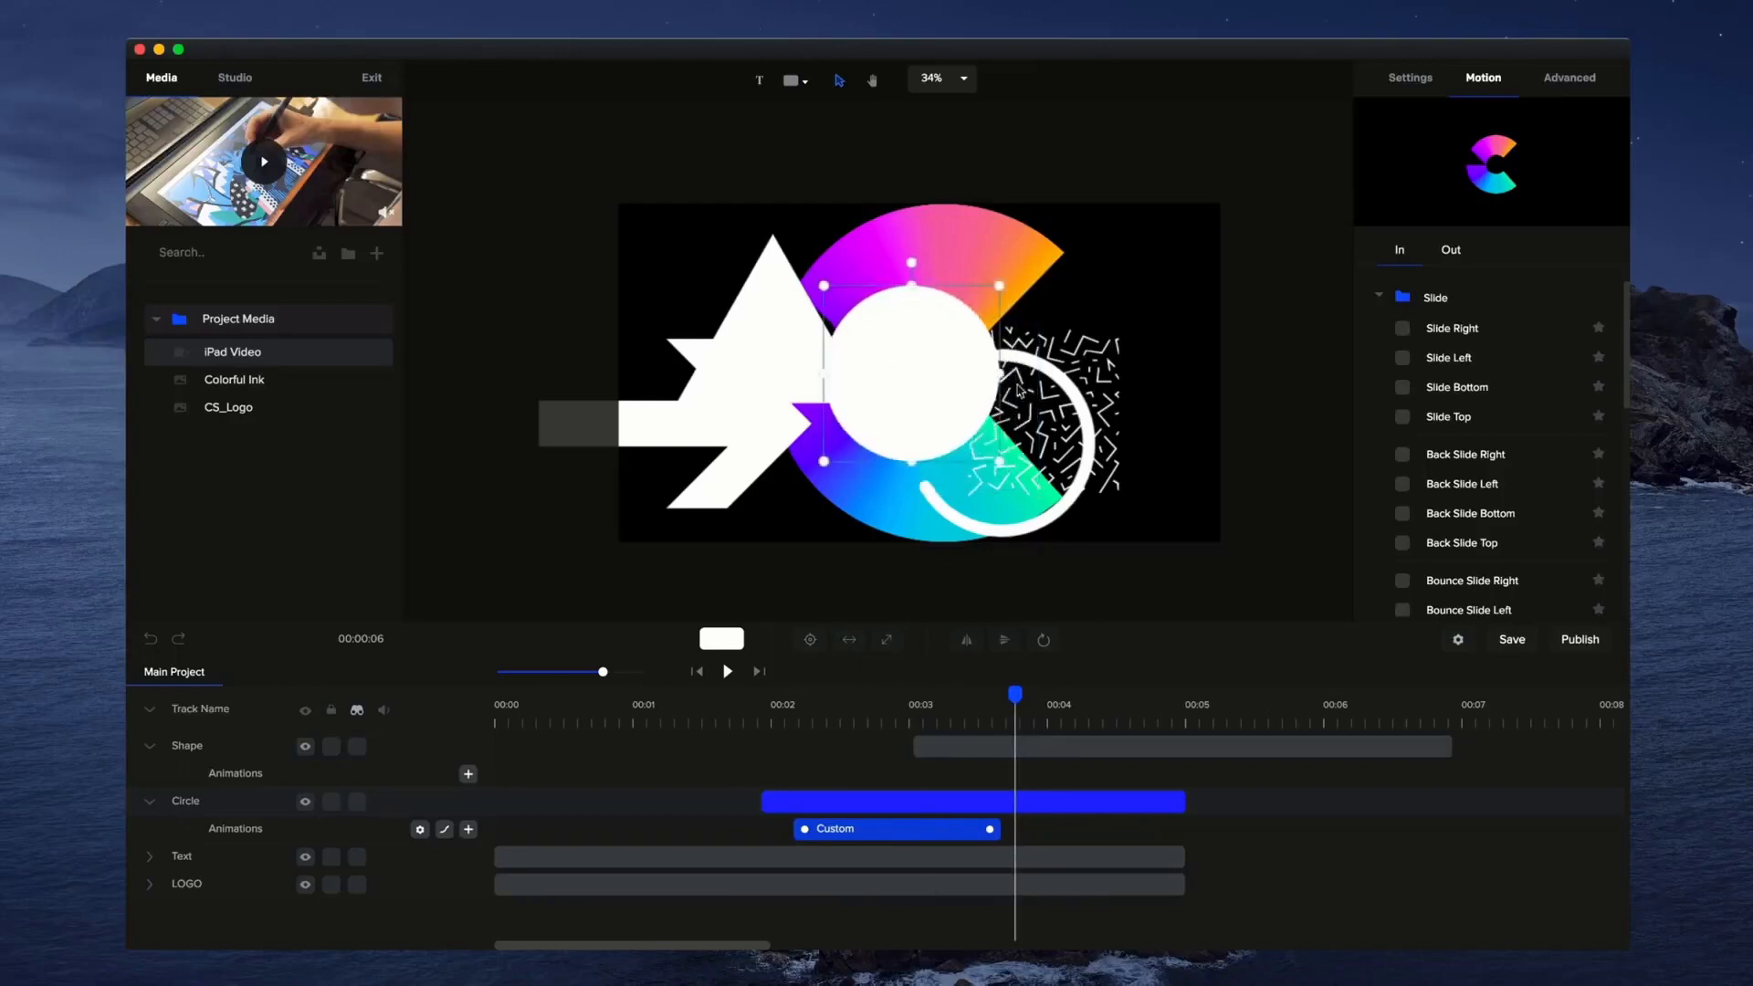
Delete the Circle's custom animation and the Circle track itself.
{"action": "right_click", "coordinate": [950, 834]}
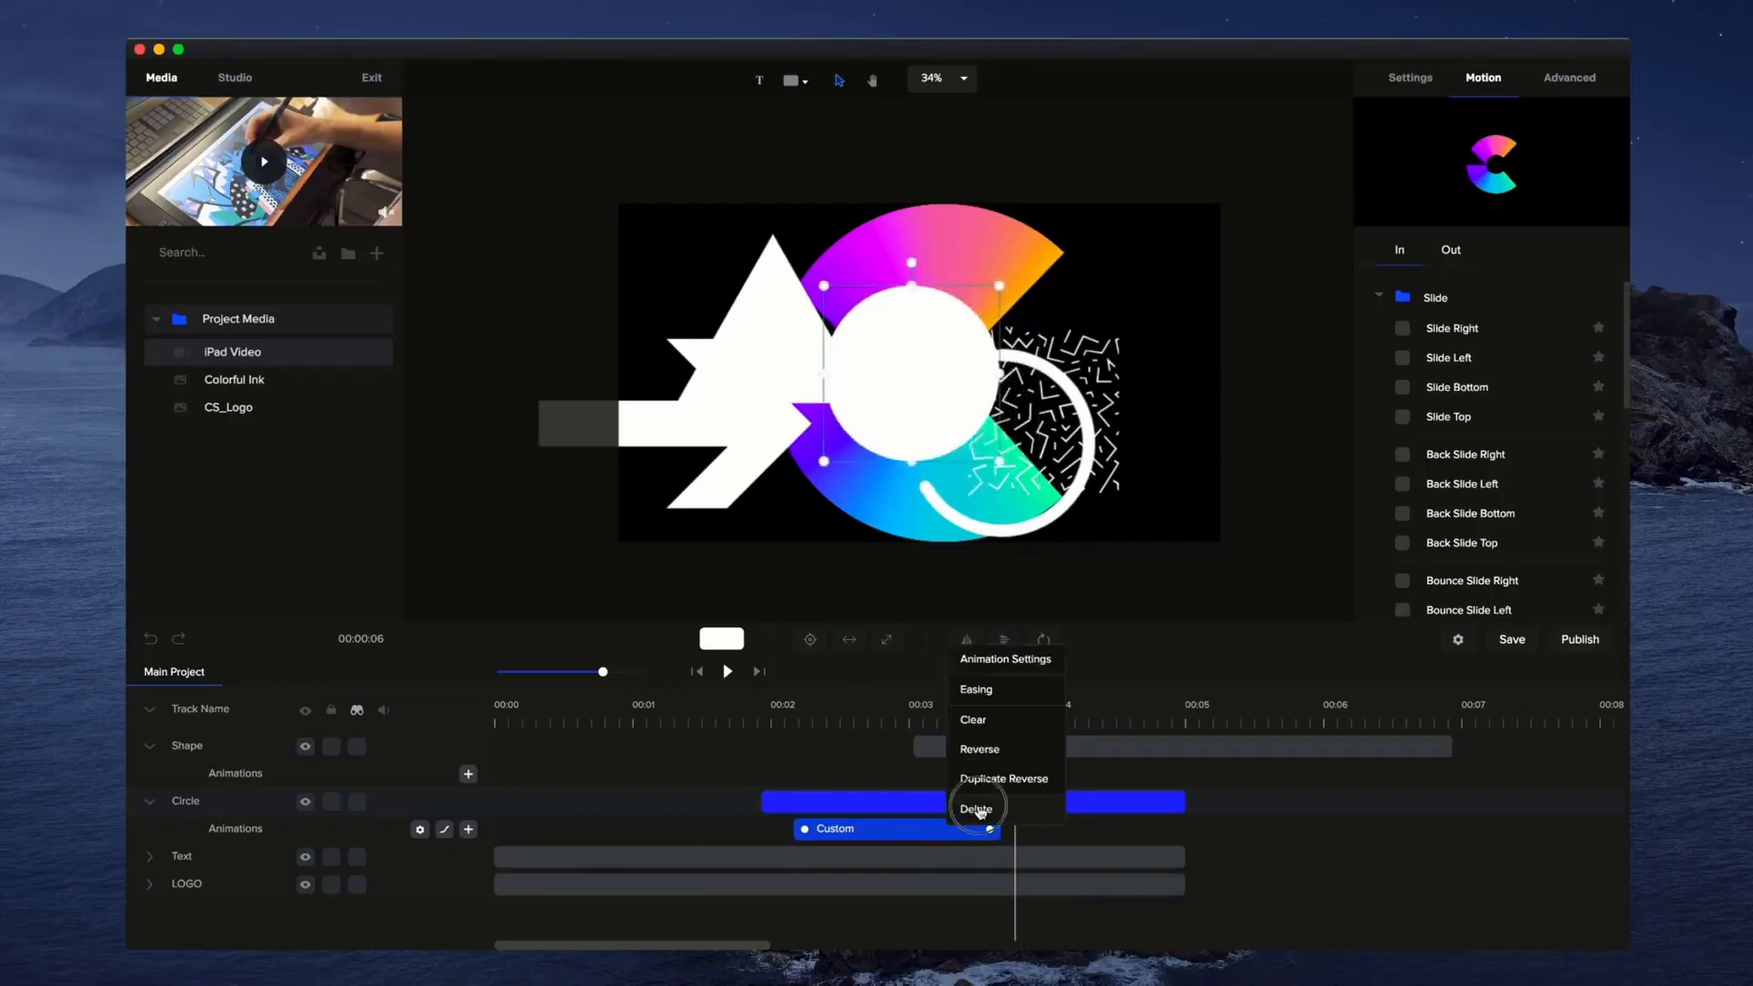
{"action": "left_click", "coordinate": [975, 812]}
{"action": "left_click_drag", "start_coordinate": [1018, 700], "coordinate": [969, 701]}
{"action": "right_click", "coordinate": [960, 806]}
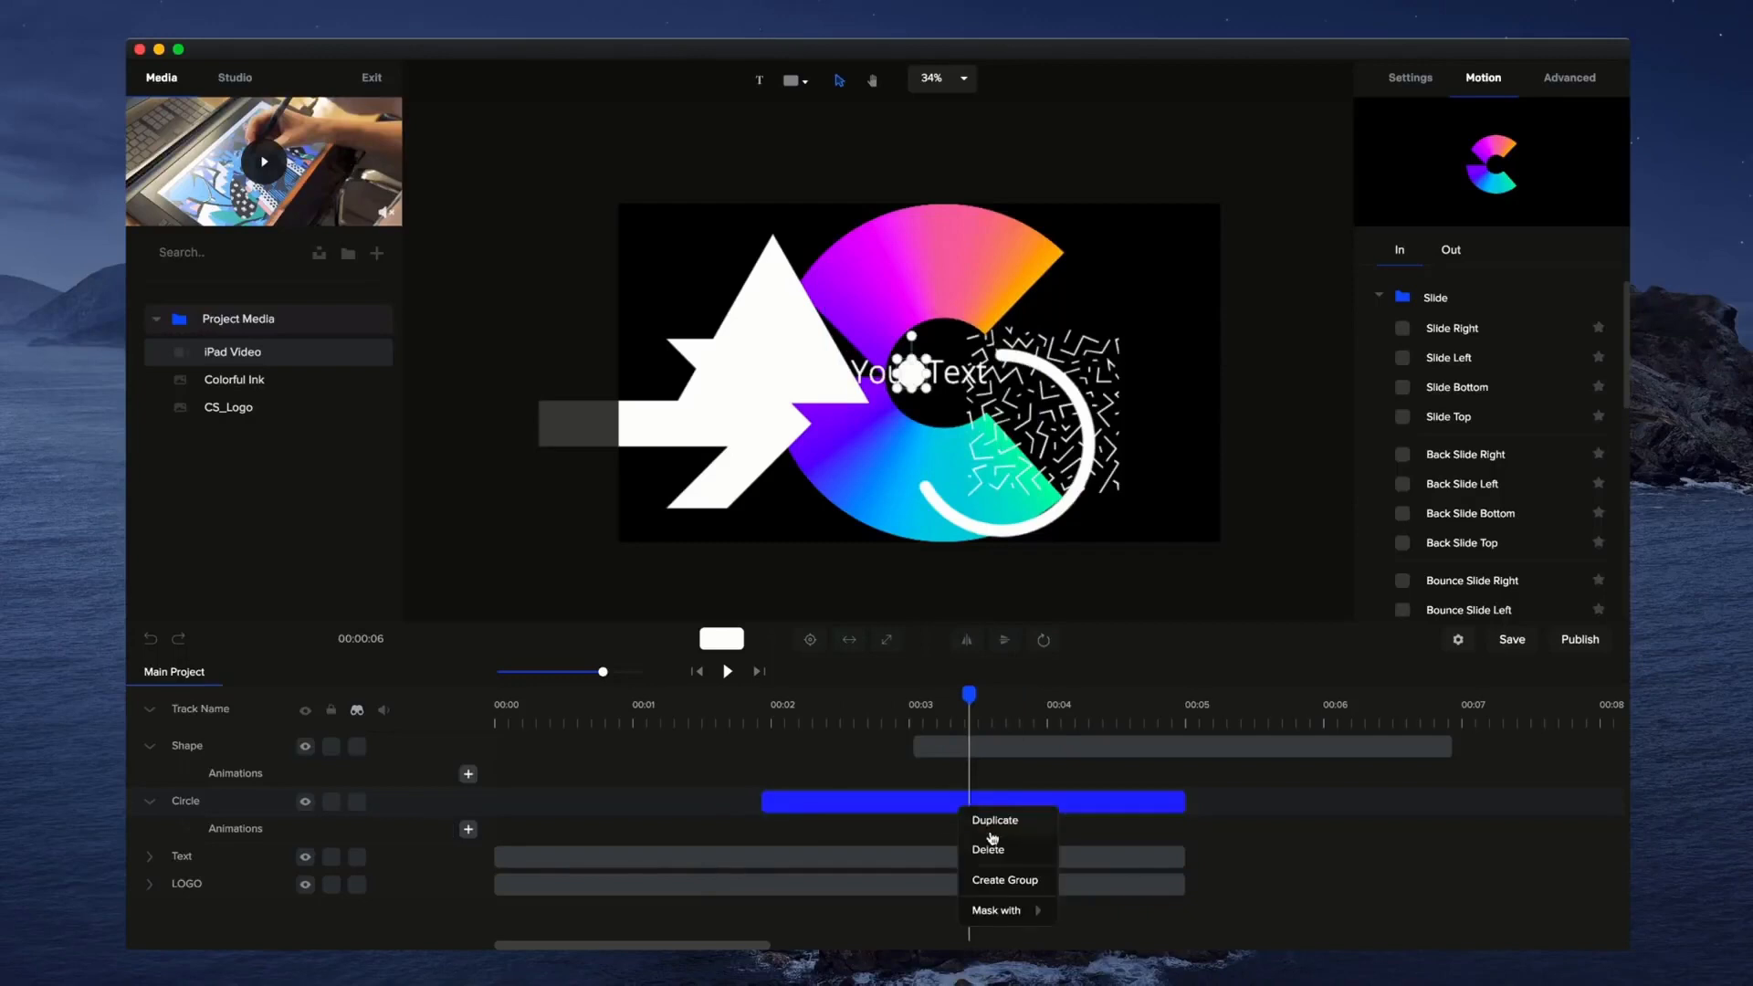
{"action": "left_click", "coordinate": [989, 850]}
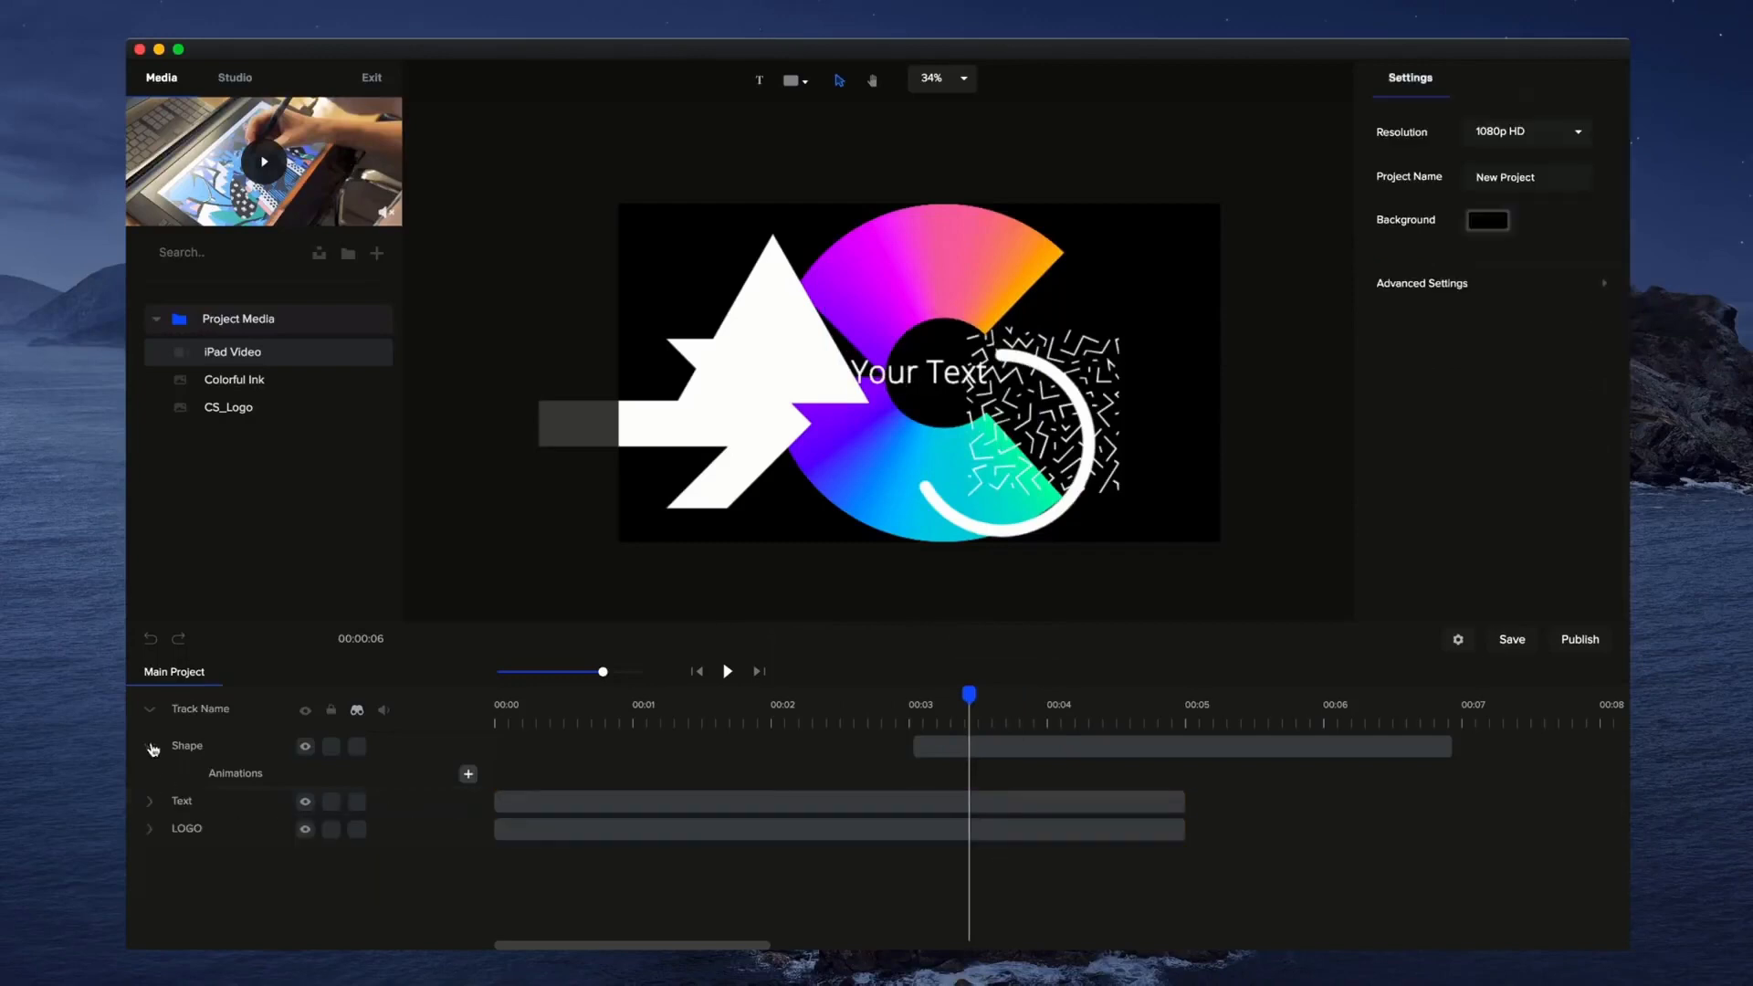
Show the hidden marked tracks and expand the Text, LOGO, Arc and Shape tracks to reveal their animation rows.
{"action": "left_click", "coordinate": [149, 828]}
{"action": "left_click", "coordinate": [149, 802]}
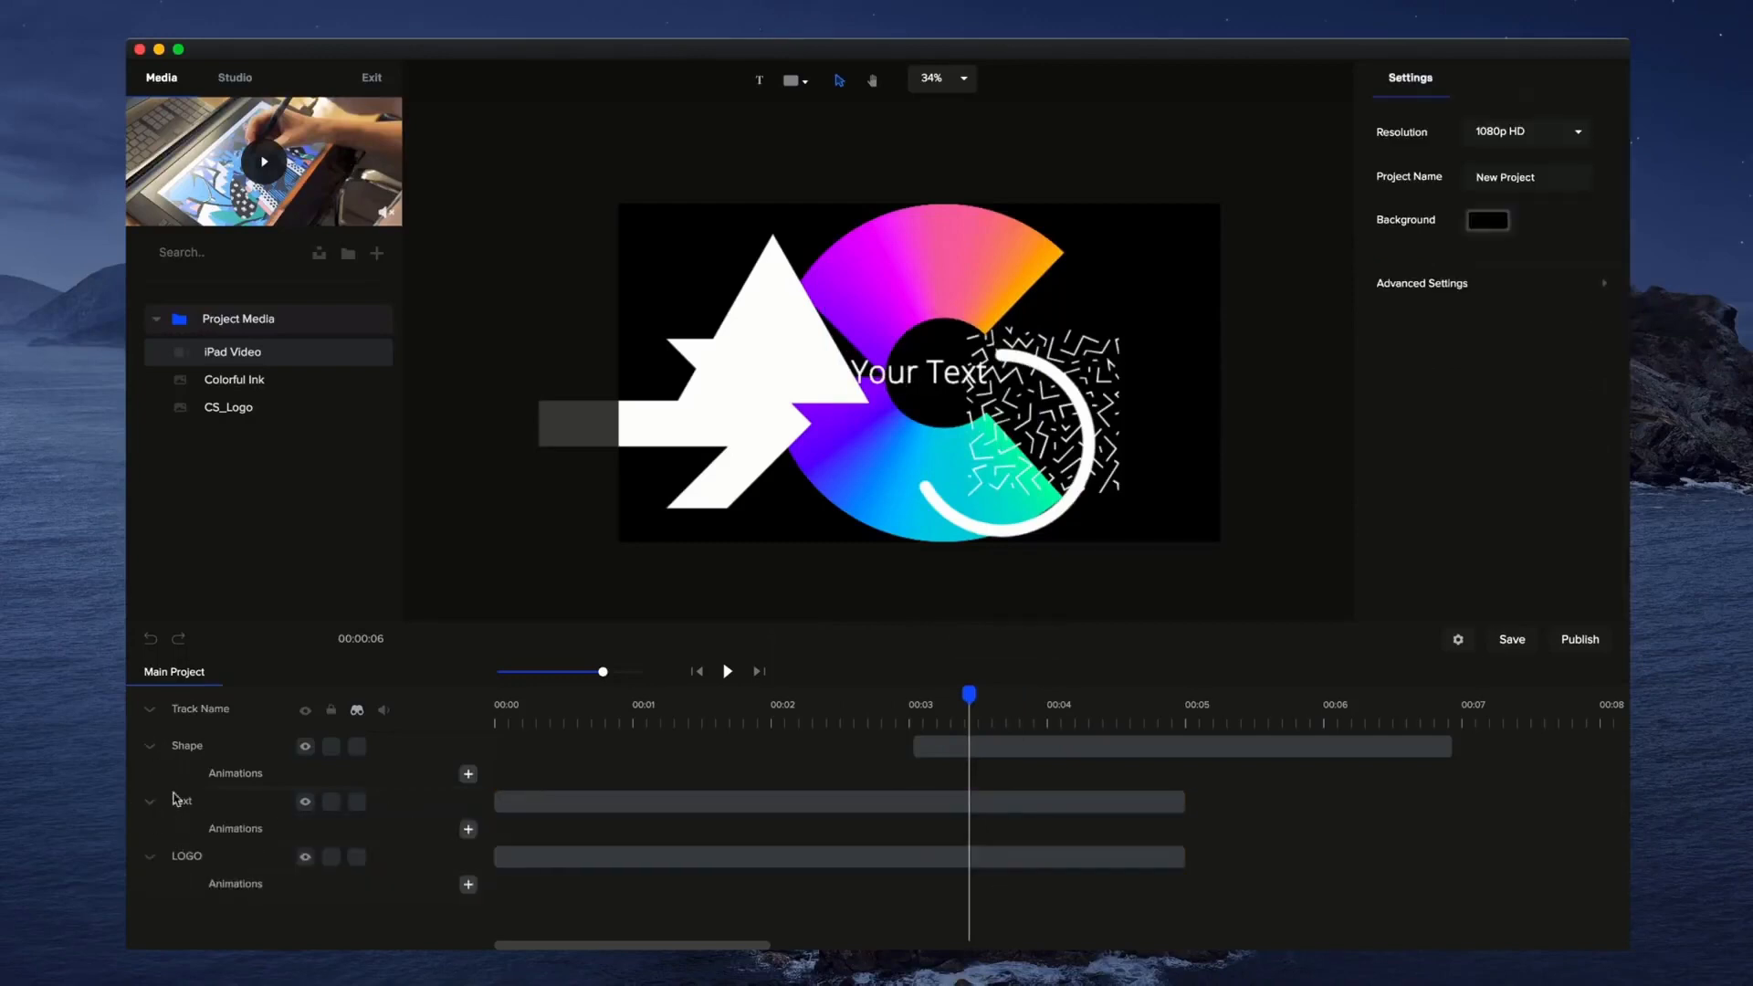
{"action": "left_click", "coordinate": [357, 709]}
{"action": "scroll", "coordinate": [221, 930], "scroll_direction": "down", "scroll_amount": 1}
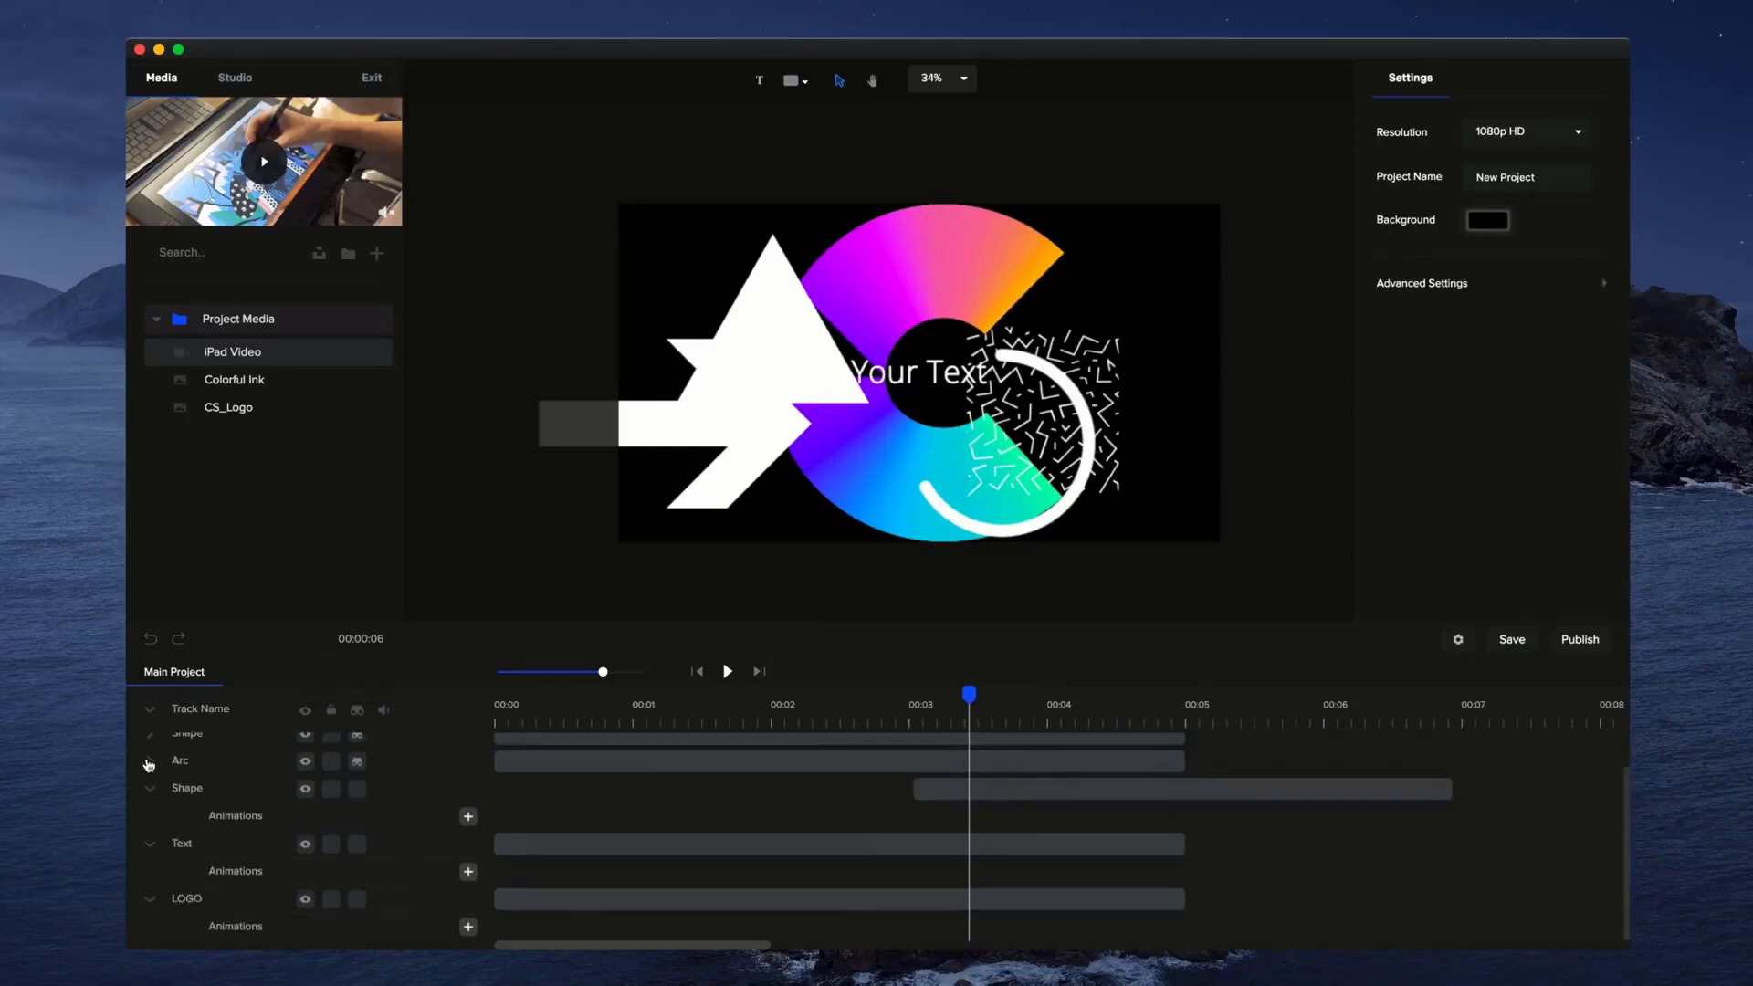
{"action": "left_click", "coordinate": [150, 761]}
{"action": "scroll", "coordinate": [149, 758], "scroll_direction": "up", "scroll_amount": 2}
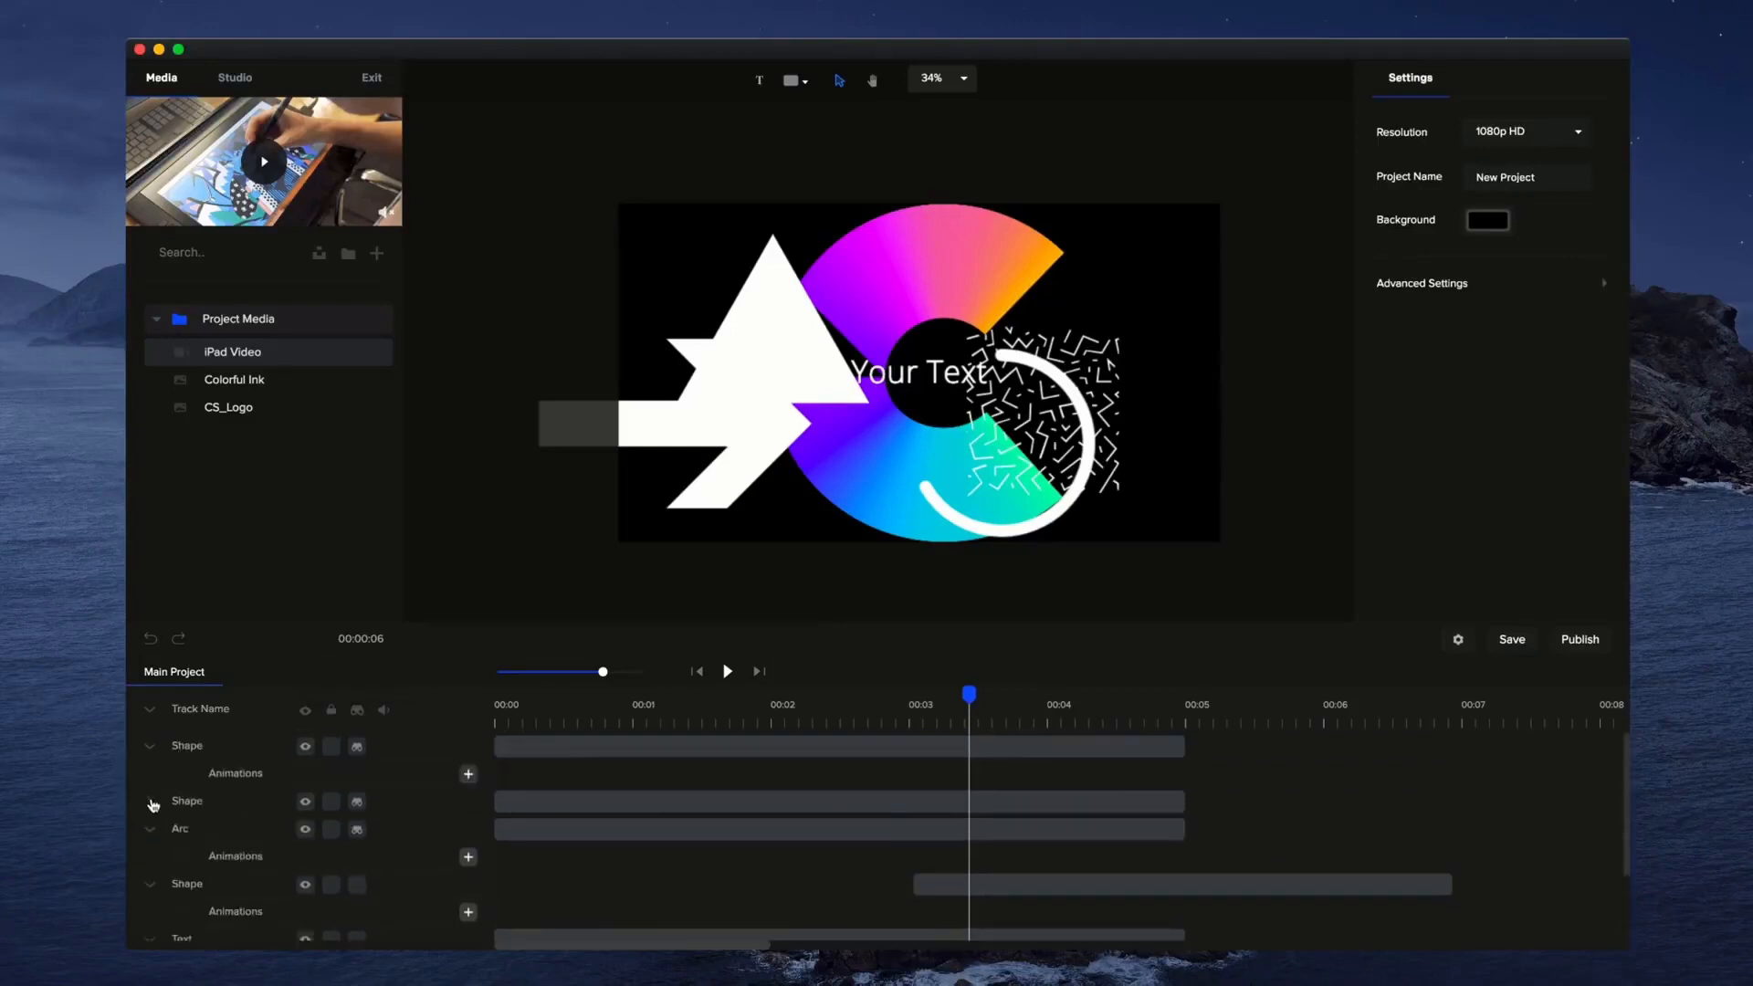
{"action": "left_click", "coordinate": [152, 803]}
Add a custom Skew animation to the arrow Shape and shift it earlier to start just before 3 seconds.
{"action": "left_click", "coordinate": [469, 775]}
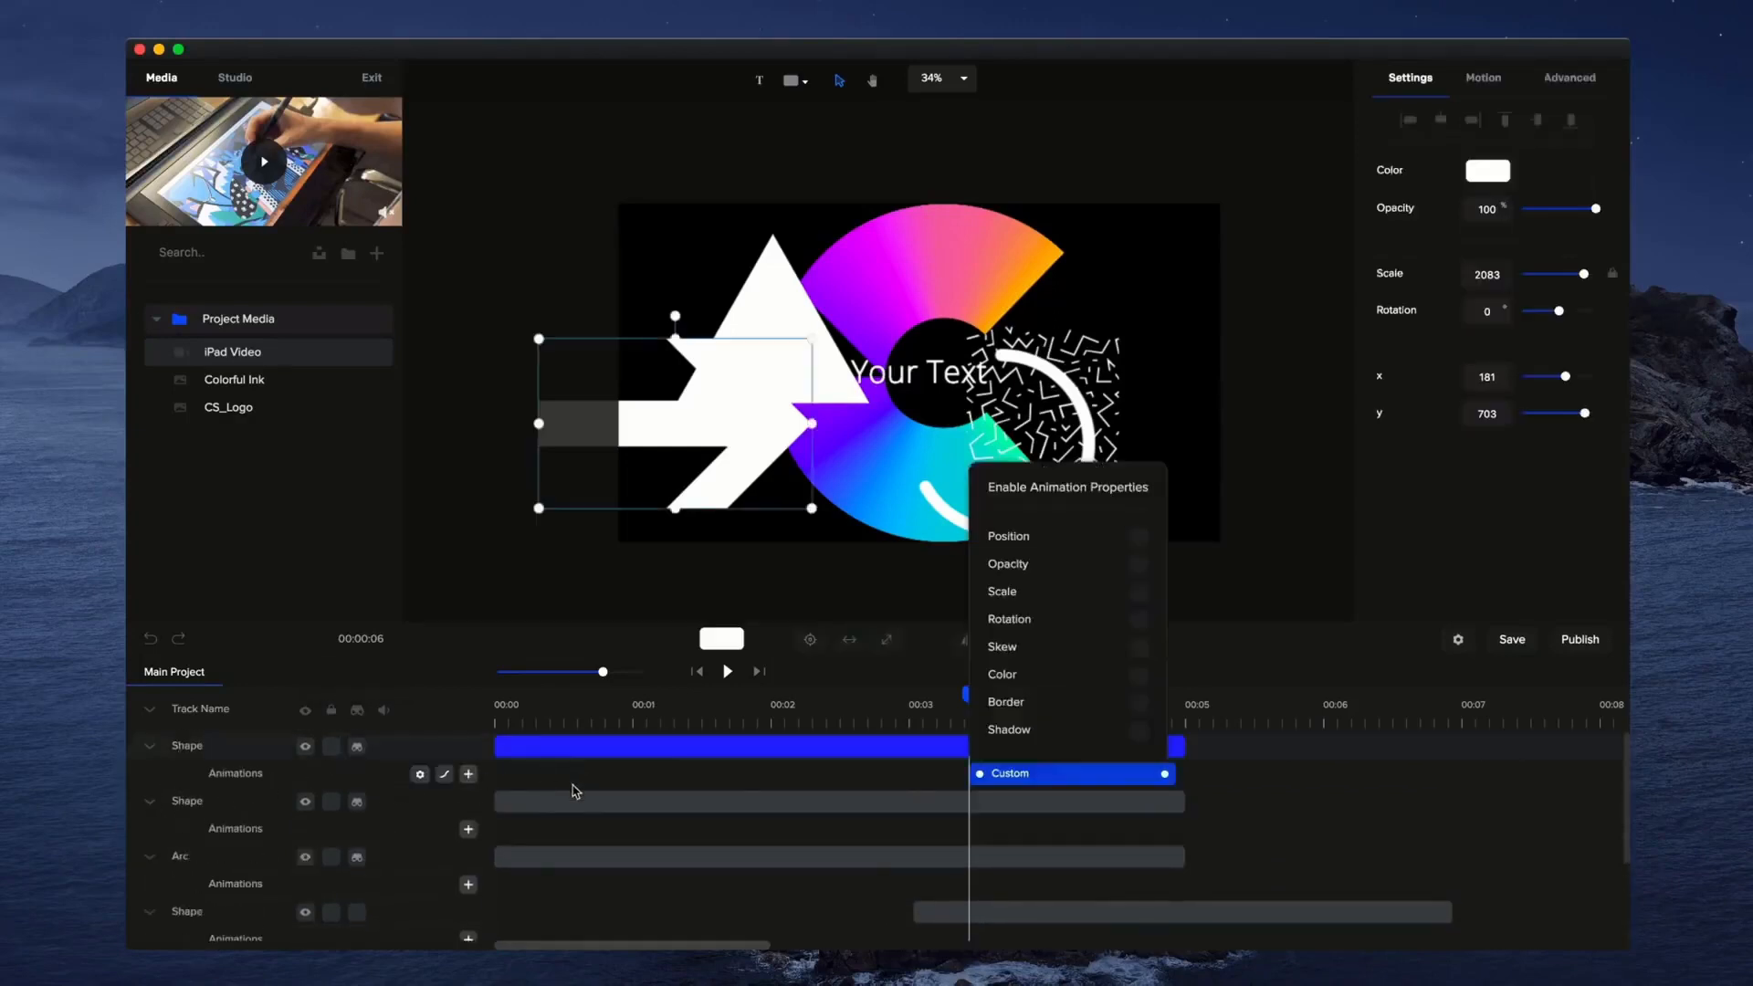
{"action": "left_click", "coordinate": [1140, 648]}
{"action": "left_click_drag", "start_coordinate": [1060, 778], "coordinate": [986, 779]}
{"action": "scroll", "coordinate": [420, 807], "scroll_direction": "down", "scroll_amount": 3}
{"action": "scroll", "coordinate": [407, 826], "scroll_direction": "up", "scroll_amount": 3}
{"action": "scroll", "coordinate": [403, 864], "scroll_direction": "down", "scroll_amount": 3}
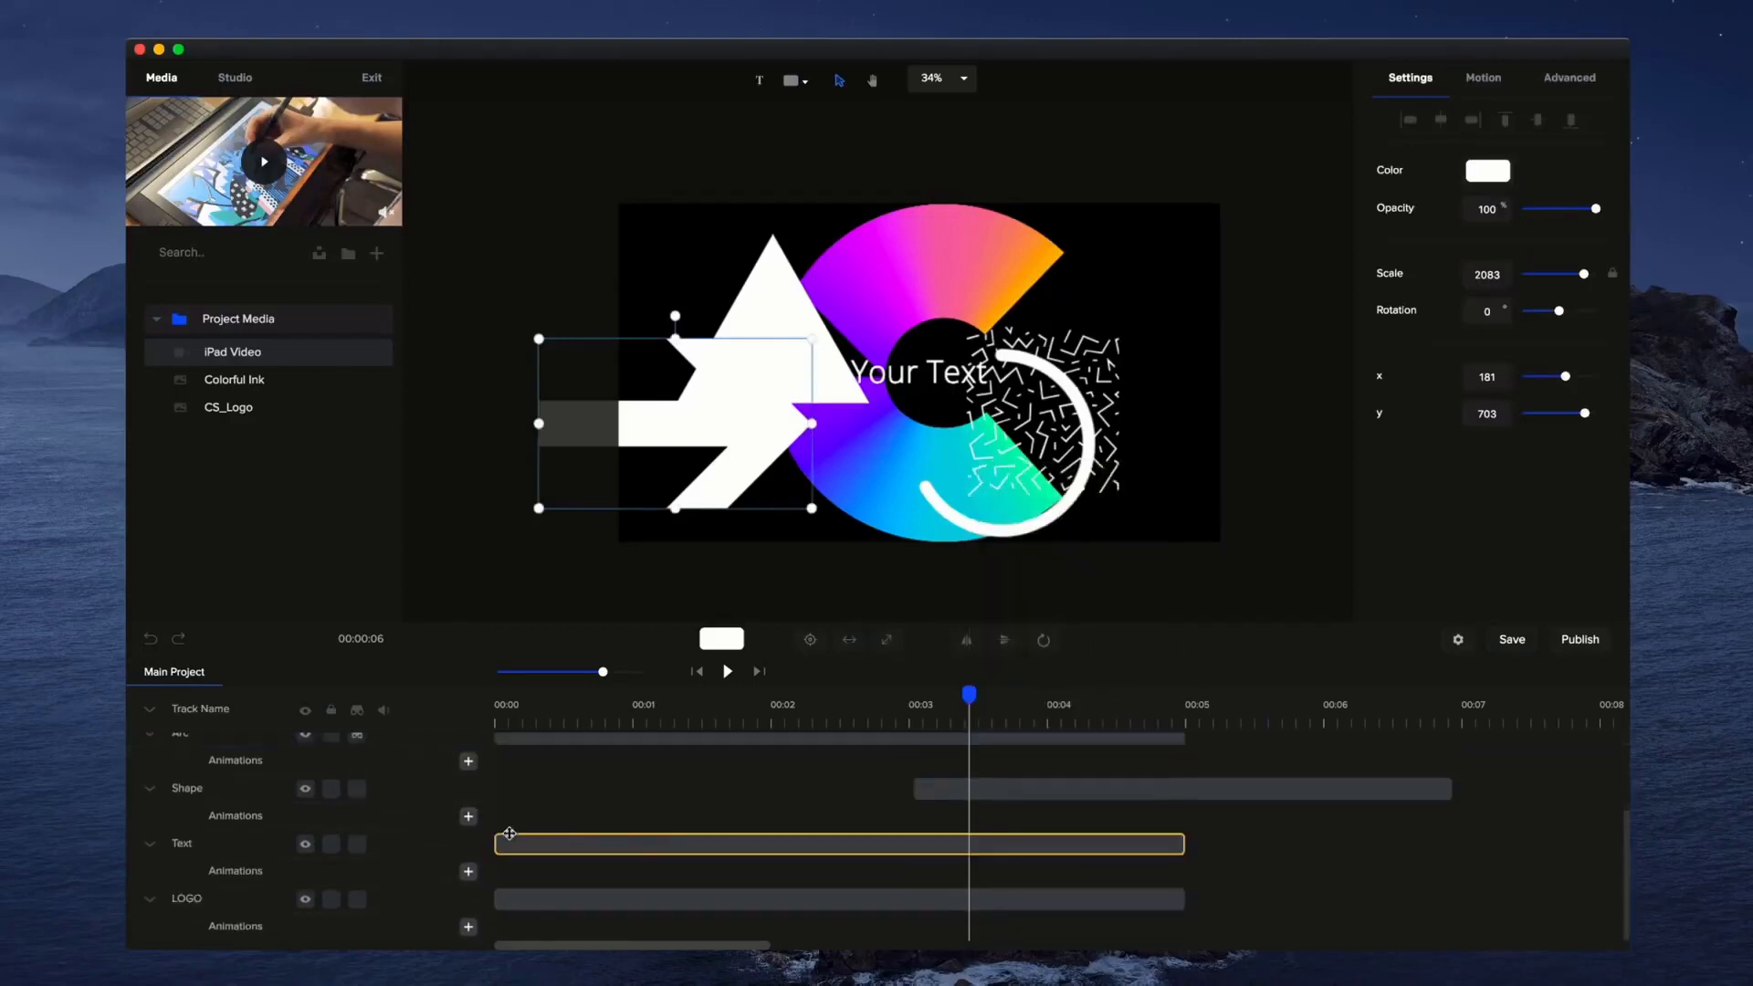
{"action": "scroll", "coordinate": [497, 826], "scroll_direction": "up", "scroll_amount": 3}
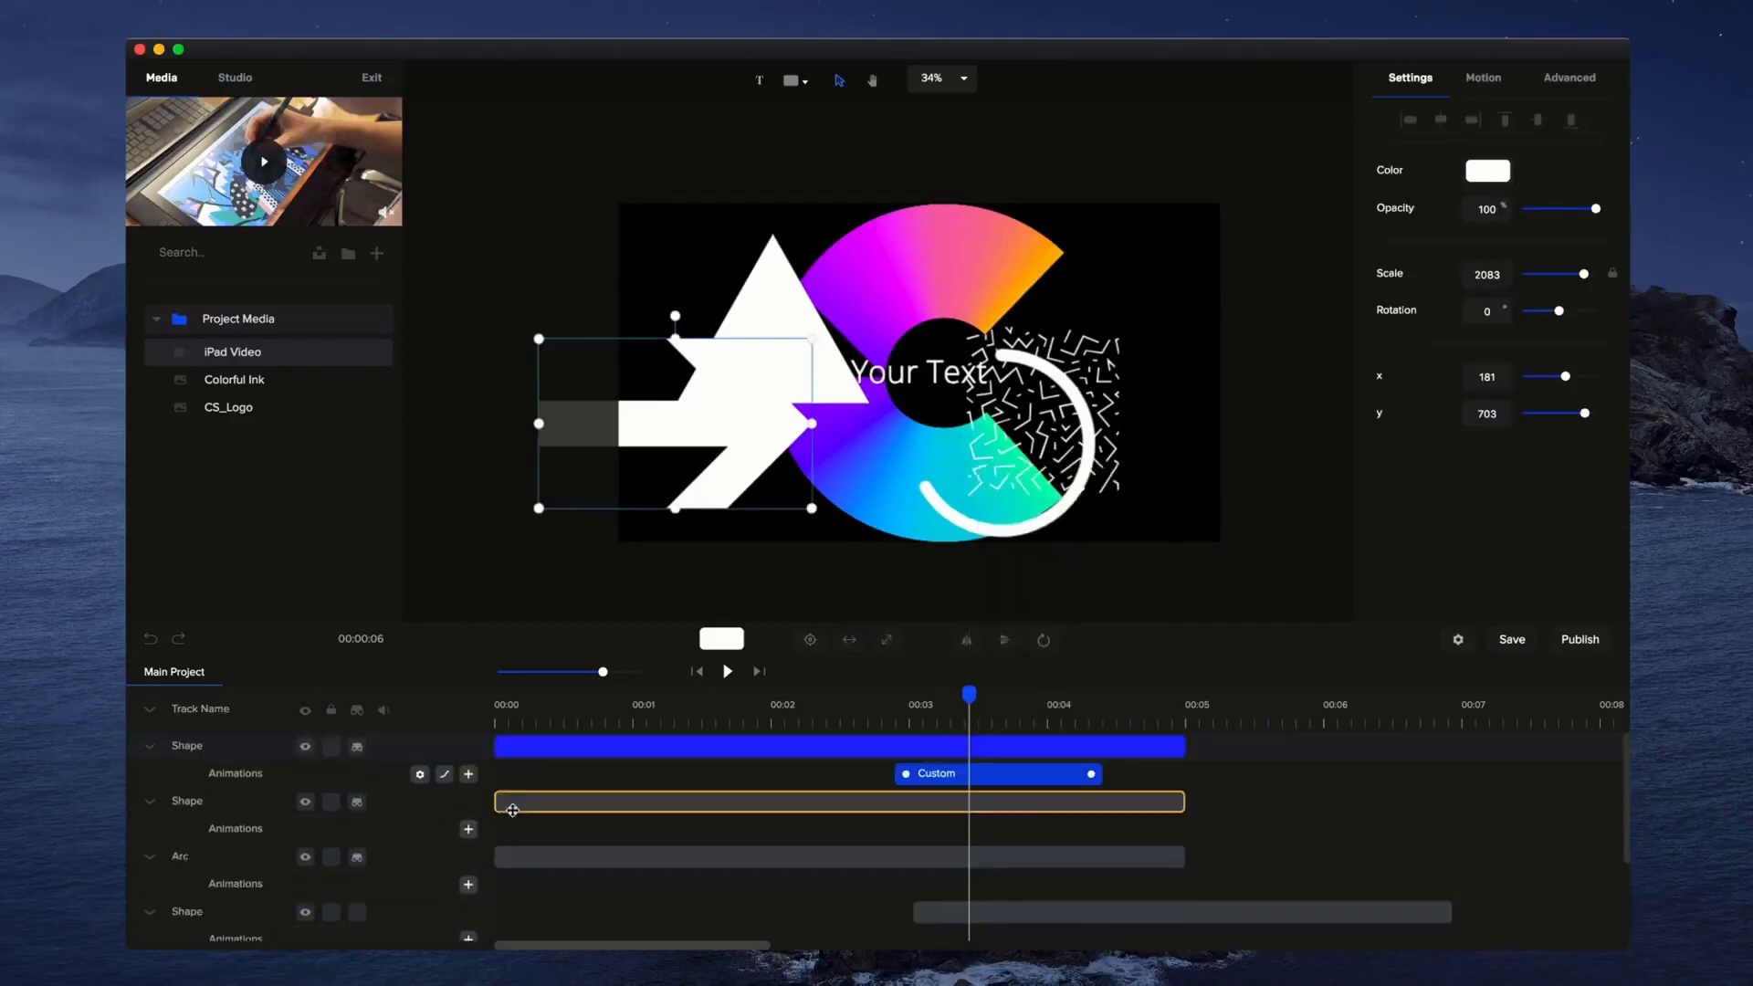
Reorder the tracks so Arc comes first and the arrow and triangle Shapes sit below LOGO, then leave all tracks expanded.
{"action": "left_click", "coordinate": [149, 711]}
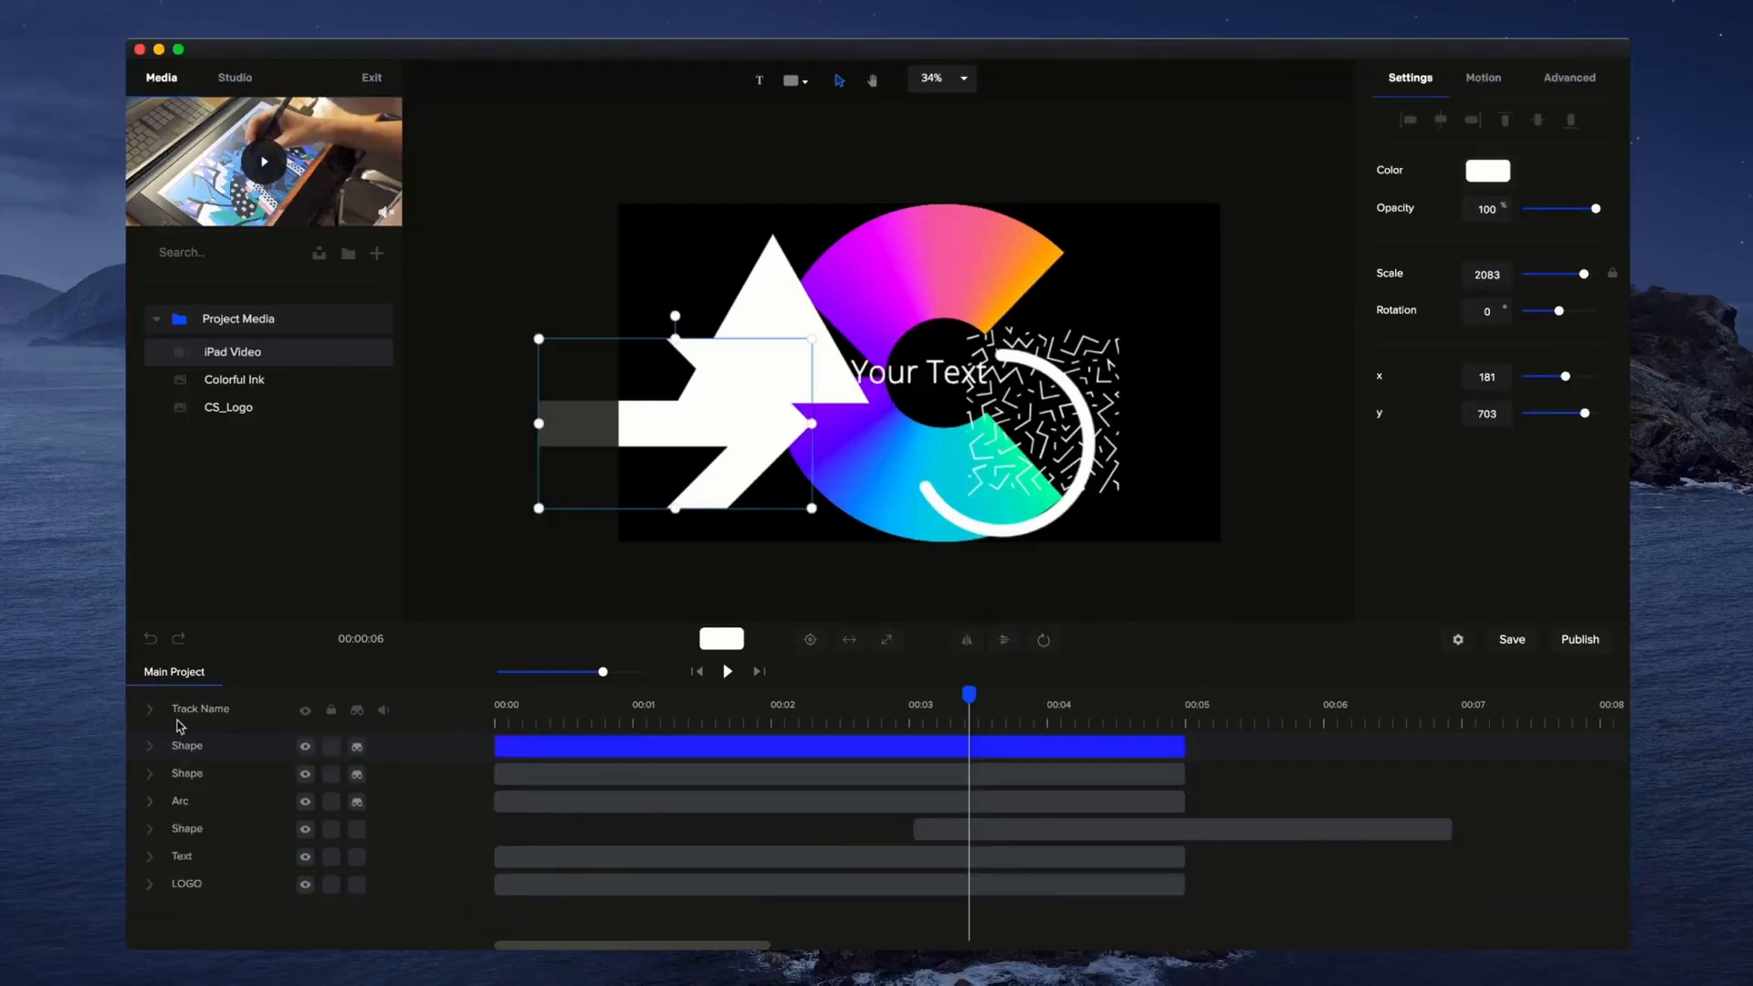
{"action": "left_click_drag", "start_coordinate": [225, 747], "coordinate": [218, 916]}
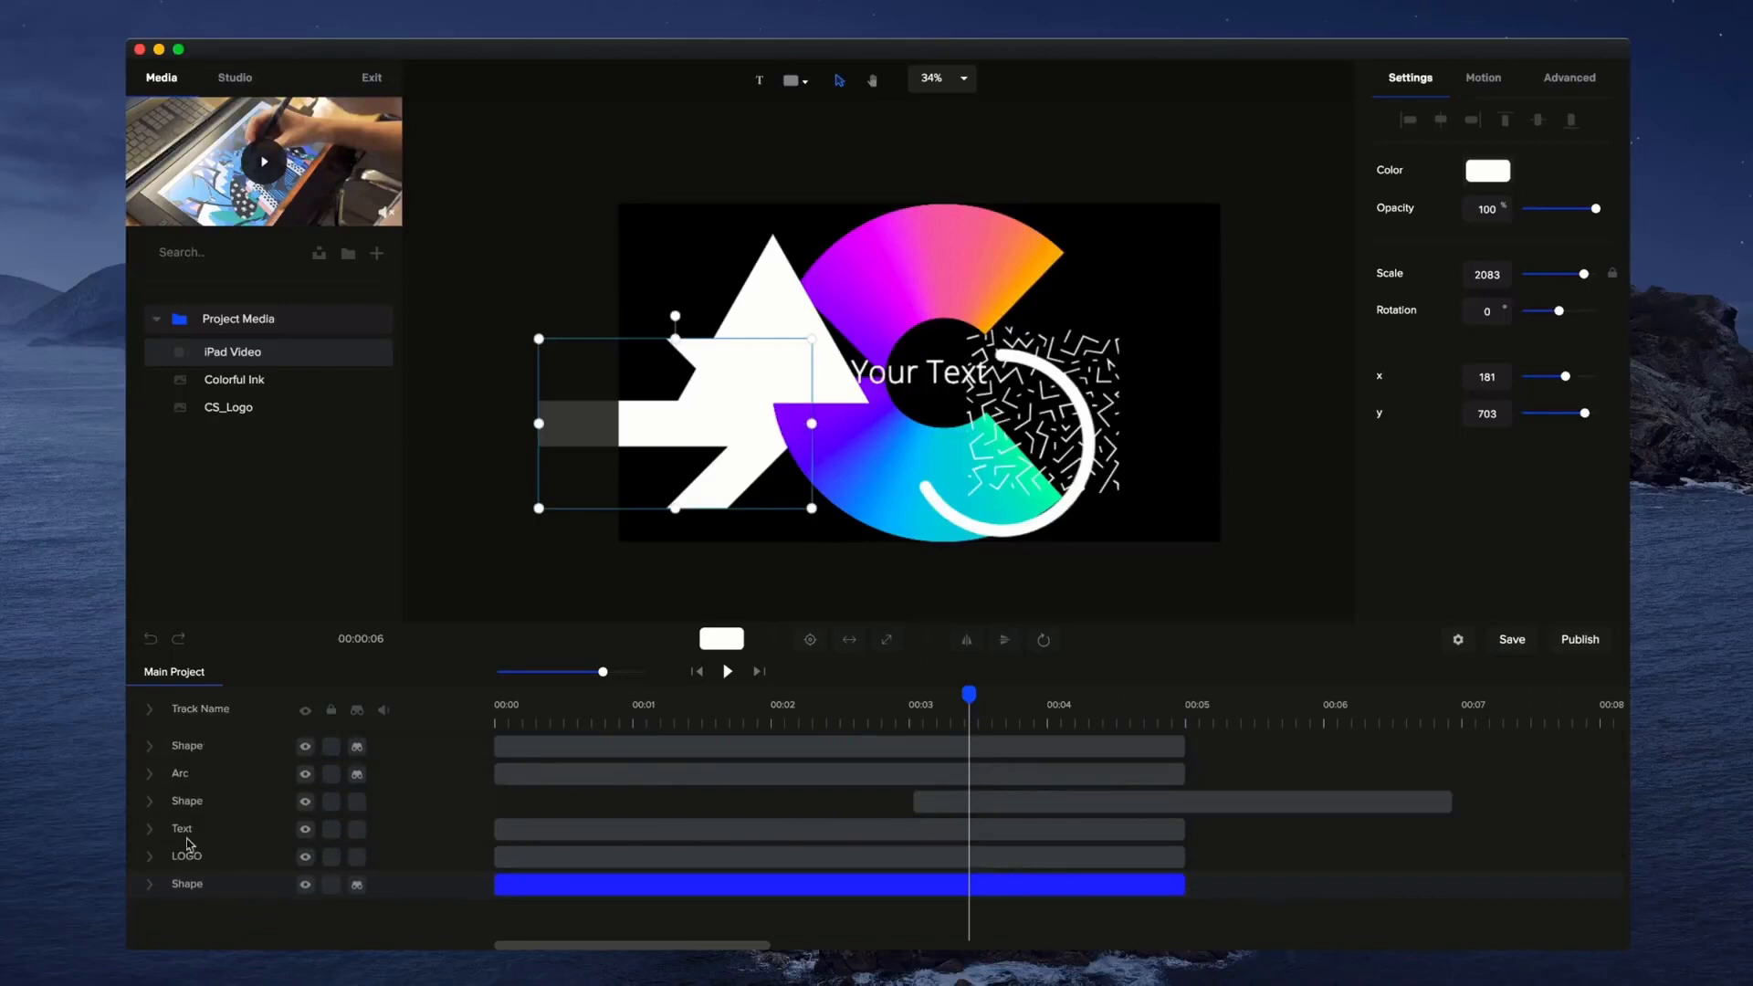
{"action": "left_click", "coordinate": [150, 710]}
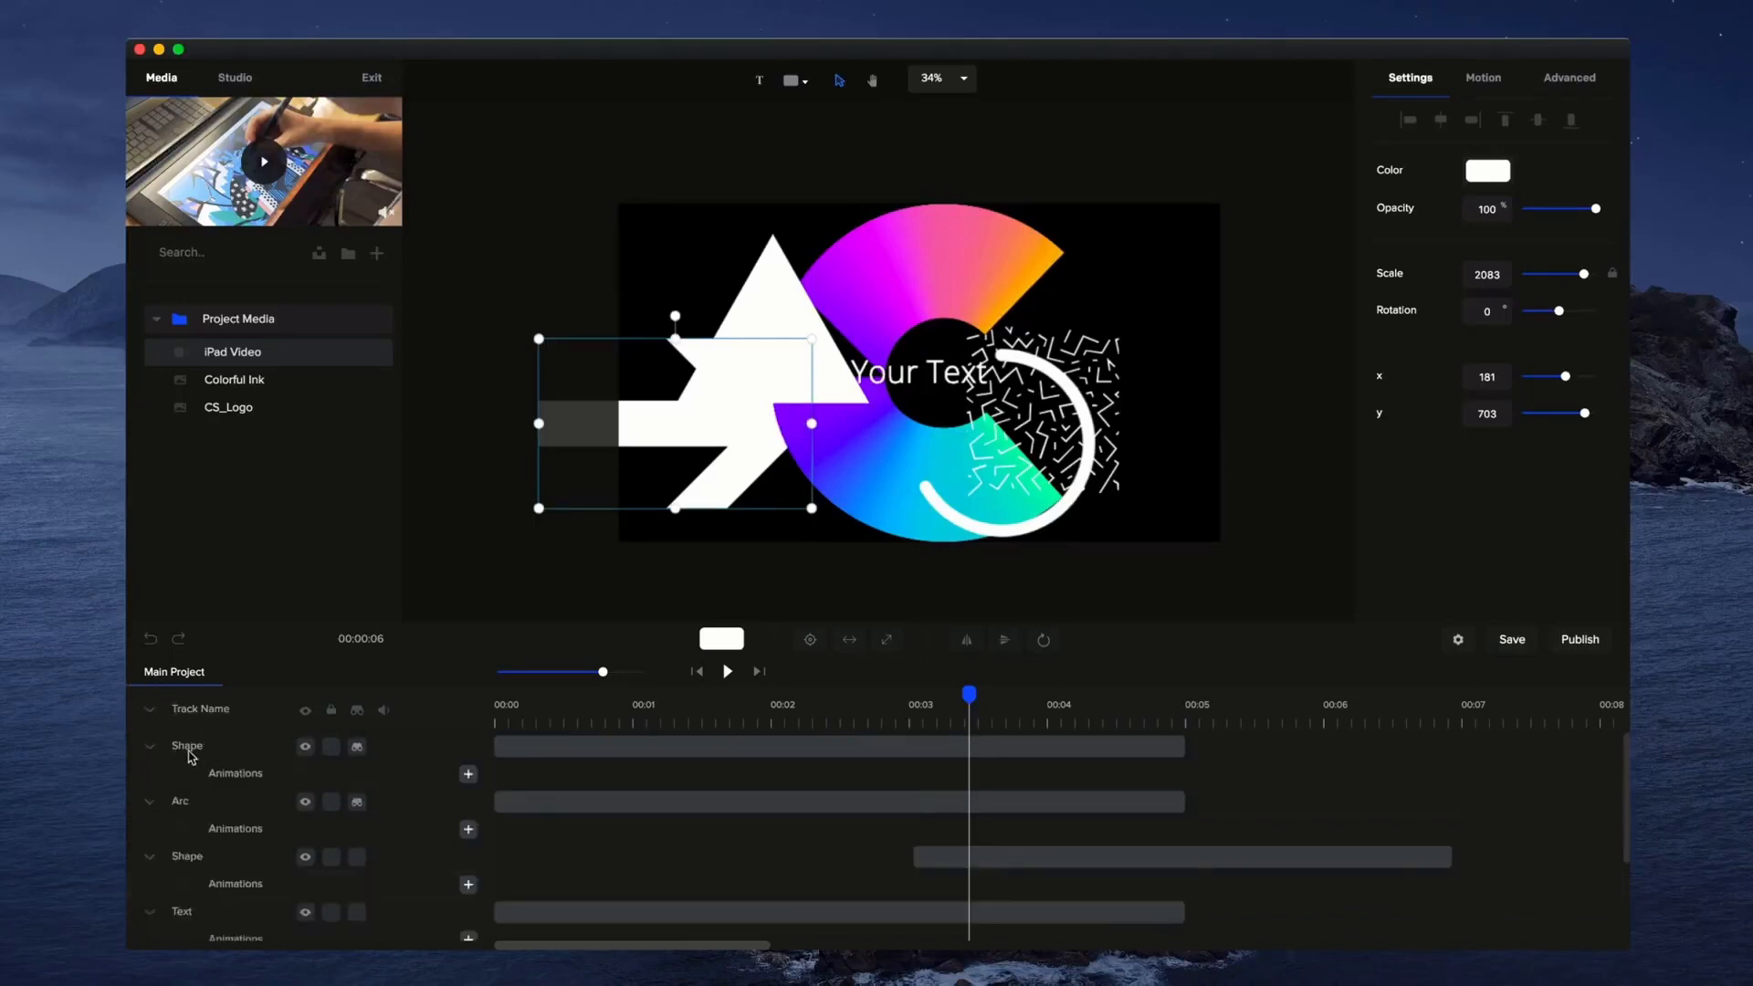
{"action": "left_click_drag", "start_coordinate": [190, 756], "coordinate": [223, 910]}
{"action": "left_click", "coordinate": [151, 710]}
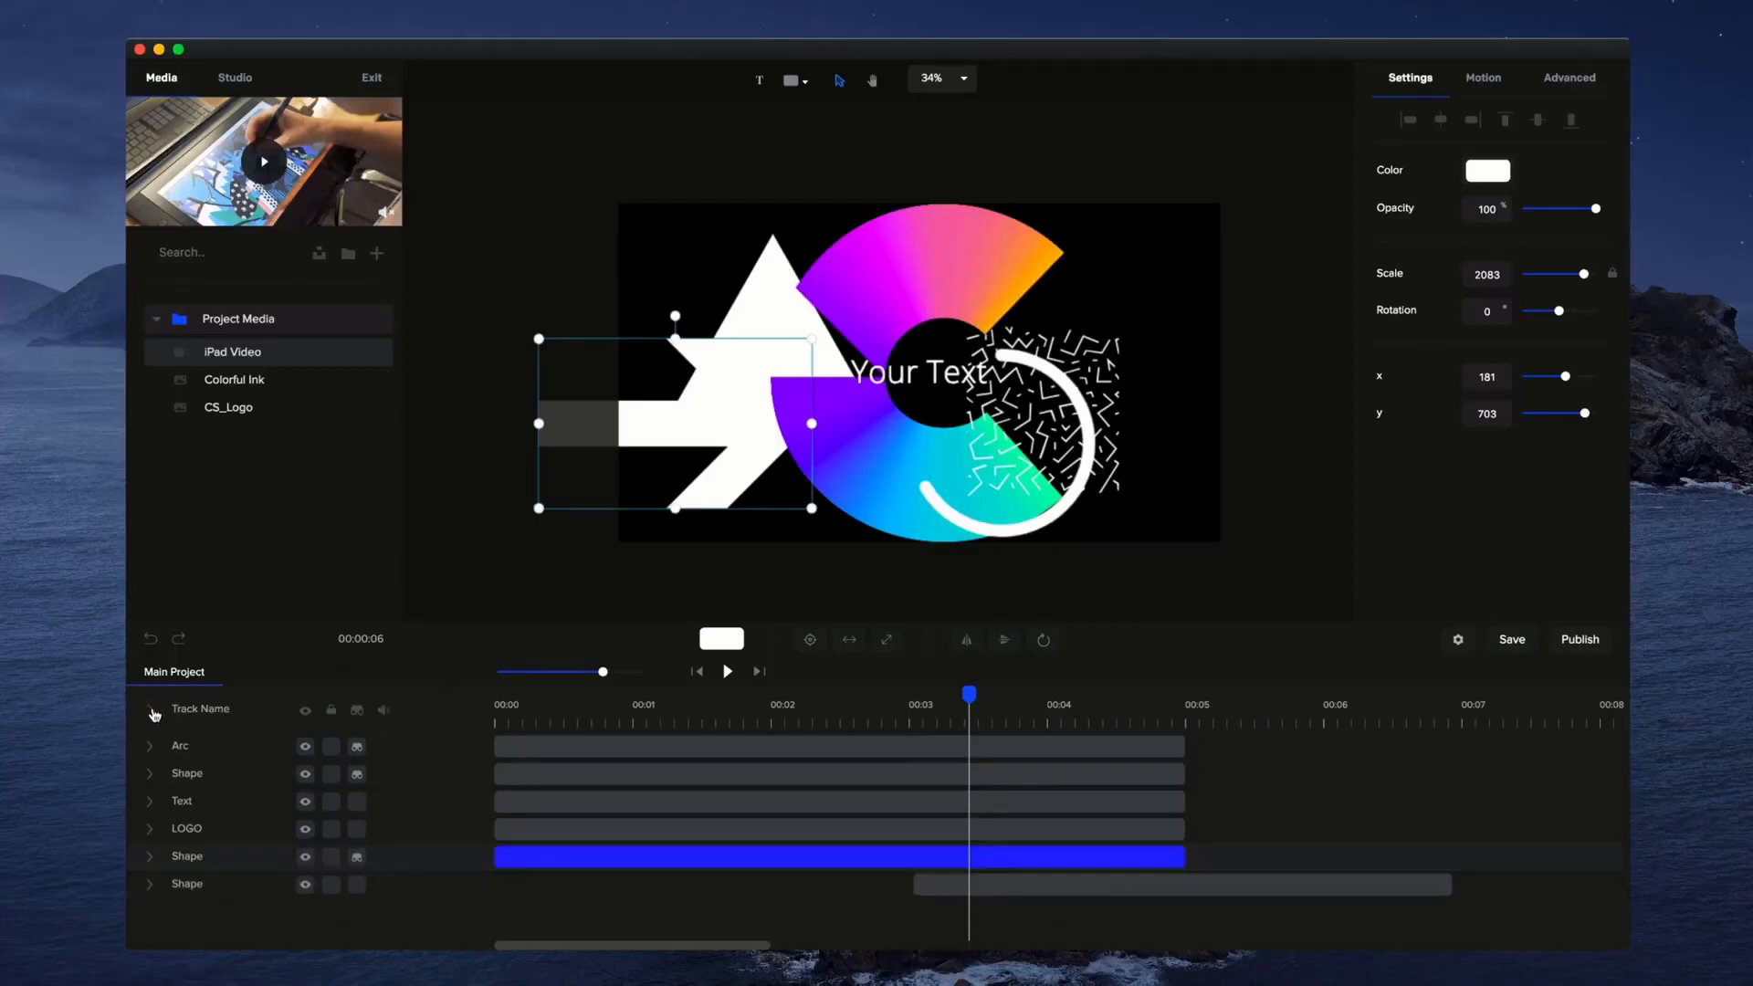
{"action": "left_click", "coordinate": [215, 723]}
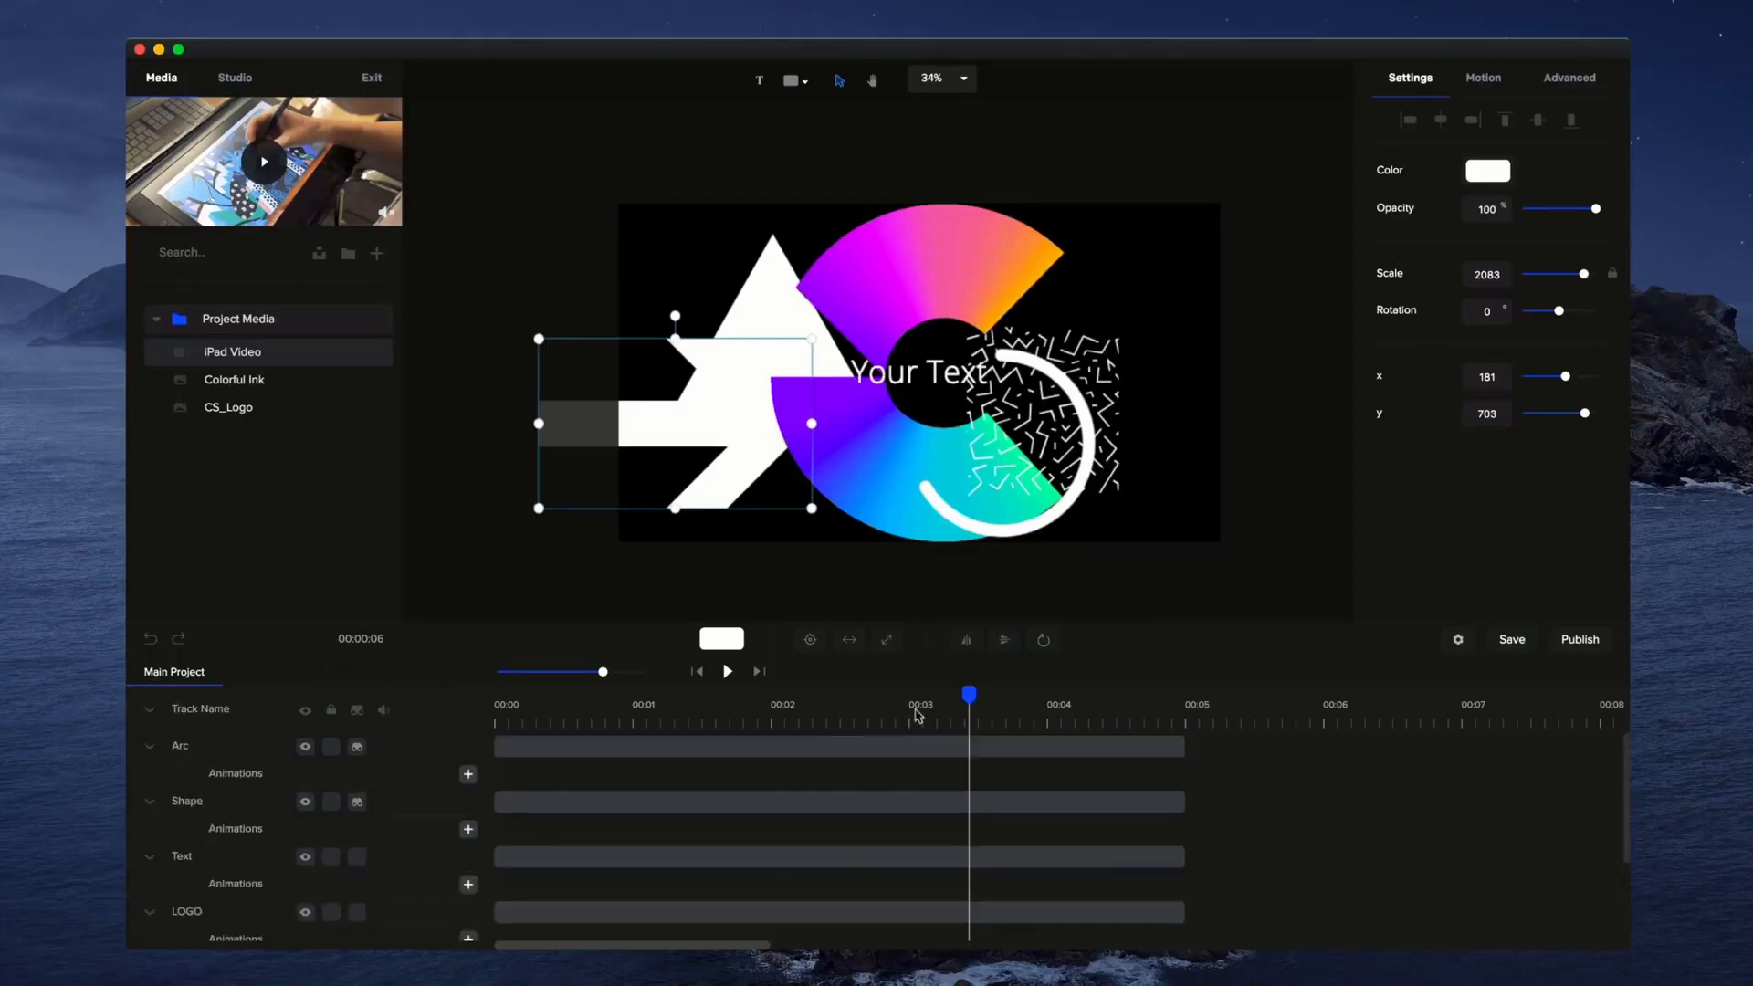
Play the composition from the start of the timeline.
{"action": "left_click_drag", "start_coordinate": [972, 693], "coordinate": [452, 721]}
{"action": "left_click", "coordinate": [728, 673]}
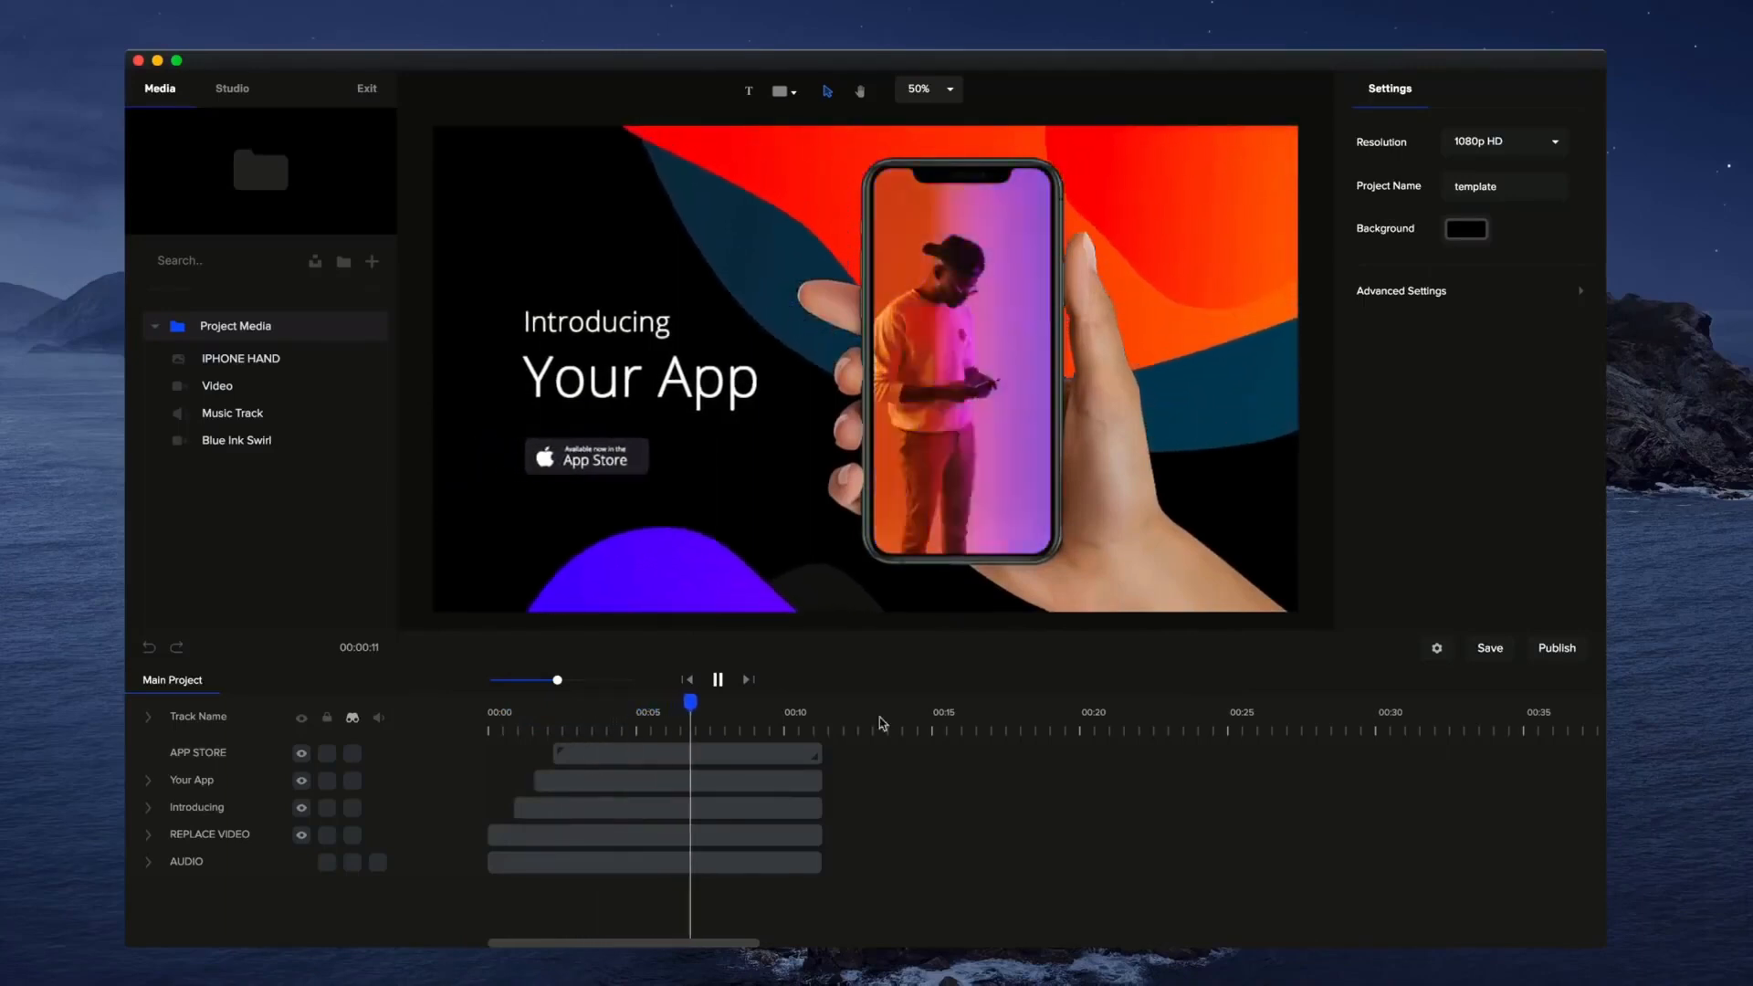
Pause the app template's preview and show its hidden marked tracks in the timeline.
{"action": "left_click", "coordinate": [719, 681]}
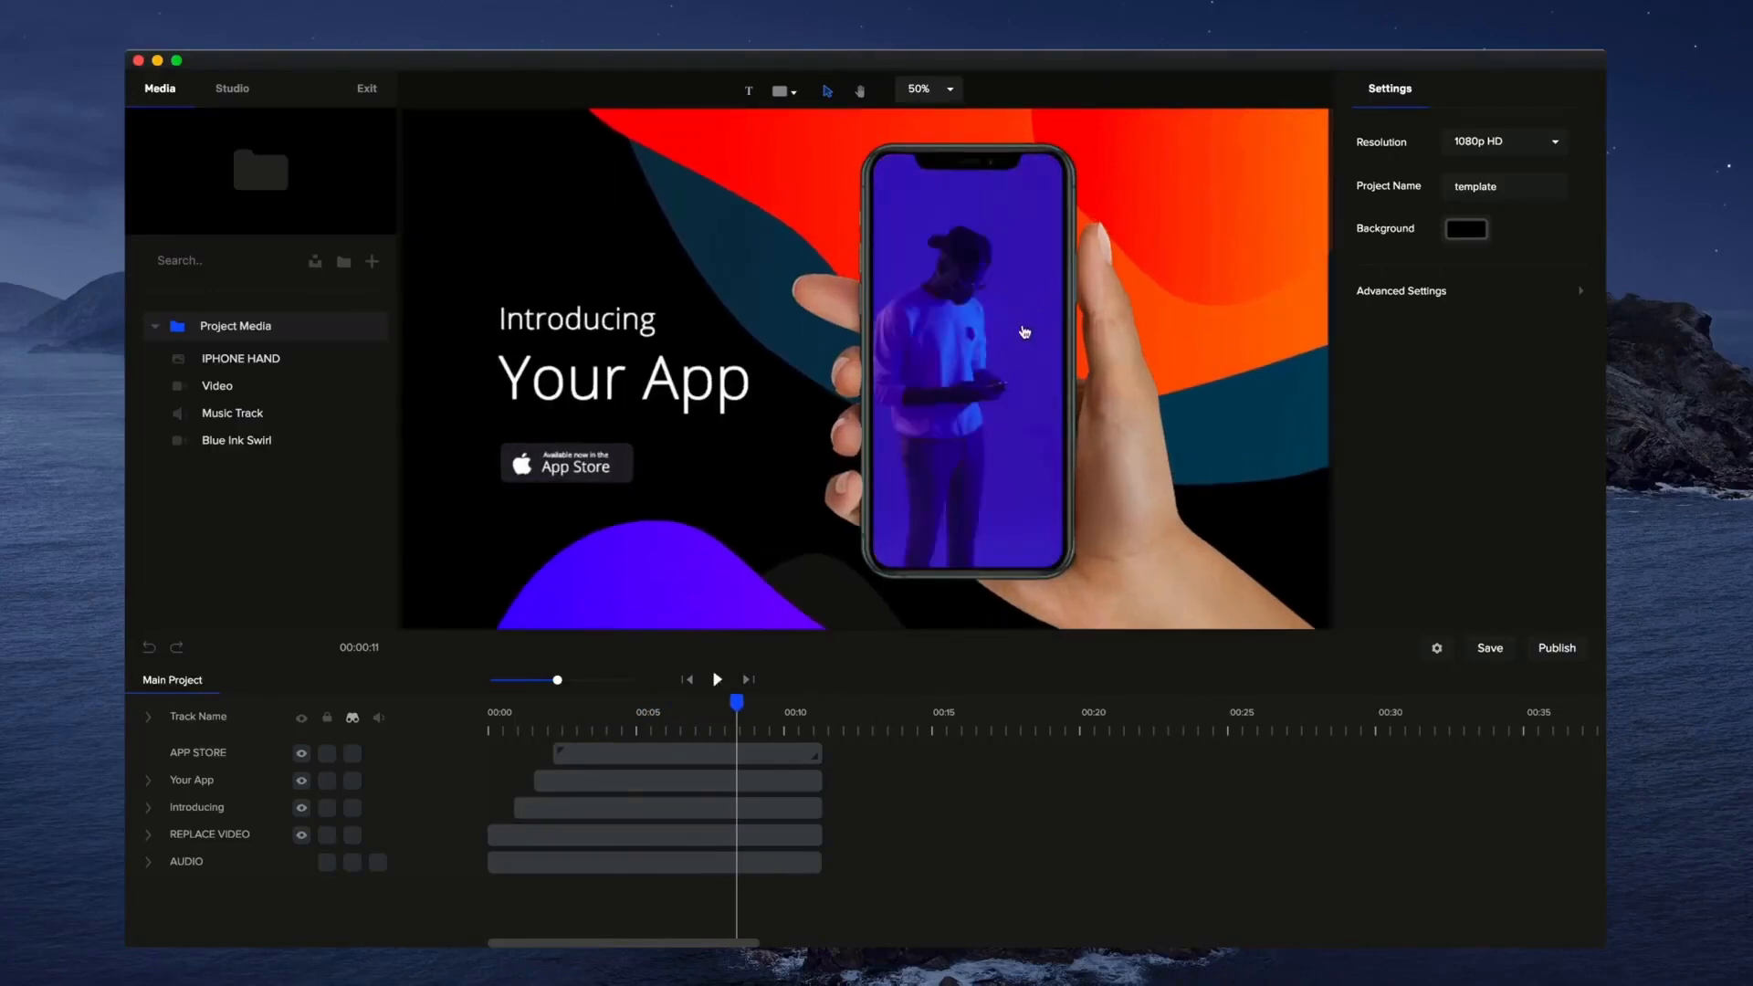
{"action": "scroll", "coordinate": [892, 402], "scroll_direction": "down", "scroll_amount": 2}
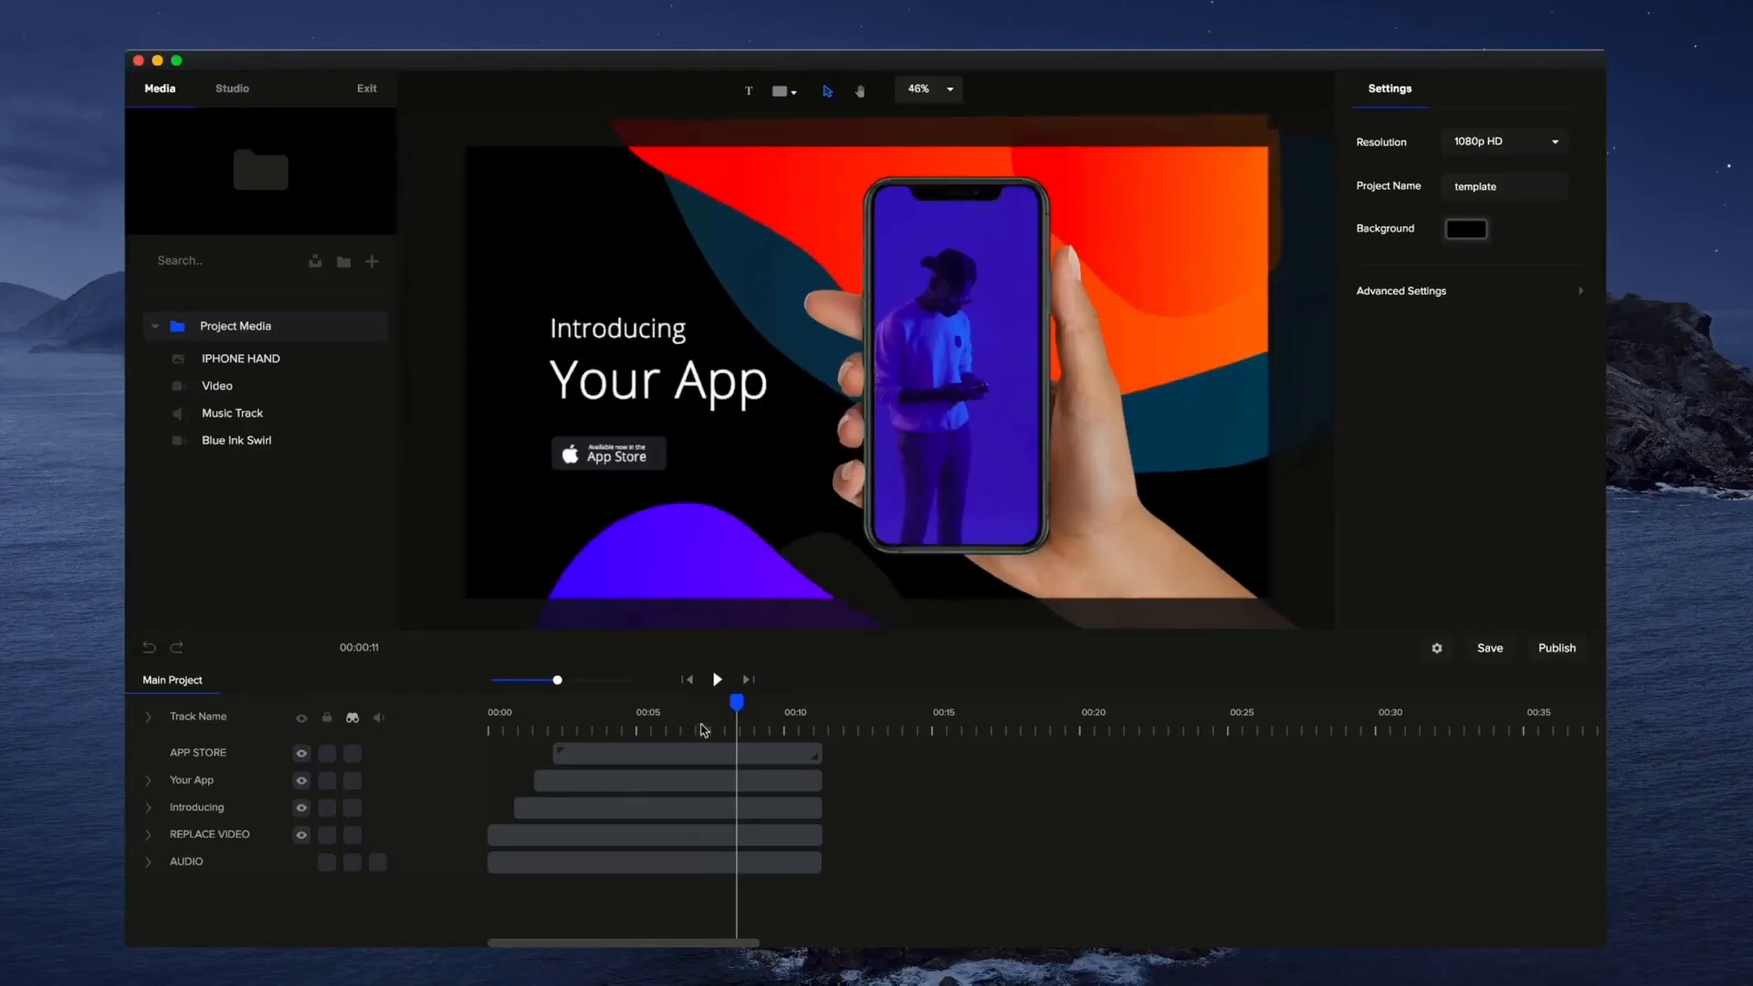
{"action": "left_click", "coordinate": [611, 756]}
{"action": "left_click", "coordinate": [354, 720]}
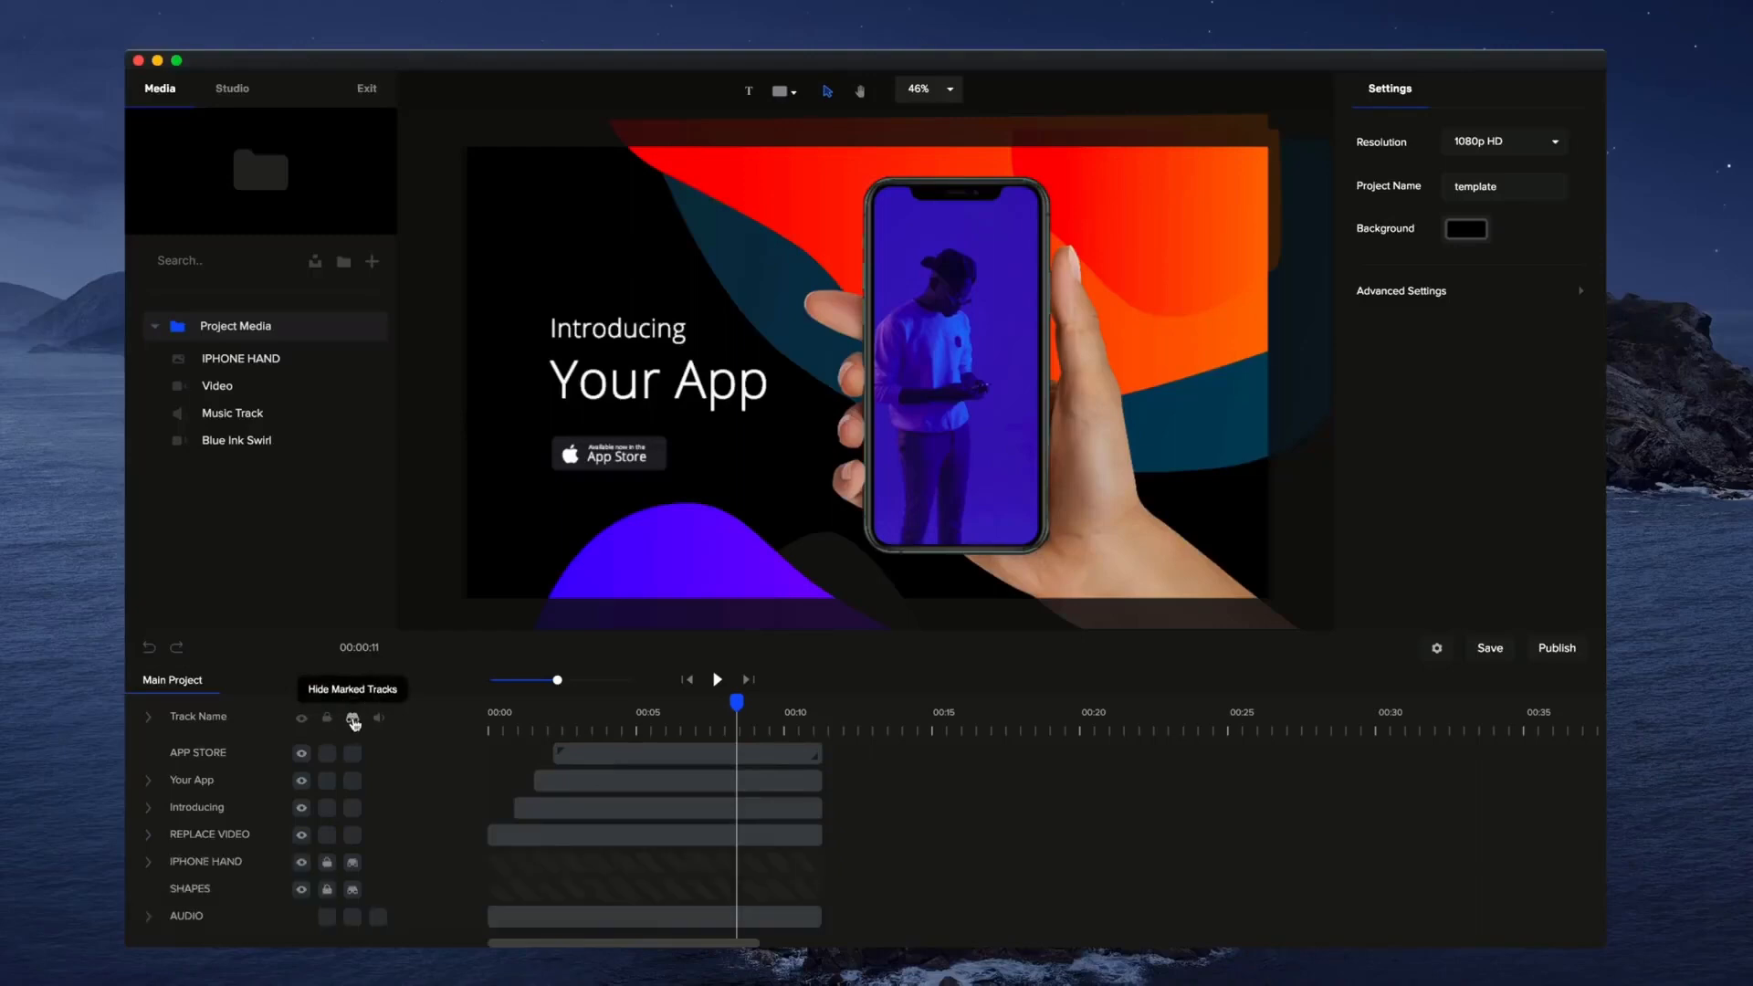
Unlock and open the SHAPES group, and move its purple wave shape slightly upward on the canvas.
{"action": "left_click", "coordinate": [331, 892]}
{"action": "left_click", "coordinate": [518, 897]}
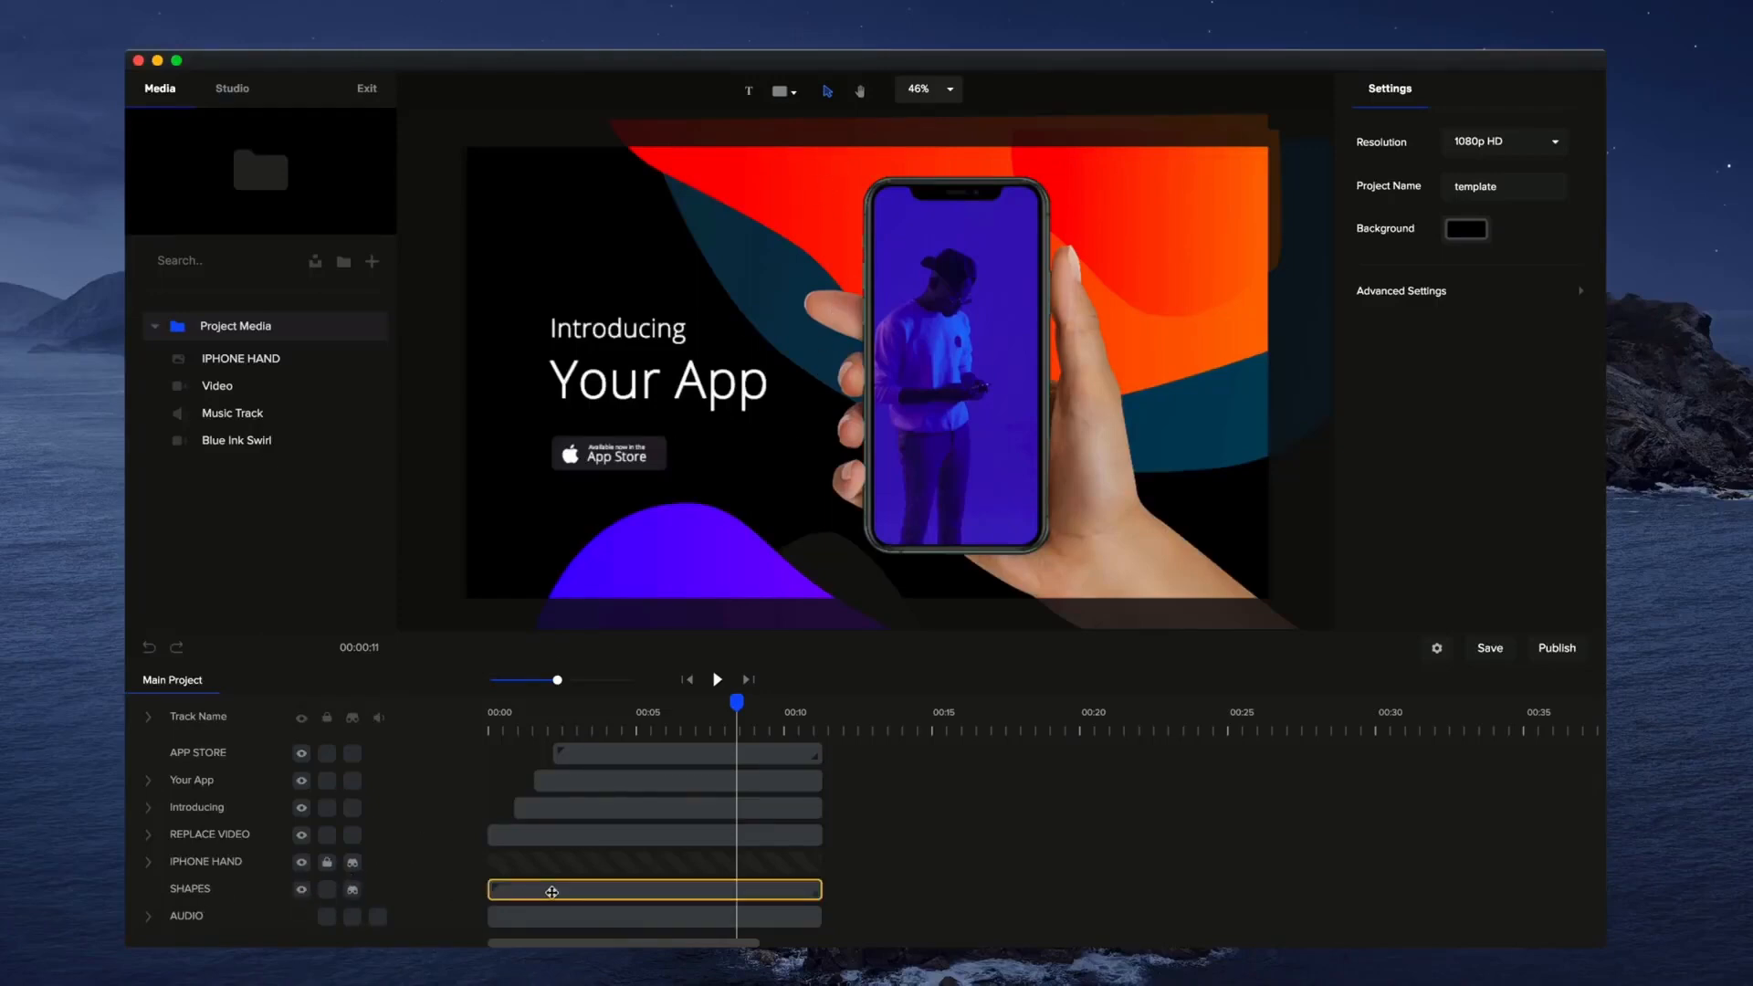
{"action": "double_click", "coordinate": [551, 892]}
{"action": "left_click", "coordinate": [678, 607]}
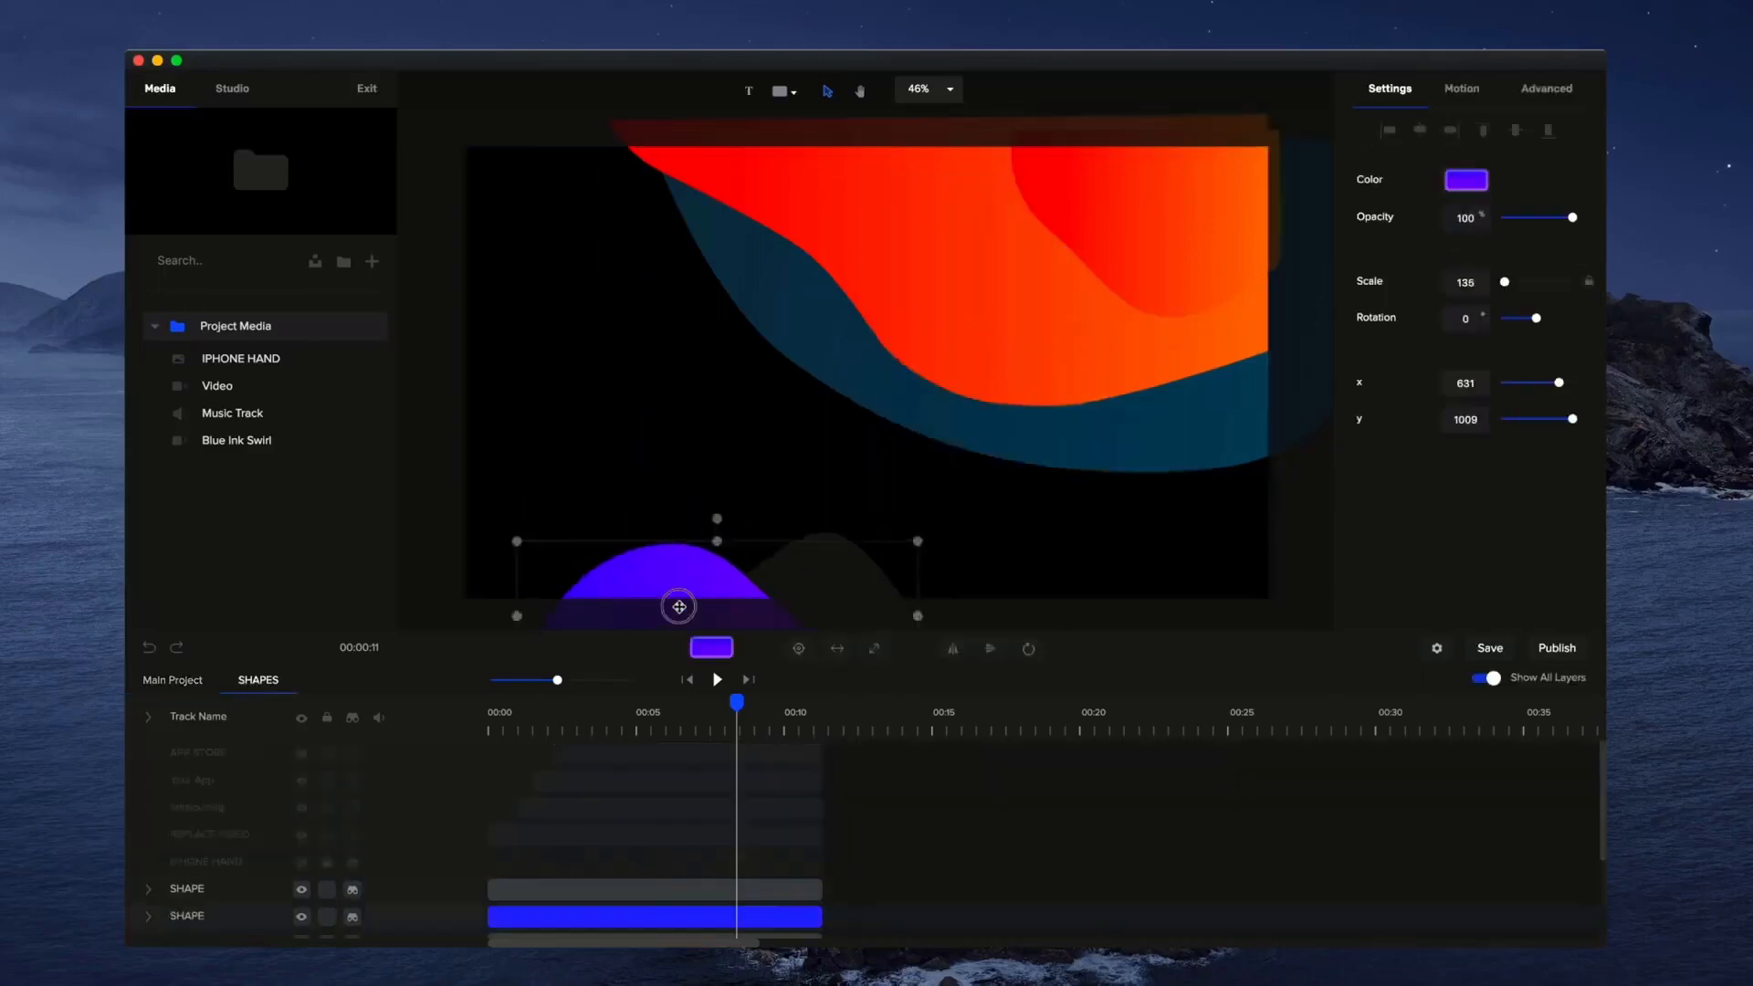
{"action": "left_click_drag", "start_coordinate": [678, 608], "coordinate": [688, 566]}
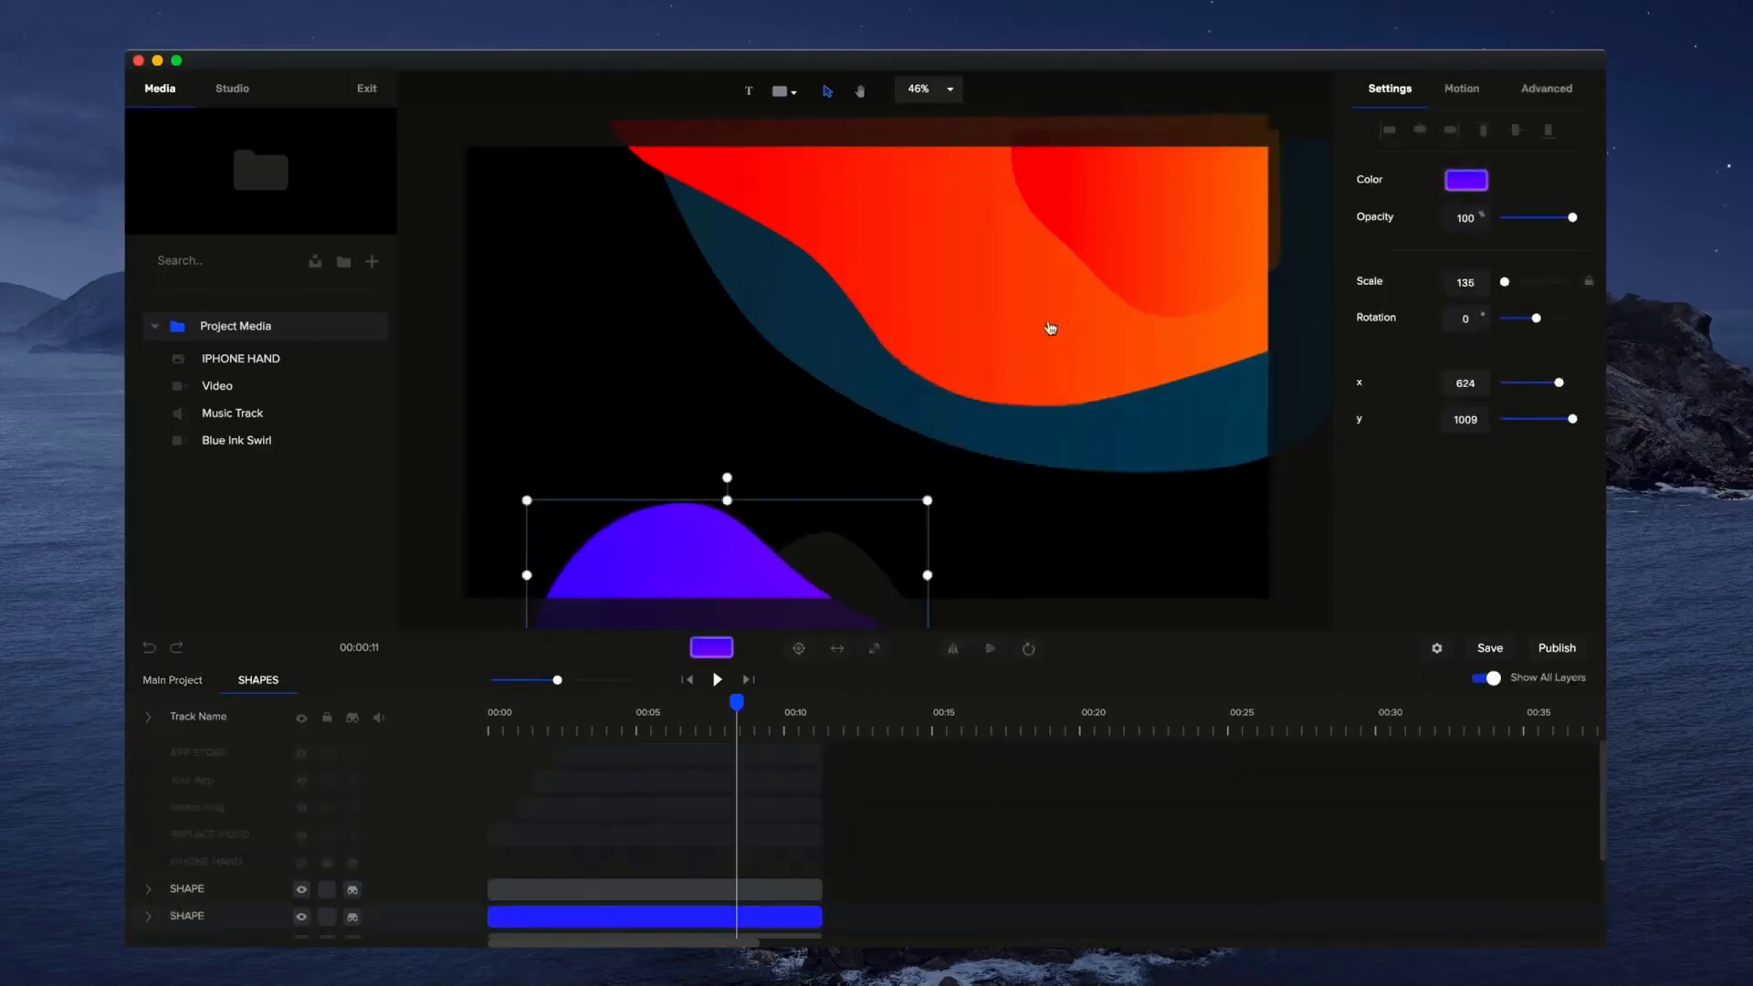
Give the dark teal wave shape a gradient fill from #FFFFFF to light blue #69C3E7, and return to the main project.
{"action": "left_click", "coordinate": [996, 422]}
{"action": "left_click", "coordinate": [1466, 180]}
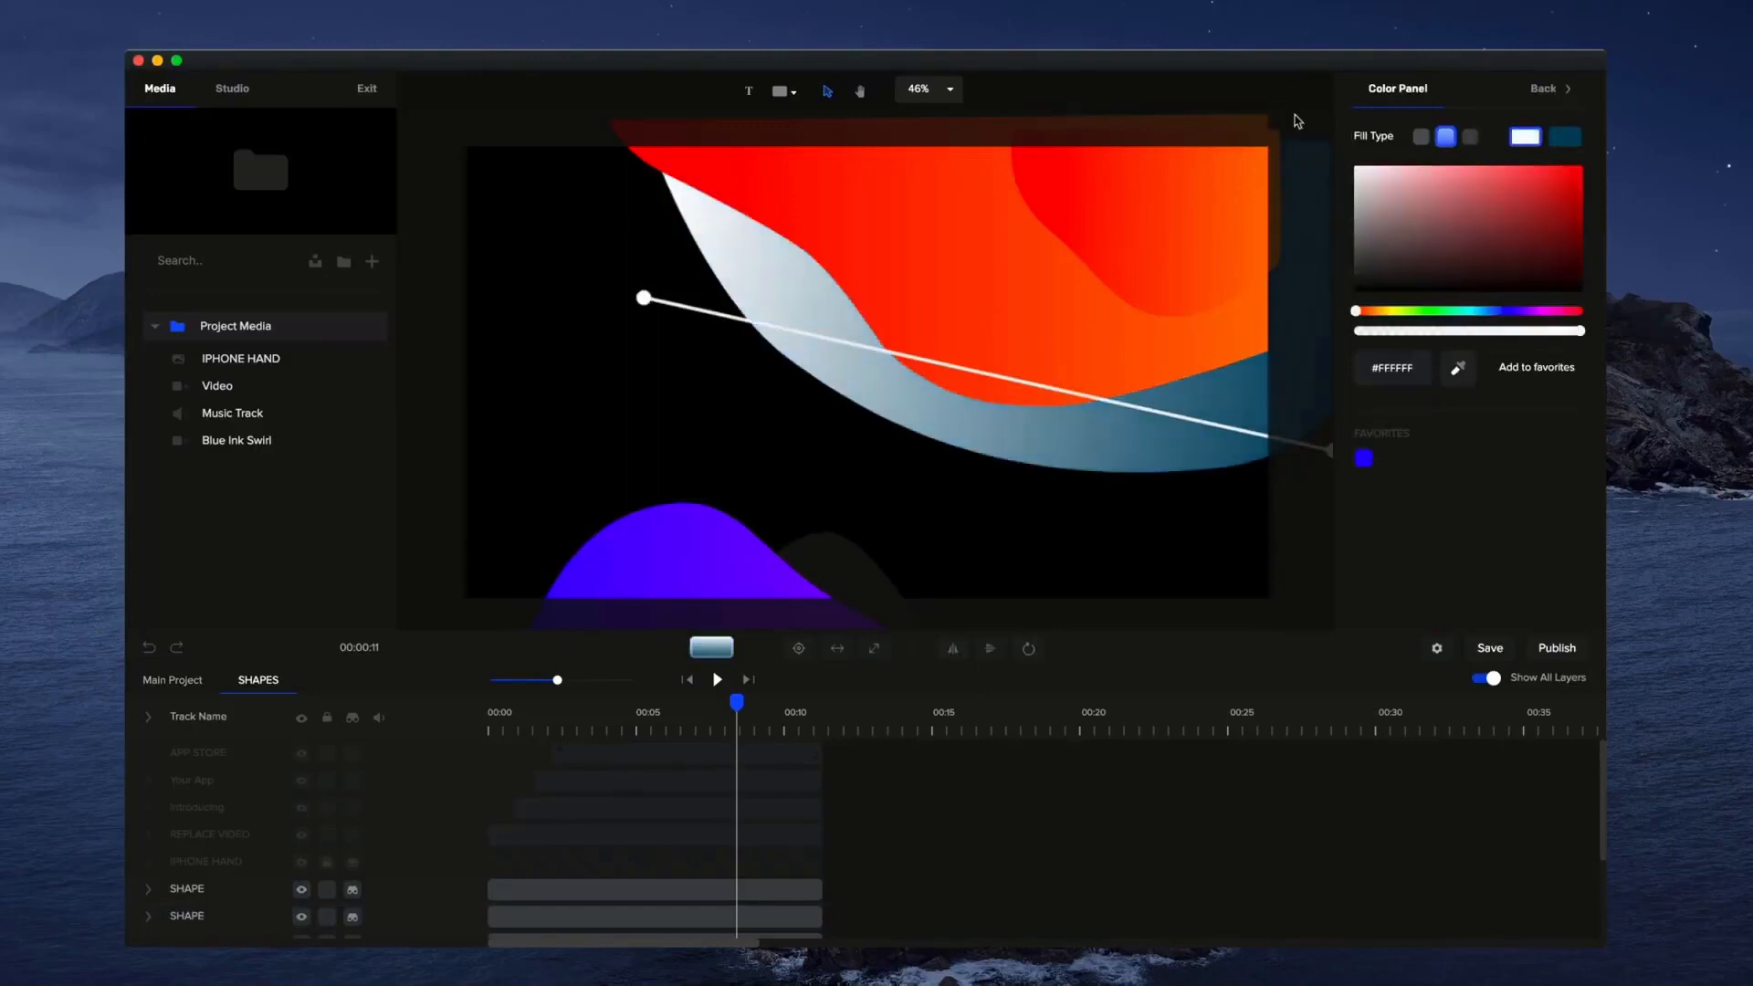
{"action": "left_click", "coordinate": [1583, 138]}
{"action": "left_click", "coordinate": [1487, 176]}
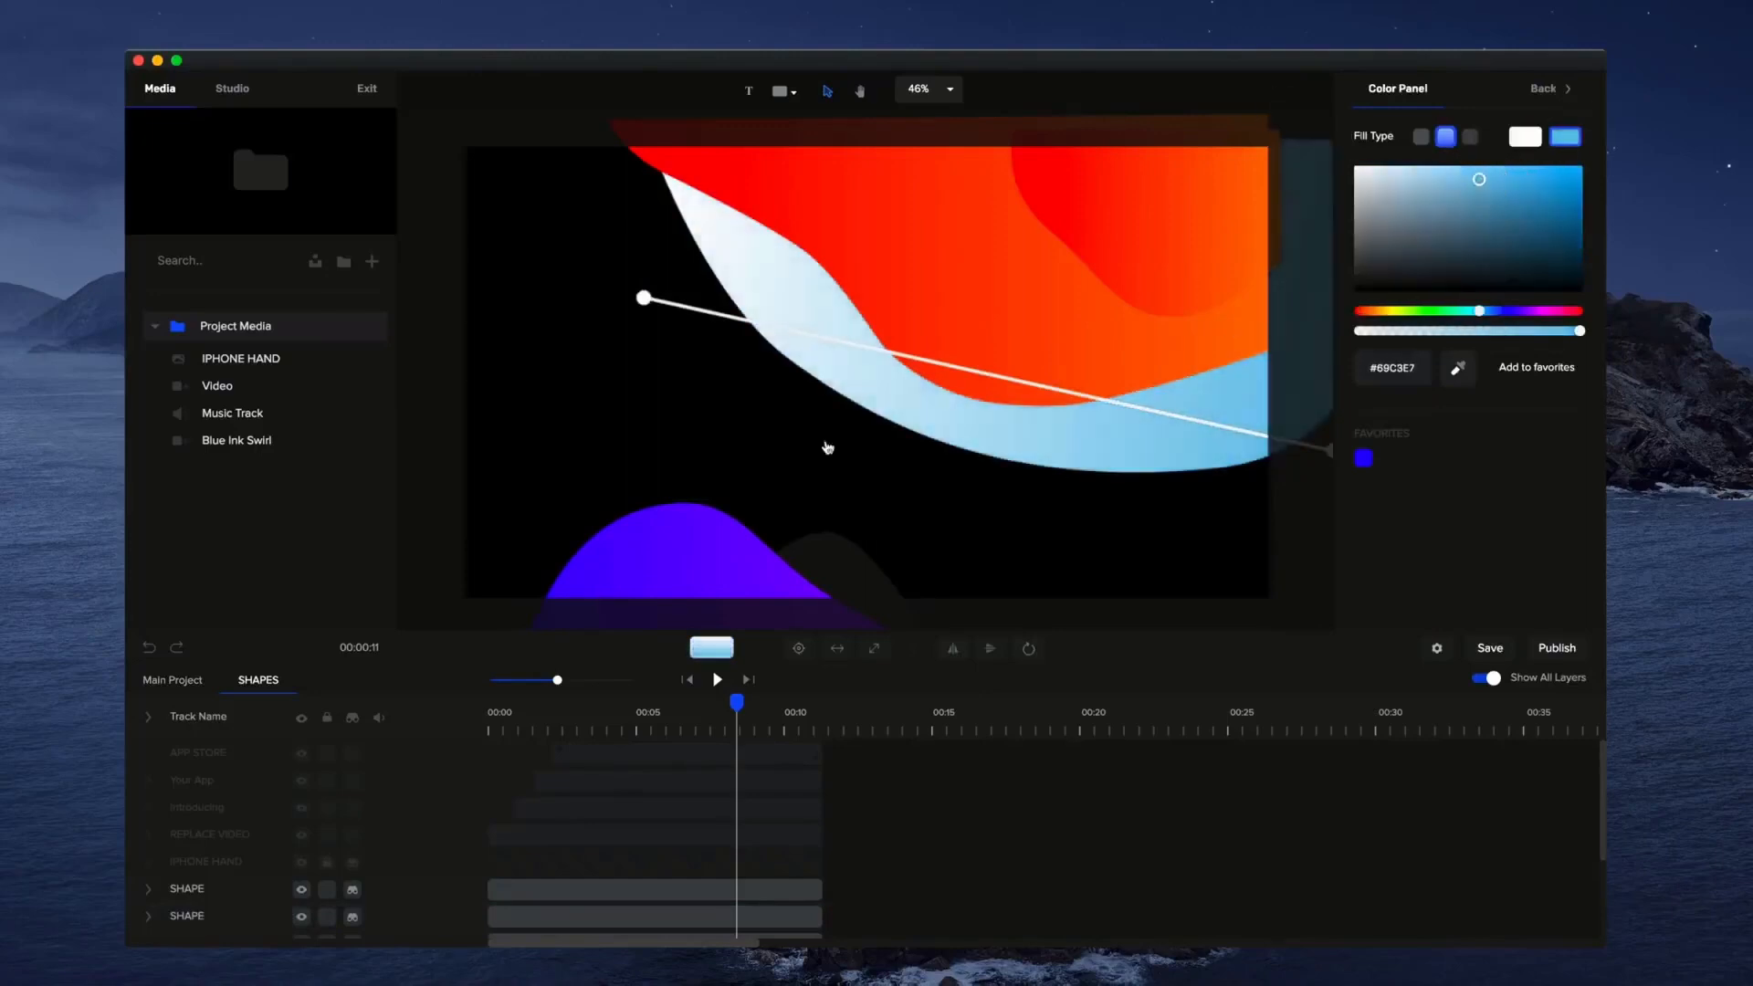
{"action": "left_click", "coordinate": [678, 435]}
{"action": "left_click", "coordinate": [173, 680]}
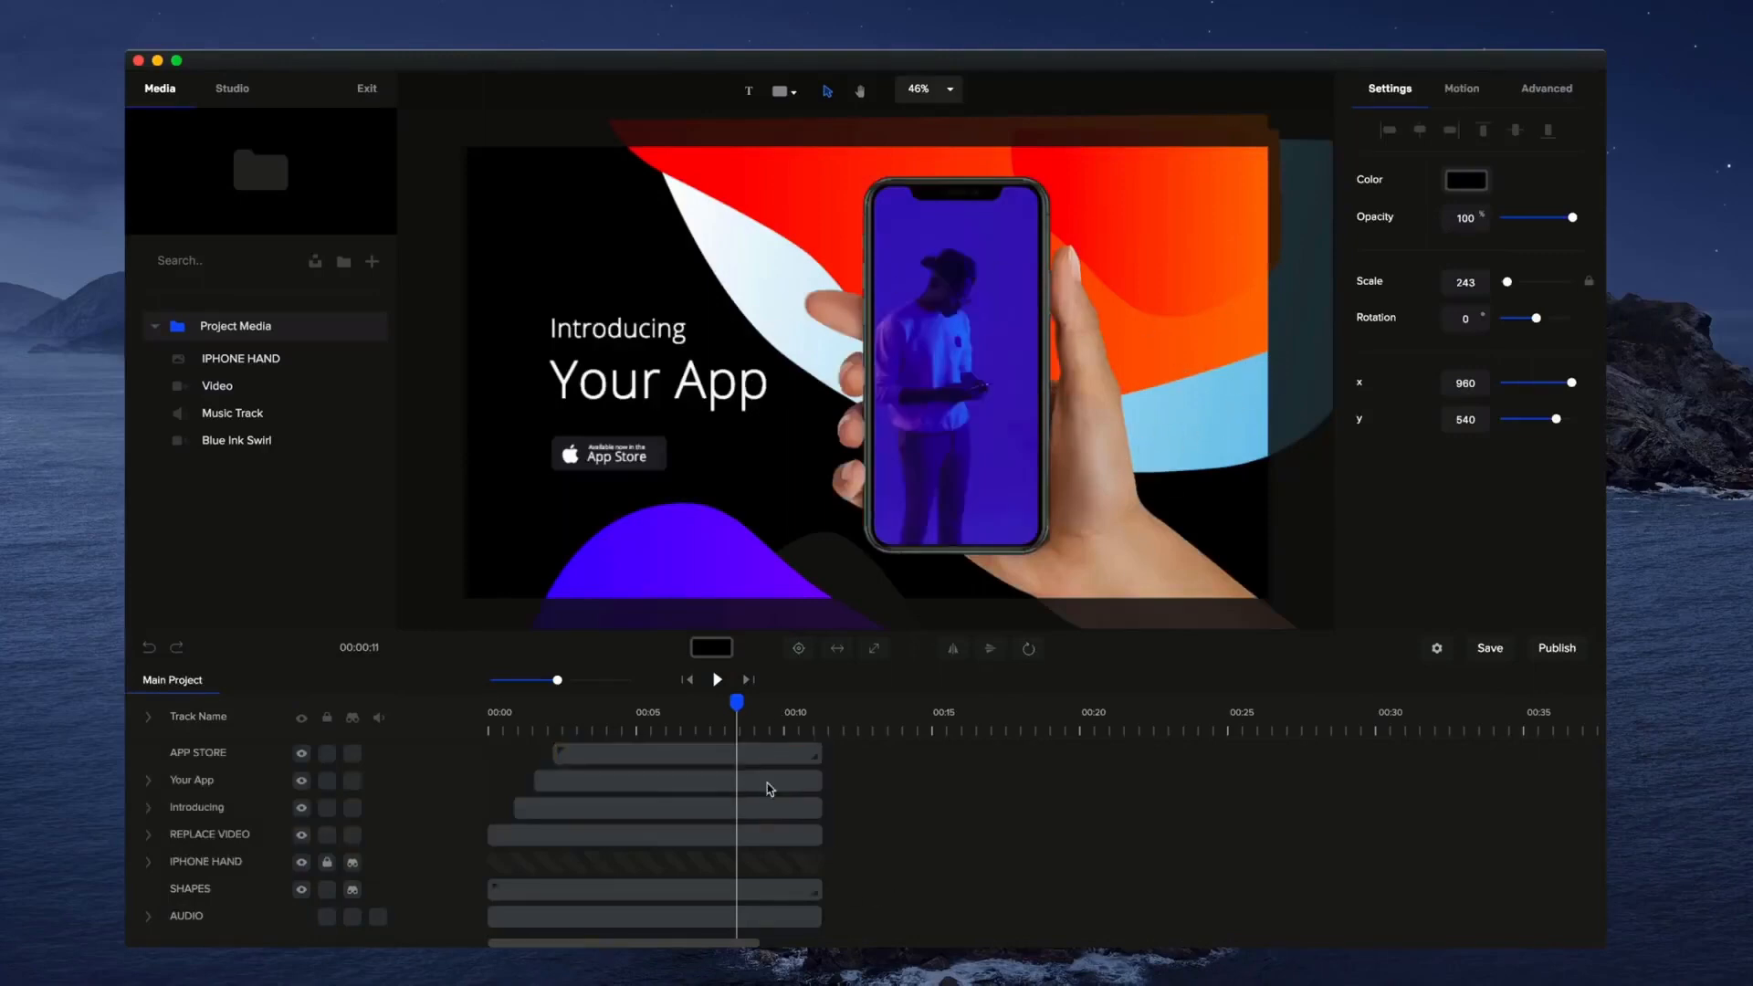
Lock the mask of the REPLACE VIDEO track and select the video inside the phone frame.
{"action": "left_click", "coordinate": [995, 451]}
{"action": "double_click", "coordinate": [995, 451]}
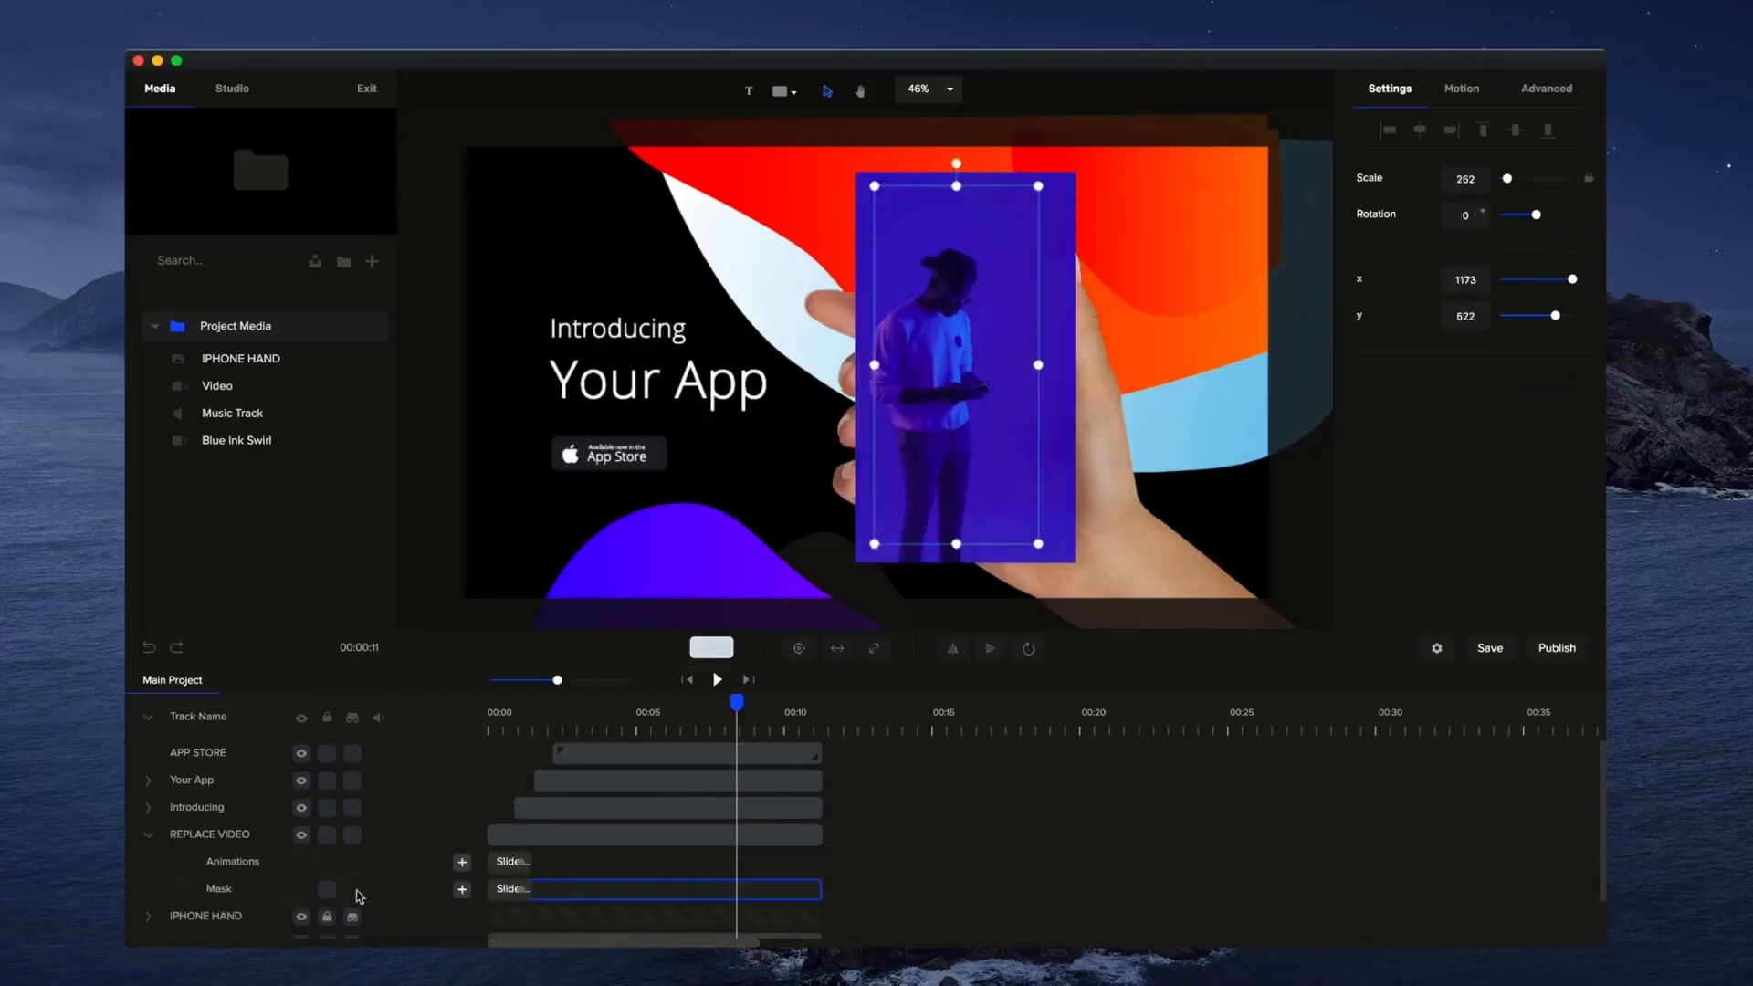
{"action": "left_click", "coordinate": [326, 896]}
{"action": "left_click", "coordinate": [1023, 429]}
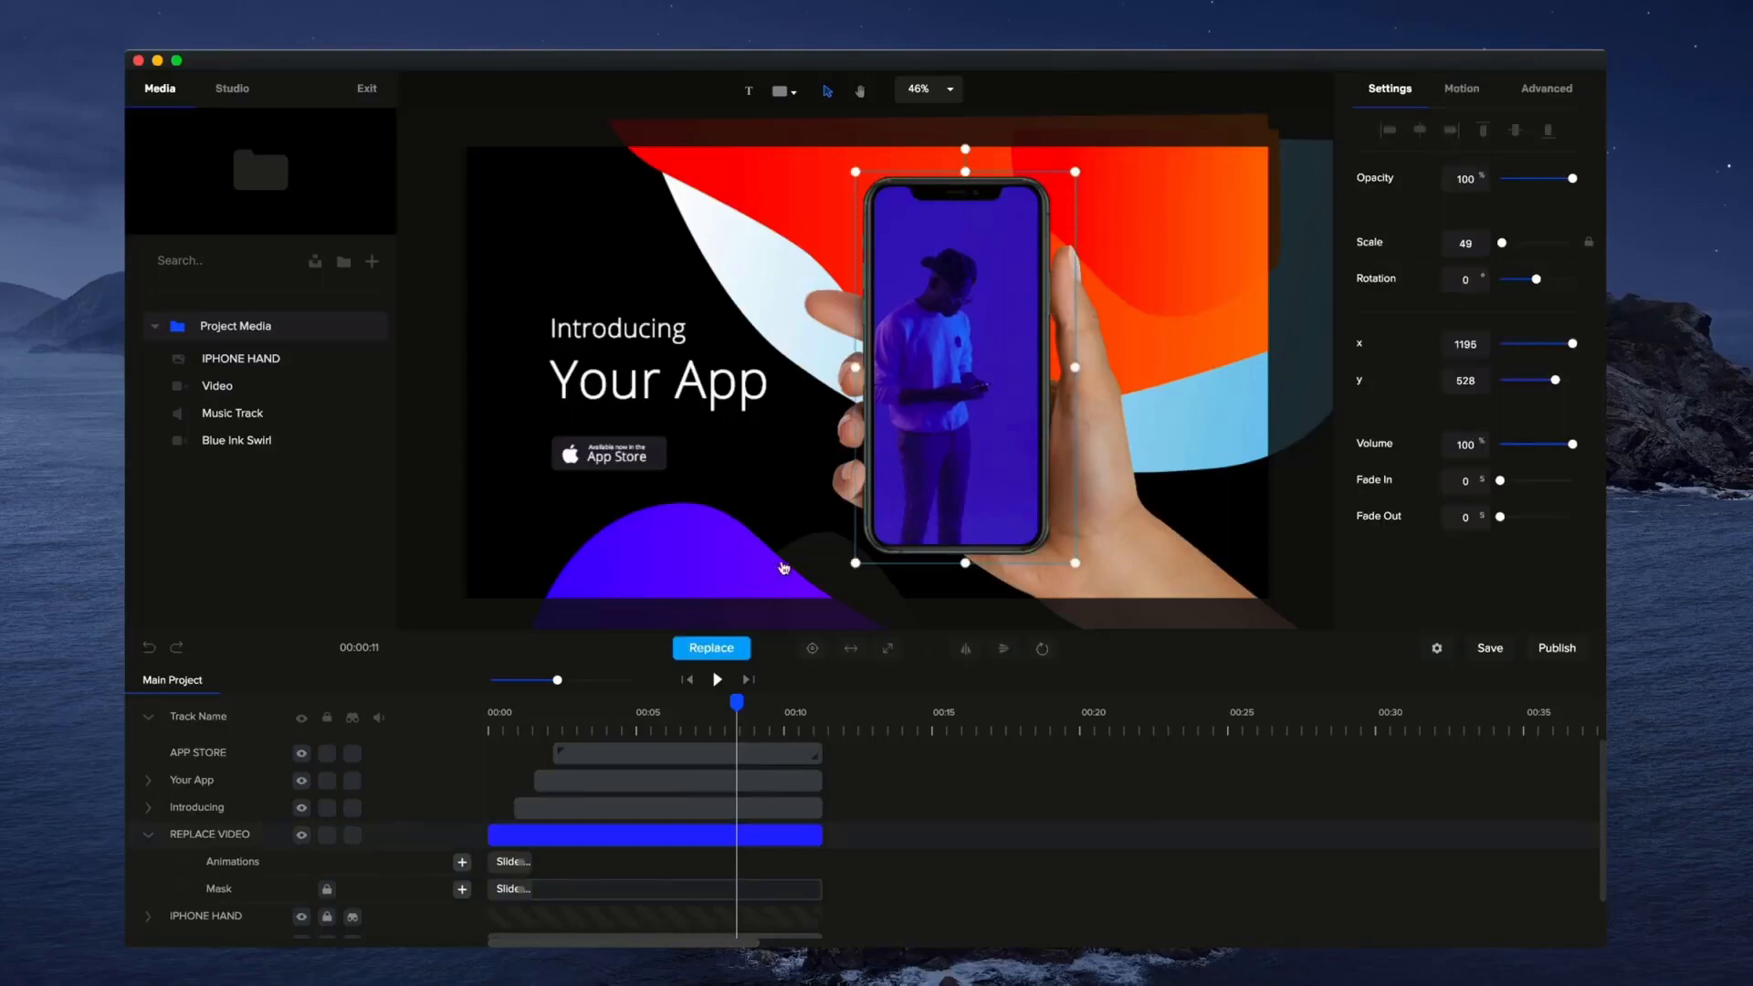
Shift the video slightly left inside the phone frame and replace it with the Blue Ink Swirl clip.
{"action": "mouse_move", "coordinate": [1018, 391]}
{"action": "left_mouse_down"}
{"action": "mouse_move", "coordinate": [951, 390]}
{"action": "mouse_move", "coordinate": [1004, 392]}
{"action": "left_mouse_up"}
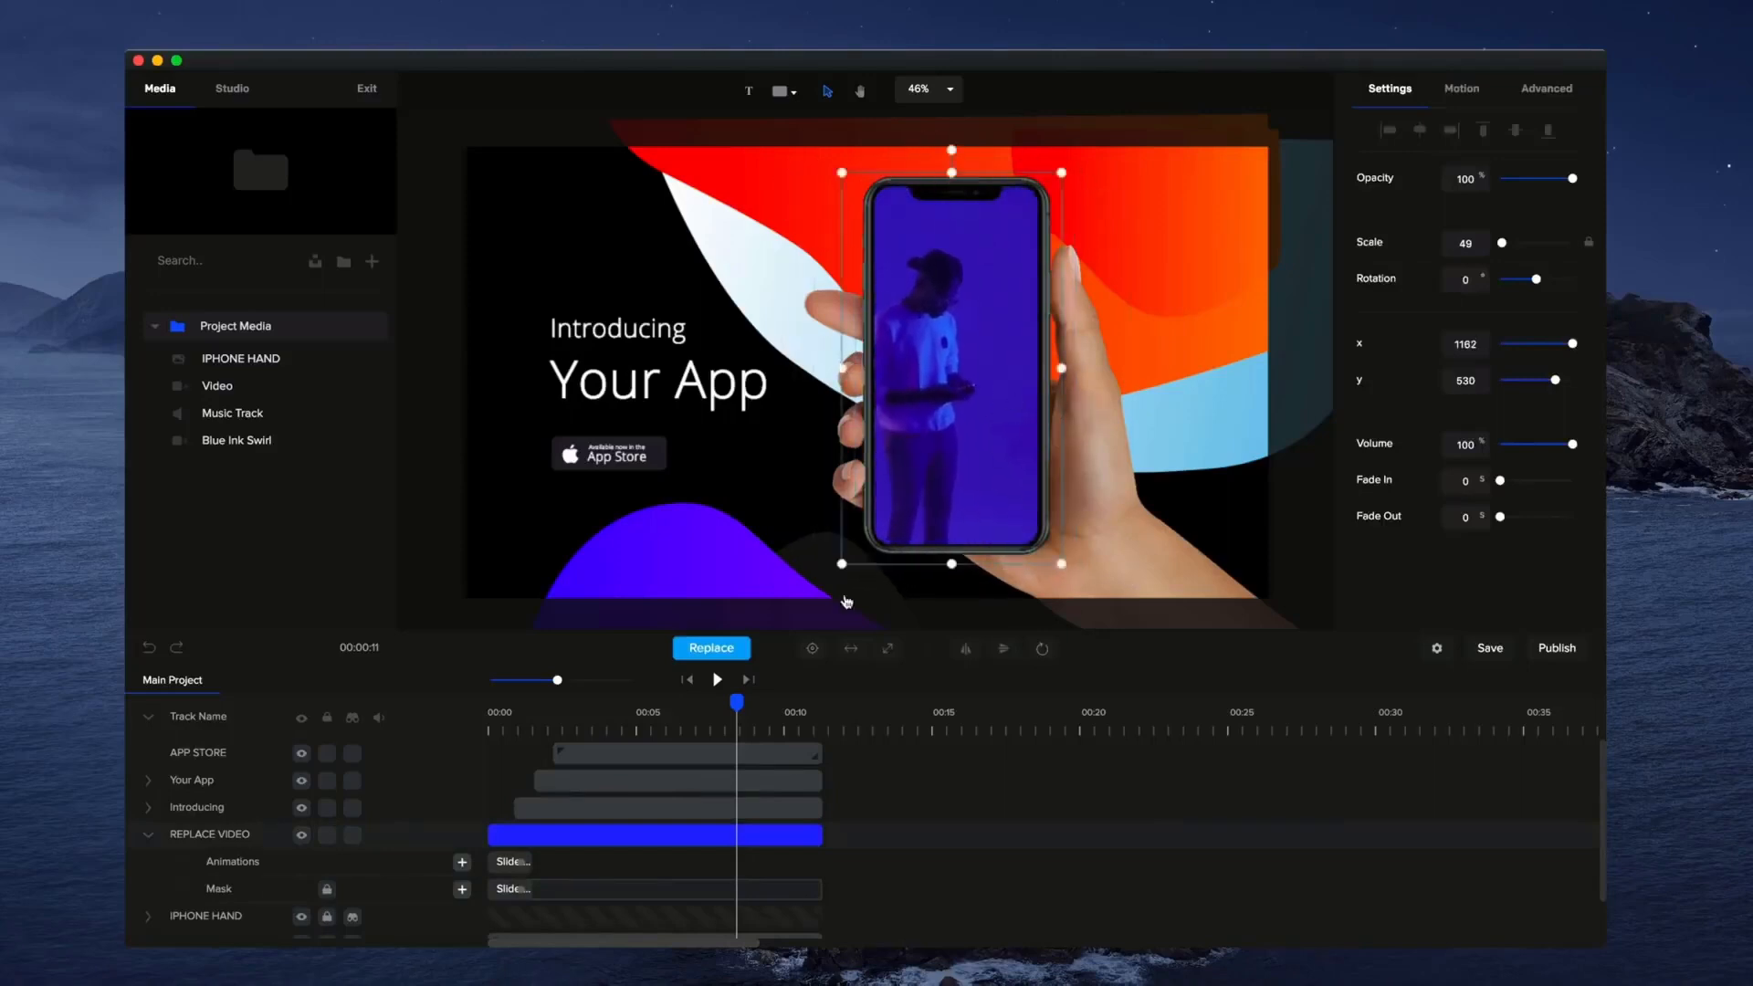
{"action": "left_click", "coordinate": [728, 650]}
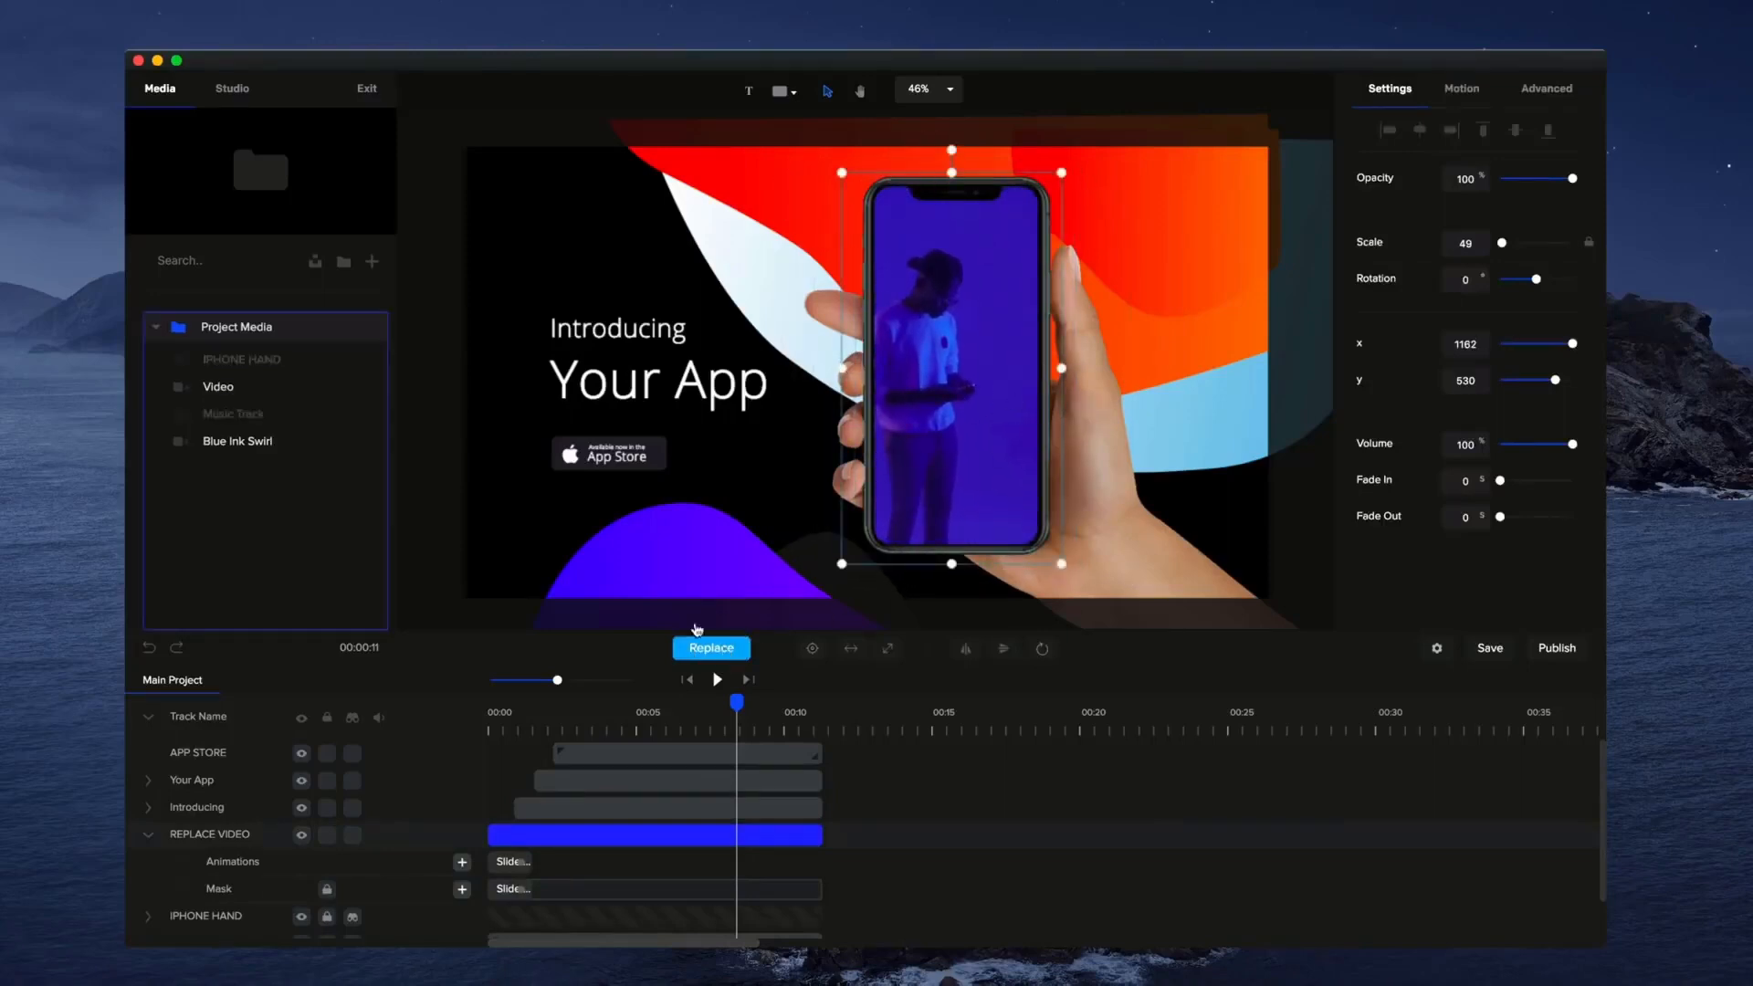
{"action": "left_click", "coordinate": [234, 446]}
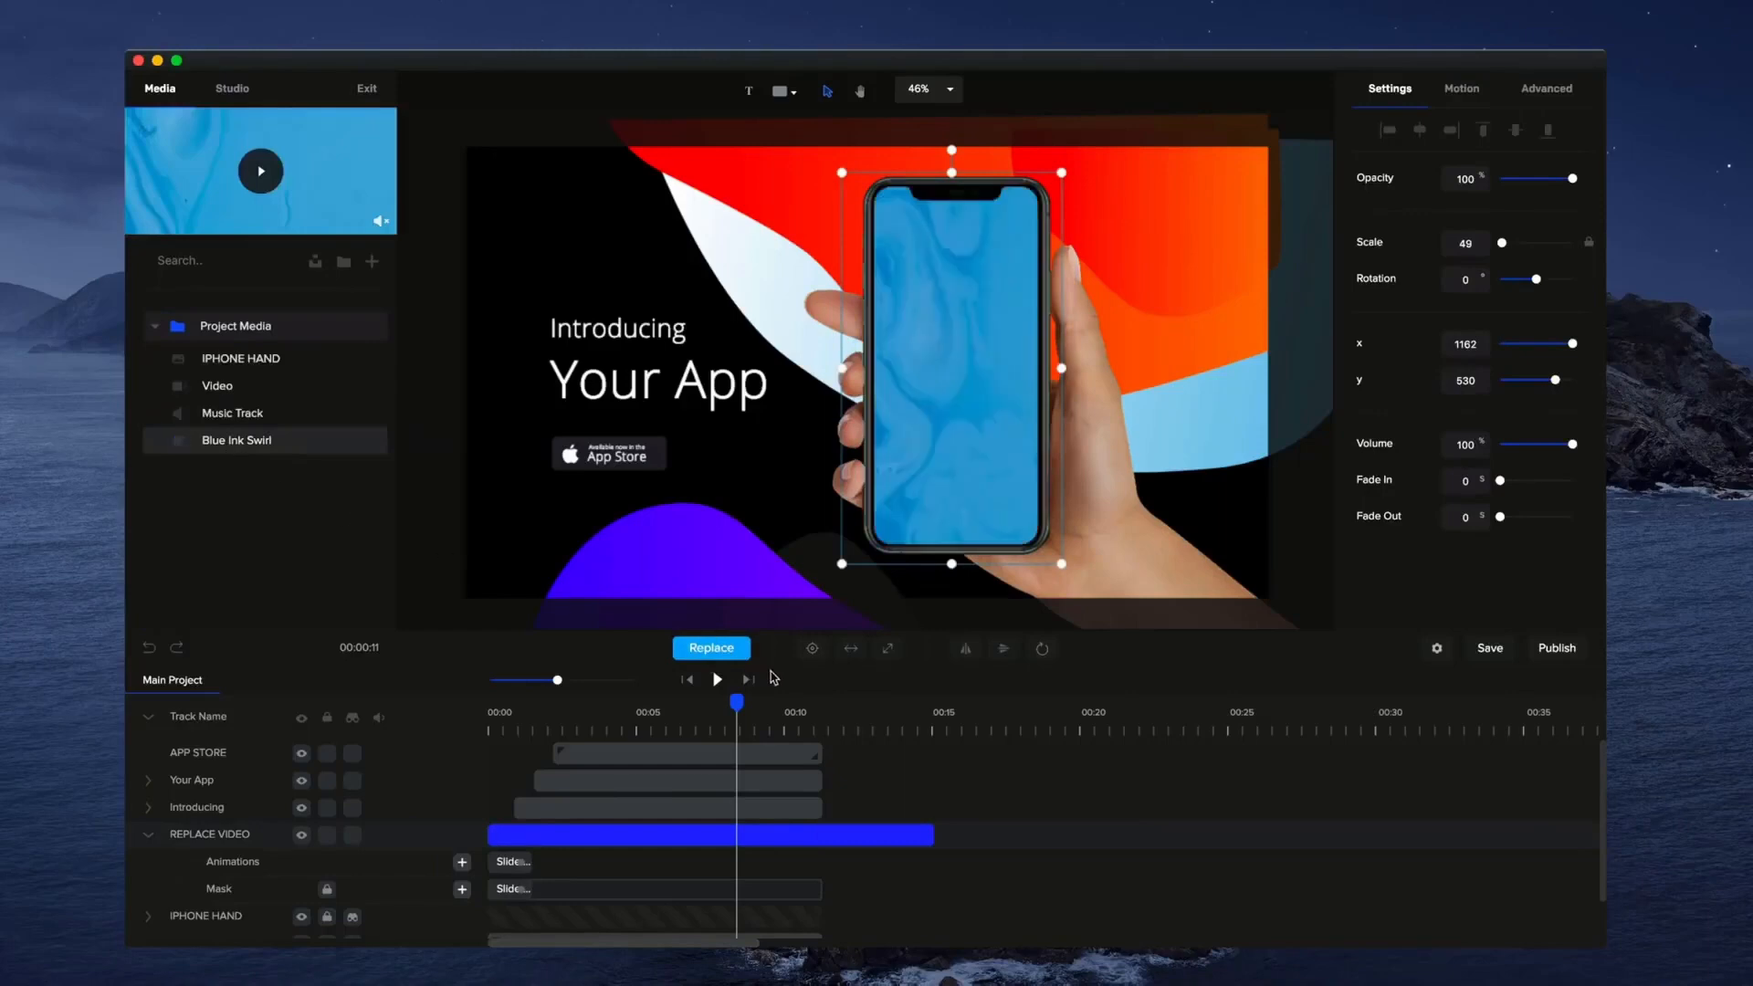
Preview the project from the beginning with the replaced phone video, and pause it.
{"action": "left_click", "coordinate": [687, 679]}
{"action": "left_click", "coordinate": [716, 679]}
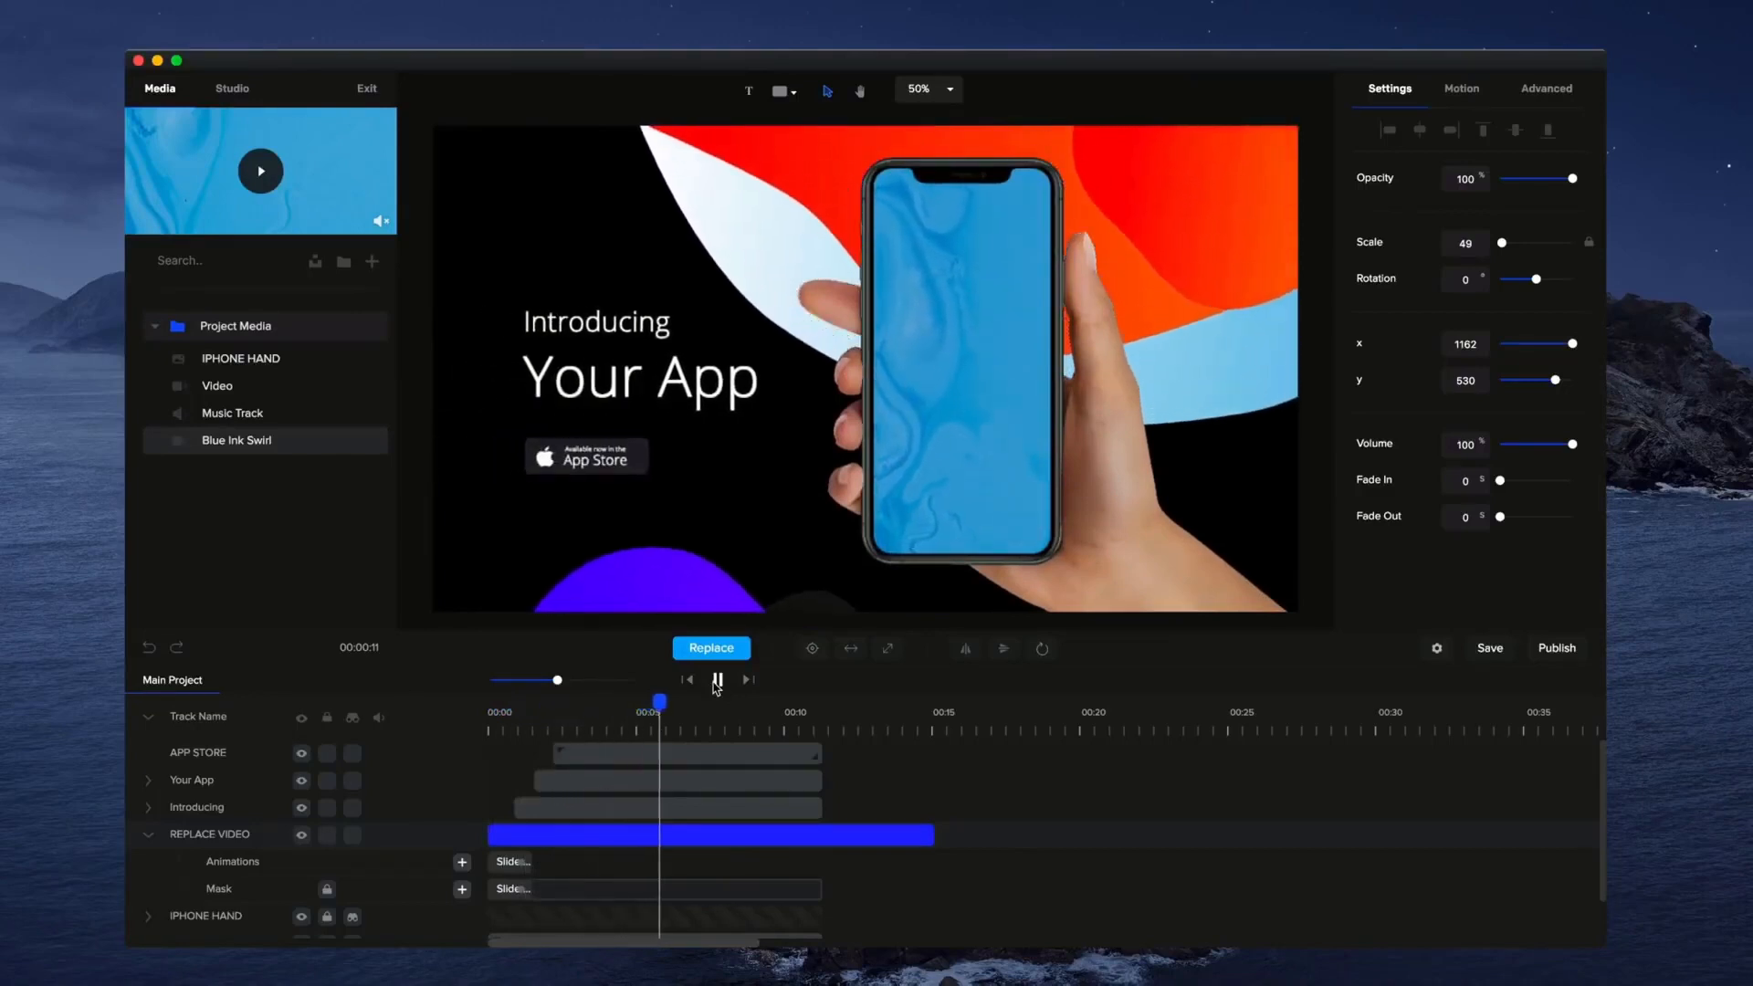
{"action": "left_click", "coordinate": [716, 680]}
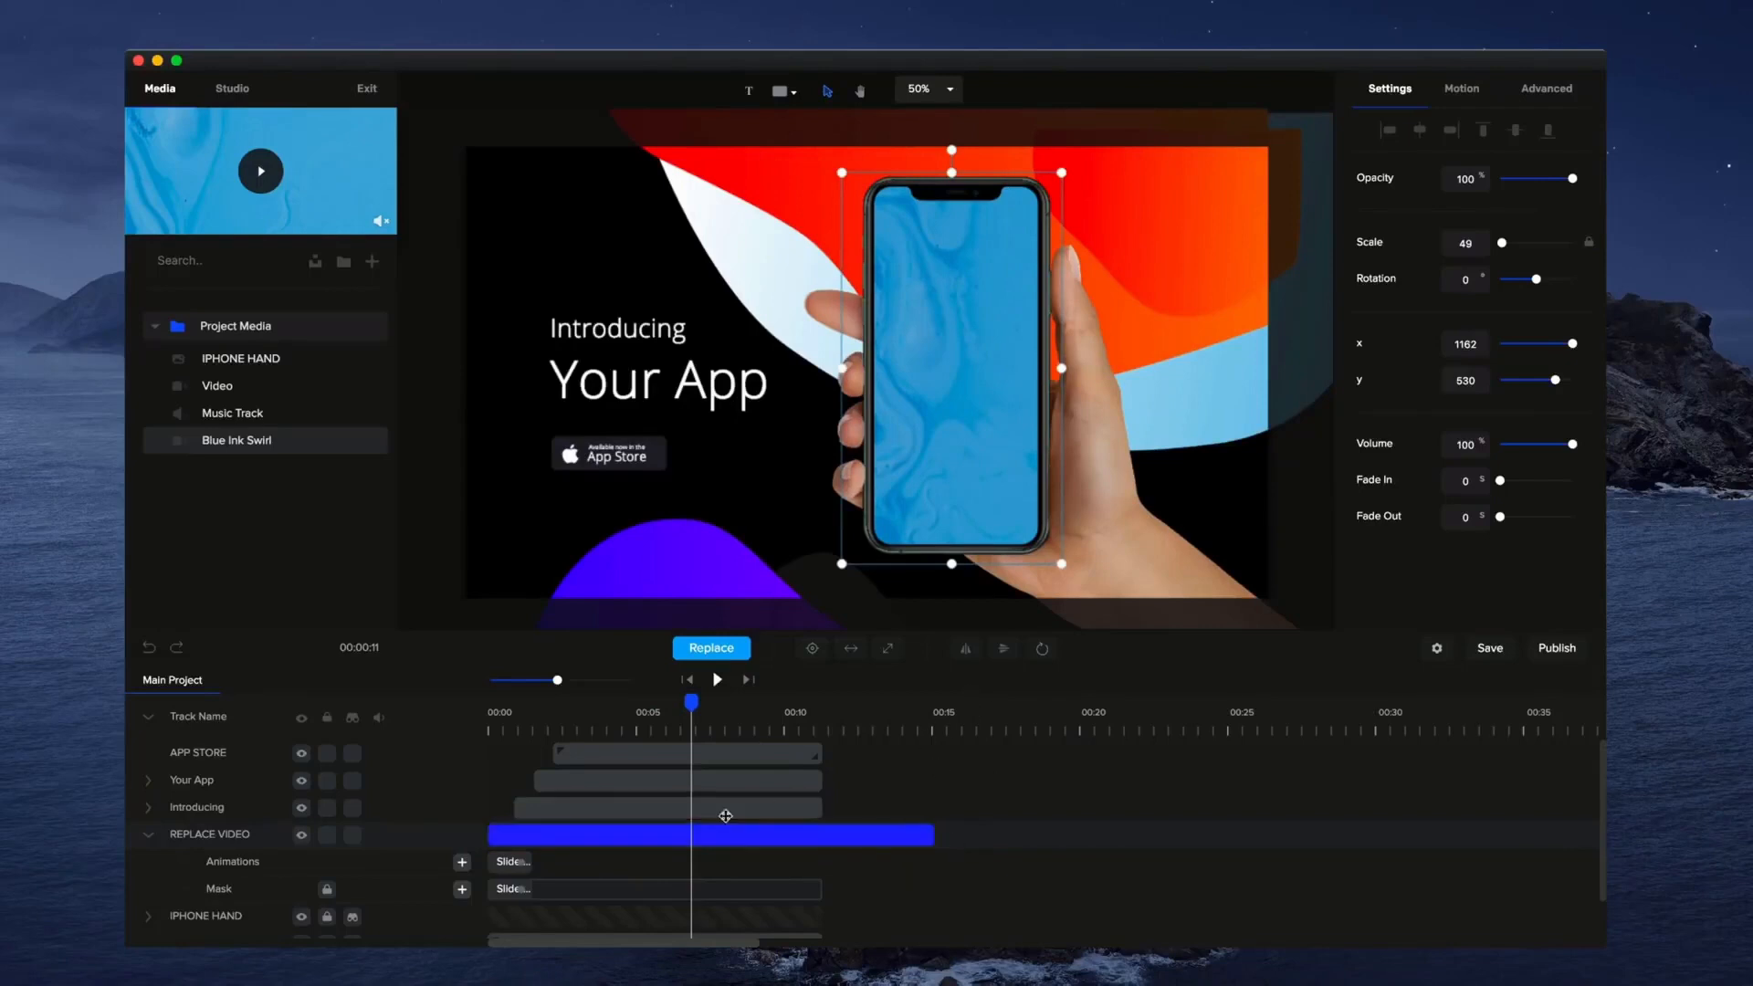
Extend the Introducing and Your App text tracks to match the 15-second end of the REPLACE VIDEO track.
{"action": "left_click_drag", "start_coordinate": [824, 807], "coordinate": [933, 807]}
{"action": "left_click_drag", "start_coordinate": [824, 780], "coordinate": [933, 780]}
{"action": "left_click", "coordinate": [909, 778]}
{"action": "left_click", "coordinate": [888, 714]}
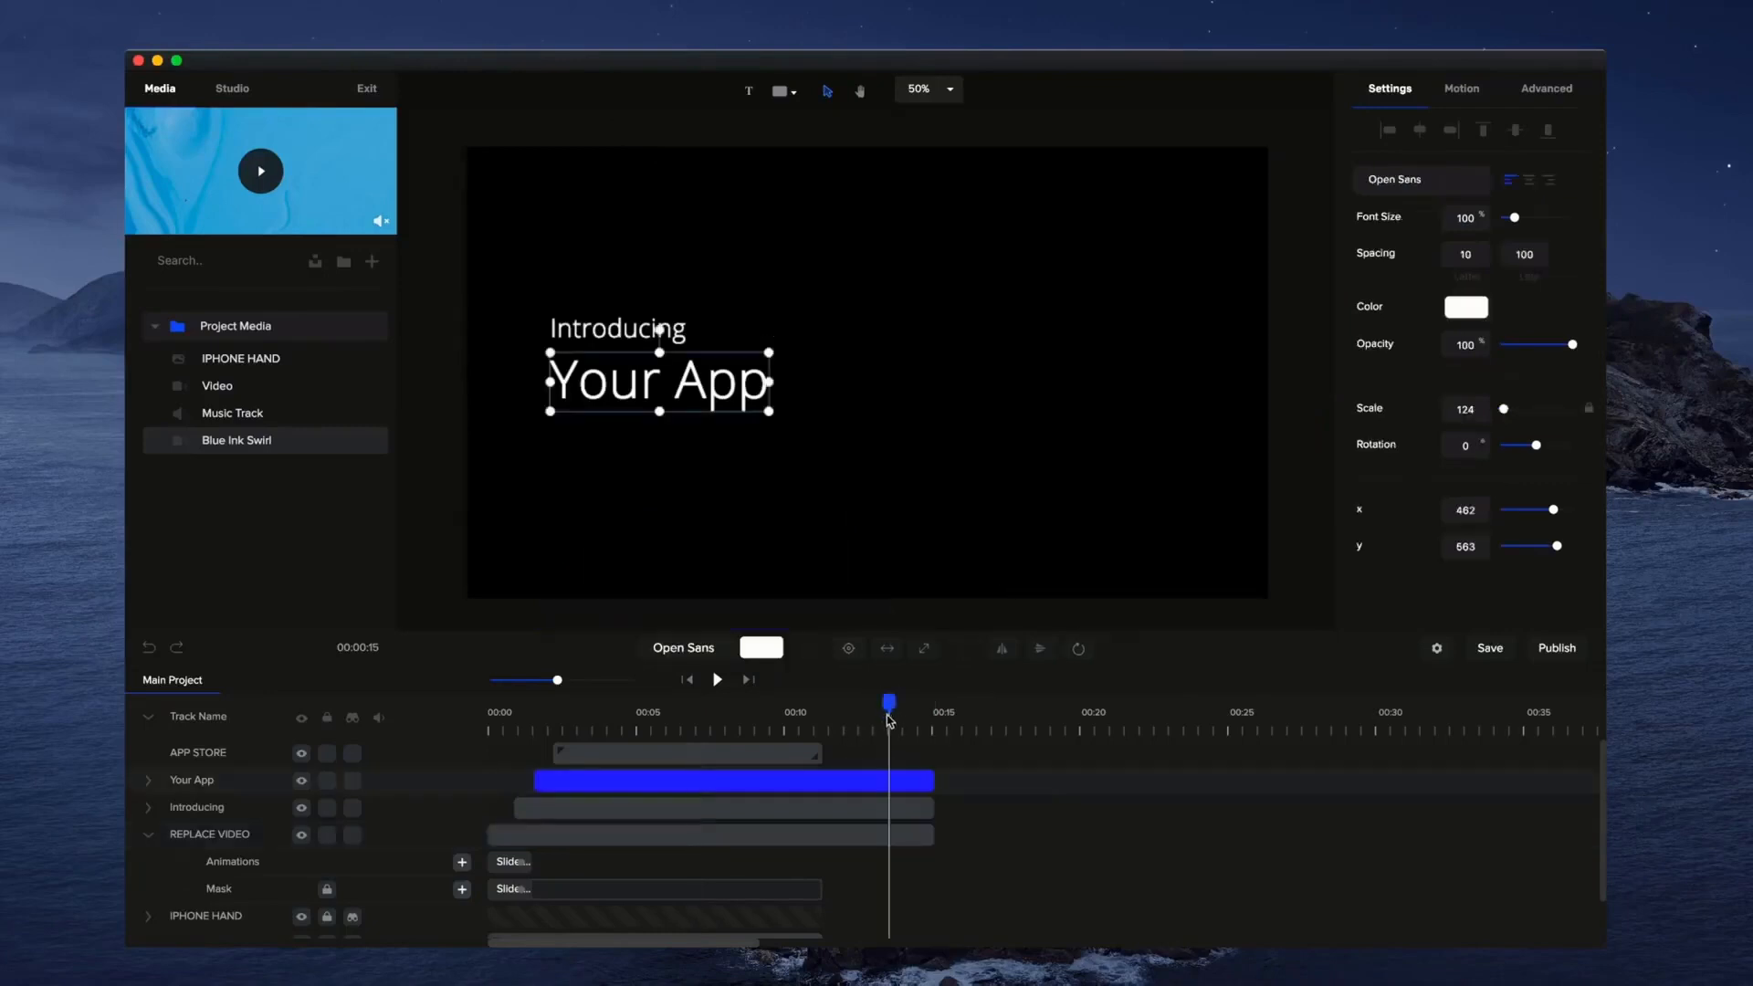
{"action": "left_click_drag", "start_coordinate": [886, 706], "coordinate": [856, 703]}
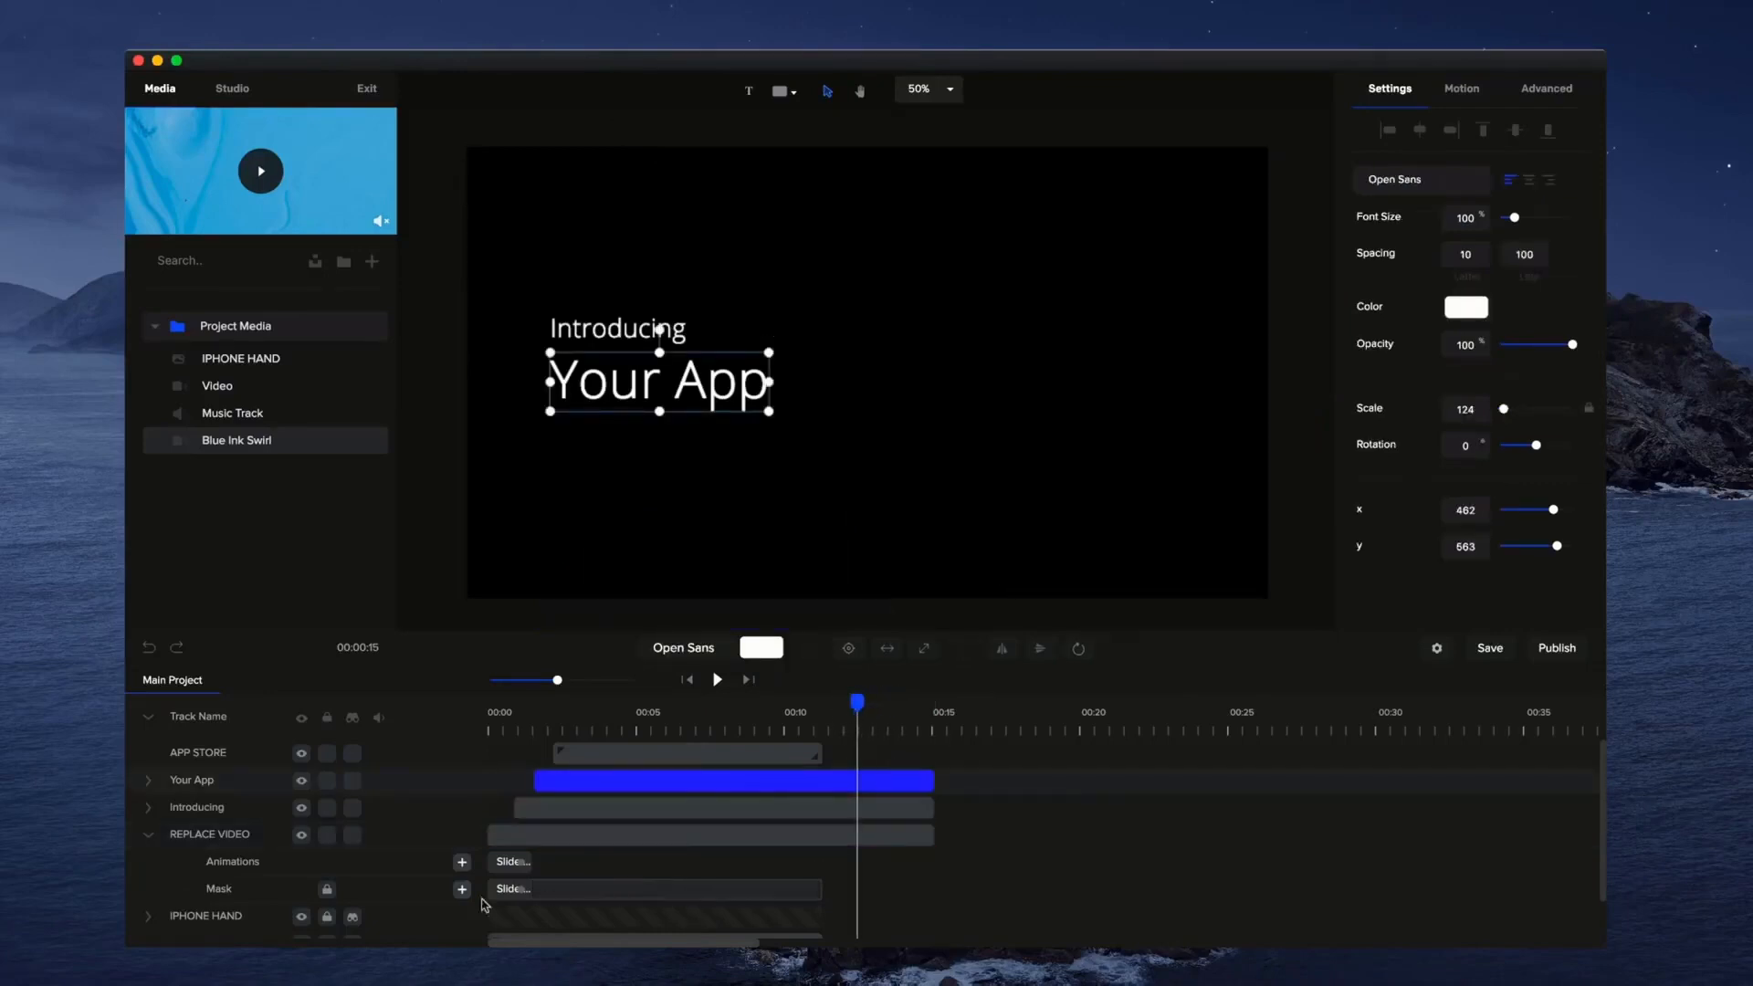
Unlock the REPLACE VIDEO track's mask and match its length to the full 15-second clip.
{"action": "left_click", "coordinate": [325, 890]}
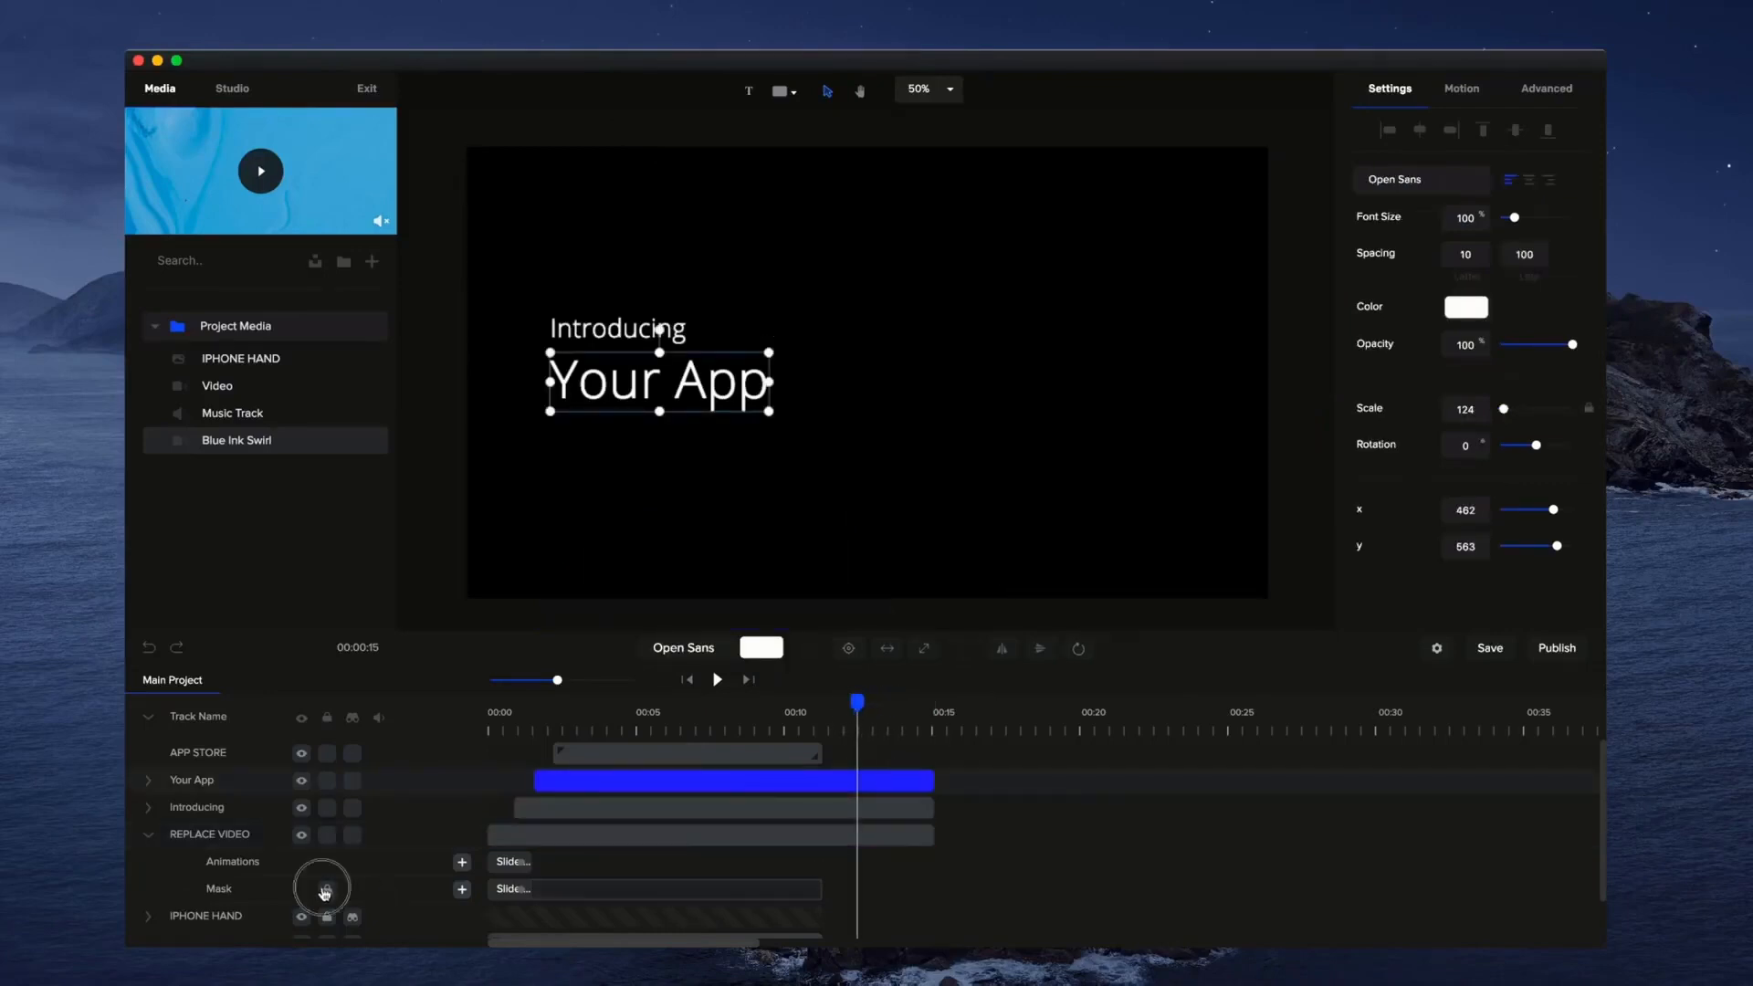
{"action": "left_click", "coordinate": [931, 833]}
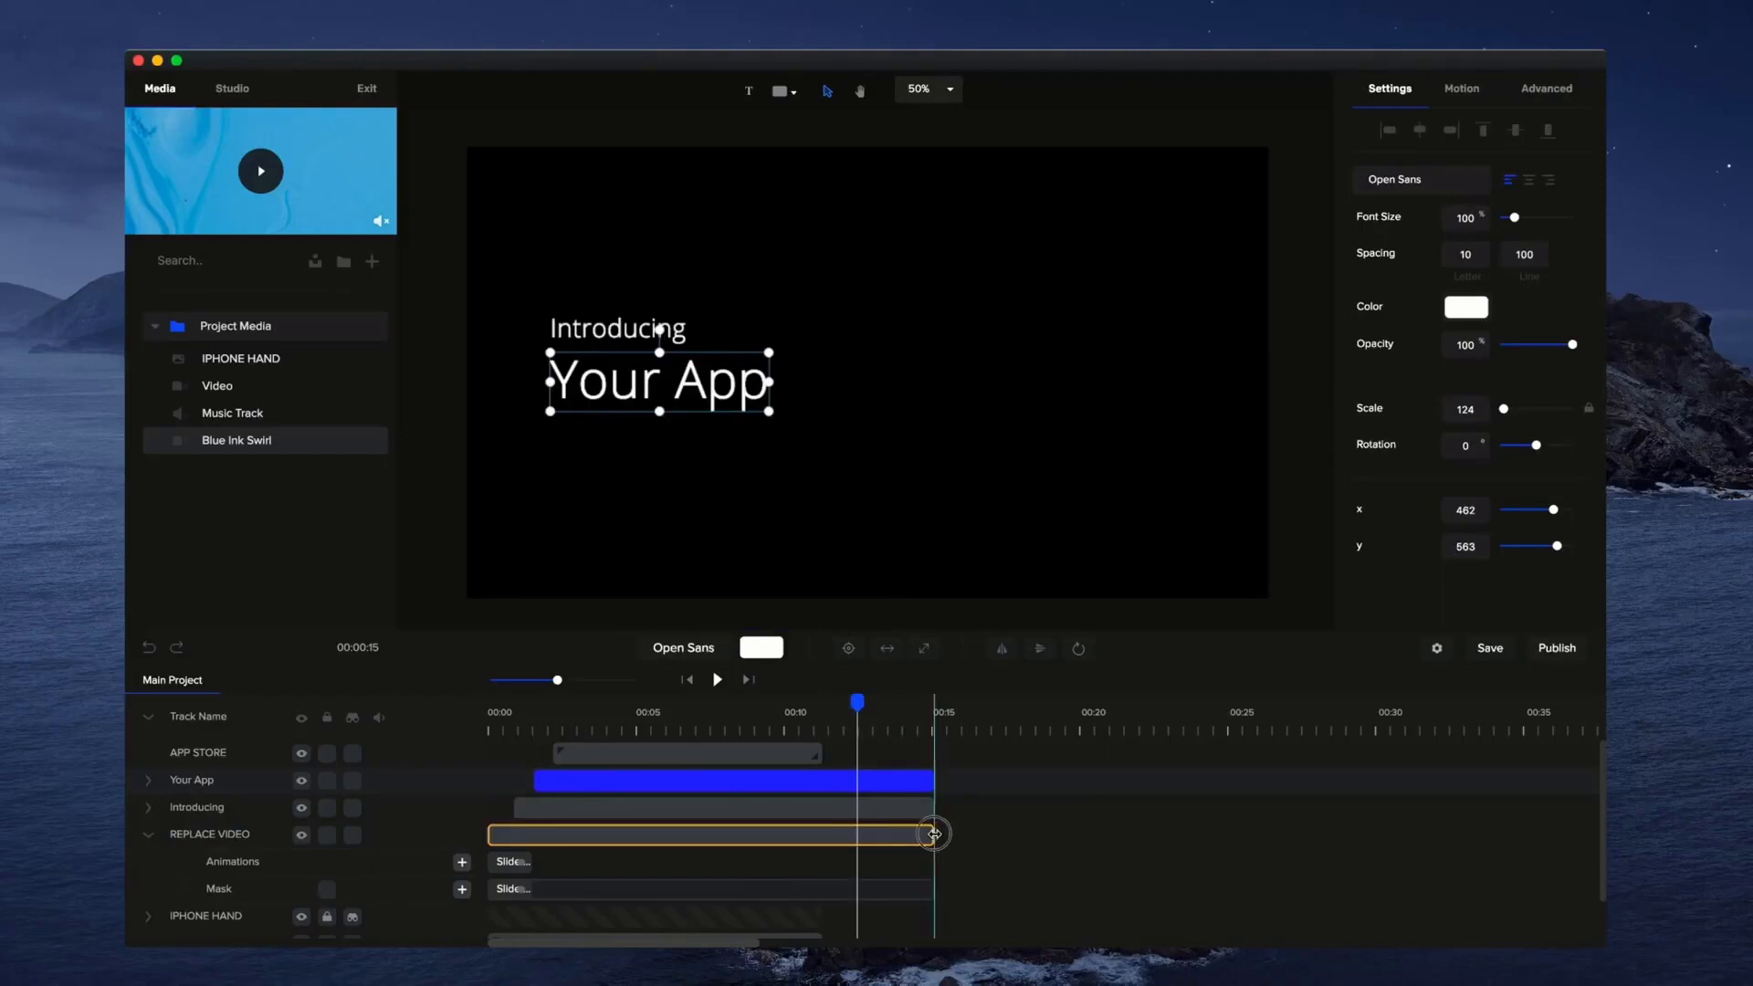
{"action": "left_click", "coordinate": [866, 714]}
{"action": "left_click", "coordinate": [867, 705]}
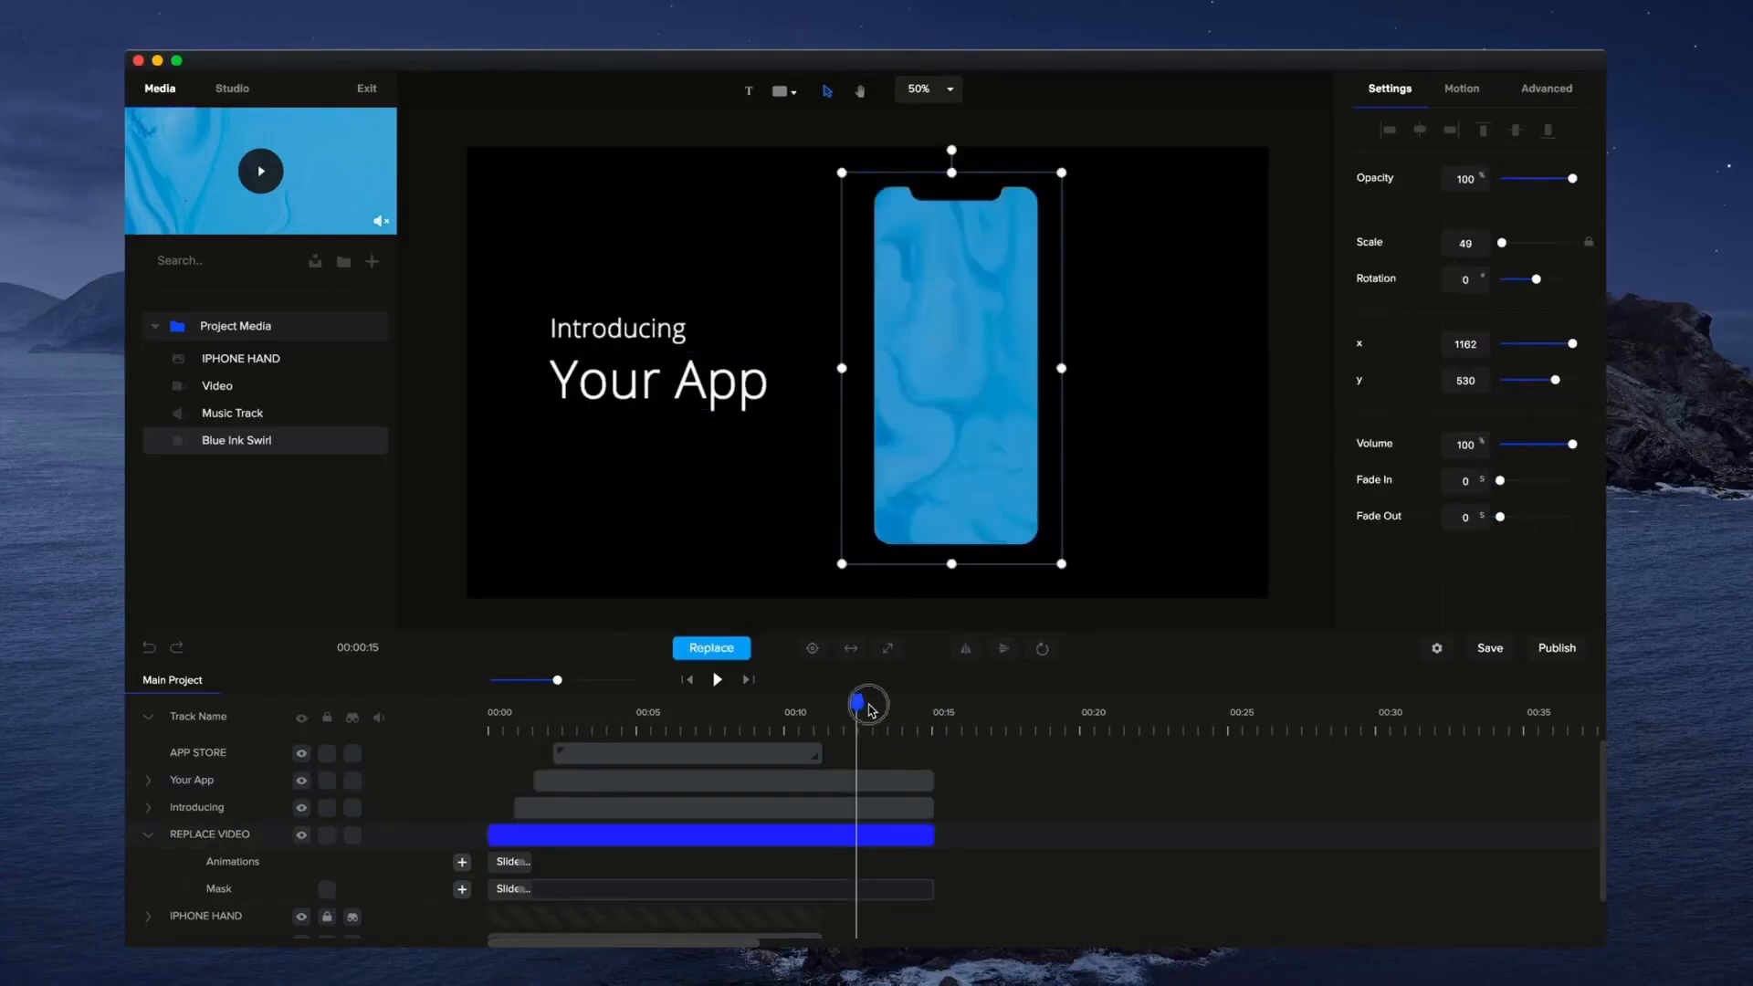
Extend the AUDIO track and the unlocked IPHONE HAND track to the 15-second end of the video.
{"action": "scroll", "coordinate": [868, 862], "scroll_direction": "down", "scroll_amount": 2}
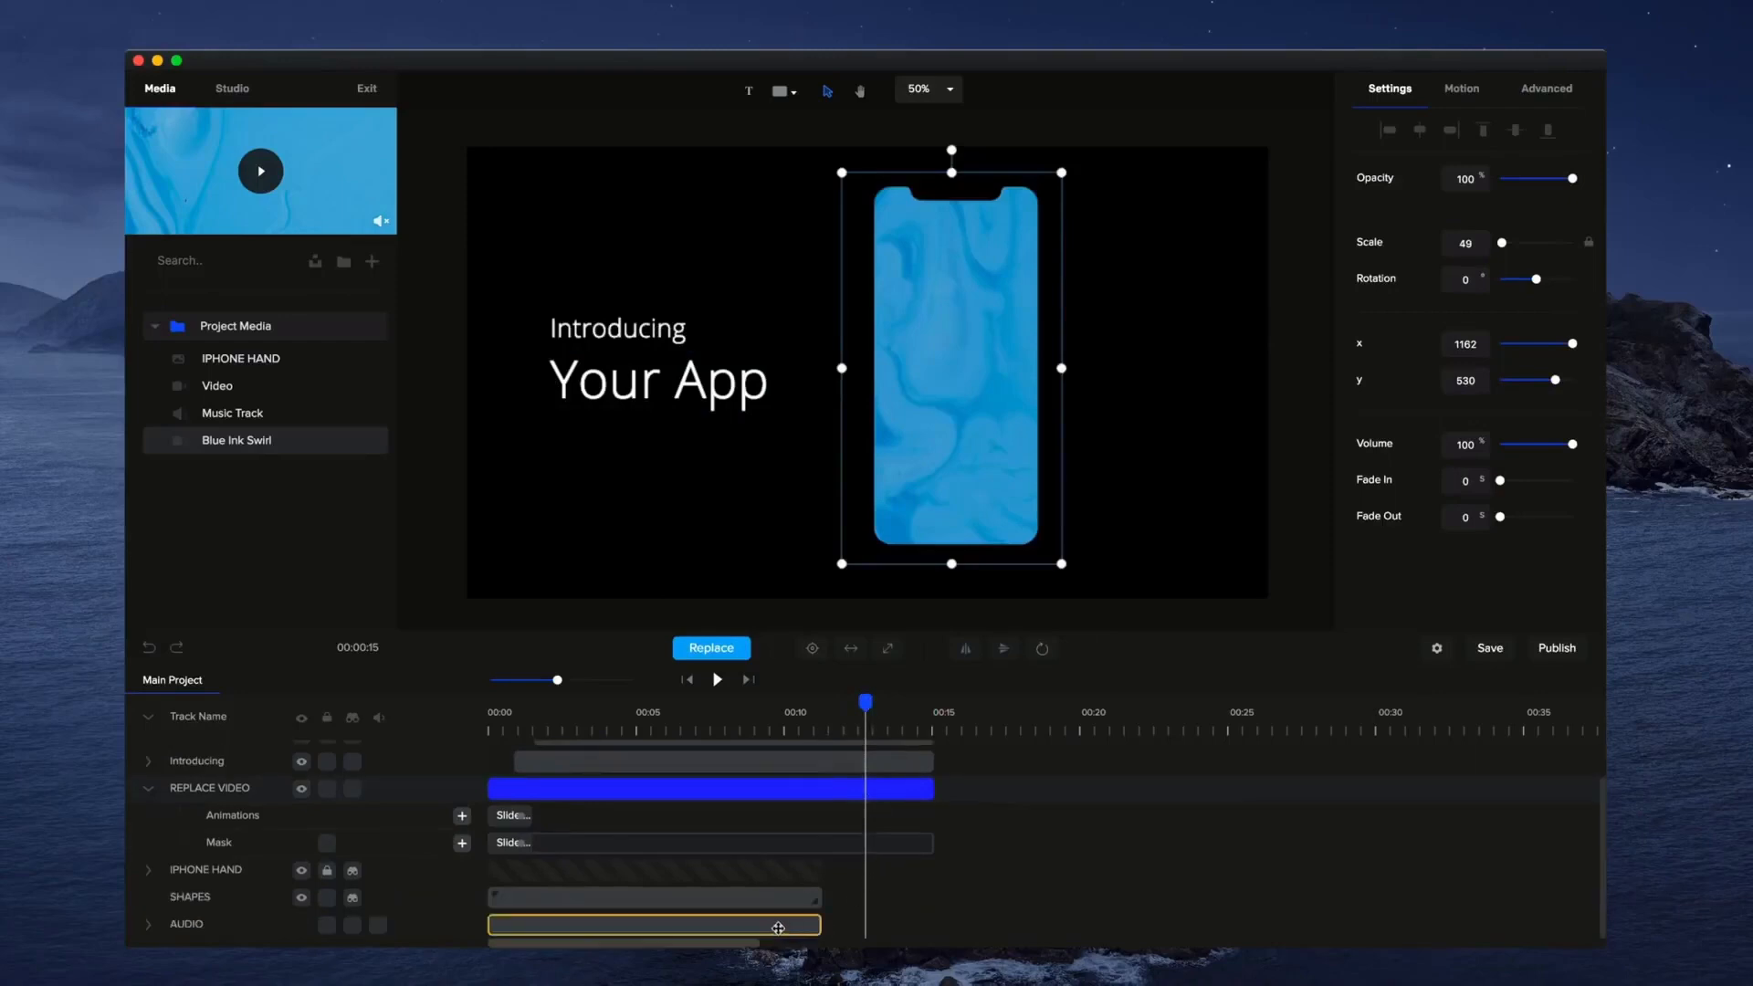
{"action": "left_click_drag", "start_coordinate": [822, 921], "coordinate": [933, 922]}
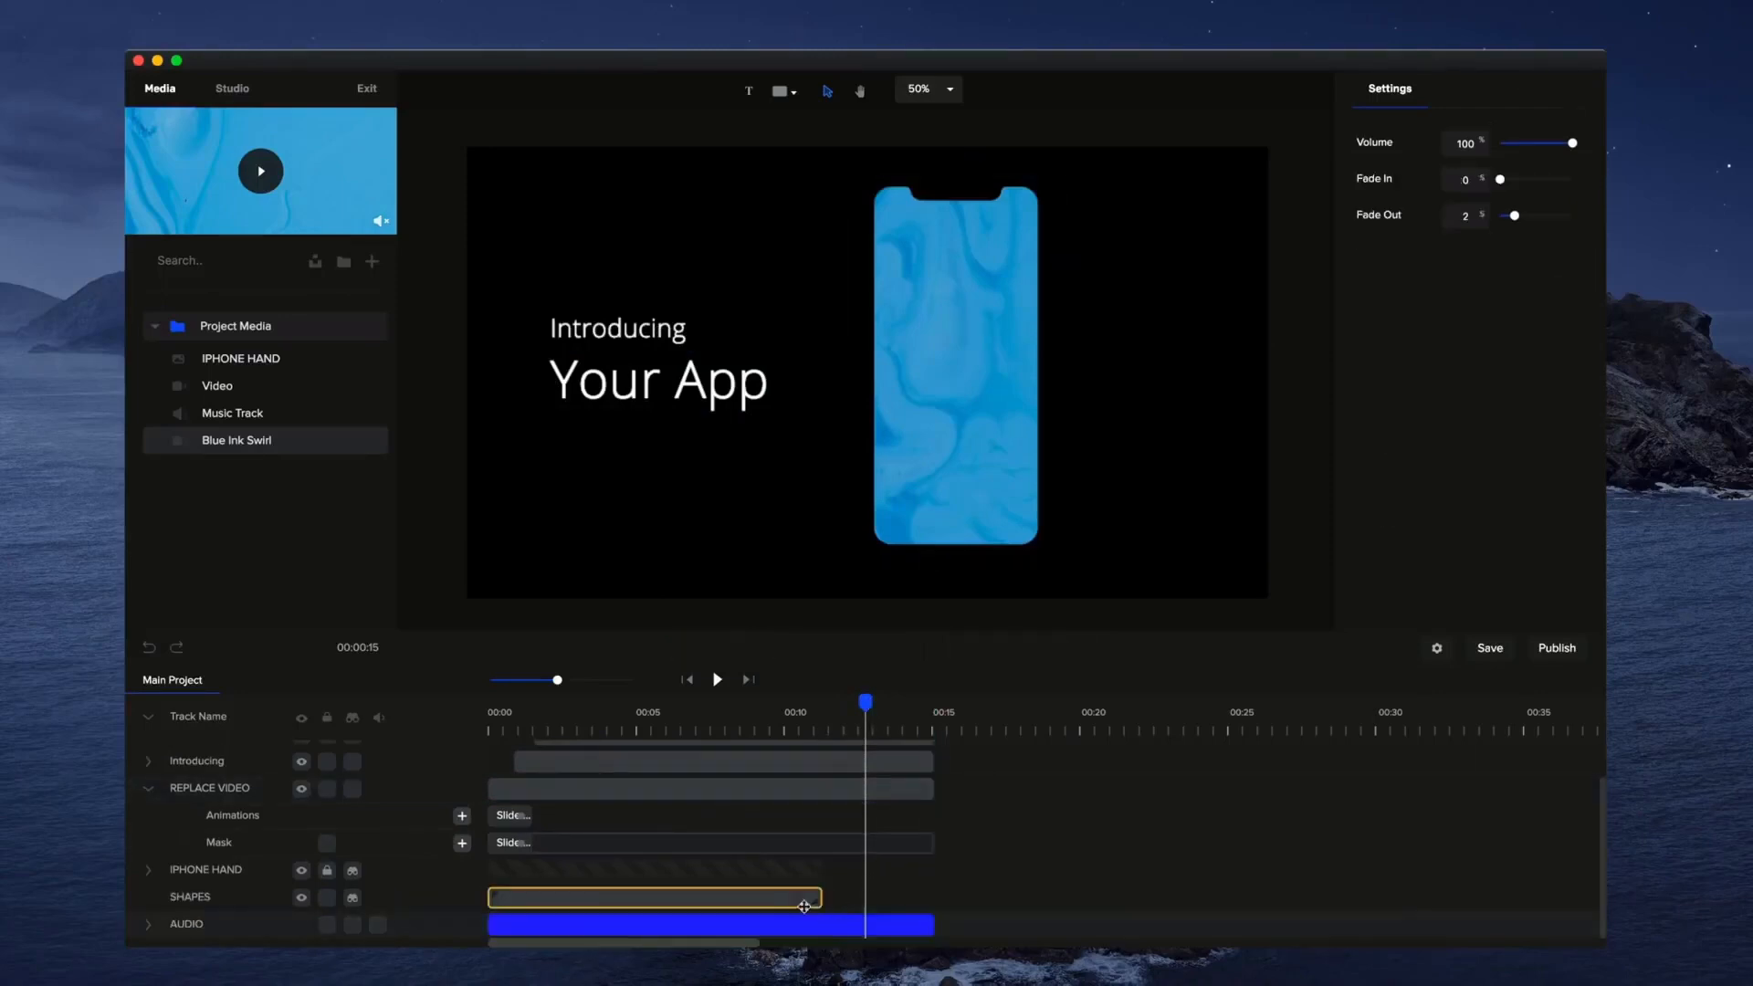
{"action": "left_click", "coordinate": [327, 870]}
{"action": "left_click_drag", "start_coordinate": [822, 869], "coordinate": [933, 873]}
Open the SHAPES group, turn off Show All Layers, and move the playhead to where its shapes are visible.
{"action": "left_click", "coordinate": [769, 893]}
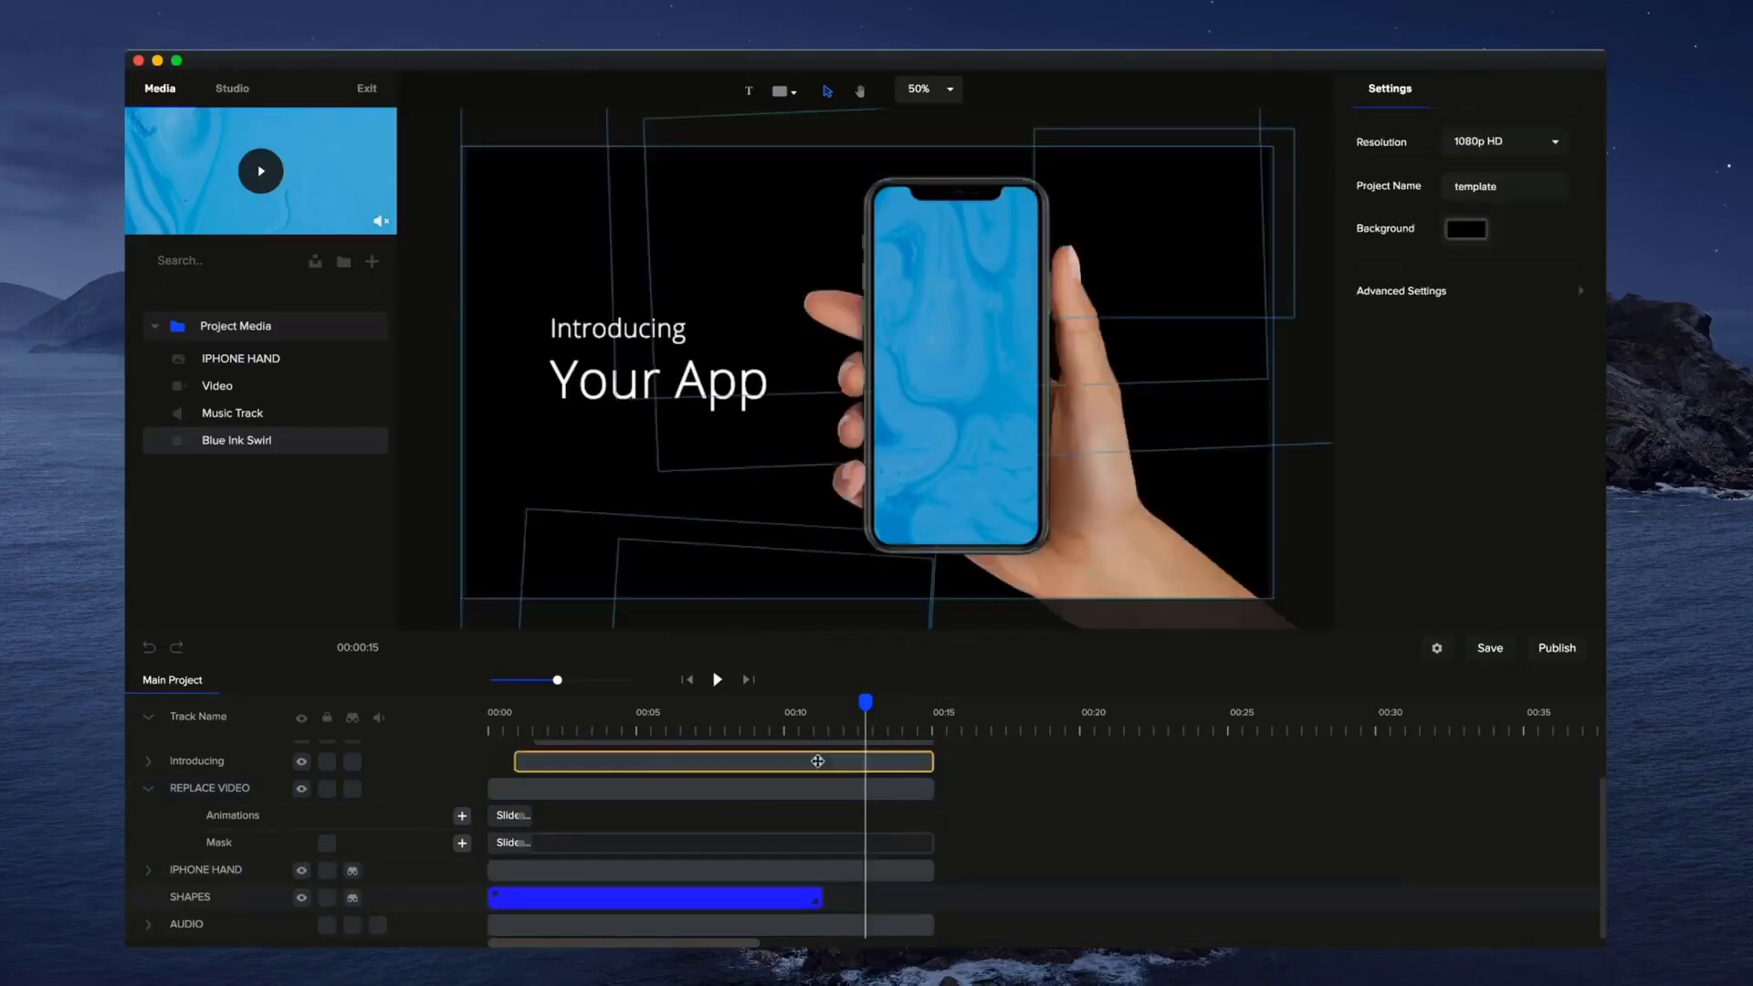
{"action": "left_click_drag", "start_coordinate": [865, 701], "coordinate": [842, 701]}
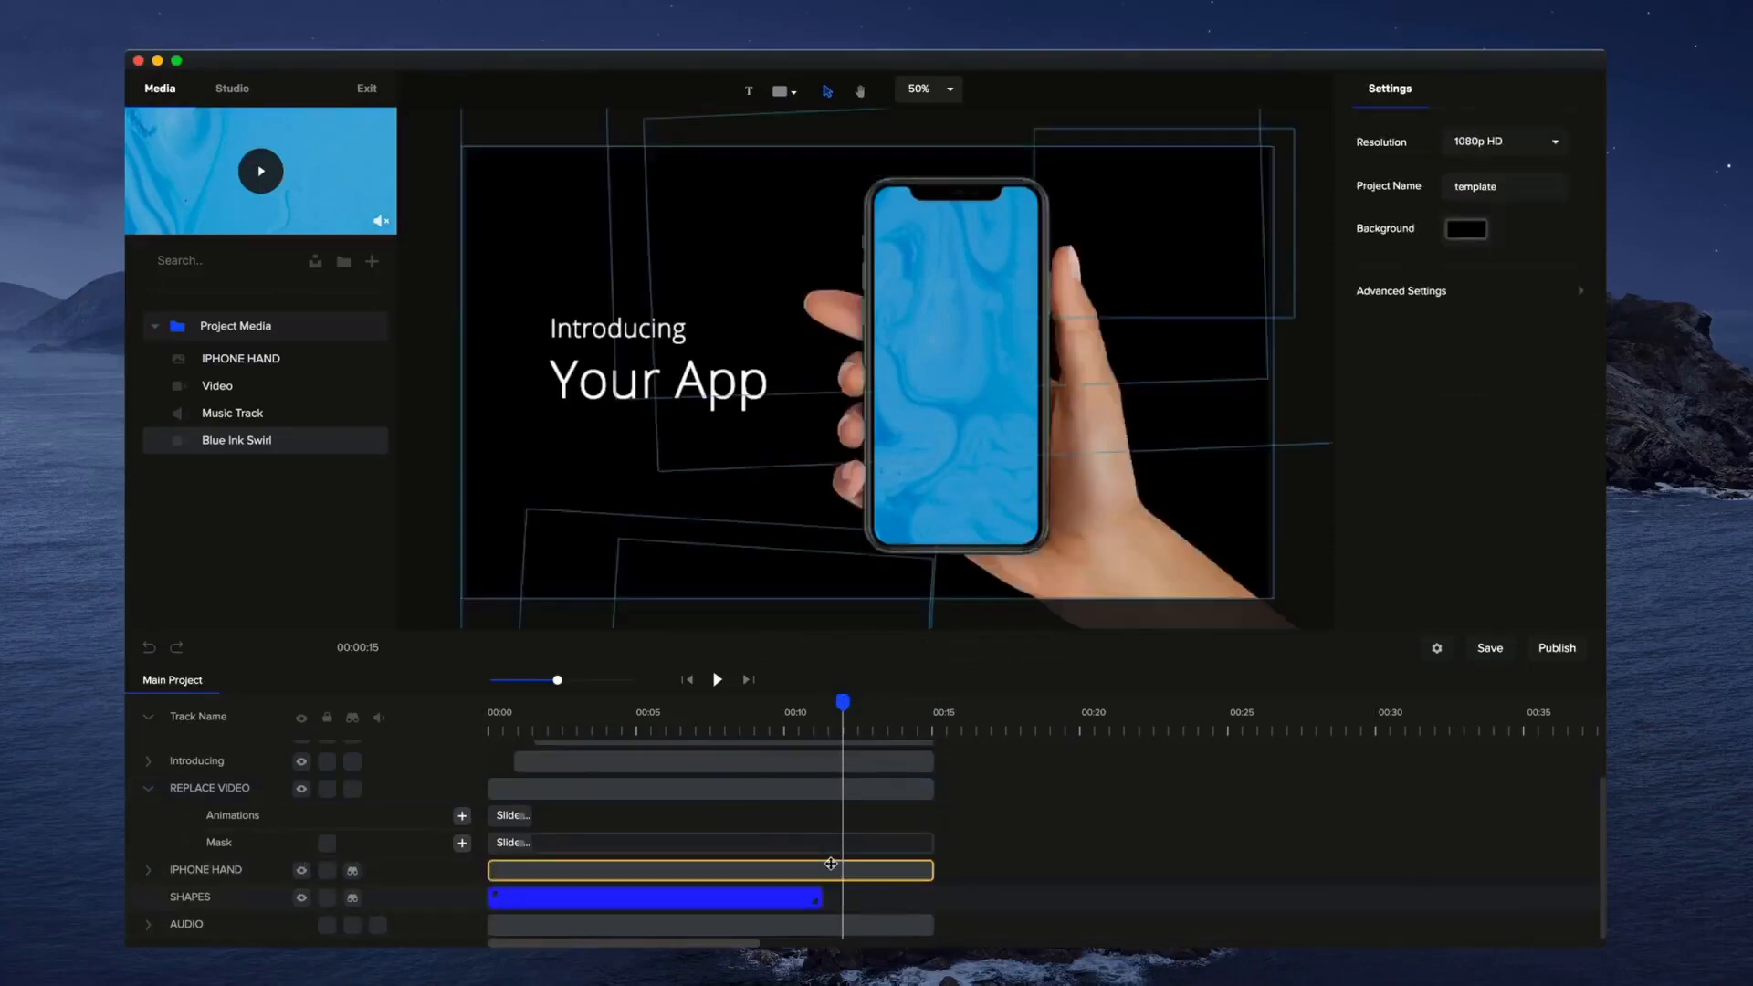
{"action": "left_click", "coordinate": [772, 898]}
{"action": "double_click", "coordinate": [772, 898]}
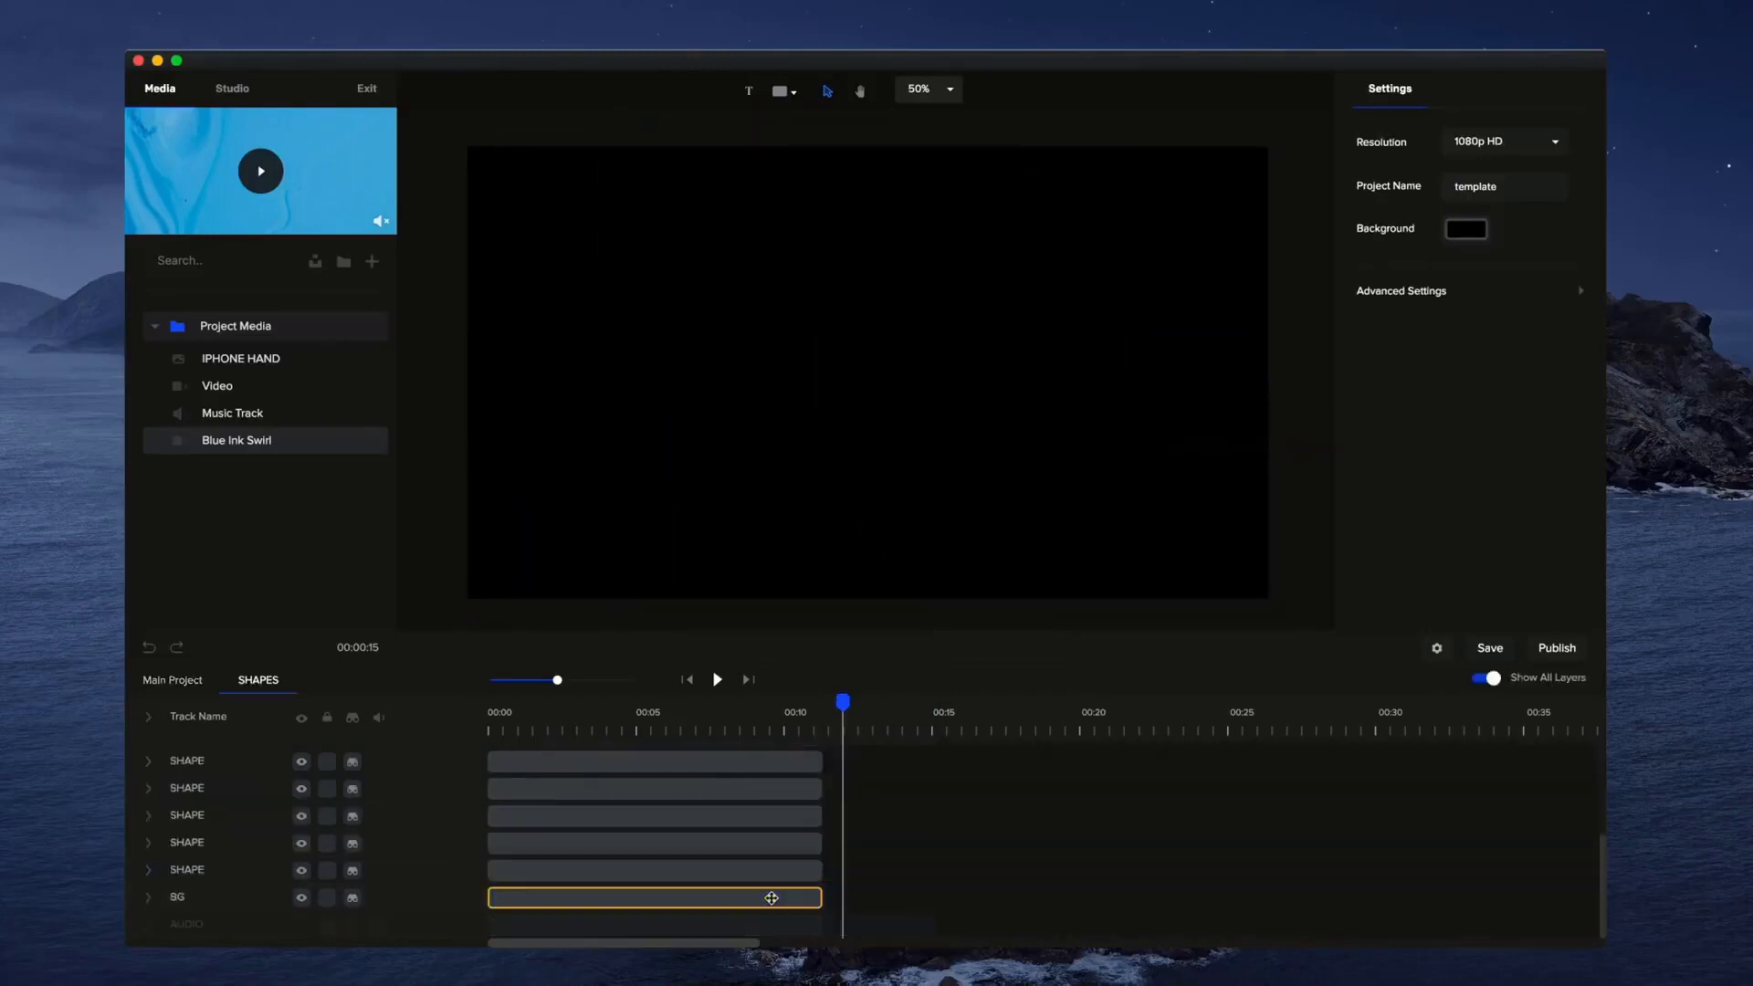
{"action": "left_click", "coordinate": [1494, 682]}
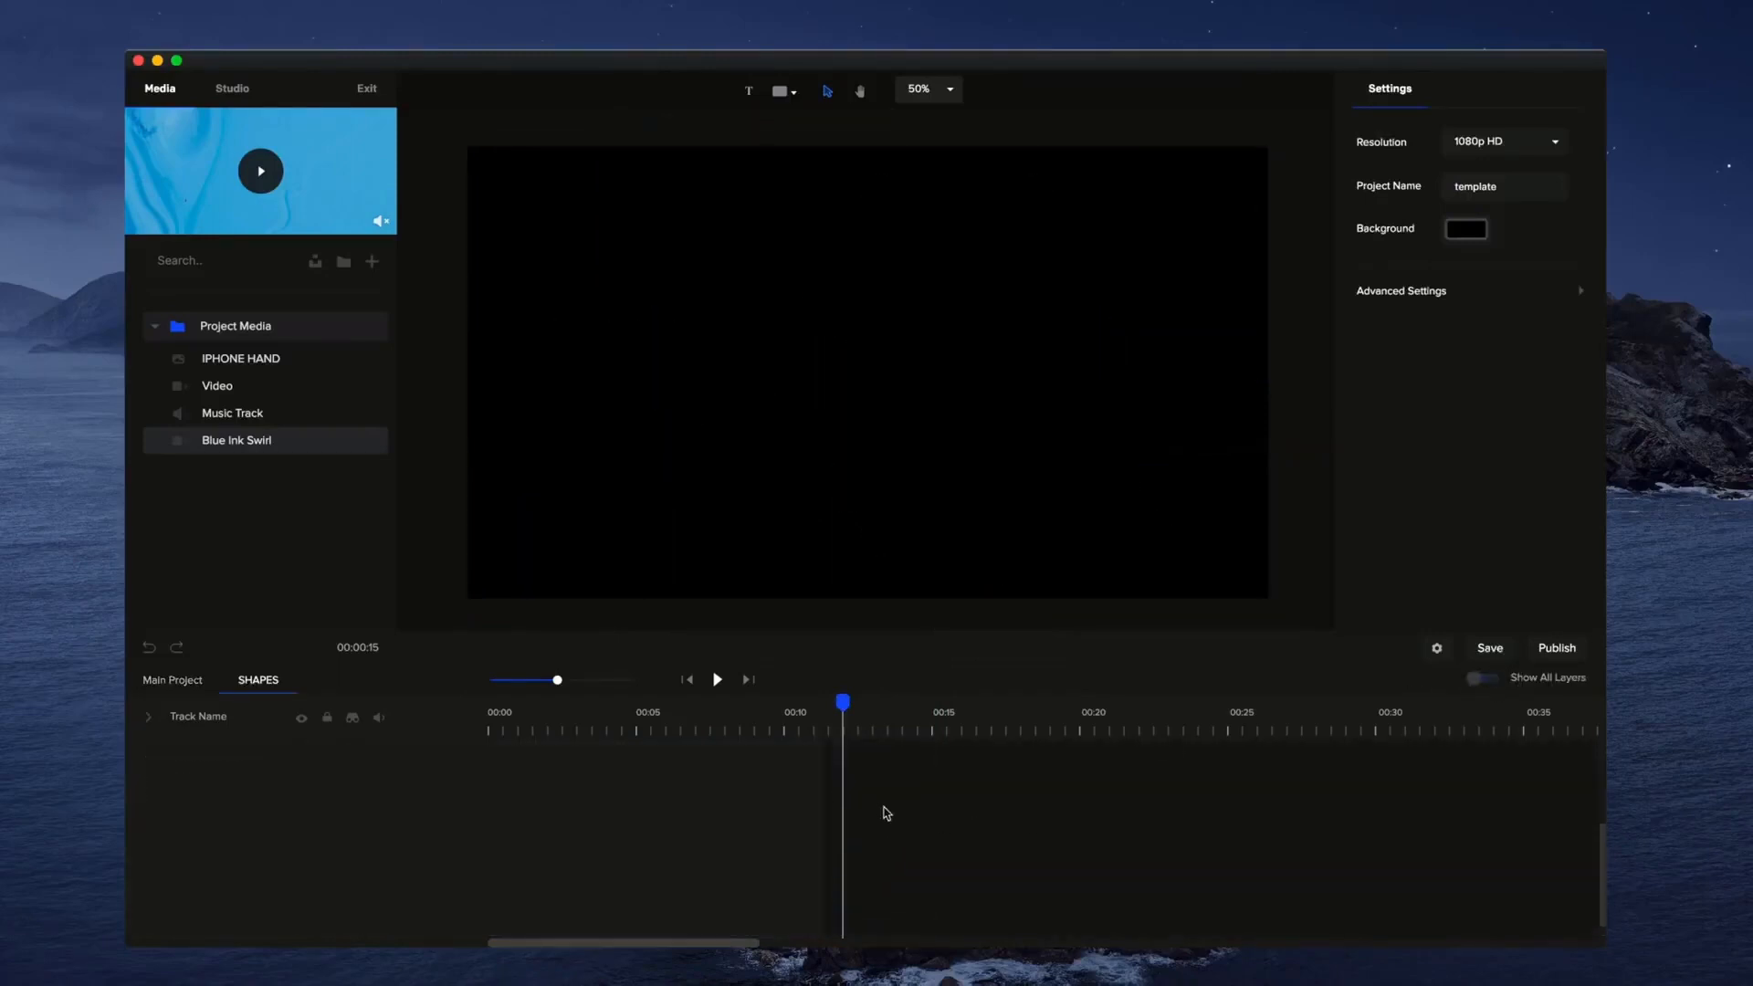
{"action": "left_click", "coordinate": [732, 713]}
{"action": "left_click_drag", "start_coordinate": [600, 714], "coordinate": [802, 730]}
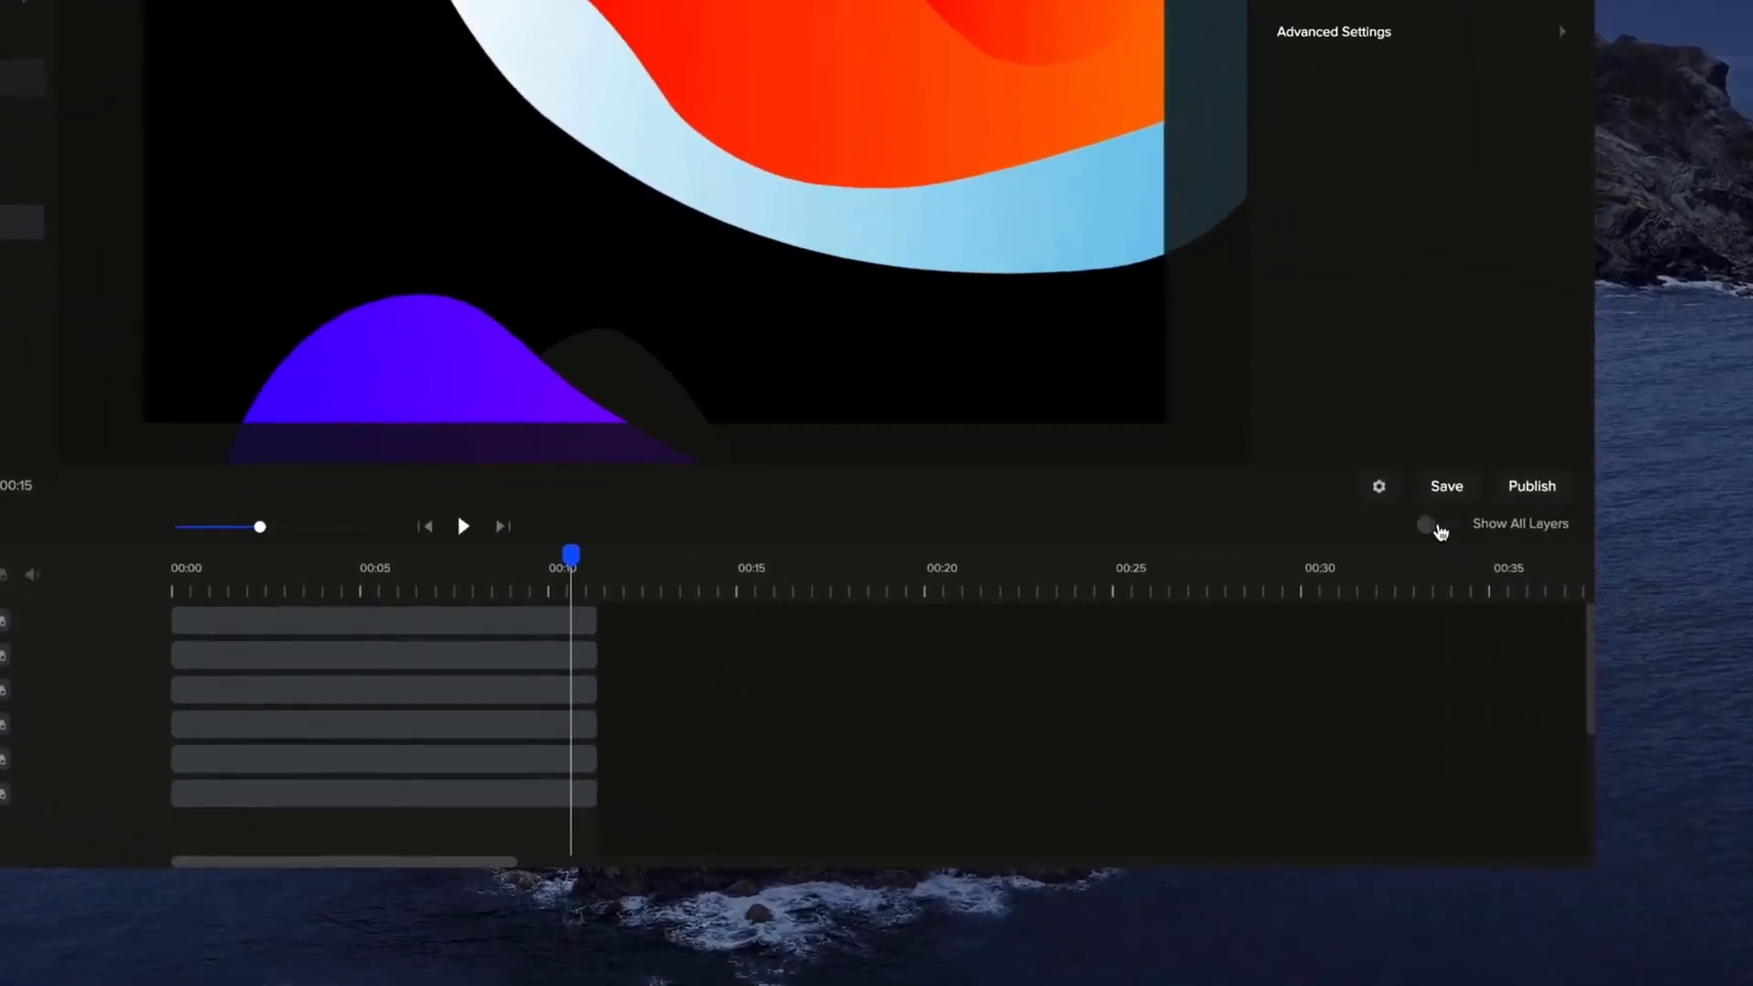
Turn on Show All Layers and extend every SHAPE layer and the BG layer to the 15-second end of the main tracks.
{"action": "left_click", "coordinate": [1430, 525]}
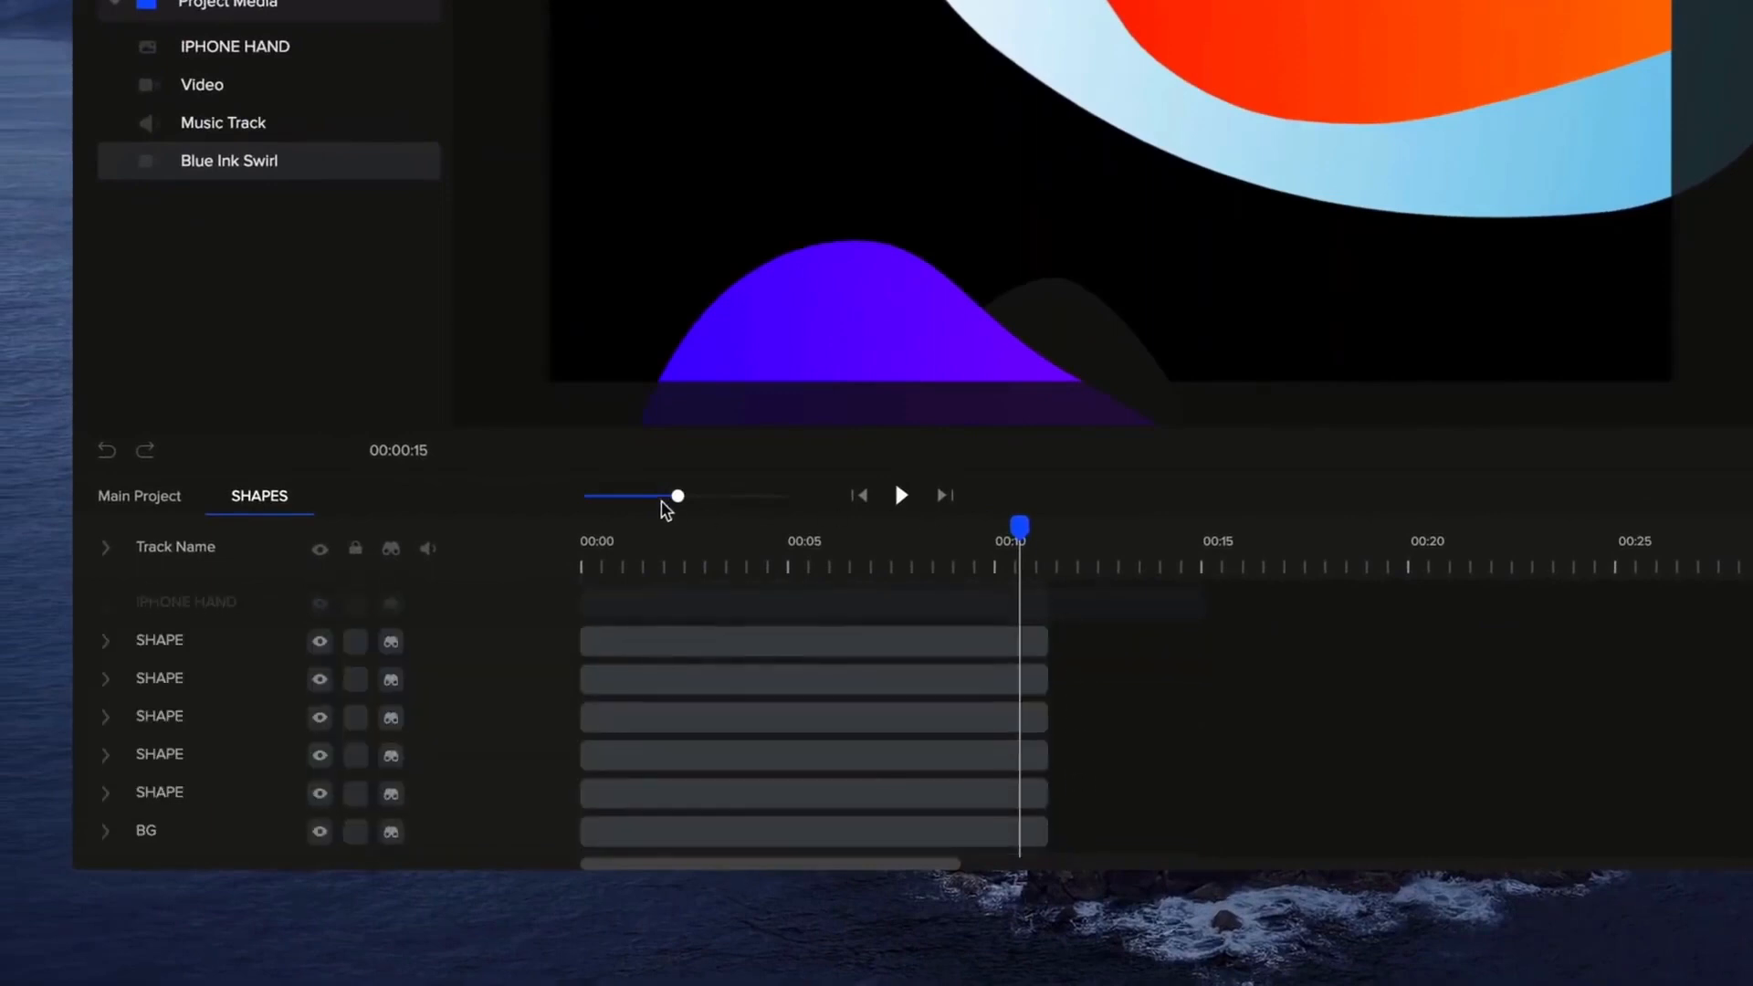
{"action": "left_click_drag", "start_coordinate": [678, 496], "coordinate": [698, 496]}
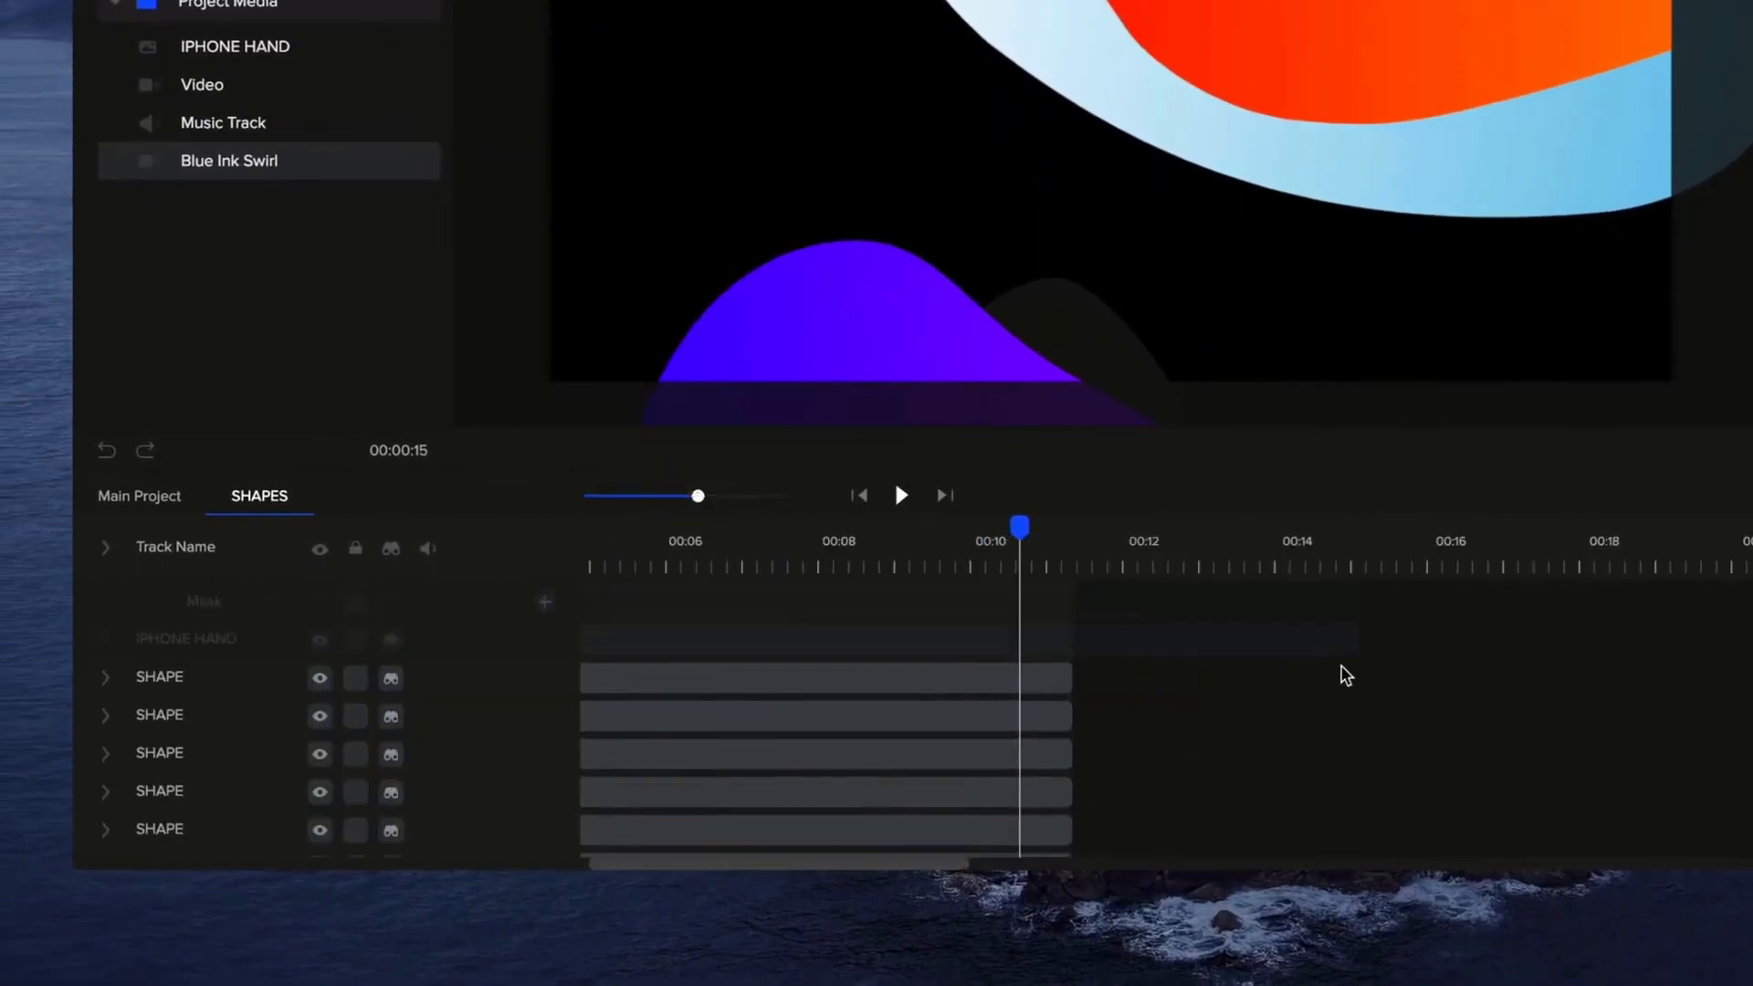
{"action": "left_click_drag", "start_coordinate": [1070, 756], "coordinate": [1351, 756]}
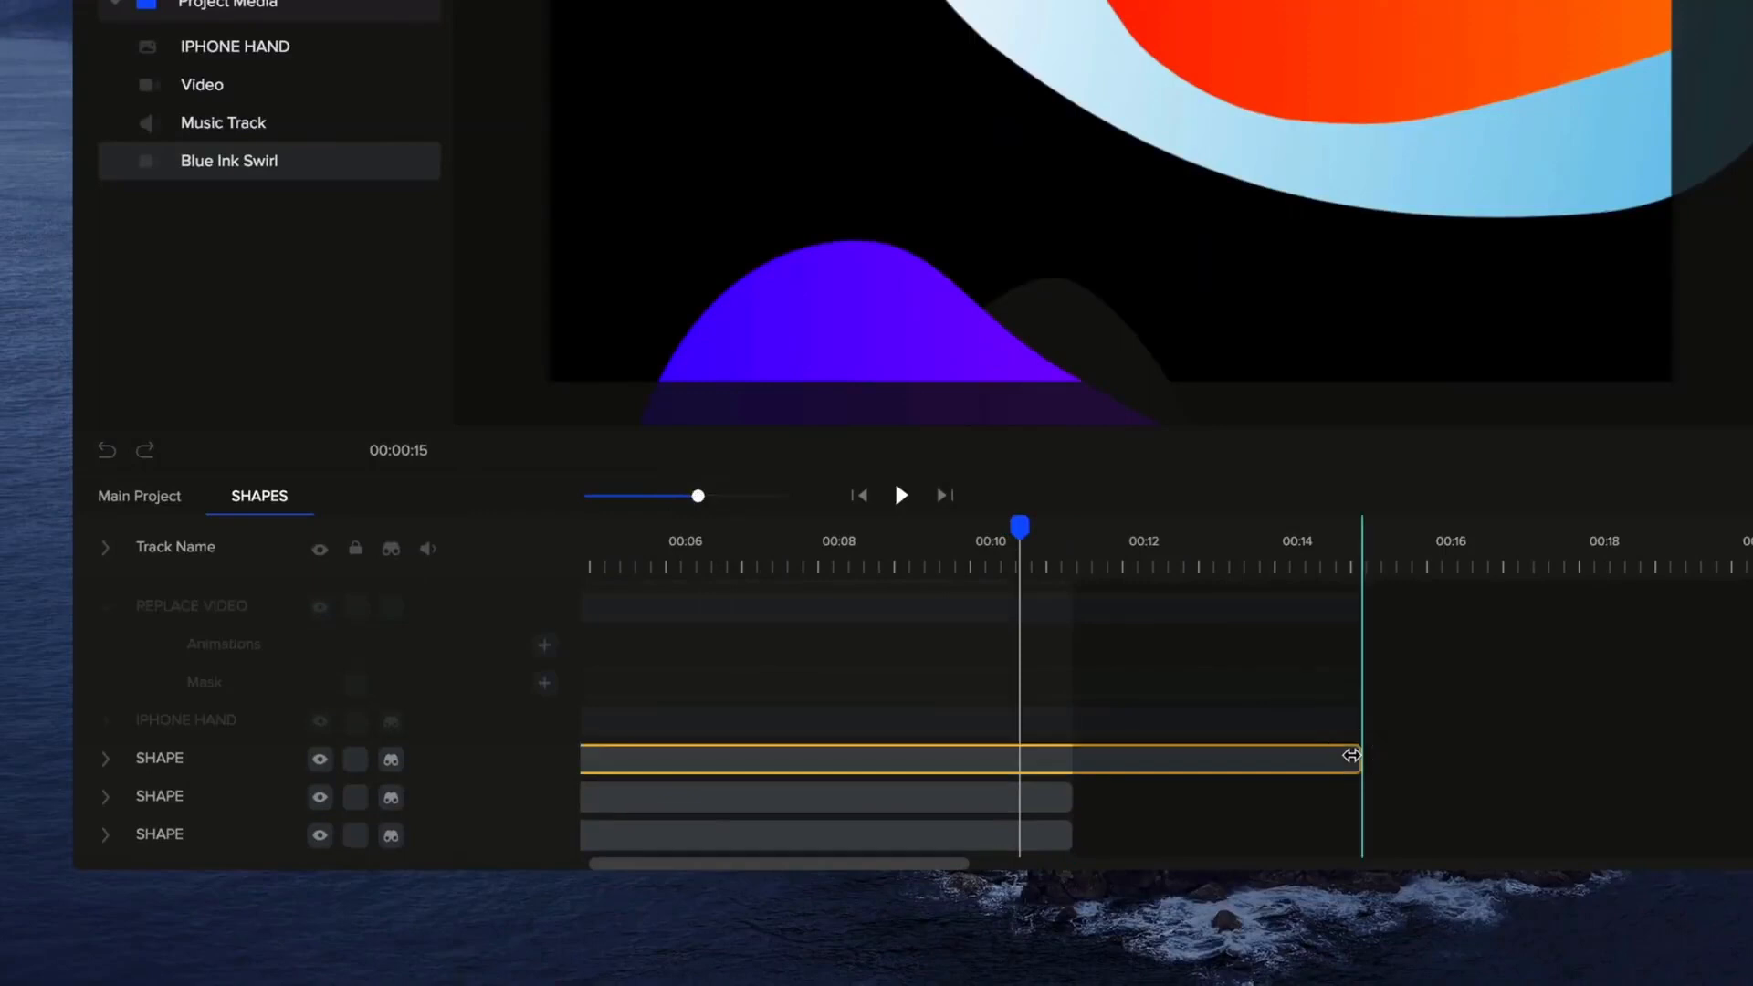
{"action": "left_click_drag", "start_coordinate": [1066, 756], "coordinate": [1349, 753]}
{"action": "left_click_drag", "start_coordinate": [1070, 754], "coordinate": [1350, 753]}
{"action": "left_click_drag", "start_coordinate": [1091, 765], "coordinate": [1354, 755]}
{"action": "left_click_drag", "start_coordinate": [1074, 765], "coordinate": [1360, 741]}
{"action": "left_click_drag", "start_coordinate": [1072, 801], "coordinate": [1346, 796]}
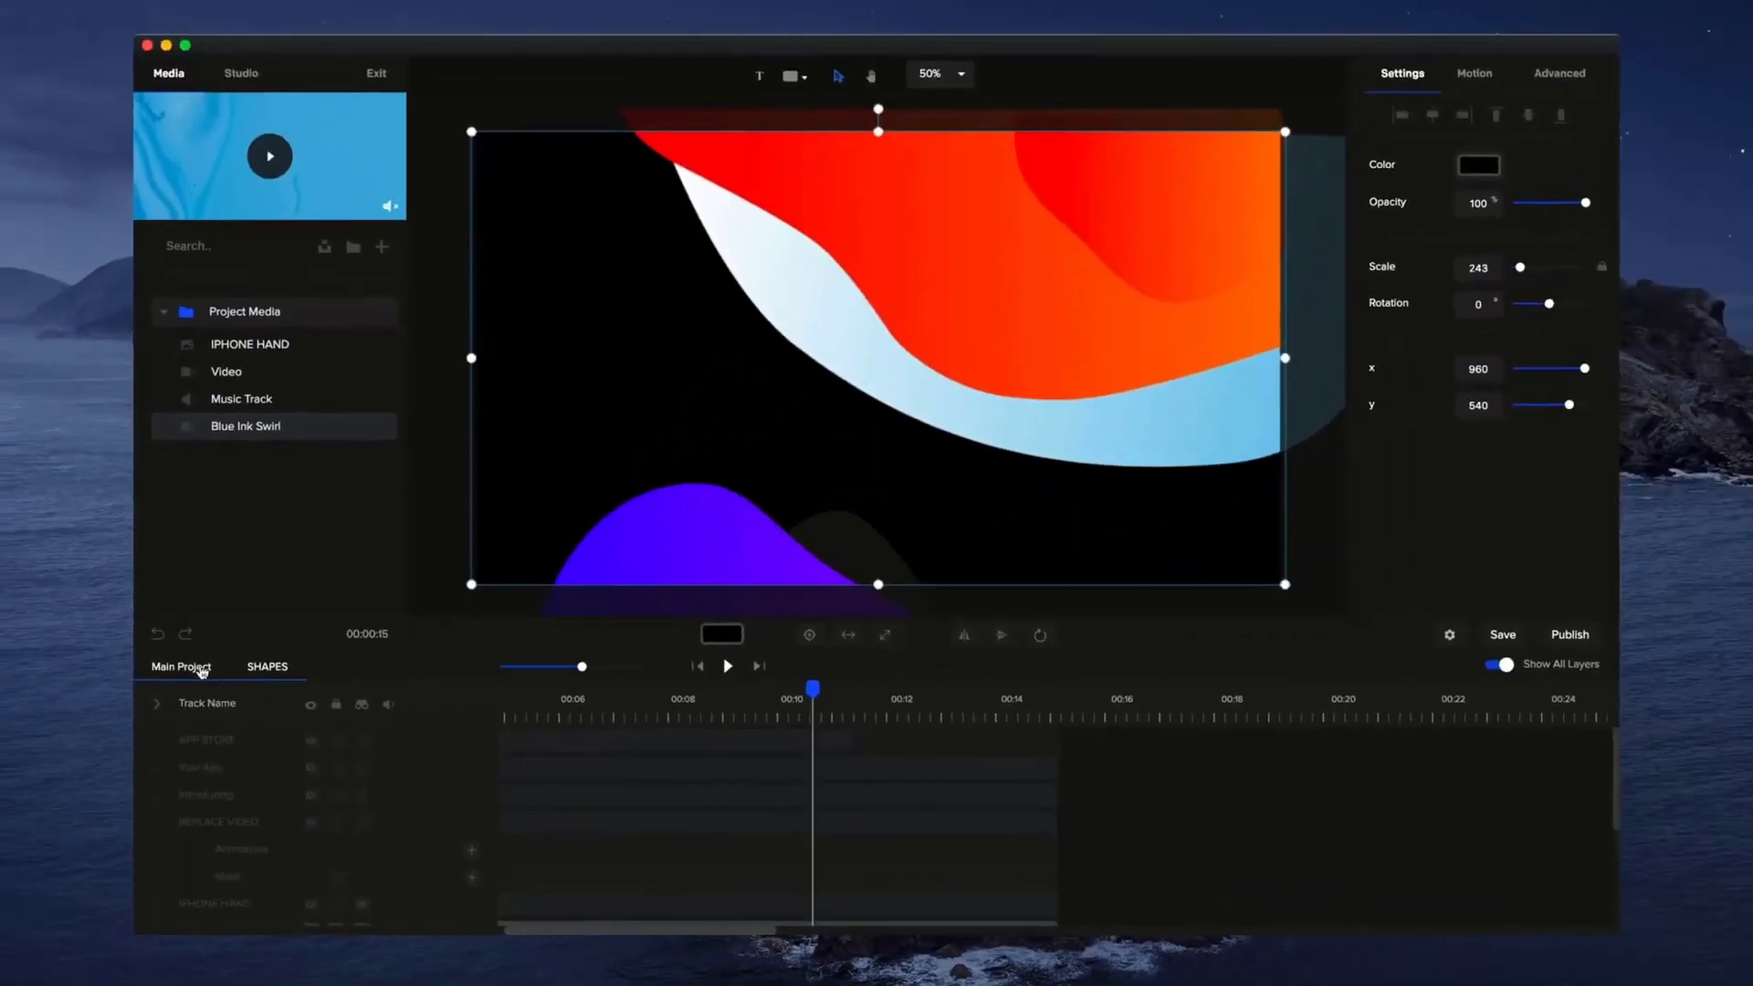
Return to the main project and open the APP STORE group for editing.
{"action": "left_click", "coordinate": [200, 667]}
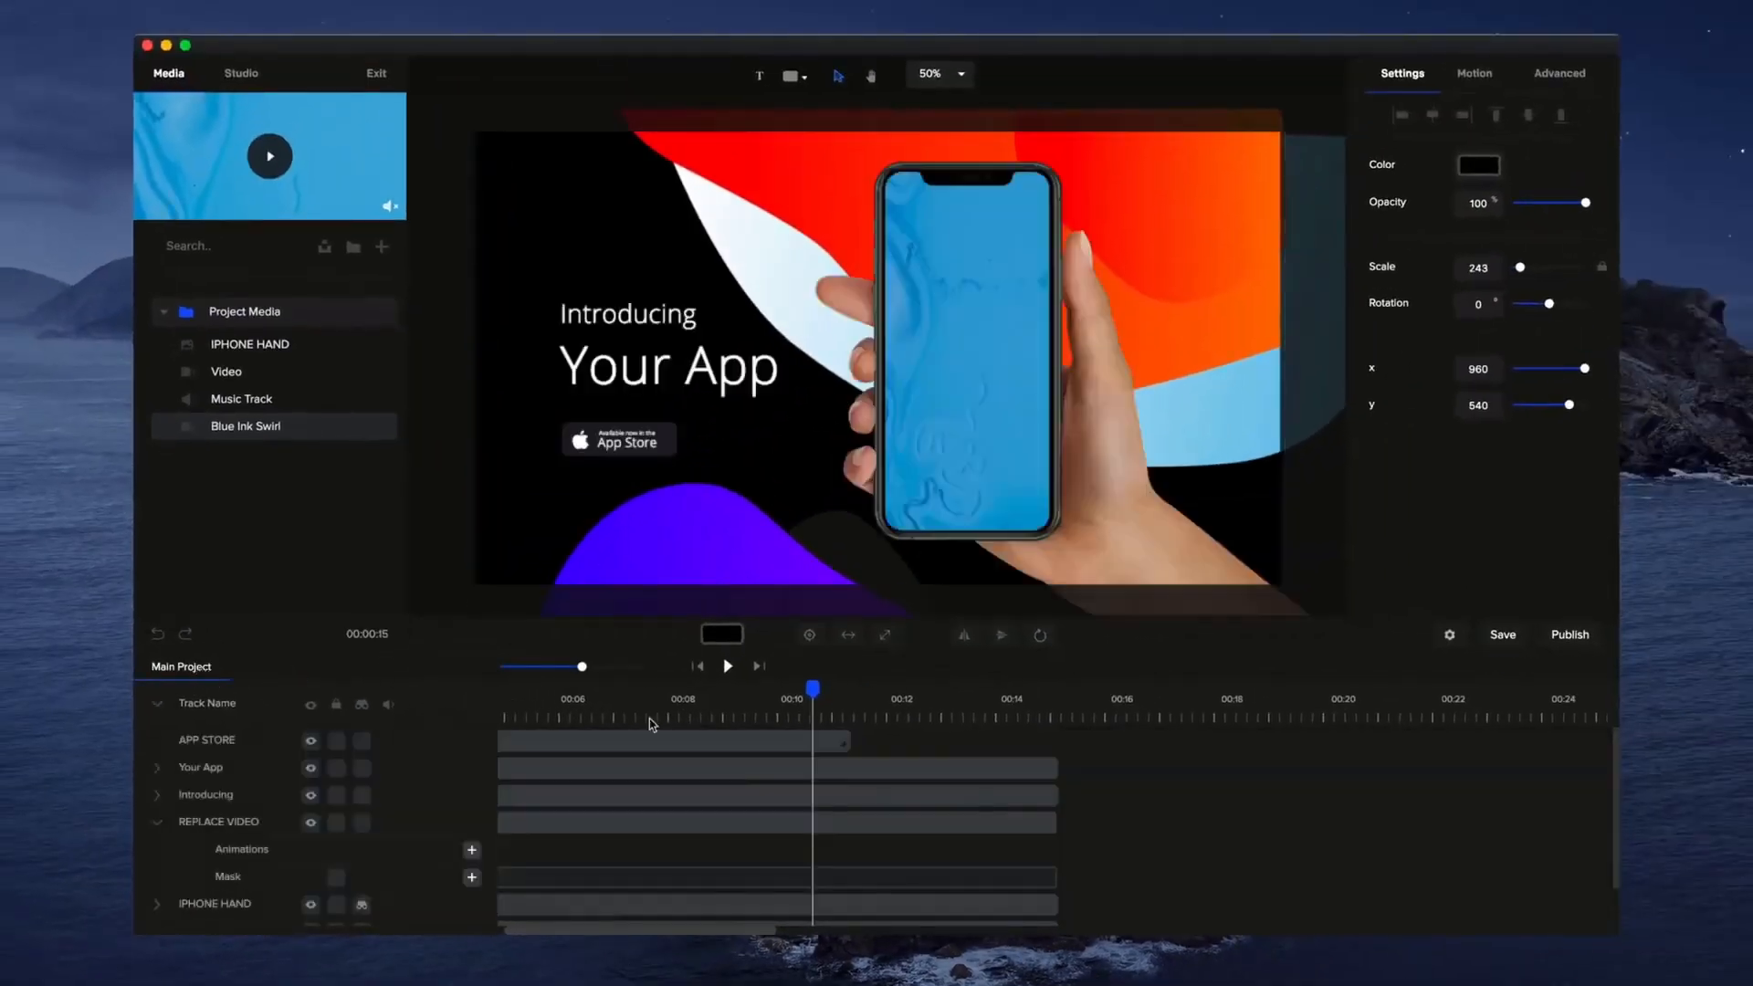
{"action": "left_click", "coordinate": [990, 698]}
{"action": "left_click", "coordinate": [729, 738]}
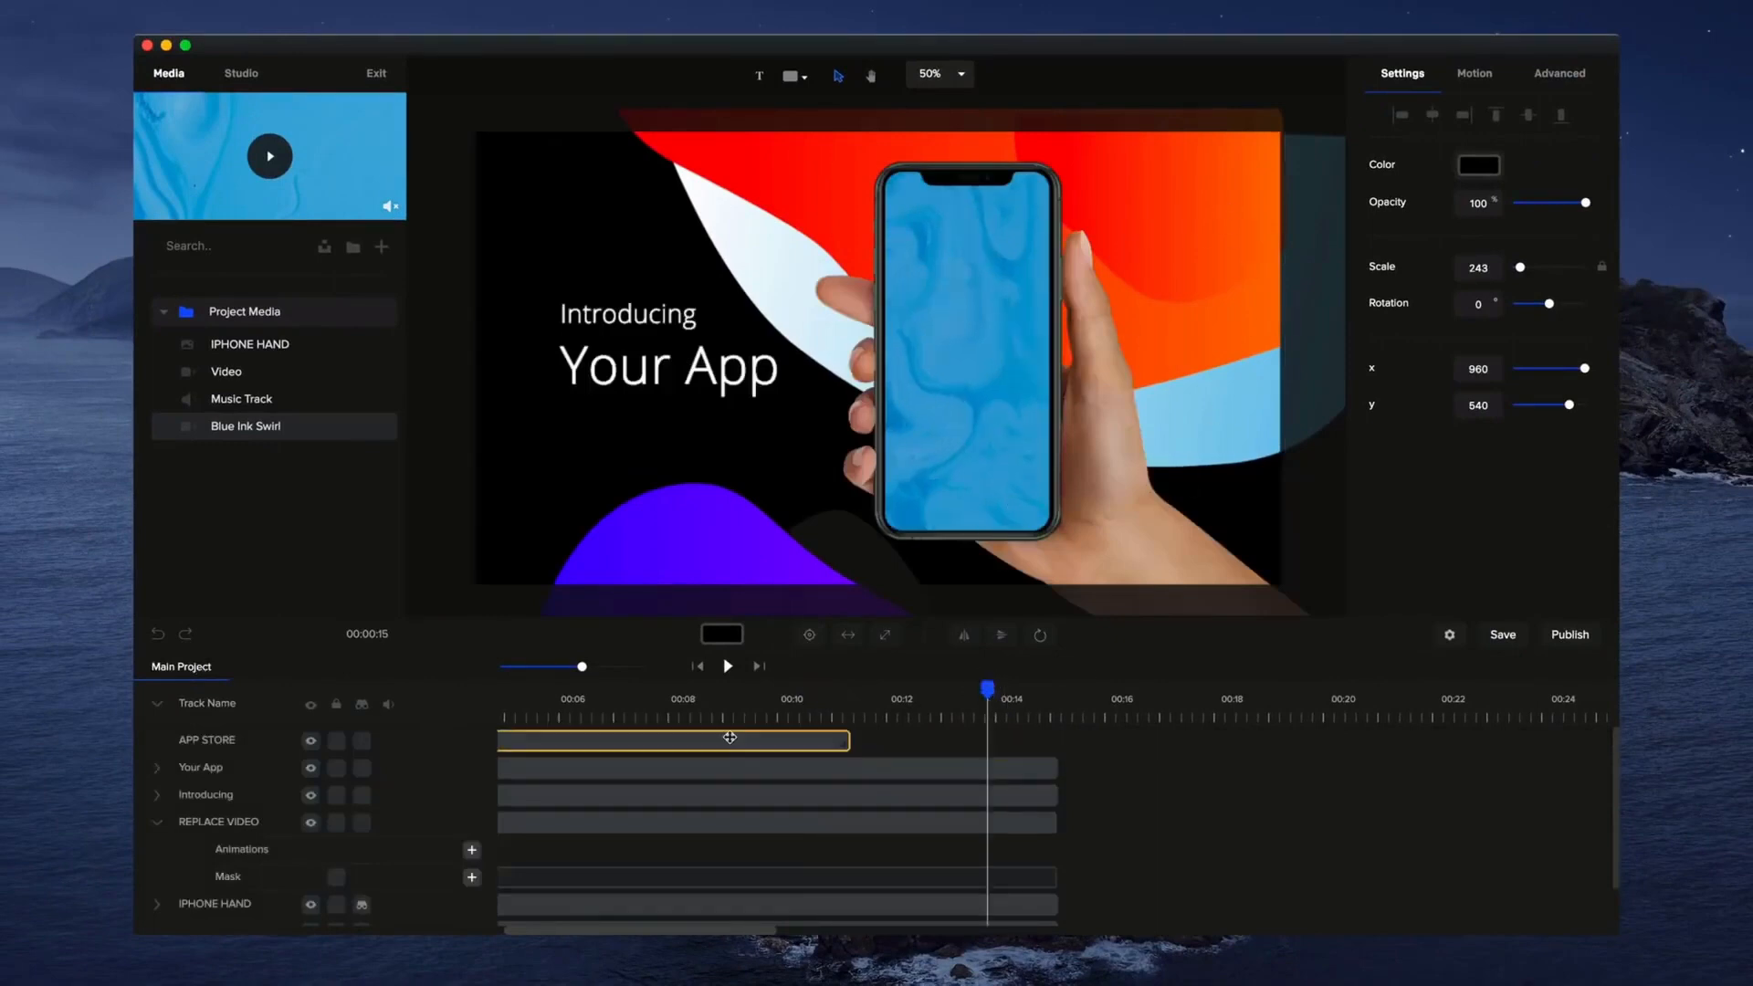
{"action": "double_click", "coordinate": [729, 738]}
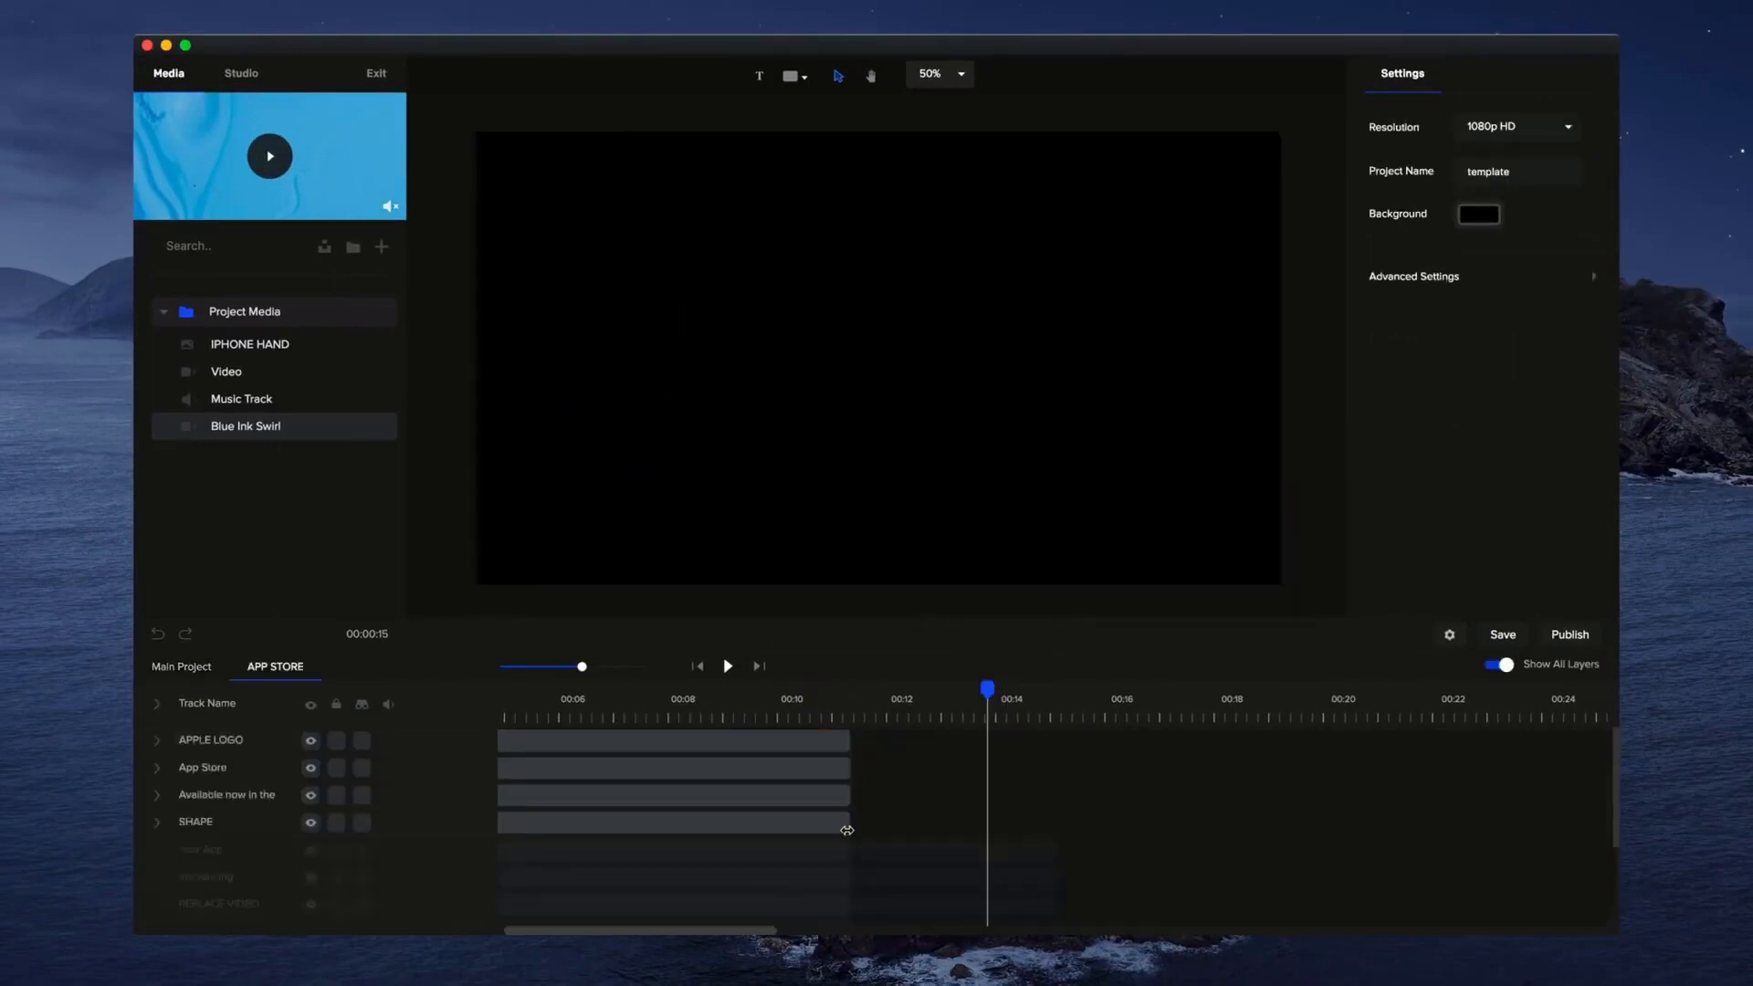
Extend the four APP STORE group layers to the 15-second mark, and return to the main project with Show All Layers off.
{"action": "left_click", "coordinate": [845, 825]}
{"action": "left_click_drag", "start_coordinate": [1027, 833], "coordinate": [1056, 829]}
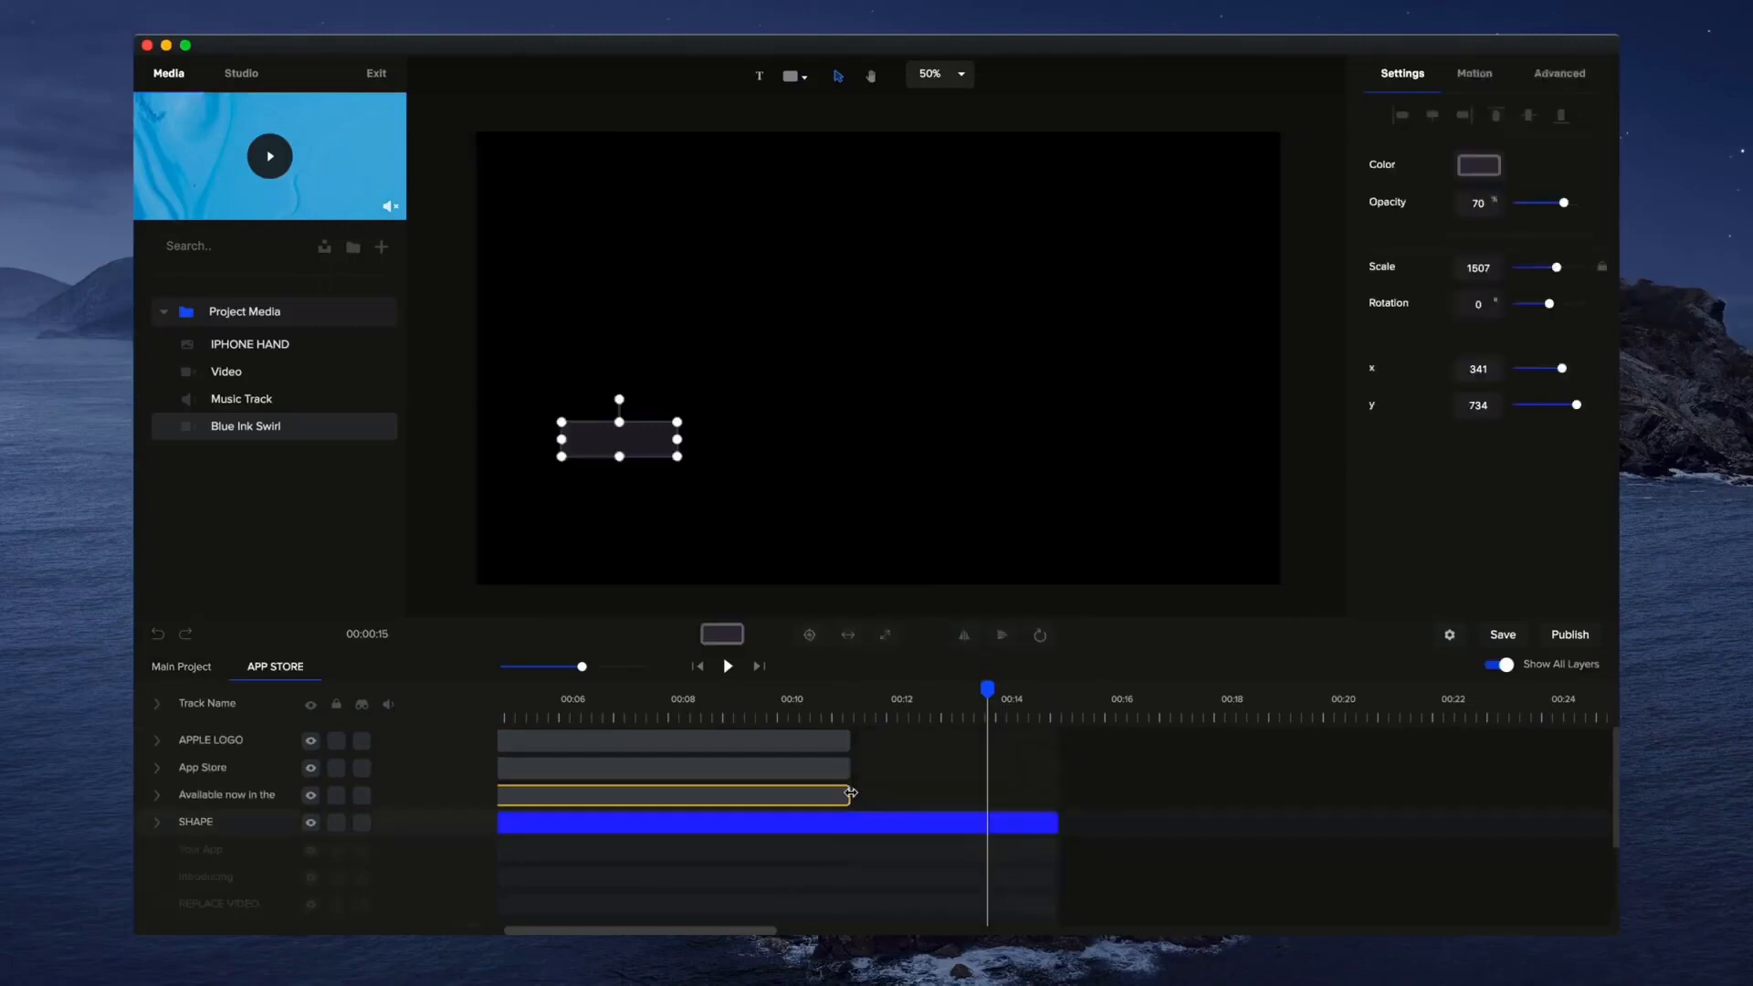
{"action": "left_click_drag", "start_coordinate": [853, 795], "coordinate": [1056, 804]}
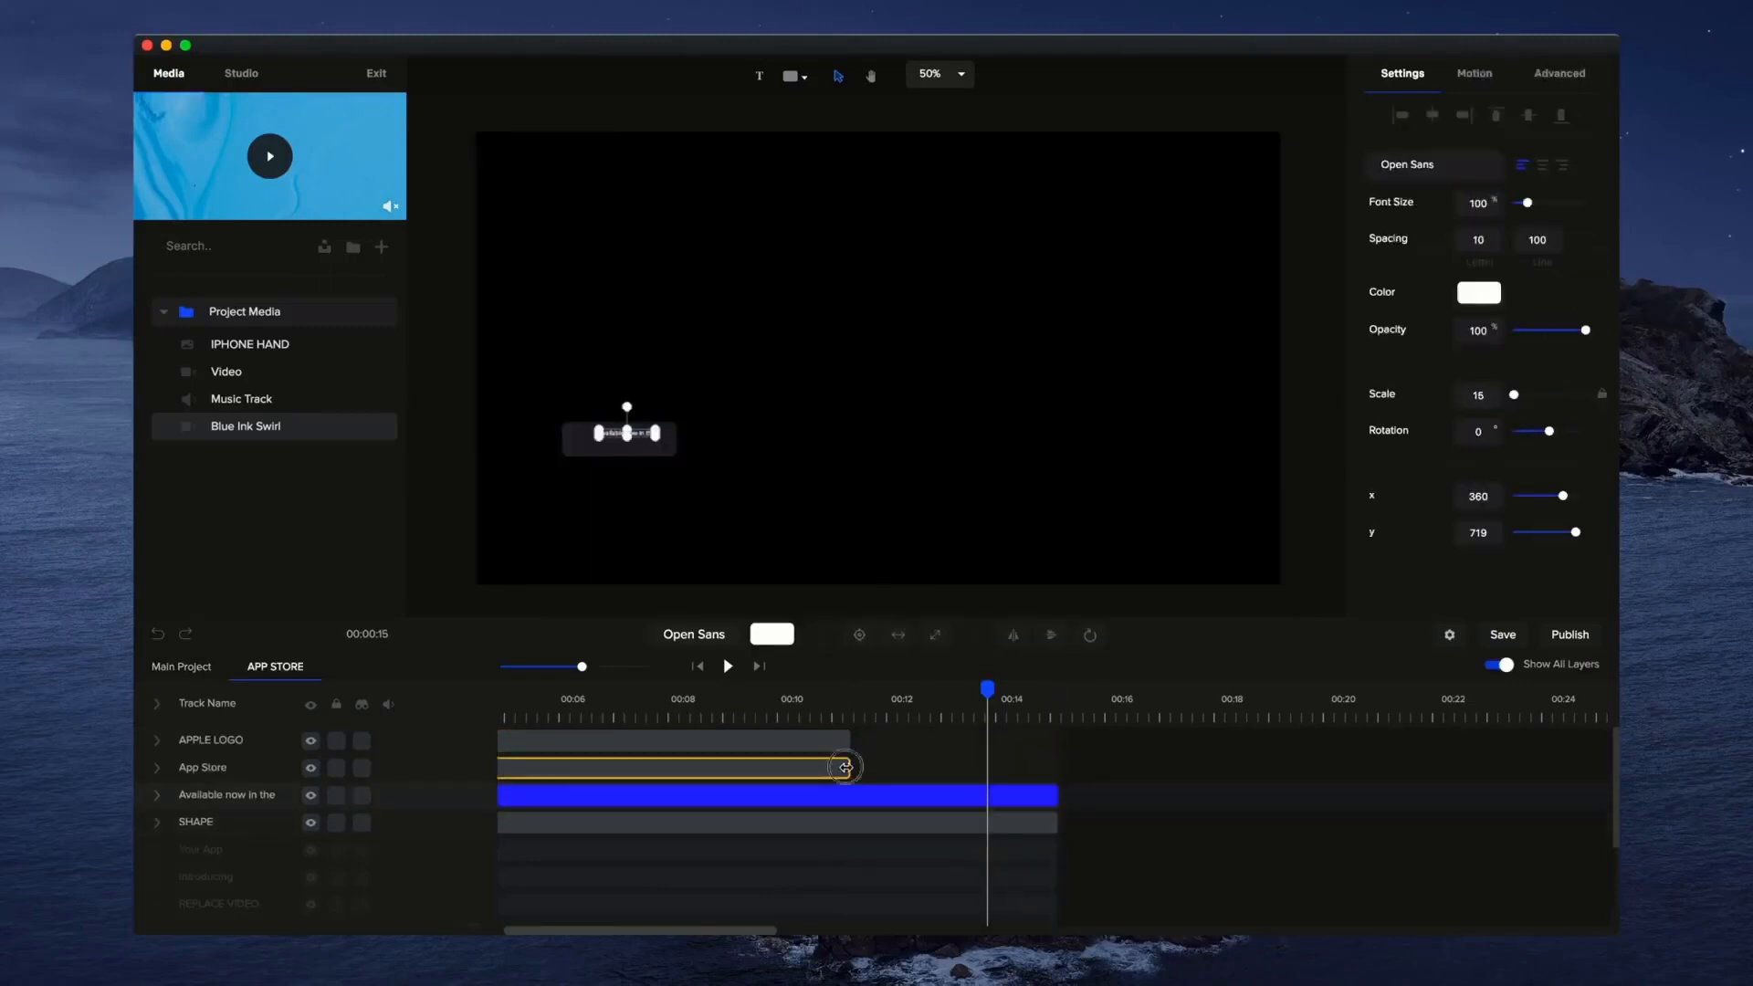
{"action": "left_click_drag", "start_coordinate": [846, 767], "coordinate": [1056, 765]}
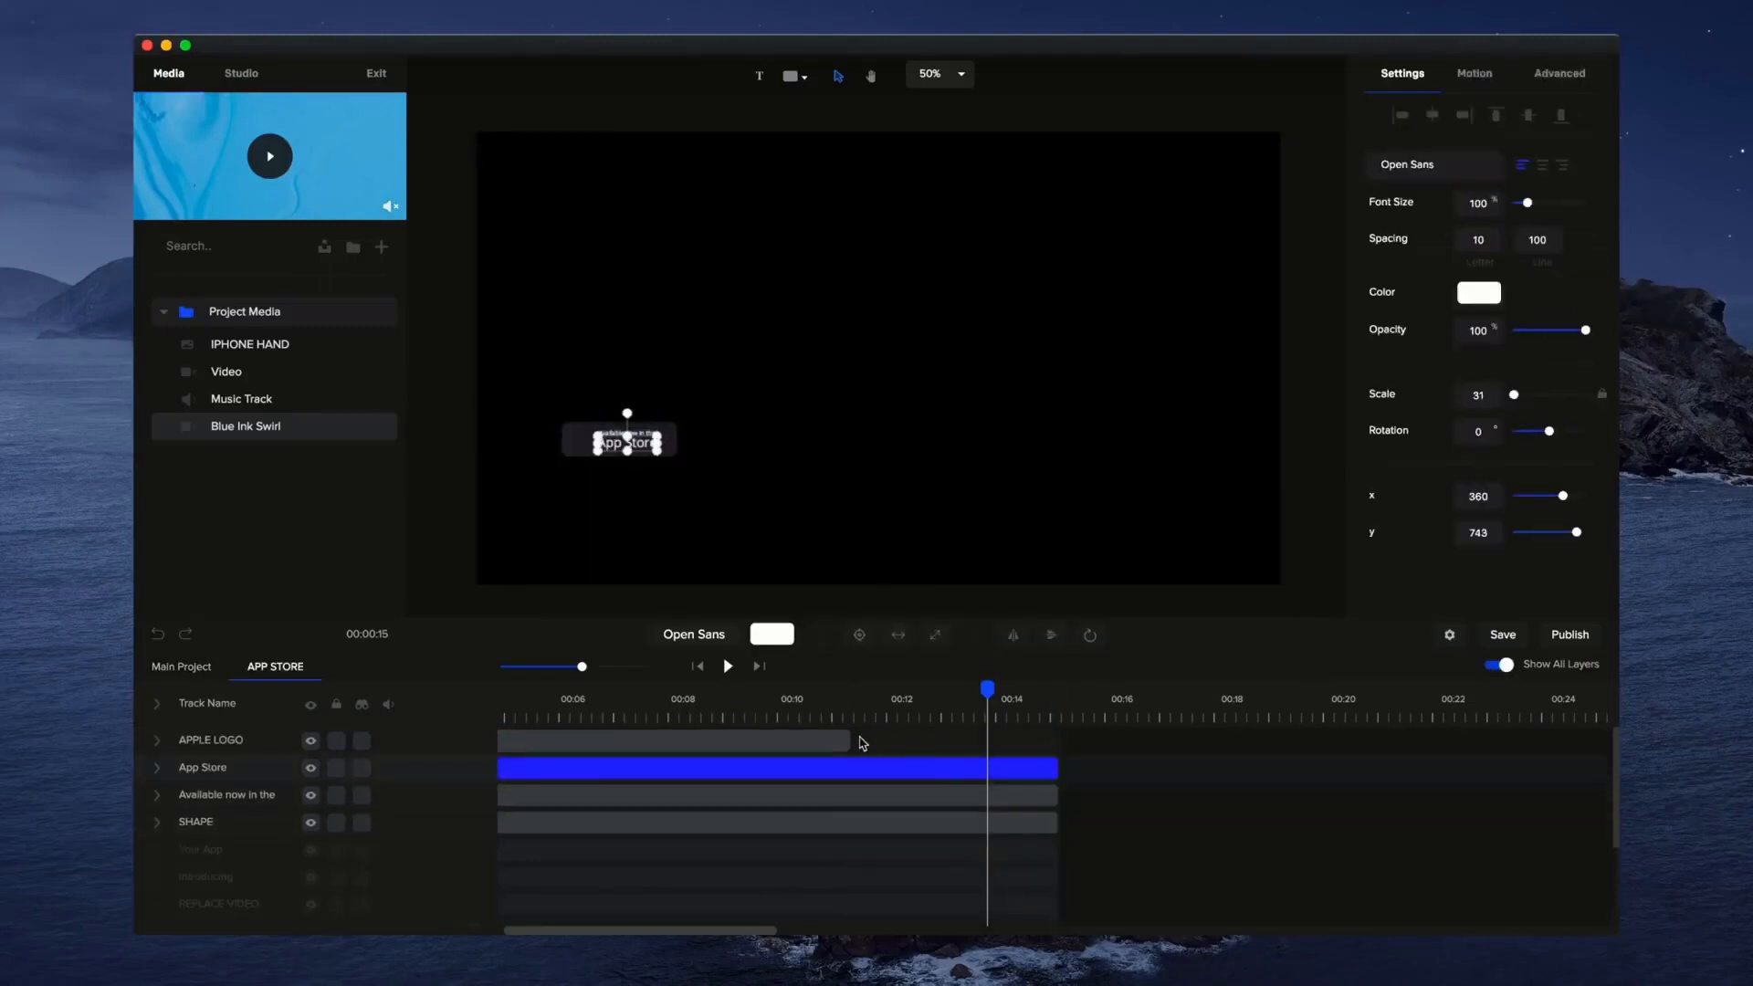
{"action": "left_click_drag", "start_coordinate": [880, 736], "coordinate": [1056, 740]}
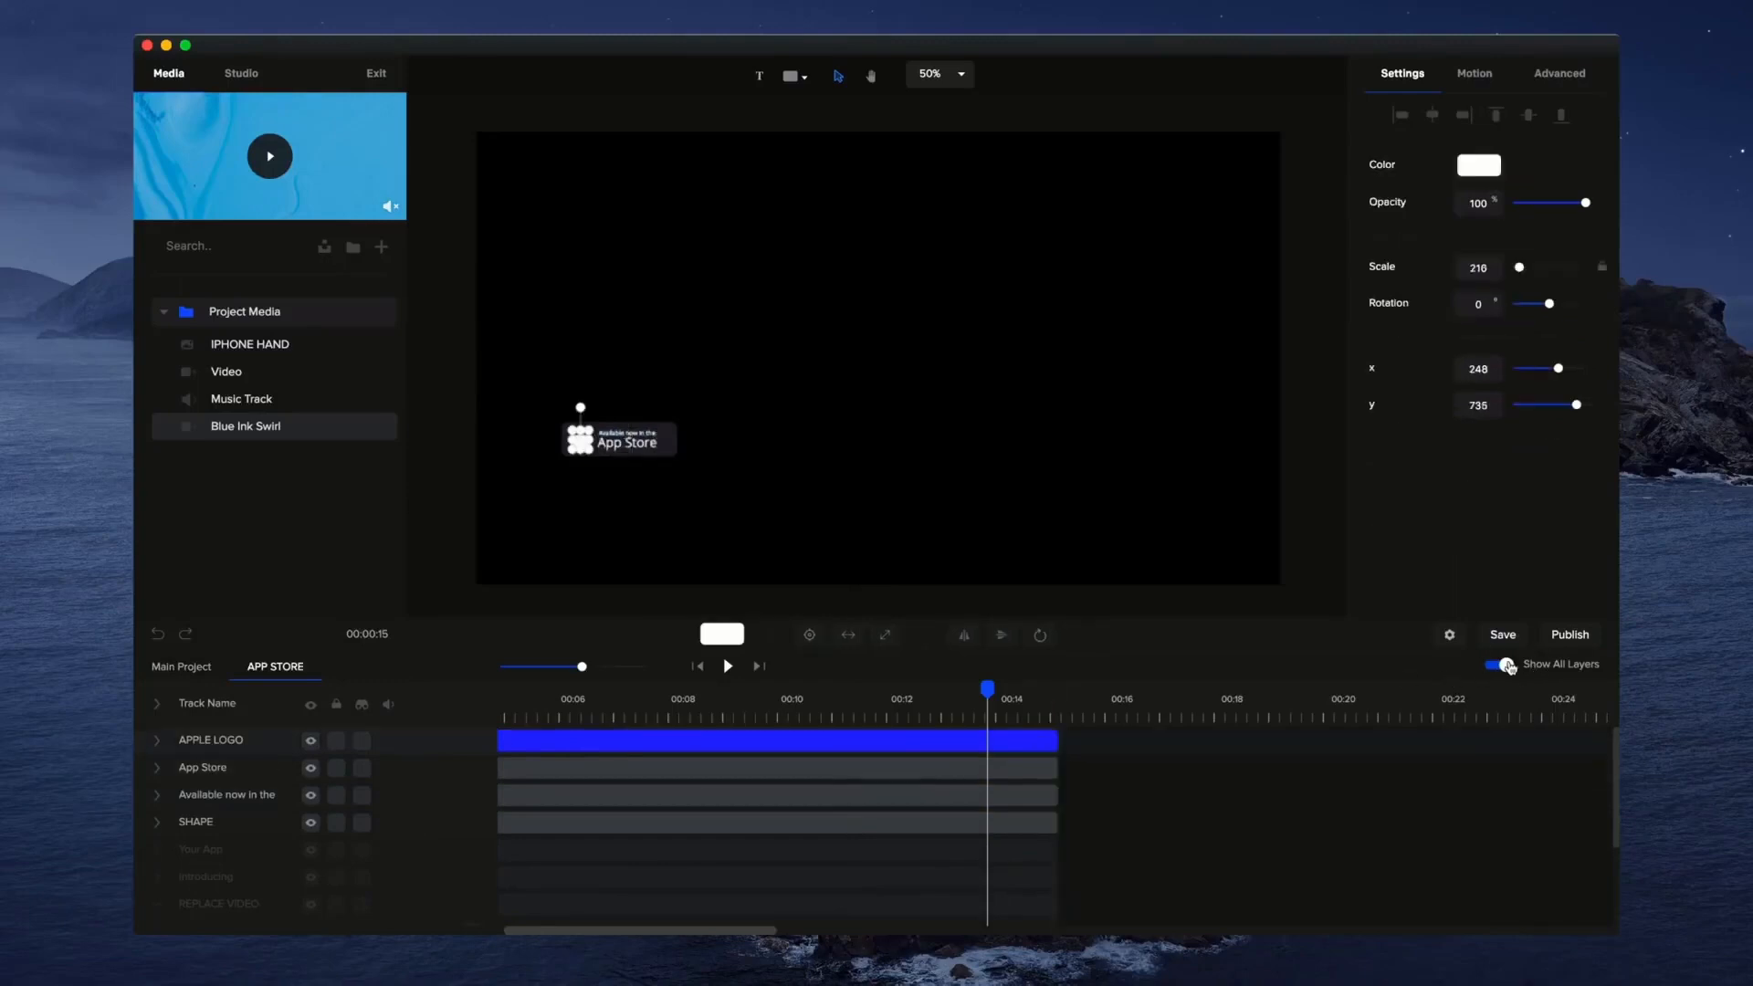
{"action": "left_click", "coordinate": [1506, 665]}
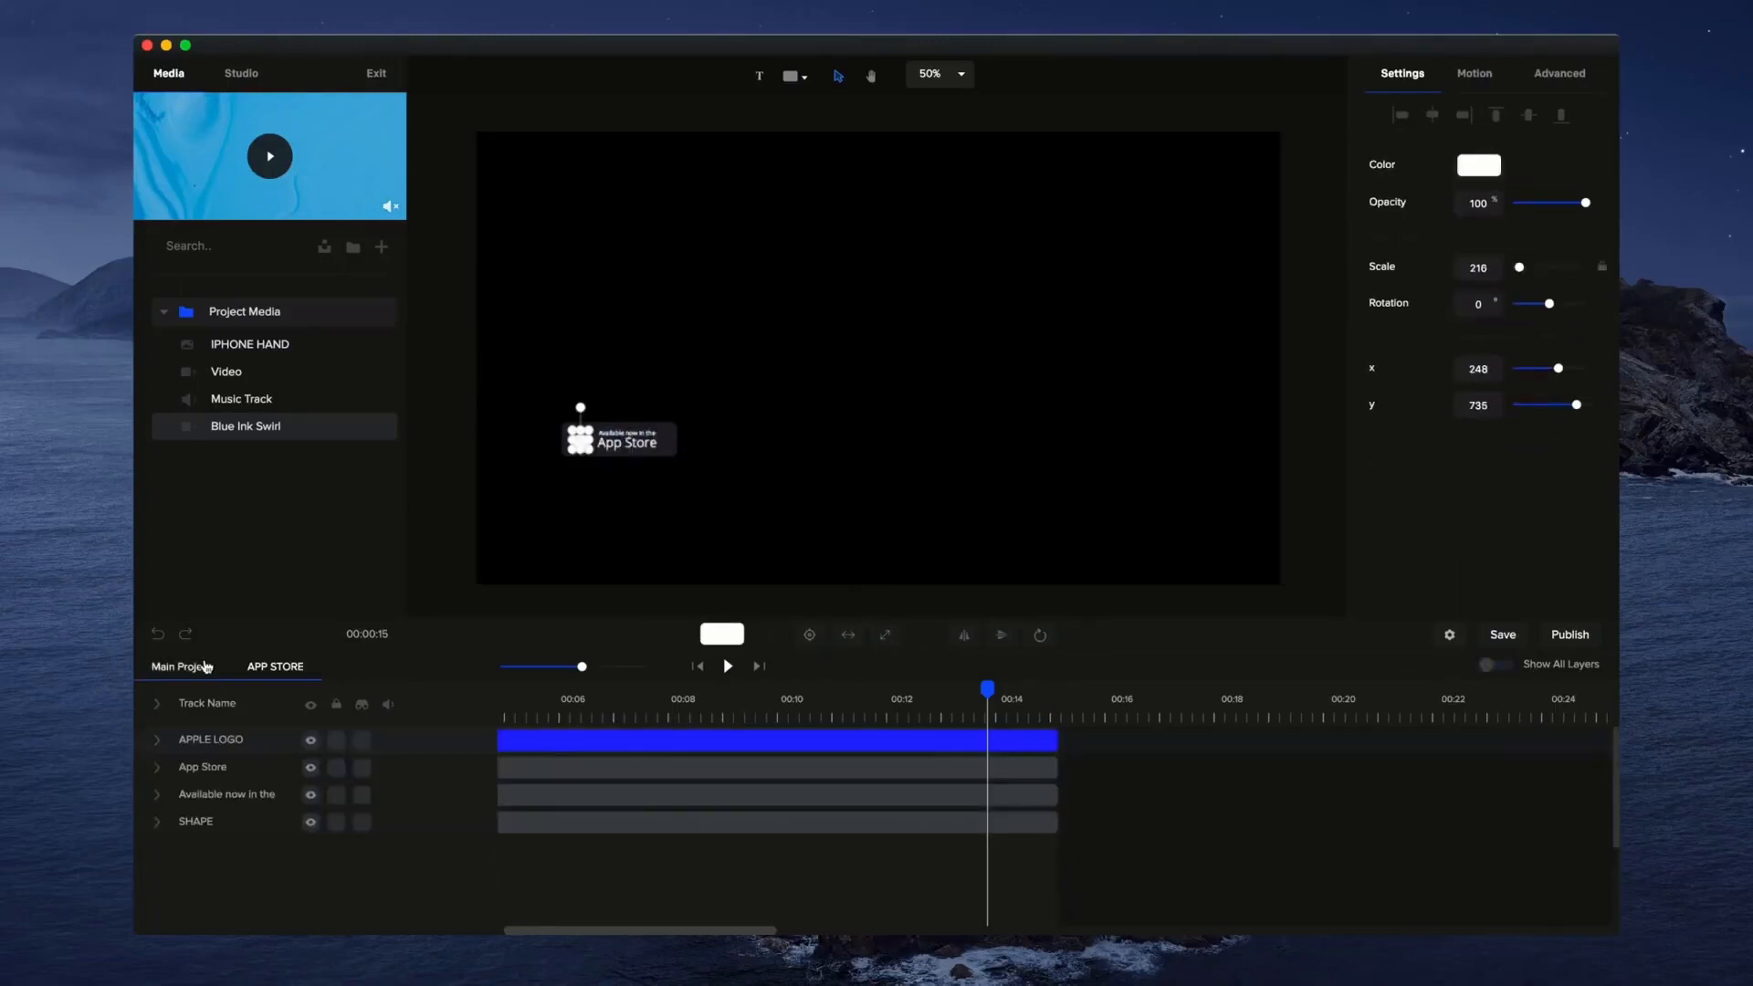
{"action": "left_click", "coordinate": [238, 660]}
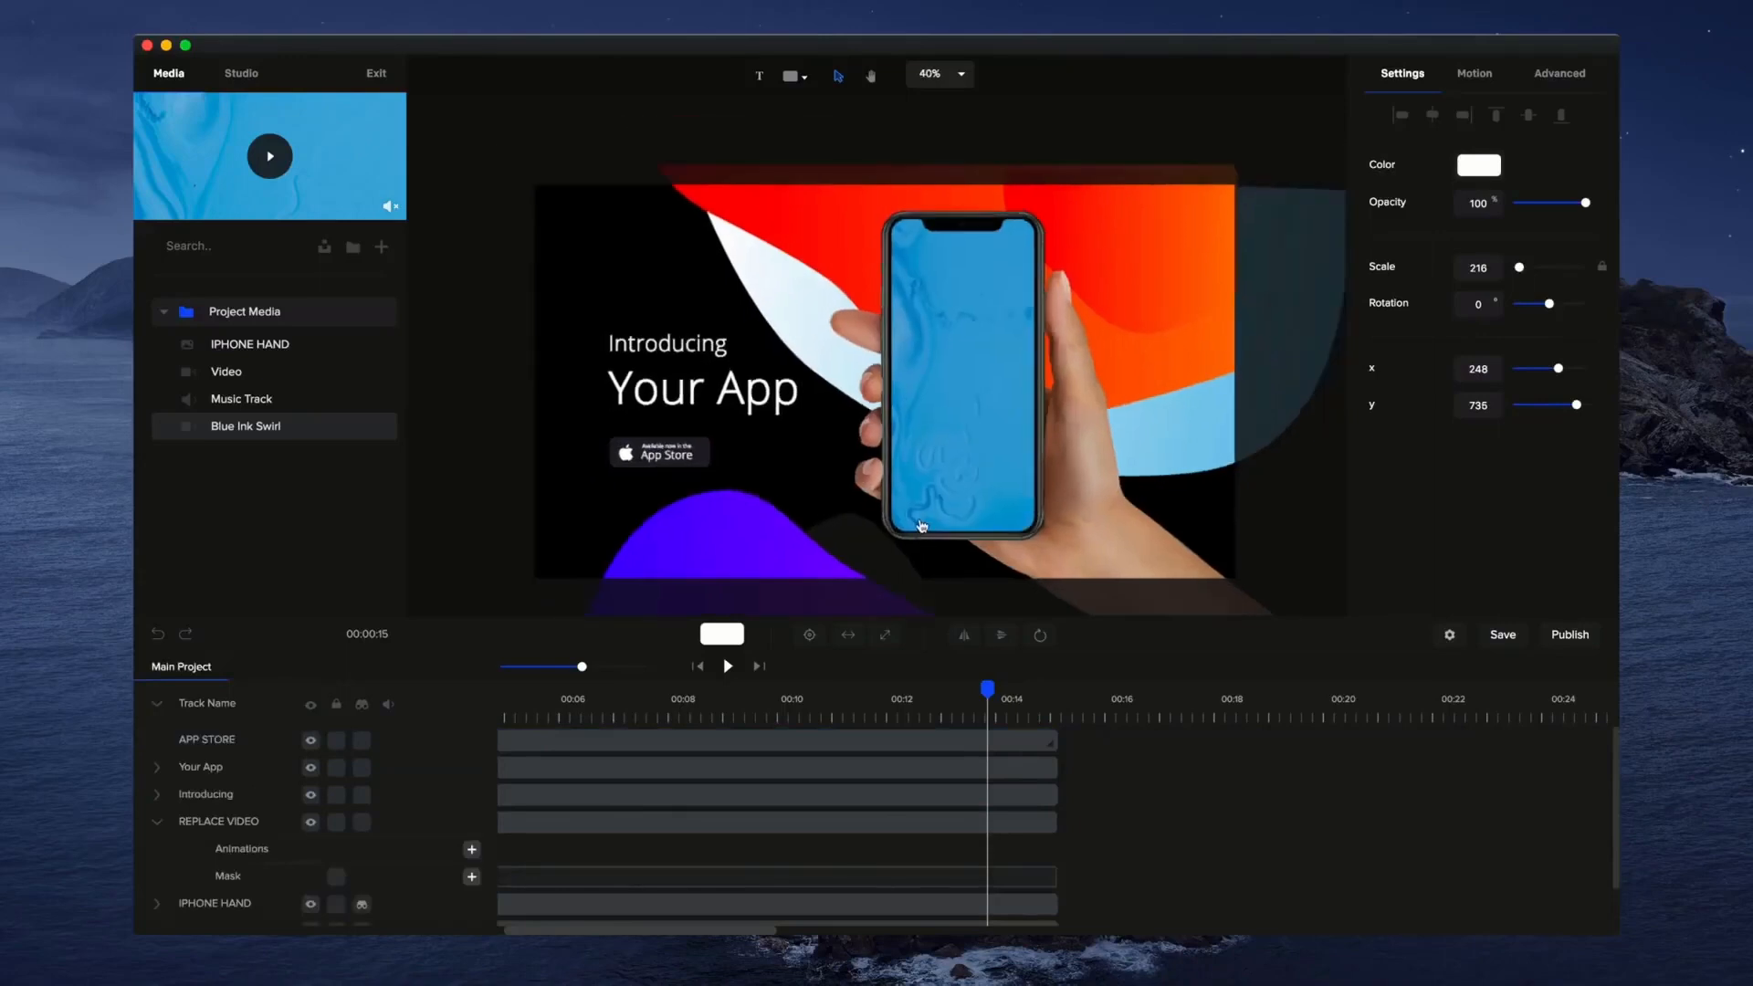
Move the playhead to the project start and collapse all expanded tracks in the zoomed-out timeline.
{"action": "left_click_drag", "start_coordinate": [1005, 685], "coordinate": [286, 704]}
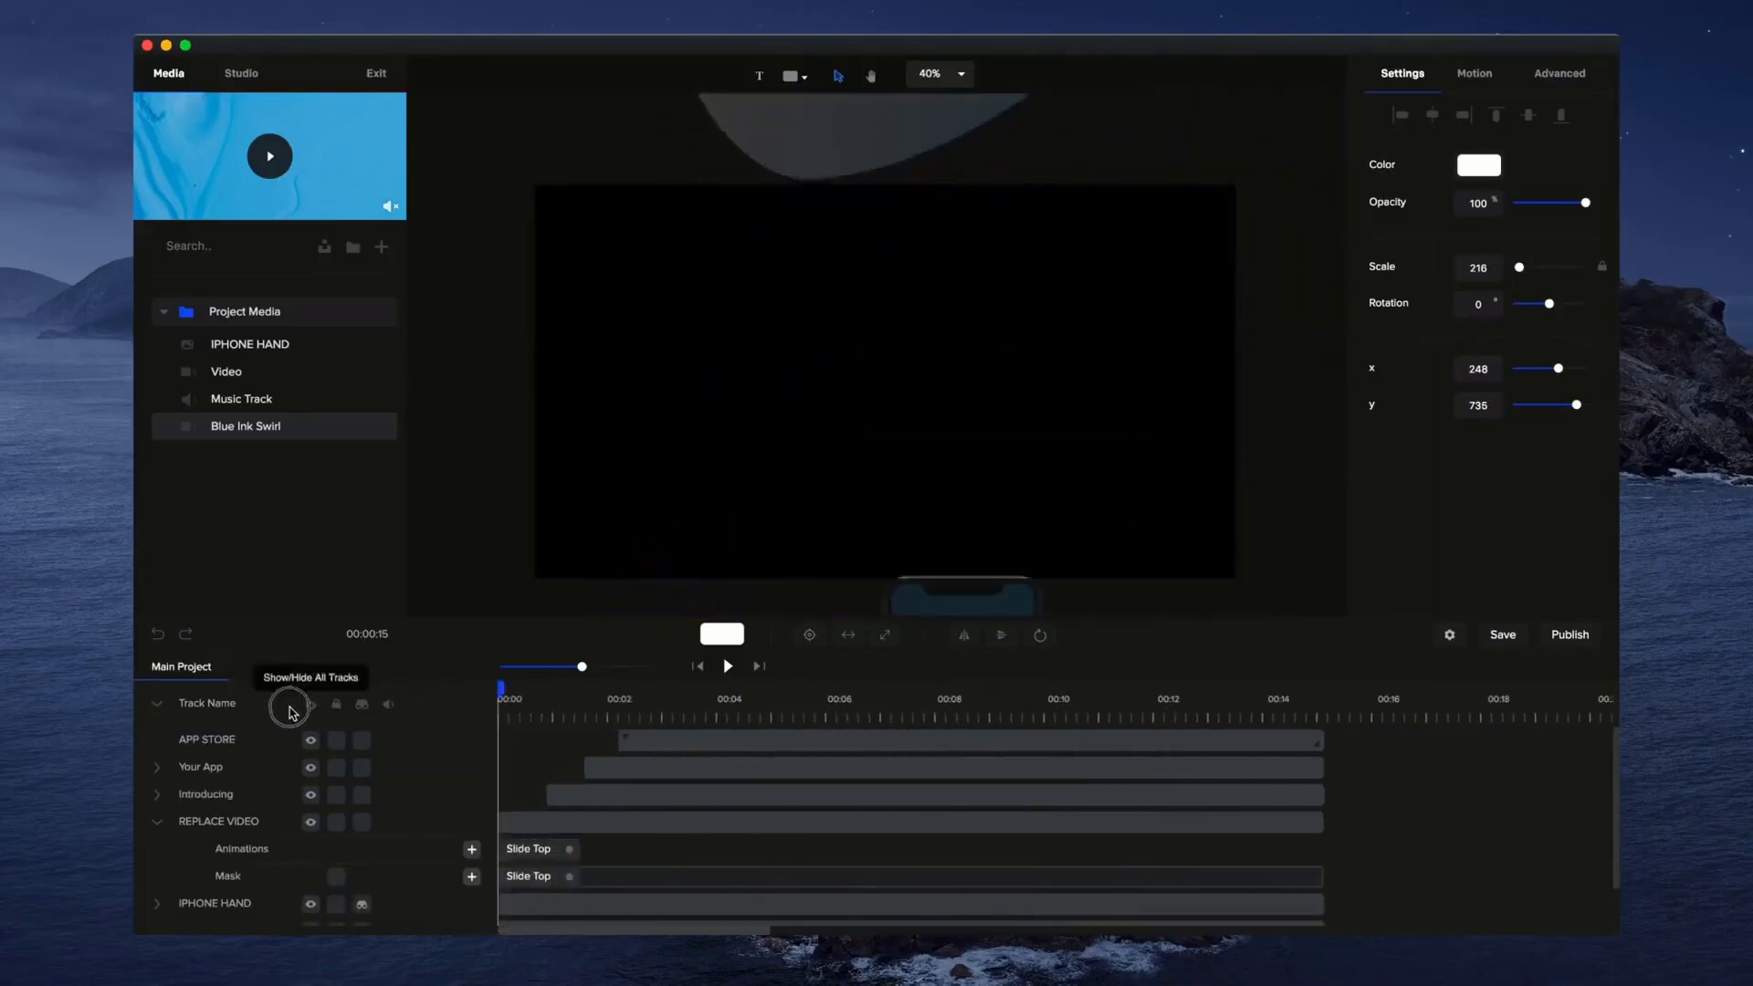
{"action": "left_click", "coordinate": [630, 898]}
{"action": "left_click_drag", "start_coordinate": [581, 668], "coordinate": [560, 666]}
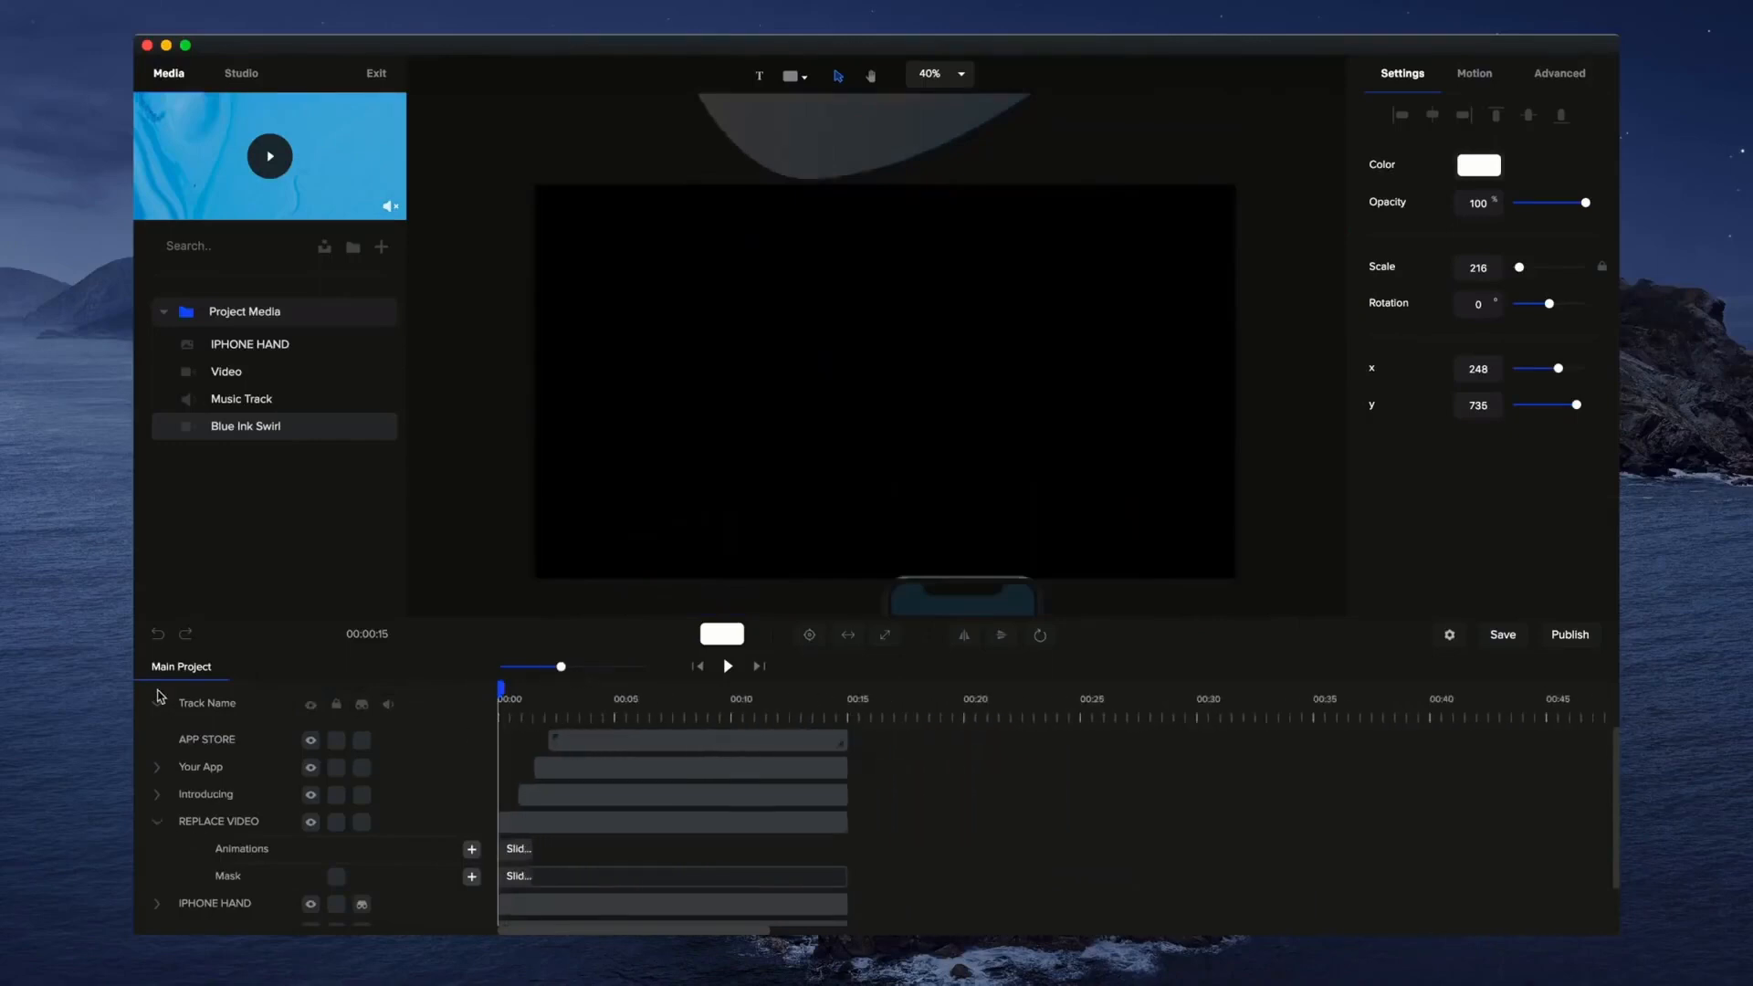
{"action": "left_click", "coordinate": [157, 699]}
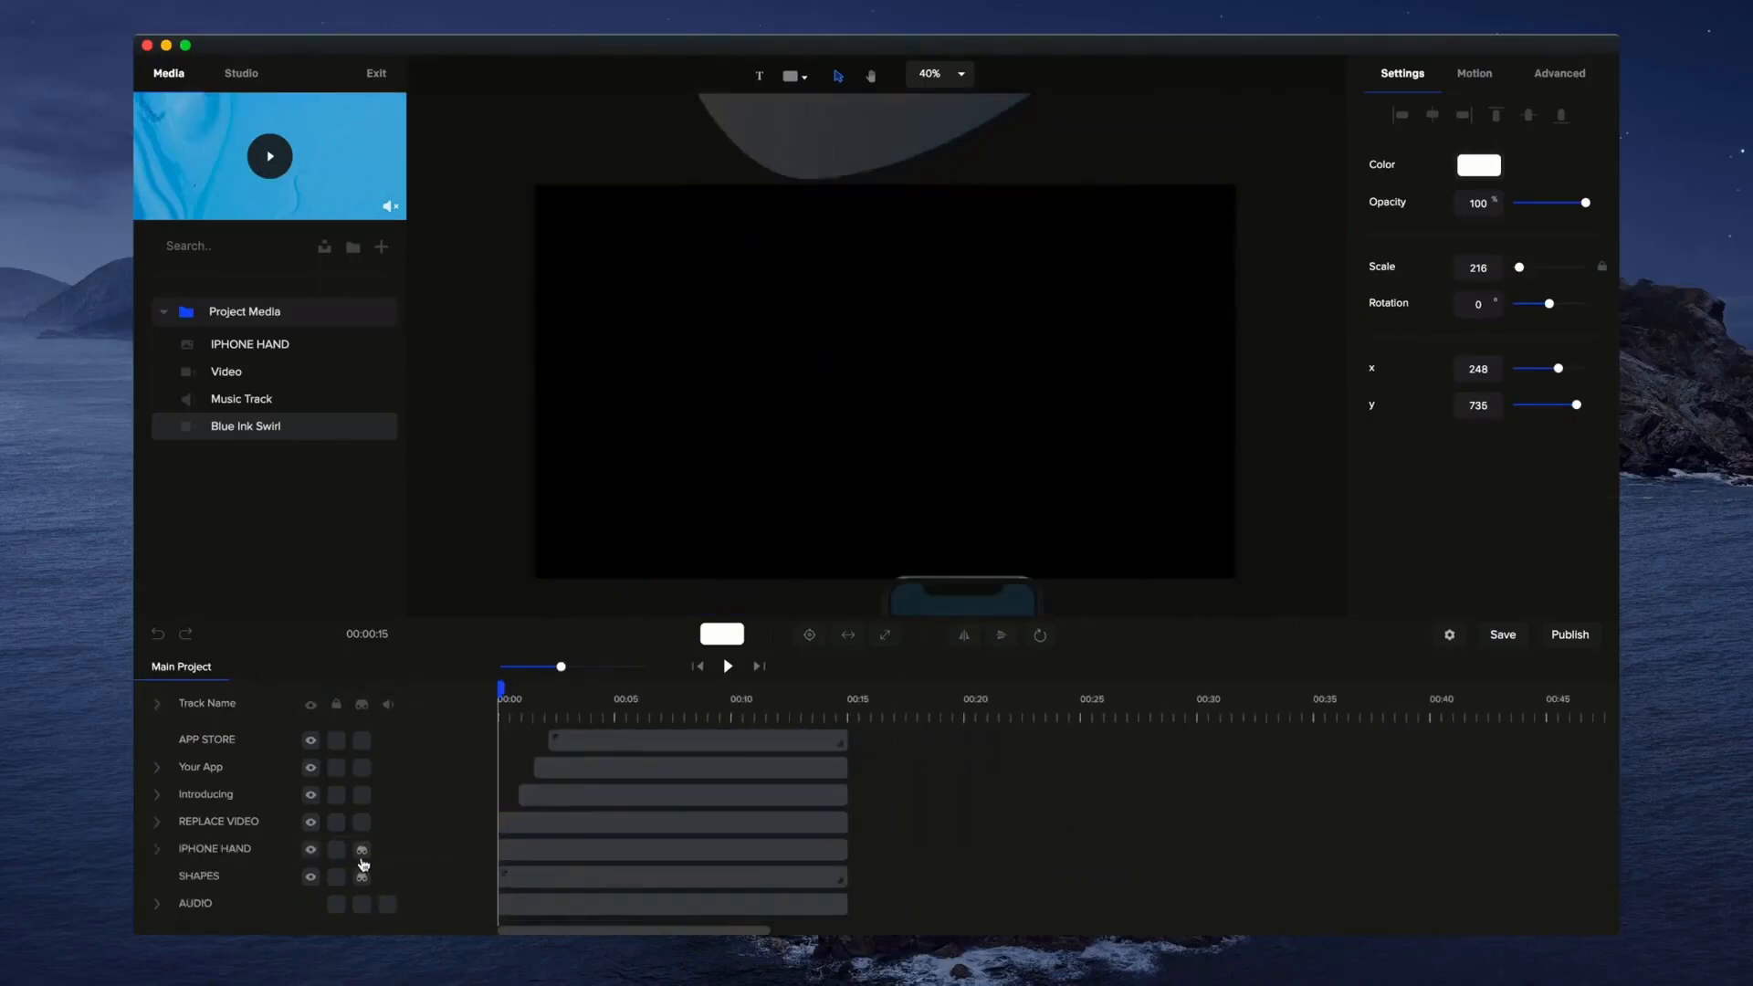
Mark the AUDIO track for hiding, hide all marked tracks from the timeline, and play the updated project.
{"action": "left_click", "coordinate": [363, 905]}
{"action": "left_click", "coordinate": [361, 705]}
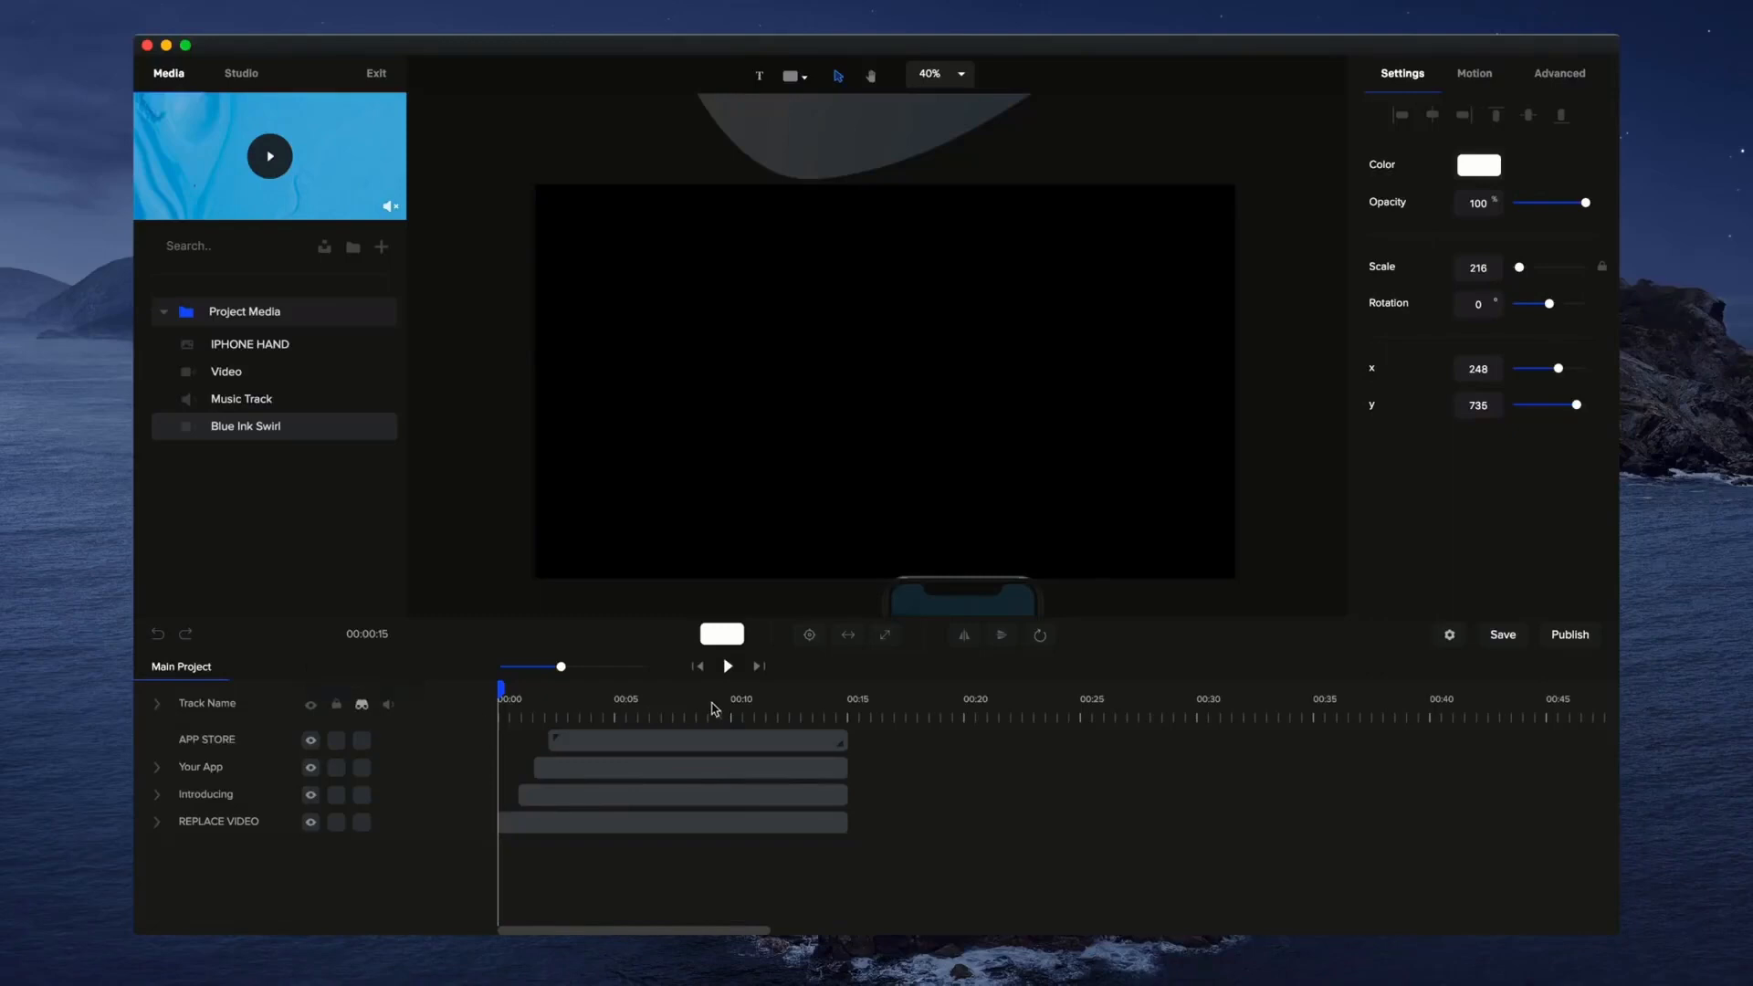
{"action": "left_click", "coordinate": [727, 666]}
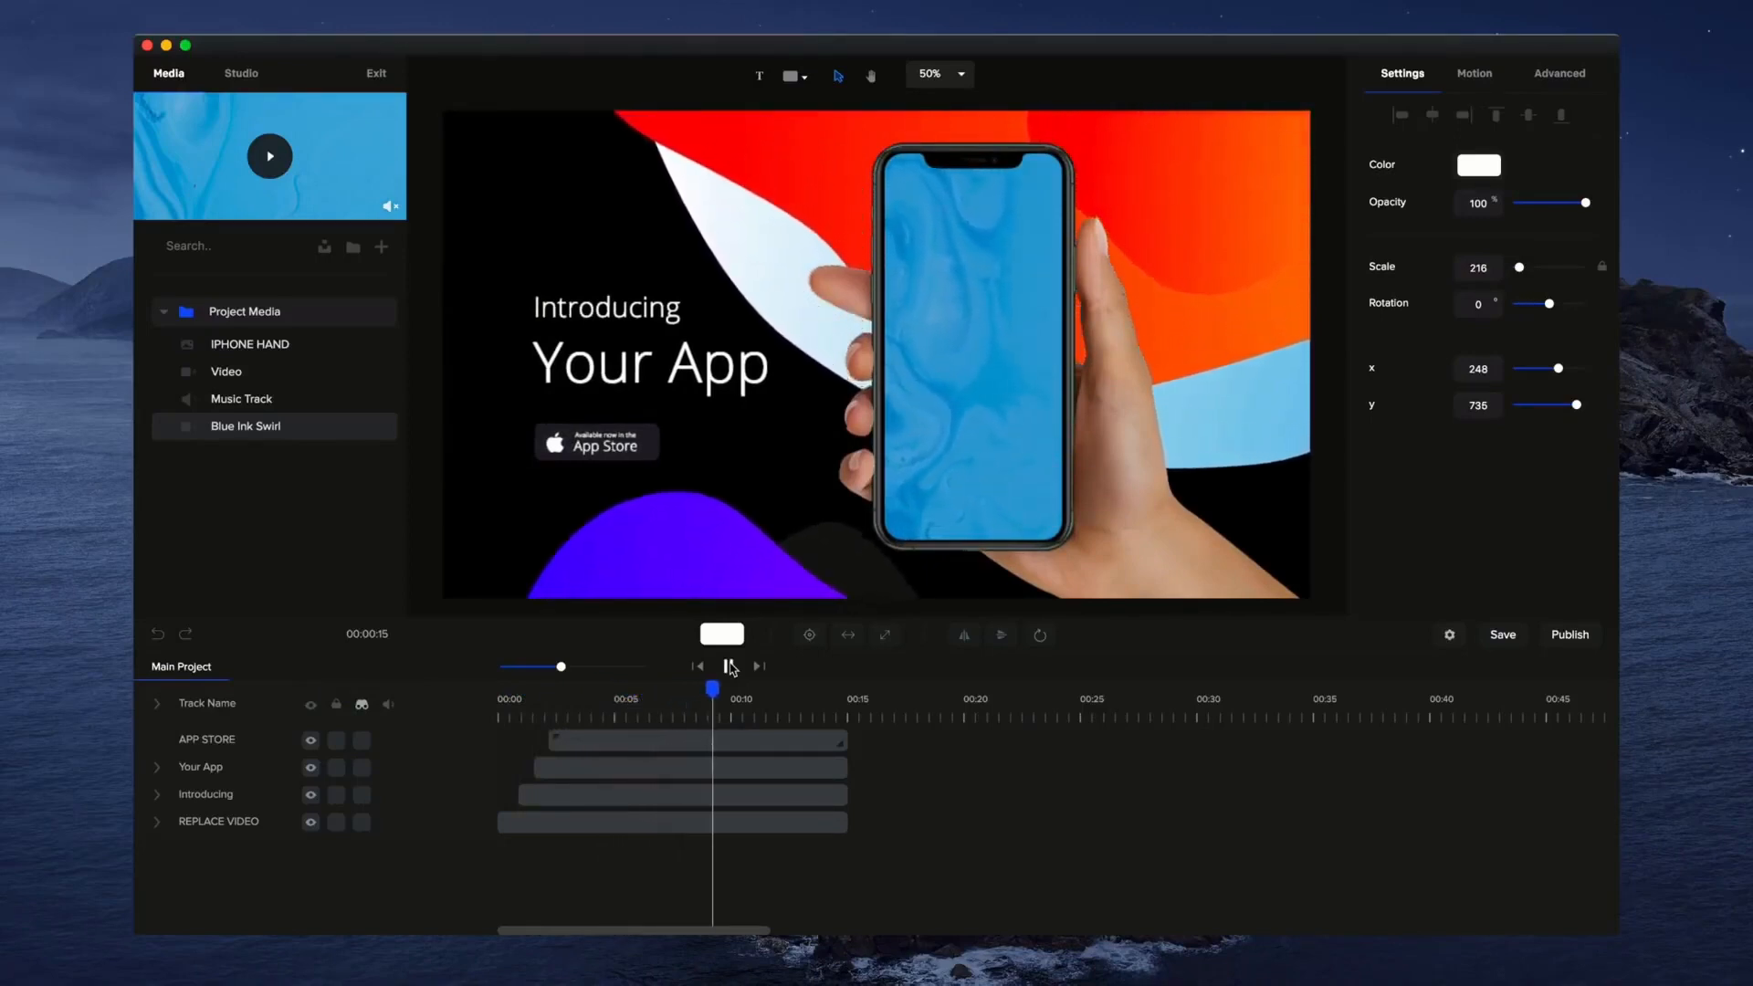
Stop playback with the marked tracks shown again, and lock the SHAPES and IPHONE HAND tracks.
{"action": "left_click", "coordinate": [730, 667]}
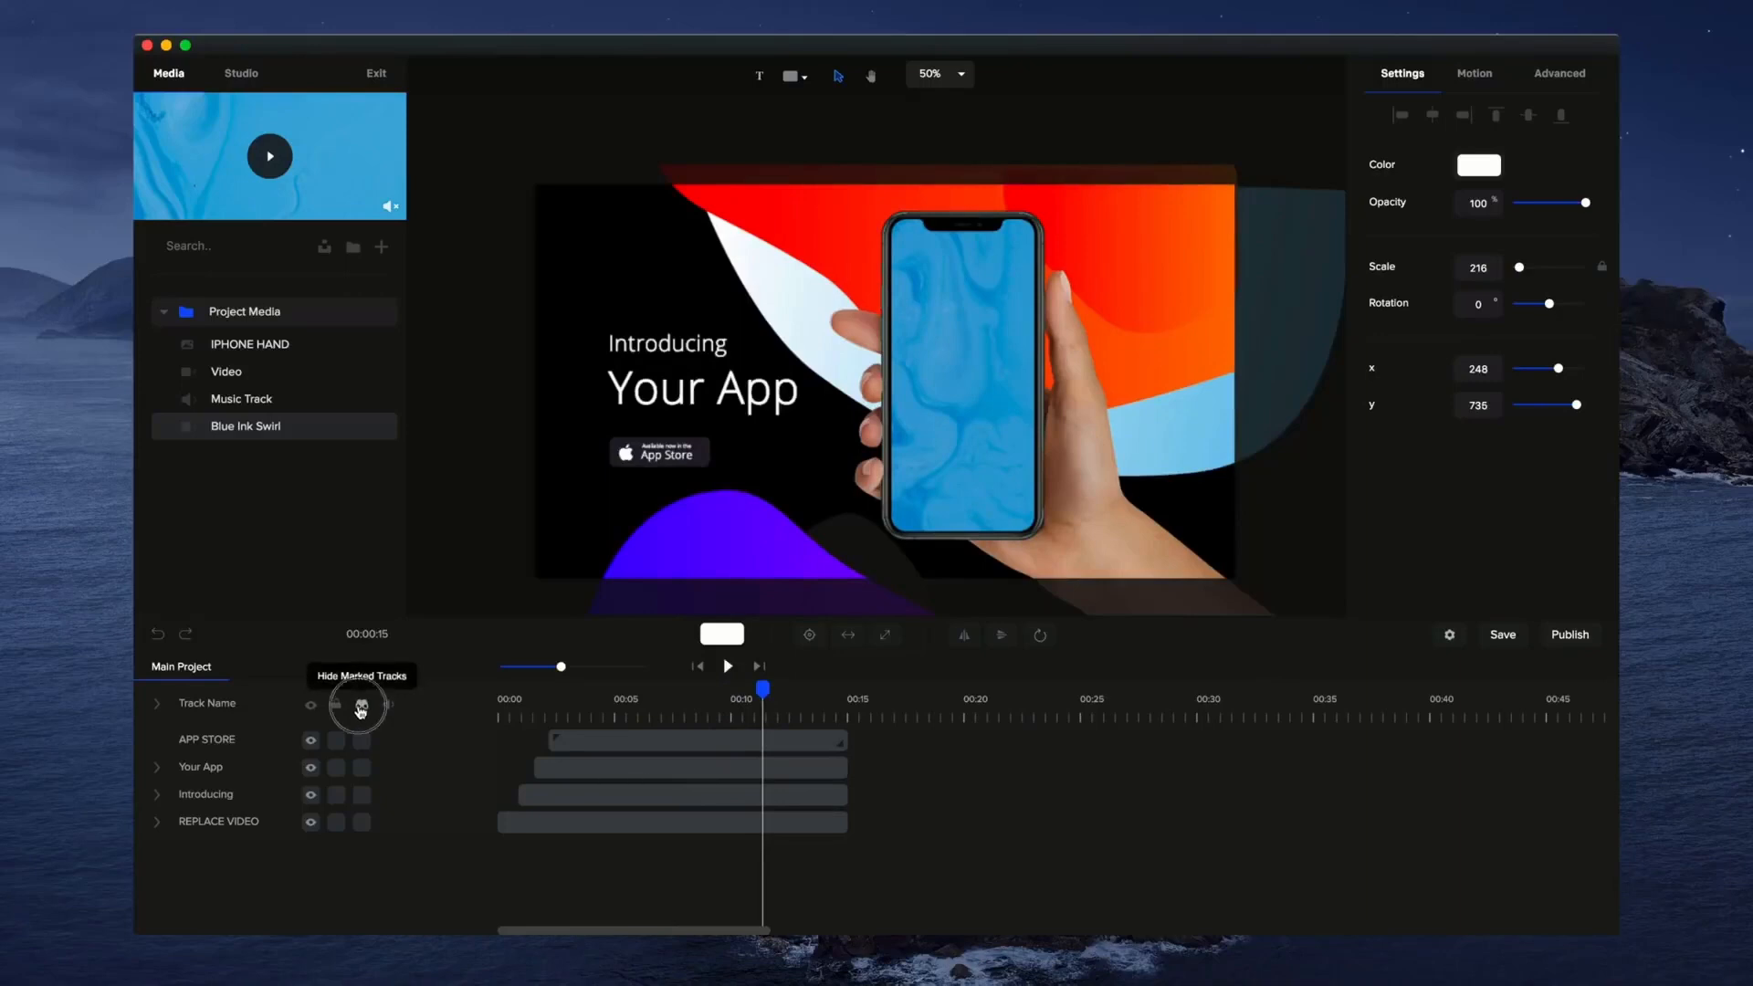
{"action": "left_click", "coordinate": [362, 709]}
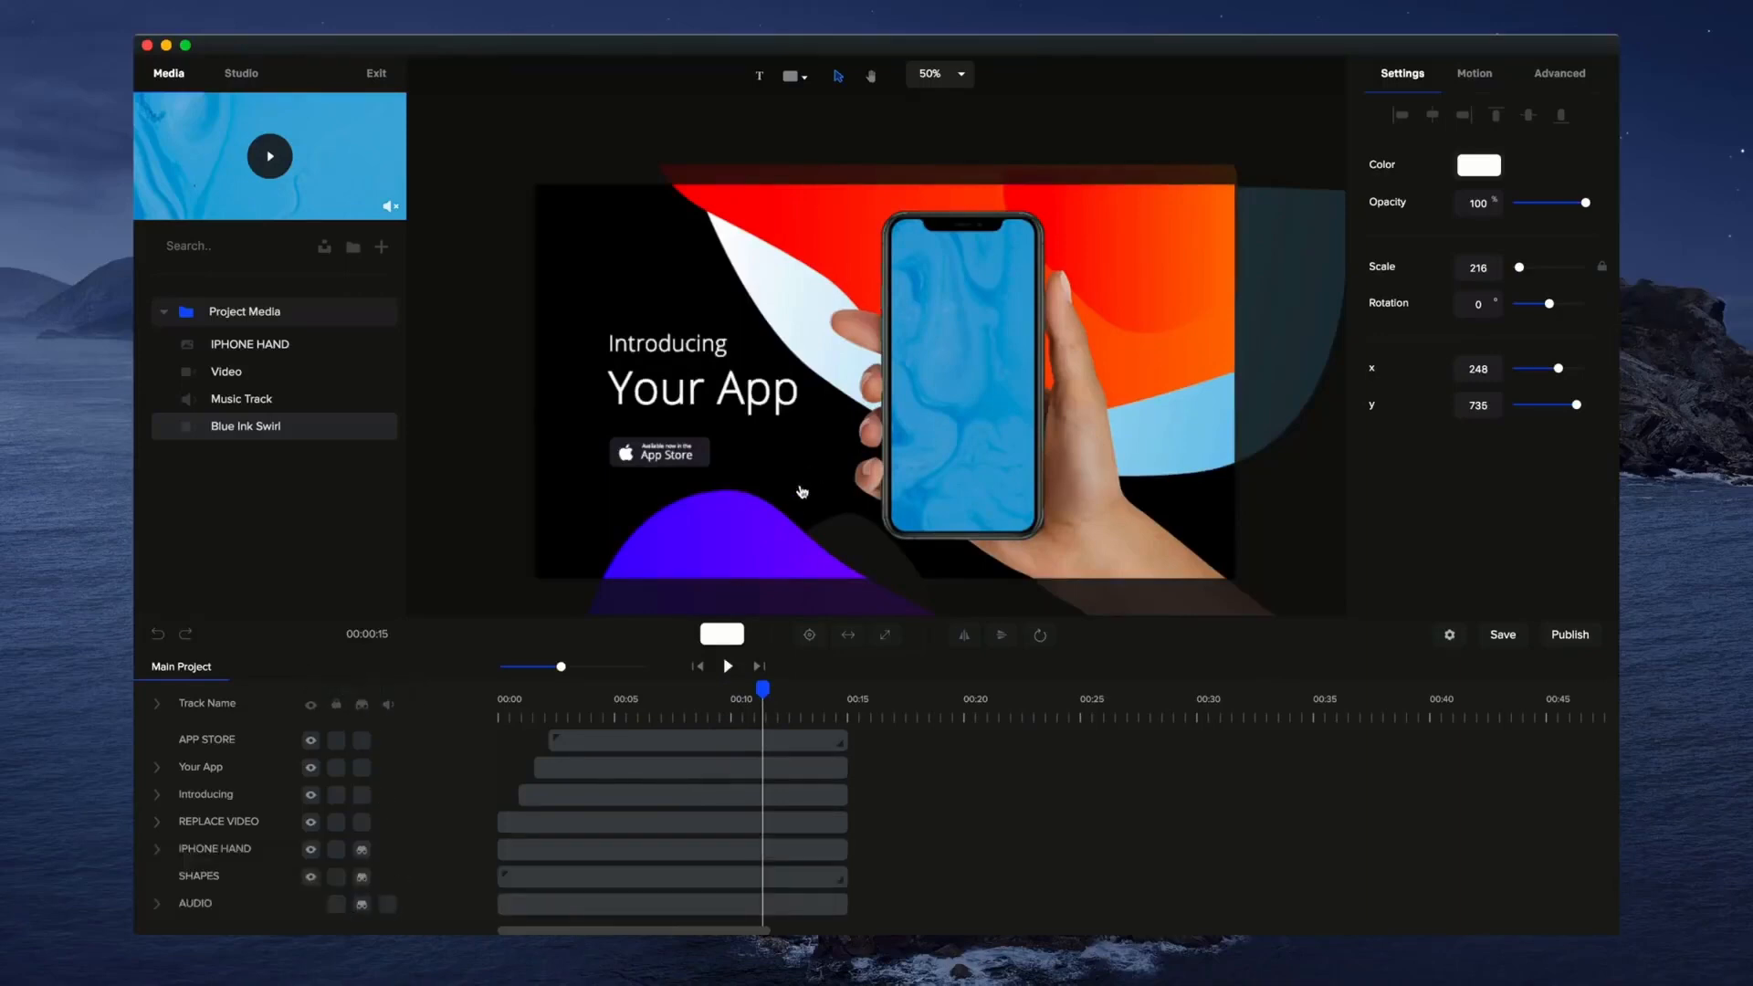
{"action": "left_click", "coordinate": [766, 518]}
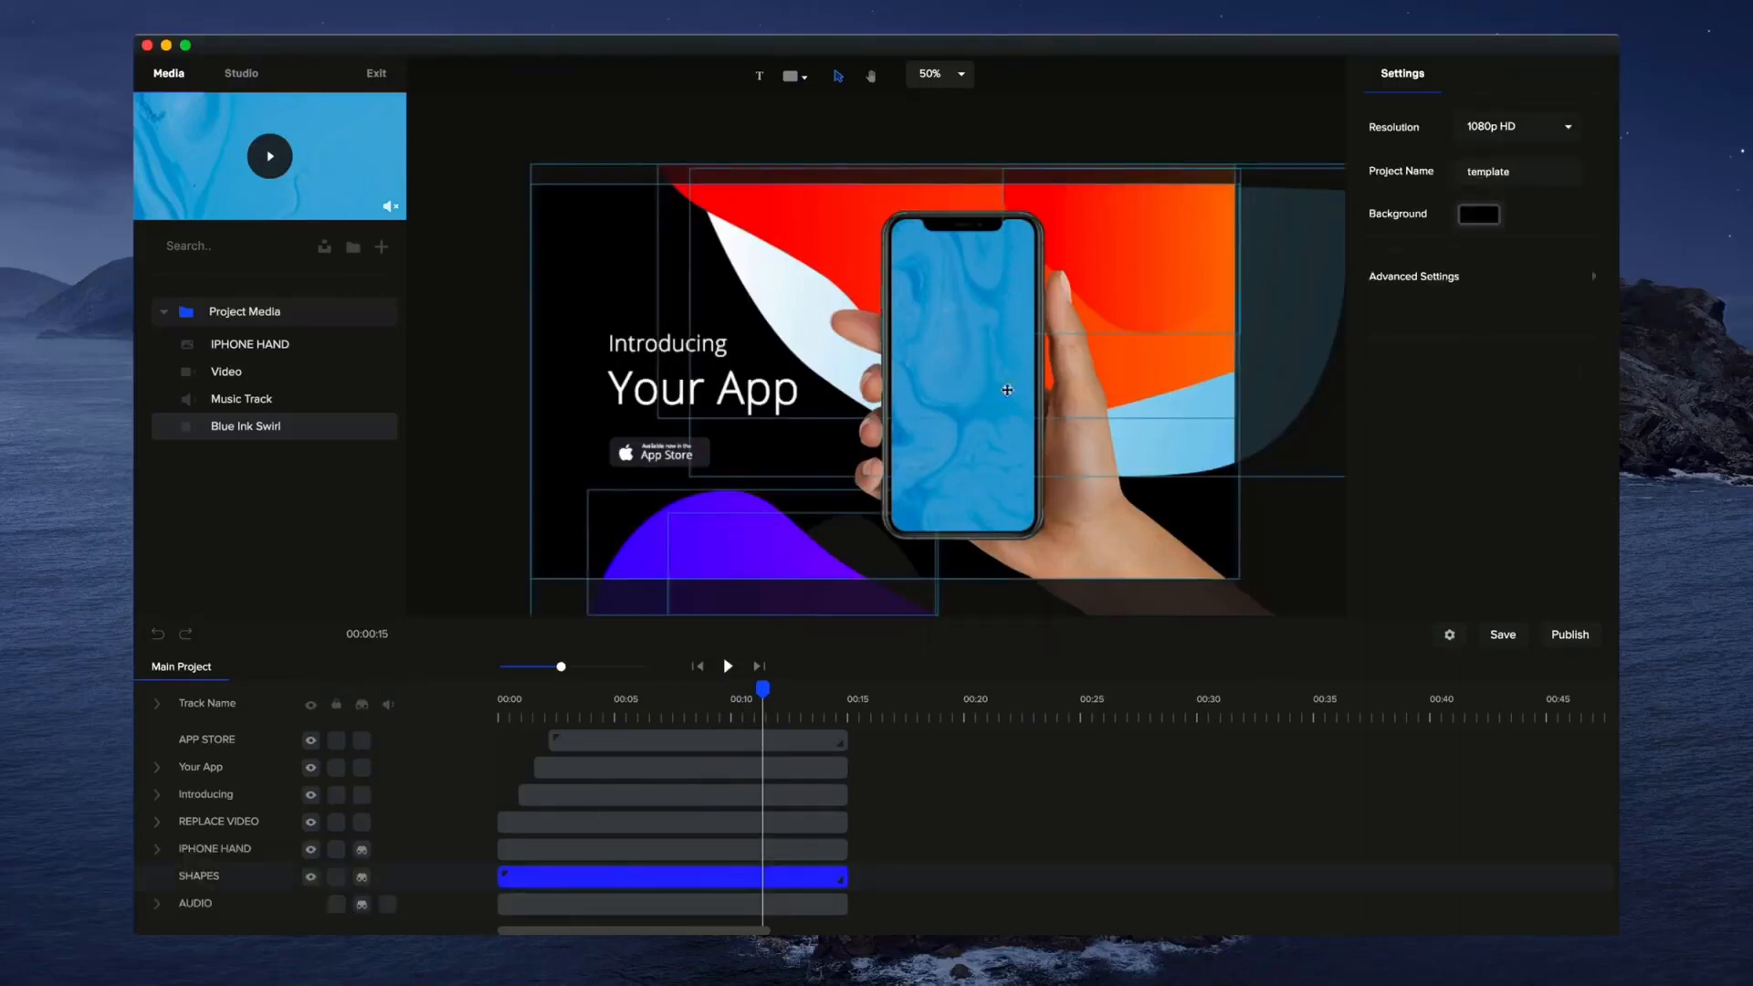
{"action": "left_click", "coordinate": [336, 878]}
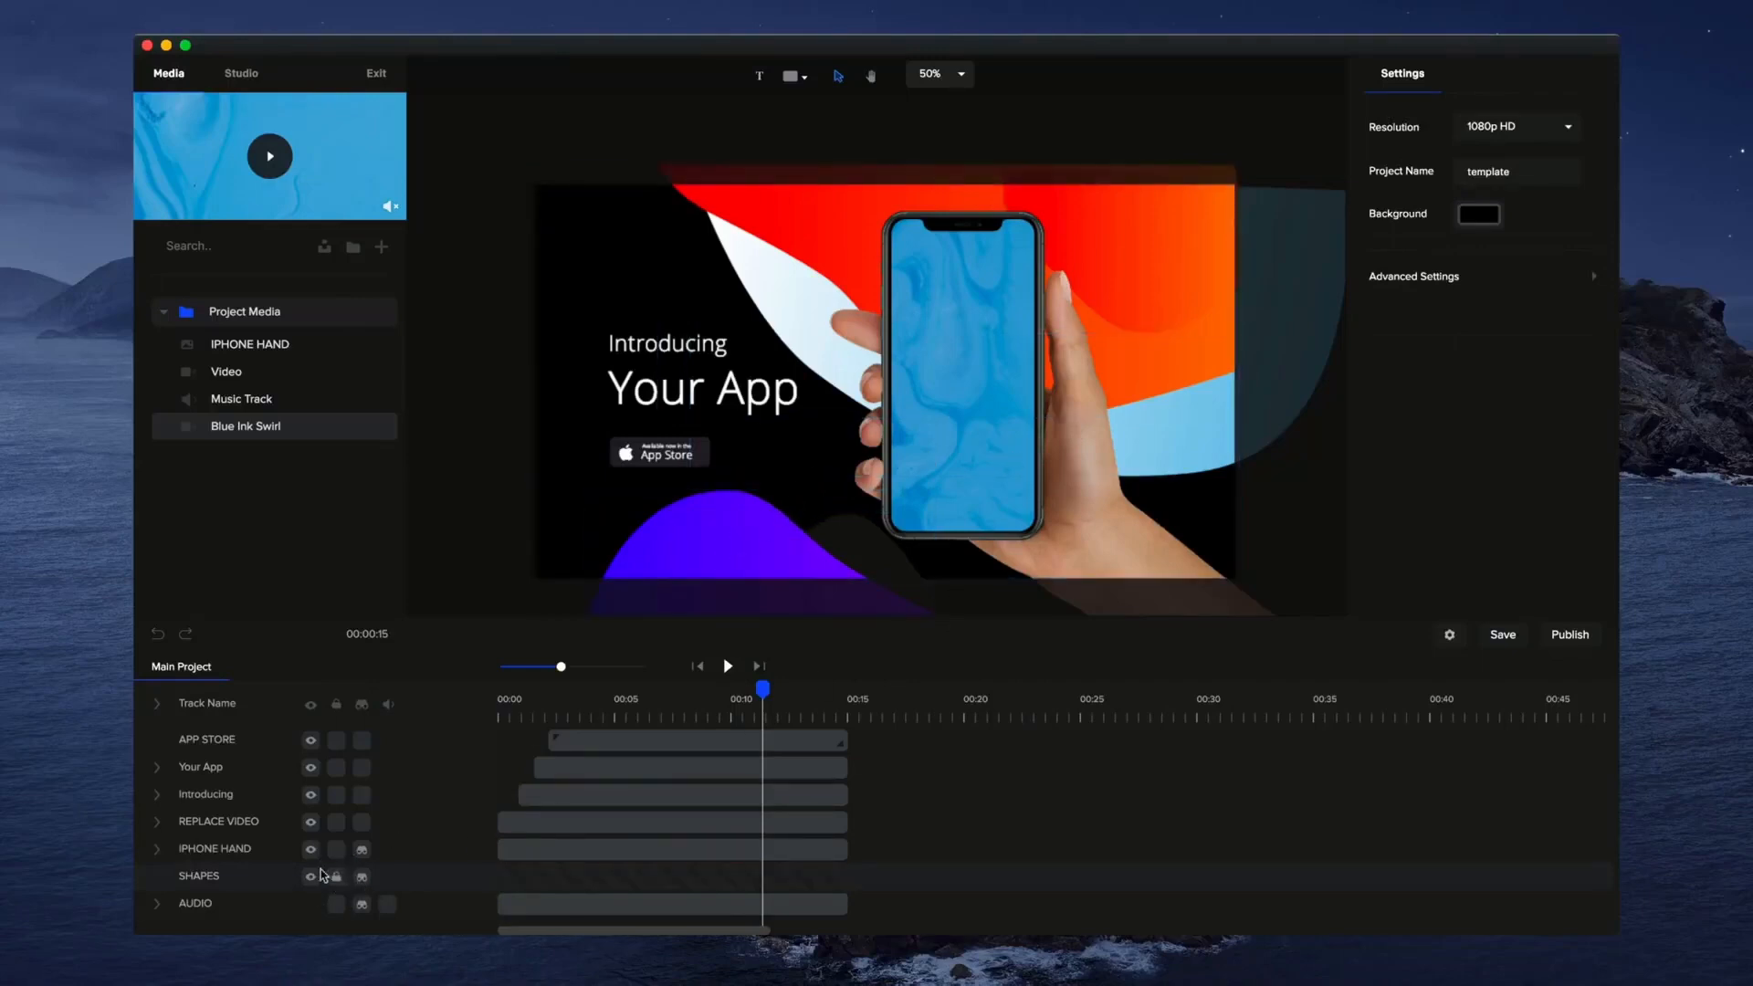
{"action": "left_click", "coordinate": [336, 851]}
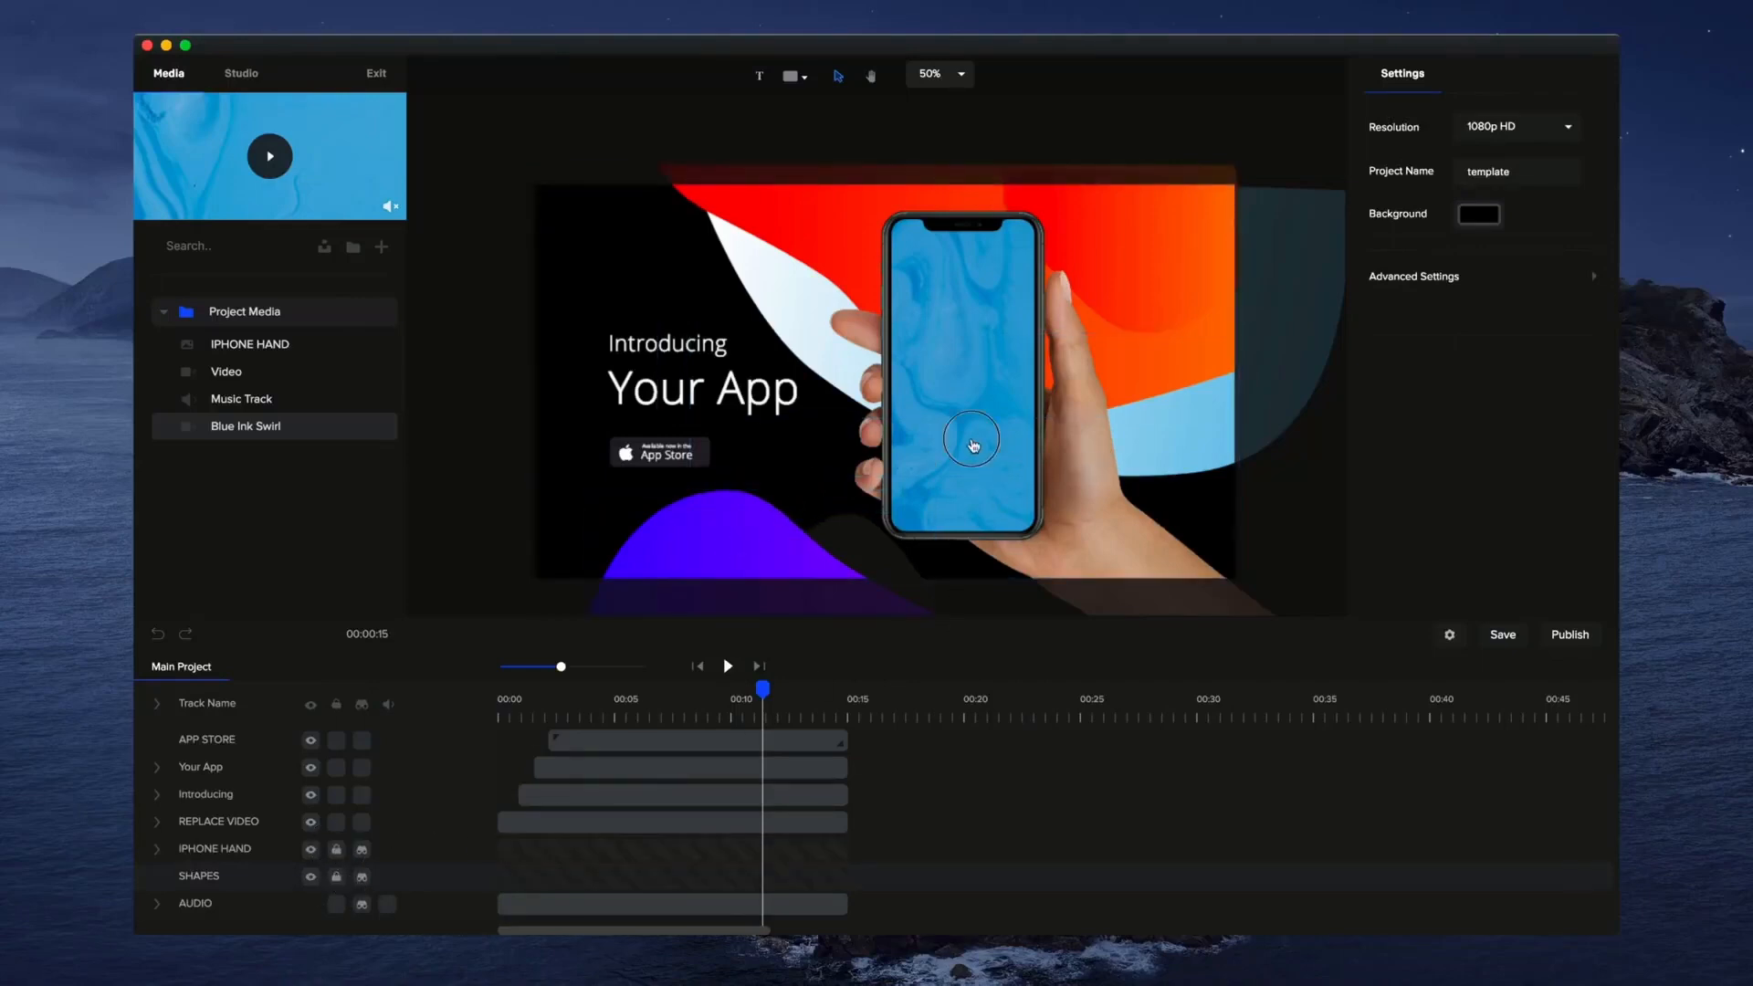
Lock the mask under the REPLACE VIDEO track and select the phone video on the canvas, with the track collapsed.
{"action": "left_click", "coordinate": [973, 446]}
{"action": "left_click", "coordinate": [336, 876]}
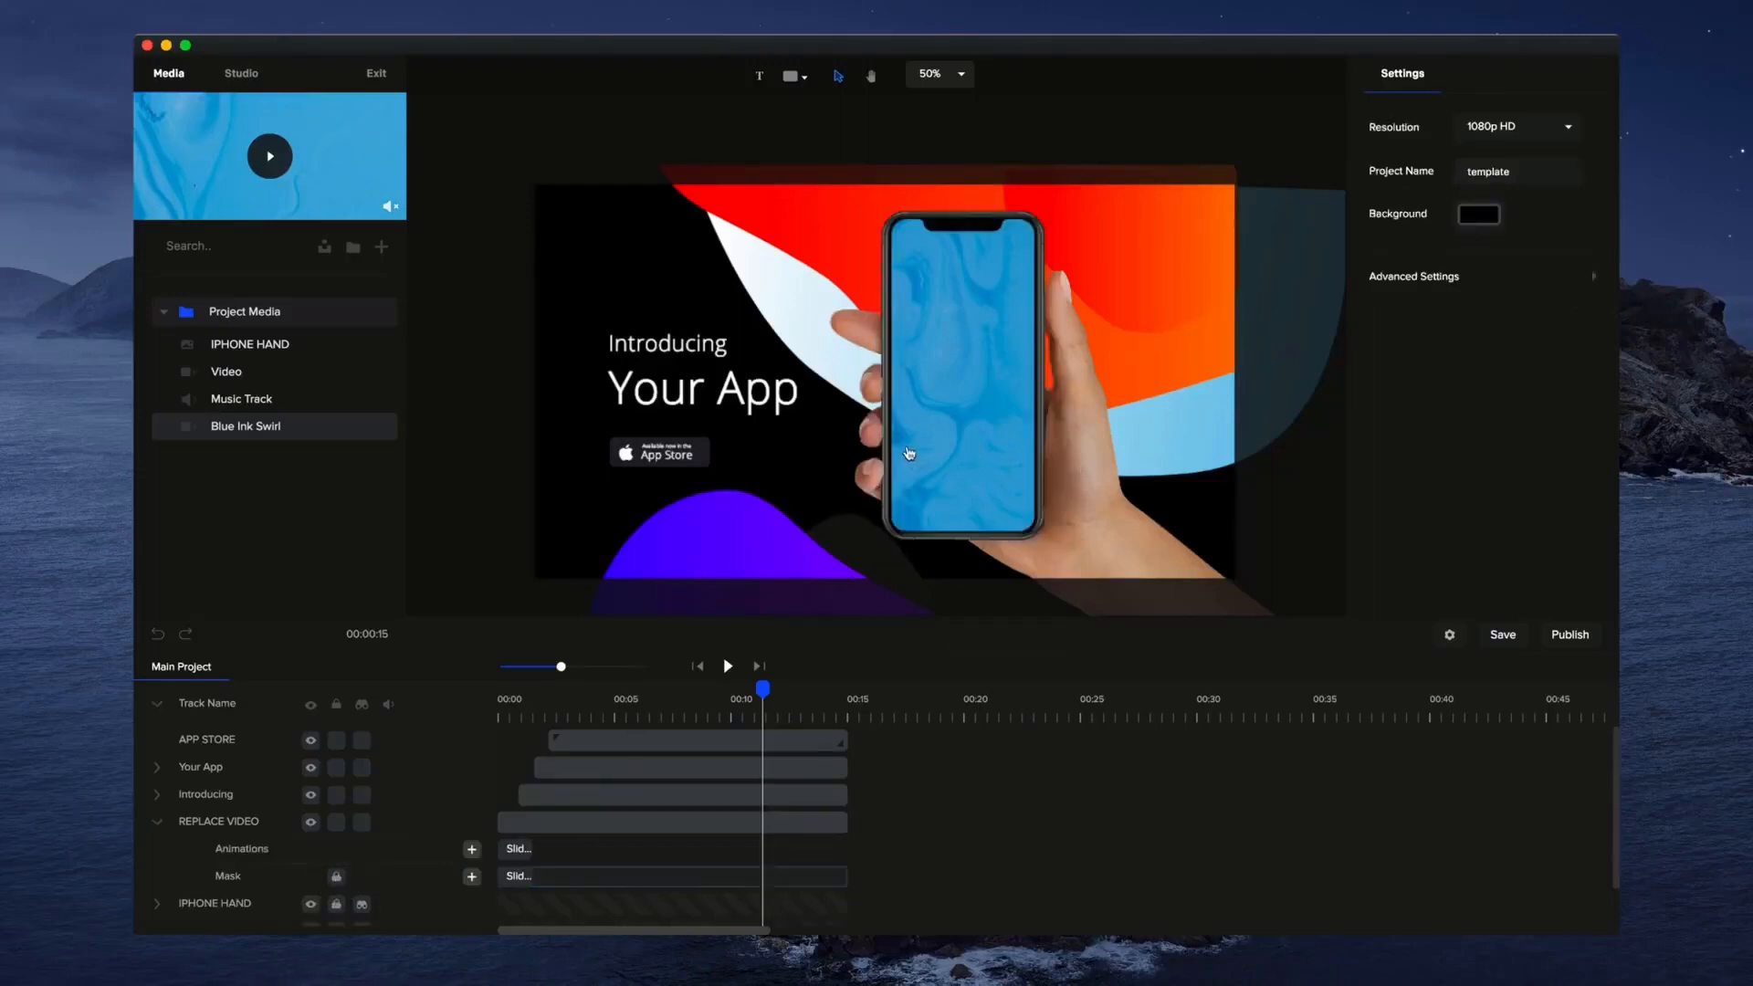
{"action": "left_click", "coordinate": [991, 380]}
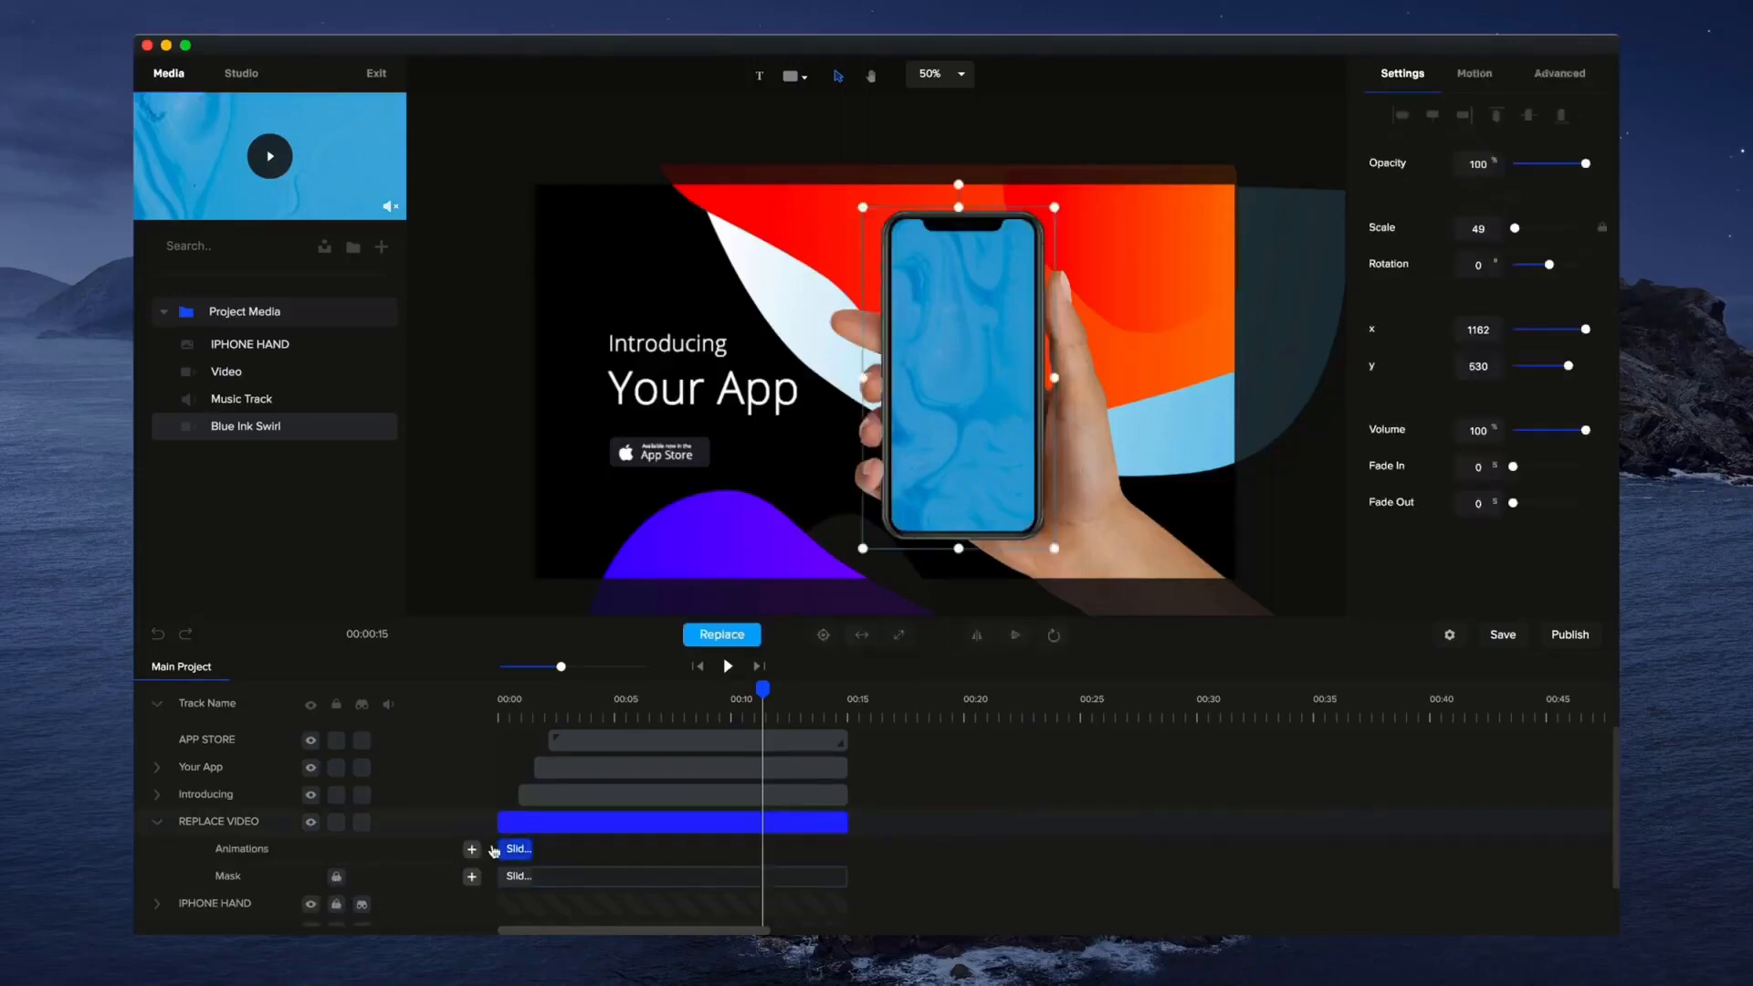
{"action": "left_click", "coordinate": [159, 823]}
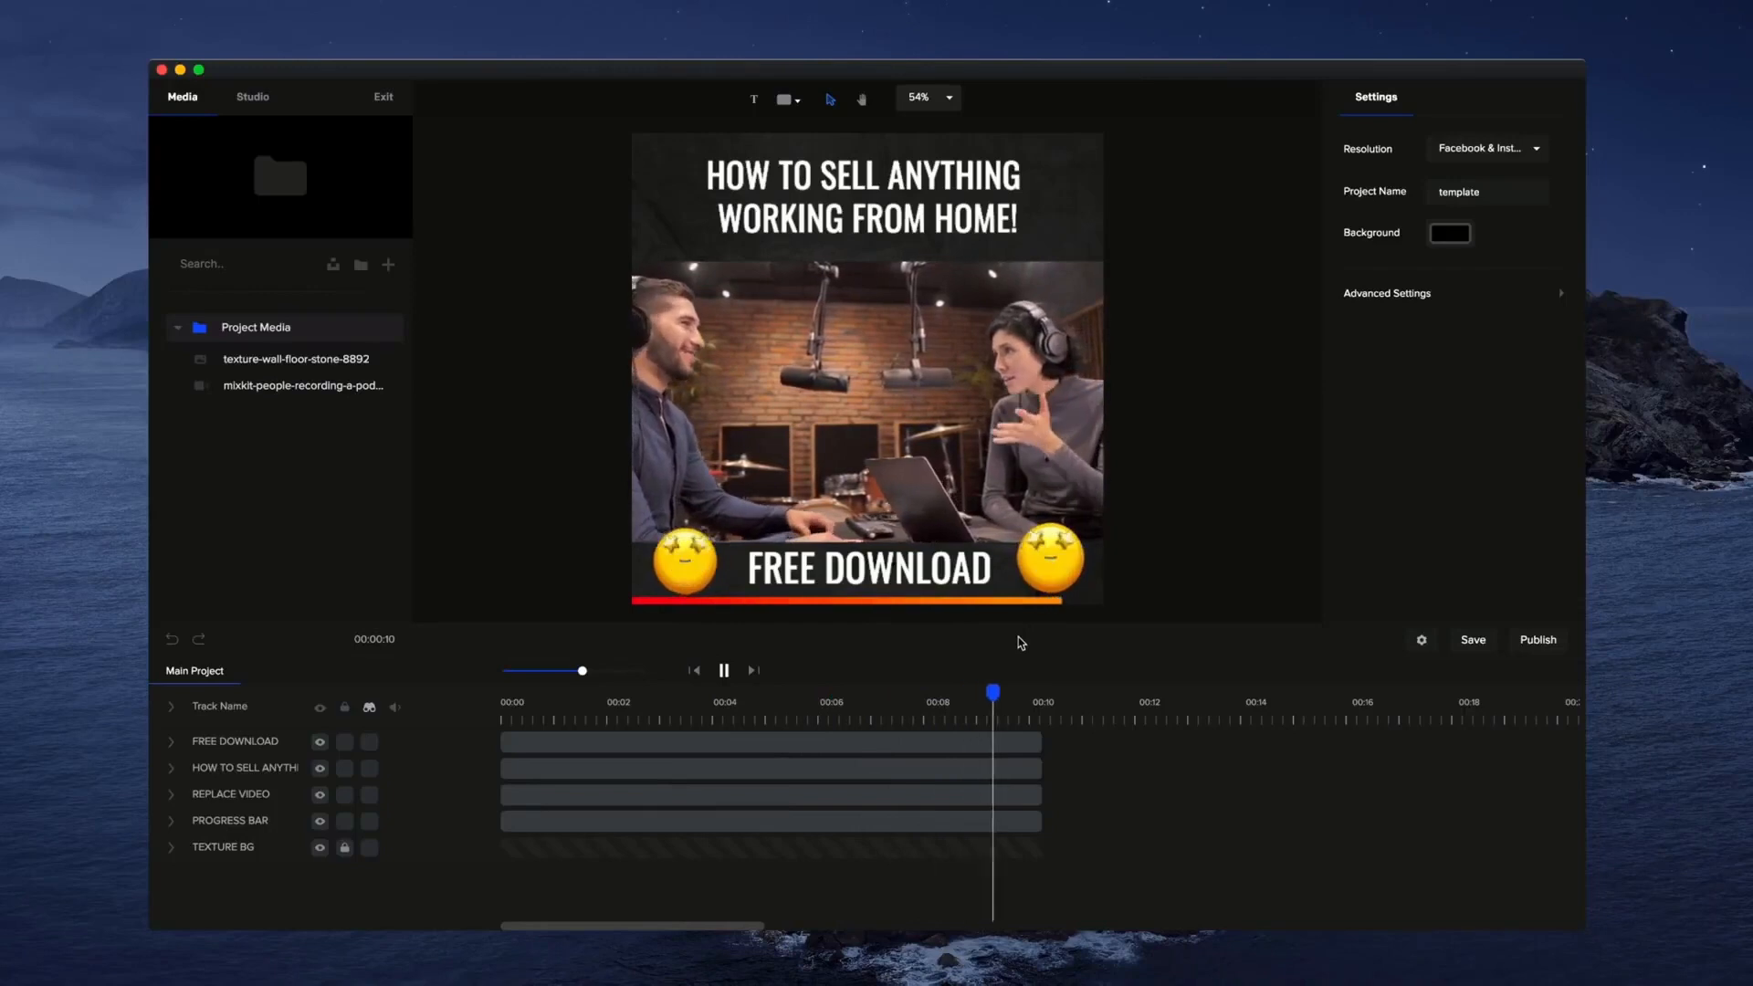
Stop the podcast template's playback, show its marked tracks, and delete the existing PROGRESS BAR layer.
{"action": "left_click", "coordinate": [698, 707]}
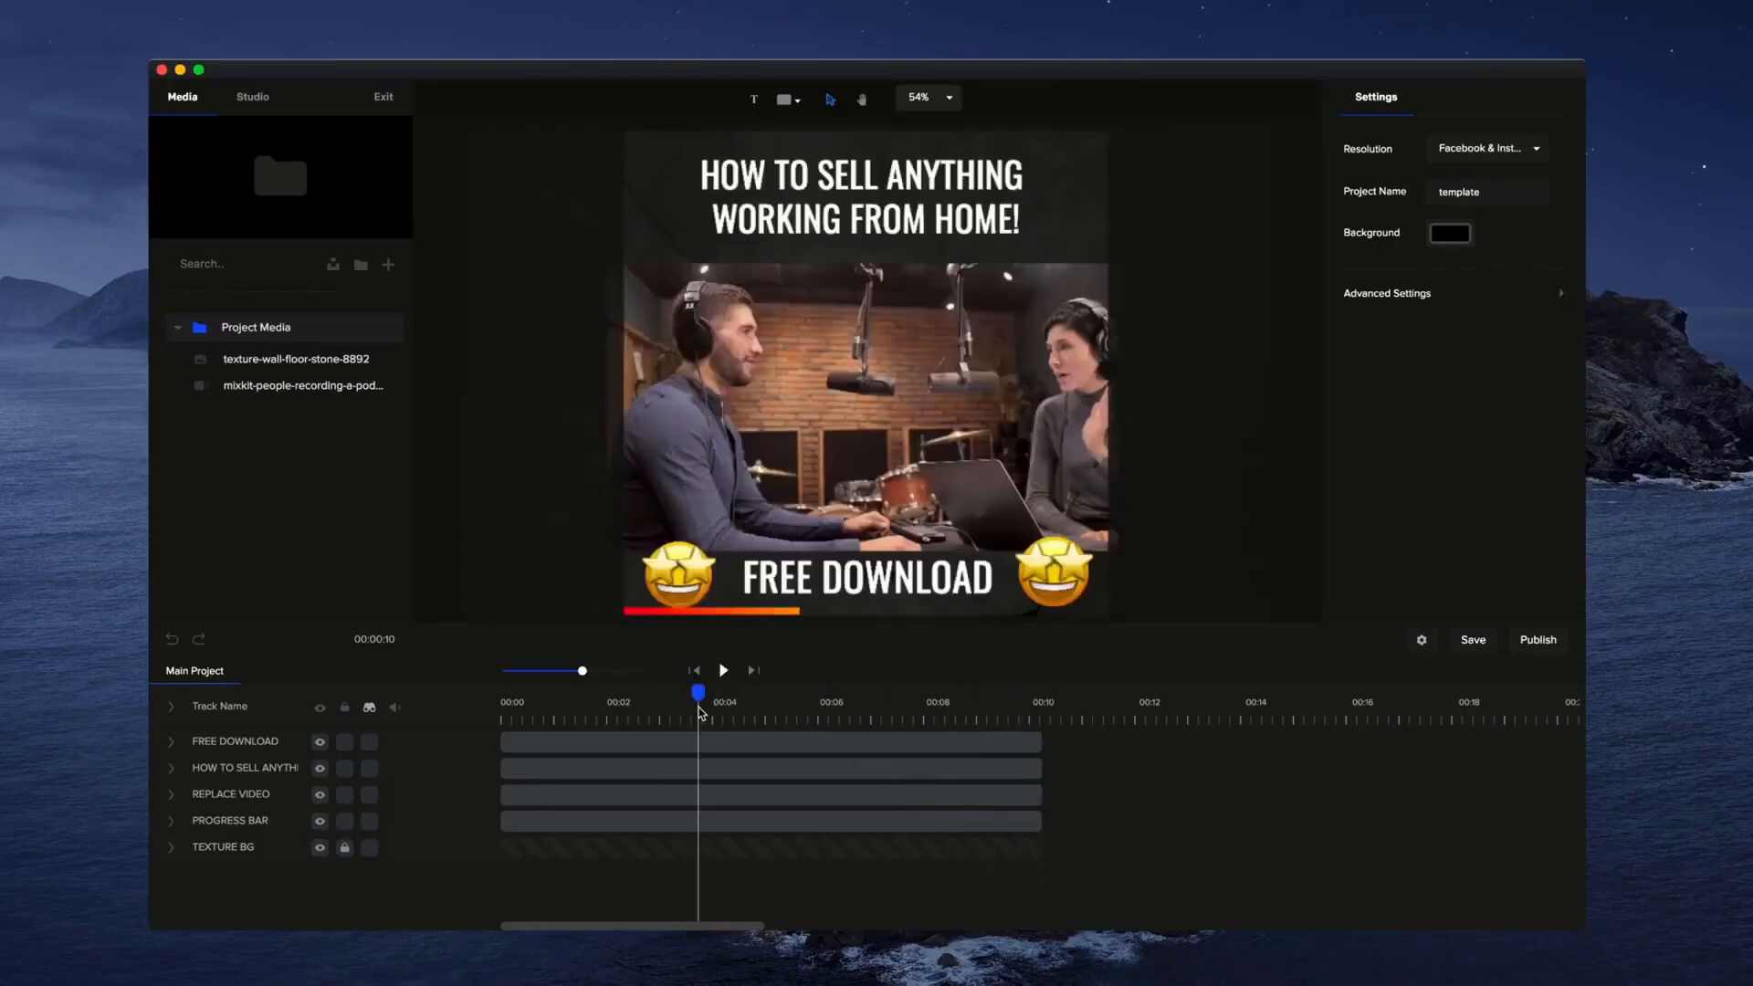
{"action": "left_click", "coordinate": [370, 708]}
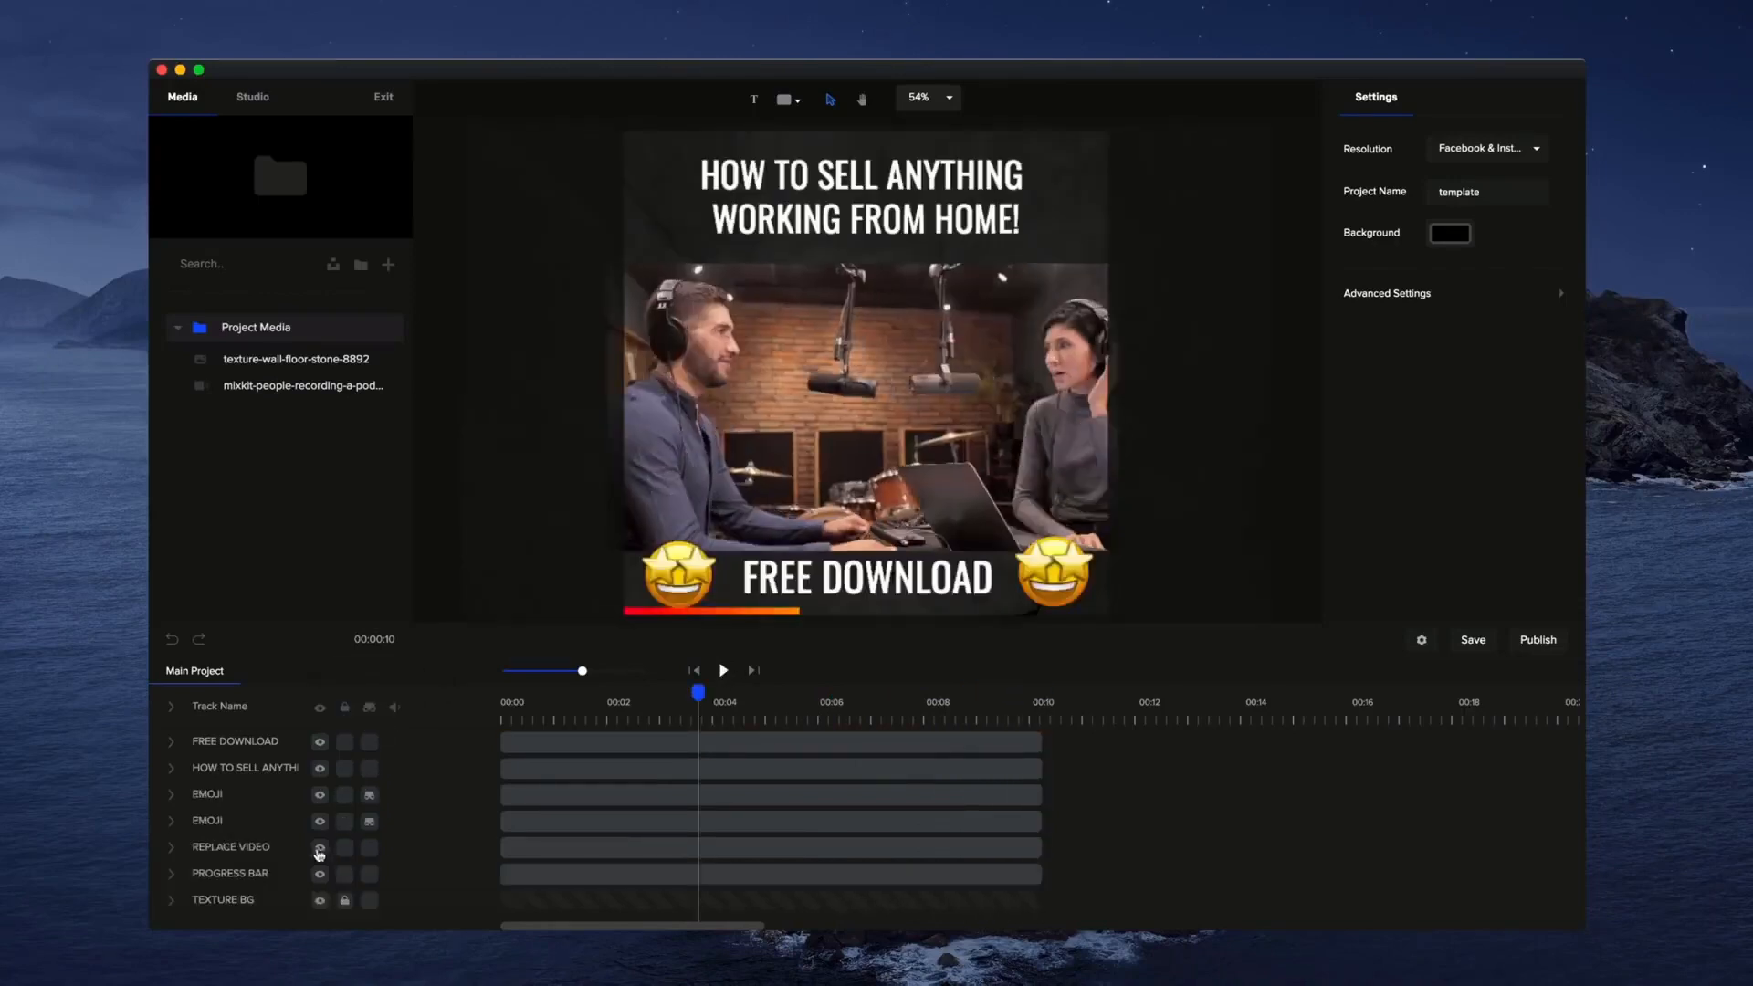
{"action": "left_click", "coordinate": [514, 874]}
{"action": "key", "text": "Delete"}
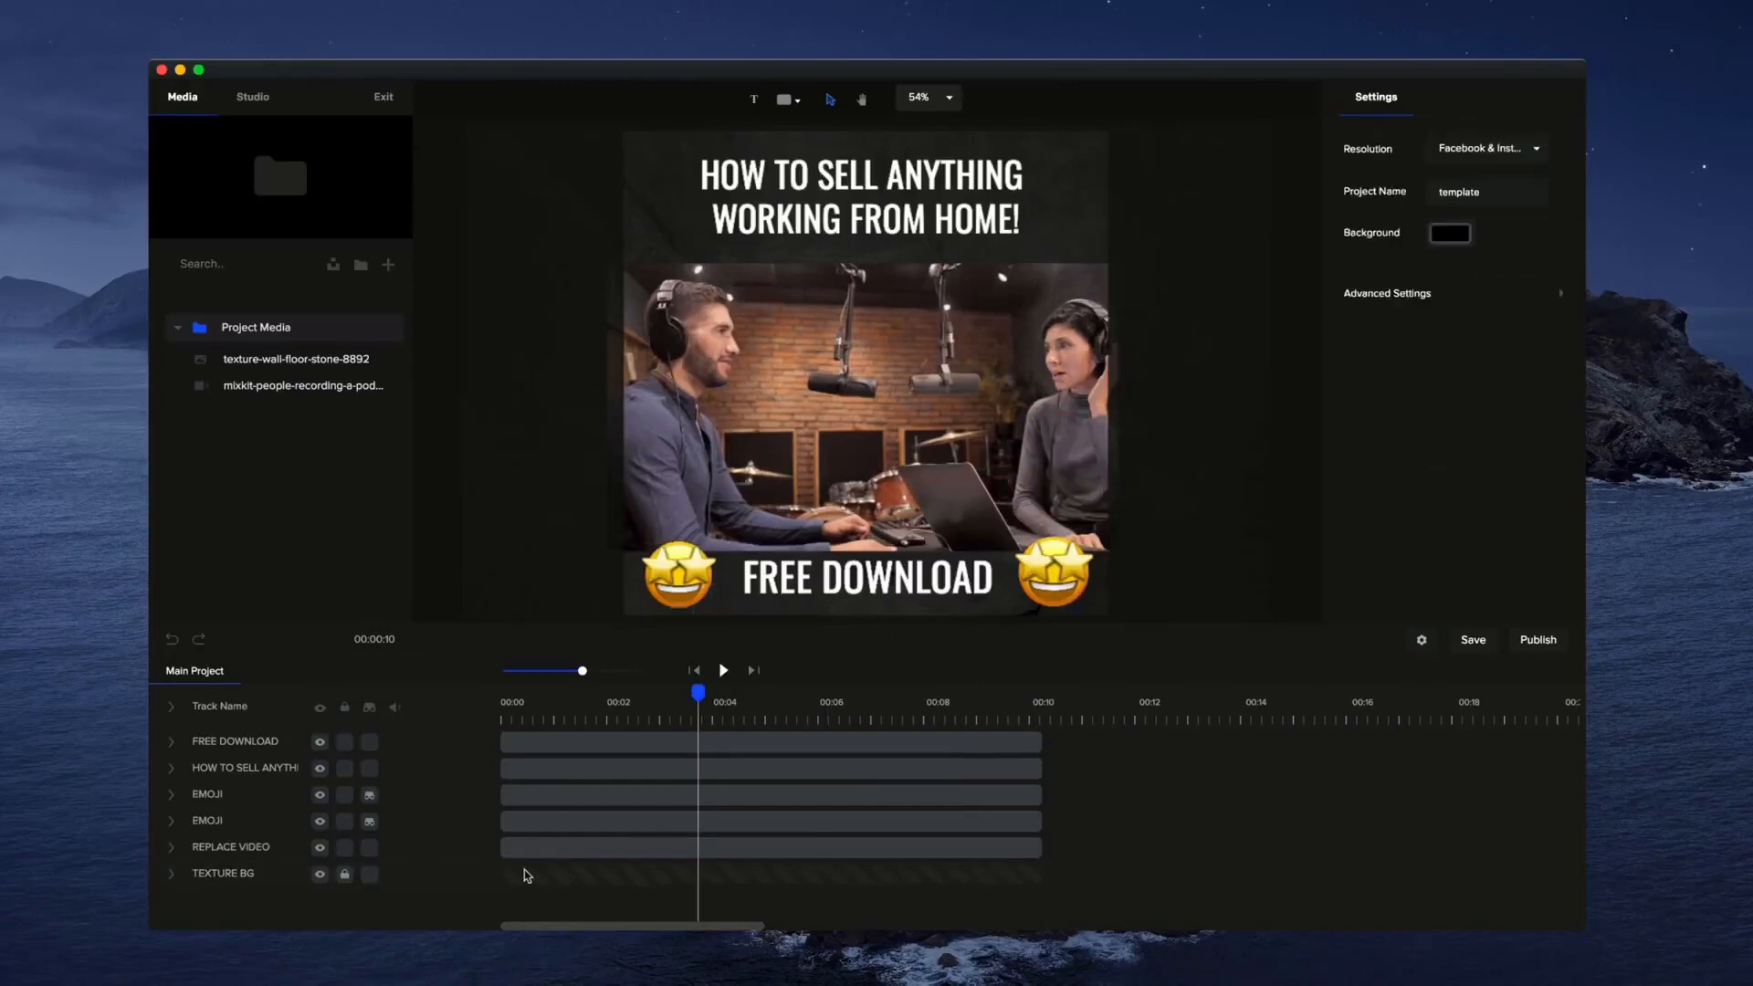
Add a rectangle shape at the start of the project and select it on the canvas.
{"action": "left_click", "coordinate": [696, 671]}
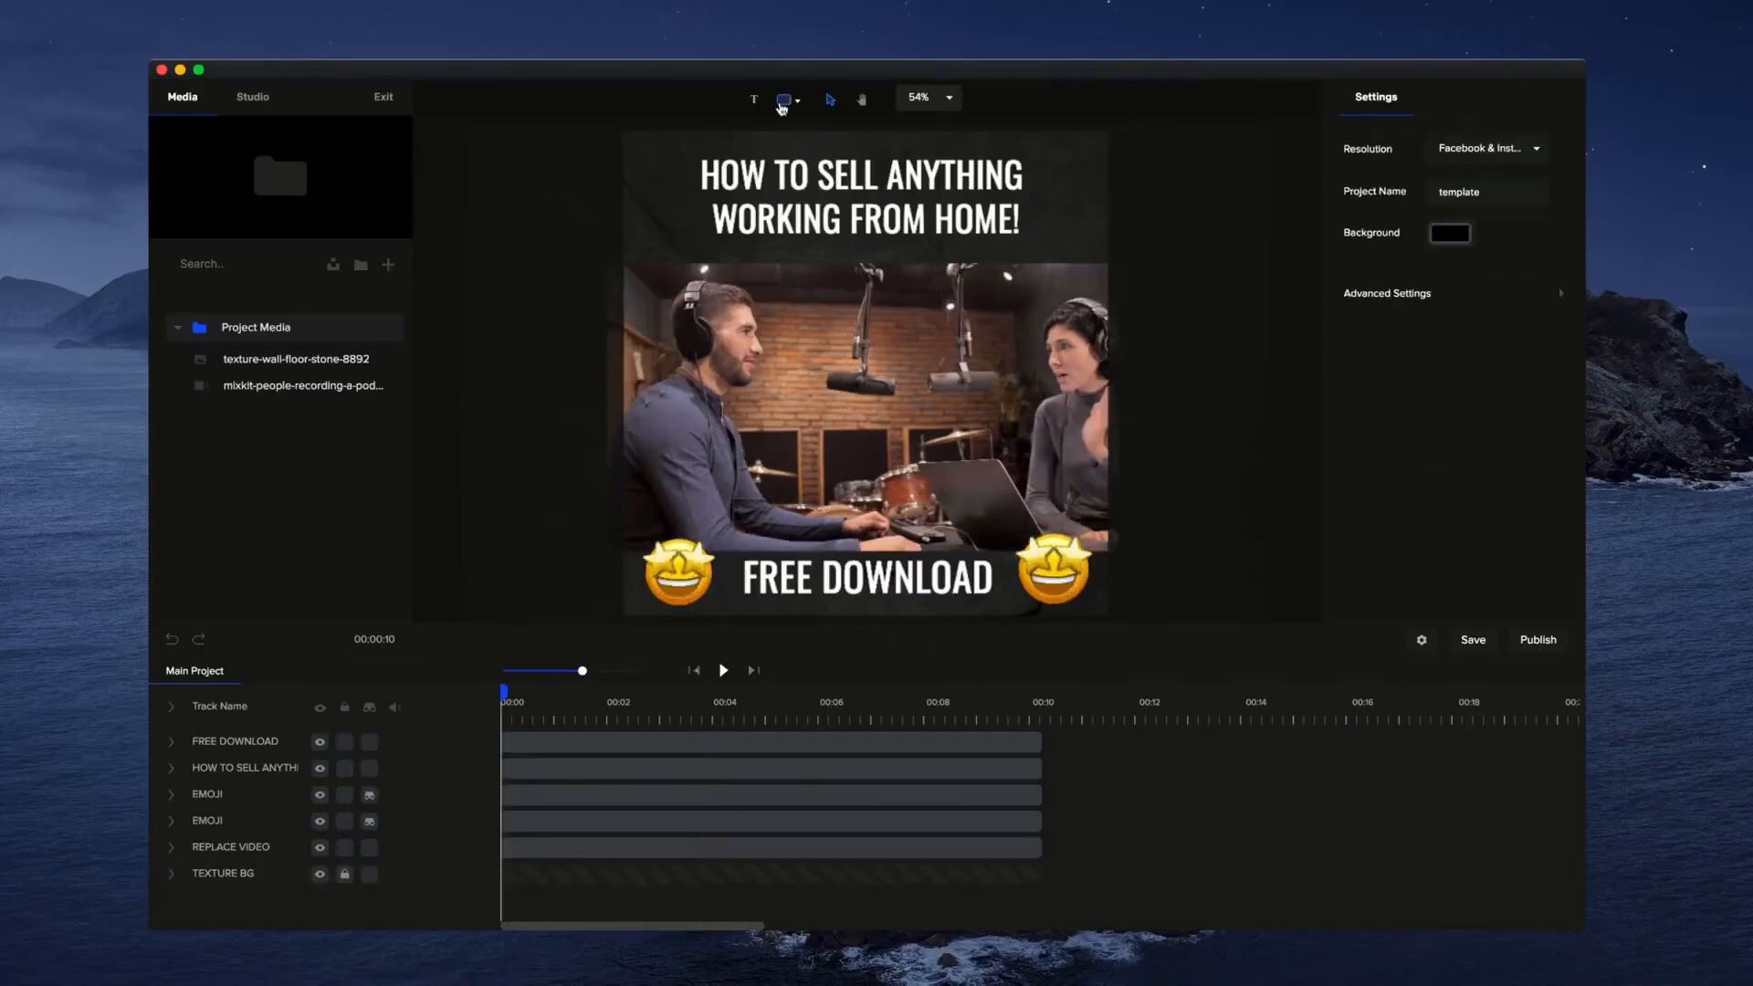
{"action": "left_click", "coordinate": [781, 105]}
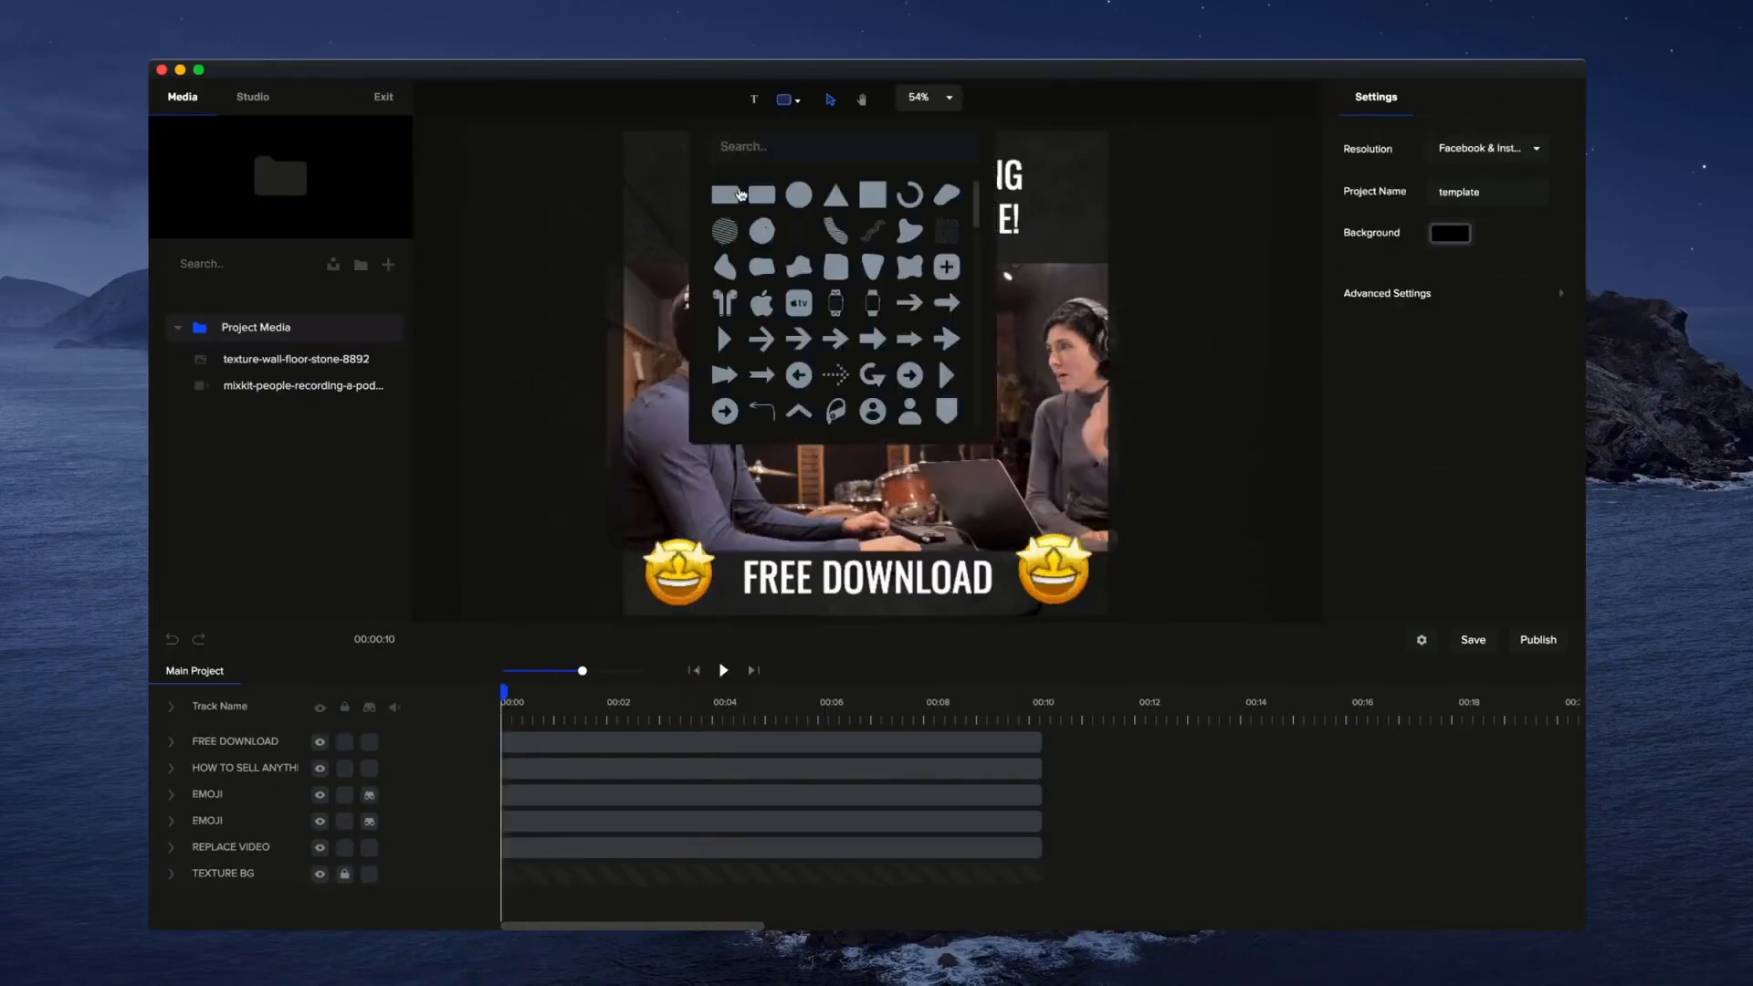
{"action": "left_click", "coordinate": [740, 194]}
{"action": "left_click", "coordinate": [1162, 340]}
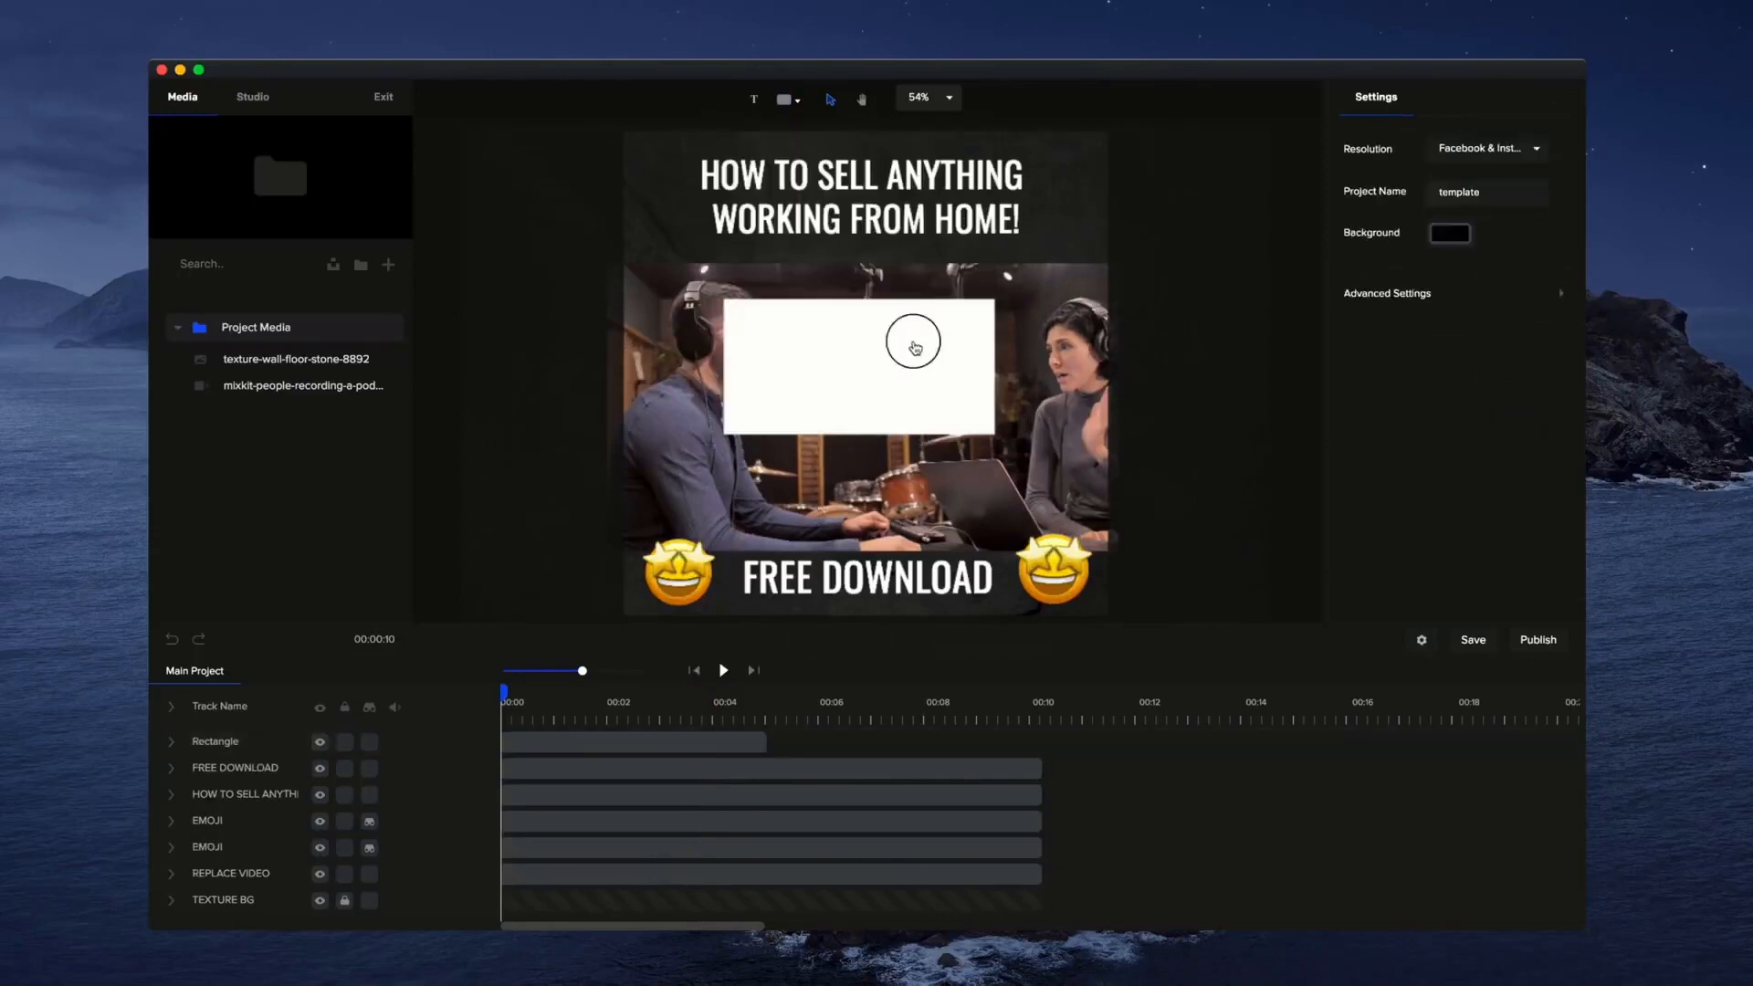
{"action": "left_click", "coordinate": [913, 347]}
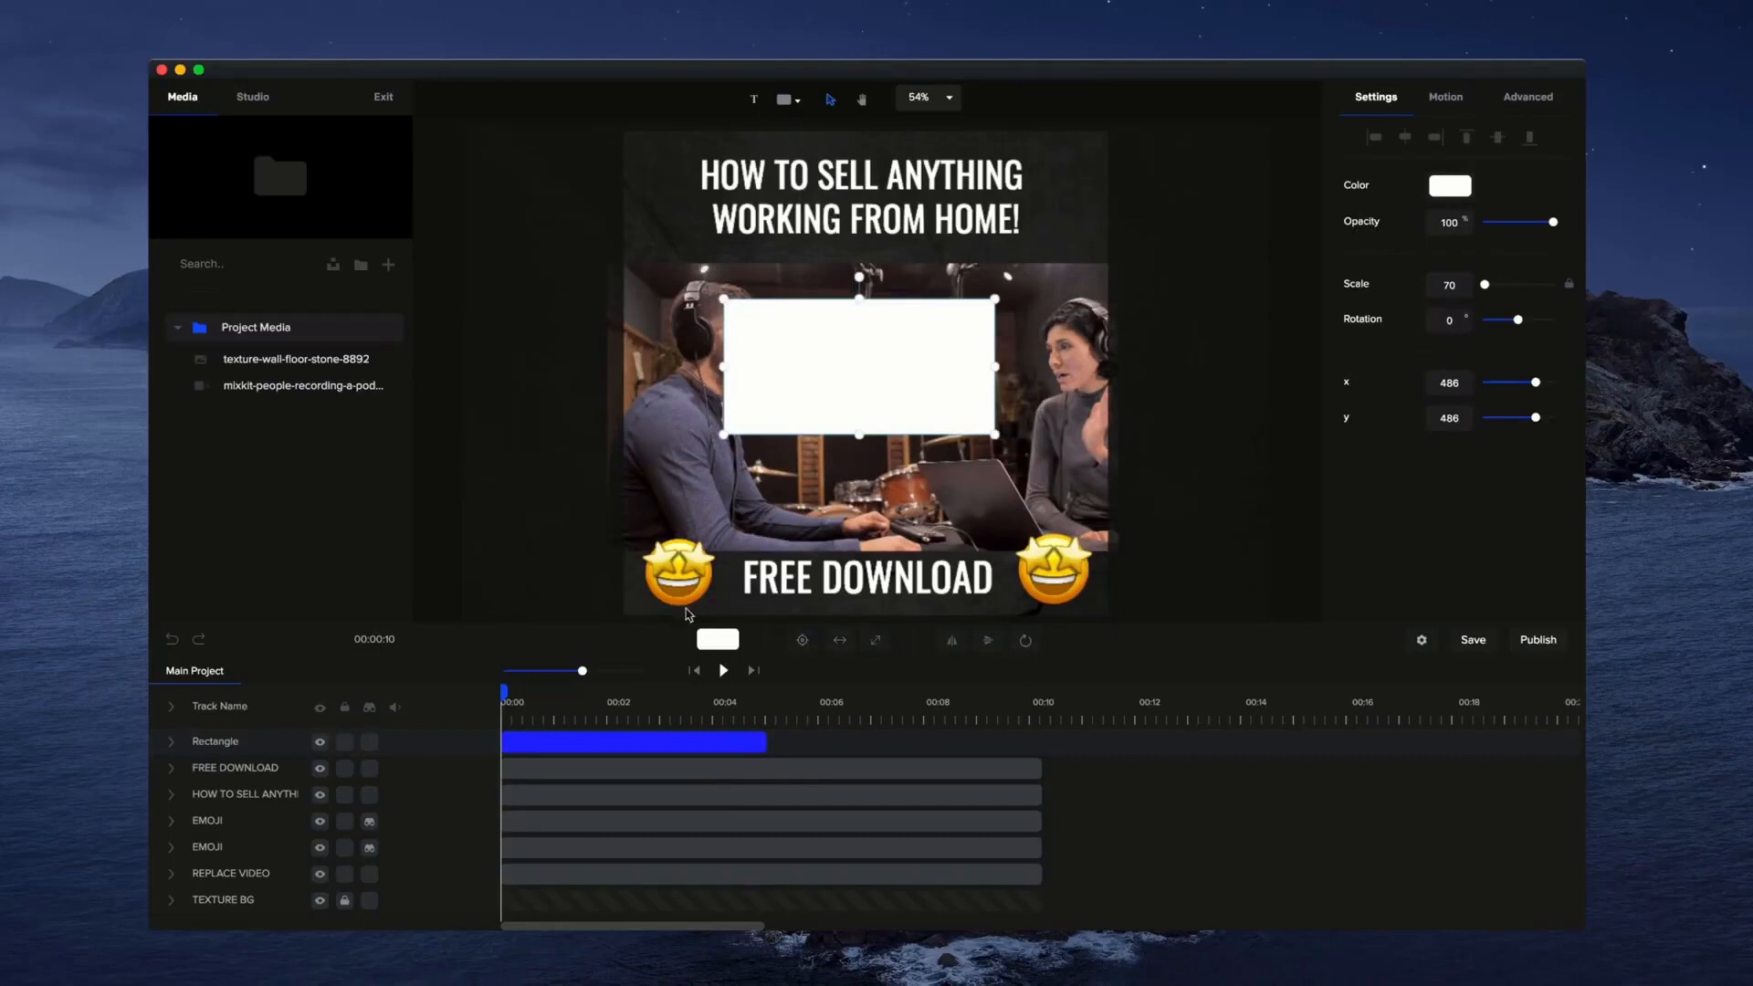
Fit the rectangle to the canvas width, flatten it into a thin bar, and align it to the canvas's bottom edge.
{"action": "left_click", "coordinate": [840, 642]}
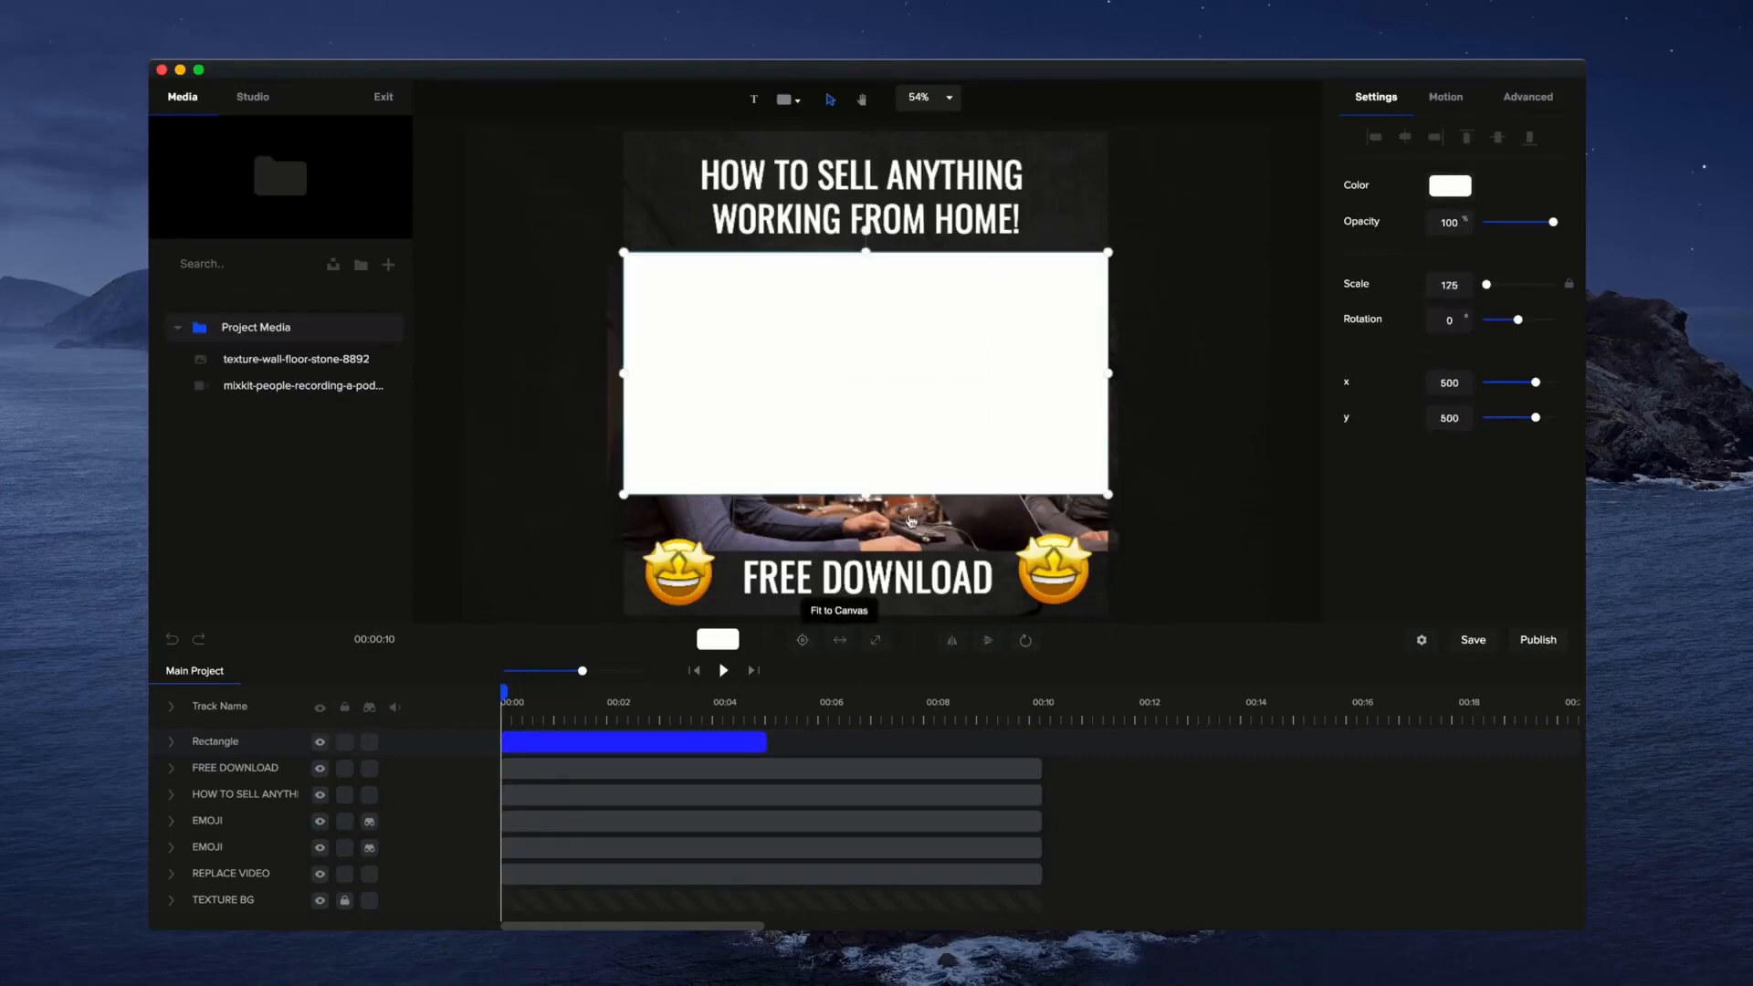
{"action": "left_click_drag", "start_coordinate": [866, 253], "coordinate": [864, 489]}
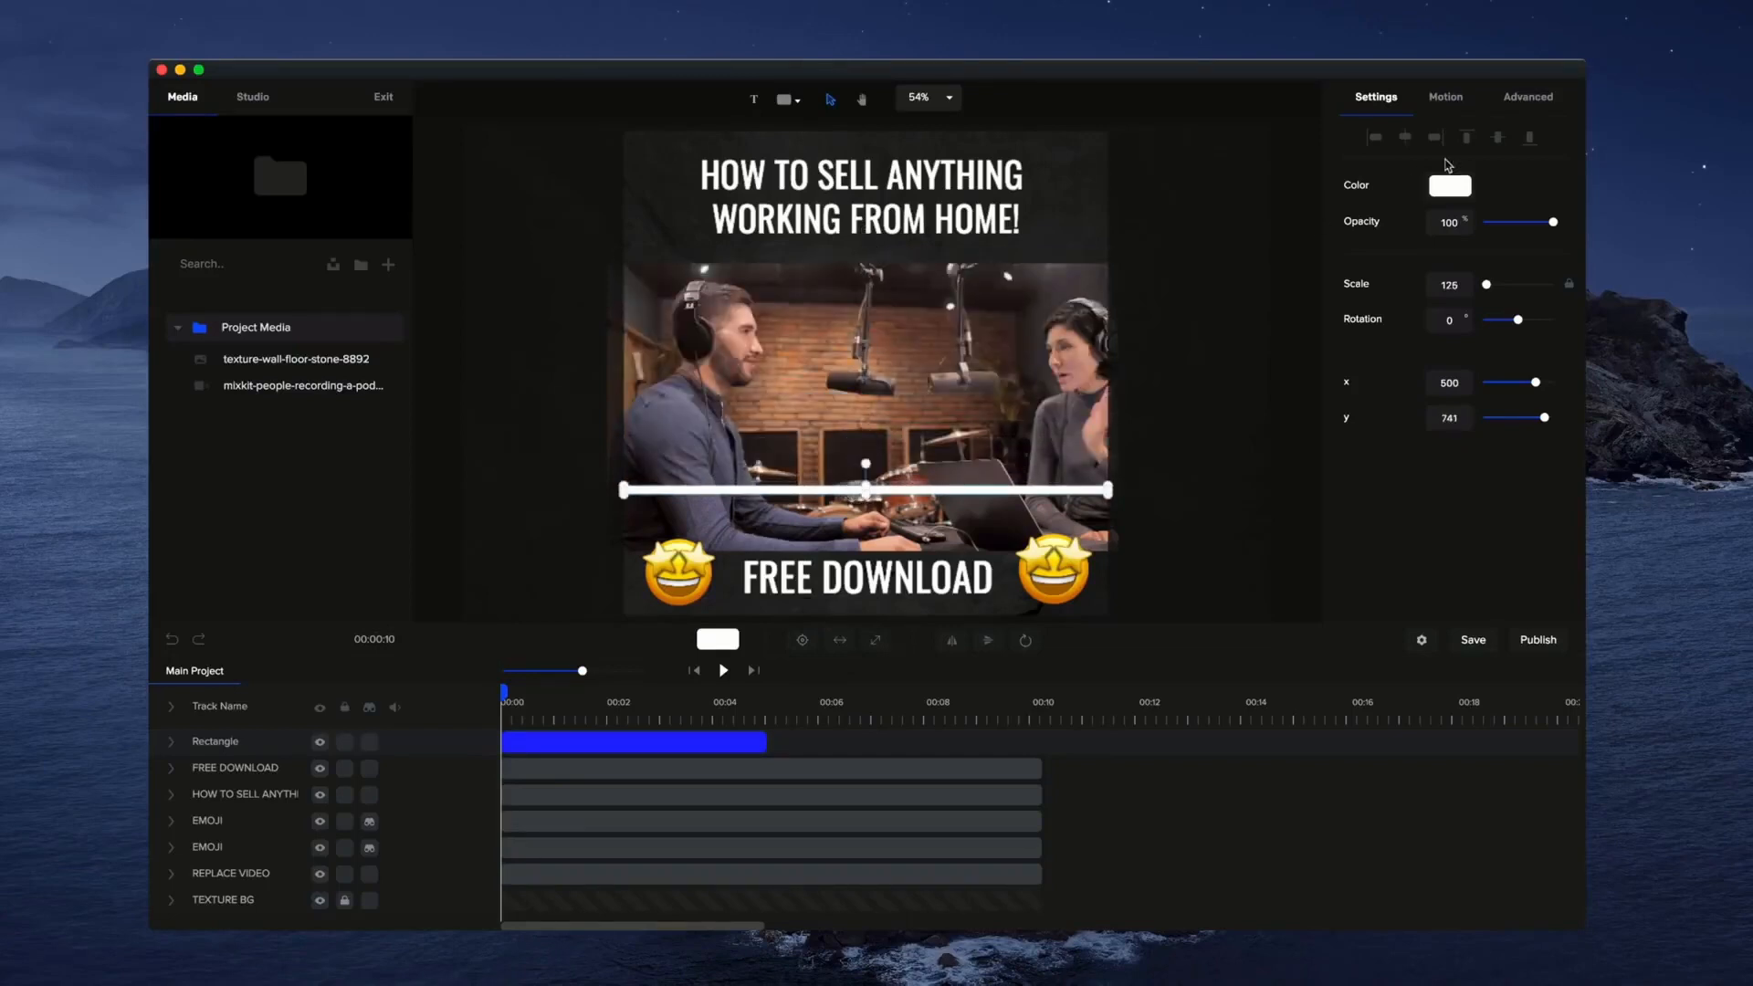
{"action": "left_click", "coordinate": [1528, 141]}
{"action": "left_click", "coordinate": [1219, 454]}
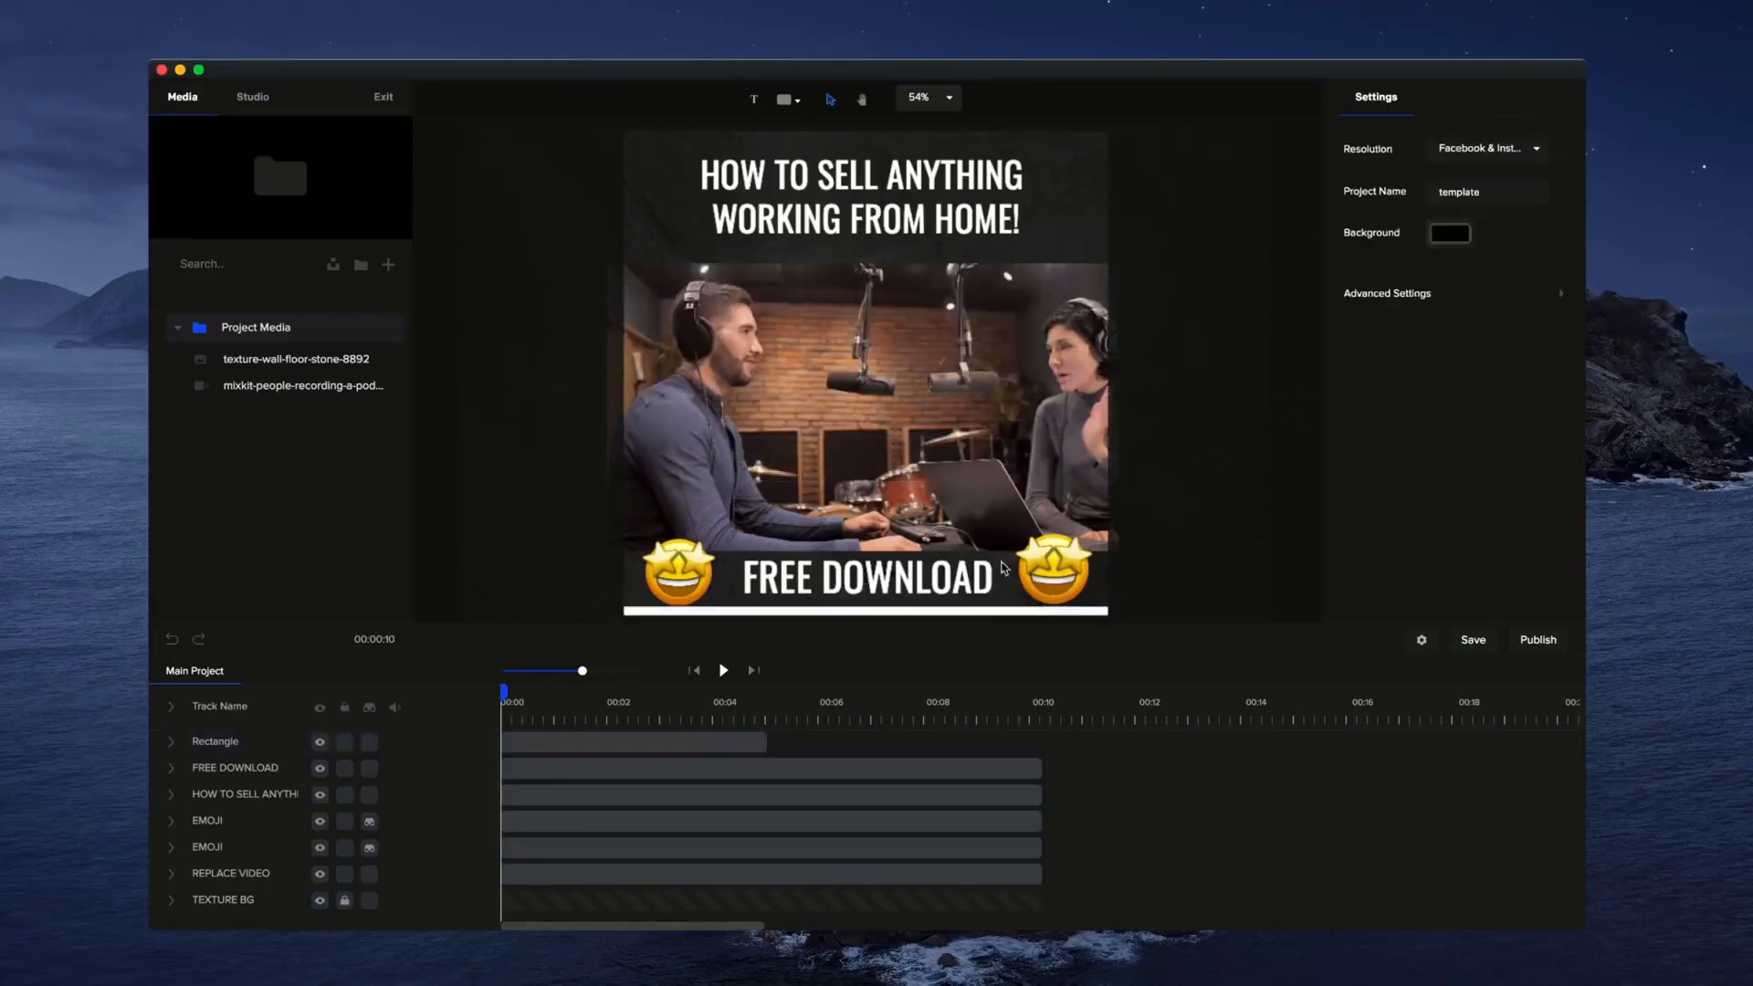
Thin the bar slightly from its upper edge and extend its layer to the 10-second mark.
{"action": "scroll", "coordinate": [1001, 566], "scroll_direction": "up", "scroll_amount": 3}
{"action": "key", "text": "space"}
{"action": "left_click_drag", "start_coordinate": [979, 559], "coordinate": [1032, 411]}
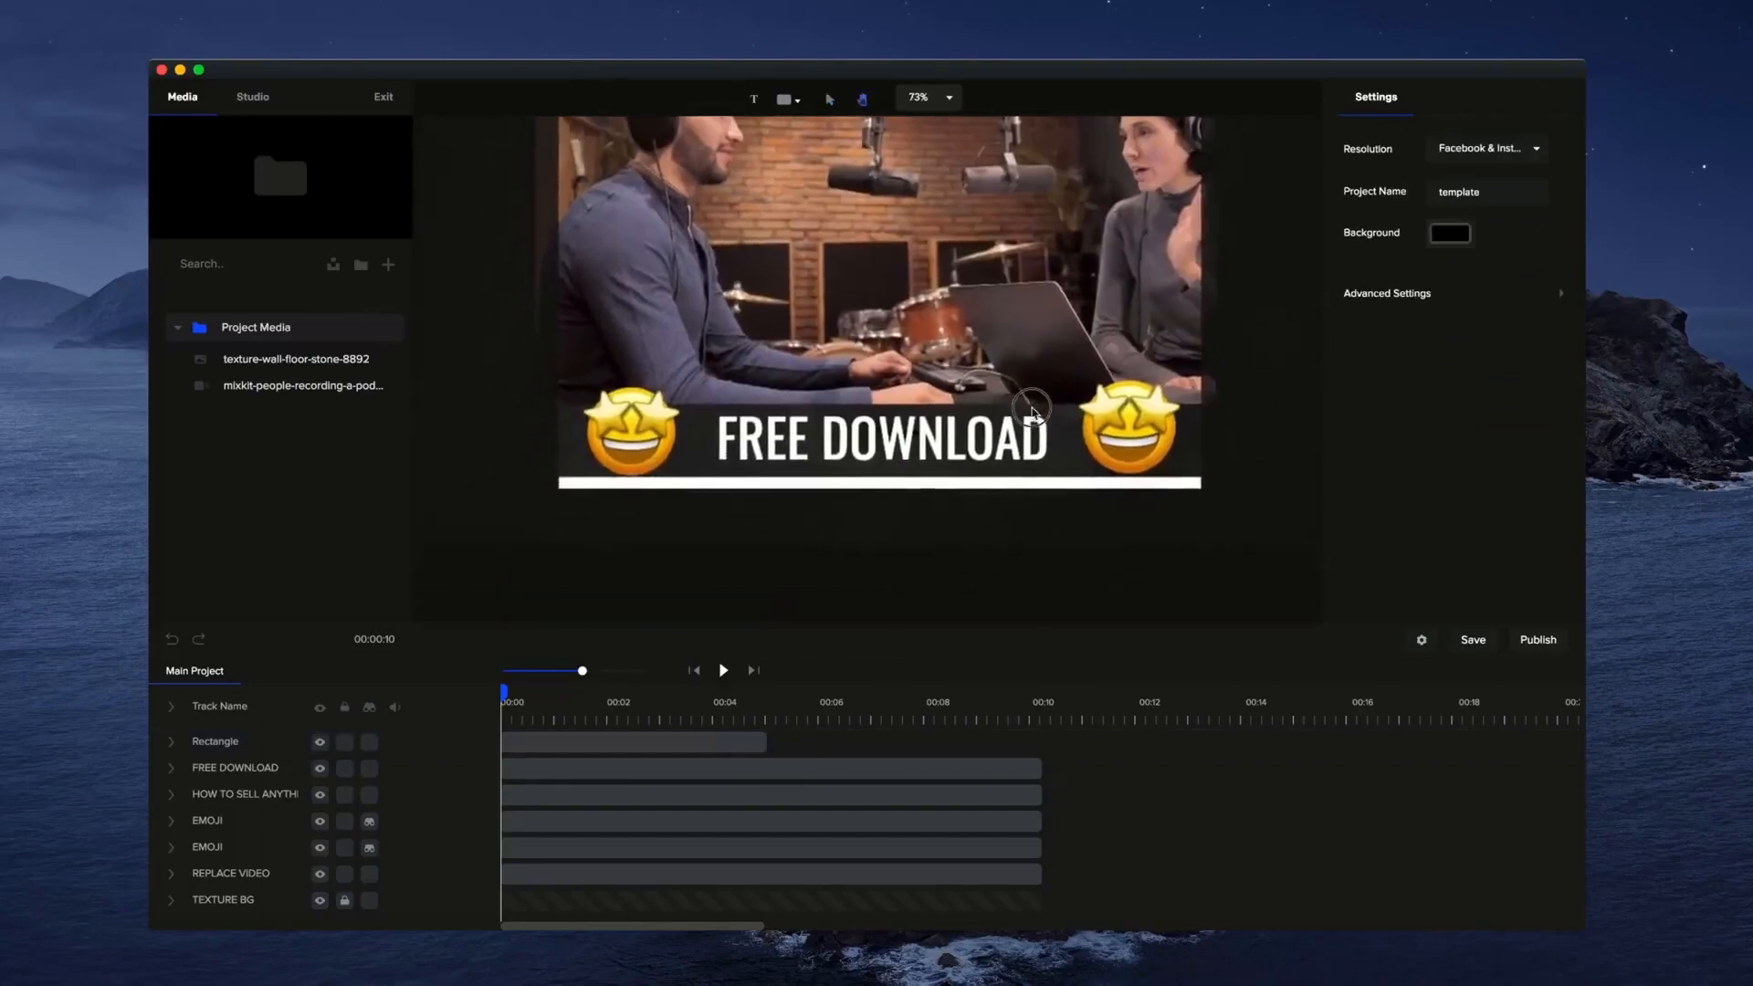
{"action": "scroll", "coordinate": [1035, 398], "scroll_direction": "up", "scroll_amount": 2}
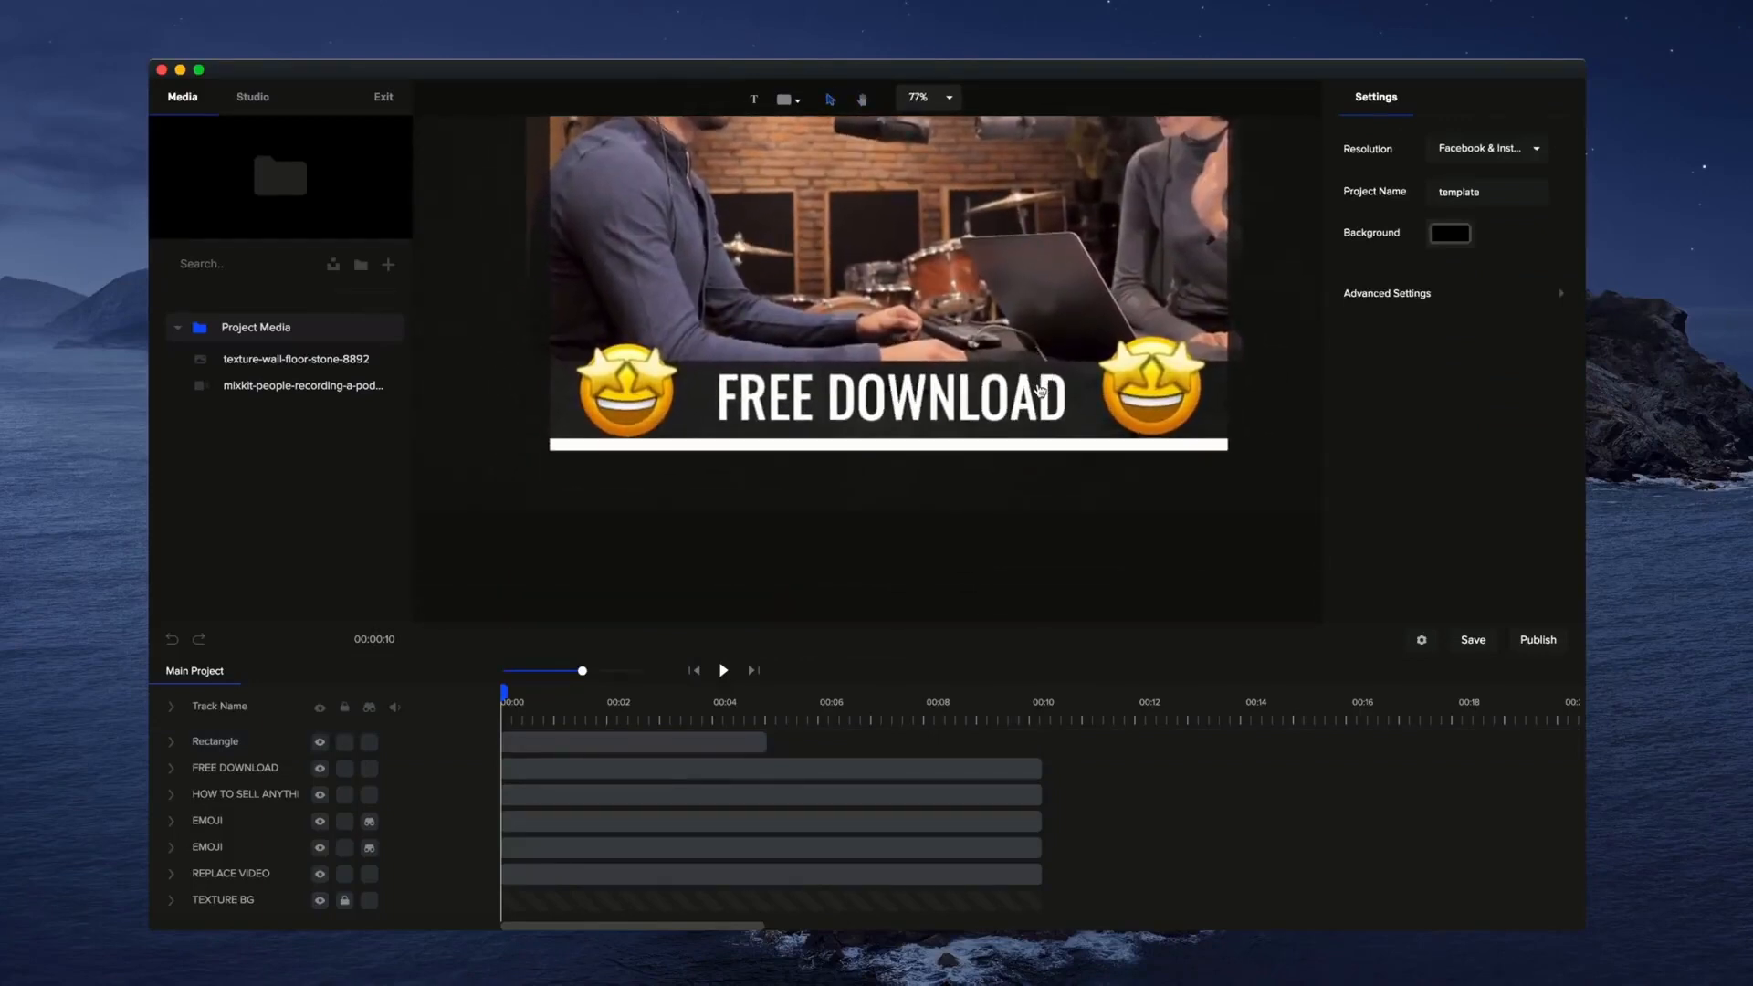
{"action": "left_click", "coordinate": [940, 448]}
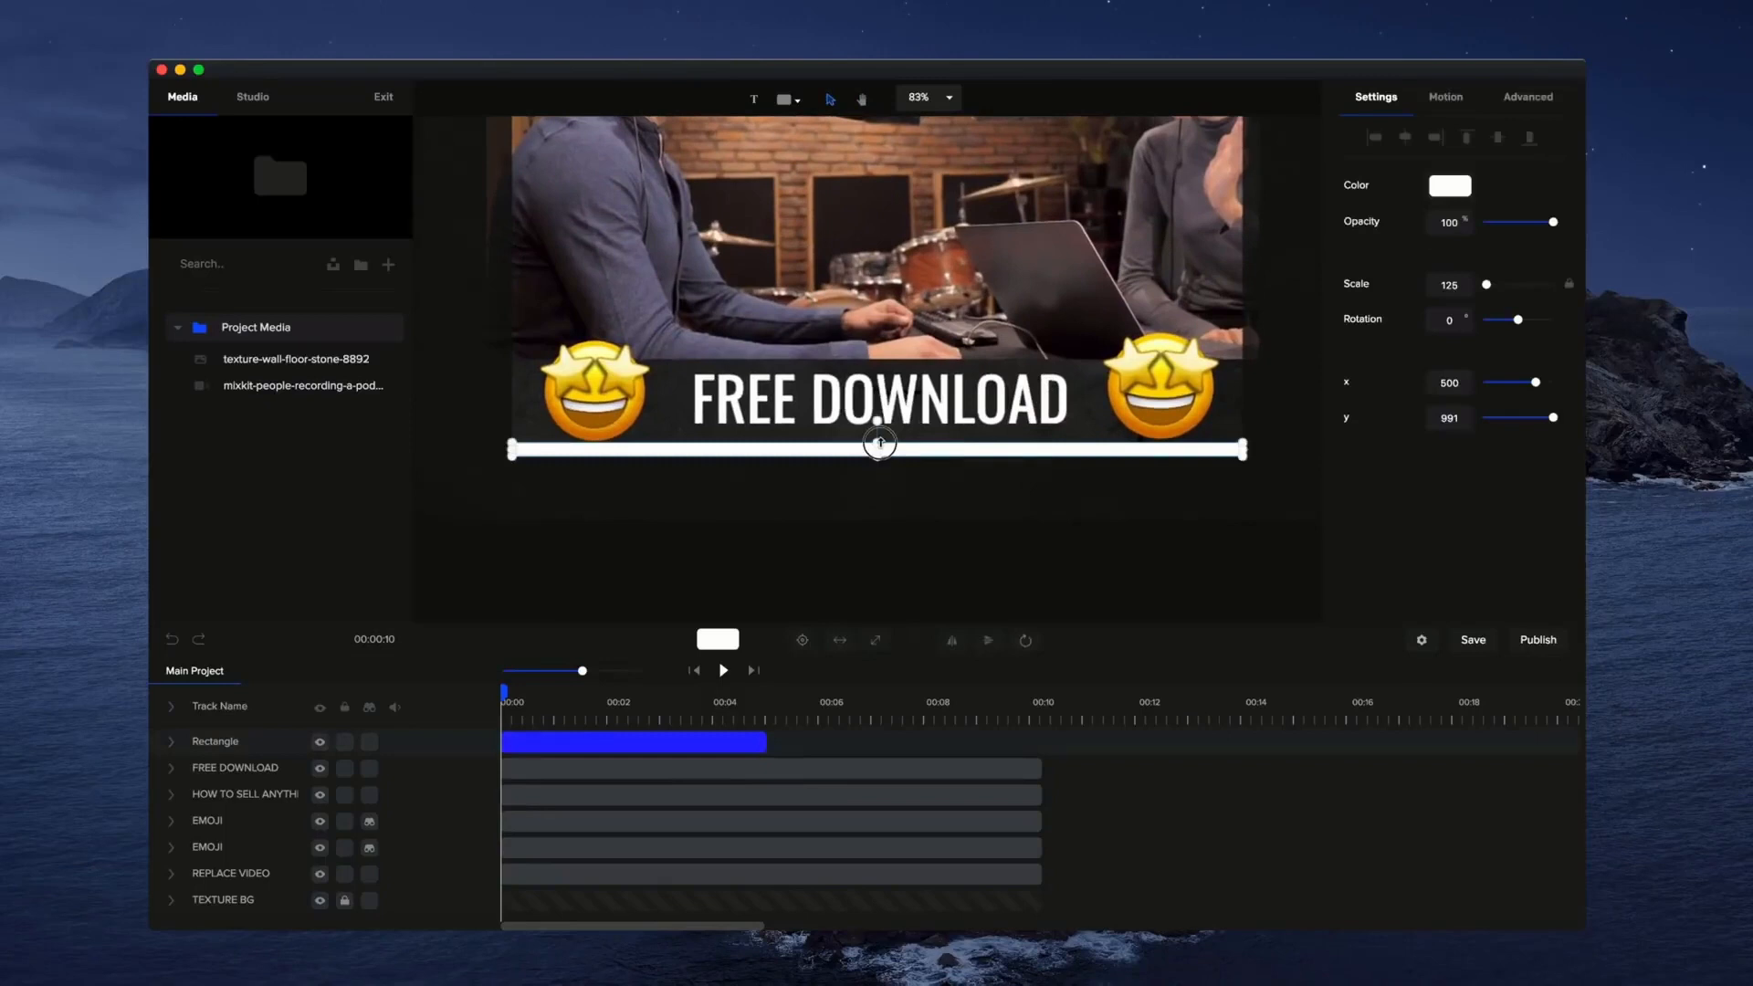
{"action": "left_click_drag", "start_coordinate": [880, 443], "coordinate": [880, 446]}
{"action": "left_click_drag", "start_coordinate": [765, 740], "coordinate": [1034, 742]}
{"action": "left_click", "coordinate": [1029, 744]}
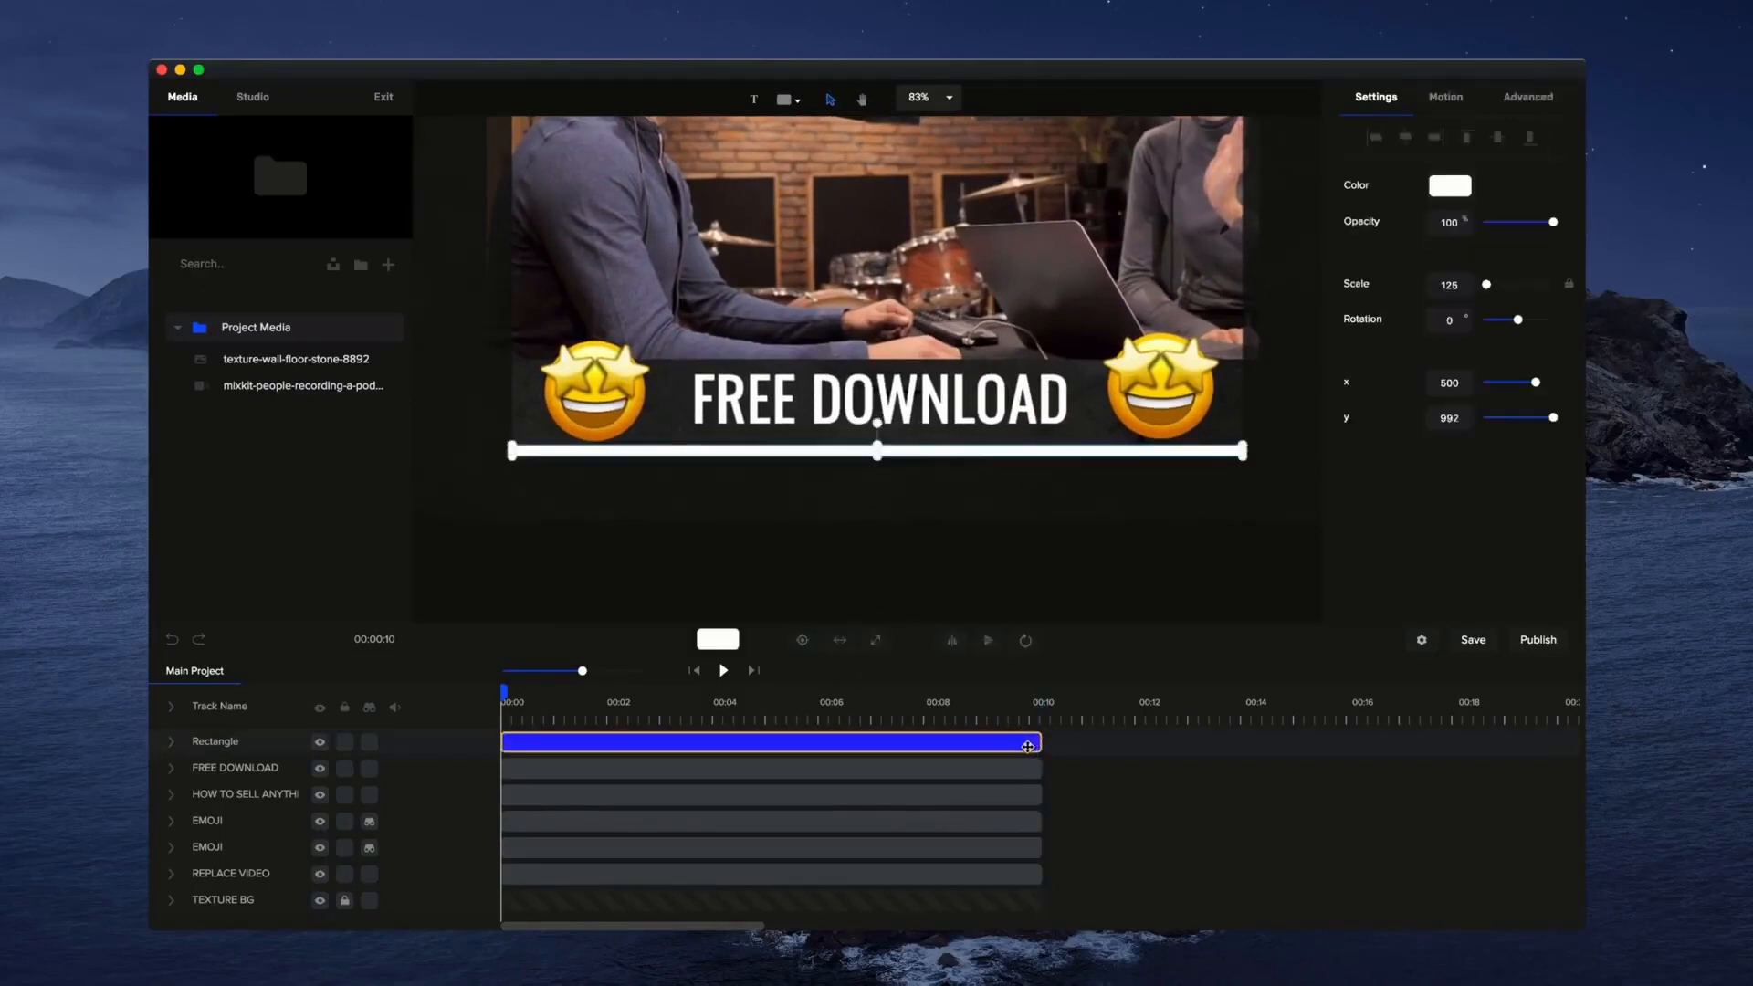
Give the bar a linear gradient fill from blue #2E32FF to #005AFF.
{"action": "left_click", "coordinate": [1454, 190]}
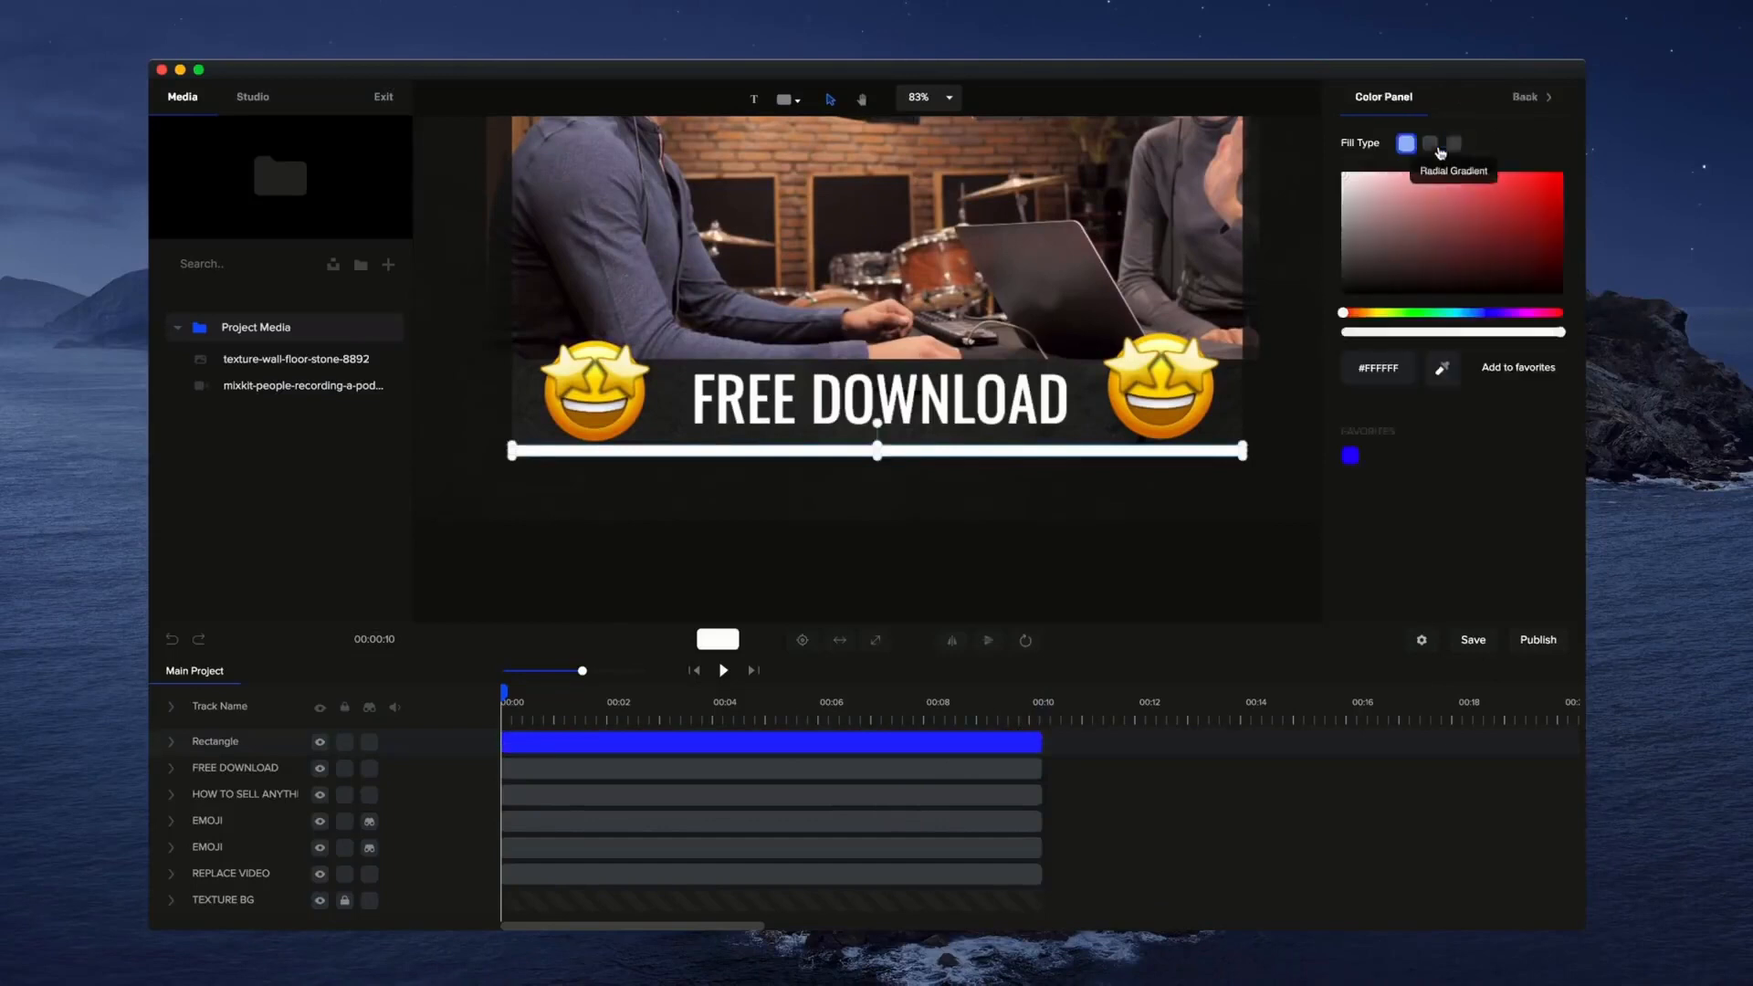
{"action": "left_click", "coordinate": [1429, 143]}
{"action": "left_click", "coordinate": [1485, 315]}
{"action": "left_click", "coordinate": [1524, 173]}
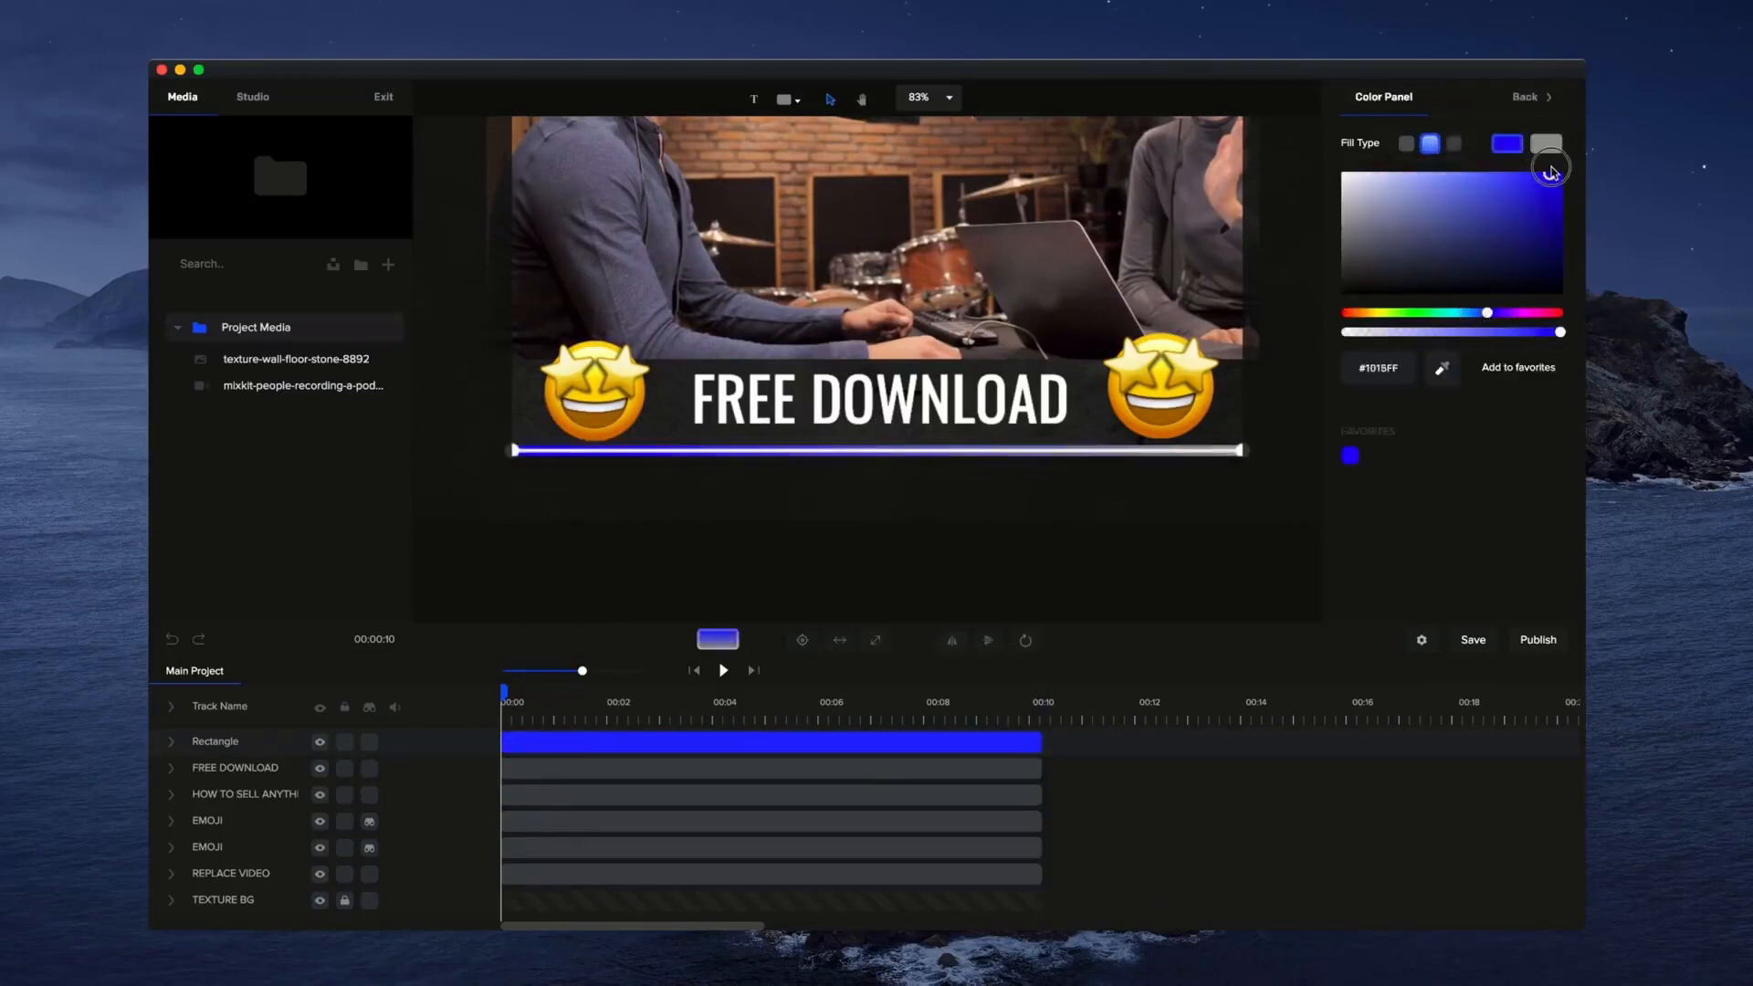
{"action": "left_click", "coordinate": [1549, 146]}
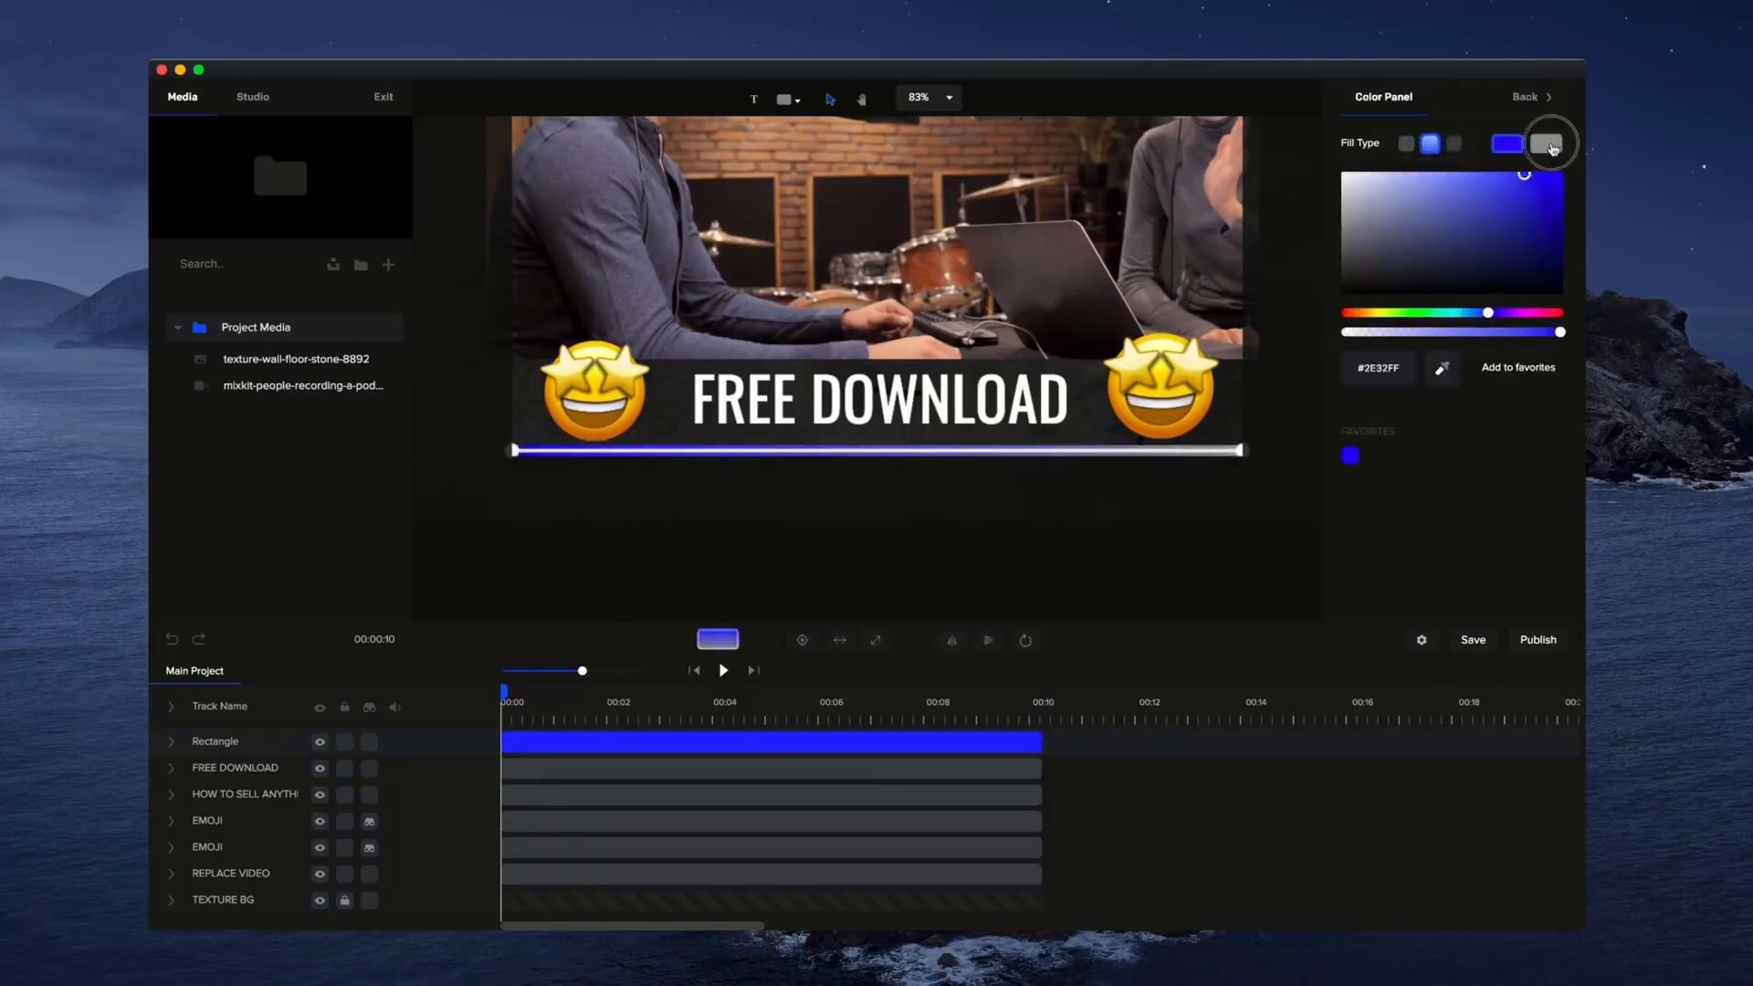
{"action": "left_click", "coordinate": [1475, 314]}
{"action": "left_click", "coordinate": [1560, 175]}
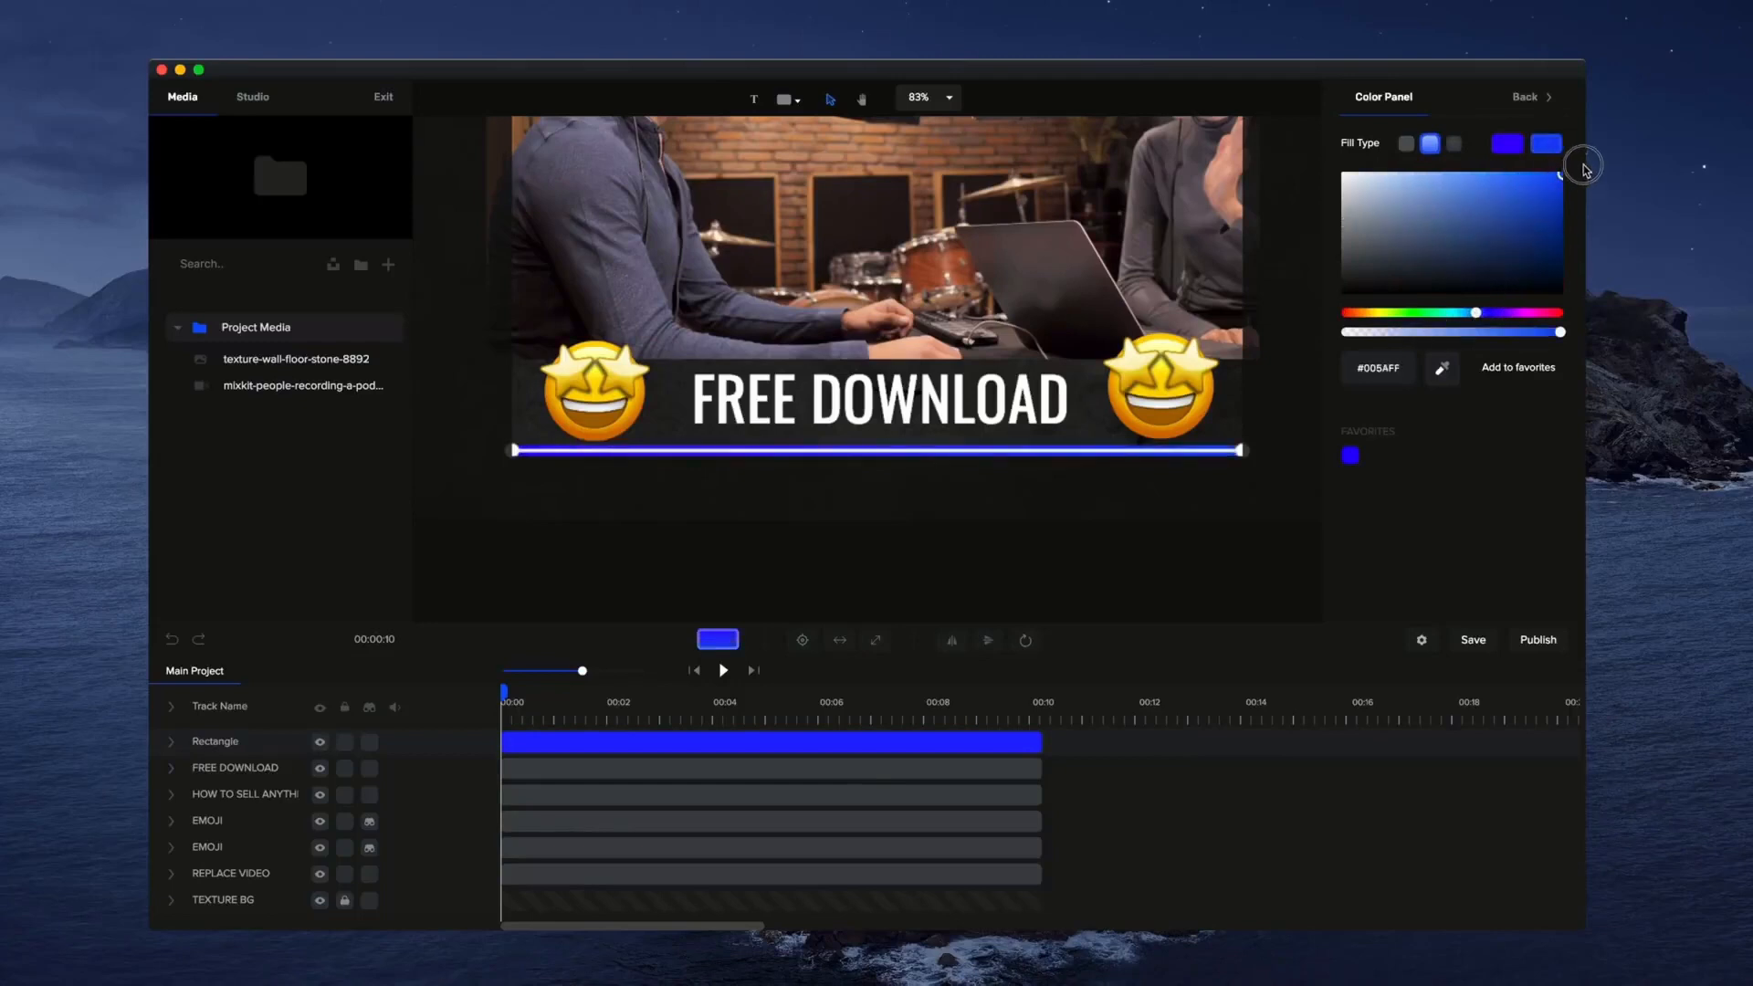
{"action": "left_click", "coordinate": [1245, 539]}
Change the second color of the bar's gradient to a lighter blue, about #00A9FF.
{"action": "left_click", "coordinate": [1127, 455]}
{"action": "left_click", "coordinate": [1462, 187]}
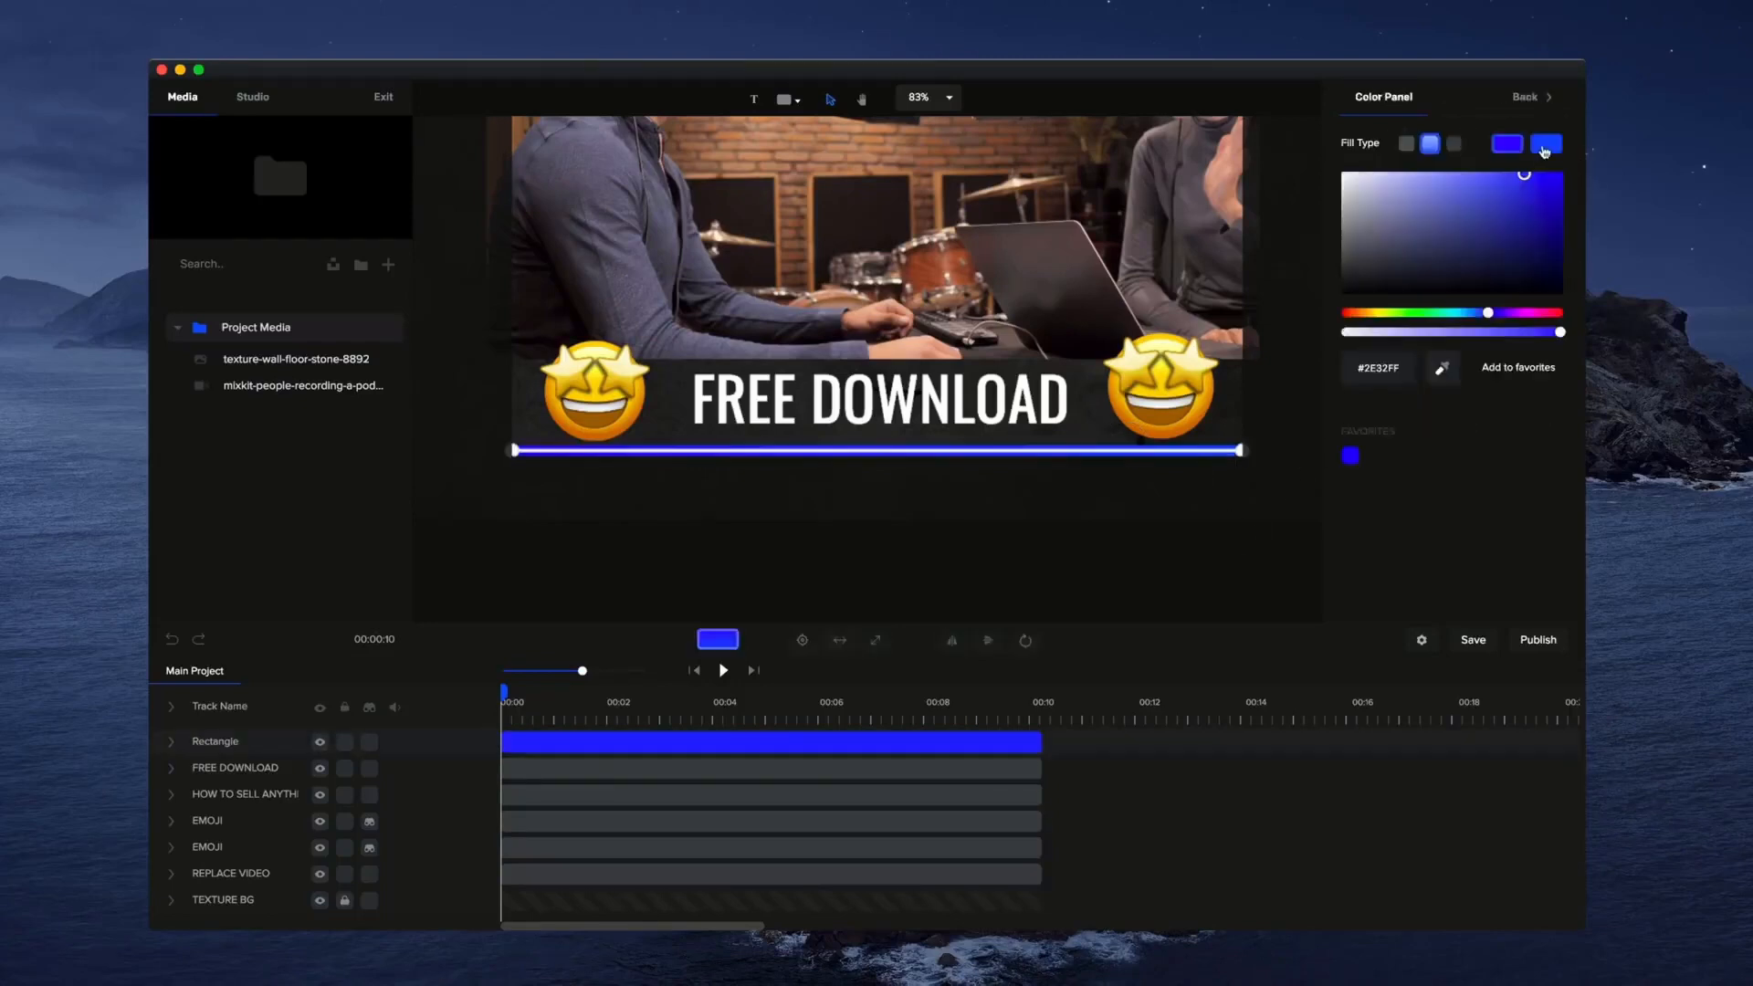
{"action": "left_click_drag", "start_coordinate": [1476, 315], "coordinate": [1456, 313]}
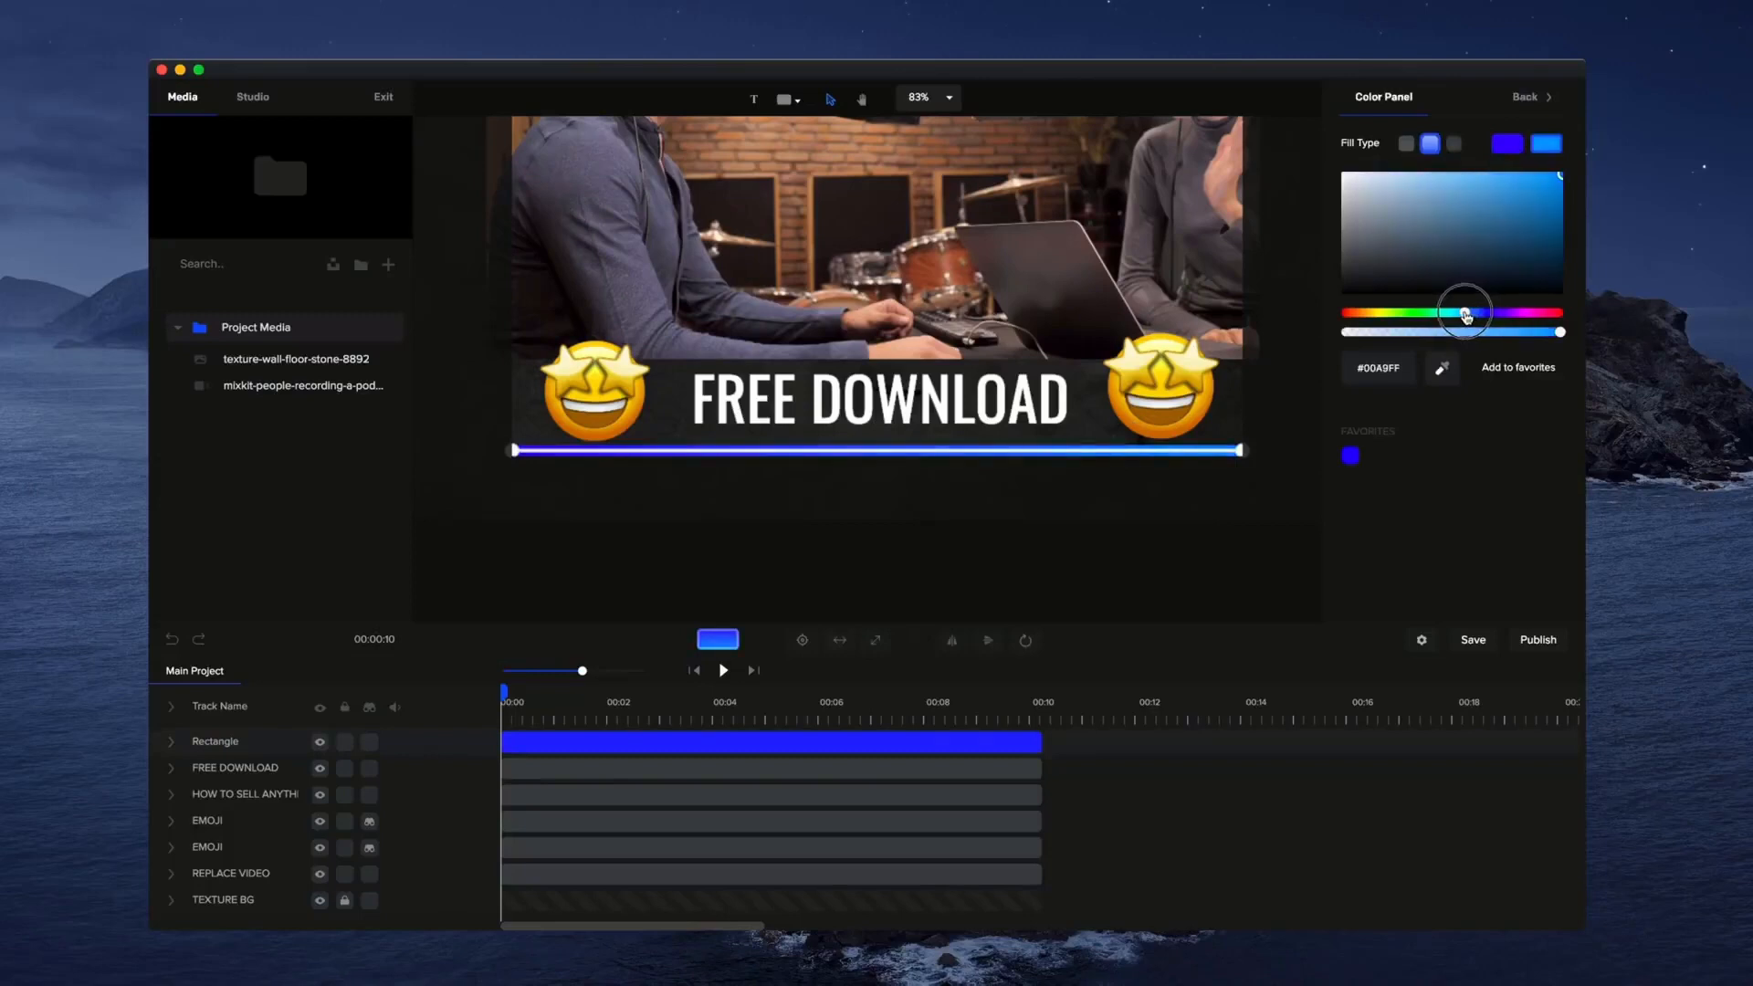
{"action": "left_click", "coordinate": [1258, 507]}
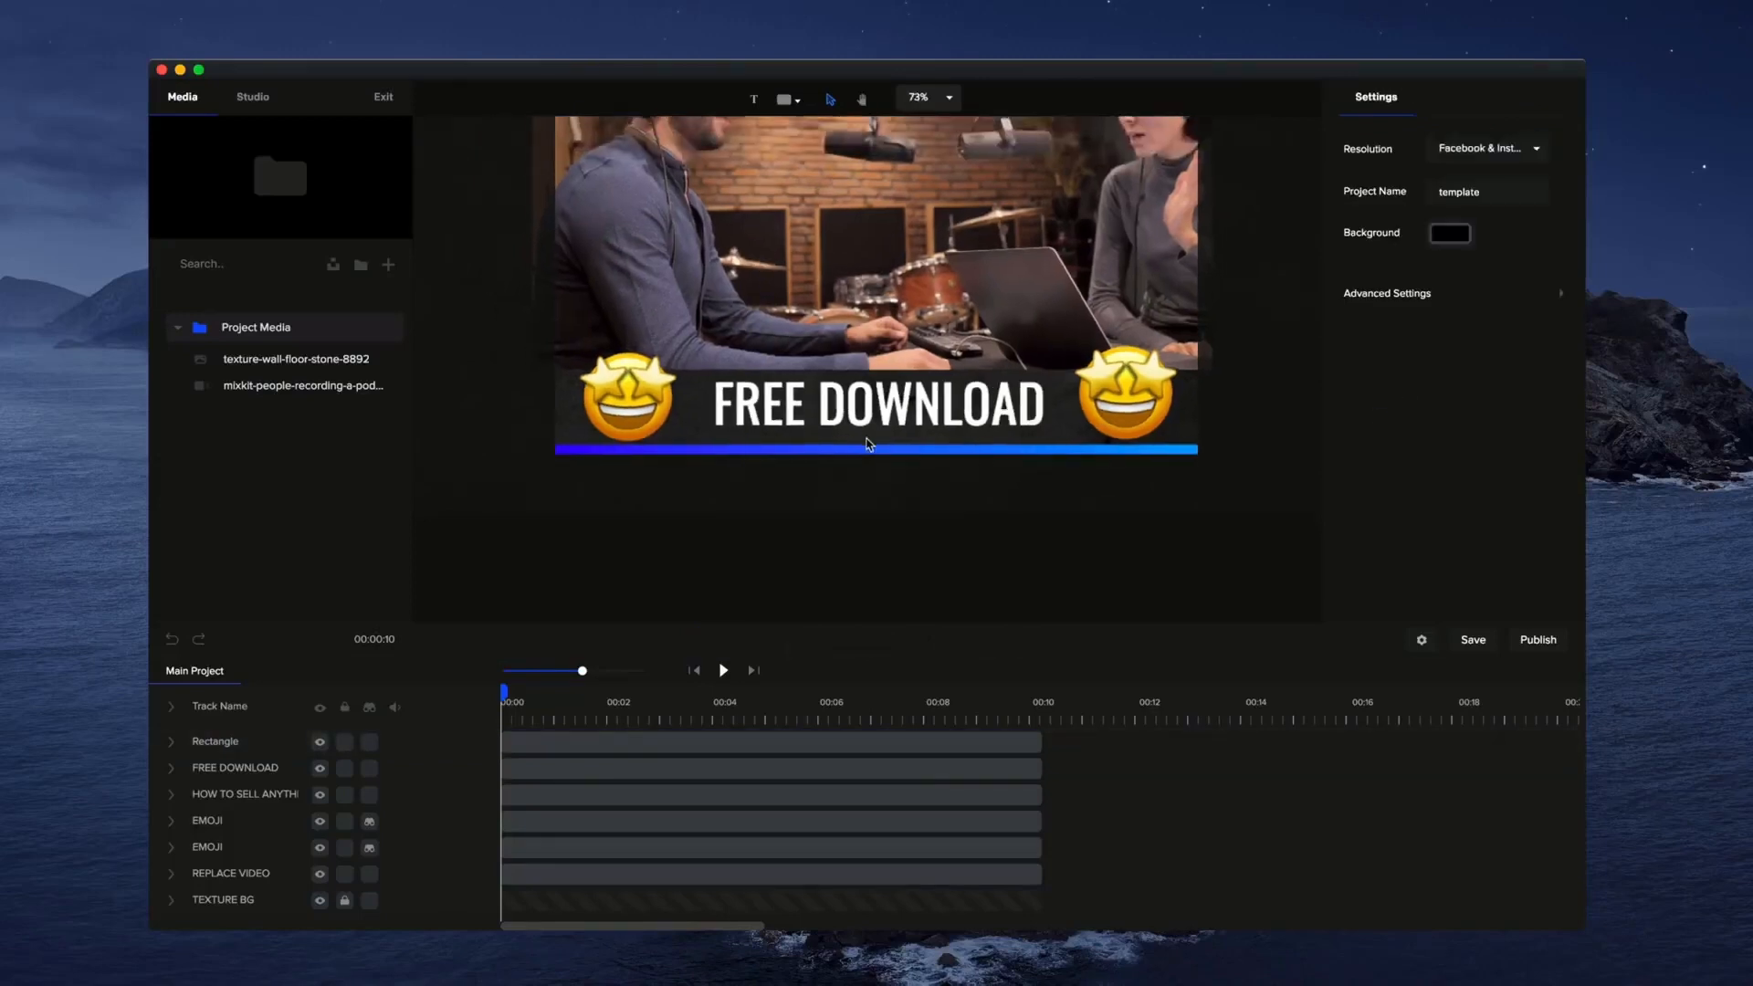
Rename the Rectangle track as PROGRESS BAR.
{"action": "scroll", "coordinate": [866, 438], "scroll_direction": "up", "scroll_amount": 1}
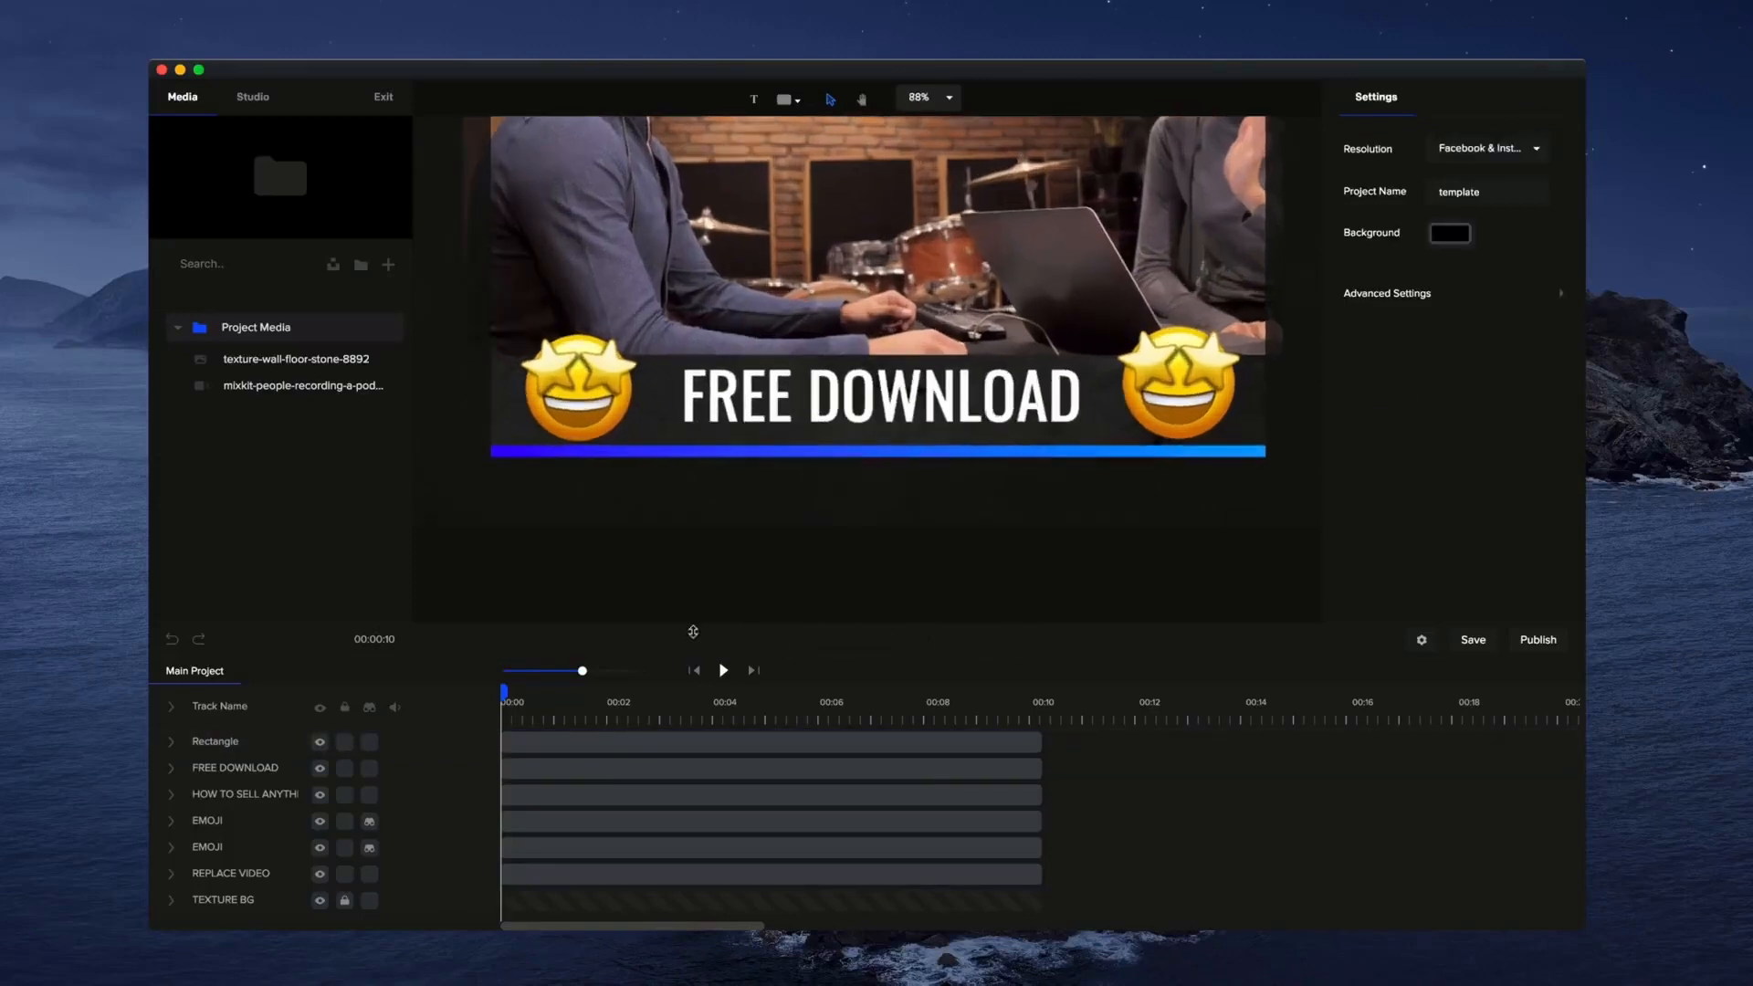
{"action": "double_click", "coordinate": [236, 743]}
{"action": "type", "text": "PROGRESS BAR"}
{"action": "key", "text": "Return"}
Set the progress bar's anchor point to its middle-left edge and deselect the bar.
{"action": "left_click", "coordinate": [922, 455]}
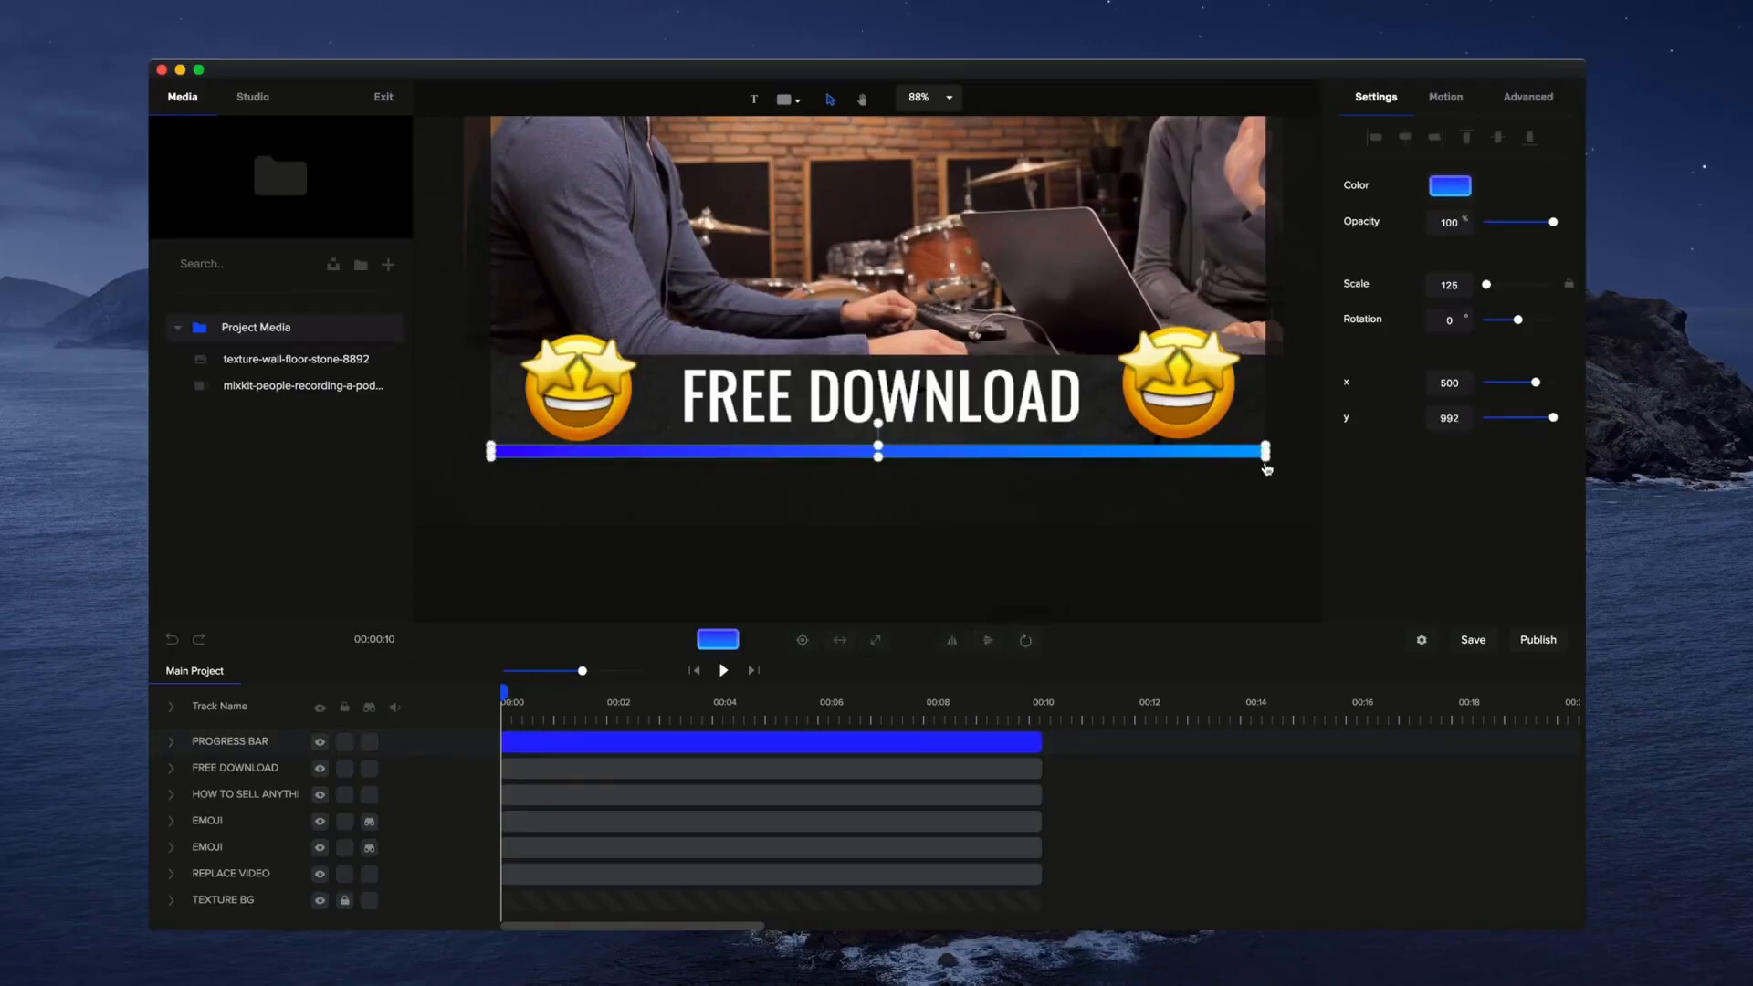
{"action": "left_click", "coordinate": [1024, 642]}
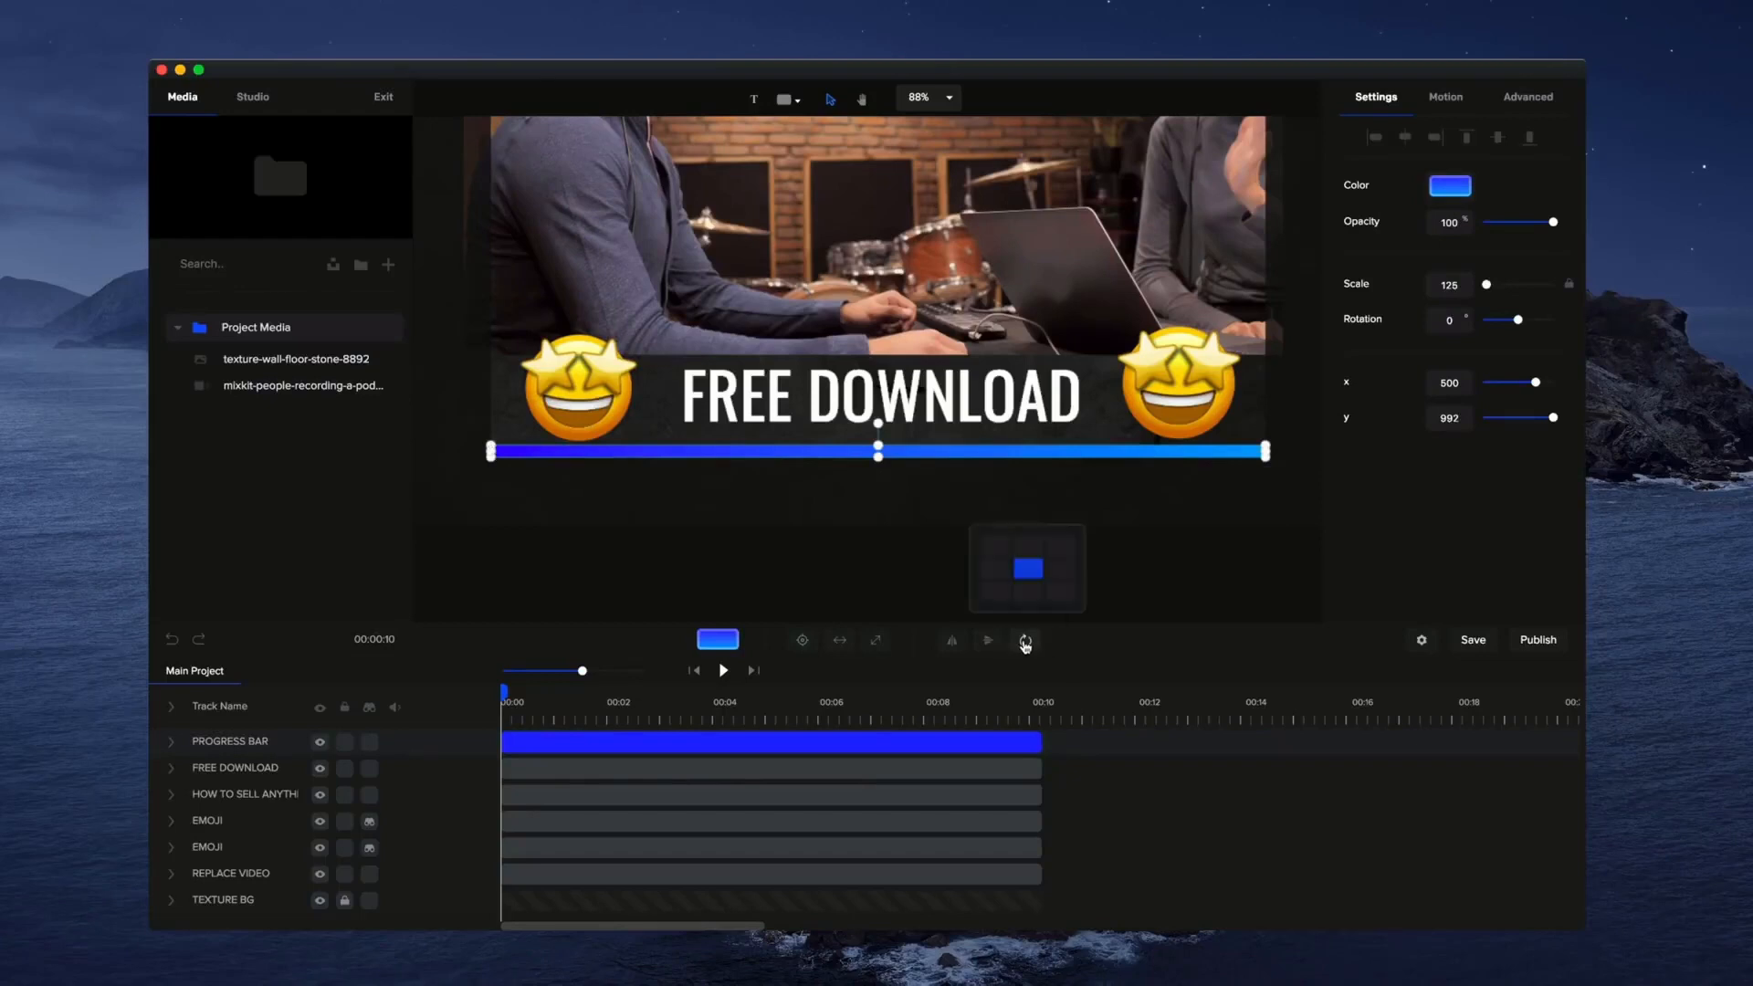
{"action": "left_click", "coordinate": [996, 571]}
{"action": "left_click", "coordinate": [844, 571]}
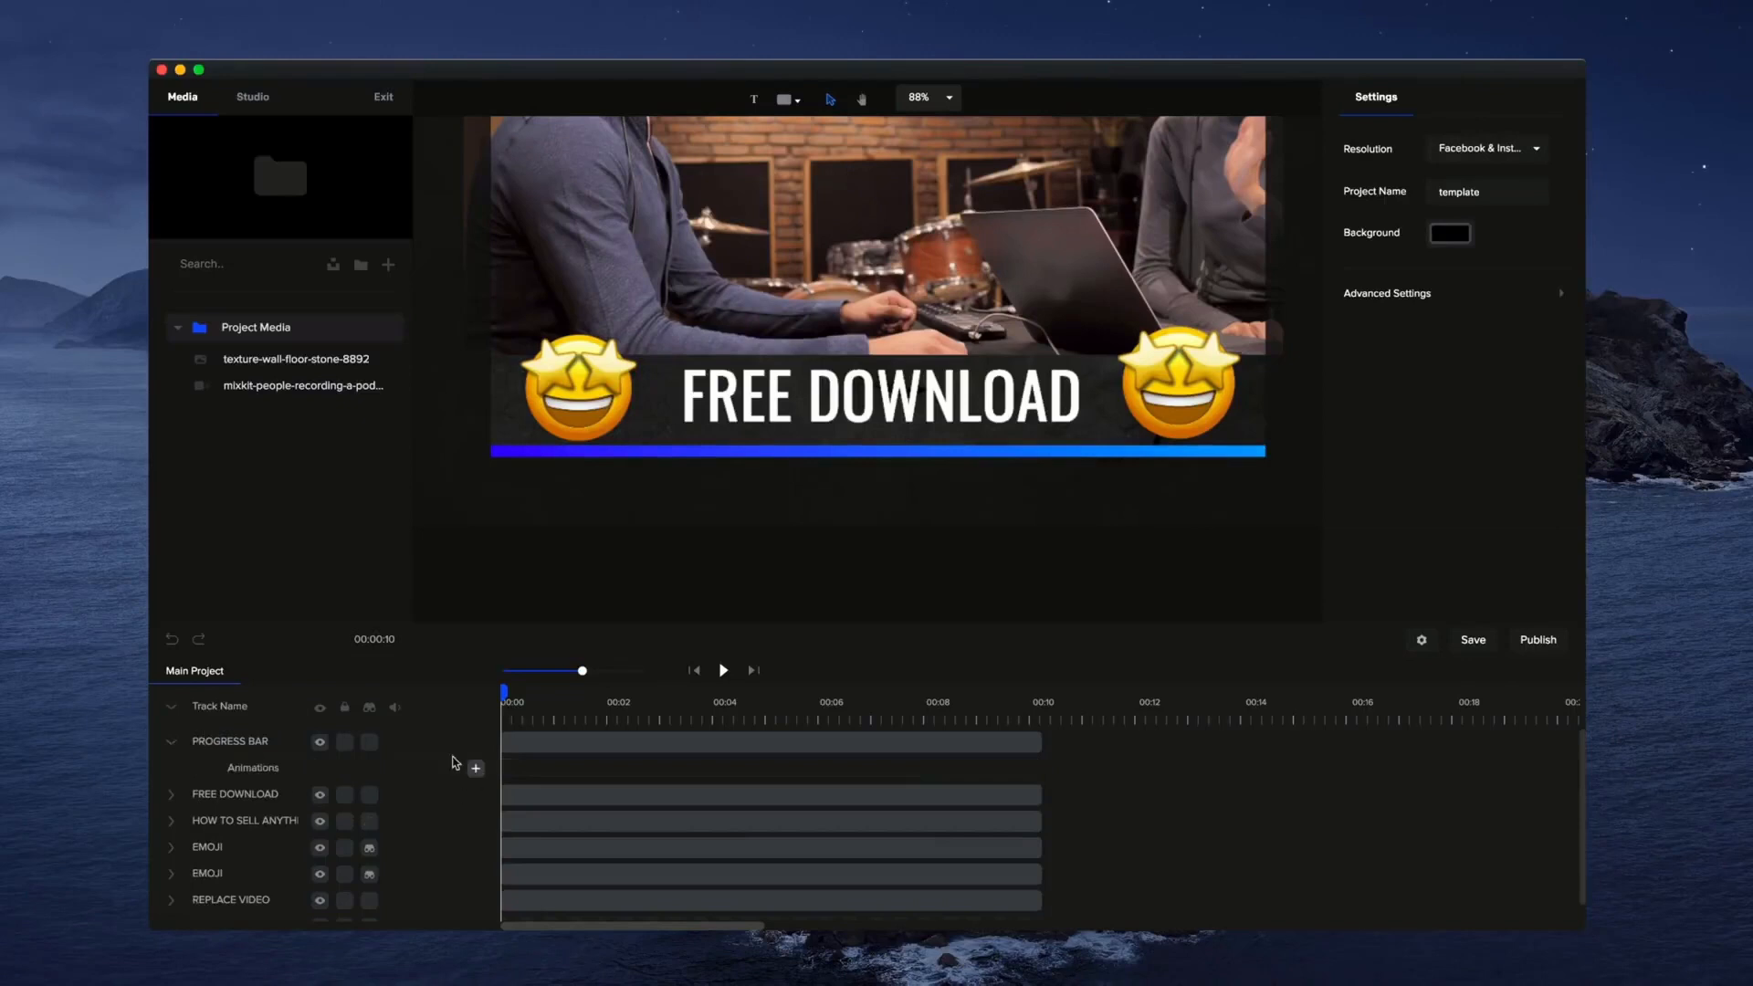
Add a custom animation at the start of the PROGRESS BAR layer with only the Scale property enabled.
{"action": "left_click", "coordinate": [477, 772]}
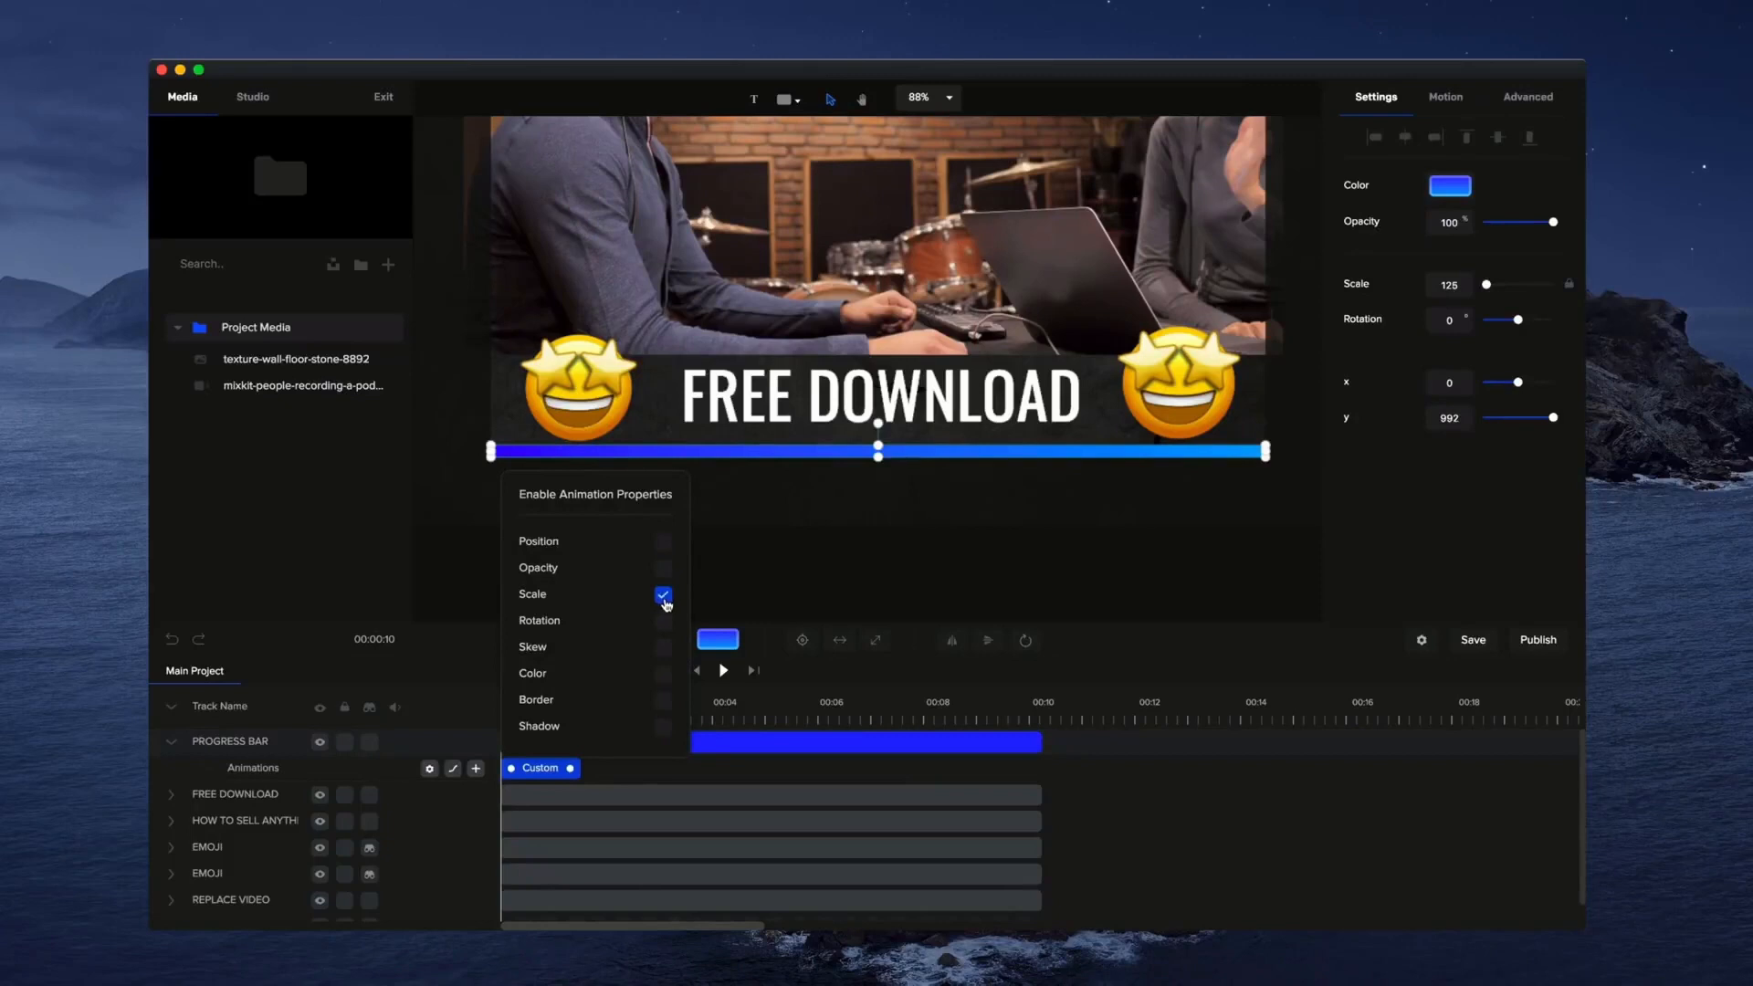
{"action": "left_click", "coordinate": [752, 575]}
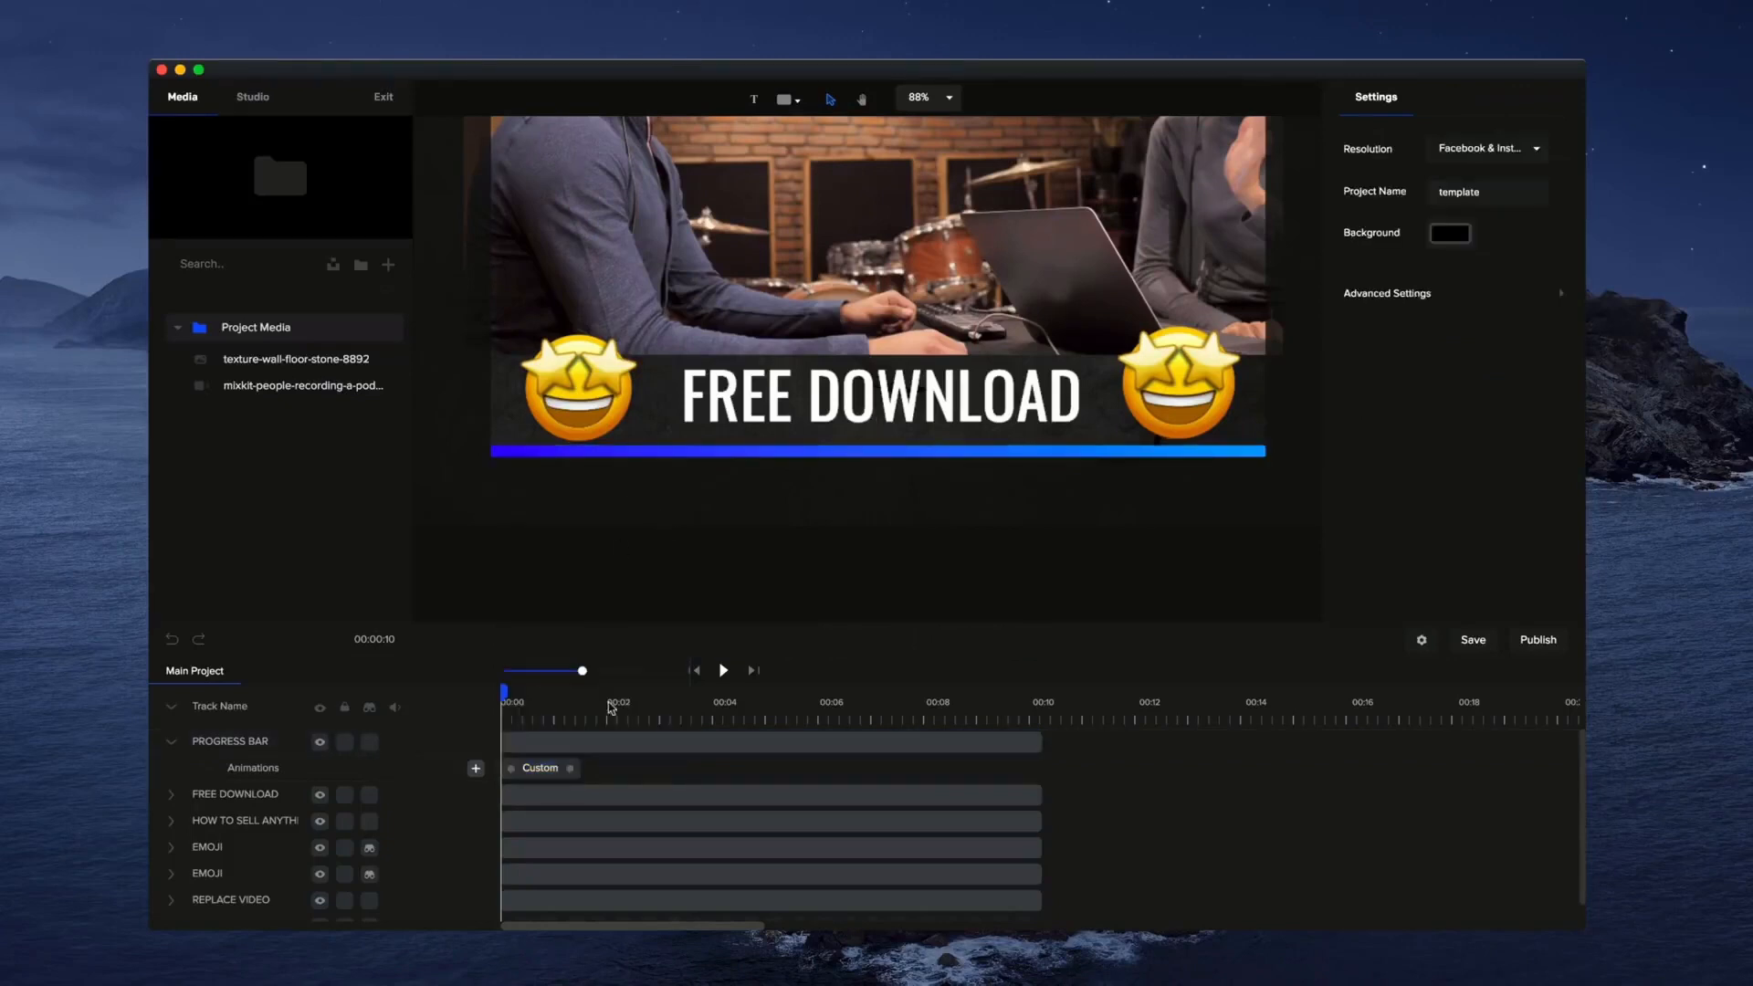
Unlock the bar's scale proportions, set Scale X to 0 at the start of its custom animation, and preview the result.
{"action": "left_click", "coordinate": [557, 771]}
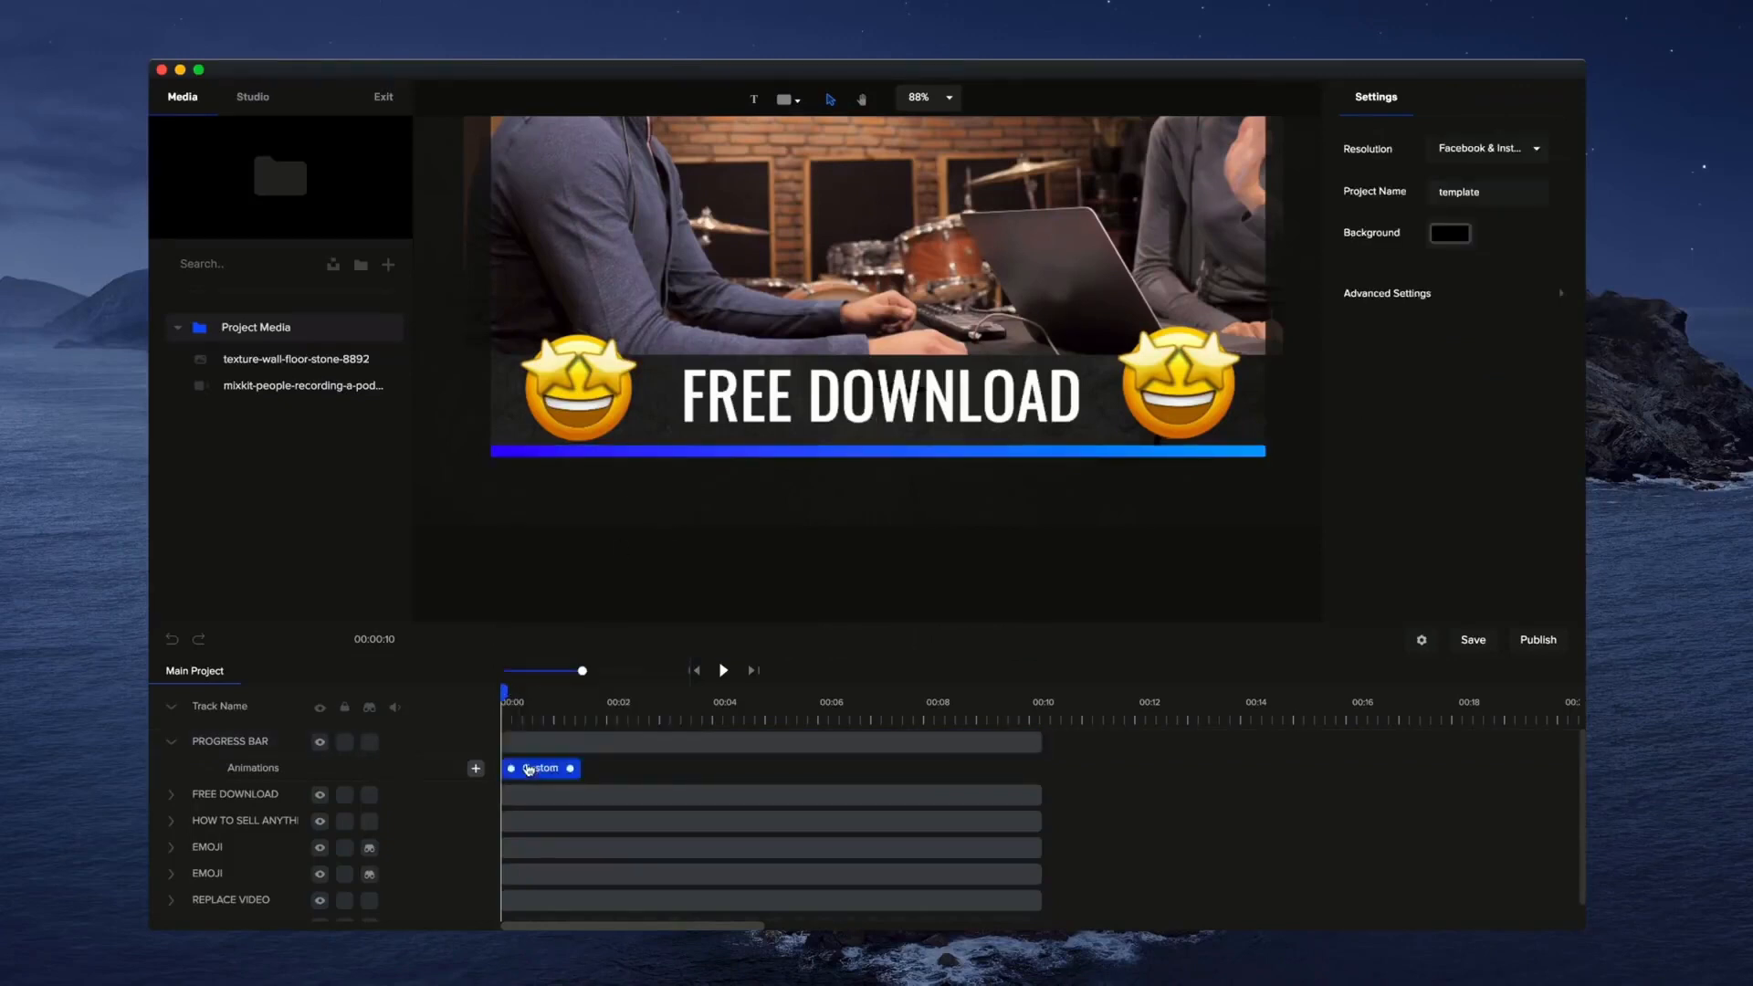
{"action": "left_click", "coordinate": [616, 456]}
{"action": "left_click", "coordinate": [561, 767]}
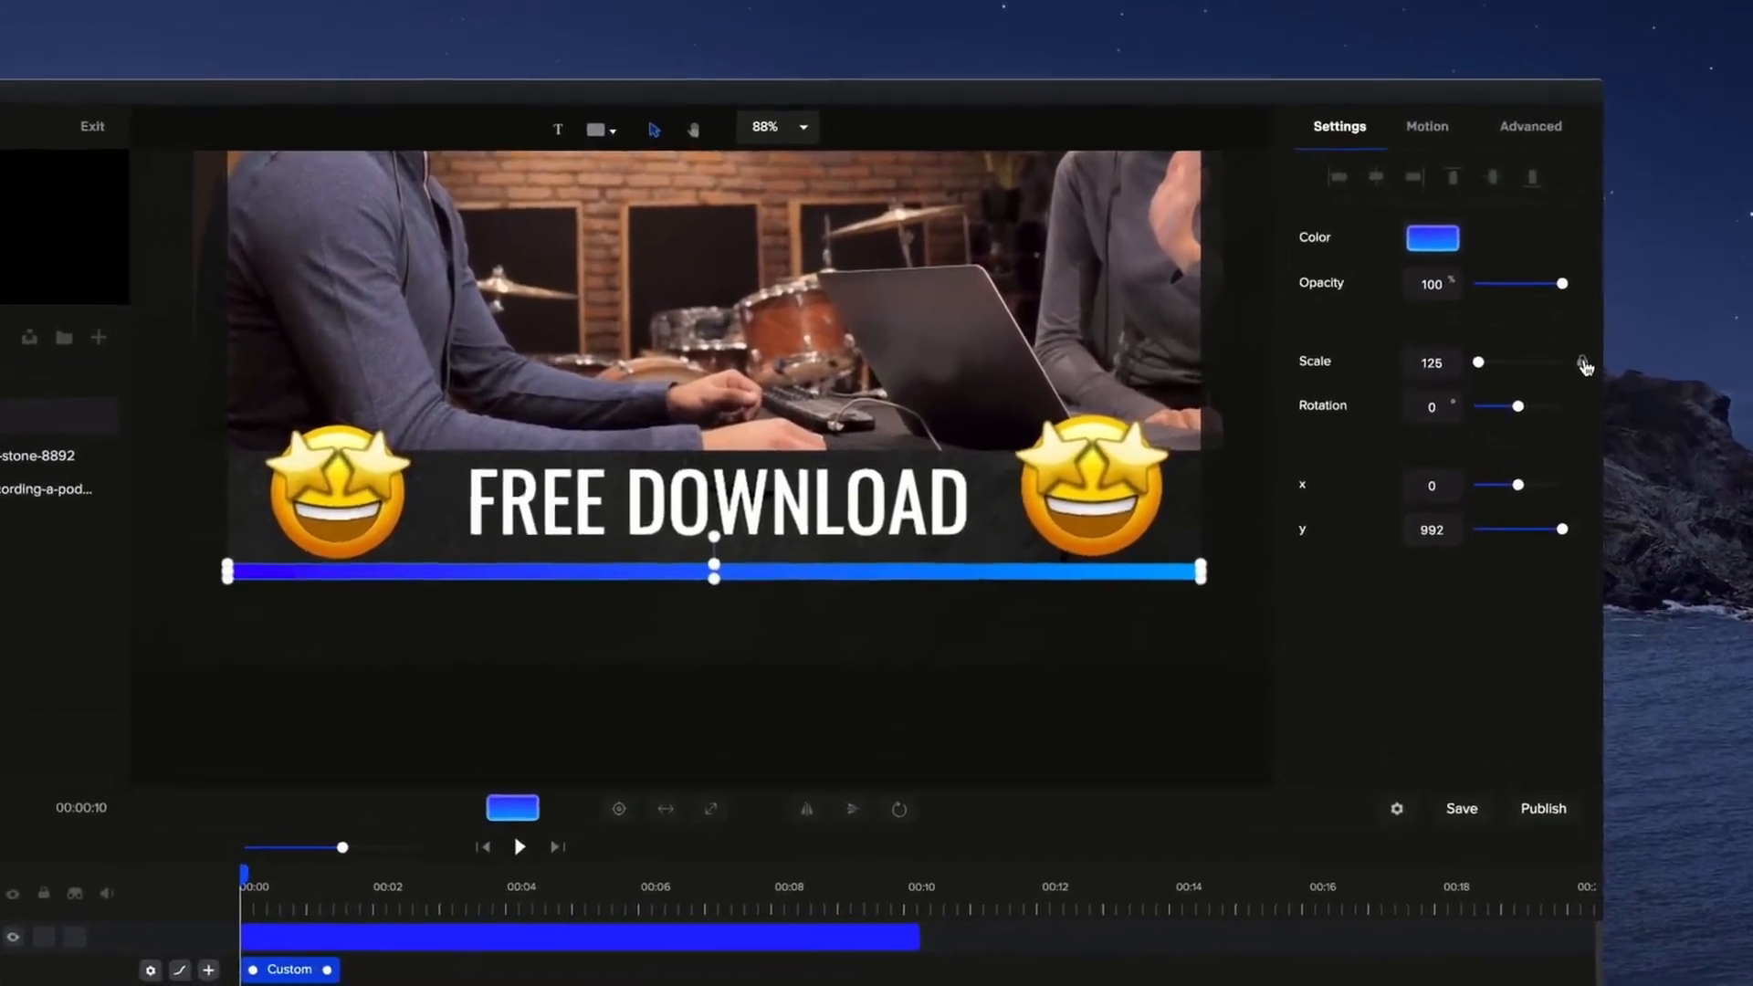
{"action": "left_click", "coordinate": [1582, 363]}
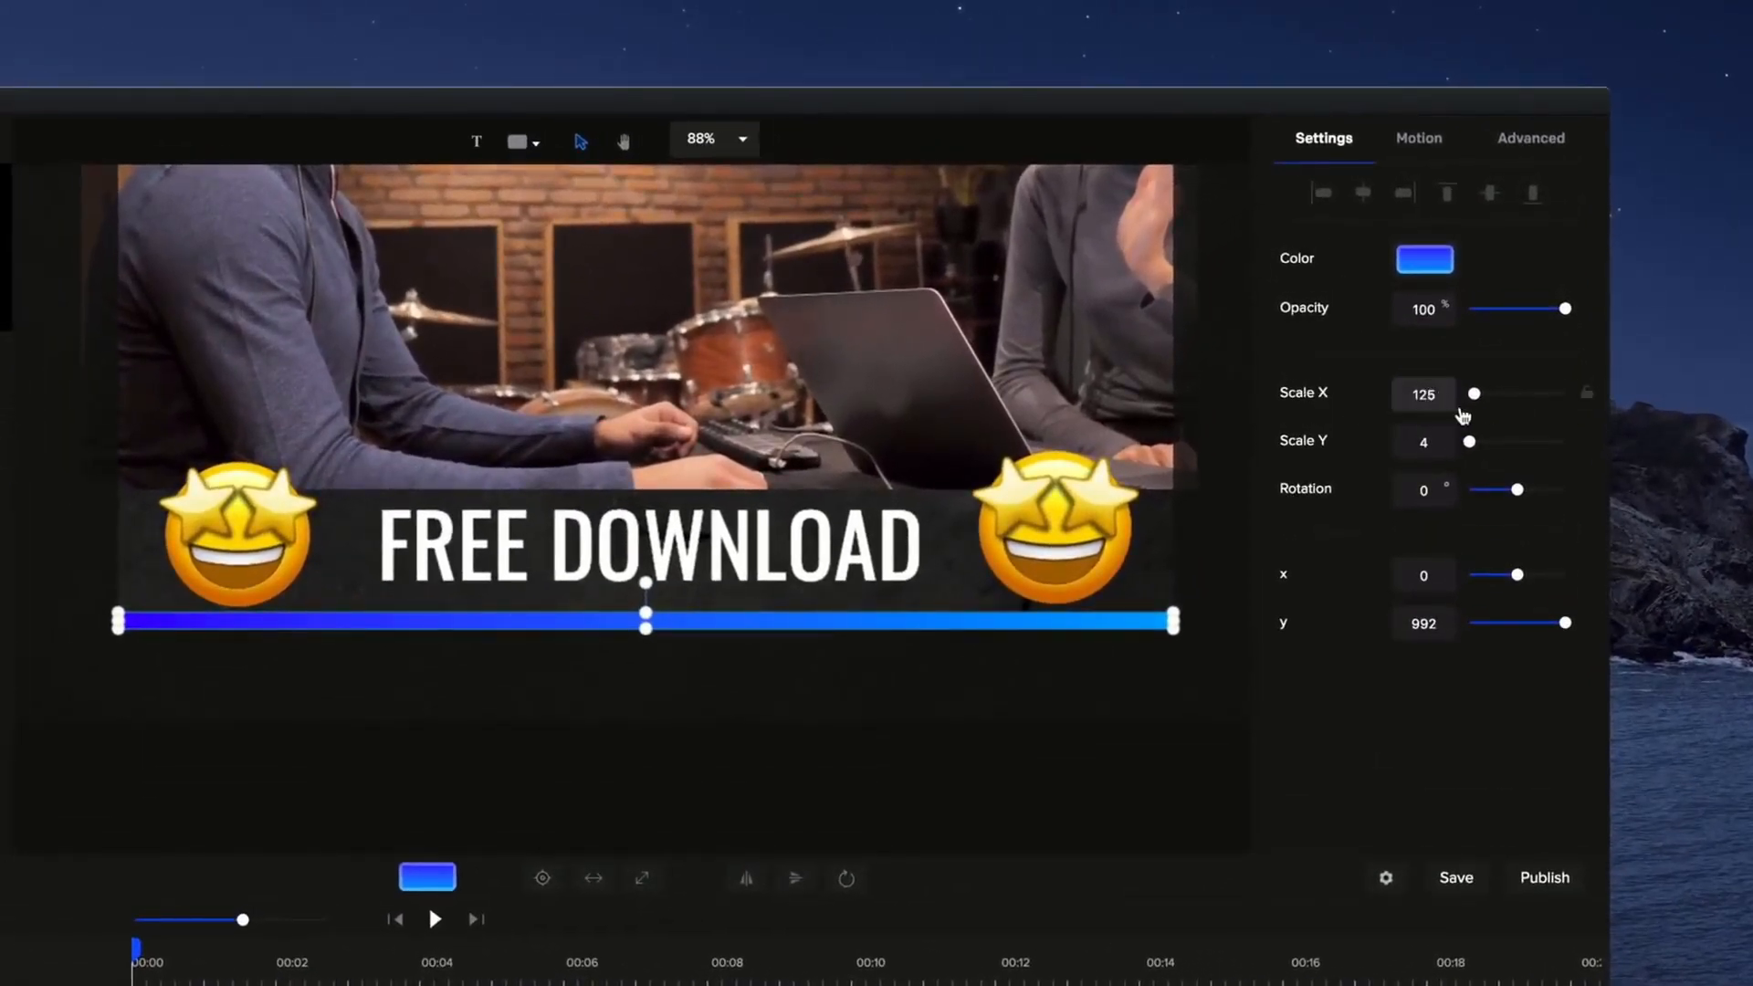
{"action": "left_click_drag", "start_coordinate": [1474, 394], "coordinate": [1422, 395]}
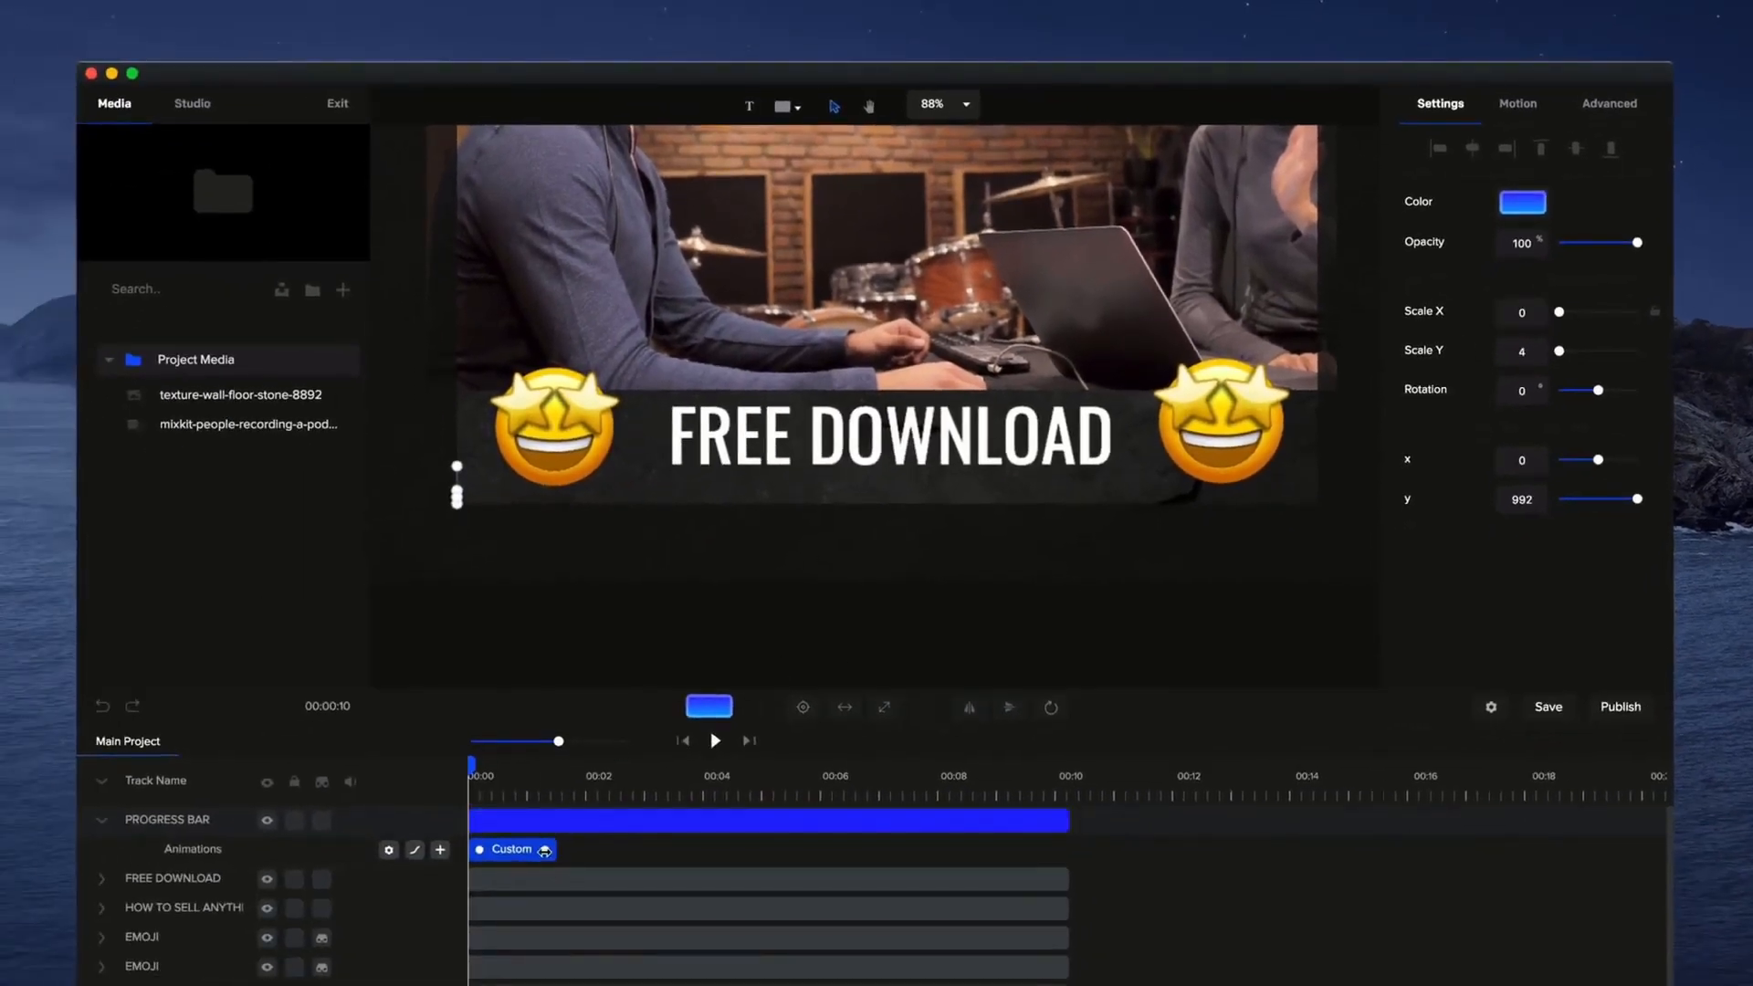
{"action": "left_click", "coordinate": [715, 741]}
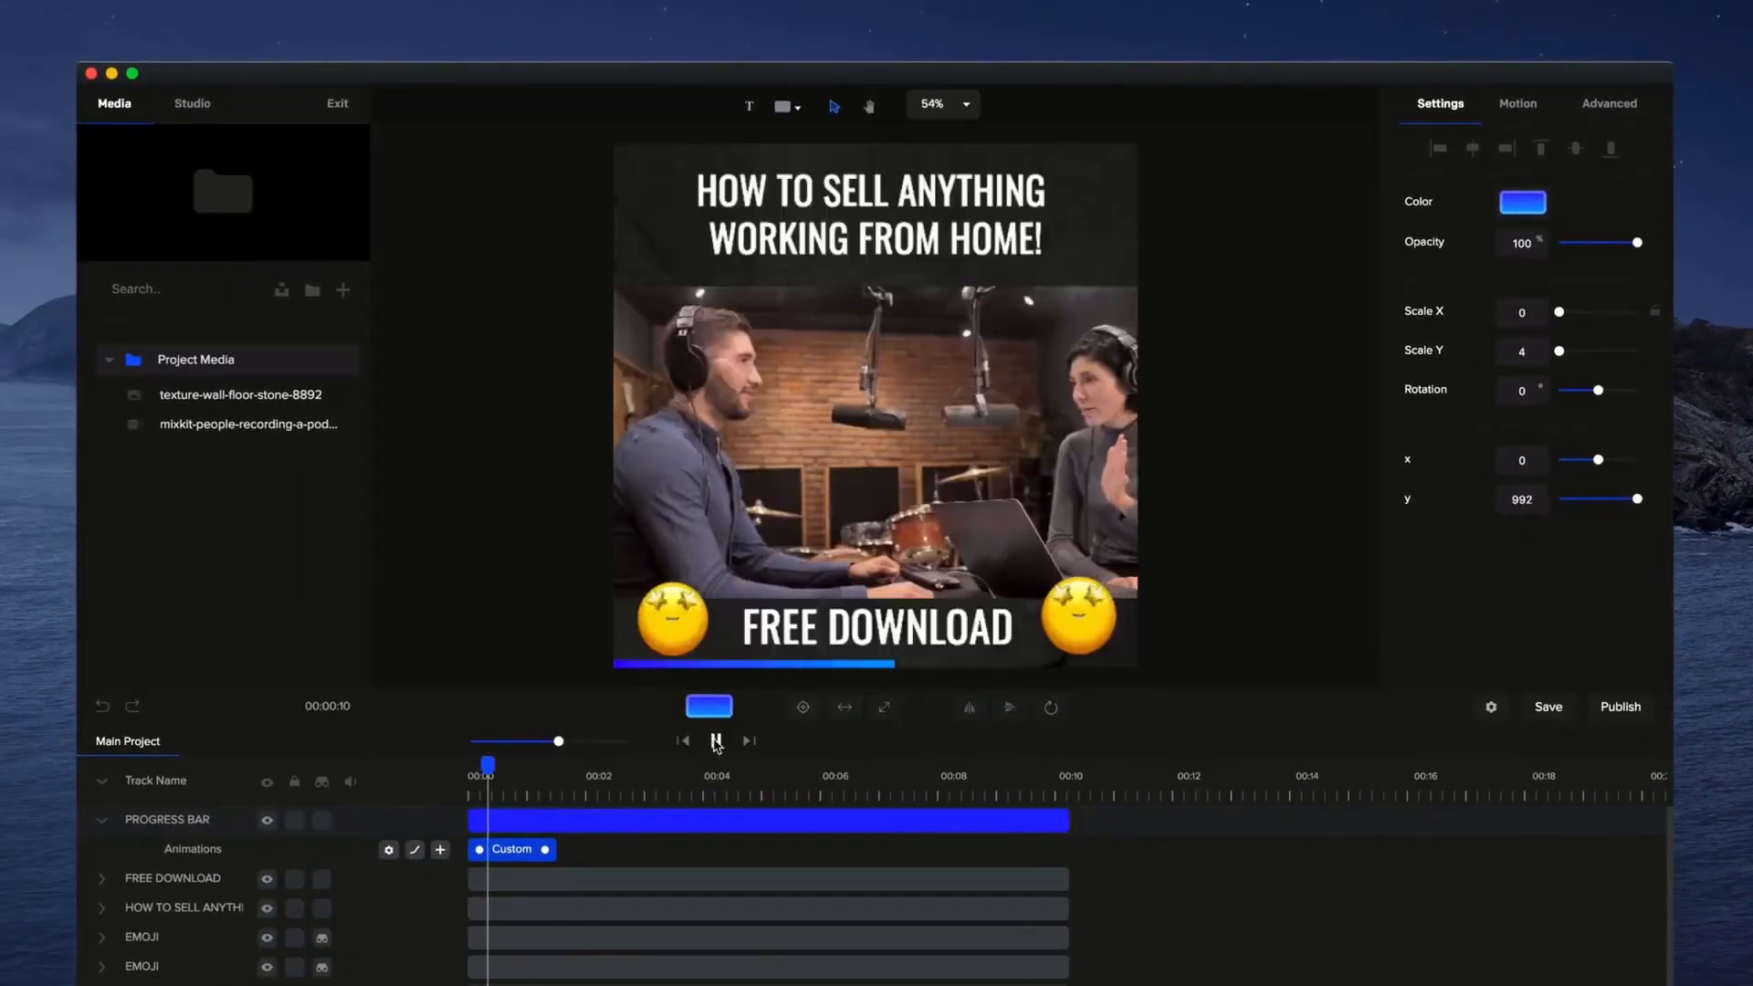
{"action": "left_click", "coordinate": [716, 742]}
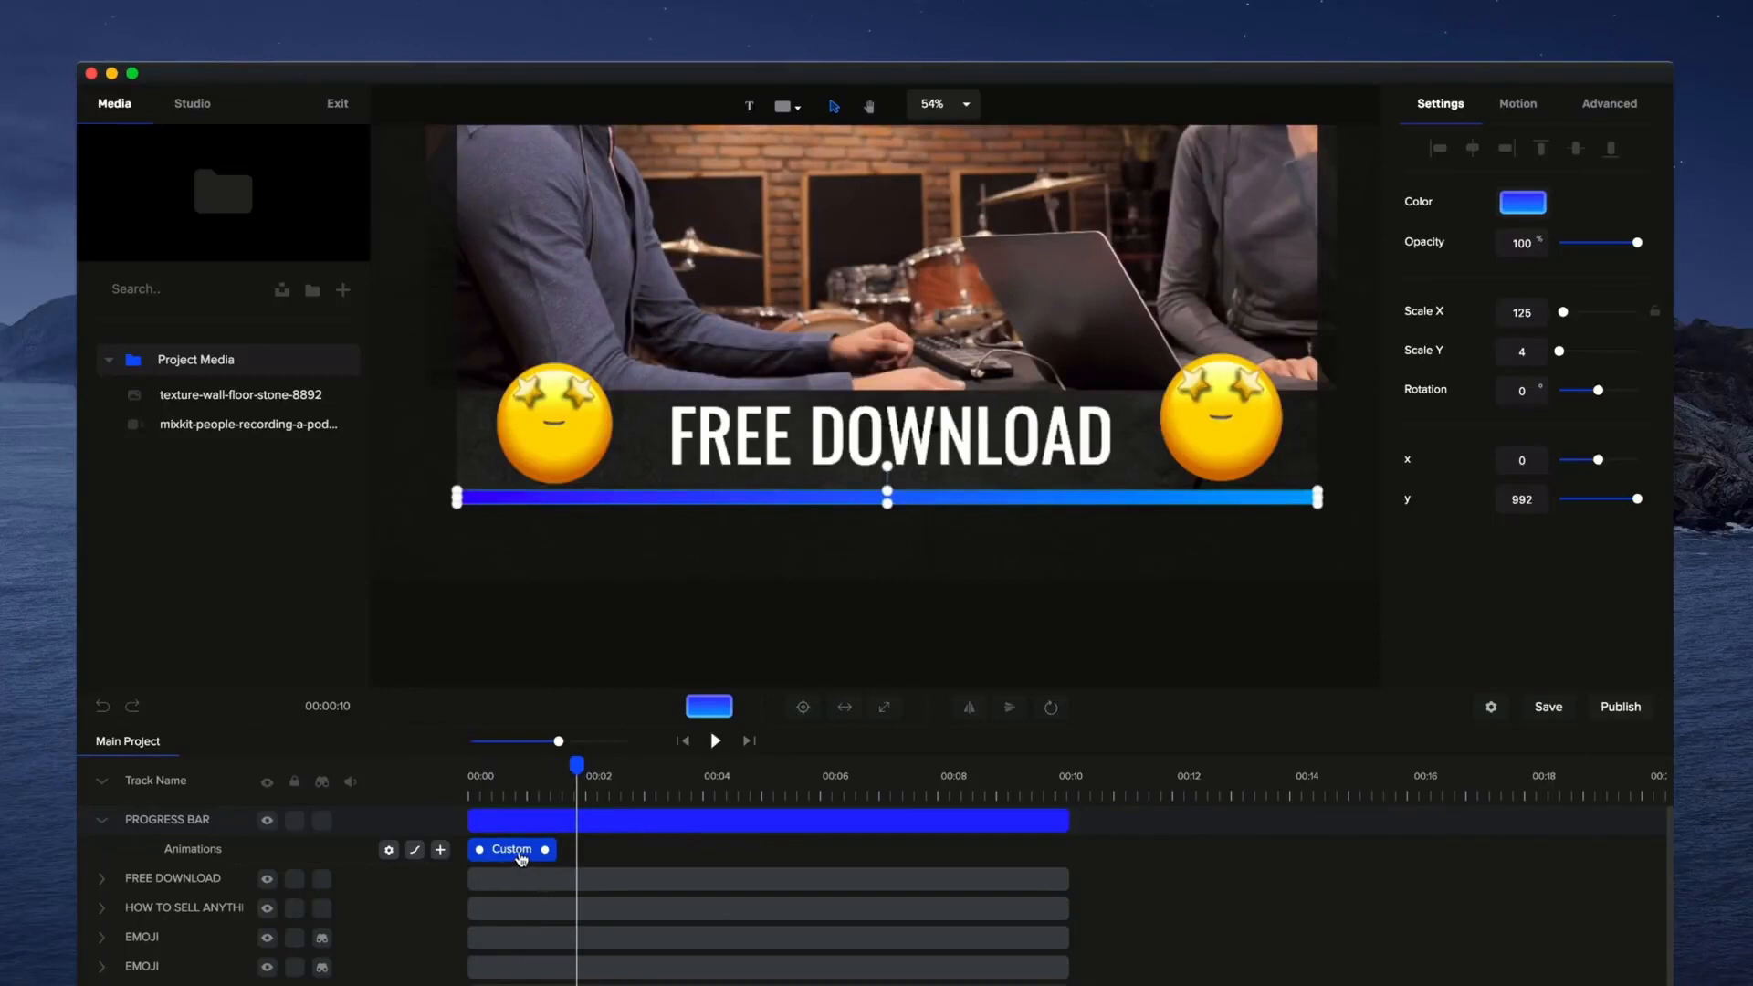
Set the easing of the progress bar's custom animation to Linear.
{"action": "right_click", "coordinate": [524, 852]}
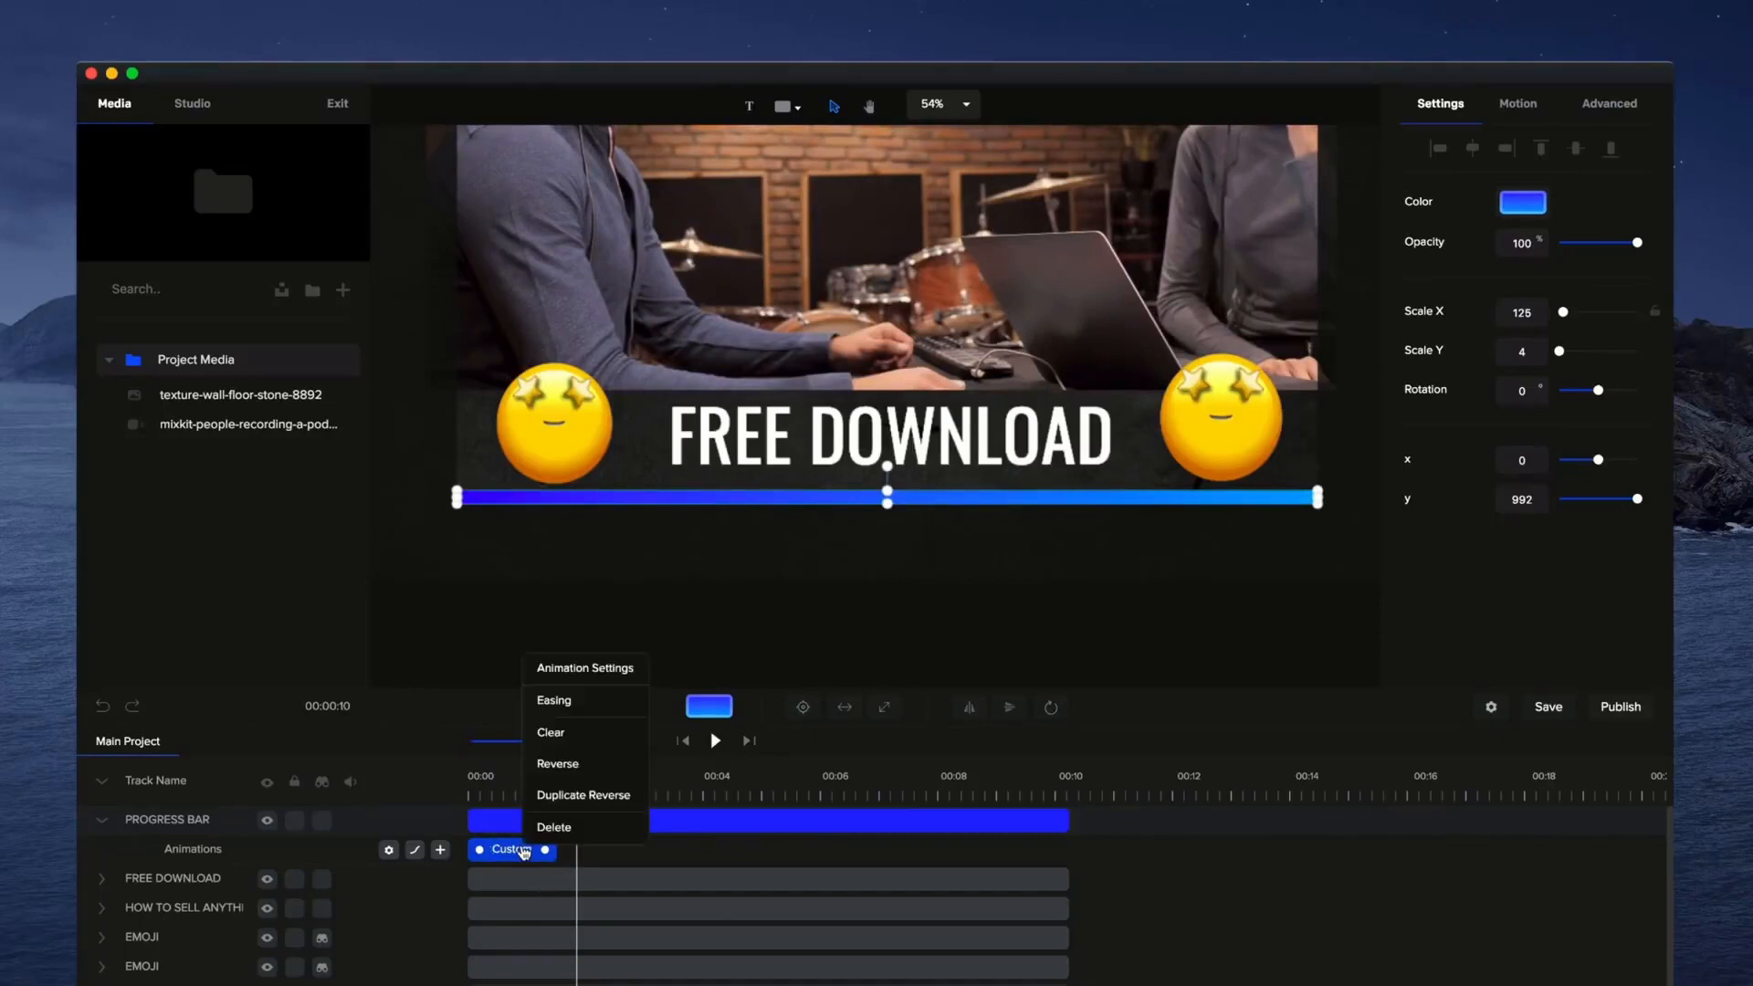
{"action": "left_click", "coordinate": [565, 706]}
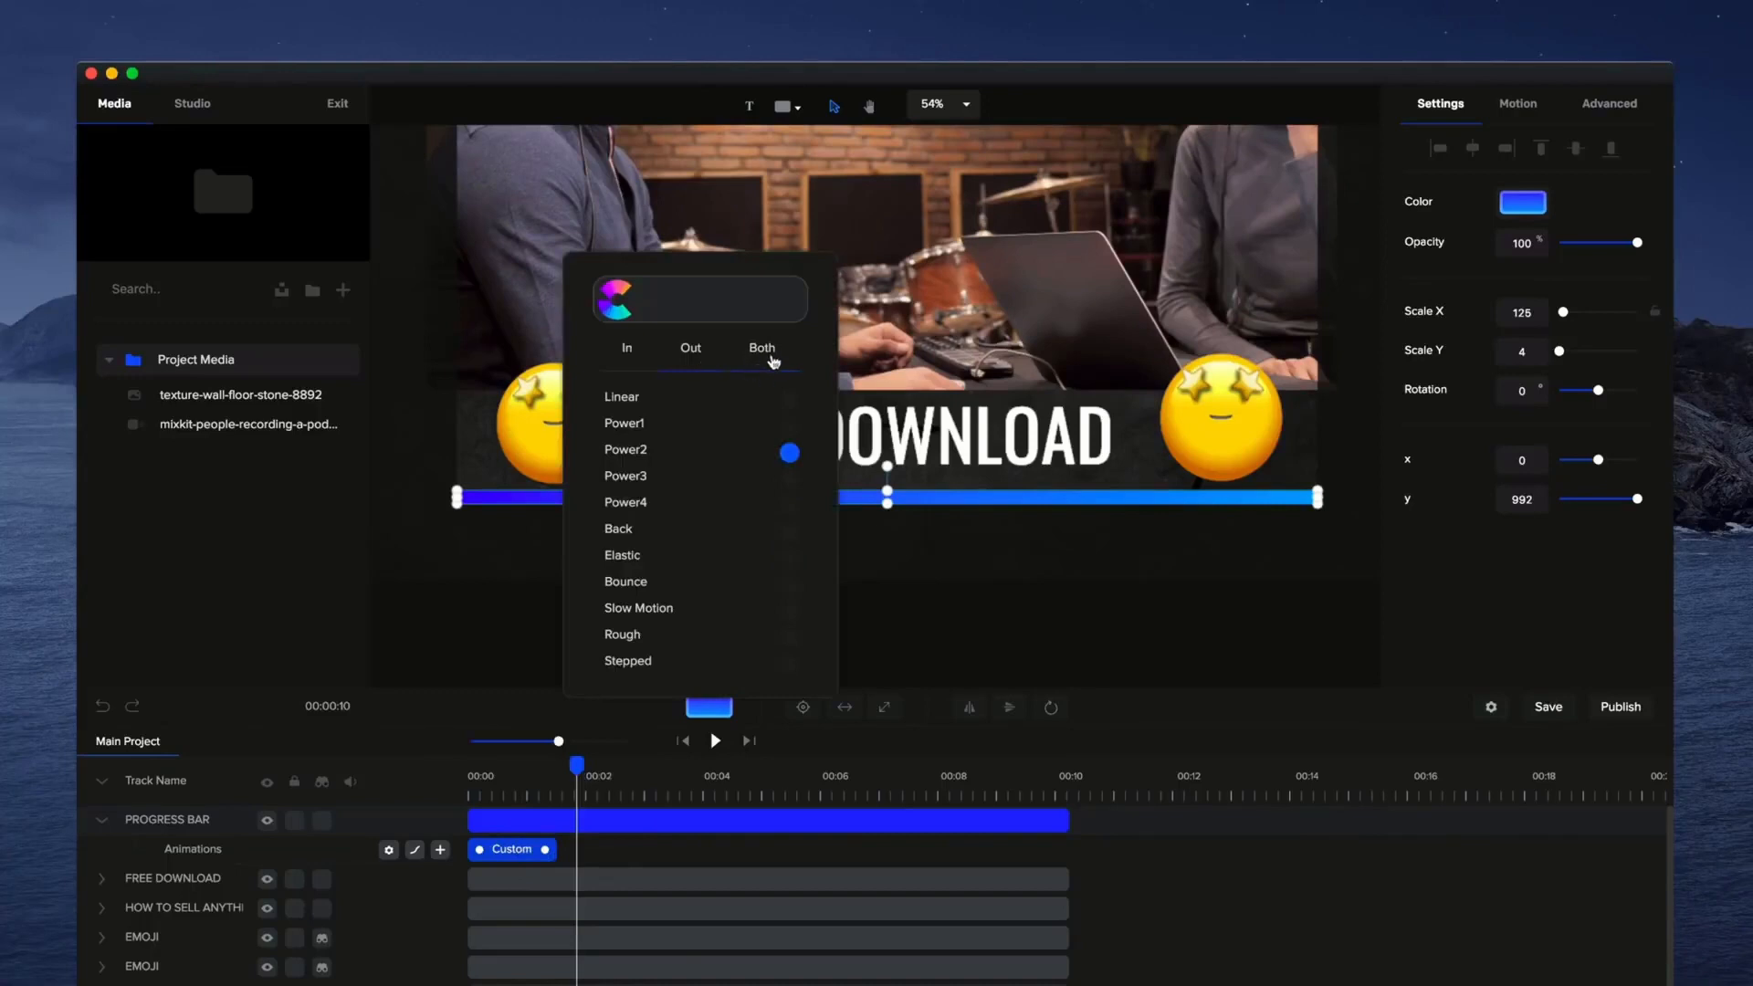
{"action": "left_click", "coordinate": [789, 399]}
{"action": "left_click", "coordinate": [1108, 596]}
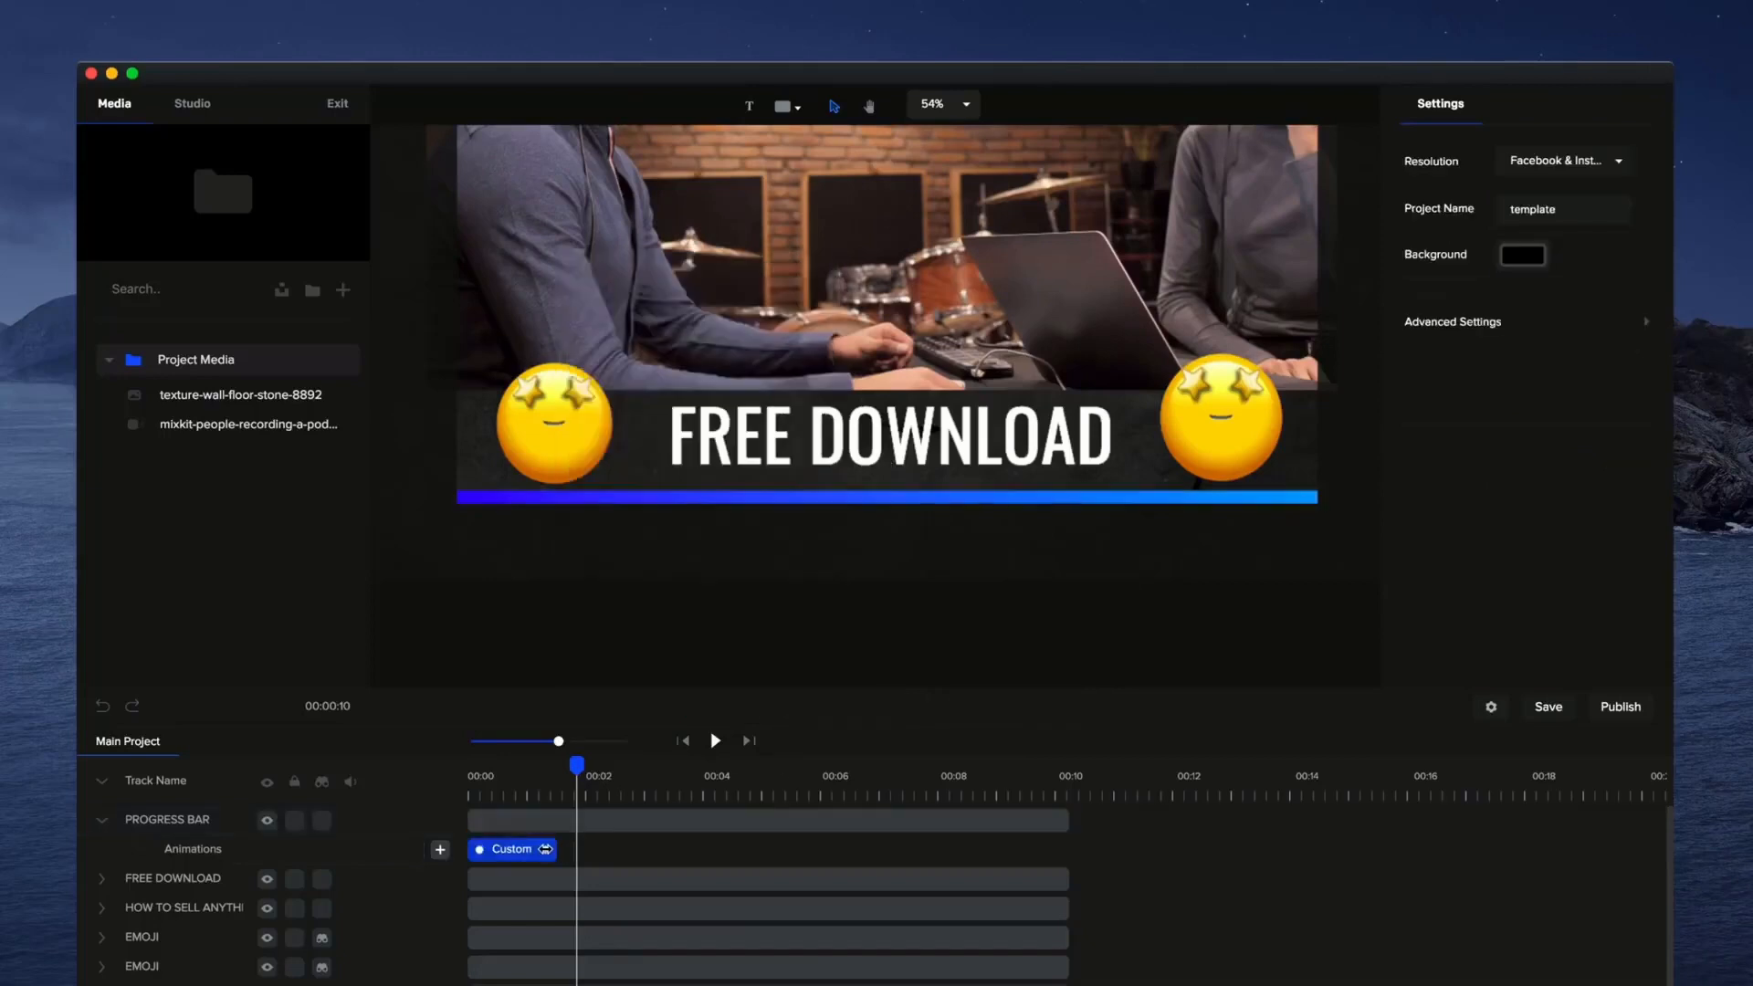
Stretch the Custom animation across the full 10-second PROGRESS BAR track and play it from the beginning.
{"action": "left_click_drag", "start_coordinate": [545, 849], "coordinate": [1056, 862]}
{"action": "scroll", "coordinate": [935, 530], "scroll_direction": "down", "scroll_amount": 2}
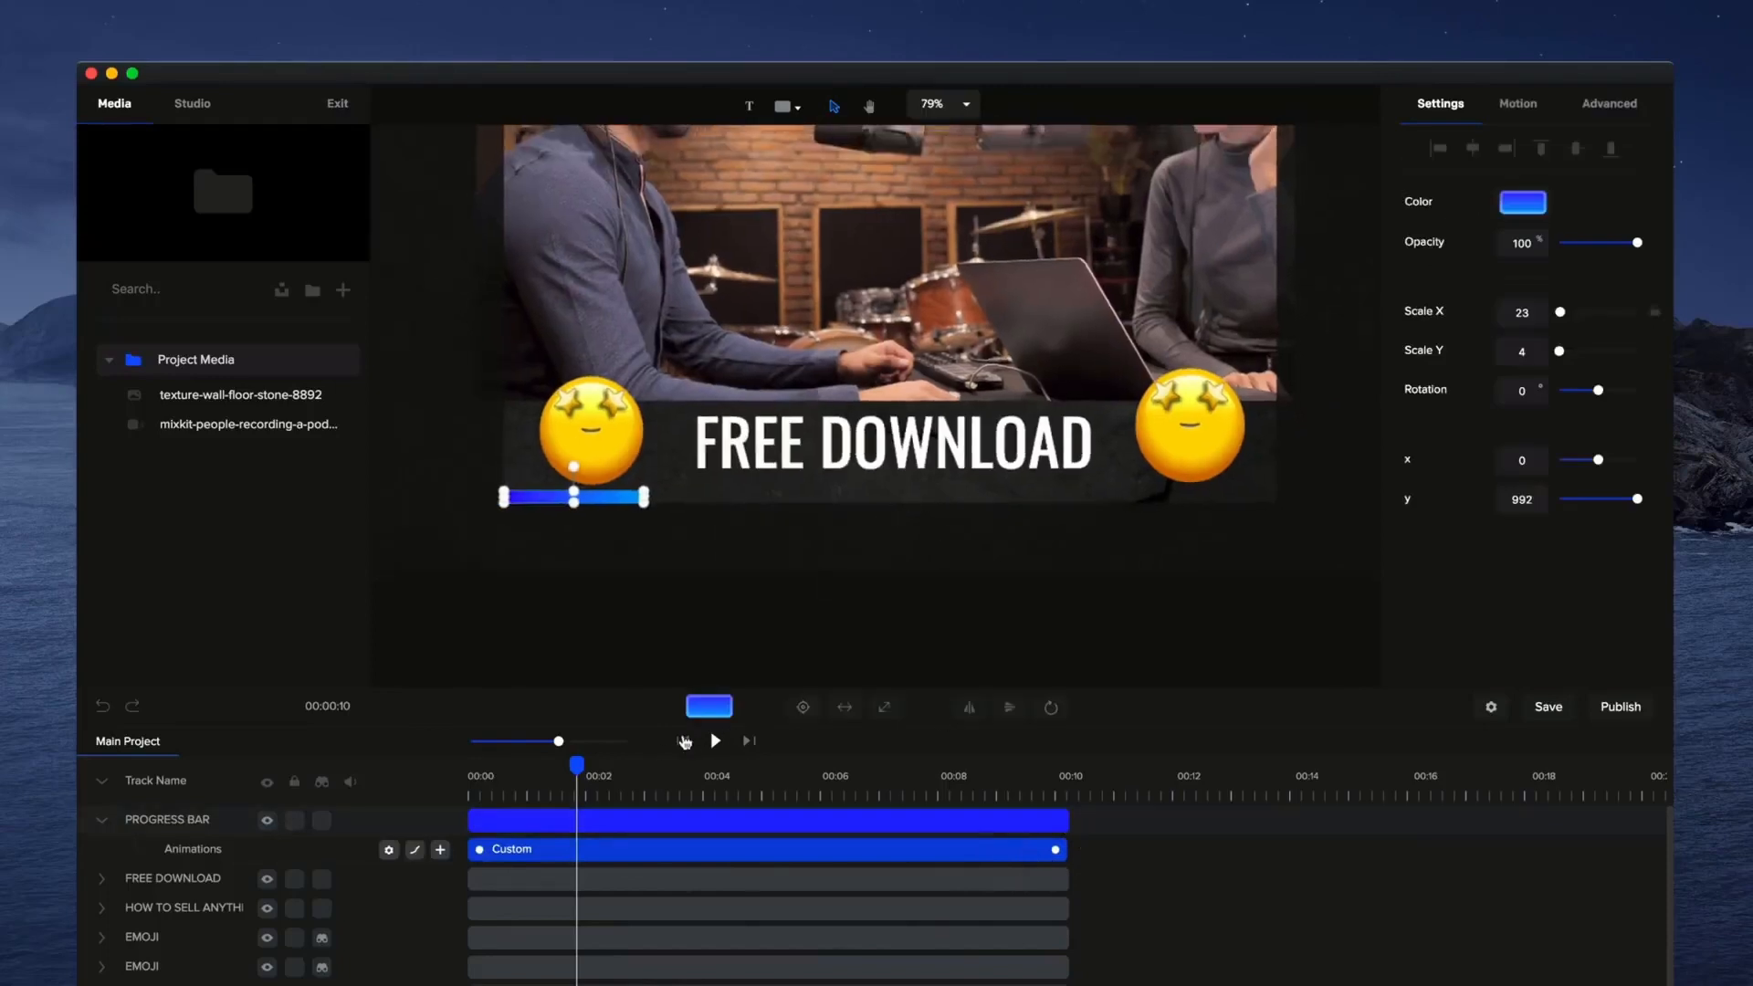
{"action": "left_click", "coordinate": [685, 742]}
{"action": "left_click", "coordinate": [717, 742]}
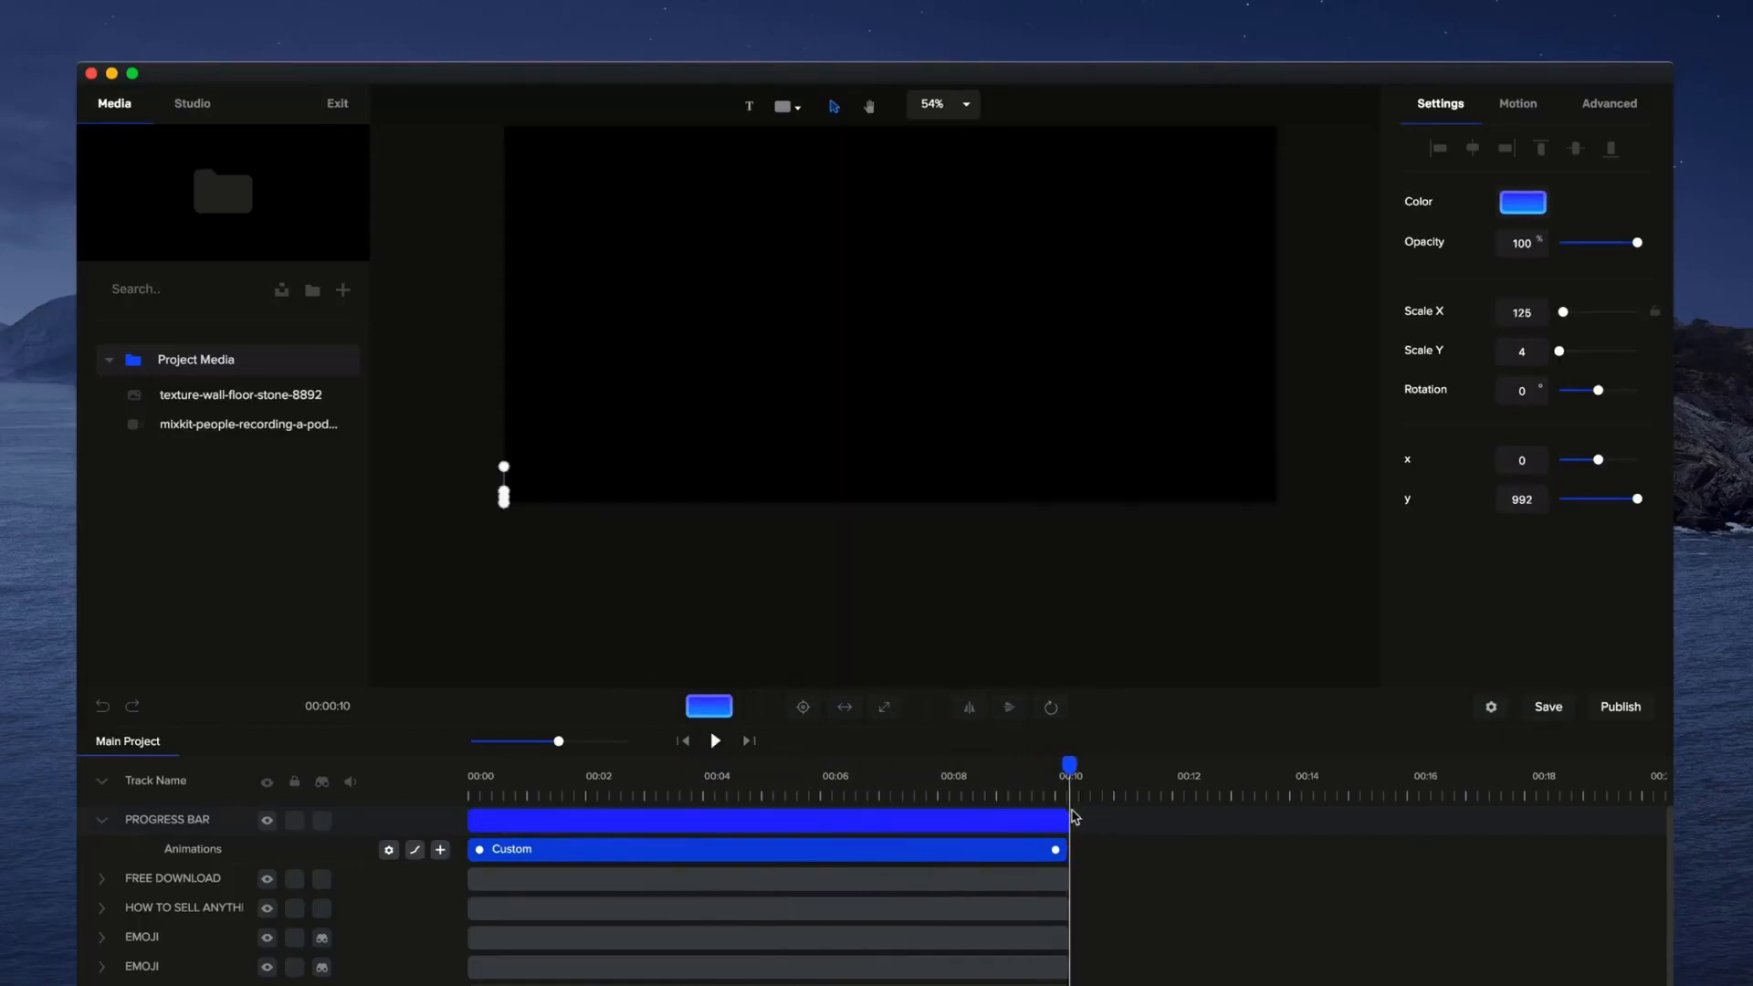
Shorten the REPLACE VIDEO track to just under 8 seconds and place the playhead at its new end.
{"action": "scroll", "coordinate": [1092, 900], "scroll_direction": "down", "scroll_amount": 1}
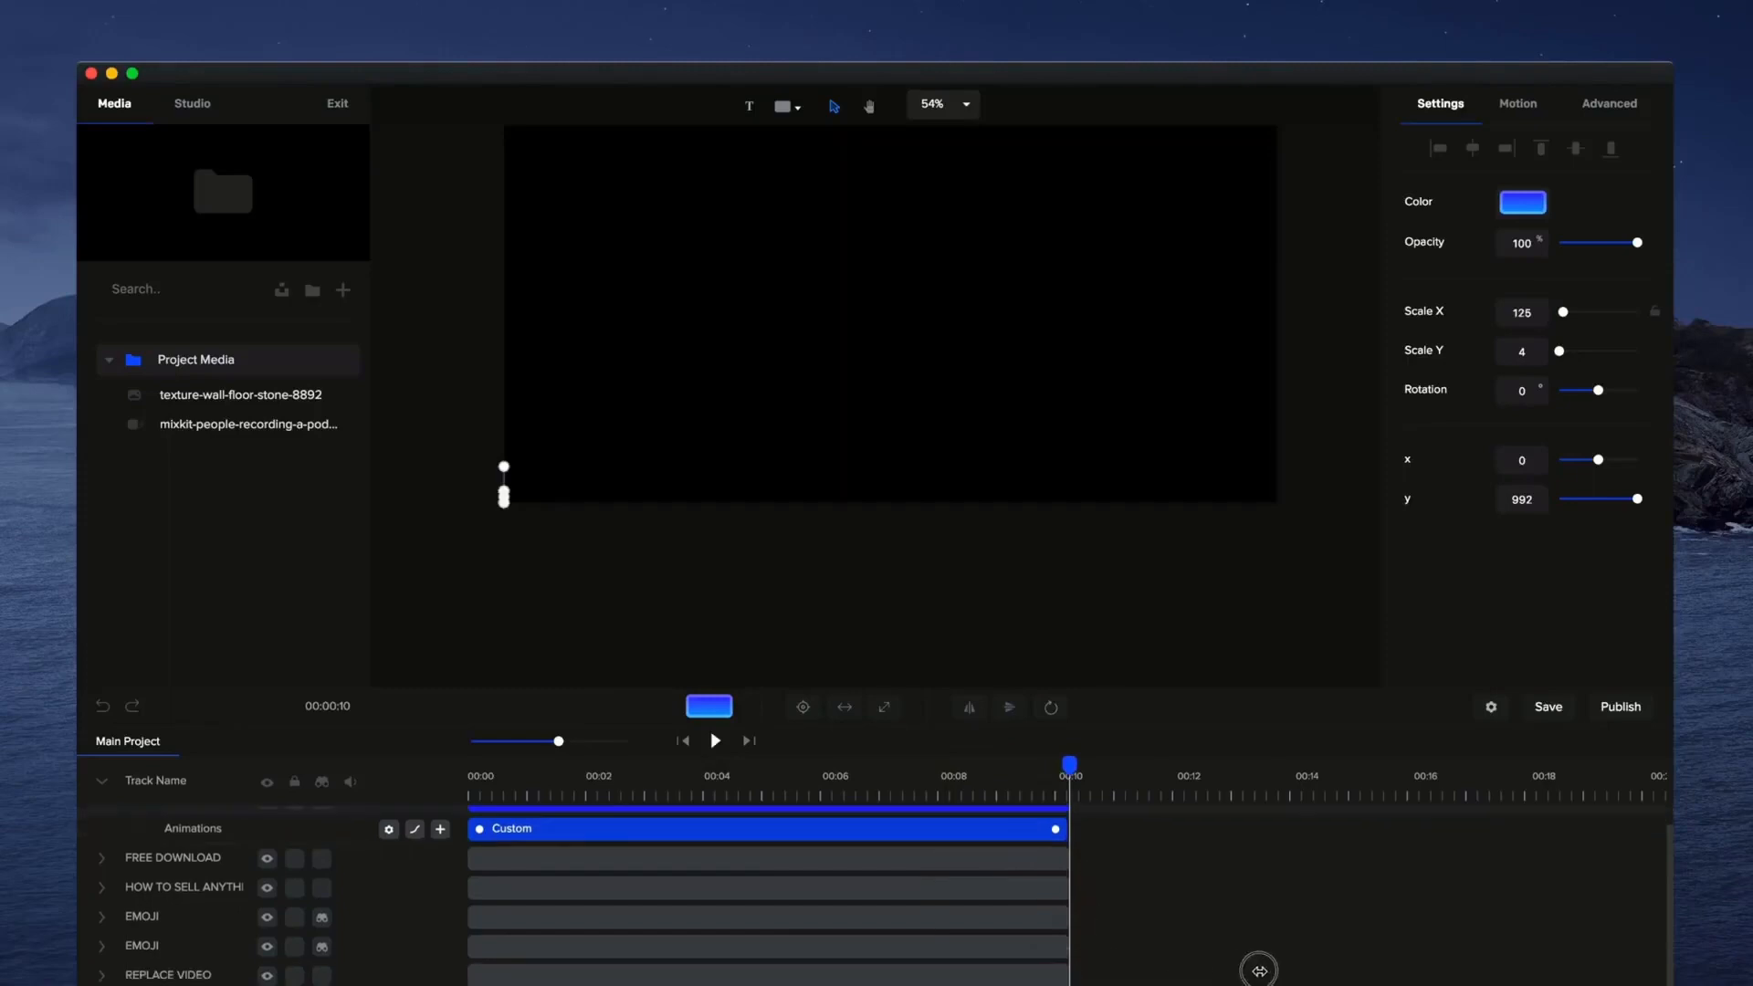
{"action": "left_click_drag", "start_coordinate": [1061, 938], "coordinate": [937, 938]}
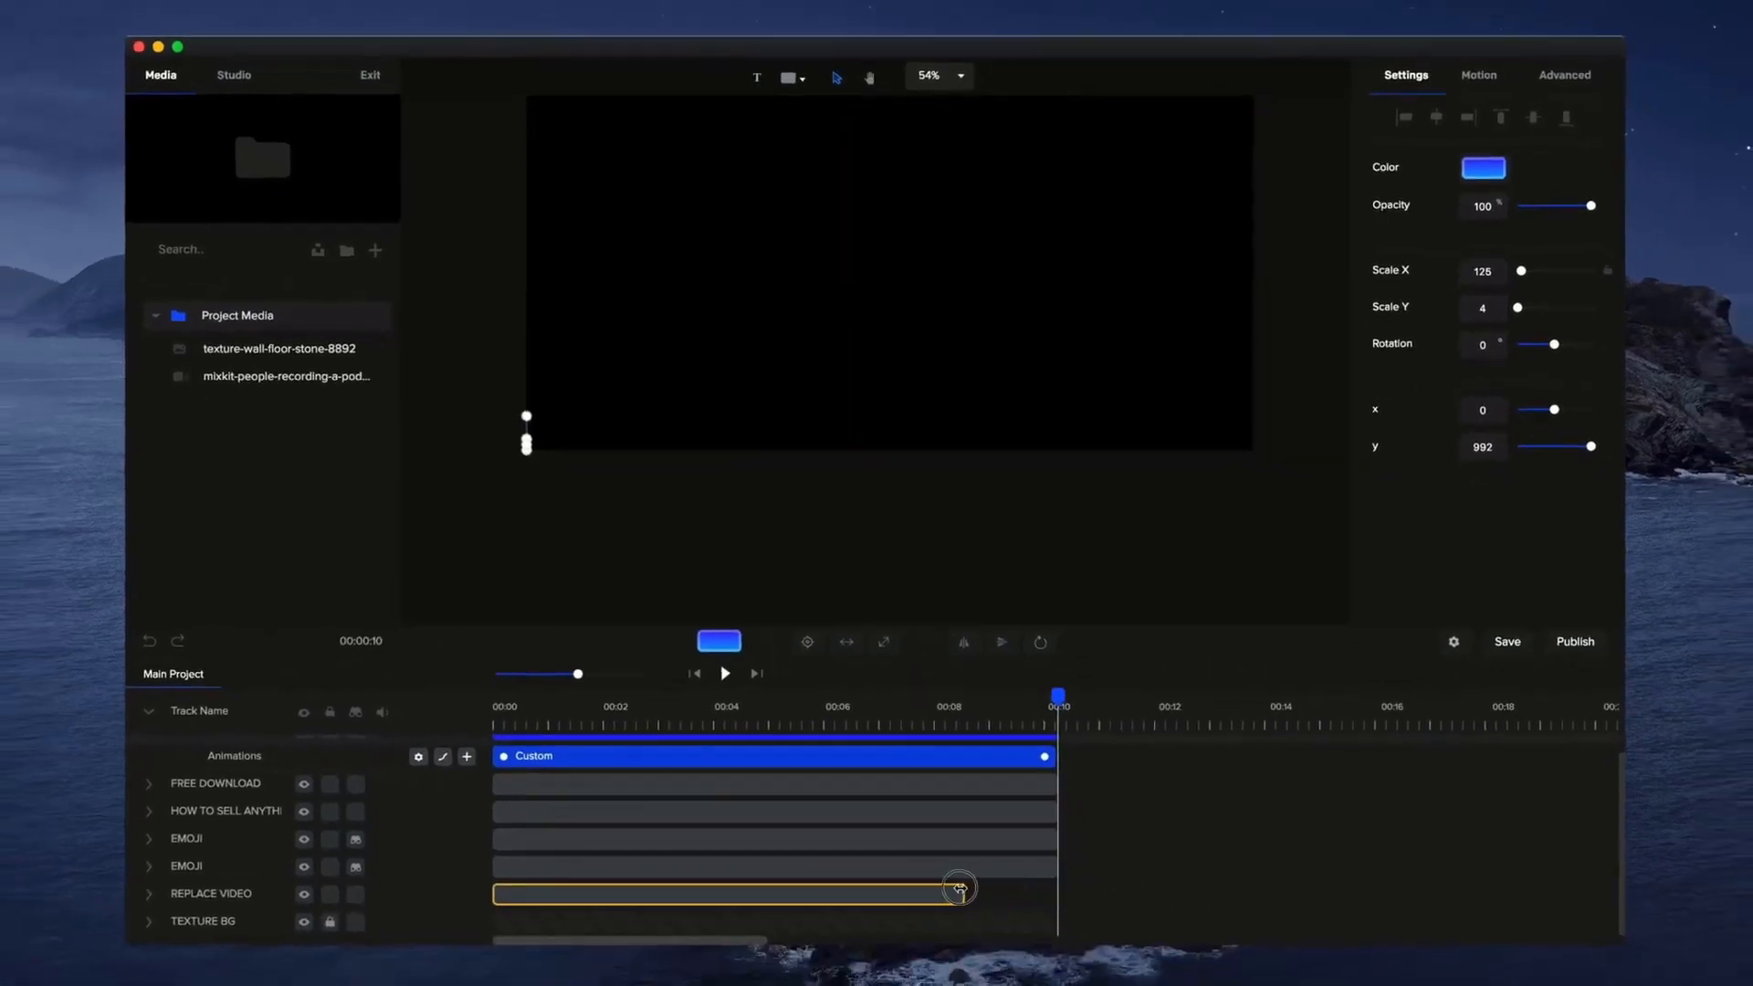
{"action": "left_click", "coordinate": [932, 708]}
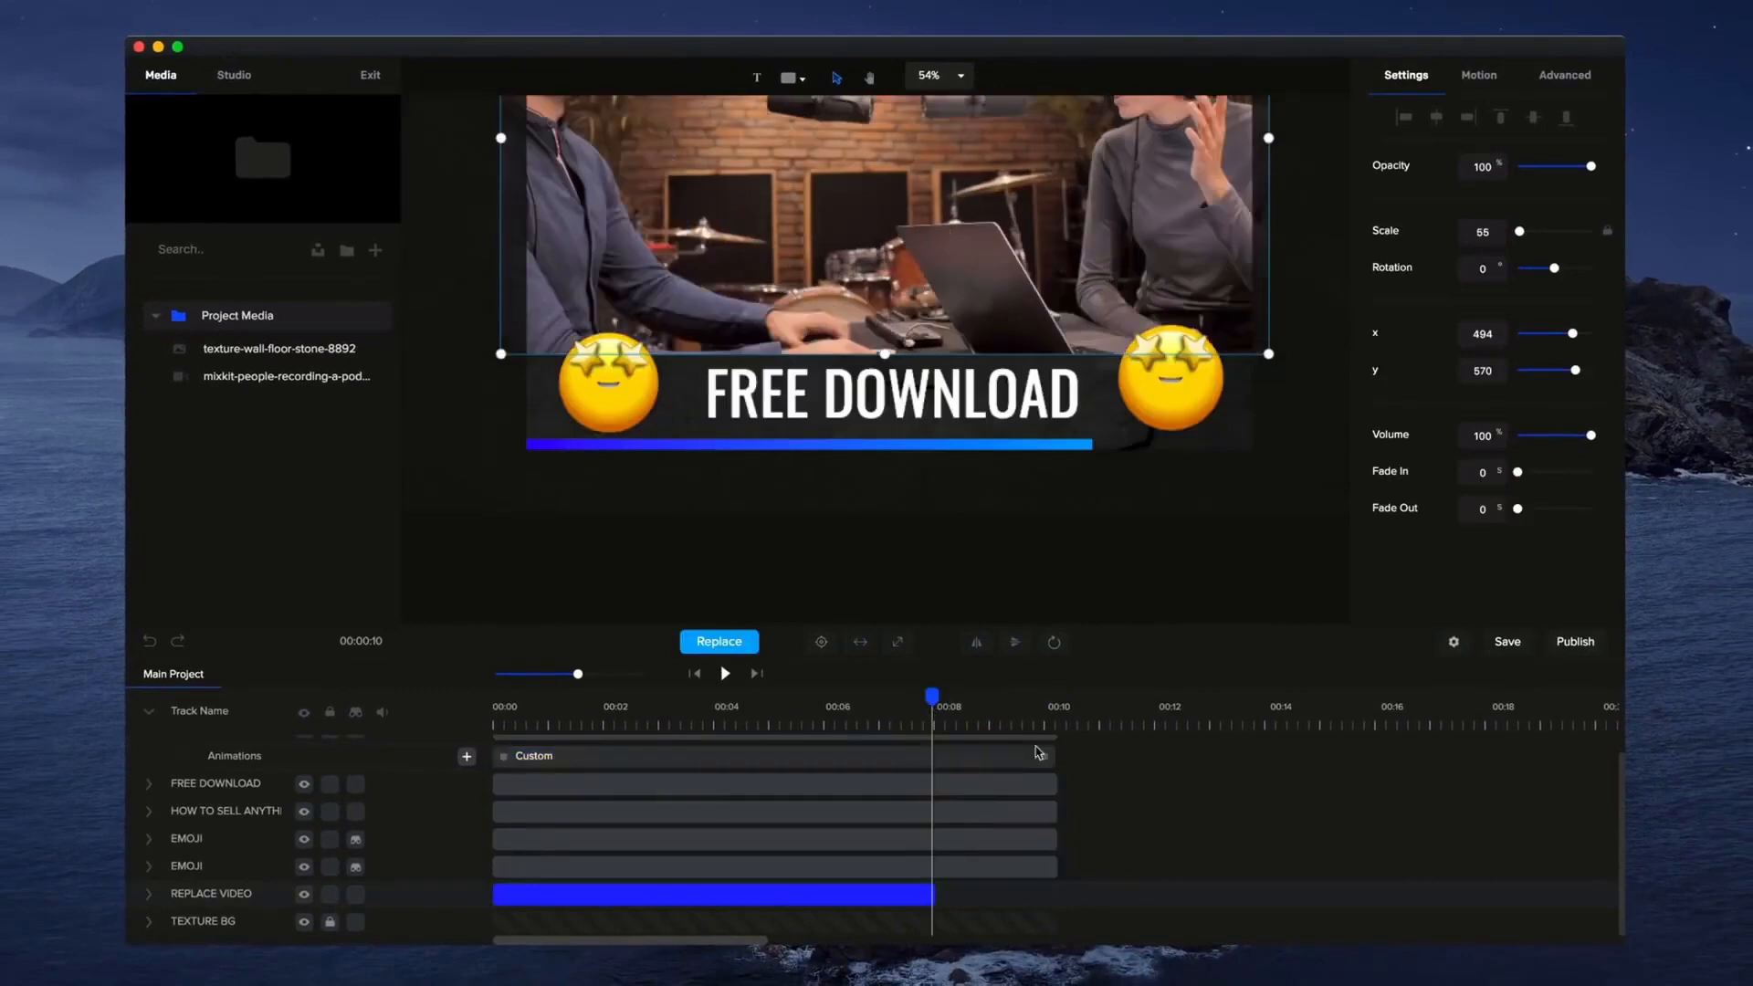
Shorten the PROGRESS BAR track and its Custom animation to end exactly with the REPLACE VIDEO track, and preview the playback.
{"action": "scroll", "coordinate": [1050, 753], "scroll_direction": "up", "scroll_amount": 1}
{"action": "left_click_drag", "start_coordinate": [1055, 750], "coordinate": [933, 748]}
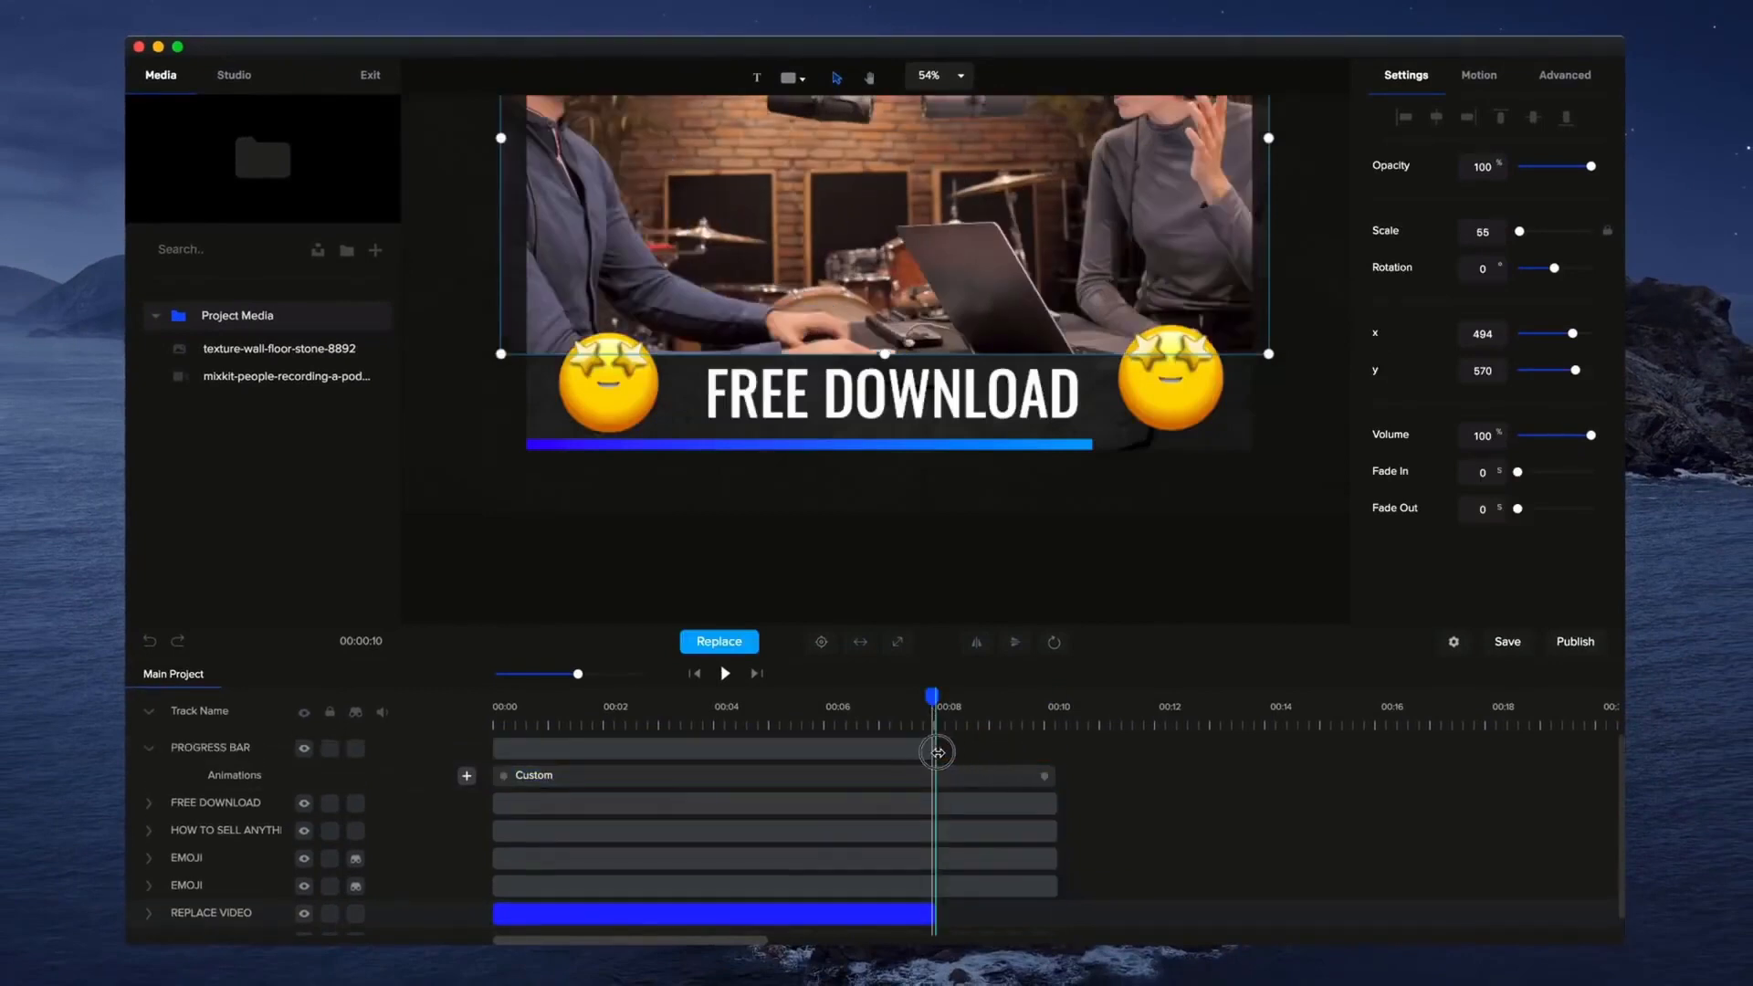
{"action": "left_click", "coordinate": [956, 777]}
{"action": "left_click_drag", "start_coordinate": [1050, 775], "coordinate": [924, 775]}
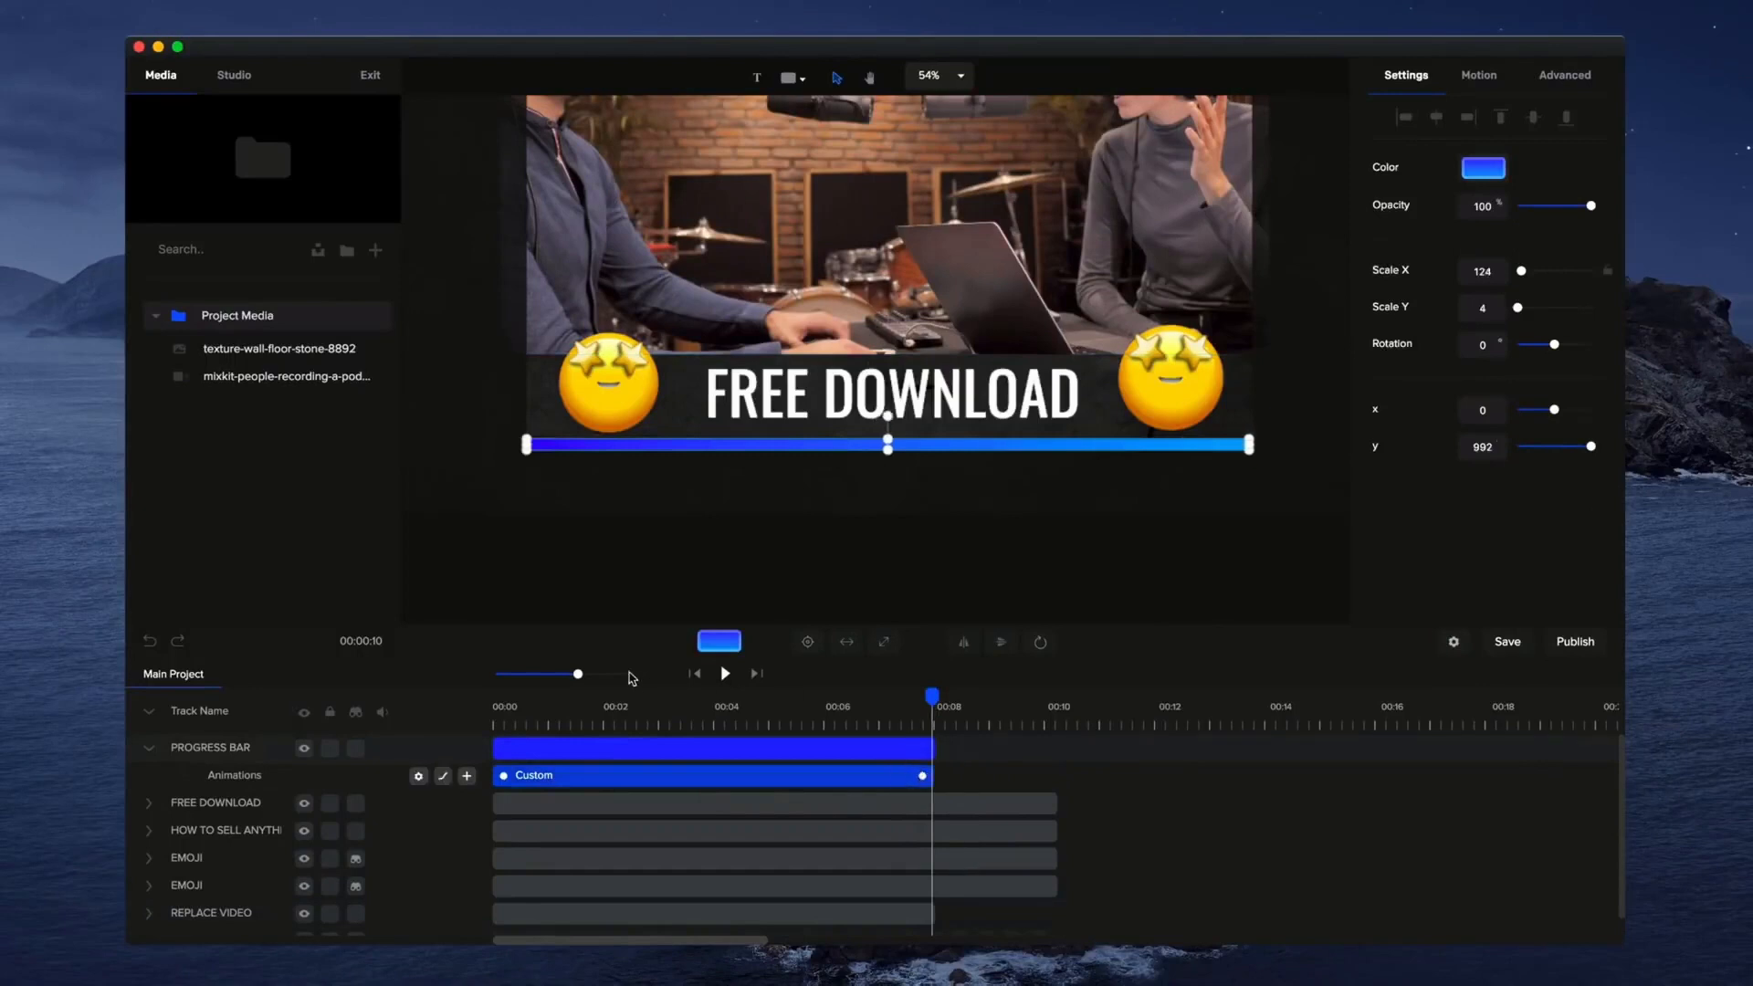
{"action": "left_click_drag", "start_coordinate": [580, 673], "coordinate": [642, 673]}
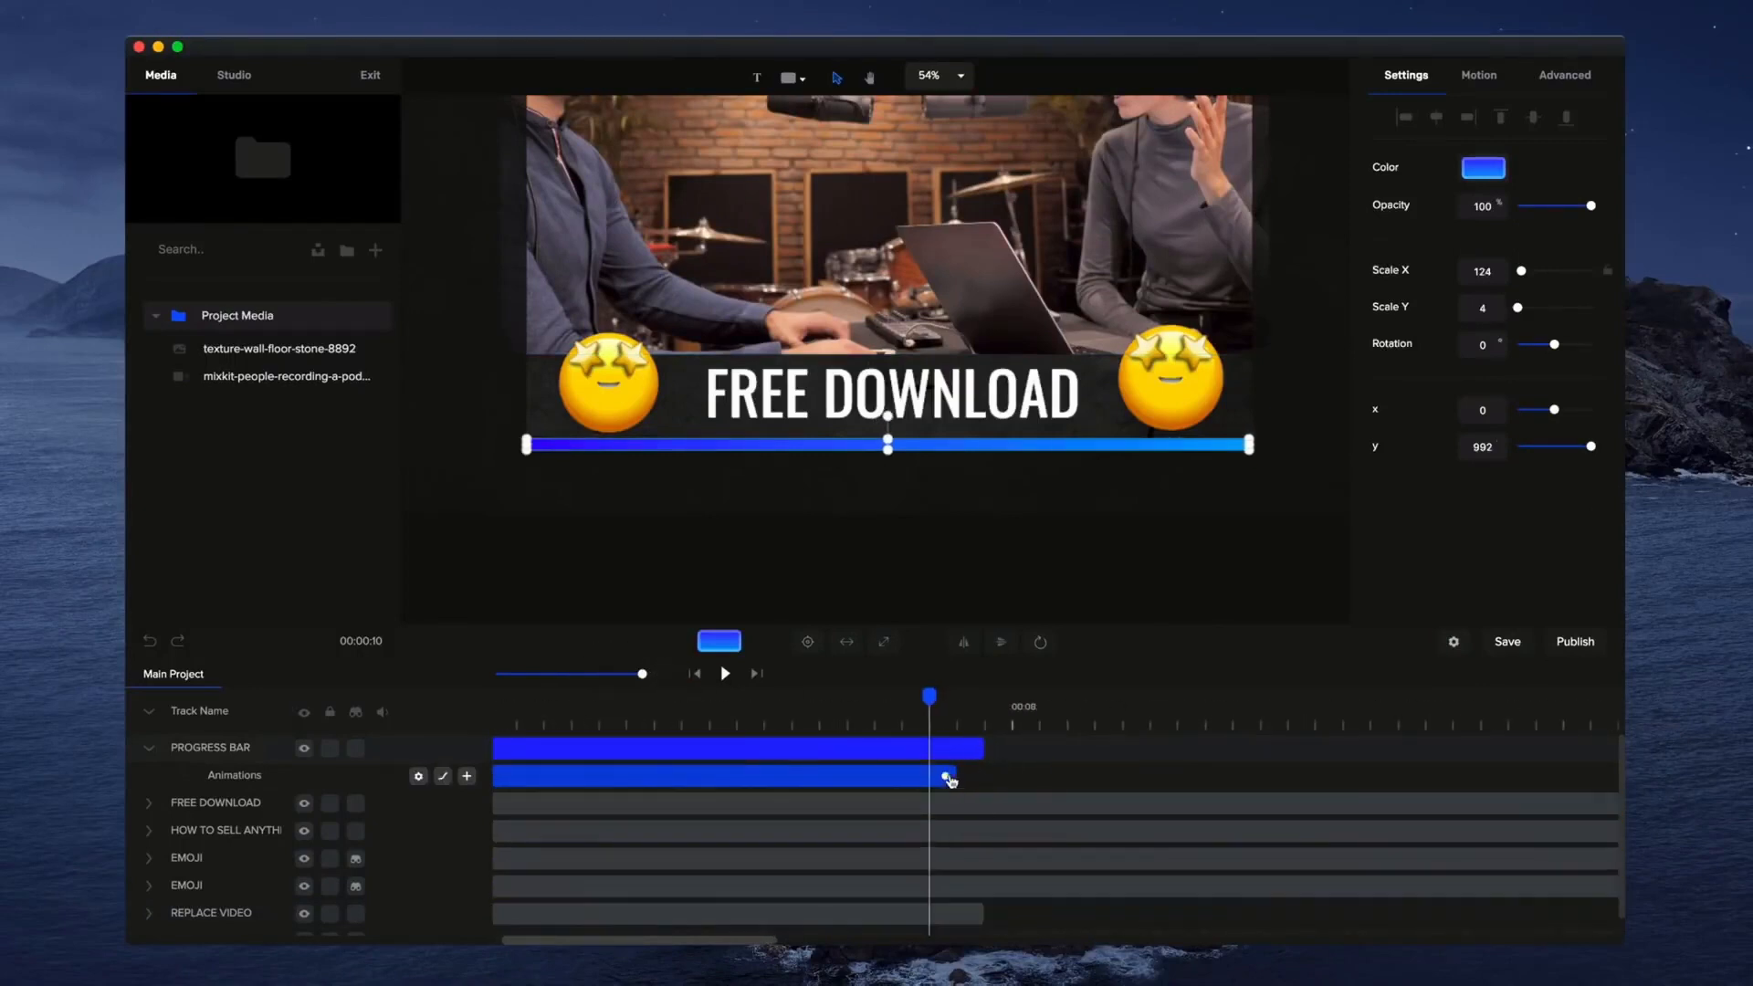
{"action": "left_click_drag", "start_coordinate": [950, 779], "coordinate": [976, 777]}
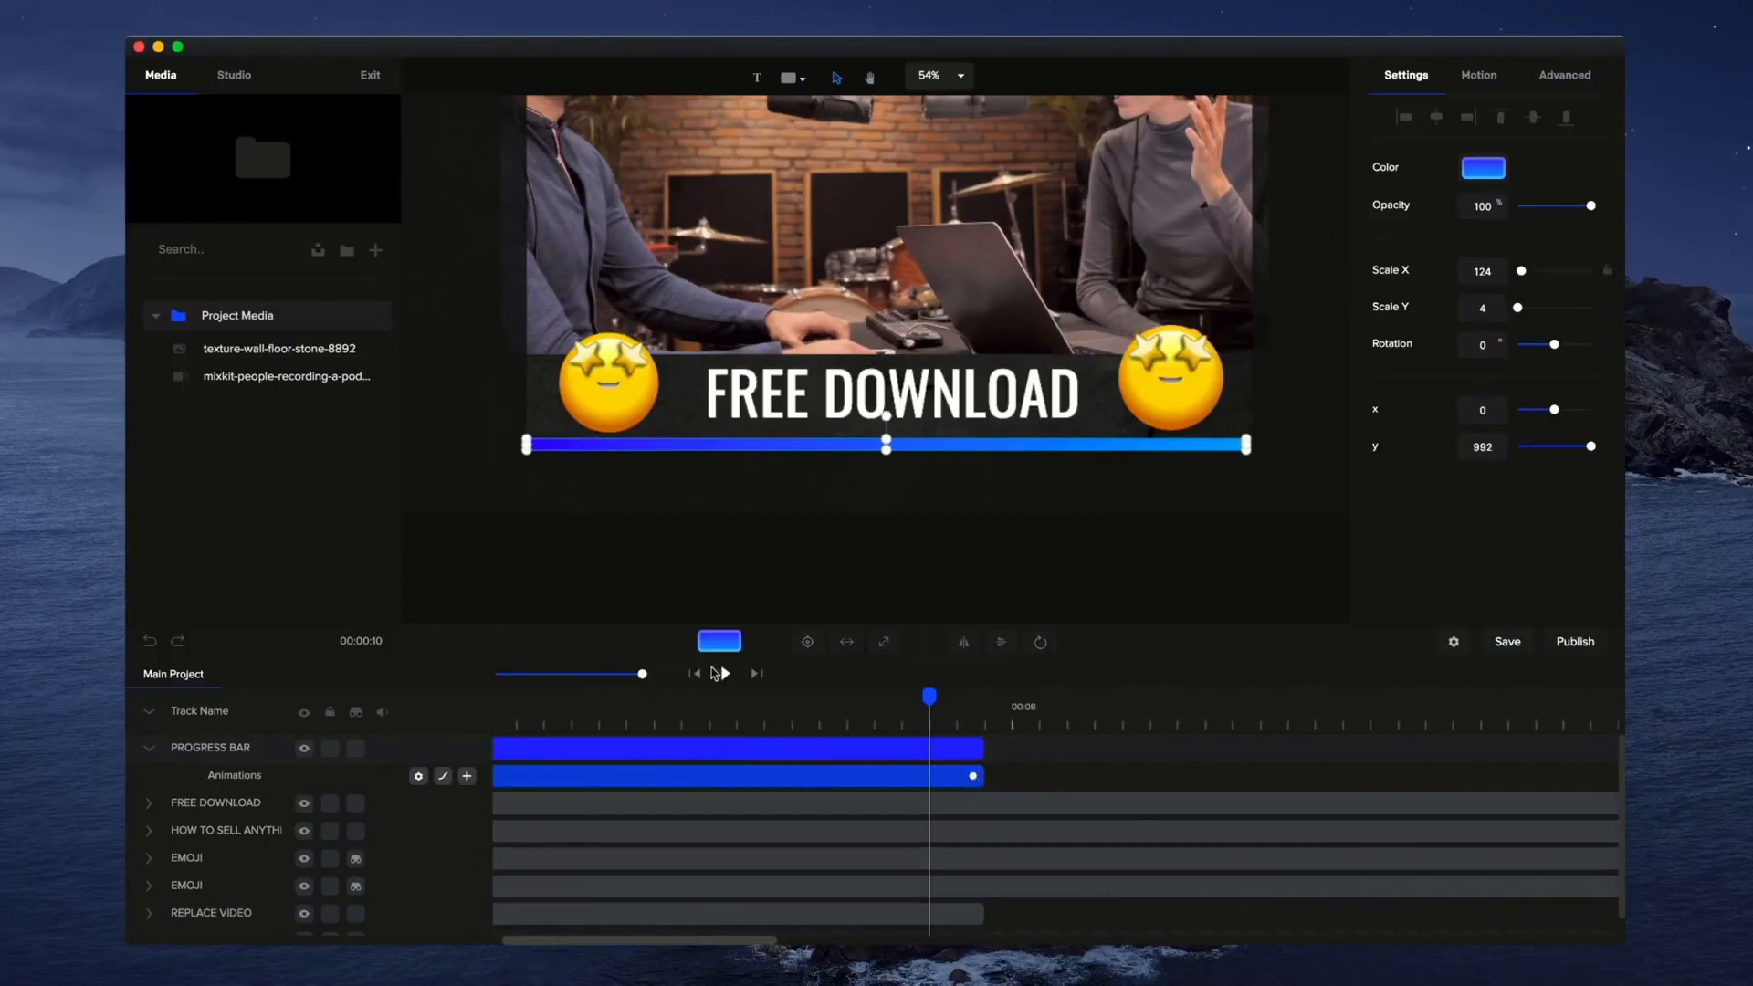
{"action": "left_click", "coordinate": [719, 673]}
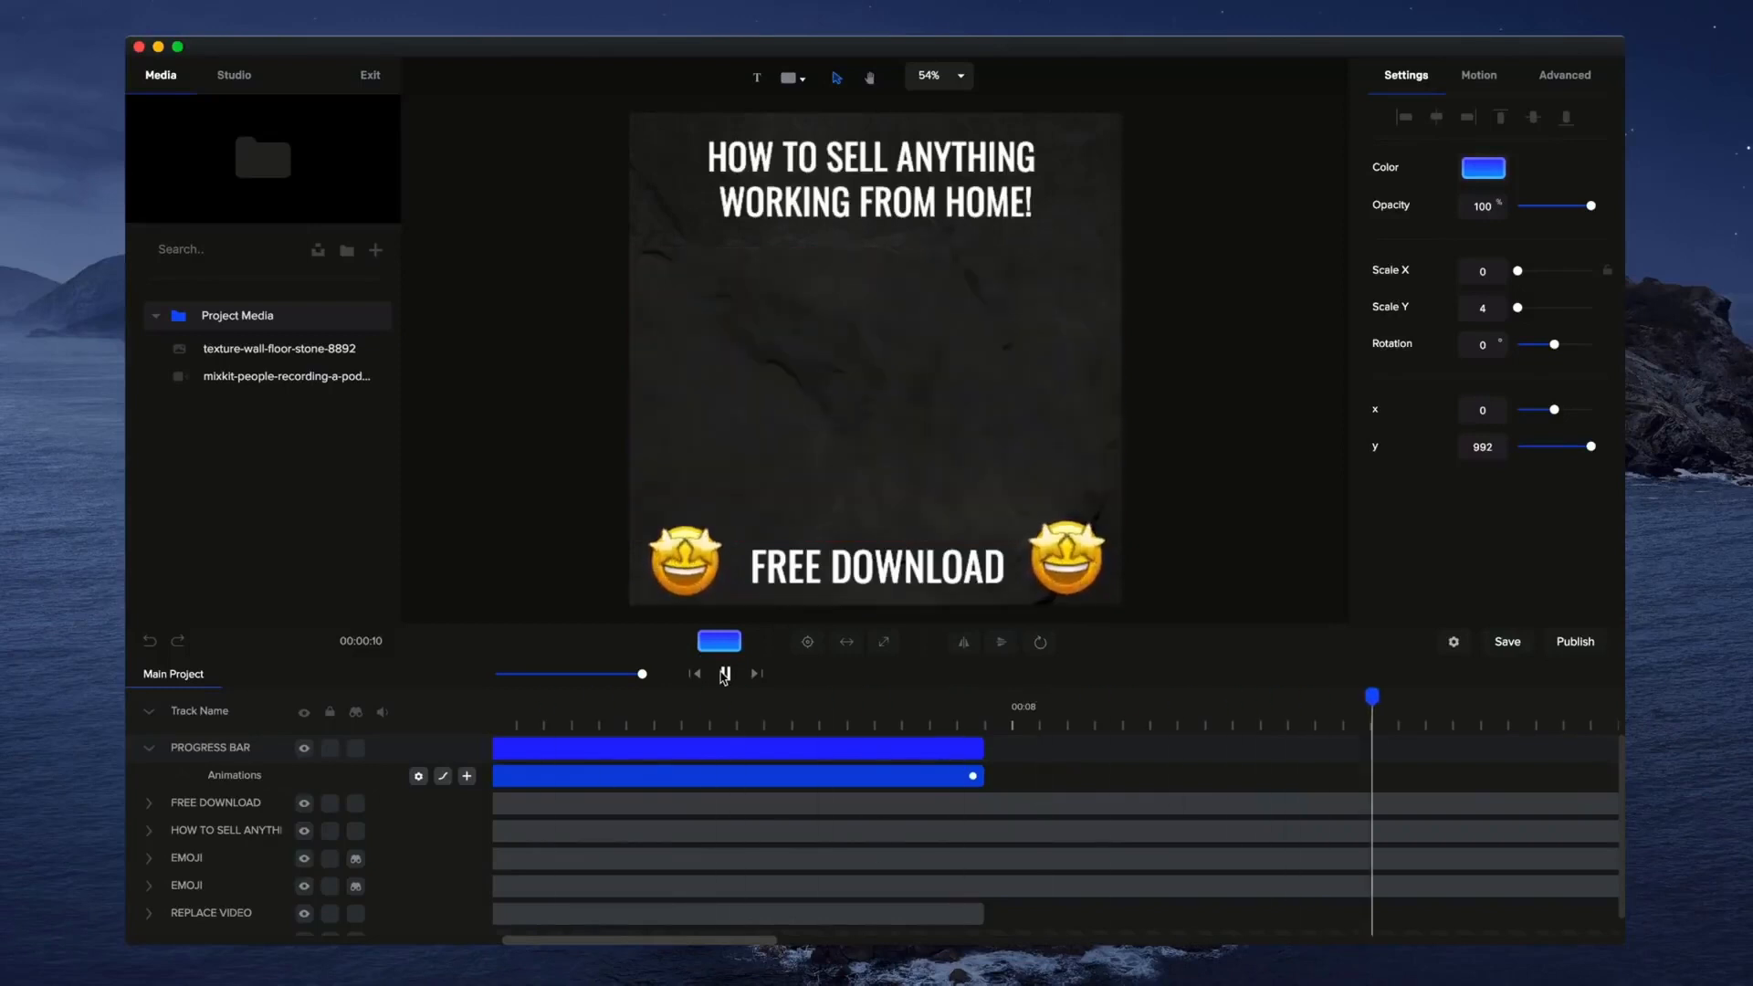
{"action": "left_click", "coordinate": [725, 675]}
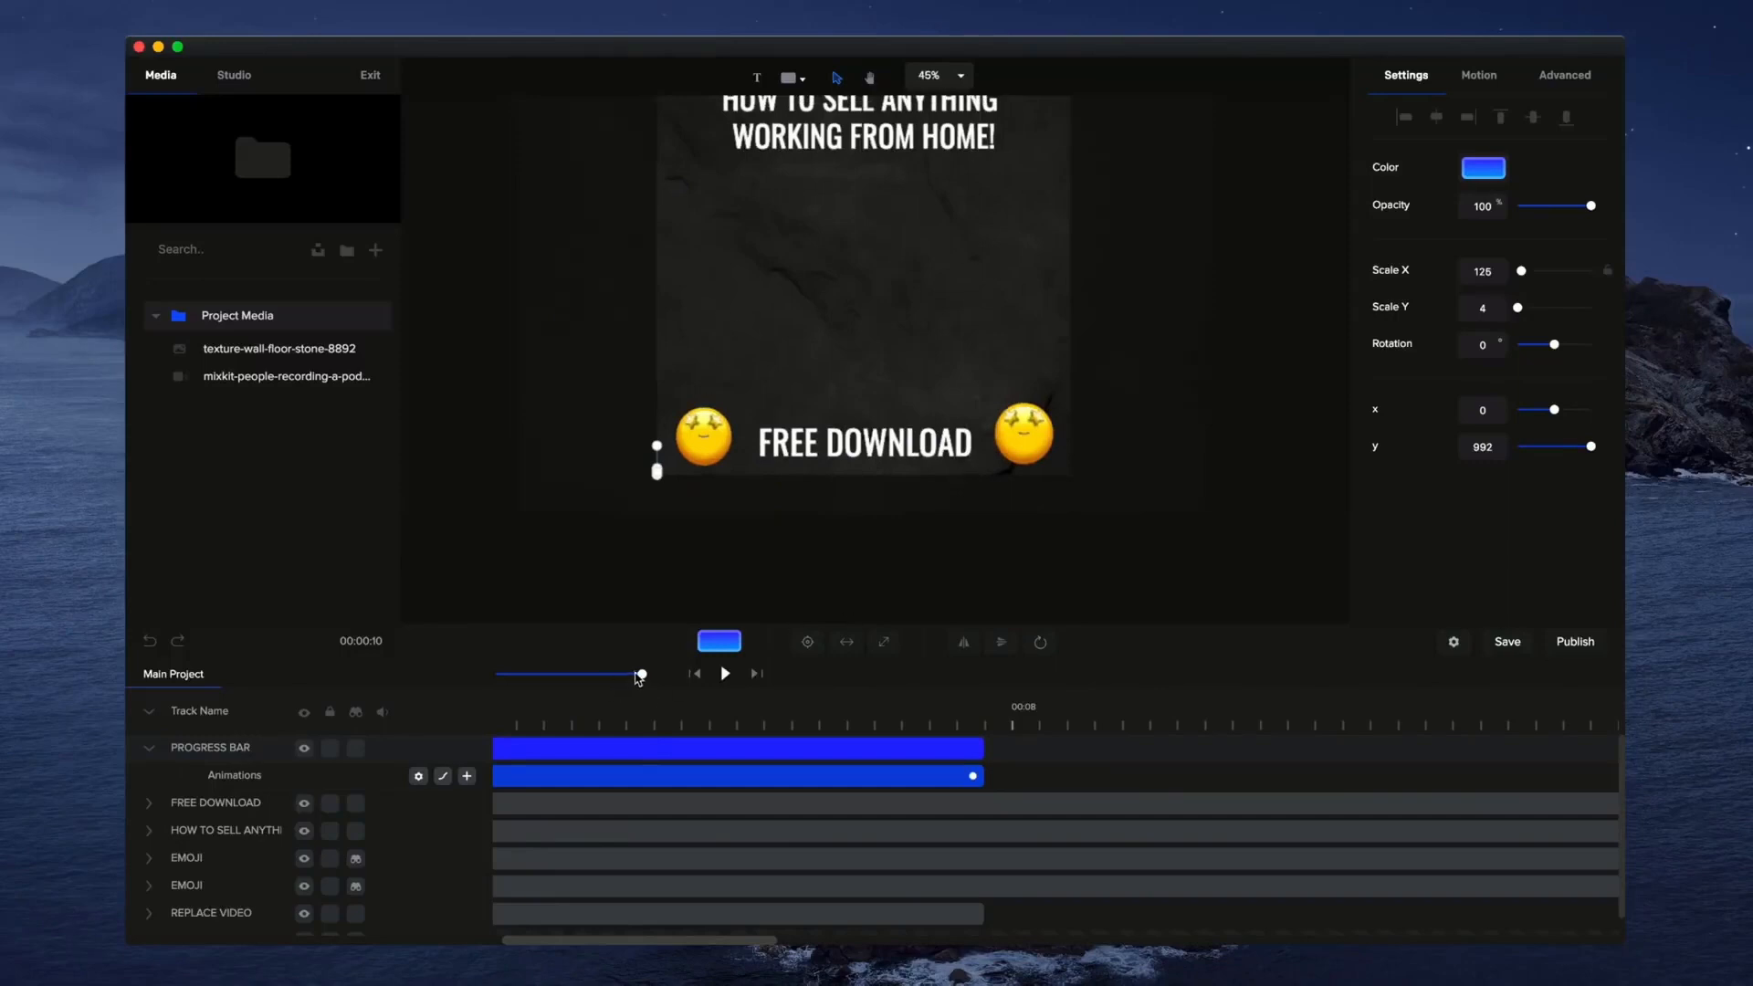
Shorten the FREE DOWNLOAD, HOW TO SELL ANYTHING and both EMOJI tracks to end with the PROGRESS BAR track.
{"action": "left_click_drag", "start_coordinate": [642, 674], "coordinate": [583, 674]}
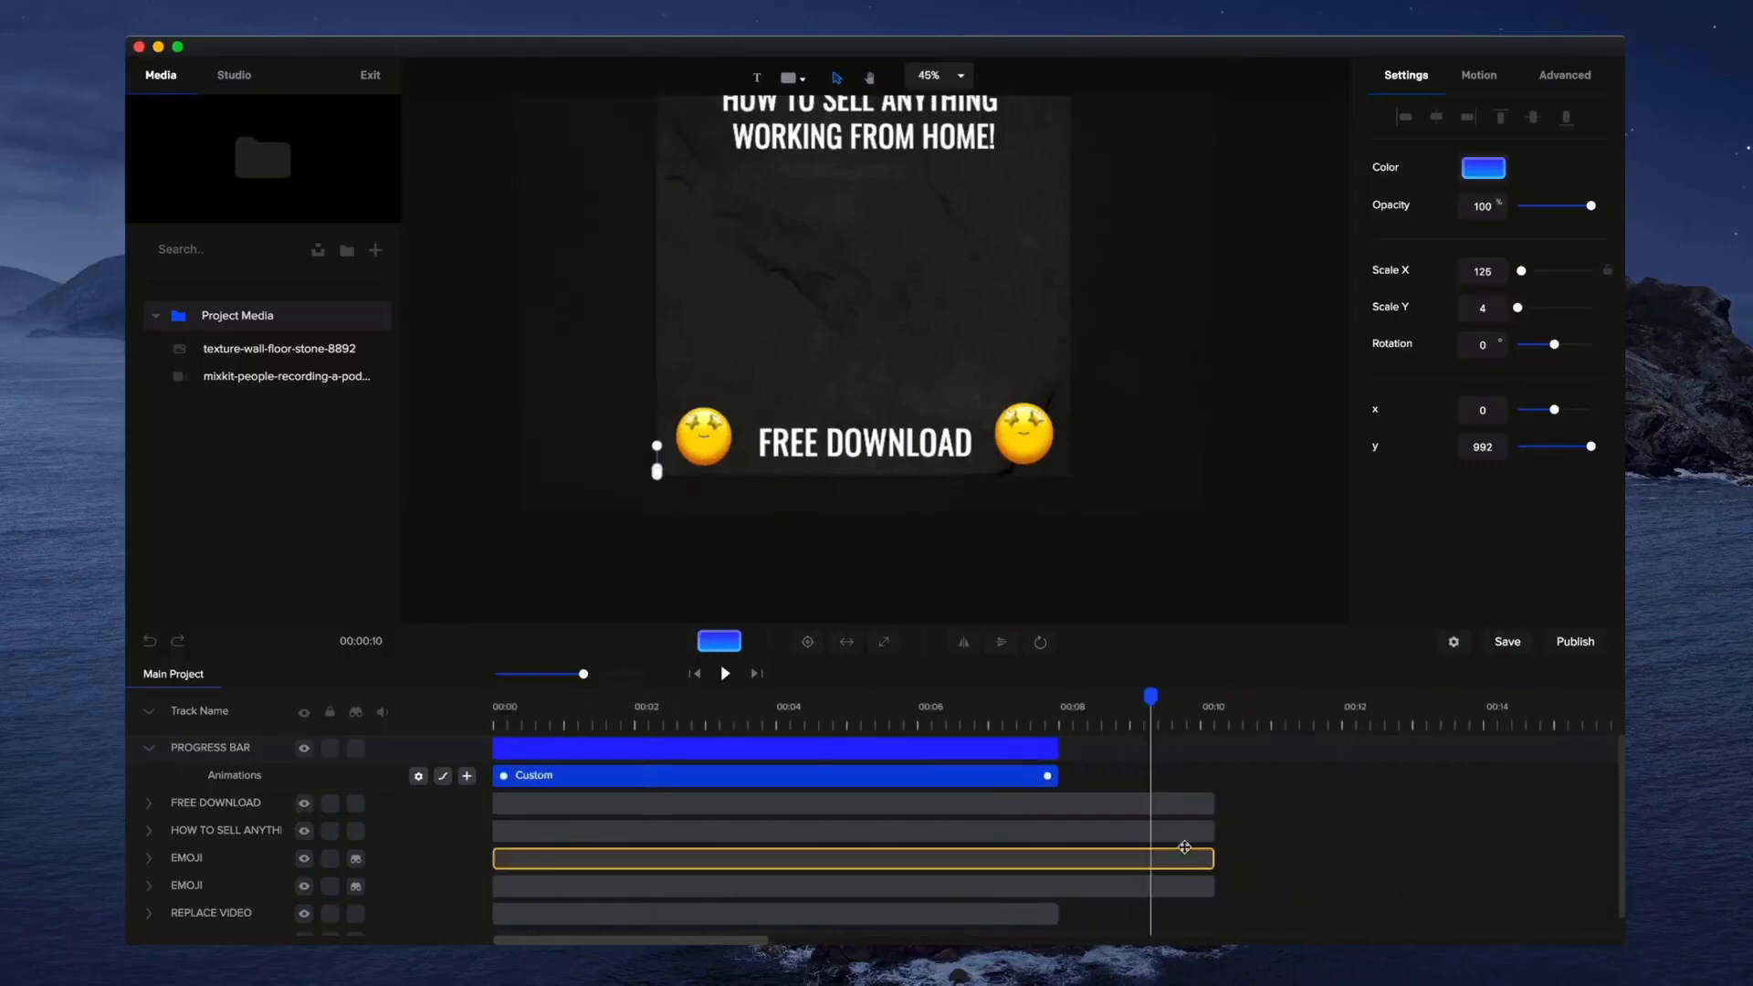
{"action": "left_click_drag", "start_coordinate": [1212, 804], "coordinate": [1059, 803]}
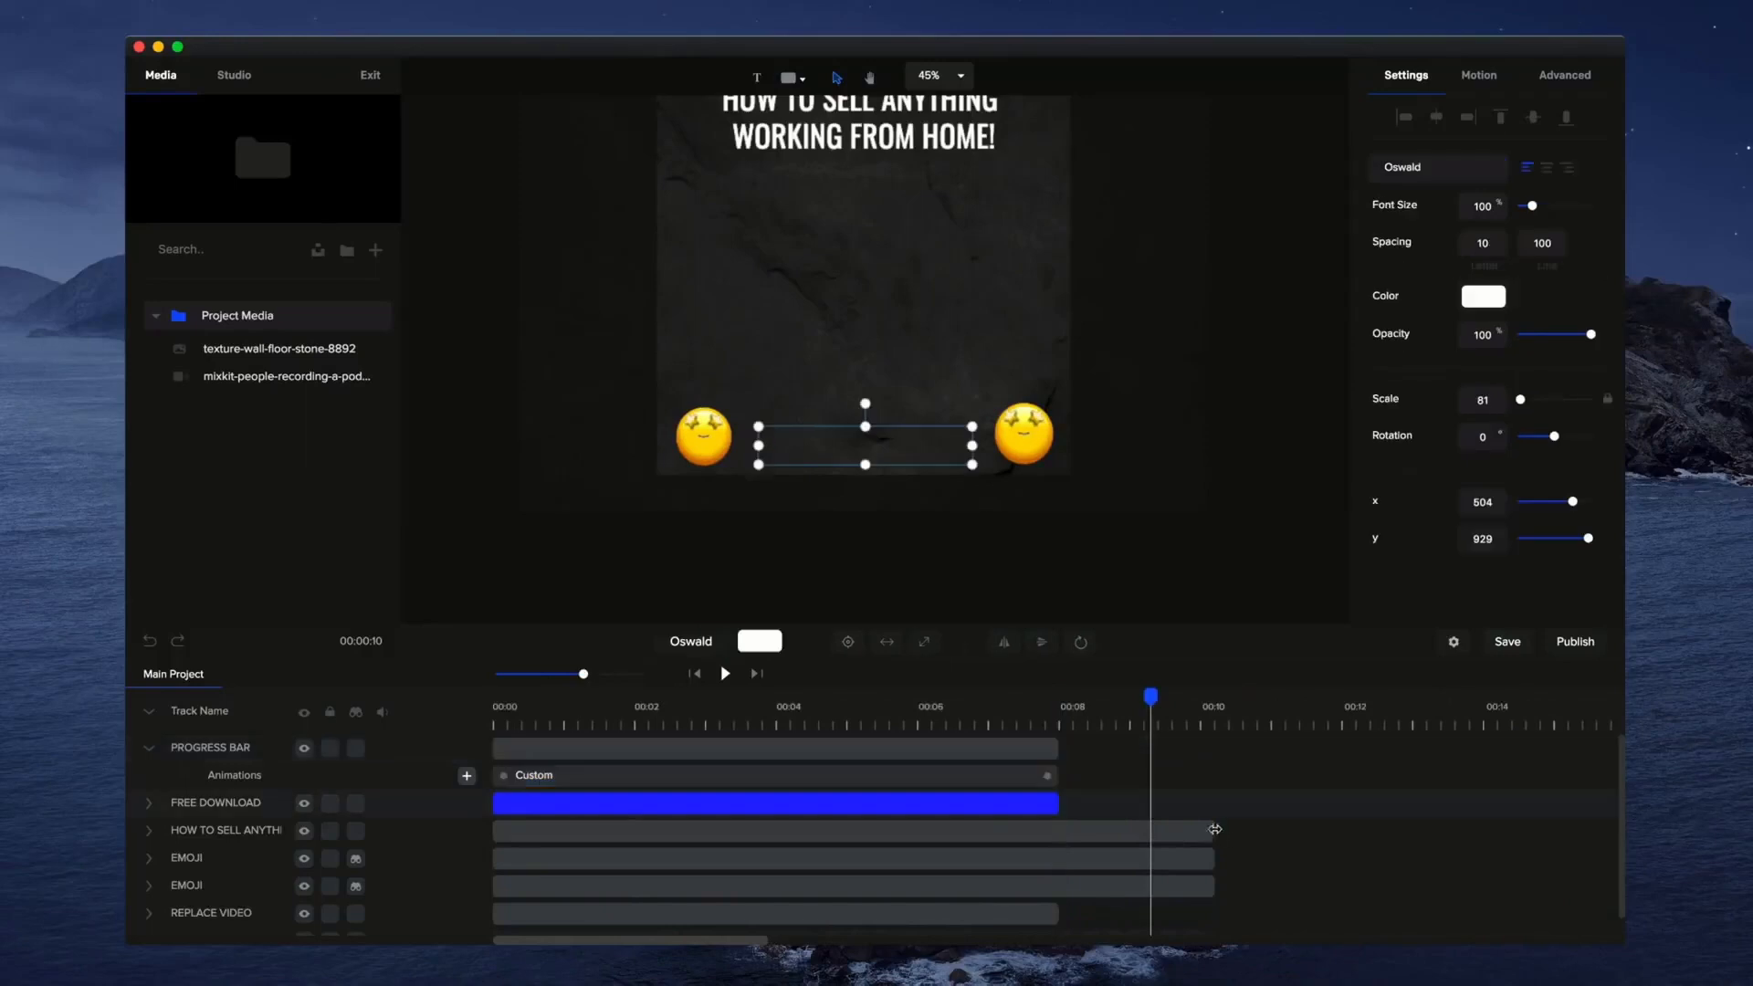
{"action": "left_click_drag", "start_coordinate": [1214, 829], "coordinate": [1062, 831]}
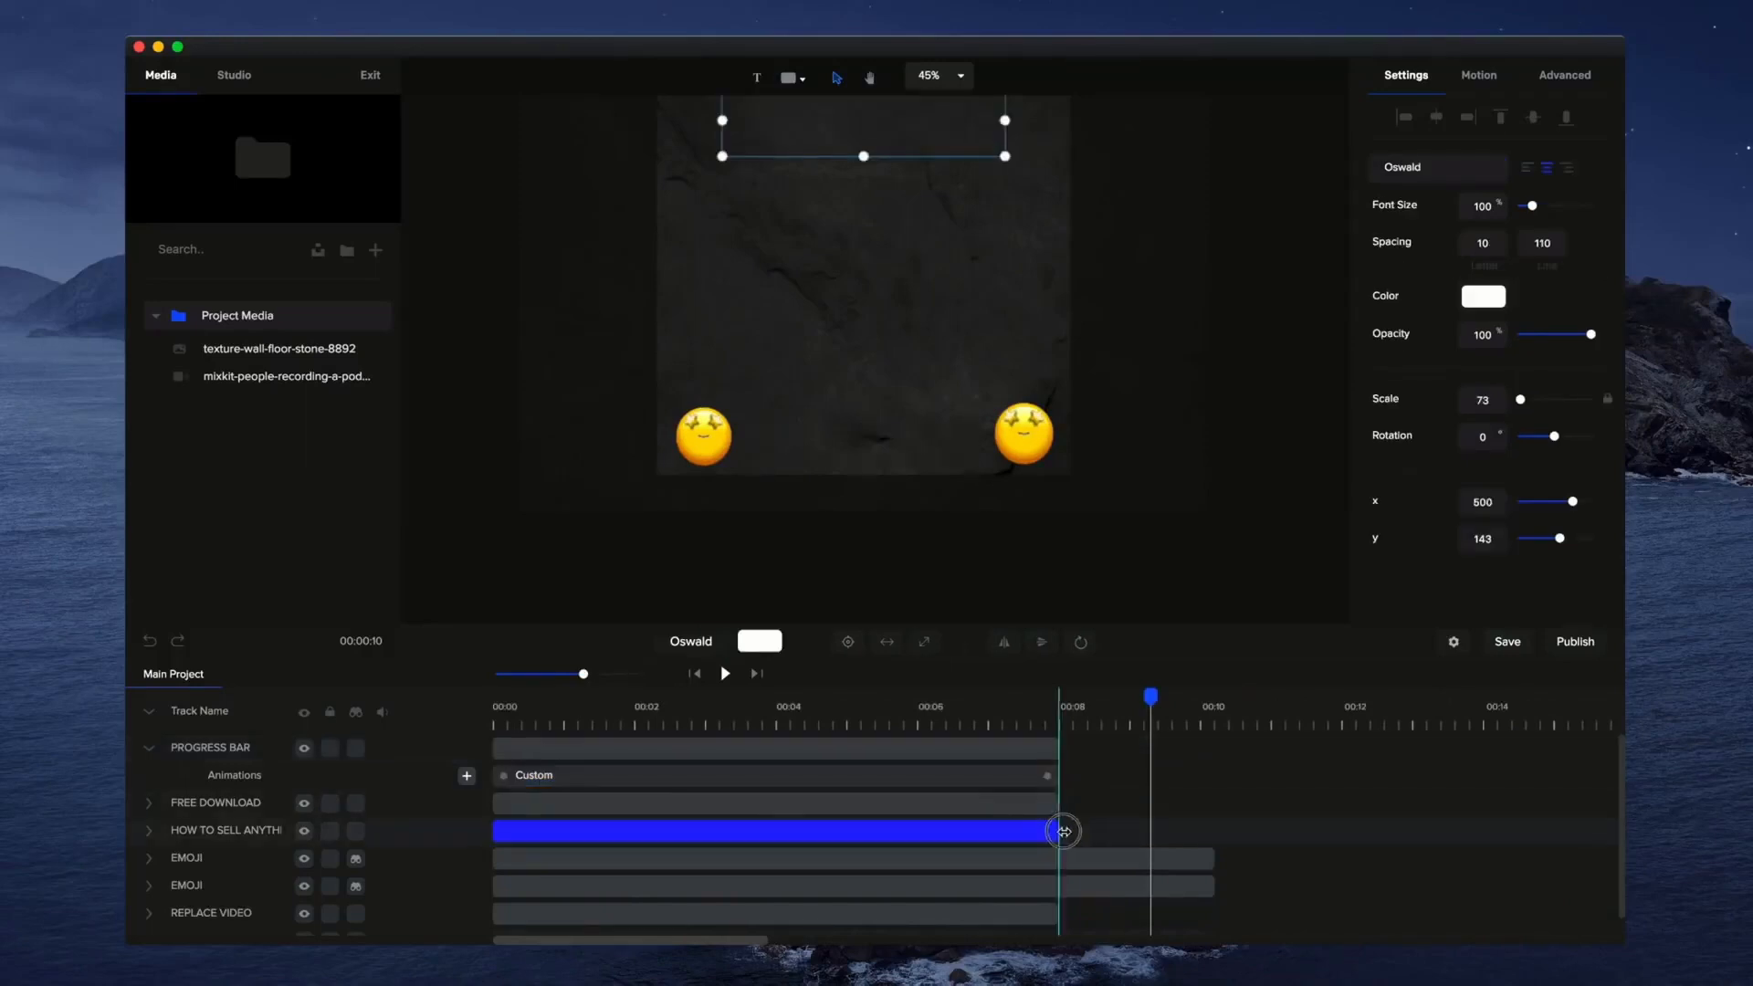
{"action": "left_click_drag", "start_coordinate": [1215, 858], "coordinate": [1064, 857]}
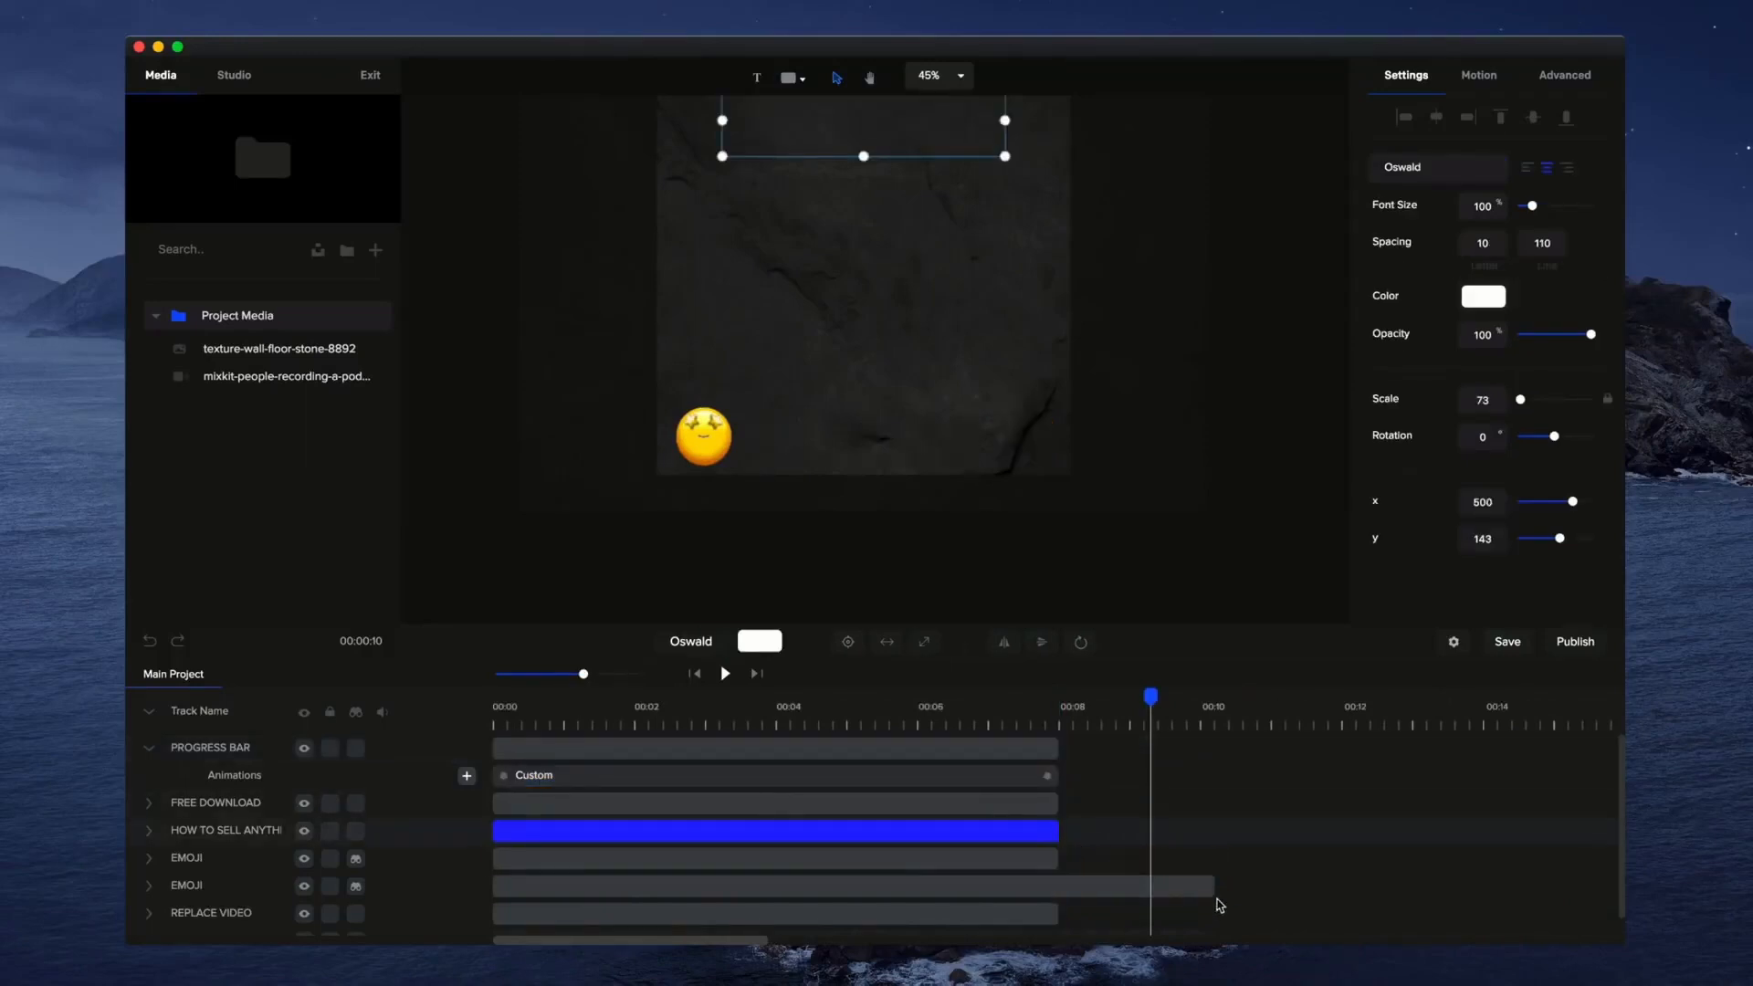
{"action": "left_click_drag", "start_coordinate": [1214, 885], "coordinate": [1061, 885]}
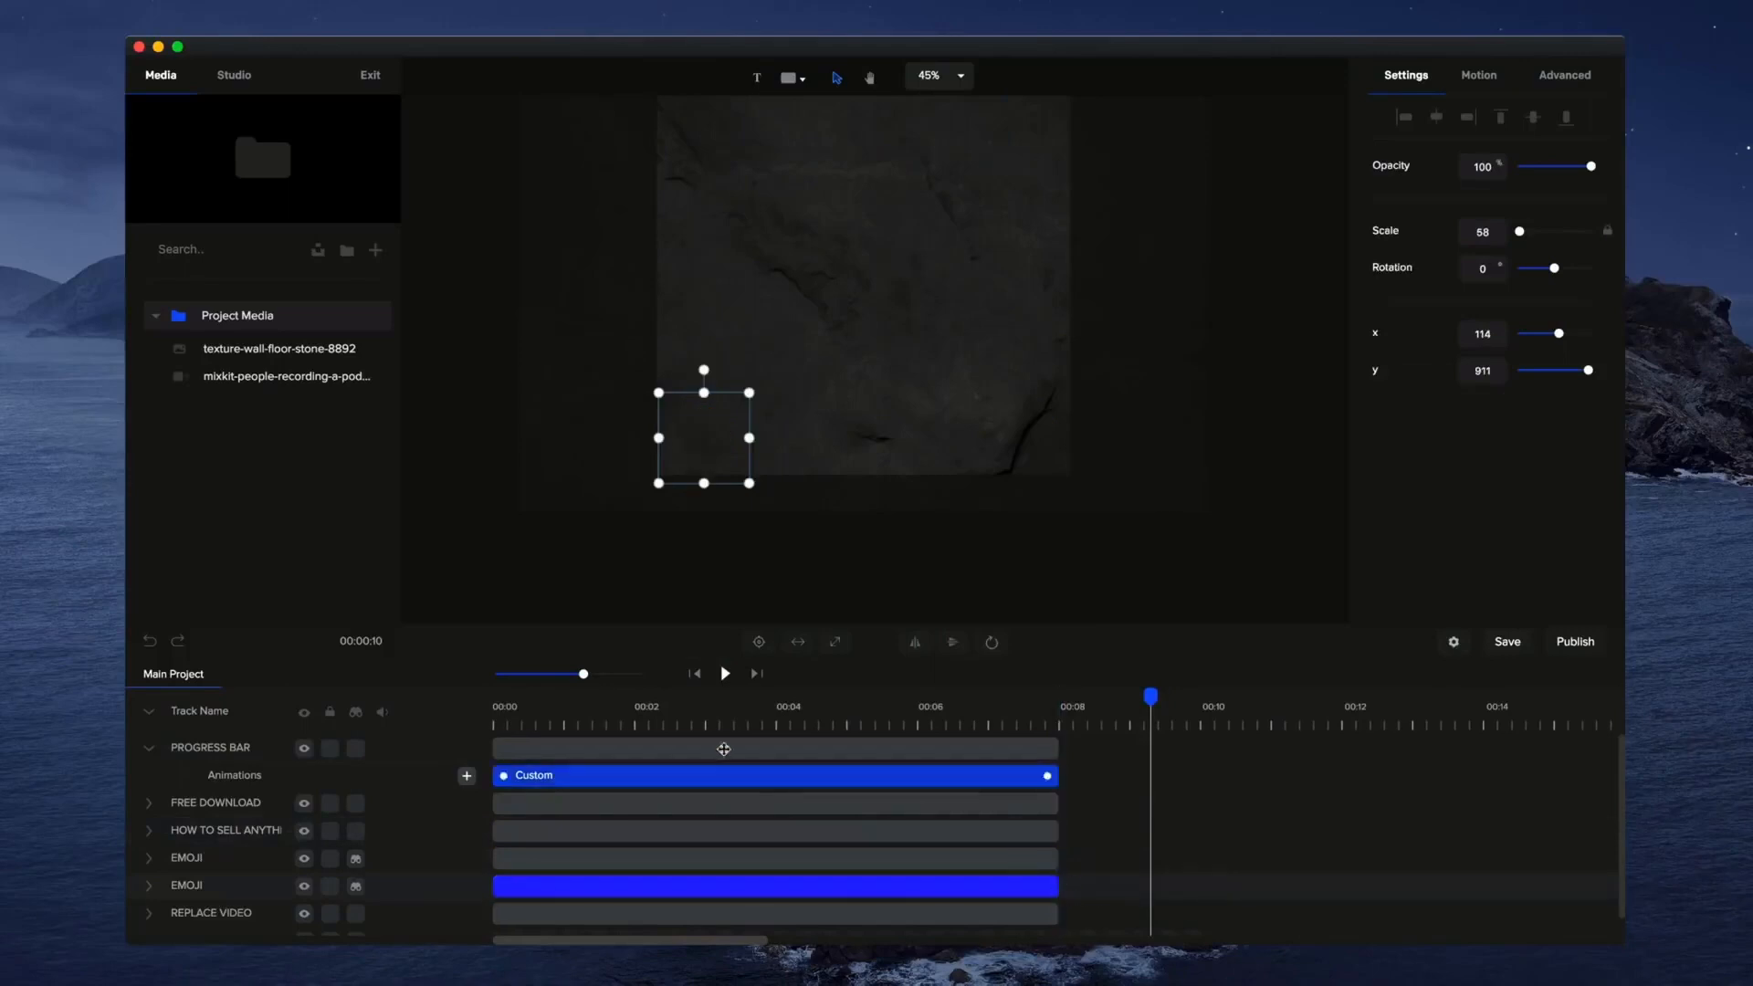
Add the sunglasses emoji from the Classic emoji collection to the canvas at the start of the timeline.
{"action": "left_click", "coordinate": [697, 708]}
{"action": "left_click", "coordinate": [694, 673]}
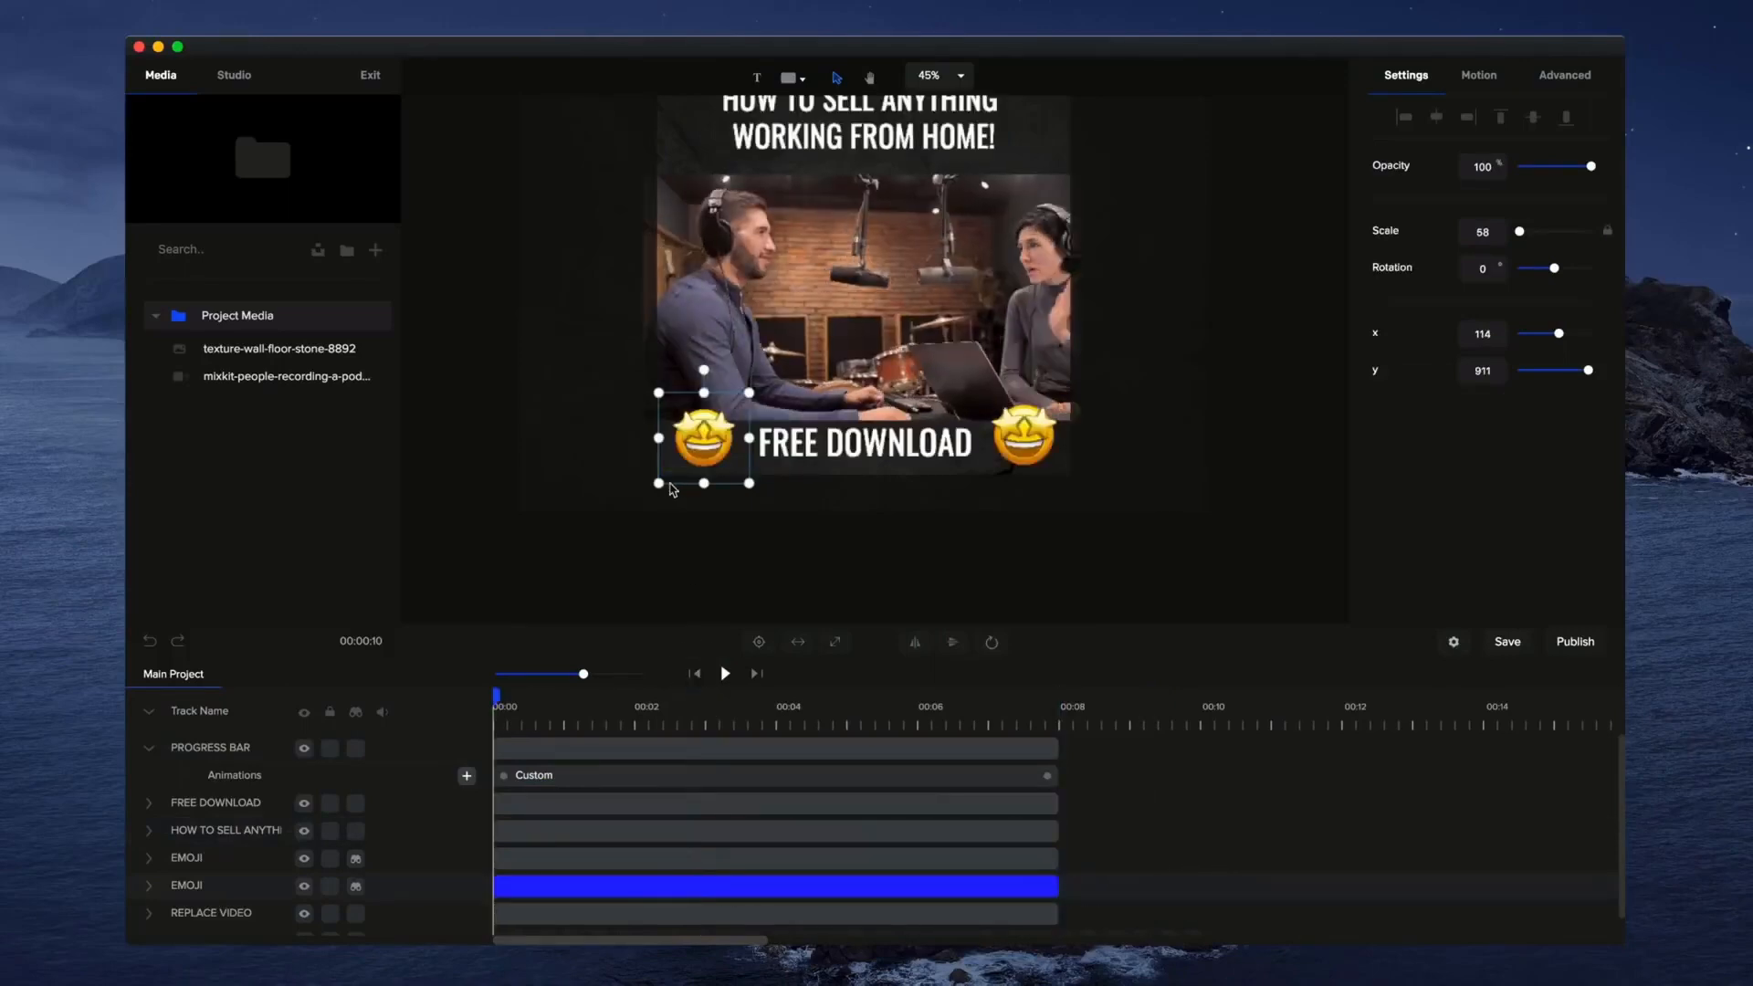
{"action": "scroll", "coordinate": [661, 508], "scroll_direction": "up", "scroll_amount": 4}
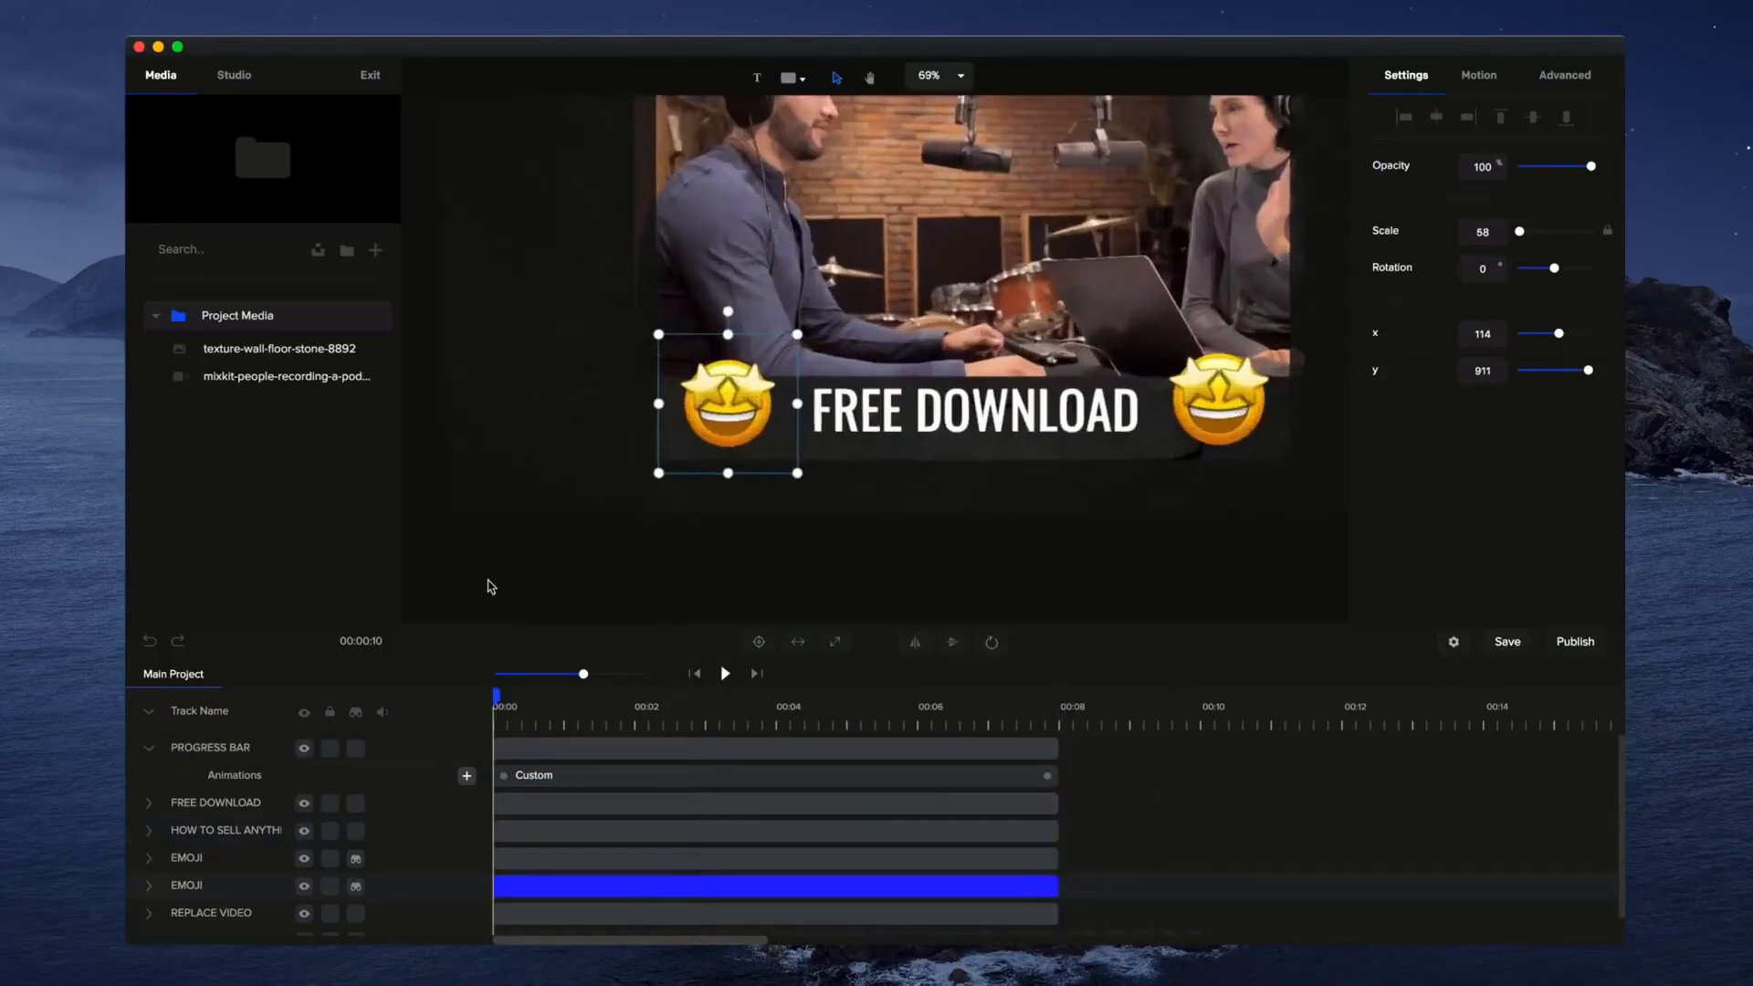
{"action": "left_click", "coordinate": [148, 752]}
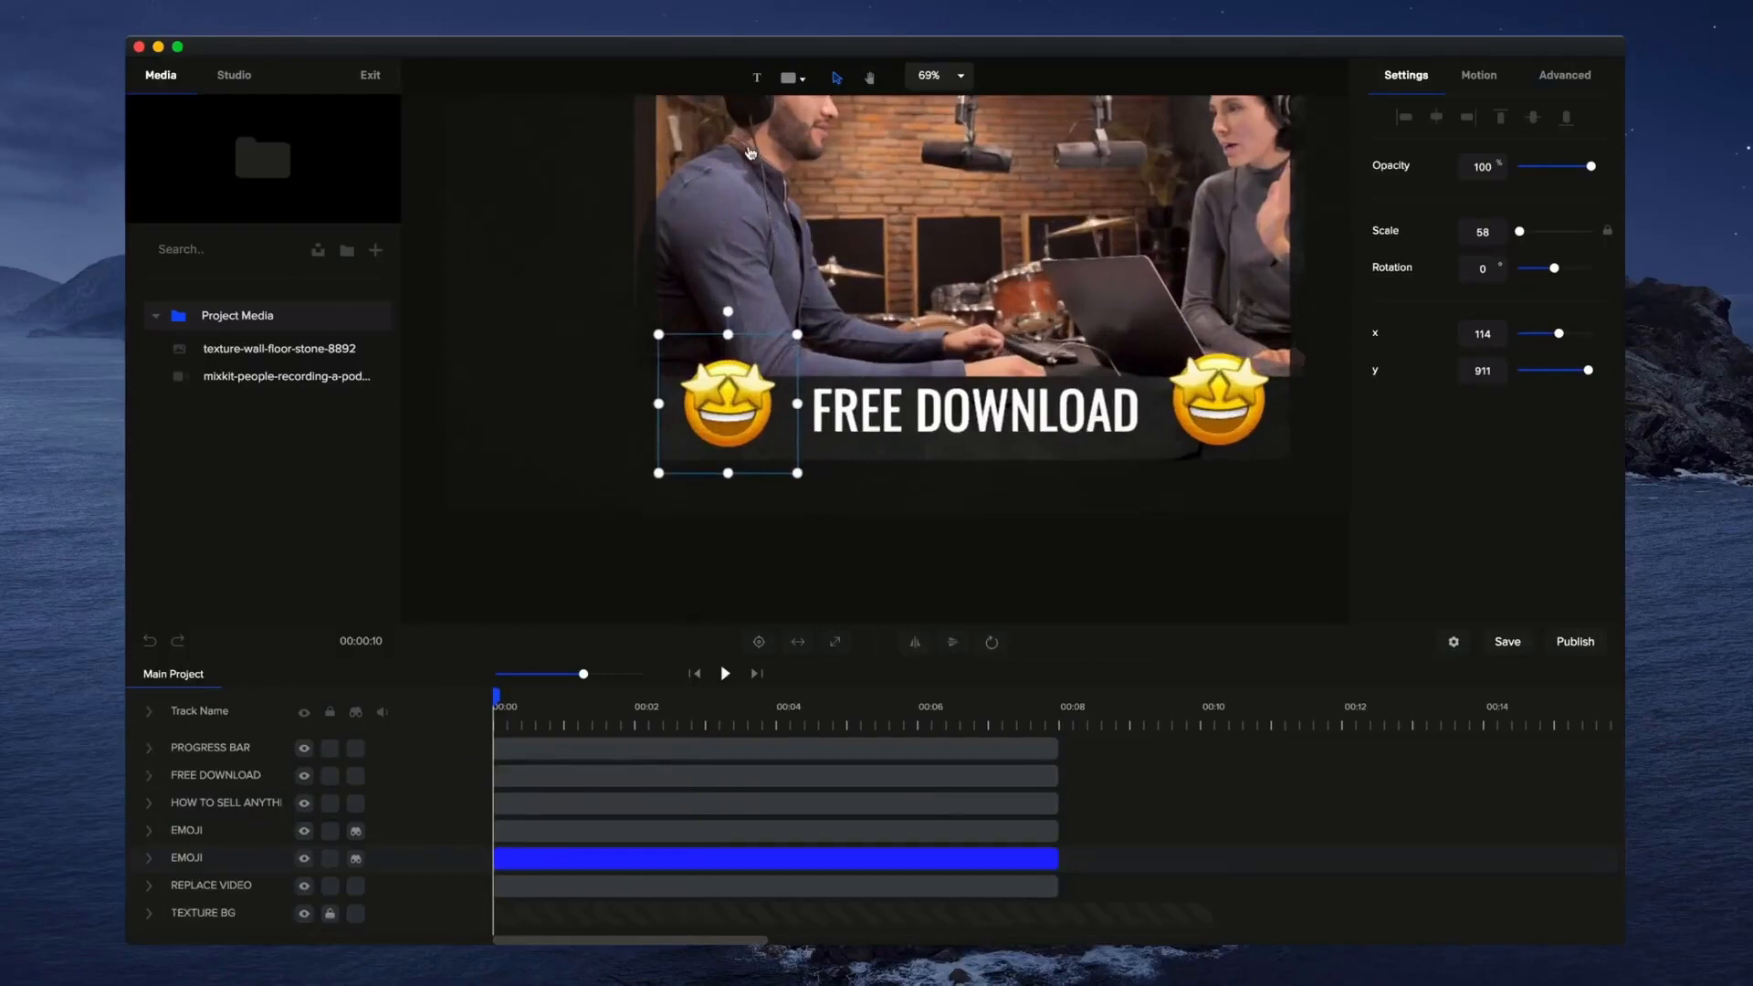
{"action": "left_click", "coordinate": [245, 79]}
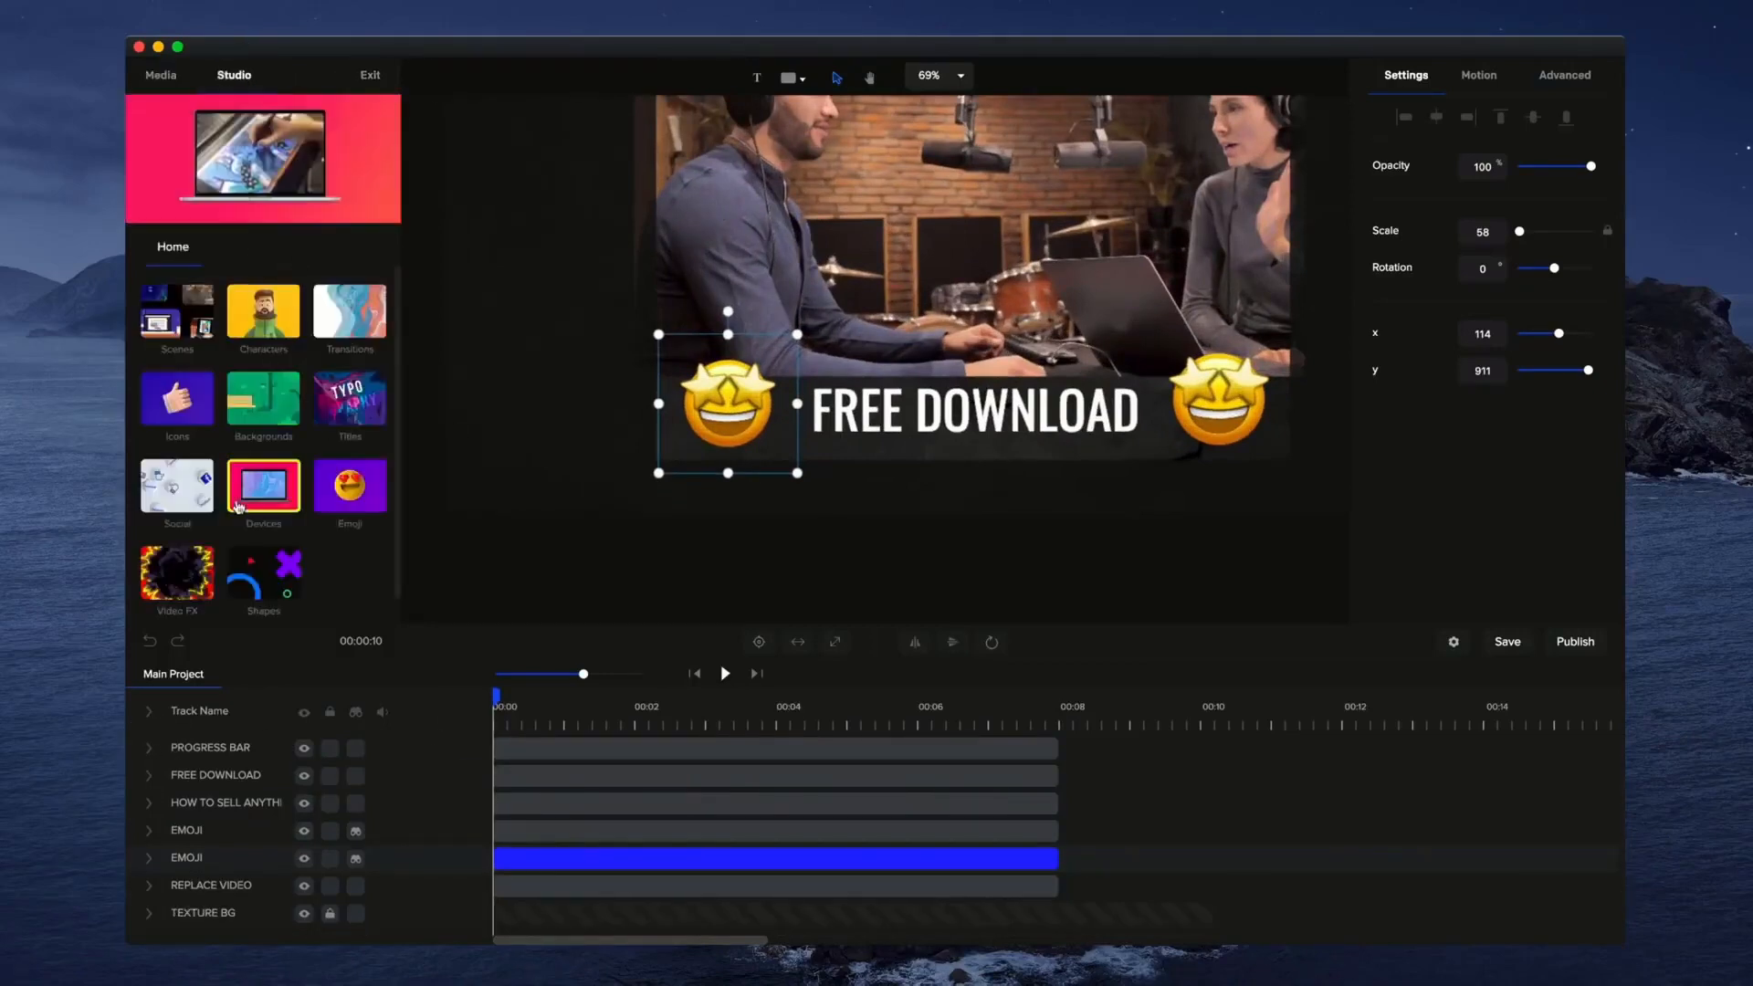
{"action": "left_click", "coordinate": [351, 486]}
{"action": "left_click", "coordinate": [203, 329]}
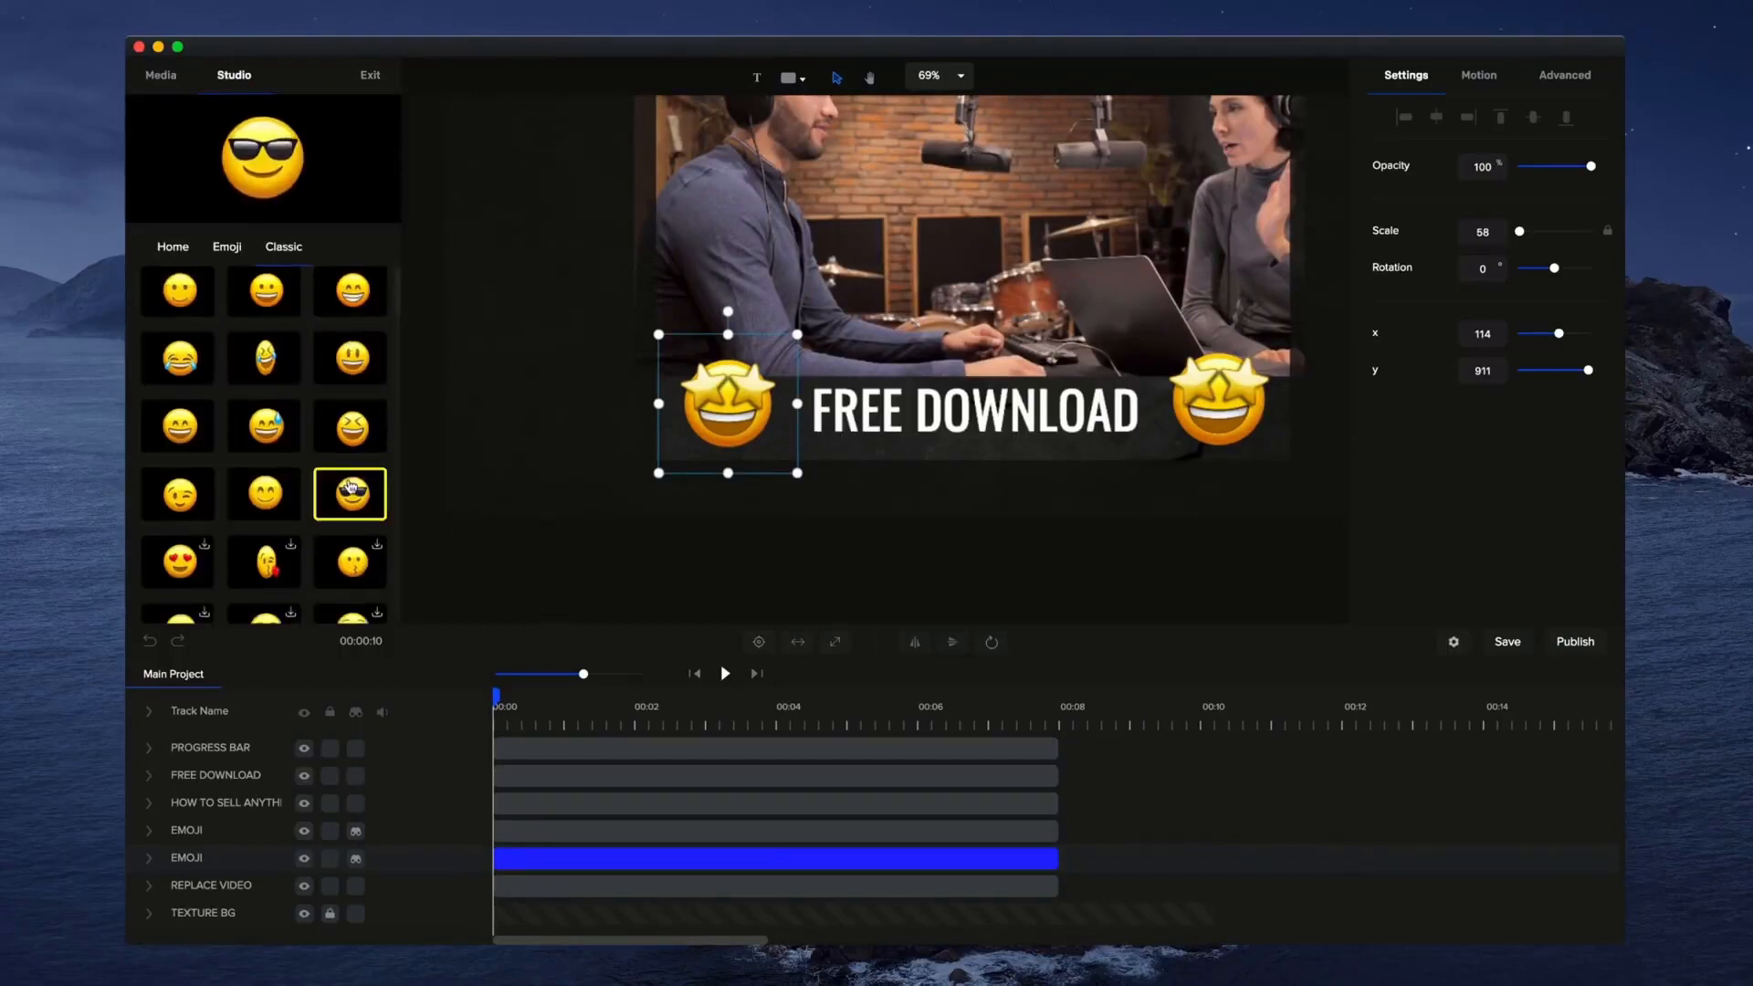
{"action": "left_click", "coordinate": [386, 494]}
{"action": "left_click_drag", "start_coordinate": [387, 494], "coordinate": [661, 422]}
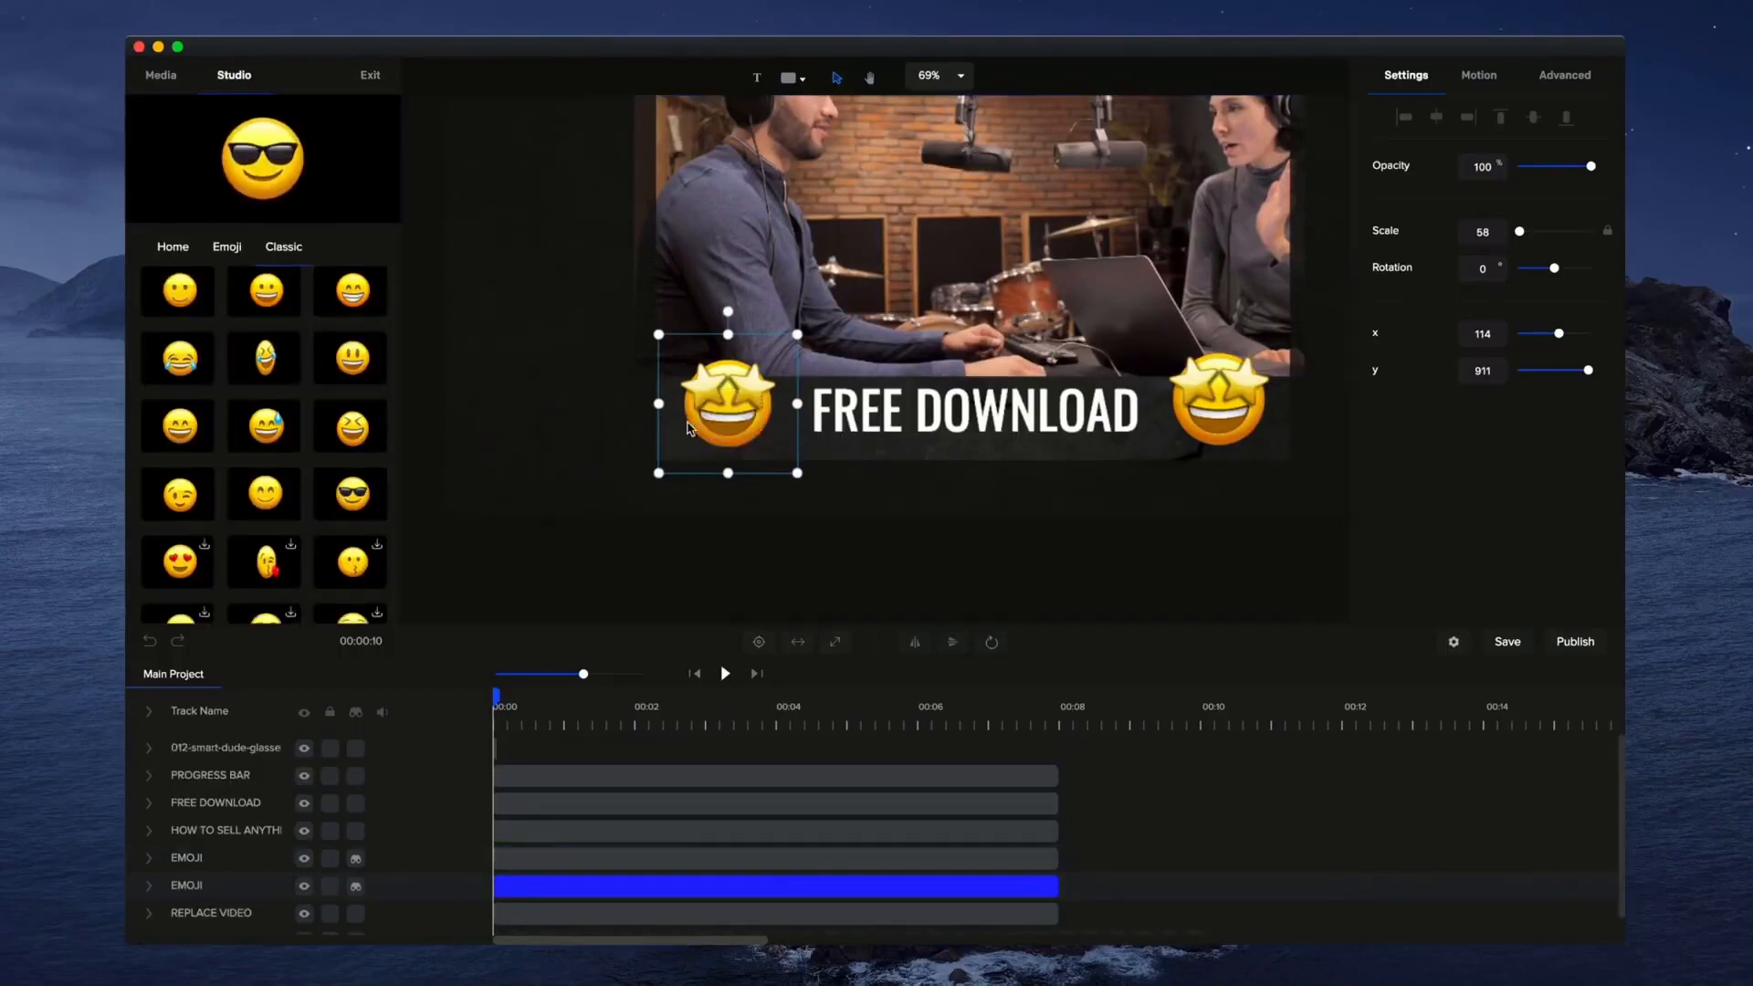
Shrink the sunglasses emoji to a scale of about 23 and place it just off the canvas's lower-left corner, about x -29, y 974.
{"action": "left_click_drag", "start_coordinate": [891, 372], "coordinate": [878, 405]}
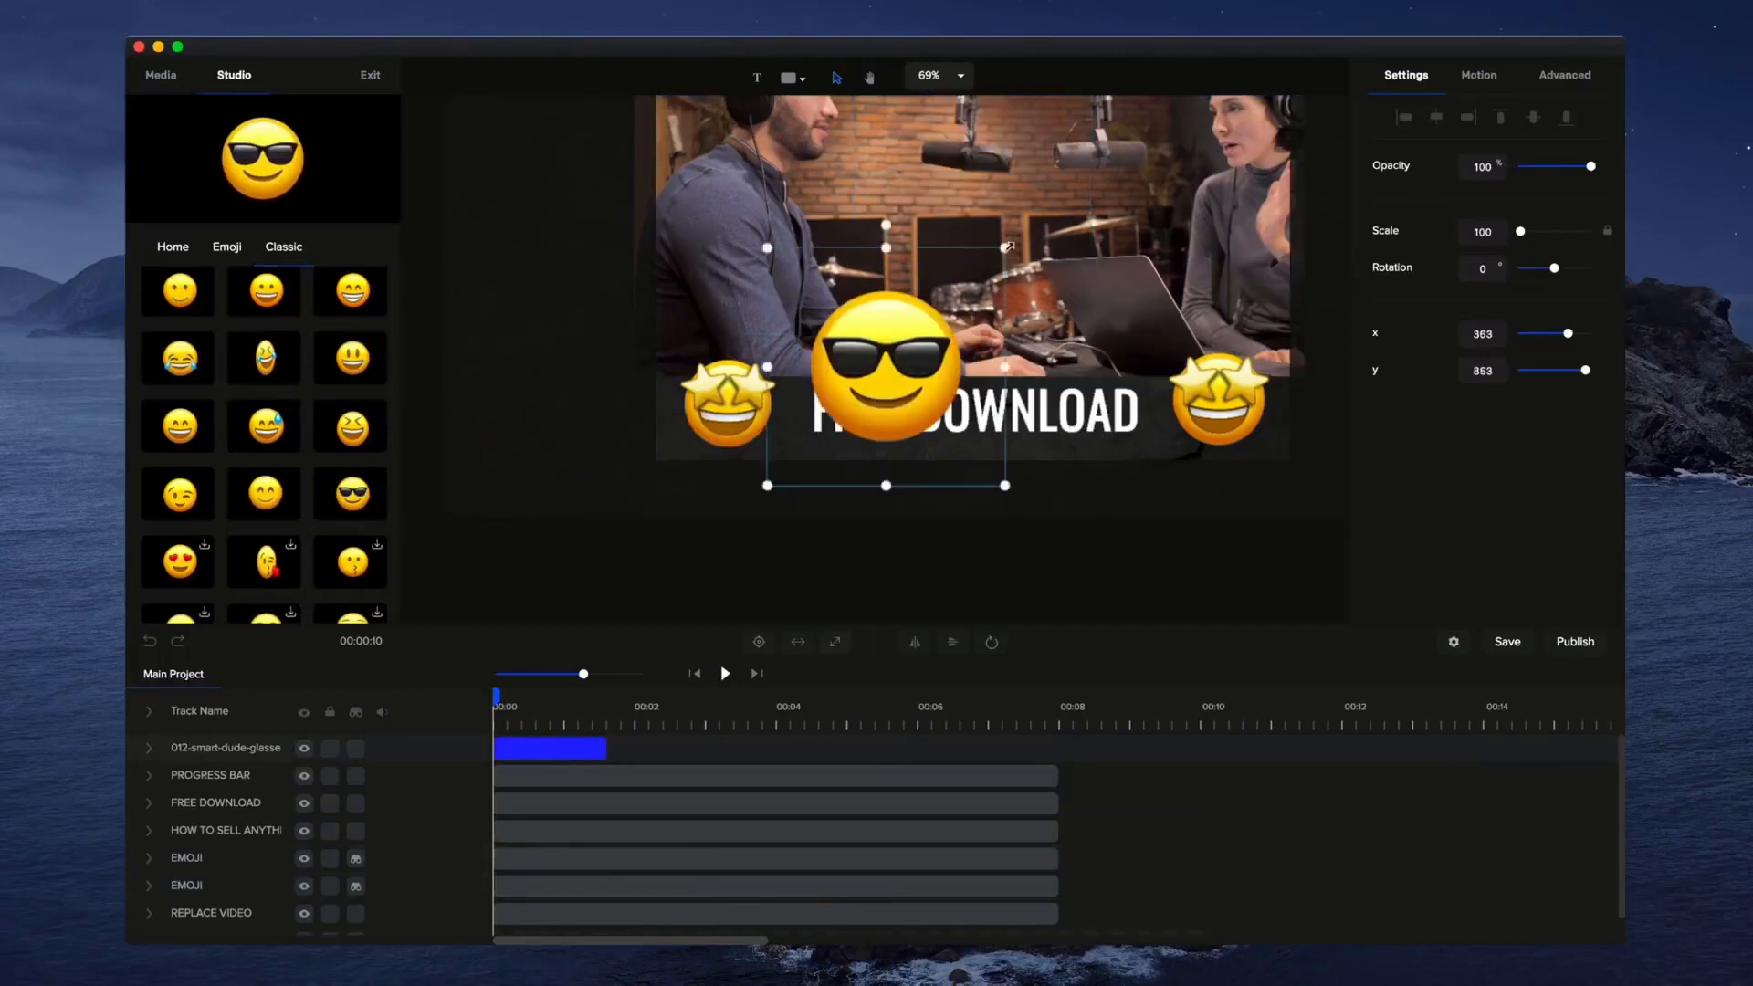
{"action": "left_click_drag", "start_coordinate": [1008, 247], "coordinate": [577, 485]}
{"action": "scroll", "coordinate": [665, 446], "scroll_direction": "up", "scroll_amount": 5}
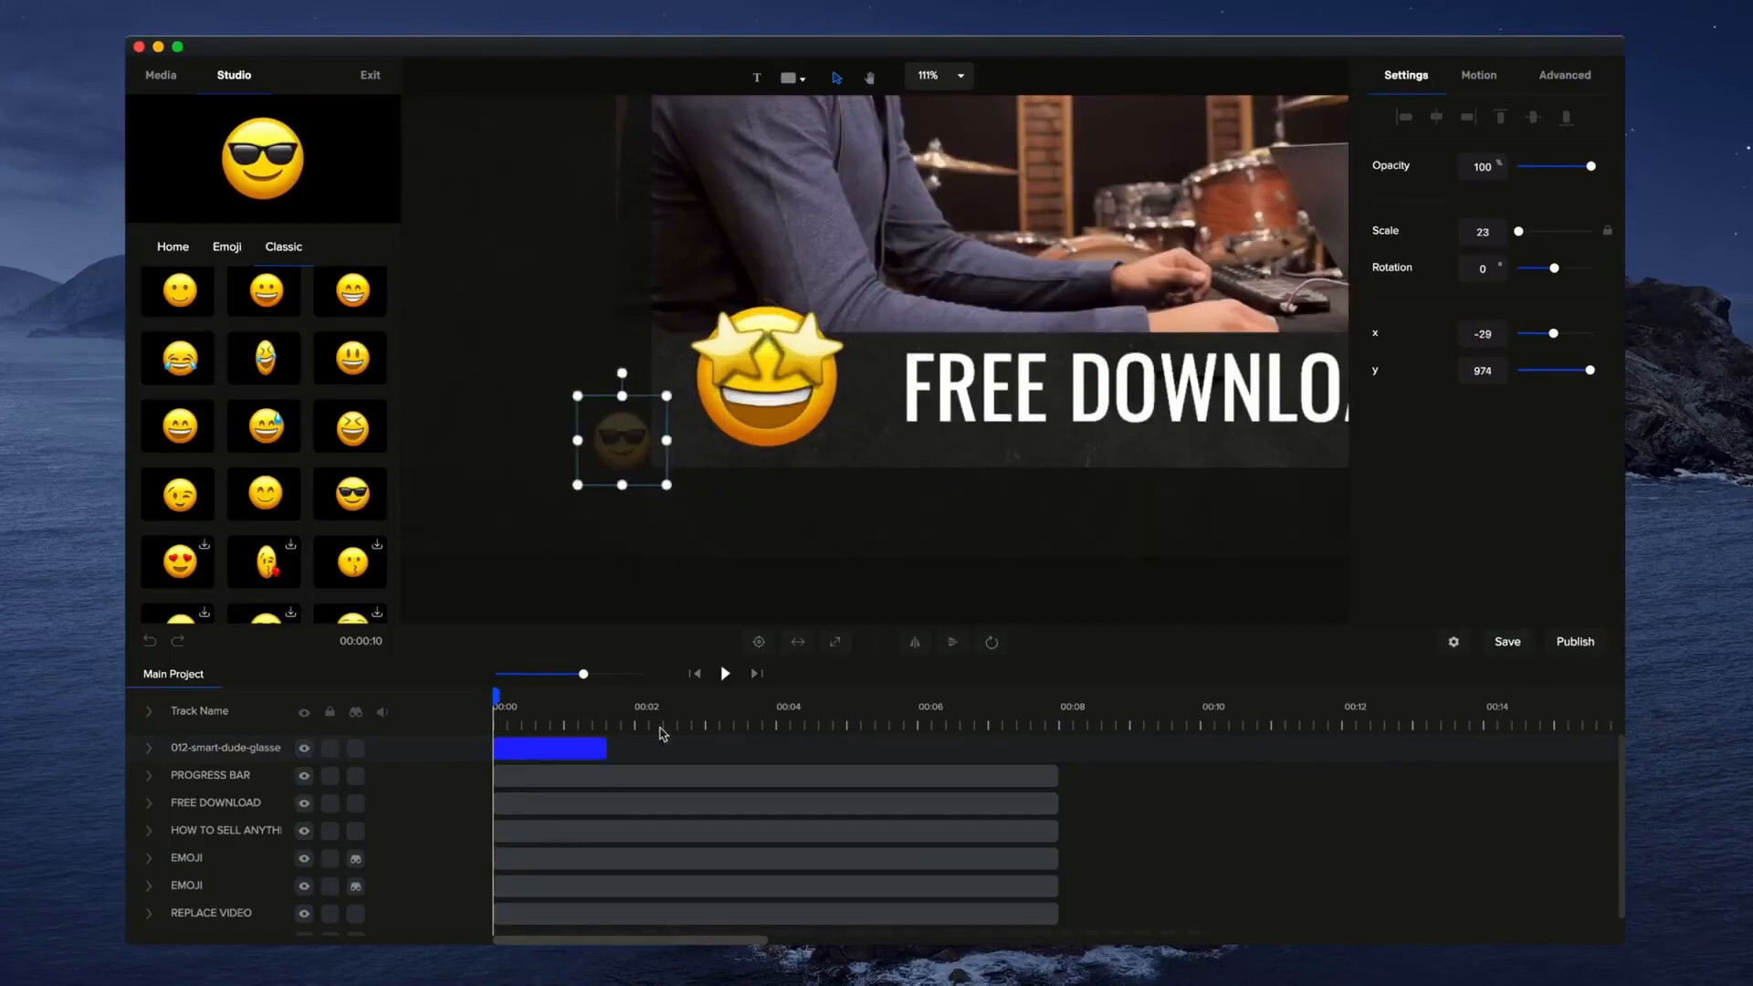
Extend the sunglasses emoji's track to end with the PROGRESS BAR track and expand its animations row.
{"action": "left_click_drag", "start_coordinate": [606, 749], "coordinate": [1061, 760]}
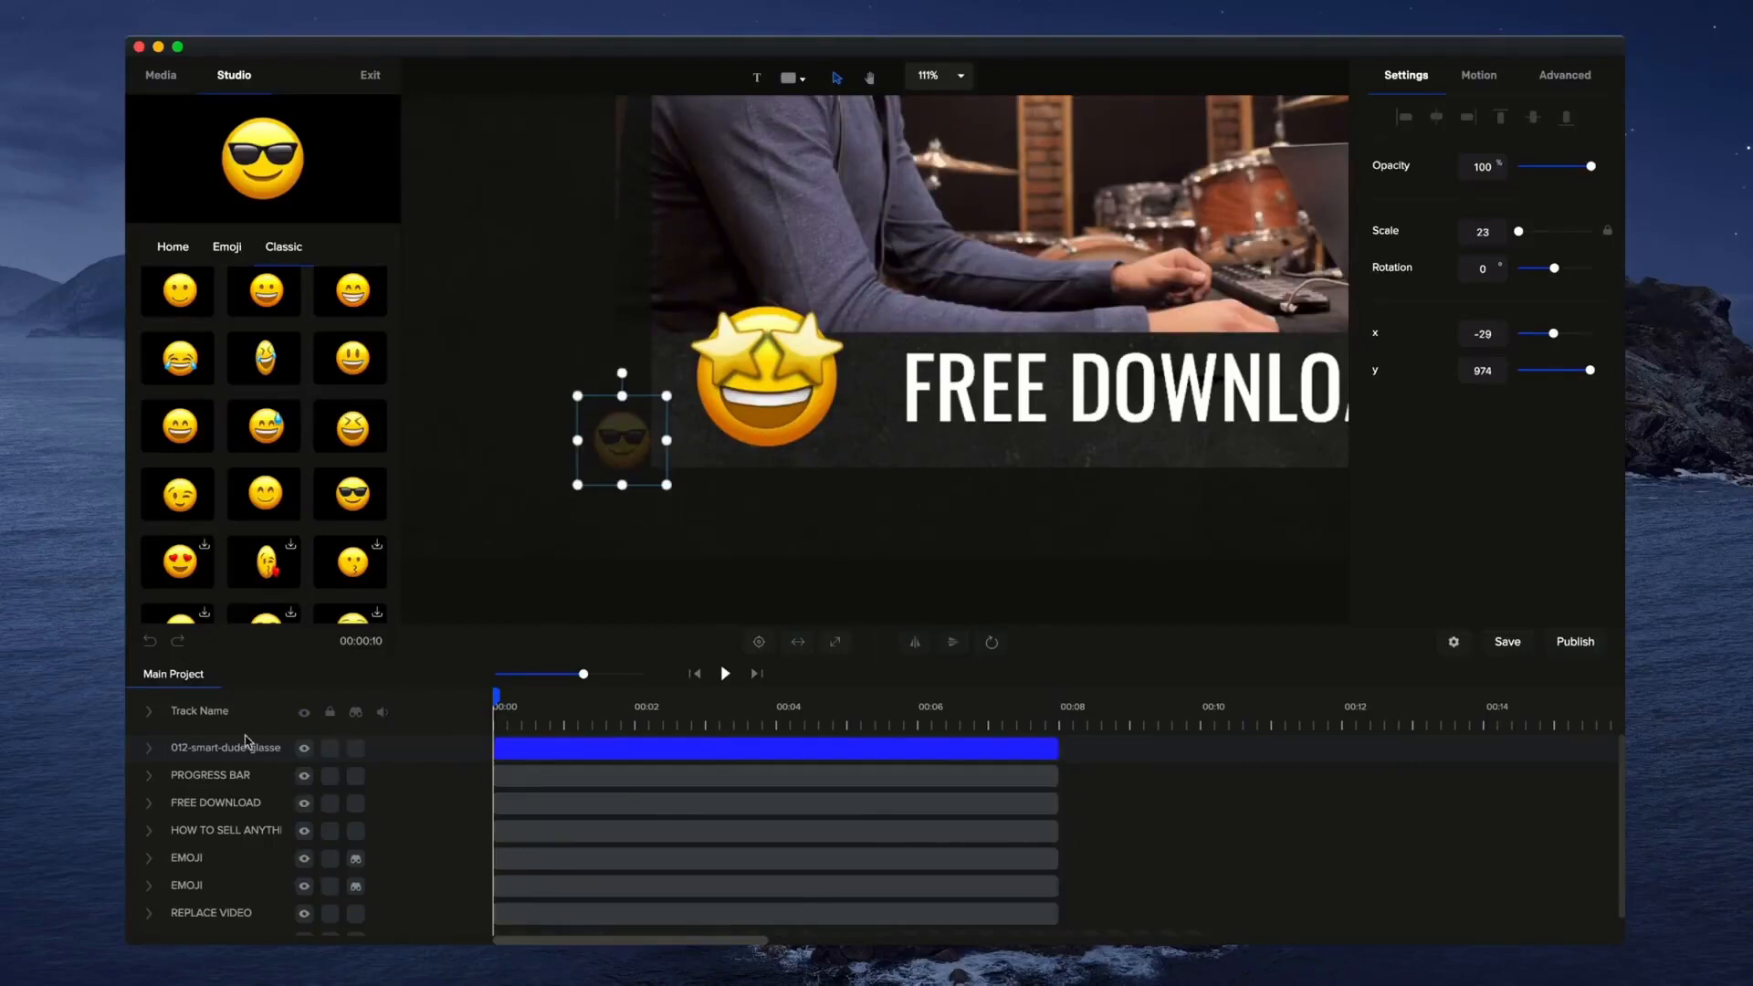
{"action": "left_click", "coordinate": [149, 748]}
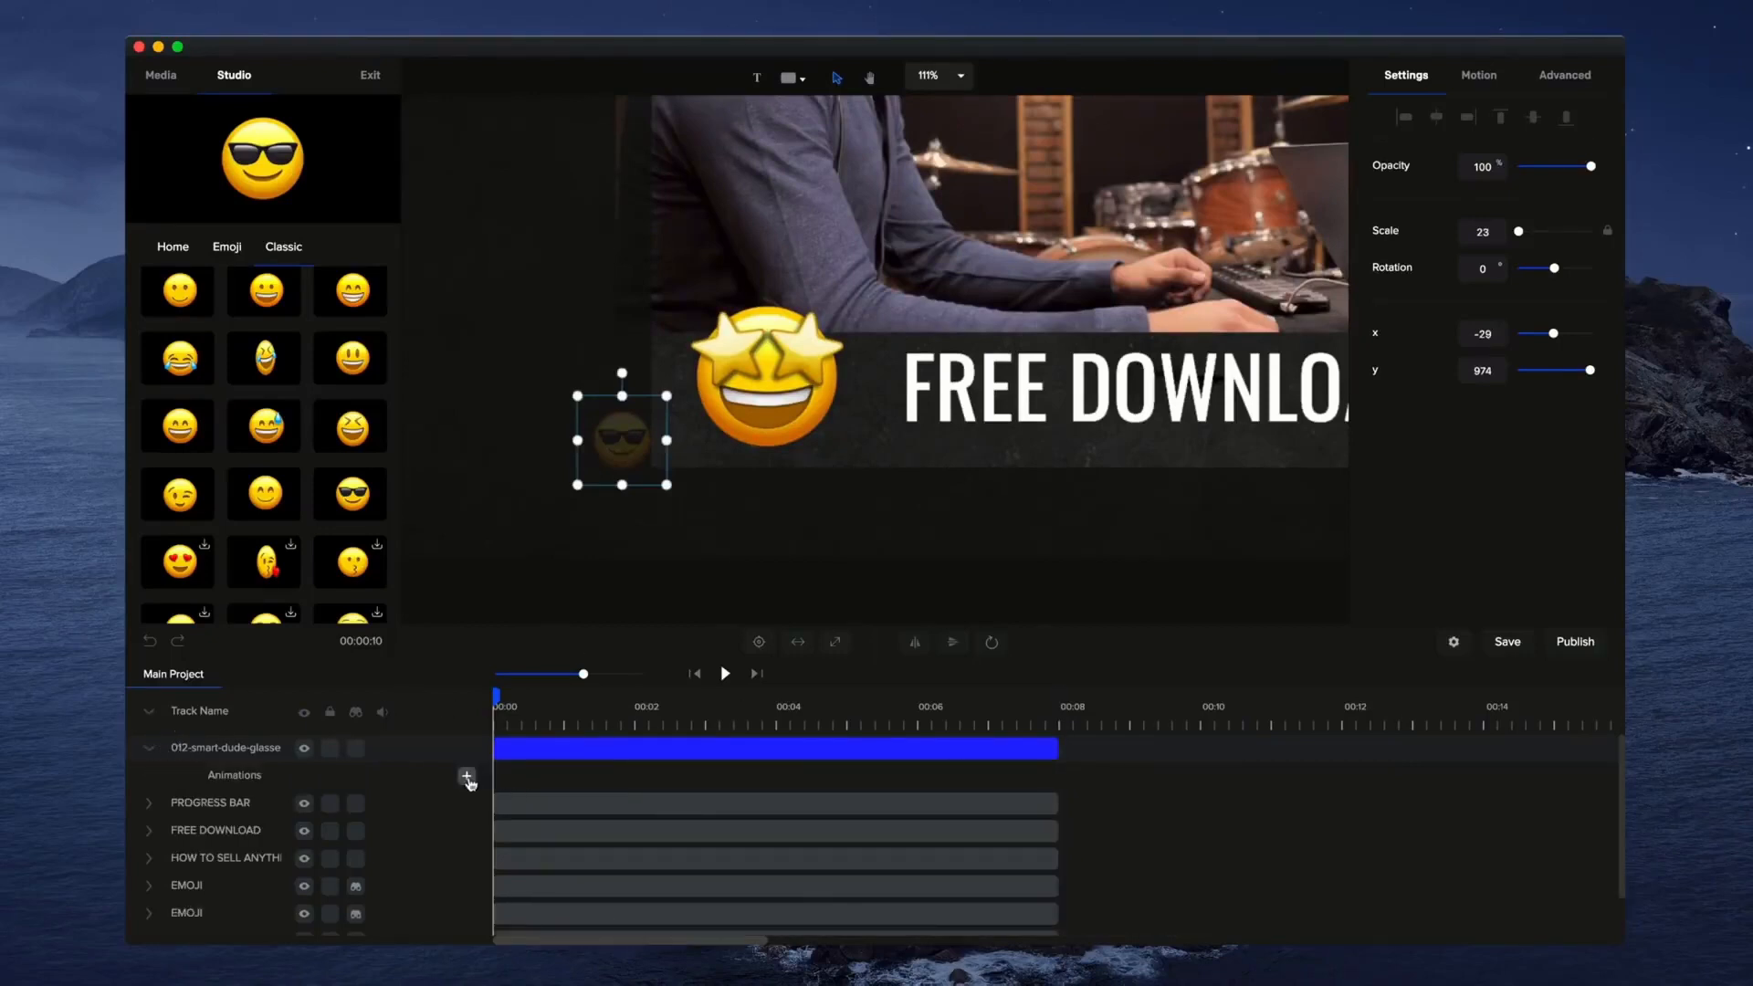
Add a custom animation with Position enabled to the sunglasses emoji's track.
{"action": "left_click", "coordinate": [466, 777]}
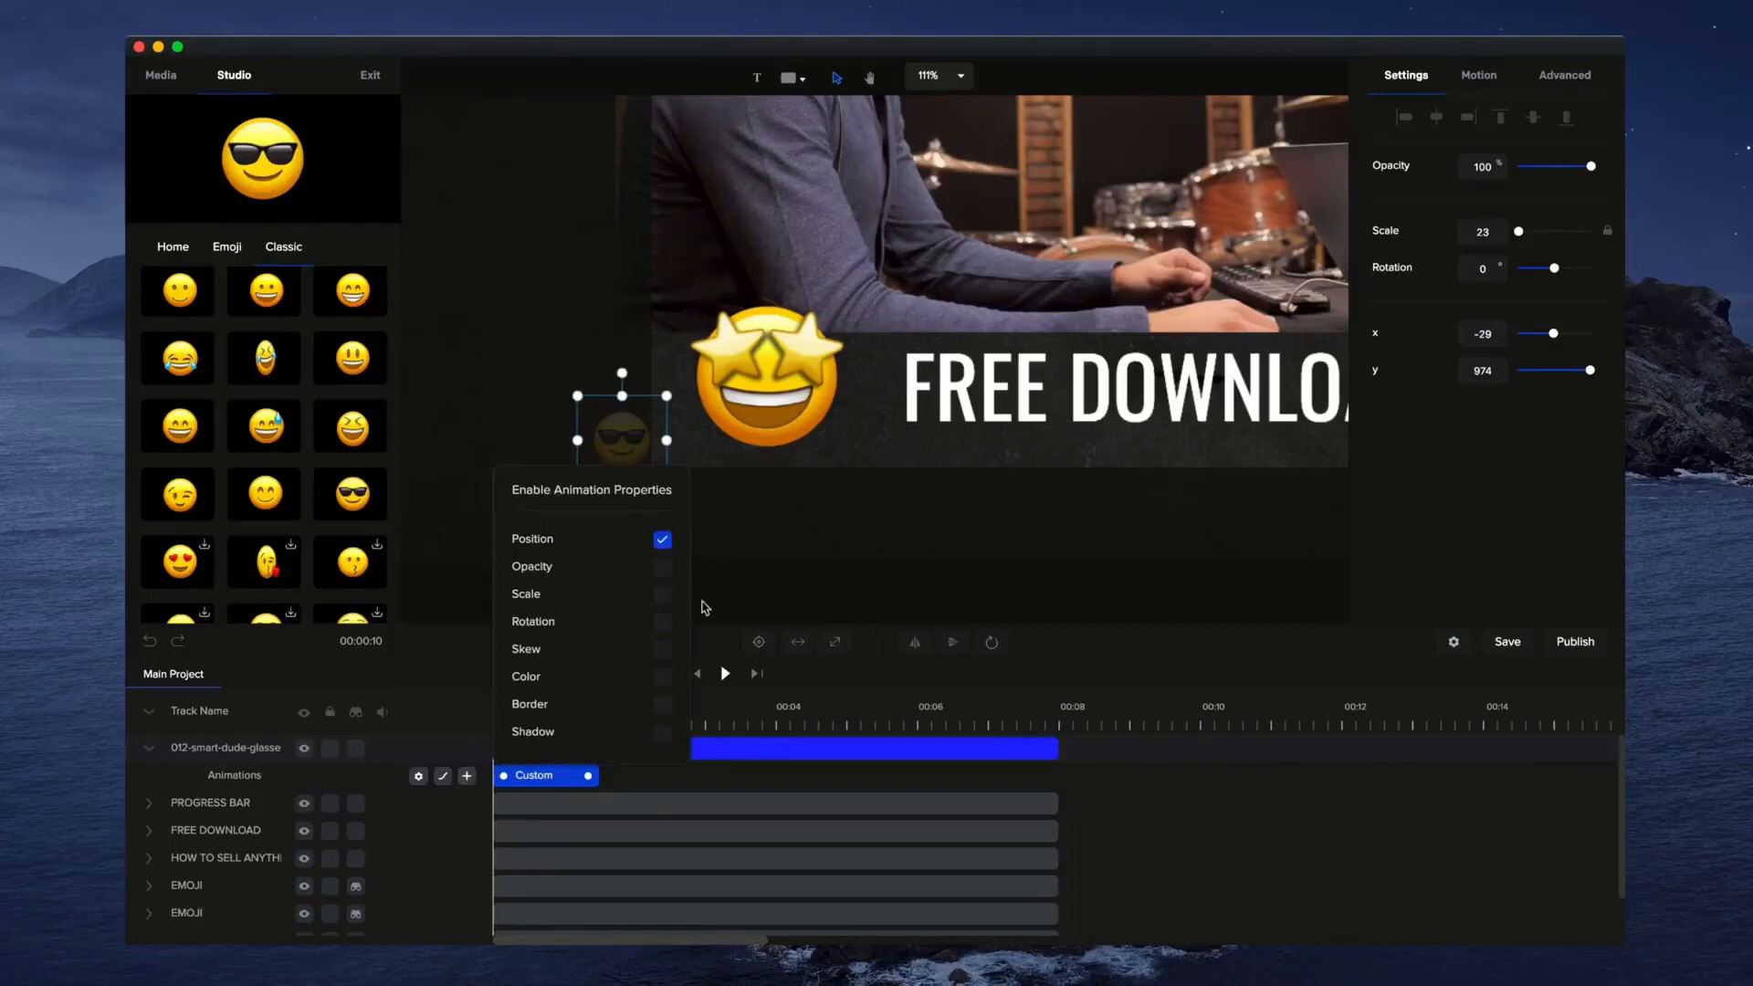
{"action": "left_click", "coordinate": [819, 604]}
{"action": "left_click", "coordinate": [566, 776]}
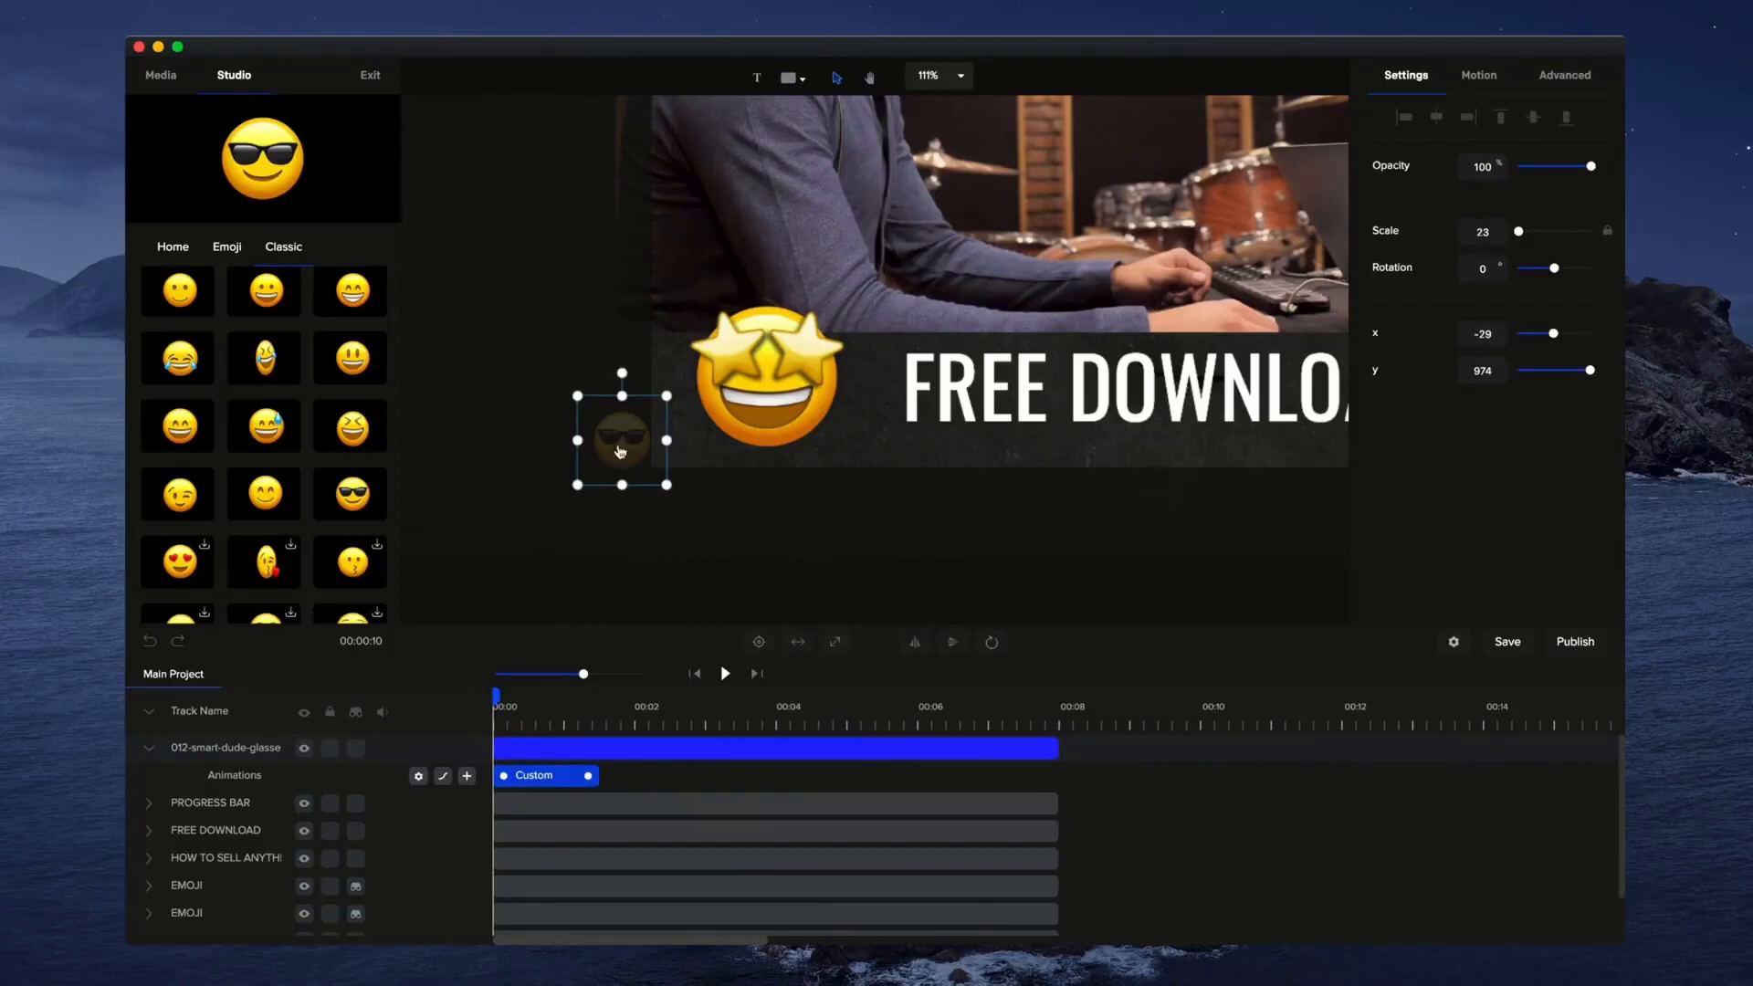
Set the animation's end position just off the canvas's lower-right corner, about x 1035, y 975.
{"action": "left_click", "coordinate": [637, 713]}
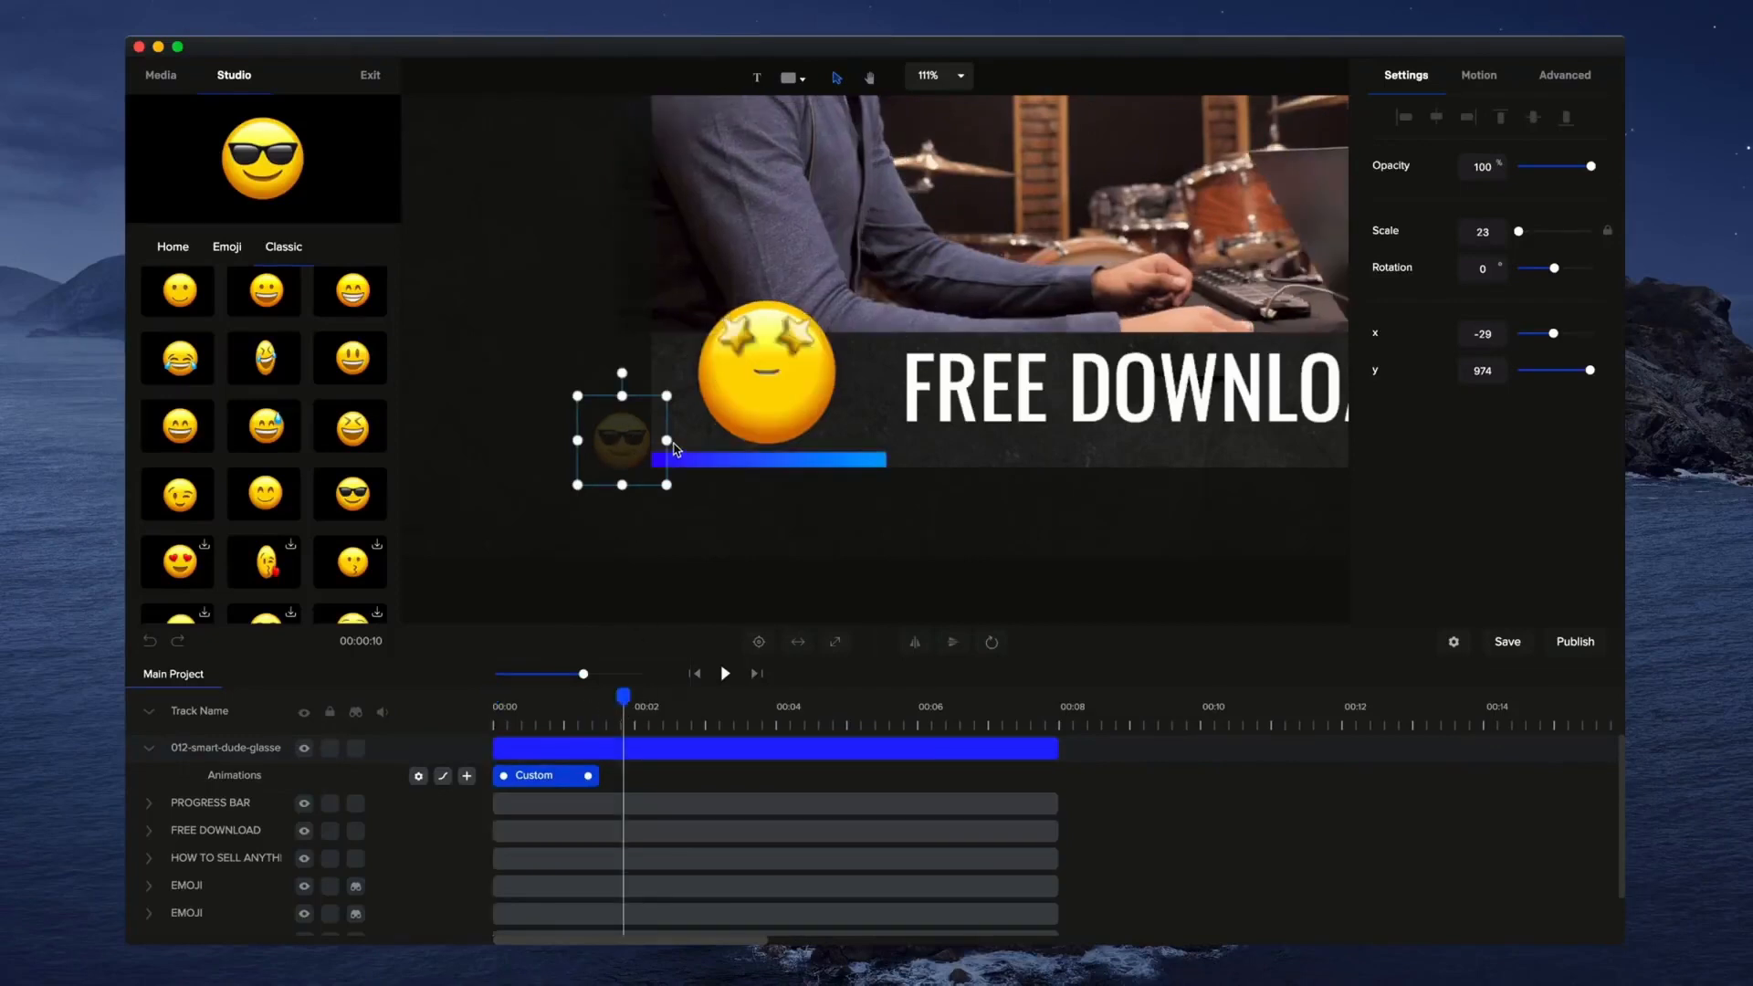
{"action": "scroll", "coordinate": [667, 489], "scroll_direction": "down", "scroll_amount": 3}
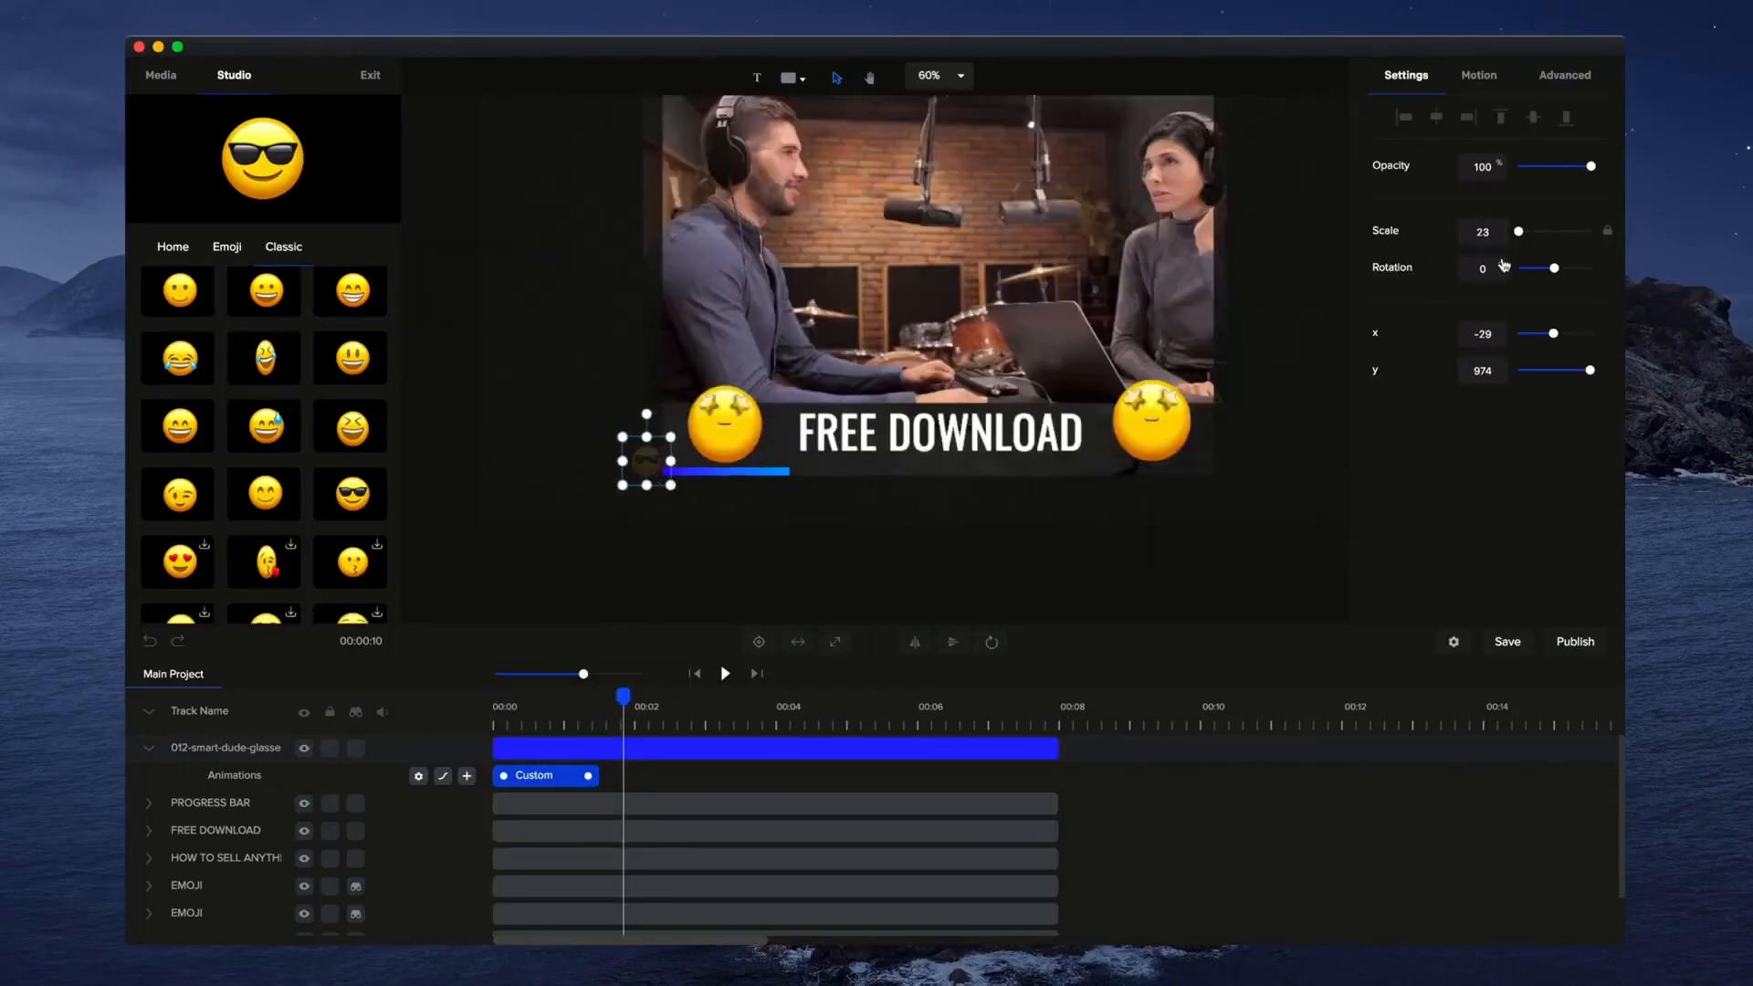
{"action": "left_click_drag", "start_coordinate": [1555, 334], "coordinate": [1591, 334]}
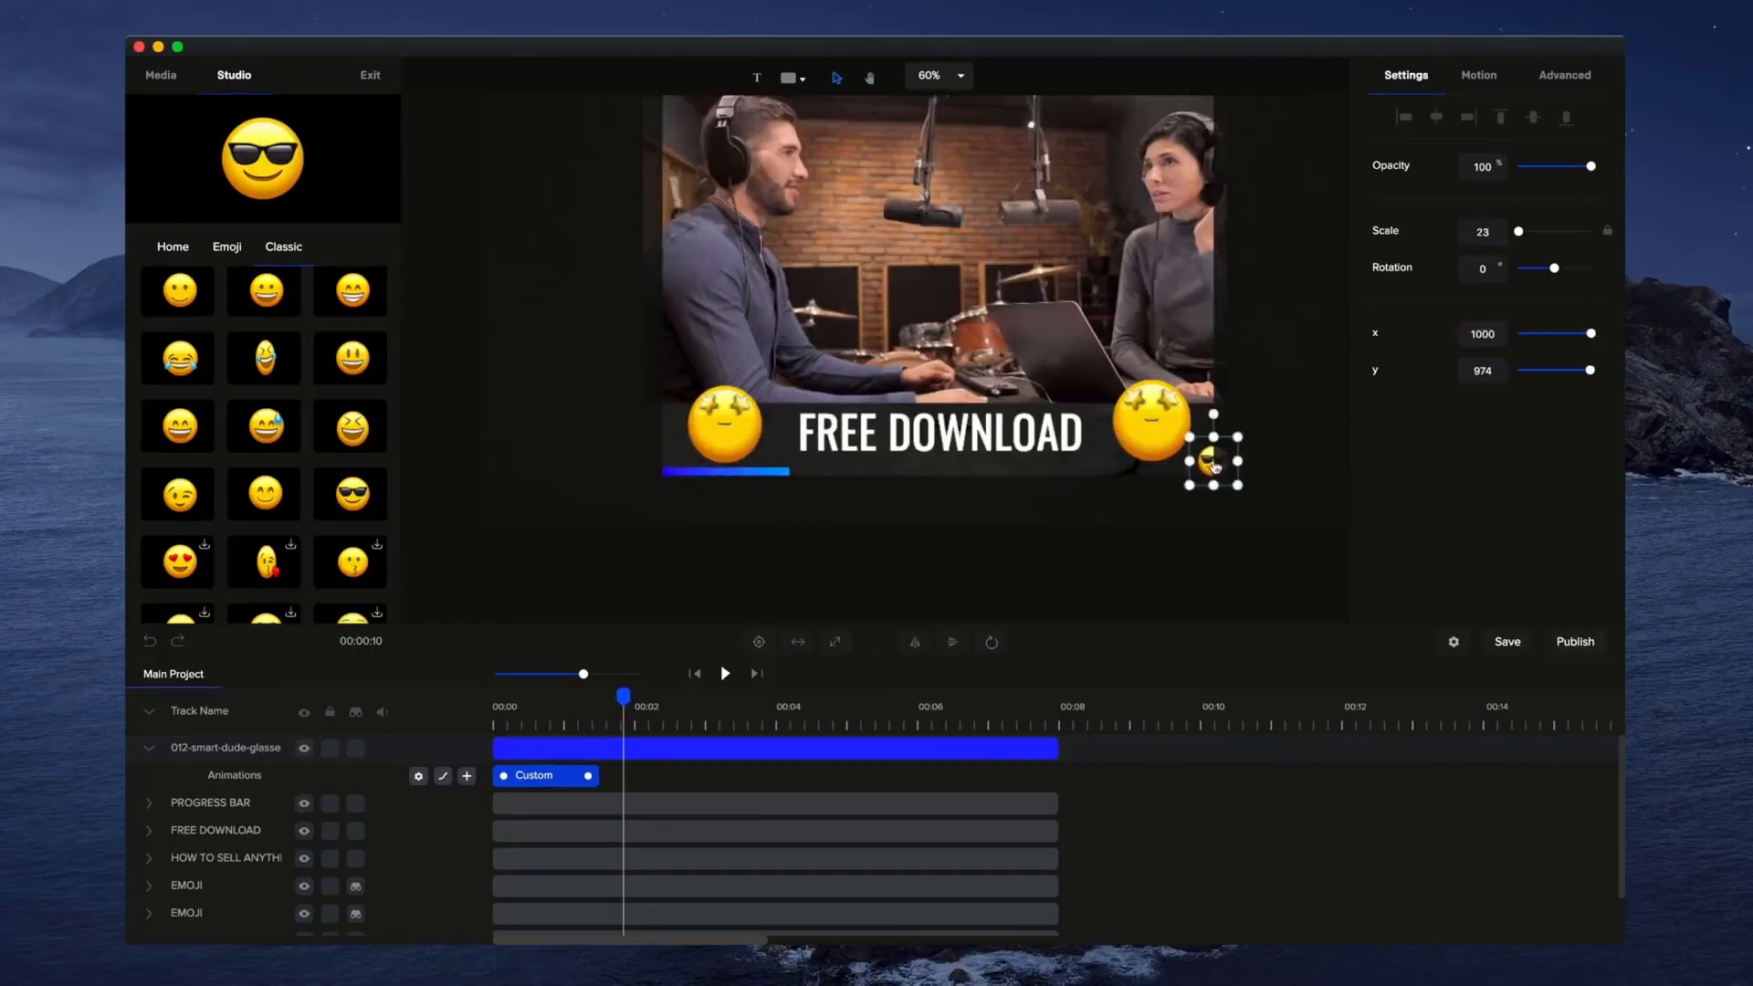
{"action": "double_click", "coordinate": [1485, 332]}
{"action": "type", "text": "1100"}
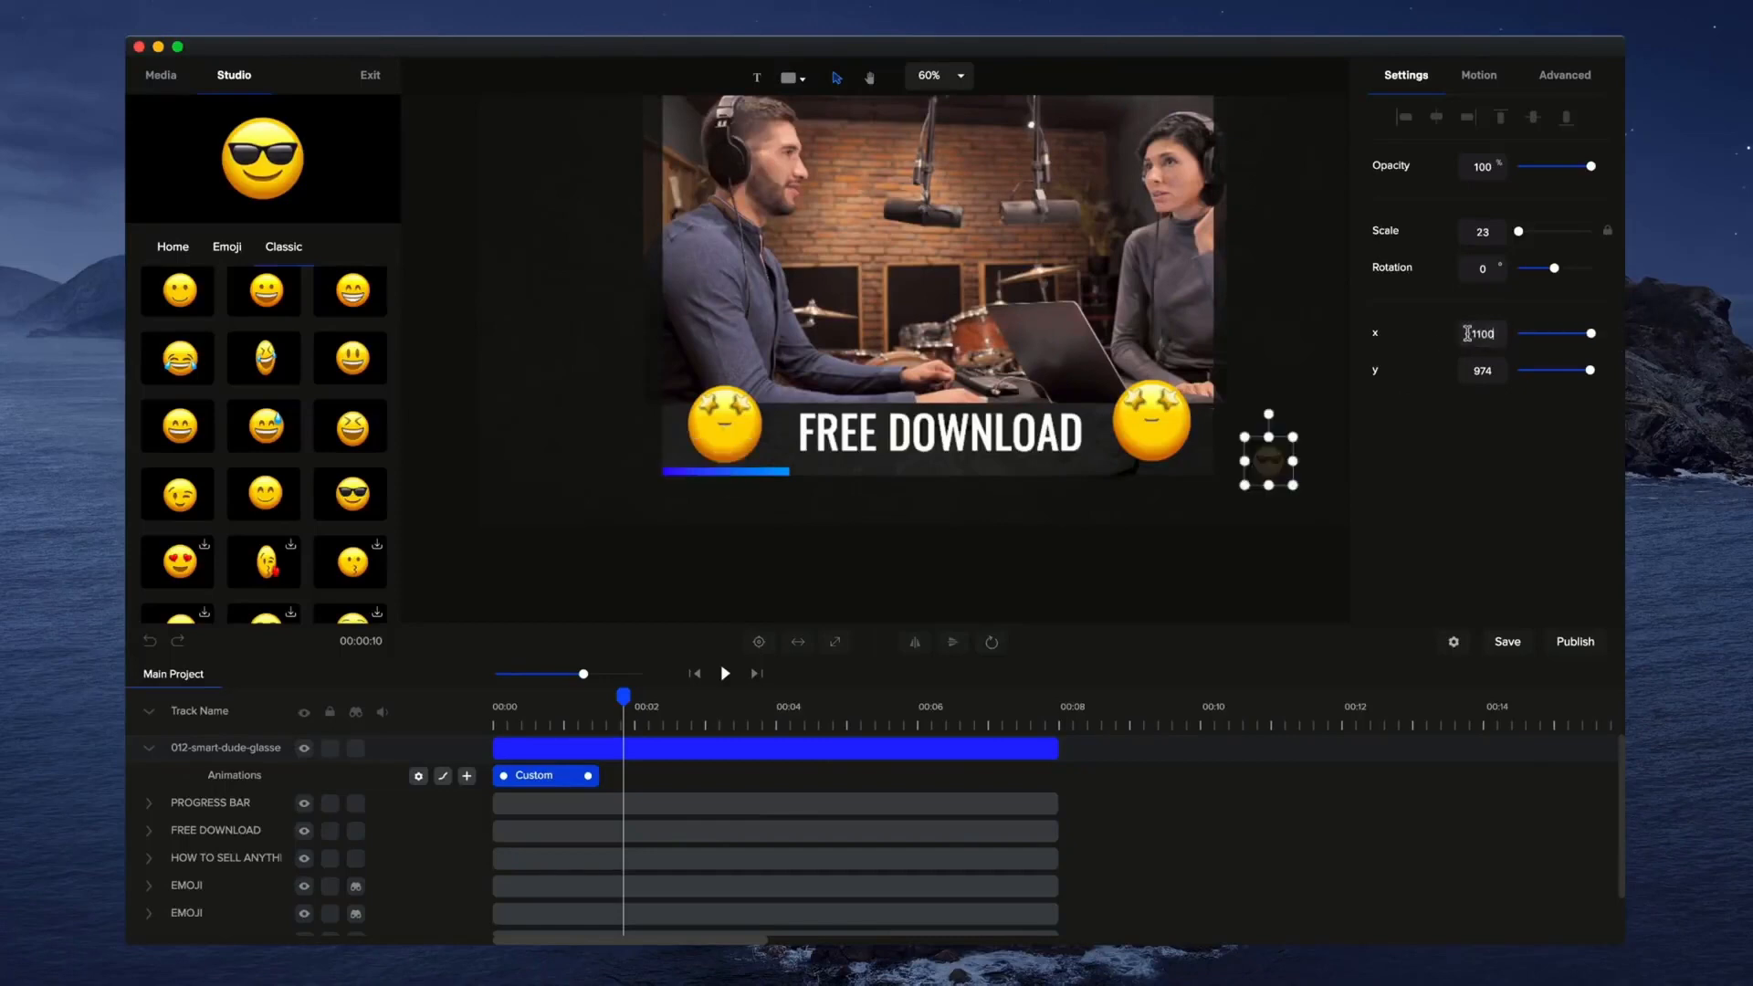
{"action": "left_click_drag", "start_coordinate": [1273, 470], "coordinate": [1233, 466]}
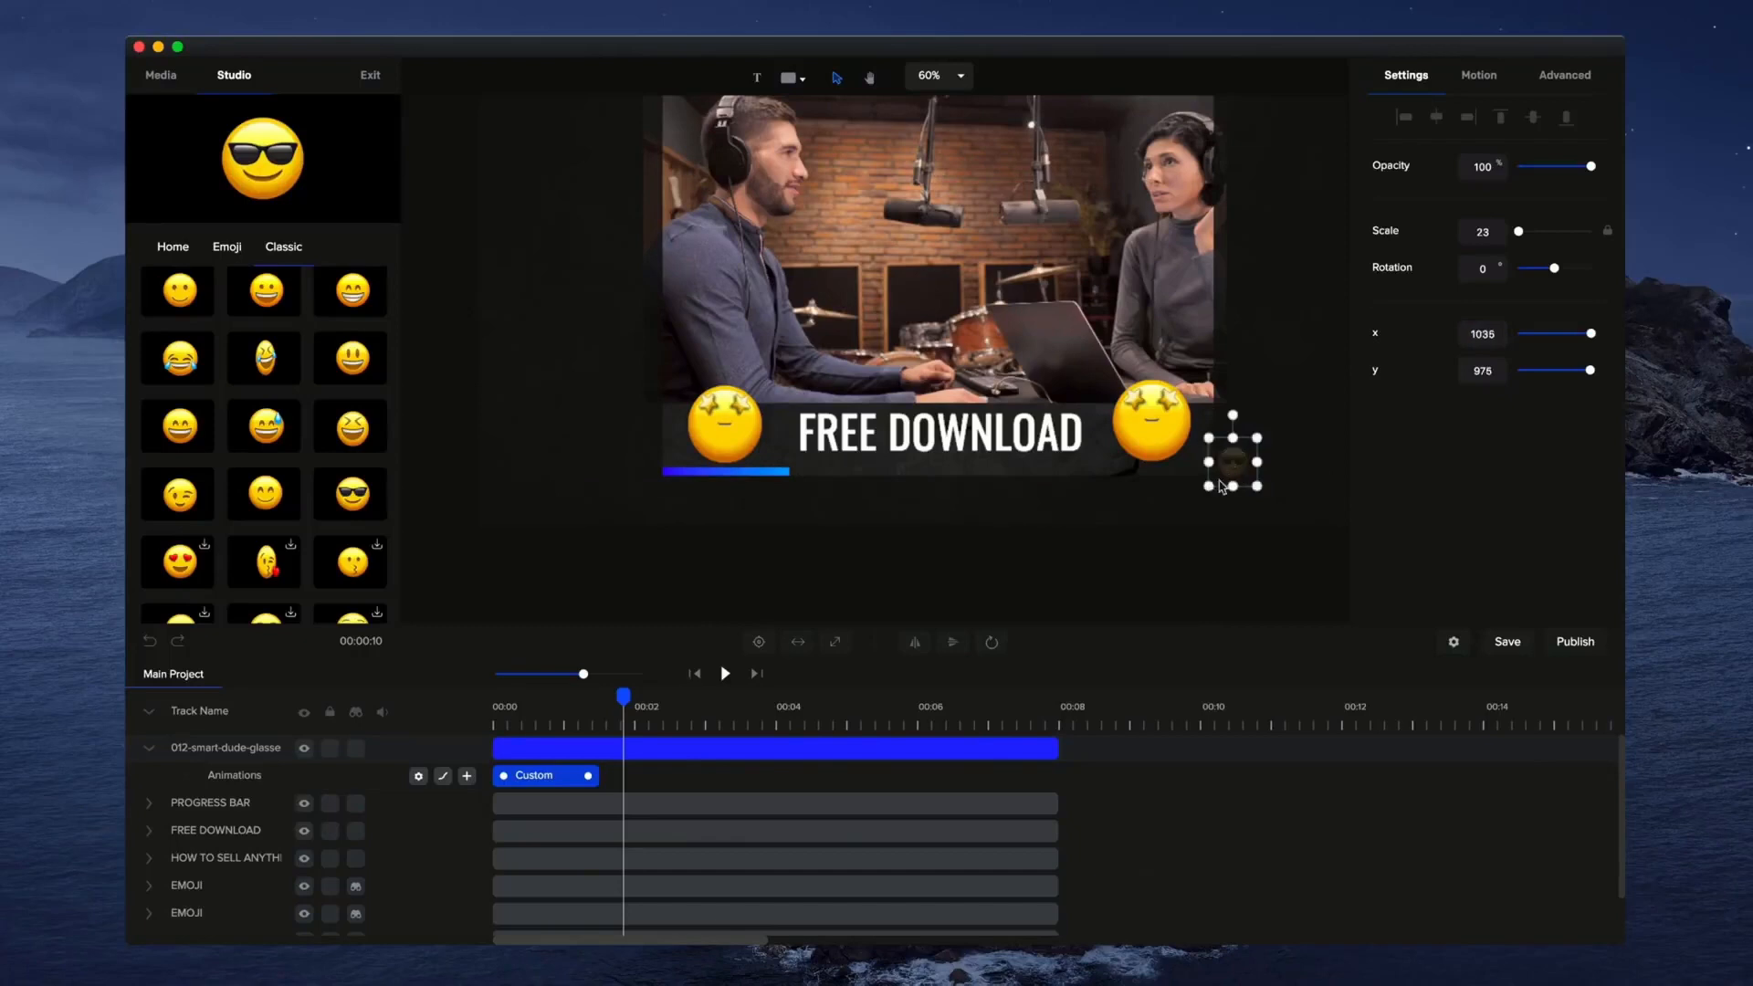
Set the custom animation's easing to Linear for Both and stretch the animation to the end of the emoji's track.
{"action": "right_click", "coordinate": [559, 782]}
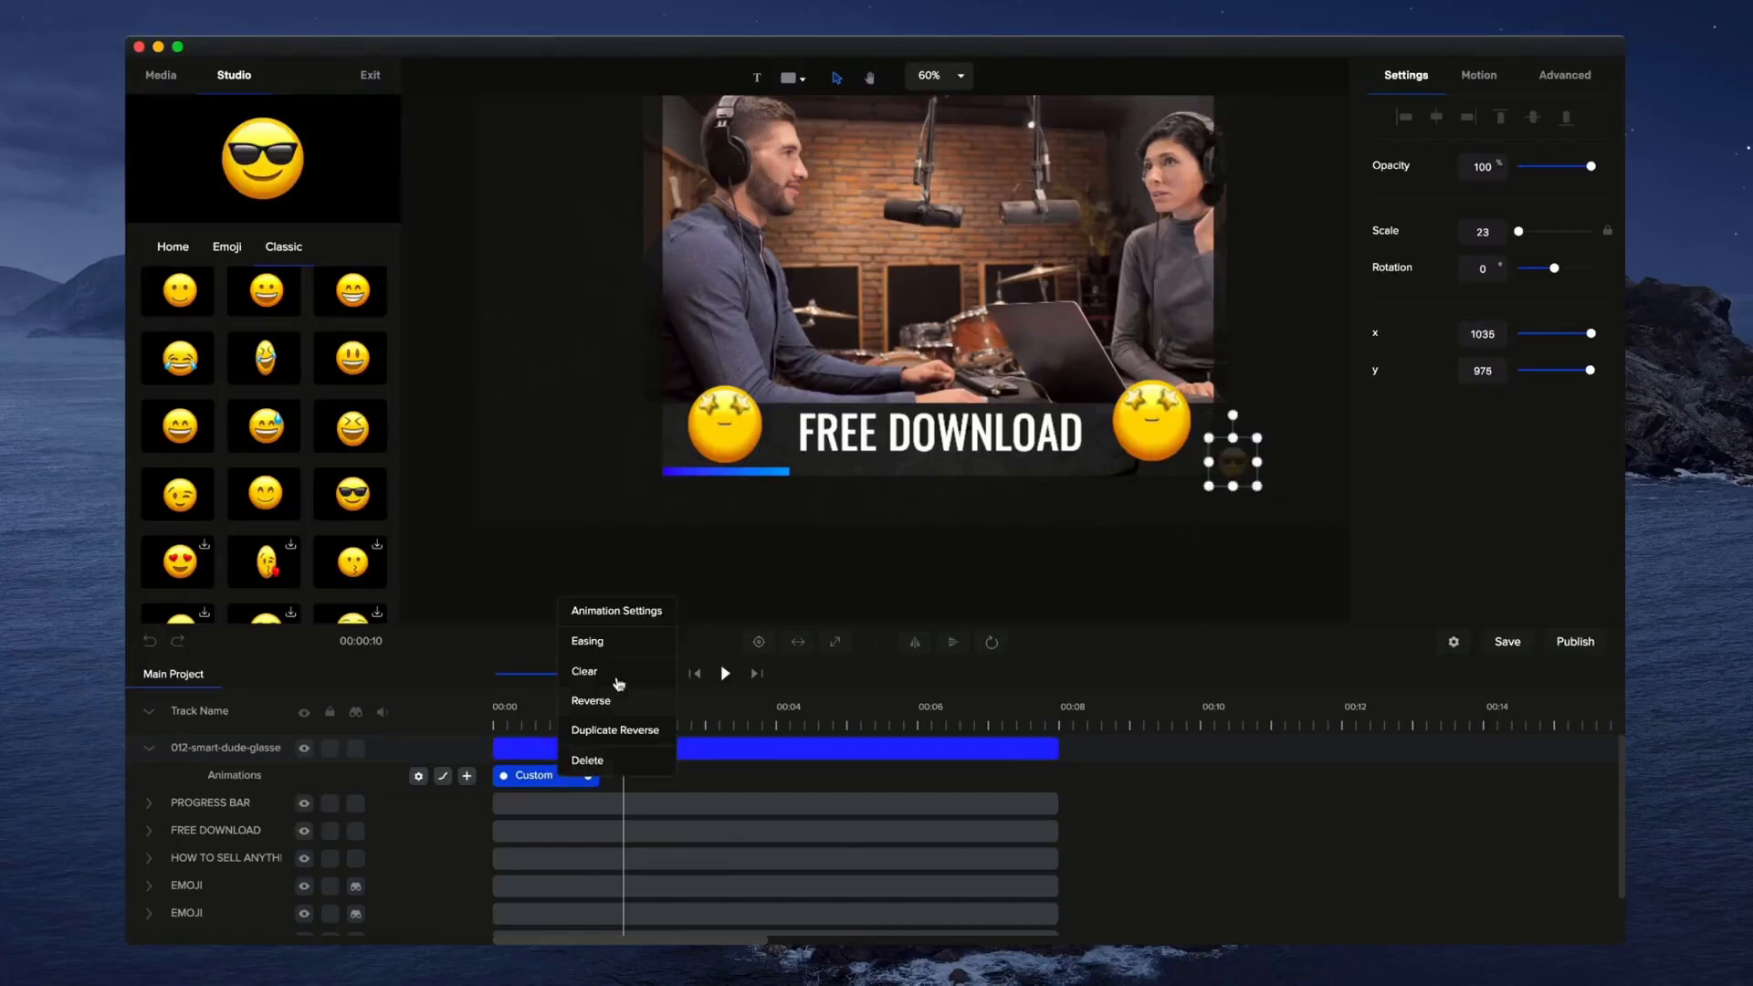
{"action": "left_click", "coordinate": [622, 642]}
{"action": "left_click", "coordinate": [808, 308]}
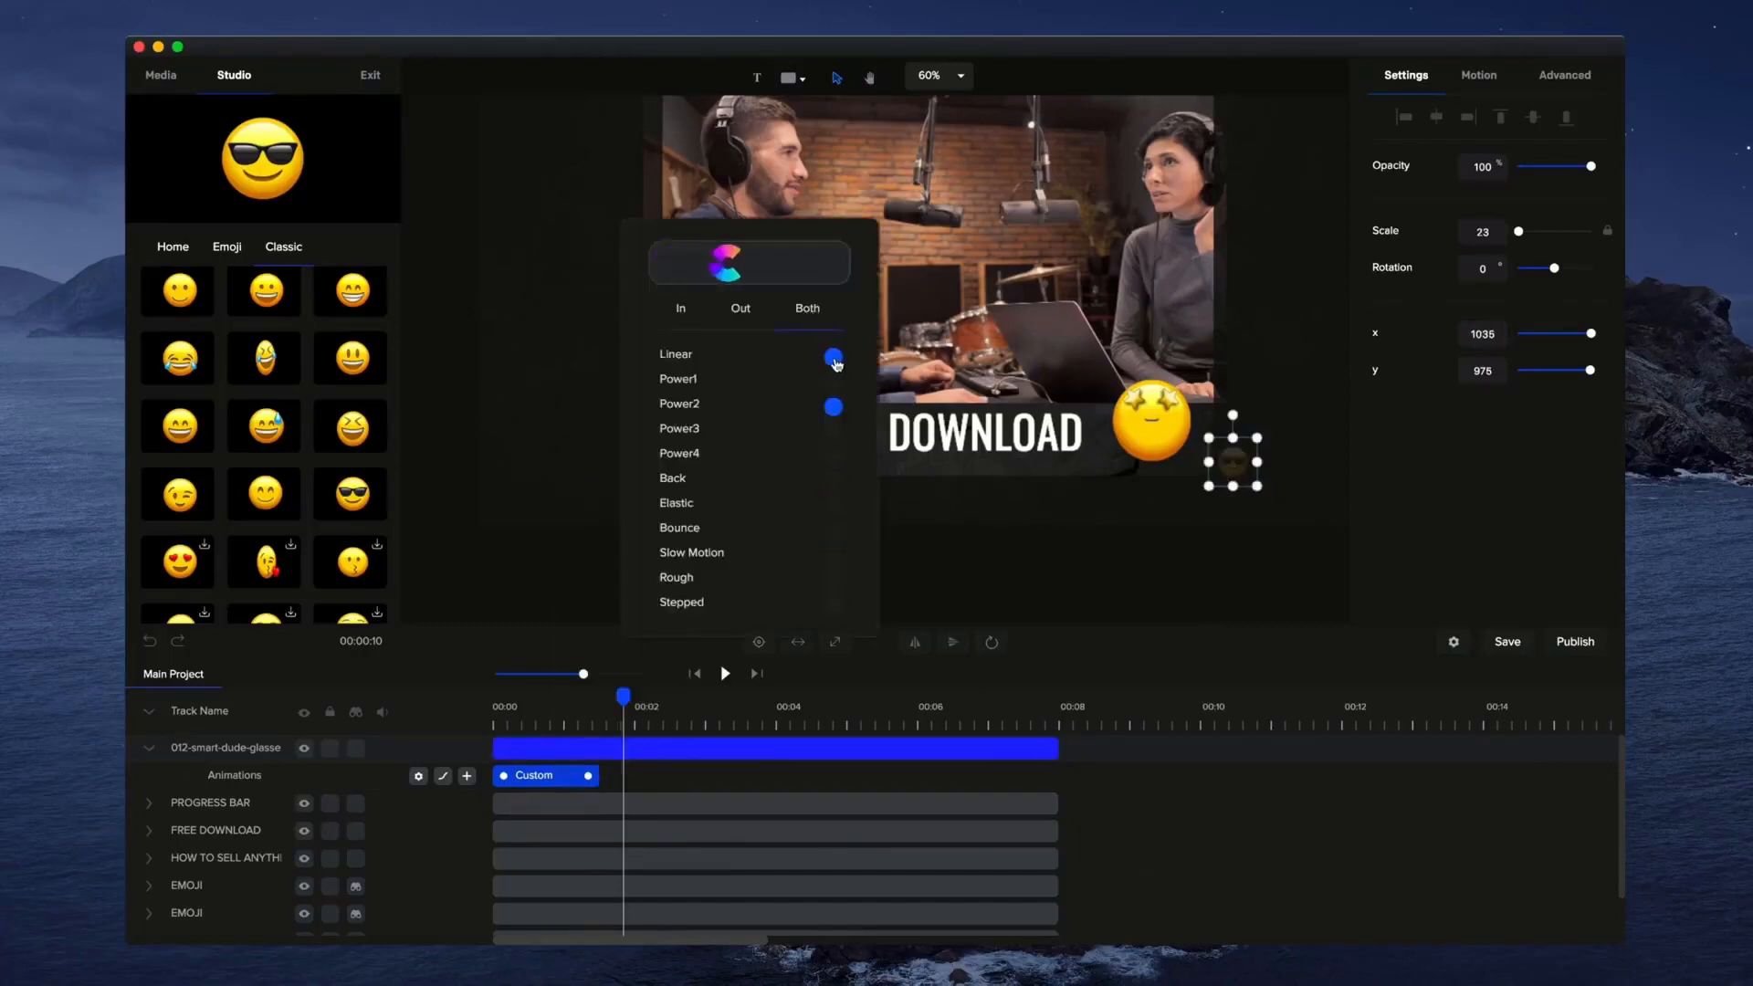
{"action": "left_click", "coordinate": [834, 359]}
{"action": "left_click_drag", "start_coordinate": [589, 775], "coordinate": [1048, 790]}
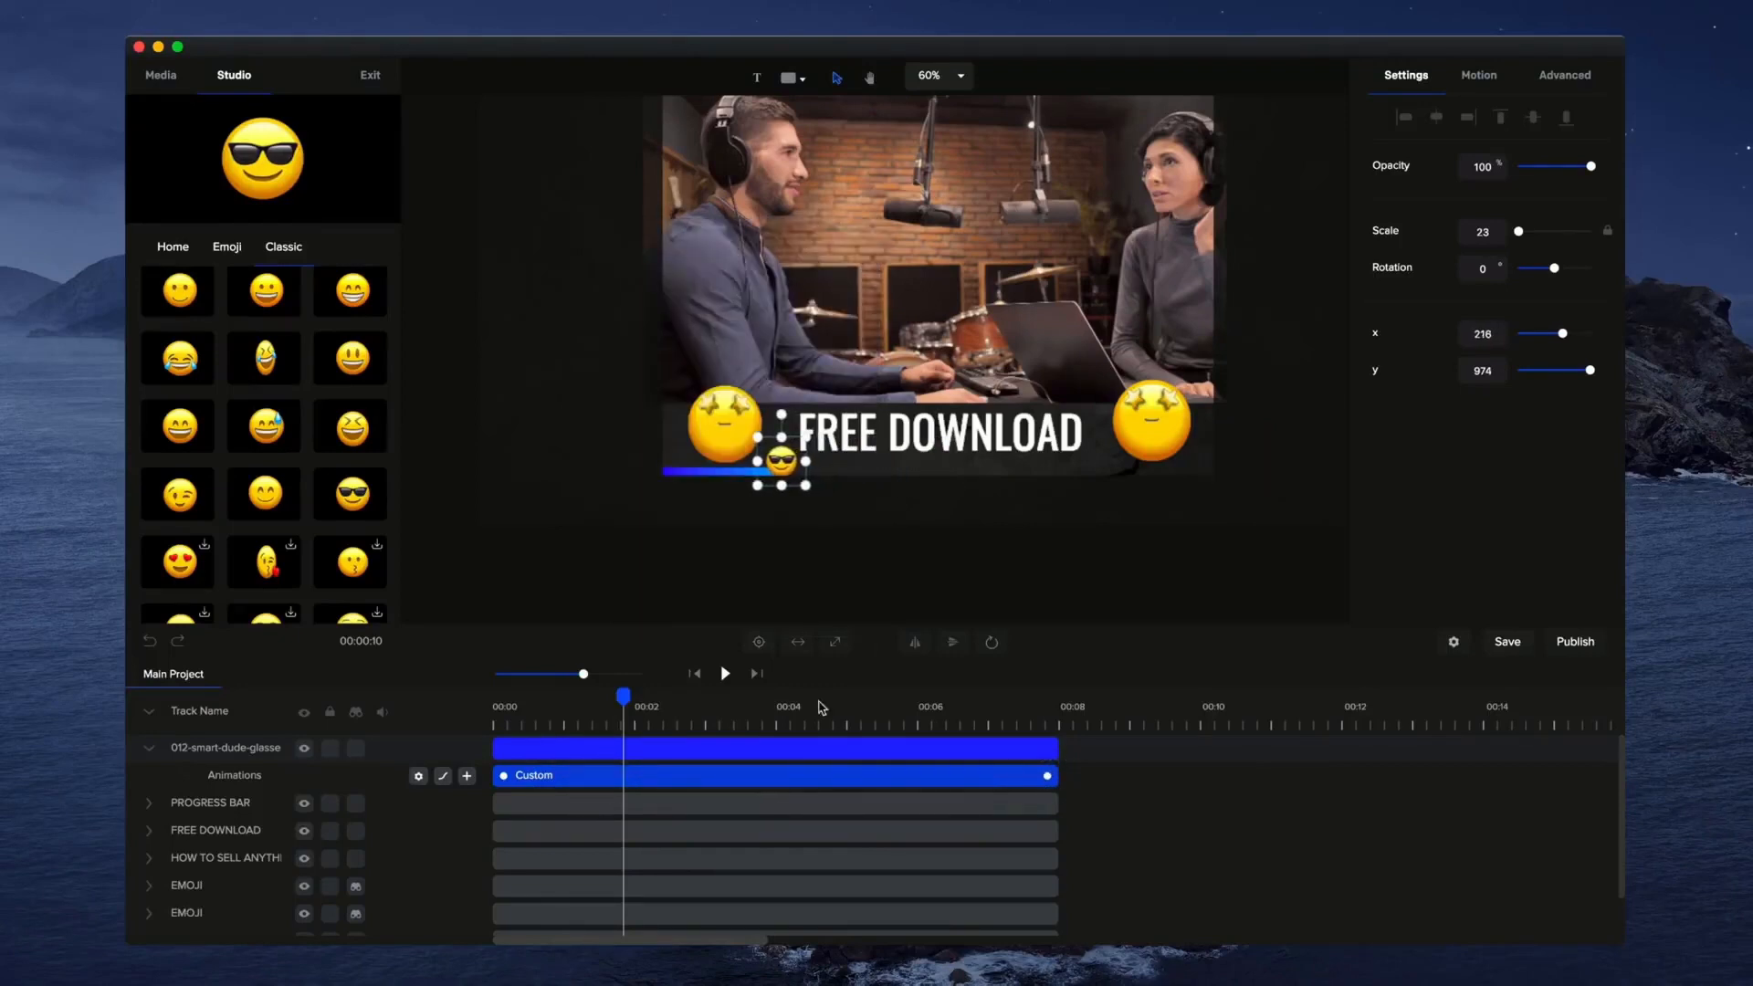
Play the timeline from the start to check the emoji's travel against the progress bar, pausing just before 00:04.
{"action": "left_click", "coordinate": [694, 674]}
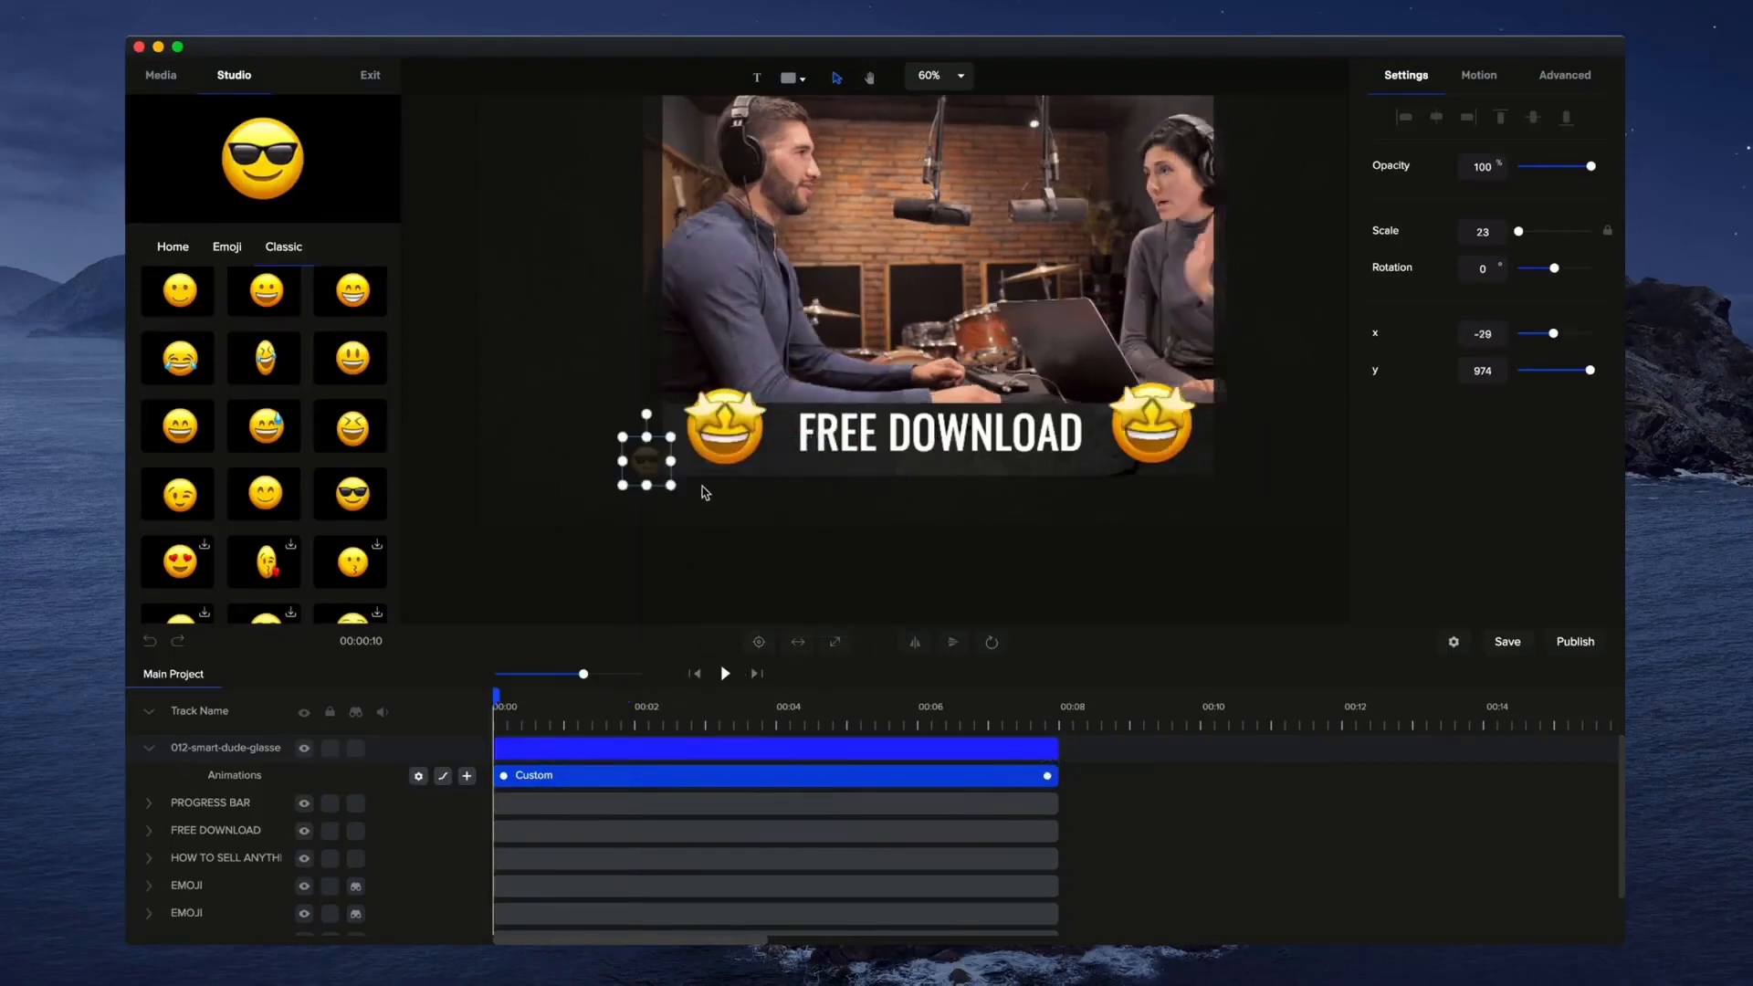
{"action": "left_click", "coordinate": [726, 674]}
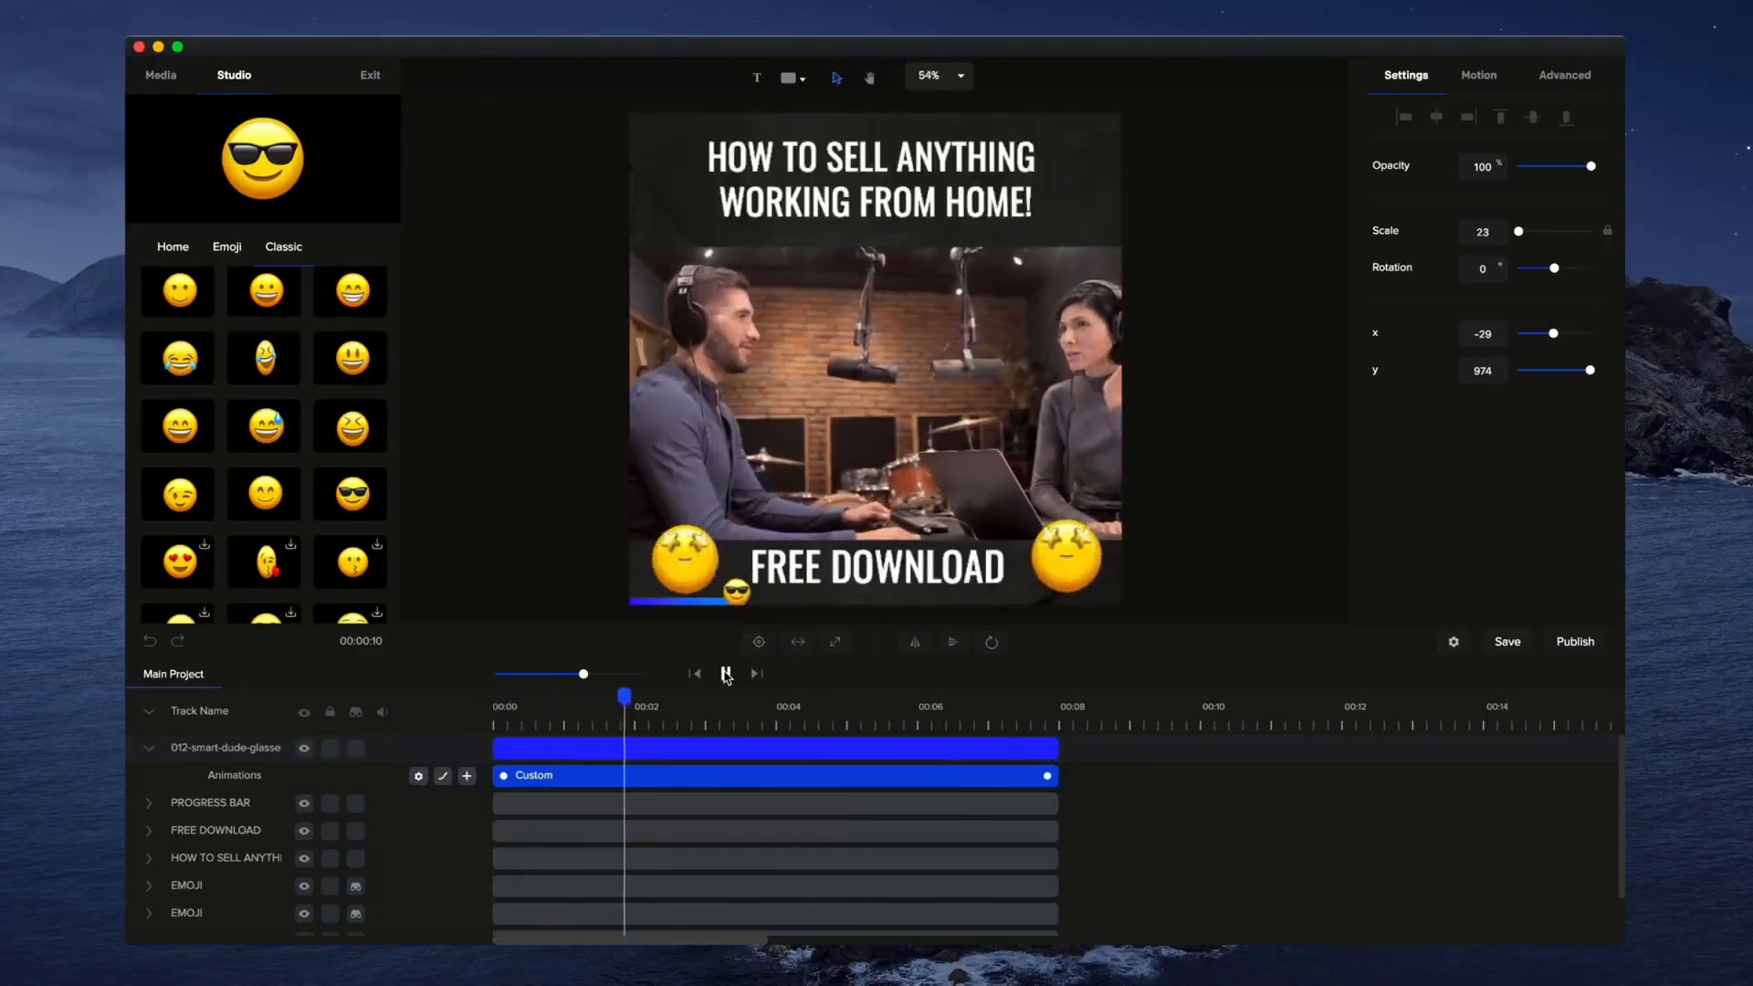
{"action": "left_click", "coordinate": [726, 674]}
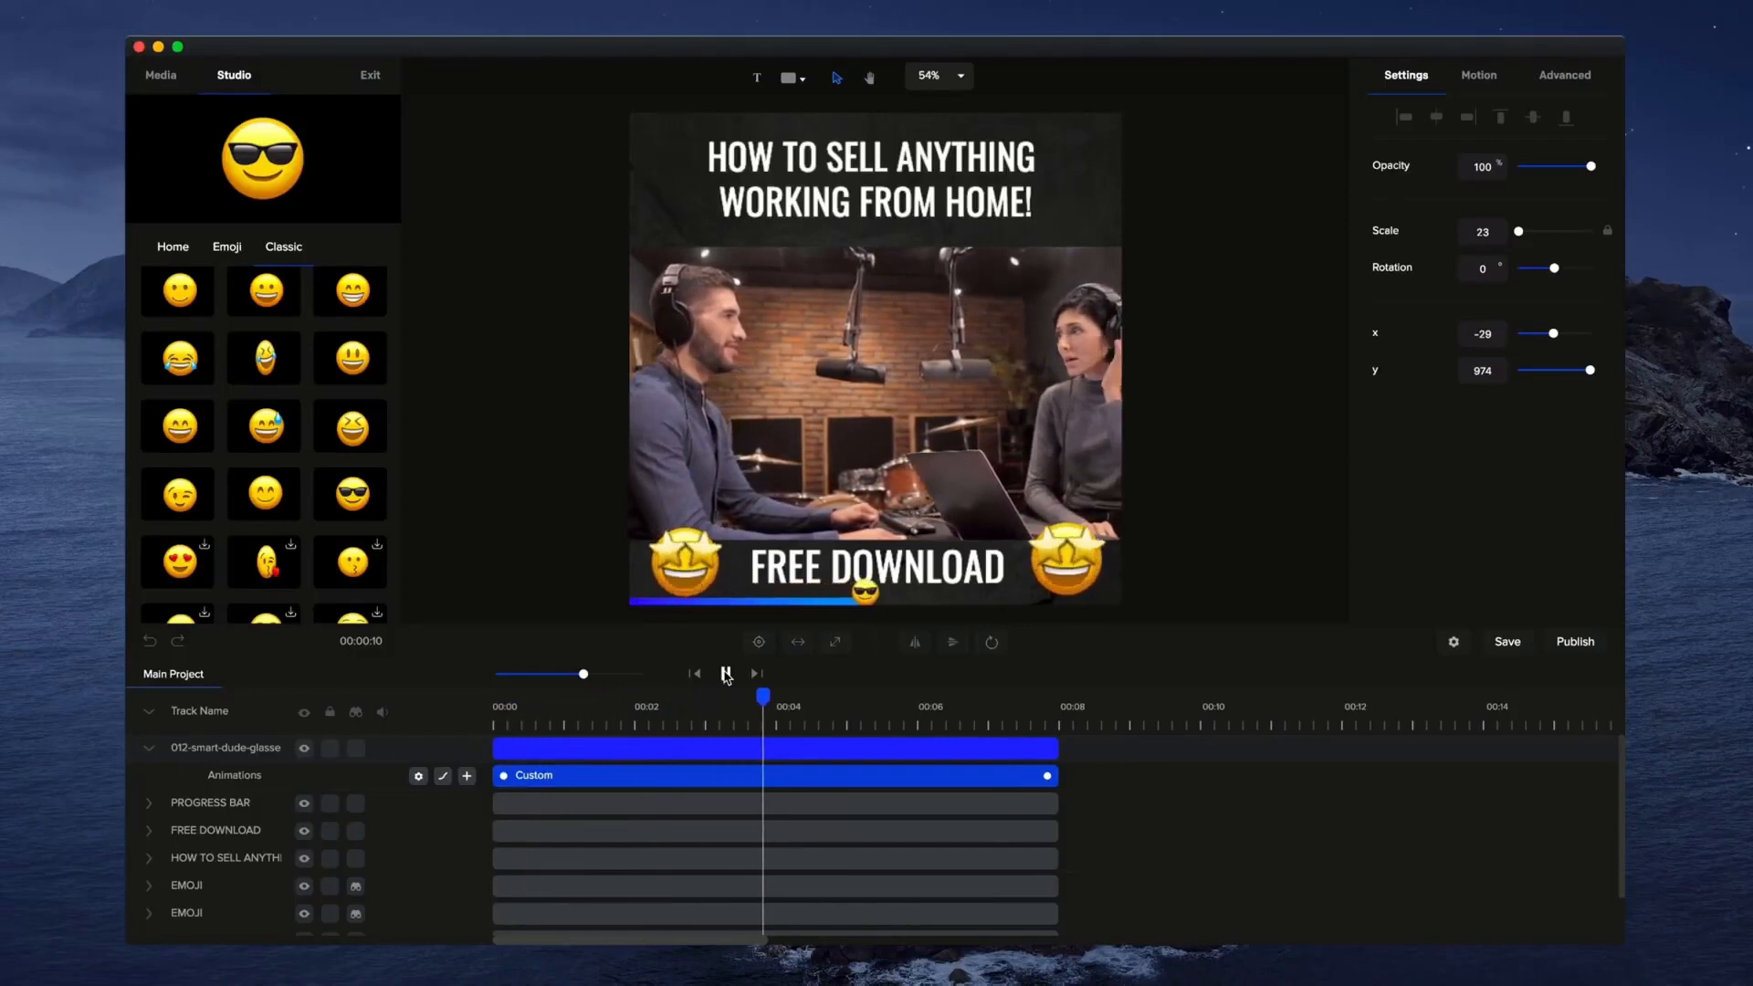
Shrink the sunglasses emoji to a scale of about 18, seat it at the progress bar's tip, and replay from the start.
{"action": "scroll", "coordinate": [917, 463], "scroll_direction": "up", "scroll_amount": 5}
{"action": "mouse_move", "coordinate": [921, 459]}
{"action": "left_mouse_down"}
{"action": "mouse_move", "coordinate": [958, 512]}
{"action": "mouse_move", "coordinate": [907, 451]}
{"action": "left_mouse_up"}
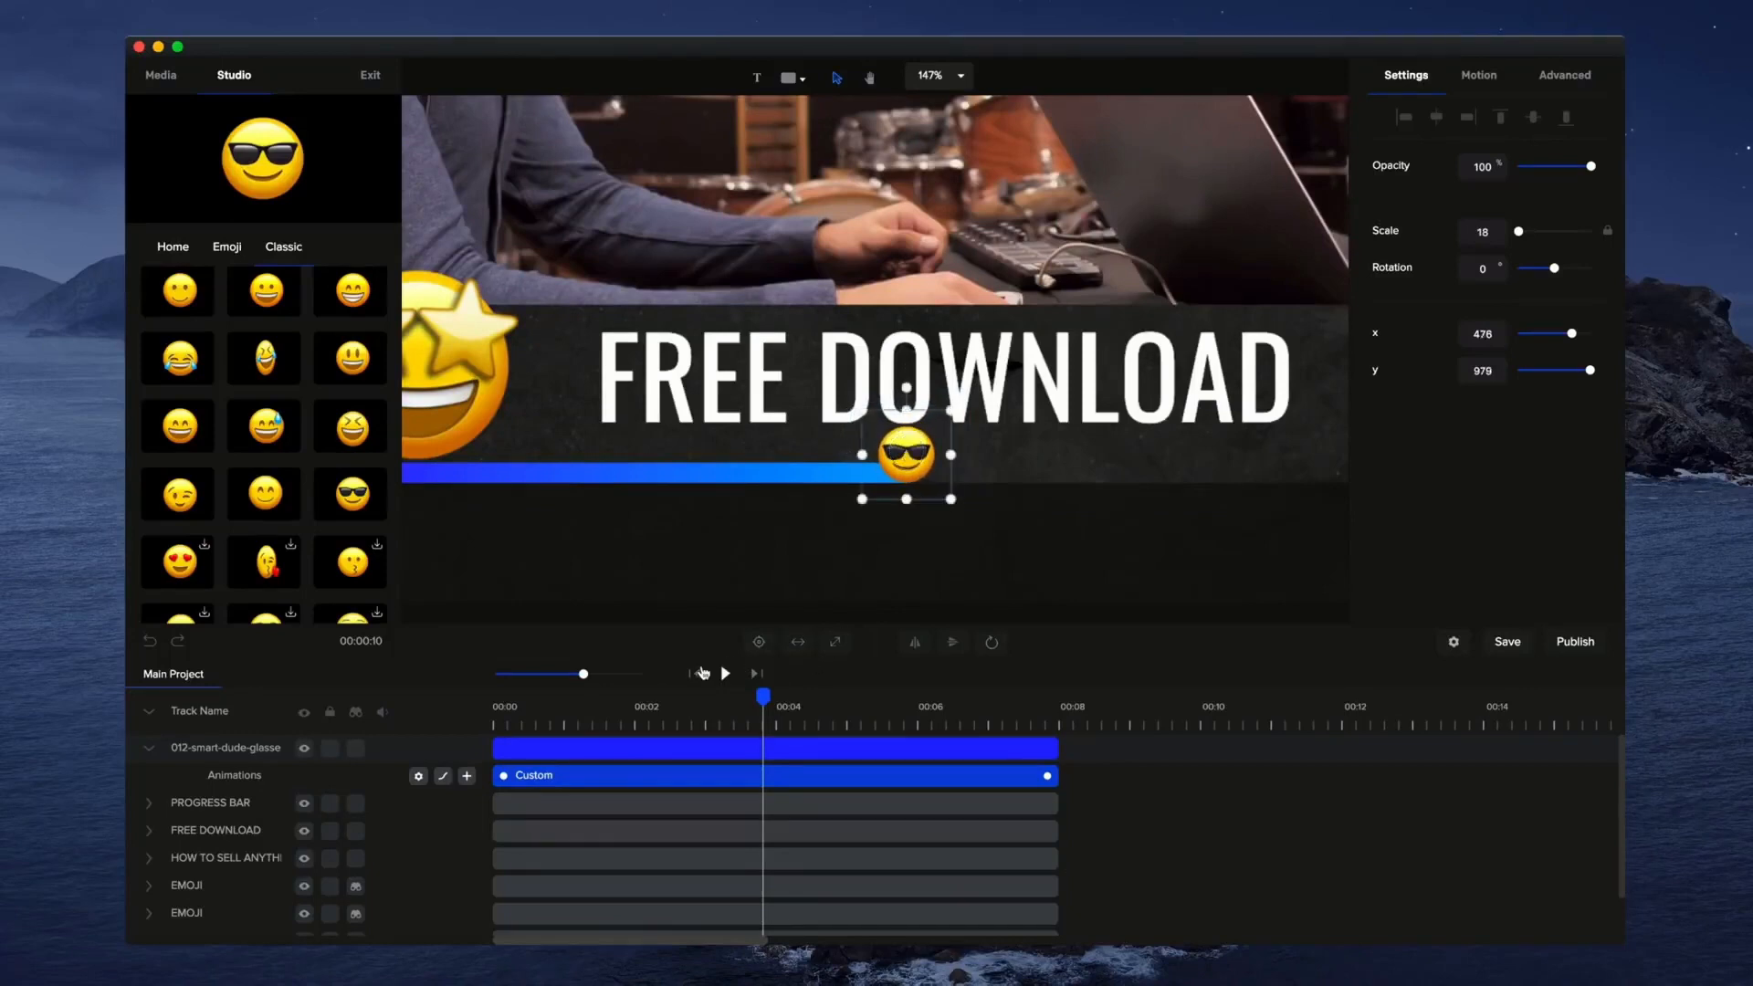
{"action": "left_click", "coordinate": [695, 673]}
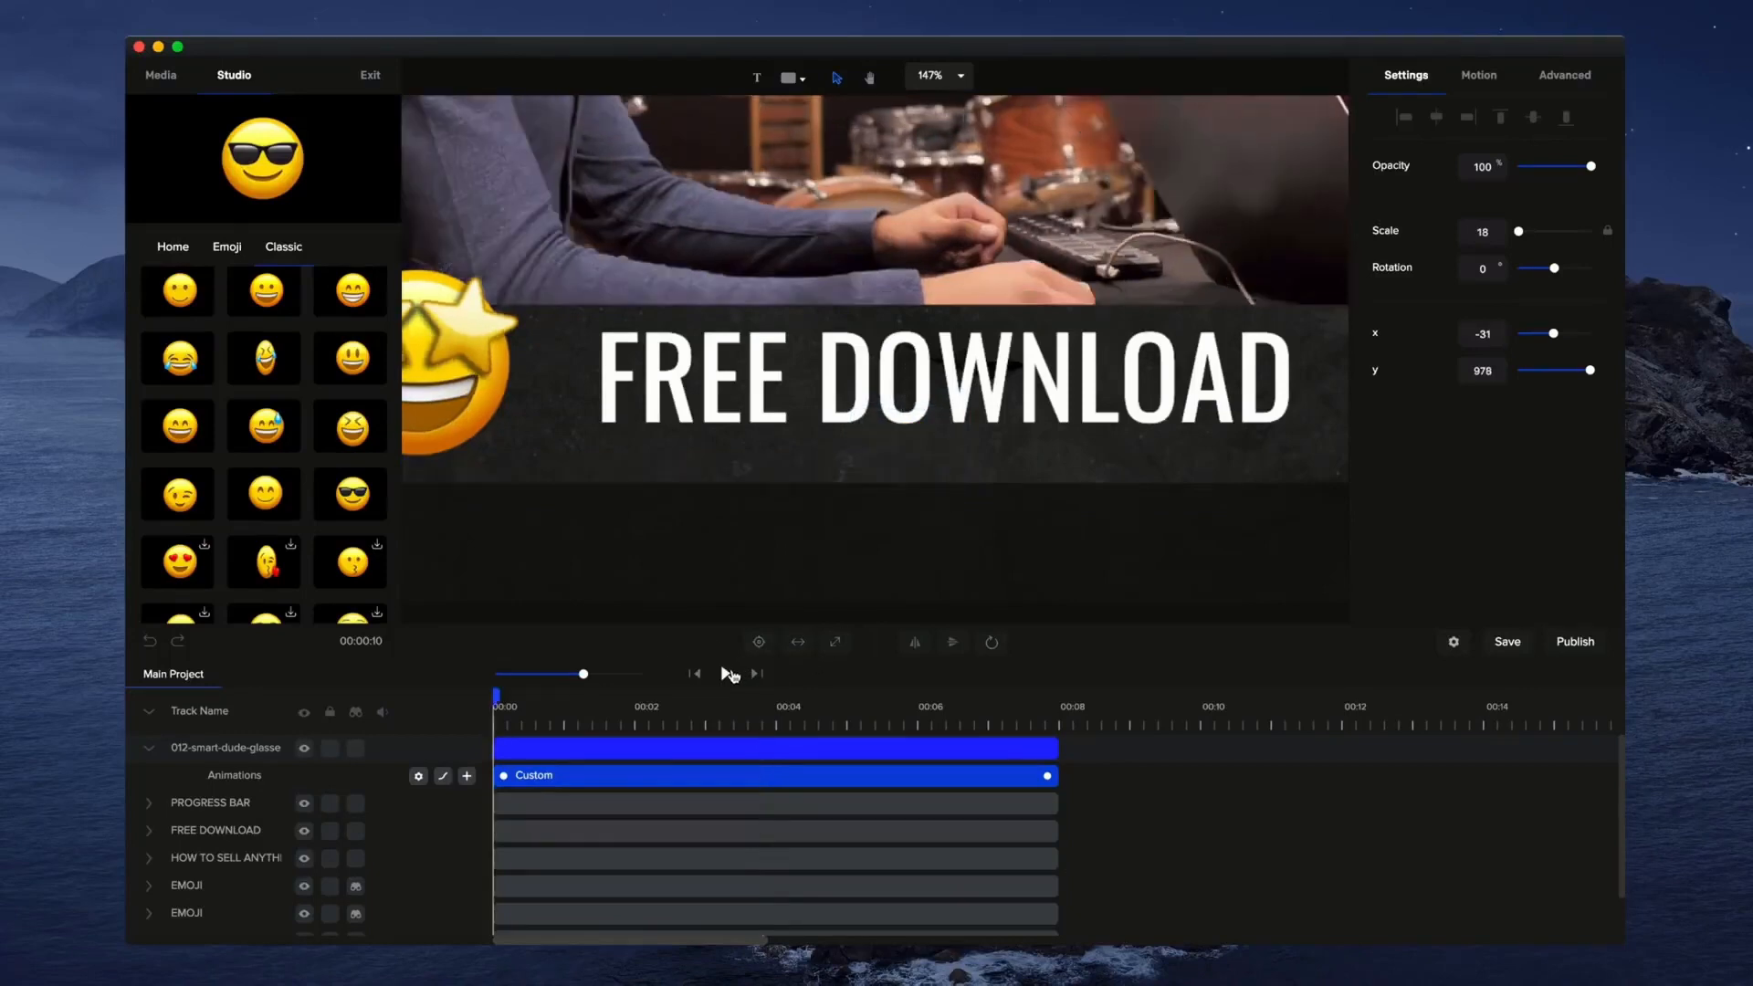
{"action": "left_click", "coordinate": [727, 674]}
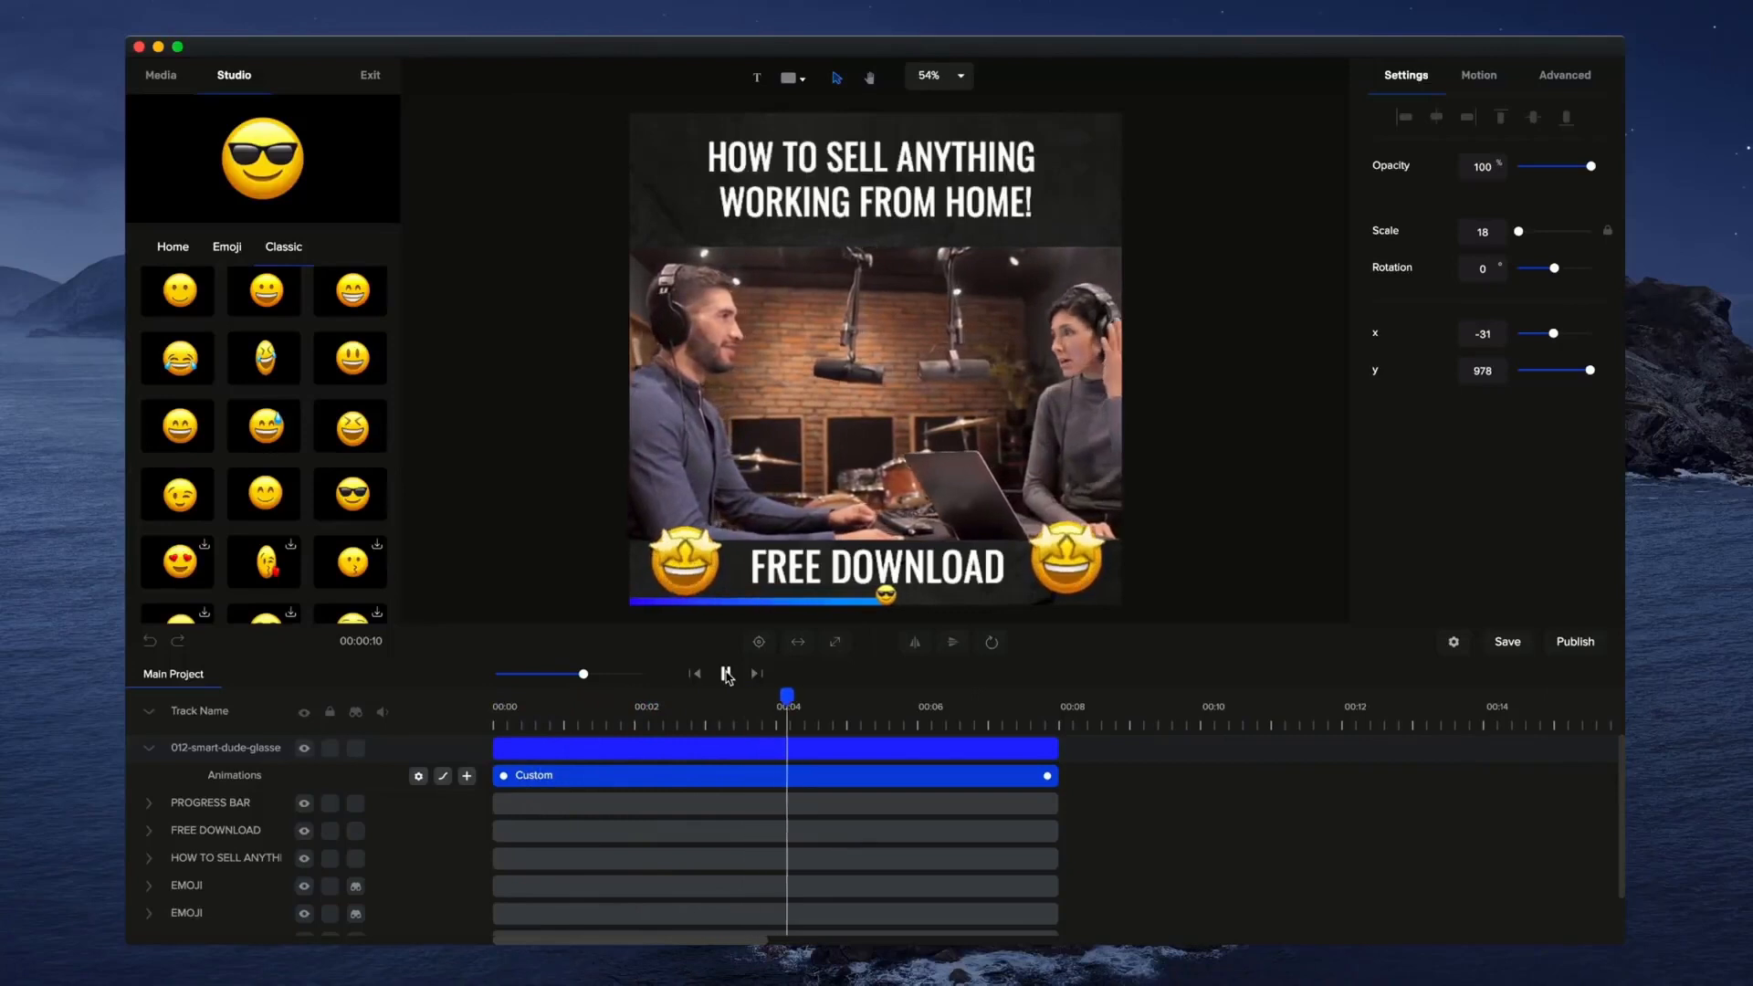
{"action": "left_click", "coordinate": [726, 674]}
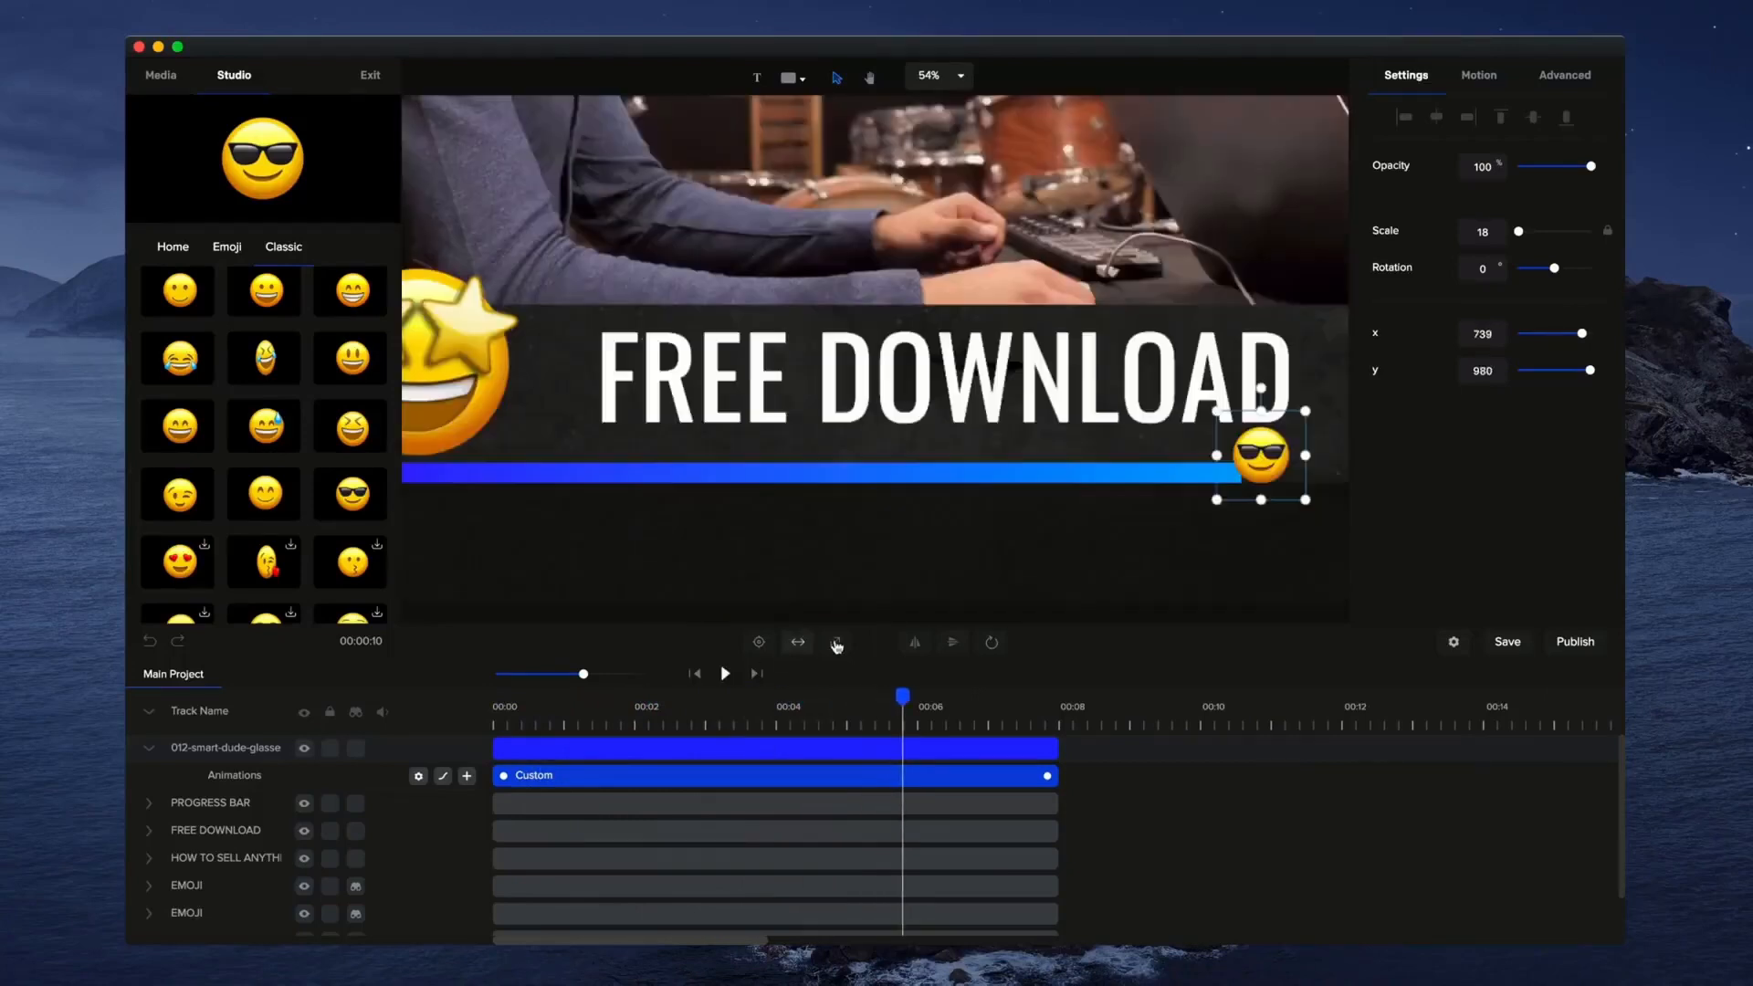
Move the emoji's end position to the canvas's lower-right corner, about x 980, y 988, with the animation still reaching the track's end.
{"action": "left_click", "coordinate": [1059, 706]}
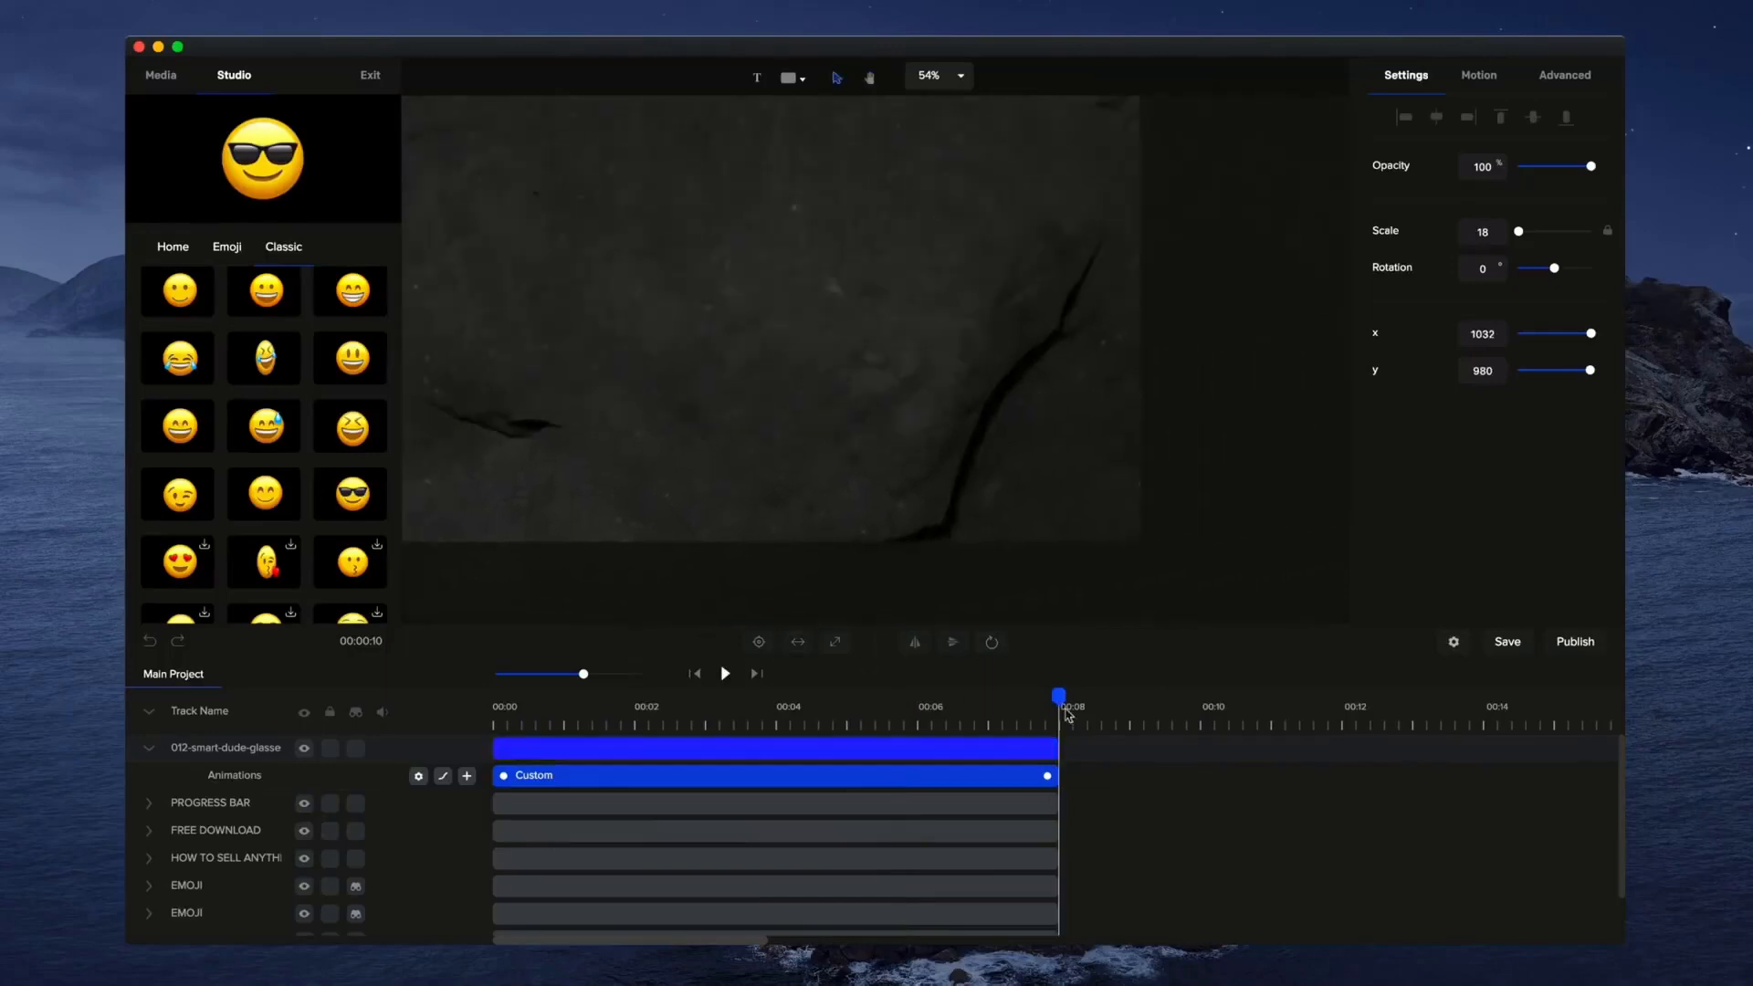
{"action": "left_click_drag", "start_coordinate": [1048, 690], "coordinate": [1037, 696]}
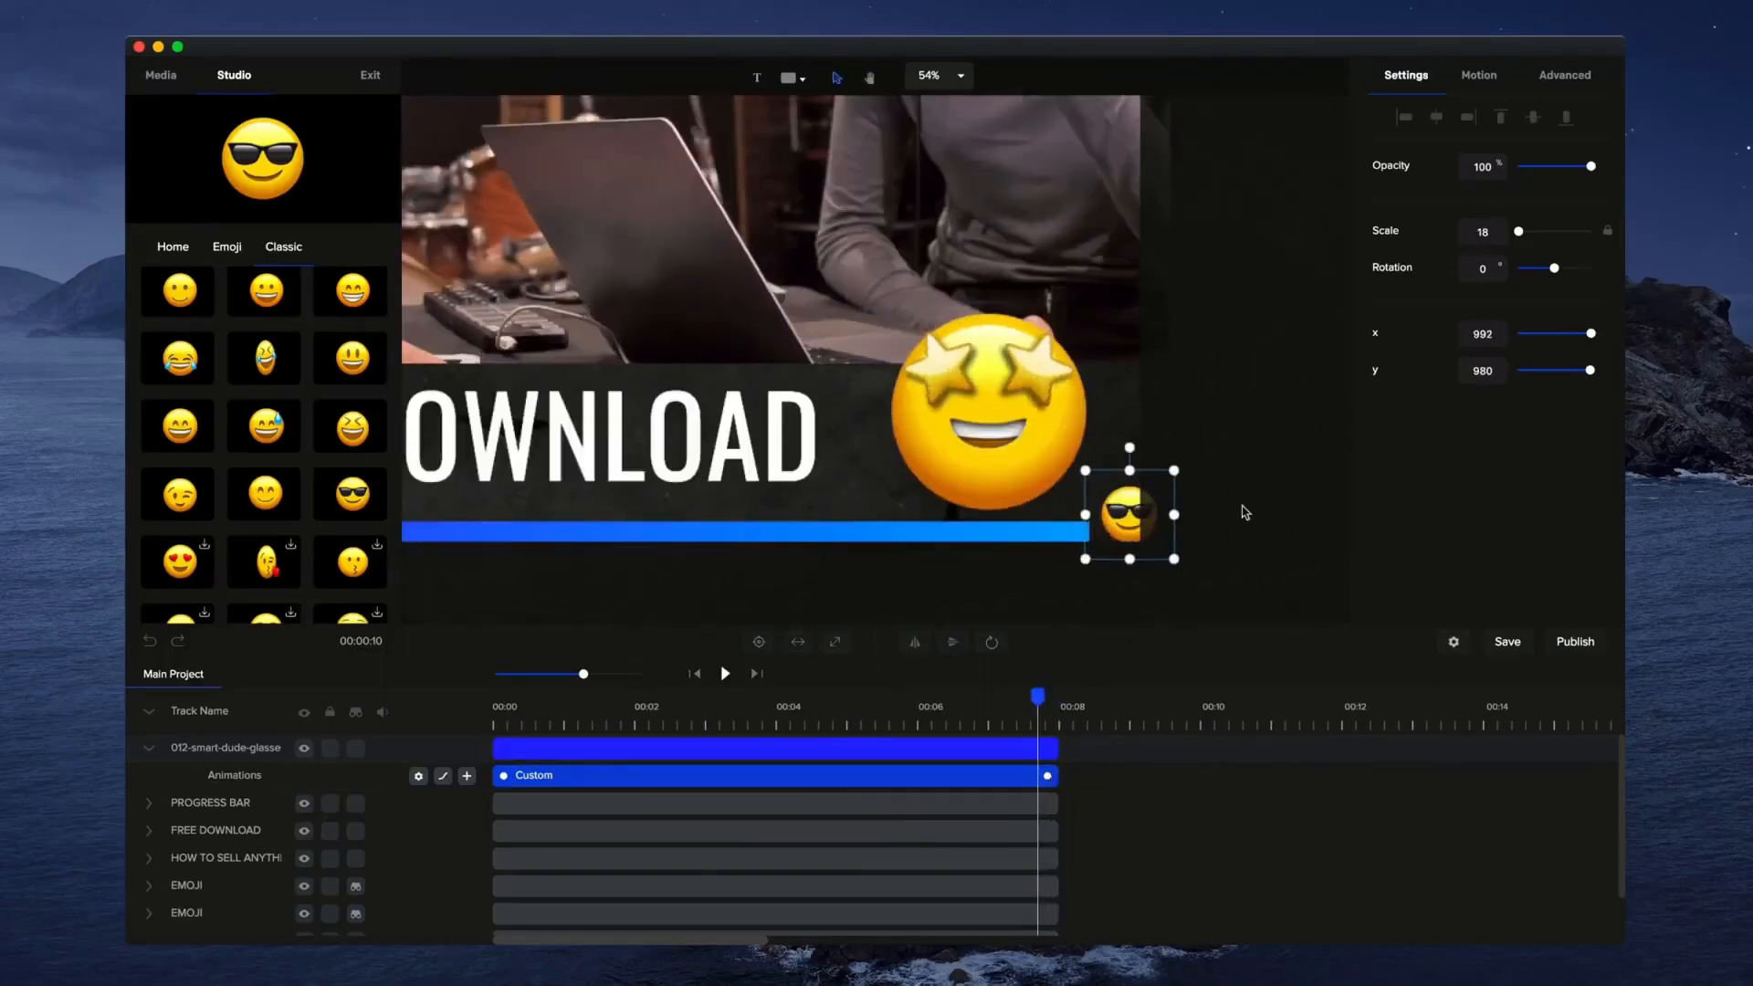
{"action": "left_click_drag", "start_coordinate": [1048, 776], "coordinate": [1017, 777]}
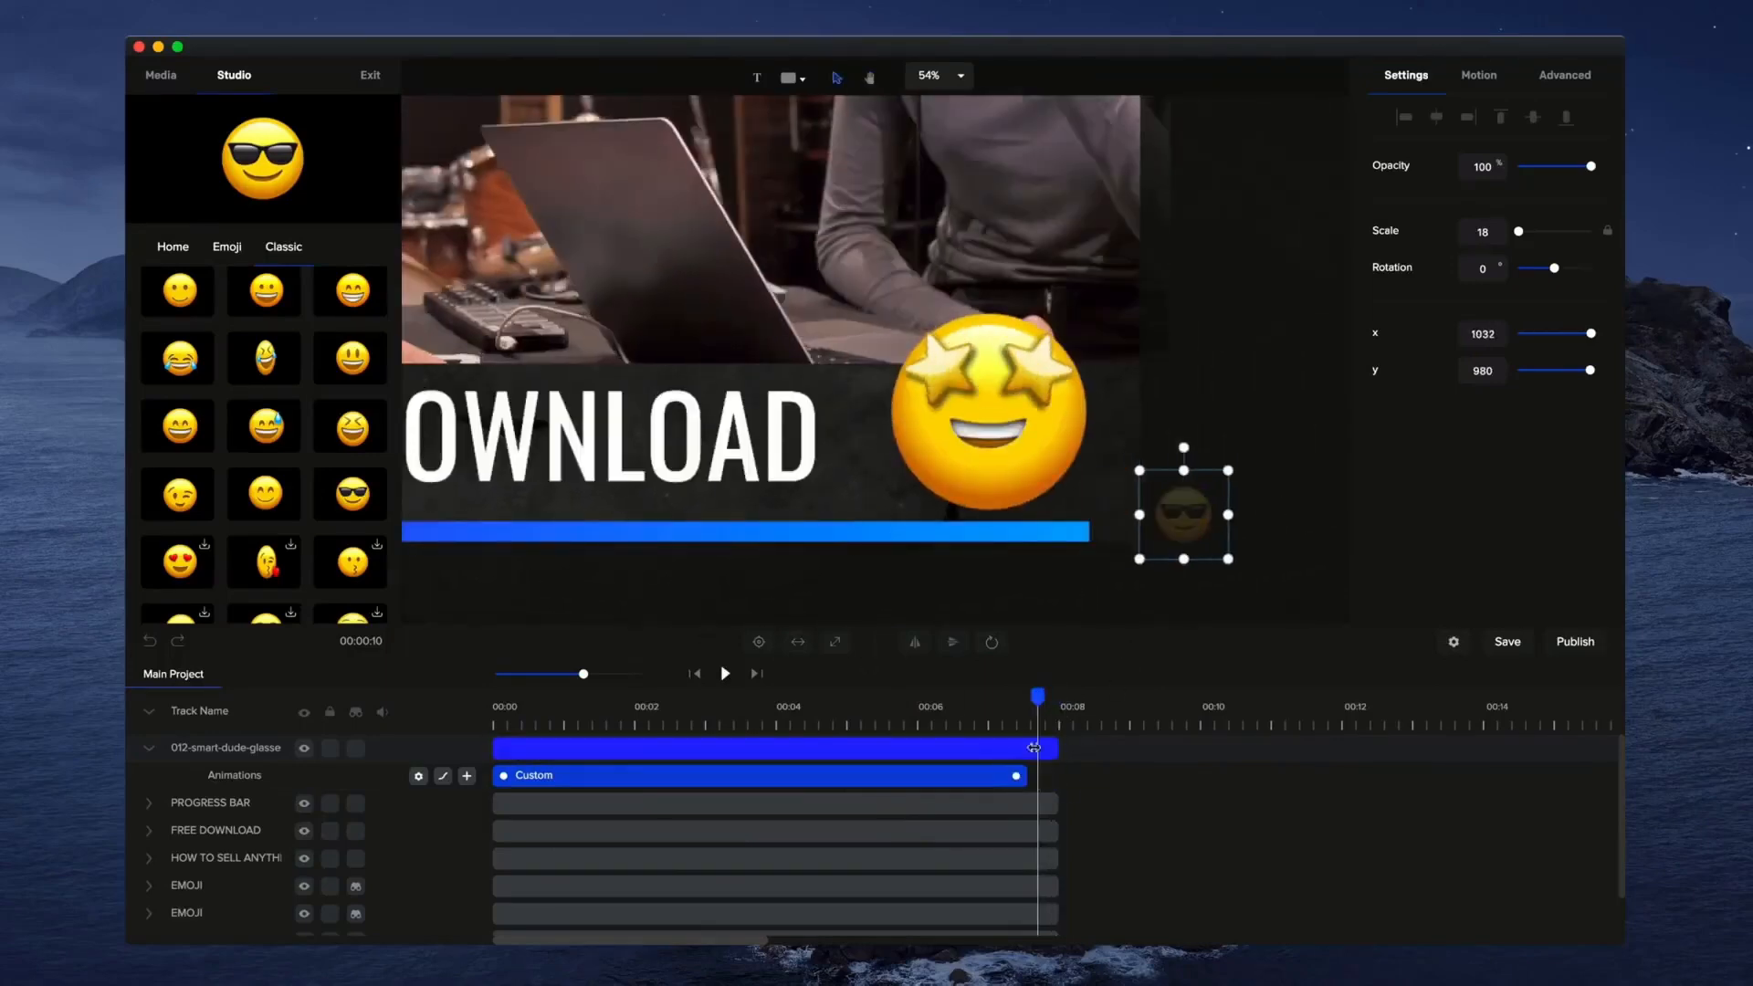
{"action": "left_click_drag", "start_coordinate": [1176, 530], "coordinate": [1119, 516]}
{"action": "left_click", "coordinate": [1016, 773]}
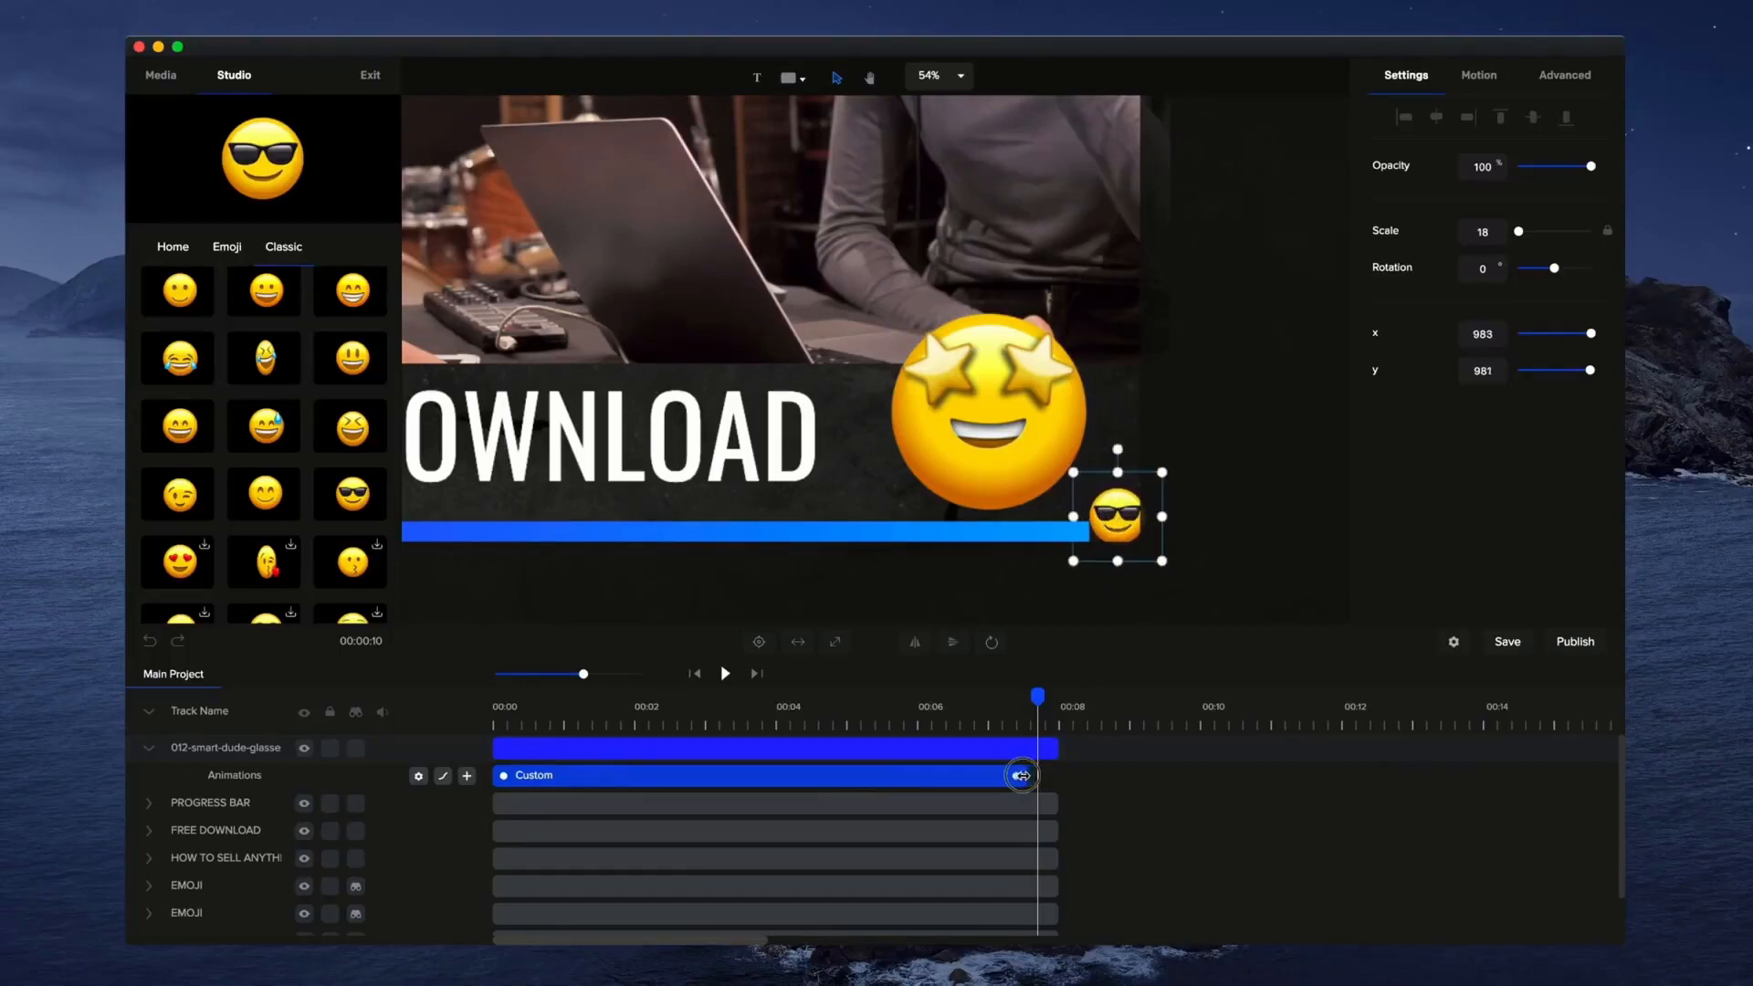
{"action": "left_click_drag", "start_coordinate": [1022, 776], "coordinate": [1045, 775]}
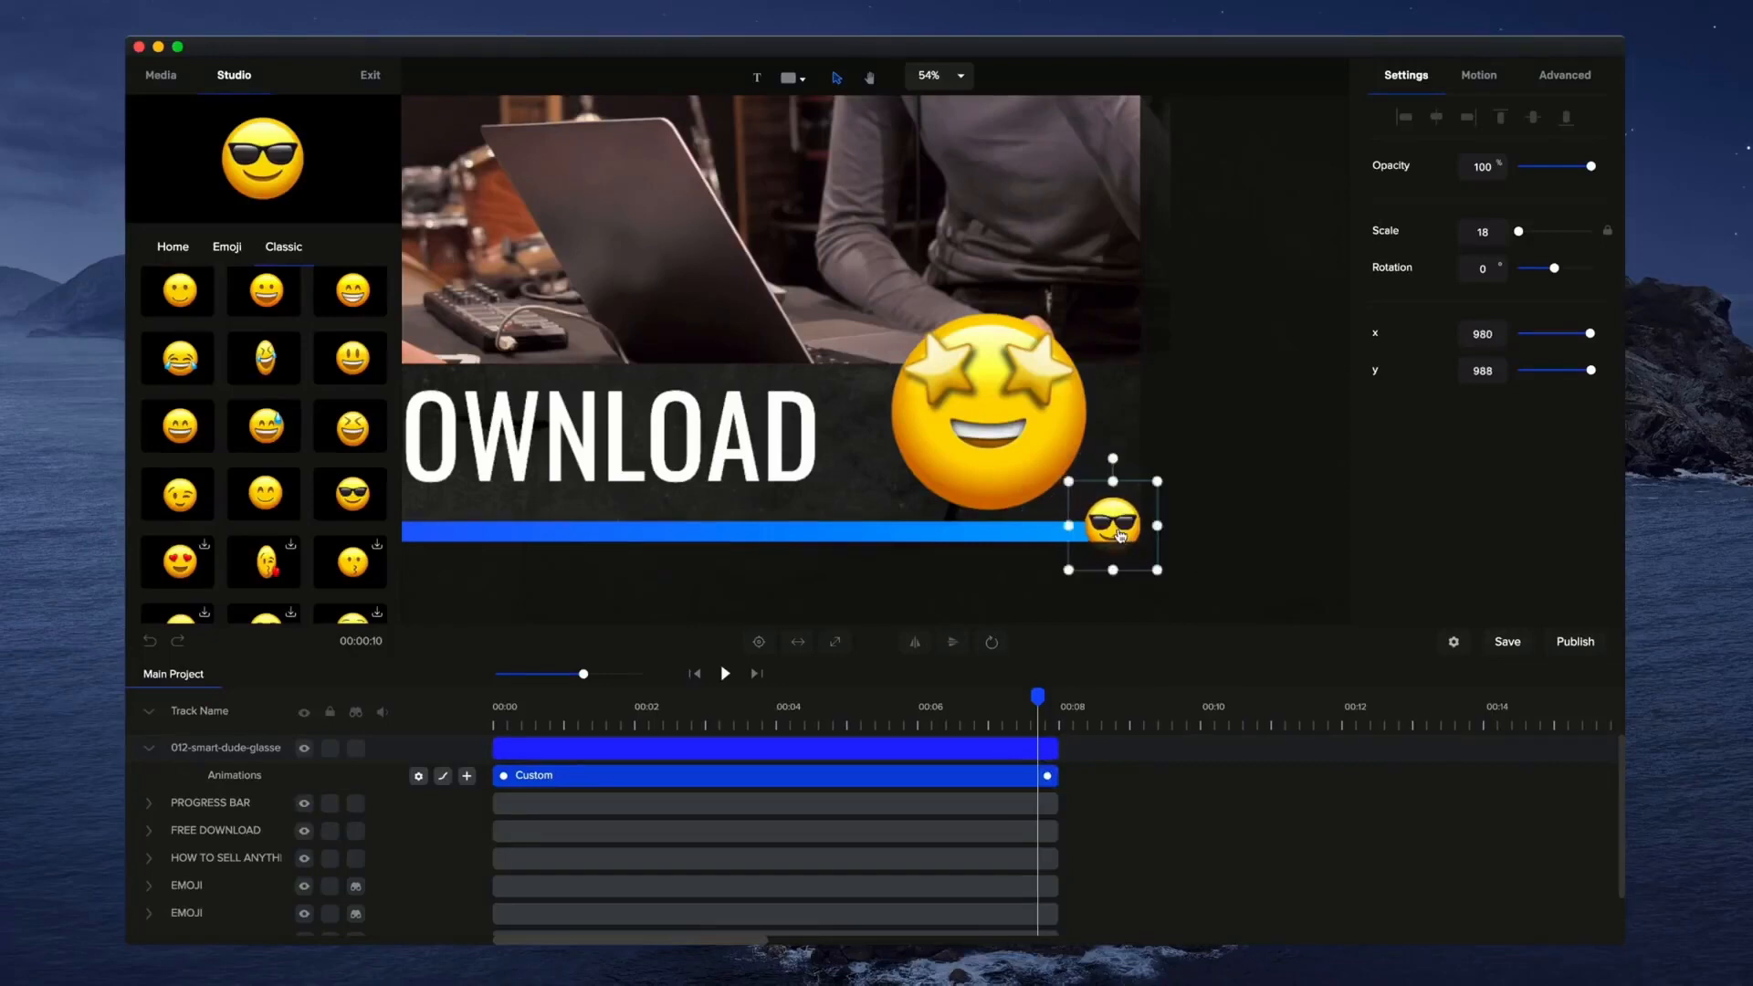
Set the emoji's start position to about x 3, y 985, then play and scrub through the whole animation.
{"action": "left_click", "coordinate": [695, 673]}
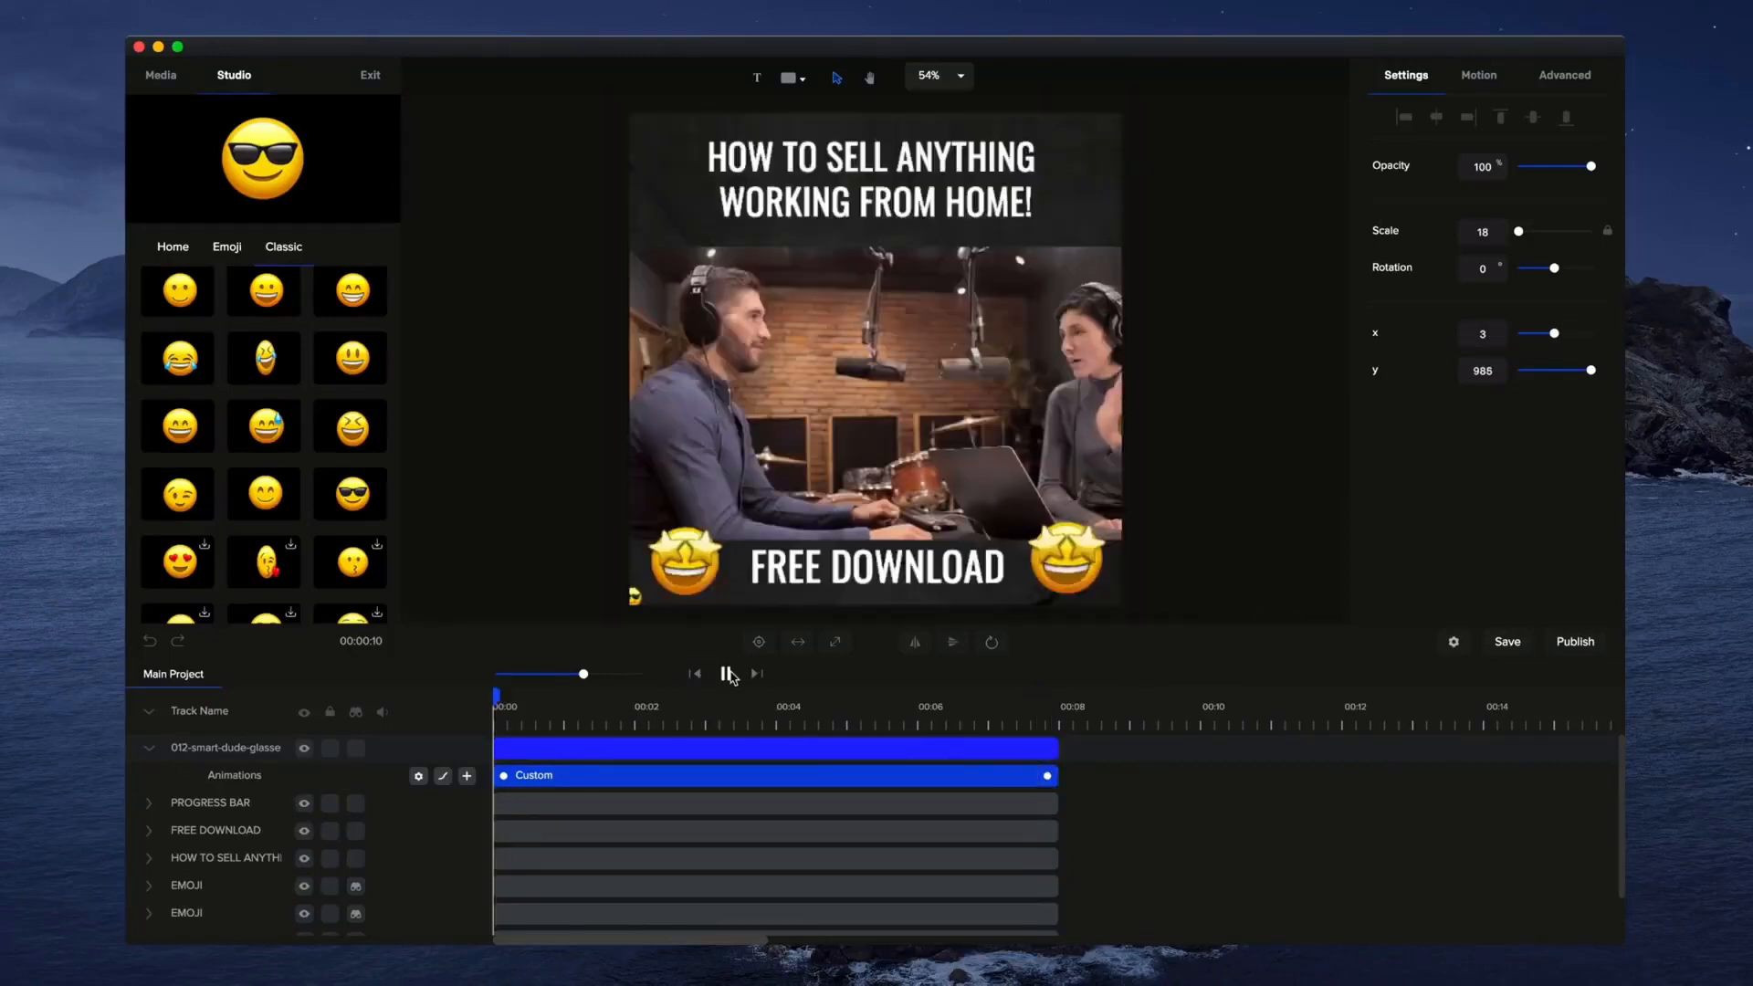
{"action": "left_click", "coordinate": [727, 675]}
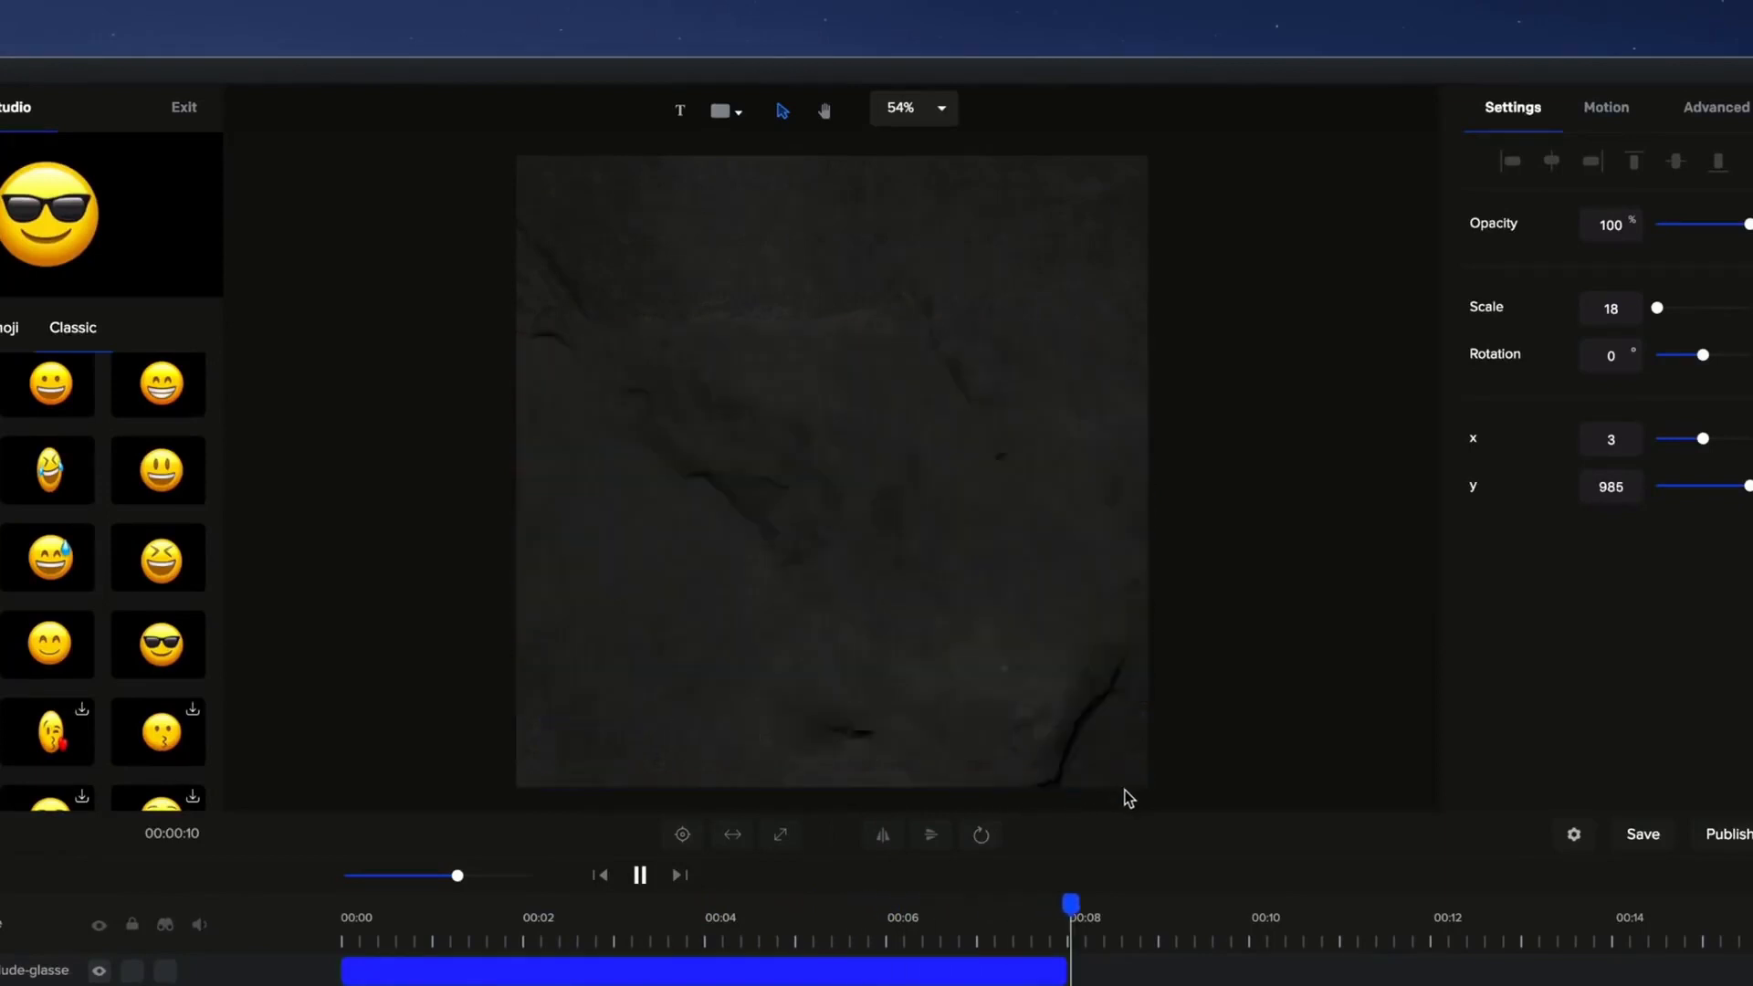
{"action": "left_click_drag", "start_coordinate": [1039, 906], "coordinate": [348, 907]}
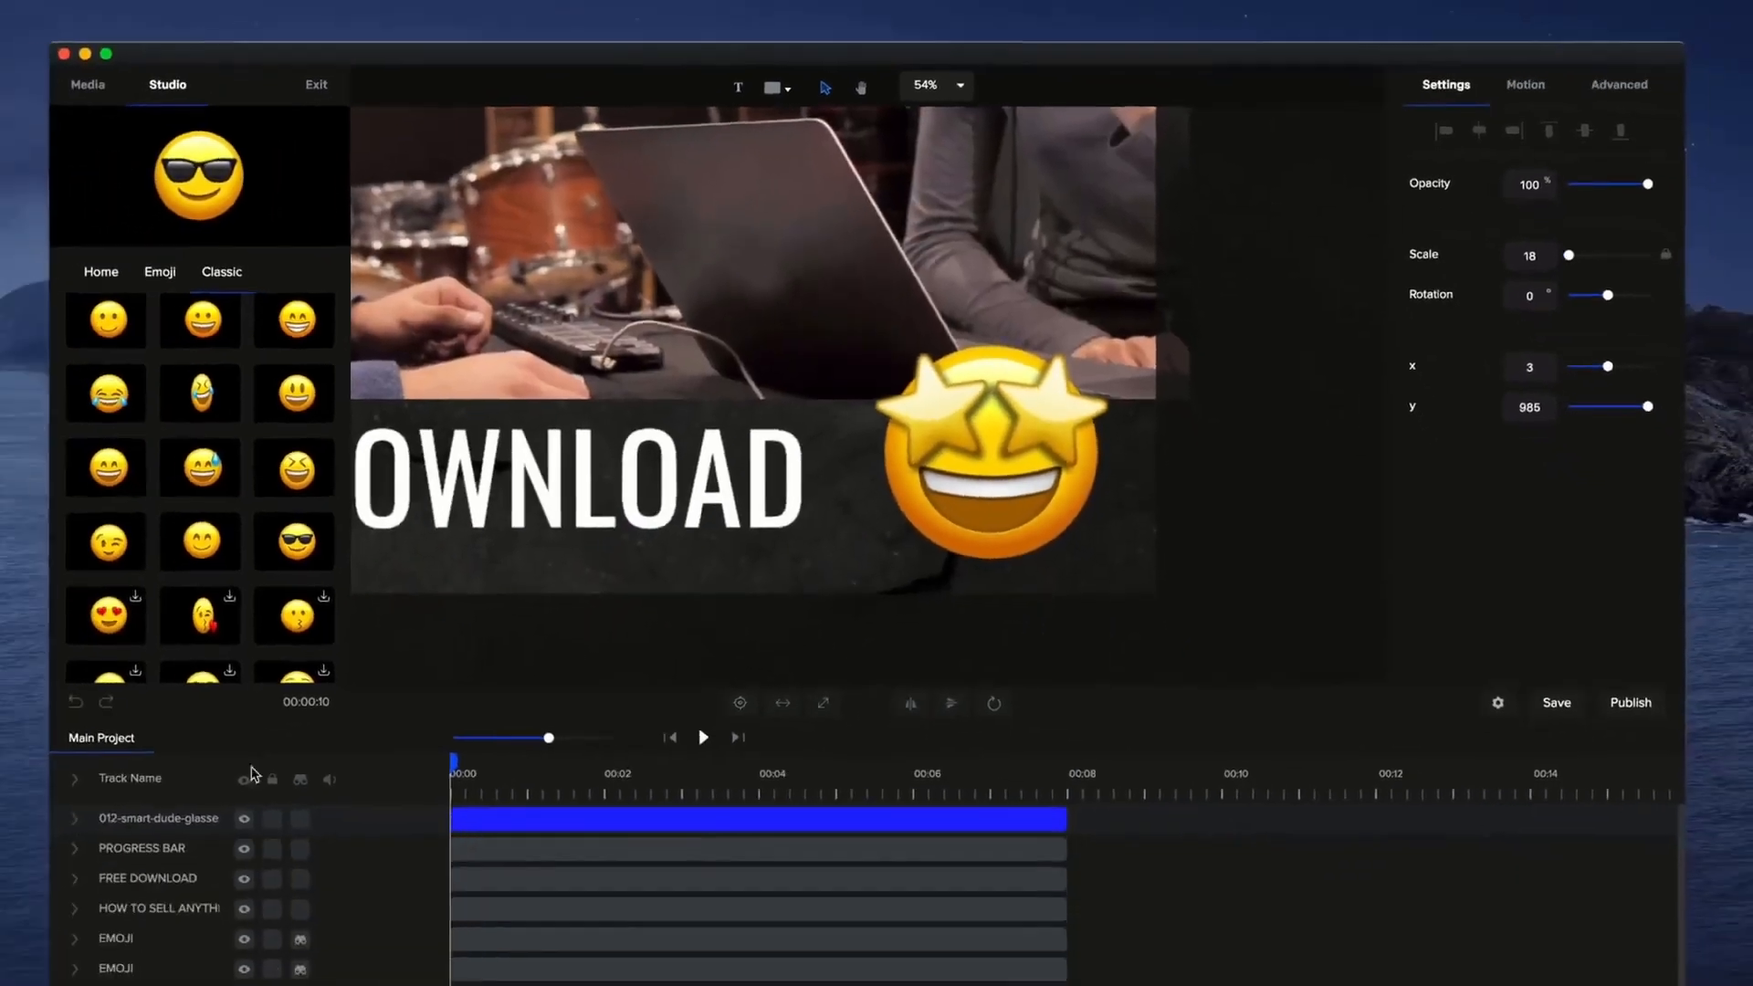
{"action": "scroll", "coordinate": [418, 673], "scroll_direction": "down", "scroll_amount": 5}
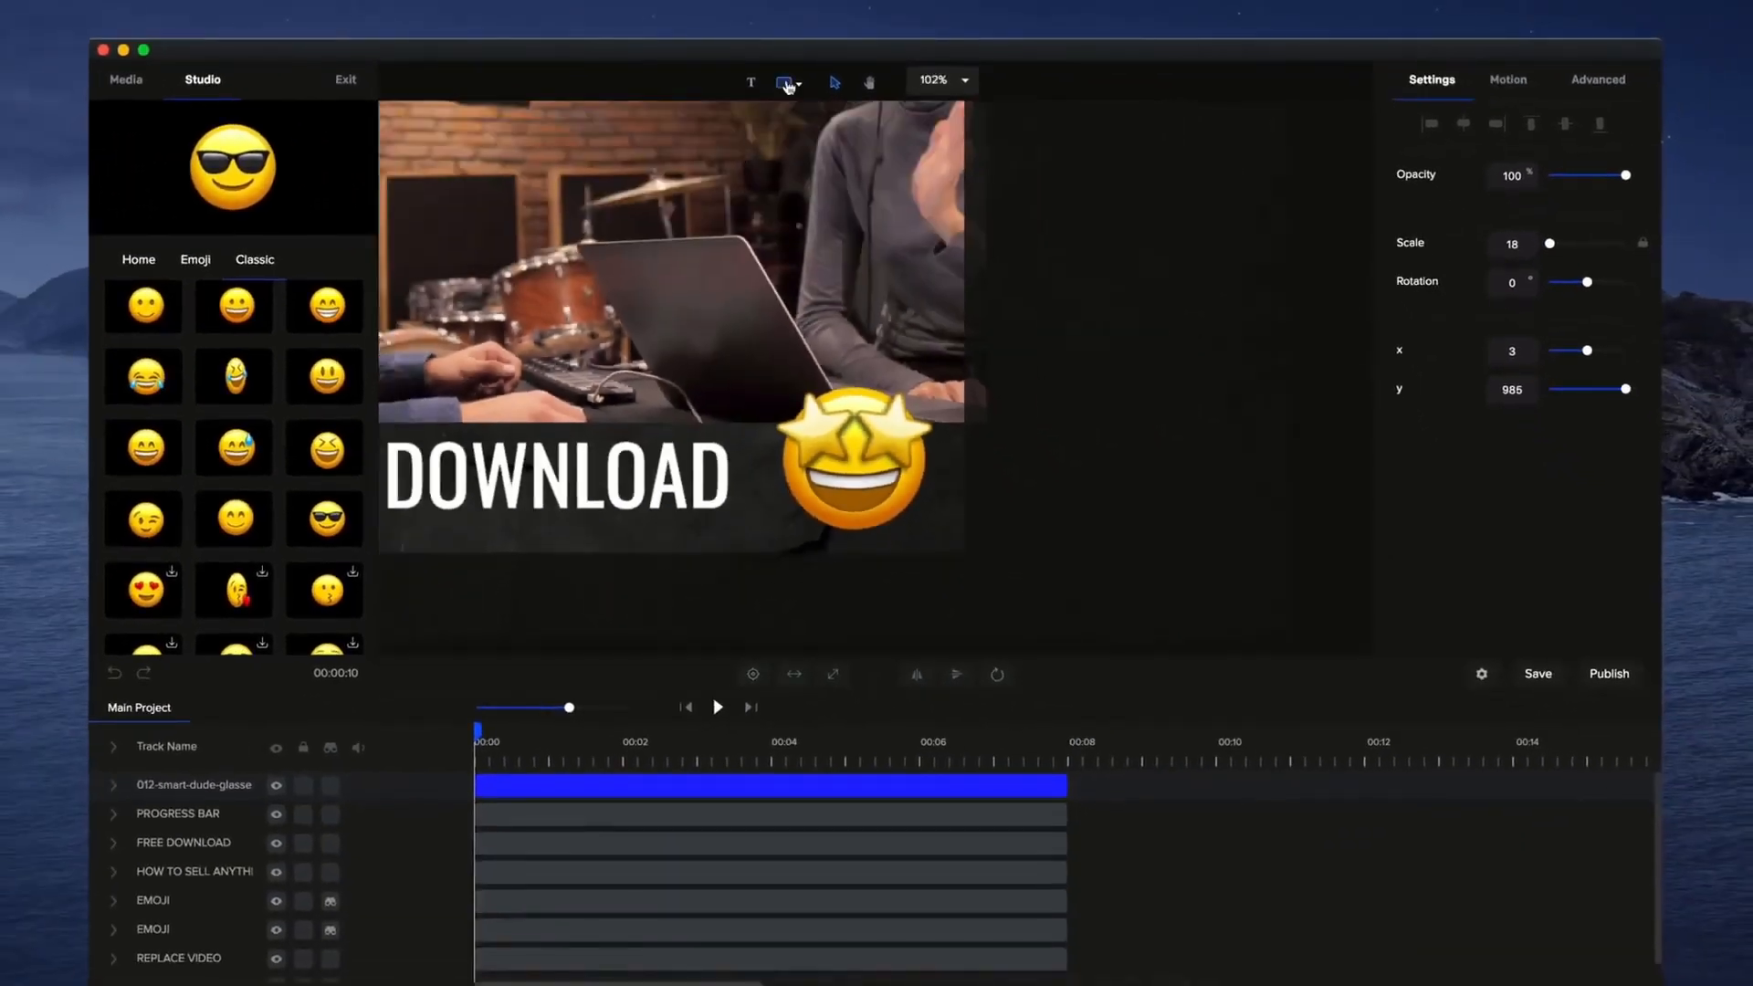
{"action": "left_click", "coordinate": [872, 84]}
{"action": "left_click_drag", "start_coordinate": [680, 279], "coordinate": [856, 474]}
{"action": "scroll", "coordinate": [961, 394], "scroll_direction": "down", "scroll_amount": 1}
{"action": "scroll", "coordinate": [838, 424], "scroll_direction": "down", "scroll_amount": 1}
{"action": "scroll", "coordinate": [875, 446], "scroll_direction": "down", "scroll_amount": 1}
{"action": "scroll", "coordinate": [861, 485], "scroll_direction": "down", "scroll_amount": 1}
{"action": "scroll", "coordinate": [861, 476], "scroll_direction": "down", "scroll_amount": 1}
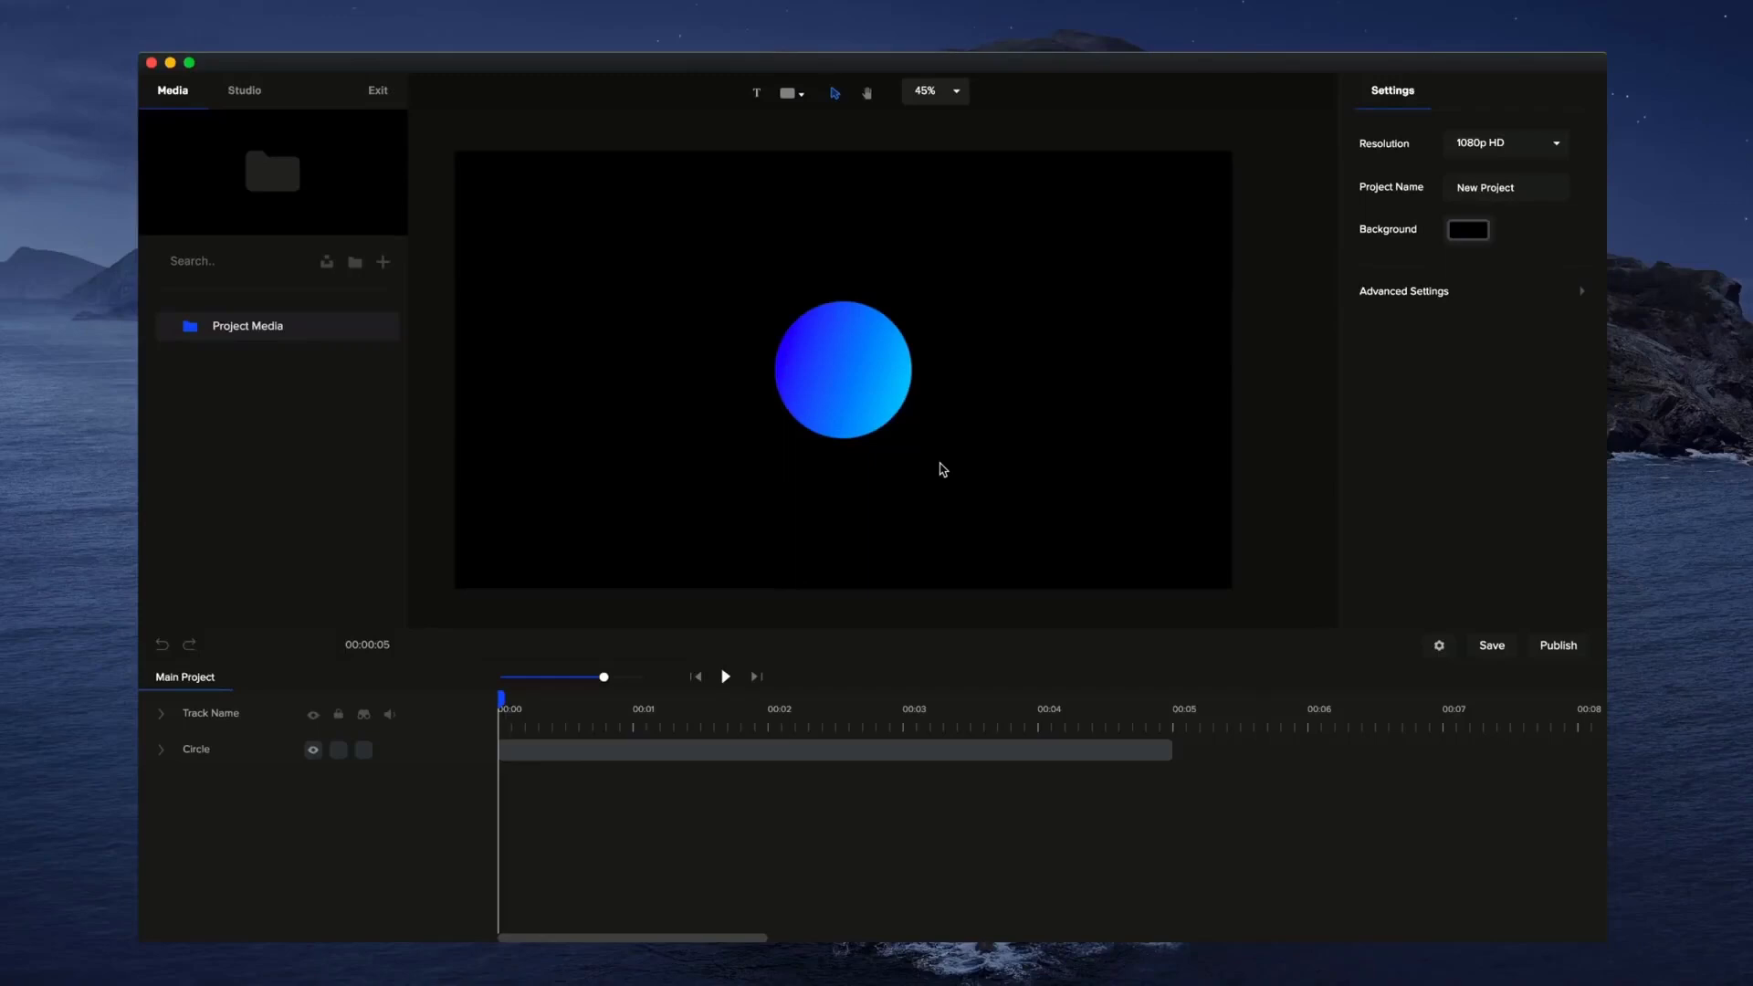
Select the circle in the new project and preview the Slide Right and Slide Left exit motion presets.
{"action": "left_click", "coordinate": [855, 359]}
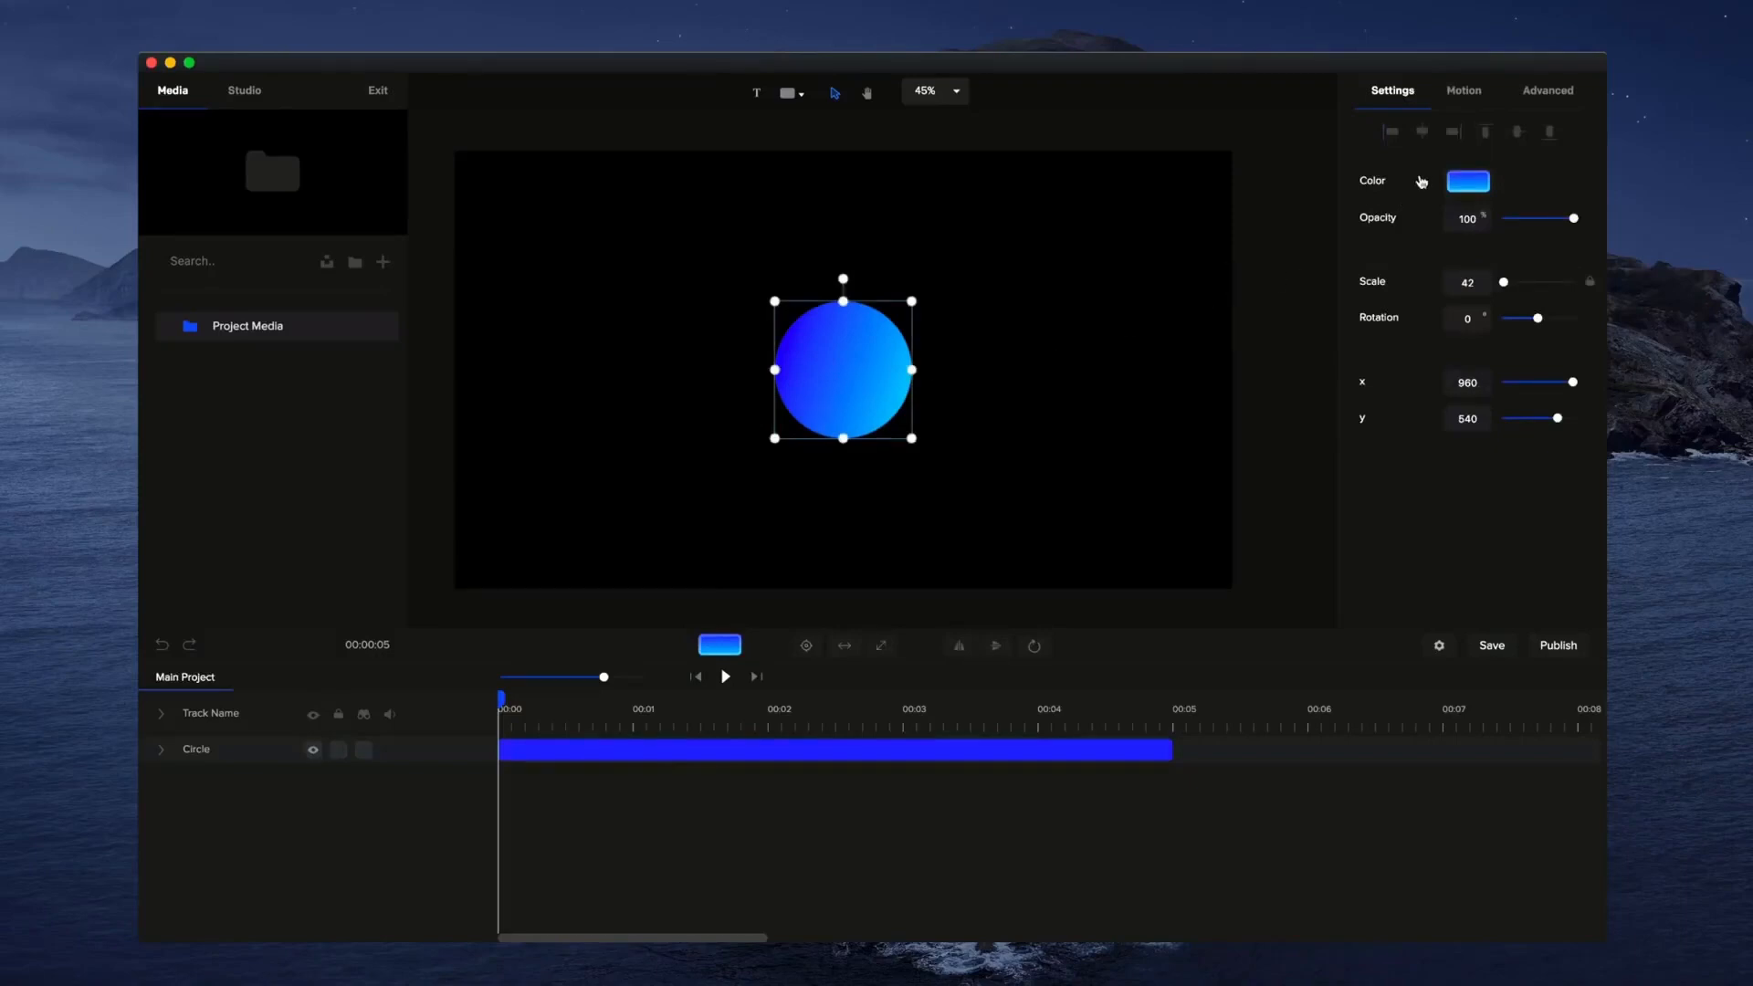
{"action": "left_click", "coordinate": [1466, 92]}
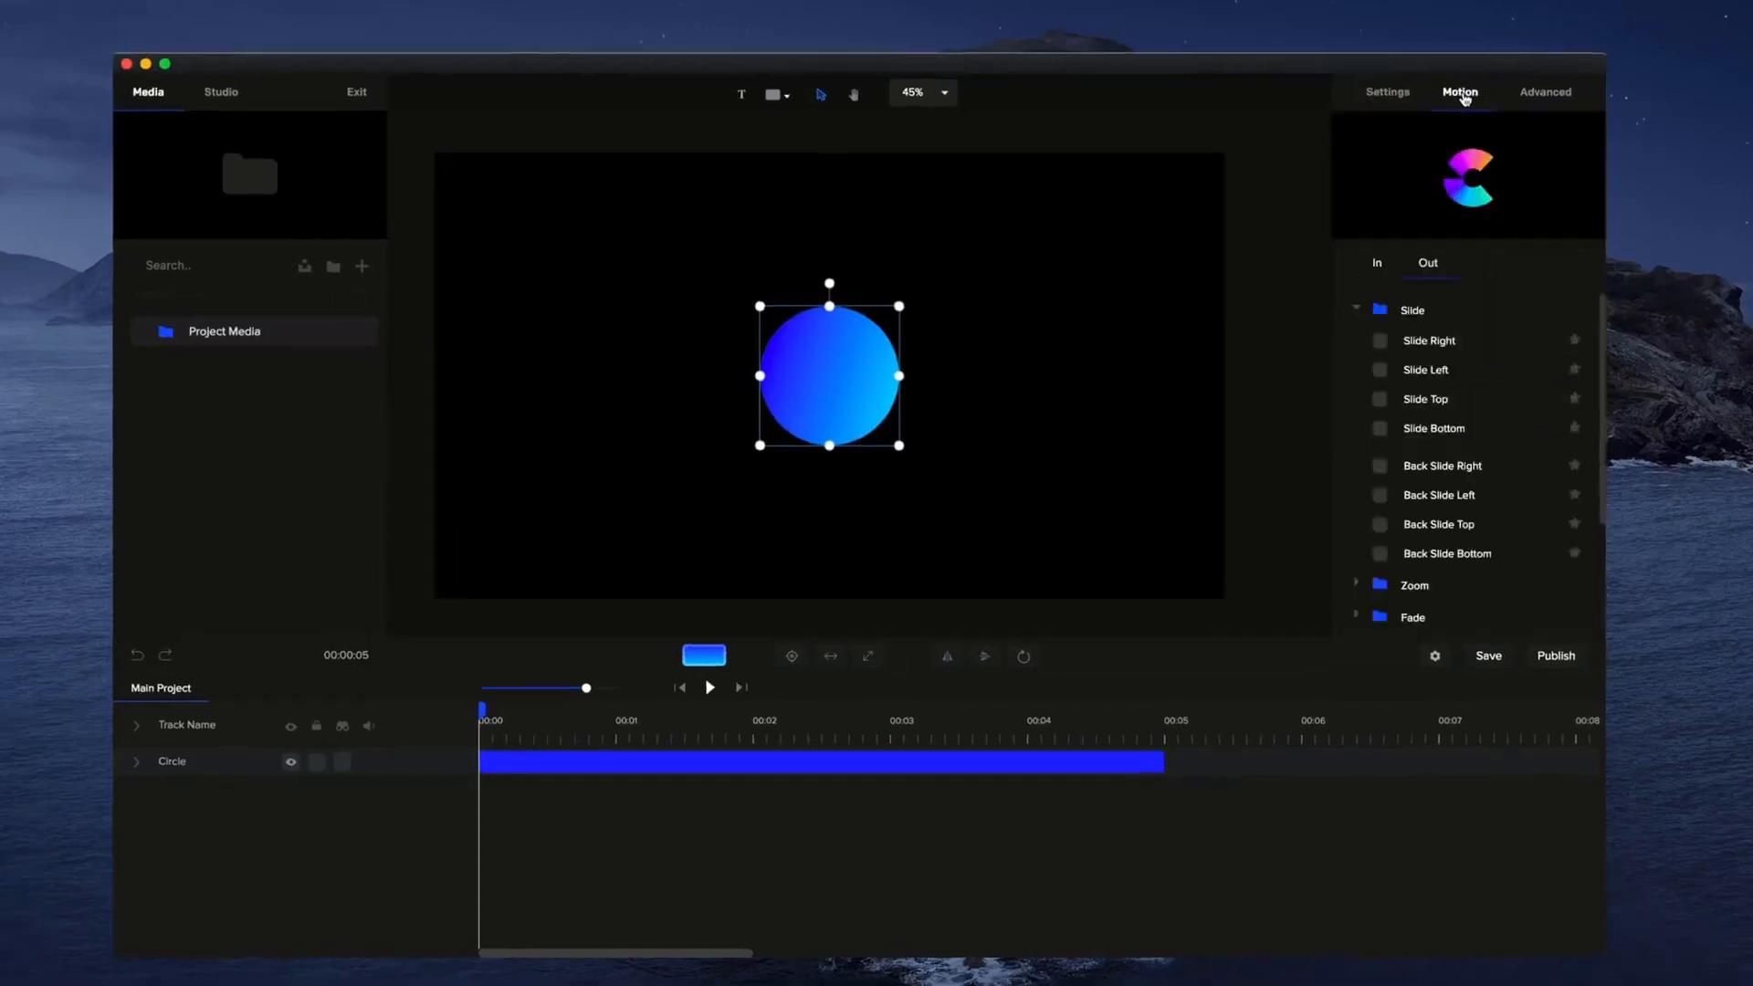
{"action": "left_click", "coordinate": [1438, 334]}
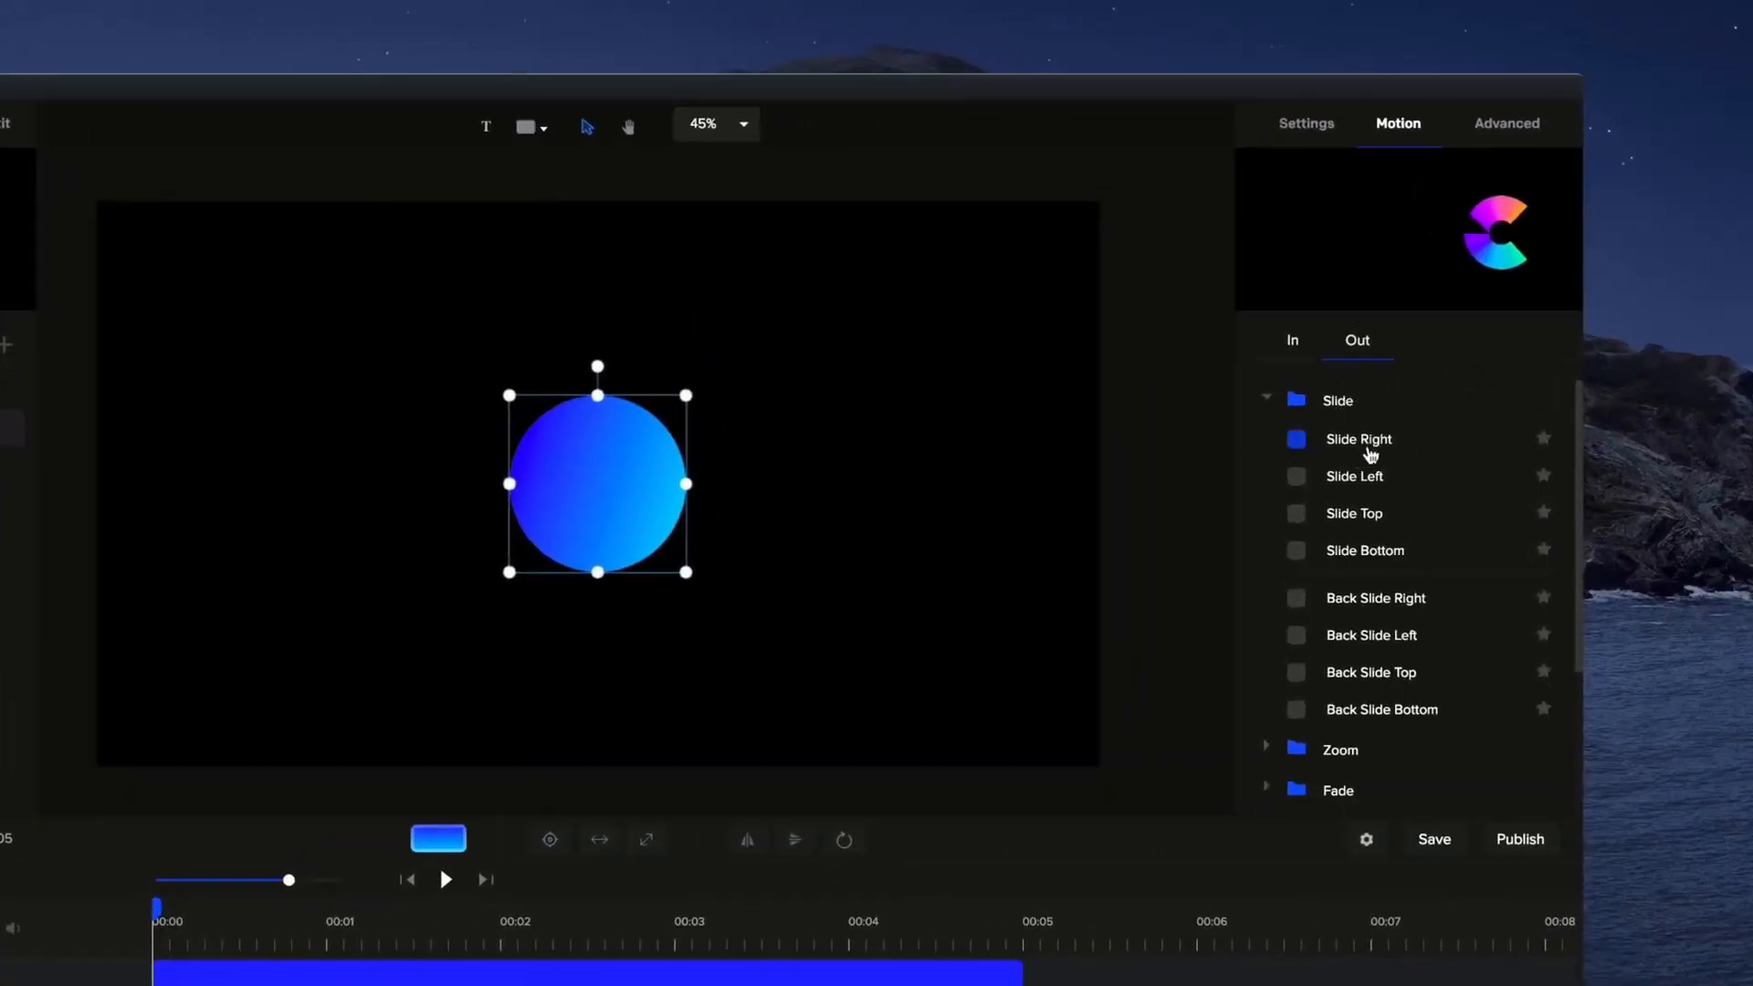
{"action": "left_click", "coordinate": [1344, 475]}
Preview the Slide and Back Slide entrance motion presets for the circle.
{"action": "left_click", "coordinate": [1295, 343]}
{"action": "left_click", "coordinate": [1366, 448]}
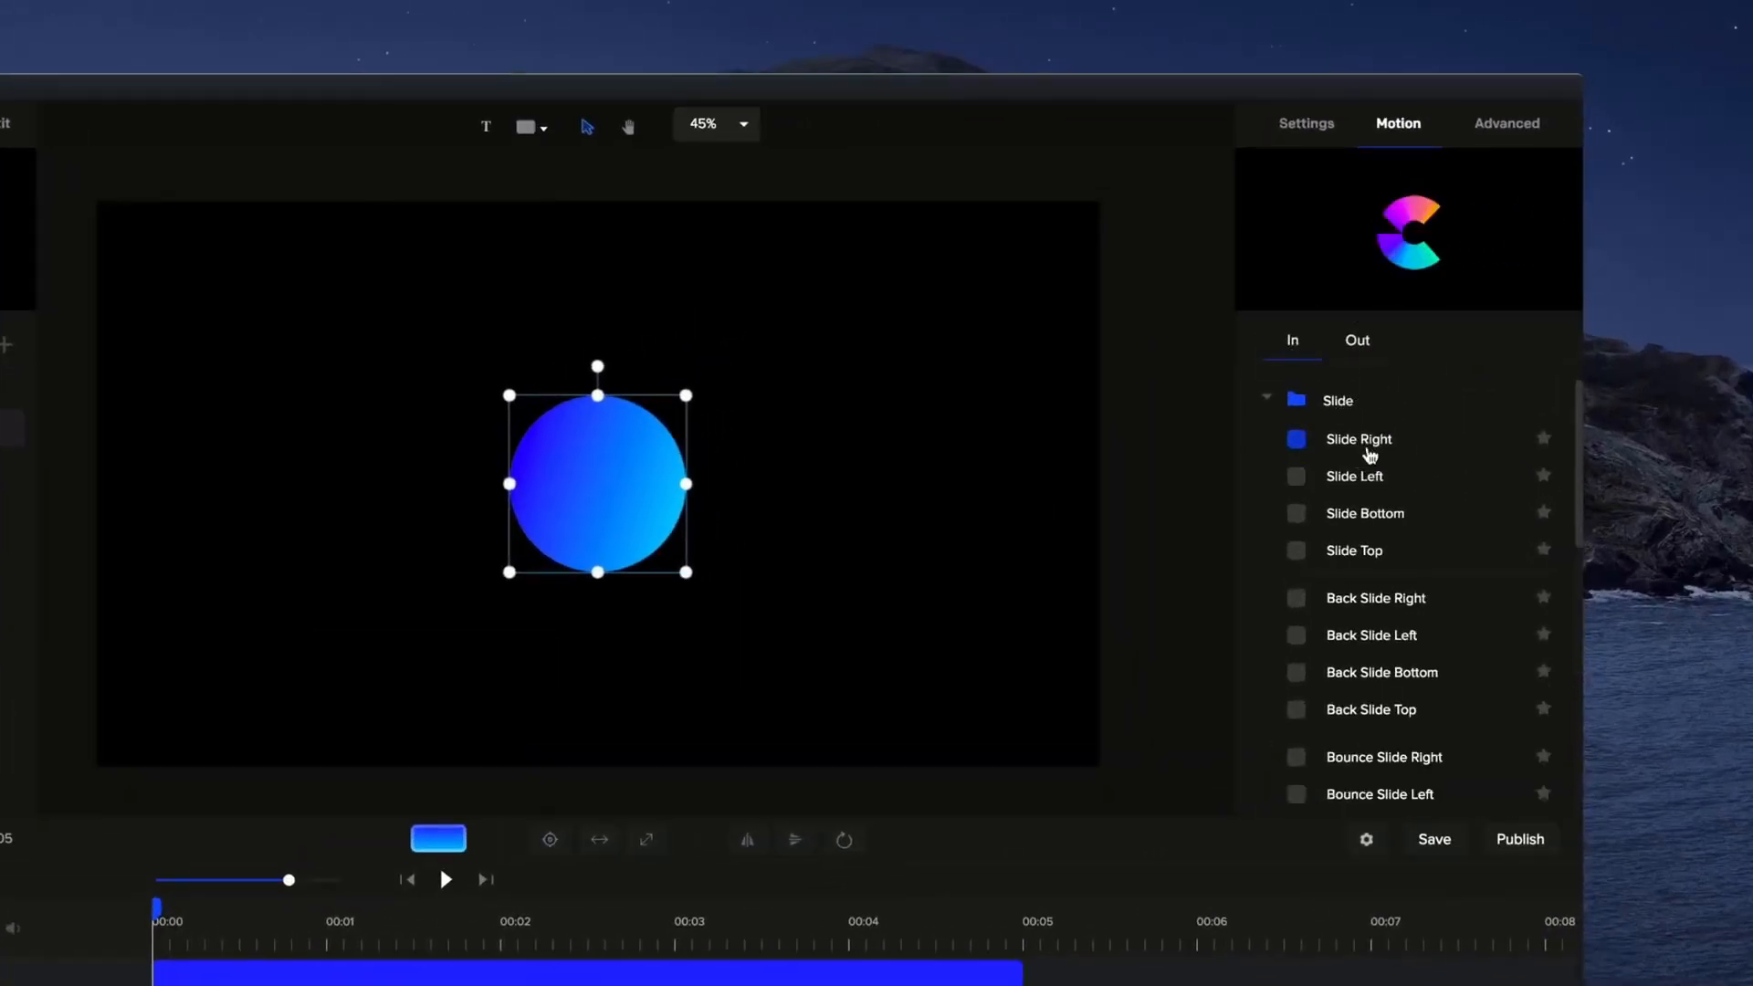
{"action": "left_click", "coordinate": [1363, 598]}
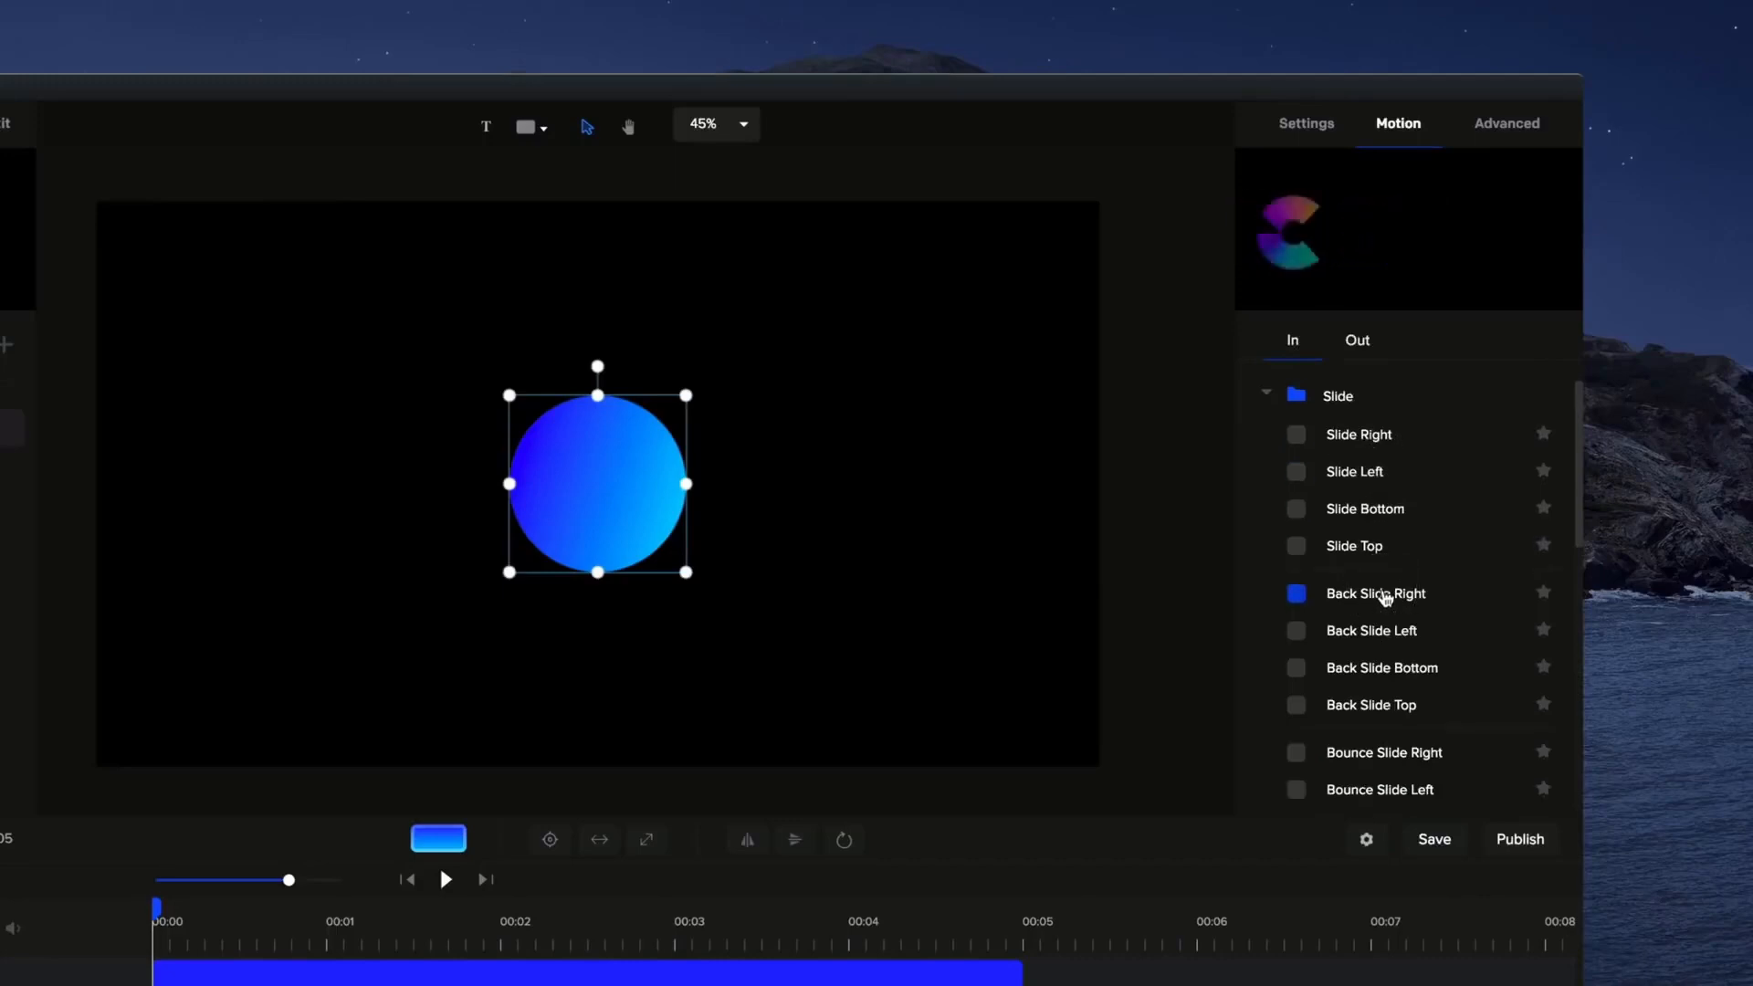
{"action": "scroll", "coordinate": [1387, 612], "scroll_direction": "down", "scroll_amount": 1}
{"action": "left_click", "coordinate": [1387, 610]}
{"action": "scroll", "coordinate": [1387, 609], "scroll_direction": "down", "scroll_amount": 1}
{"action": "left_click", "coordinate": [1384, 608]}
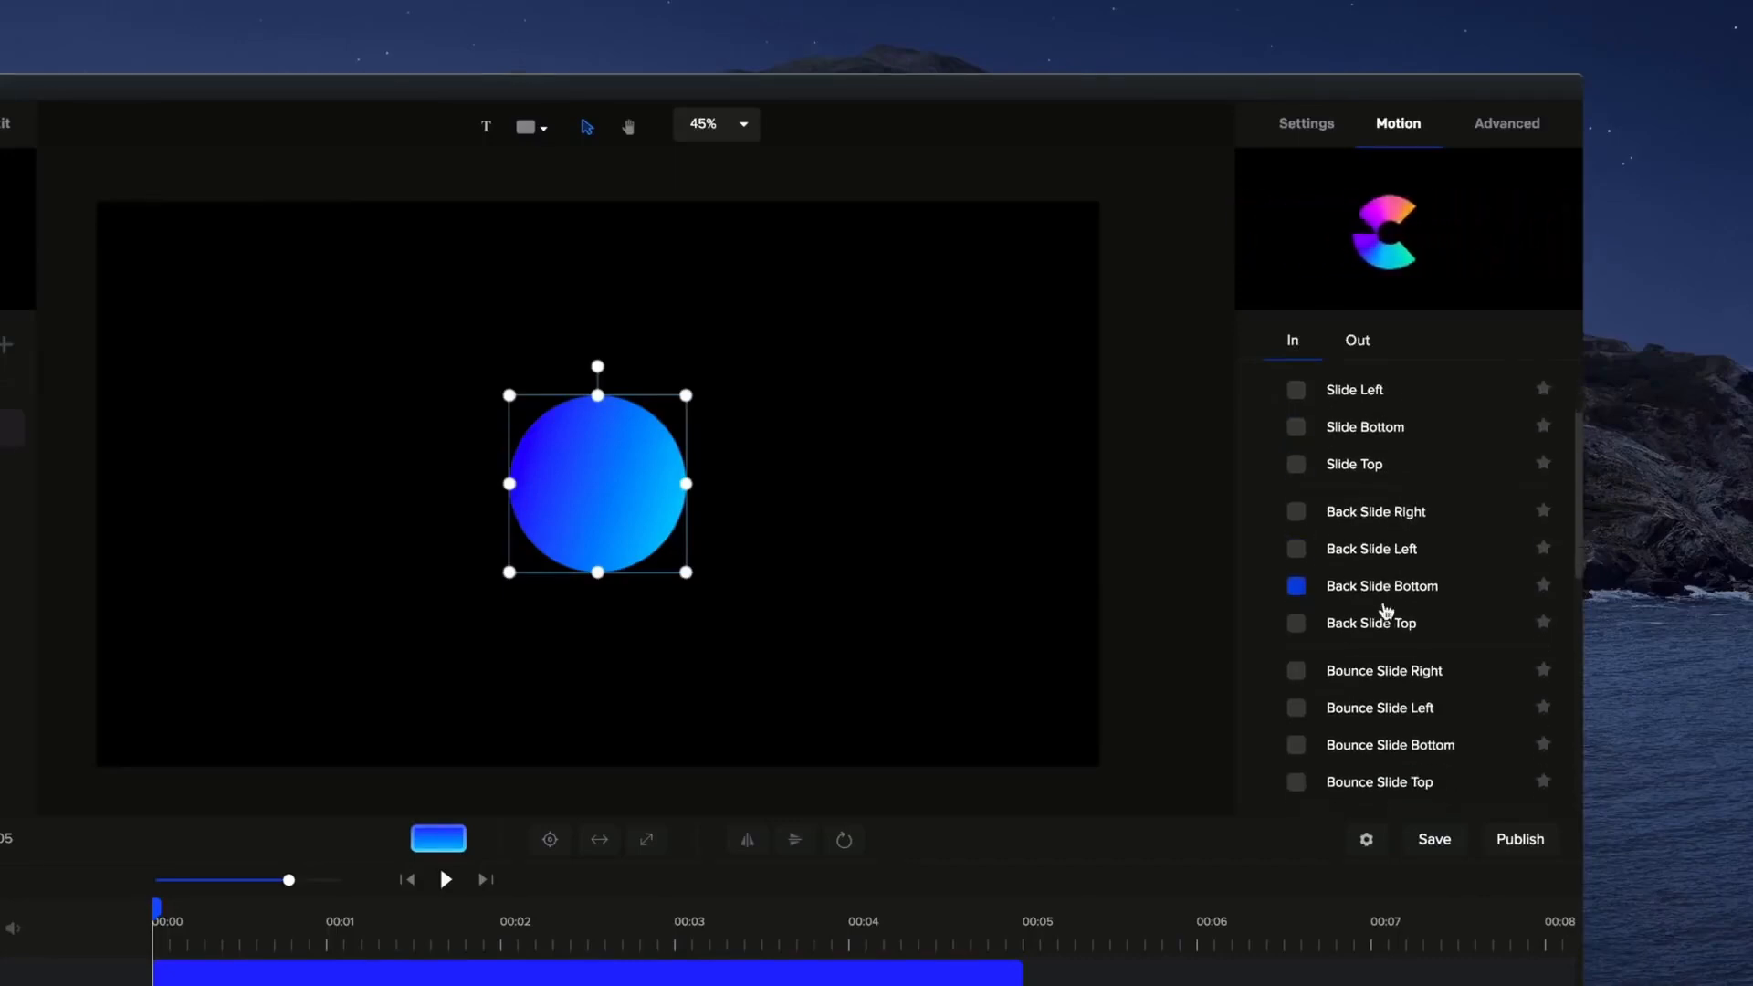
{"action": "scroll", "coordinate": [1383, 610], "scroll_direction": "down", "scroll_amount": 1}
{"action": "left_click", "coordinate": [1383, 612]}
Preview the Bounce Slide entrance motion presets for the circle.
{"action": "left_click", "coordinate": [1391, 645]}
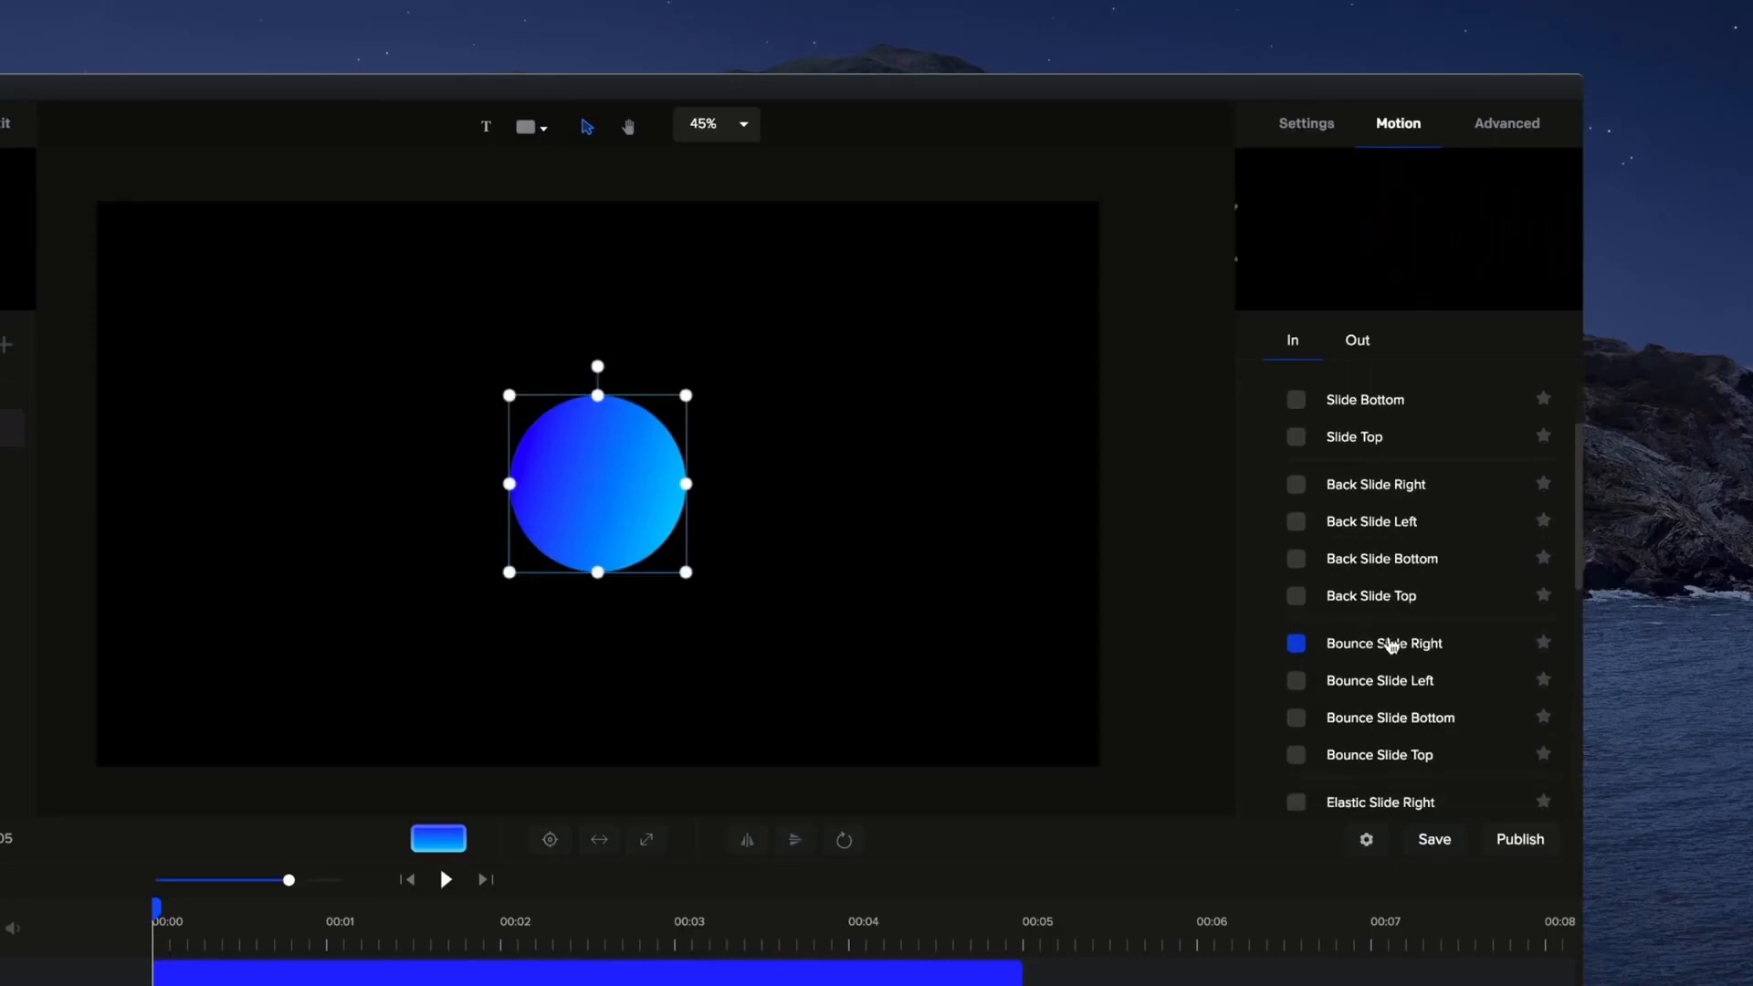
{"action": "scroll", "coordinate": [1390, 643], "scroll_direction": "down", "scroll_amount": 1}
{"action": "scroll", "coordinate": [1393, 648], "scroll_direction": "down", "scroll_amount": 1}
{"action": "left_click", "coordinate": [1393, 653]}
{"action": "left_click", "coordinate": [1383, 740]}
{"action": "left_click", "coordinate": [1406, 655]}
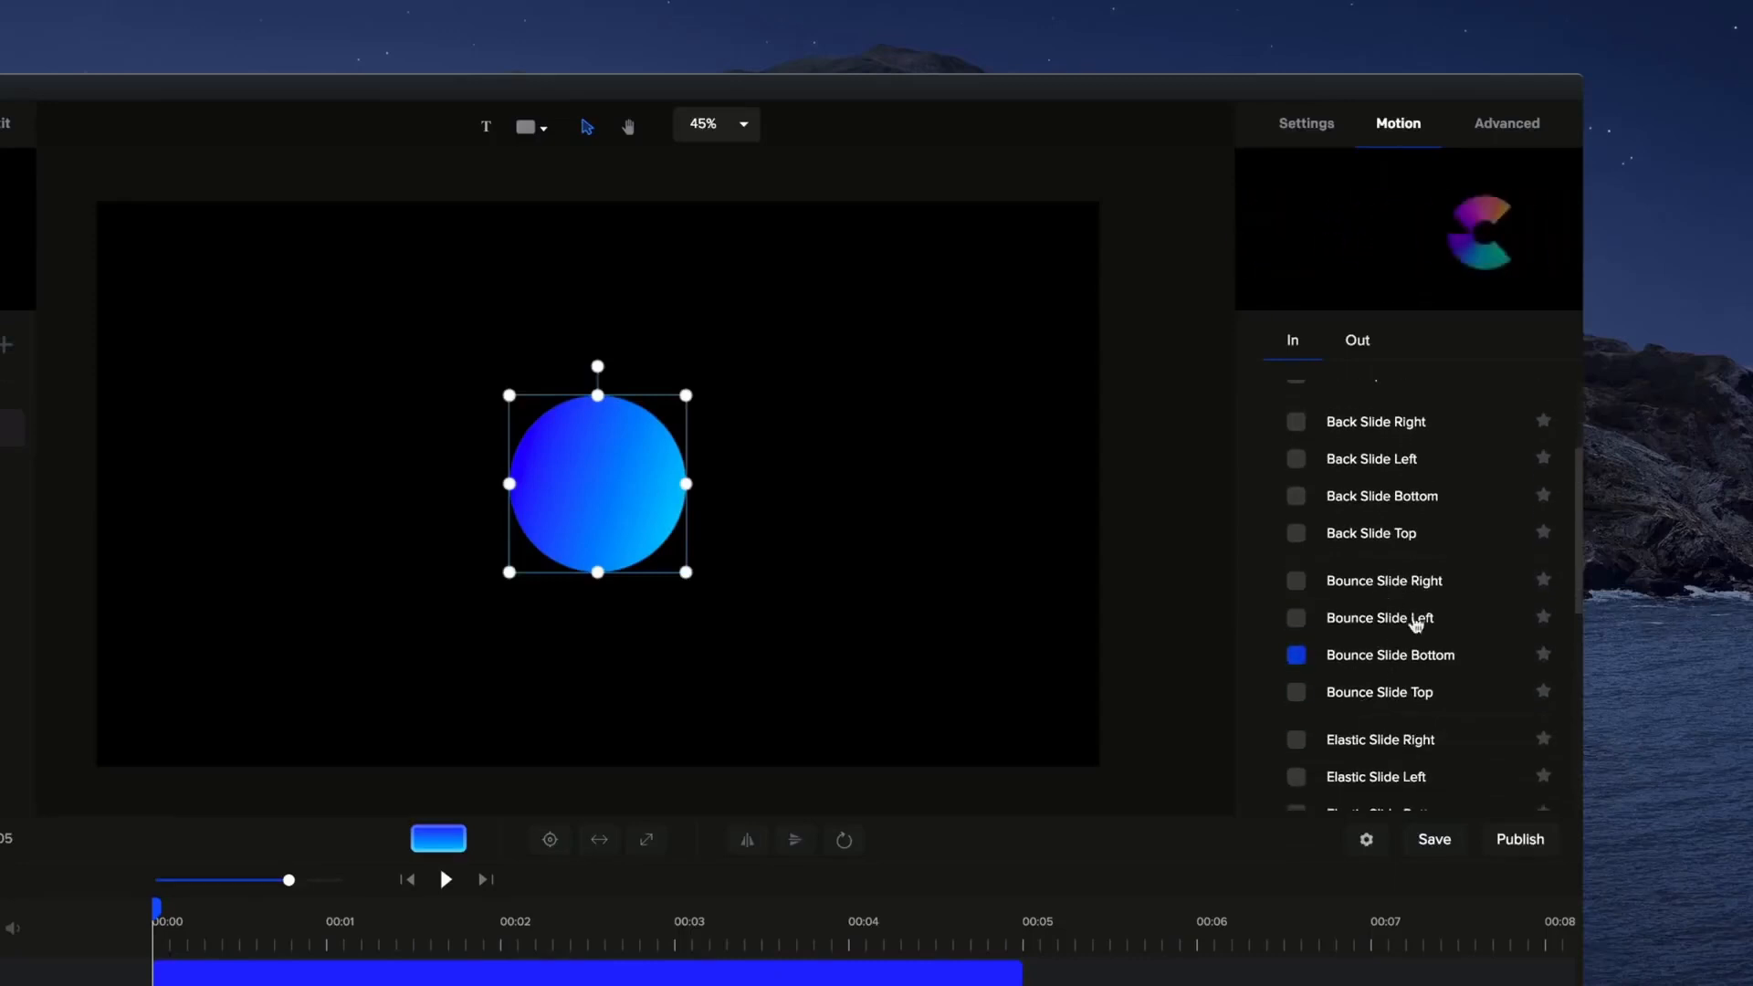
Preview more Bounce Slide and the Elastic Slide entrance motion presets for the circle.
{"action": "left_click", "coordinate": [1420, 618]}
{"action": "scroll", "coordinate": [1423, 607], "scroll_direction": "down", "scroll_amount": 1}
{"action": "left_click", "coordinate": [1420, 649]}
{"action": "scroll", "coordinate": [1420, 646], "scroll_direction": "down", "scroll_amount": 1}
{"action": "left_click", "coordinate": [1359, 741]}
{"action": "scroll", "coordinate": [1362, 680], "scroll_direction": "down", "scroll_amount": 1}
{"action": "left_click", "coordinate": [1366, 644]}
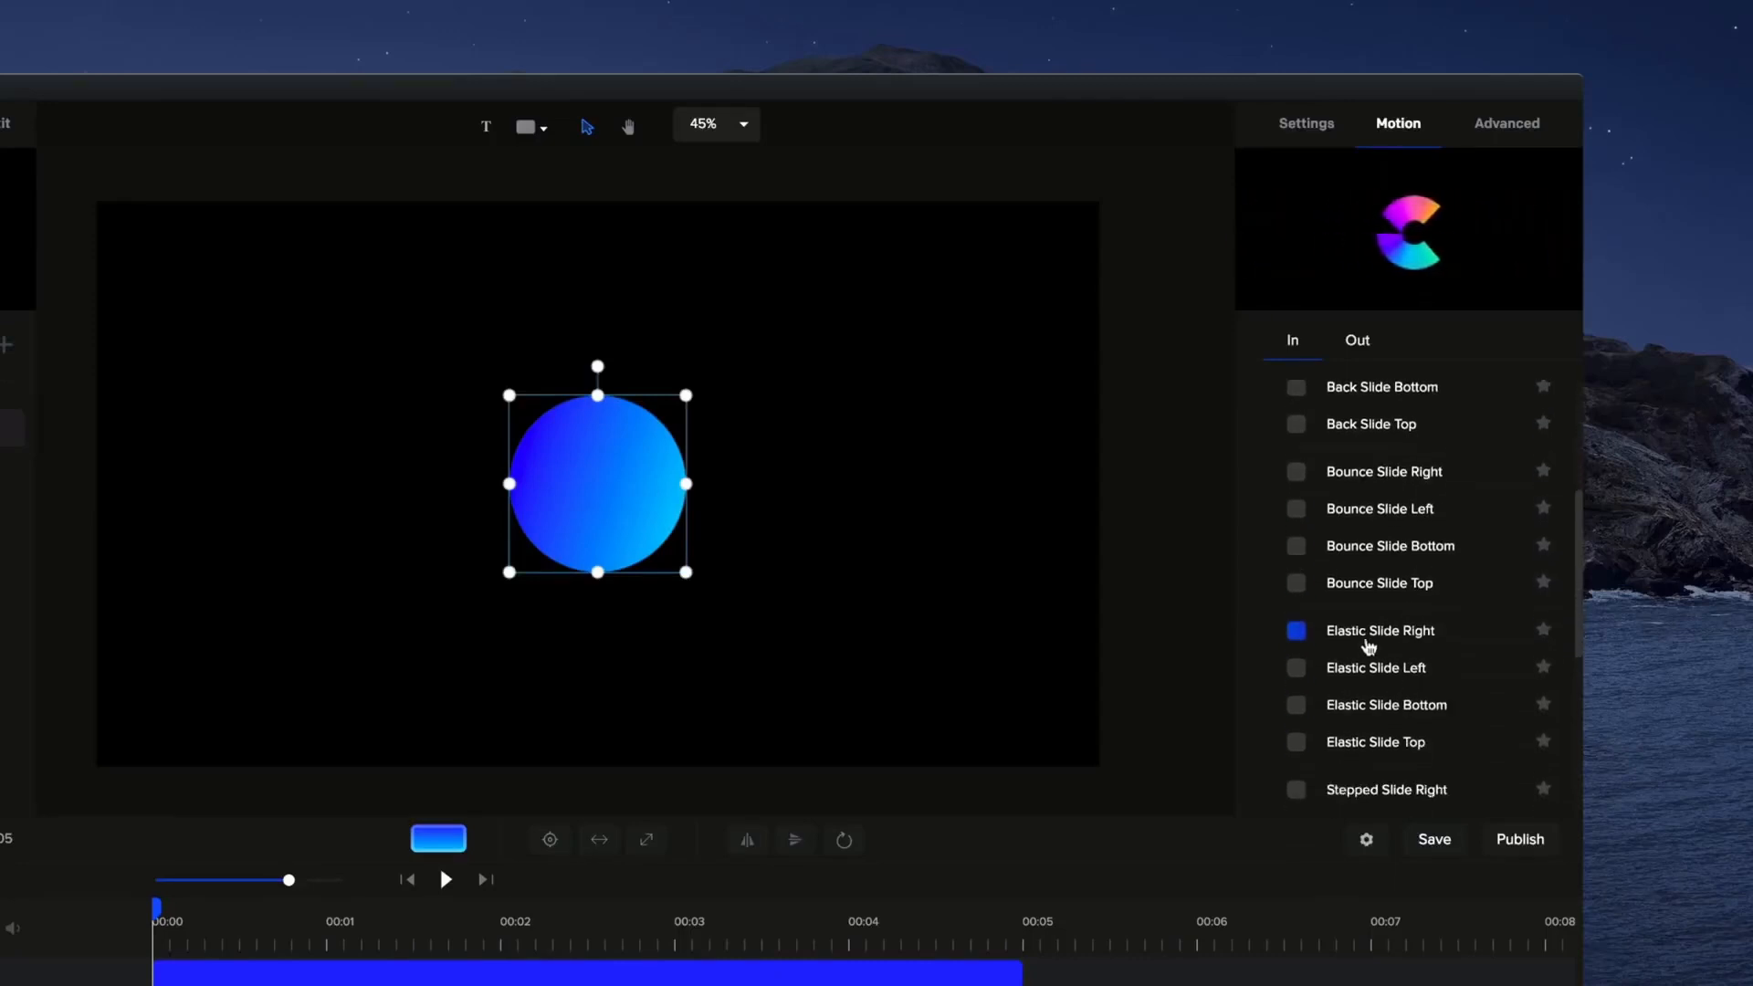
Switch from the Slide to the Zoom entrance presets and preview the Bounce Scale and Elastic Scale Up motions.
{"action": "scroll", "coordinate": [1390, 608], "scroll_direction": "up", "scroll_amount": 7}
{"action": "left_click", "coordinate": [1390, 600]}
{"action": "left_click", "coordinate": [1278, 404]}
{"action": "left_click", "coordinate": [1268, 442]}
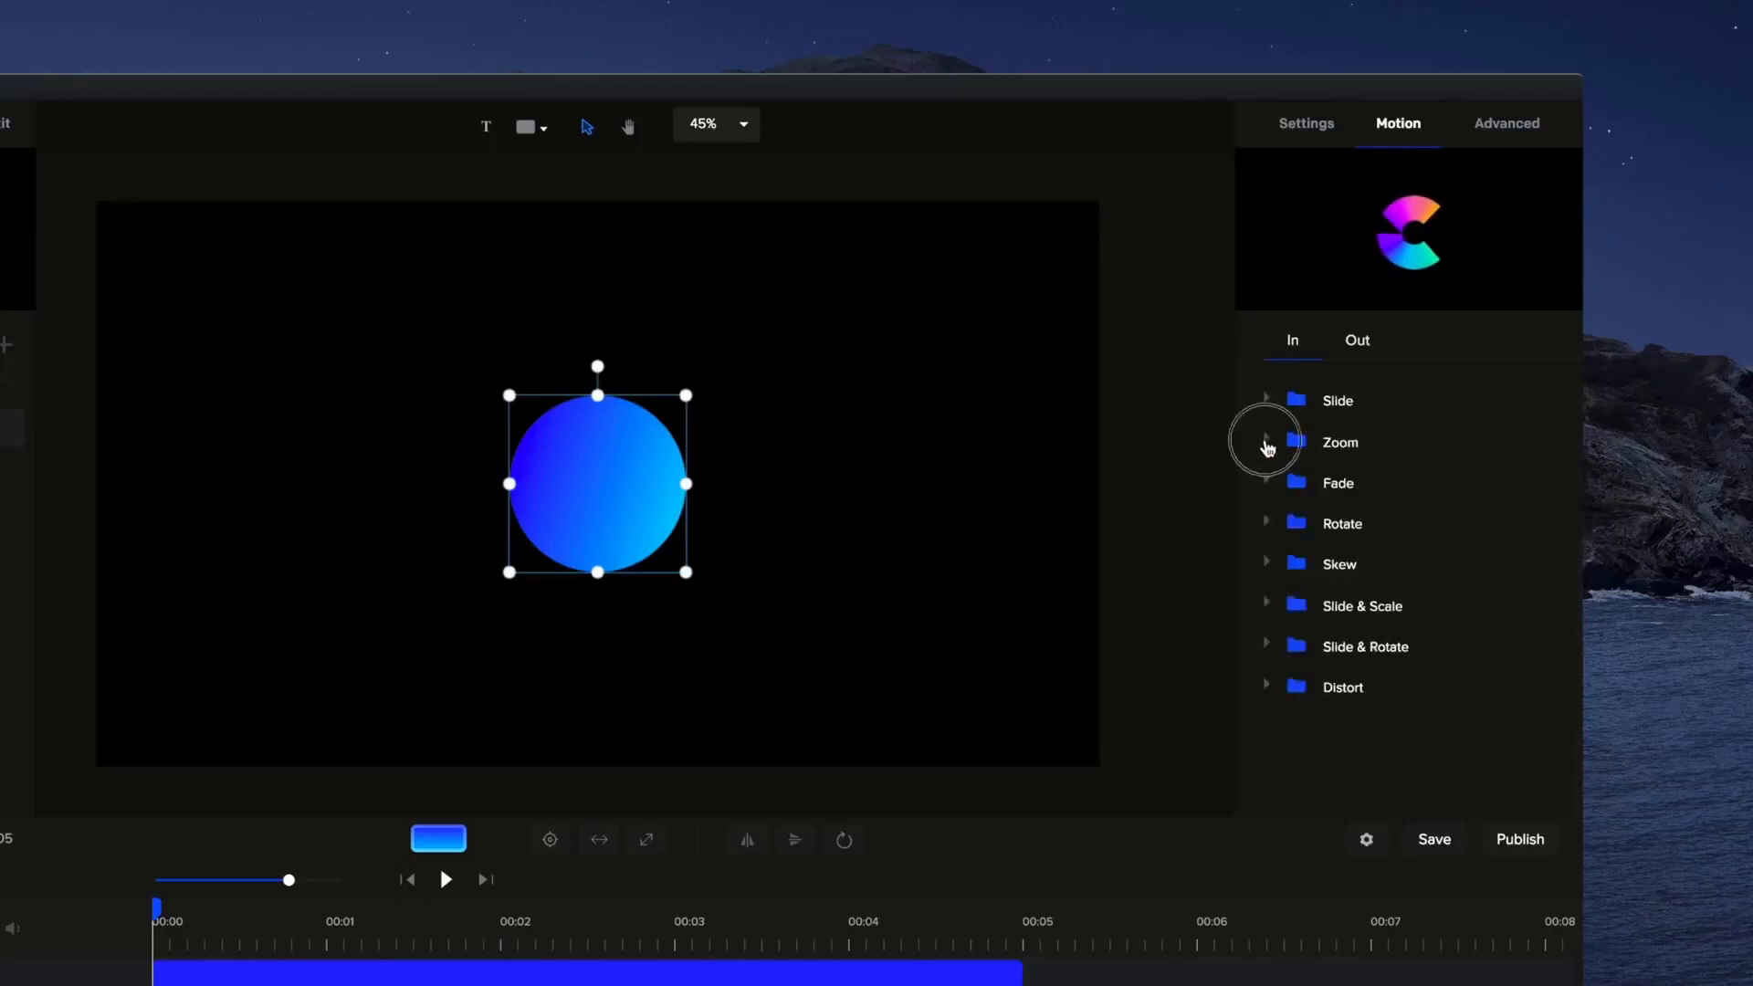
{"action": "left_click", "coordinate": [1416, 560]}
{"action": "scroll", "coordinate": [1416, 559], "scroll_direction": "down", "scroll_amount": 1}
{"action": "left_click", "coordinate": [1413, 585]}
{"action": "left_click", "coordinate": [1397, 539]}
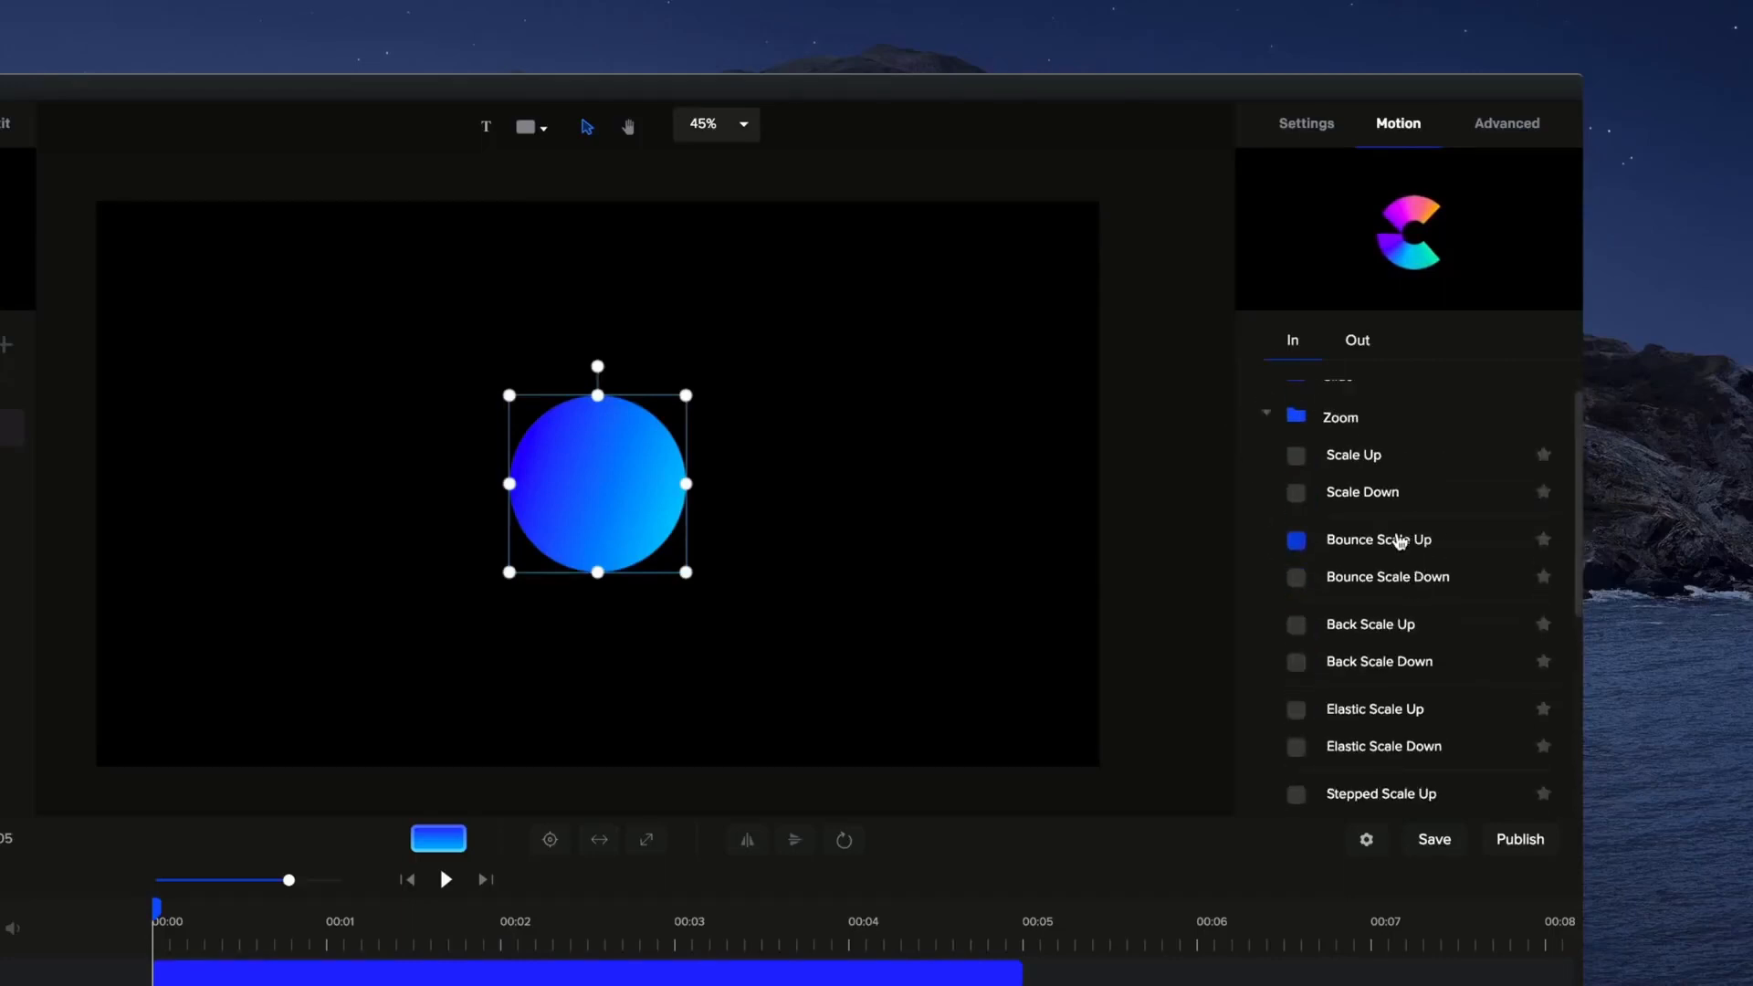
{"action": "left_click", "coordinate": [1401, 581]}
{"action": "left_click", "coordinate": [1401, 707]}
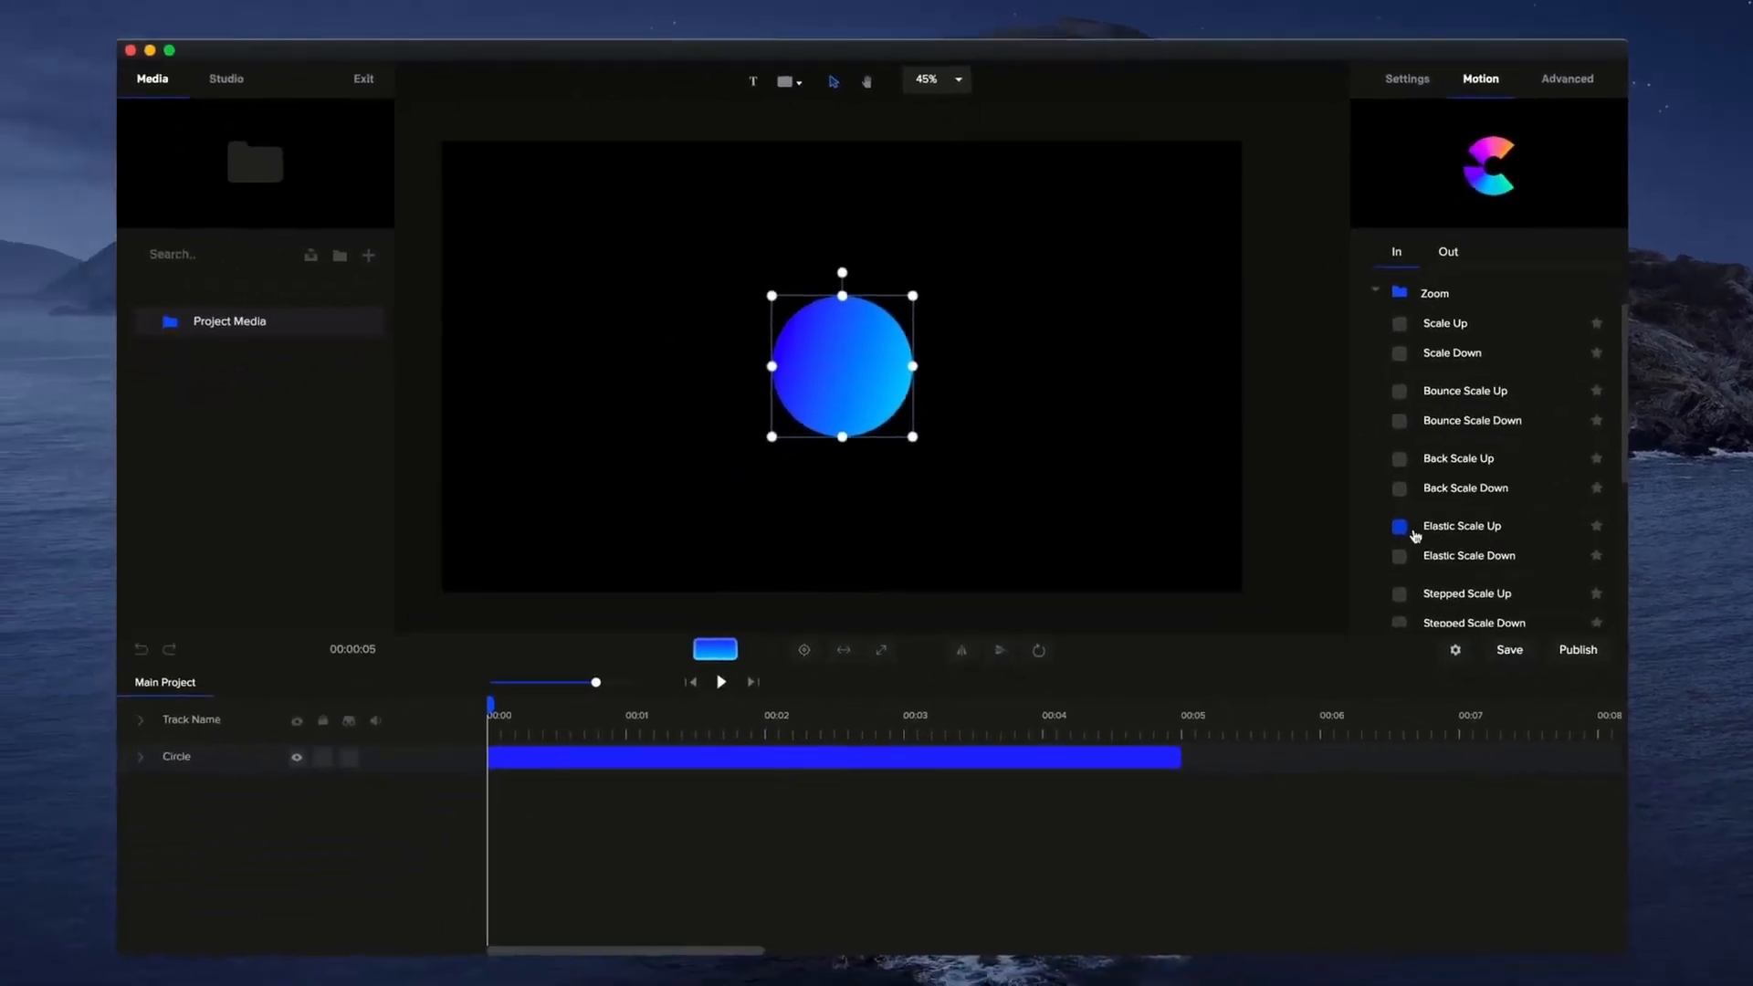
Apply the Elastic Scale Up entrance preset to the circle, play it twice and return the playhead to the start.
{"action": "left_click", "coordinate": [1394, 535]}
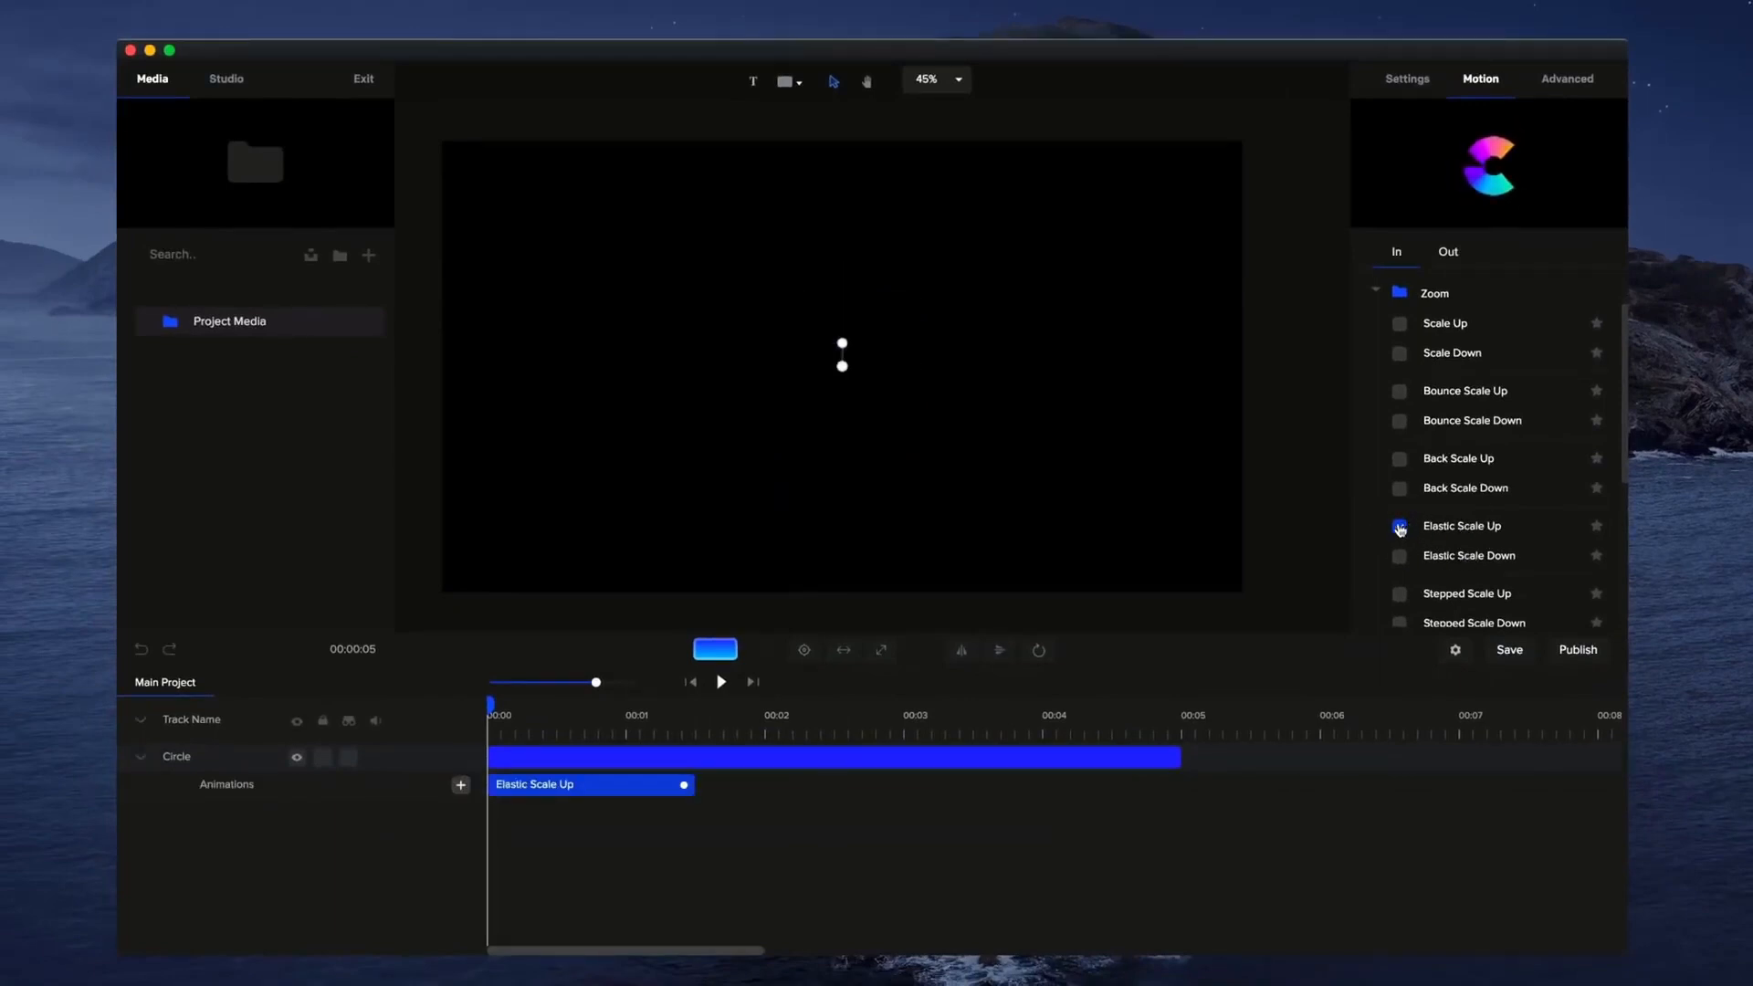
{"action": "left_click", "coordinate": [722, 682]}
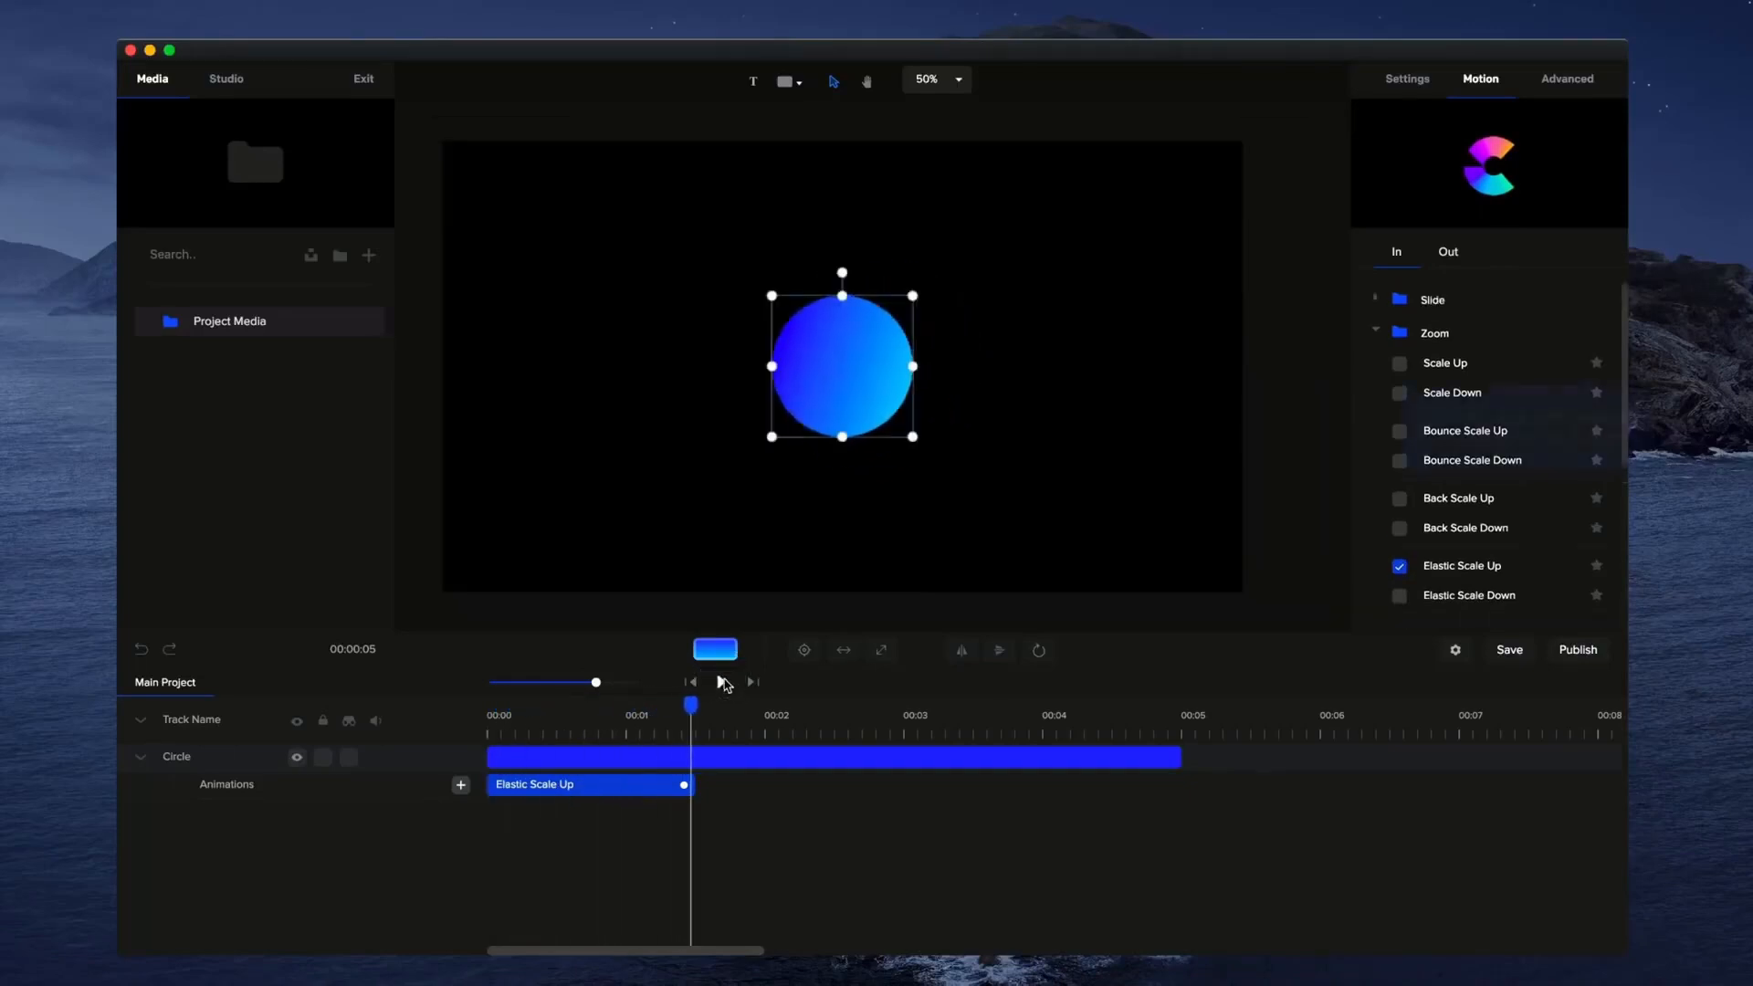
{"action": "left_click", "coordinate": [691, 682]}
{"action": "left_click", "coordinate": [721, 682]}
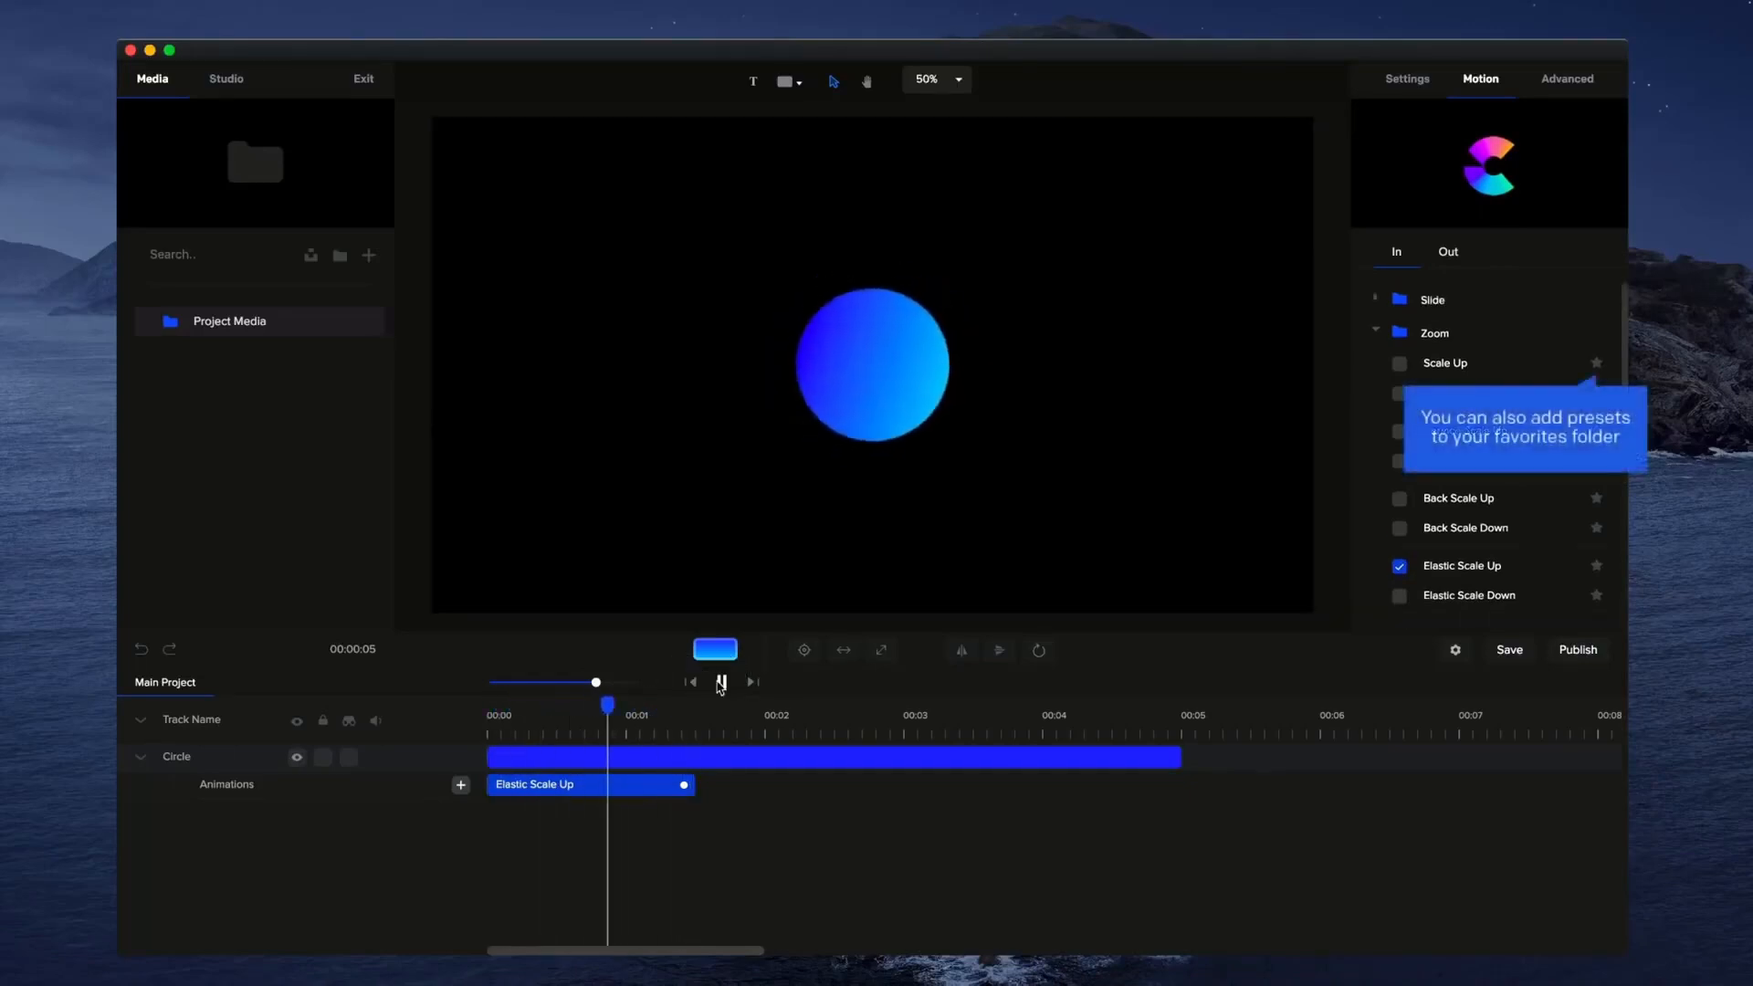
{"action": "left_click", "coordinate": [478, 719]}
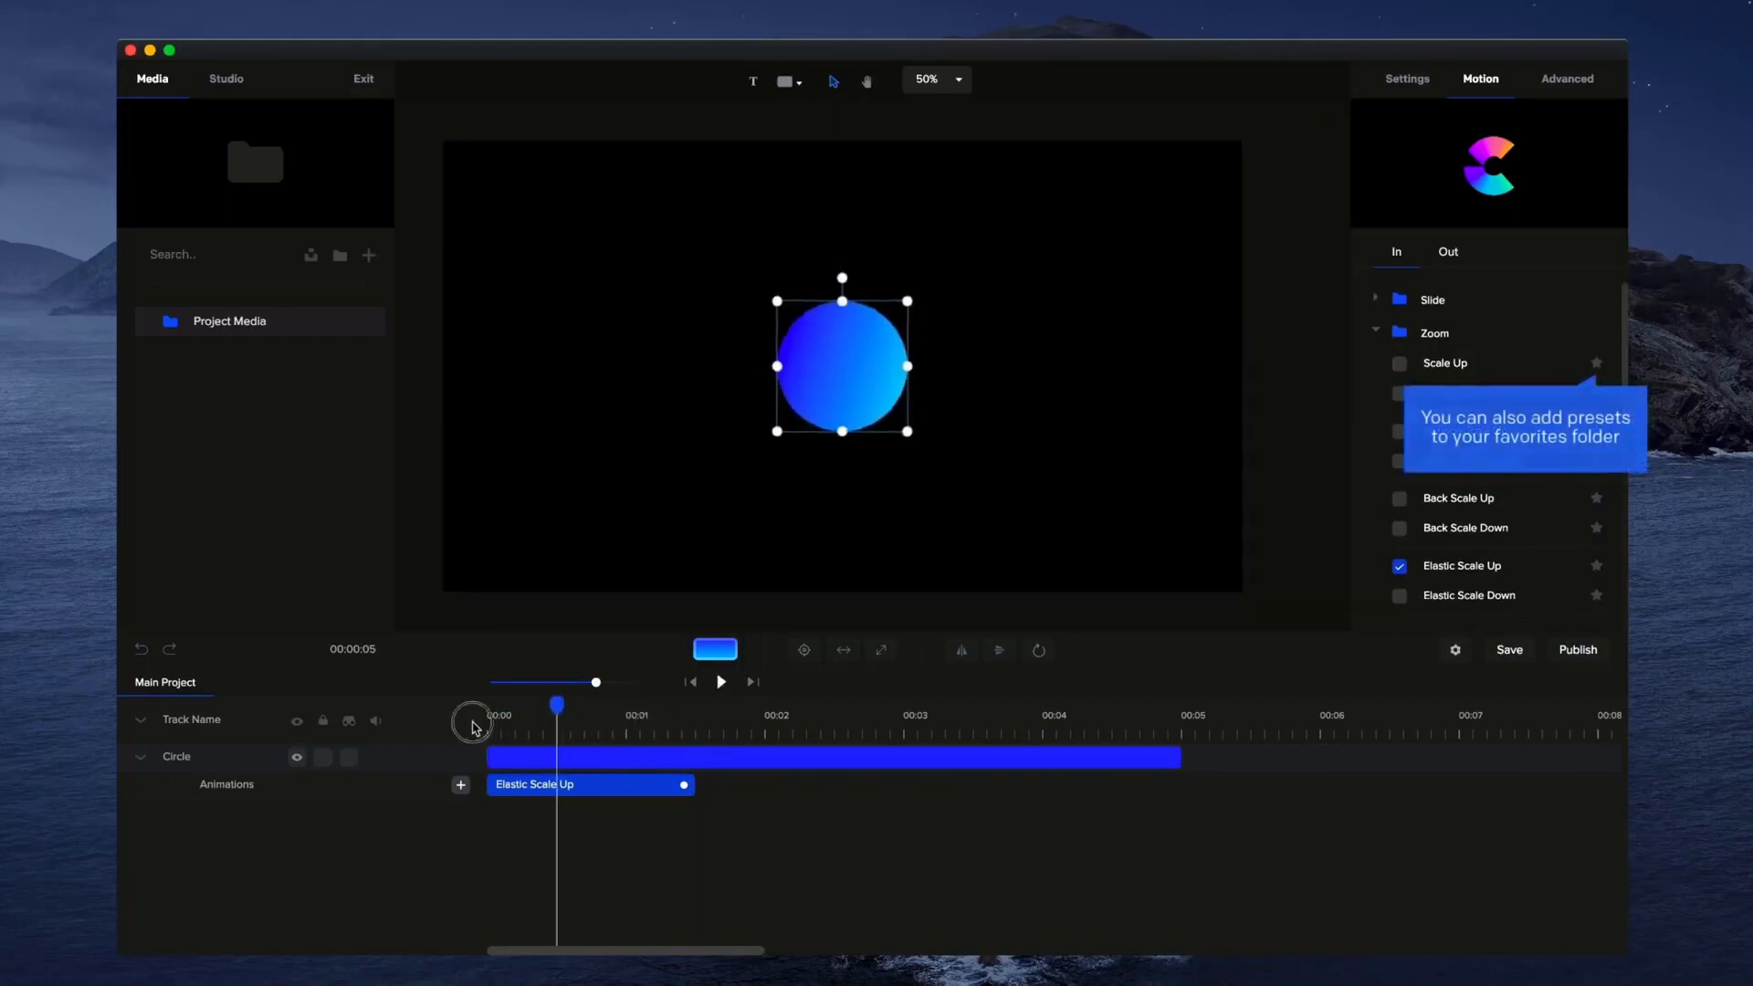
Replace the circle's entrance animation with the Bounce Slide Bottom preset and play it.
{"action": "scroll", "coordinate": [1460, 393], "scroll_direction": "down", "scroll_amount": 2}
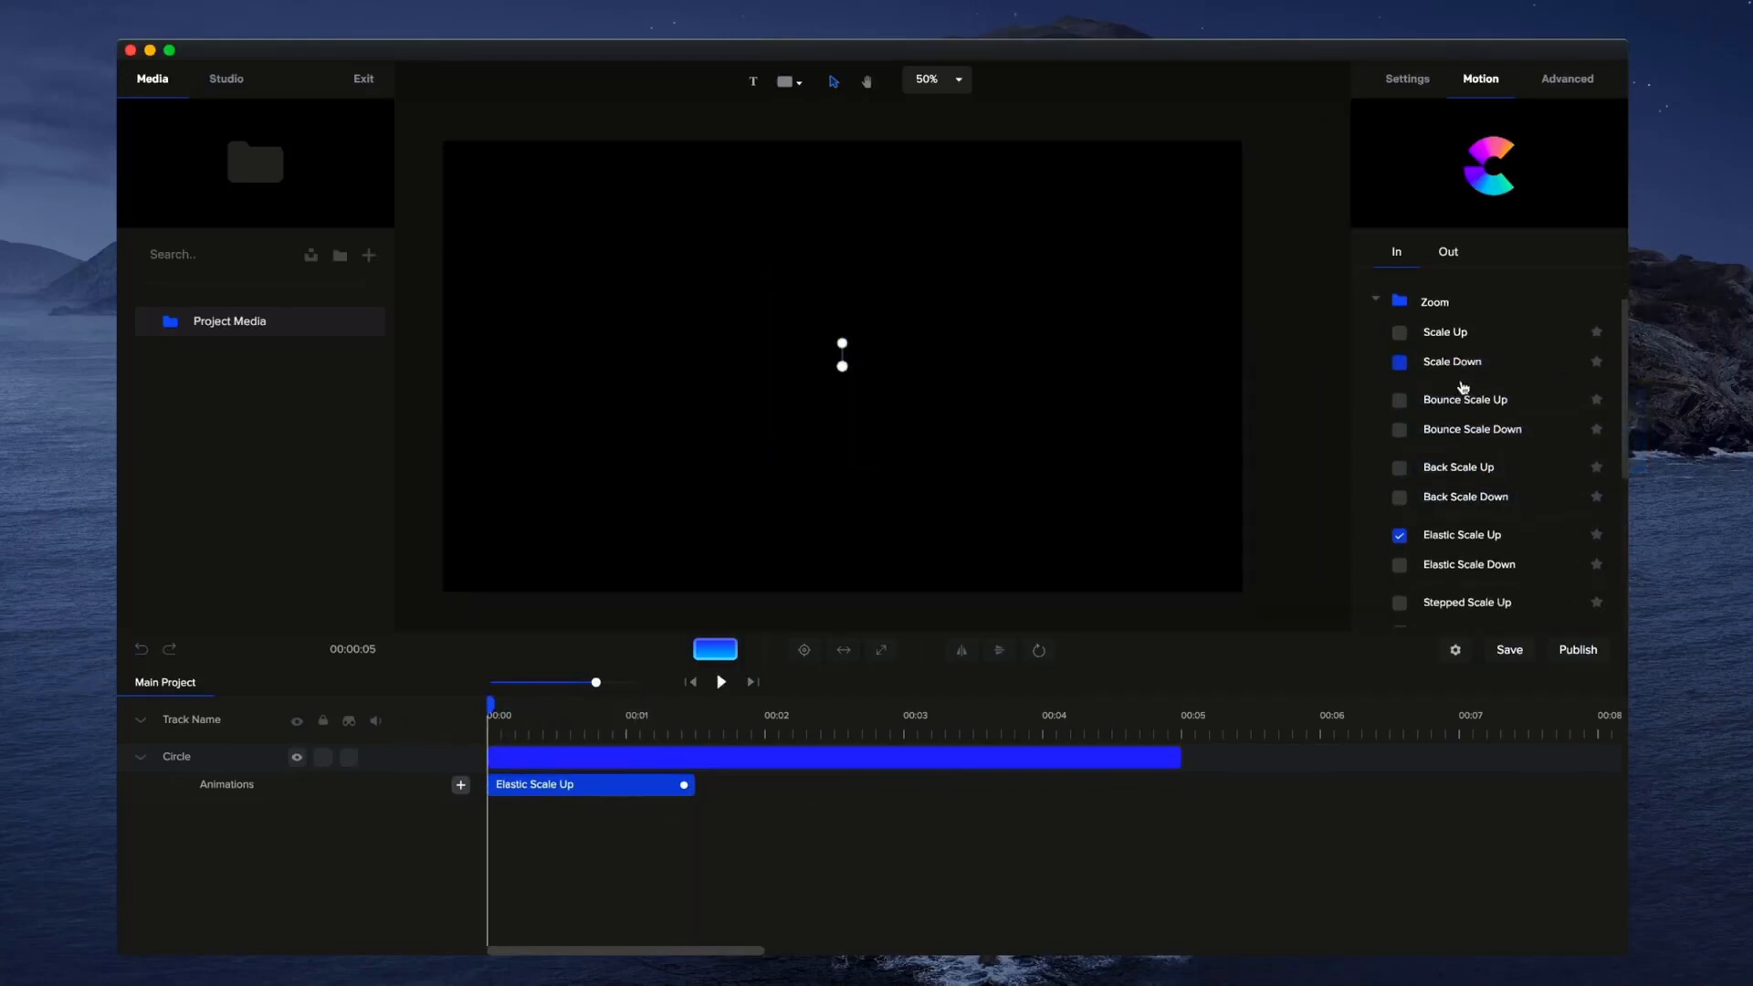
{"action": "scroll", "coordinate": [1465, 399], "scroll_direction": "down", "scroll_amount": 4}
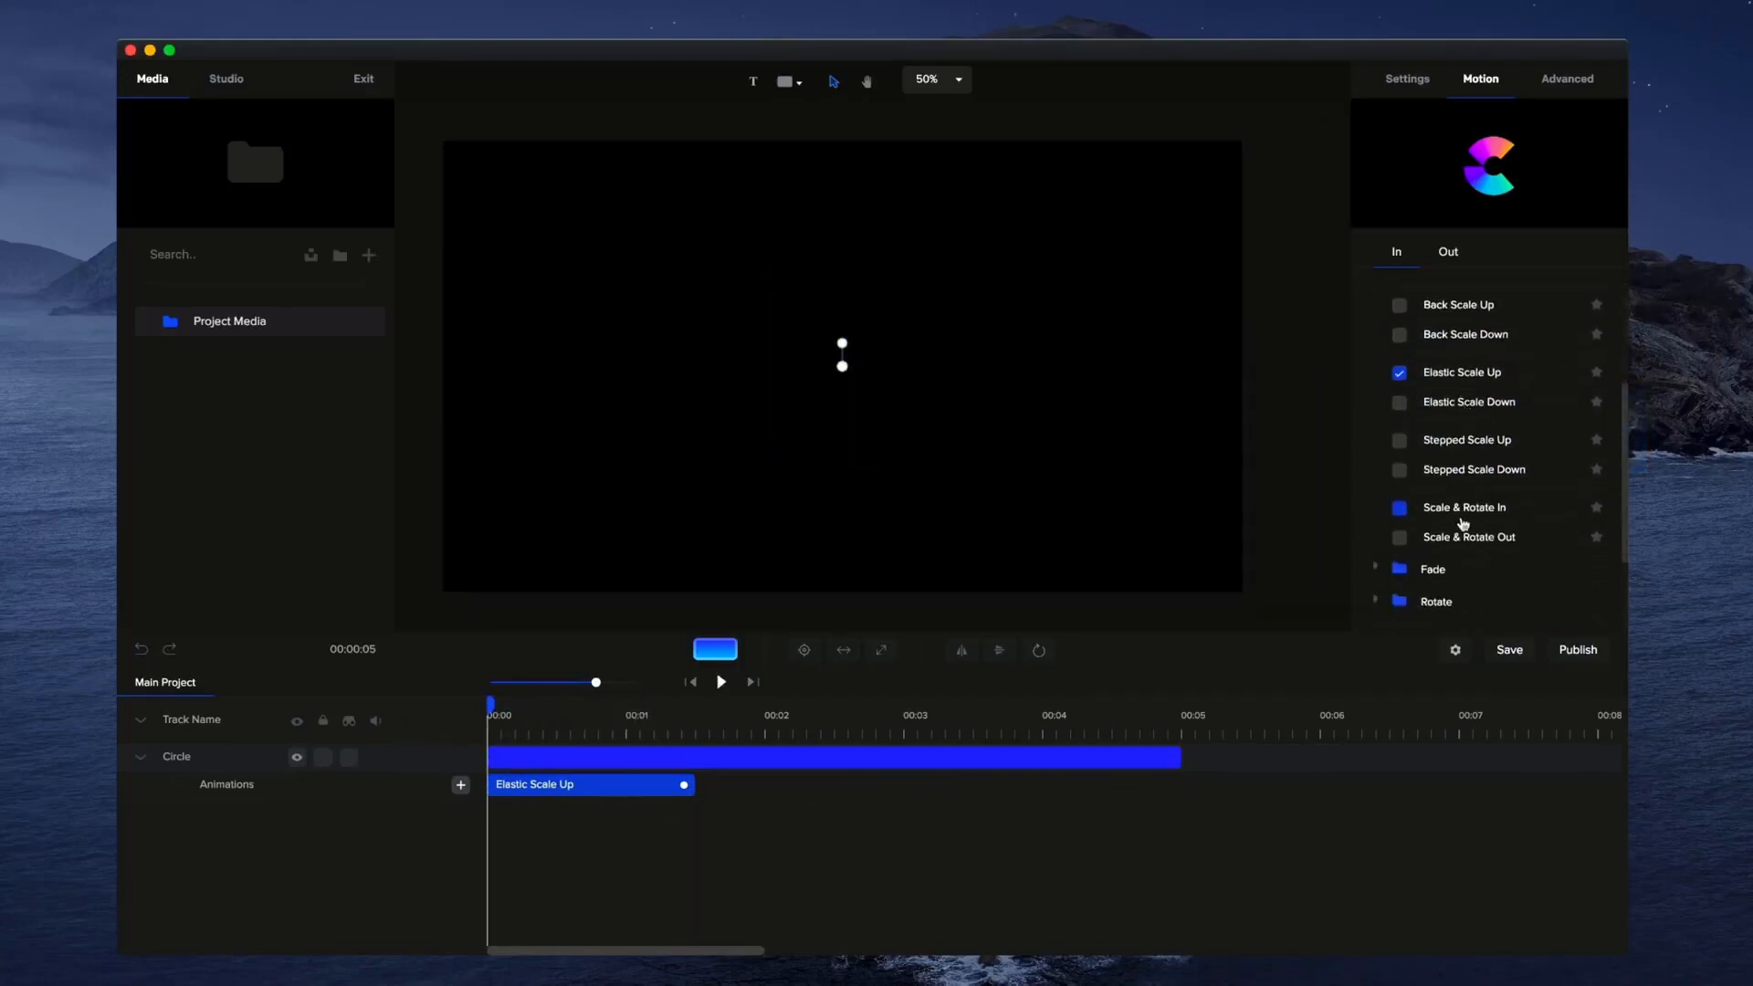
{"action": "scroll", "coordinate": [1467, 527], "scroll_direction": "down", "scroll_amount": 3}
{"action": "scroll", "coordinate": [1454, 511], "scroll_direction": "up", "scroll_amount": 6}
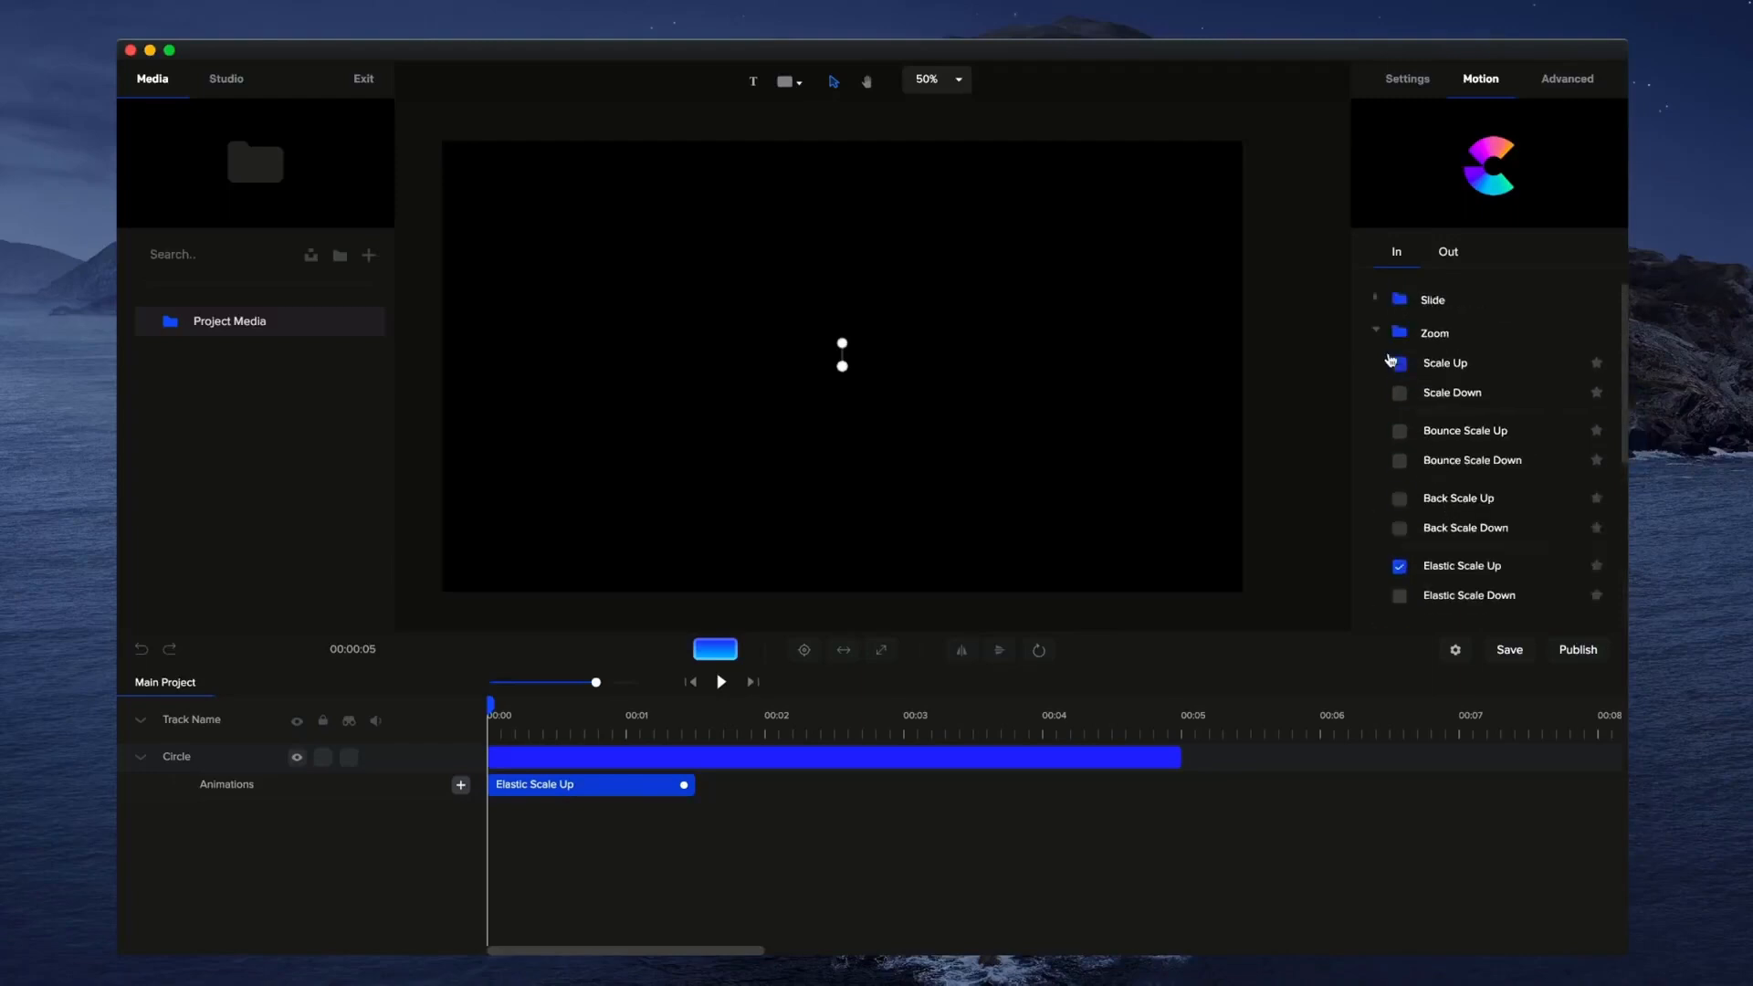
{"action": "left_click", "coordinate": [1380, 336]}
{"action": "left_click", "coordinate": [1384, 302]}
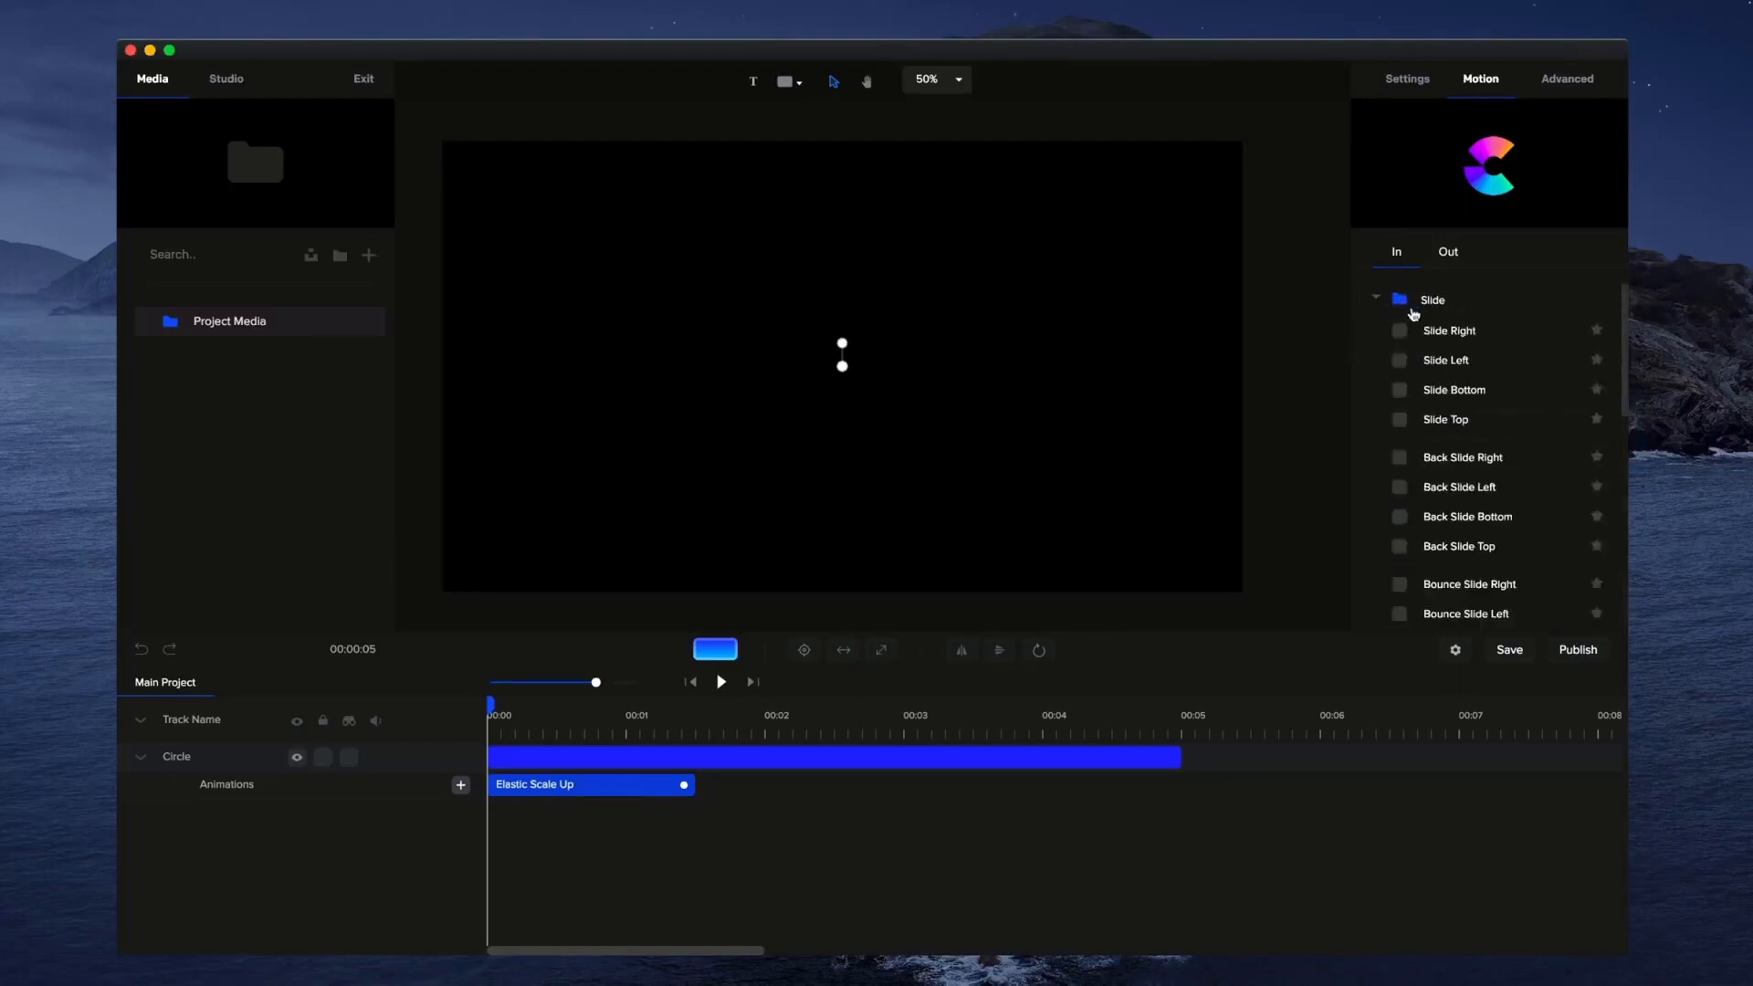
{"action": "scroll", "coordinate": [1476, 414], "scroll_direction": "down", "scroll_amount": 3}
{"action": "scroll", "coordinate": [1515, 434], "scroll_direction": "down", "scroll_amount": 3}
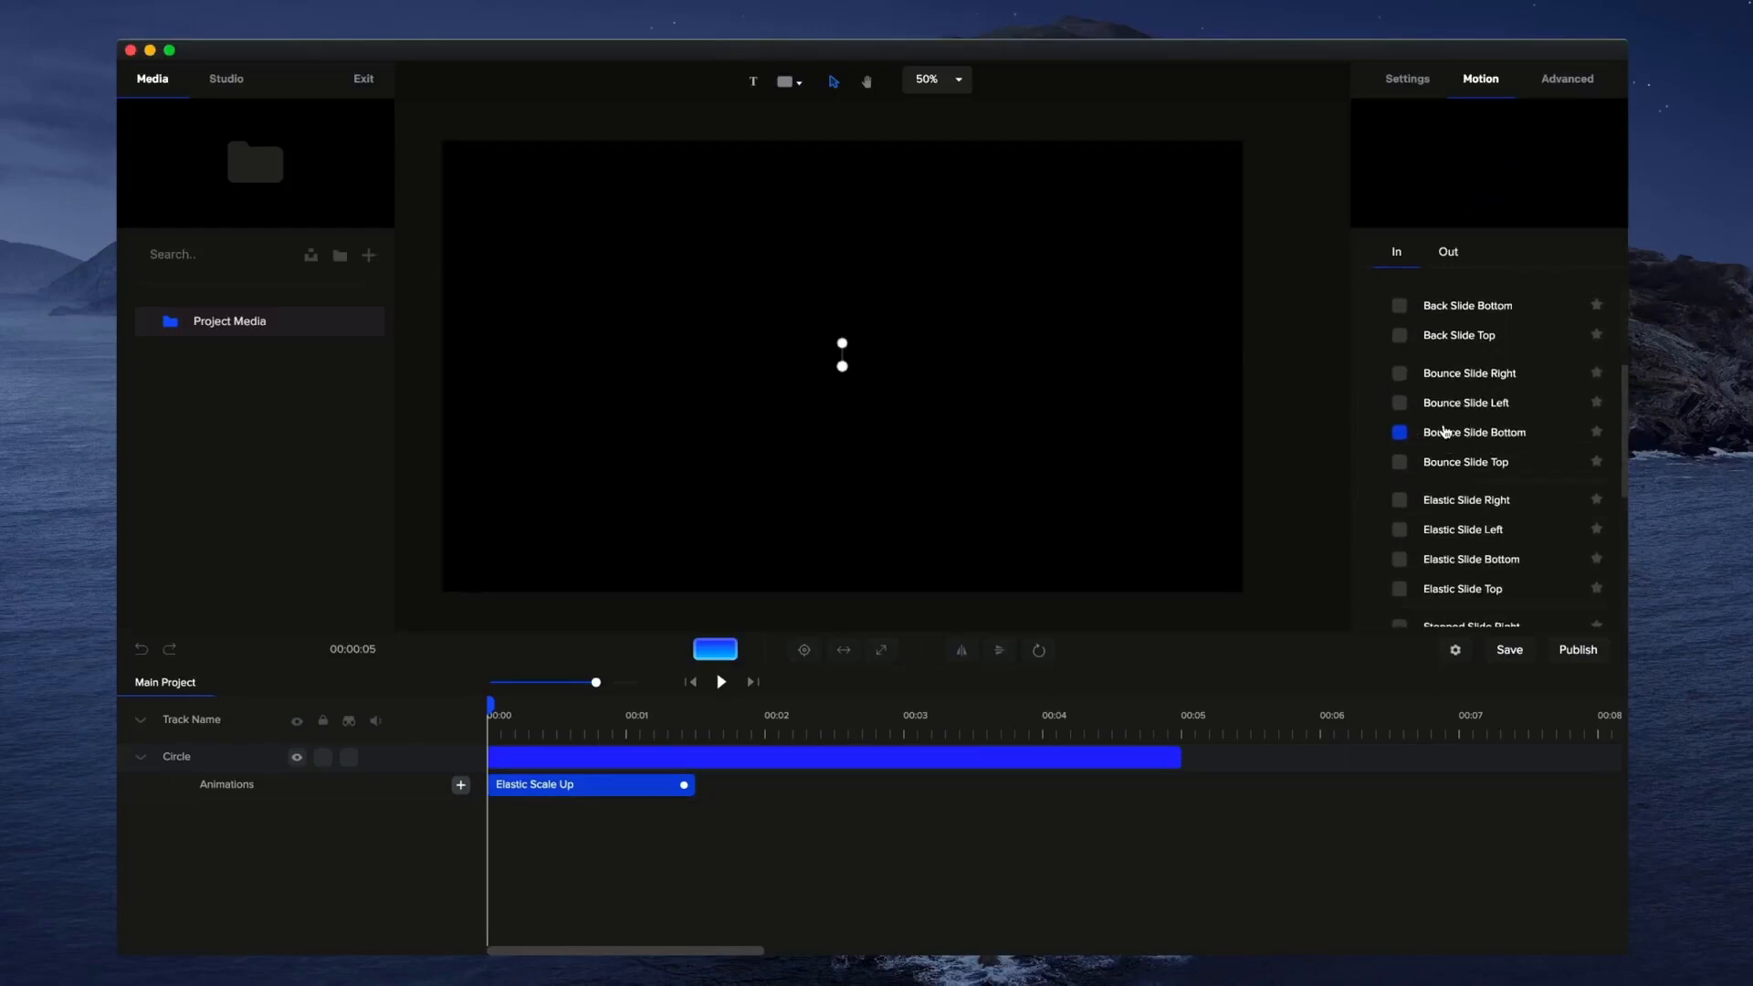
{"action": "left_click", "coordinate": [1402, 436]}
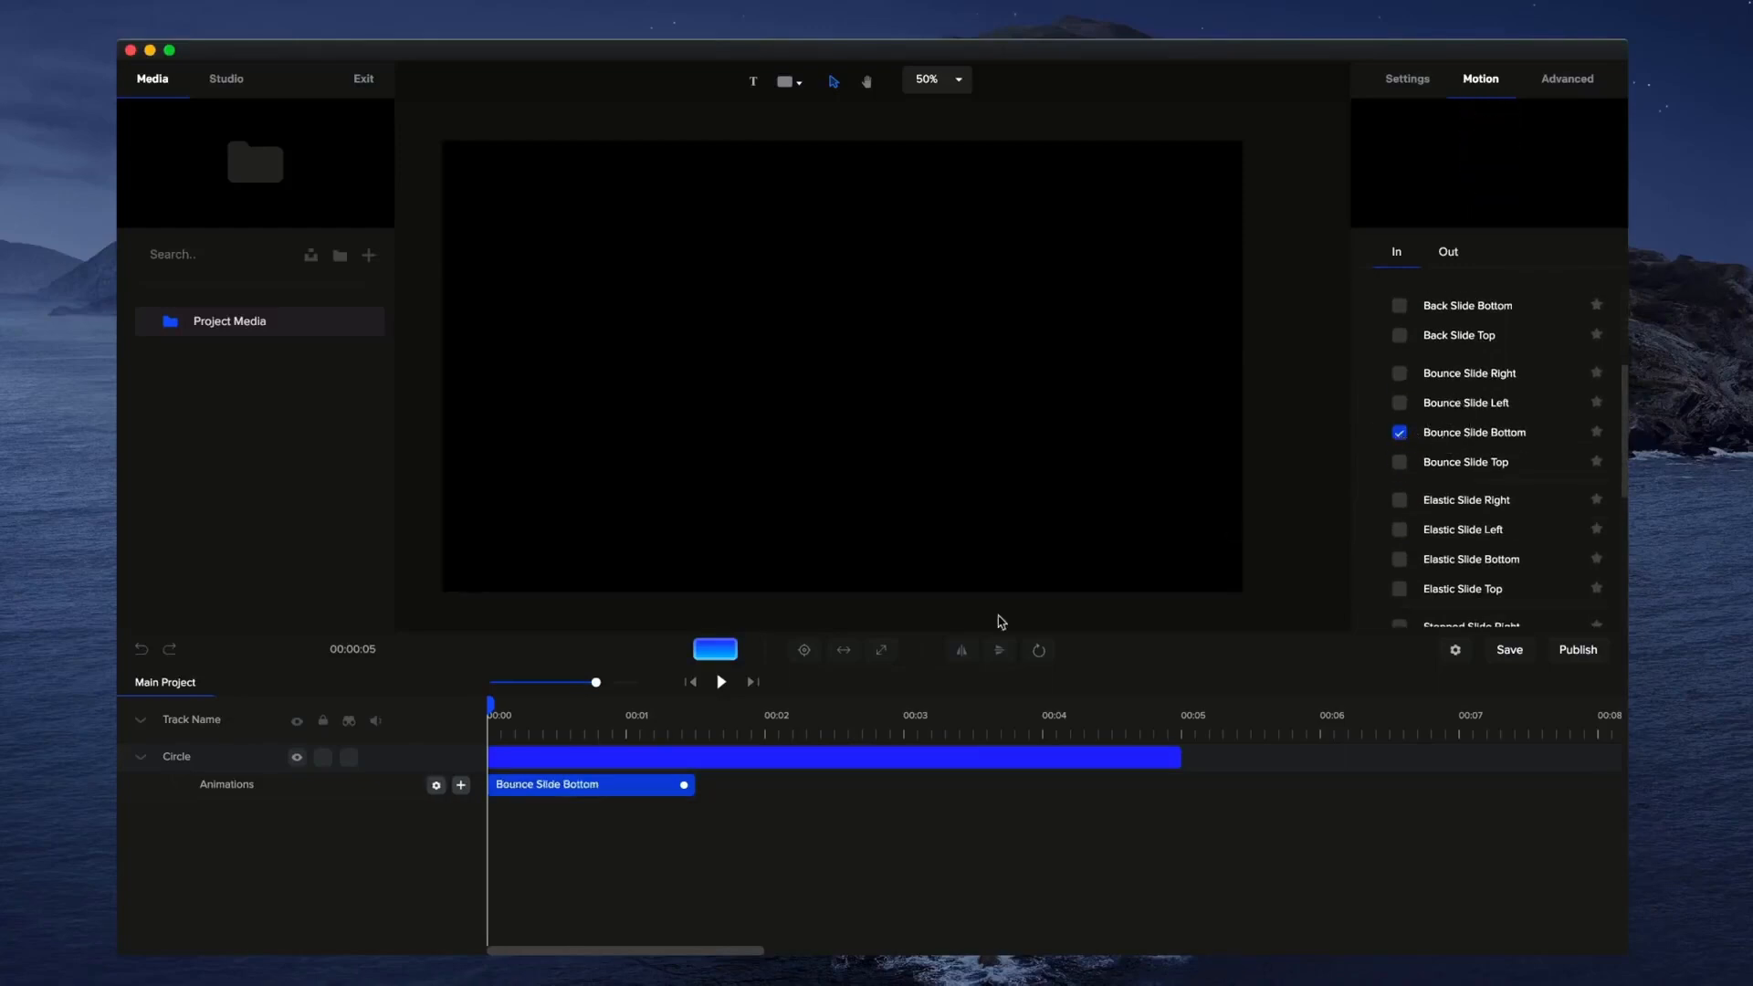
{"action": "left_click", "coordinate": [722, 683]}
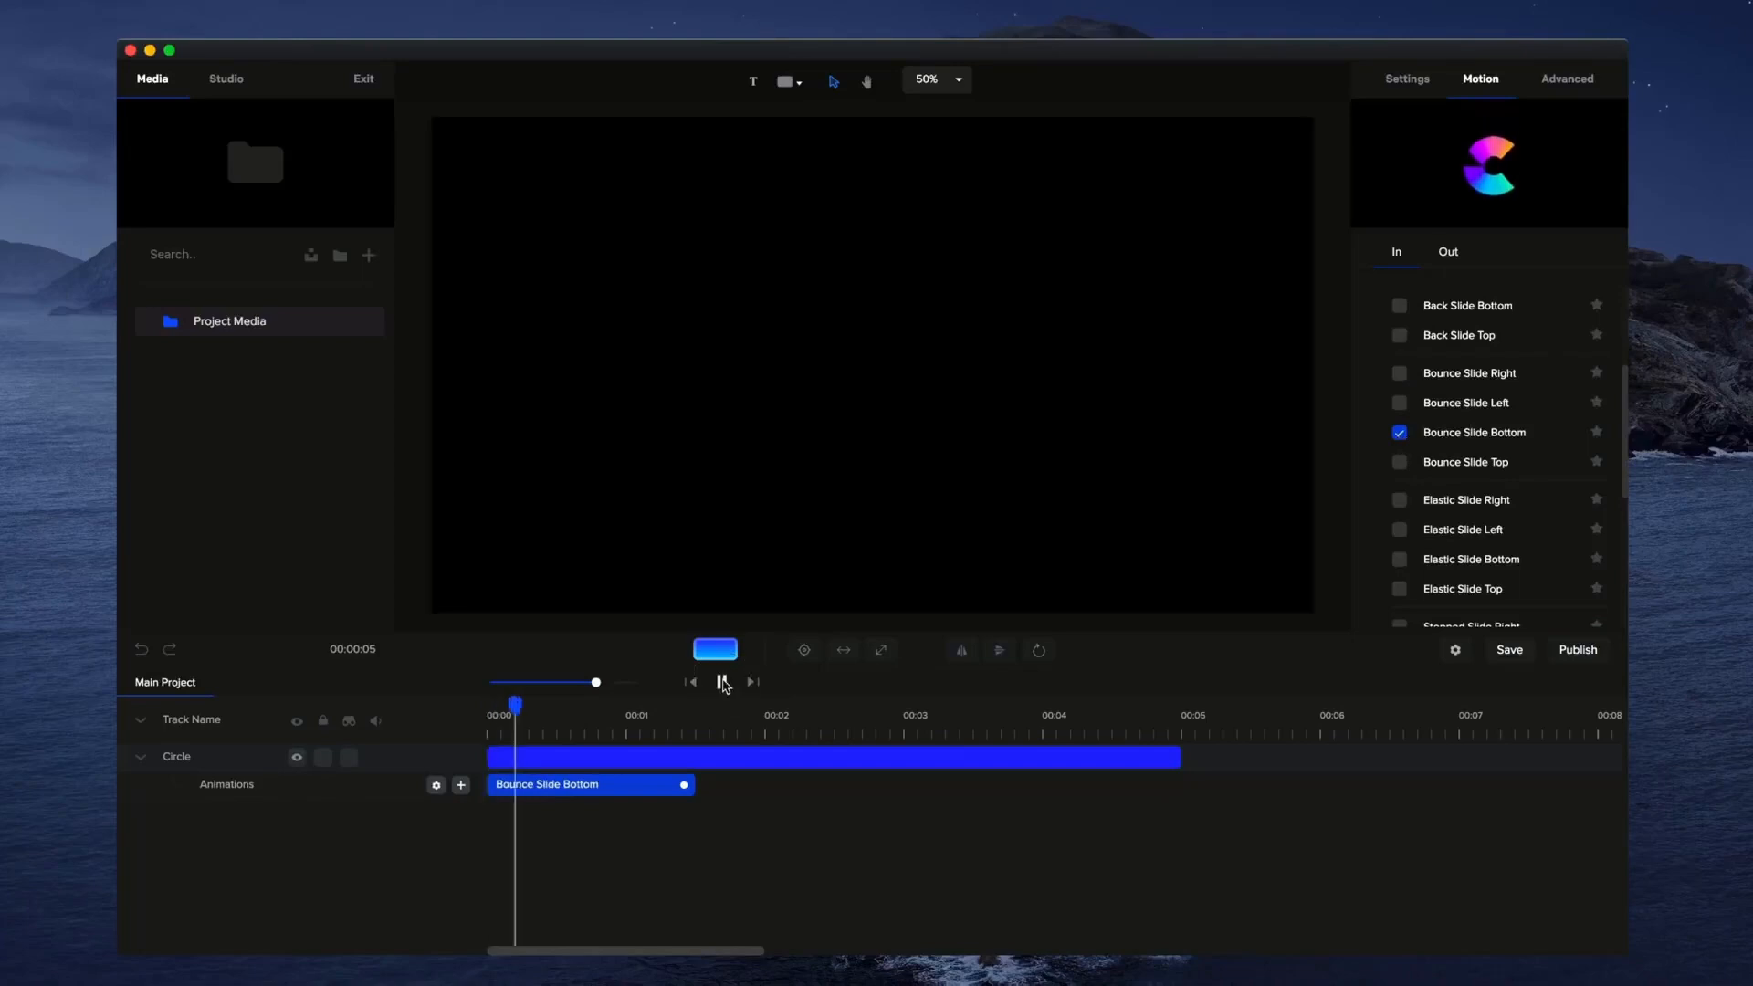
{"action": "left_click", "coordinate": [722, 682]}
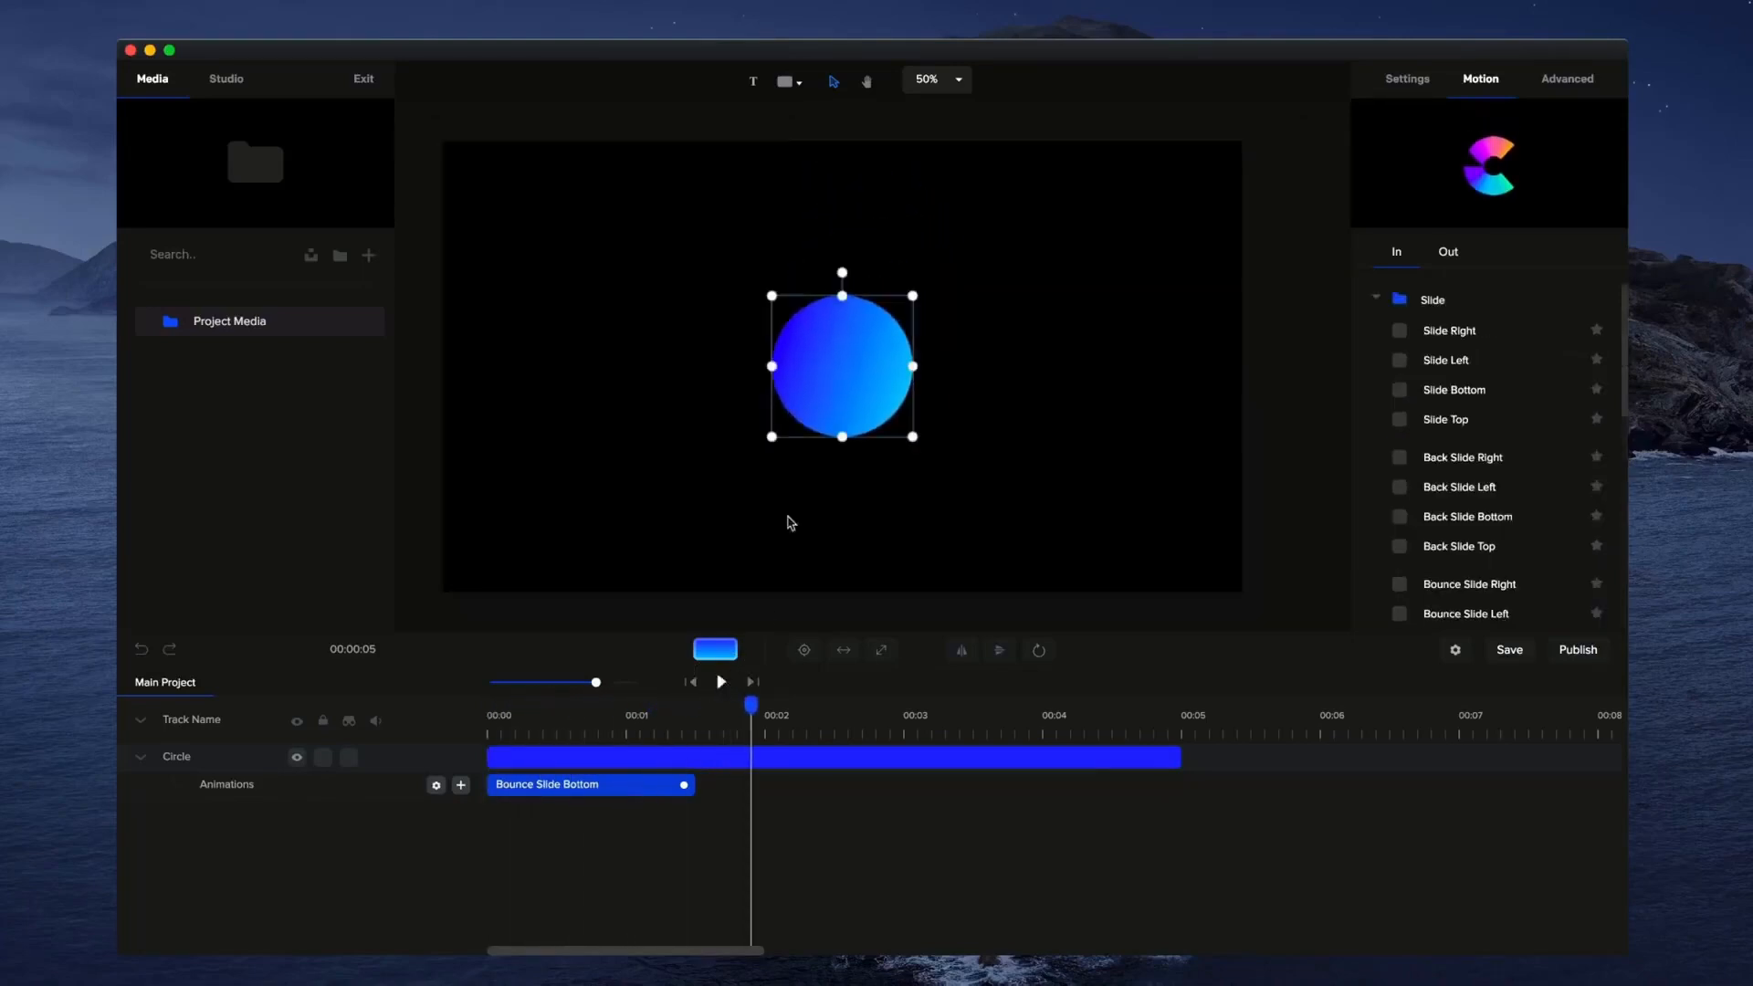
Move the circle down to the lower edge of the canvas and return the playhead to the start.
{"action": "left_click_drag", "start_coordinate": [853, 370], "coordinate": [835, 520]}
{"action": "left_click_drag", "start_coordinate": [716, 712], "coordinate": [440, 731]}
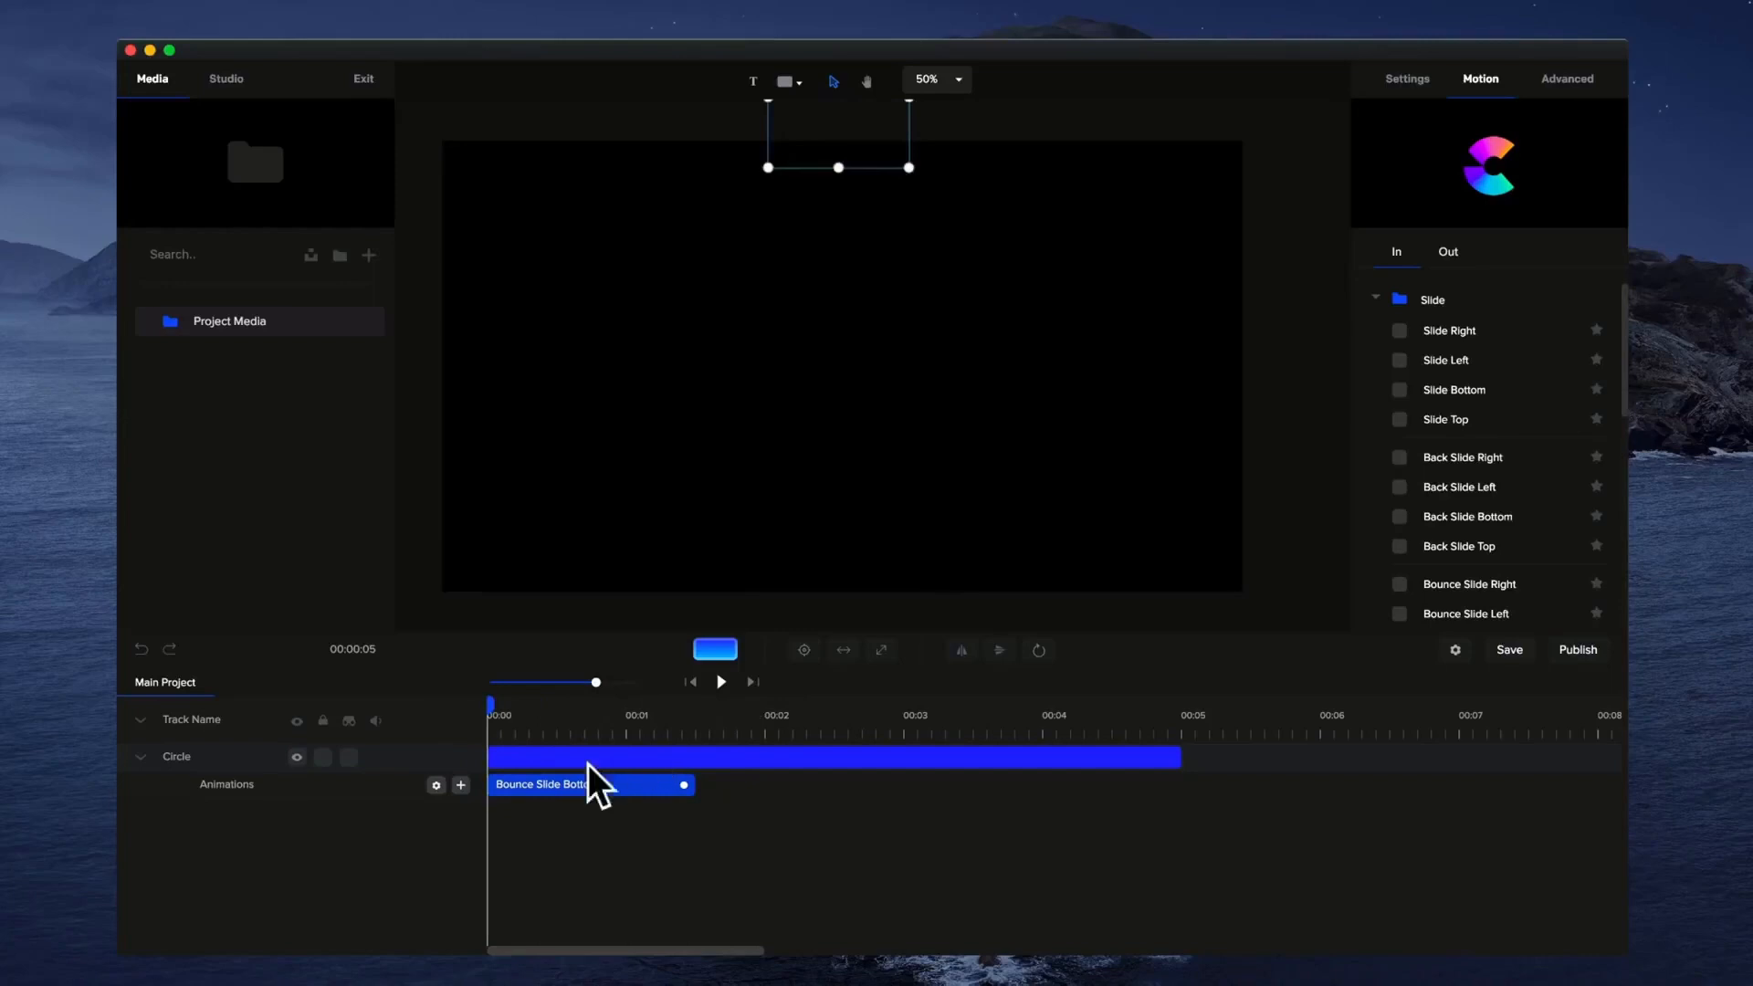
{"action": "scroll", "coordinate": [815, 396], "scroll_direction": "down", "scroll_amount": 3}
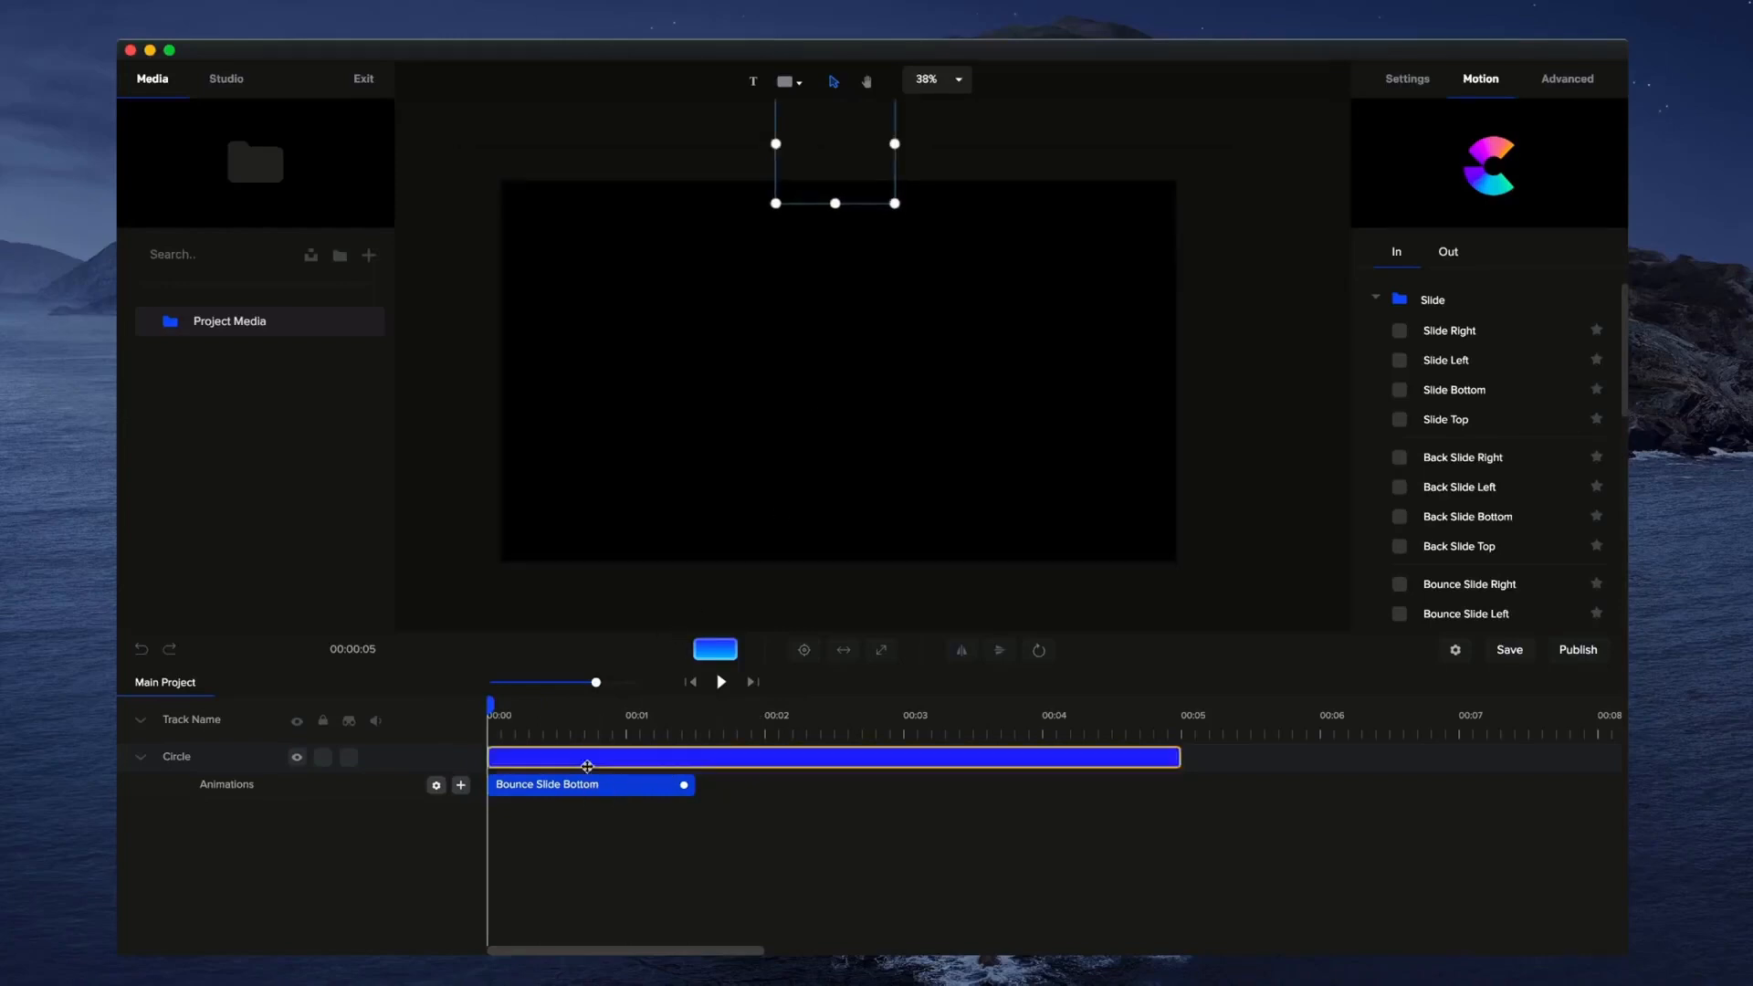
Turn off Use Fade for the Bounce Slide Bottom animation and set its starting position to X 0, Y -1100.
{"action": "left_click", "coordinate": [649, 784]}
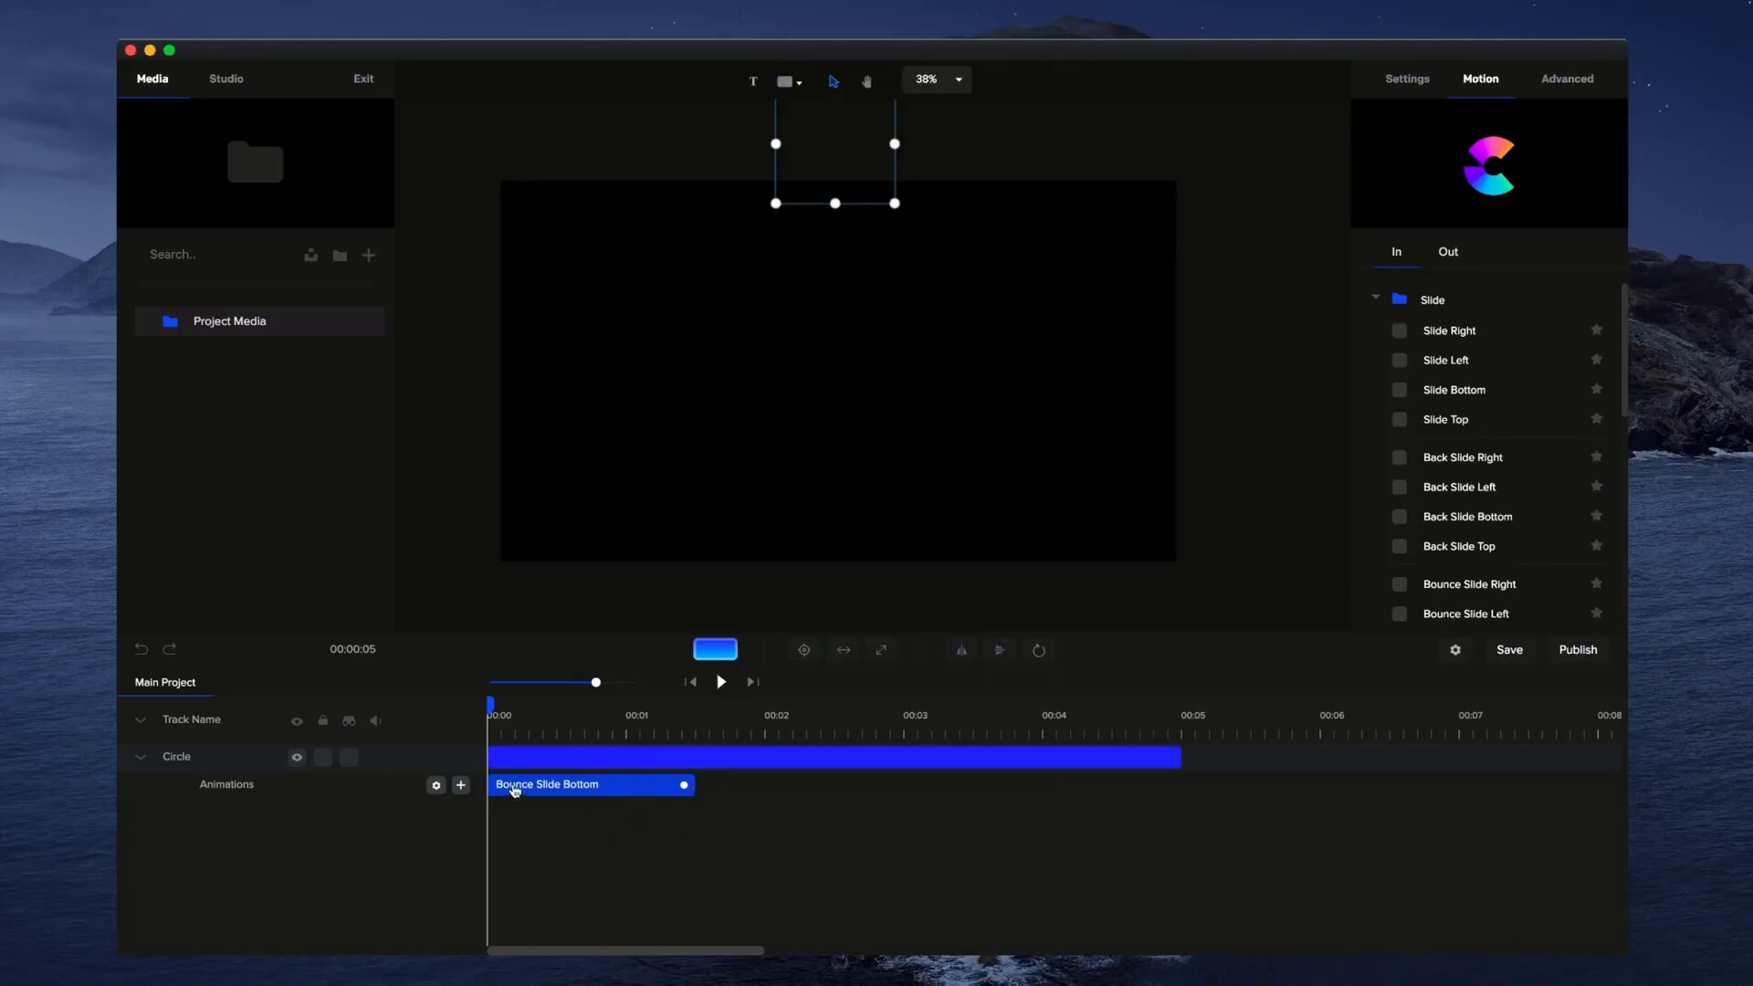
{"action": "left_click", "coordinate": [437, 786]}
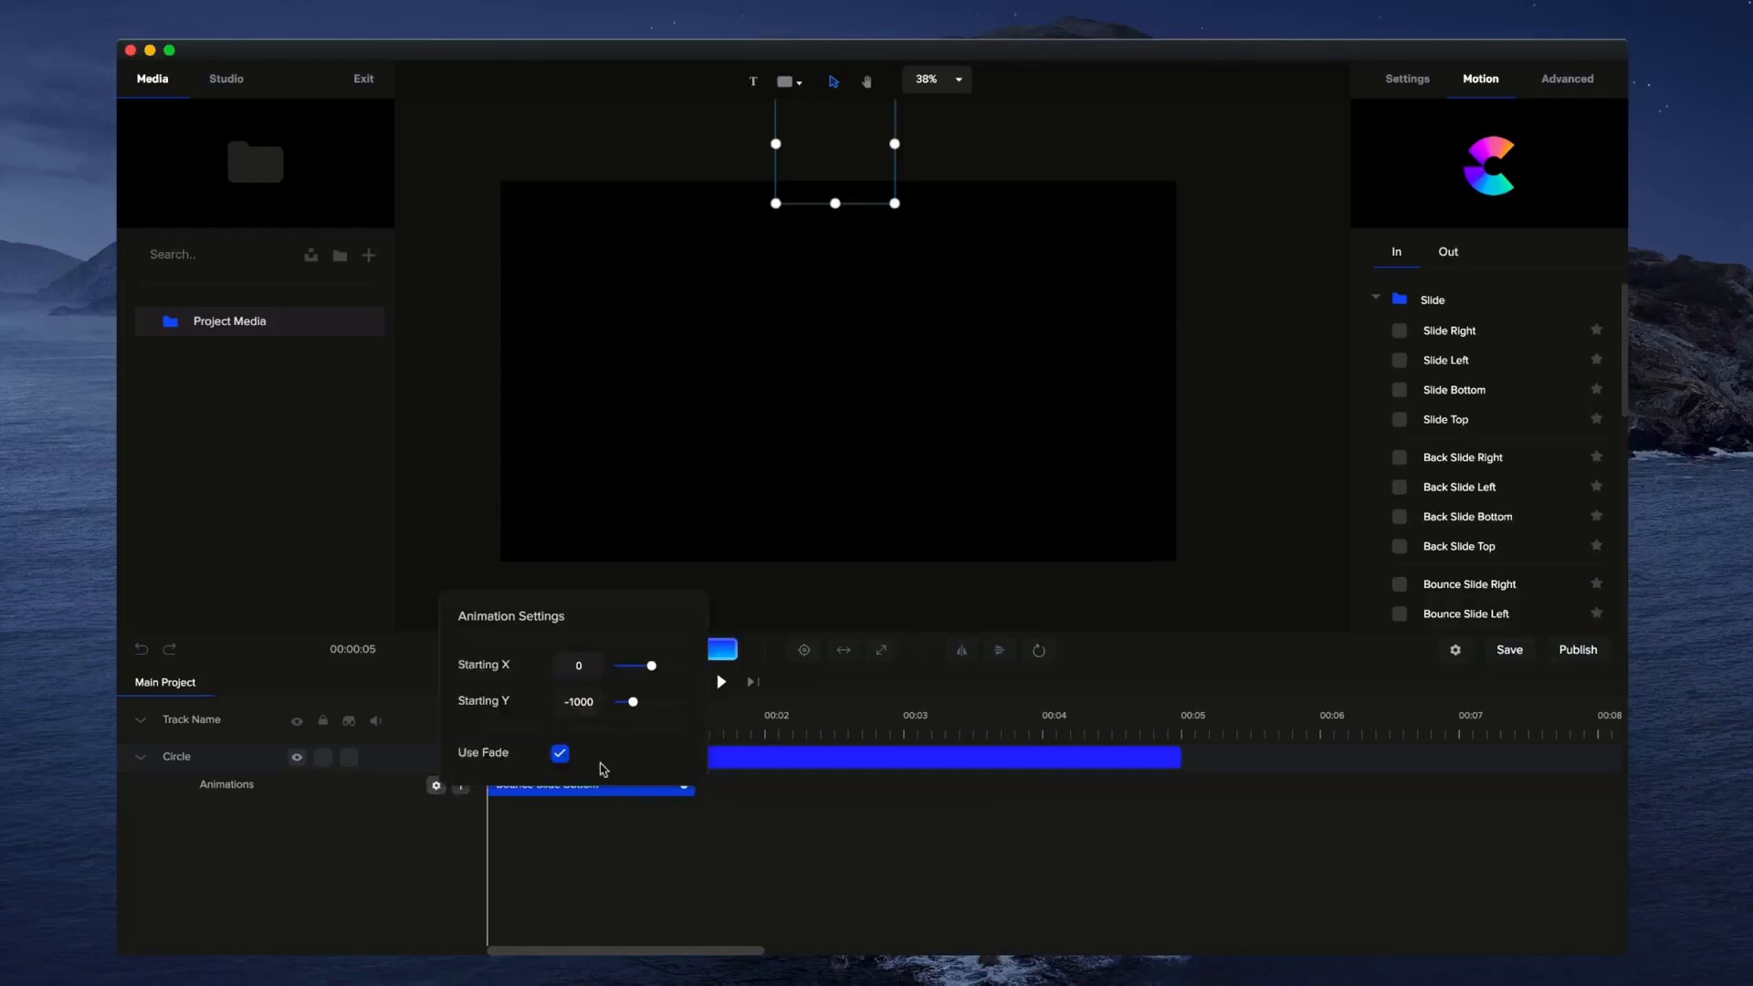
{"action": "left_click", "coordinate": [560, 754]}
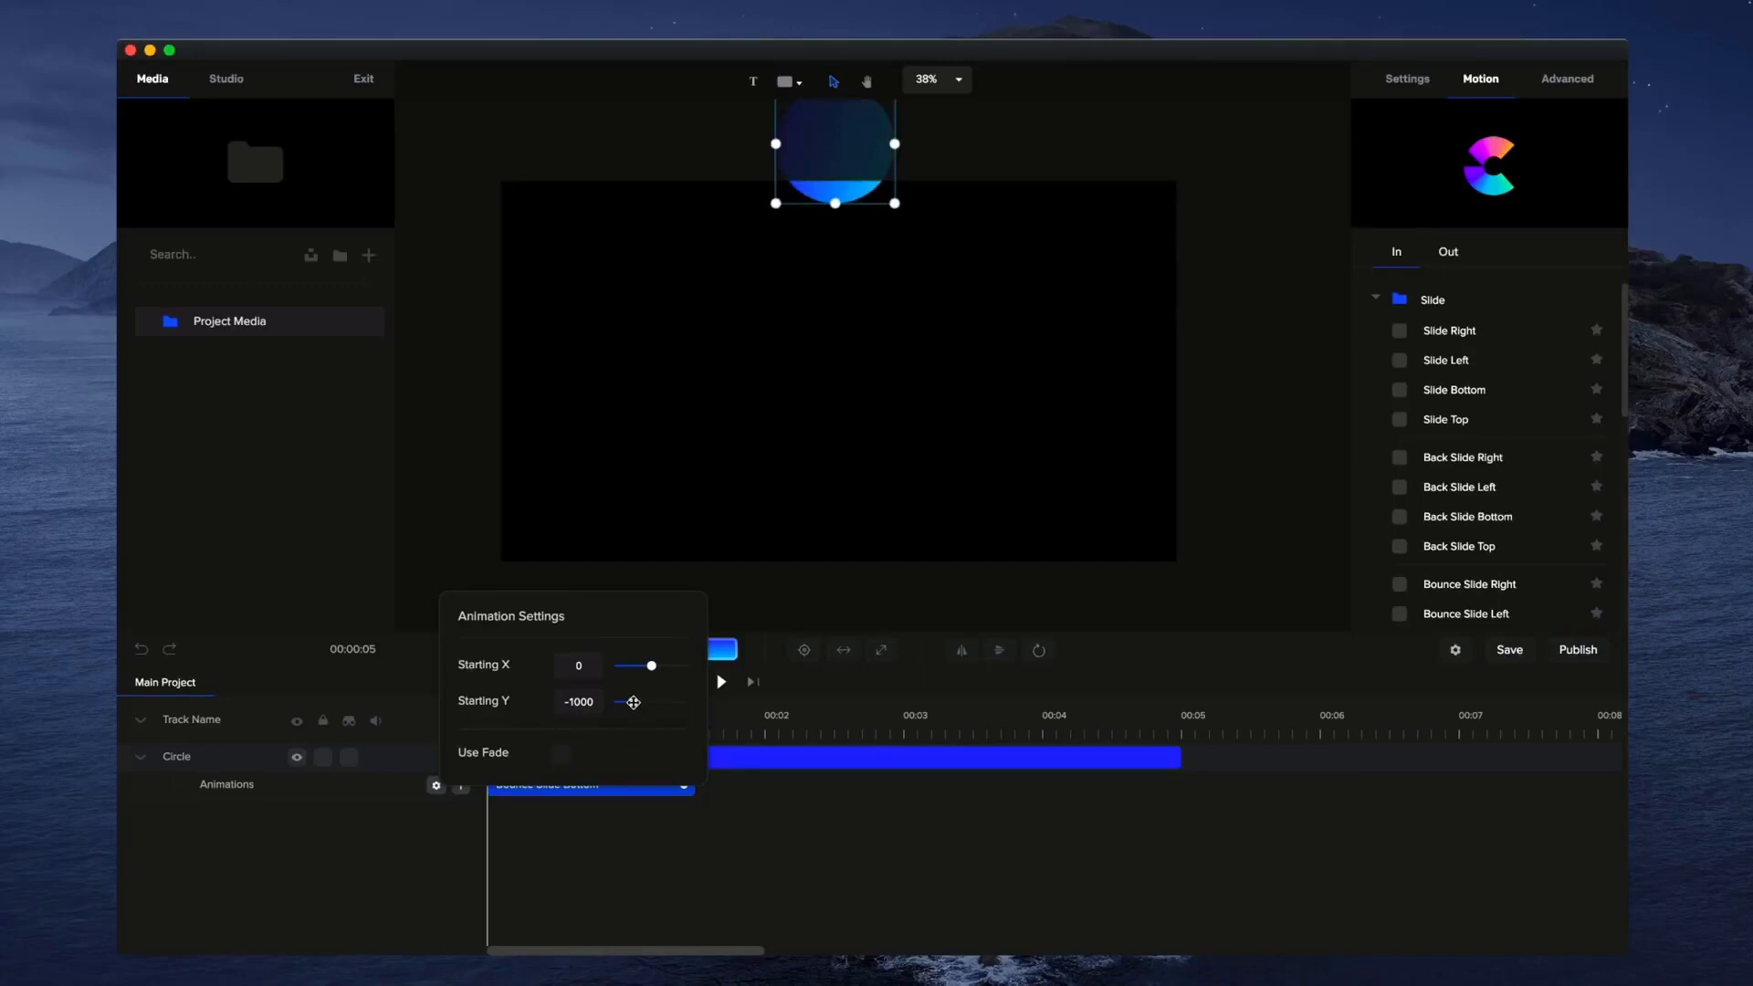
{"action": "left_click_drag", "start_coordinate": [634, 703], "coordinate": [631, 702]}
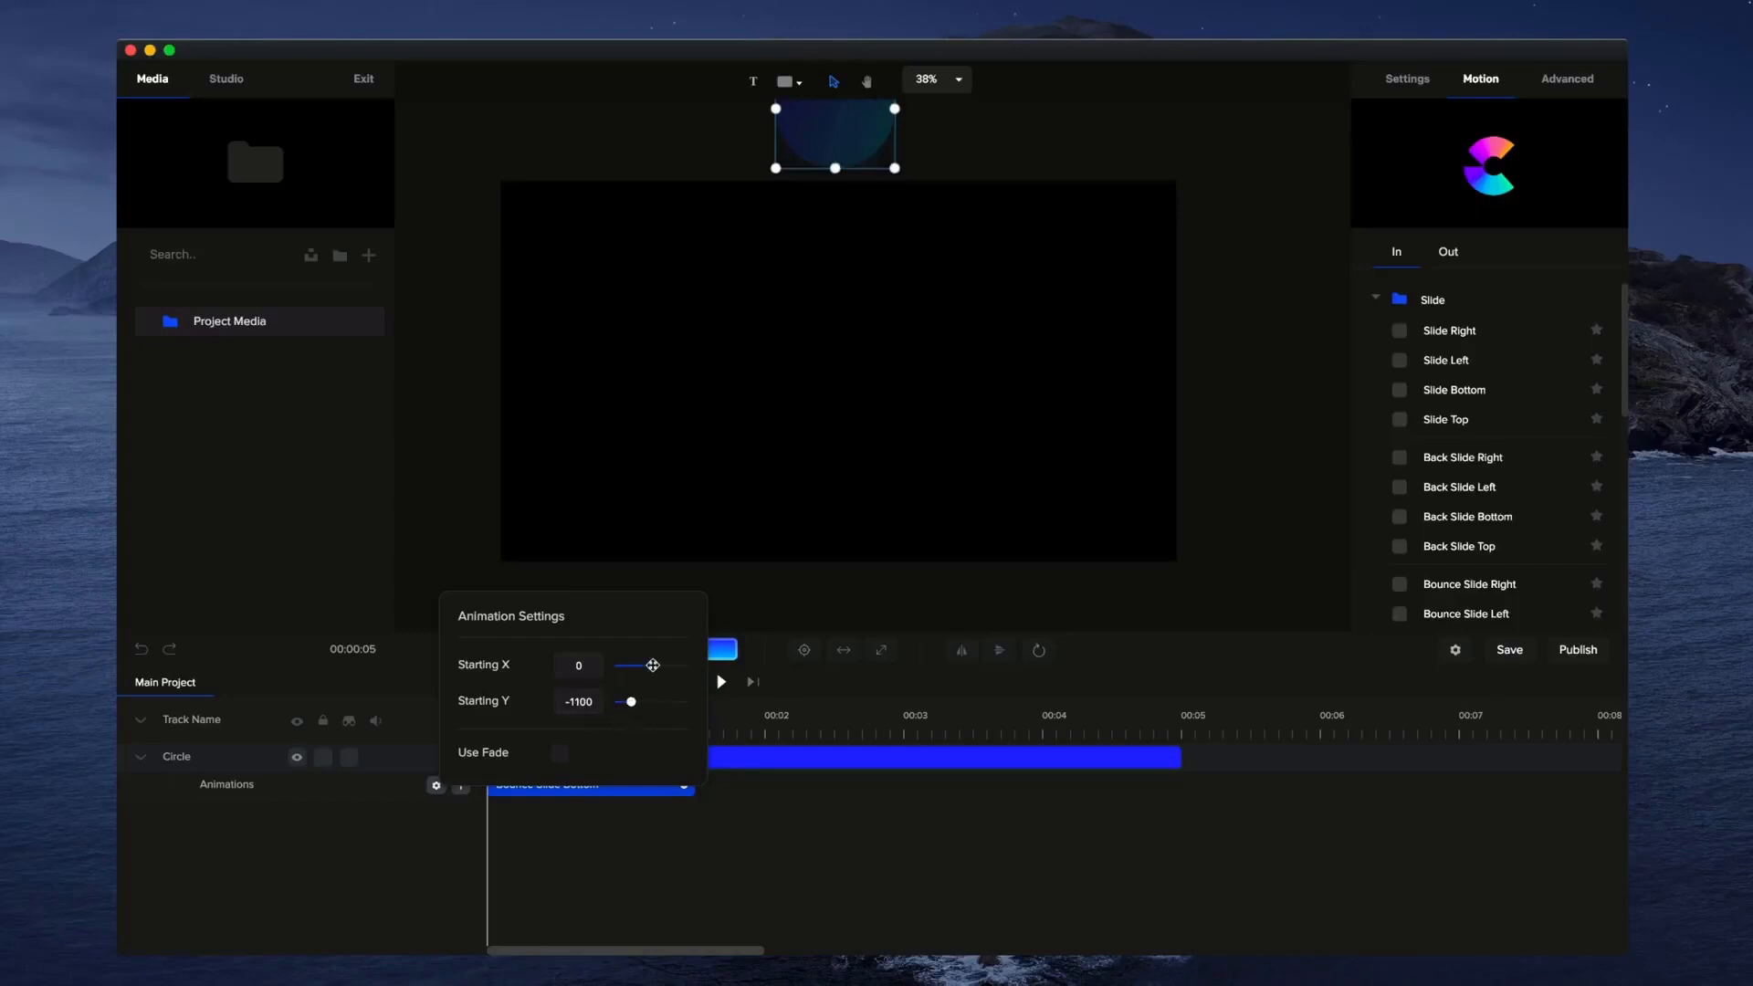
{"action": "mouse_move", "coordinate": [653, 665]}
{"action": "left_mouse_down"}
{"action": "mouse_move", "coordinate": [675, 667]}
{"action": "mouse_move", "coordinate": [655, 666]}
{"action": "left_mouse_up"}
{"action": "double_click", "coordinate": [576, 662]}
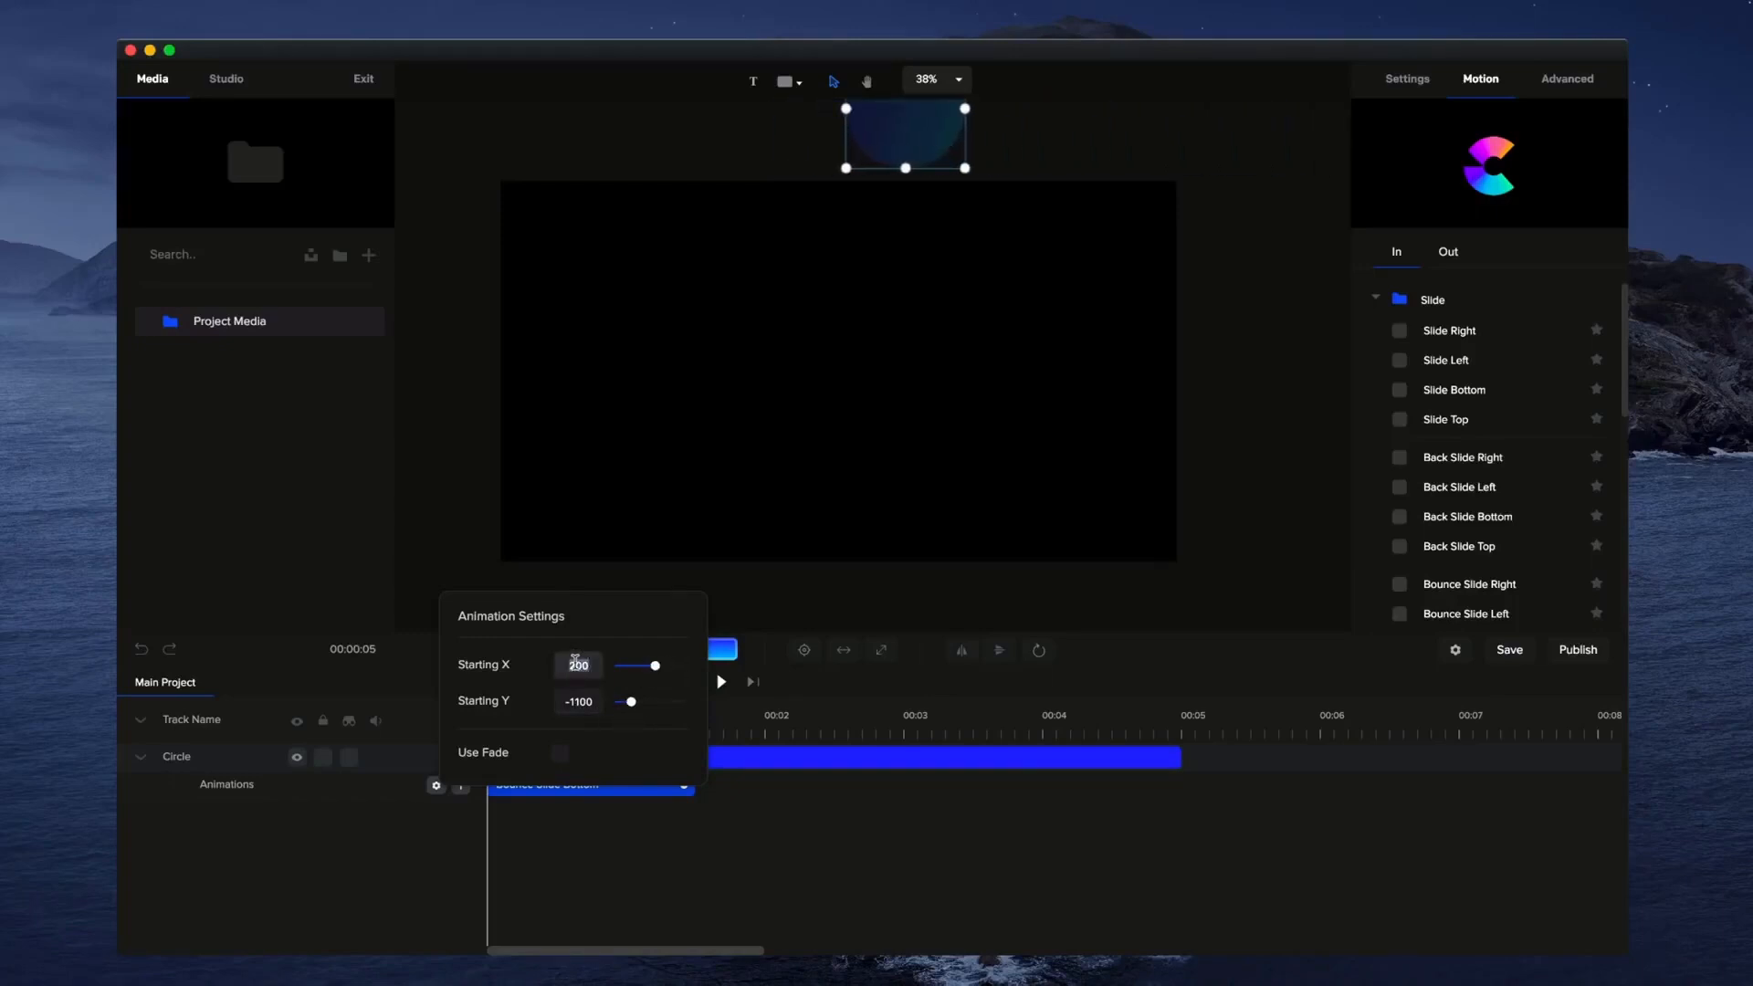
{"action": "type", "text": "0"}
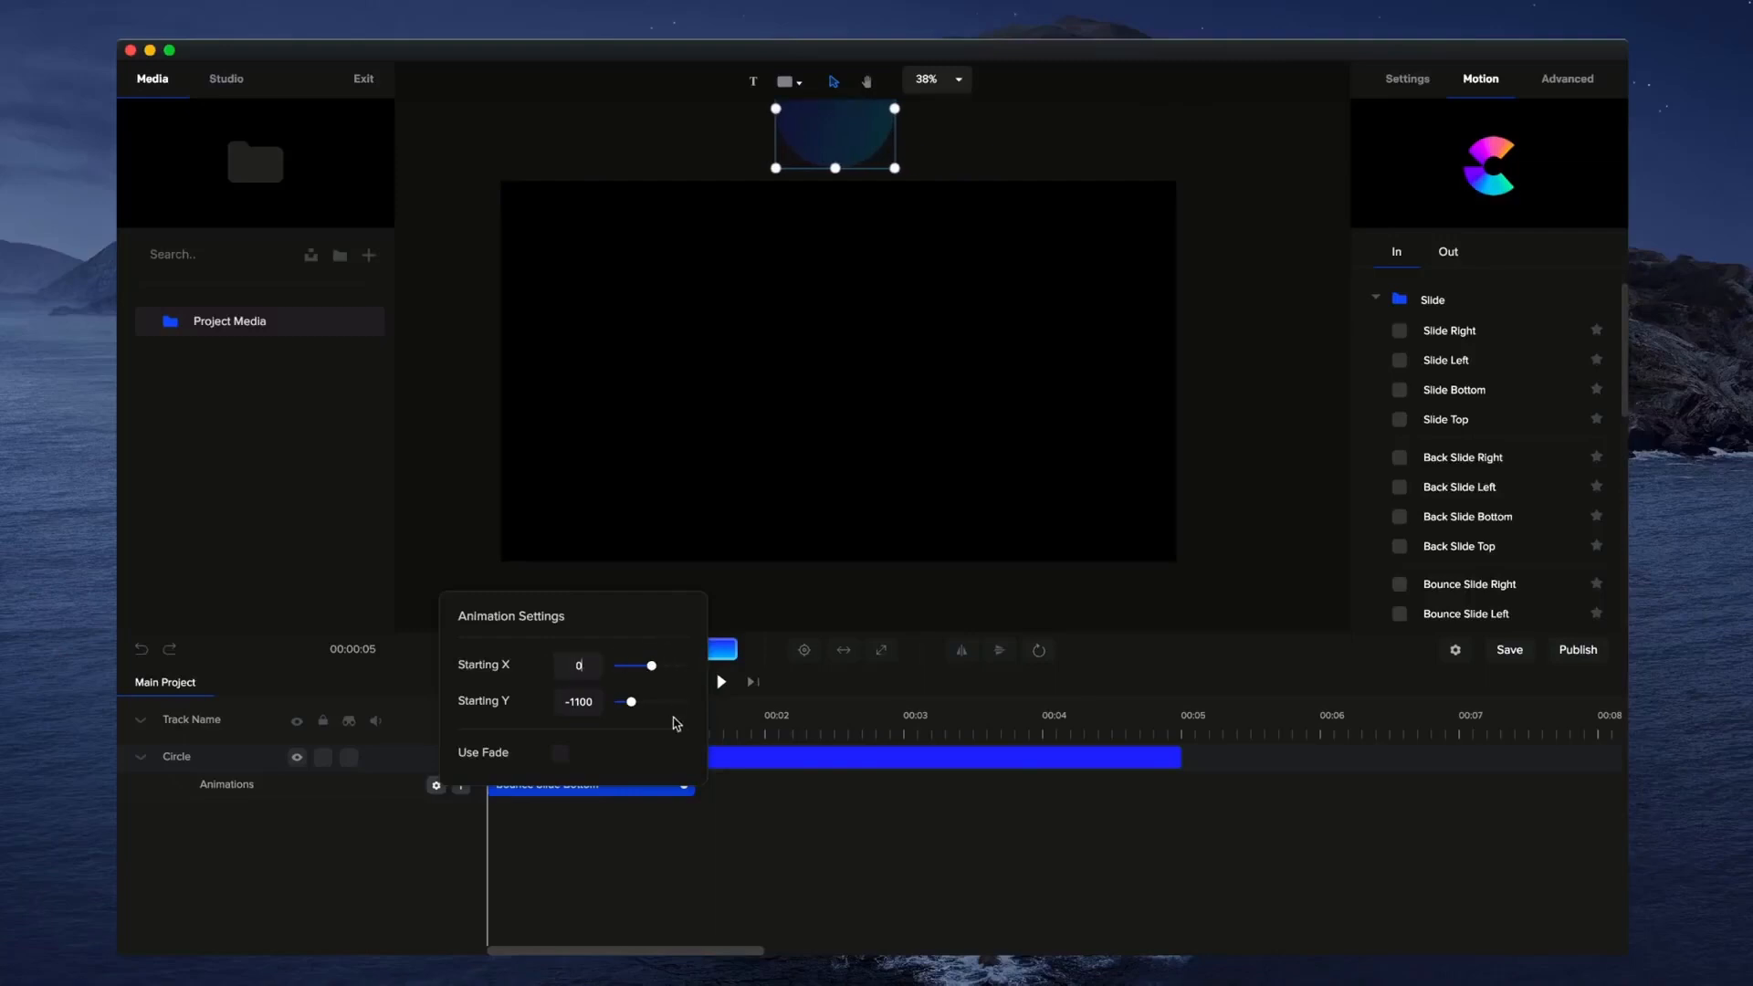
{"action": "left_click", "coordinate": [689, 830]}
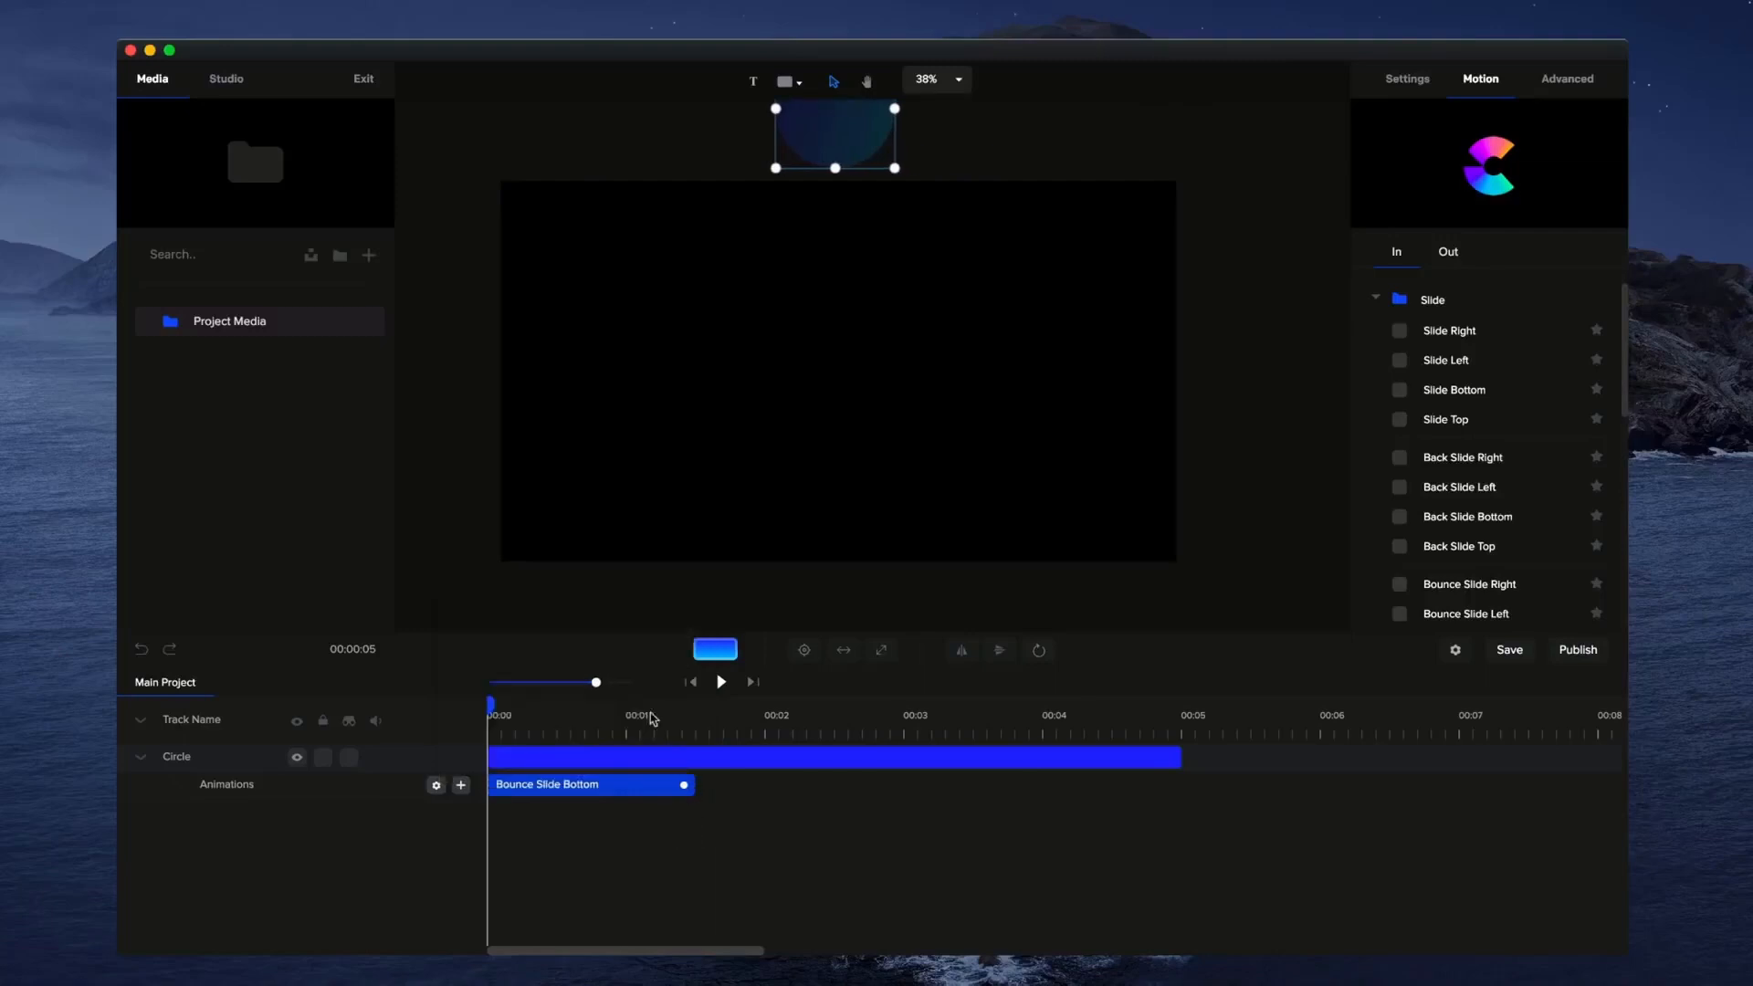
Play the adjusted bounce animation and return the playhead to the start.
{"action": "left_click", "coordinate": [724, 683]}
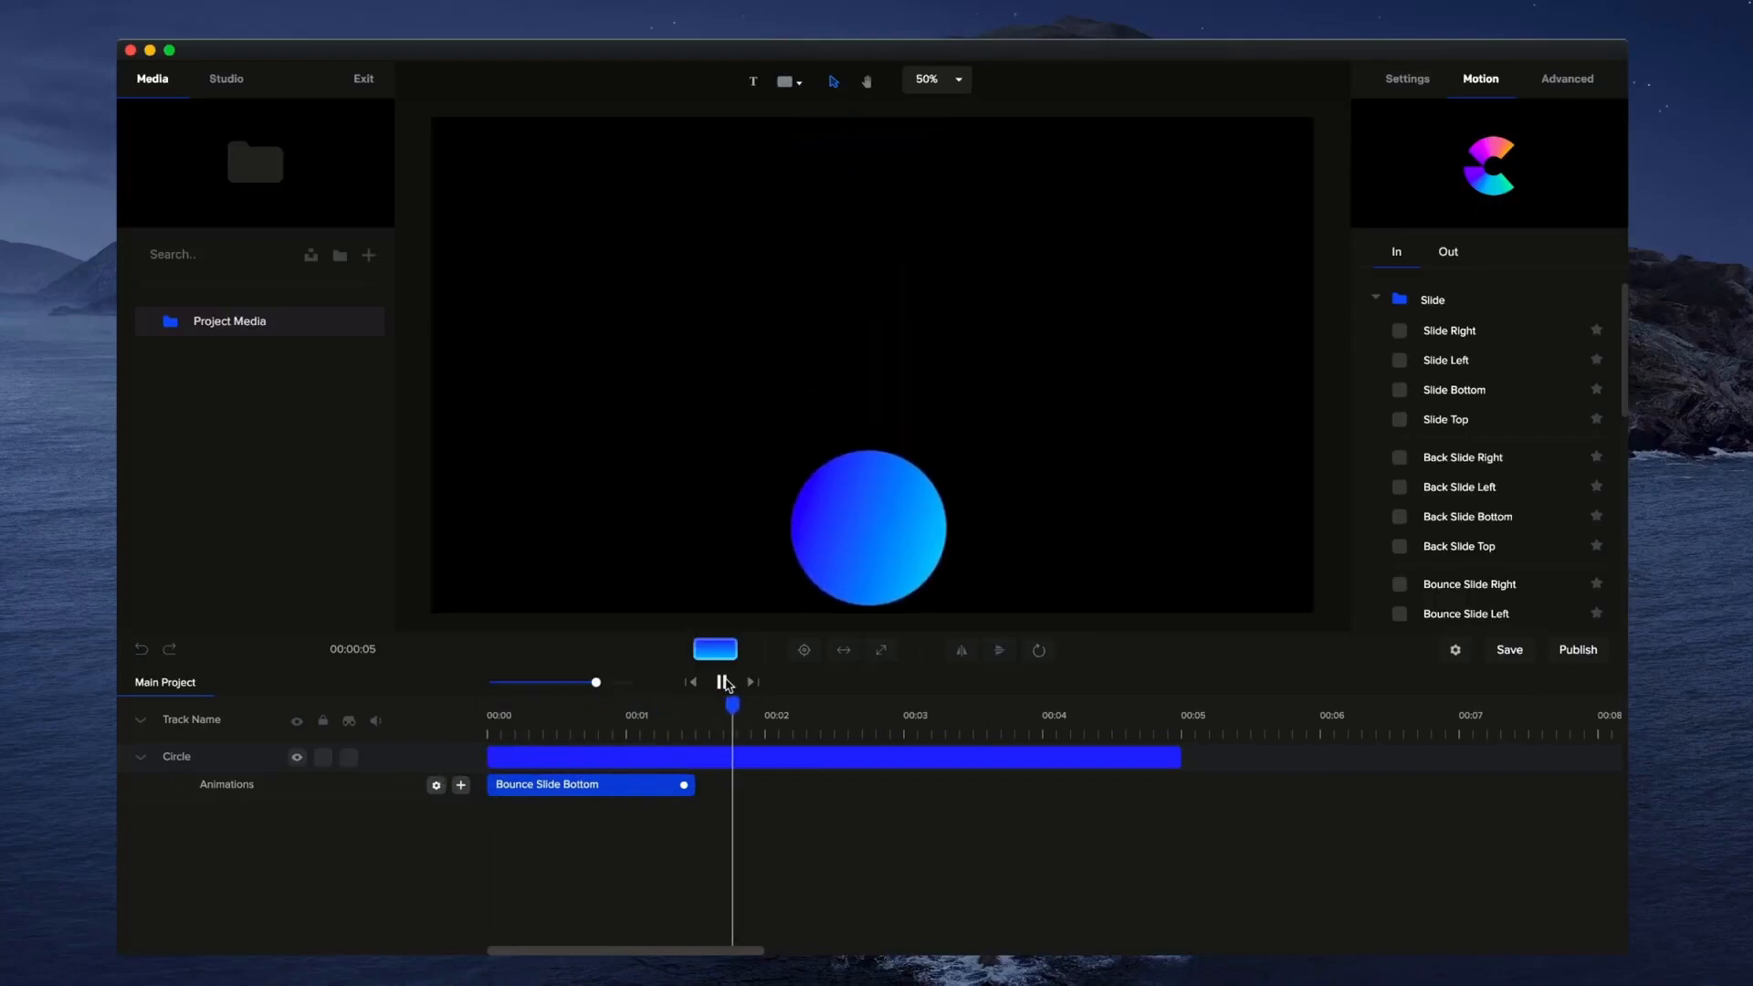
{"action": "left_click", "coordinate": [724, 683]}
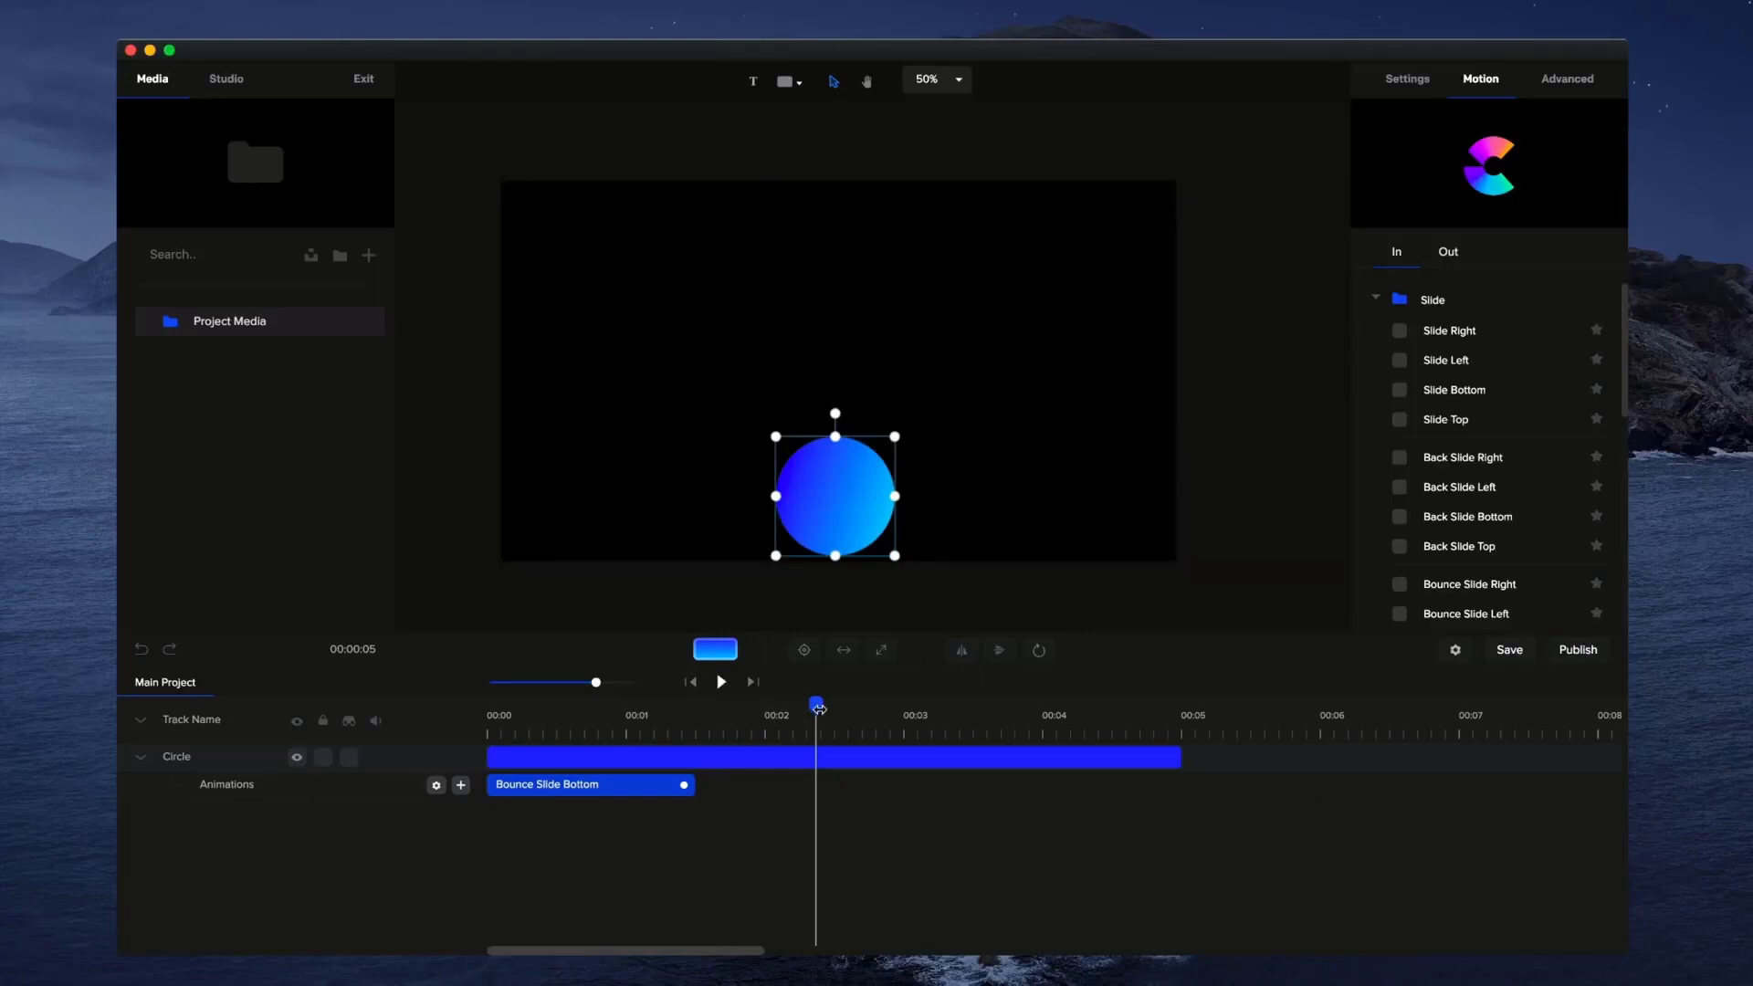
{"action": "left_click_drag", "start_coordinate": [818, 709], "coordinate": [464, 736]}
Shorten the Bounce Slide Bottom animation to about 1.2 seconds and the circle's track to 3 seconds.
{"action": "left_click_drag", "start_coordinate": [687, 784], "coordinate": [650, 783]}
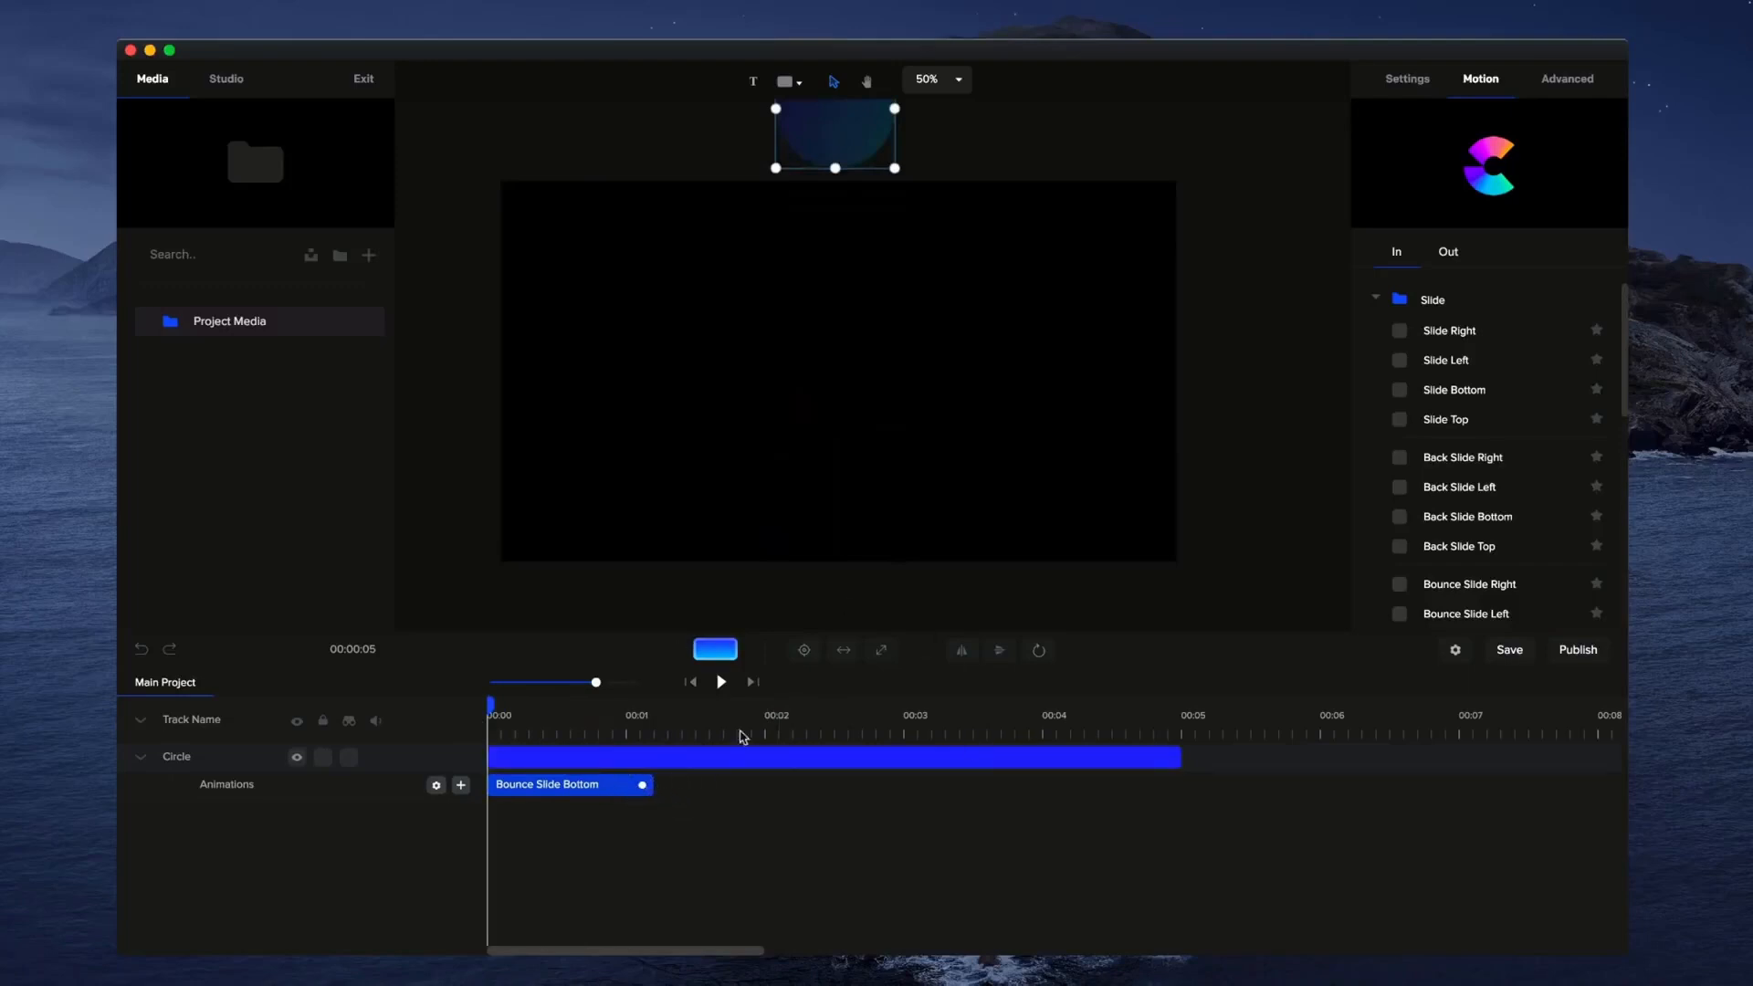
{"action": "left_click_drag", "start_coordinate": [1180, 757], "coordinate": [908, 756]}
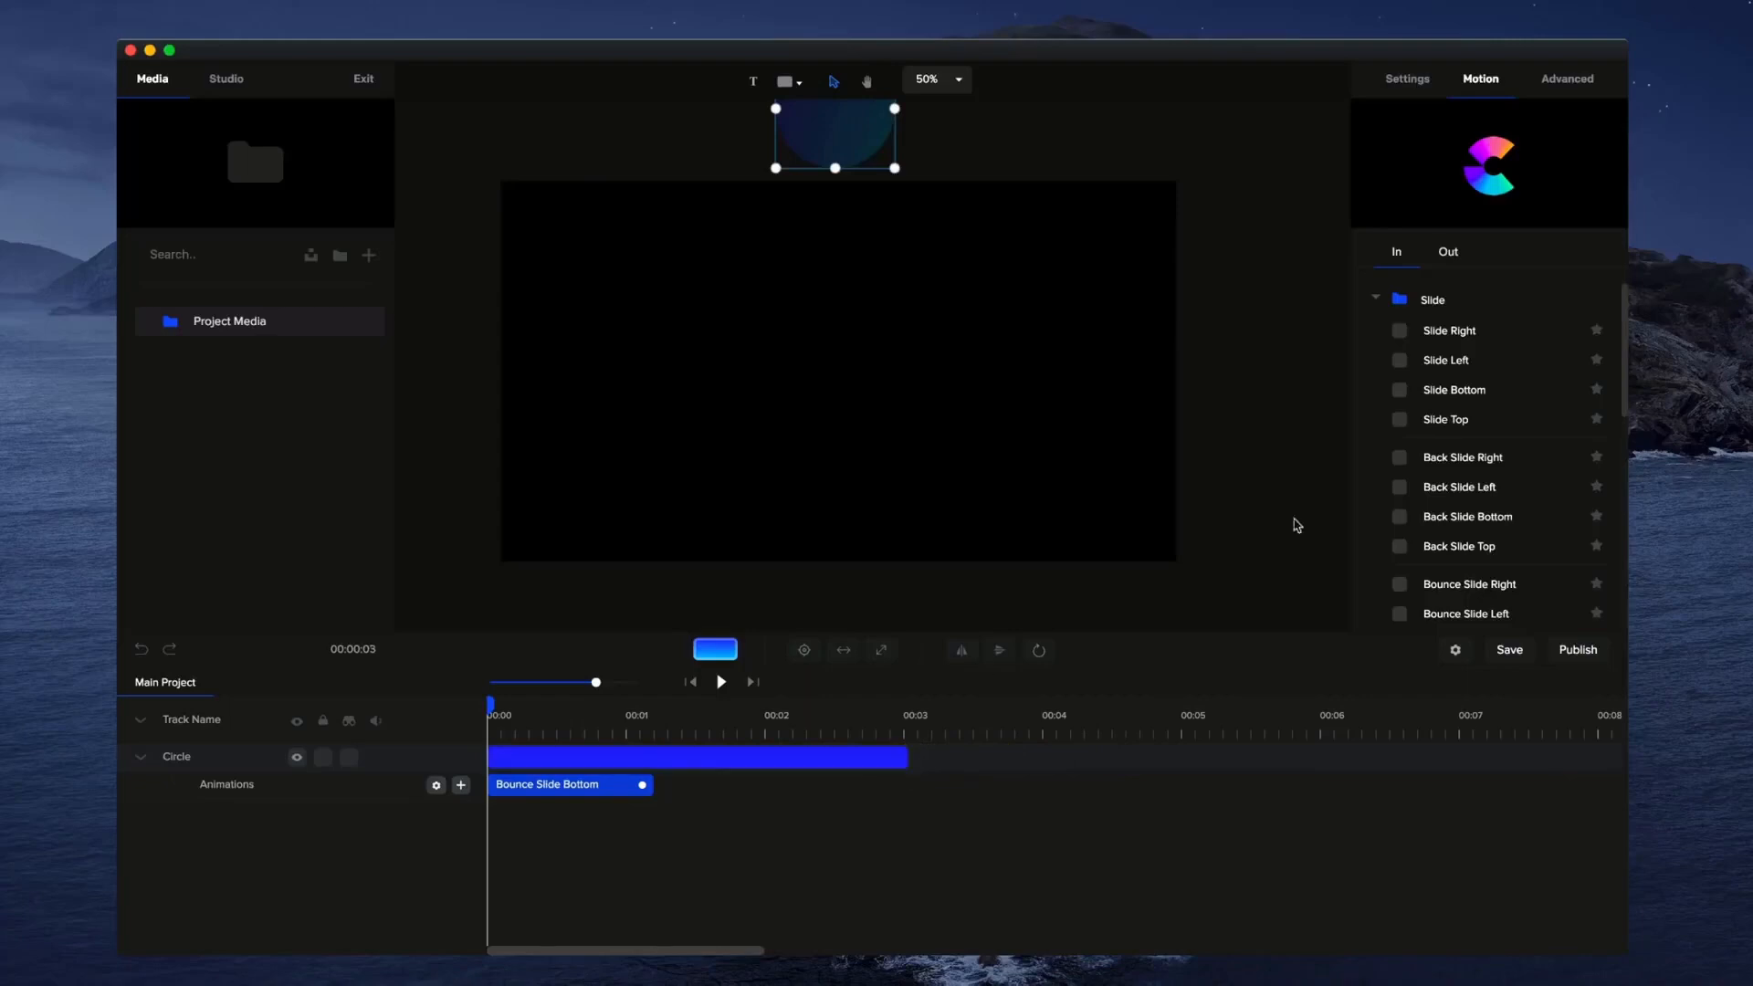
Add the Distort Horizontal exit animation from the Distort presets to the circle.
{"action": "left_click", "coordinate": [1444, 254]}
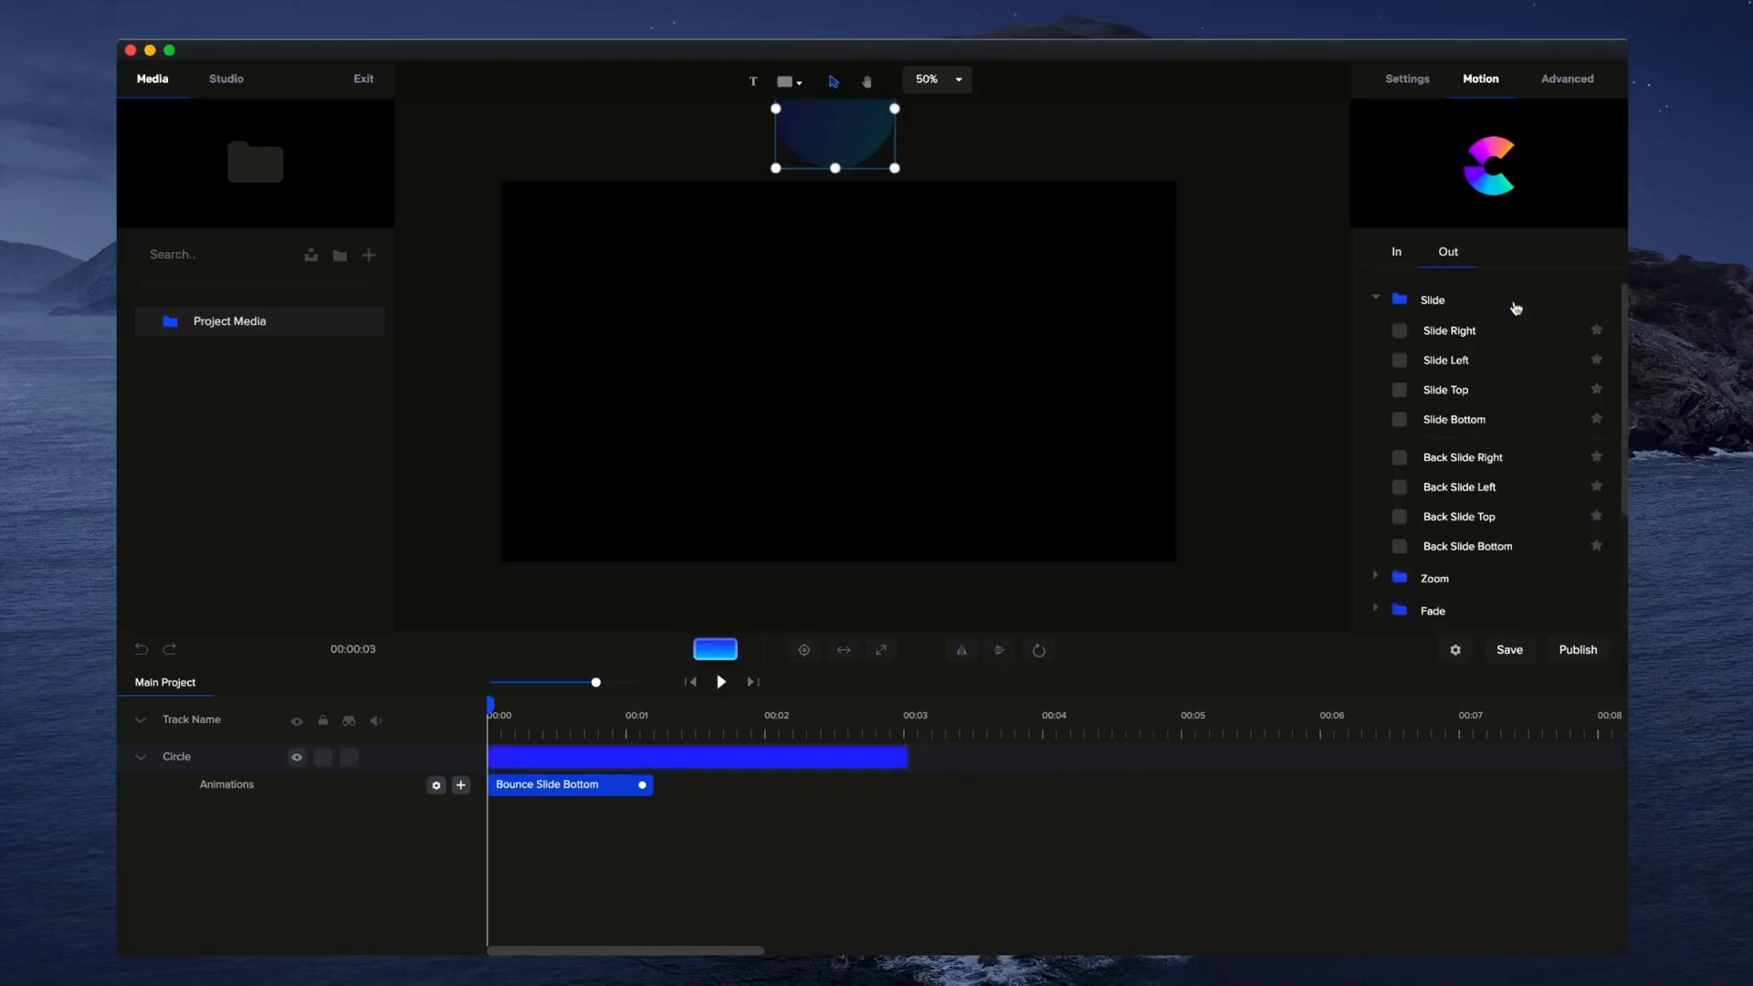
{"action": "scroll", "coordinate": [1471, 409], "scroll_direction": "down", "scroll_amount": 1}
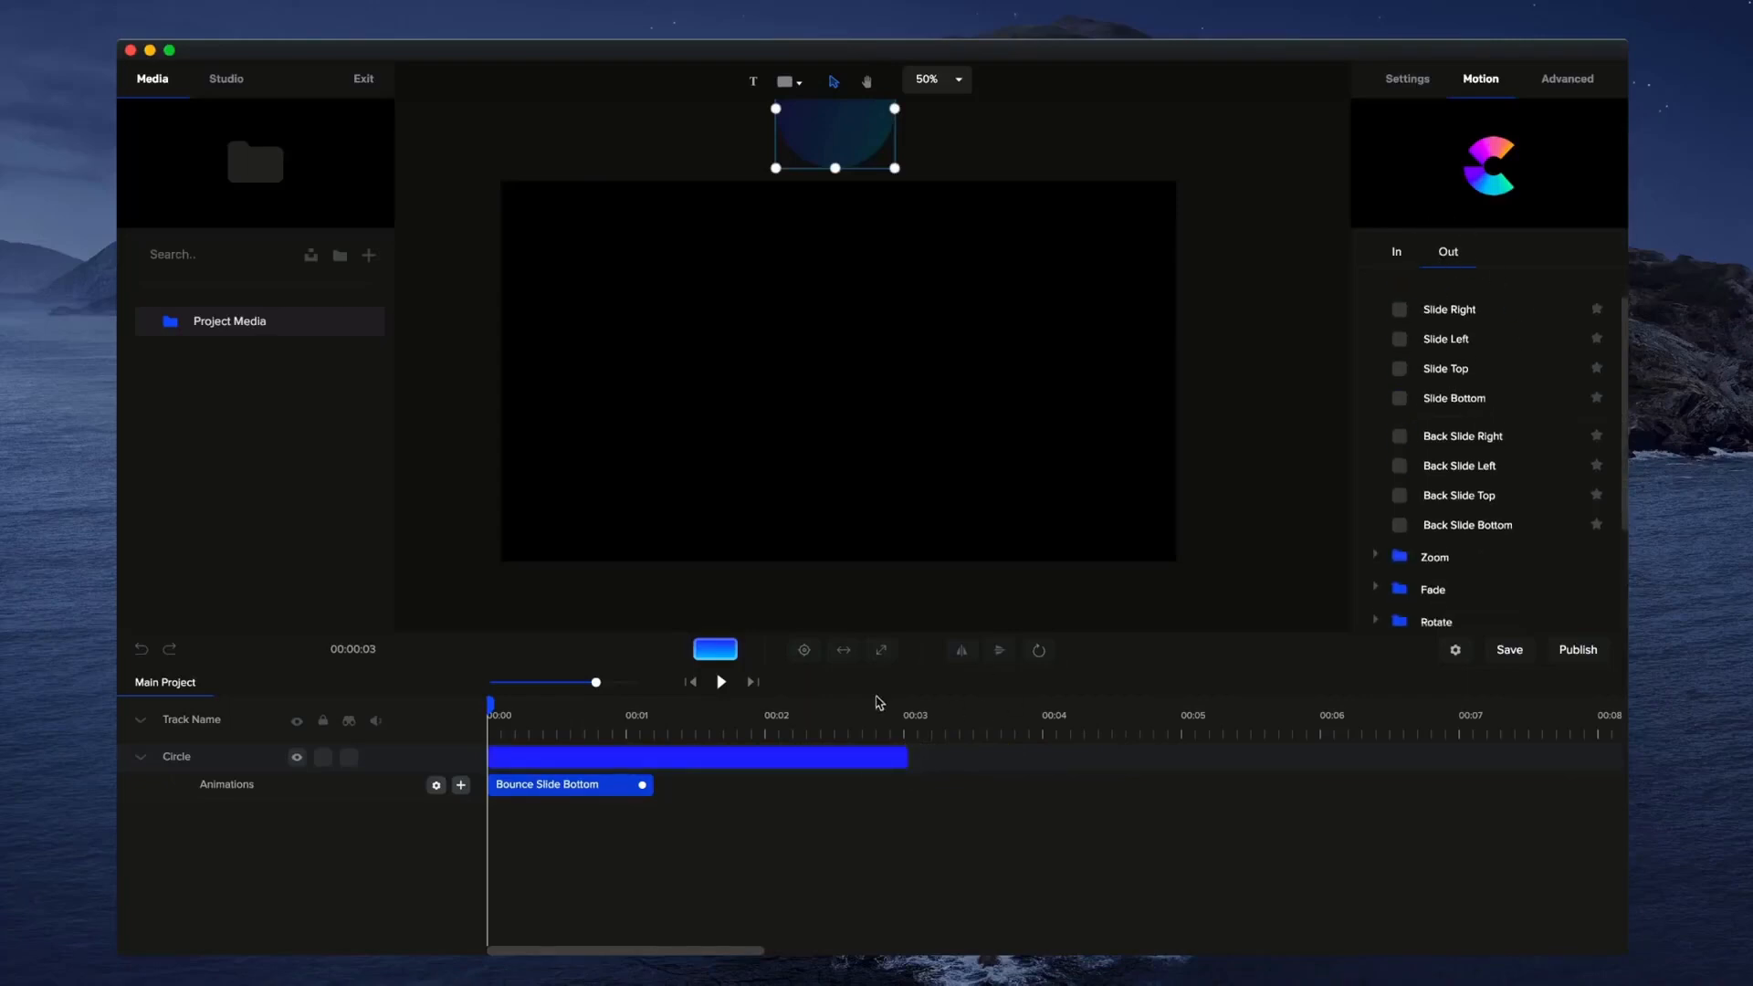
{"action": "left_click_drag", "start_coordinate": [490, 705], "coordinate": [734, 712]}
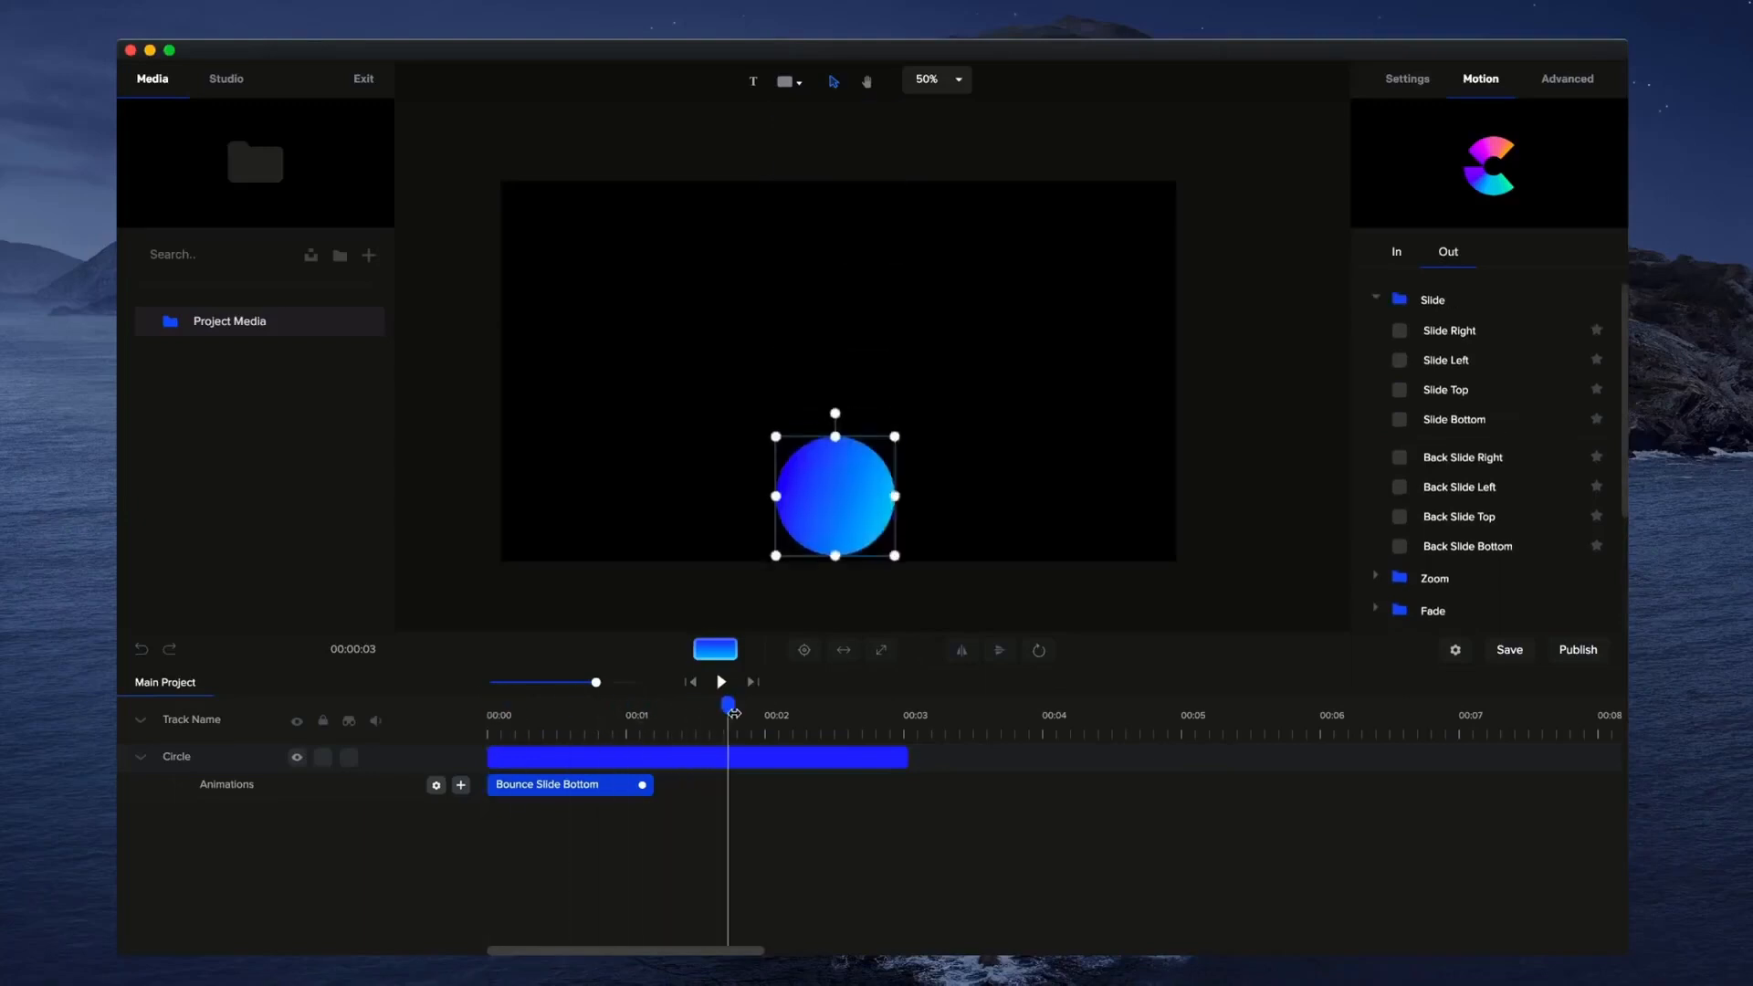
{"action": "scroll", "coordinate": [1477, 481], "scroll_direction": "down", "scroll_amount": 5}
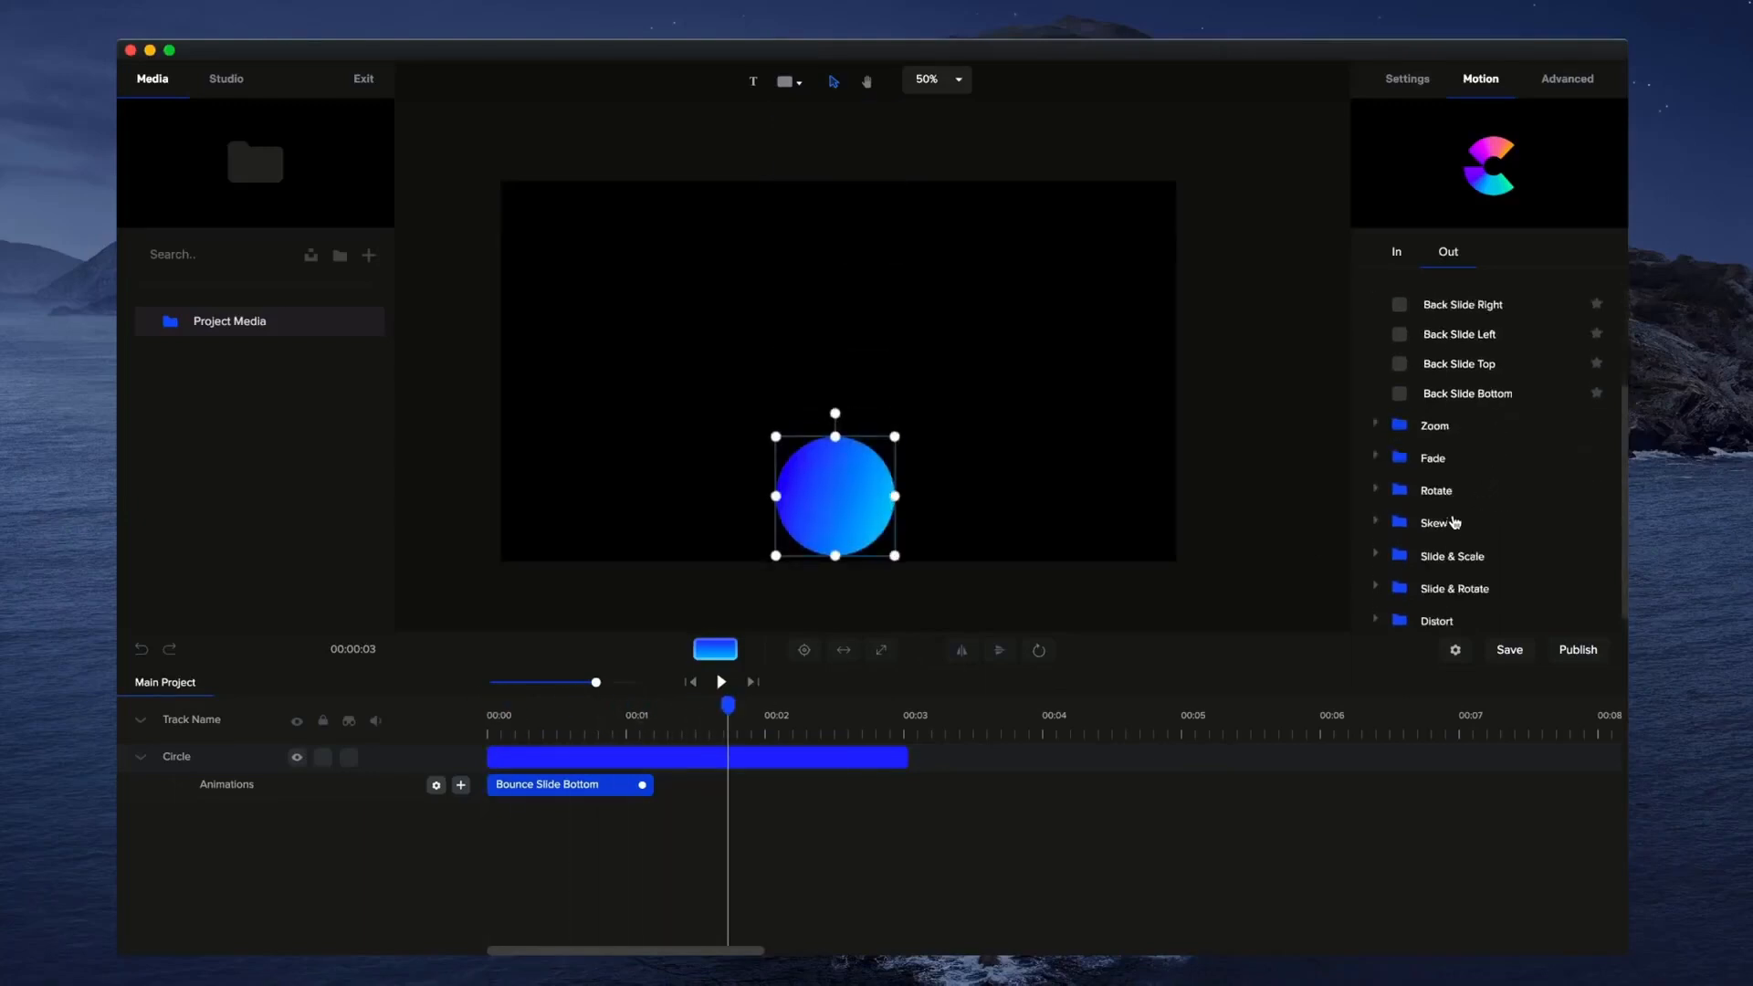
{"action": "scroll", "coordinate": [1432, 492], "scroll_direction": "down", "scroll_amount": 1}
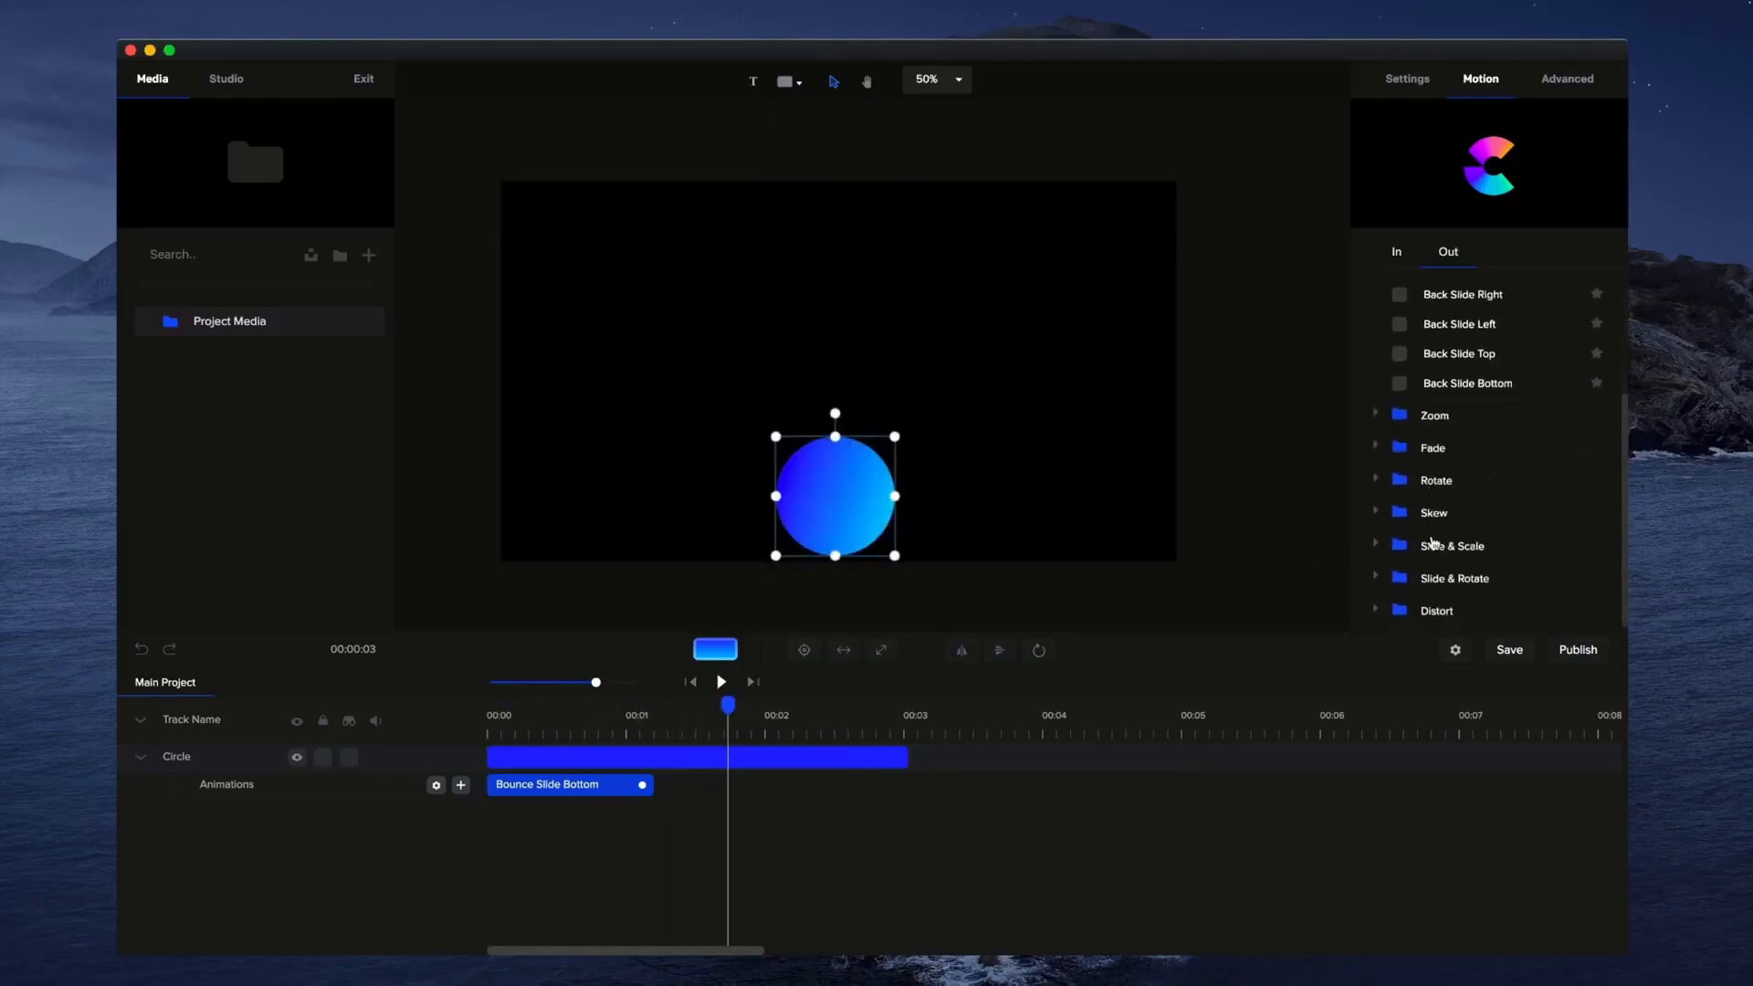
{"action": "left_click", "coordinate": [1379, 609]}
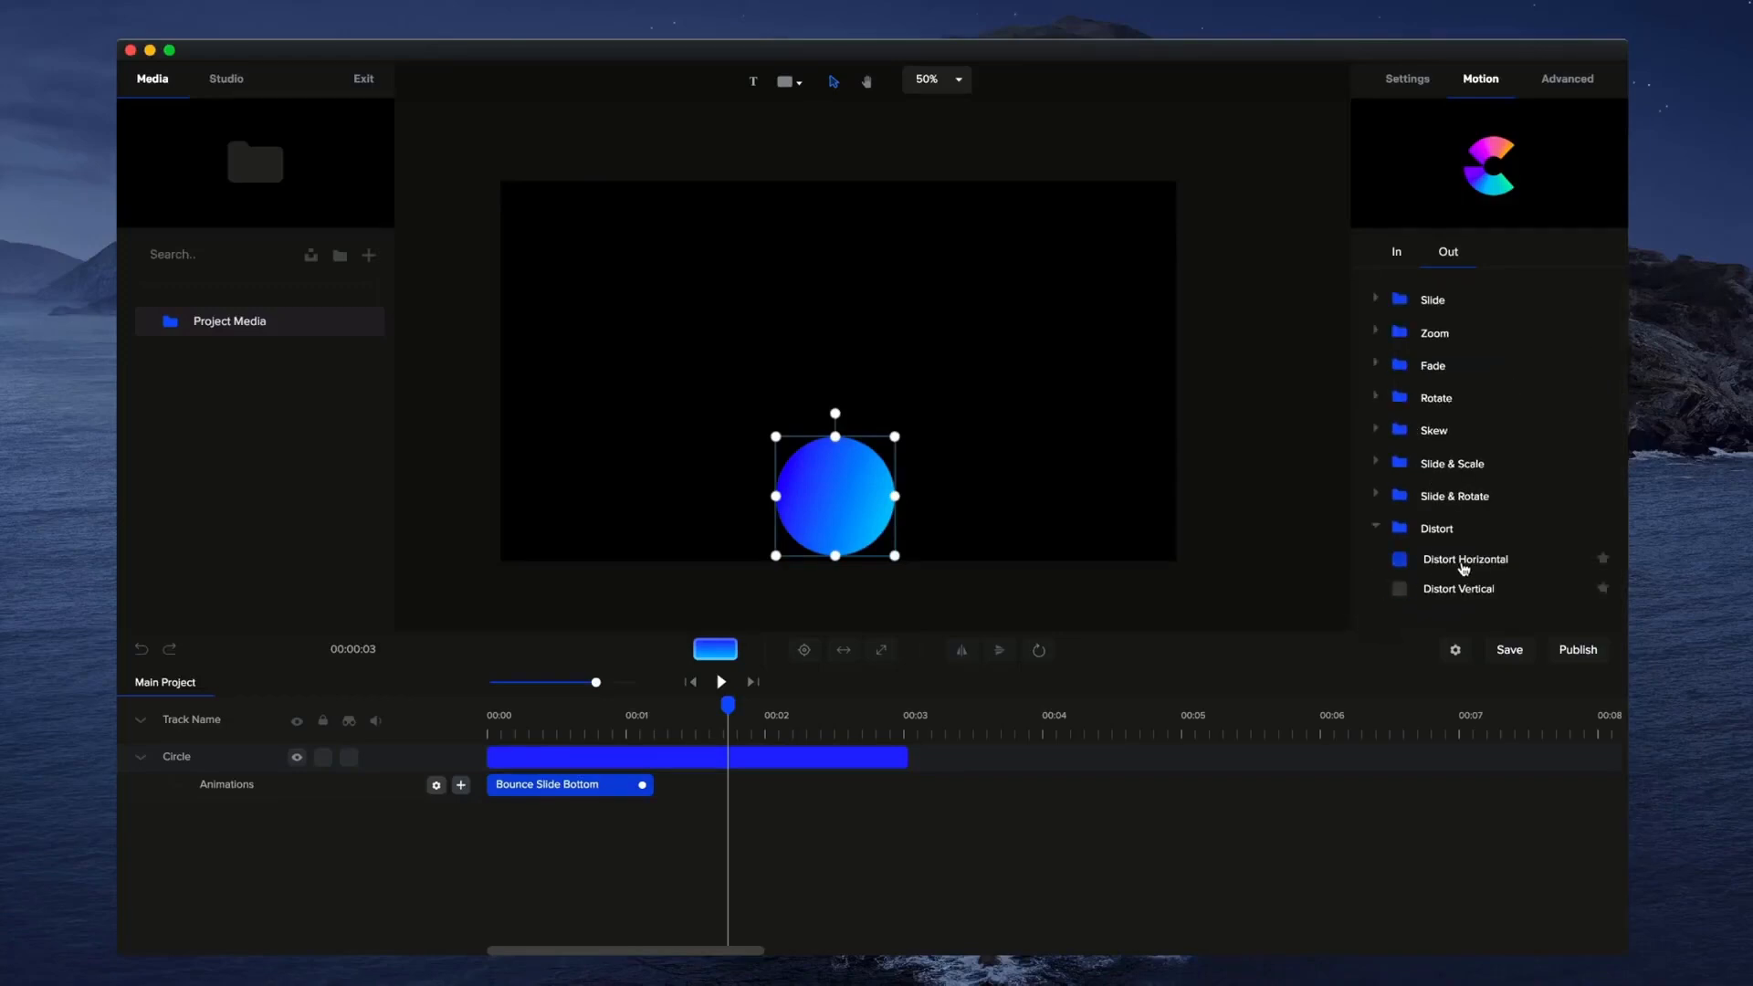
{"action": "left_click", "coordinate": [1399, 560]}
Preview the circle's animations, shorten the Distort Horizontal exit to about 1 second, and expand the Zoom exit presets.
{"action": "left_click_drag", "start_coordinate": [710, 786], "coordinate": [748, 787]}
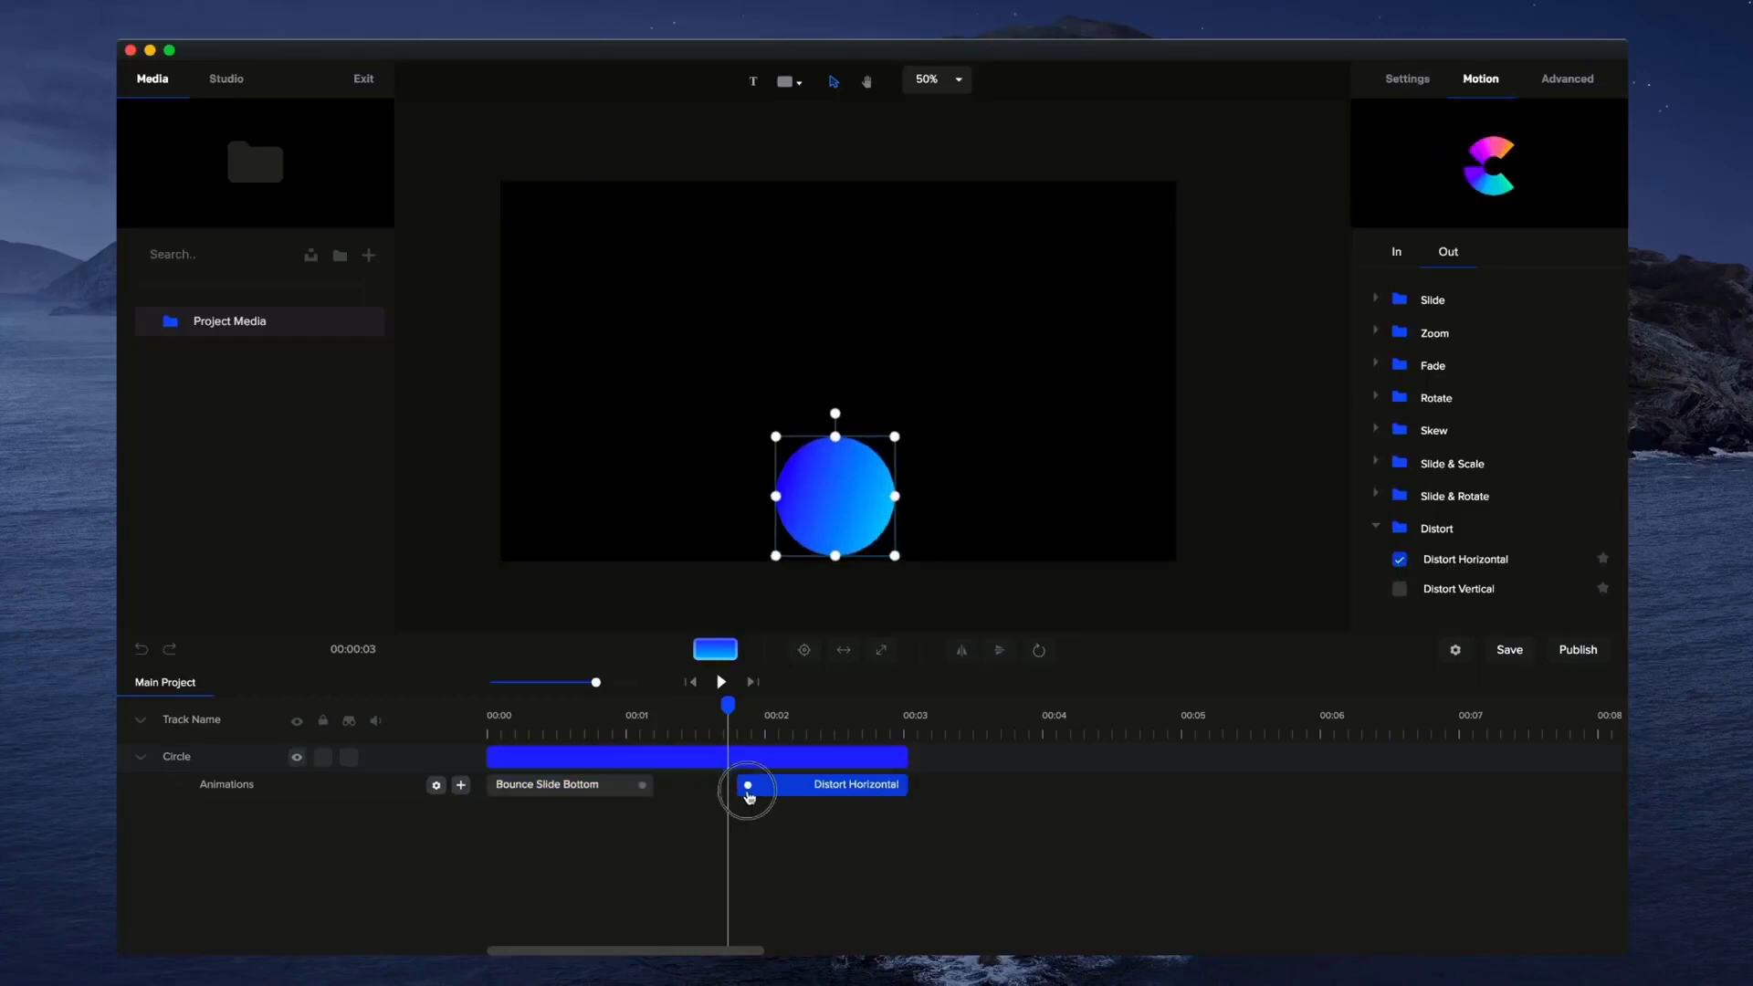
{"action": "left_click", "coordinate": [691, 682]}
{"action": "left_click", "coordinate": [724, 682]}
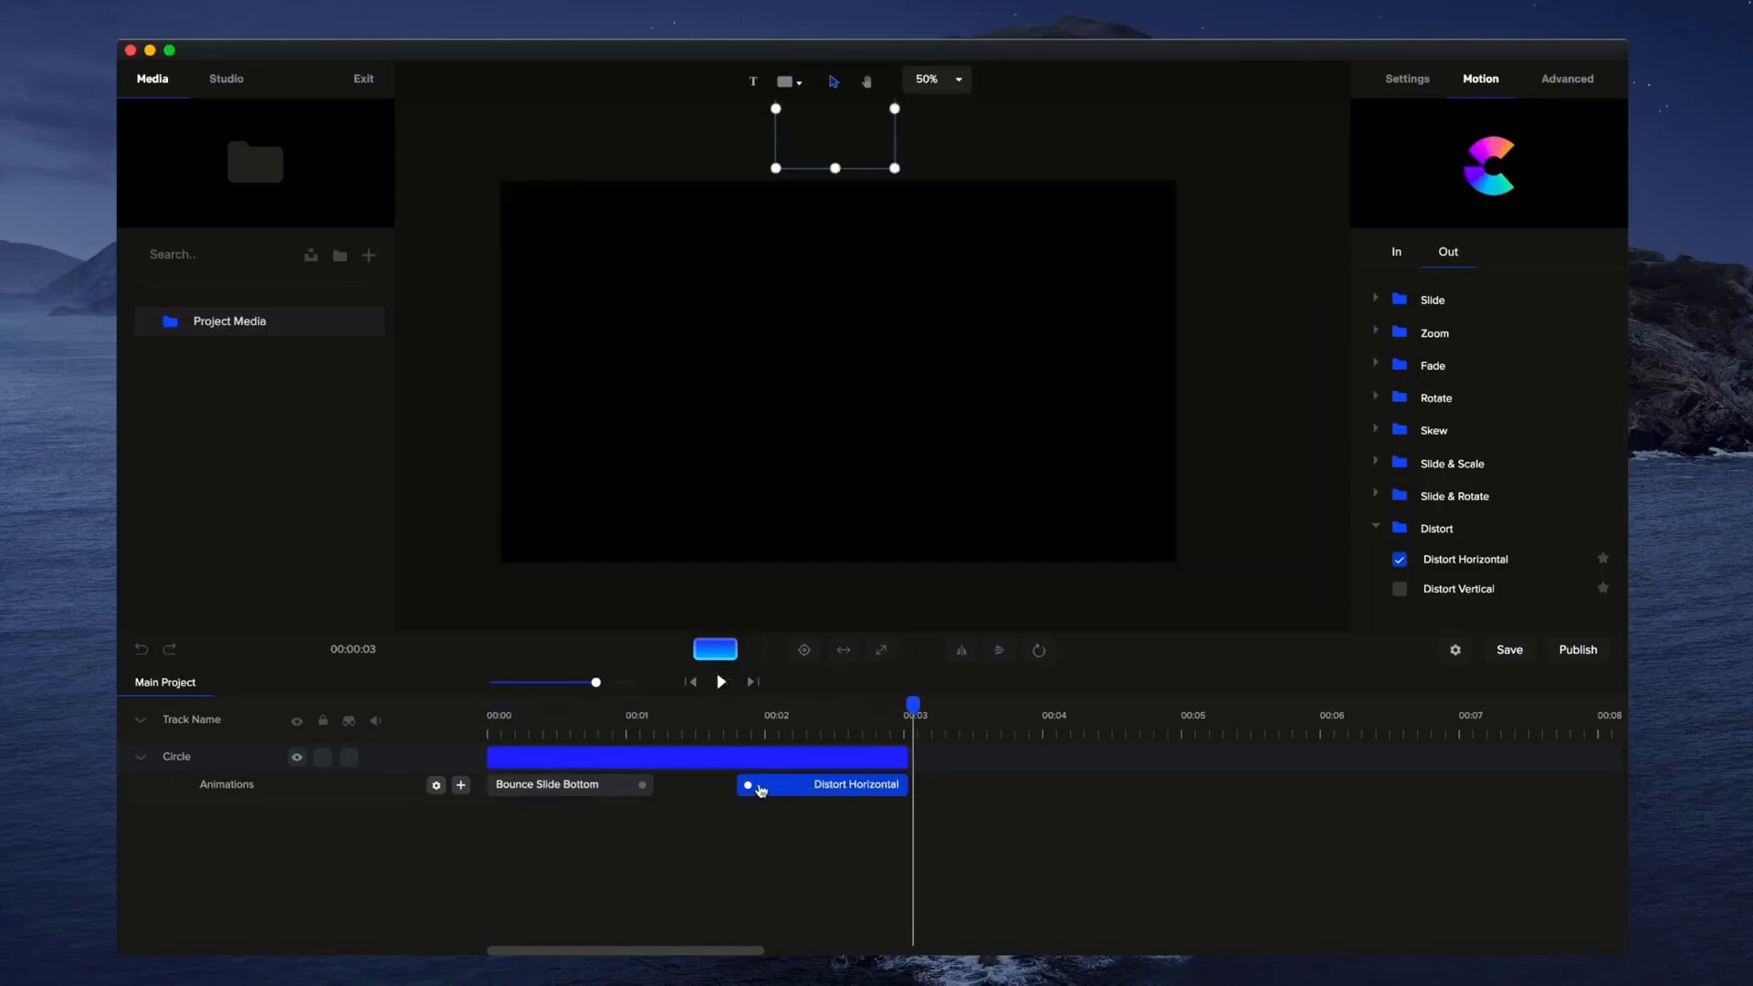
{"action": "left_click_drag", "start_coordinate": [746, 785], "coordinate": [782, 784]}
{"action": "left_click", "coordinate": [1377, 333]}
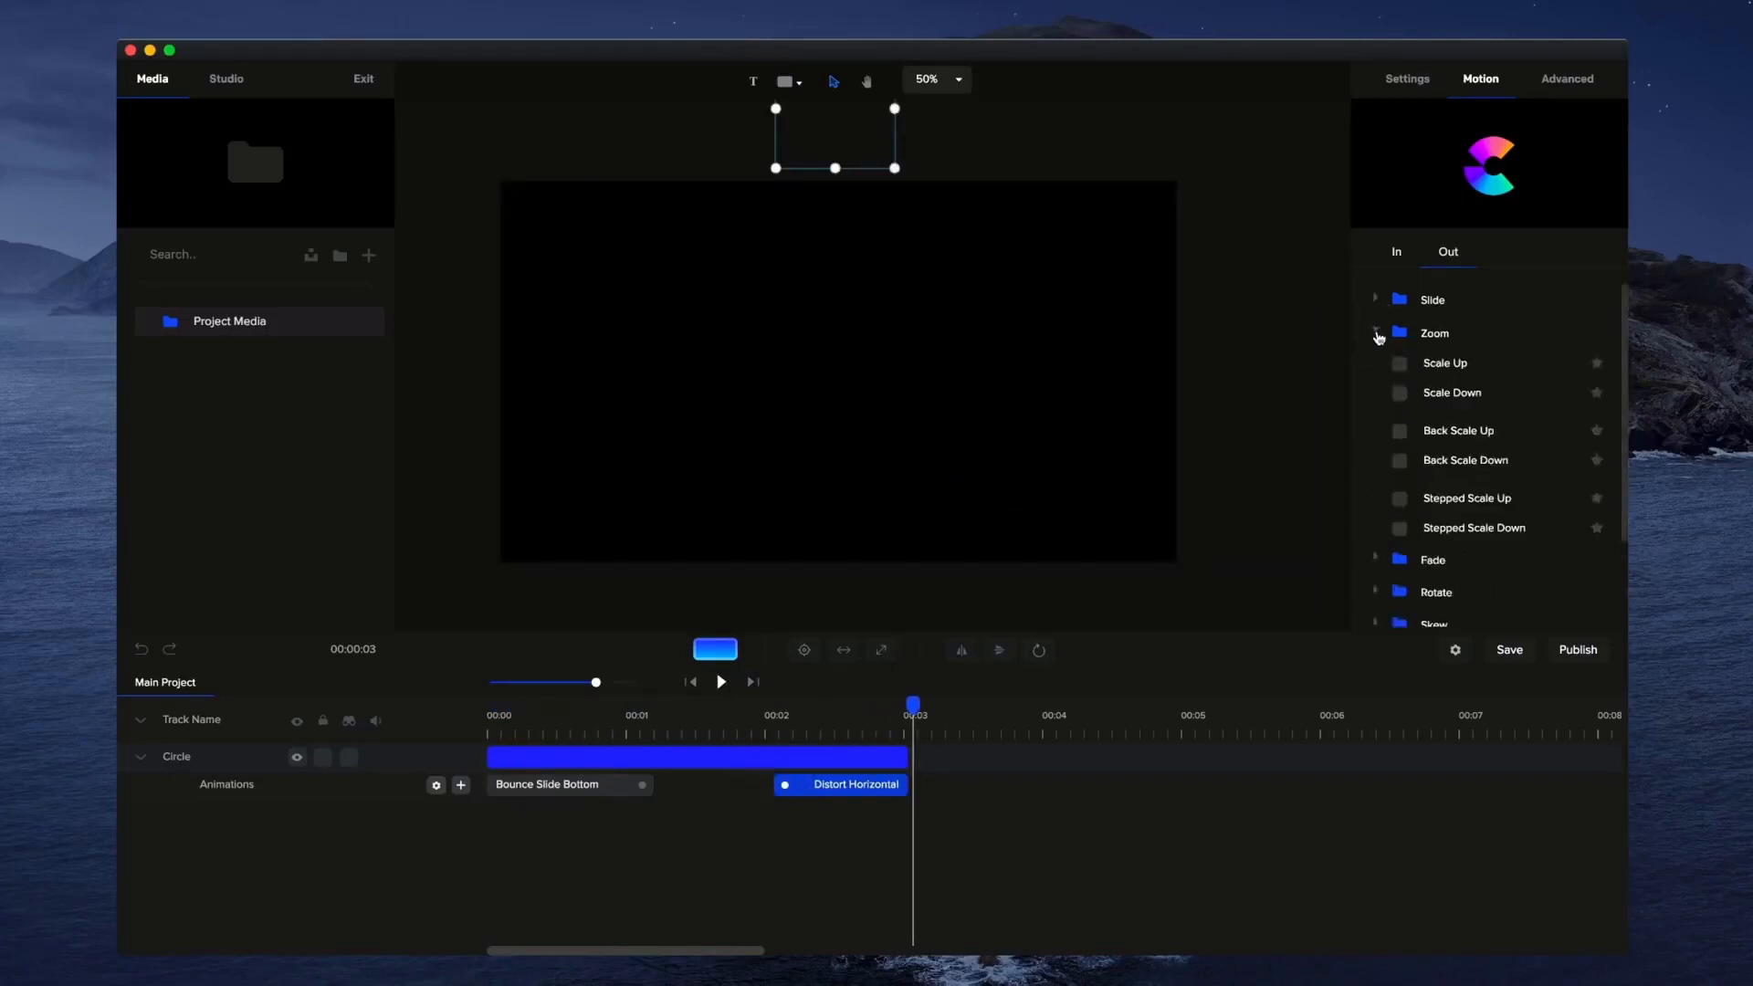
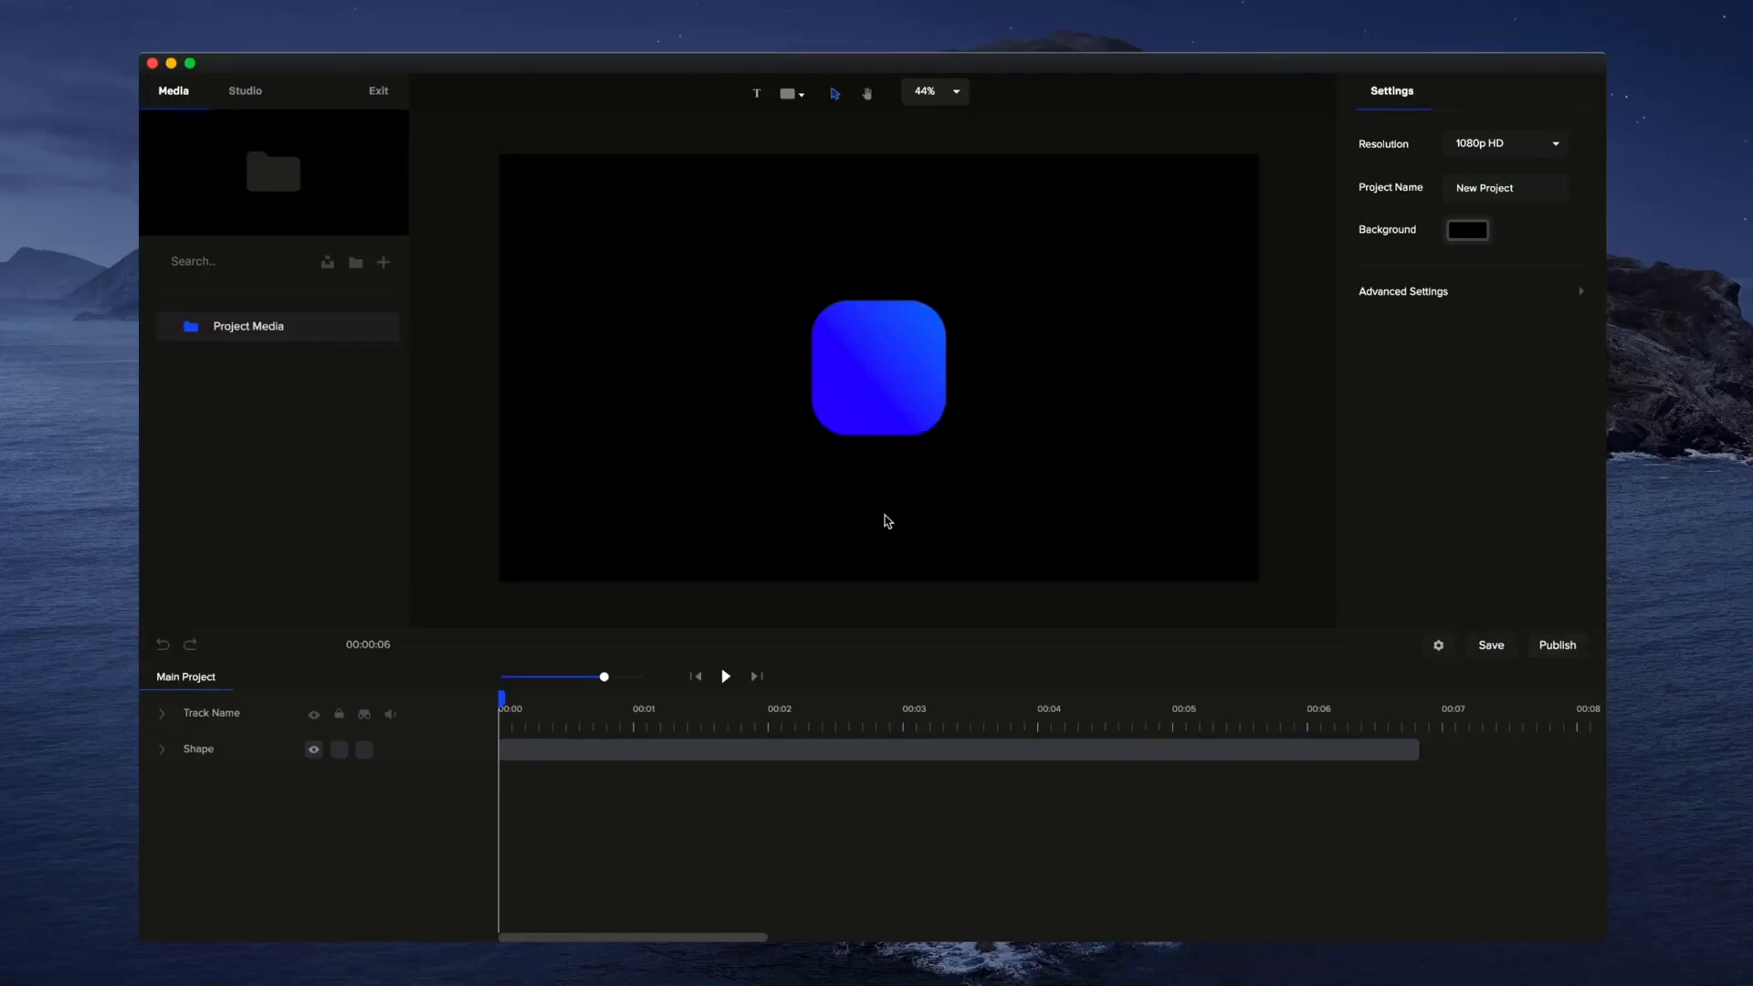
Apply the Slide Right entrance animation to the blue rounded square and preview it.
{"action": "left_click", "coordinate": [911, 363]}
{"action": "left_click", "coordinate": [1458, 98]}
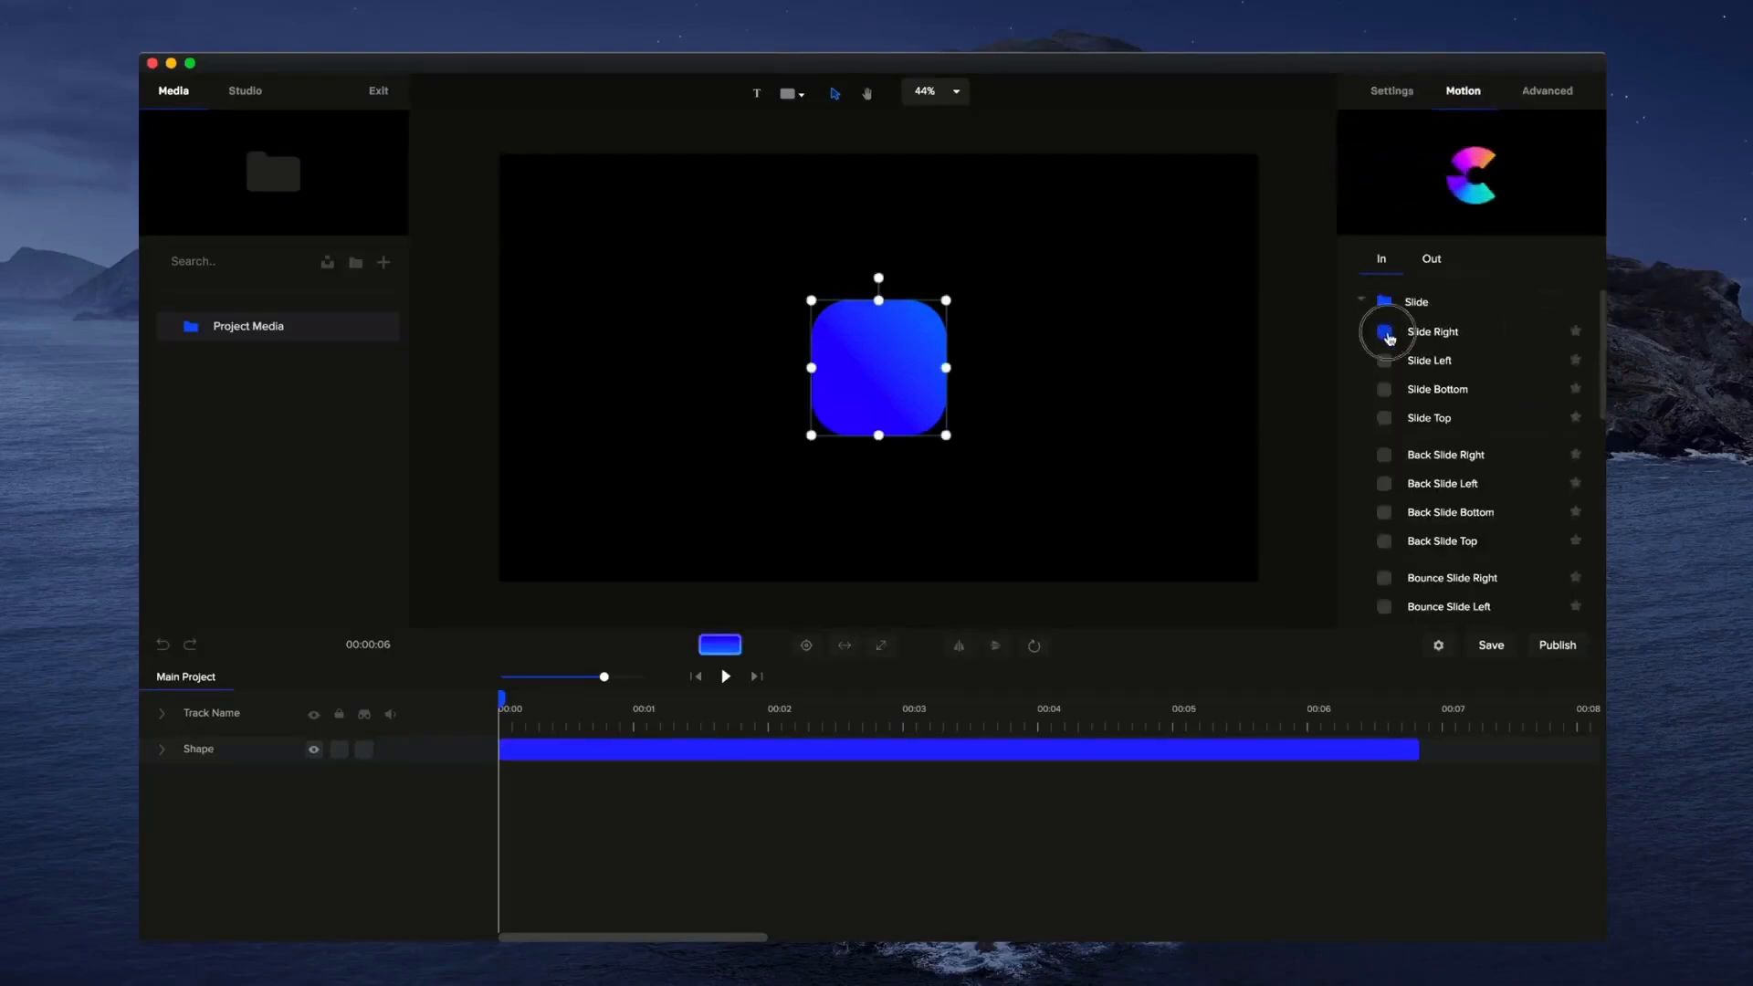
{"action": "left_click", "coordinate": [1385, 331]}
{"action": "left_click", "coordinate": [726, 676]}
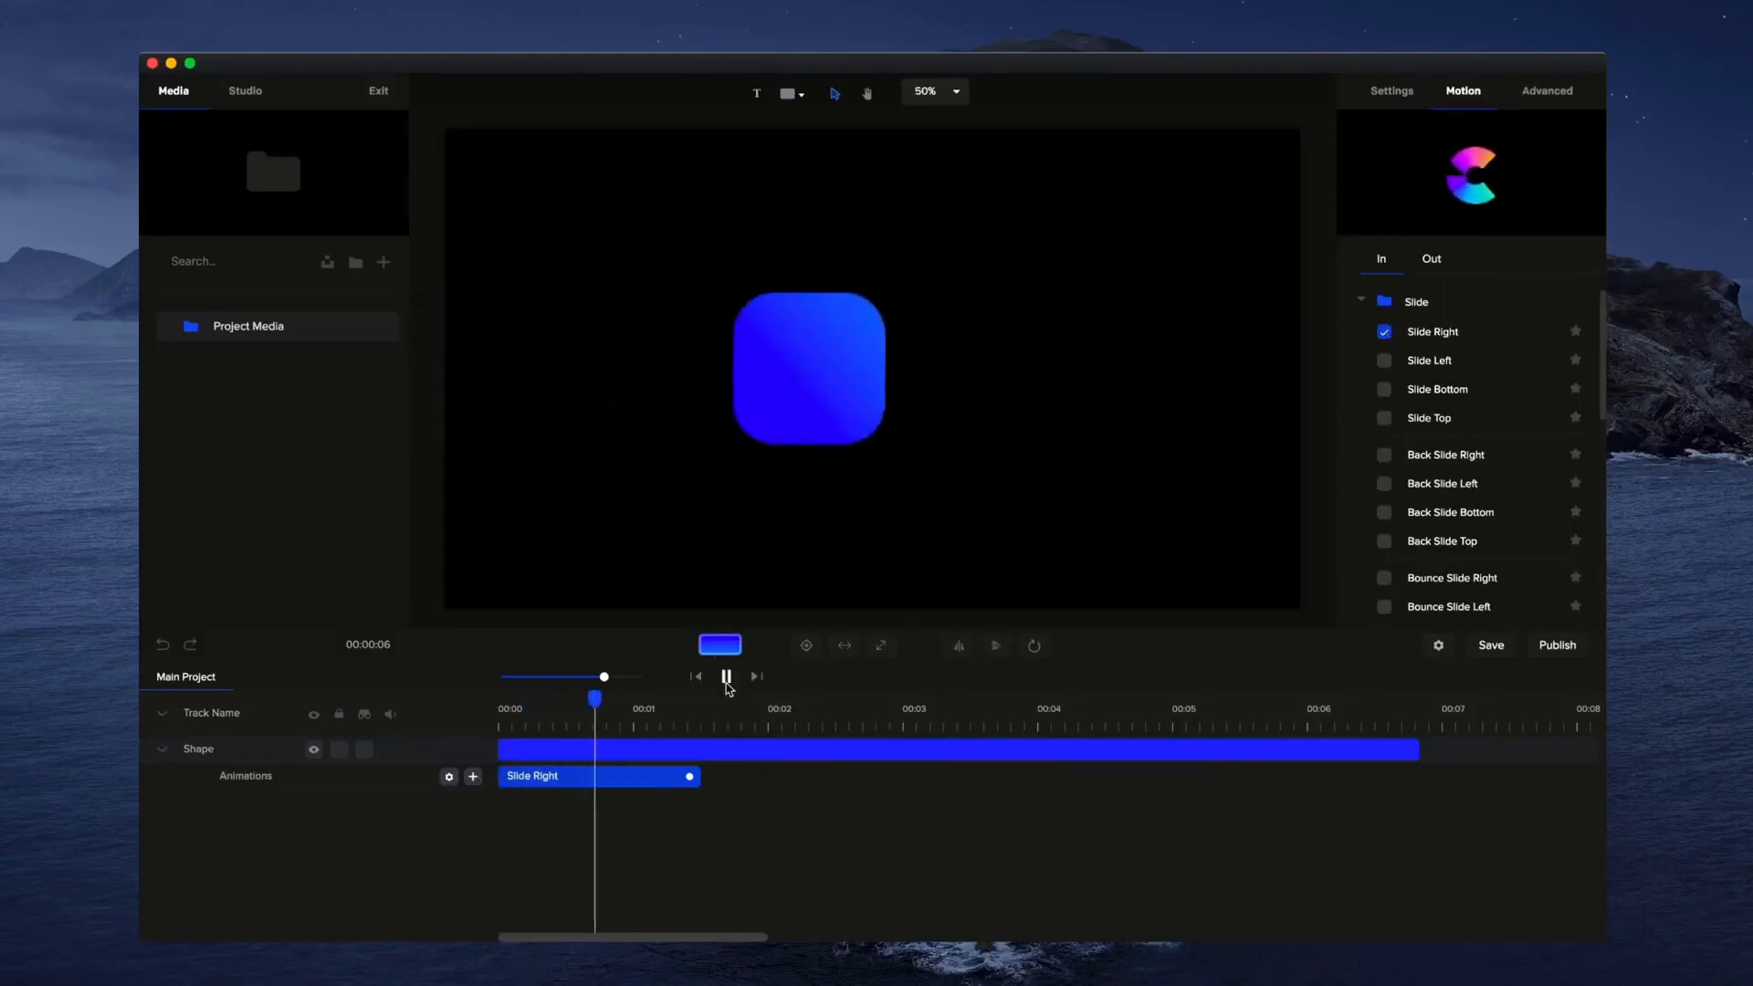
{"action": "left_click", "coordinate": [725, 676]}
Switch the square's entrance animation to Elastic Slide Right and play it back.
{"action": "scroll", "coordinate": [1360, 466], "scroll_direction": "down", "scroll_amount": 5}
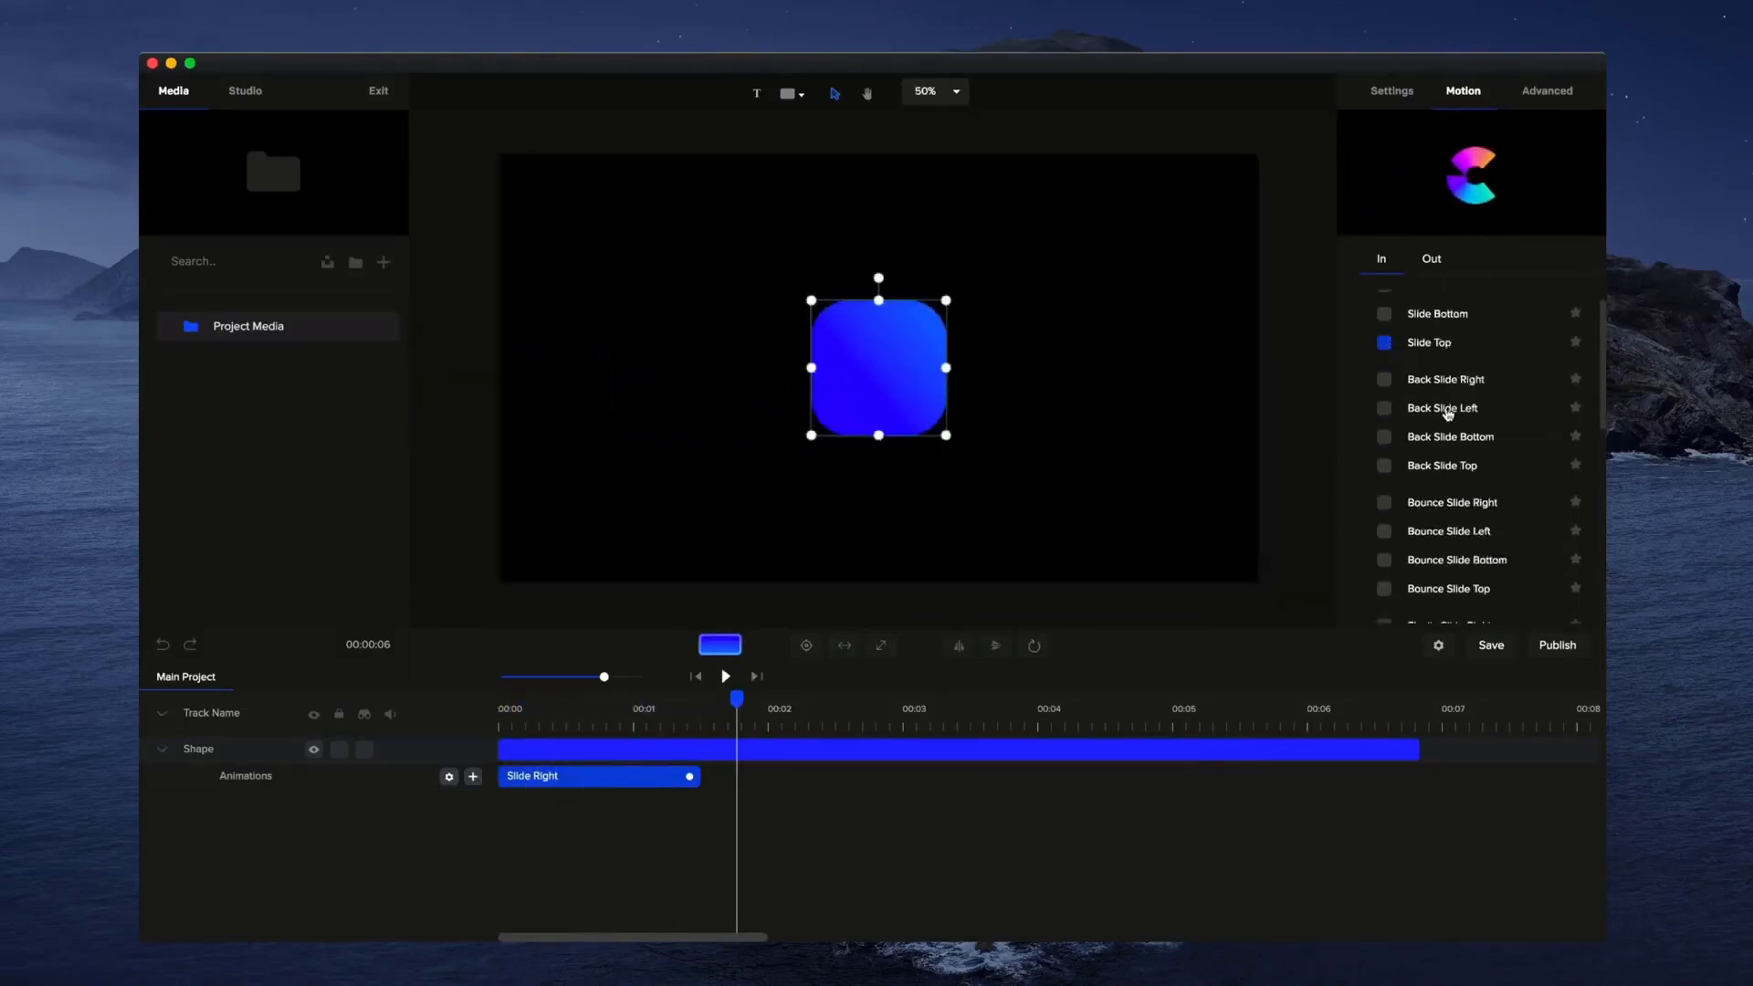
{"action": "left_click", "coordinate": [1386, 434]}
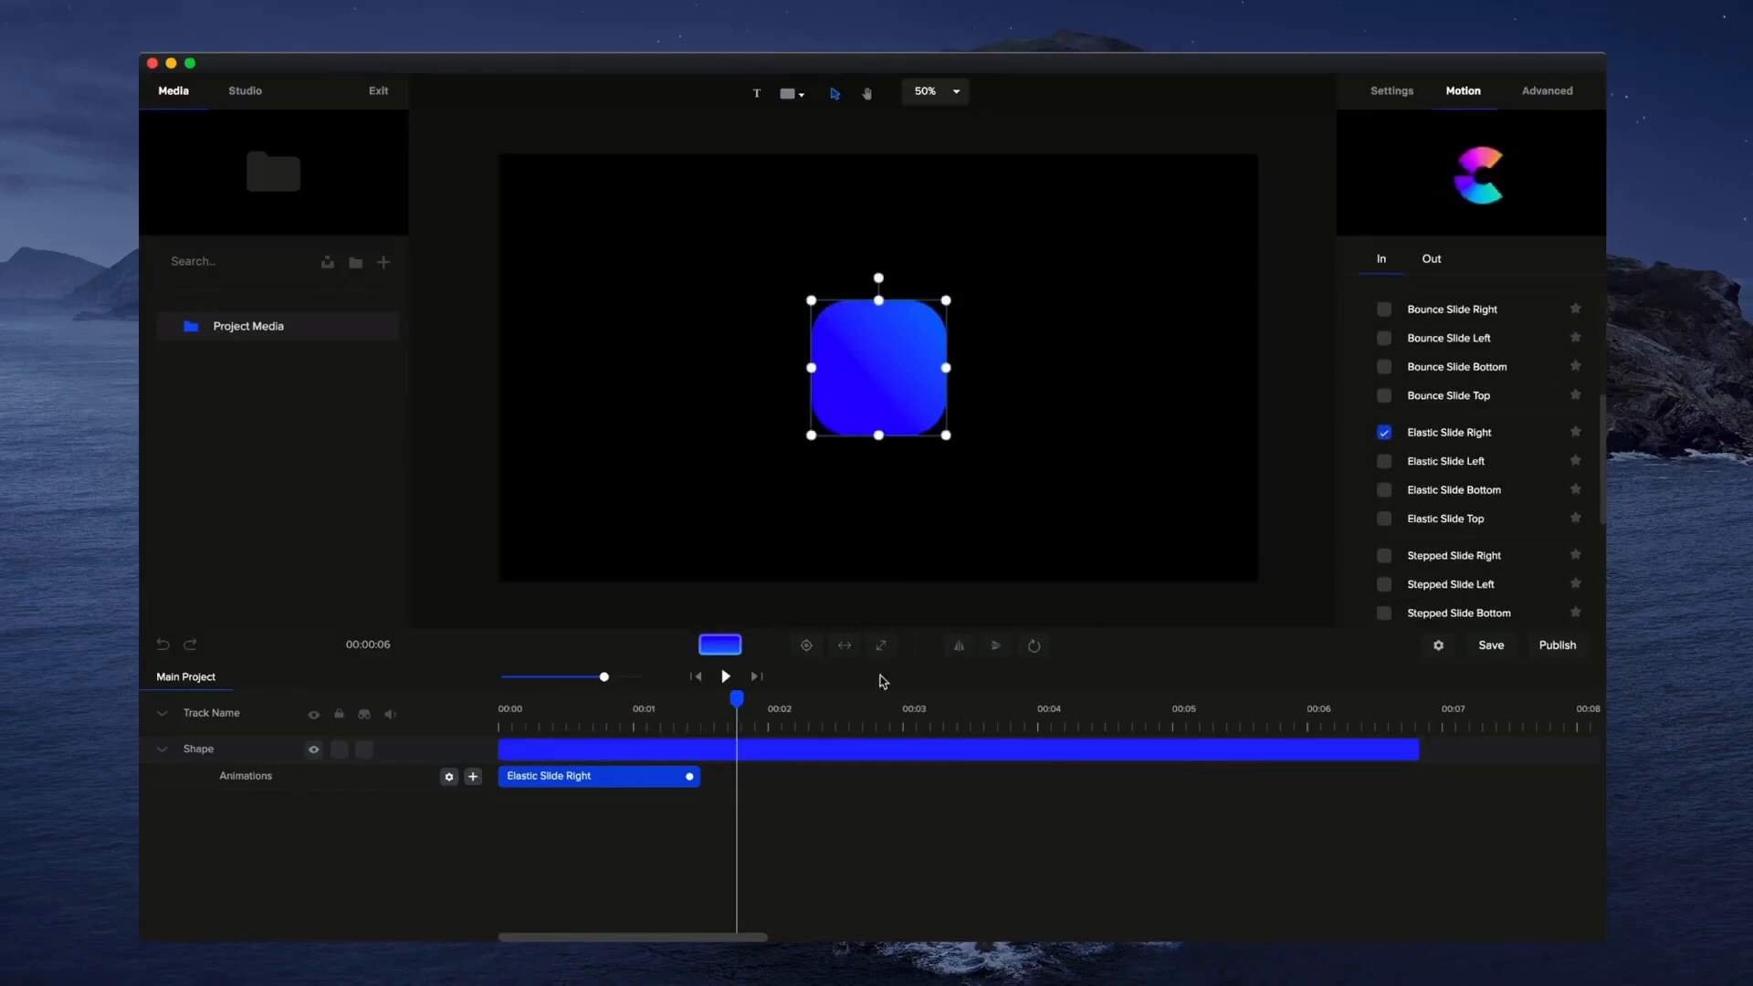
{"action": "left_click", "coordinate": [726, 676]}
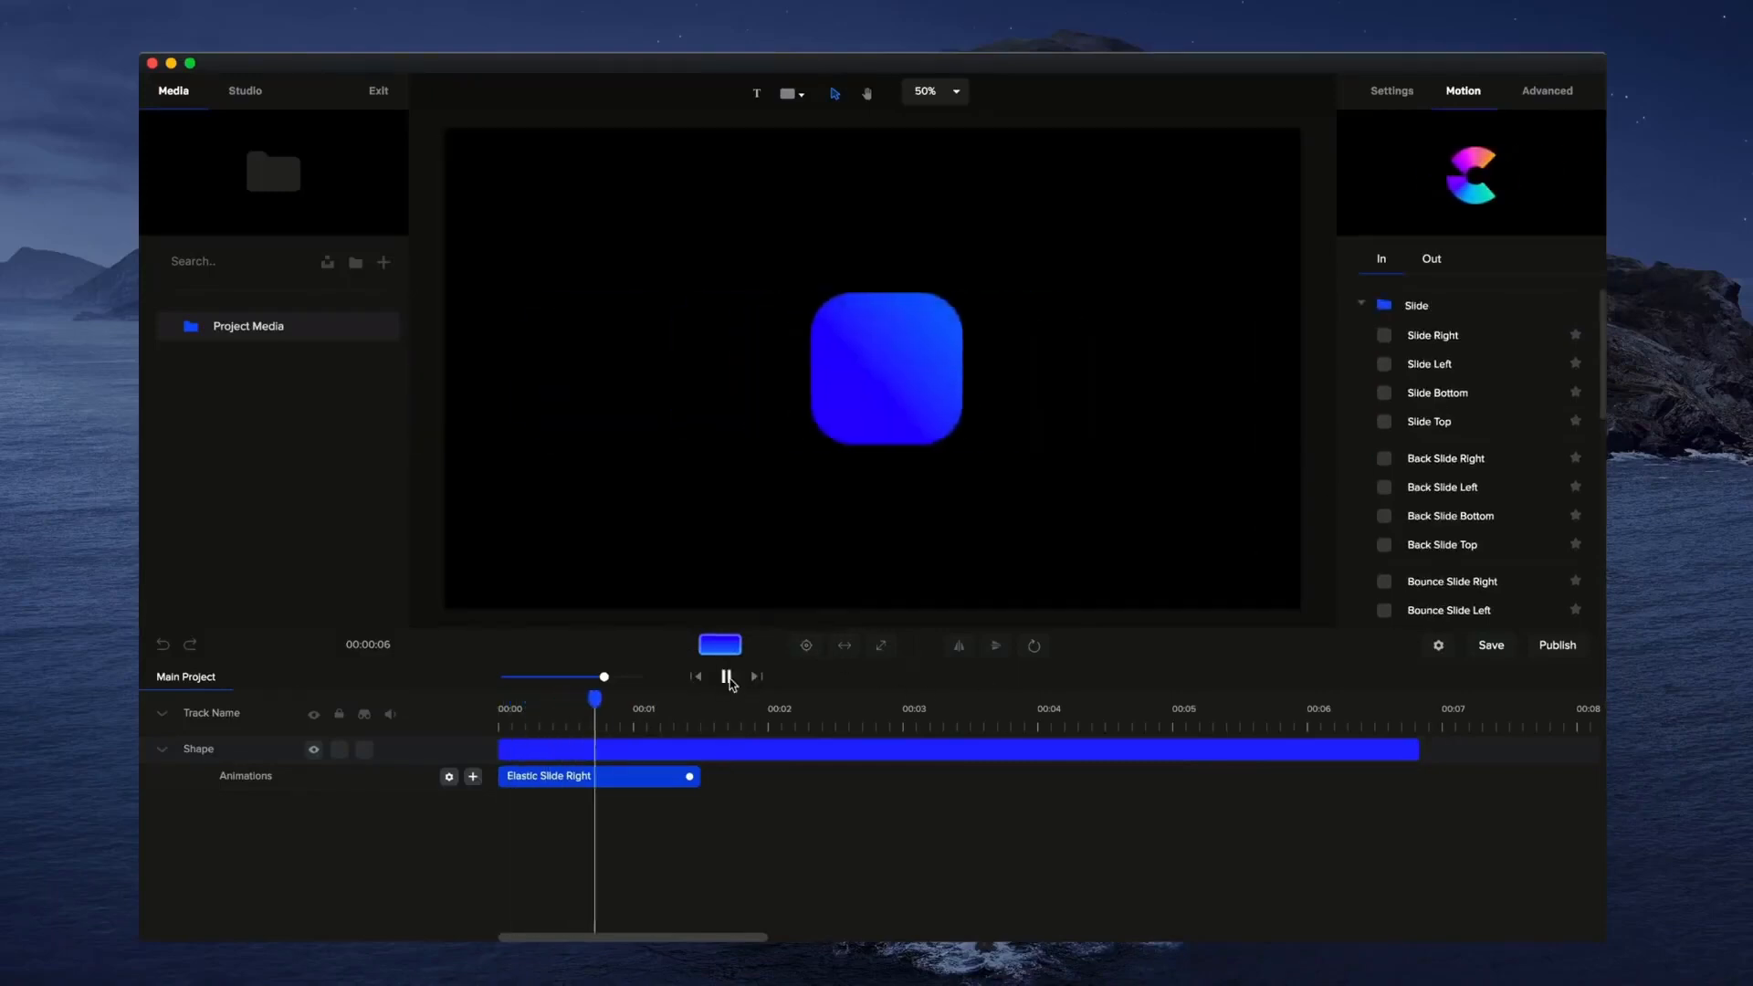
{"action": "left_click", "coordinate": [727, 677]}
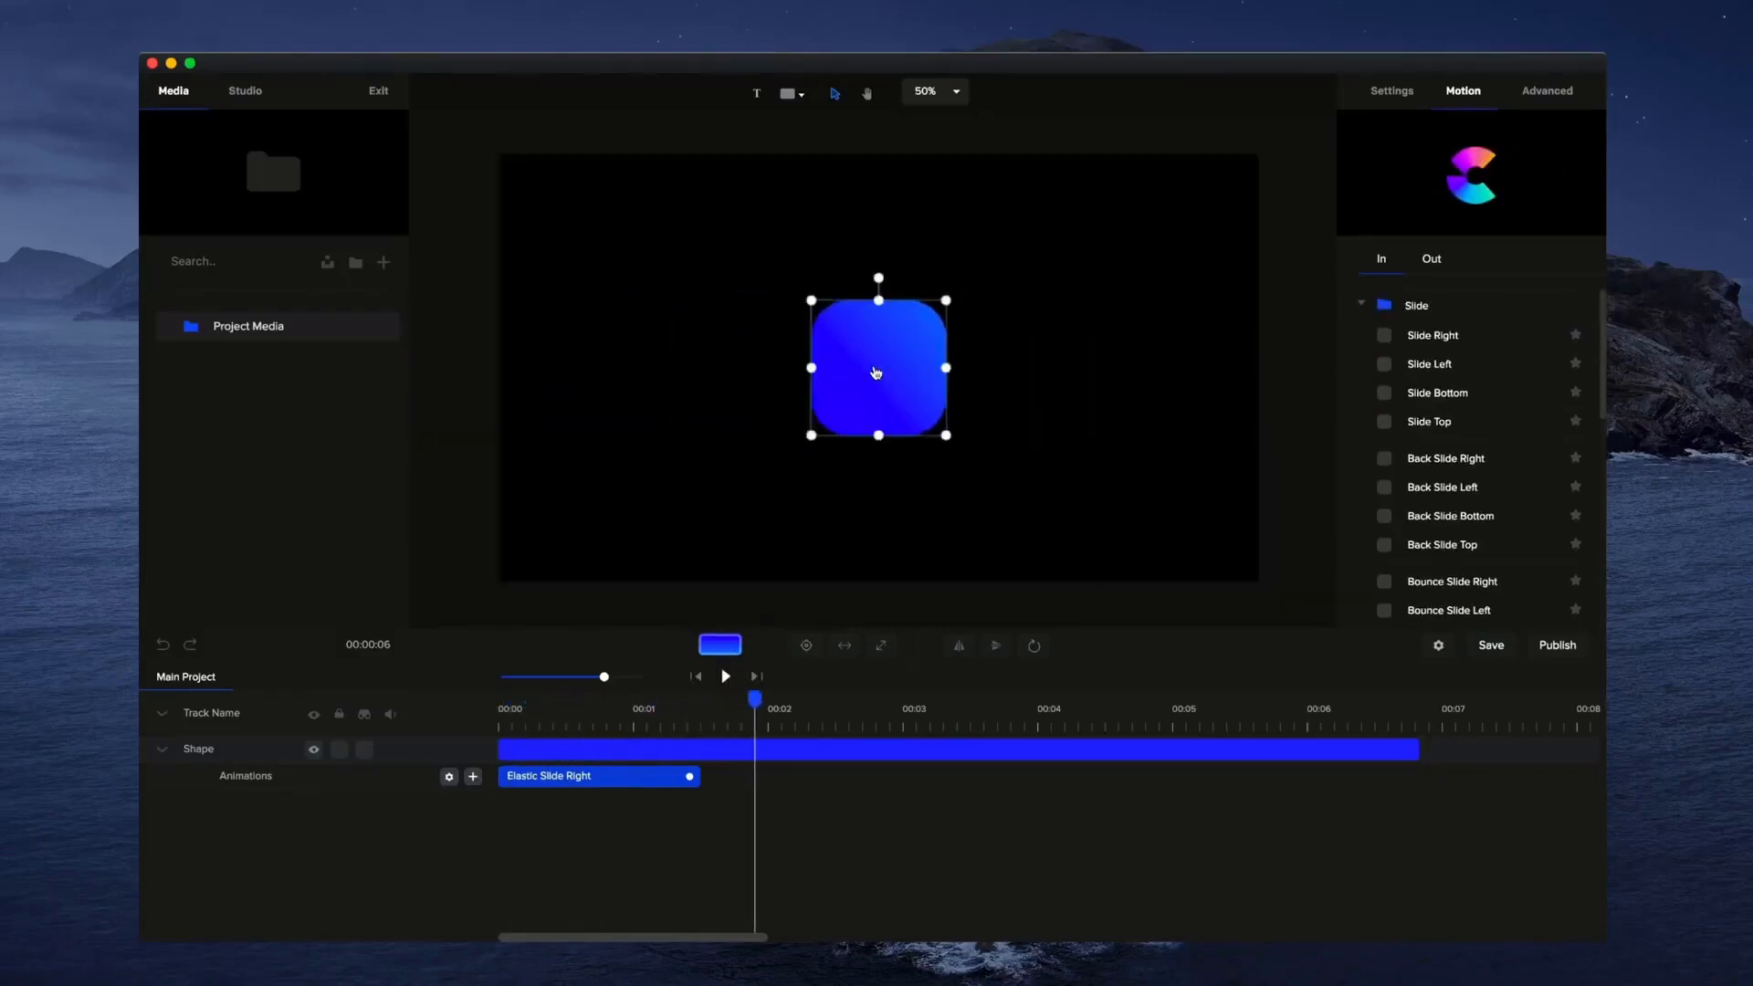
Collapse the Slide presets, delete the Elastic Slide Right animation from the shape, and return the playhead to the start.
{"action": "left_click", "coordinate": [1361, 303]}
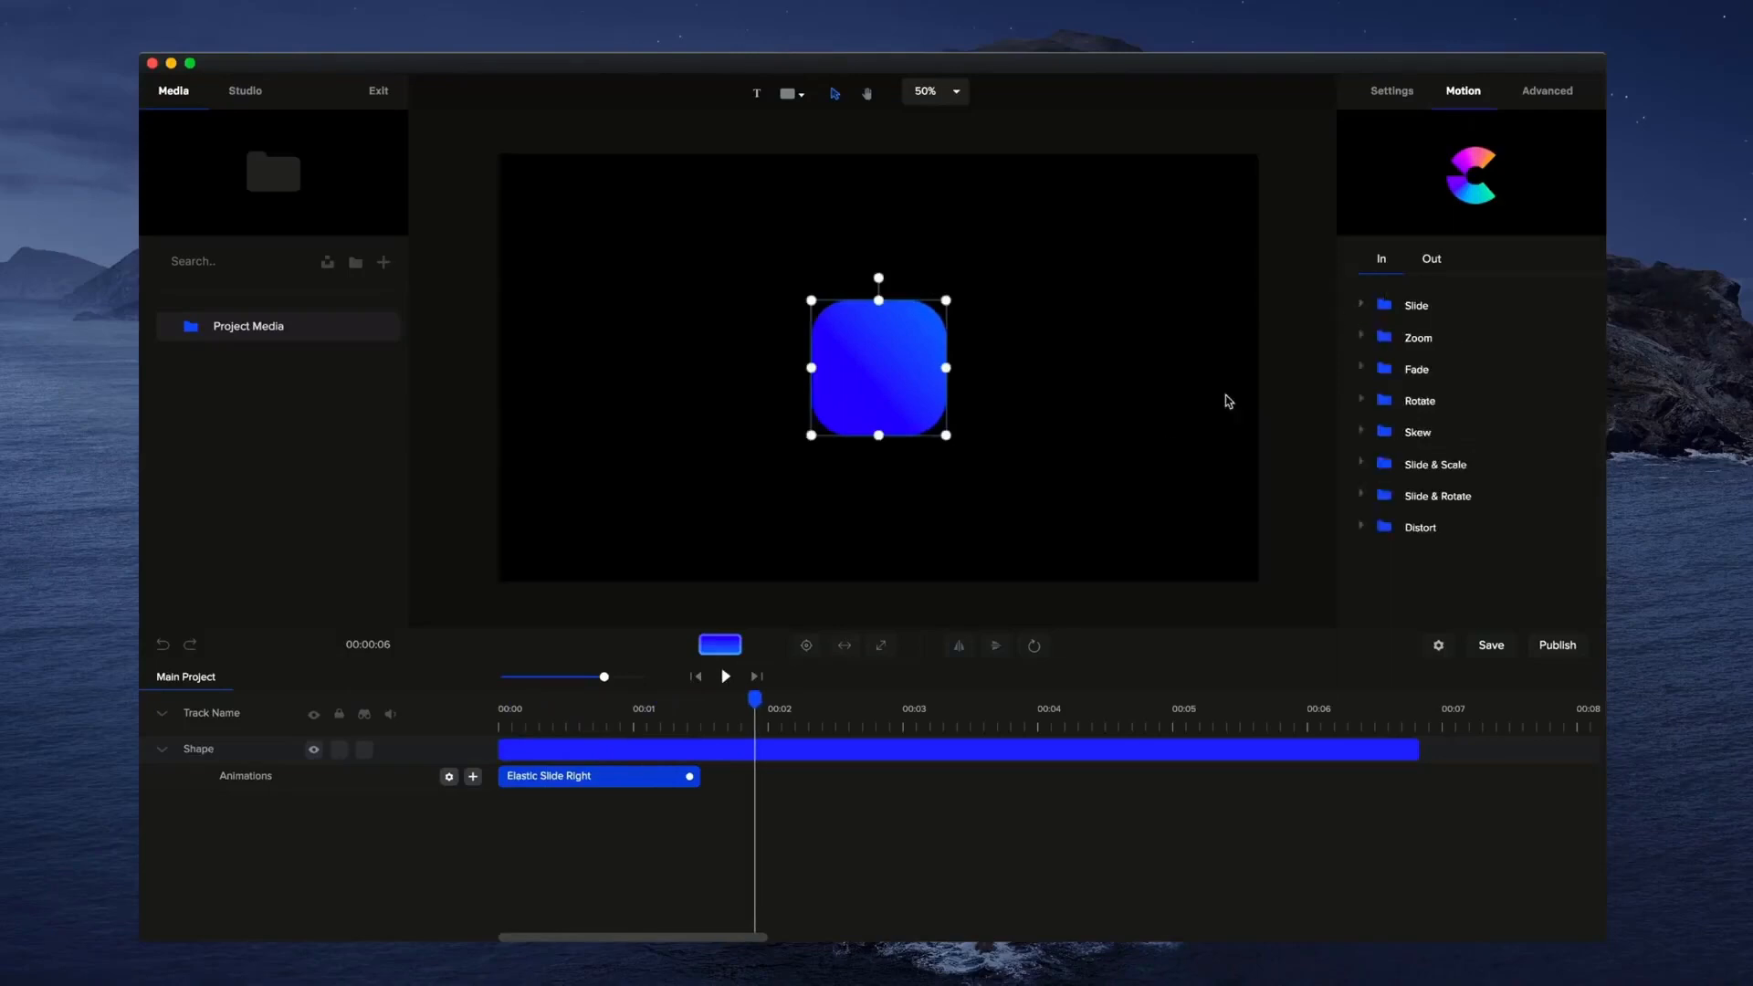
{"action": "right_click", "coordinate": [644, 781]}
{"action": "left_click", "coordinate": [673, 849]}
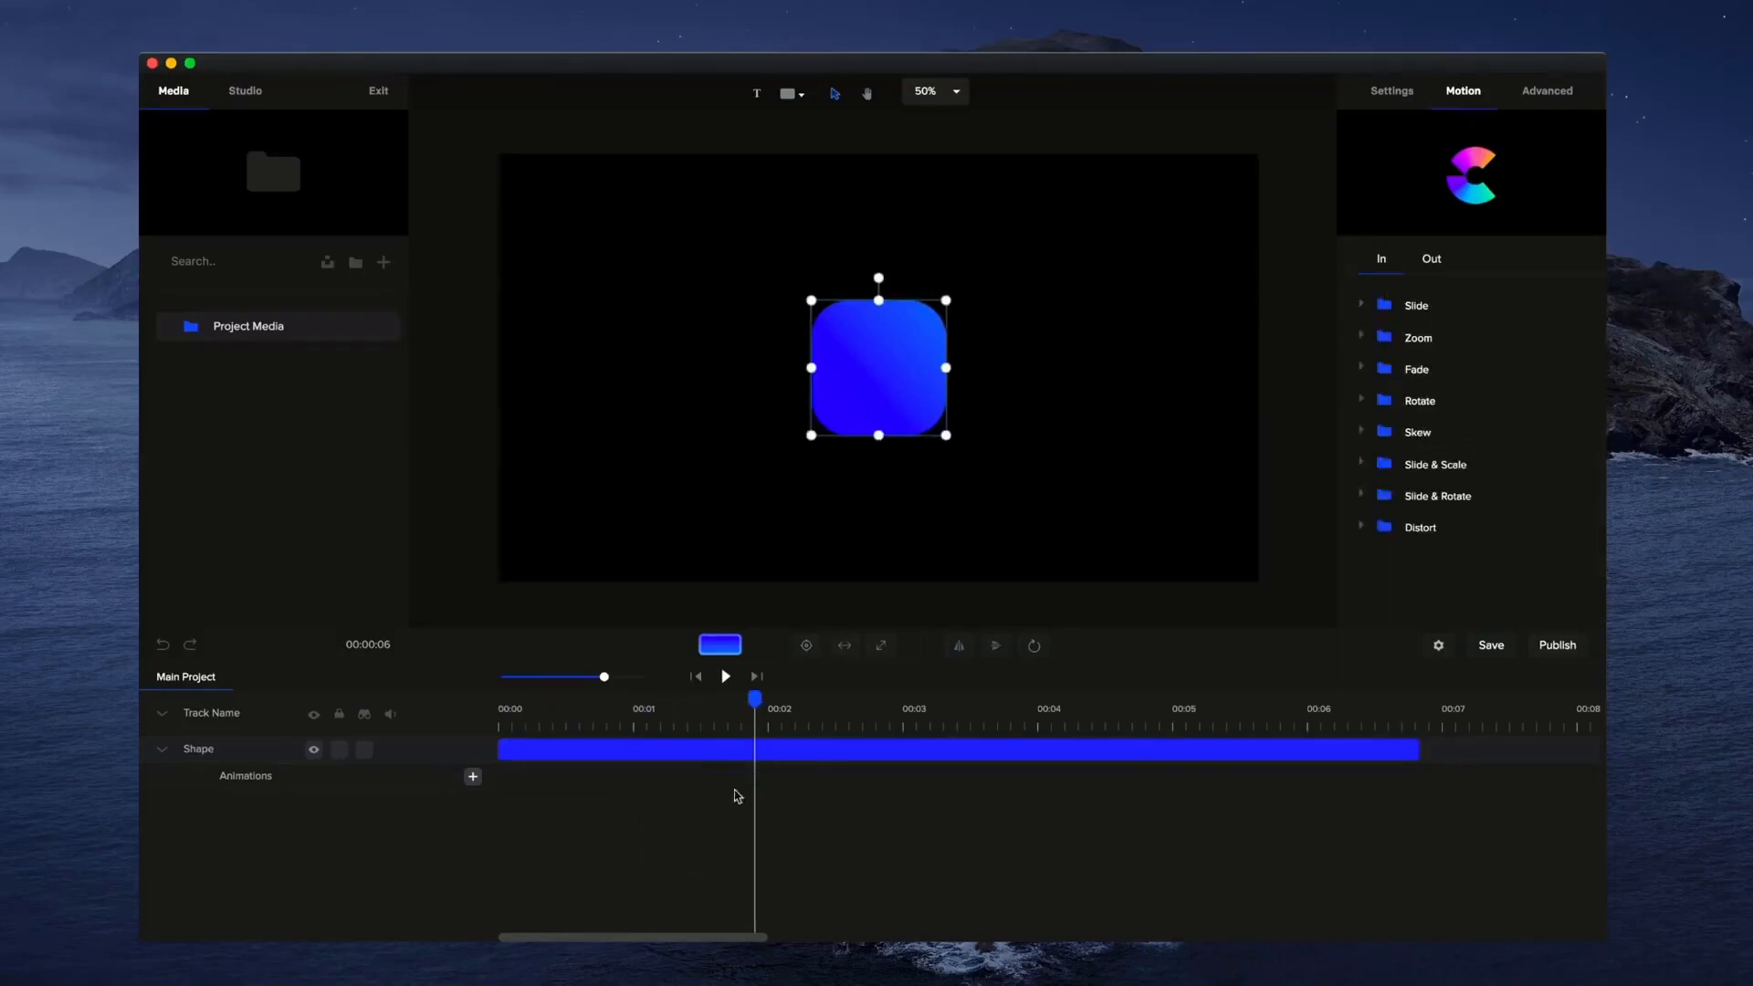
{"action": "left_click_drag", "start_coordinate": [755, 701], "coordinate": [501, 708]}
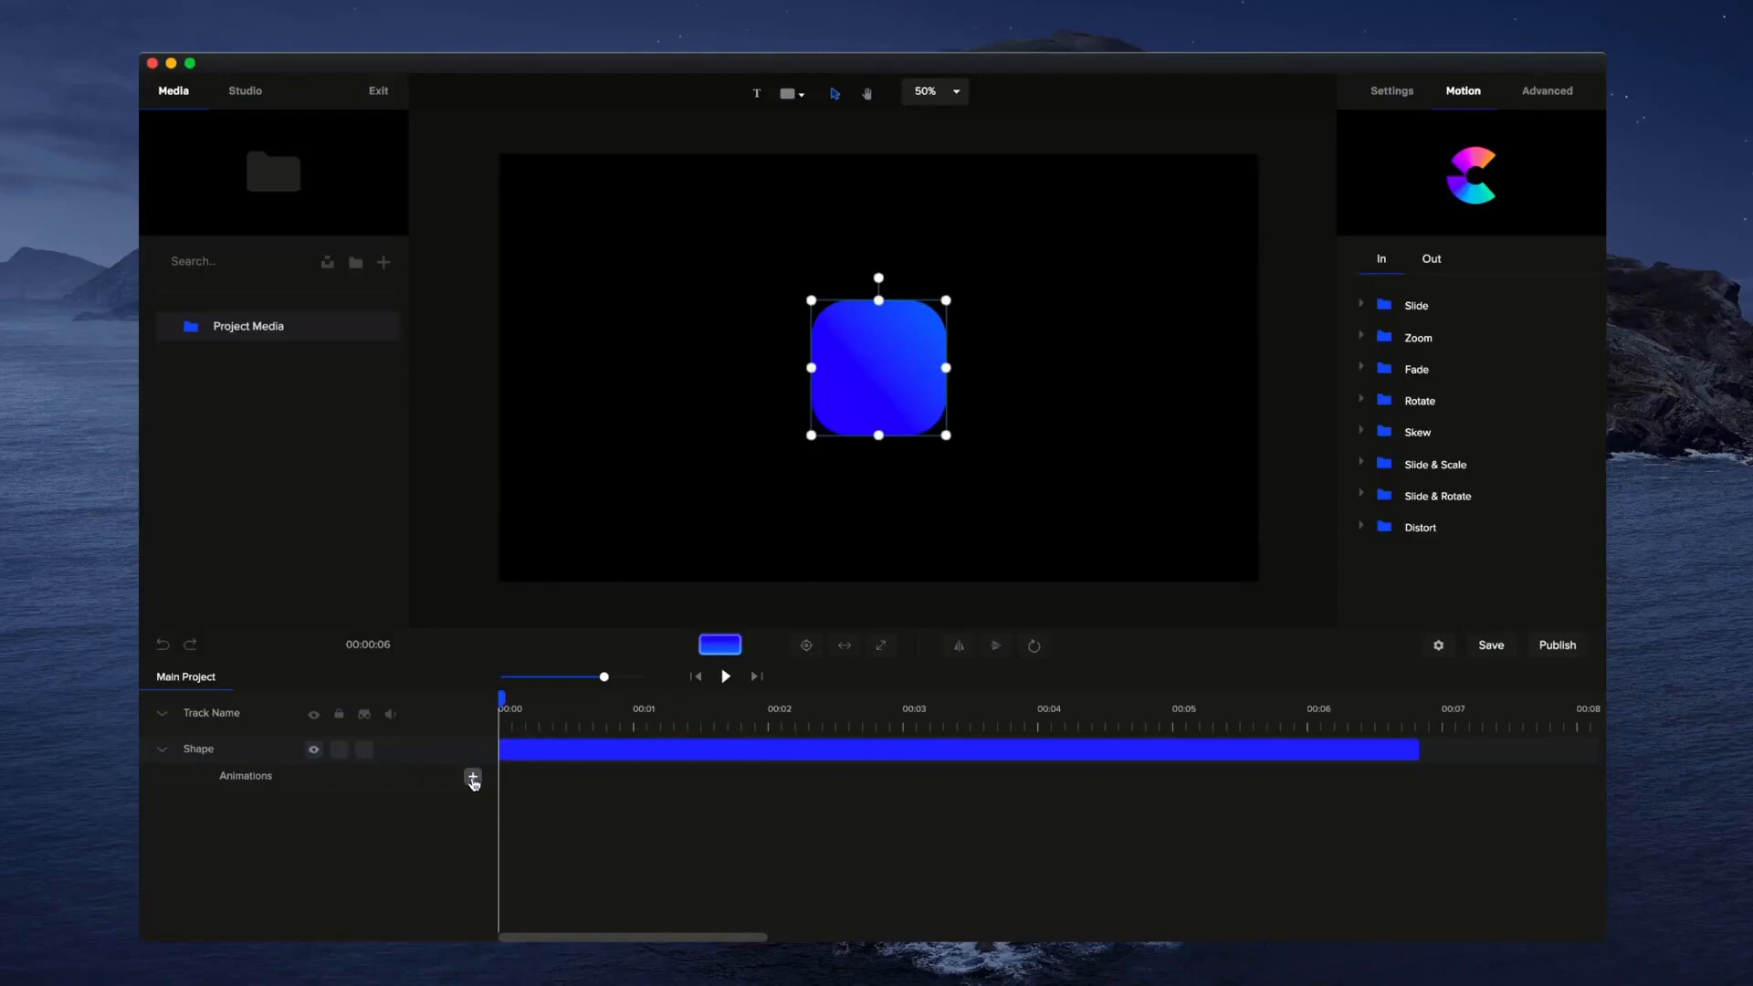
Add a custom animation at the start of the shape's track, scrub across it, and return the playhead to the start.
{"action": "left_click", "coordinate": [473, 778]}
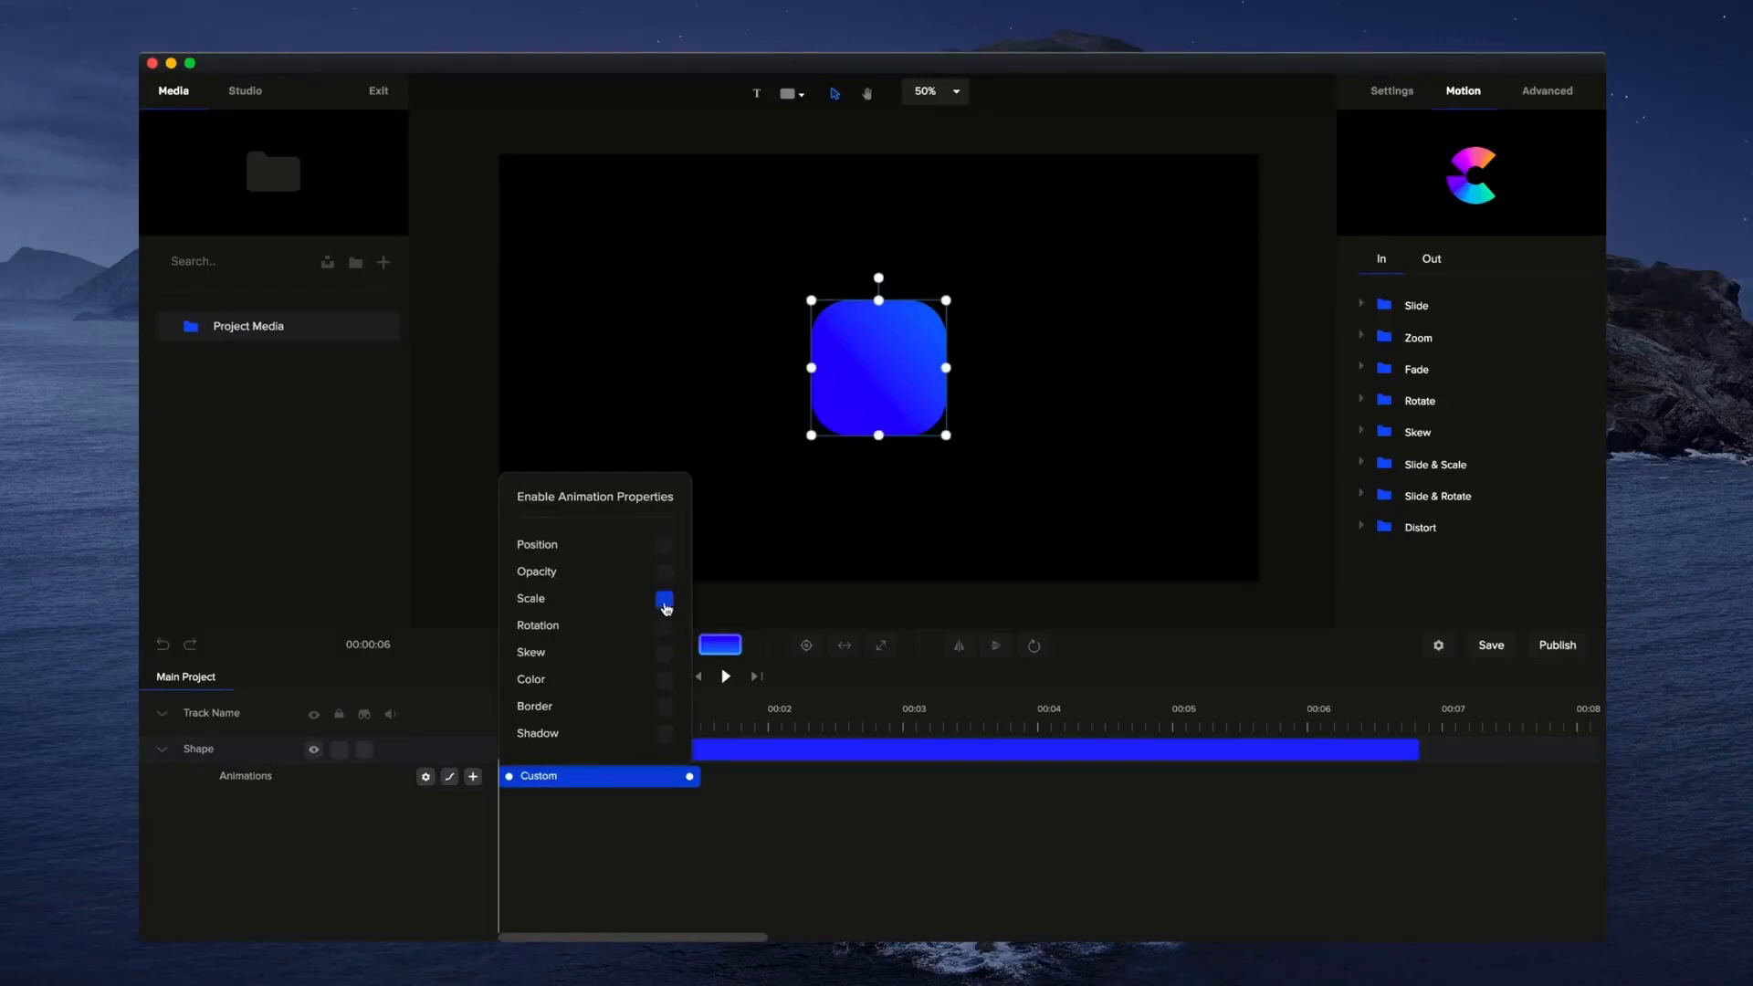
{"action": "left_click", "coordinate": [696, 854]}
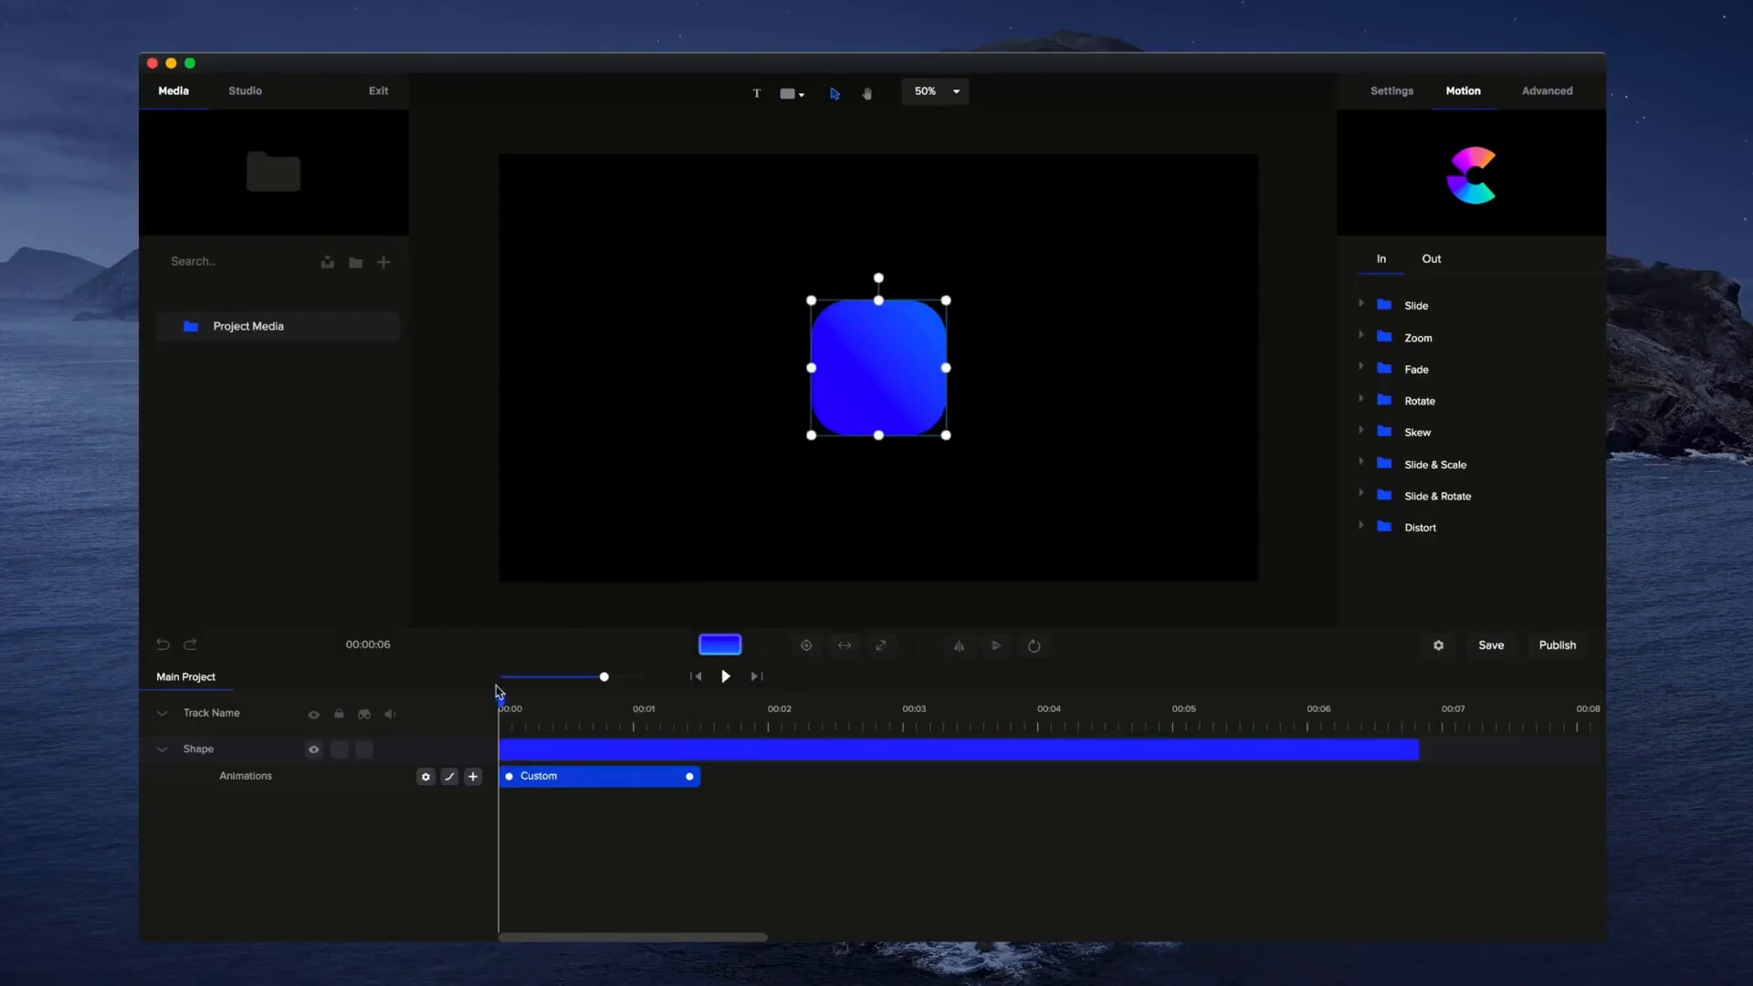
{"action": "left_click_drag", "start_coordinate": [501, 699], "coordinate": [737, 702]}
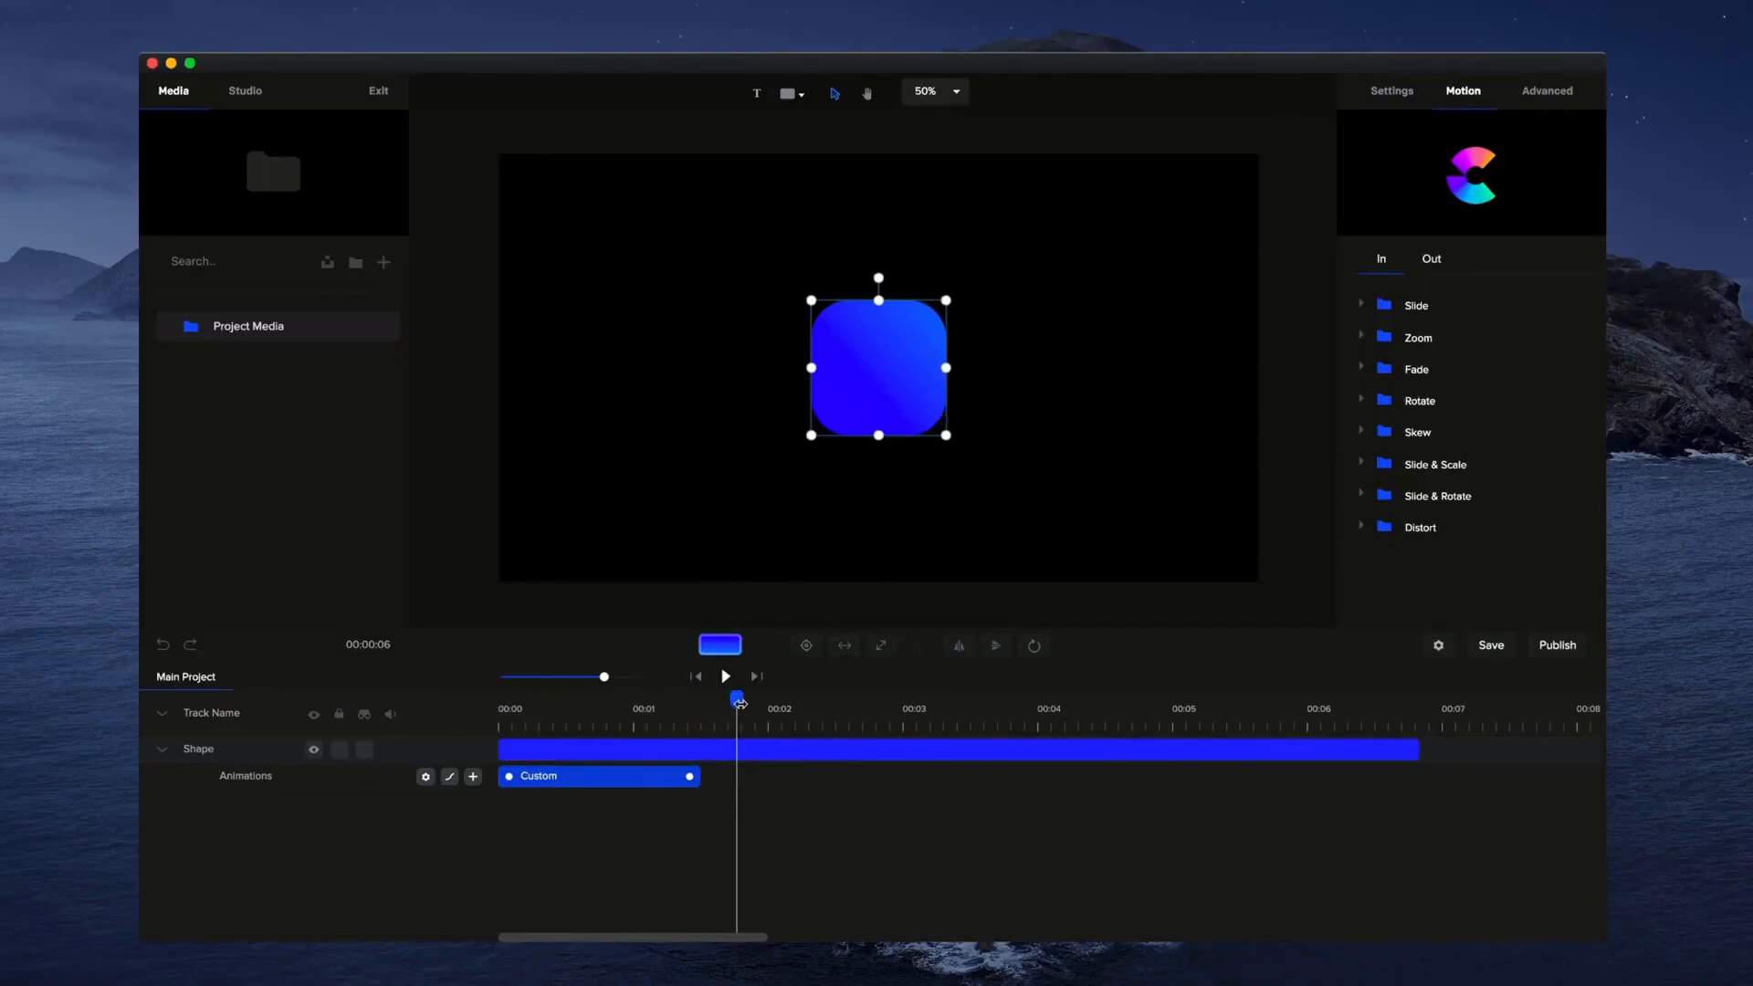
{"action": "left_click_drag", "start_coordinate": [739, 703], "coordinate": [479, 709]}
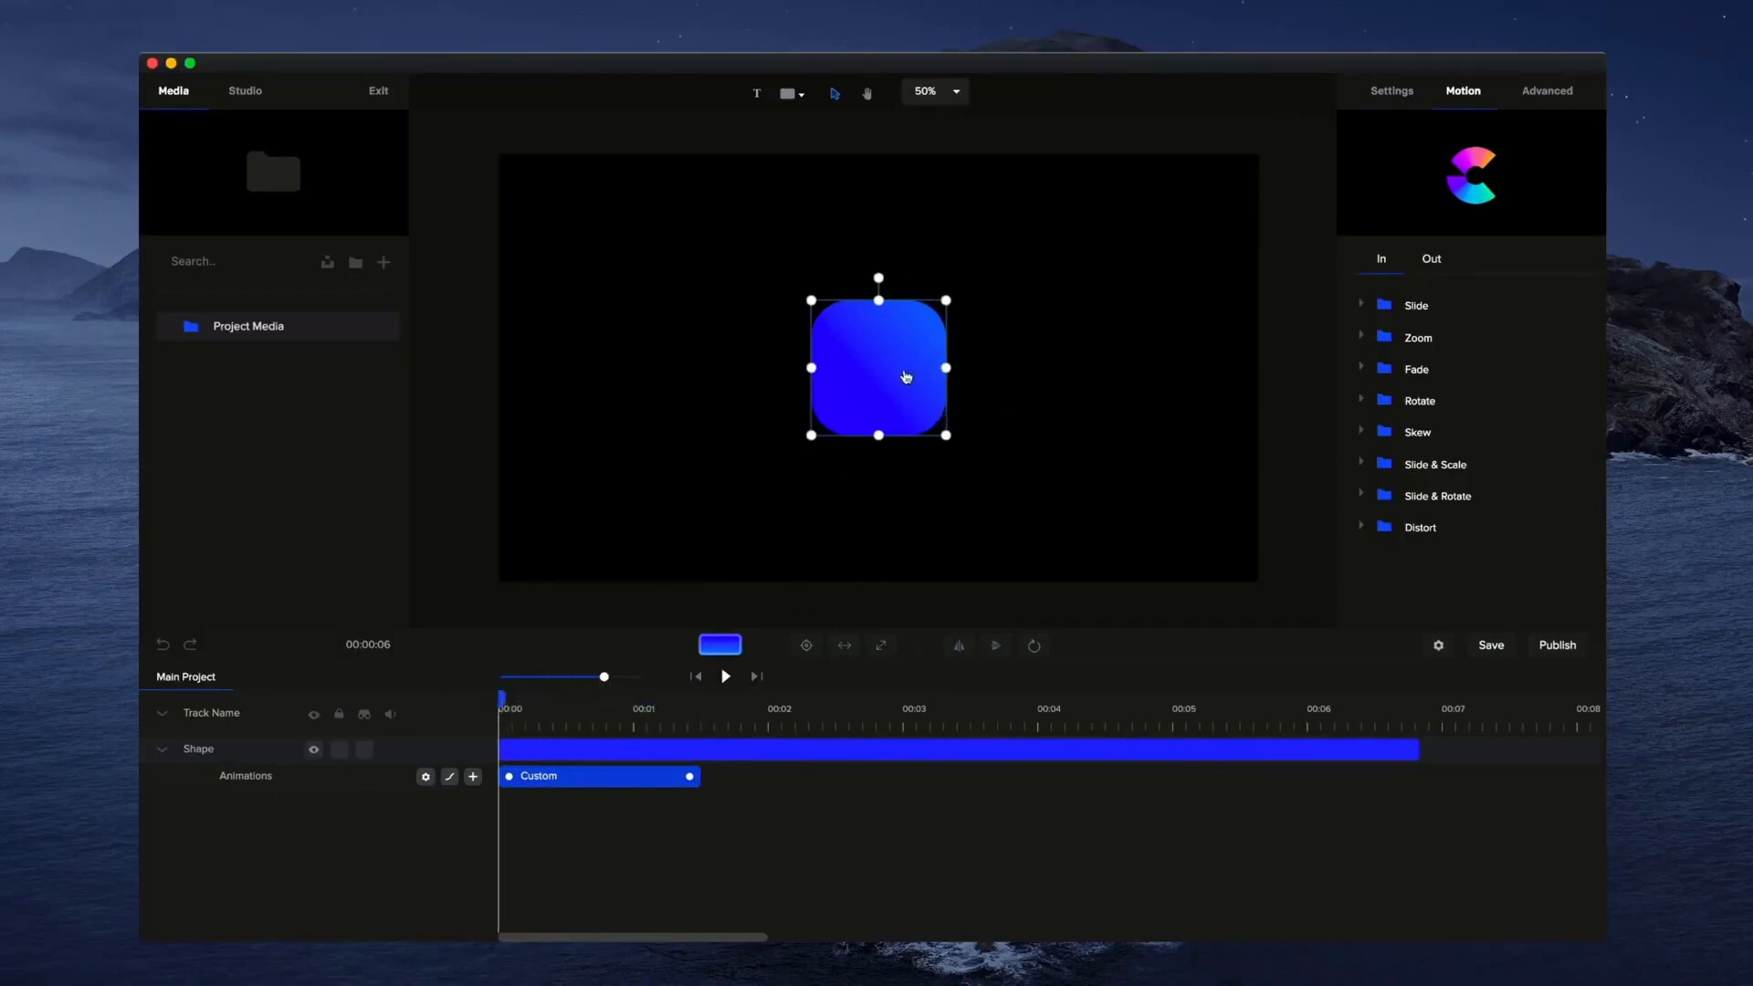
Set the shape's scale to 0 at the start of the custom animation, then deselect it.
{"action": "left_click", "coordinate": [1552, 91]}
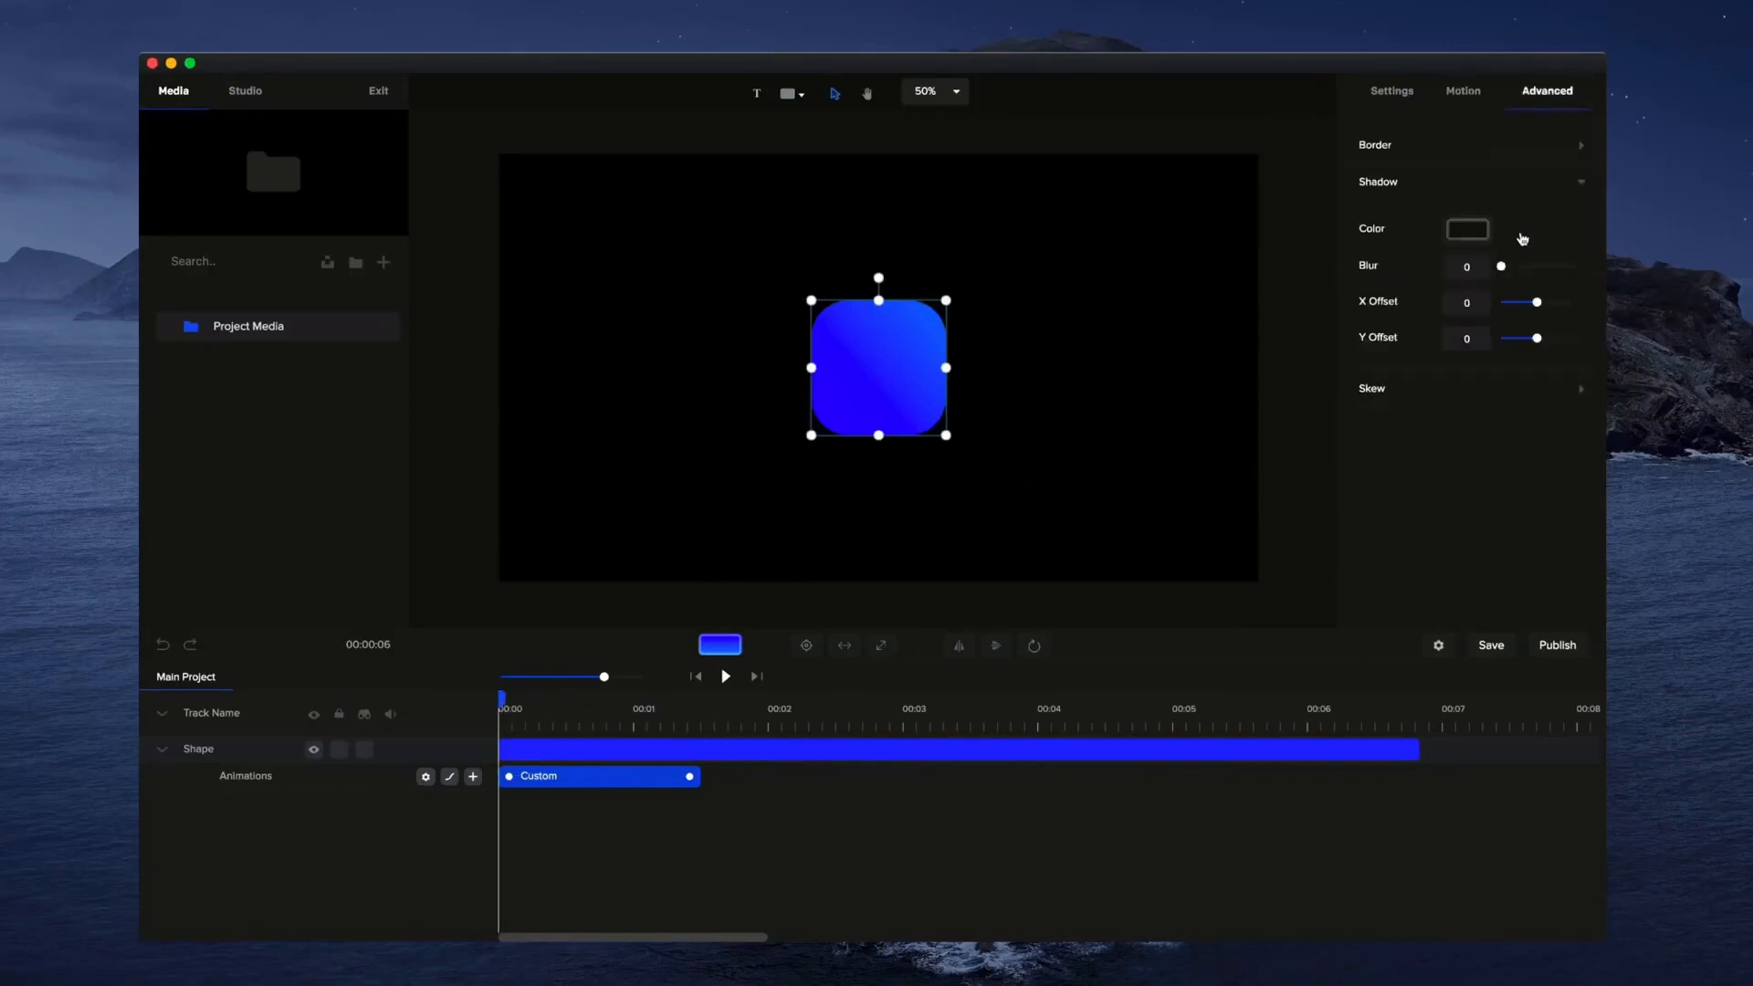
{"action": "left_click", "coordinate": [1463, 90]}
{"action": "left_click", "coordinate": [1391, 91]}
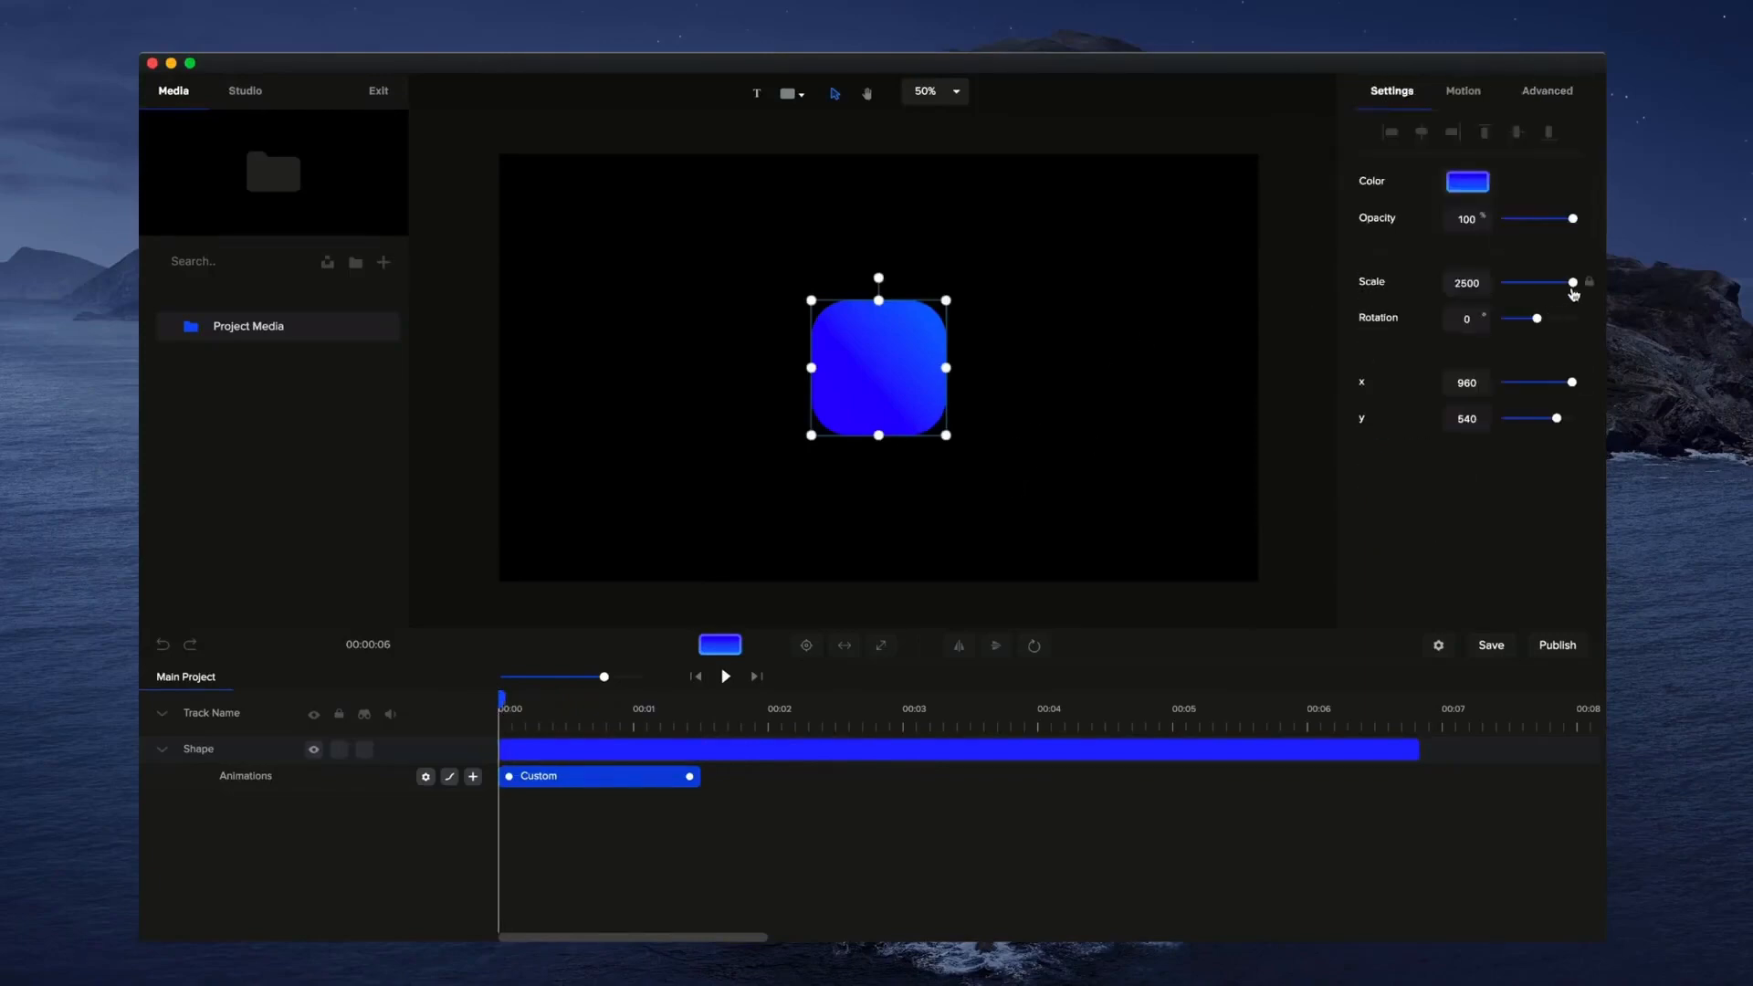
{"action": "left_click_drag", "start_coordinate": [1573, 282], "coordinate": [1312, 352]}
{"action": "left_click", "coordinate": [1050, 542]}
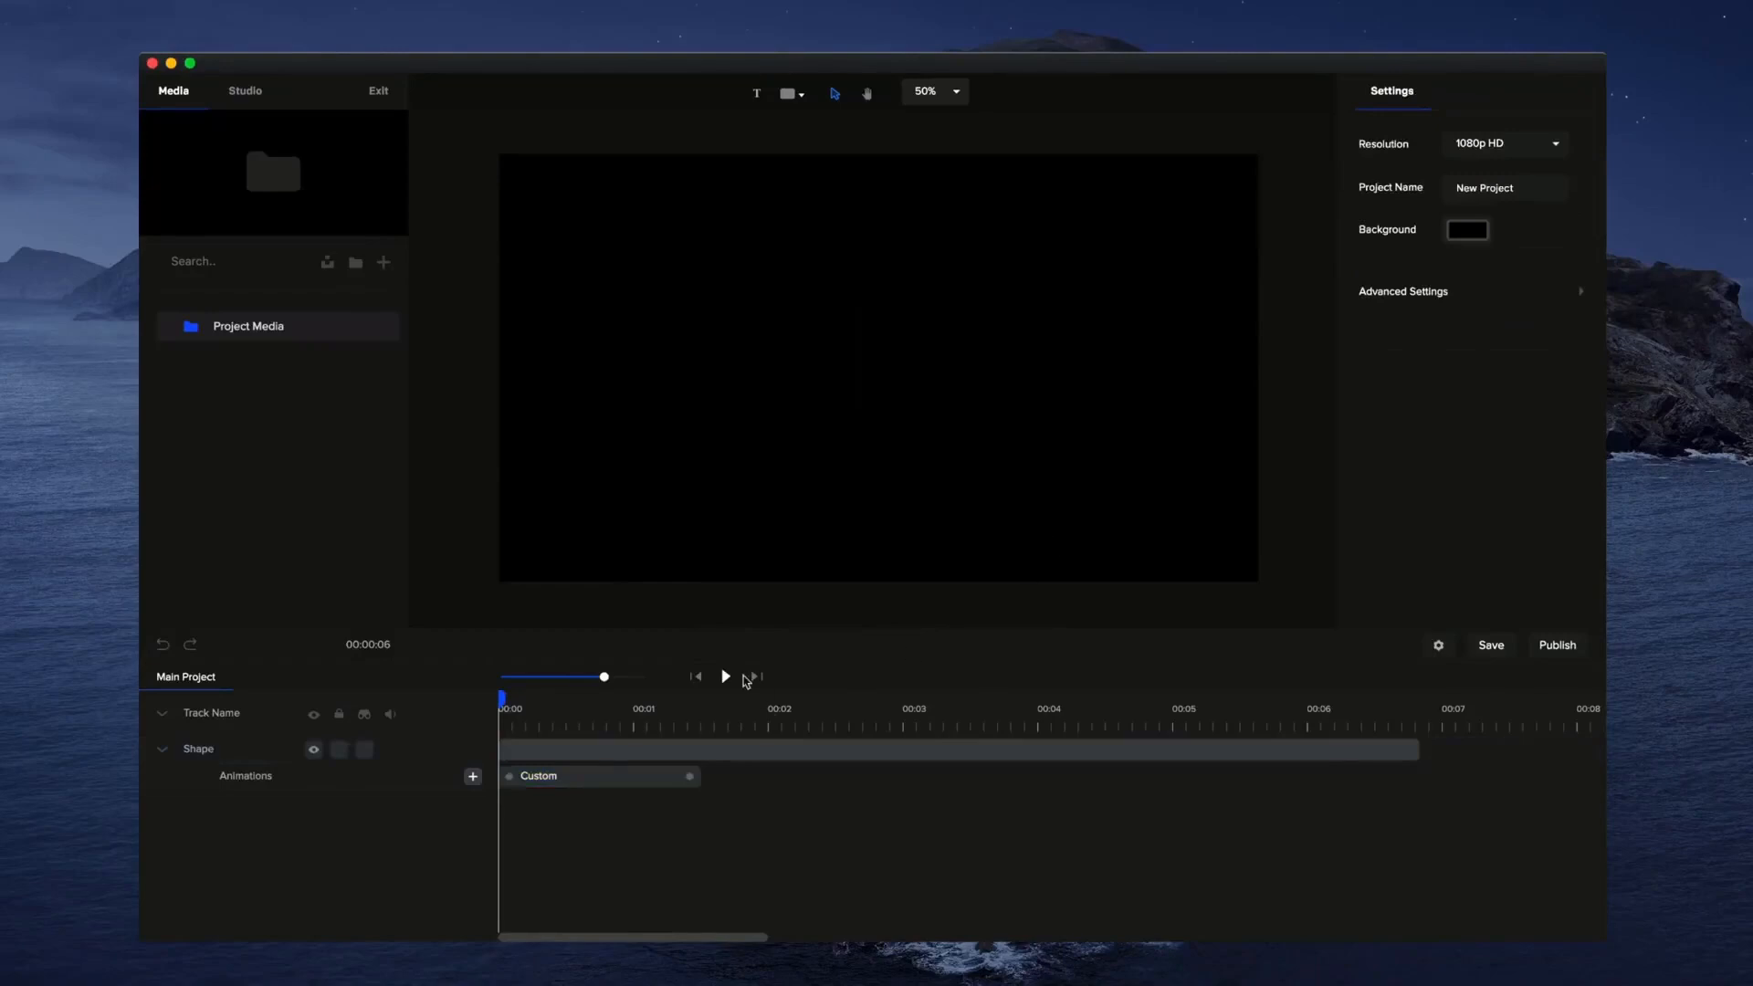
Play the custom scale animation, shorten it to about 1.2 seconds, and replay it.
{"action": "left_click", "coordinate": [726, 677]}
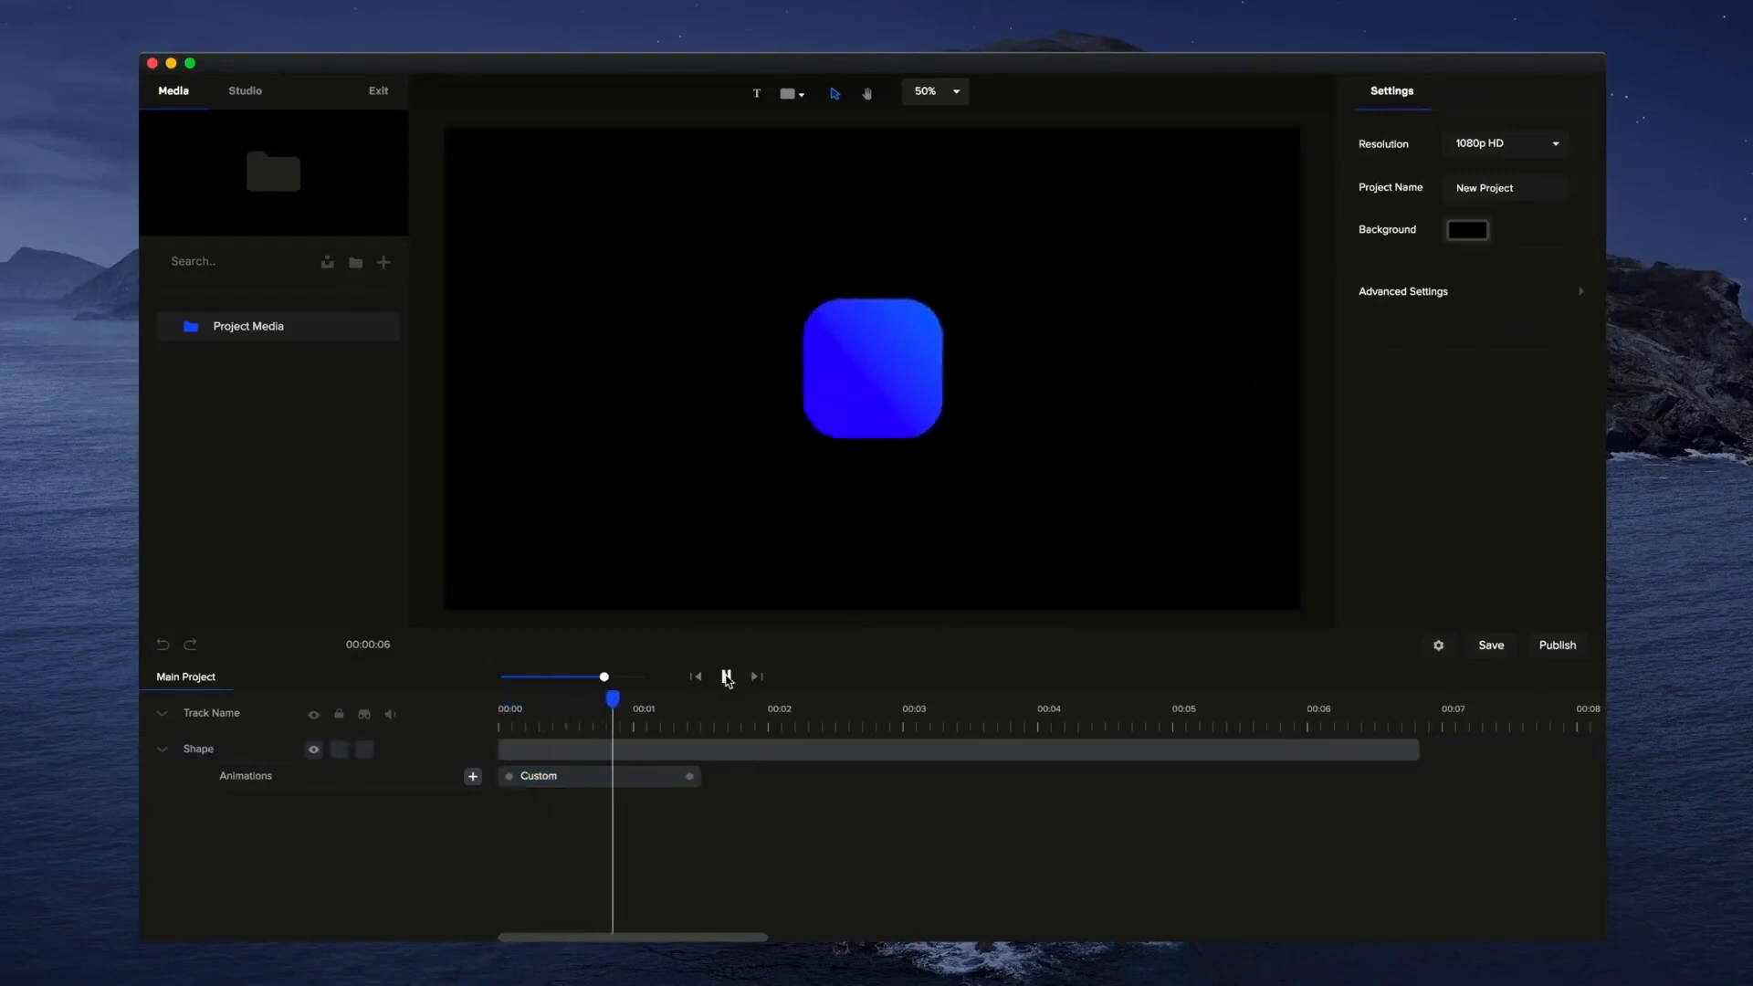
{"action": "left_click", "coordinate": [726, 677]}
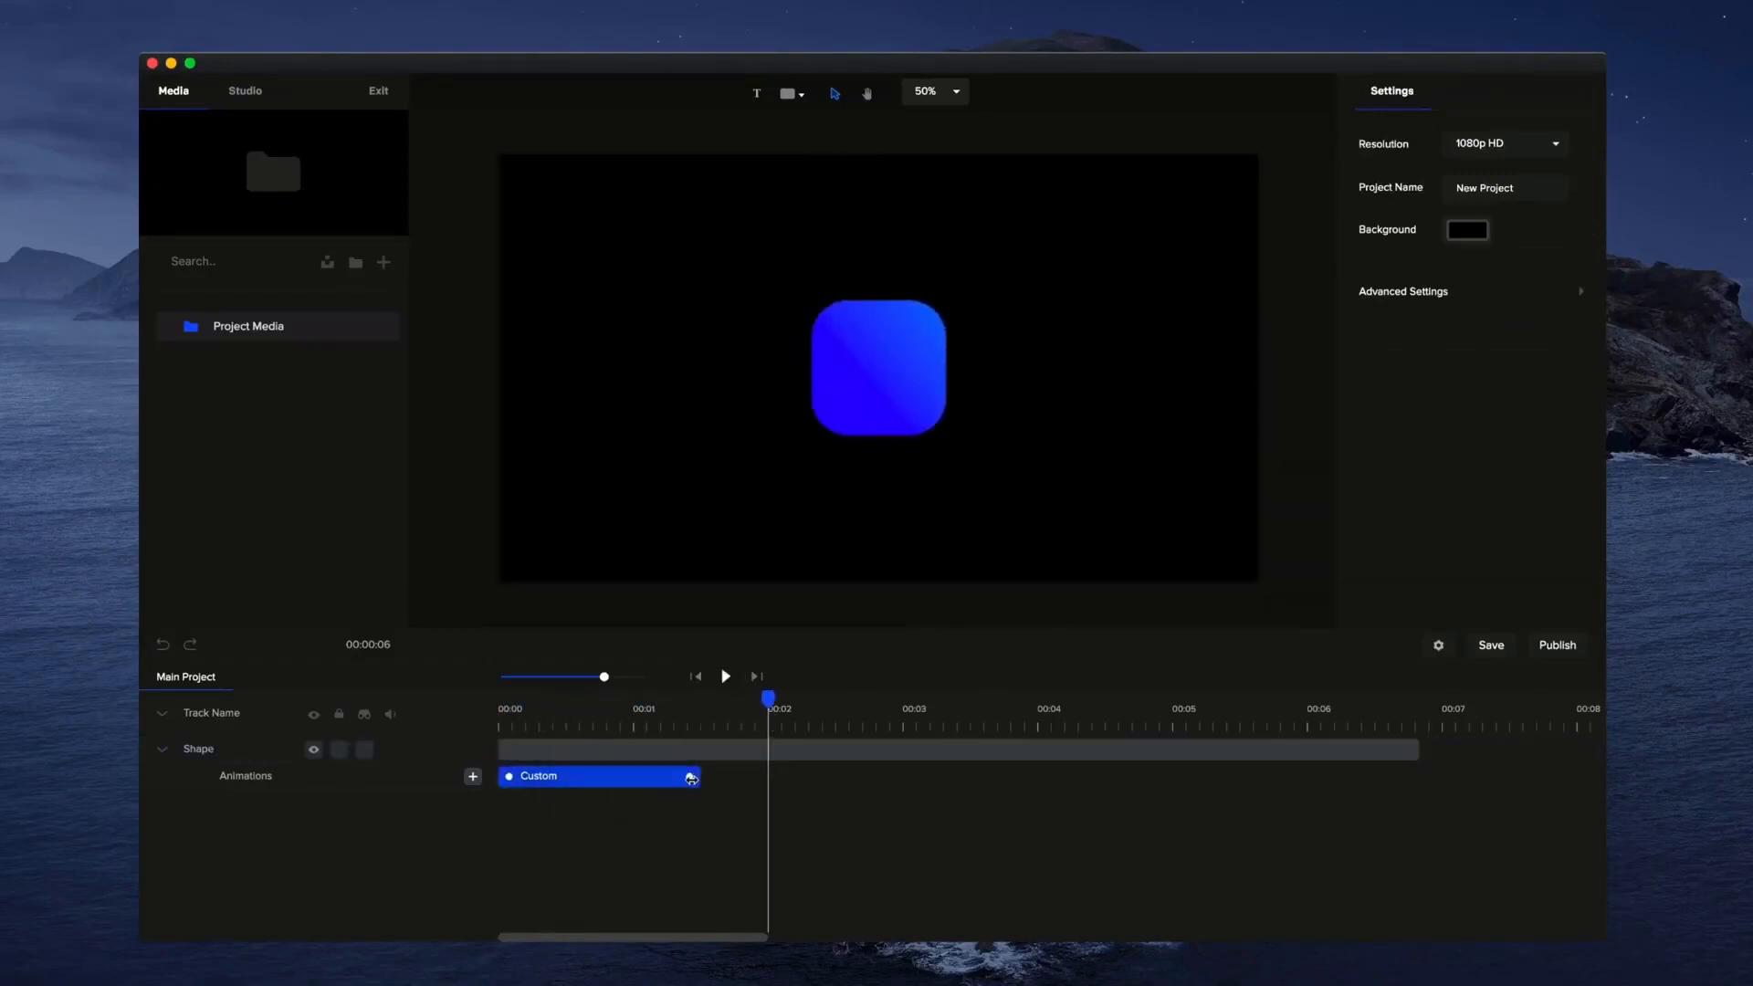
{"action": "left_click_drag", "start_coordinate": [690, 777], "coordinate": [646, 778]}
{"action": "left_click", "coordinate": [725, 677]}
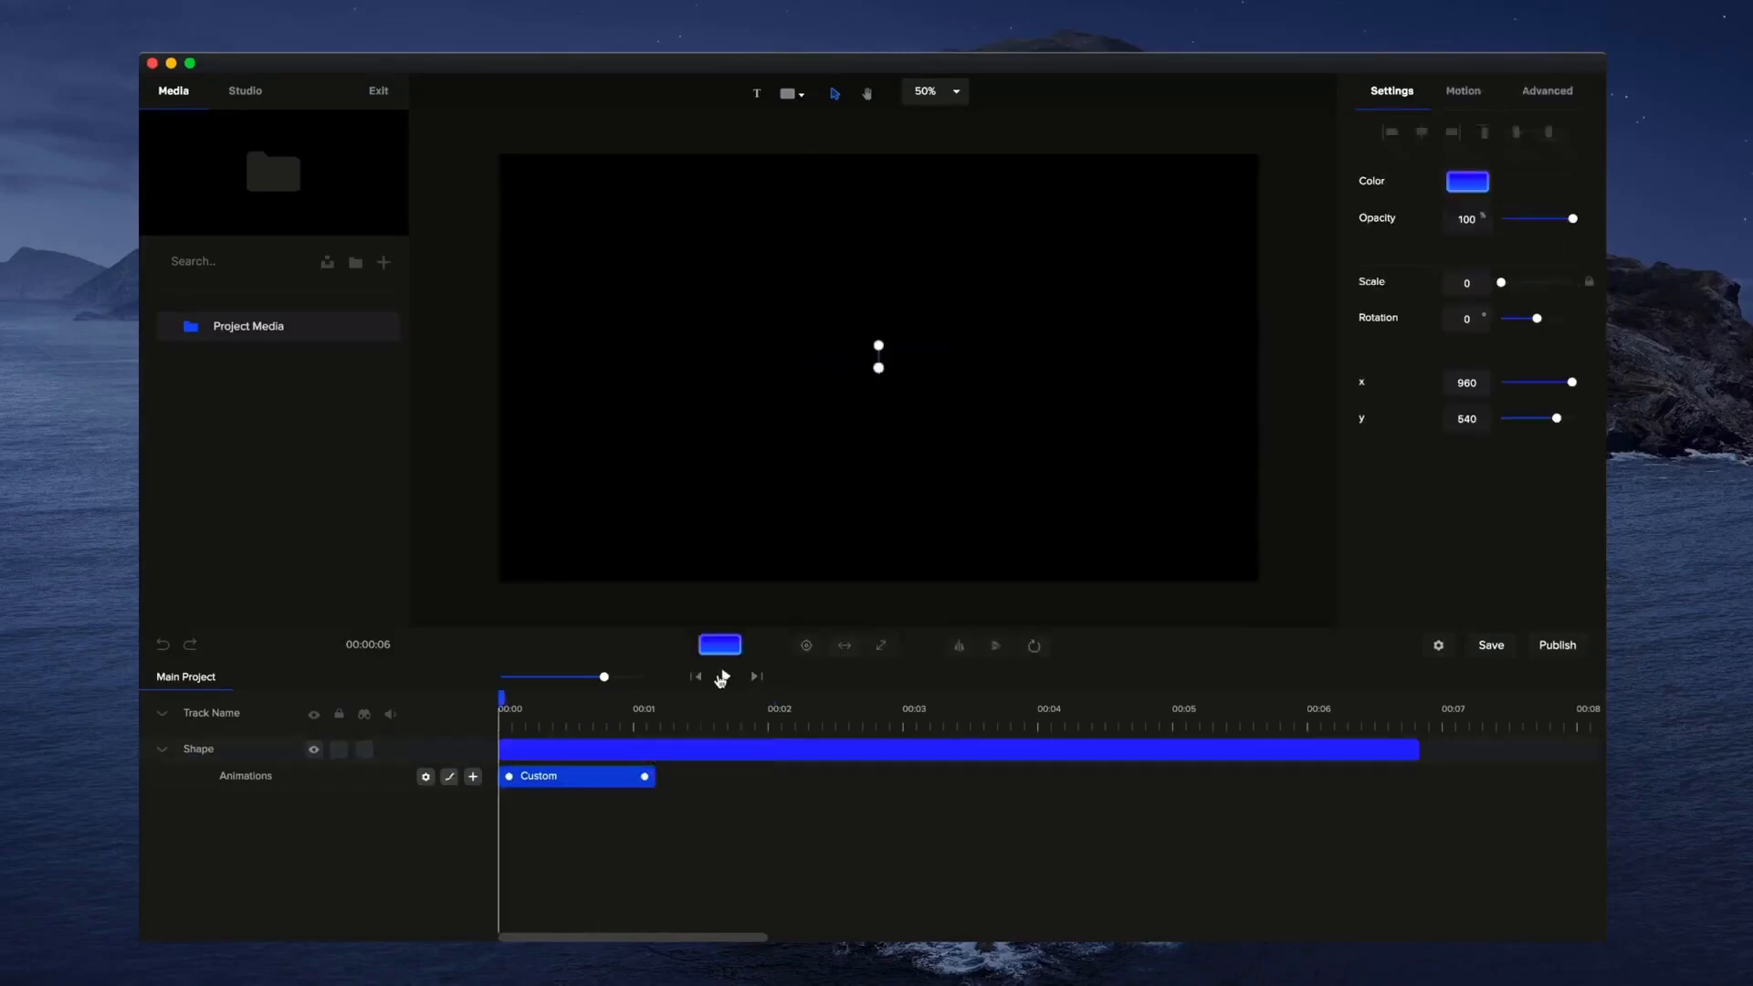
{"action": "left_click", "coordinate": [725, 677]}
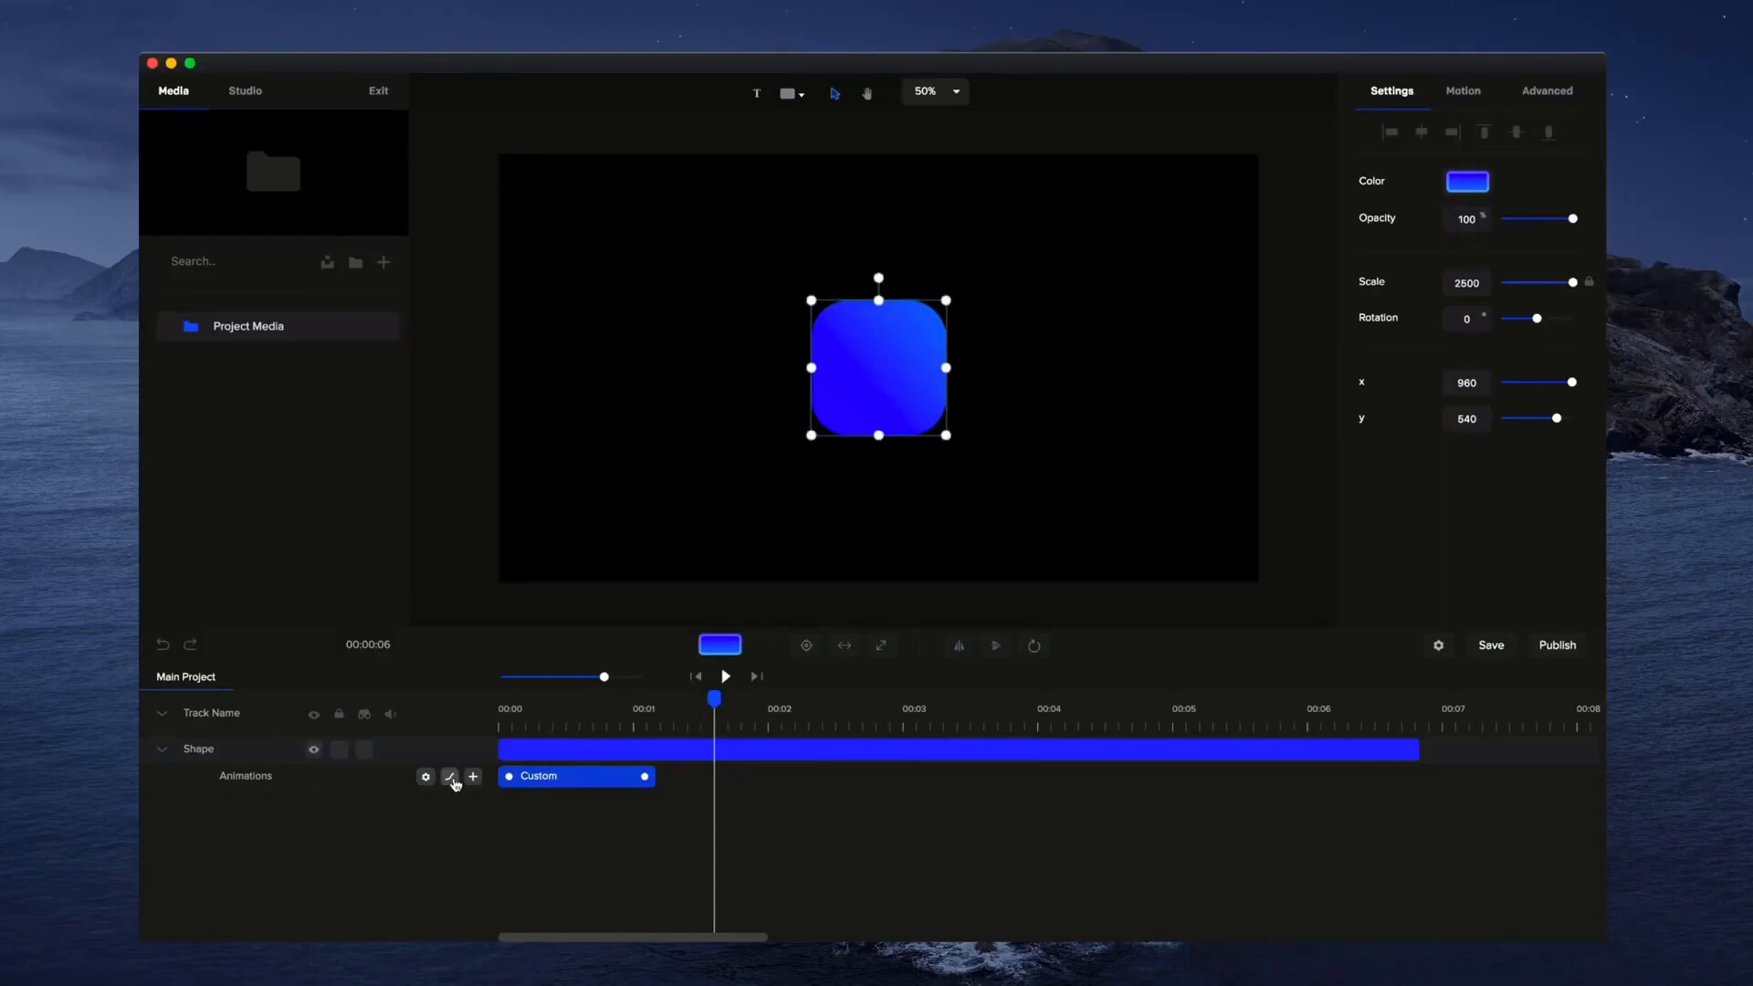
Try the Linear, Power1, Power2, Power3 and Power4 easings on the shape's custom scale animation.
{"action": "right_click", "coordinate": [549, 787]}
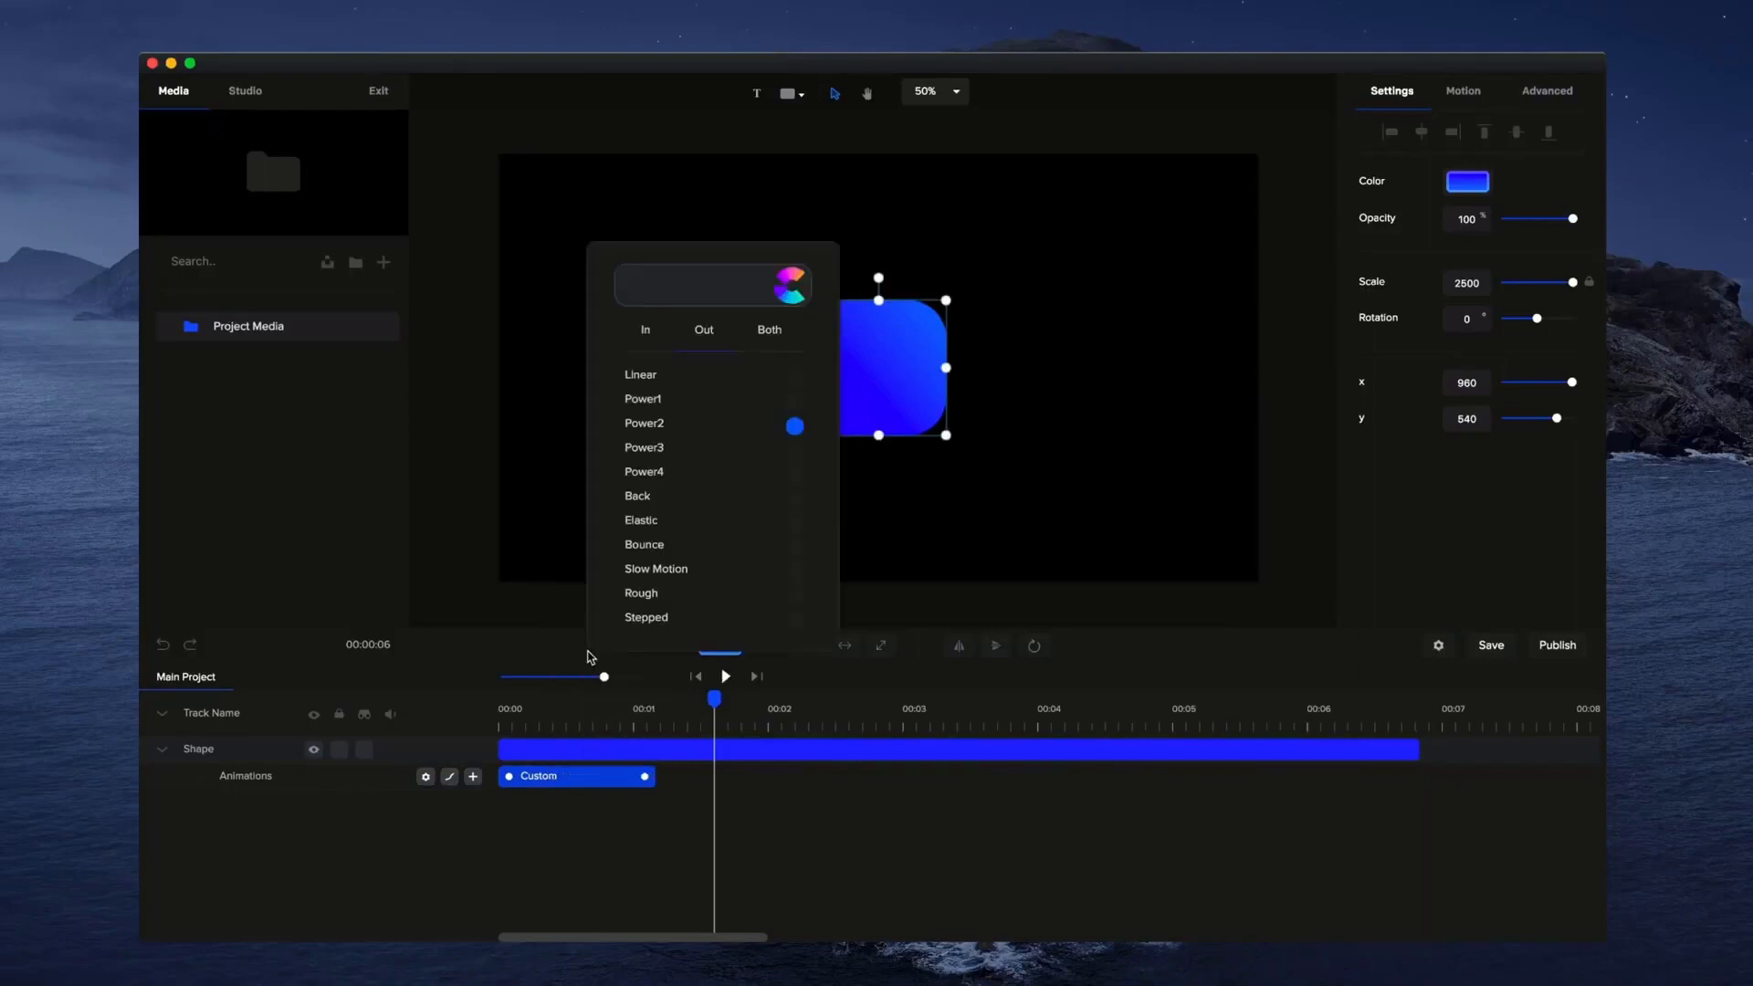
{"action": "left_click", "coordinate": [589, 655]}
{"action": "left_click", "coordinate": [739, 386]}
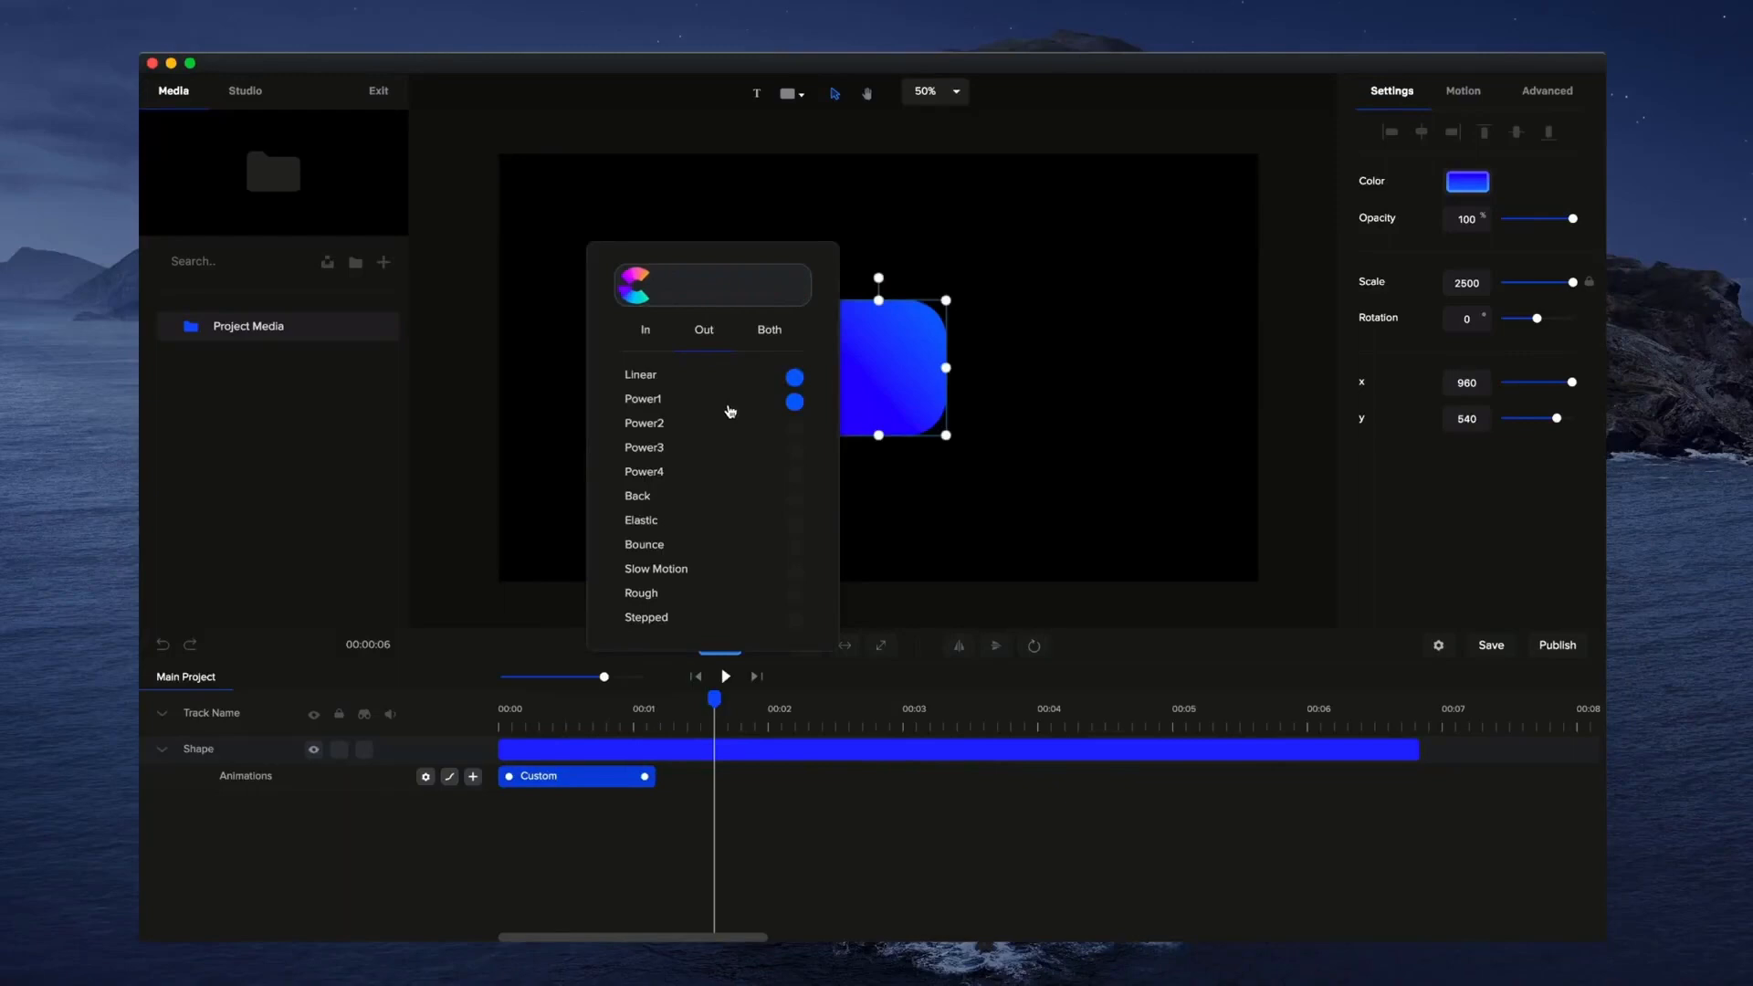
{"action": "left_click", "coordinate": [729, 405]}
{"action": "left_click", "coordinate": [714, 425]}
{"action": "left_click", "coordinate": [715, 459]}
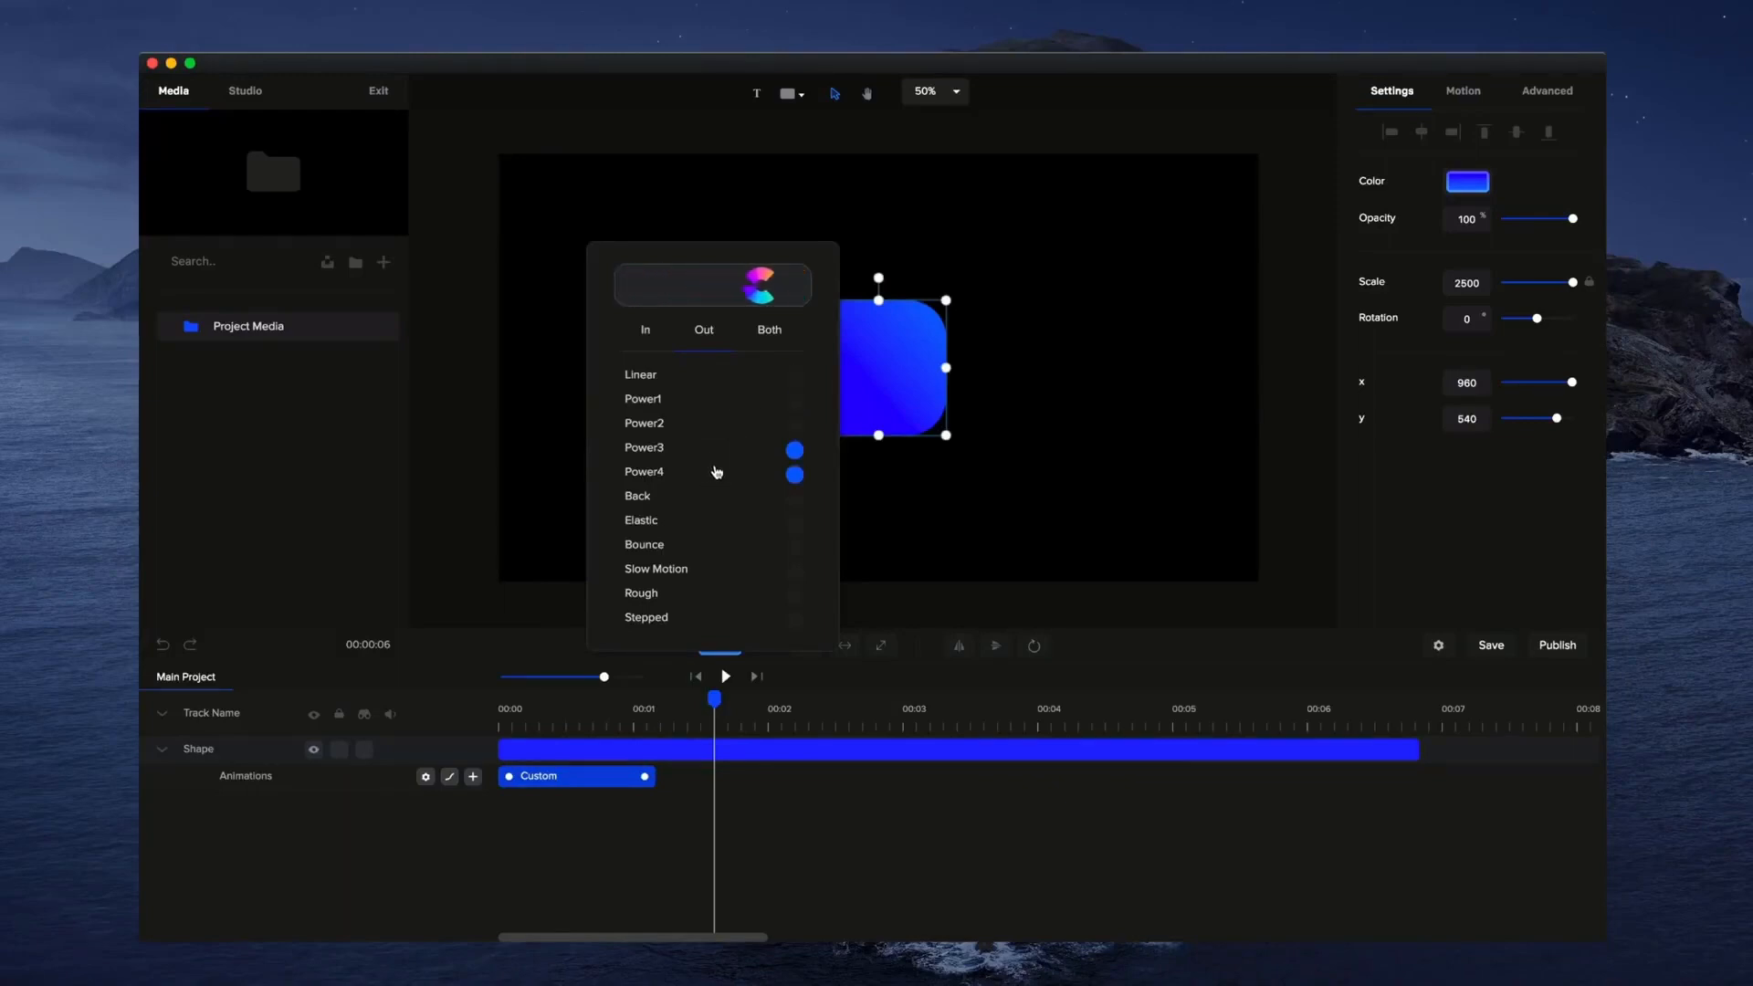
{"action": "left_click", "coordinate": [716, 471]}
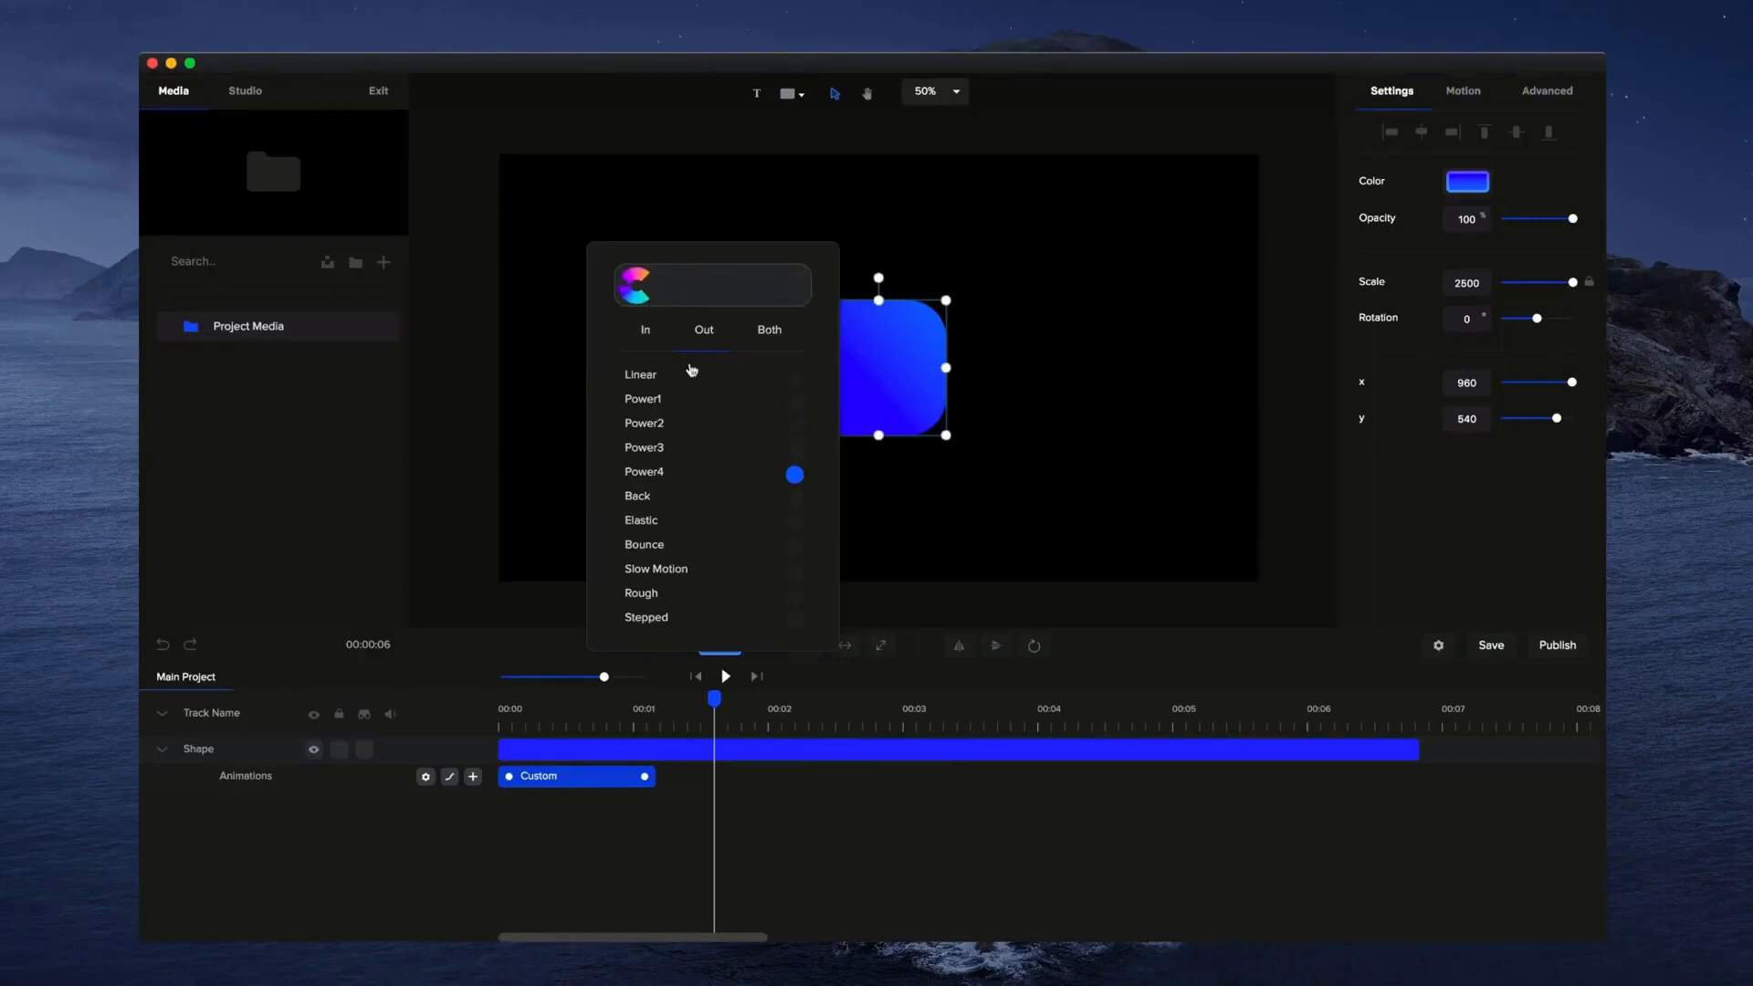
Preview the Elastic and Bounce easings for the custom animation, and set its easing to Back with the Out direction.
{"action": "left_click", "coordinate": [729, 503]}
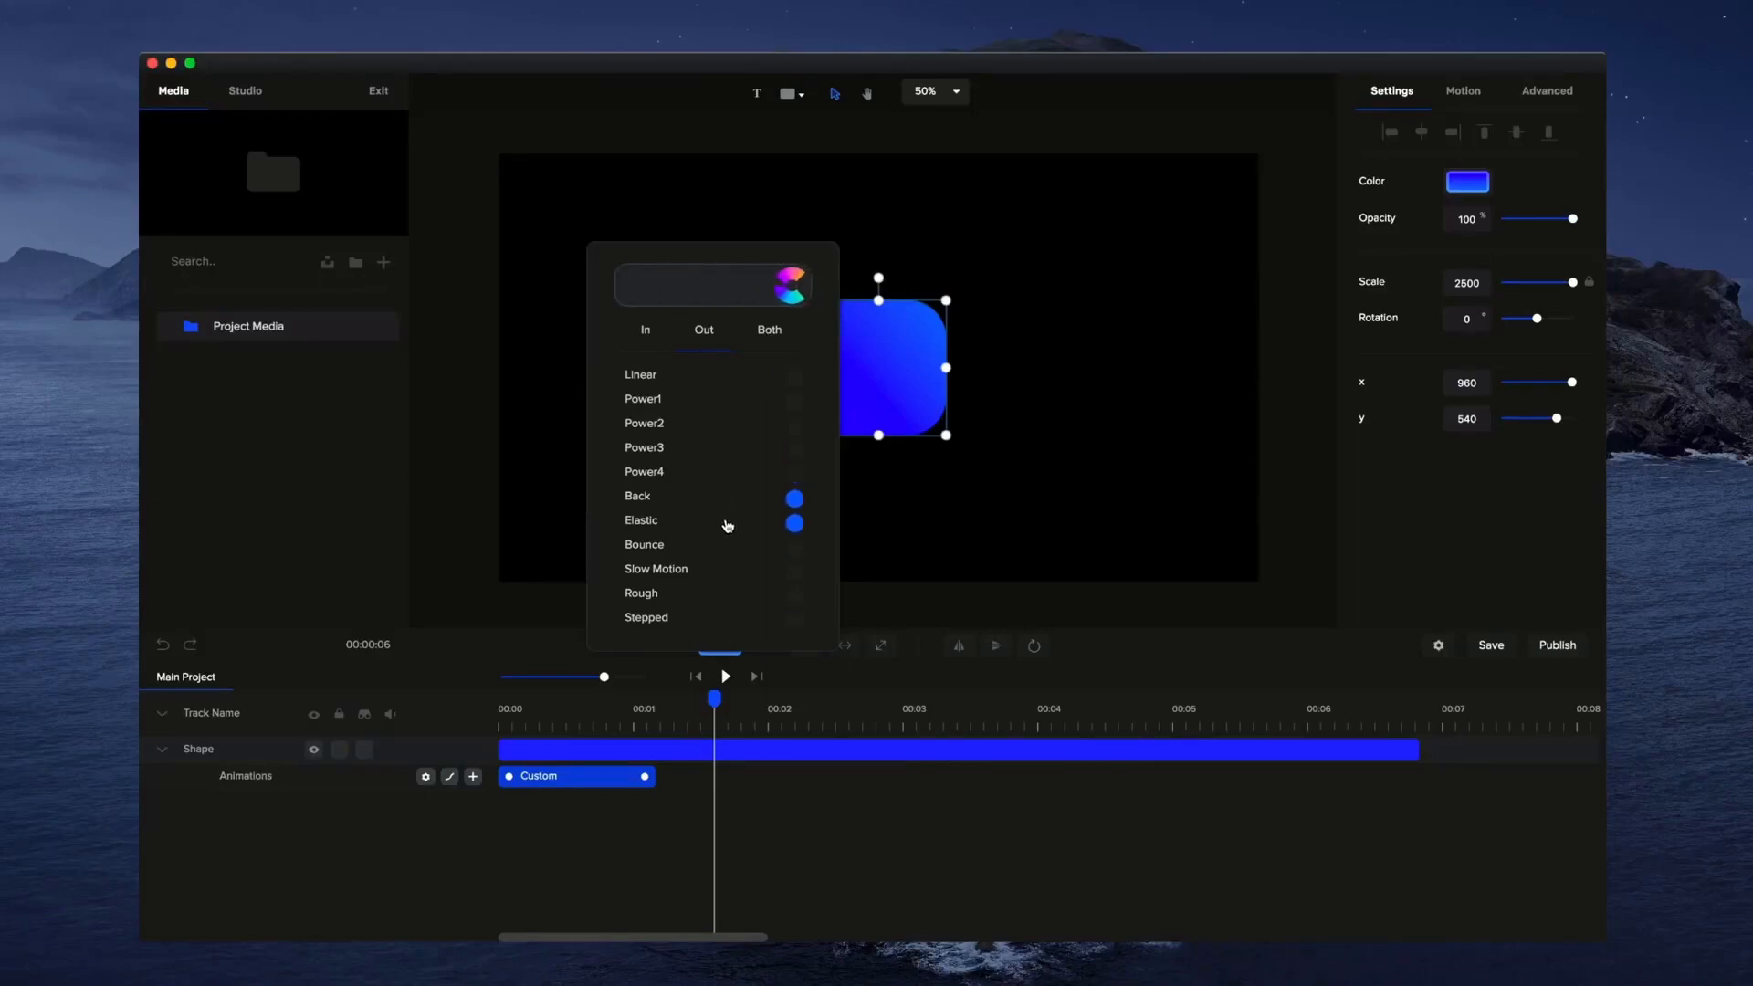
{"action": "left_click", "coordinate": [728, 526]}
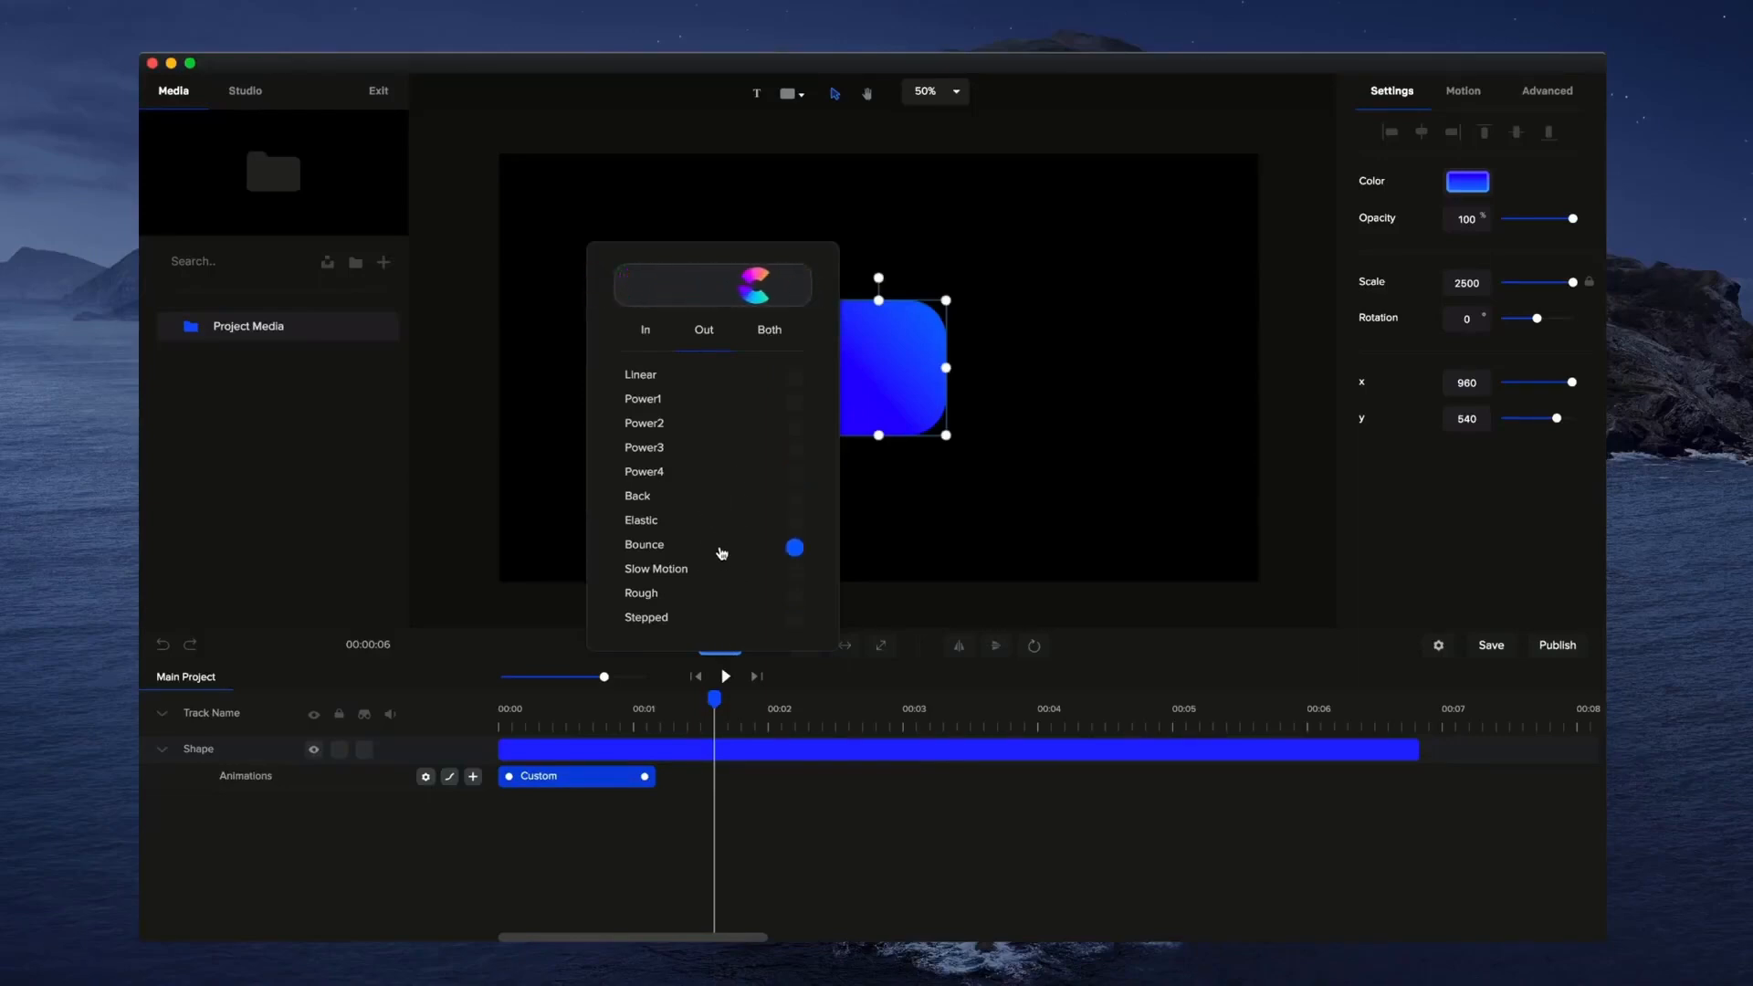
{"action": "left_click", "coordinate": [700, 503]}
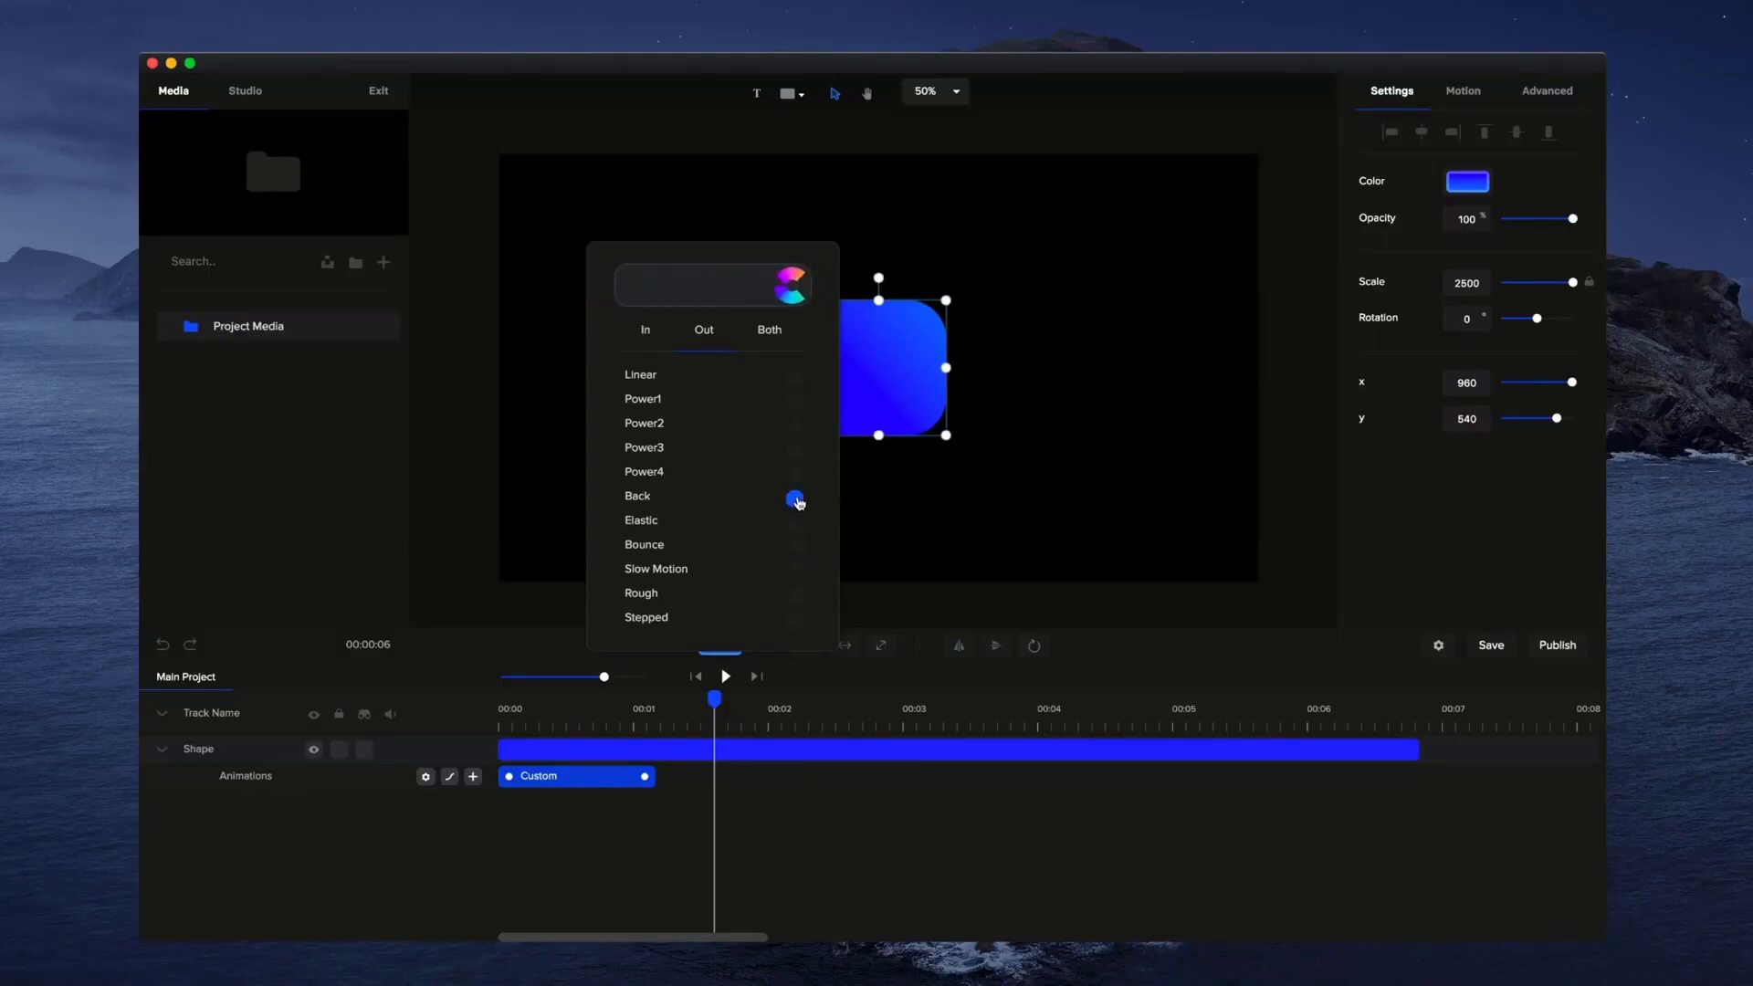
{"action": "left_click", "coordinate": [749, 826]}
Play the animation from the start, shorten it to about 0.9 seconds, and replay it.
{"action": "left_click_drag", "start_coordinate": [714, 700], "coordinate": [416, 699]}
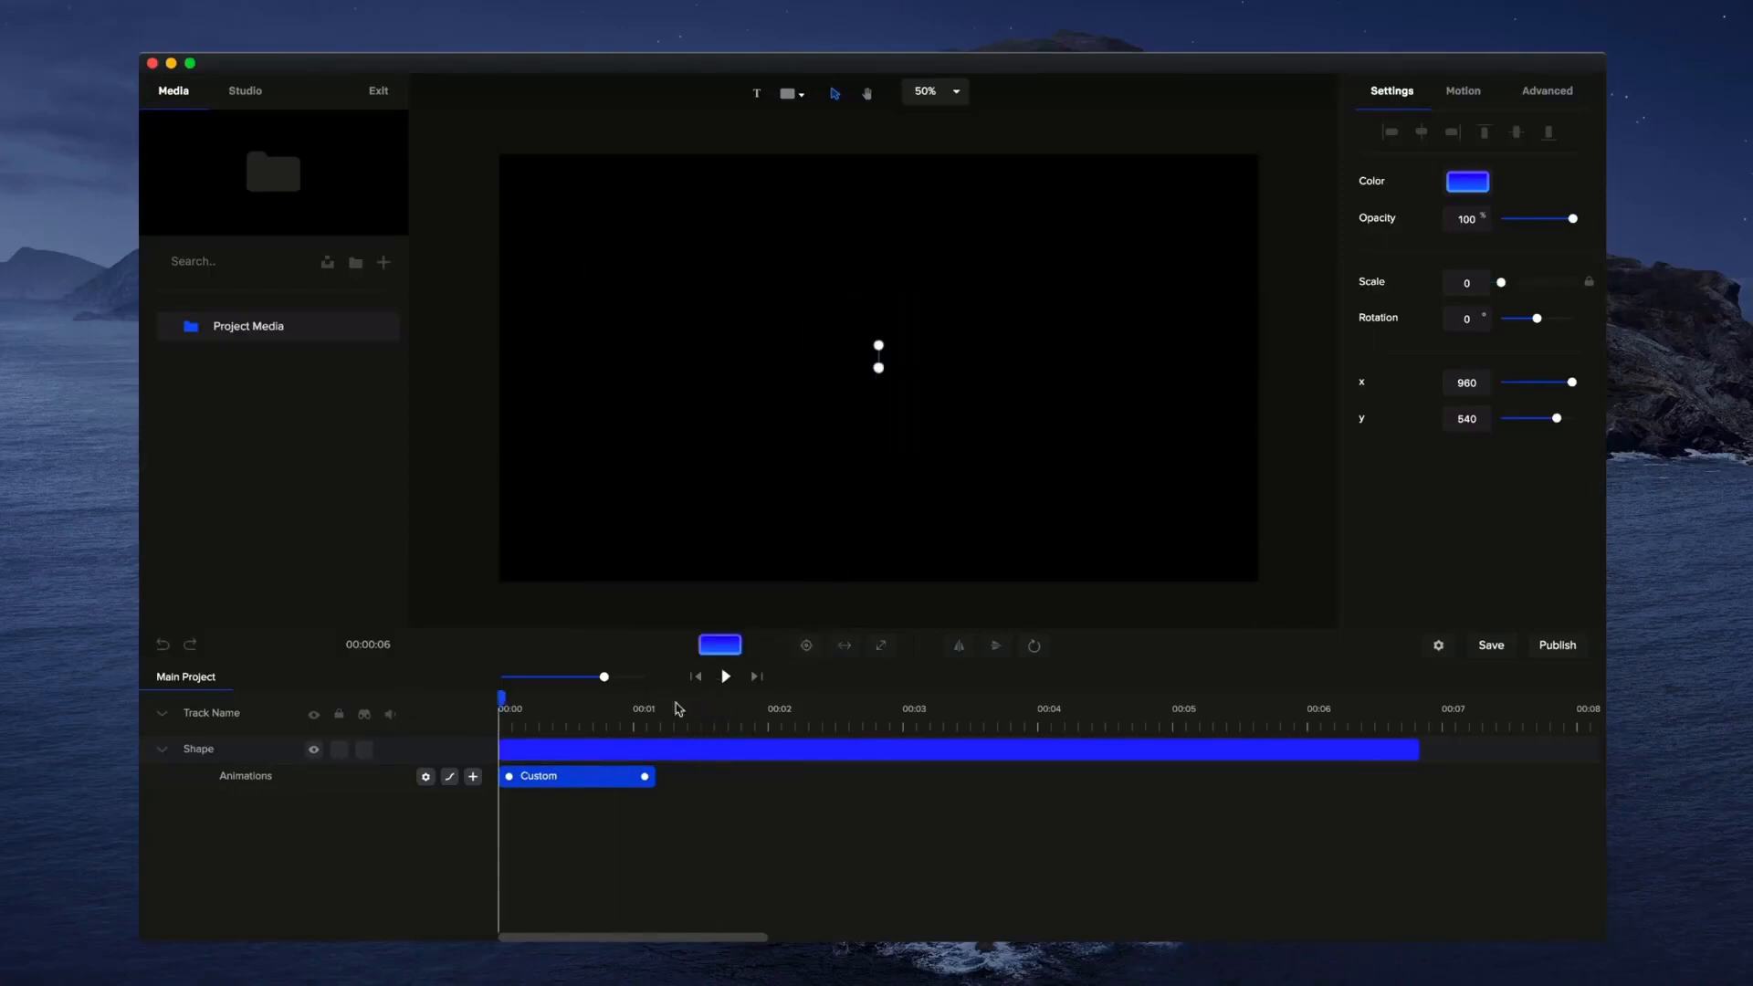
{"action": "left_click", "coordinate": [726, 676]}
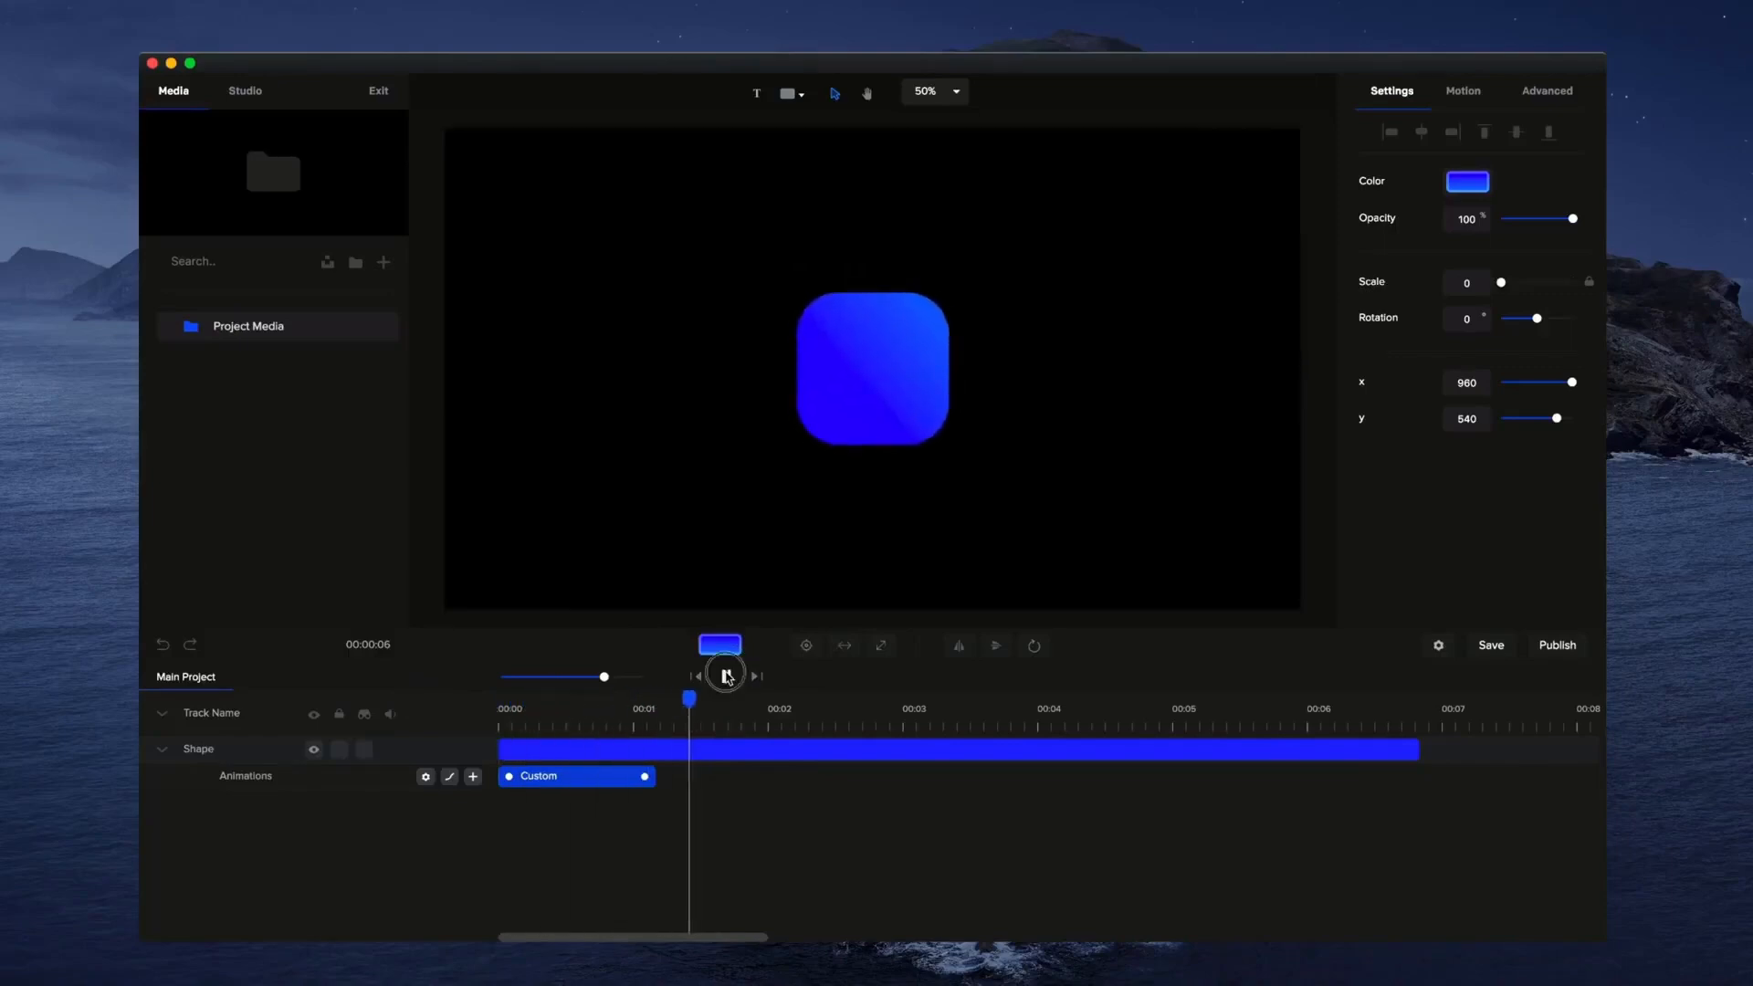
{"action": "left_click", "coordinate": [726, 677]}
{"action": "left_click_drag", "start_coordinate": [644, 777], "coordinate": [615, 775]}
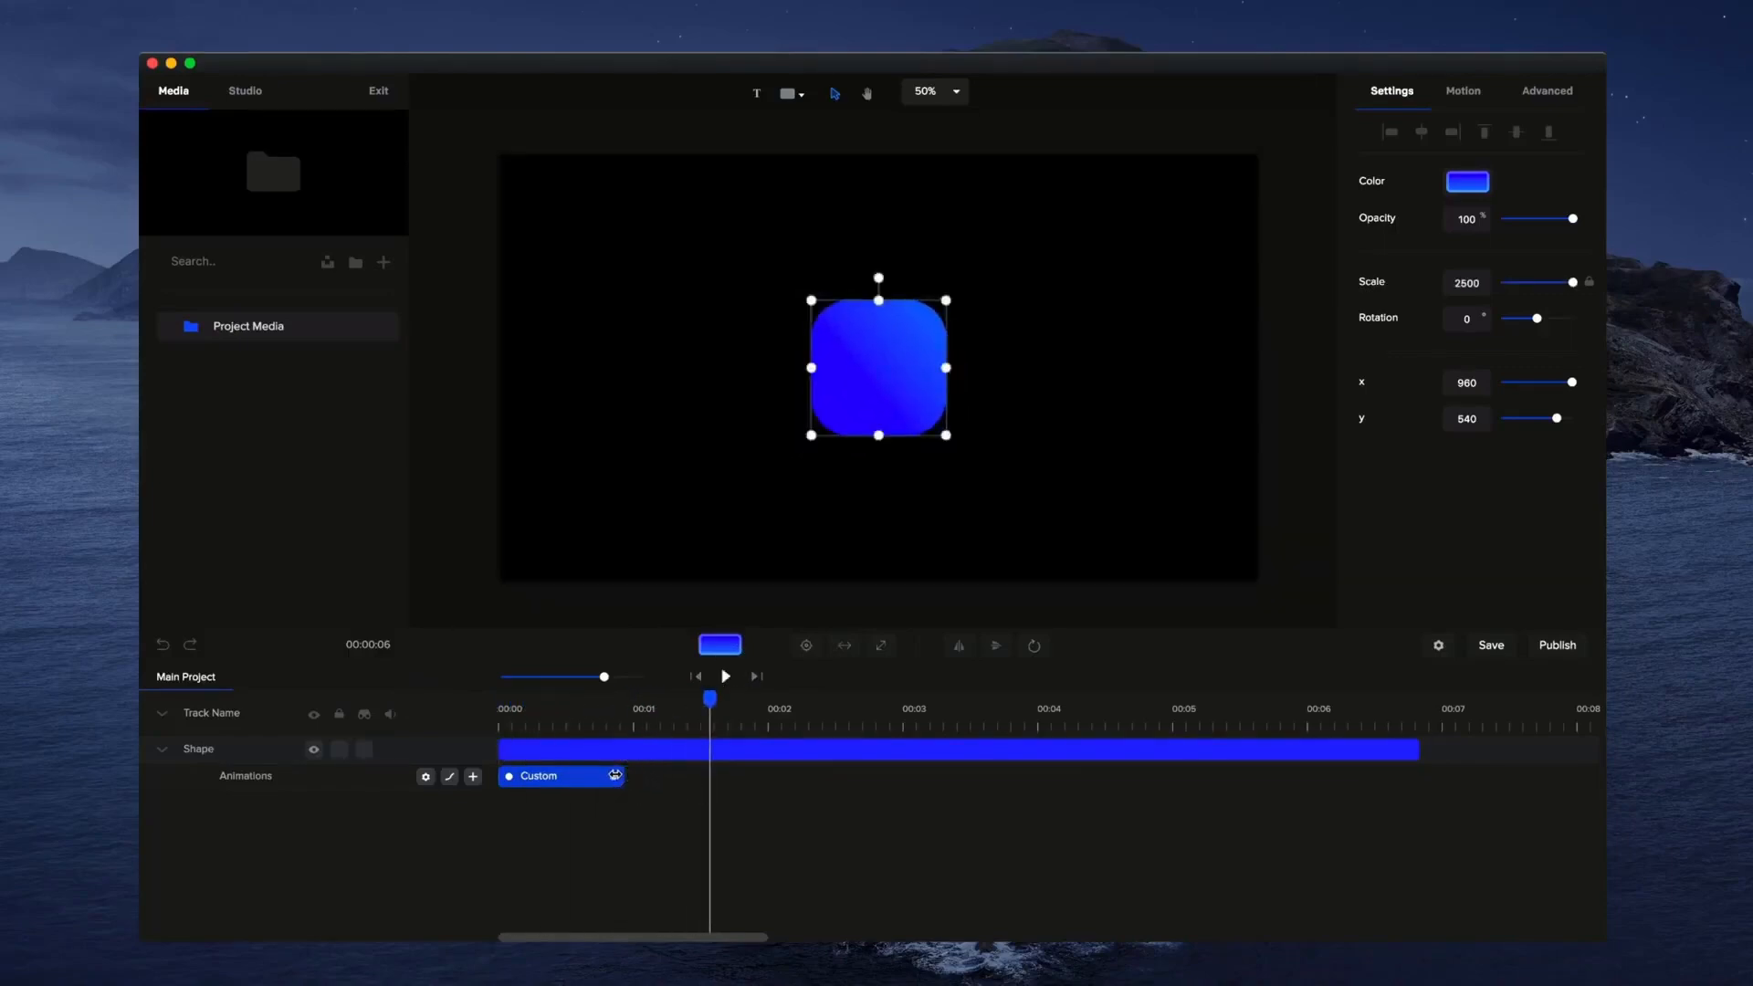
{"action": "left_click", "coordinate": [697, 677]}
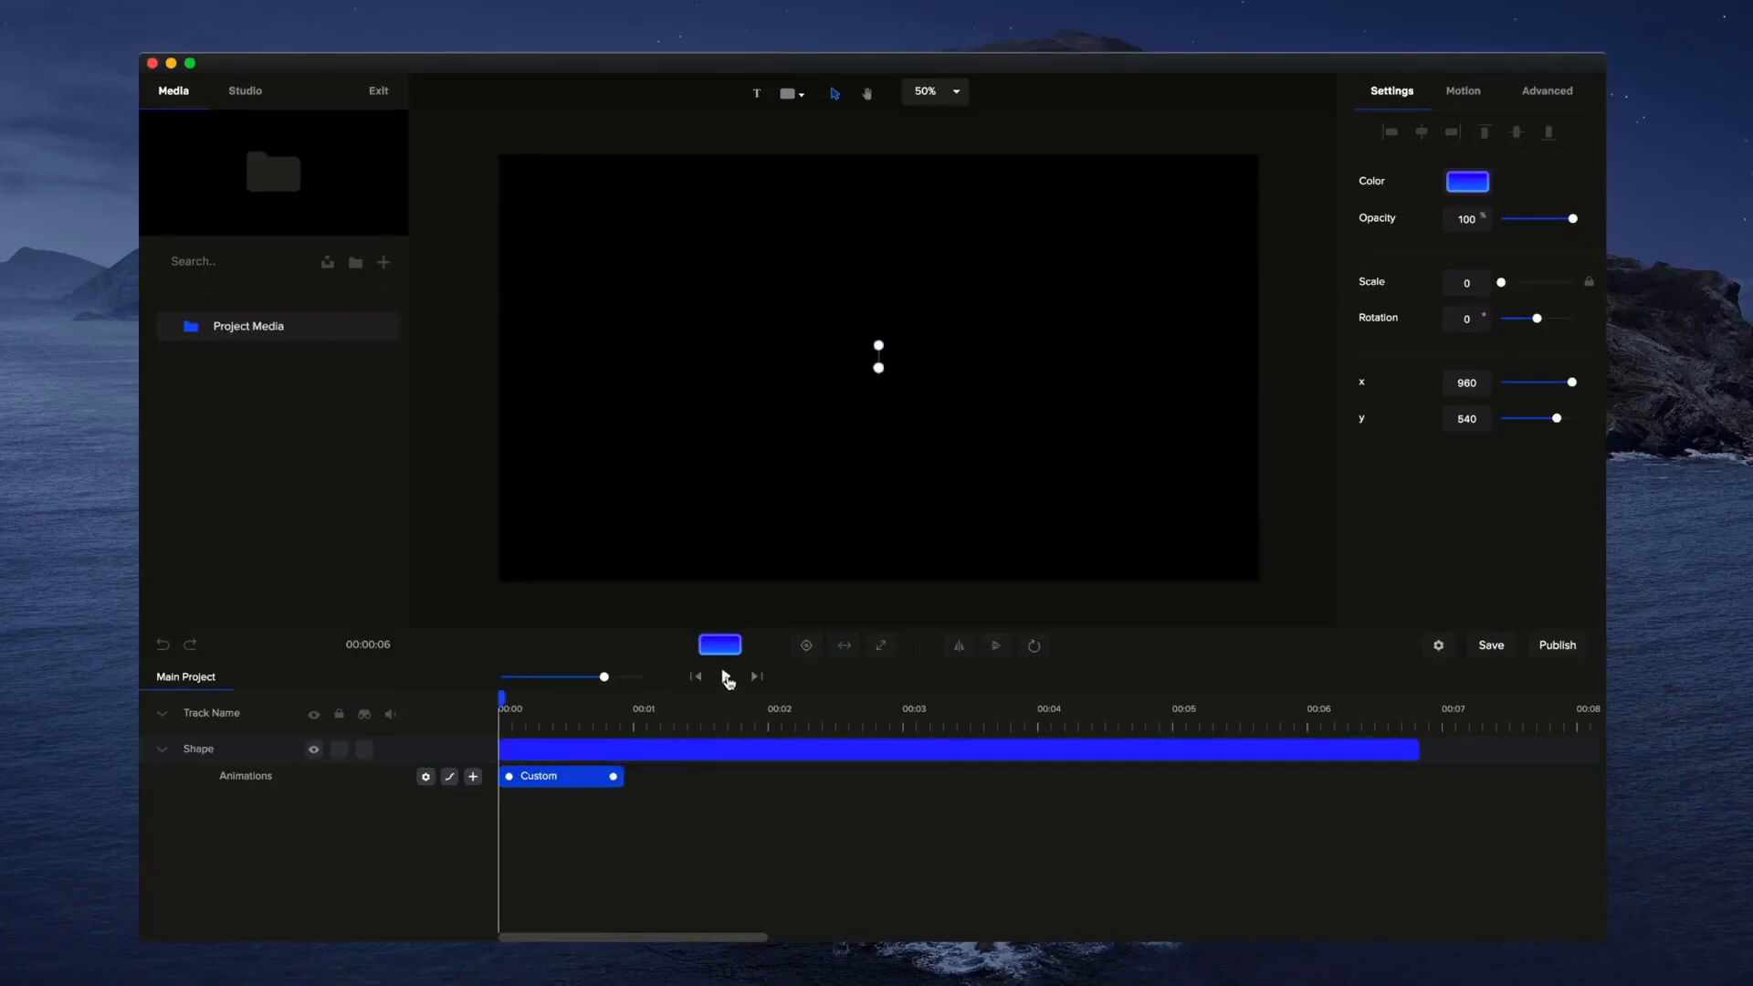
{"action": "left_click", "coordinate": [726, 676]}
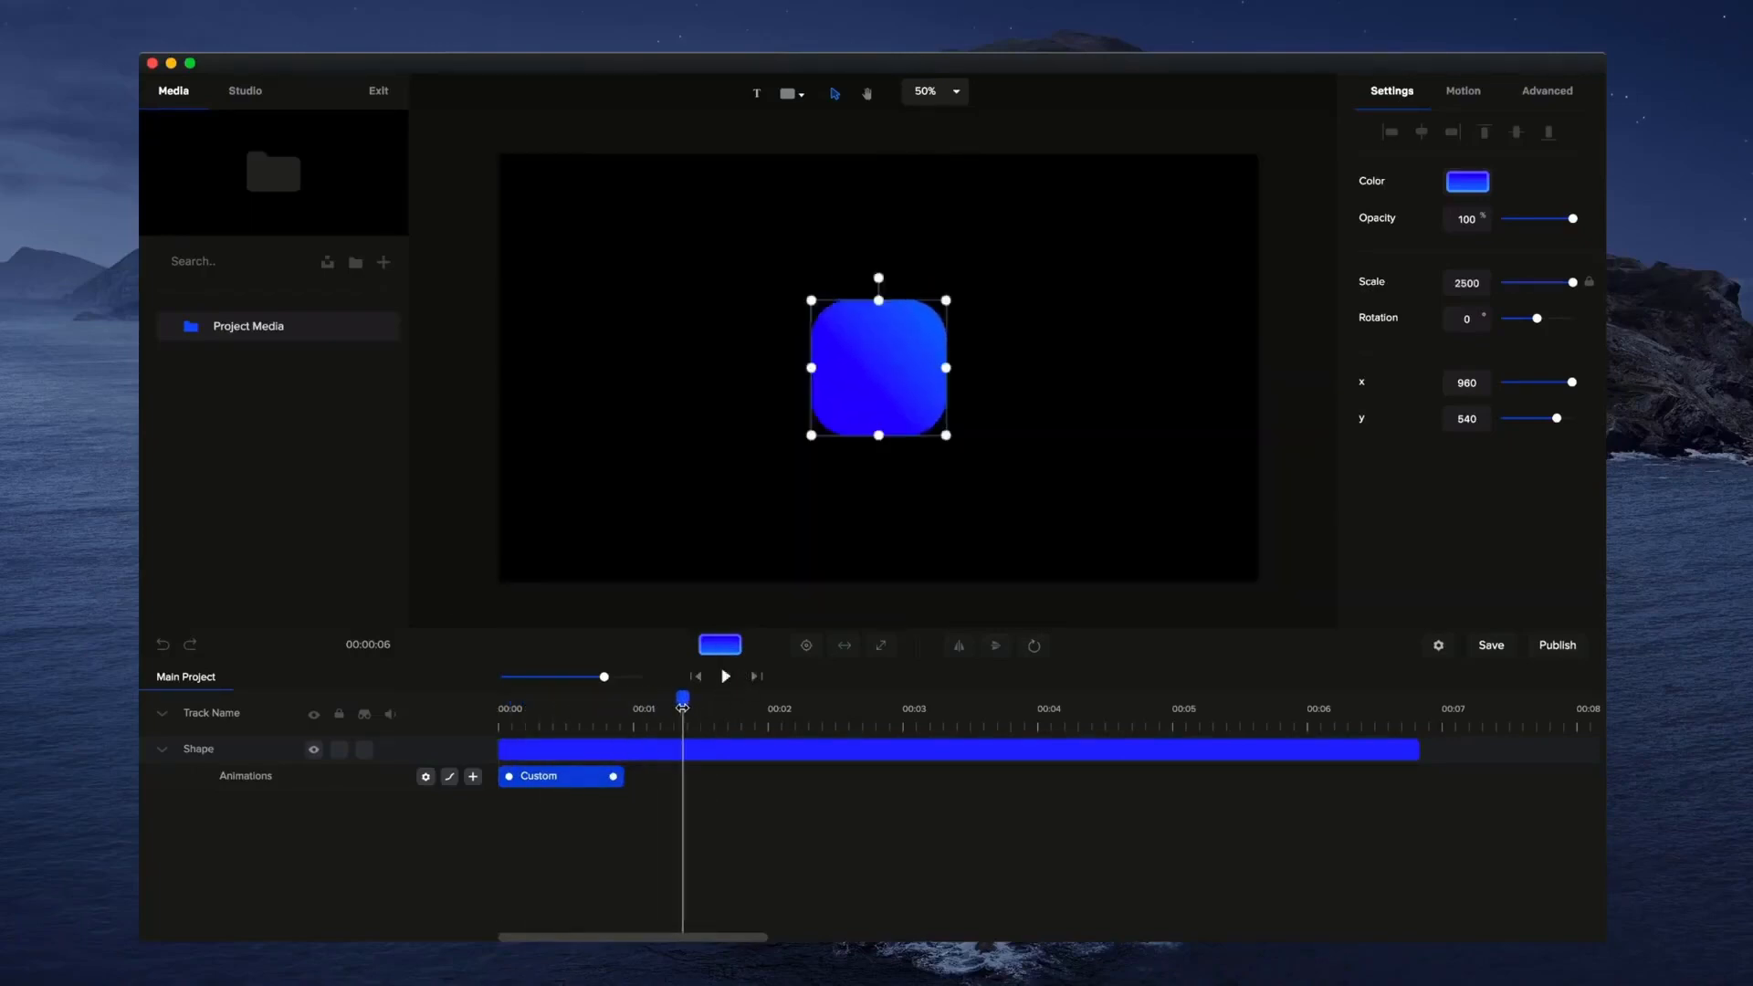
Return the playhead to the start and enable the Rotation property in the custom animation's settings.
{"action": "left_click_drag", "start_coordinate": [682, 707], "coordinate": [446, 708]}
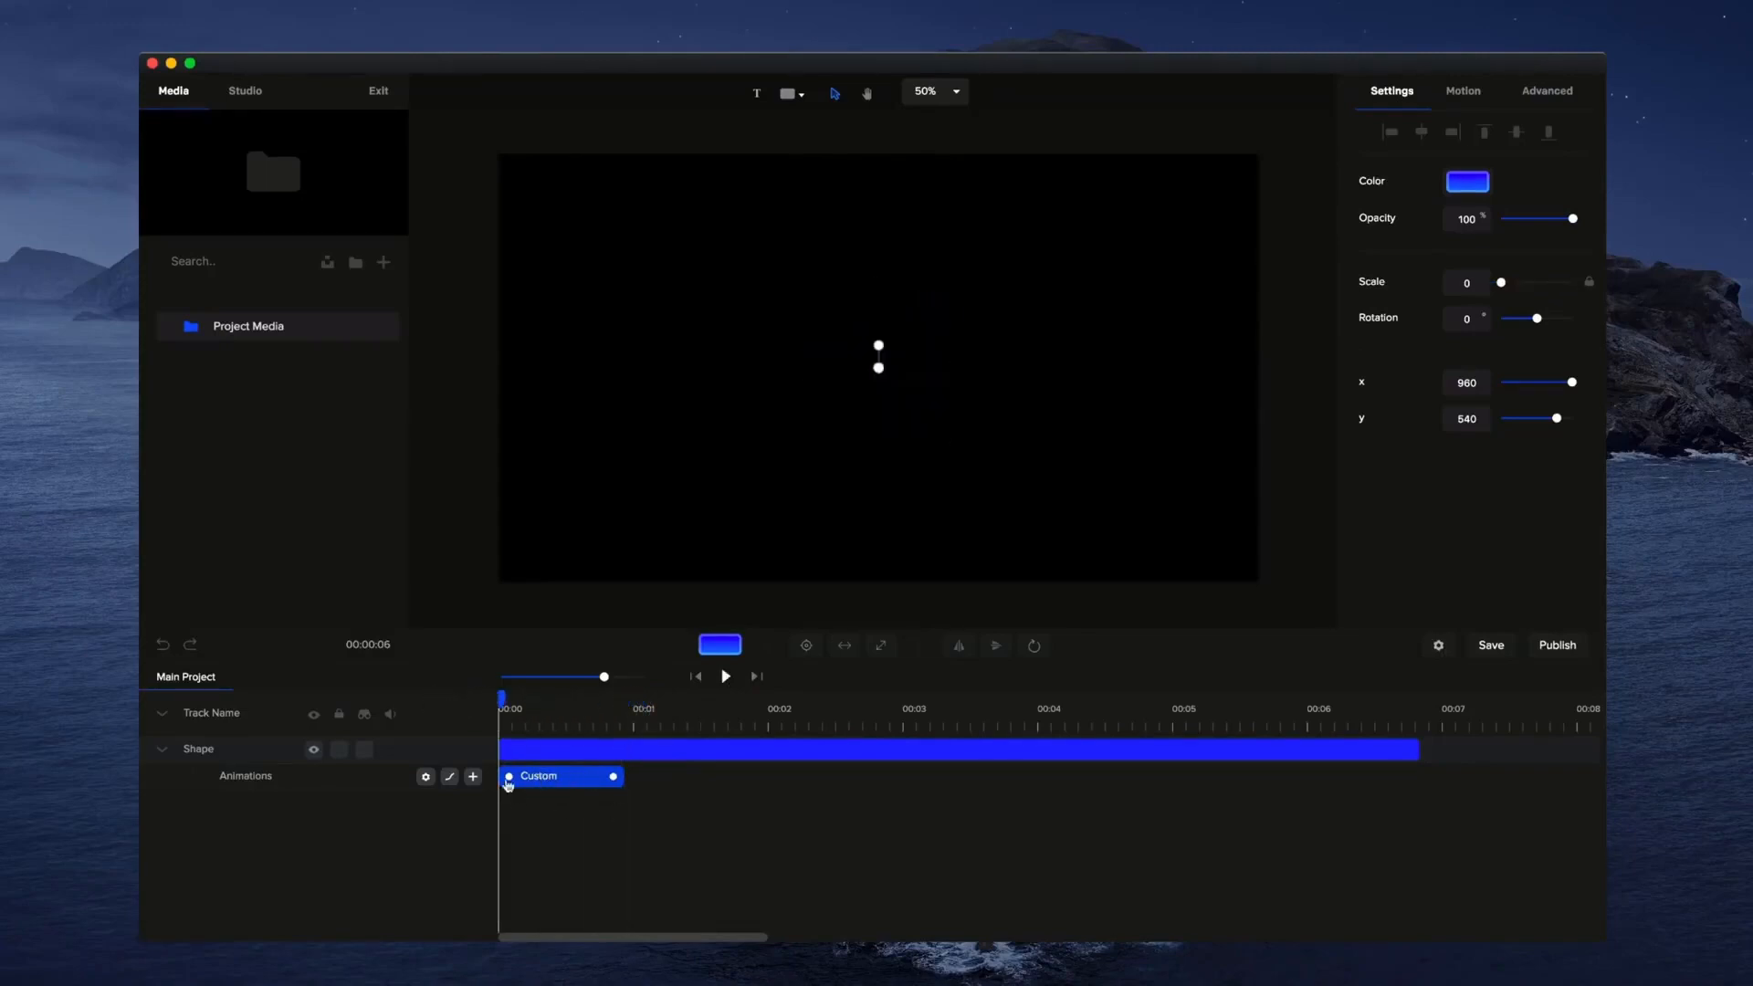
{"action": "right_click", "coordinate": [576, 777]}
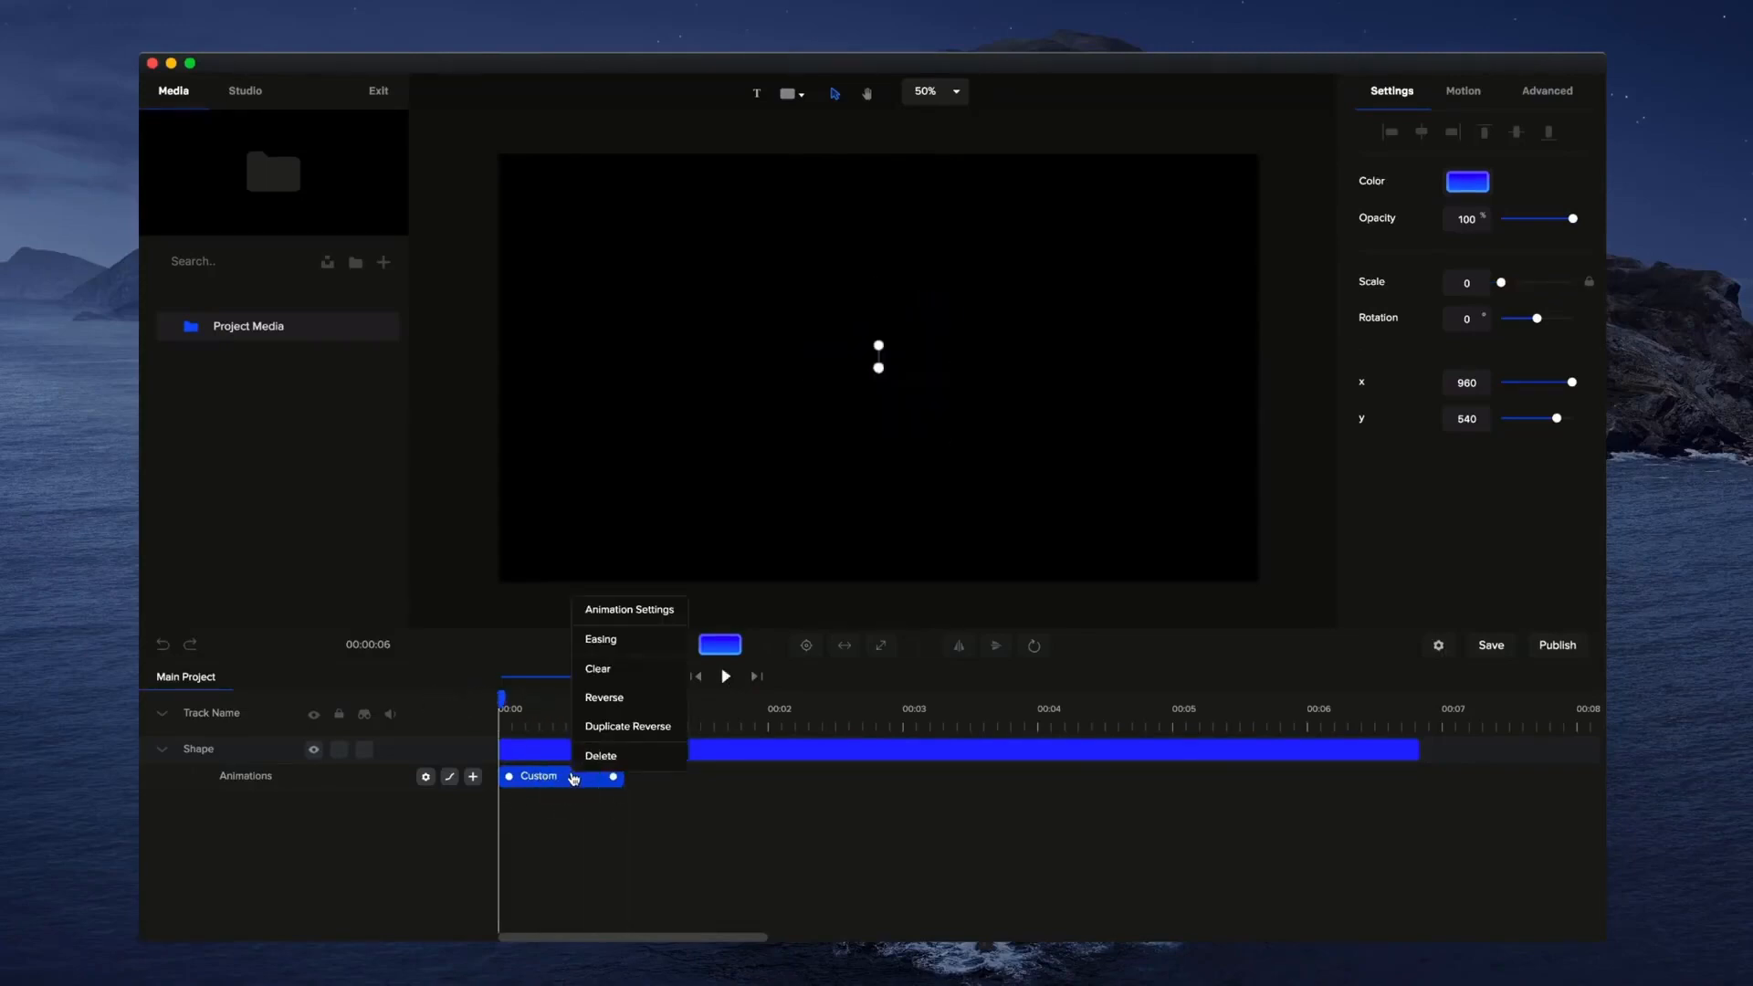
{"action": "left_click", "coordinate": [630, 615]}
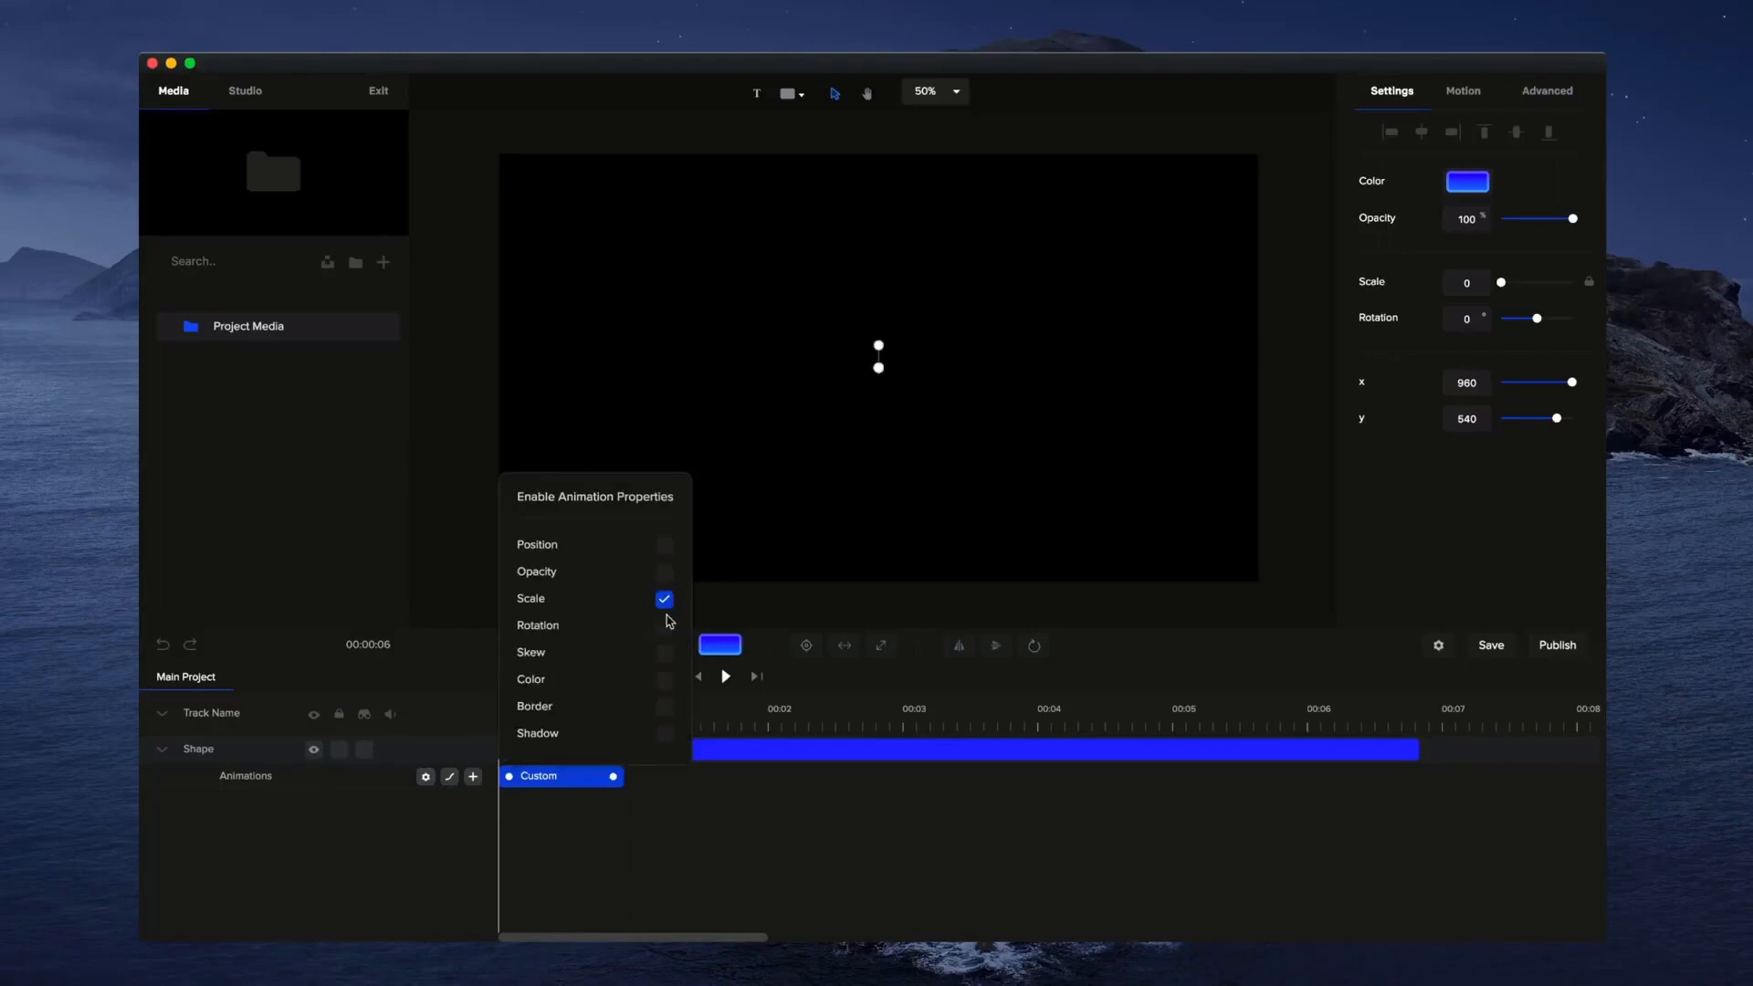
{"action": "left_click", "coordinate": [666, 627]}
{"action": "left_click", "coordinate": [744, 835]}
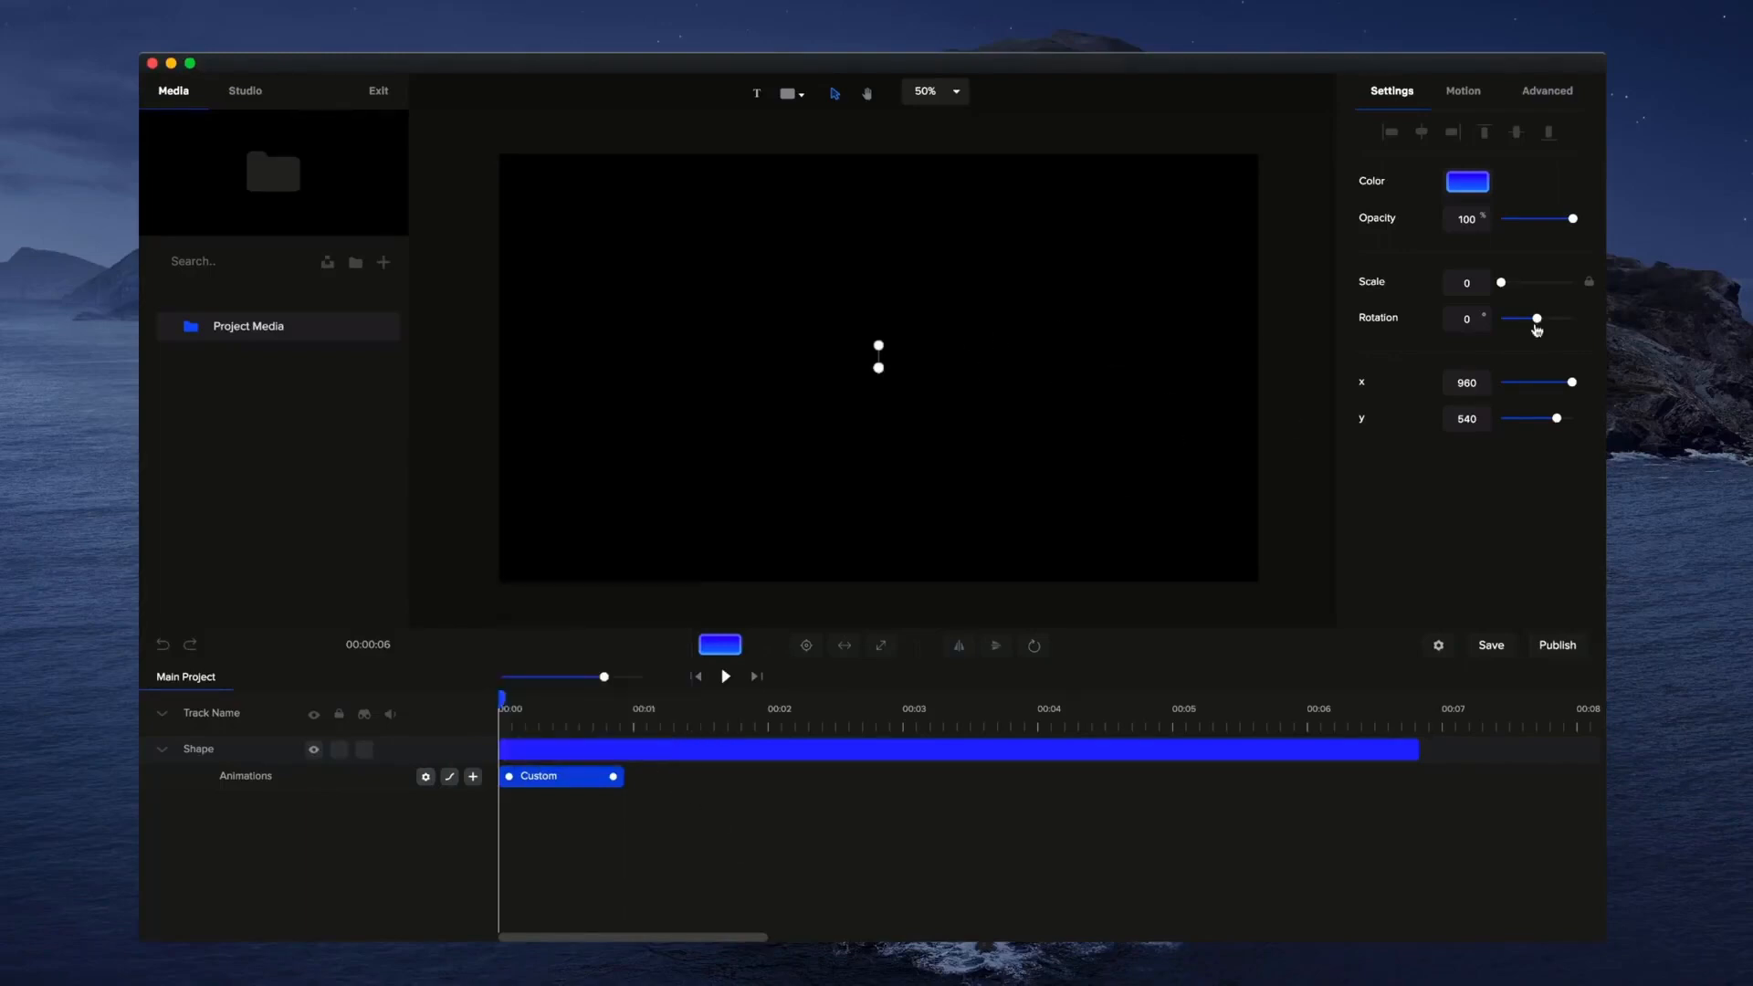
Set the shape's rotation to 90° at the start of the animation, deselect it, and preview the result.
{"action": "left_click", "coordinate": [1477, 320]}
{"action": "type", "text": "90"}
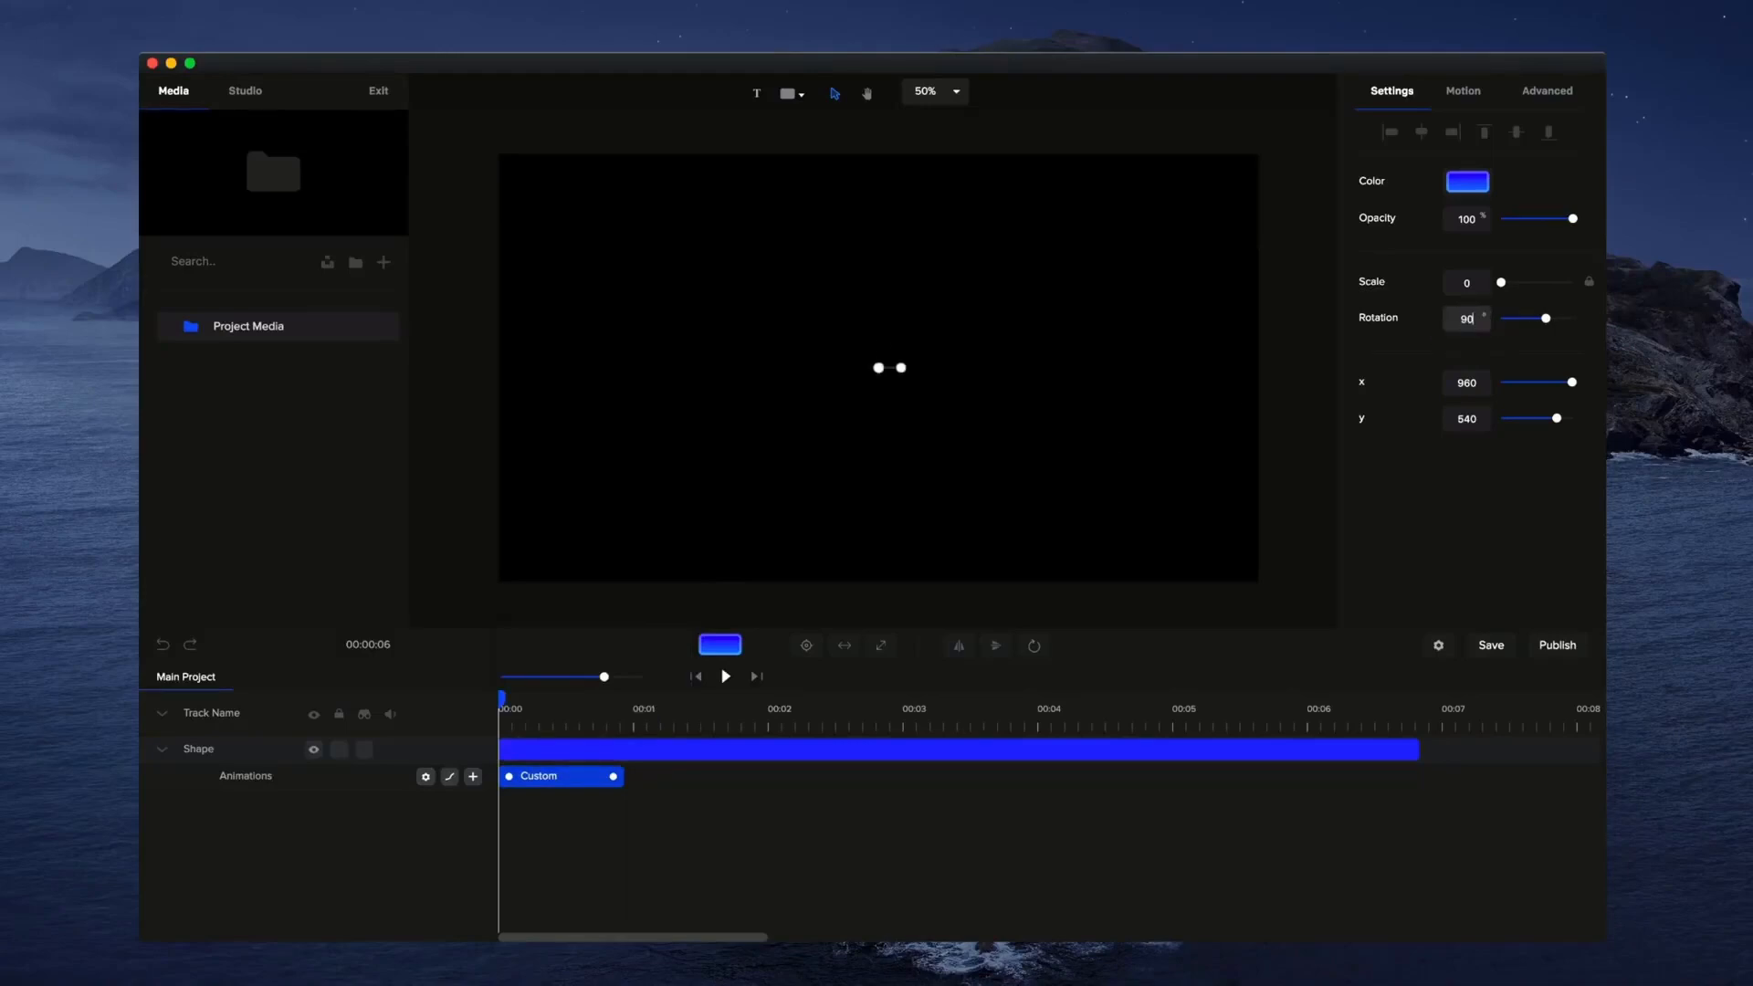
{"action": "left_click", "coordinate": [940, 448]}
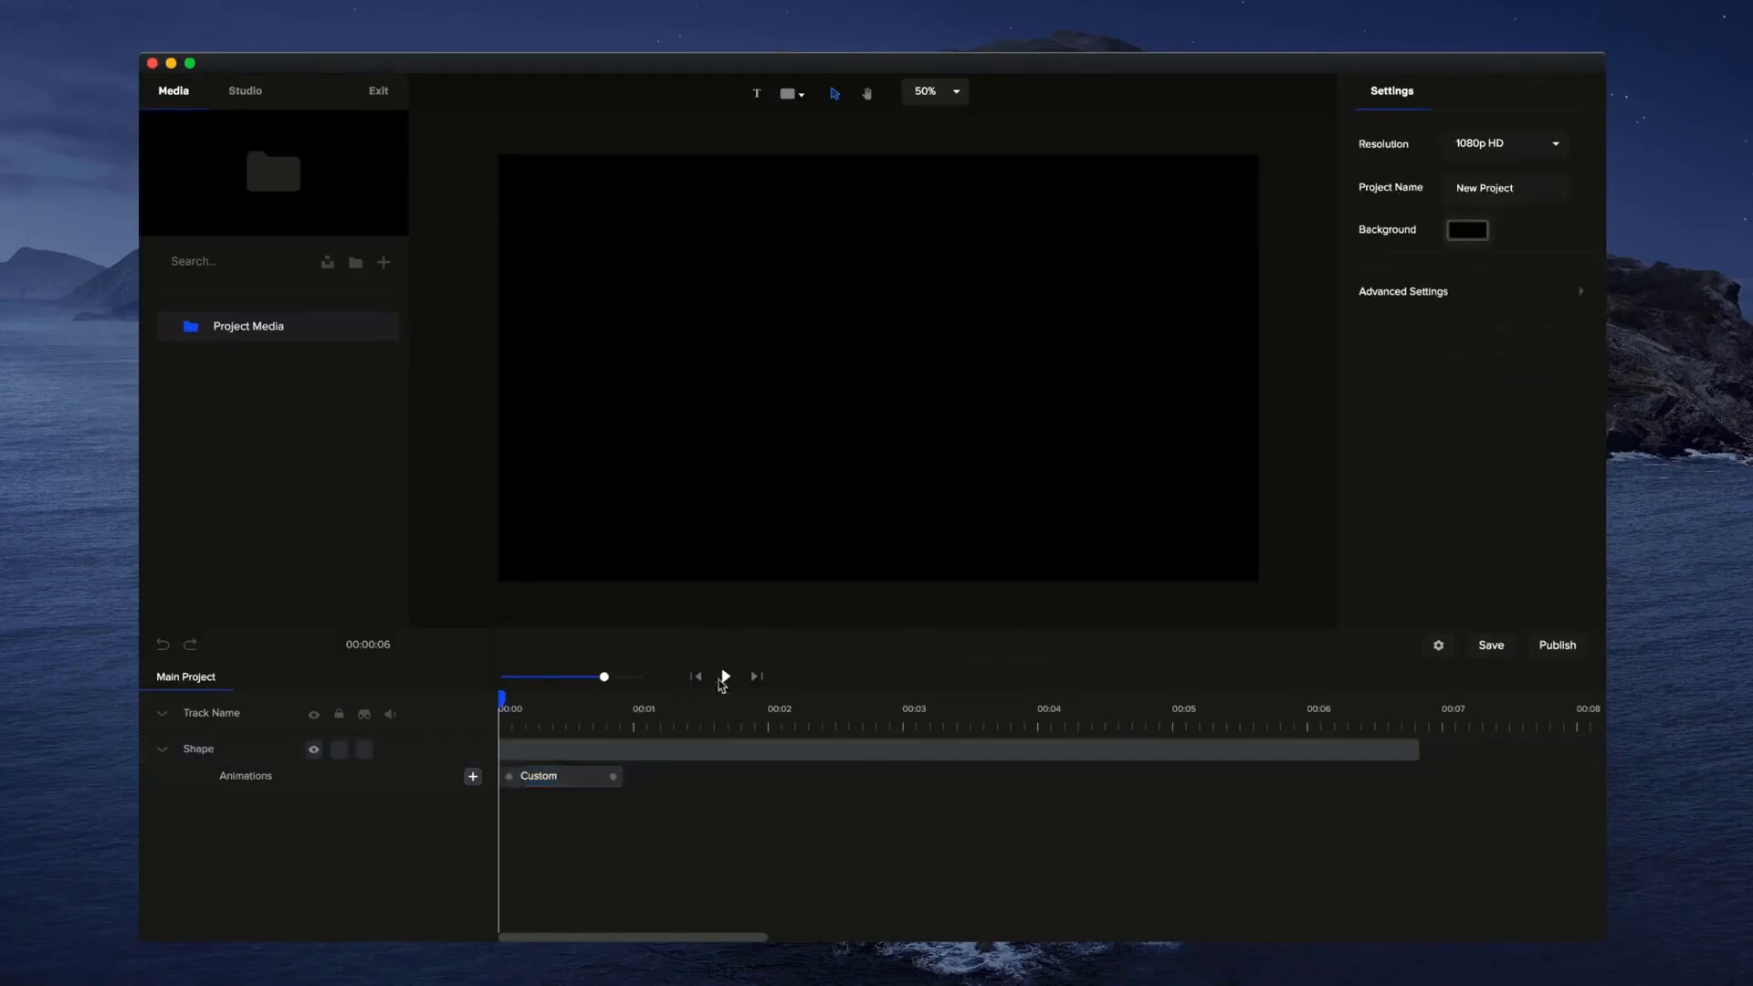
{"action": "left_click", "coordinate": [724, 677]}
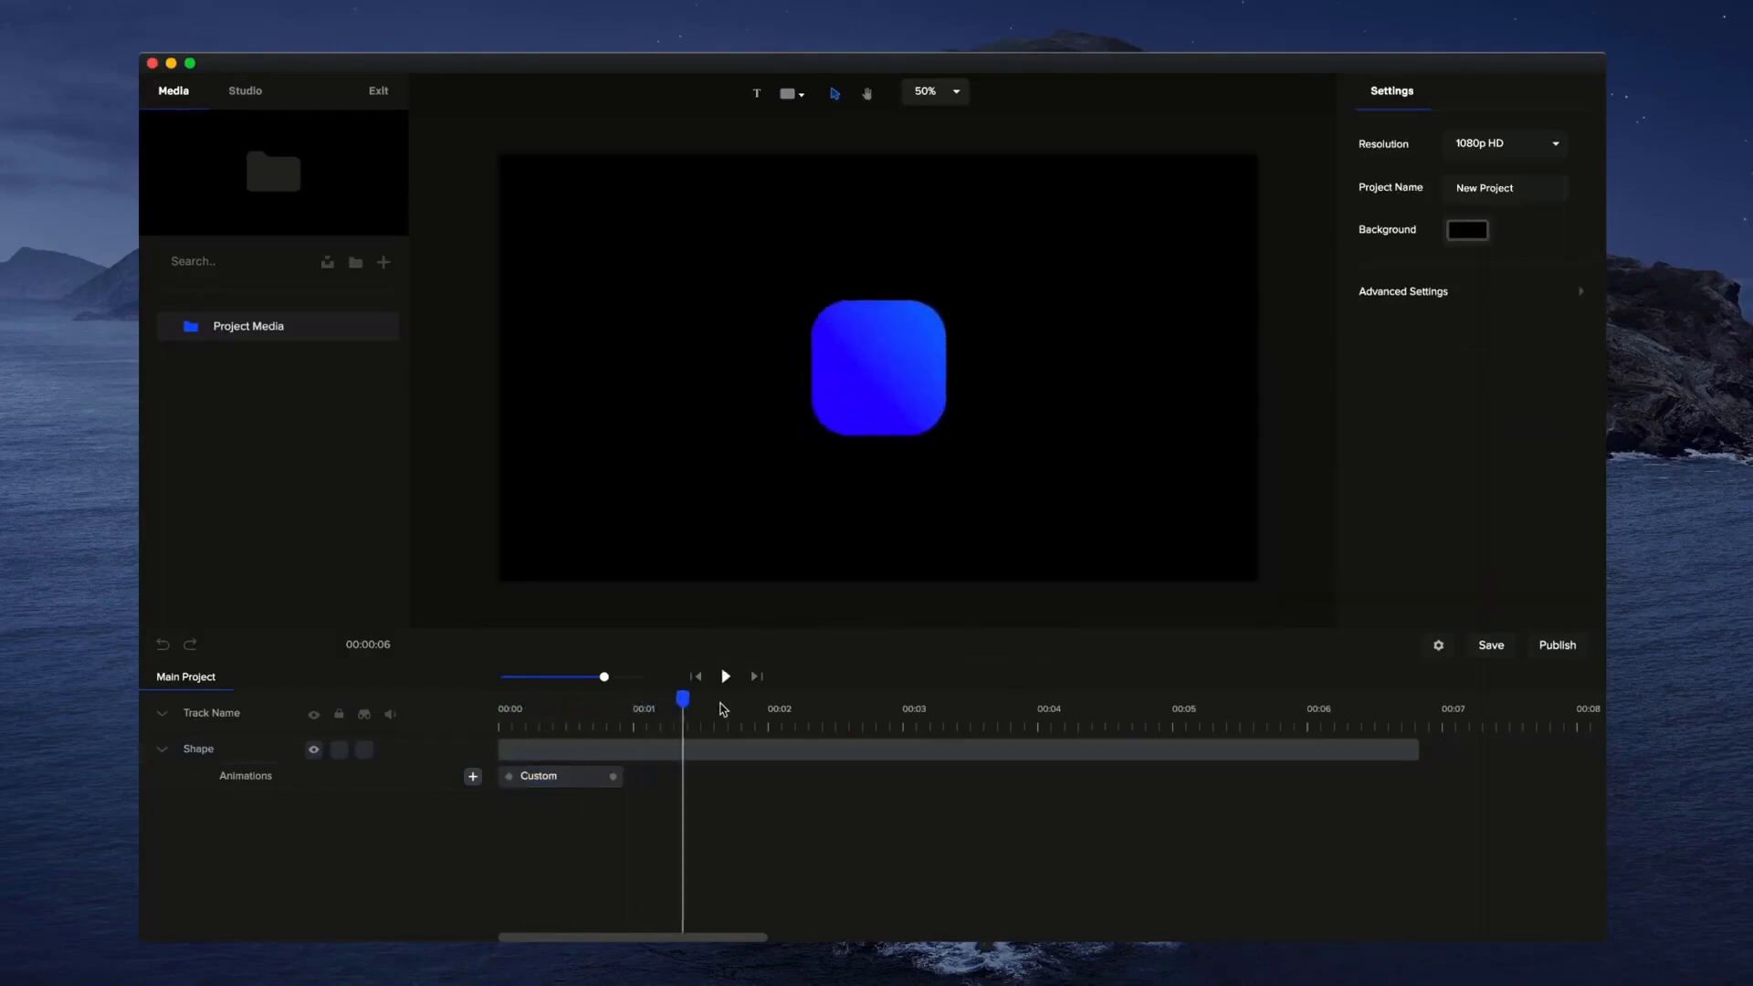
{"action": "left_click_drag", "start_coordinate": [685, 698], "coordinate": [501, 703]}
Change the shape's starting rotation to -90° and play the animation.
{"action": "left_click", "coordinate": [584, 781]}
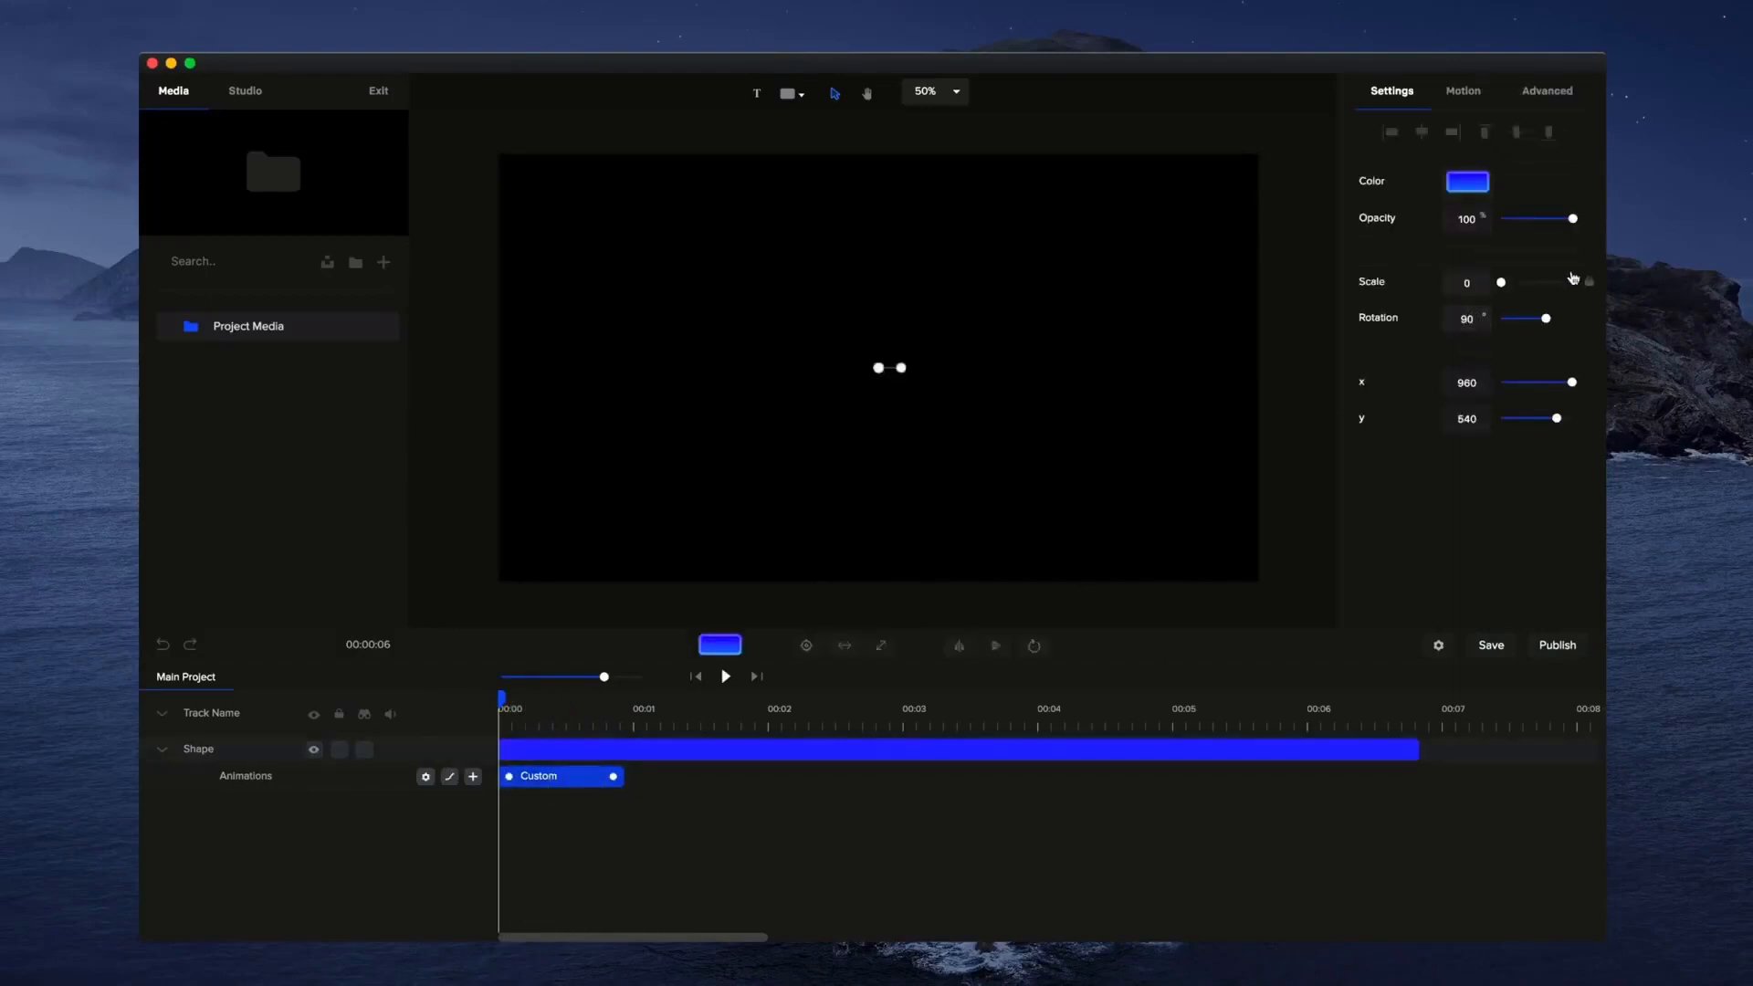
{"action": "left_click", "coordinate": [1459, 318]}
{"action": "type", "text": "-"}
{"action": "left_click", "coordinate": [726, 676]}
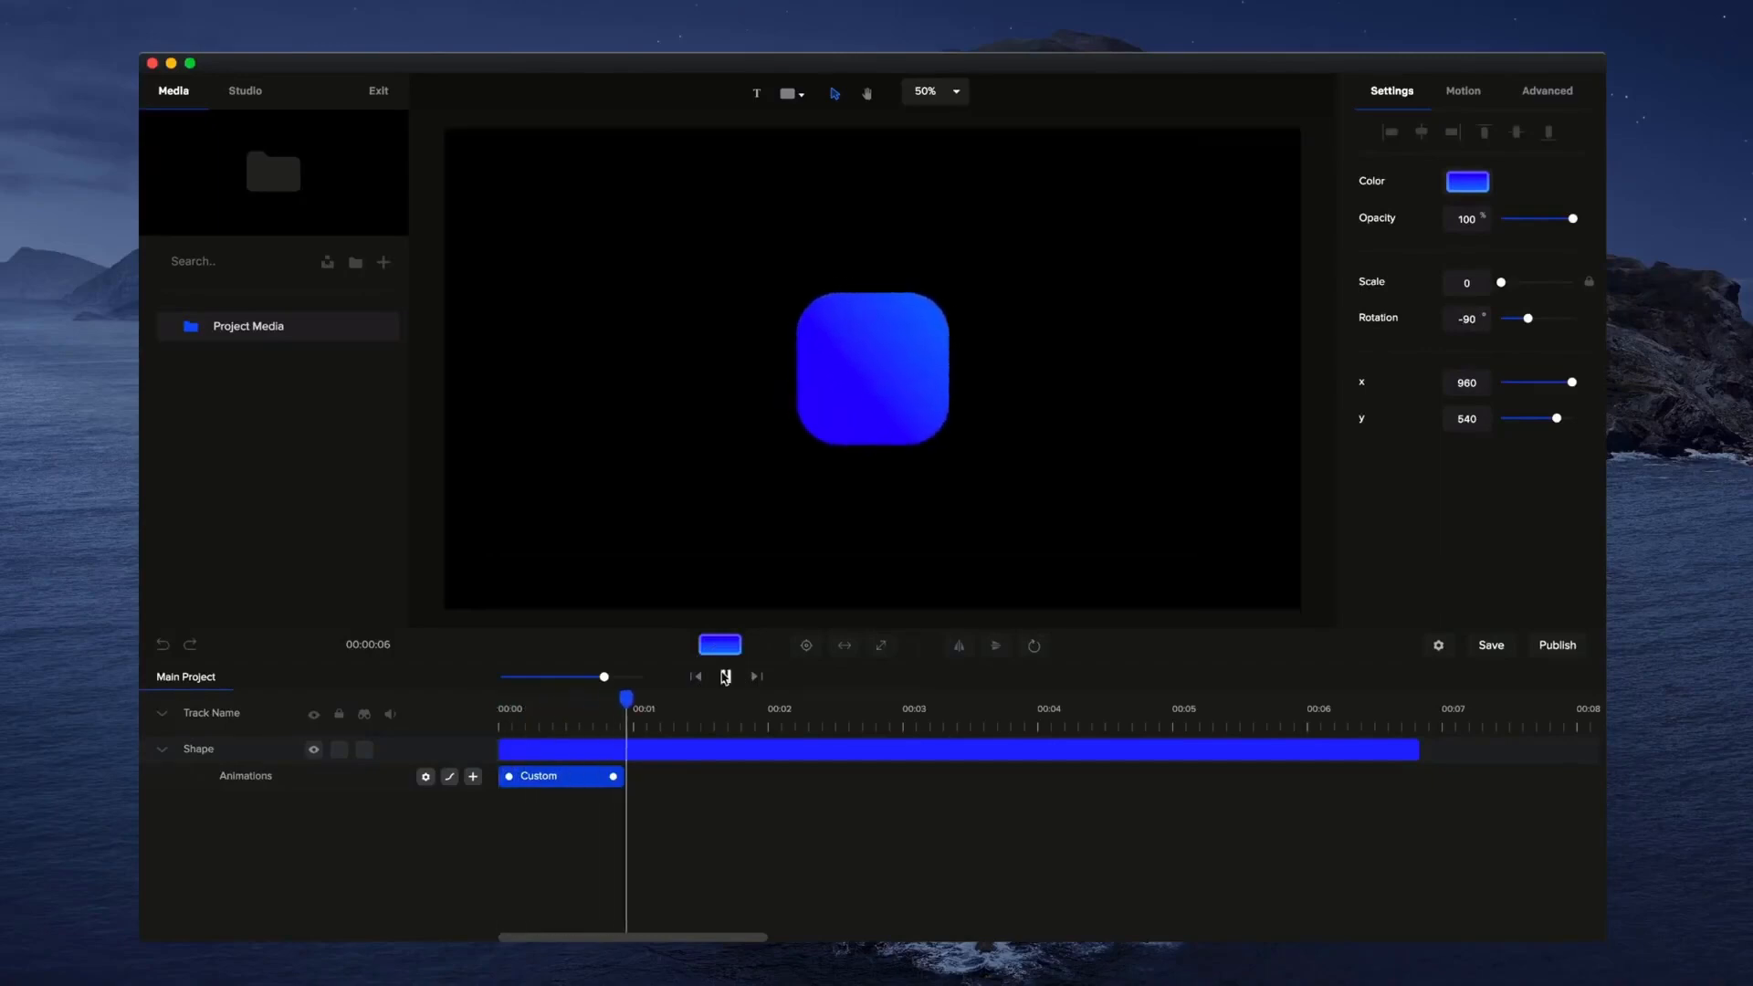
{"action": "left_click", "coordinate": [725, 677]}
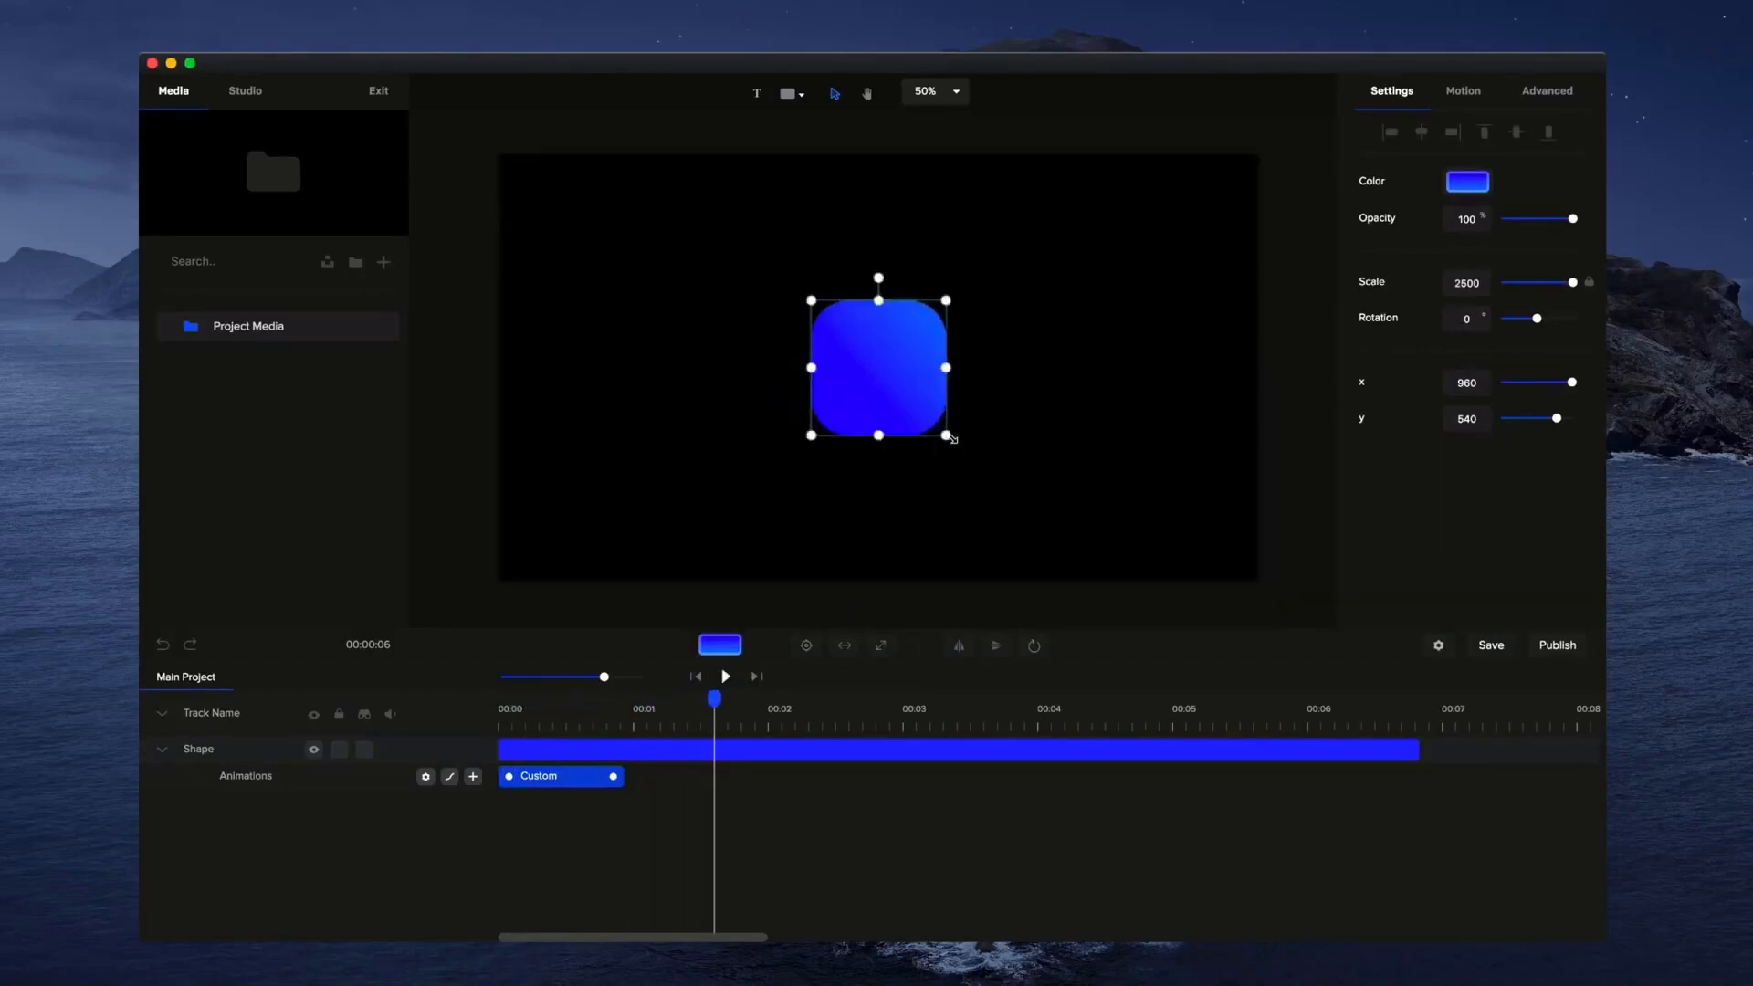
Enlarge the shape to a scale of about 3414 after the animation's end, and replay from the start.
{"action": "left_click_drag", "start_coordinate": [946, 435], "coordinate": [995, 483]}
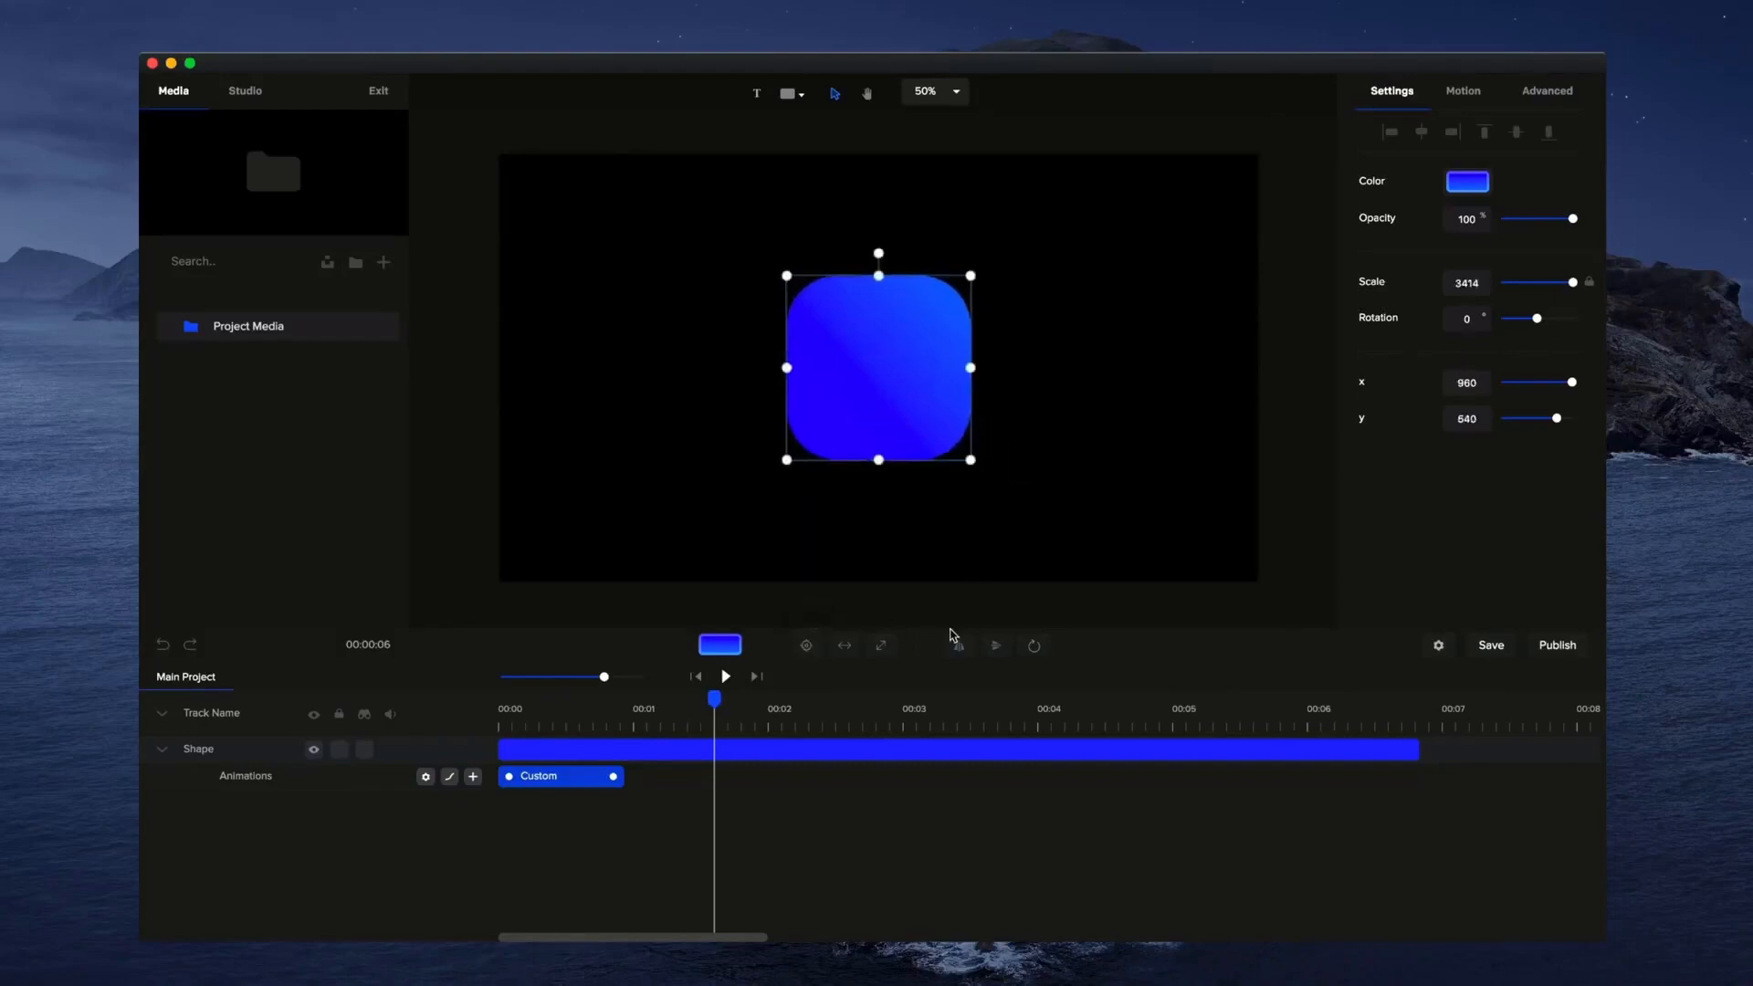
{"action": "left_click", "coordinate": [931, 565]}
{"action": "left_click_drag", "start_coordinate": [715, 699], "coordinate": [444, 705]}
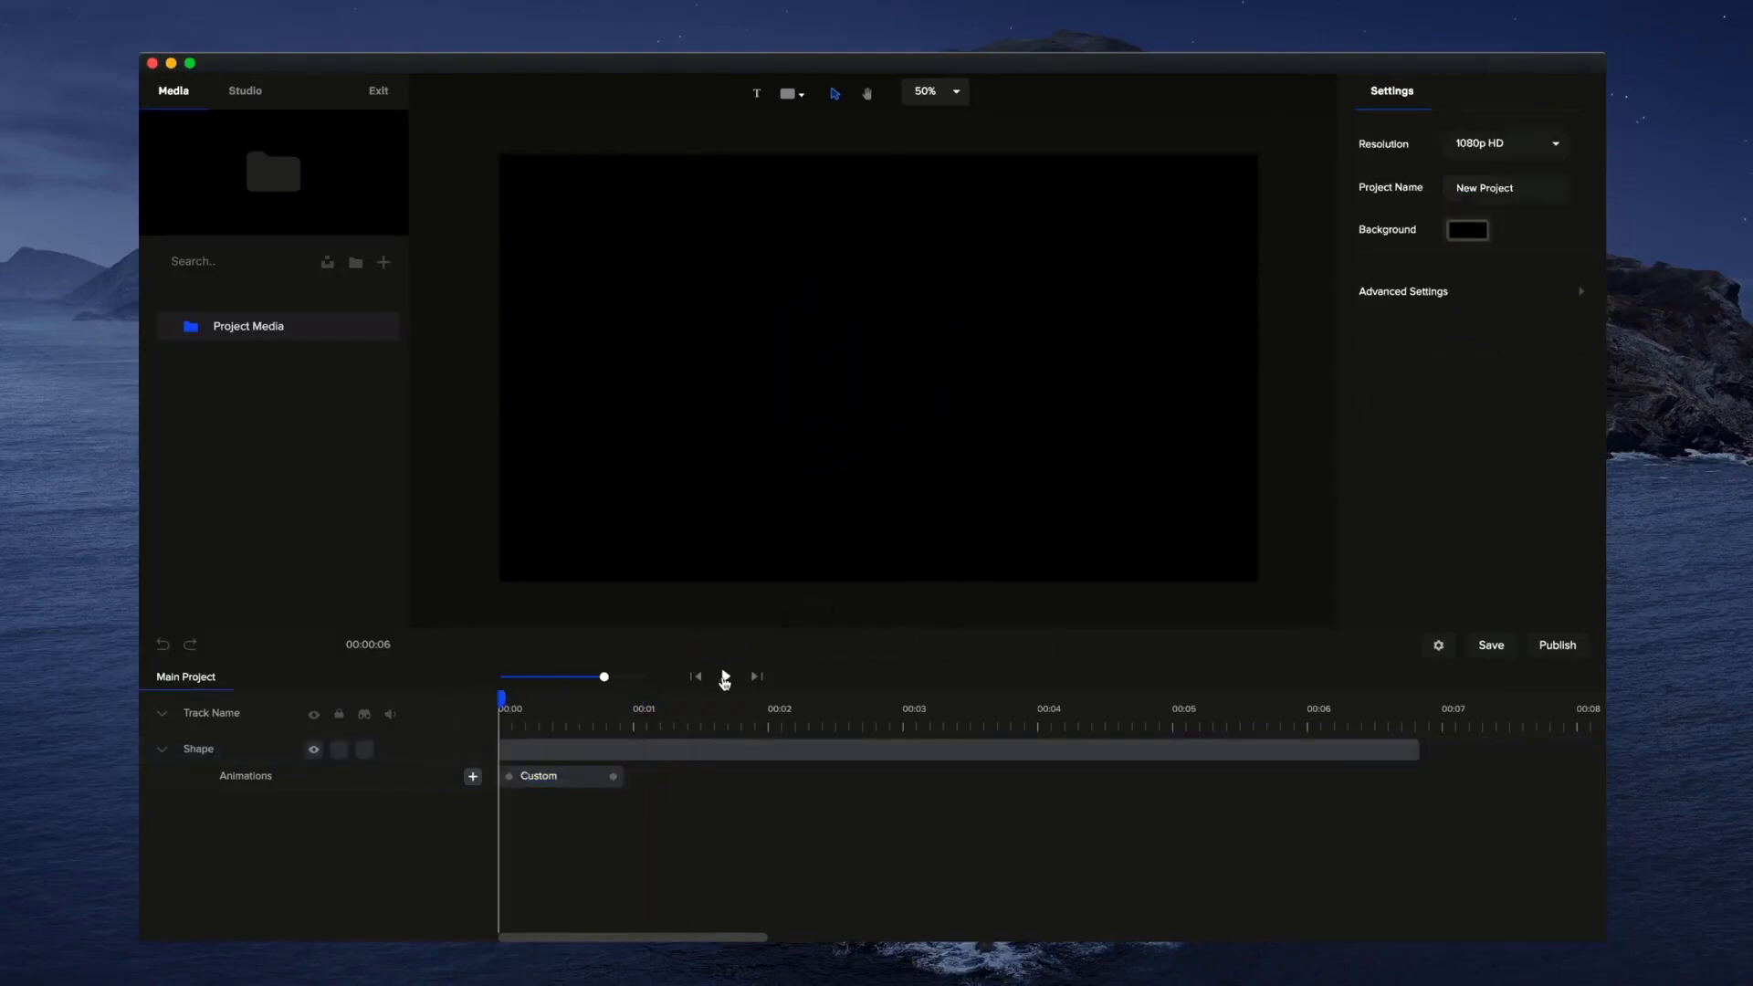
{"action": "left_click", "coordinate": [725, 677]}
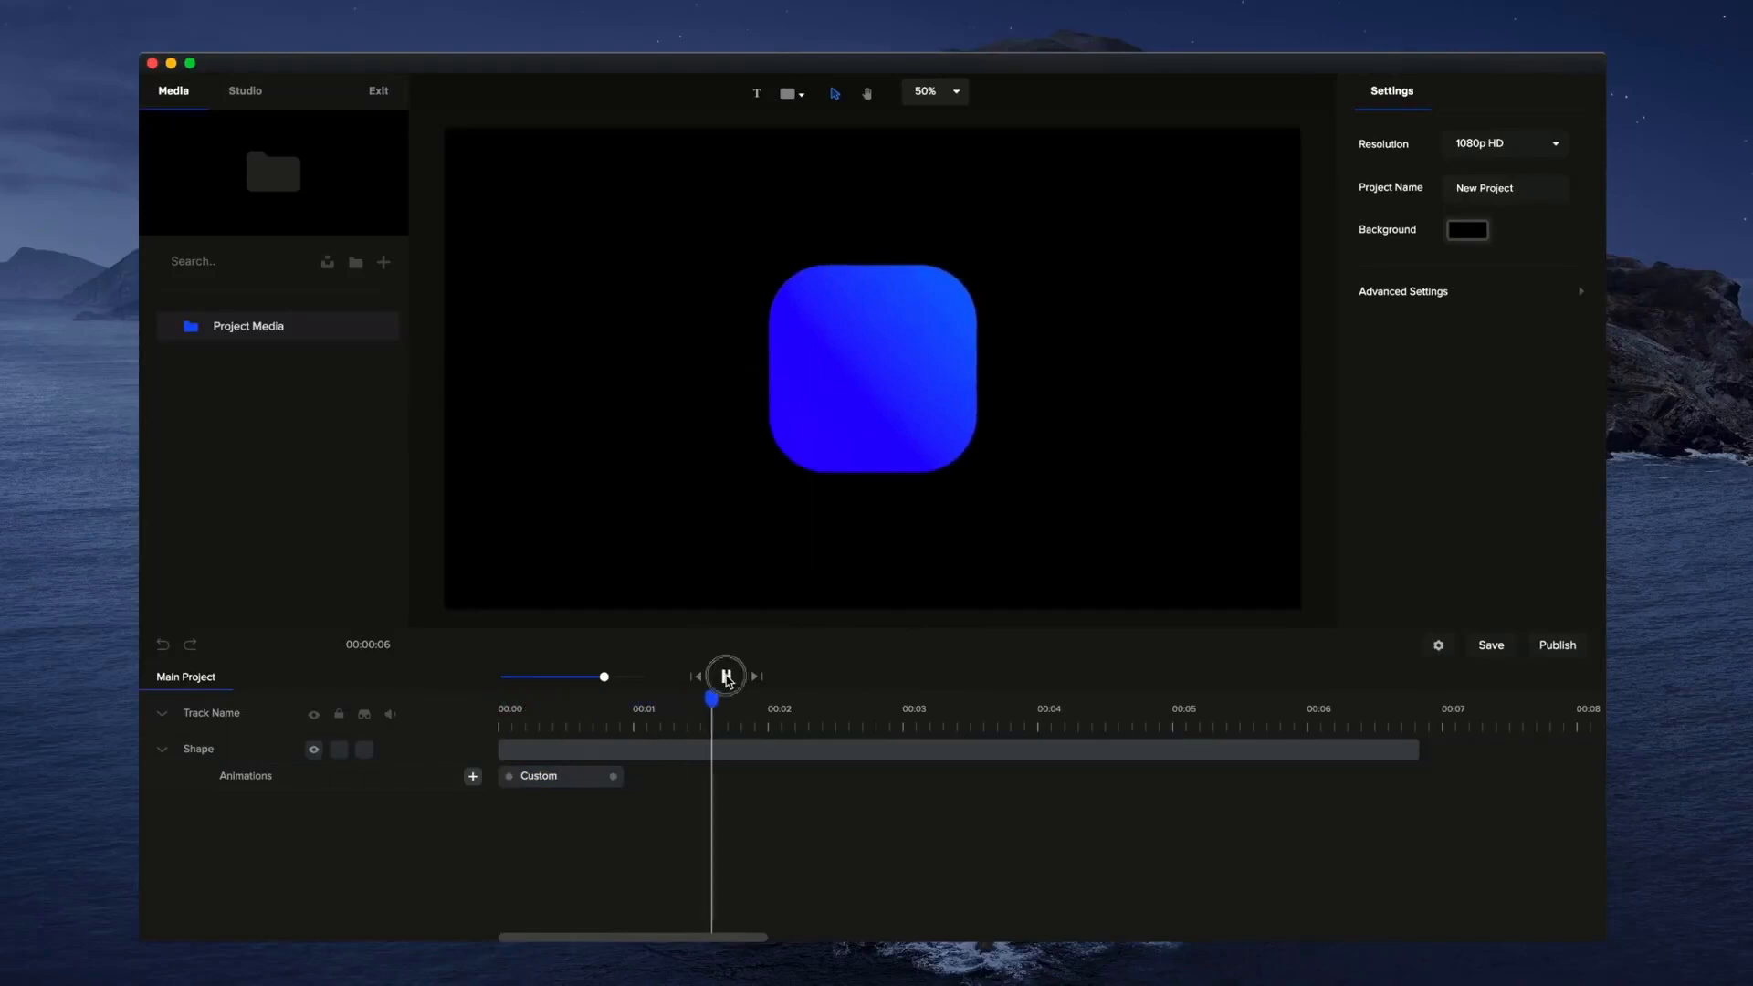
{"action": "left_click", "coordinate": [727, 680]}
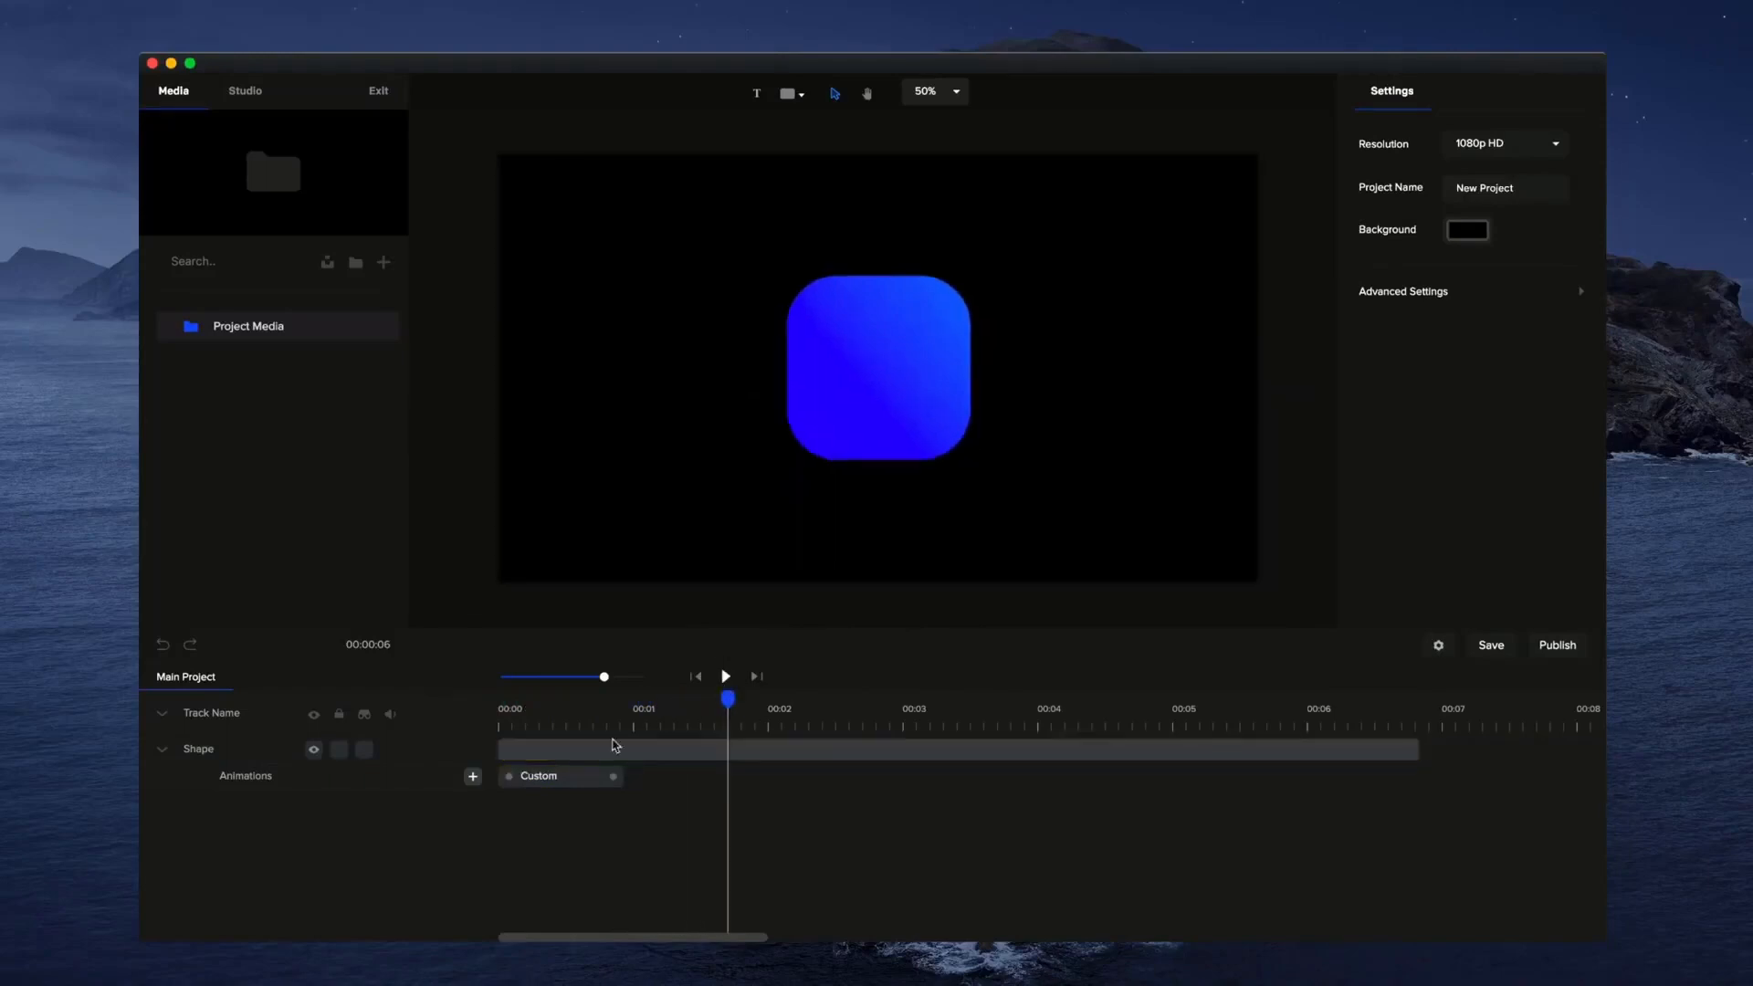
Add a second custom animation to the shape with Position enabled, running from about 1.3 to 2.3 seconds.
{"action": "left_click", "coordinate": [473, 777]}
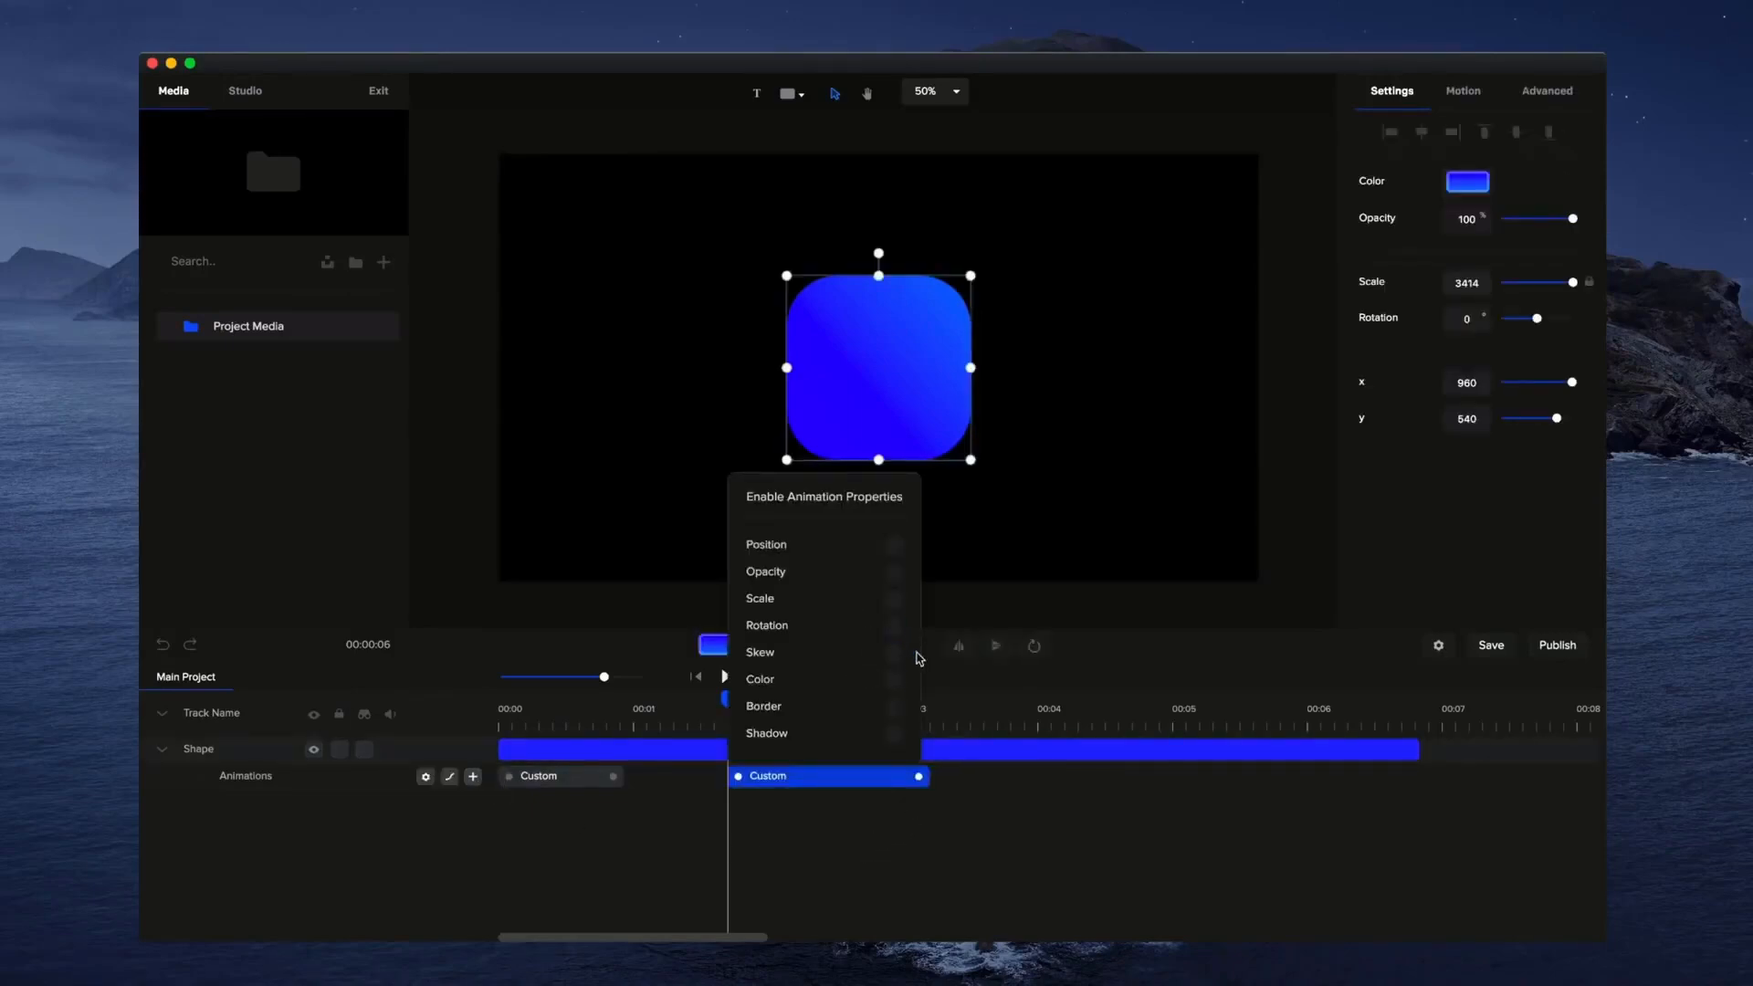
{"action": "left_click", "coordinate": [894, 545]}
{"action": "left_click", "coordinate": [914, 855]}
{"action": "left_click_drag", "start_coordinate": [856, 782], "coordinate": [812, 778]}
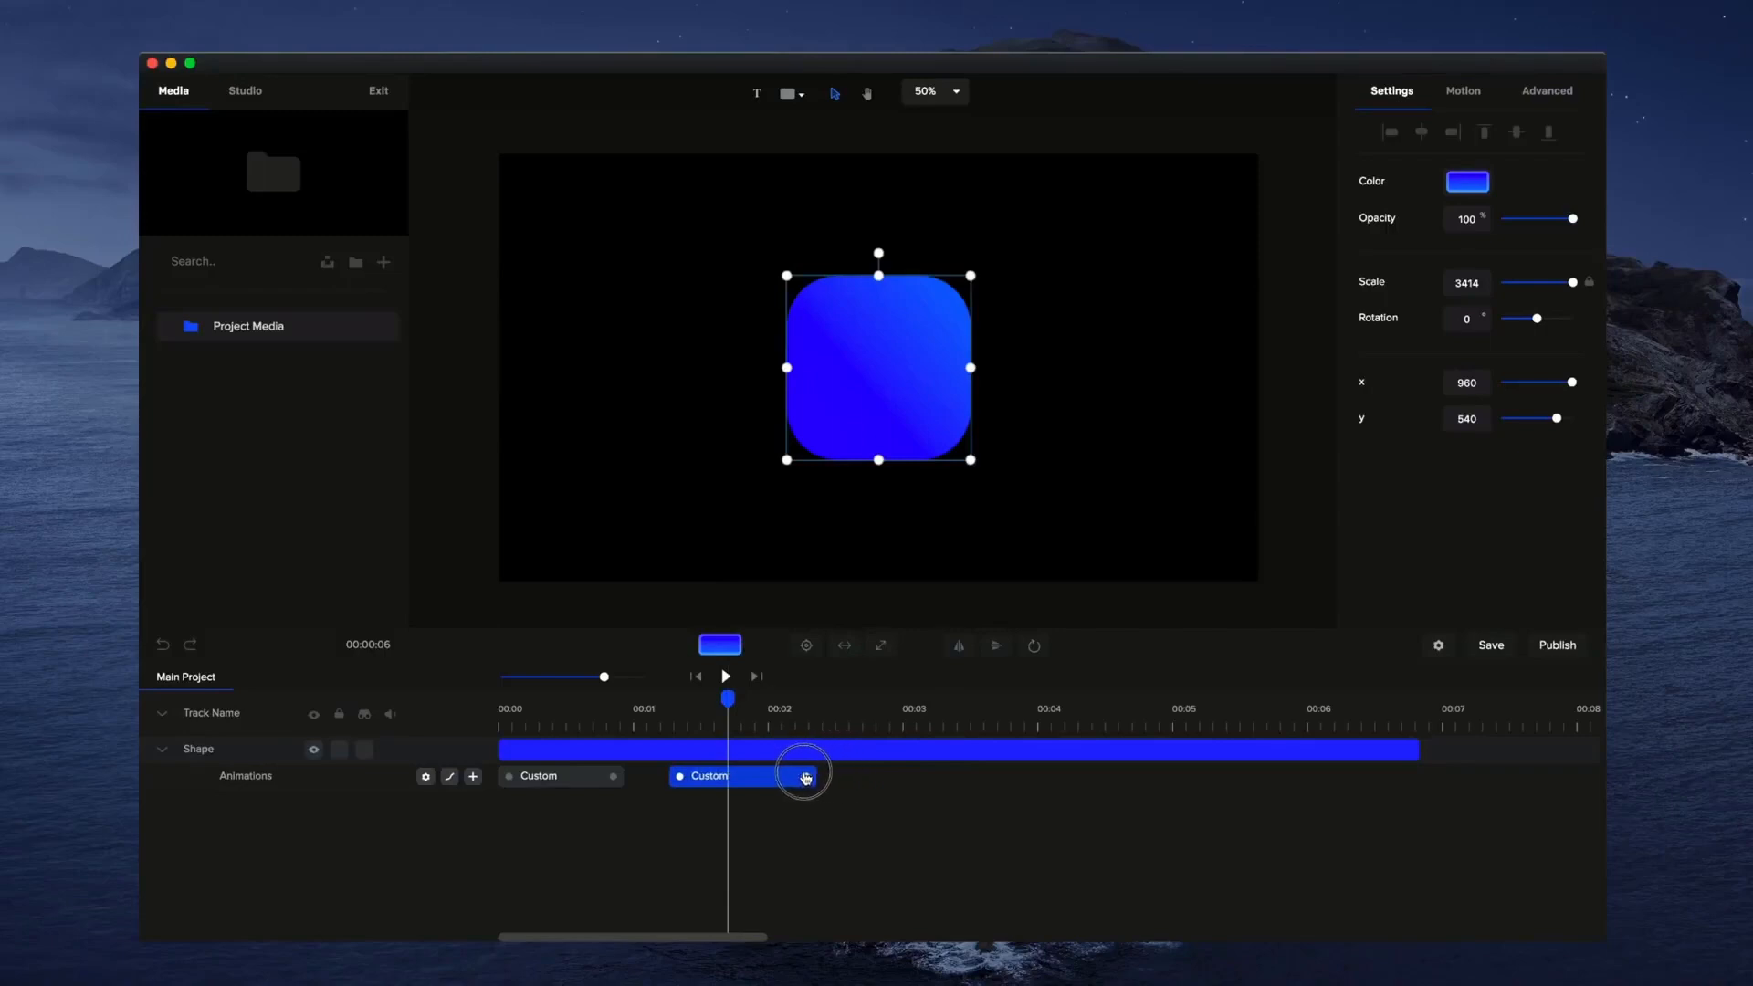
Place the playhead just after the second animation's end and move the shape off the canvas to x -290.
{"action": "left_click", "coordinate": [819, 698]}
{"action": "mouse_move", "coordinate": [819, 703]}
{"action": "left_mouse_down"}
{"action": "mouse_move", "coordinate": [717, 705]}
{"action": "mouse_move", "coordinate": [838, 717]}
{"action": "mouse_move", "coordinate": [824, 726]}
{"action": "left_mouse_up"}
{"action": "scroll", "coordinate": [924, 454], "scroll_direction": "down", "scroll_amount": 4}
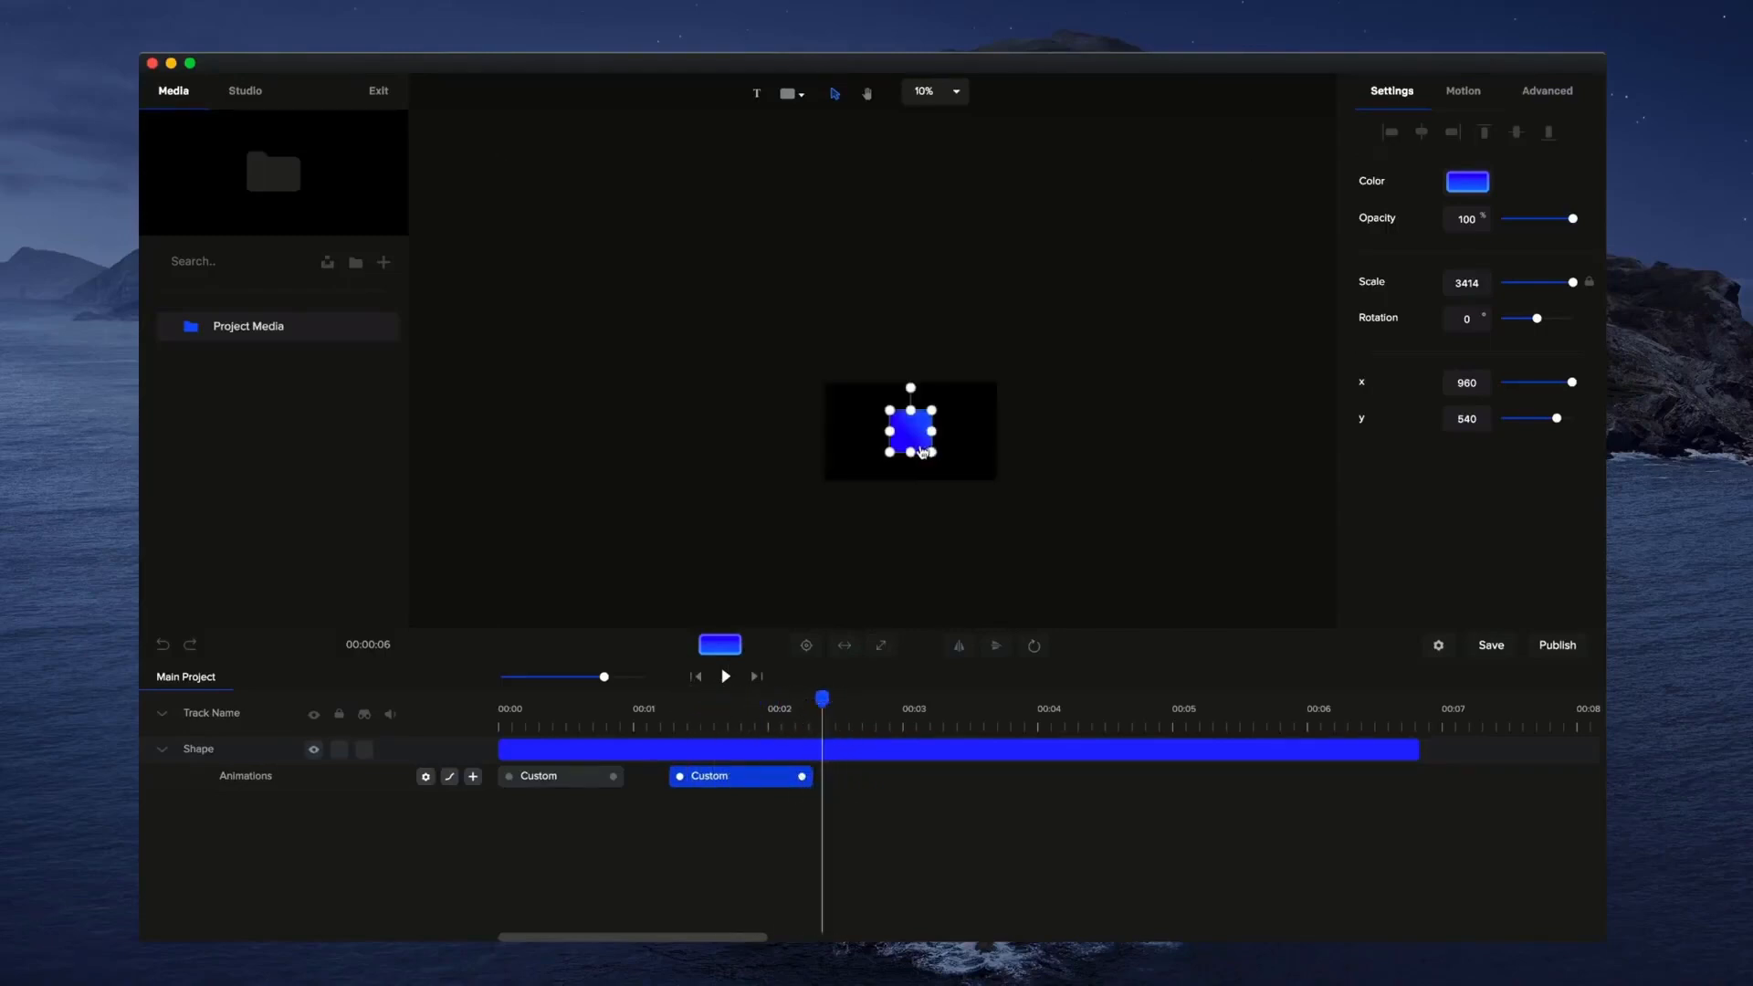
{"action": "scroll", "coordinate": [924, 452], "scroll_direction": "up", "scroll_amount": 3}
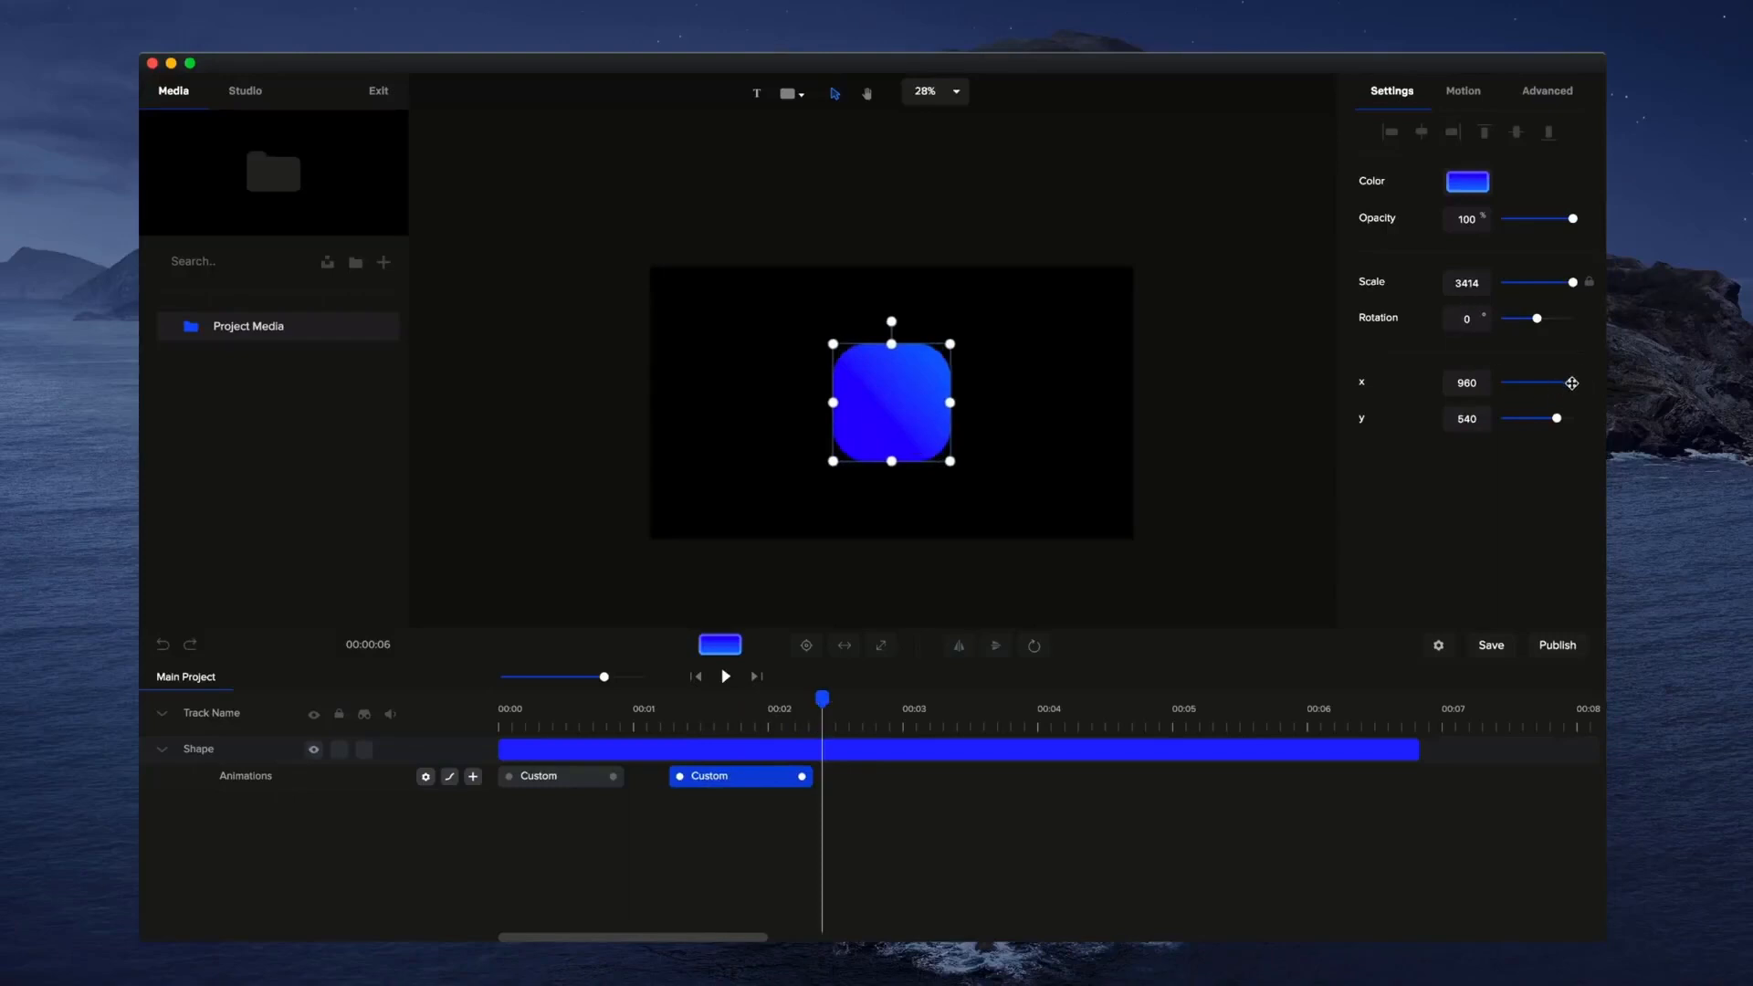
{"action": "left_click_drag", "start_coordinate": [1571, 383], "coordinate": [1526, 386]}
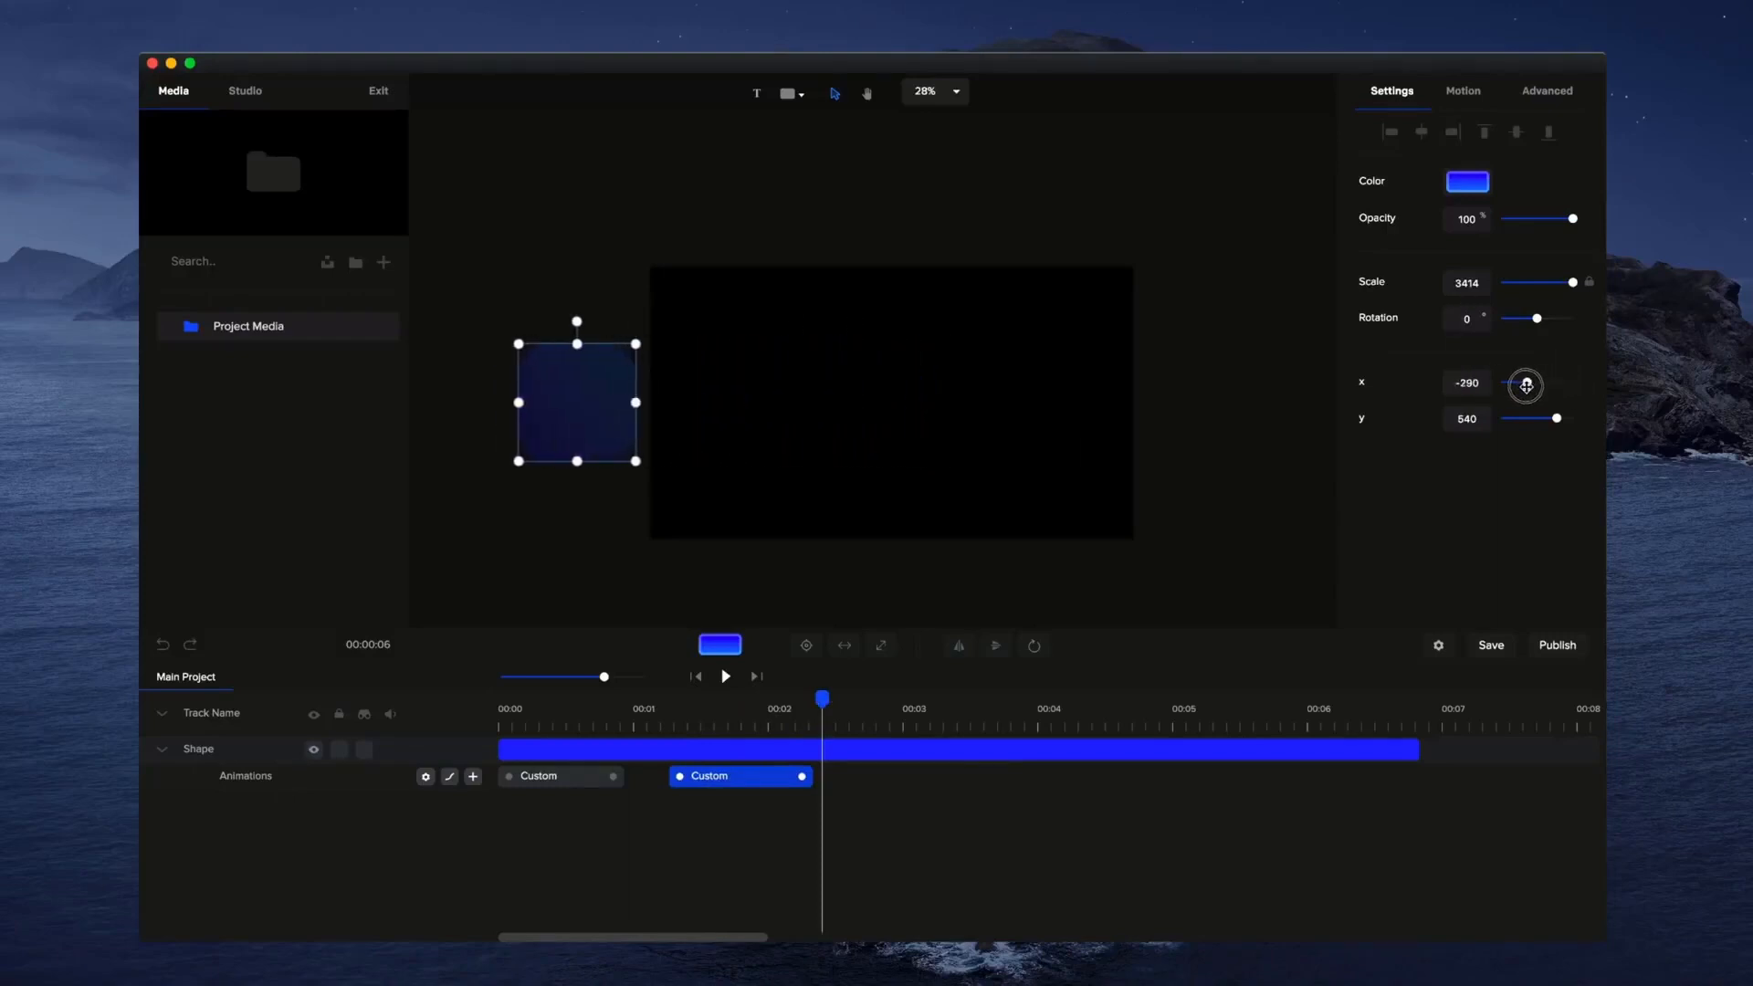
{"action": "scroll", "coordinate": [927, 516], "scroll_direction": "up", "scroll_amount": 1}
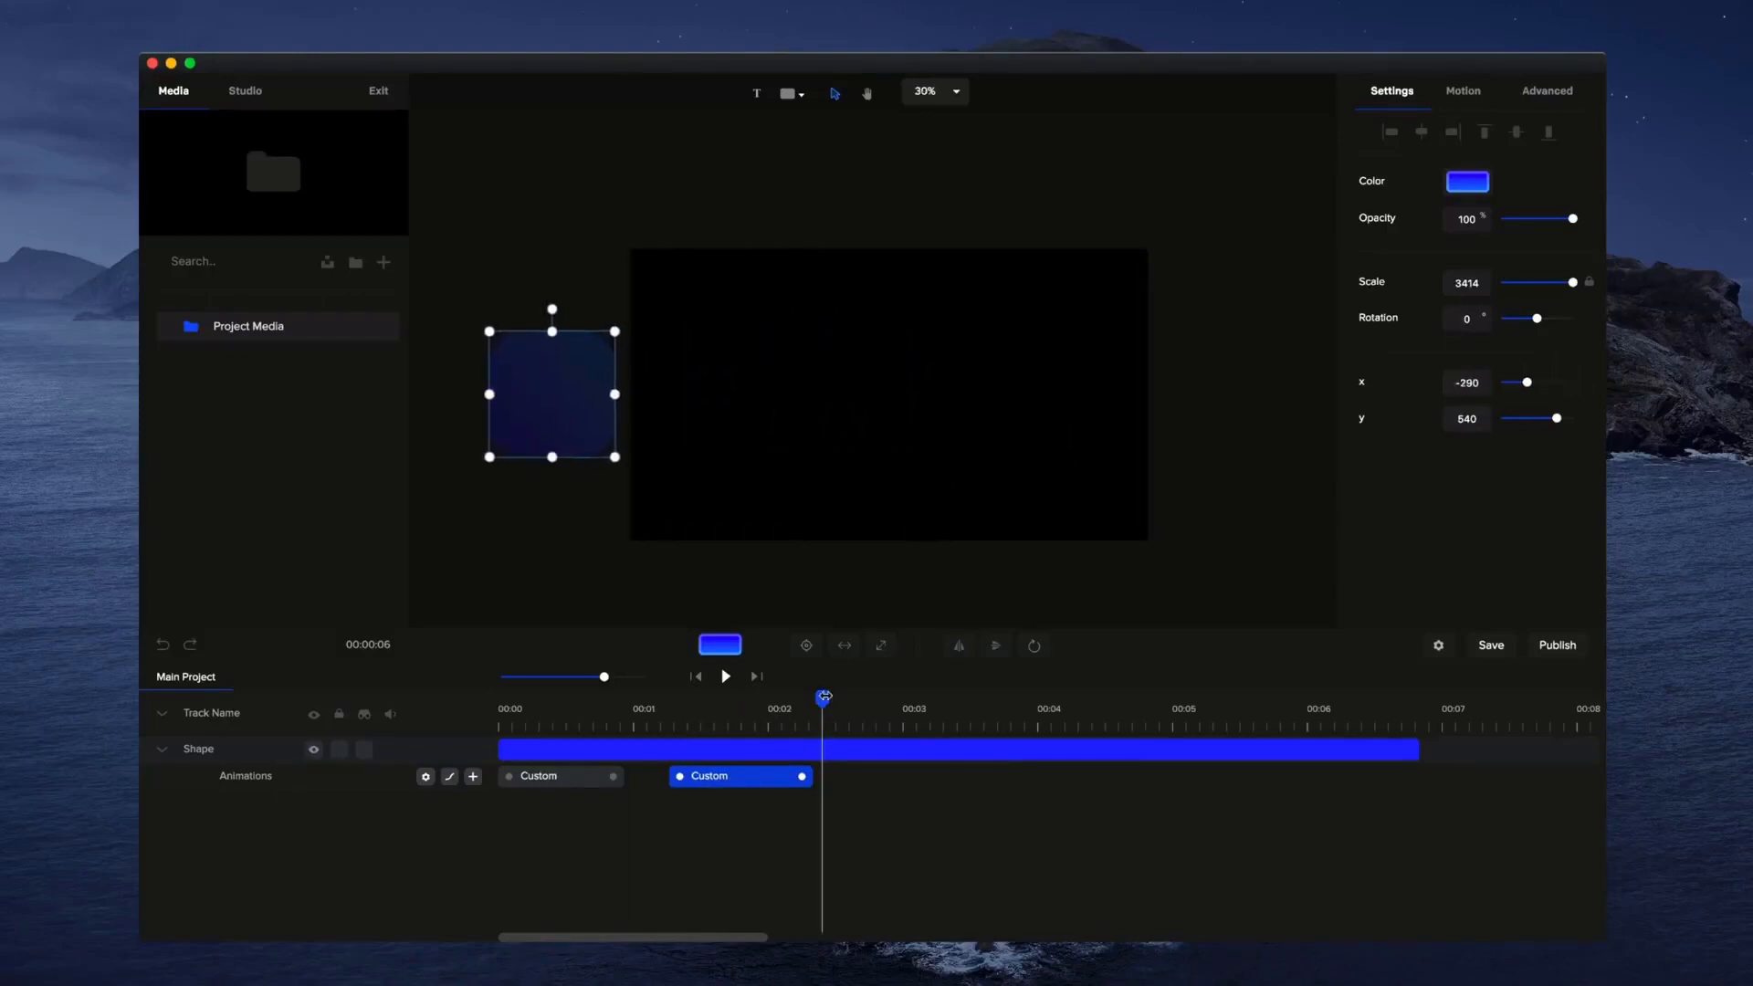
Play both custom animations from the start of the timeline, and stop after the shape's exit.
{"action": "left_click_drag", "start_coordinate": [825, 697], "coordinate": [501, 698]}
{"action": "left_click", "coordinate": [726, 677]}
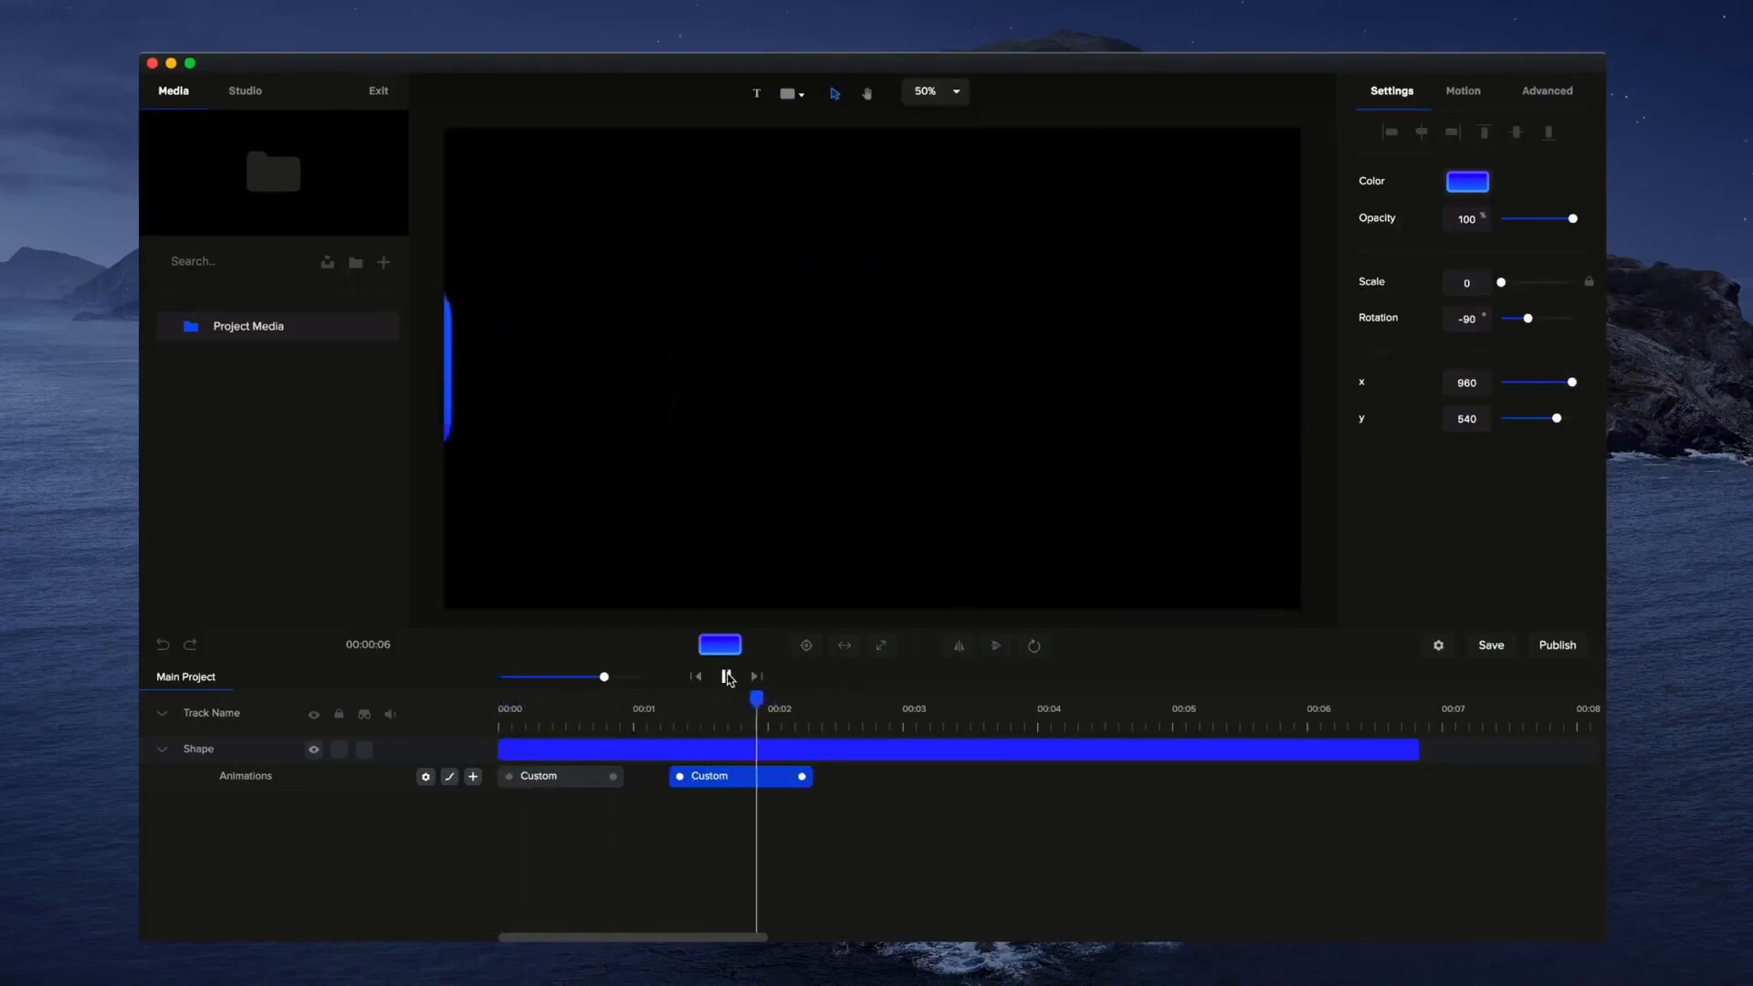
{"action": "left_click", "coordinate": [727, 676]}
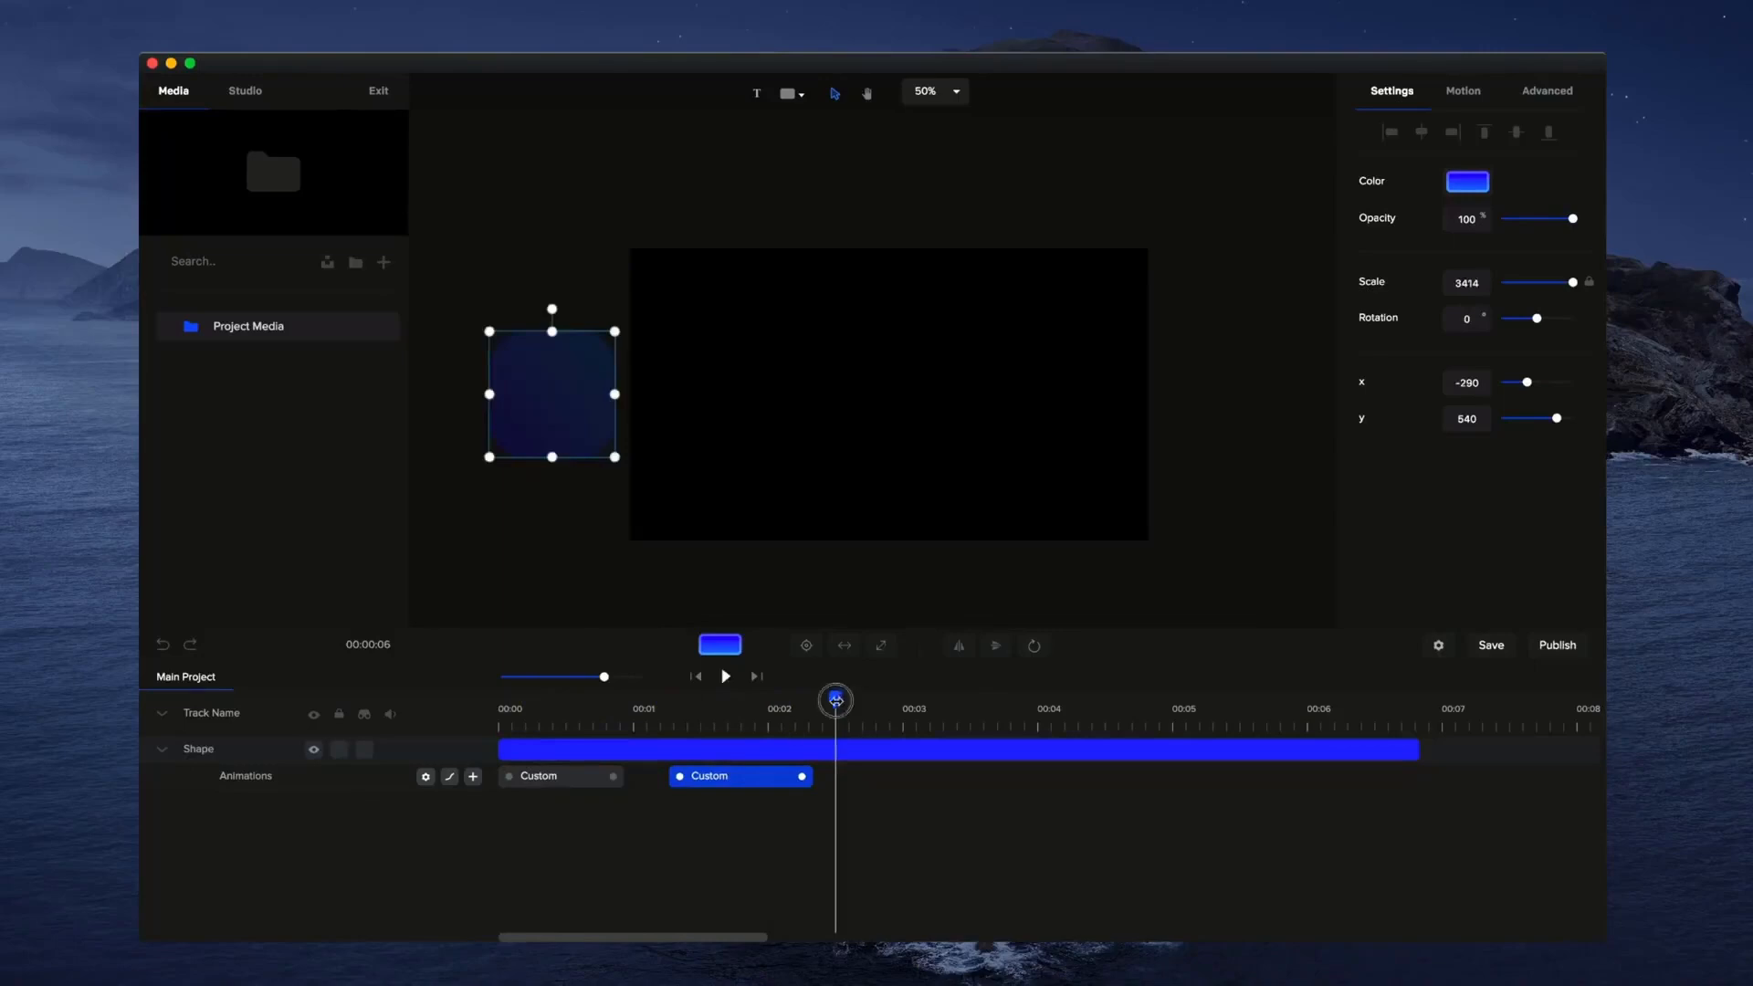
Set the second custom animation's easing direction to Both, and play the animations to preview the shape's exit.
{"action": "left_click_drag", "start_coordinate": [835, 701], "coordinate": [721, 708]}
{"action": "right_click", "coordinate": [720, 778]}
{"action": "left_click", "coordinate": [784, 648]}
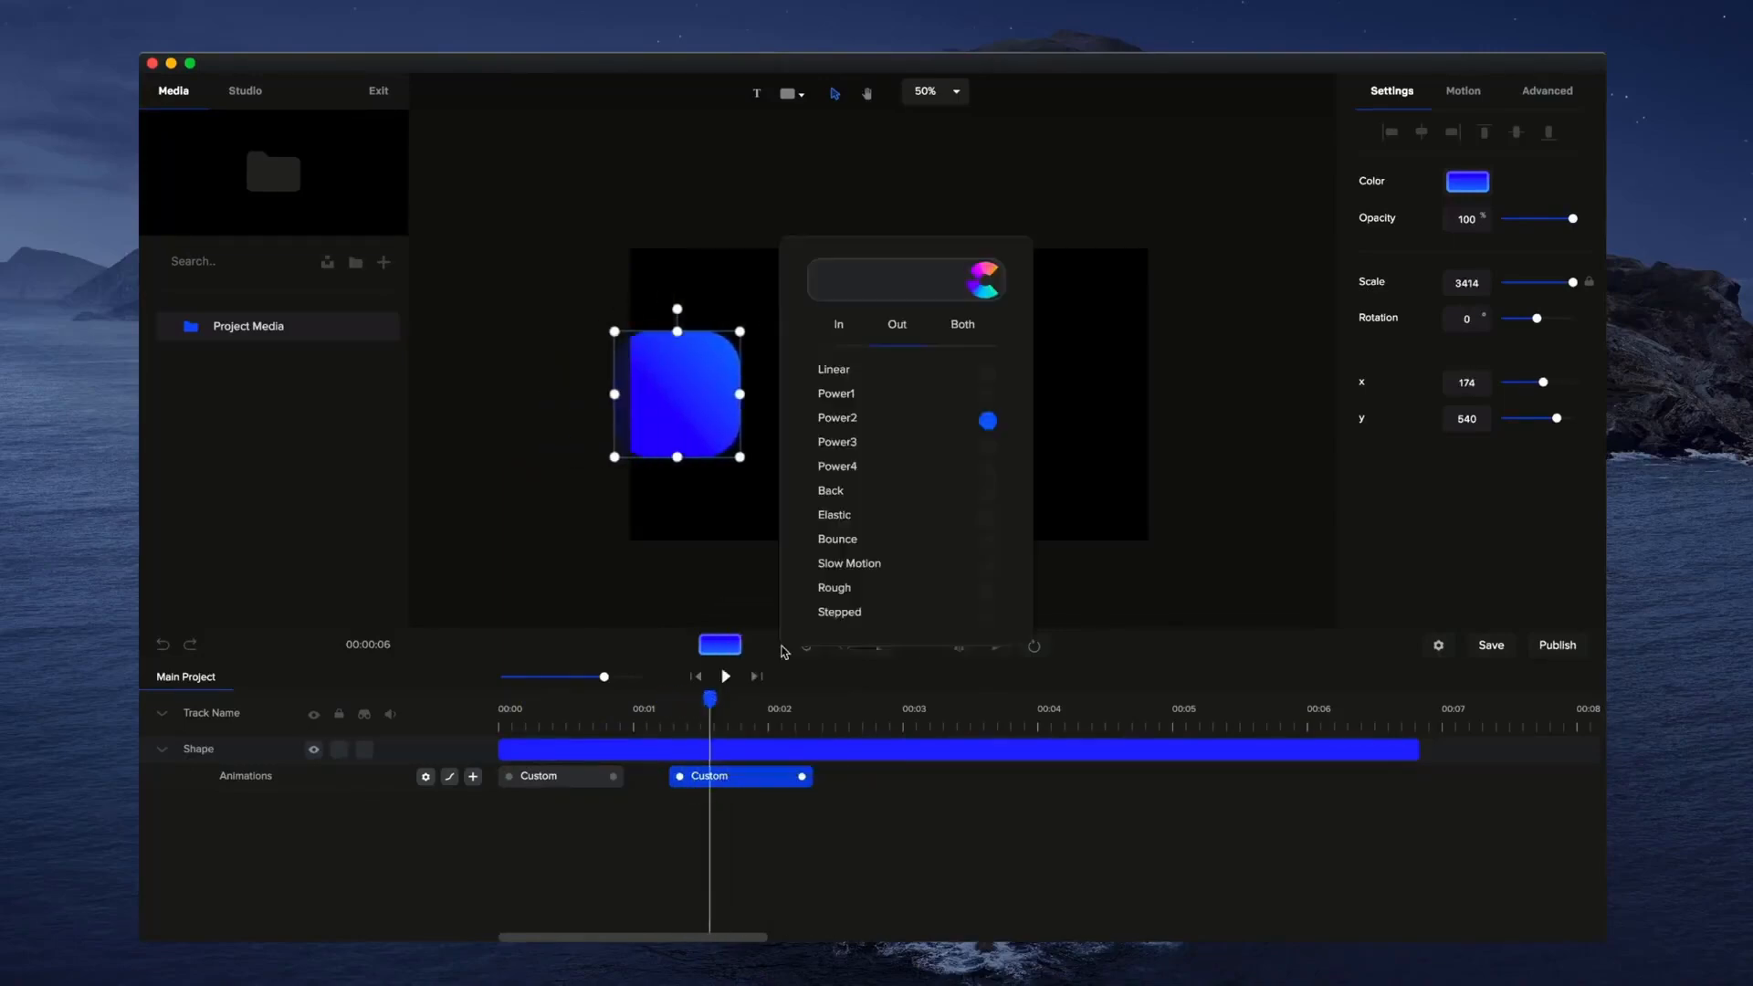
{"action": "left_click", "coordinate": [970, 327]}
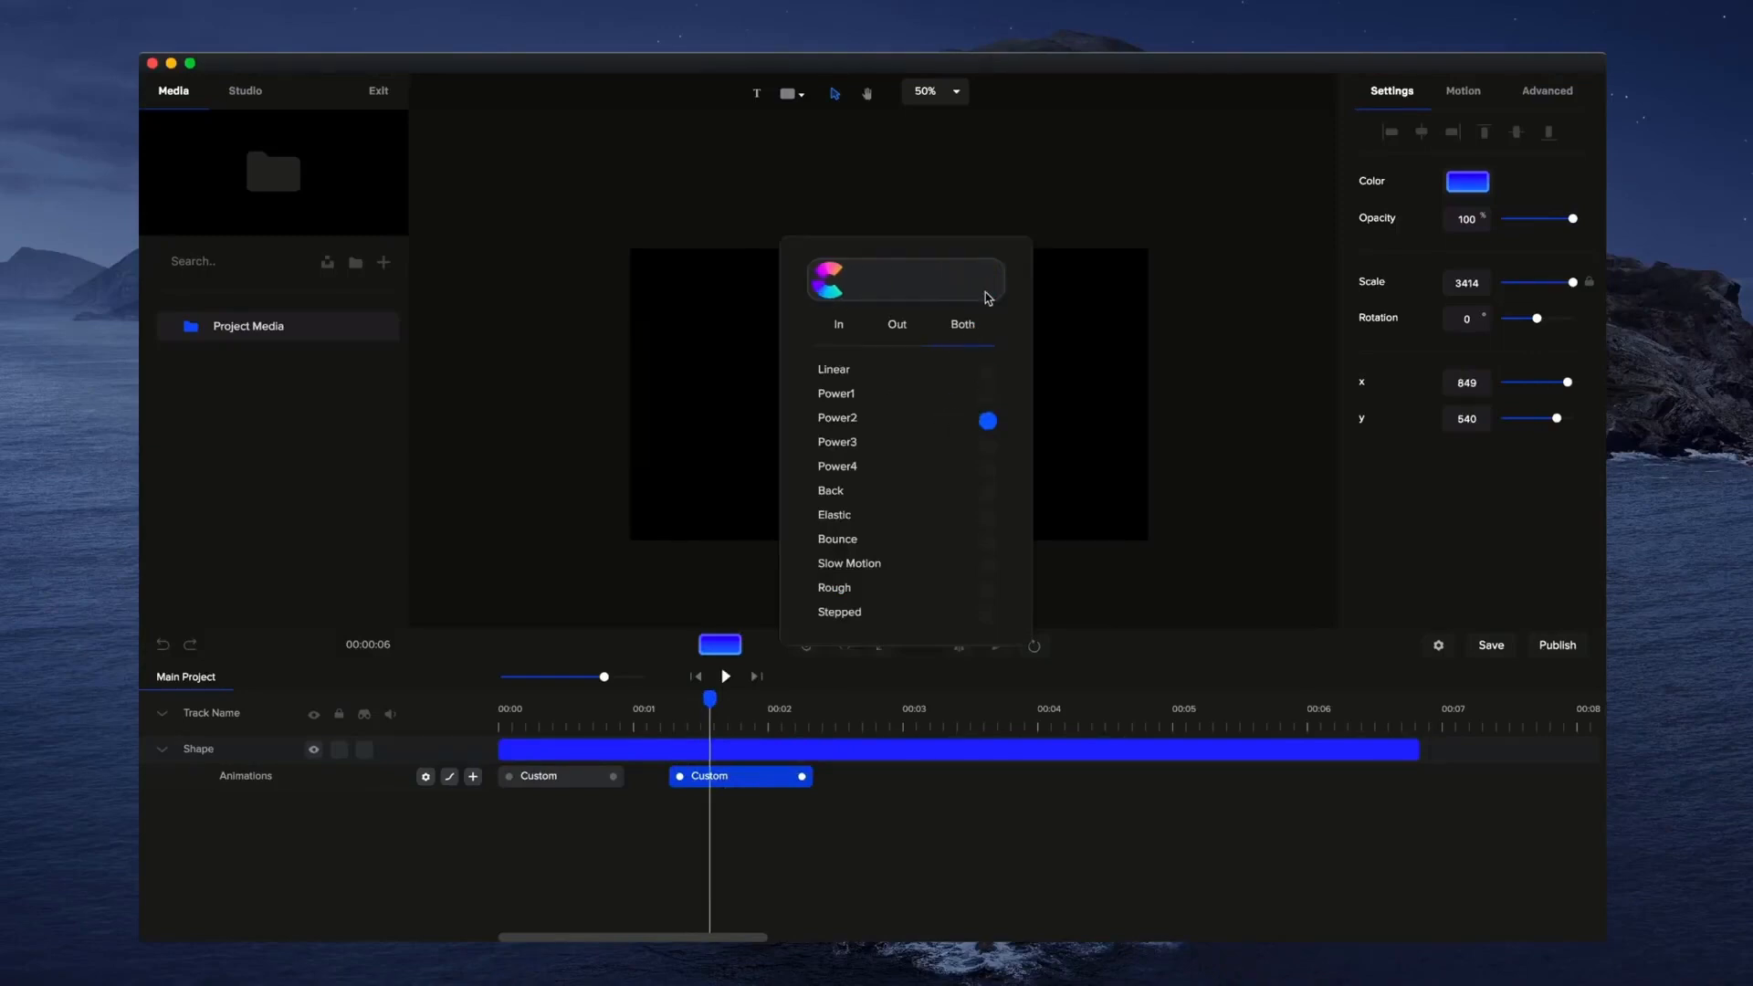
{"action": "left_click", "coordinate": [969, 937]}
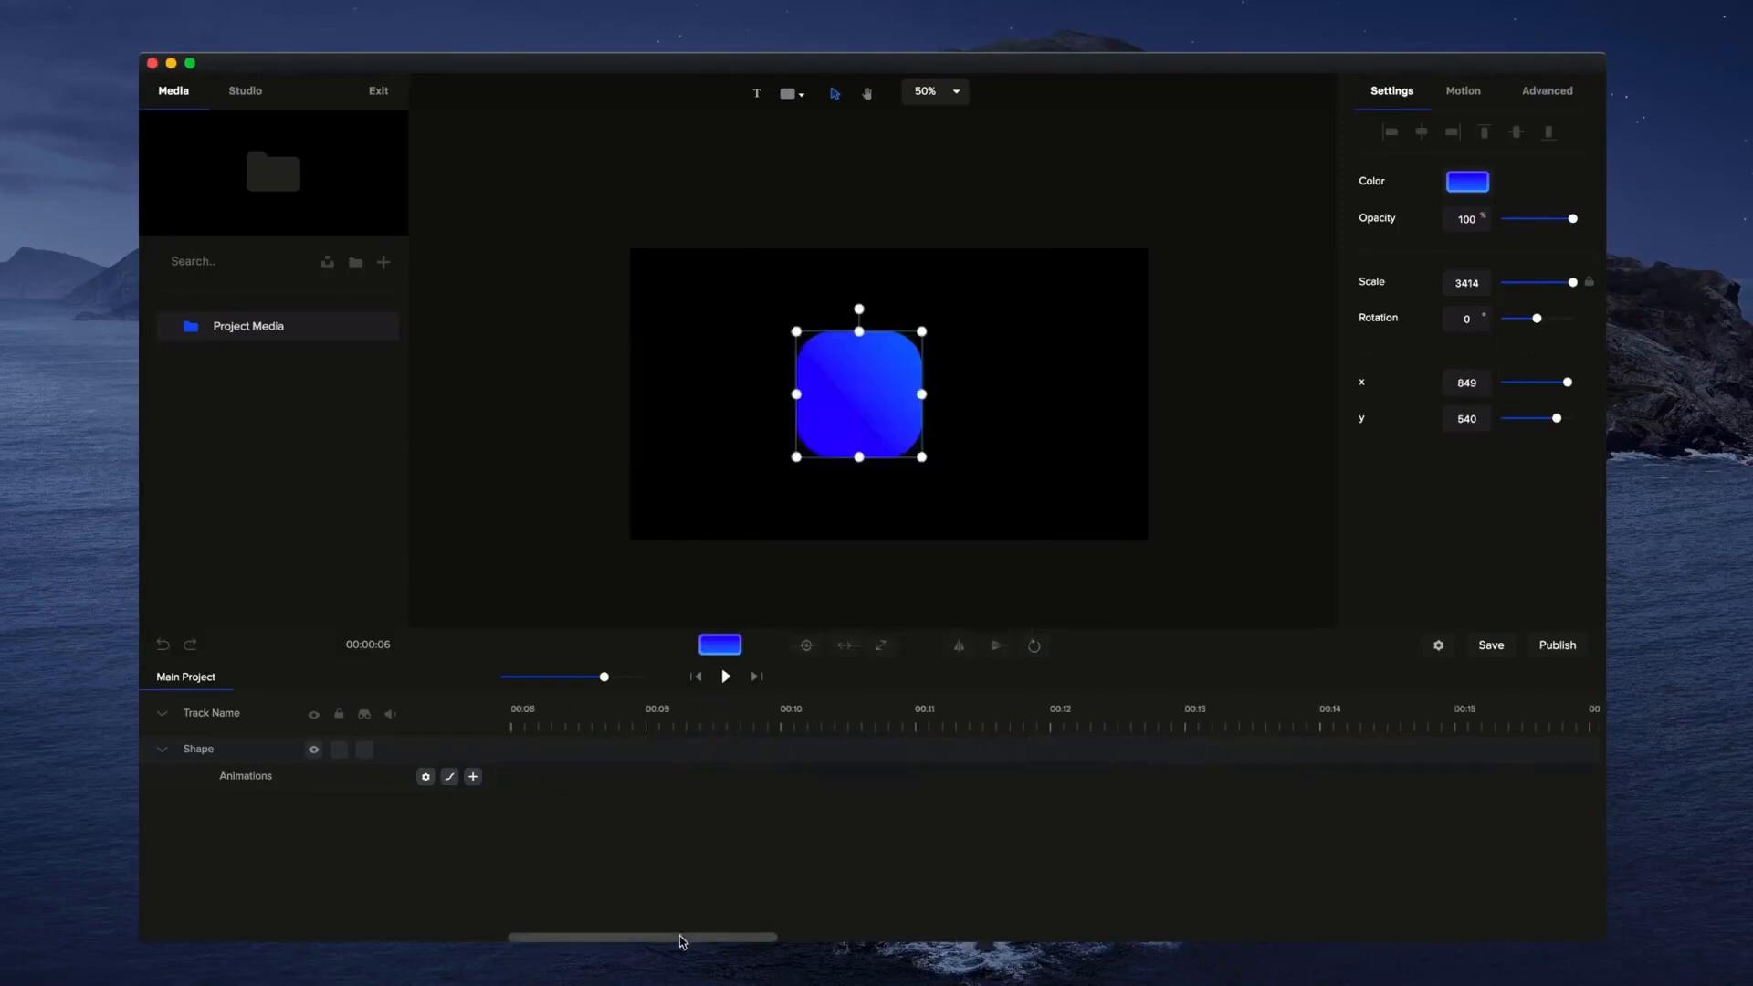
{"action": "left_click_drag", "start_coordinate": [682, 937], "coordinate": [607, 929]}
{"action": "left_click", "coordinate": [726, 677]}
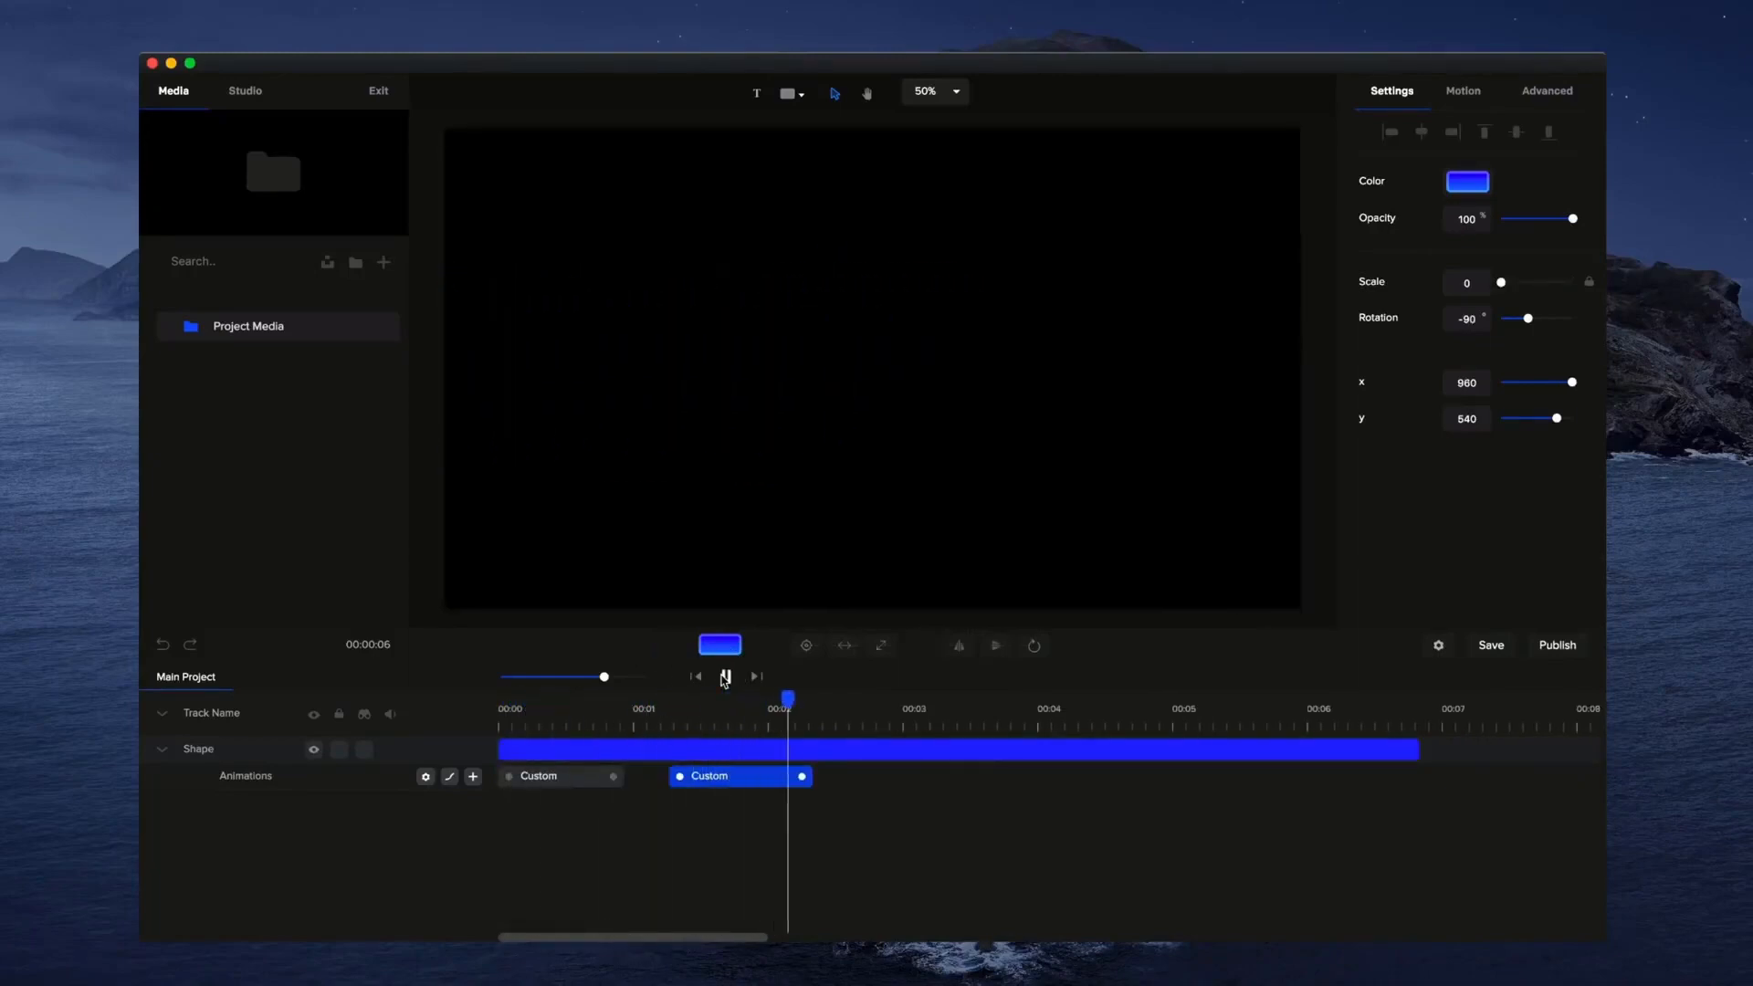
{"action": "left_click", "coordinate": [726, 678]}
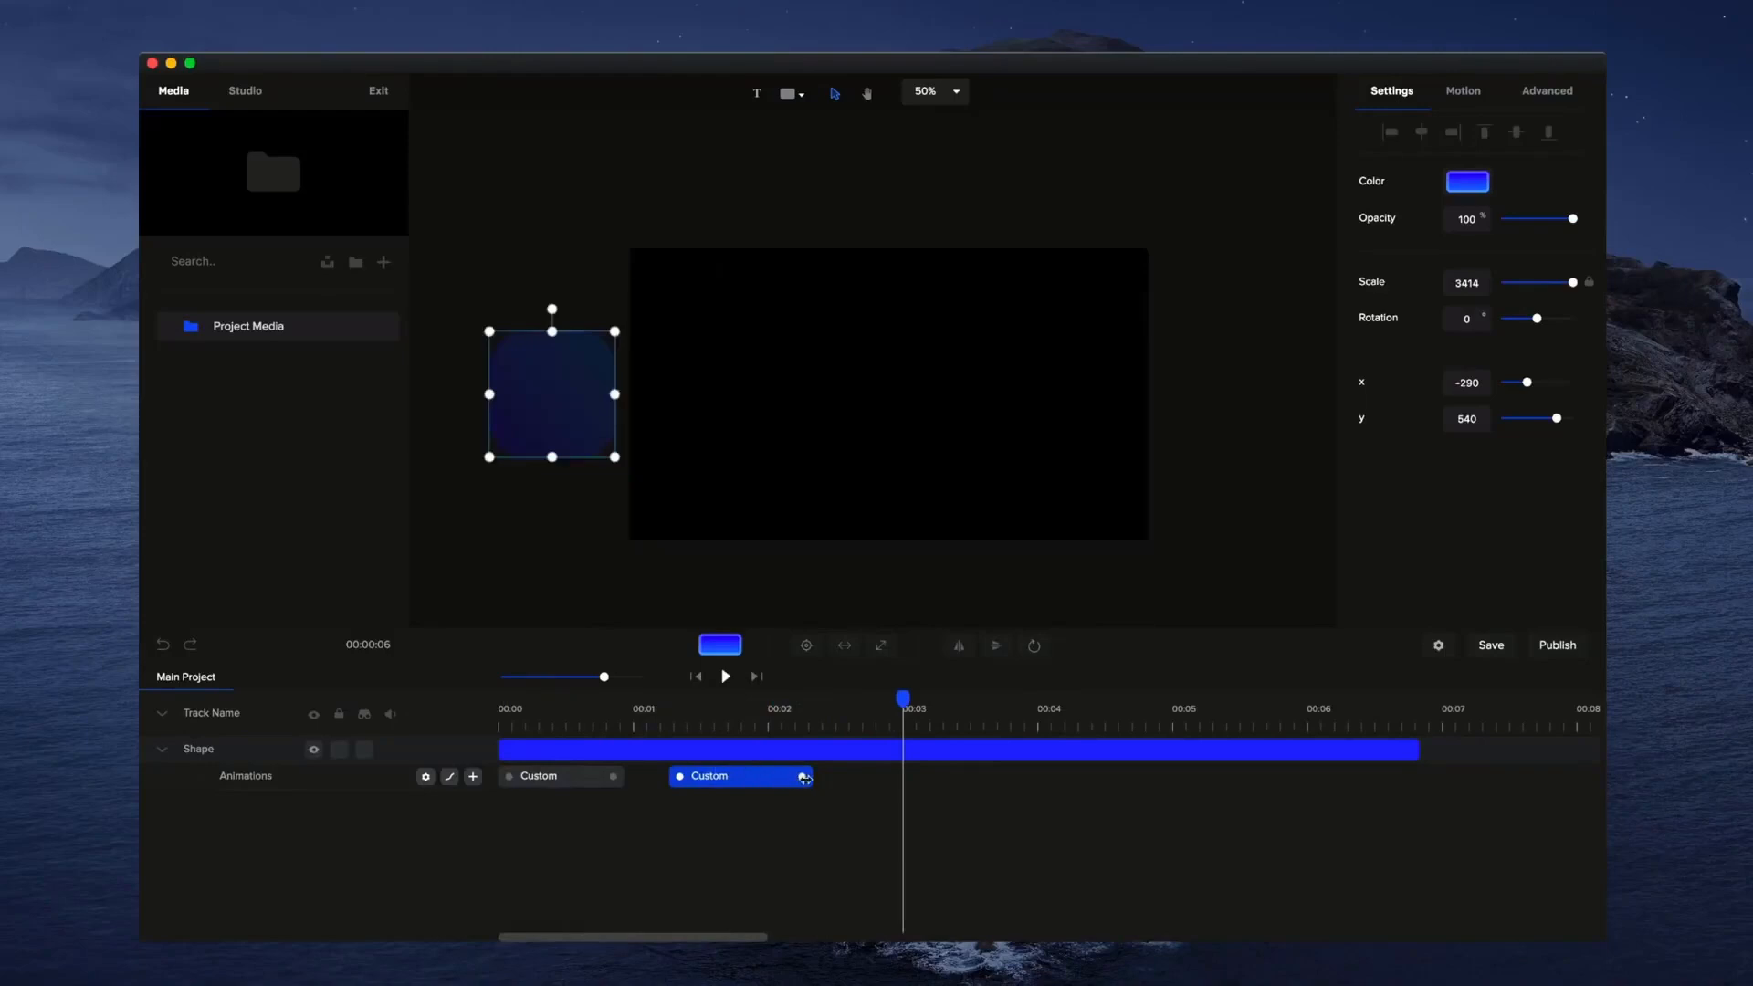
Extend the second custom animation to end at about 2.4 seconds, and preview the result by playing and scrubbing back.
{"action": "left_click_drag", "start_coordinate": [804, 778], "coordinate": [816, 776]}
{"action": "left_click", "coordinate": [719, 676]}
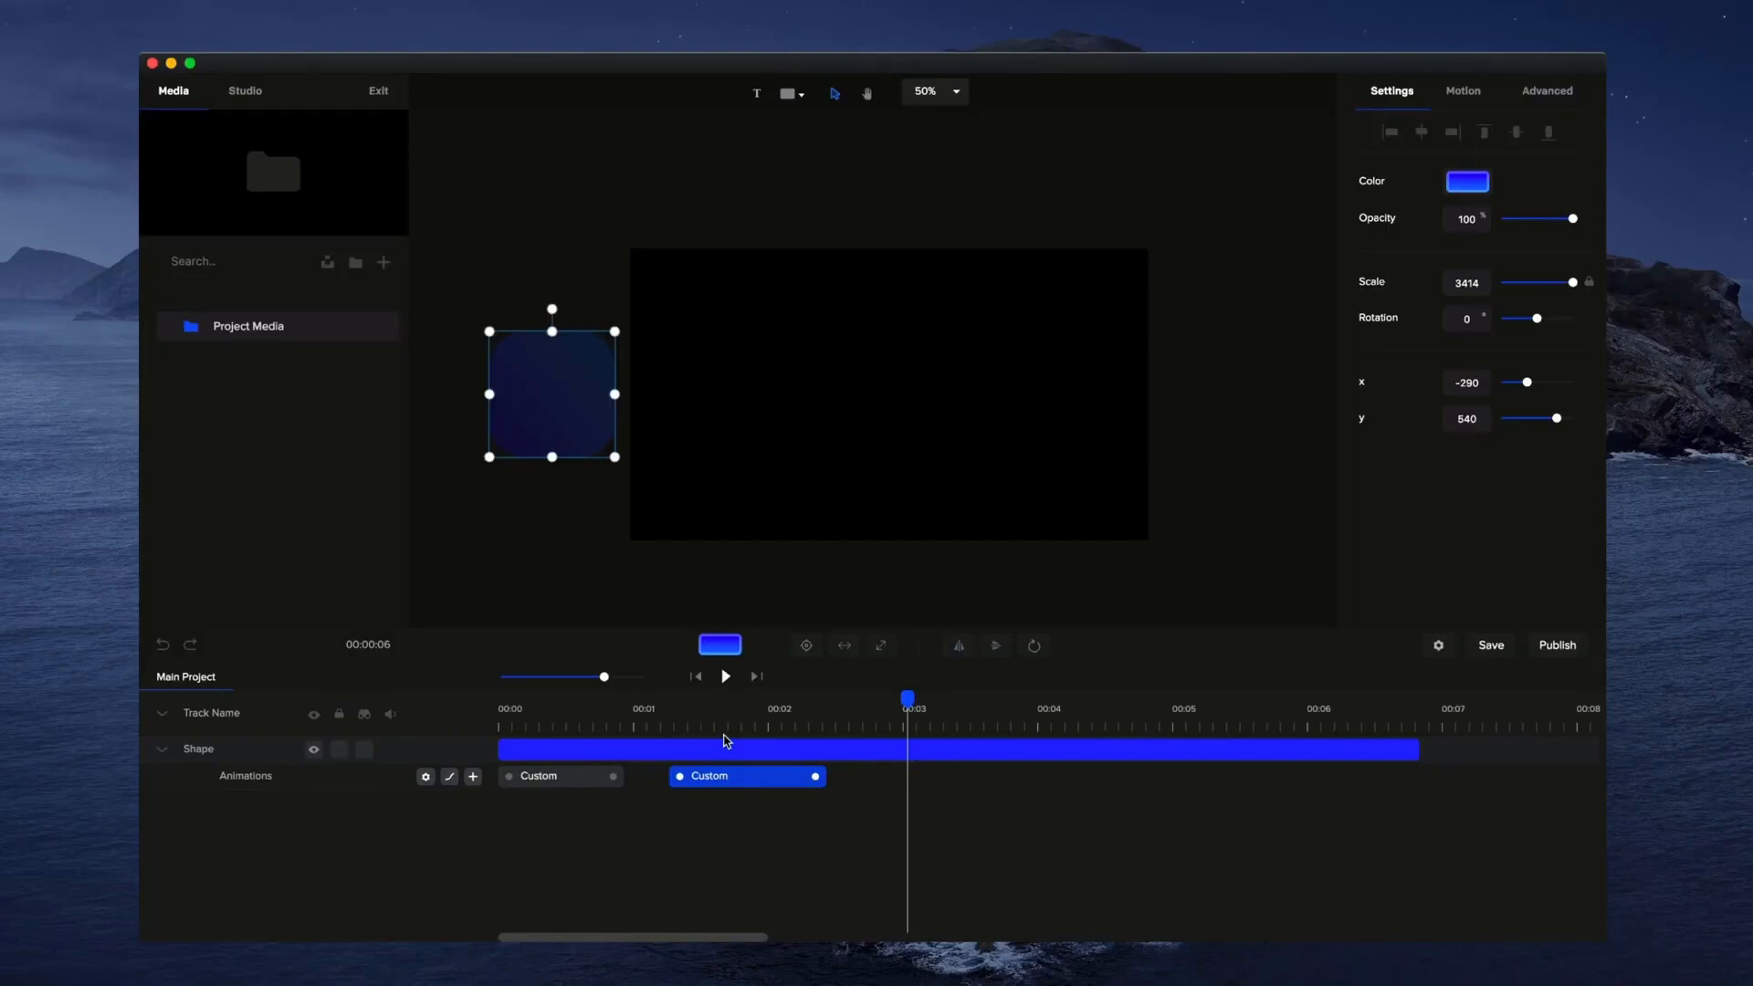
{"action": "left_click", "coordinate": [815, 718]}
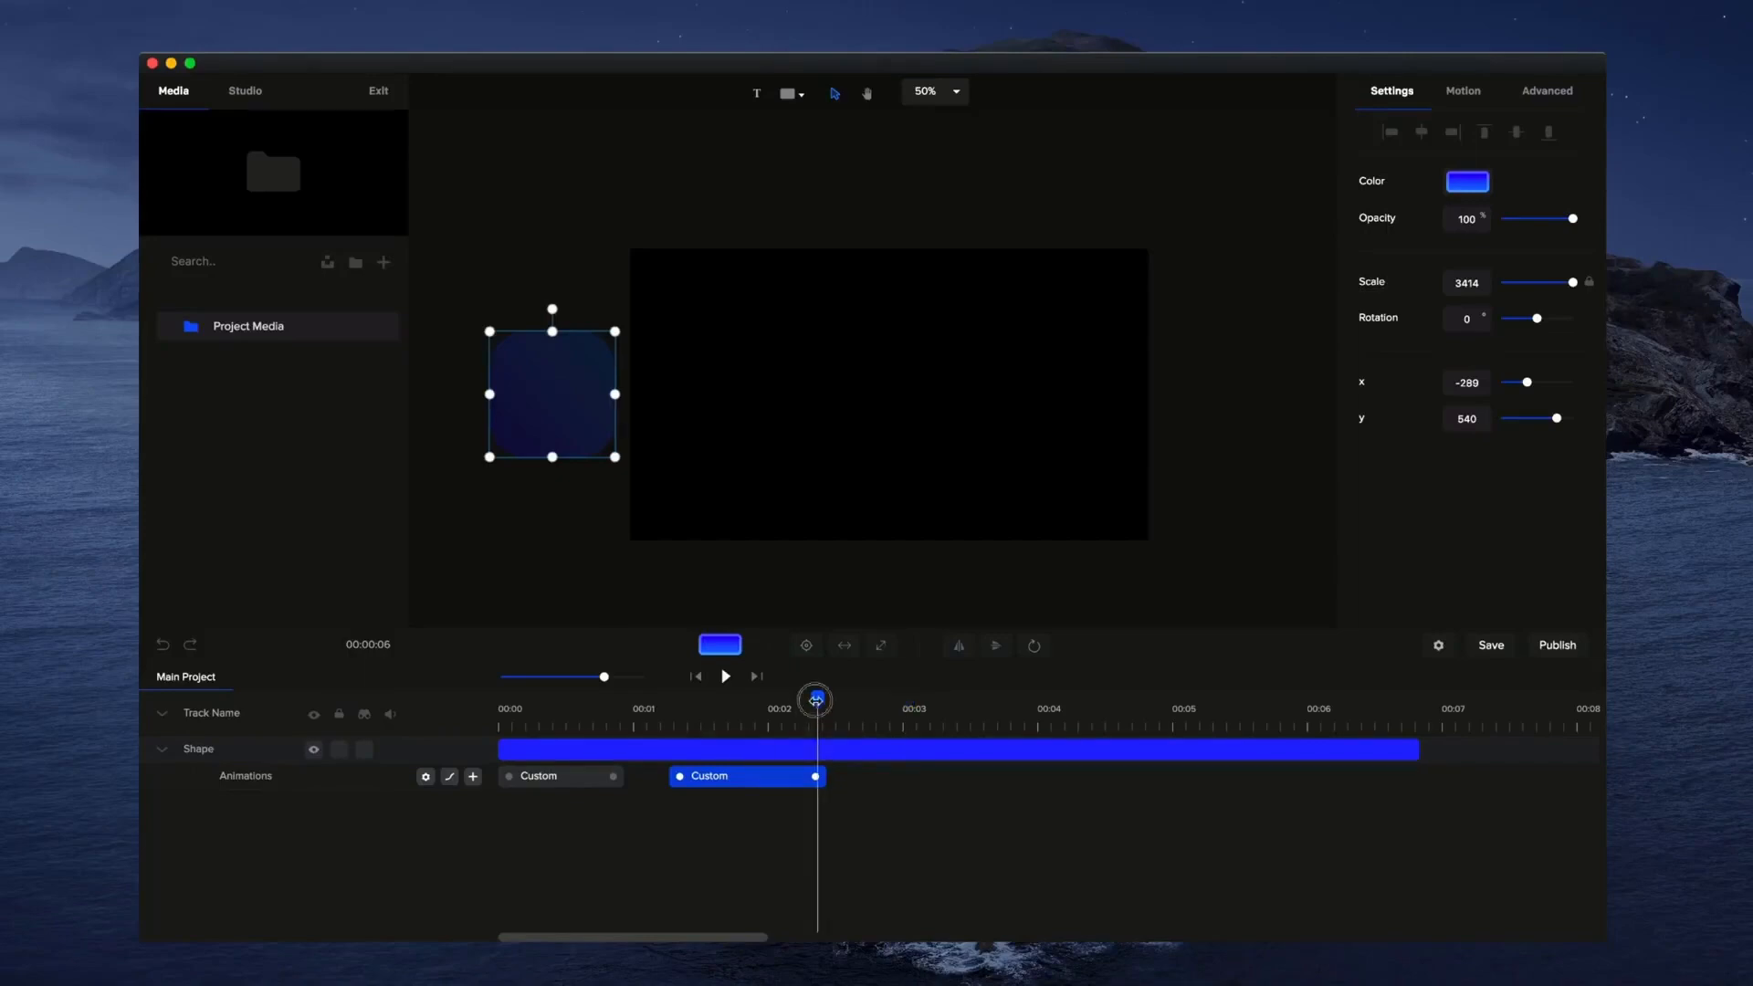
{"action": "left_click_drag", "start_coordinate": [815, 701], "coordinate": [610, 708]}
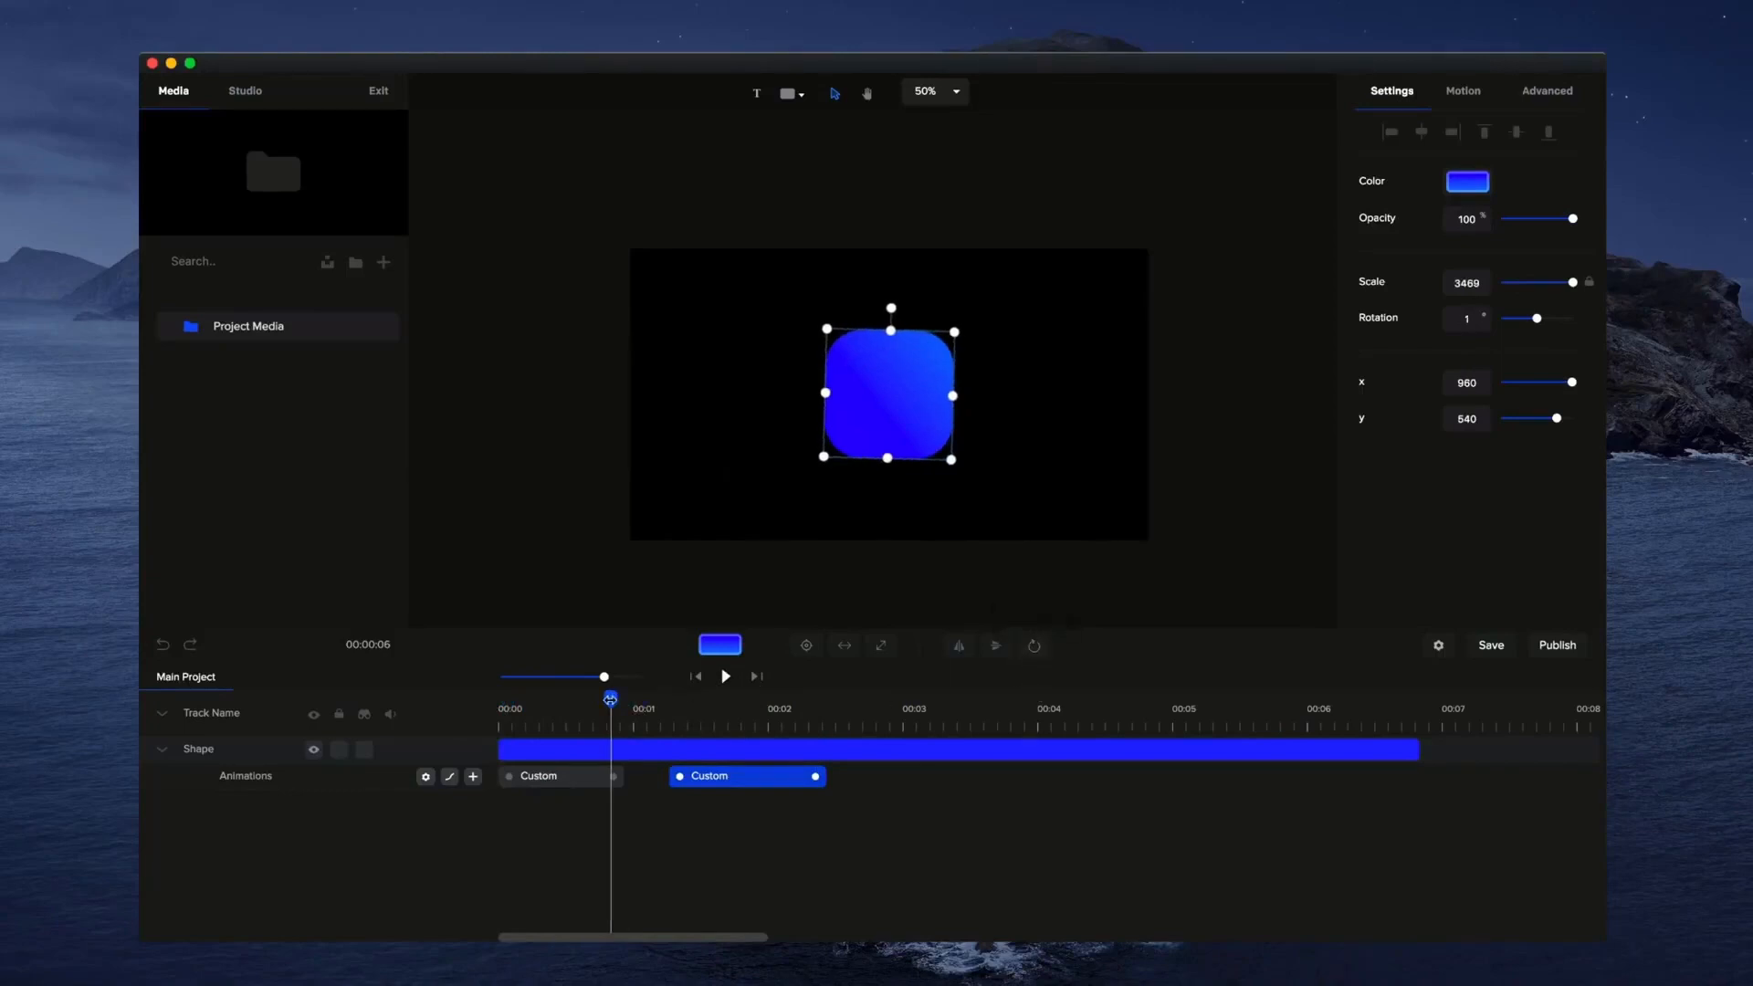
Set the shape's transform origin to its bottom-right corner, and play the animations from the start.
{"action": "left_click_drag", "start_coordinate": [611, 701], "coordinate": [494, 727]}
{"action": "left_click", "coordinate": [572, 777]}
{"action": "left_click", "coordinate": [1038, 652]}
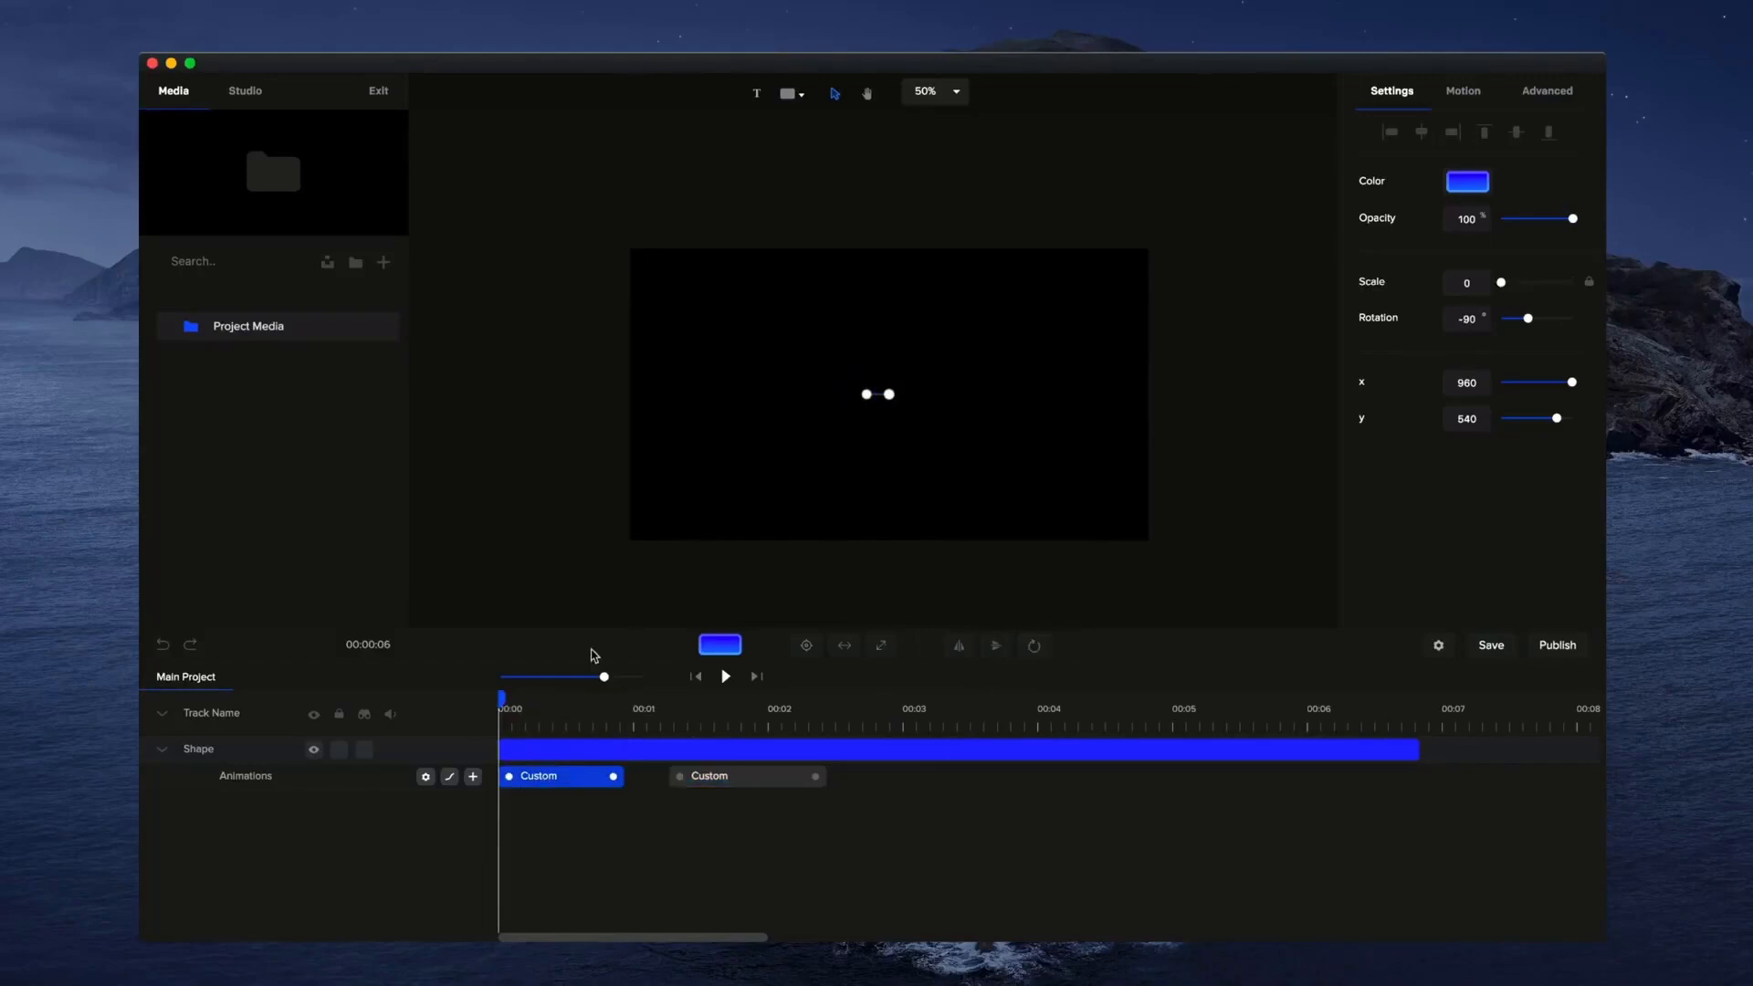
{"action": "left_click_drag", "start_coordinate": [502, 699], "coordinate": [381, 712]}
{"action": "left_click", "coordinate": [1035, 645]}
{"action": "left_click_drag", "start_coordinate": [503, 700], "coordinate": [454, 726]}
{"action": "left_click", "coordinate": [725, 676]}
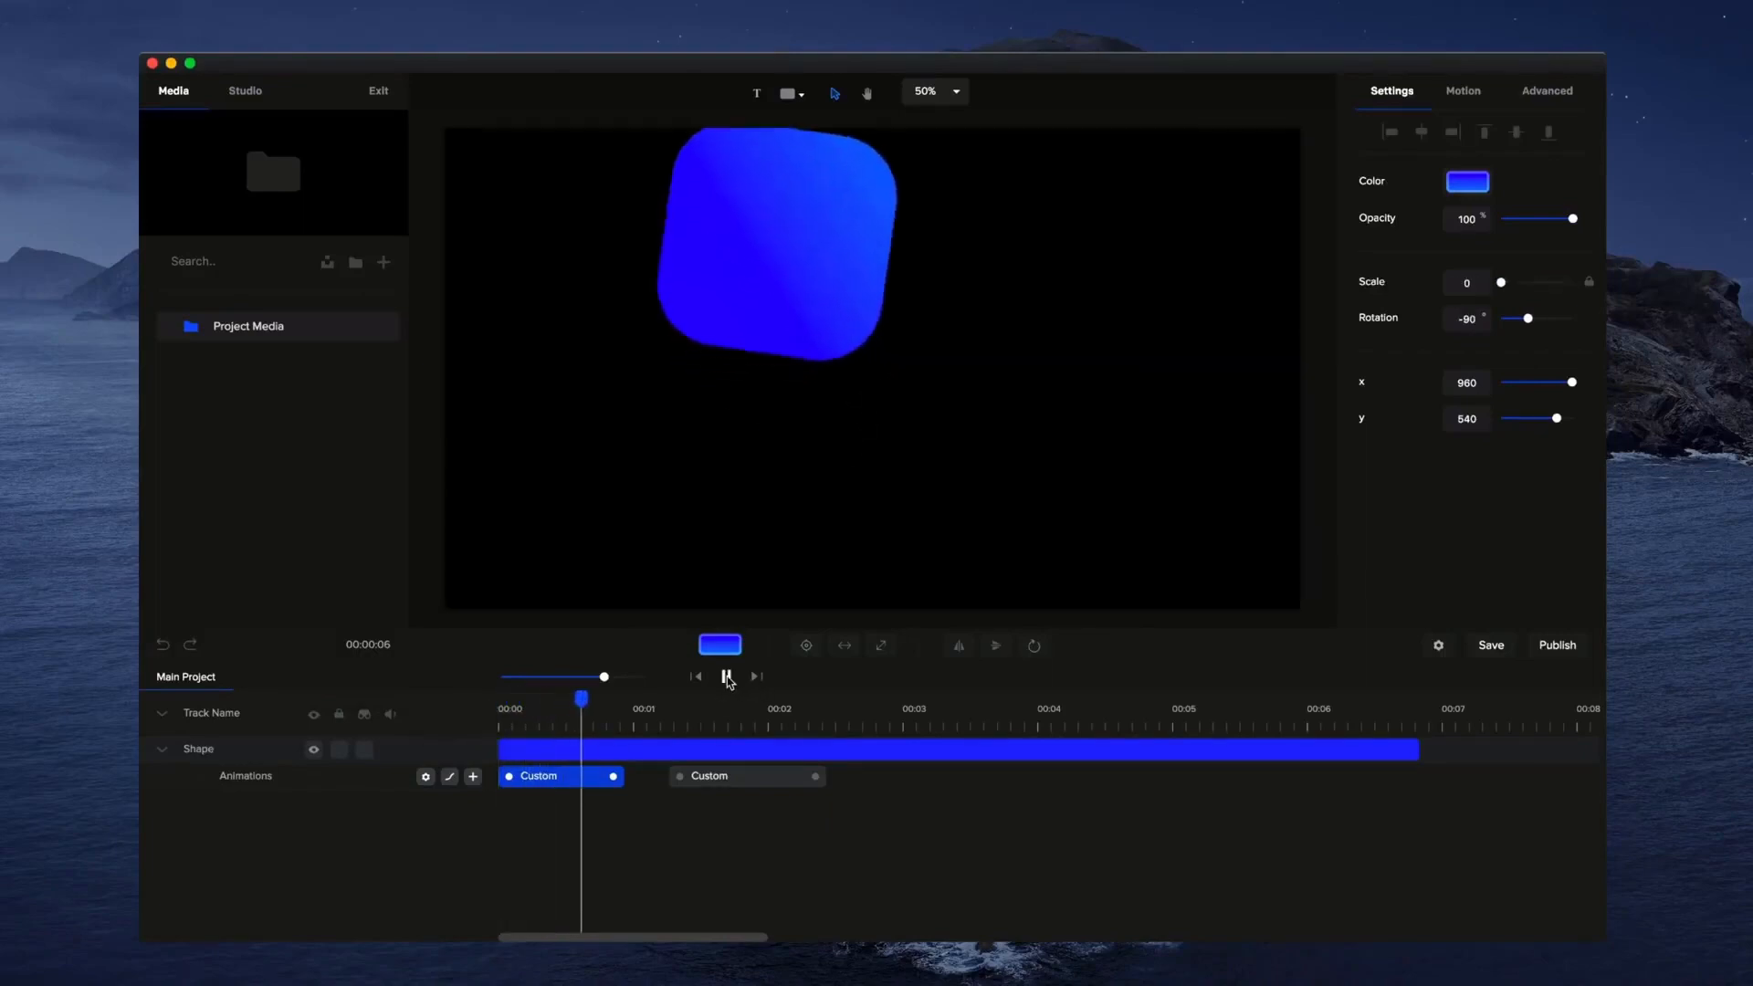
{"action": "left_click", "coordinate": [726, 676]}
Change the shape's transform origin to its bottom-left corner, and replay the animations from the start.
{"action": "left_click", "coordinate": [1034, 646]}
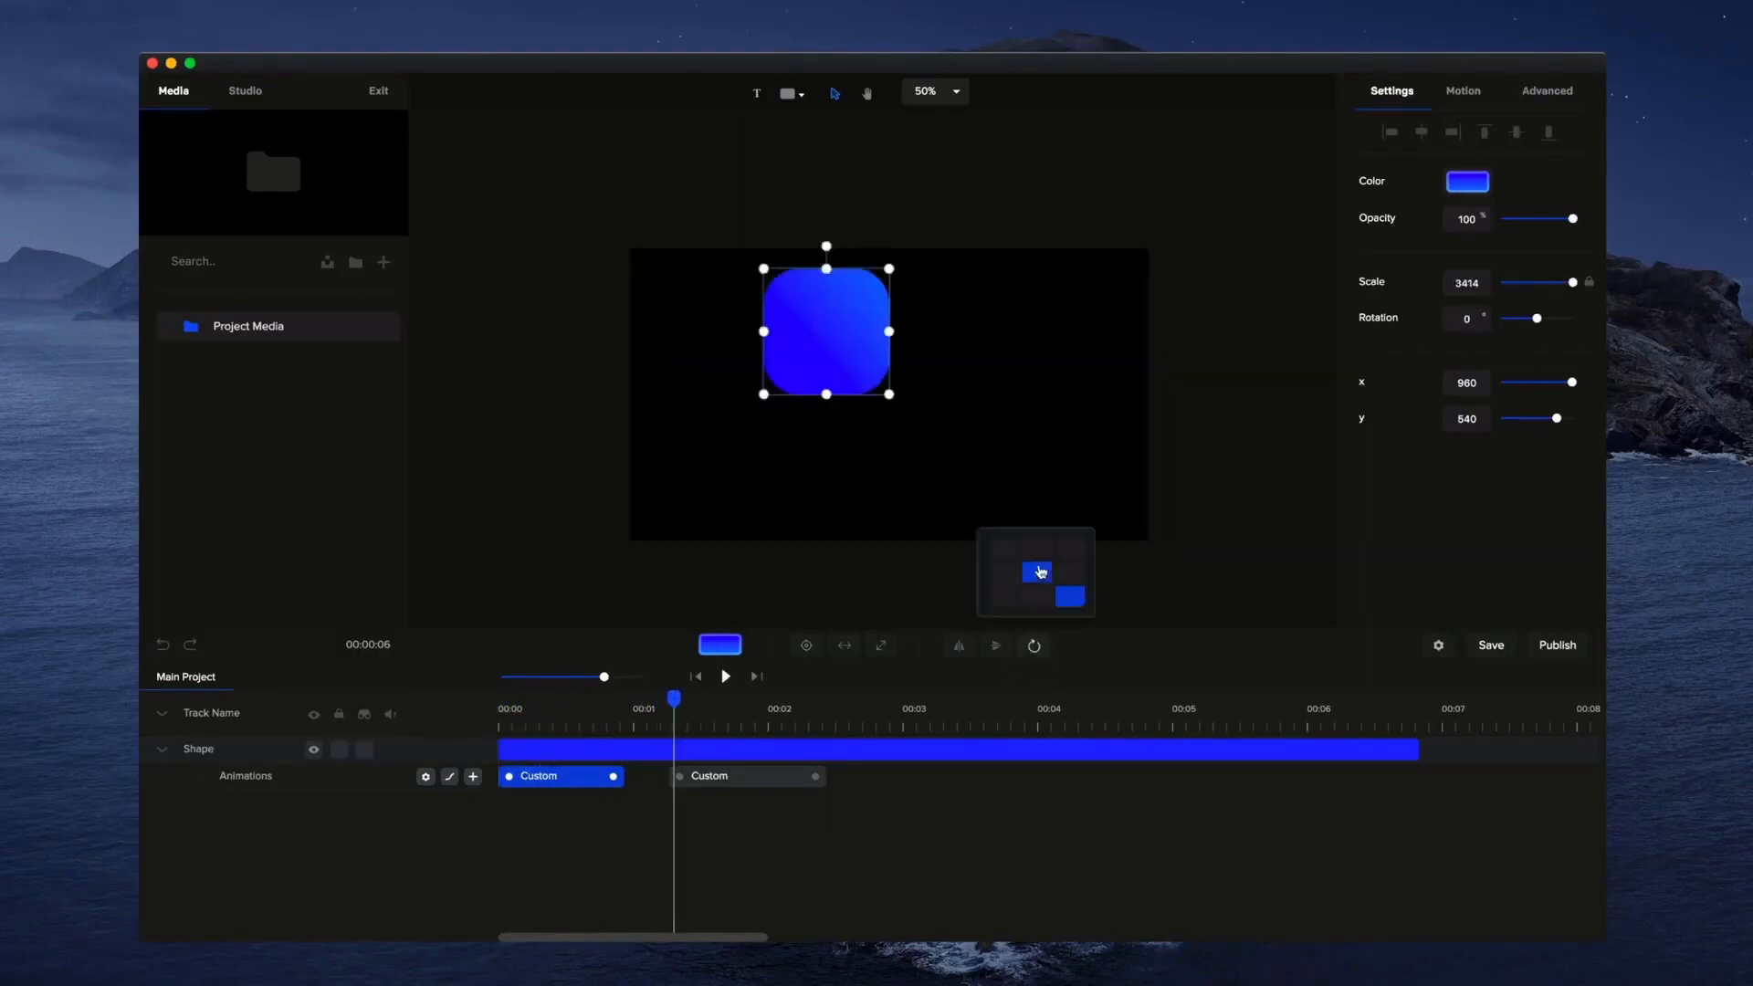
{"action": "left_click", "coordinate": [993, 598]}
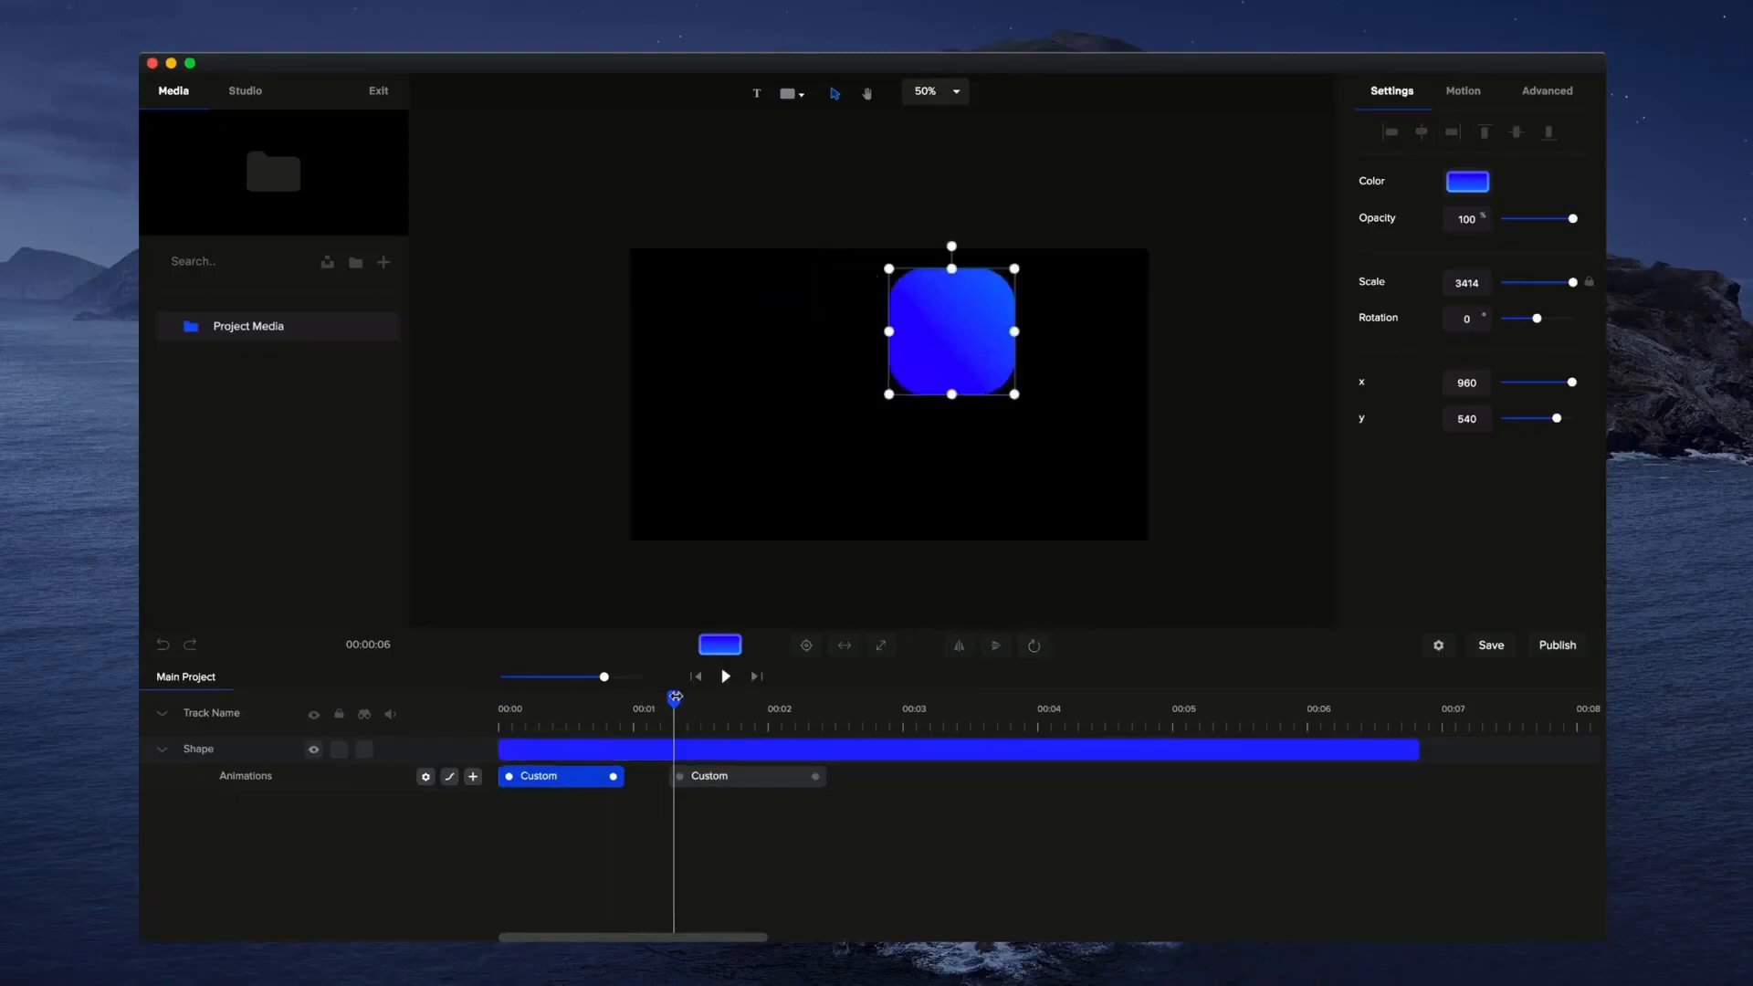
{"action": "left_click_drag", "start_coordinate": [675, 697], "coordinate": [511, 716]}
{"action": "left_click", "coordinate": [726, 677]}
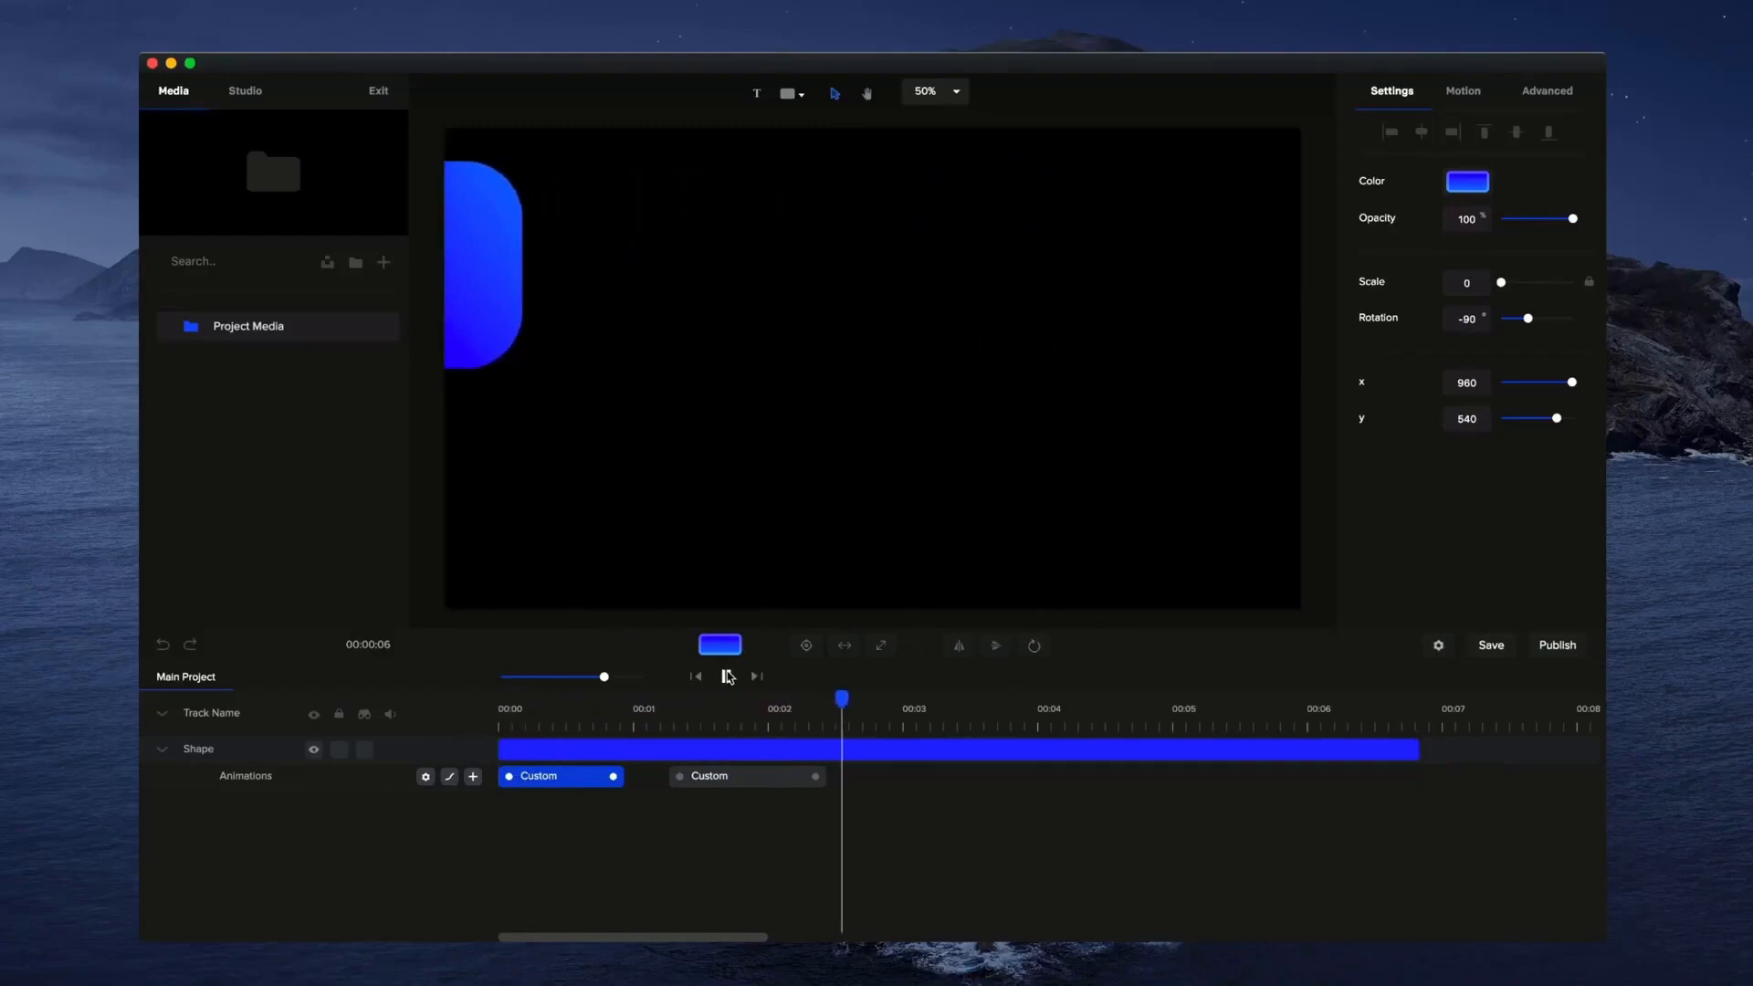
{"action": "left_click", "coordinate": [727, 677]}
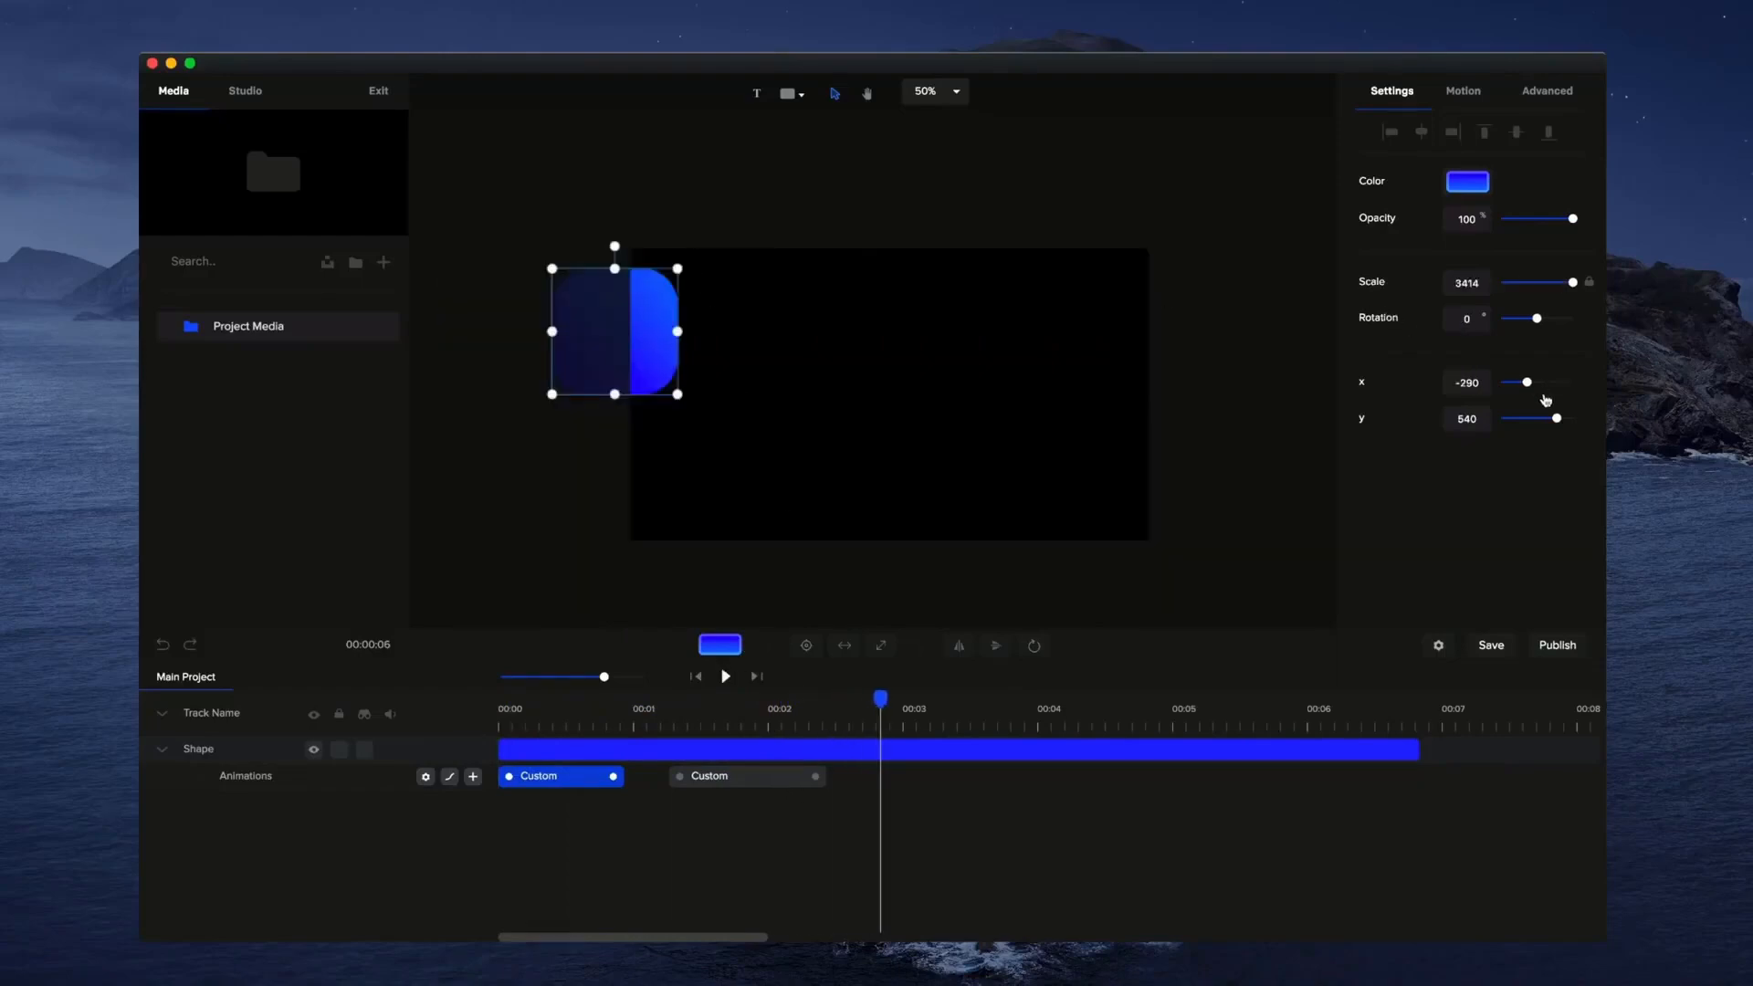
Move the shape's exit position to x -540 and shift the second animation to start at about 1.1 seconds, checking in playback.
{"action": "left_click_drag", "start_coordinate": [1529, 381], "coordinate": [1518, 381]}
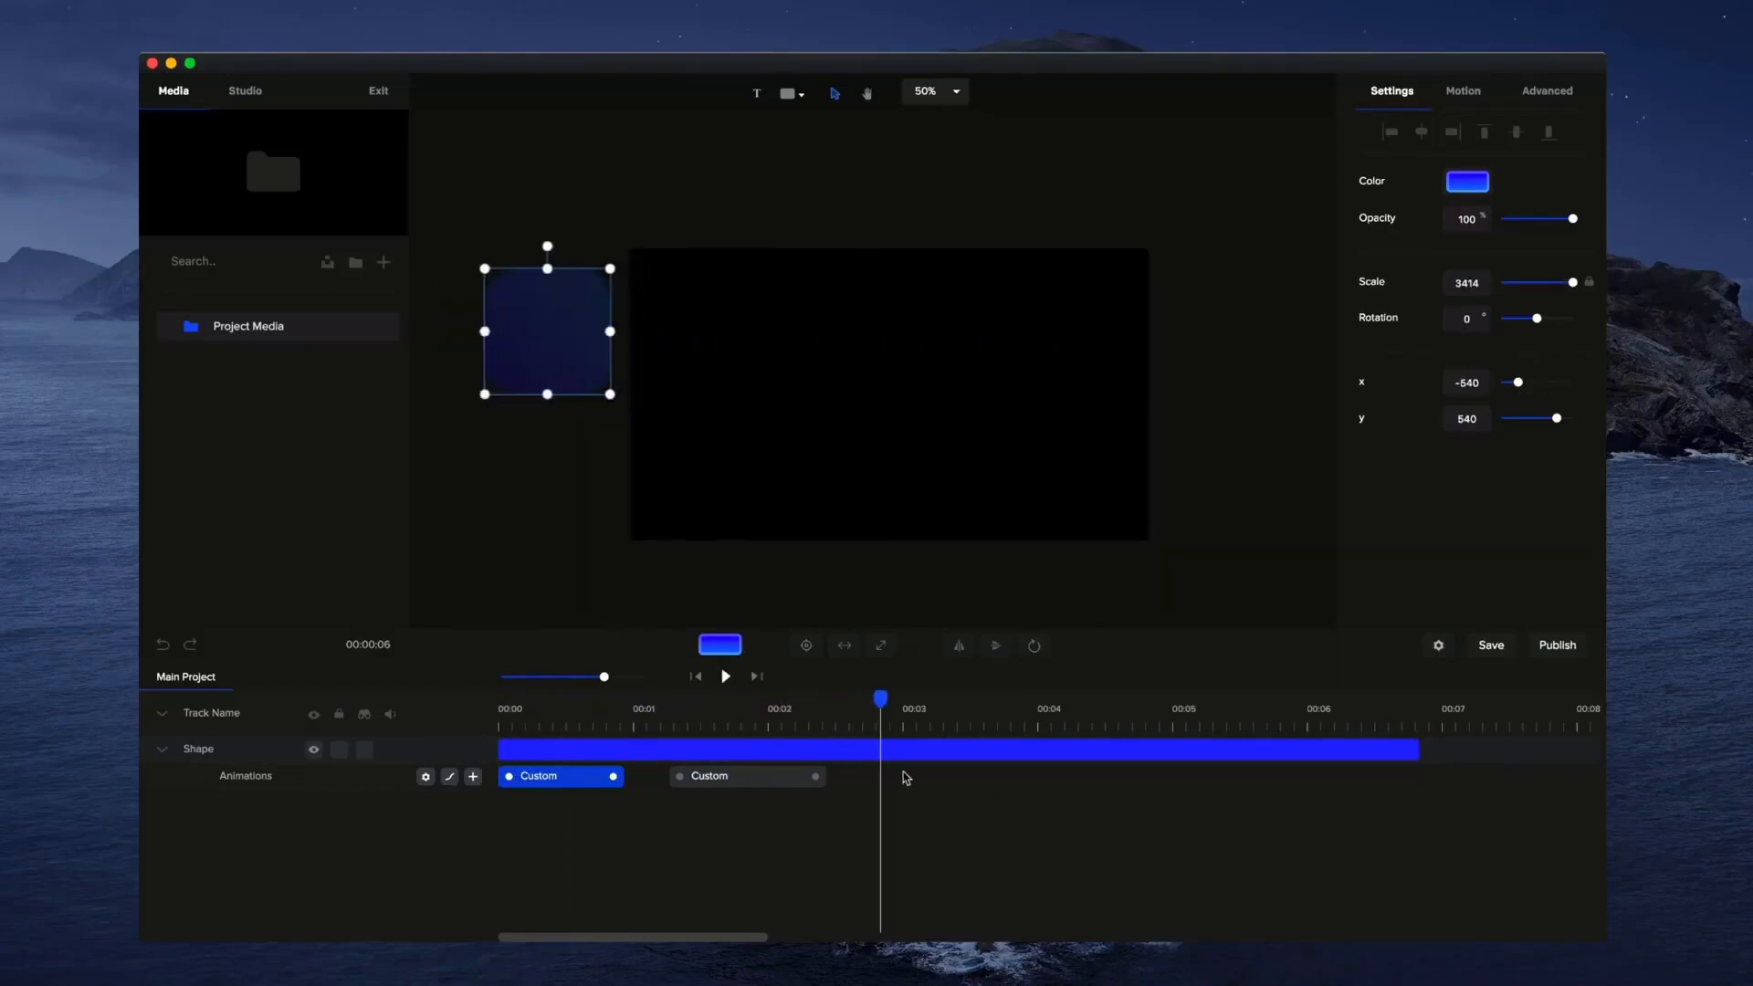
{"action": "left_click_drag", "start_coordinate": [826, 703], "coordinate": [498, 700]}
{"action": "left_click_drag", "start_coordinate": [740, 777], "coordinate": [717, 777]}
{"action": "left_click", "coordinate": [726, 677]}
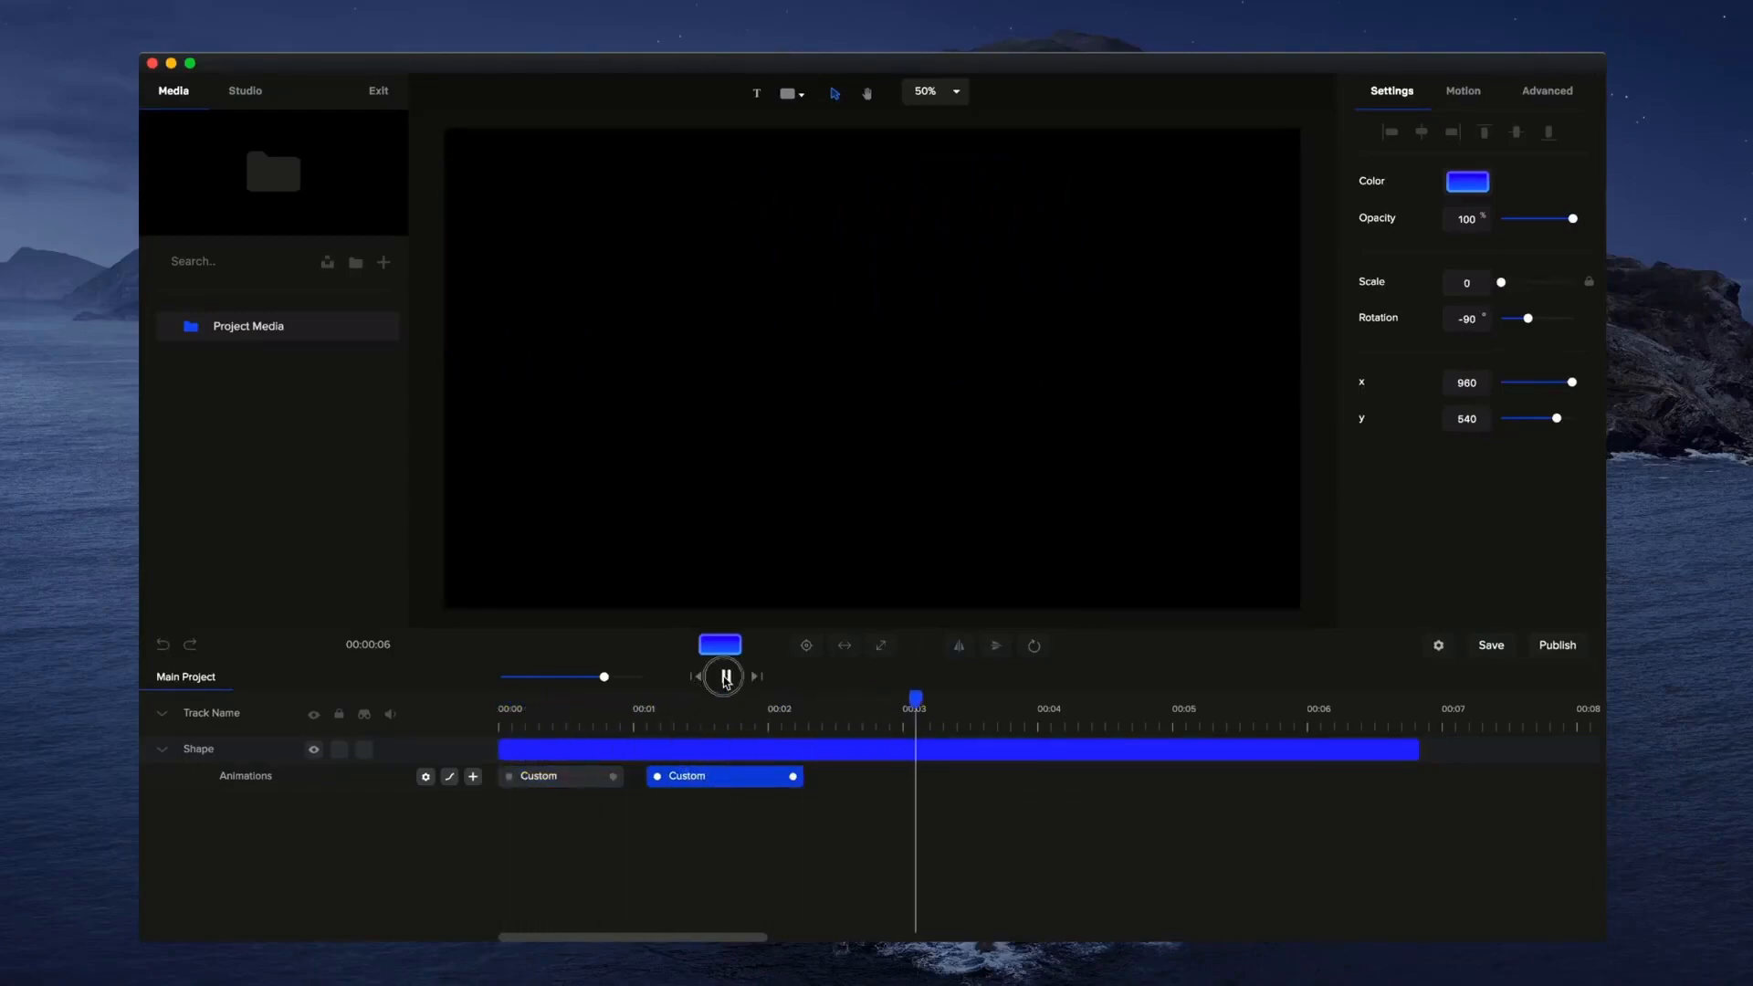
{"action": "left_click", "coordinate": [726, 677]}
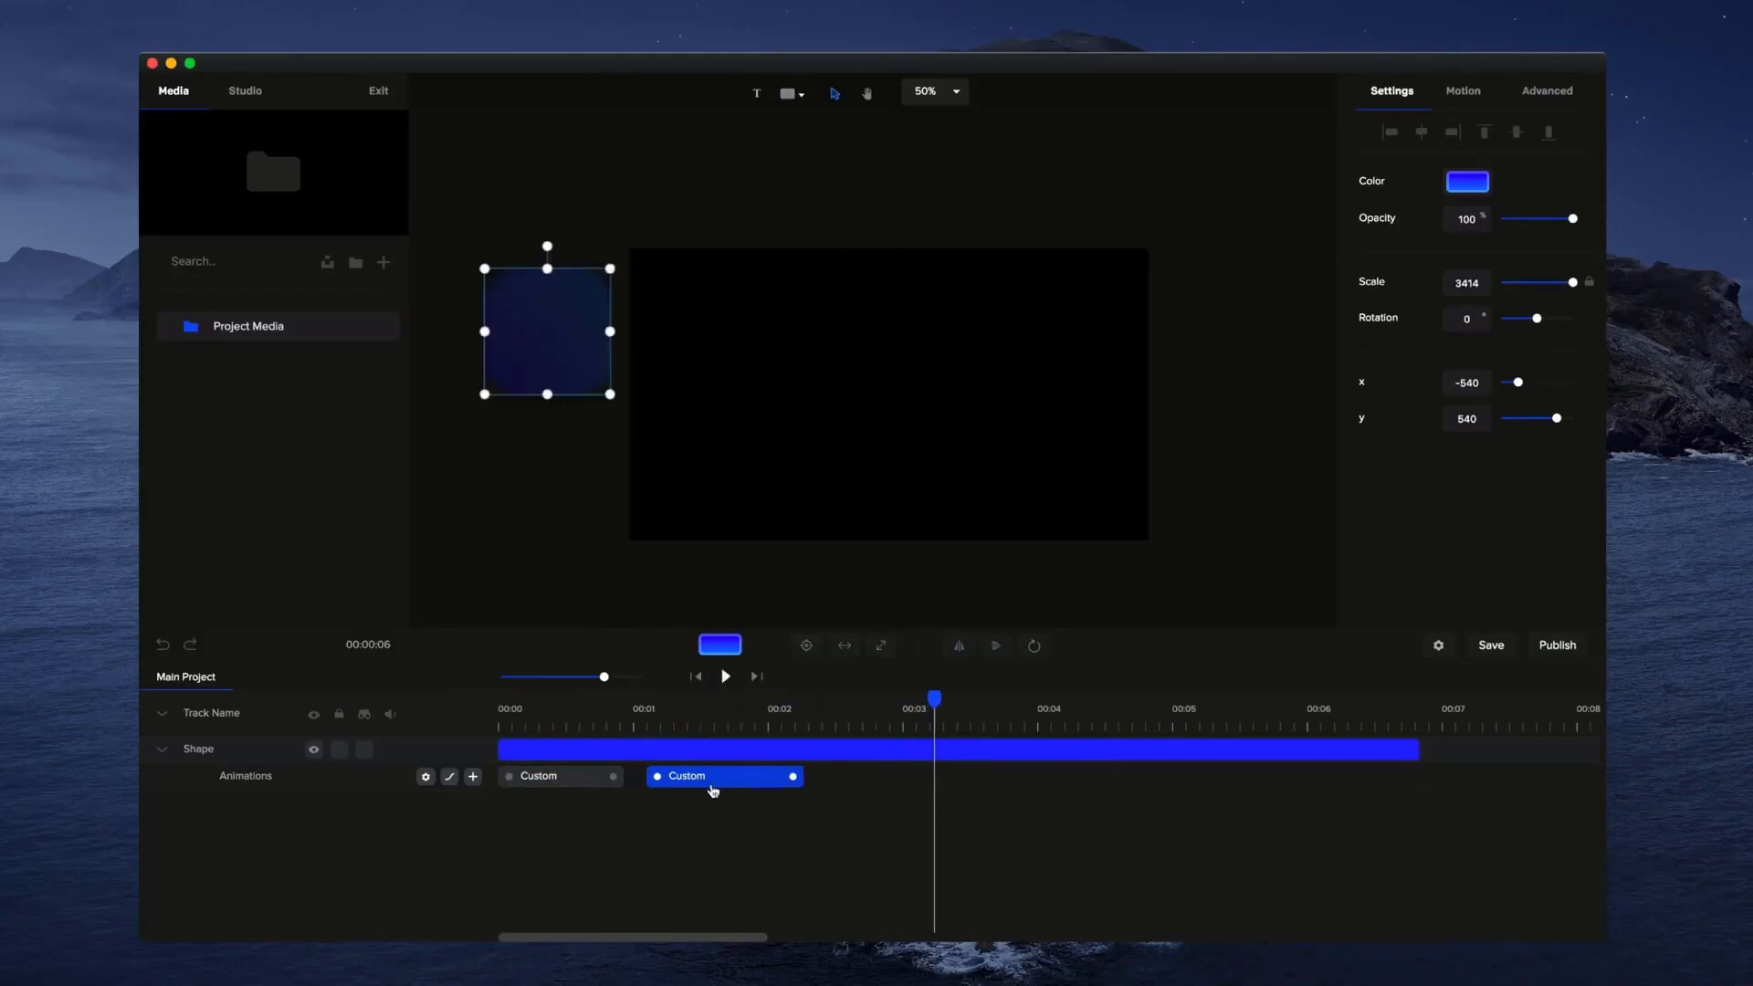